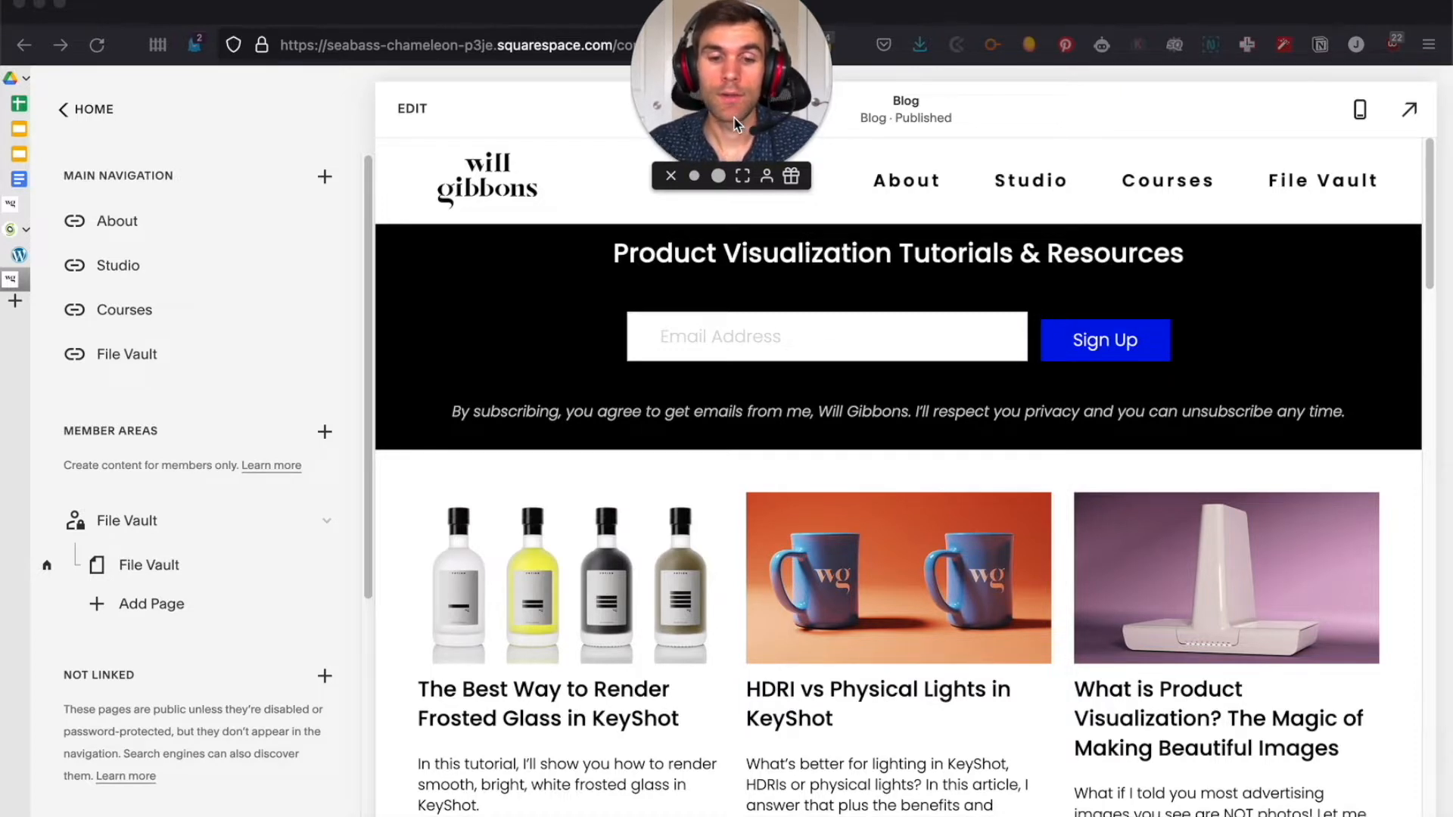
{"action": "left_click", "coordinate": [739, 107]}
{"action": "left_click_drag", "start_coordinate": [738, 101], "coordinate": [524, 733]}
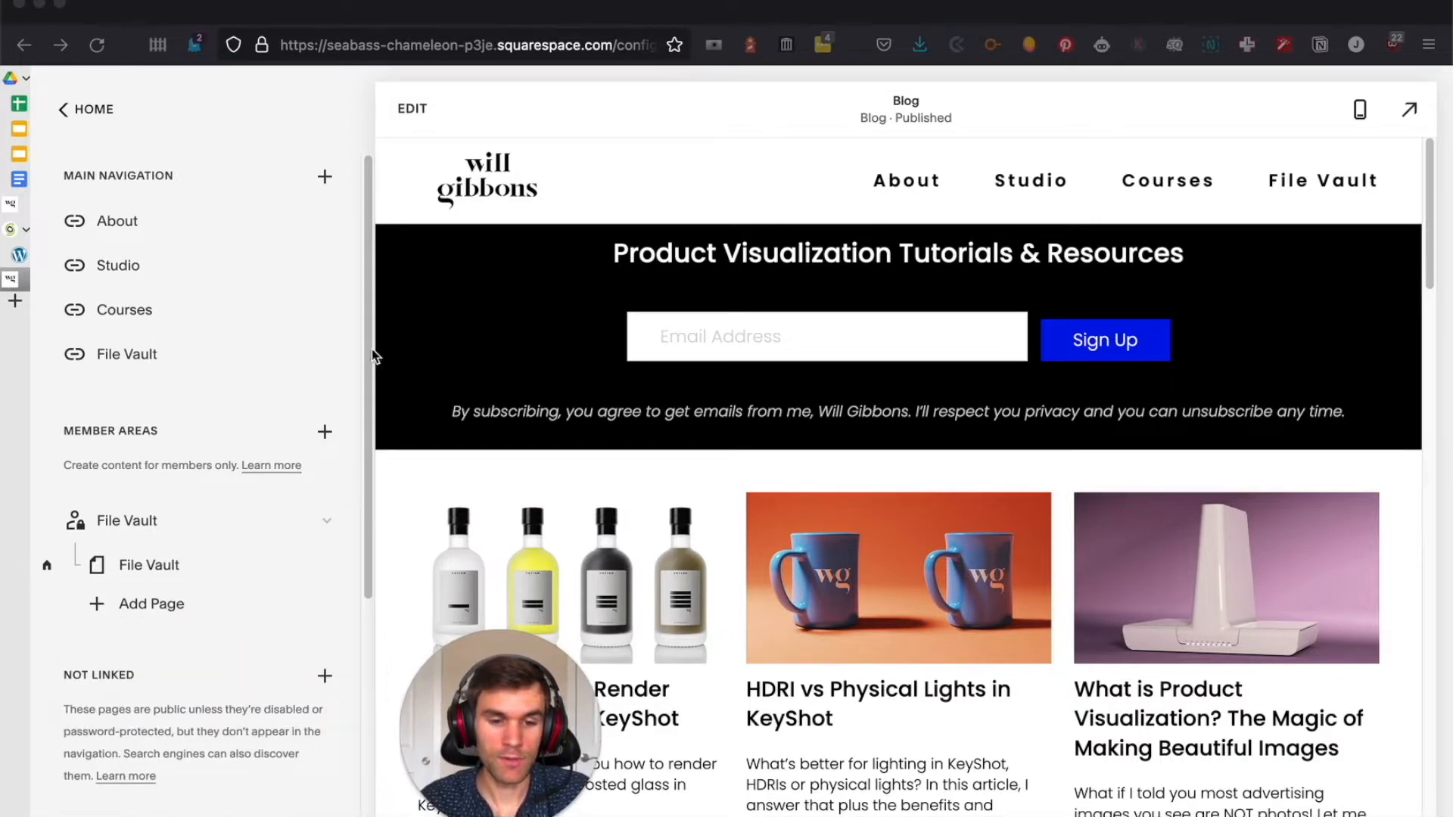
Open the Blog collection among the unlinked pages and look through its list of posts
{"action": "left_click", "coordinate": [368, 262]}
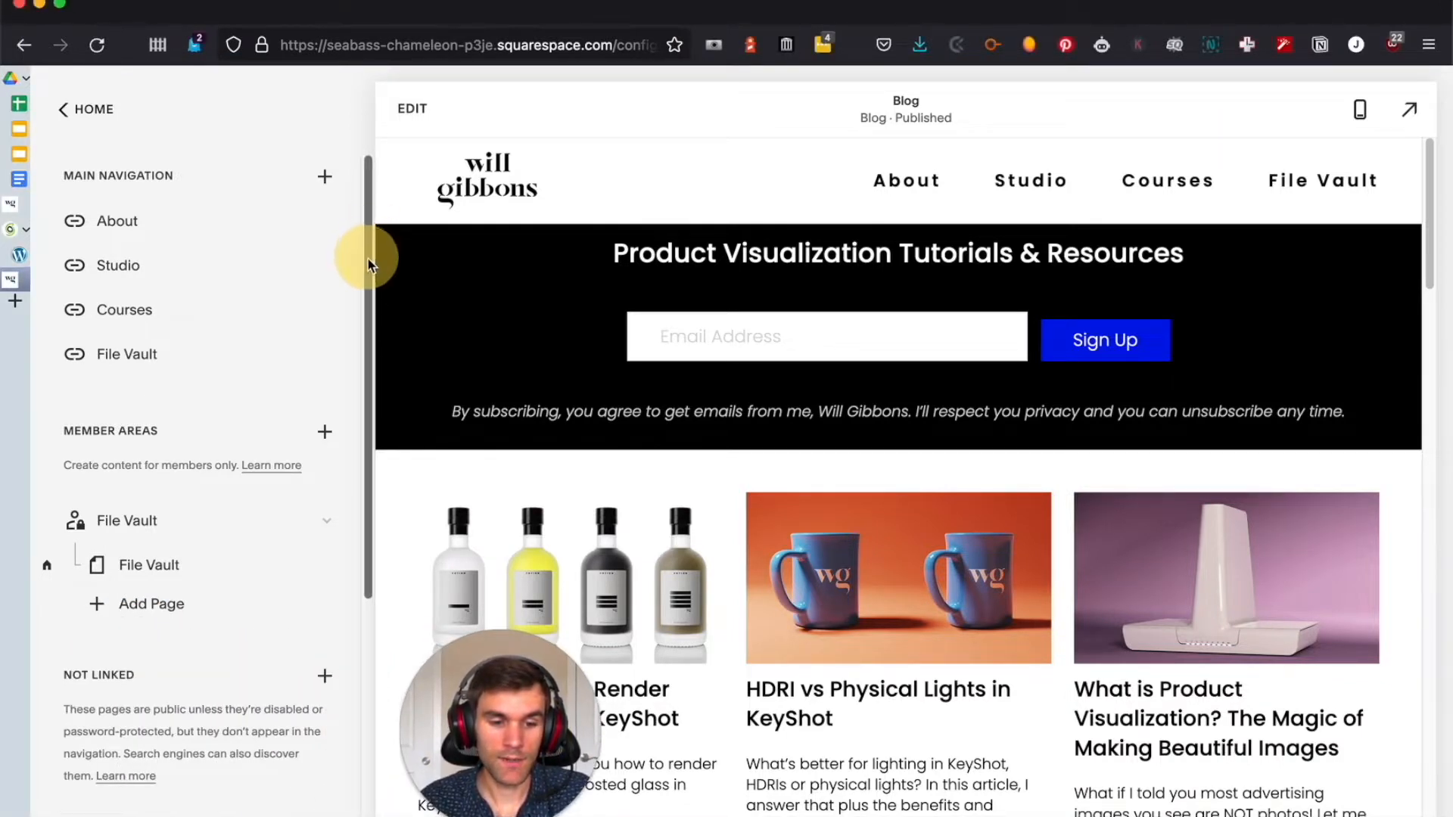
{"action": "left_click_drag", "start_coordinate": [371, 252], "coordinate": [350, 527]}
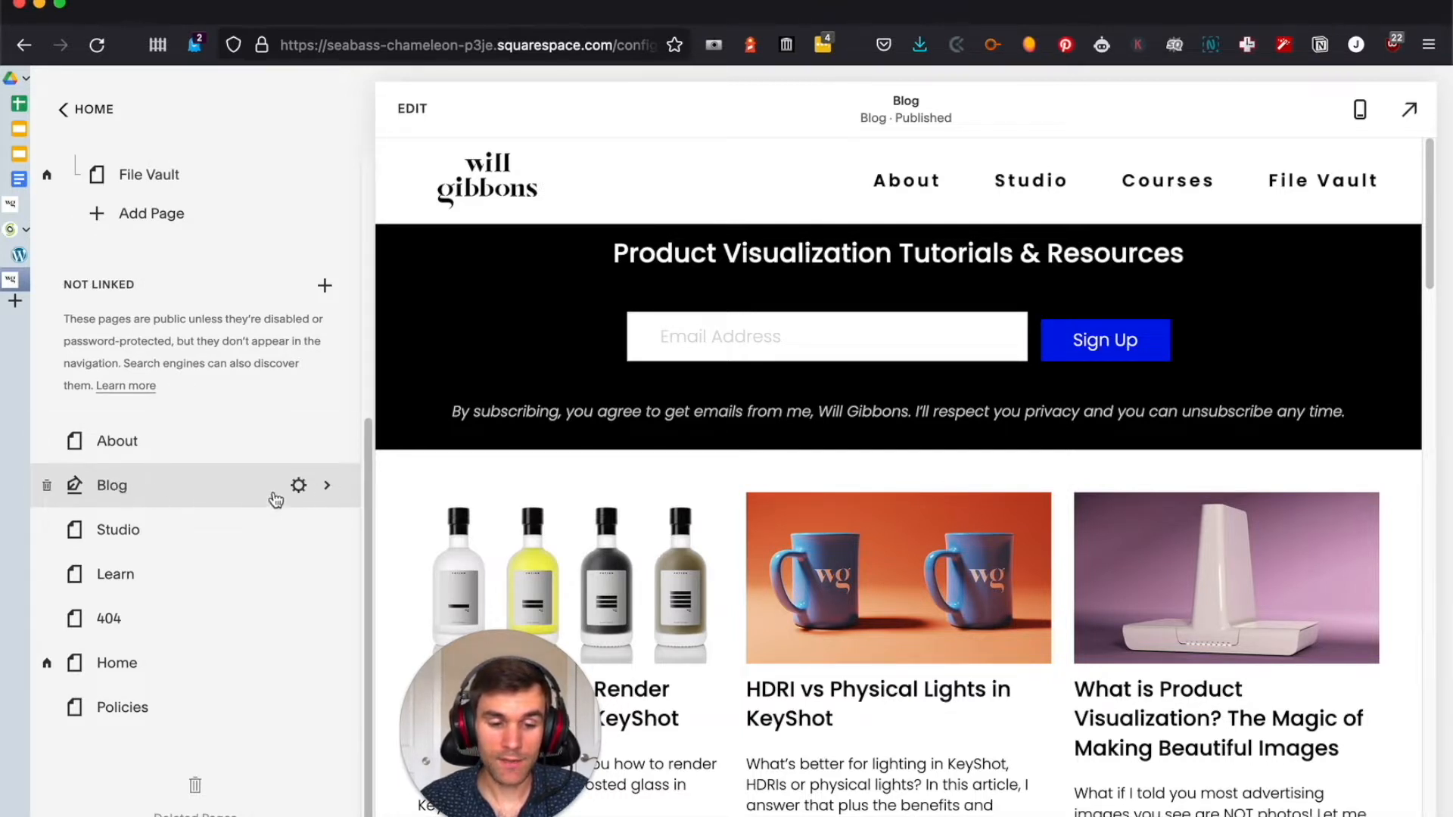
{"action": "left_click", "coordinate": [326, 494]}
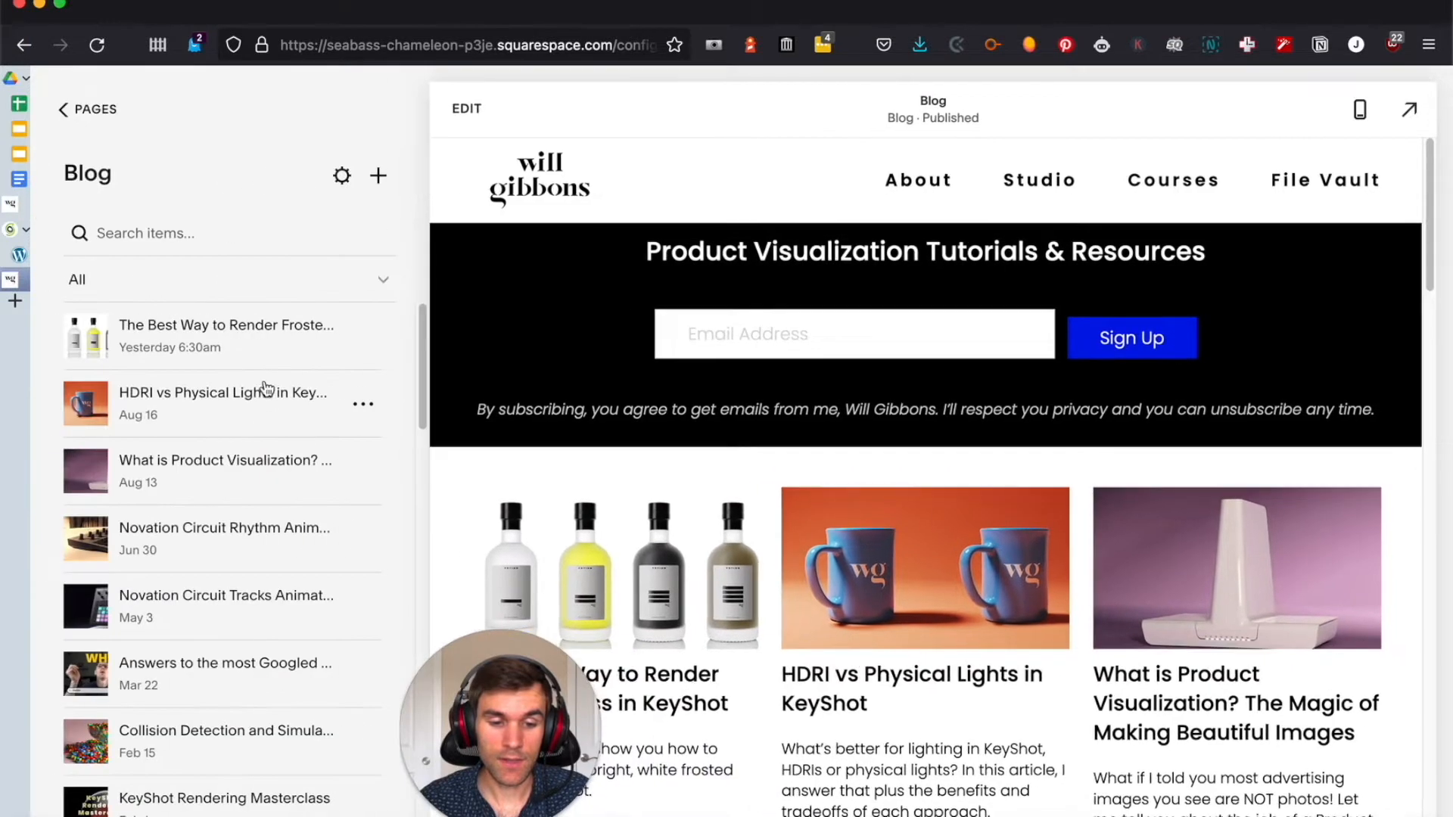
{"action": "scroll", "coordinate": [266, 376], "scroll_direction": "down", "scroll_amount": 10}
{"action": "scroll", "coordinate": [266, 375], "scroll_direction": "down", "scroll_amount": 10}
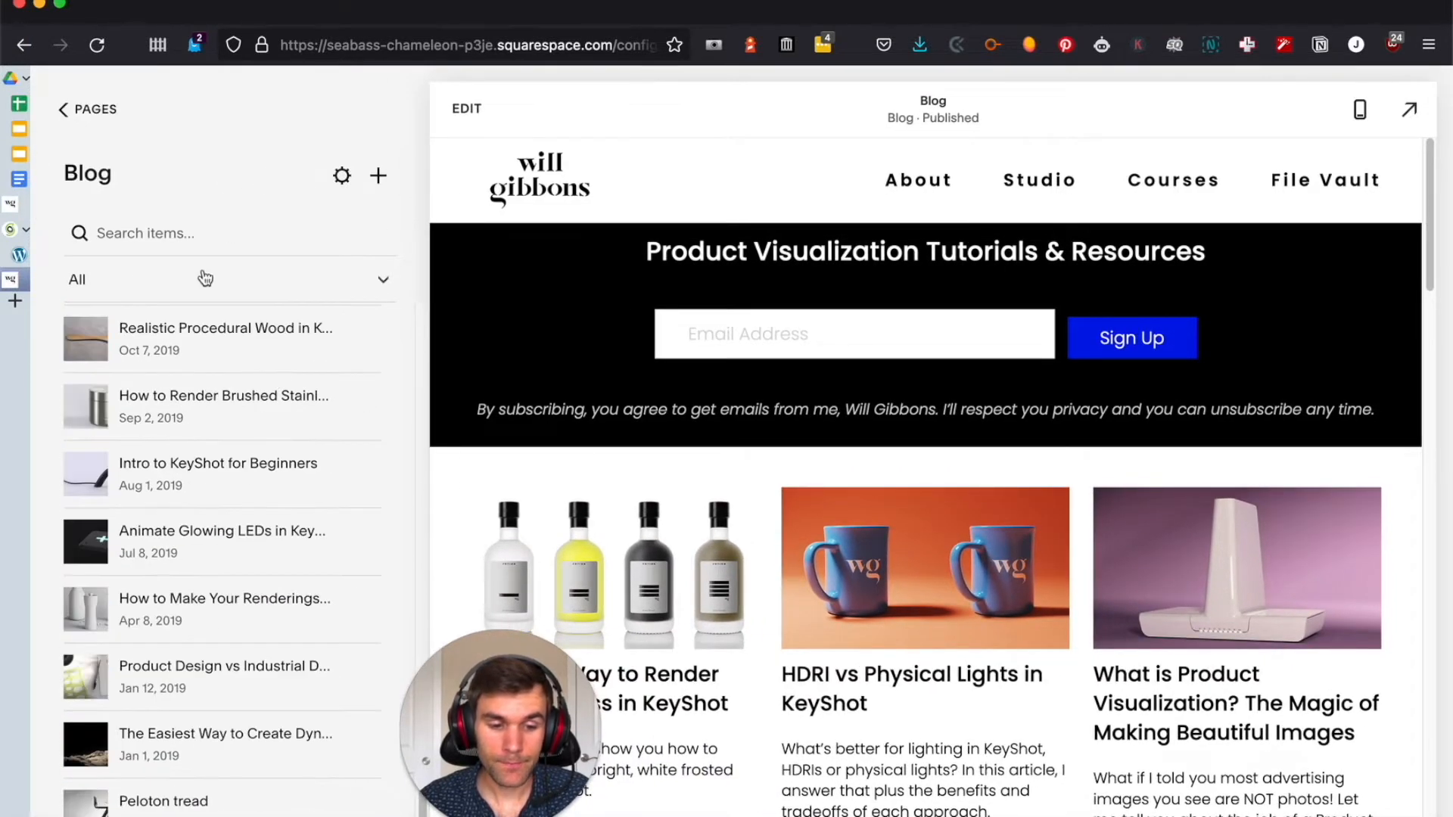
Export the site's blogs and pages to WordPress from the advanced import and export settings
{"action": "left_click", "coordinate": [73, 108]}
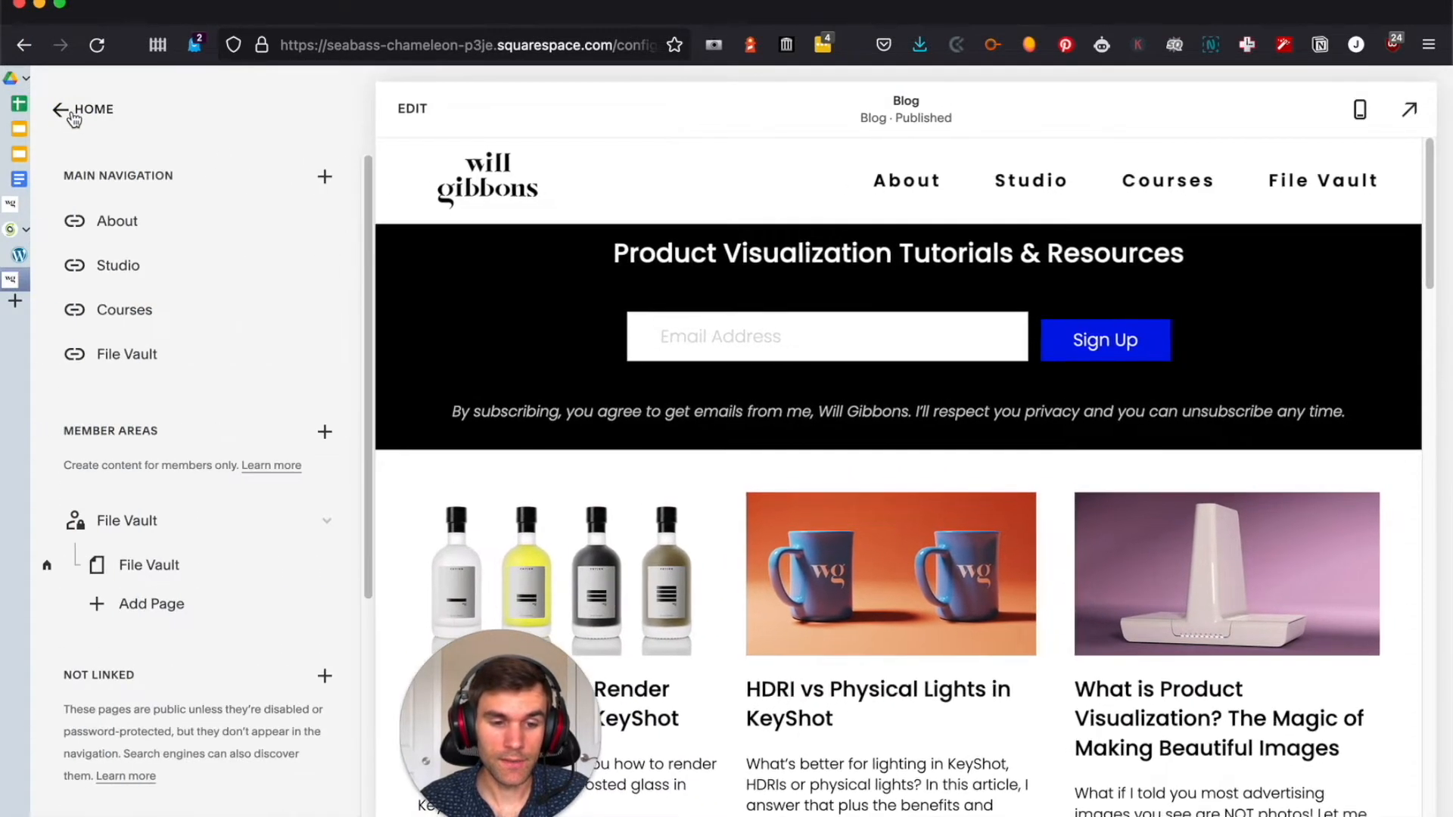
{"action": "left_click", "coordinate": [74, 111]}
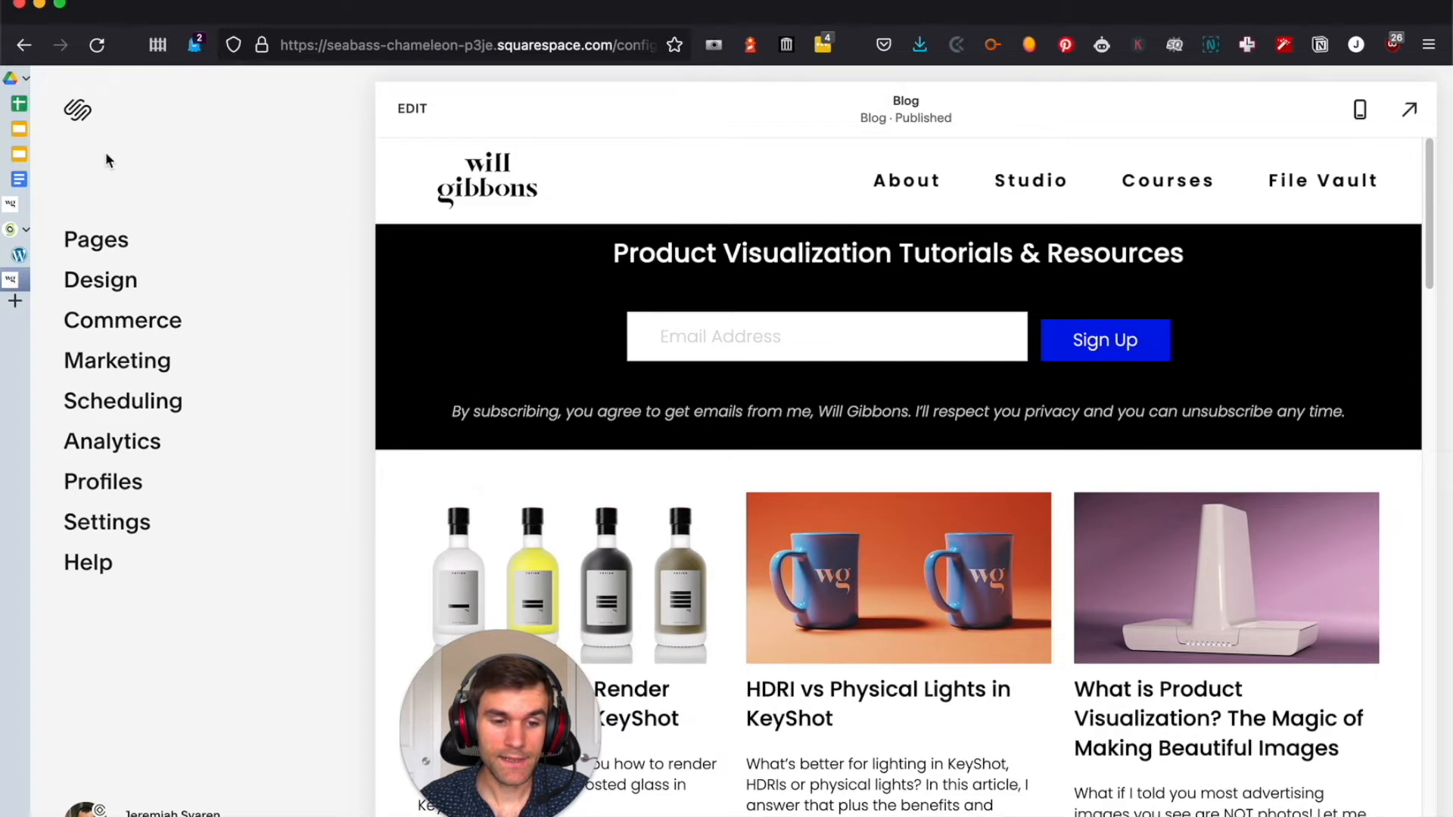
{"action": "left_click", "coordinate": [127, 530]}
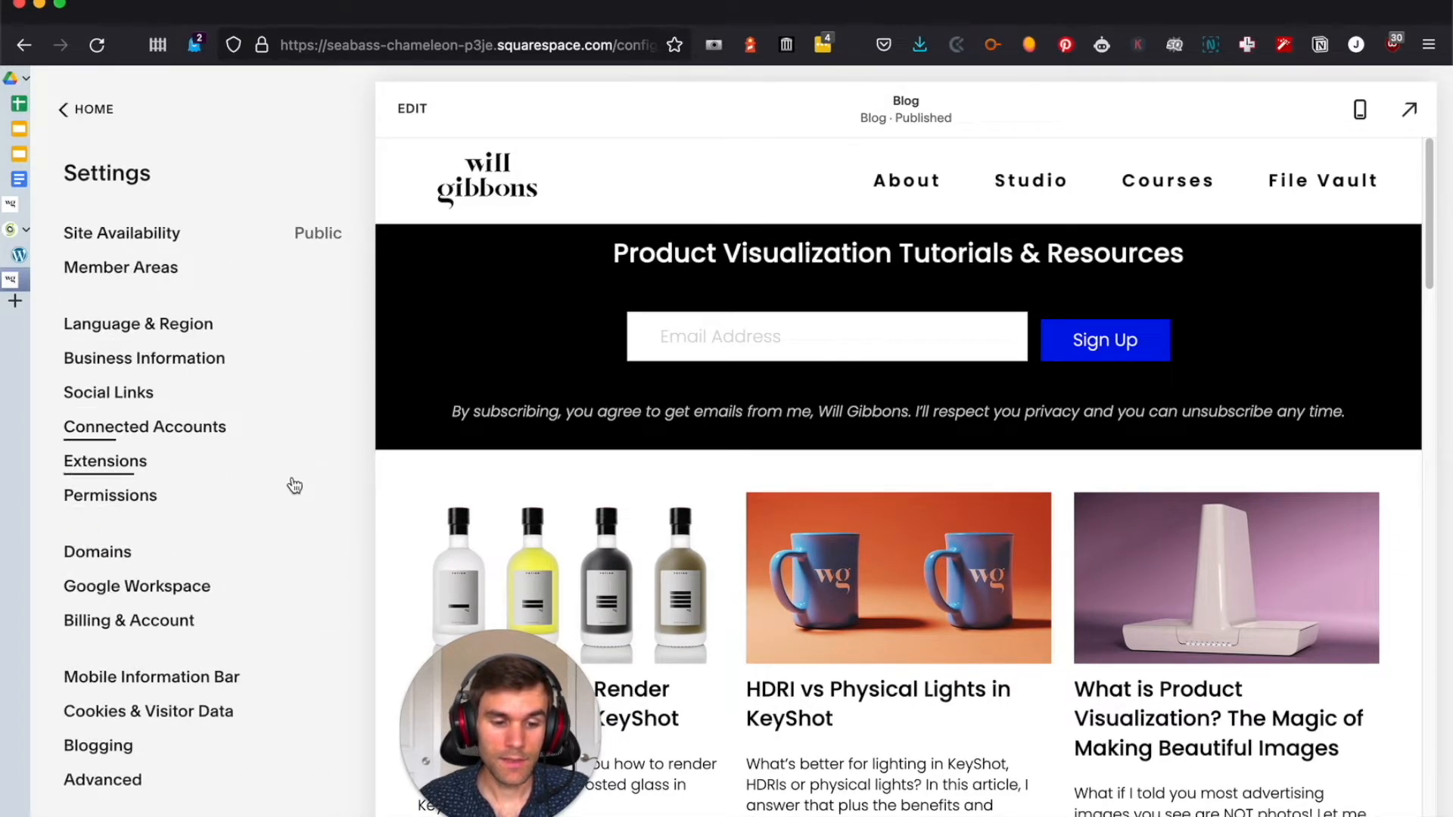
{"action": "left_click", "coordinate": [101, 788]}
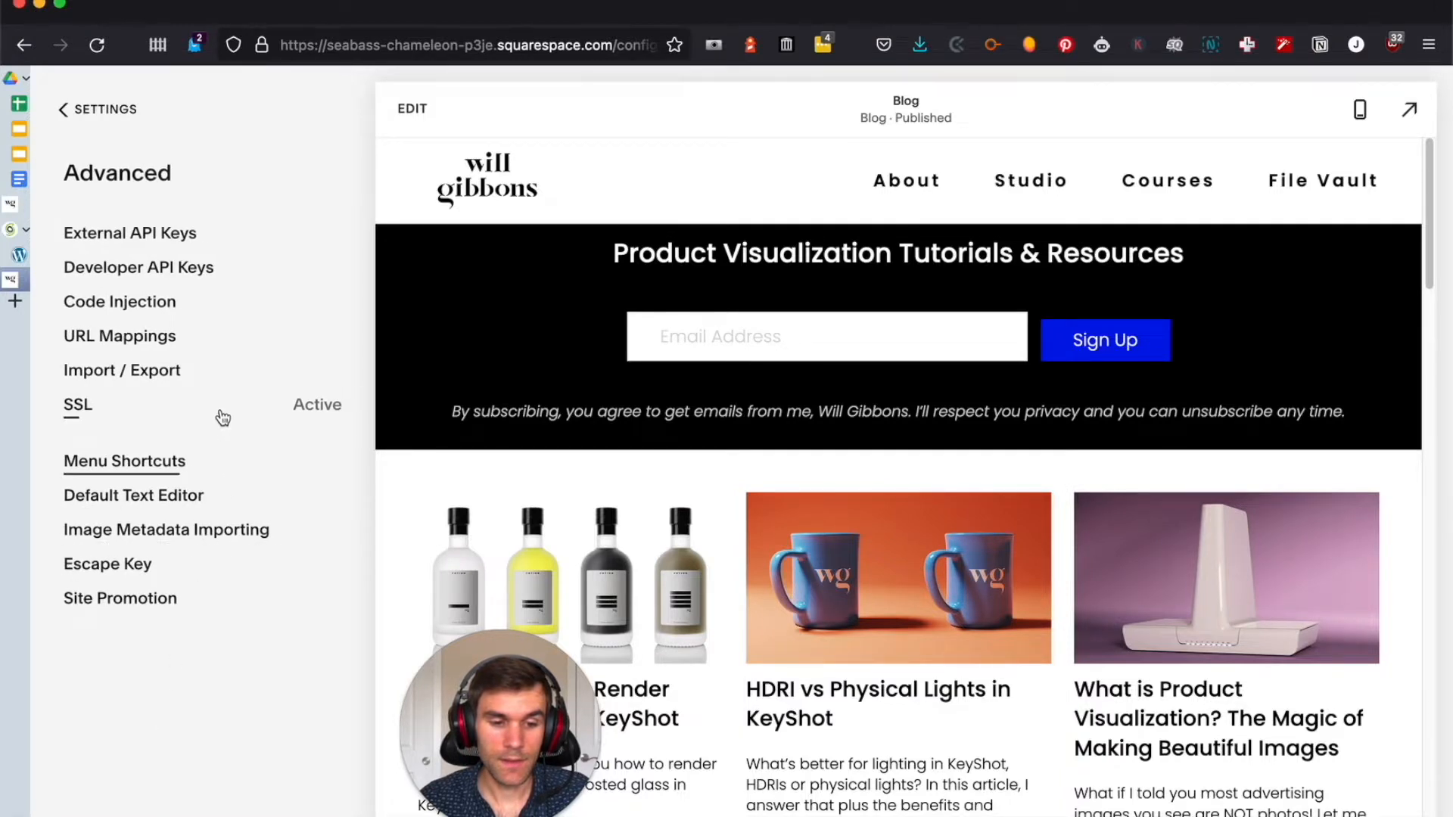
{"action": "left_click", "coordinate": [144, 375]}
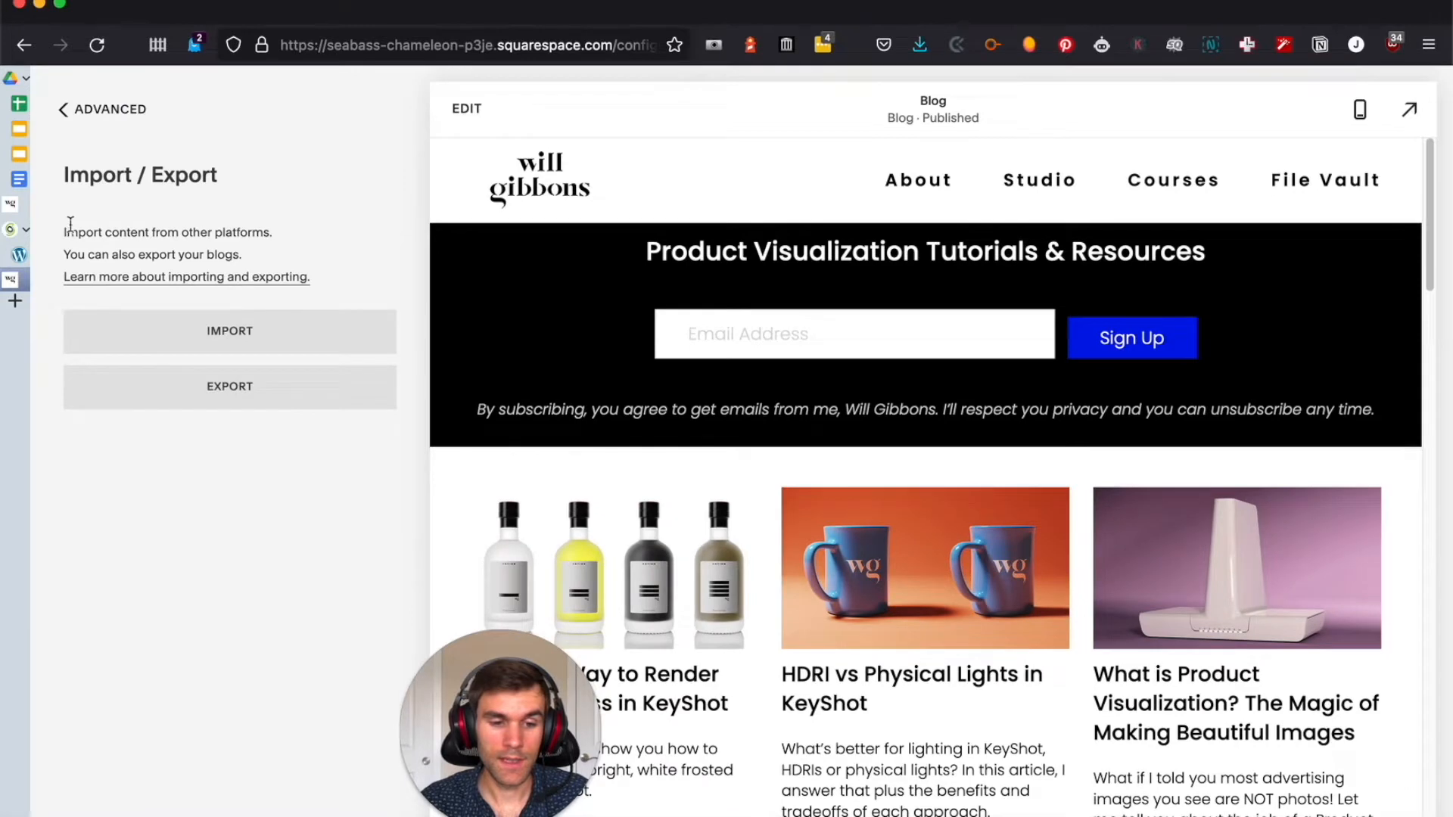
{"action": "left_click", "coordinate": [214, 386]}
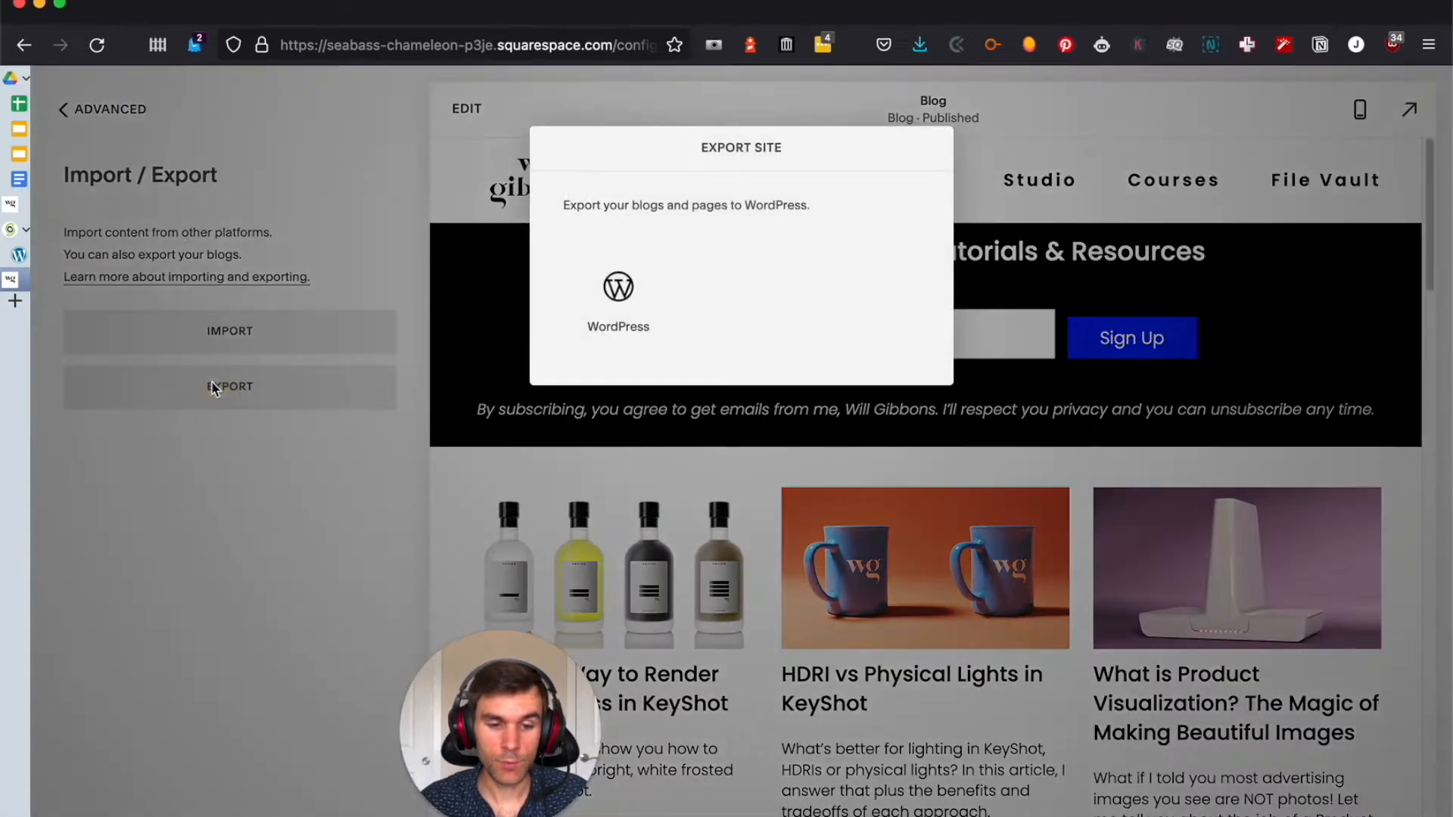
{"action": "left_click", "coordinate": [625, 295]}
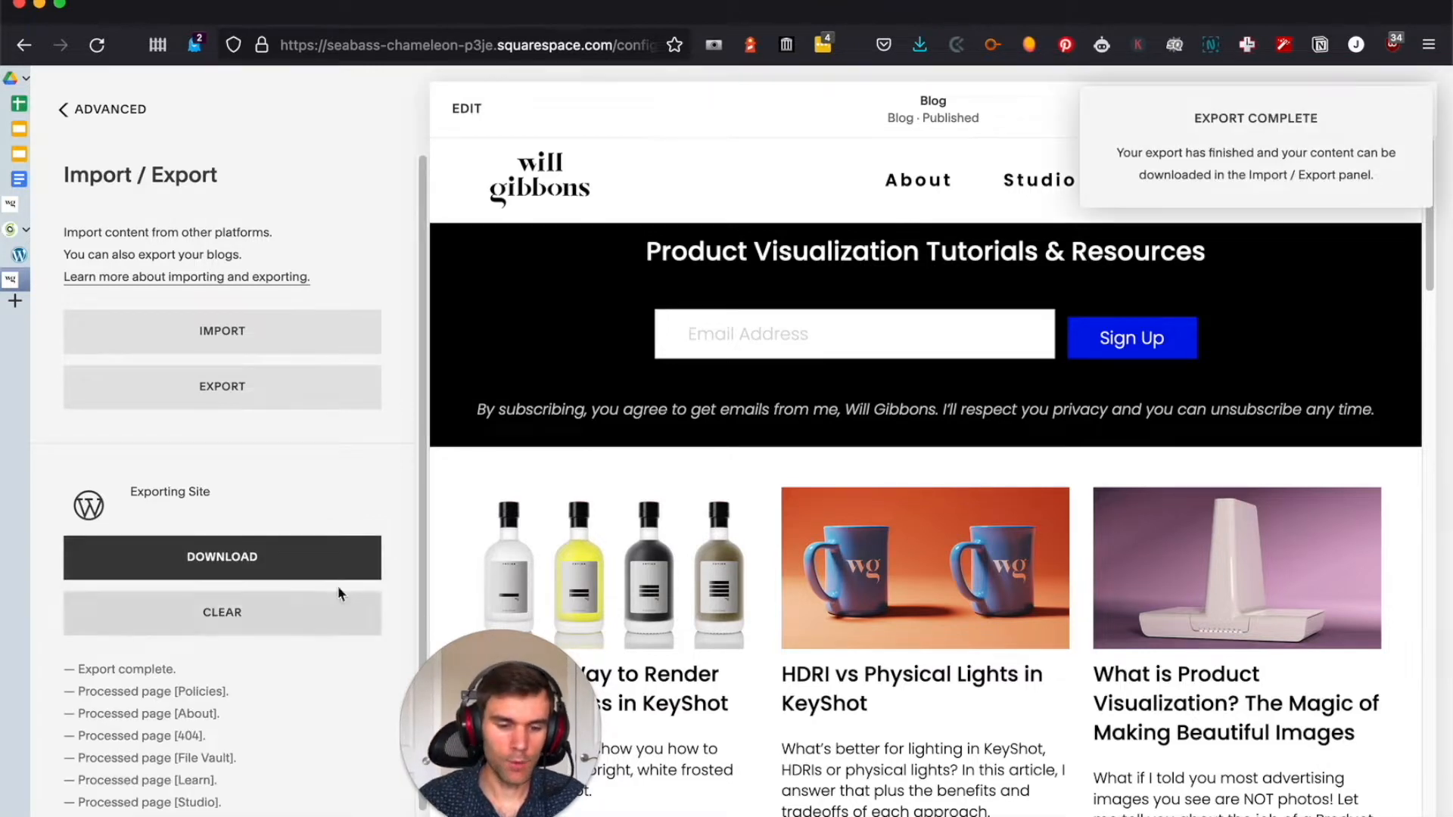
Download the finished export, save Squarespace-Wordpress-Export-08-23-2021.xml to disk, and check it among the recent downloads
{"action": "scroll", "coordinate": [349, 602], "scroll_direction": "down", "scroll_amount": 2}
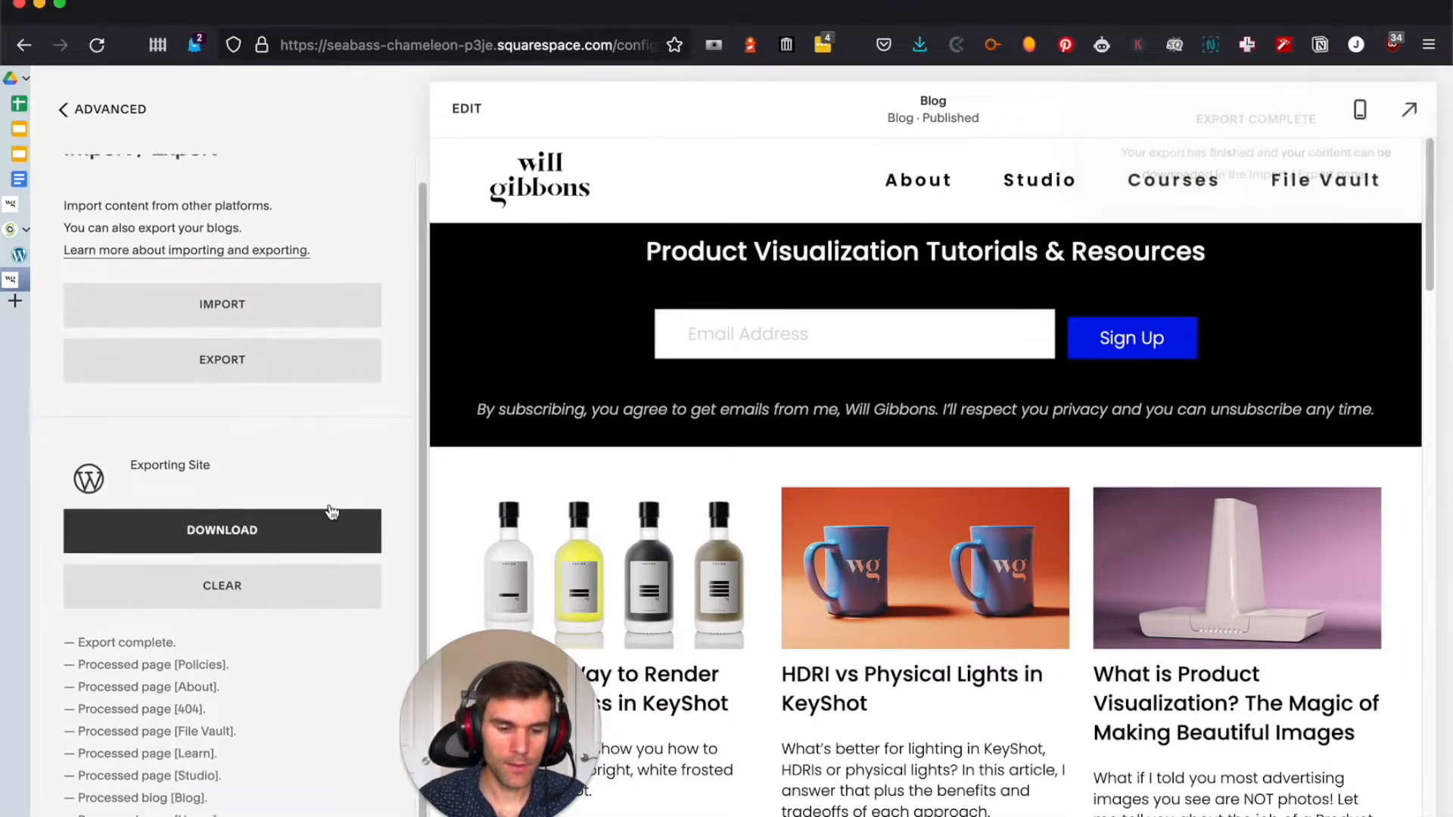
{"action": "left_click", "coordinate": [223, 505]}
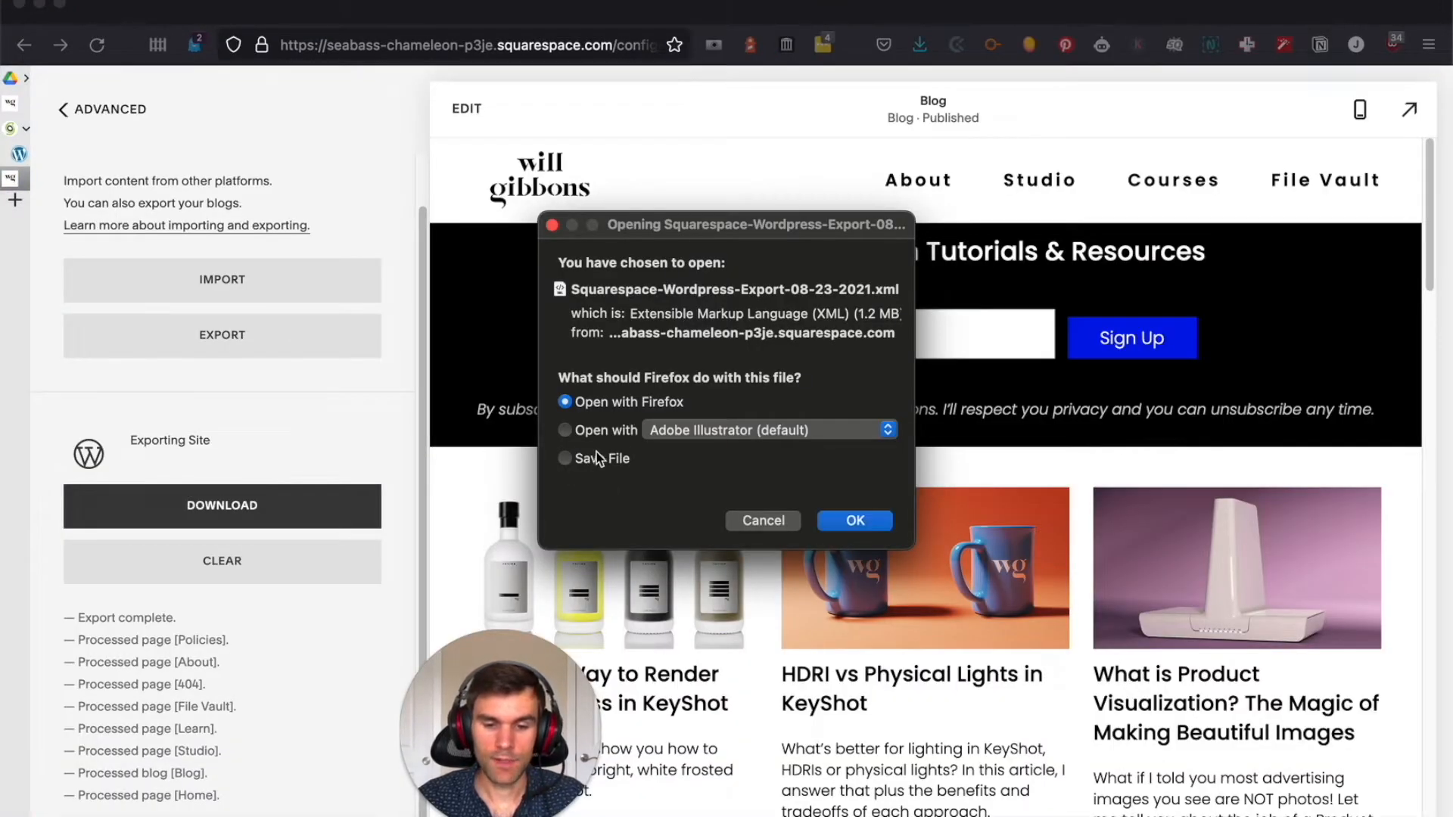
{"action": "left_click", "coordinate": [598, 458]}
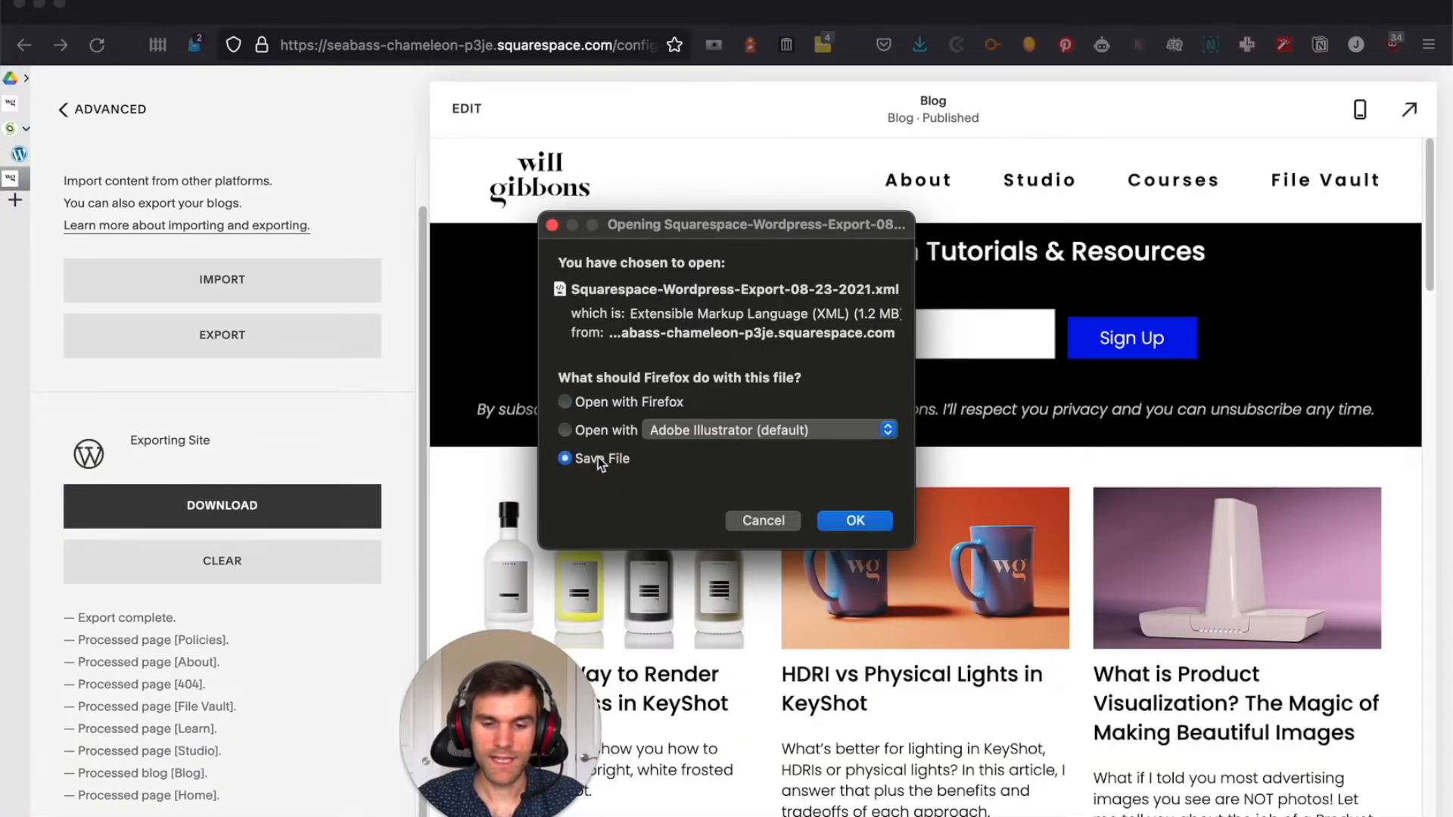
{"action": "left_click", "coordinate": [855, 521]}
{"action": "left_click", "coordinate": [920, 46]}
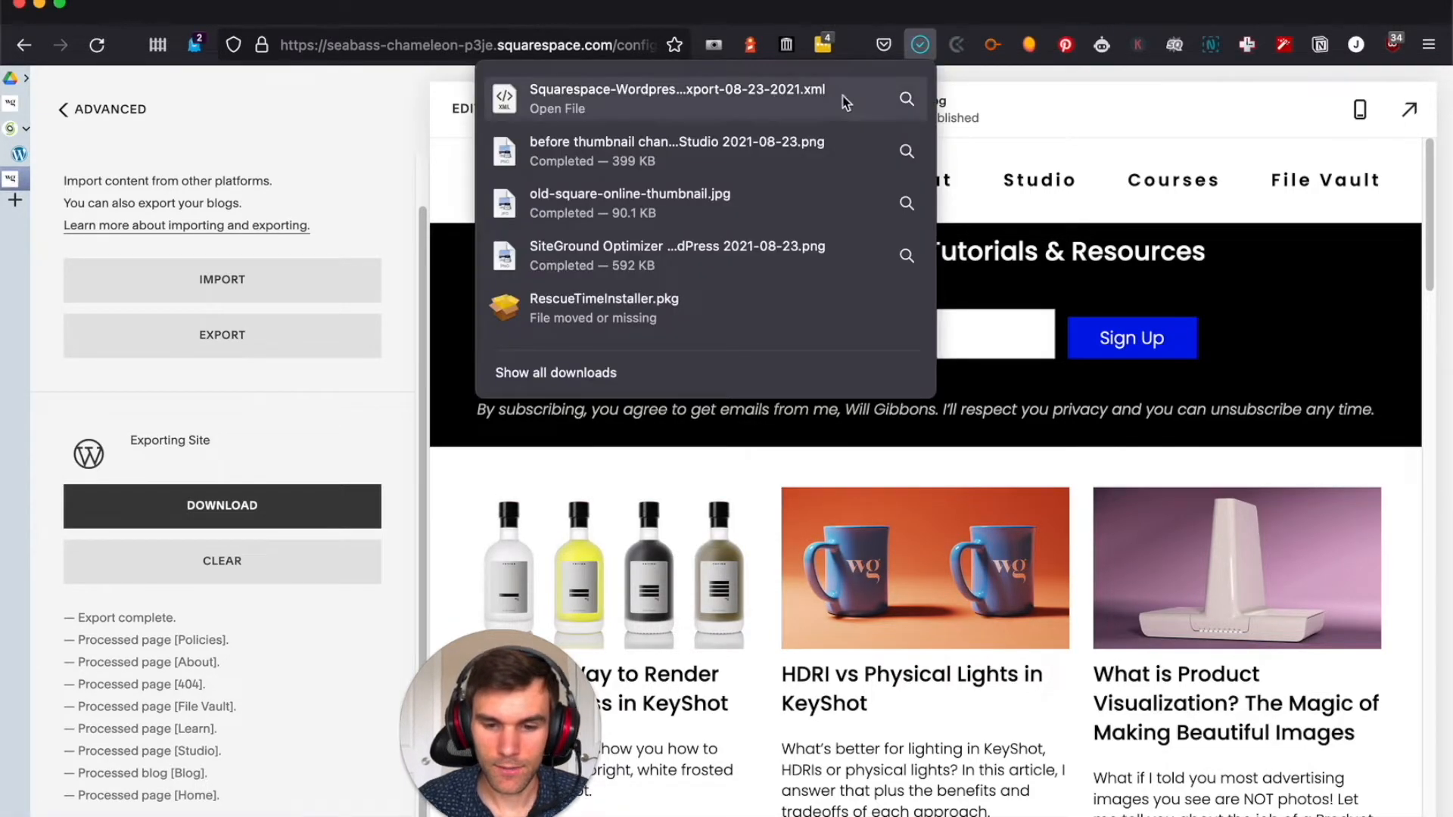
{"action": "left_click", "coordinate": [920, 45]}
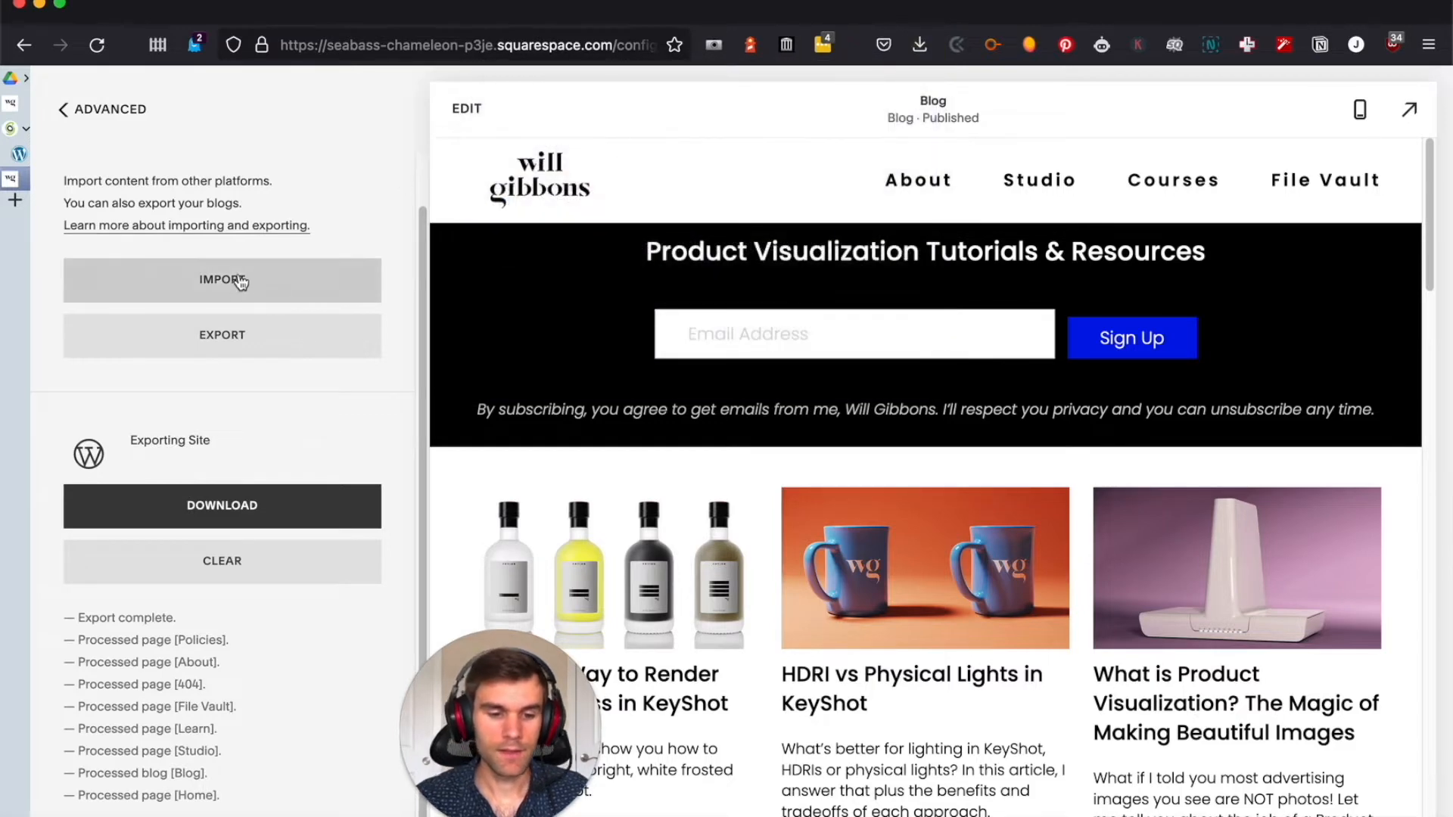
Leave the import and export settings and switch to the WordPress site's Import tools page
{"action": "scroll", "coordinate": [219, 412], "scroll_direction": "up", "scroll_amount": 2}
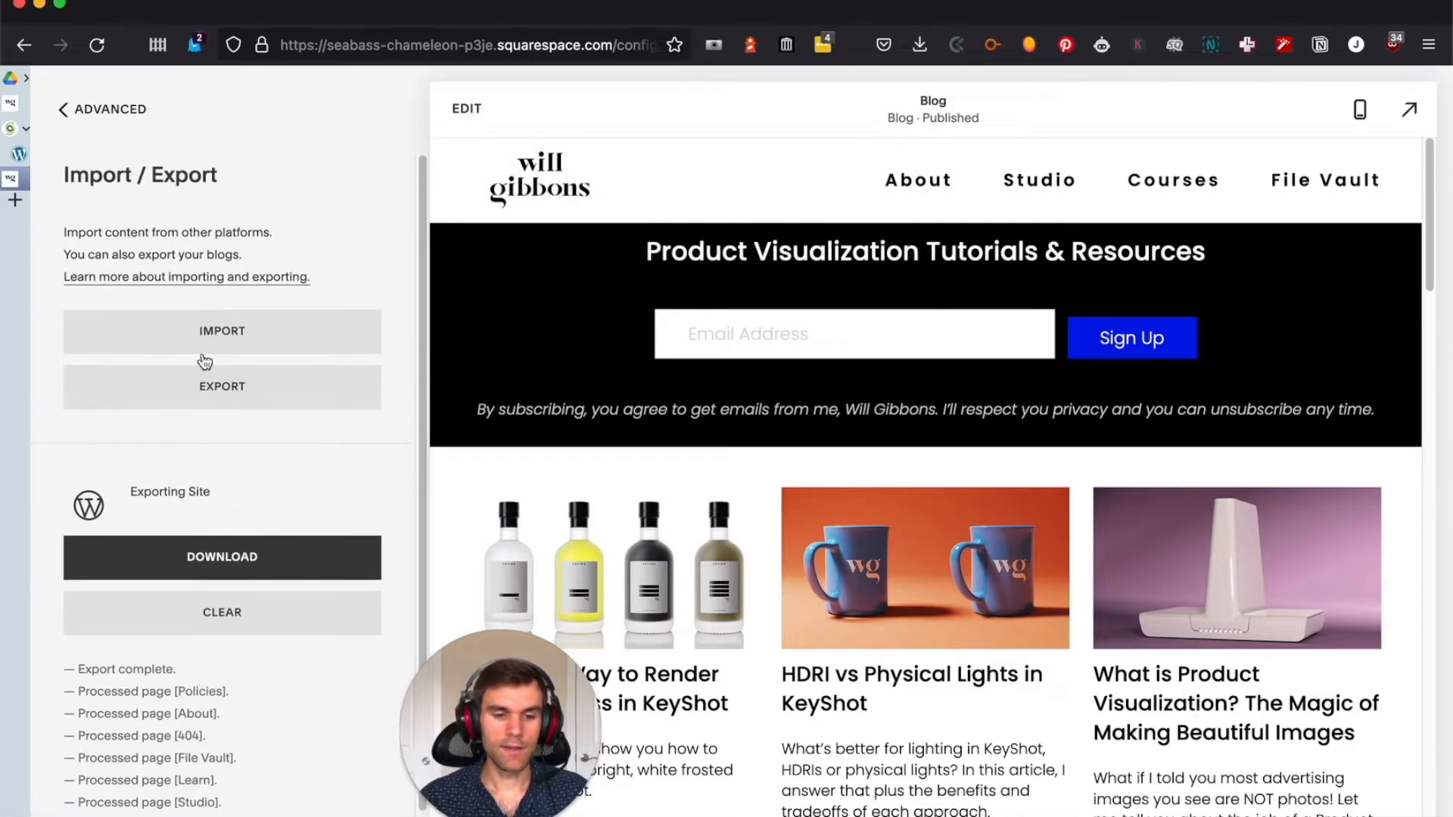
{"action": "left_click", "coordinate": [96, 109]}
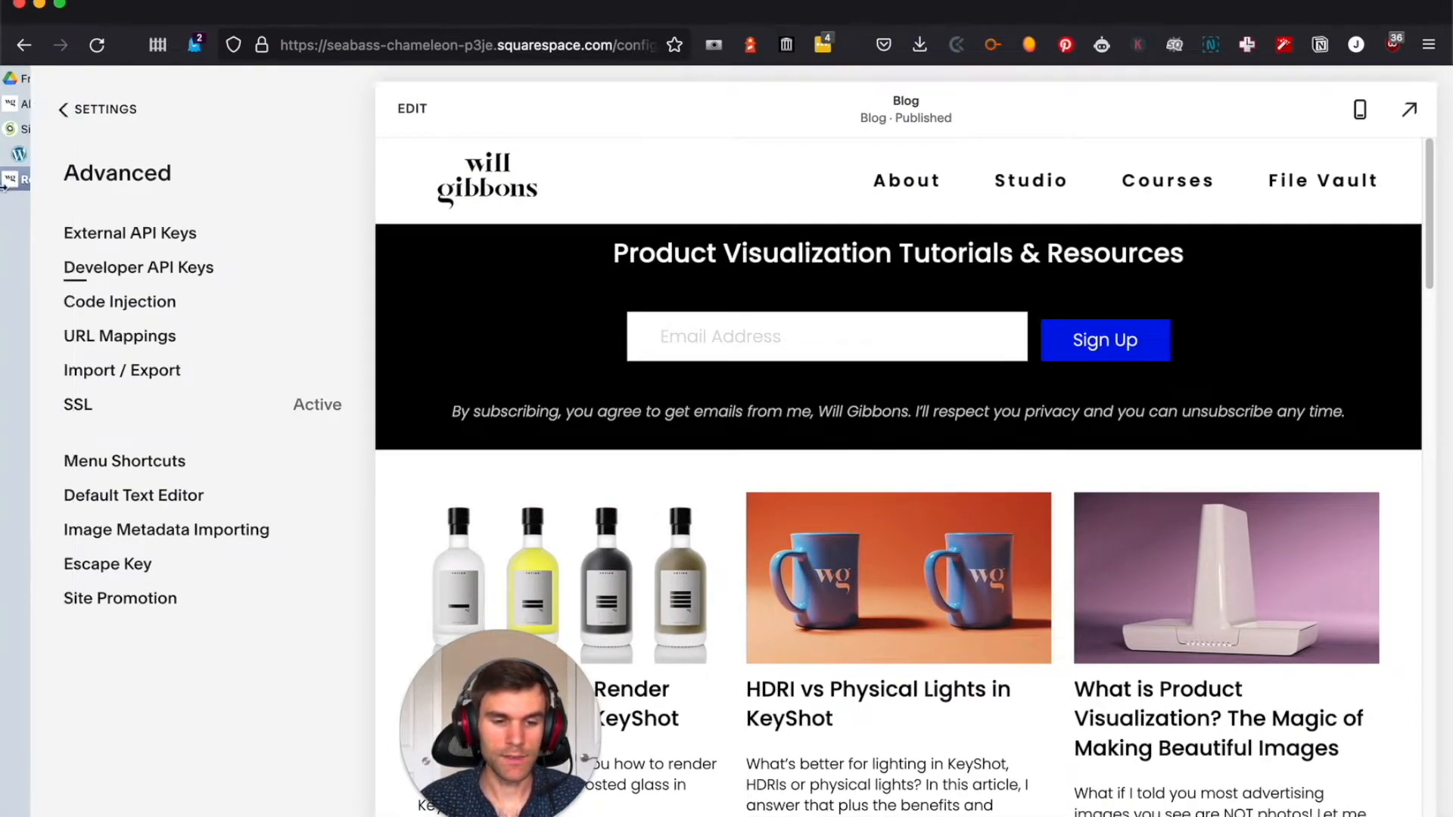
{"action": "mouse_move", "coordinate": [110, 152]}
{"action": "left_click", "coordinate": [114, 156]}
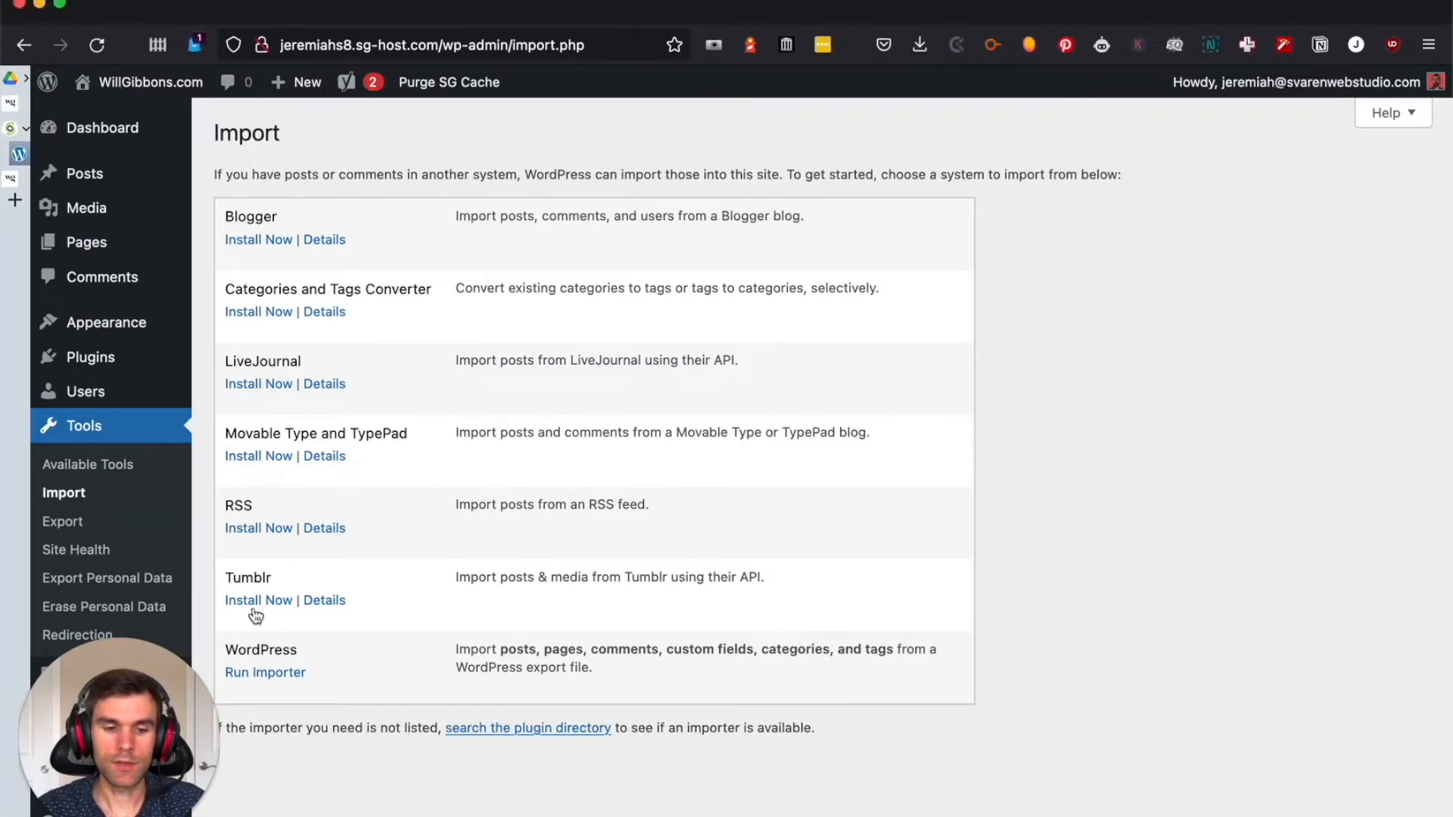
{"action": "left_click", "coordinate": [179, 682]}
{"action": "left_click_drag", "start_coordinate": [222, 694], "coordinate": [275, 724]}
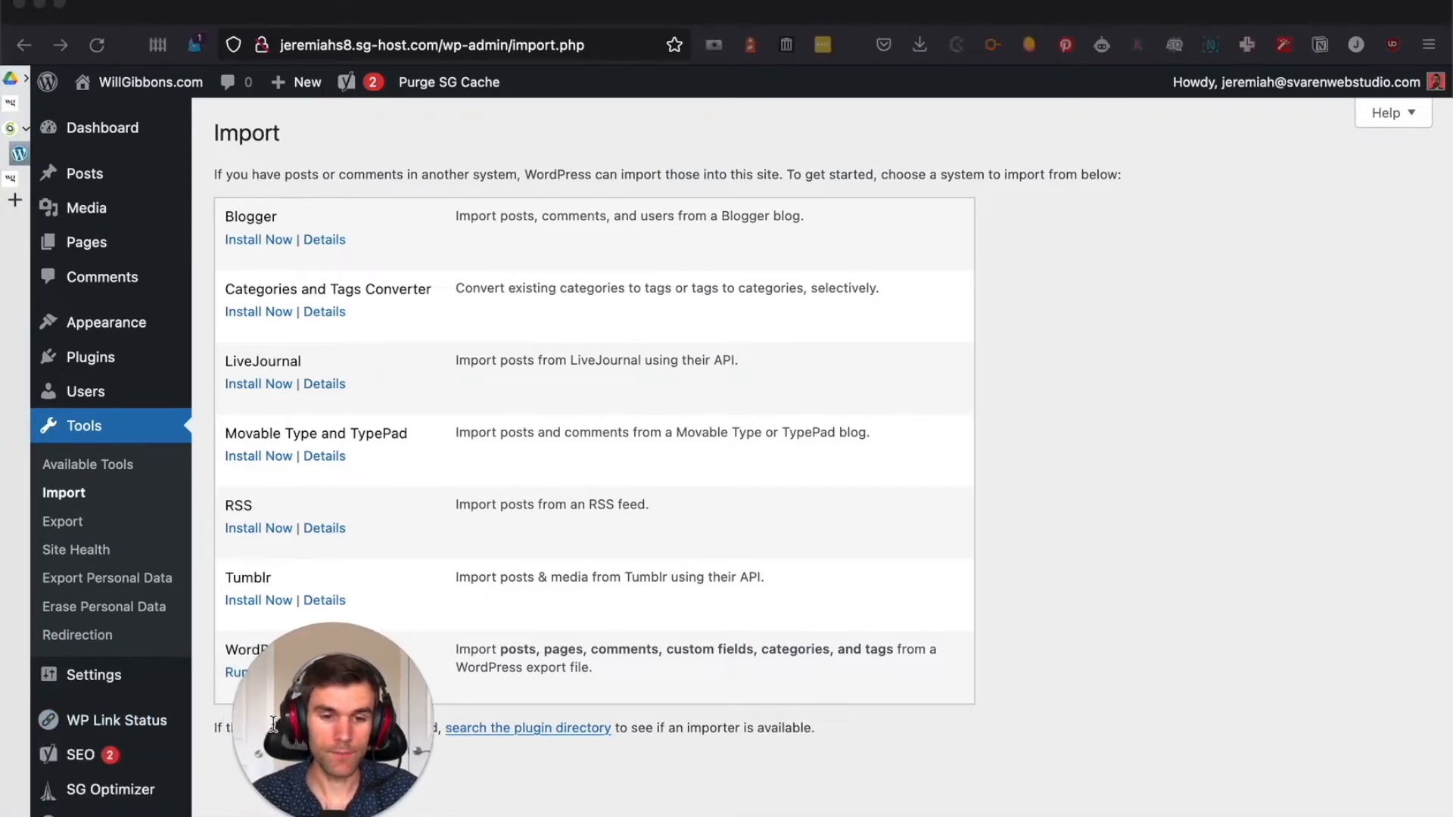
{"action": "left_click", "coordinate": [177, 432]}
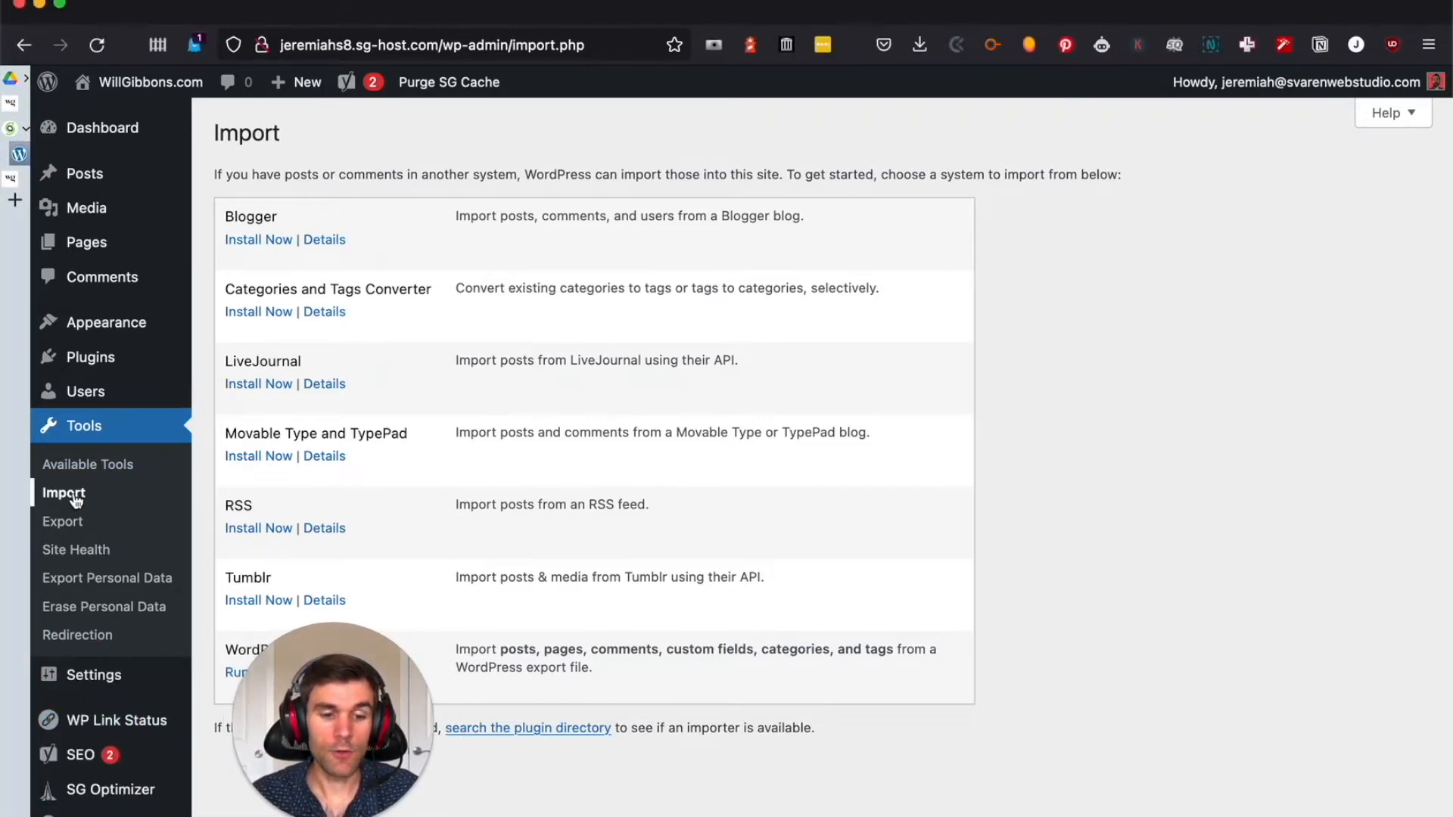
{"action": "left_click_drag", "start_coordinate": [333, 681], "coordinate": [112, 679]}
{"action": "left_click", "coordinate": [357, 661]}
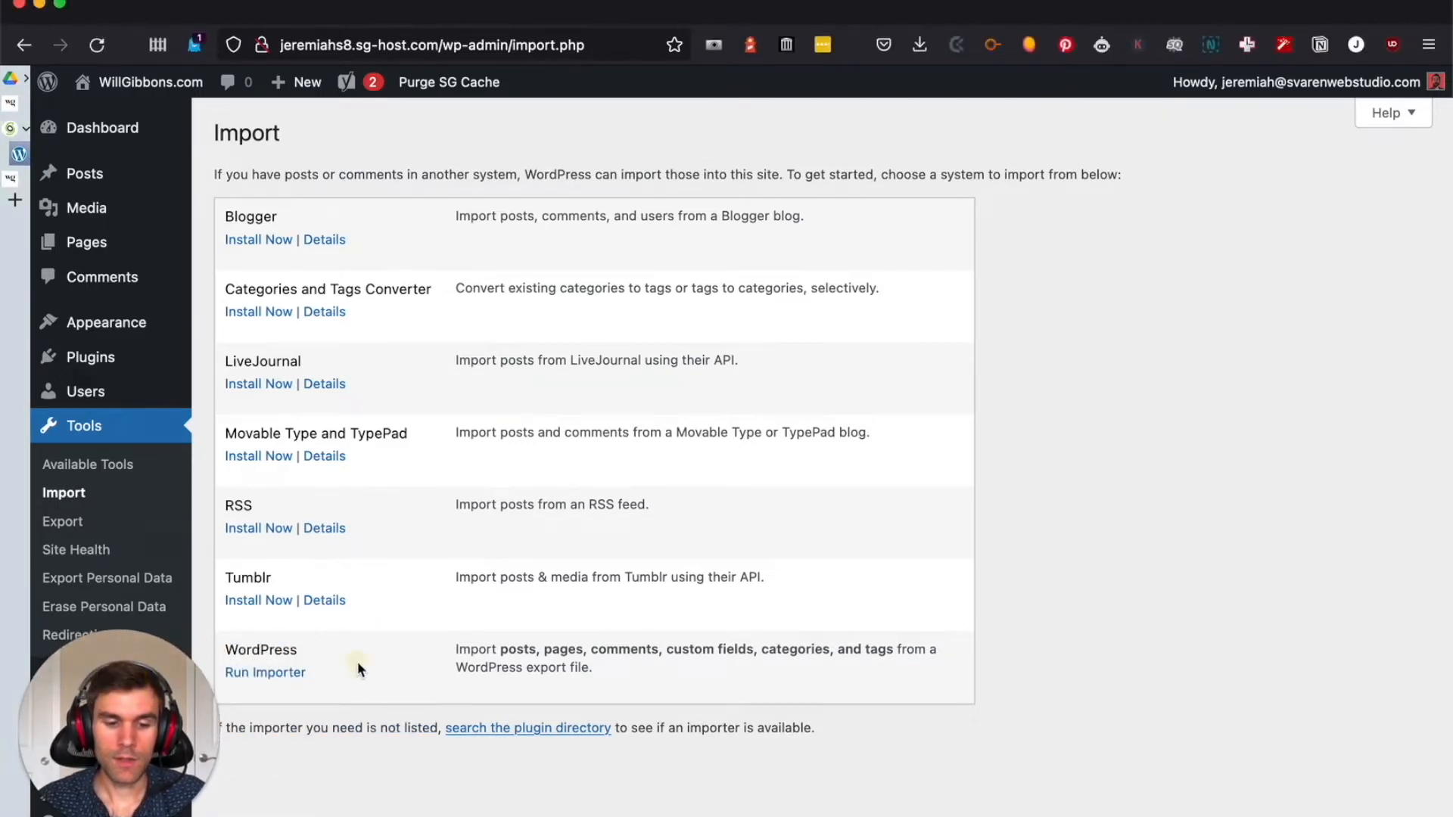
Run the WordPress importer and upload Squarespace-Wordpress-Export-08-23-2021.xml from the Downloads folder
{"action": "left_click", "coordinate": [281, 674]}
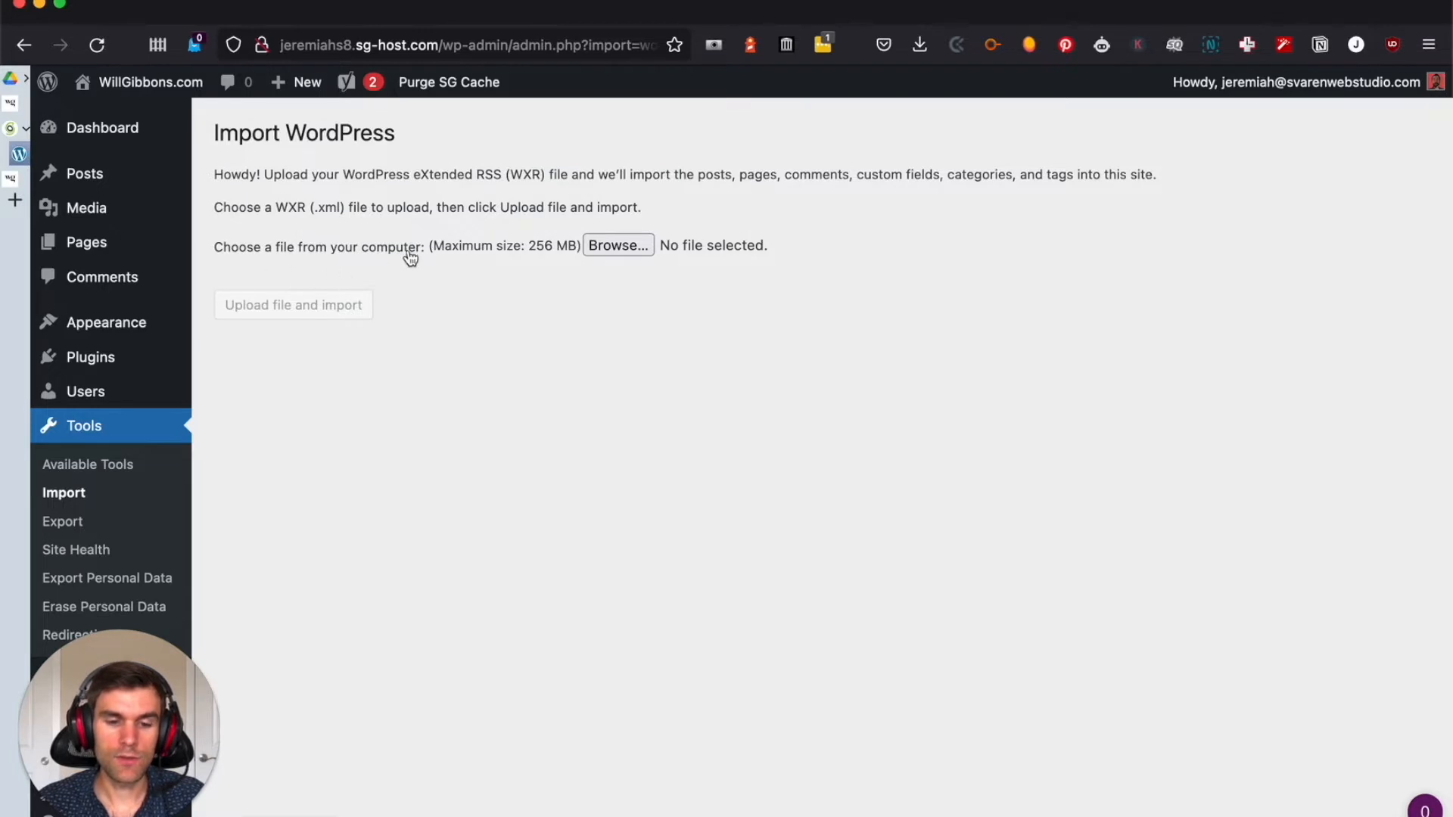
{"action": "left_click", "coordinate": [602, 246]}
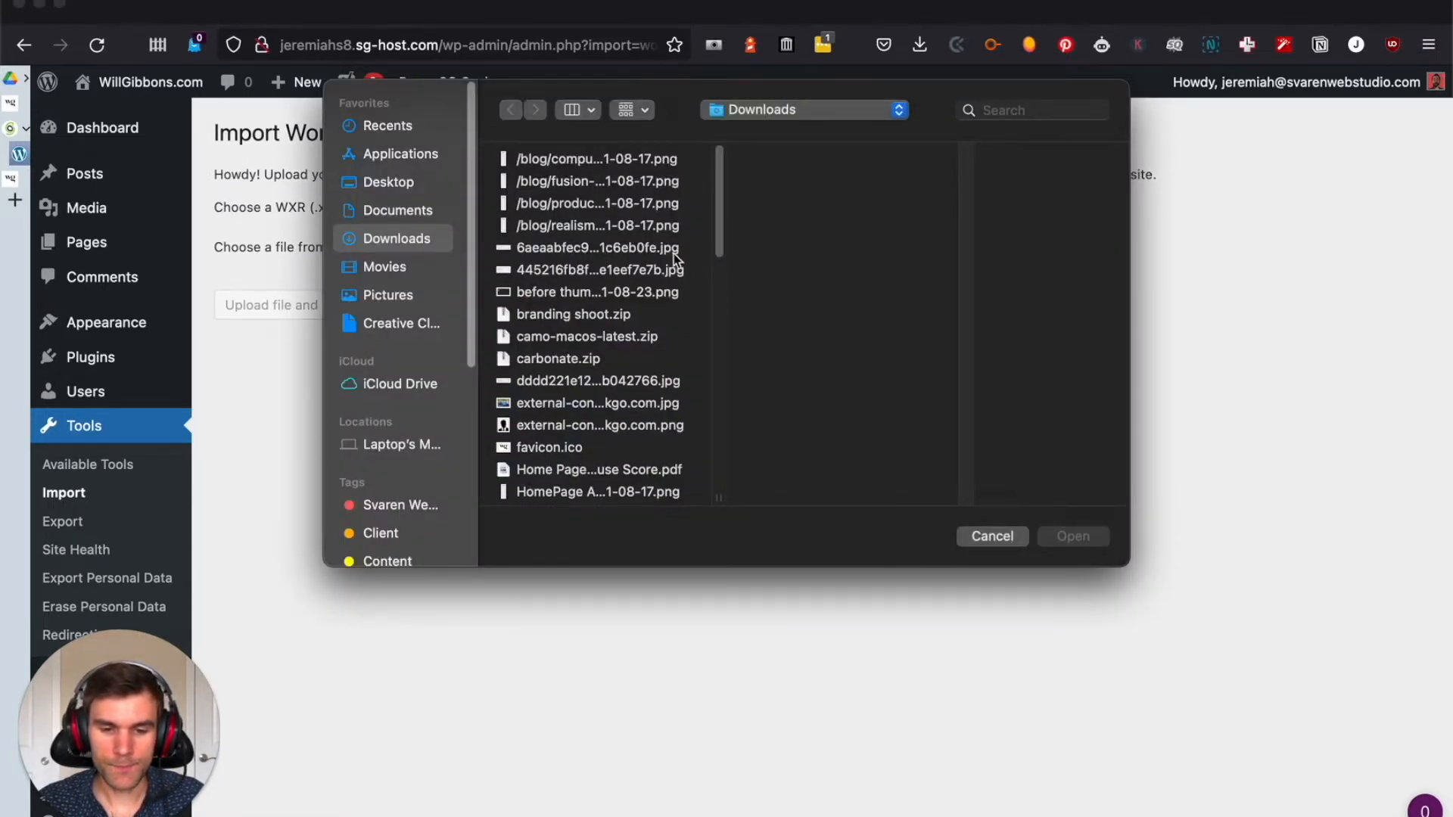
{"action": "scroll", "coordinate": [673, 253], "scroll_direction": "down", "scroll_amount": 8}
{"action": "scroll", "coordinate": [669, 246], "scroll_direction": "down", "scroll_amount": 4}
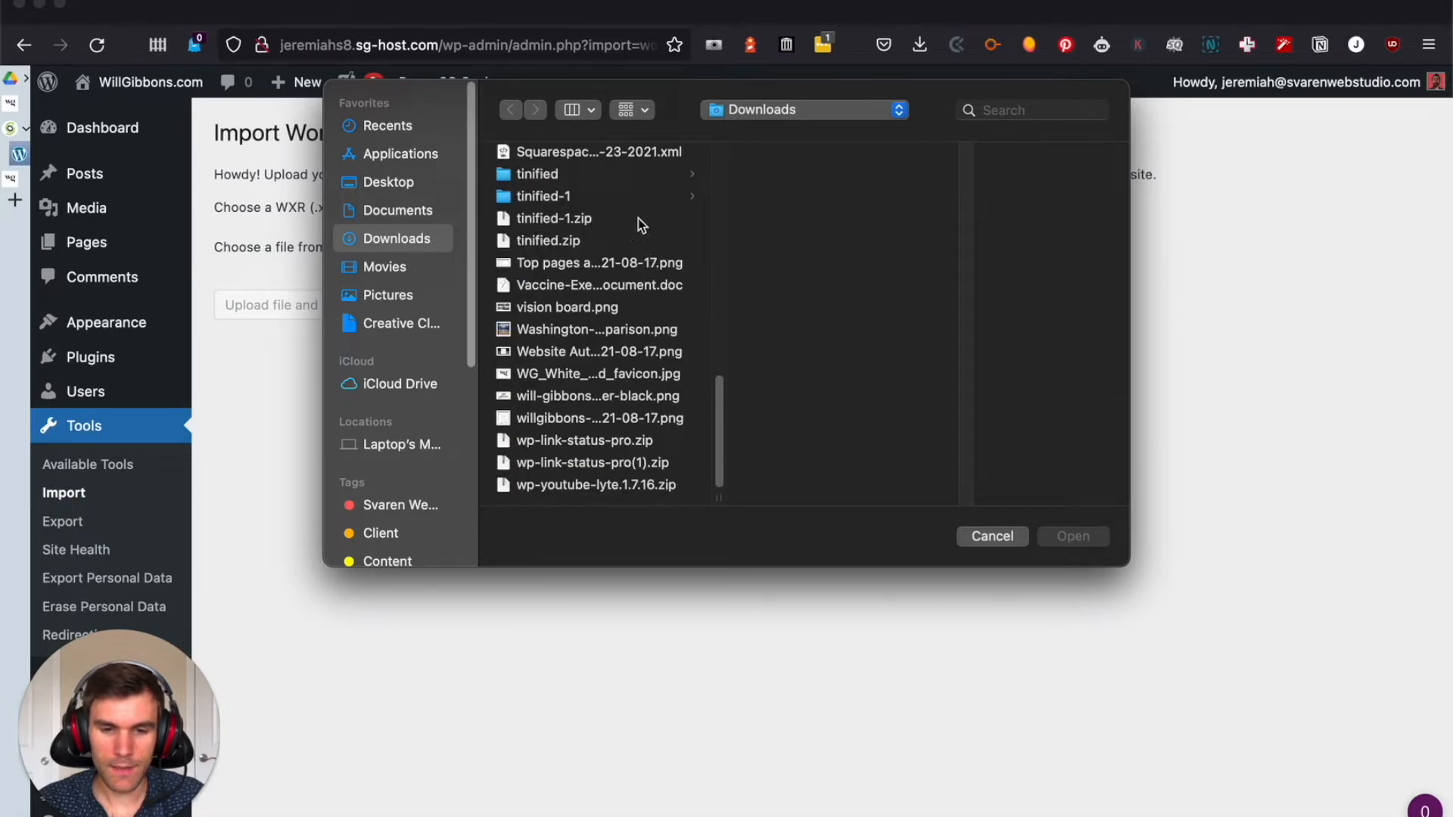
{"action": "left_click", "coordinate": [619, 153]}
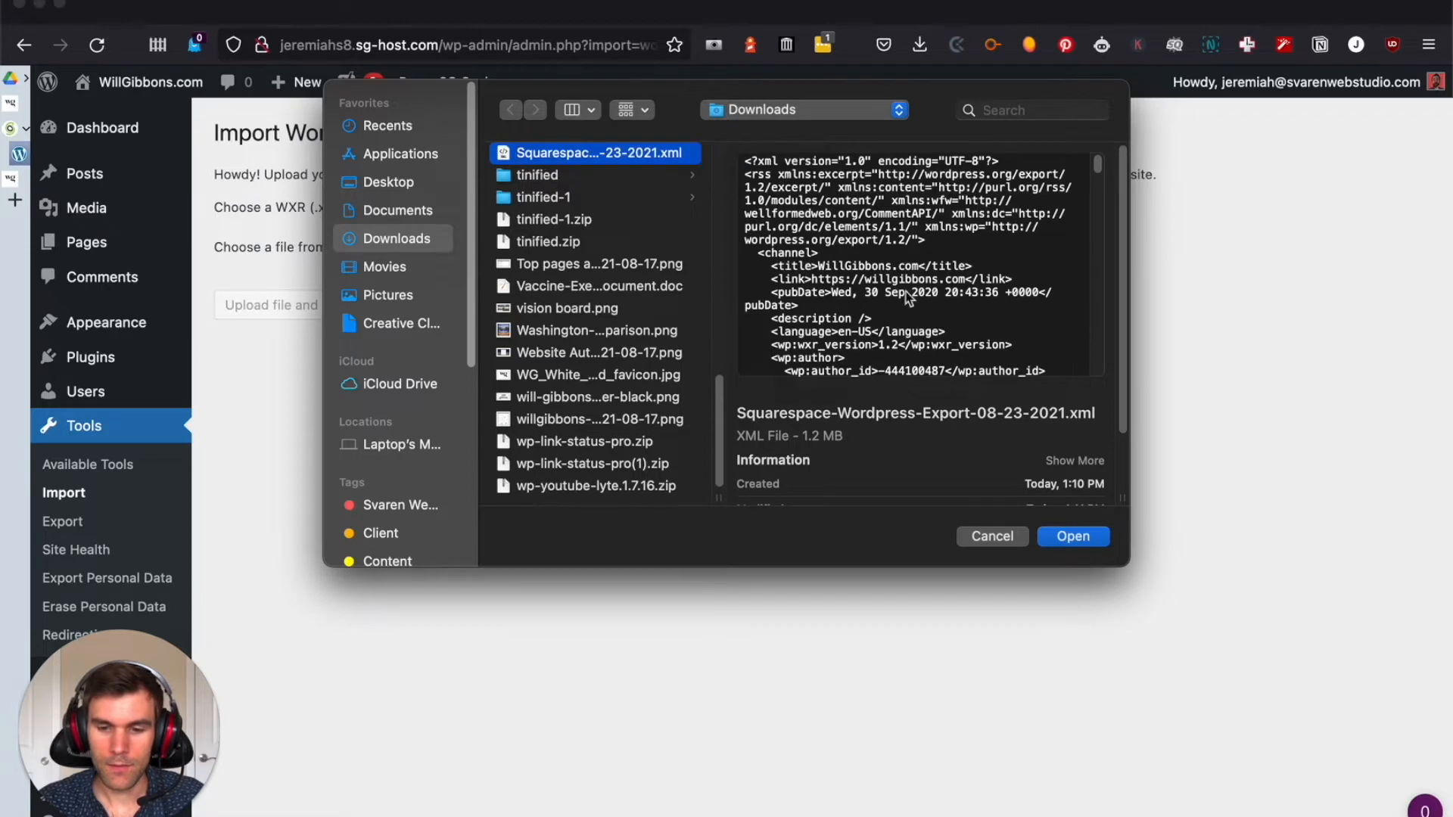
{"action": "left_click", "coordinate": [1080, 542]}
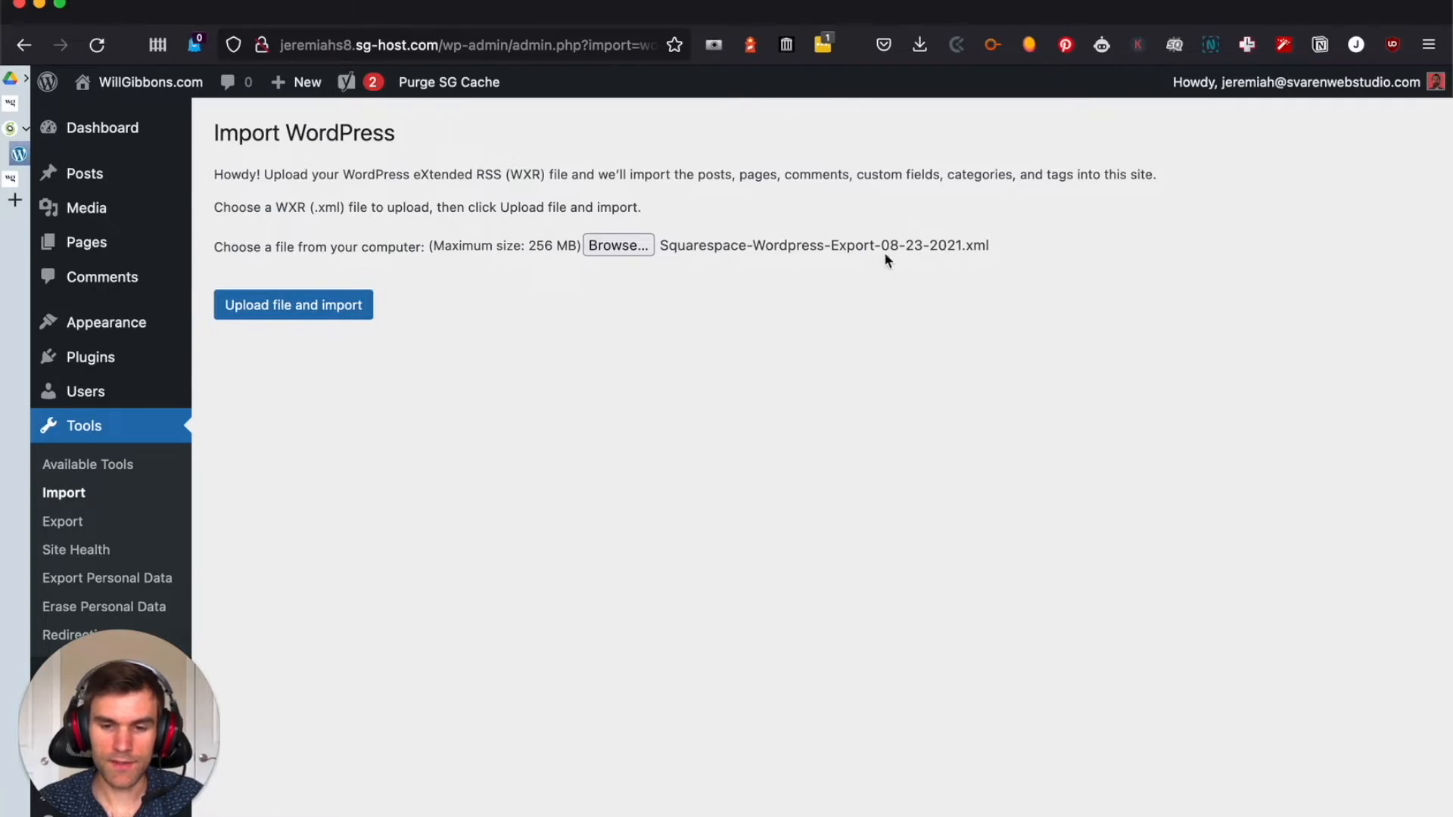
{"action": "left_click", "coordinate": [319, 317]}
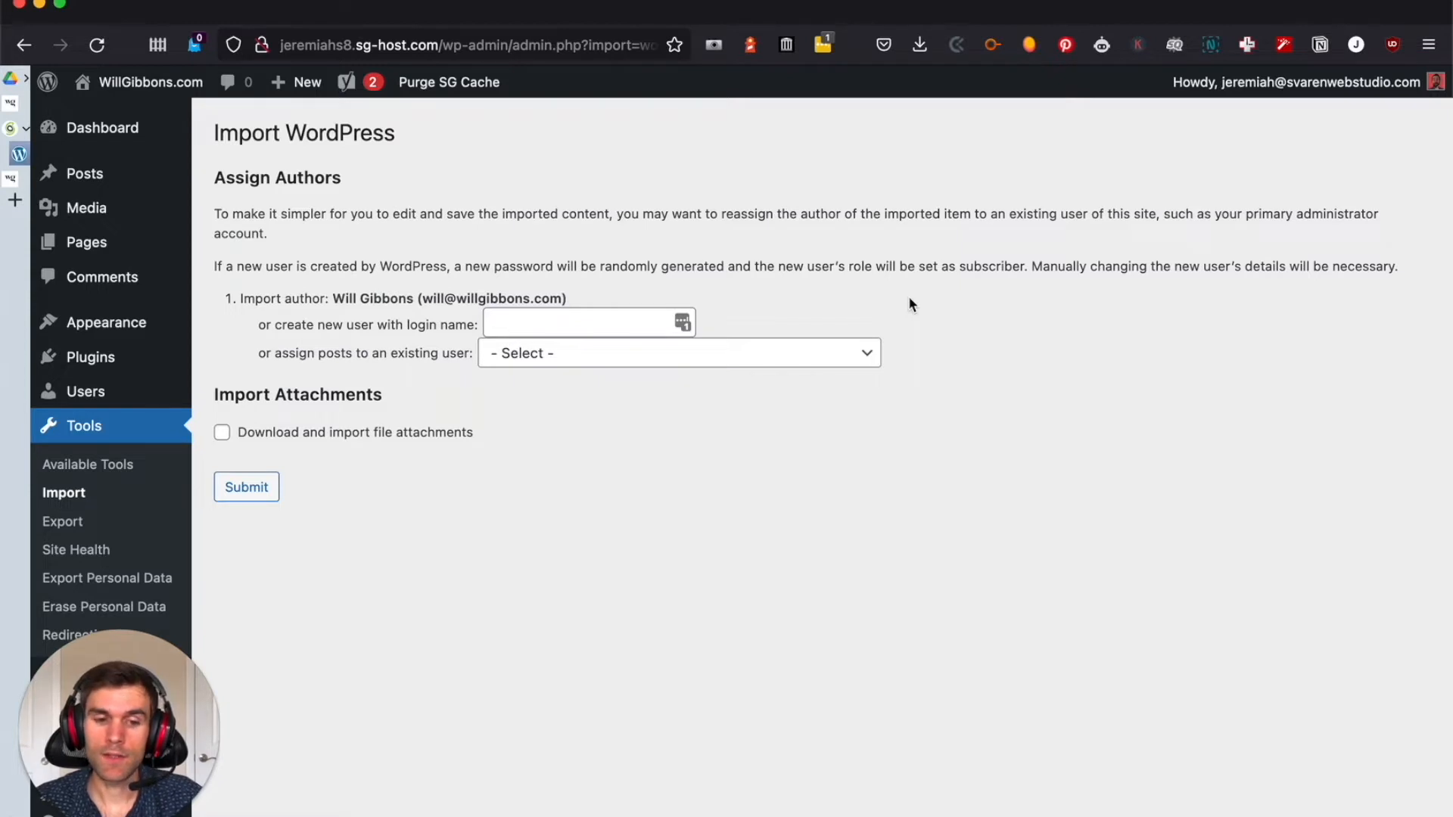
Enable downloading and importing of file attachments for the import
{"action": "left_click_drag", "start_coordinate": [234, 396], "coordinate": [351, 399]}
{"action": "left_click", "coordinate": [350, 399]}
{"action": "left_click", "coordinate": [222, 432]}
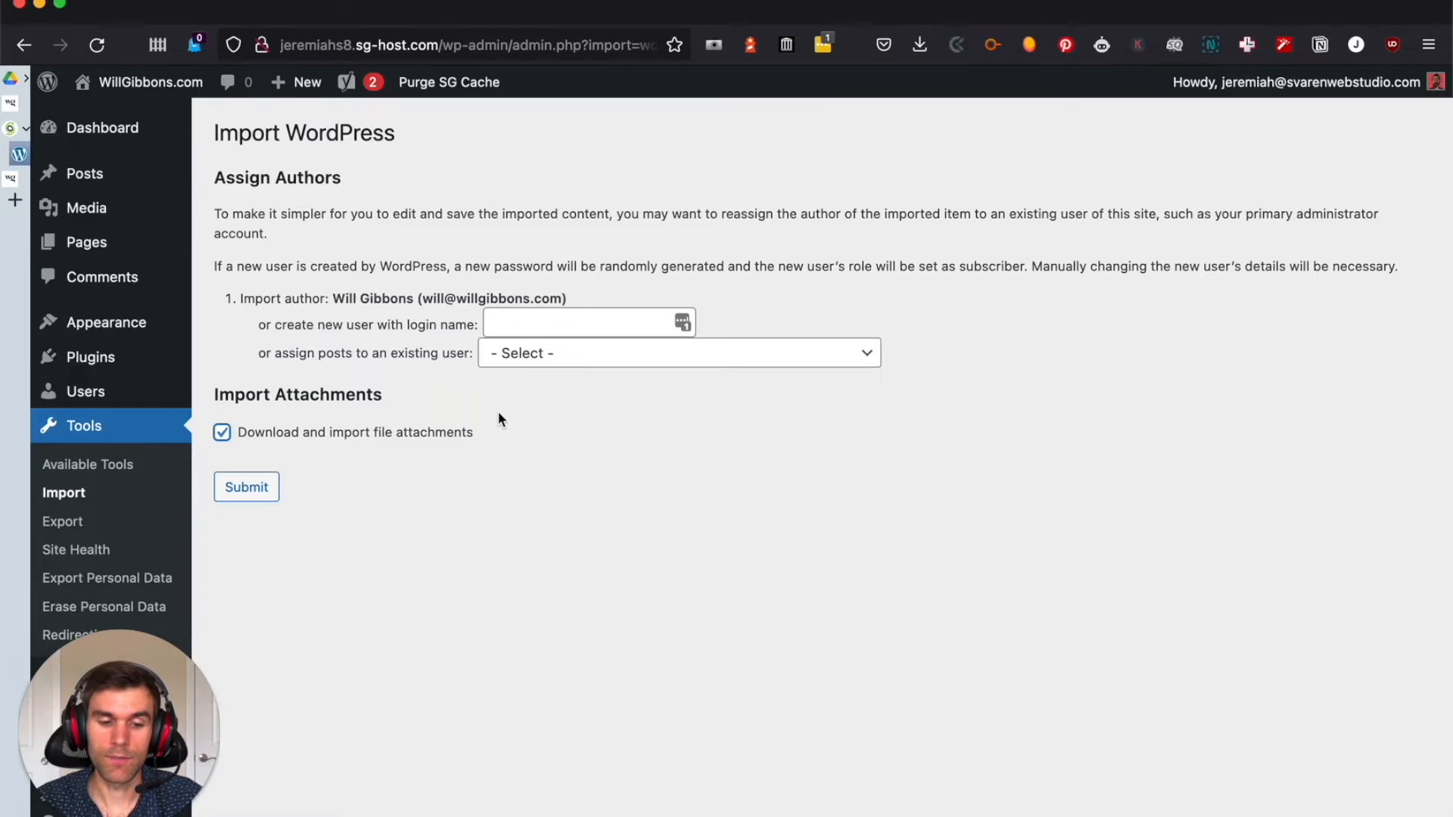
{"action": "left_click", "coordinate": [430, 395]}
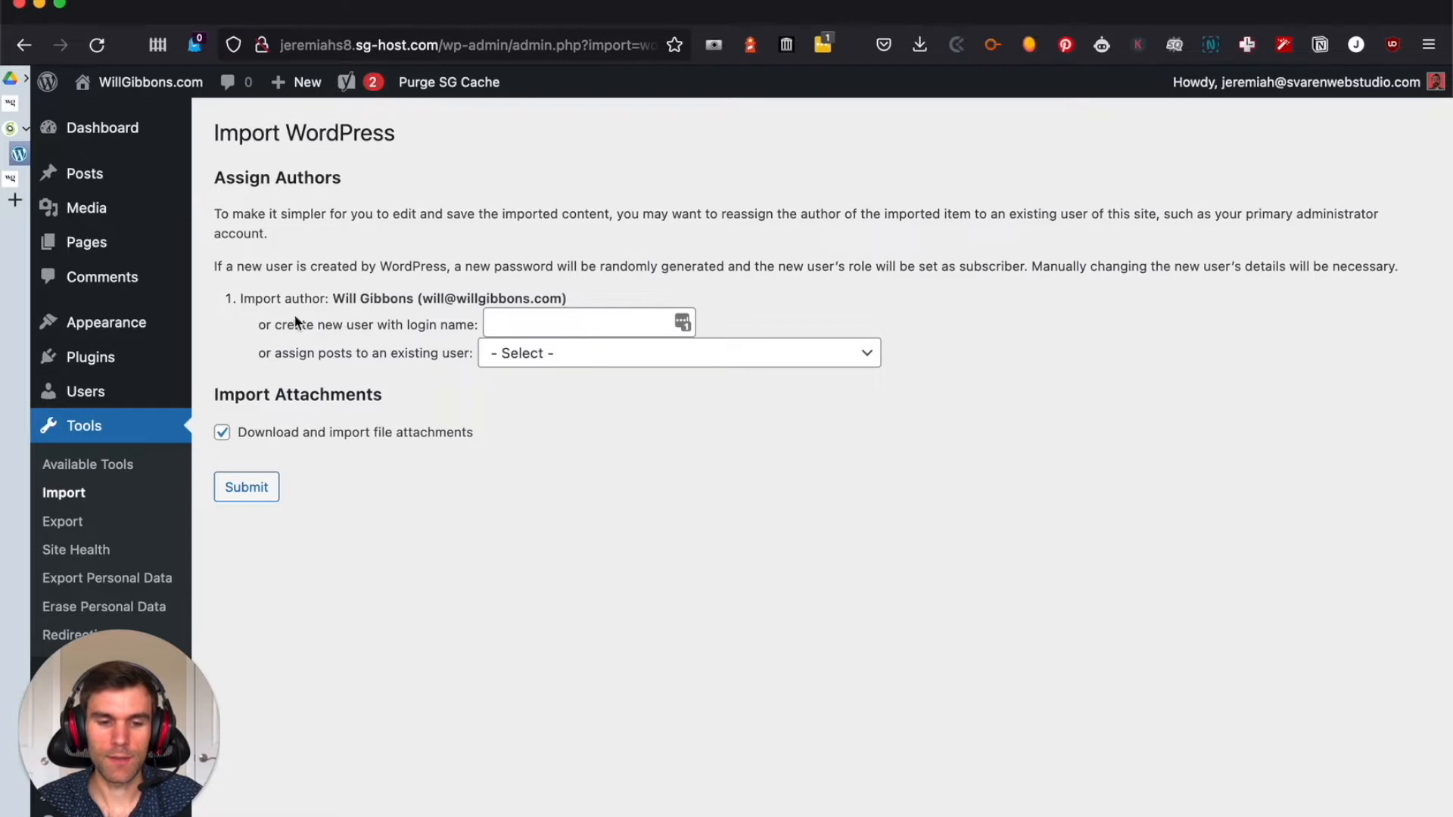
Keep the original import author, with no new login name or existing user assigned, and submit the import
{"action": "left_click", "coordinate": [575, 322]}
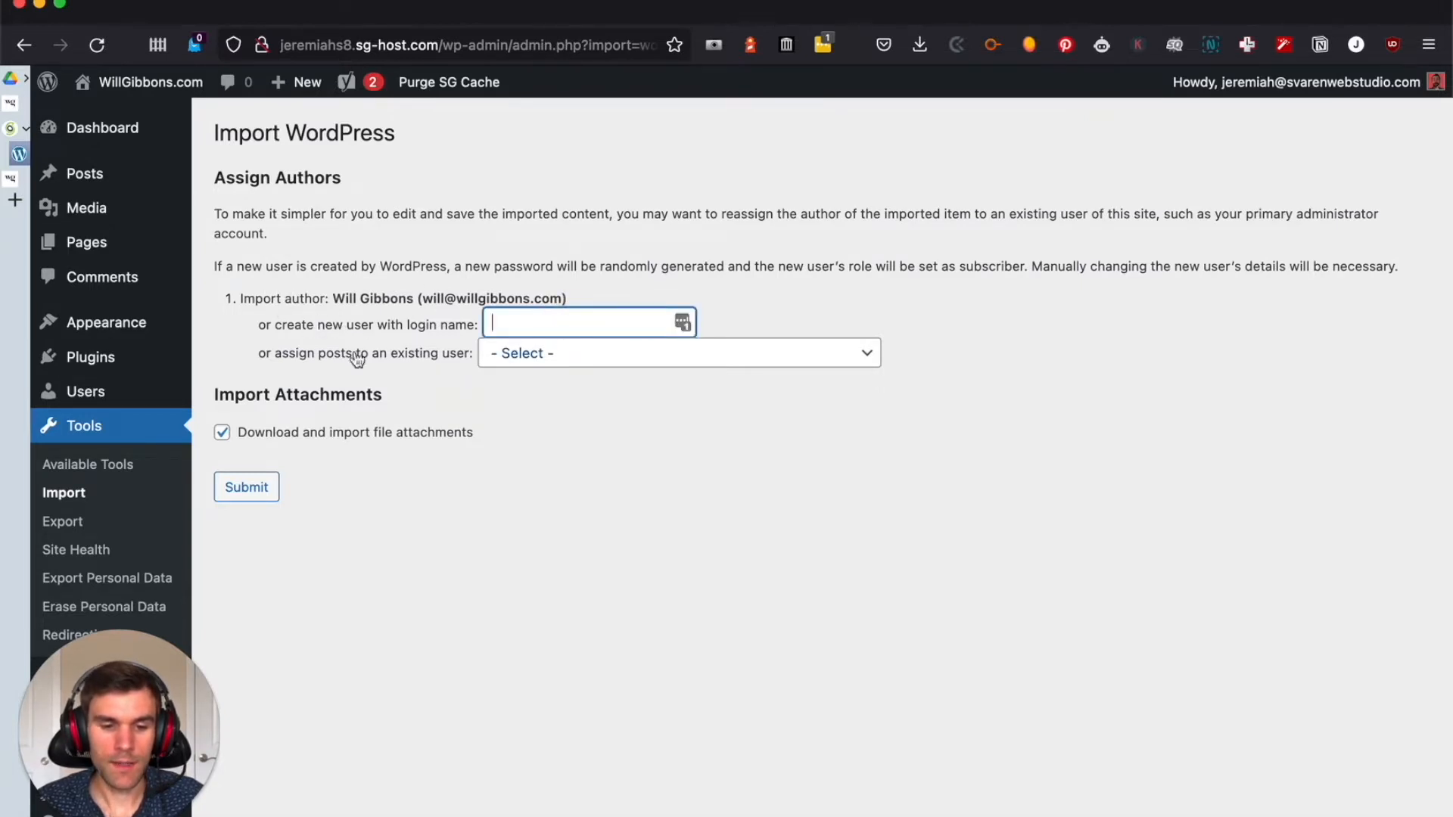
{"action": "left_click", "coordinate": [395, 284]}
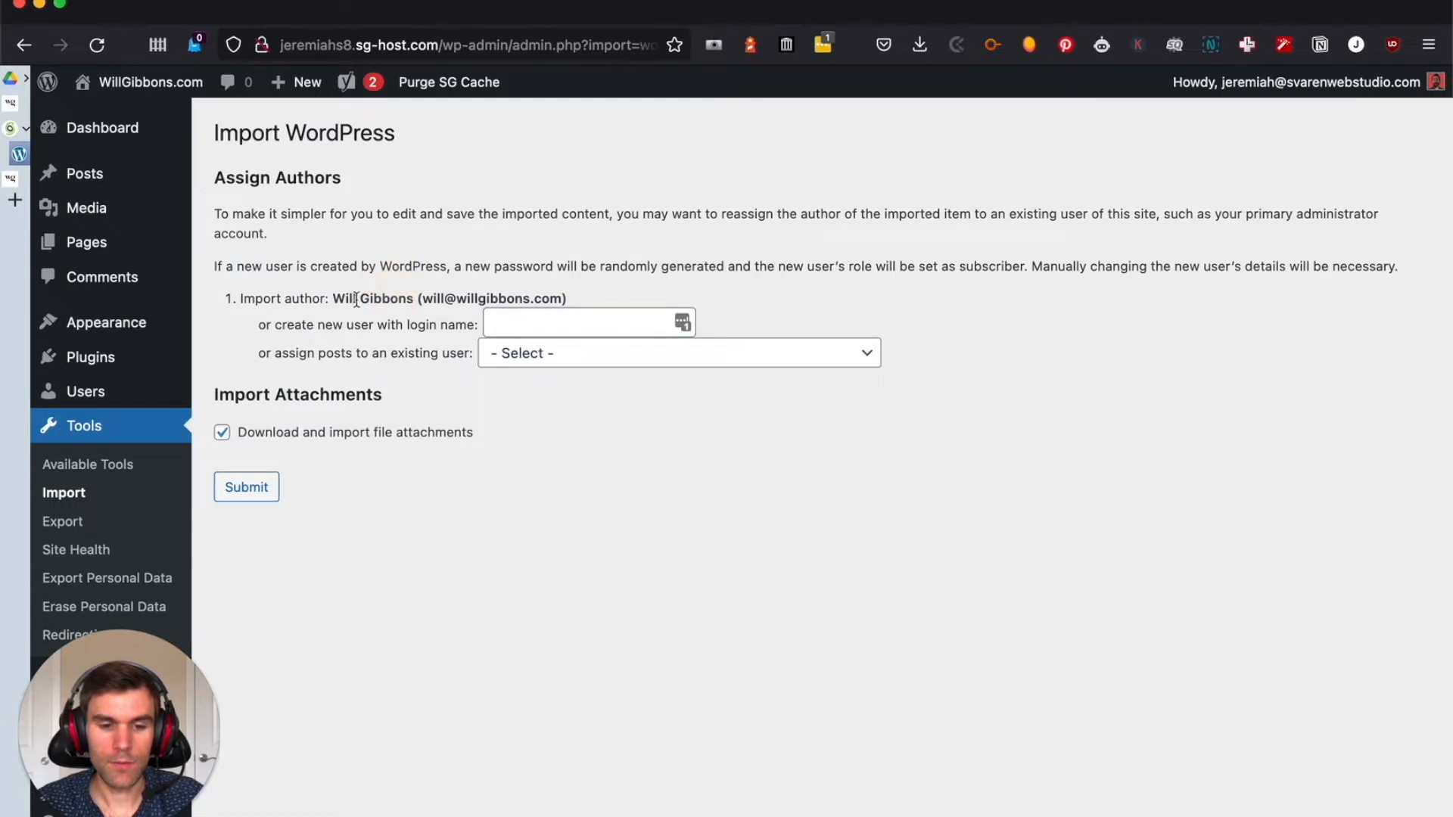
{"action": "left_click_drag", "start_coordinate": [333, 300], "coordinate": [417, 300]}
{"action": "left_click", "coordinate": [403, 368]}
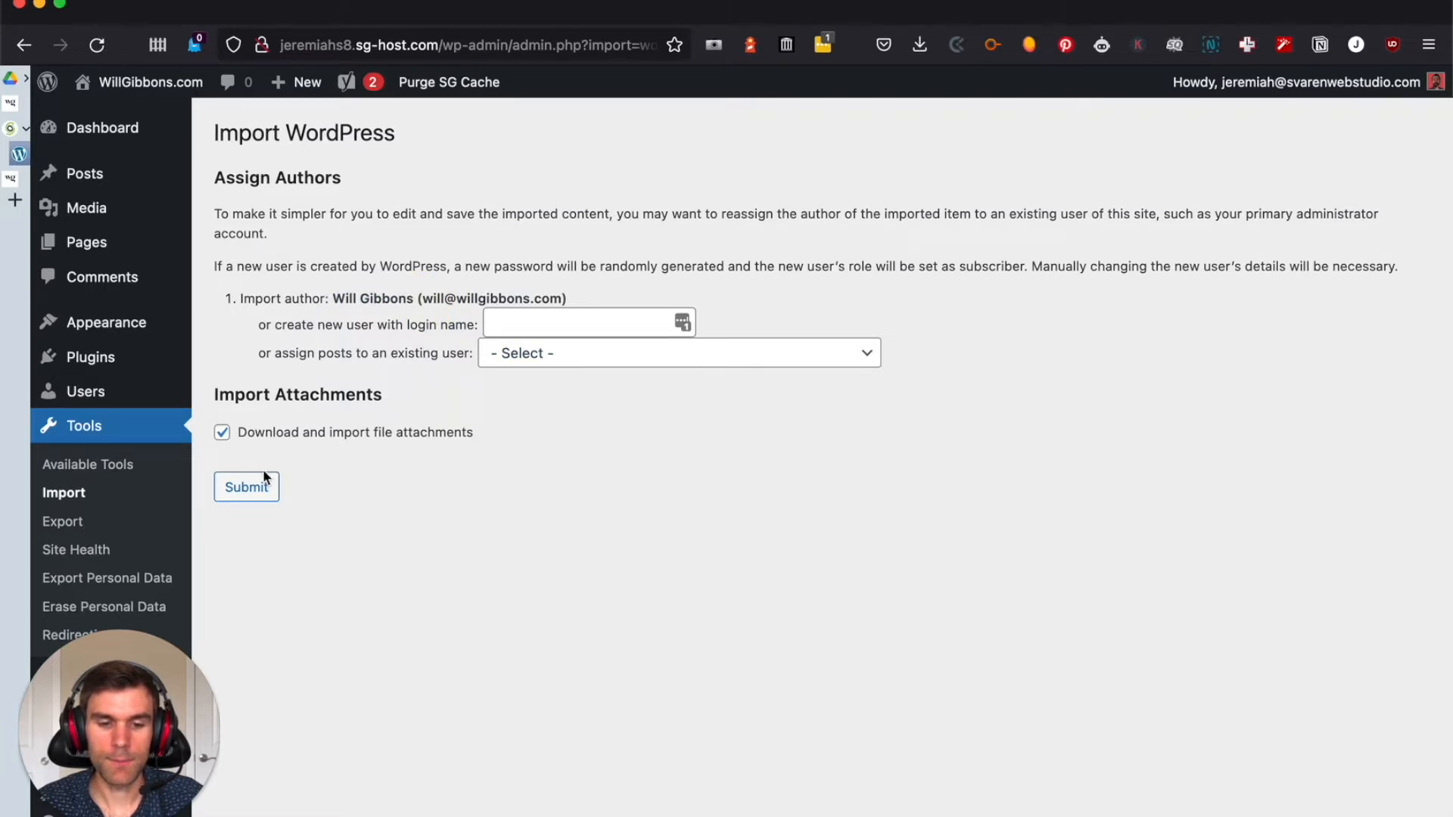
{"action": "left_click", "coordinate": [261, 497]}
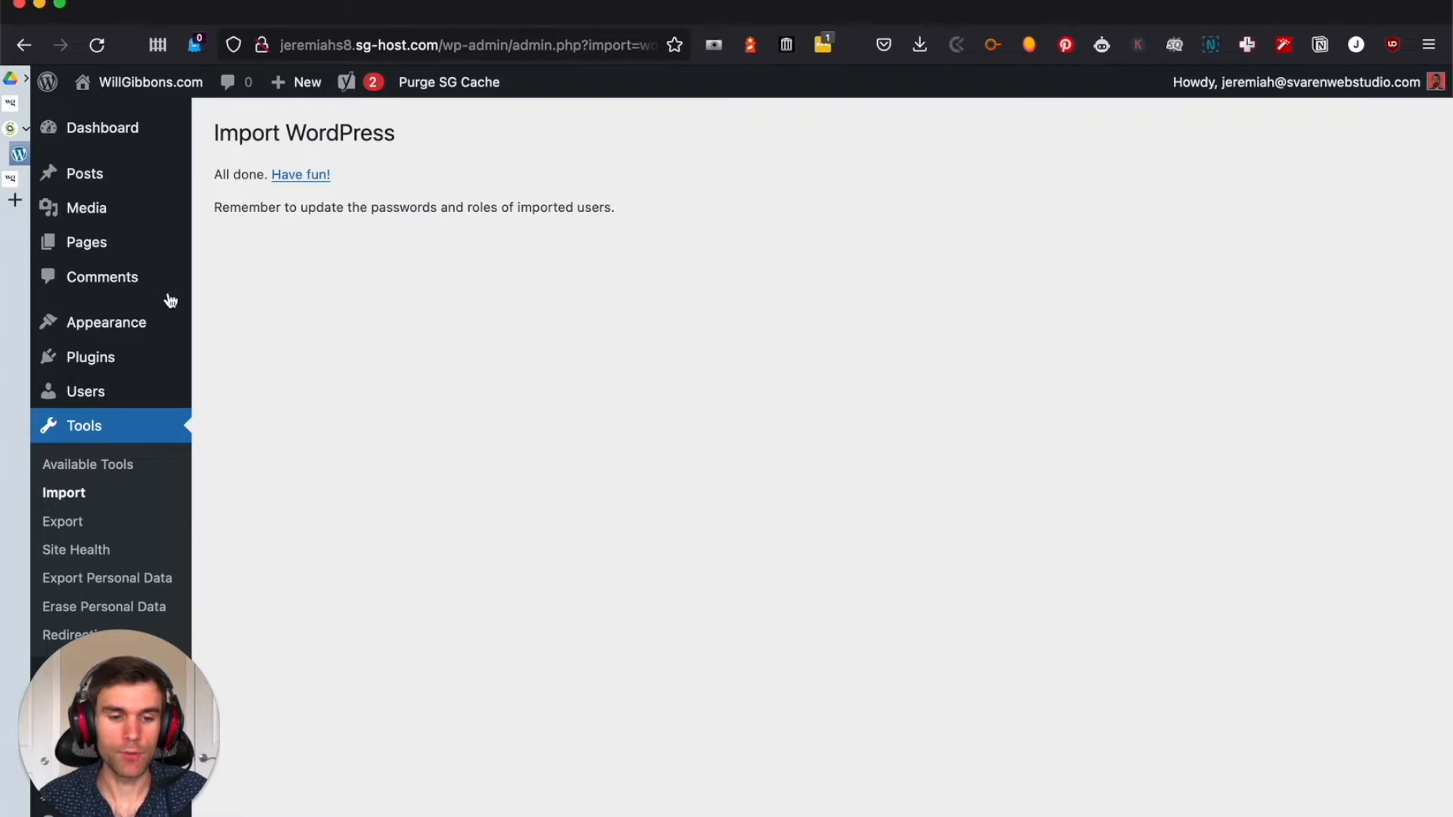
Open the imported author's user account for editing and set its role to Administrator
{"action": "mouse_move", "coordinate": [106, 397]}
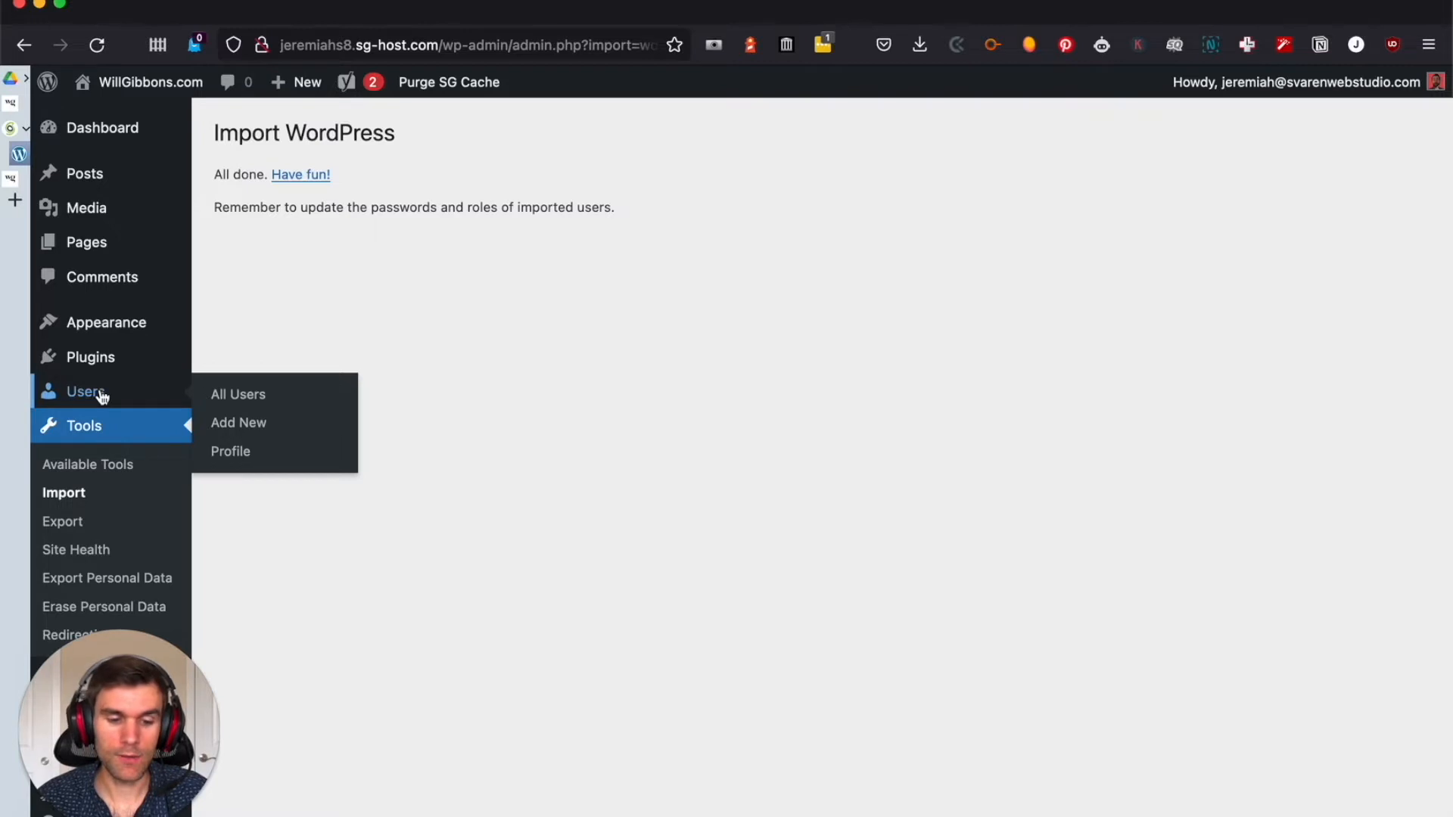
{"action": "left_click", "coordinate": [91, 394]}
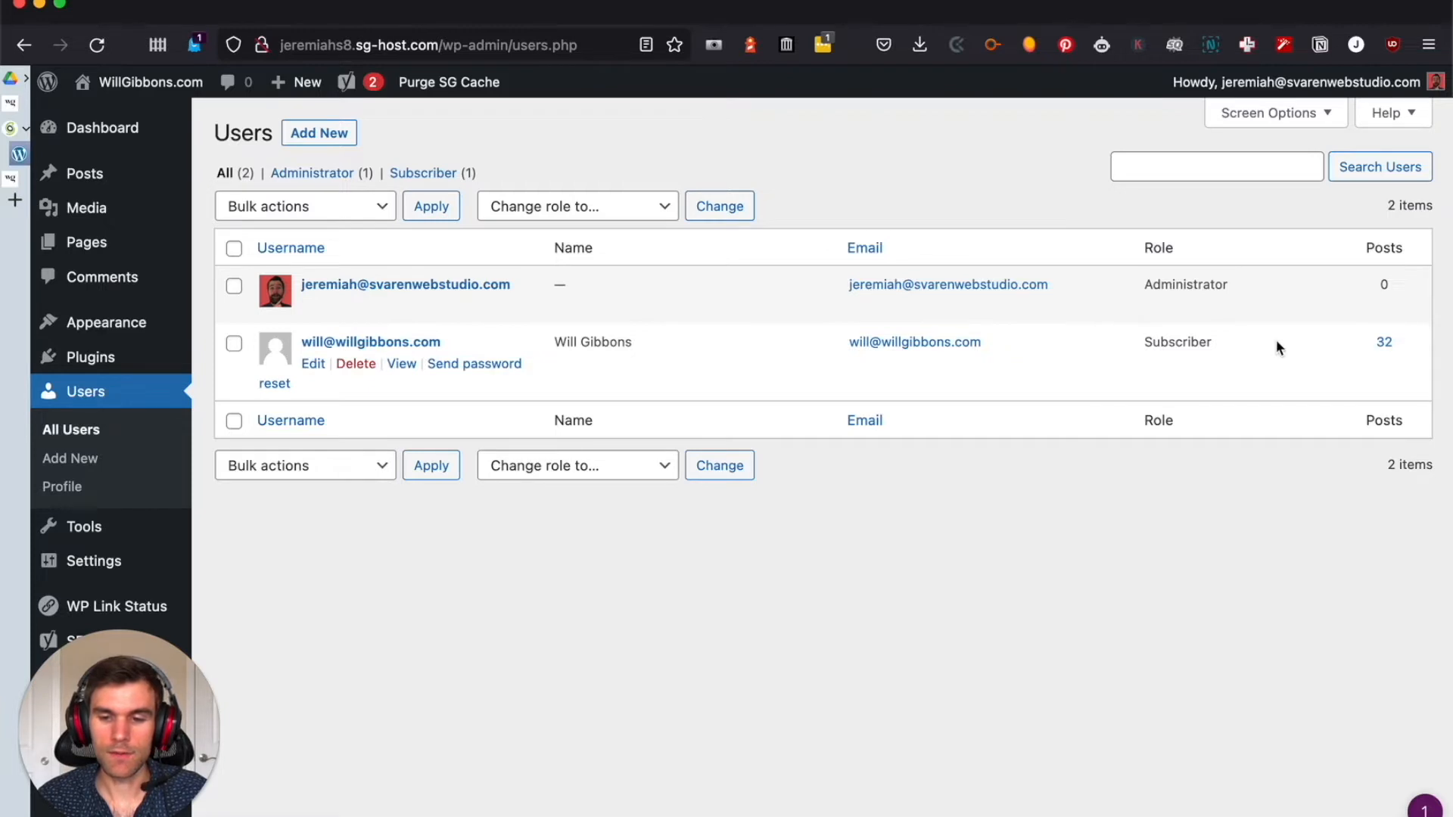
{"action": "left_click", "coordinate": [317, 365]}
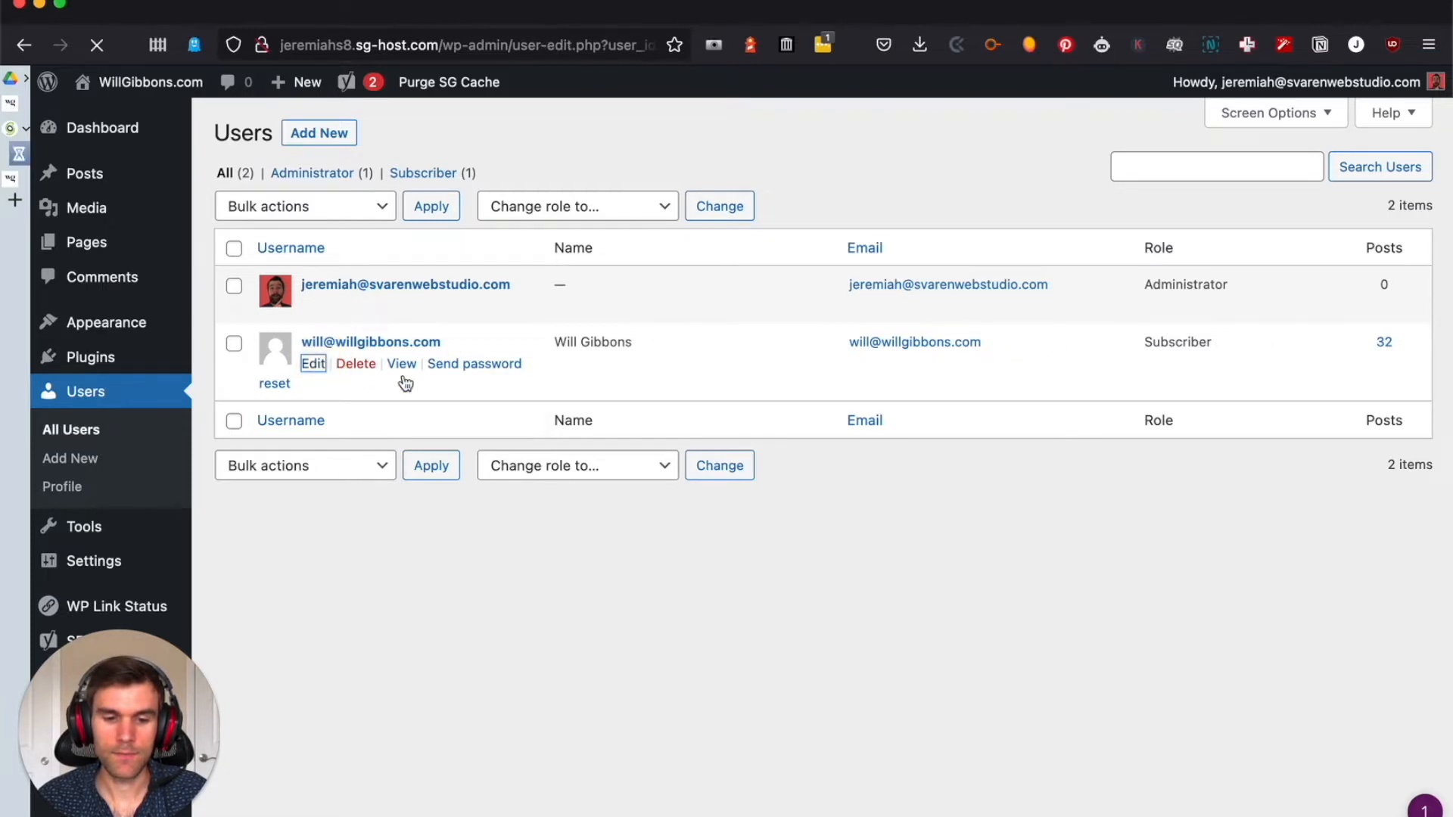
{"action": "scroll", "coordinate": [812, 443], "scroll_direction": "down", "scroll_amount": 6}
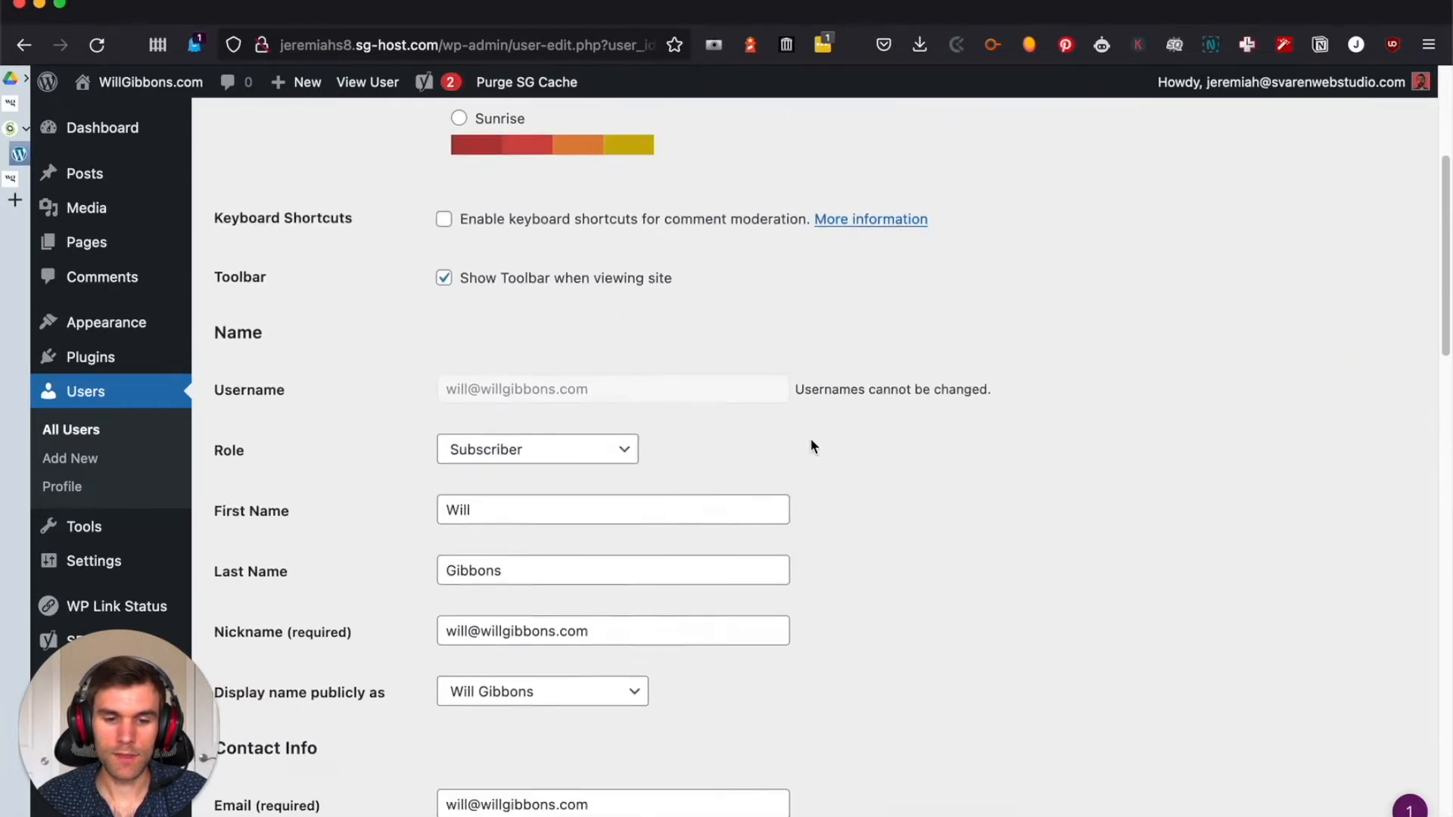
{"action": "left_click", "coordinate": [524, 311]}
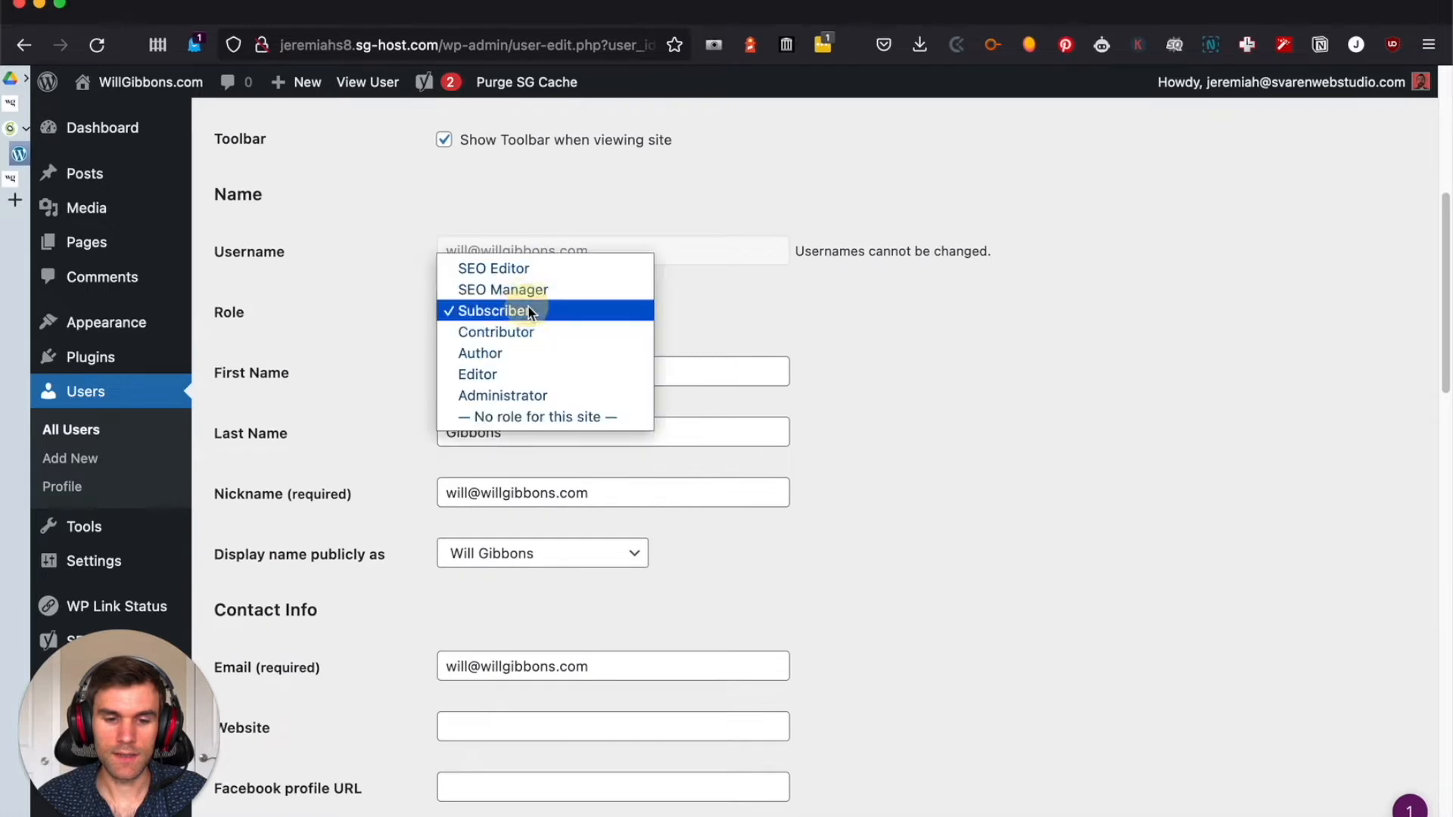
{"action": "left_click", "coordinate": [530, 395]}
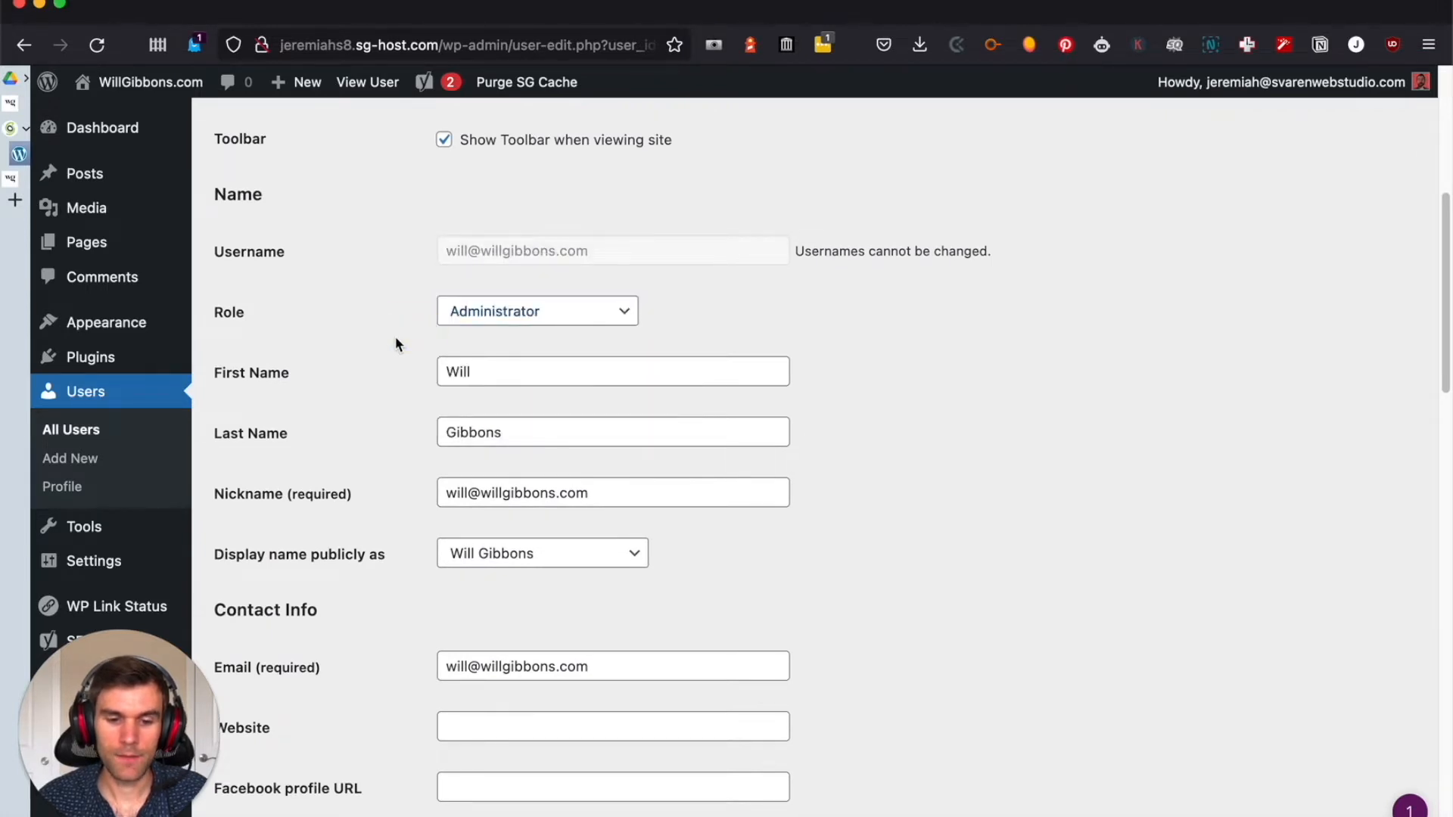
Save the updated author account, return to the users list and send that author a password reset
{"action": "scroll", "coordinate": [395, 340], "scroll_direction": "down", "scroll_amount": 14}
{"action": "scroll", "coordinate": [401, 364], "scroll_direction": "down", "scroll_amount": 9}
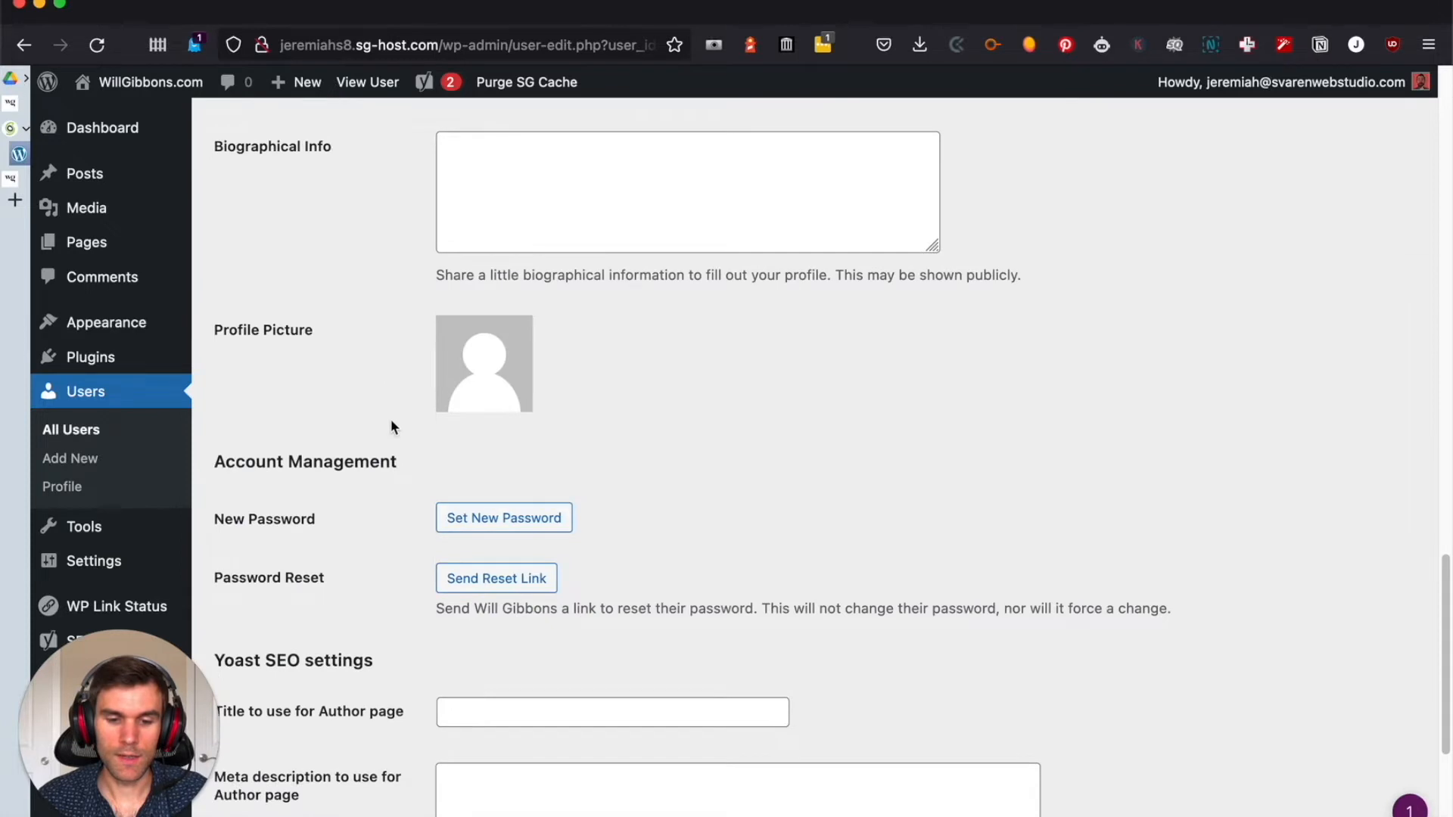
{"action": "scroll", "coordinate": [424, 379], "scroll_direction": "up", "scroll_amount": 1}
{"action": "left_click", "coordinate": [480, 261]}
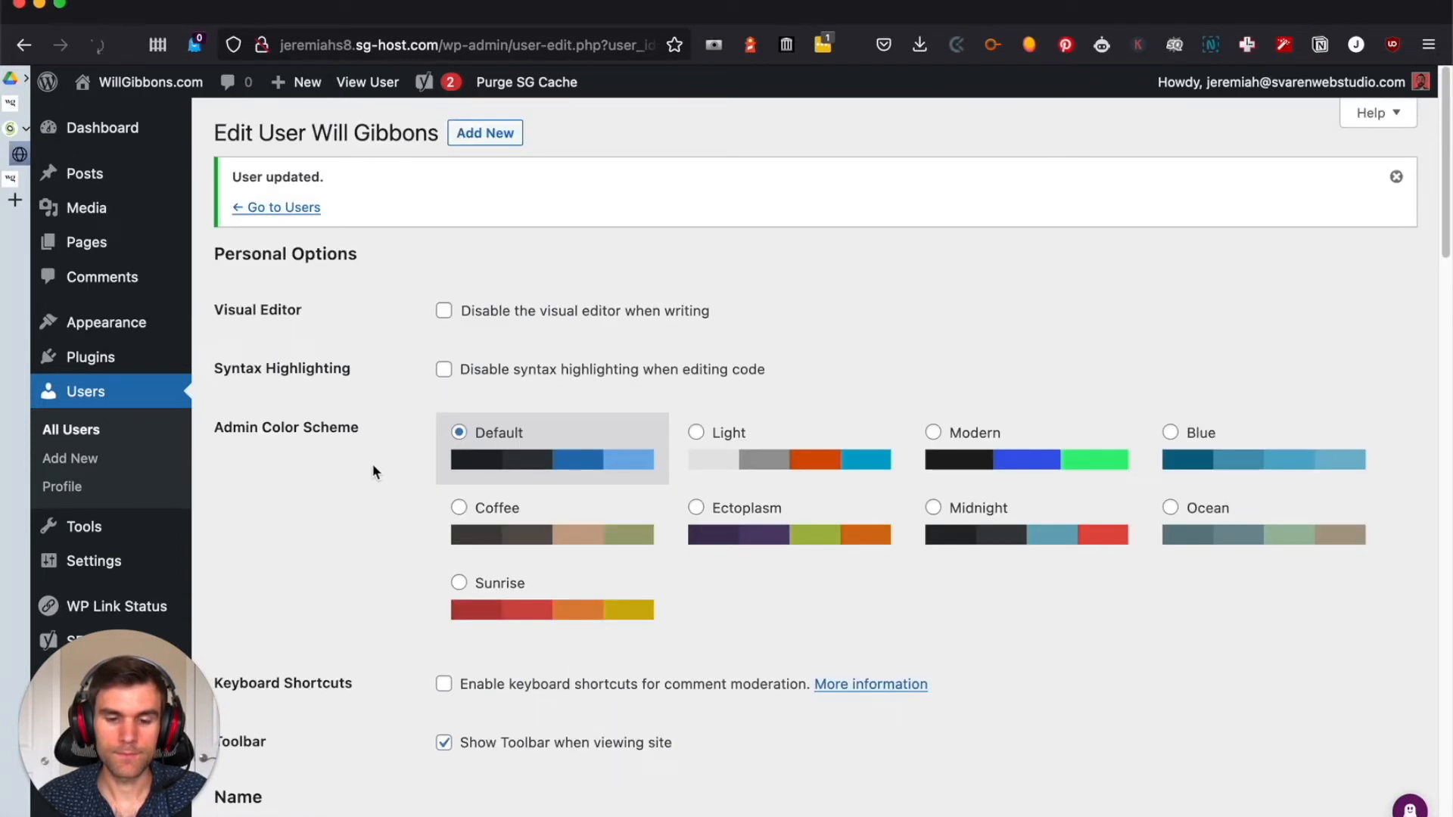
{"action": "left_click", "coordinate": [261, 207]}
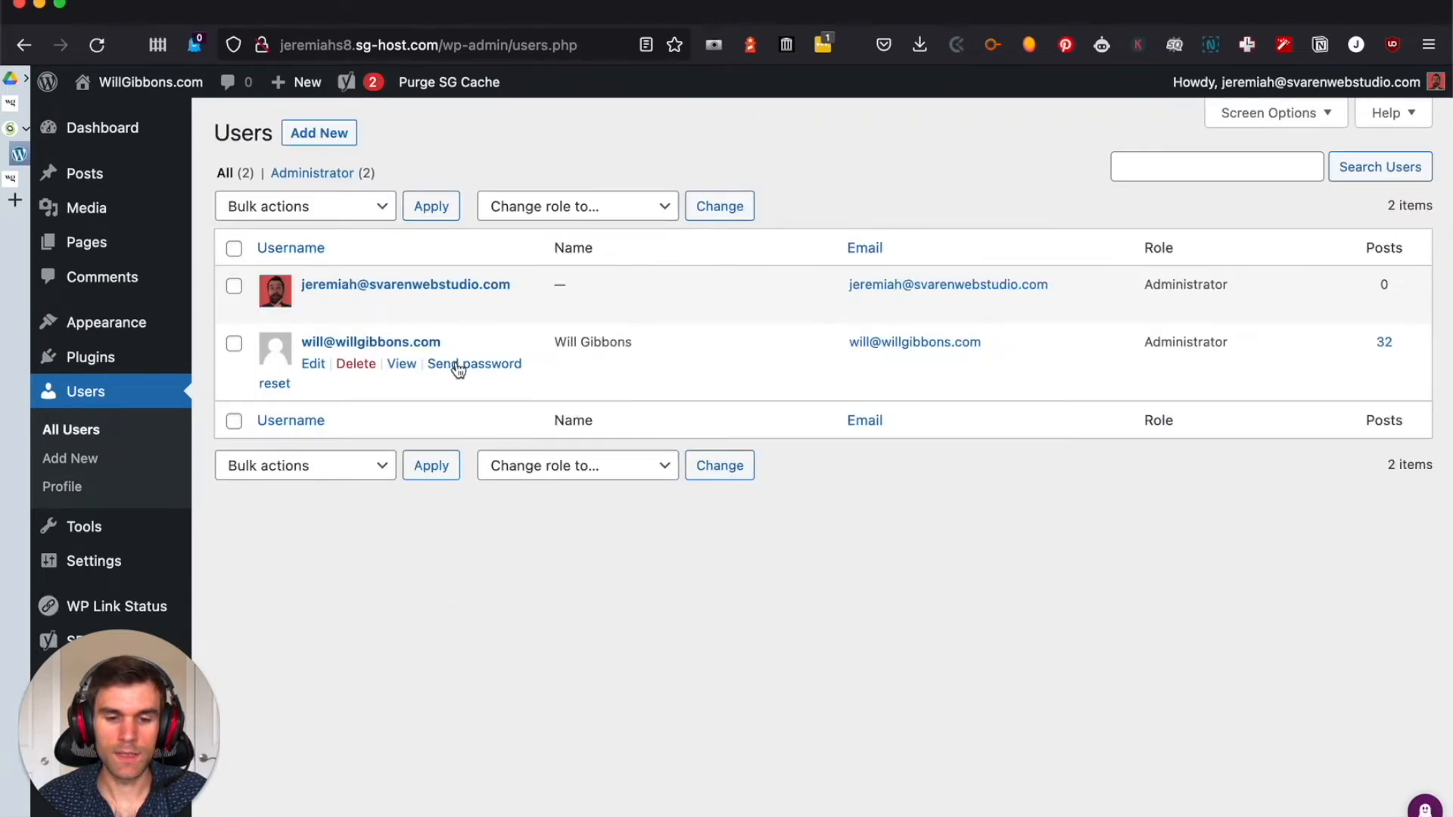
{"action": "left_click", "coordinate": [459, 365]}
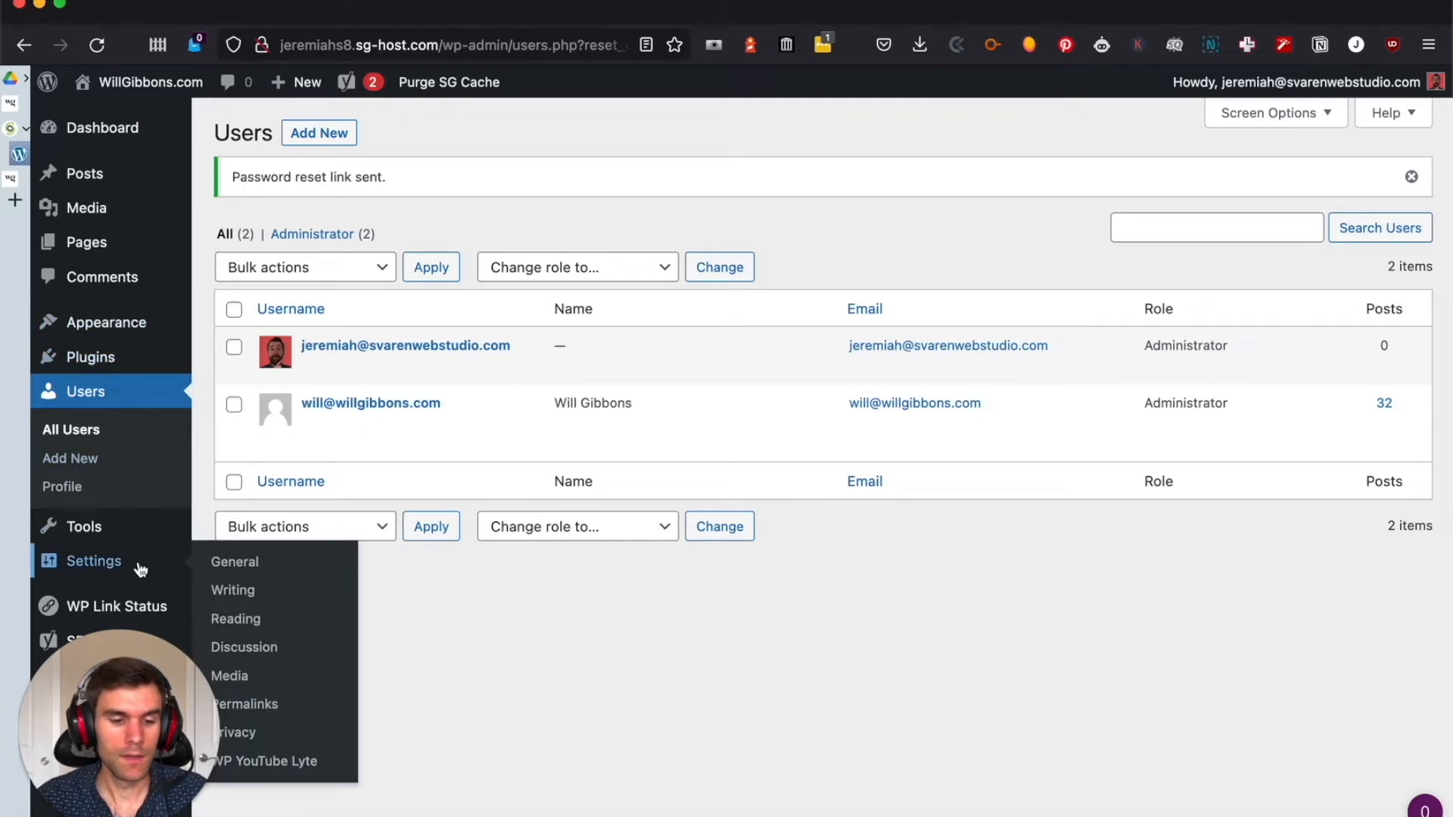
Visit the WordPress site's front page and compare its latest posts with the blog on the Squarespace site
{"action": "mouse_move", "coordinate": [131, 129]}
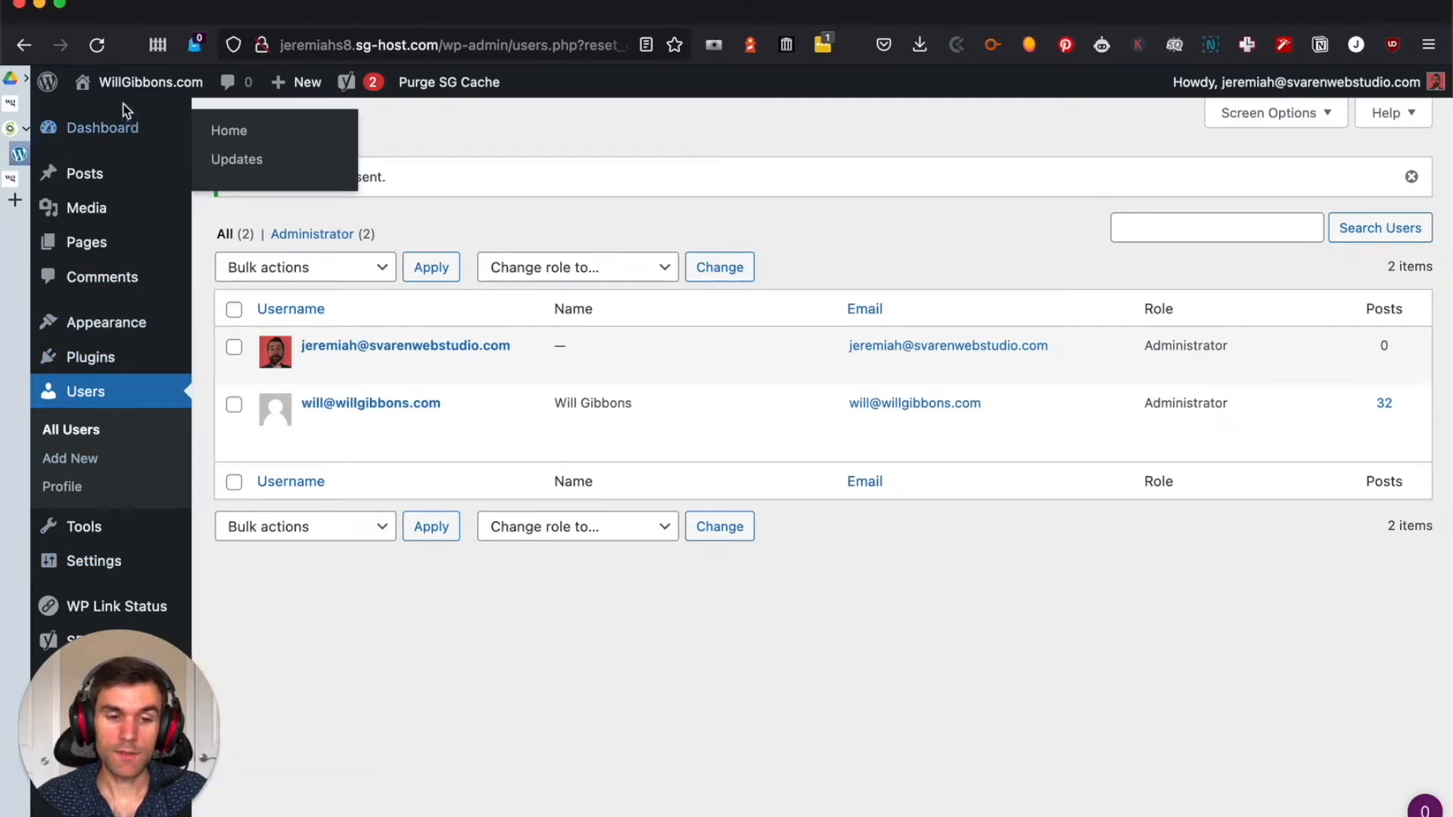
{"action": "mouse_move", "coordinate": [127, 95]}
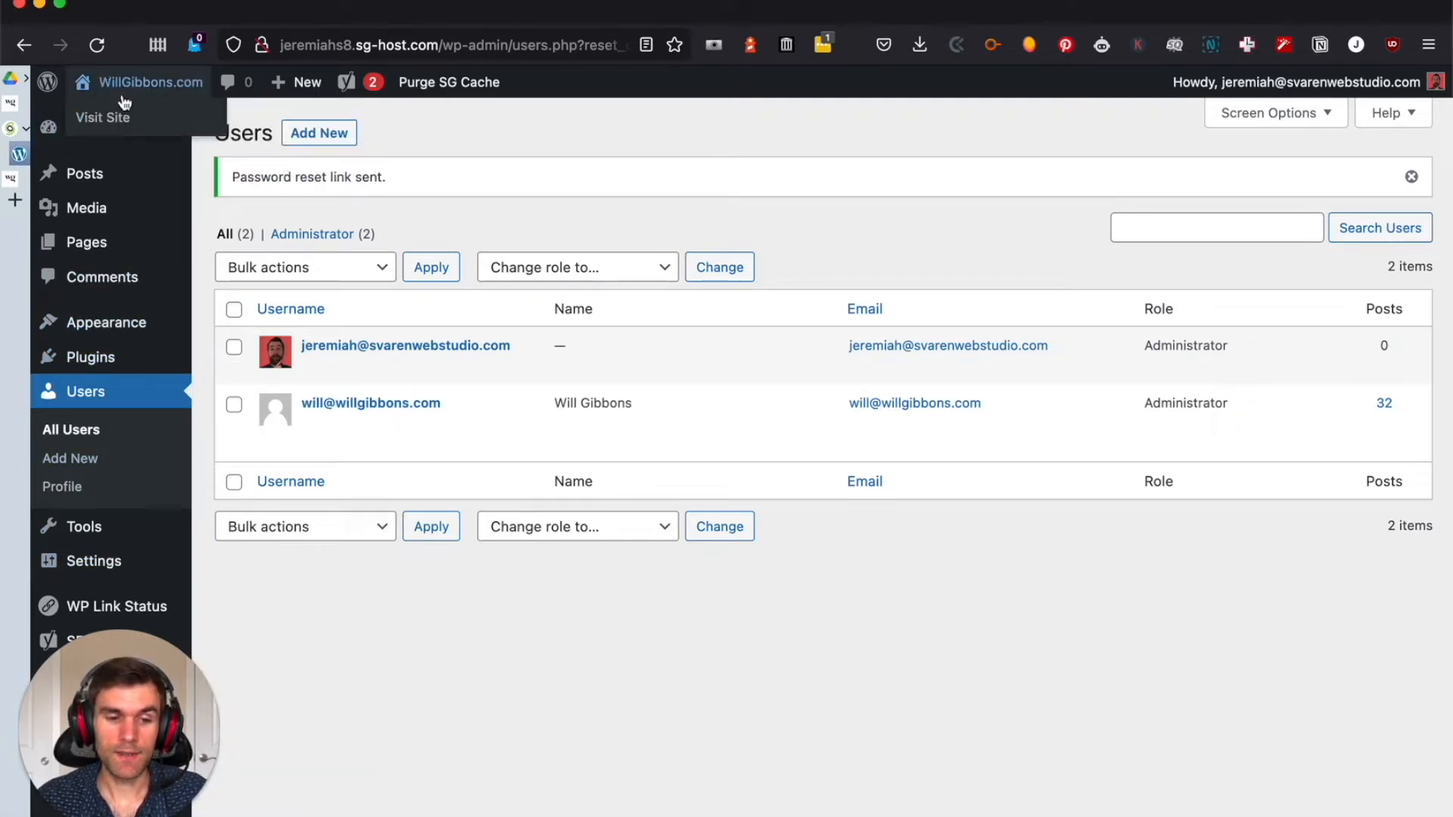
{"action": "left_click", "coordinate": [121, 89]}
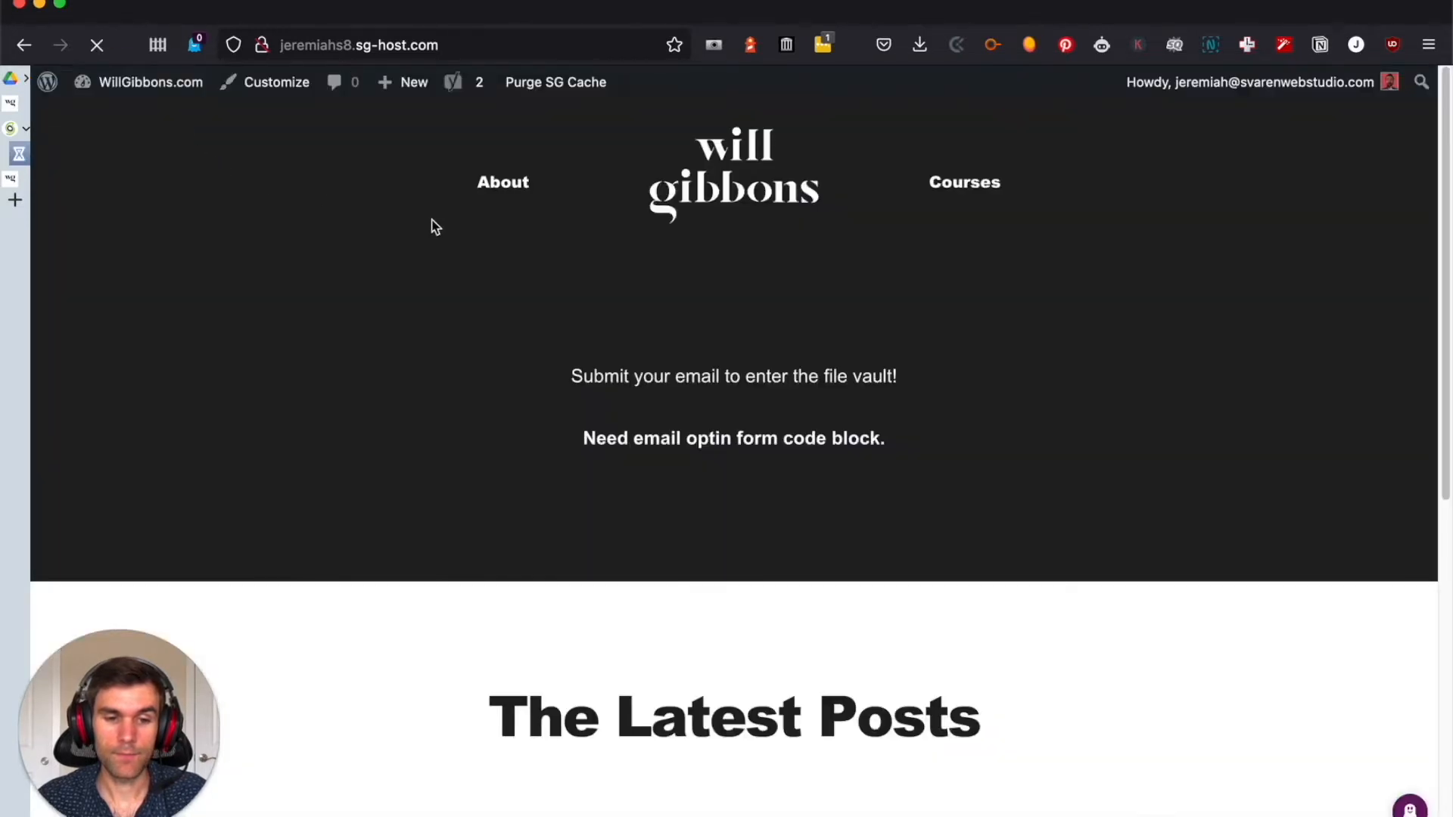
{"action": "scroll", "coordinate": [833, 303], "scroll_direction": "down", "scroll_amount": 4}
{"action": "scroll", "coordinate": [874, 322], "scroll_direction": "down", "scroll_amount": 5}
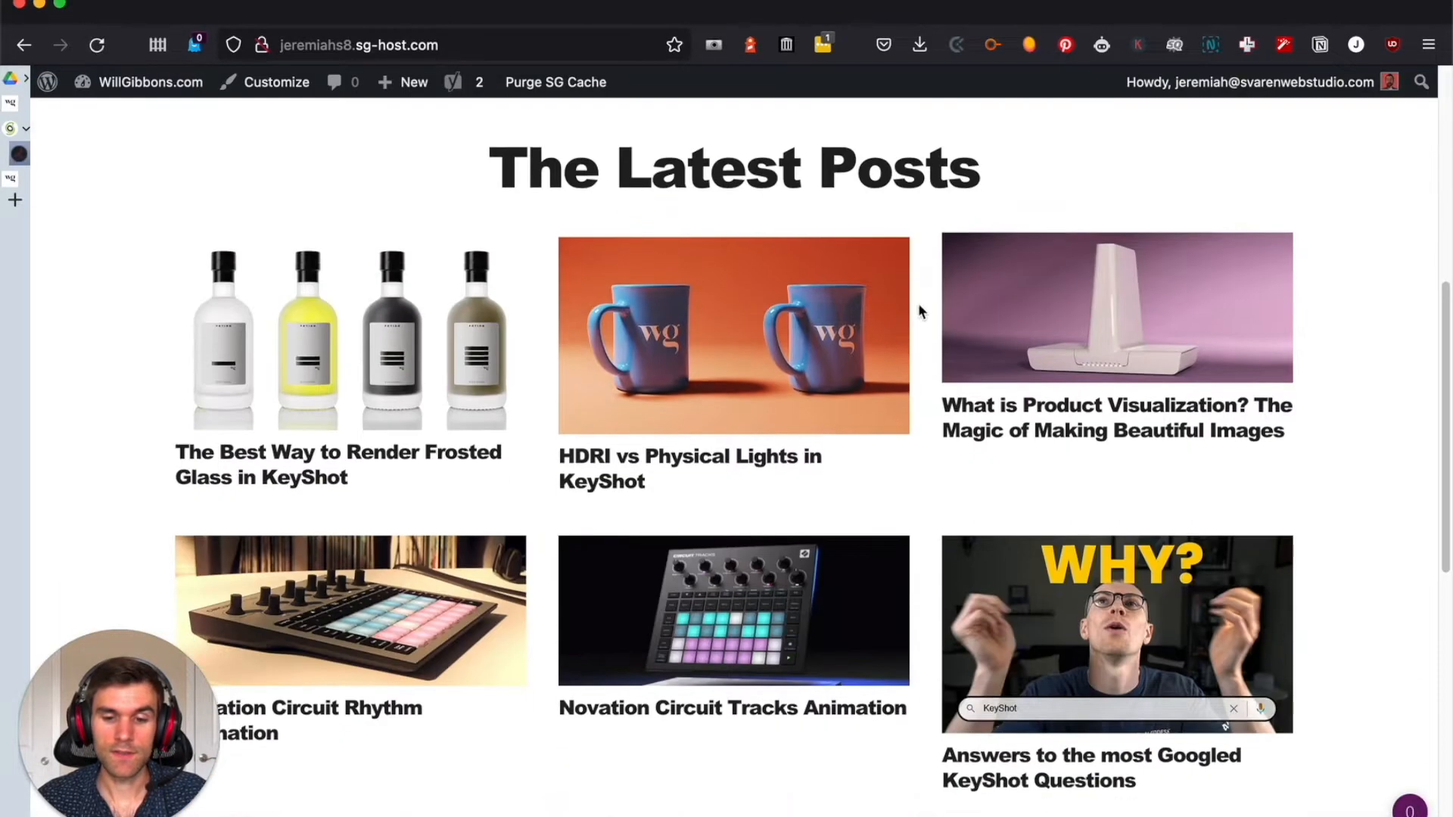
{"action": "scroll", "coordinate": [1099, 311], "scroll_direction": "down", "scroll_amount": 3}
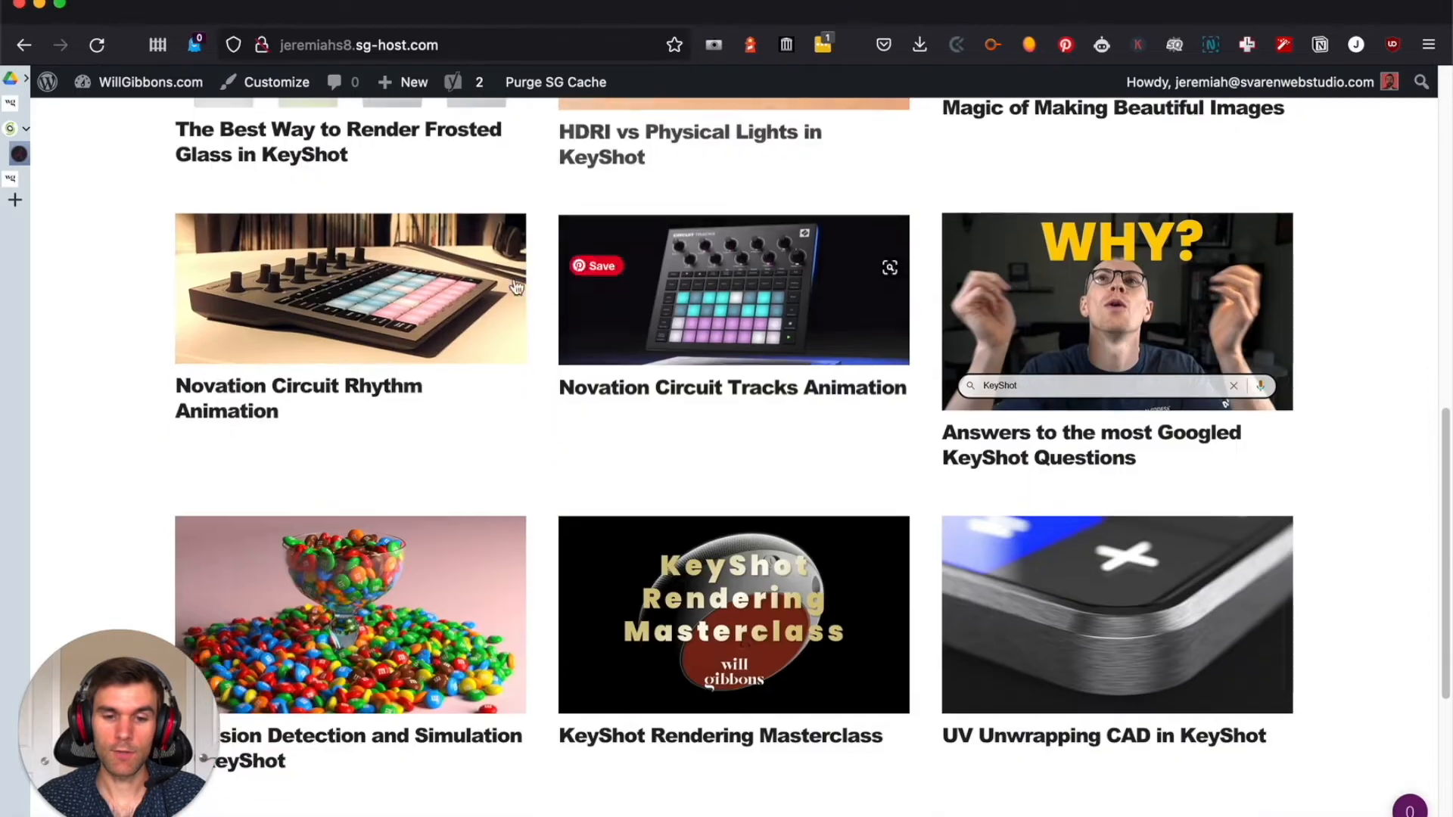
{"action": "scroll", "coordinate": [169, 272], "scroll_direction": "up", "scroll_amount": 3}
{"action": "left_click", "coordinate": [120, 178]}
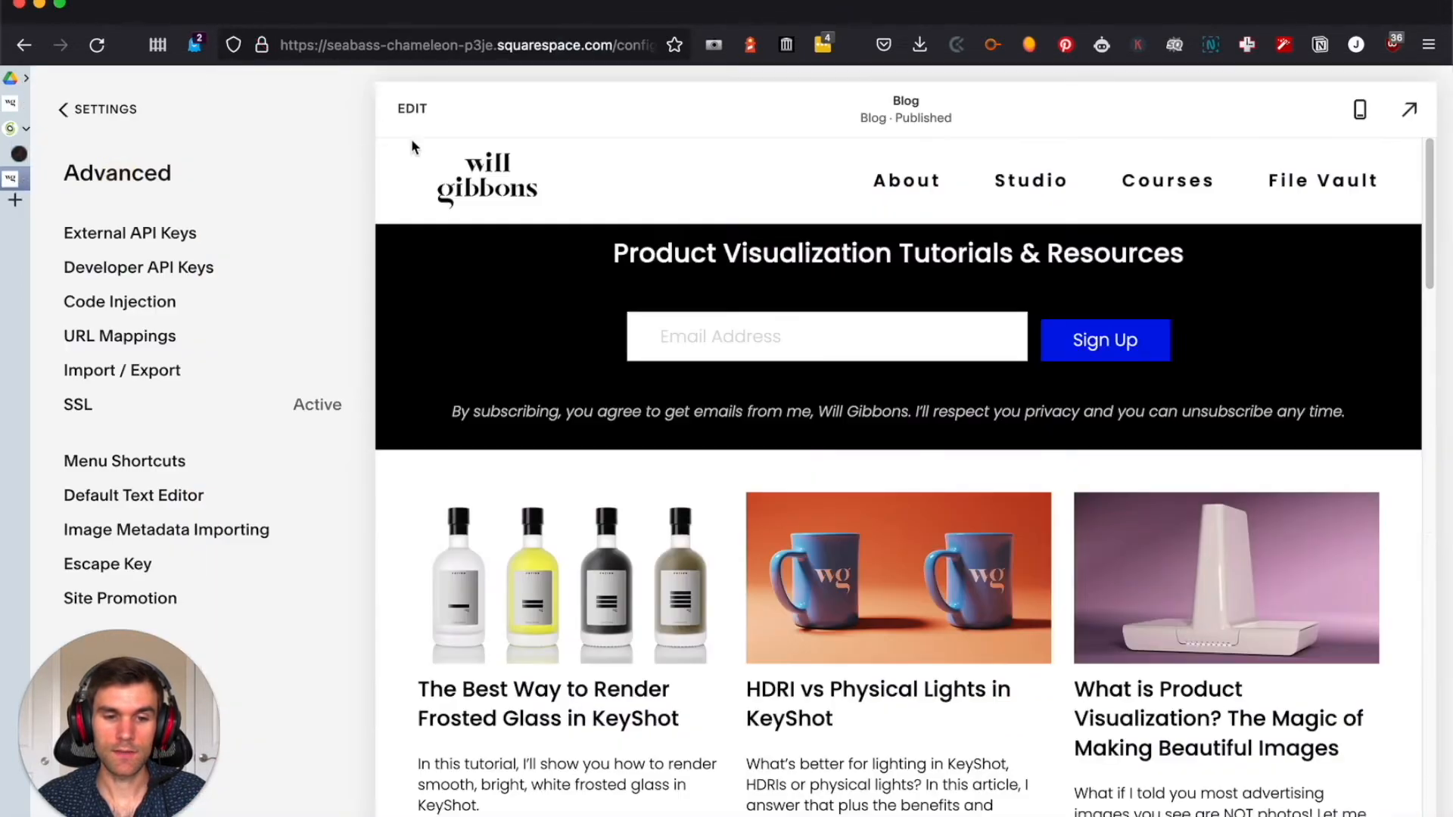
{"action": "left_click", "coordinate": [471, 177]}
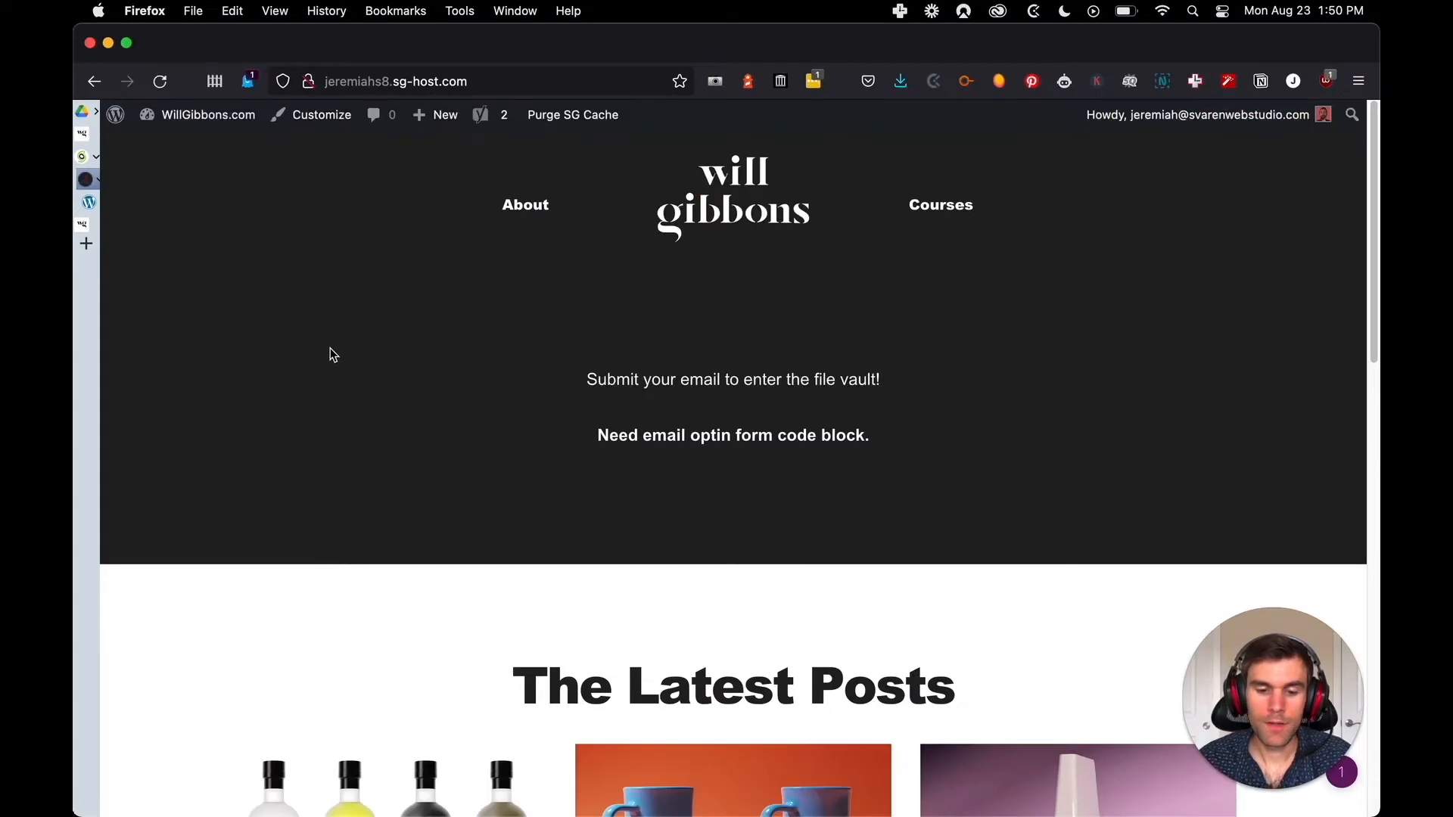
View the featured image of the frosted glass post in its own browser tab, and close that tab again
{"action": "scroll", "coordinate": [327, 354], "scroll_direction": "down", "scroll_amount": 5}
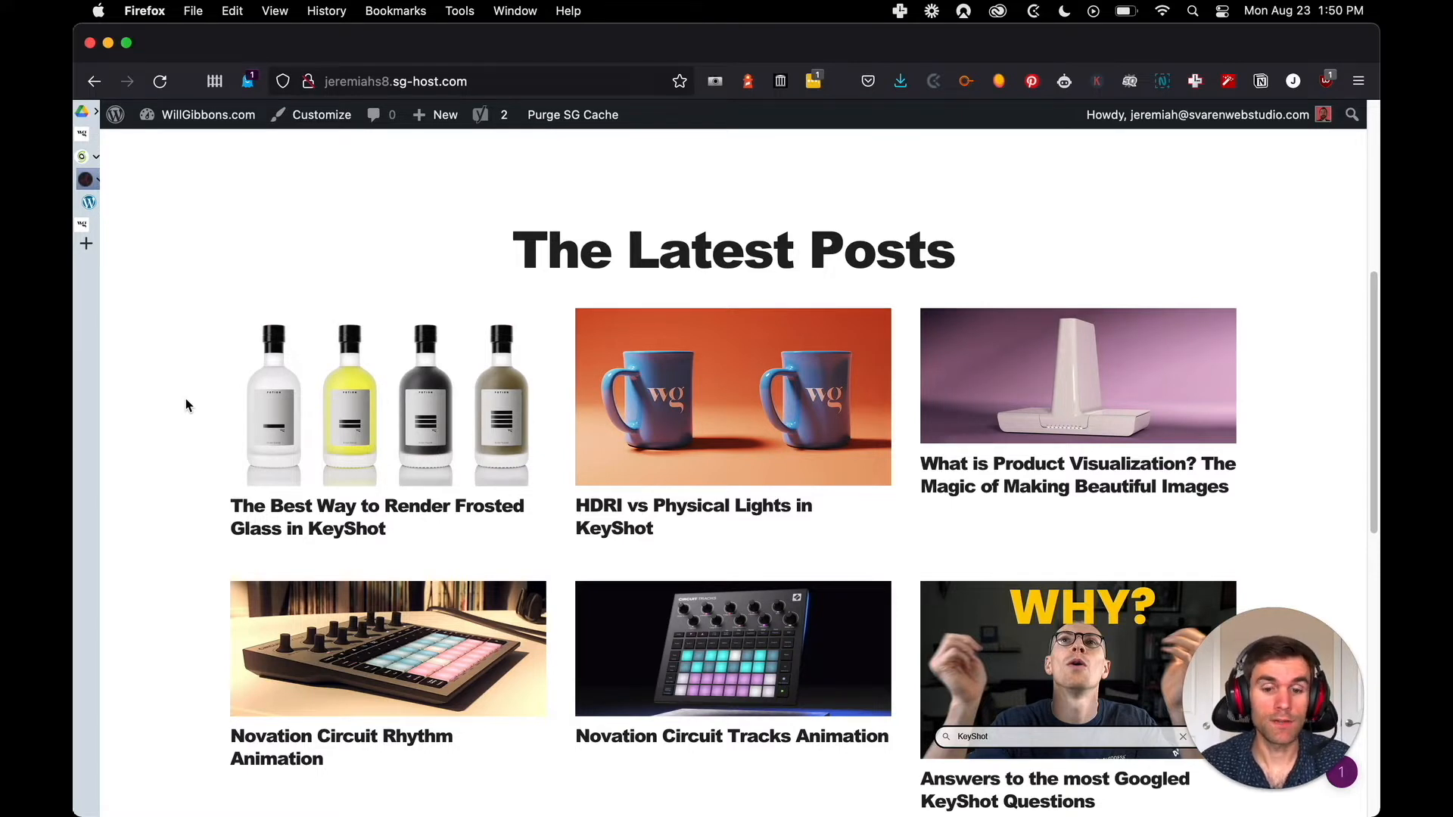
{"action": "right_click", "coordinate": [399, 375]}
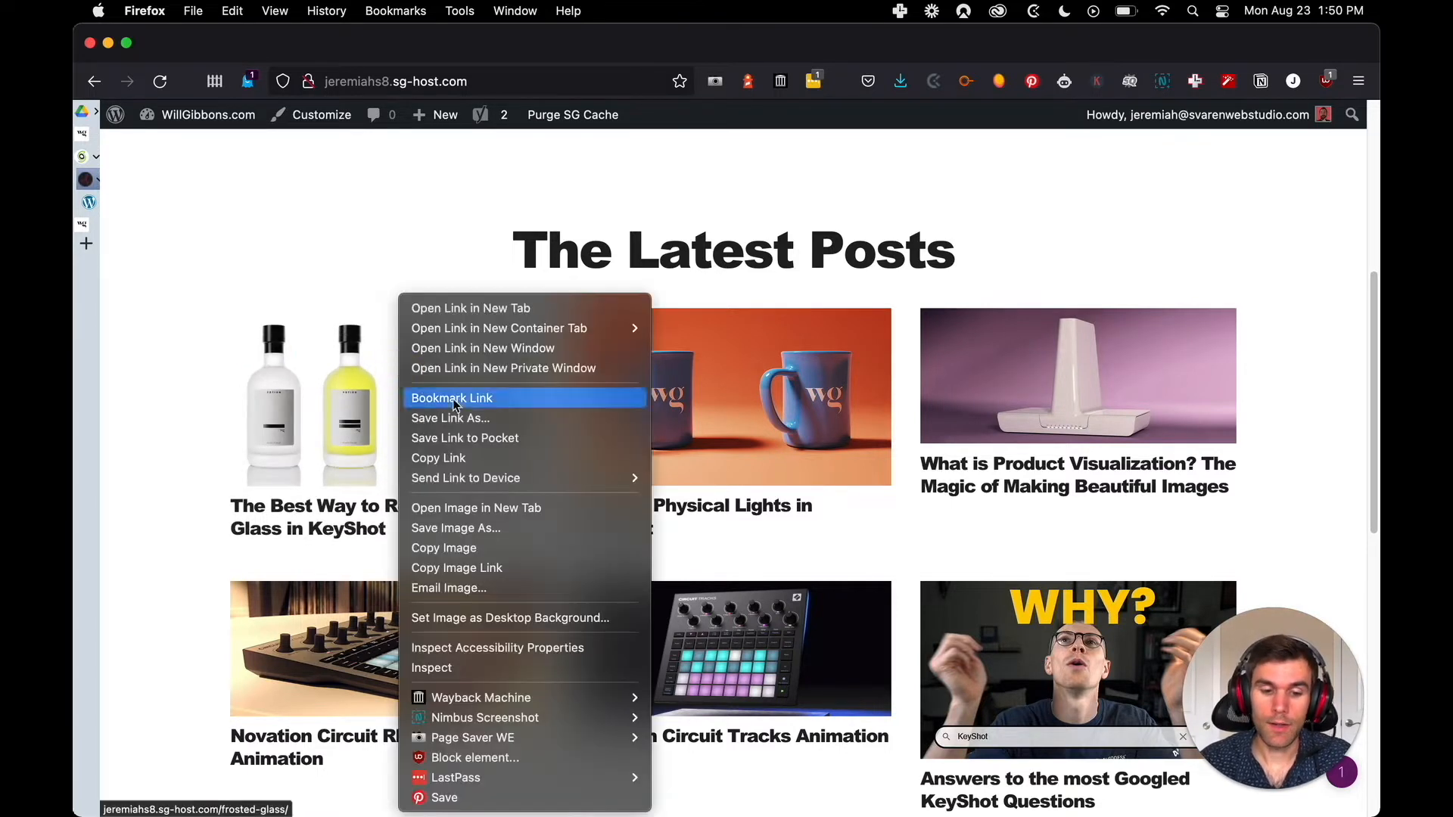
{"action": "left_click", "coordinate": [523, 513]}
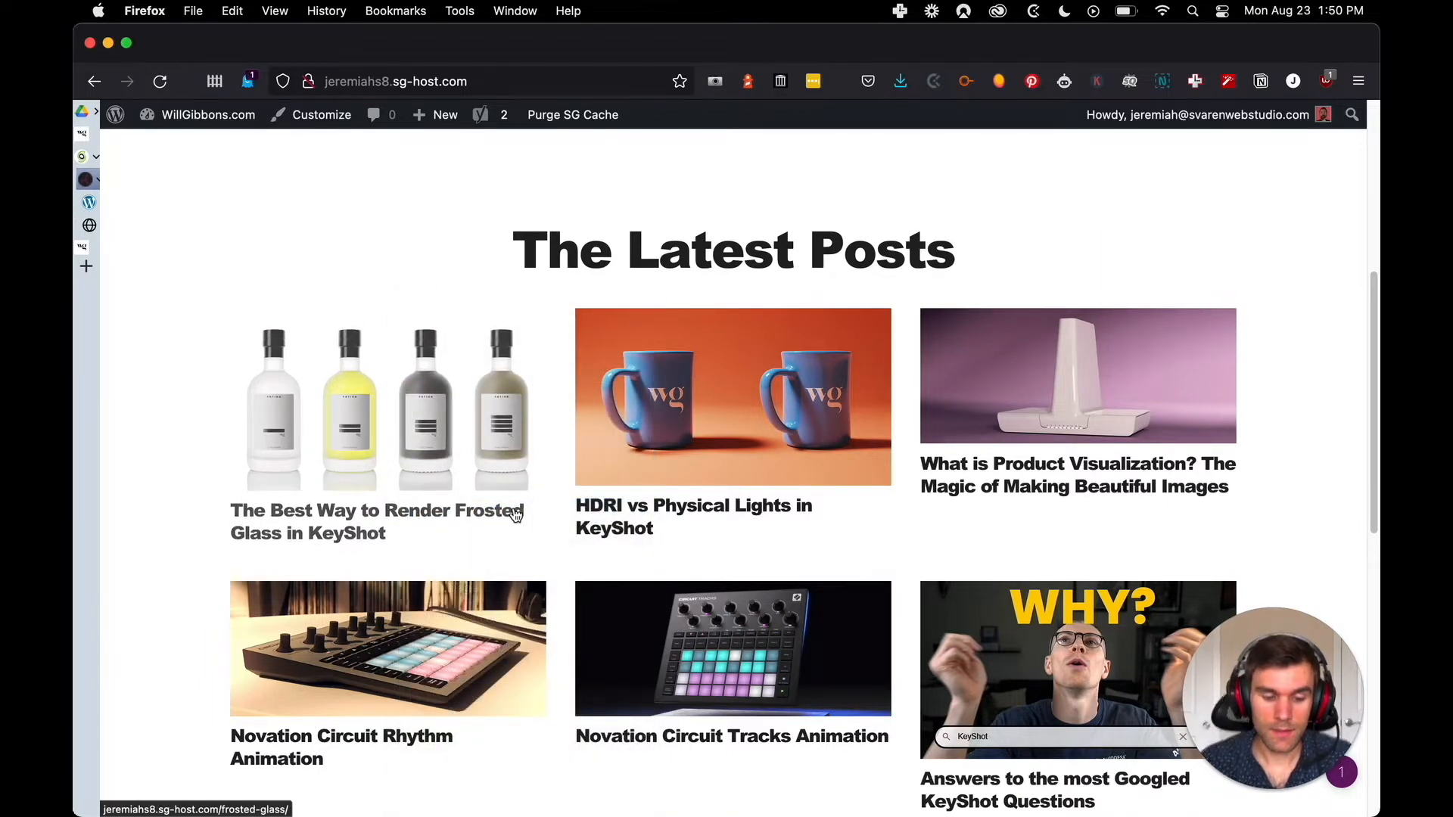
{"action": "key", "text": "ctrl+Tab"}
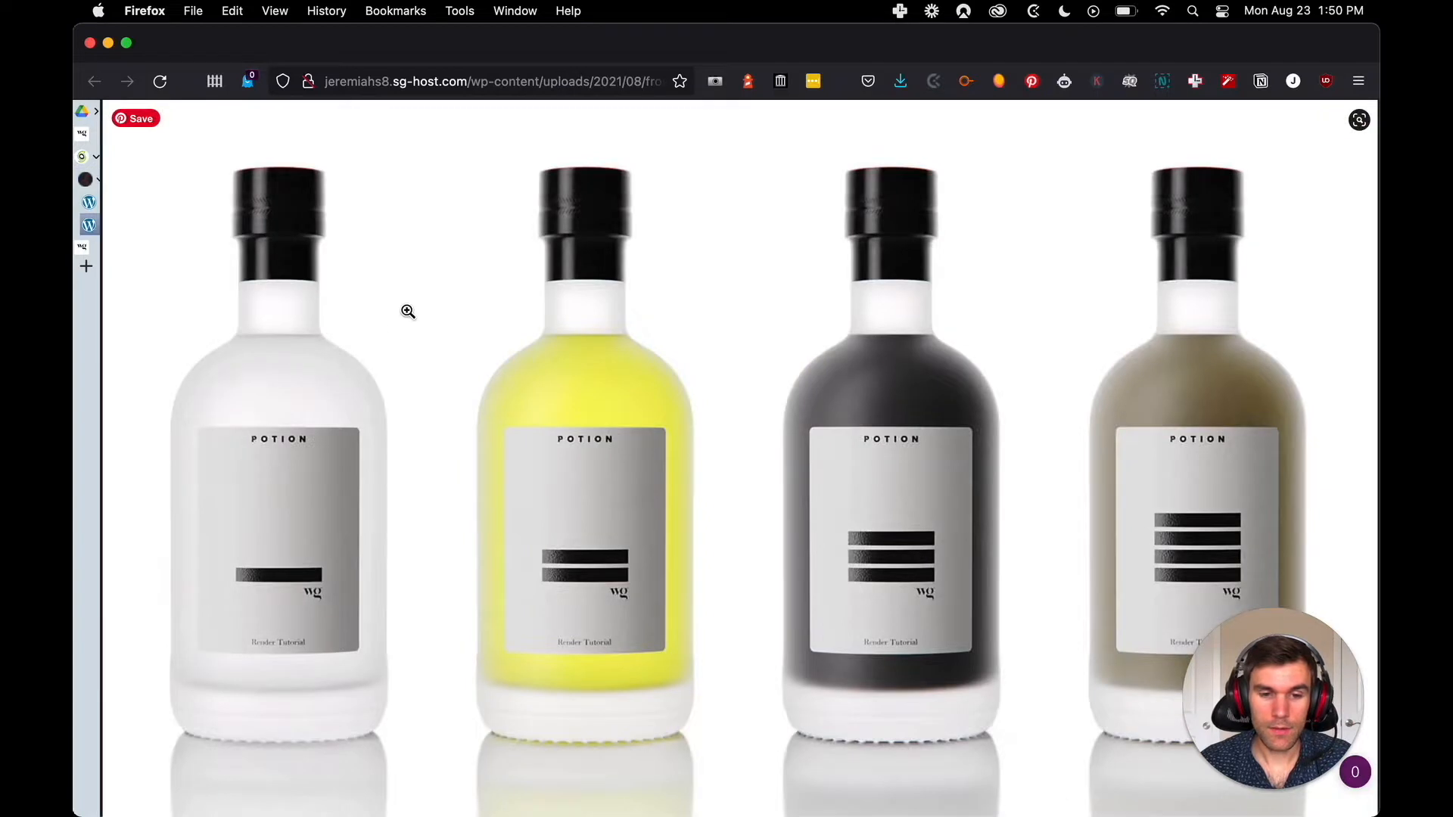
{"action": "key", "text": "ctrl+Tab"}
{"action": "mouse_move", "coordinate": [114, 228]}
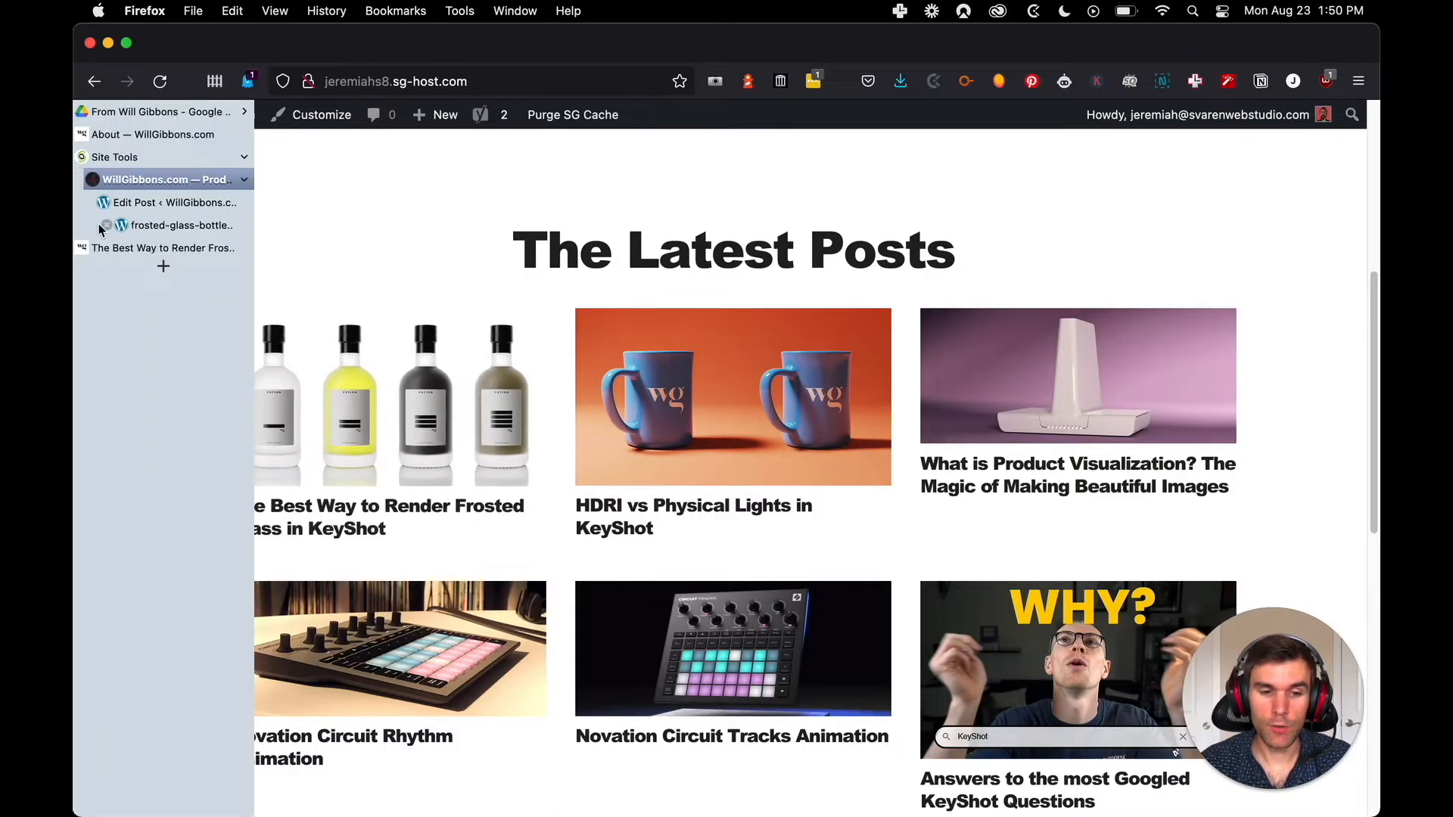
{"action": "left_click", "coordinate": [107, 226]}
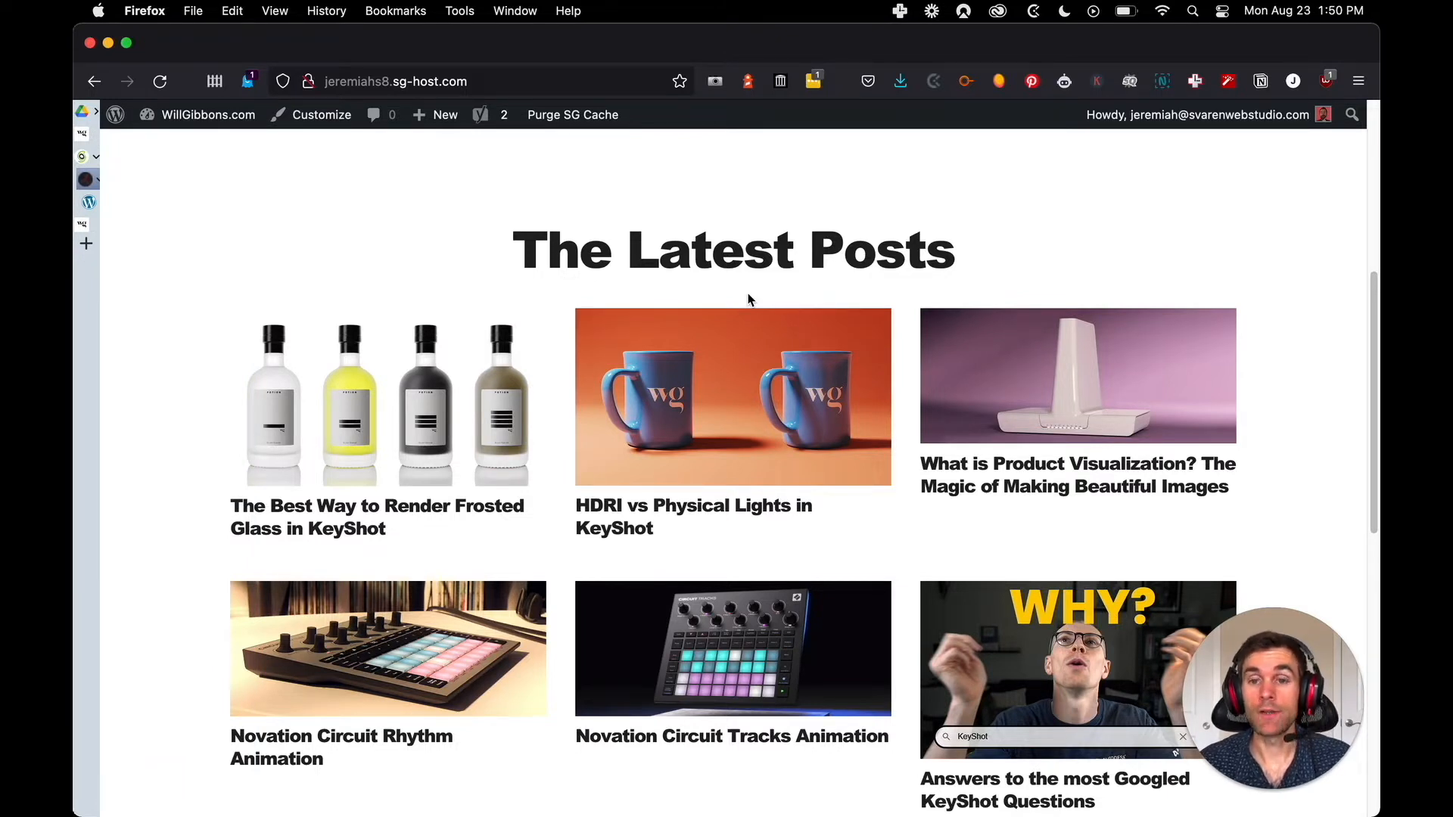
Open the imported post "The Best Way to Render Frosted Glass in KeyShot" and examine its text, images and captions
{"action": "left_click", "coordinate": [448, 433]}
{"action": "scroll", "coordinate": [682, 331], "scroll_direction": "down", "scroll_amount": 10}
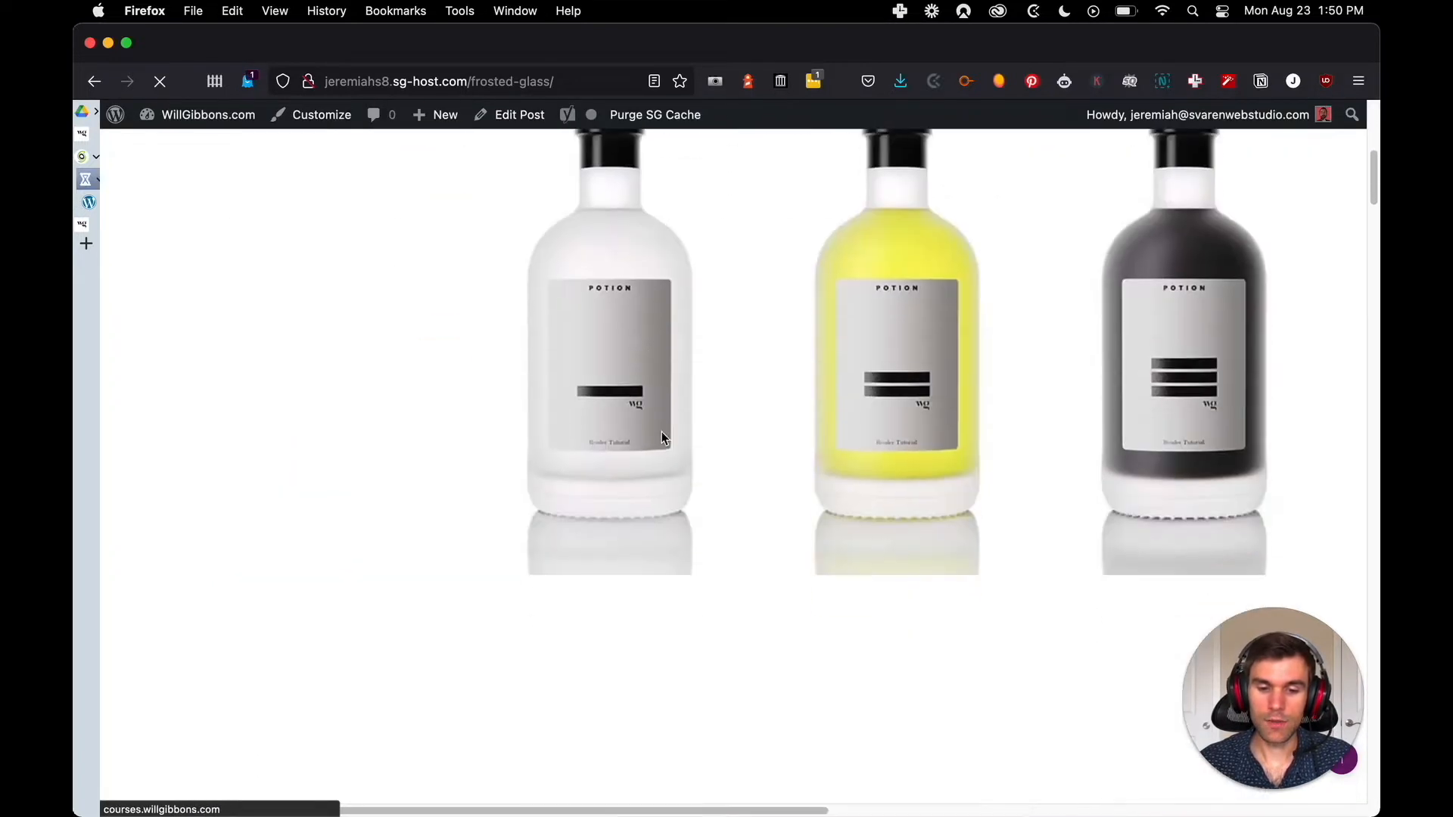
{"action": "scroll", "coordinate": [606, 383], "scroll_direction": "down", "scroll_amount": 10}
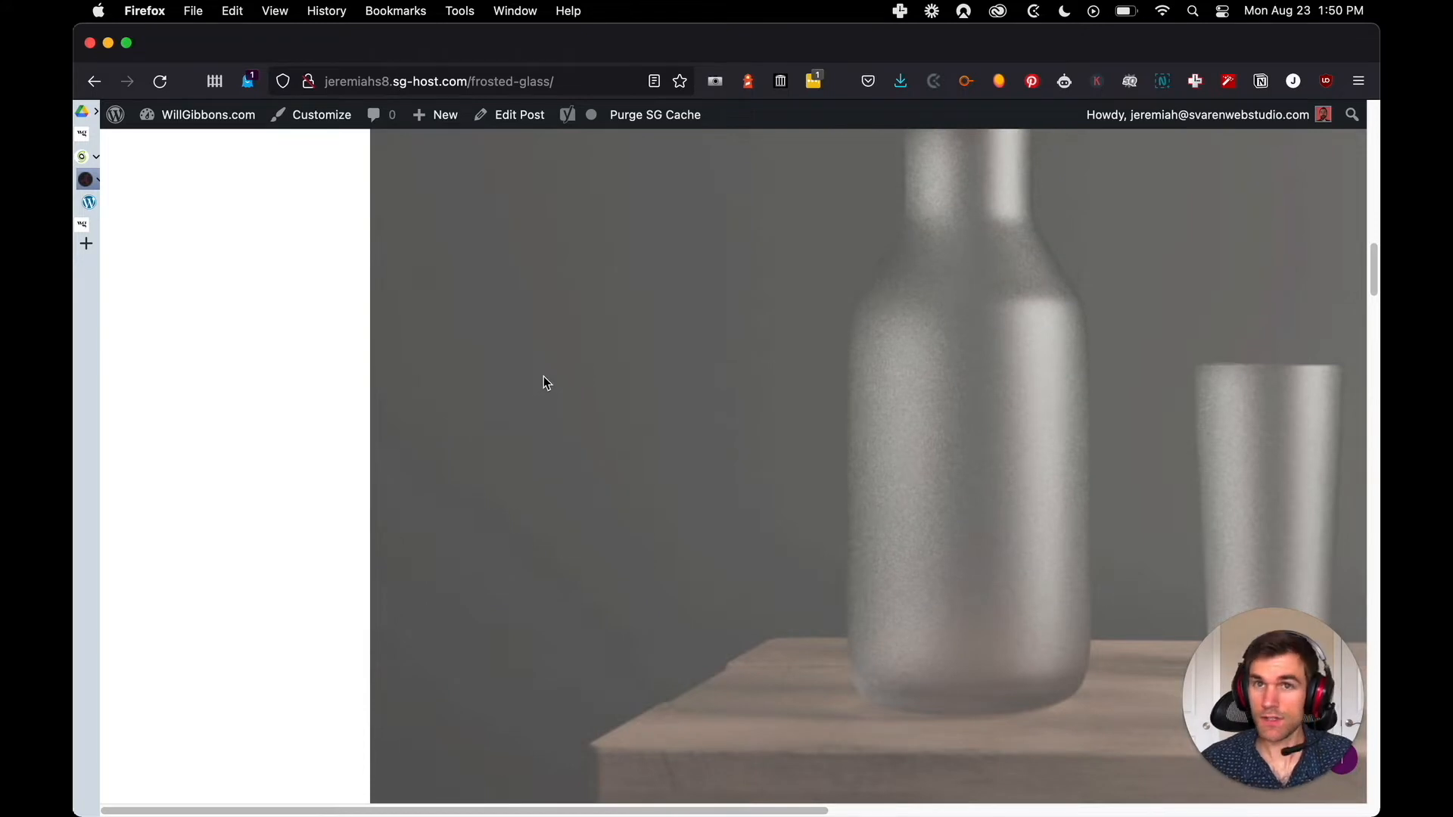
{"action": "scroll", "coordinate": [542, 379], "scroll_direction": "down", "scroll_amount": 10}
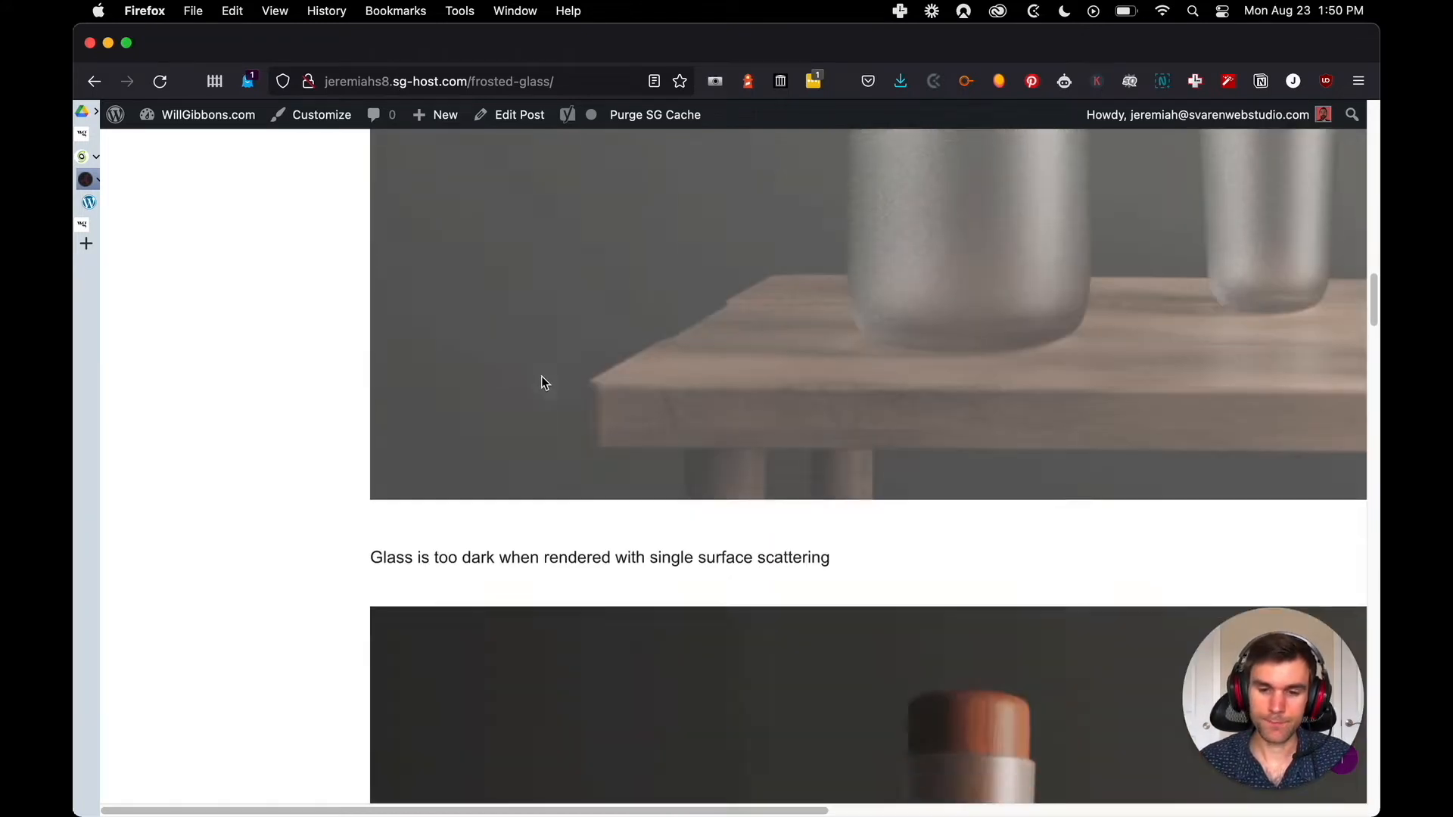
{"action": "scroll", "coordinate": [651, 356], "scroll_direction": "down", "scroll_amount": 10}
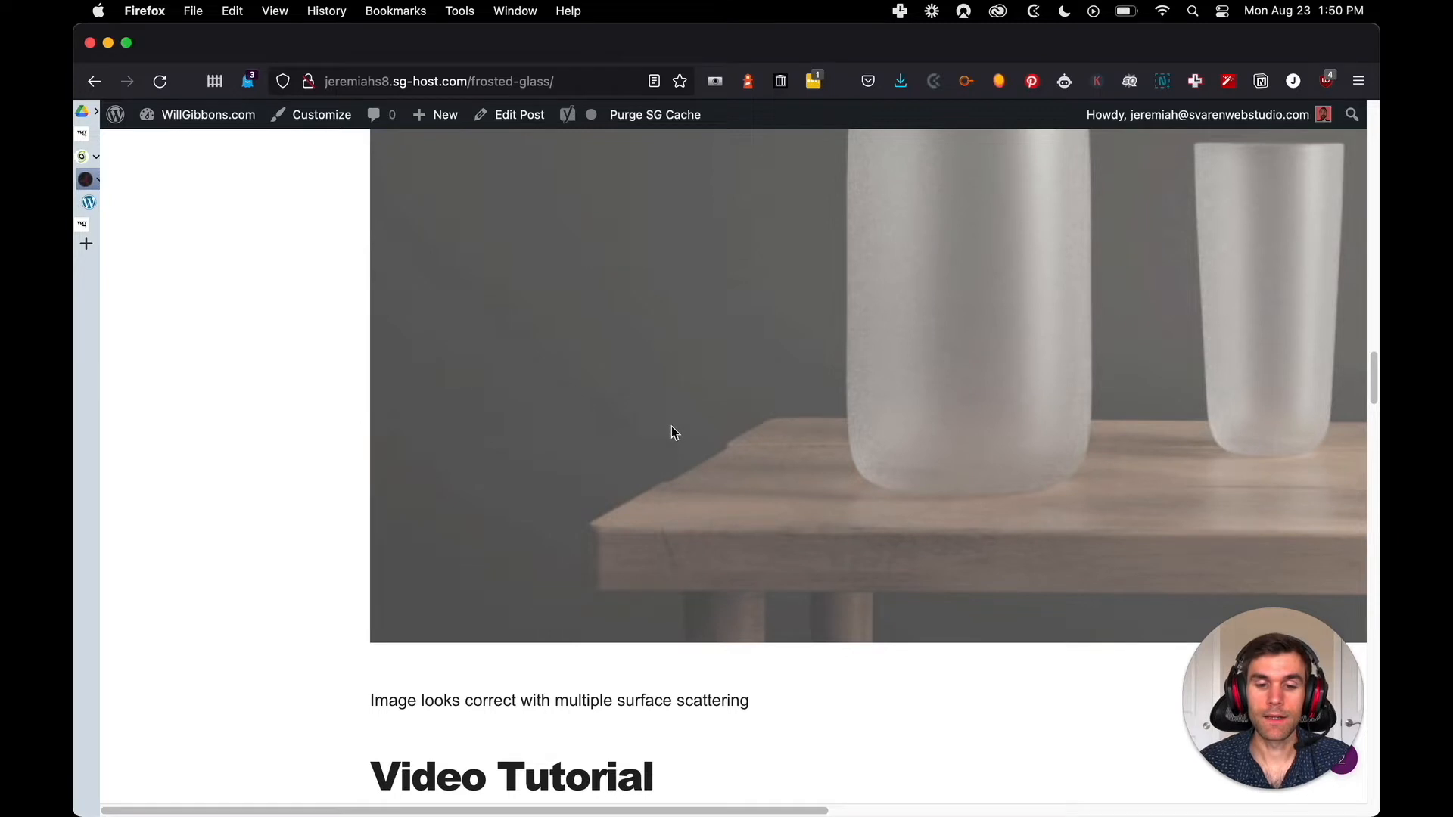
{"action": "scroll", "coordinate": [671, 426], "scroll_direction": "up", "scroll_amount": 10}
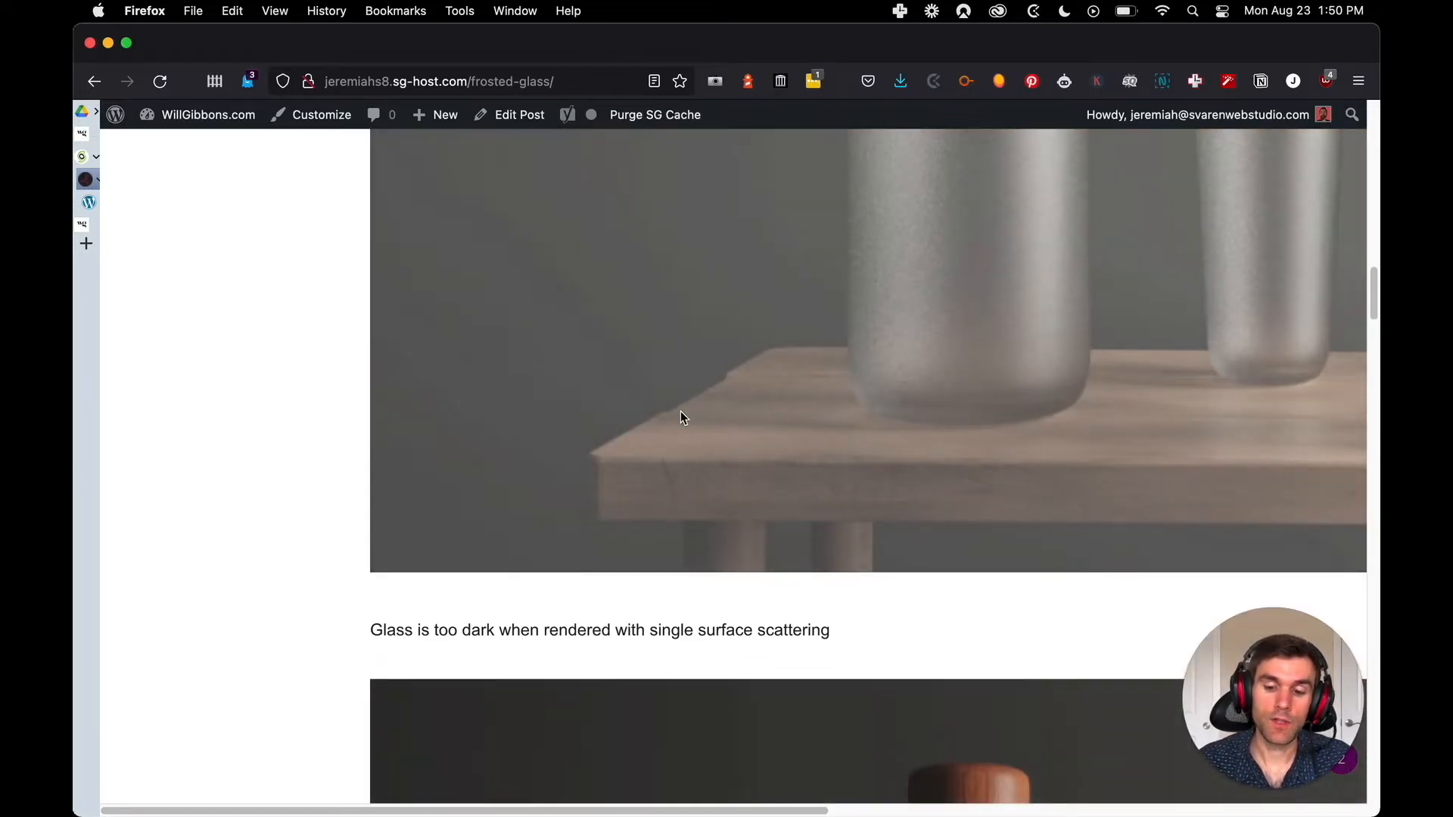
{"action": "scroll", "coordinate": [680, 411], "scroll_direction": "up", "scroll_amount": 10}
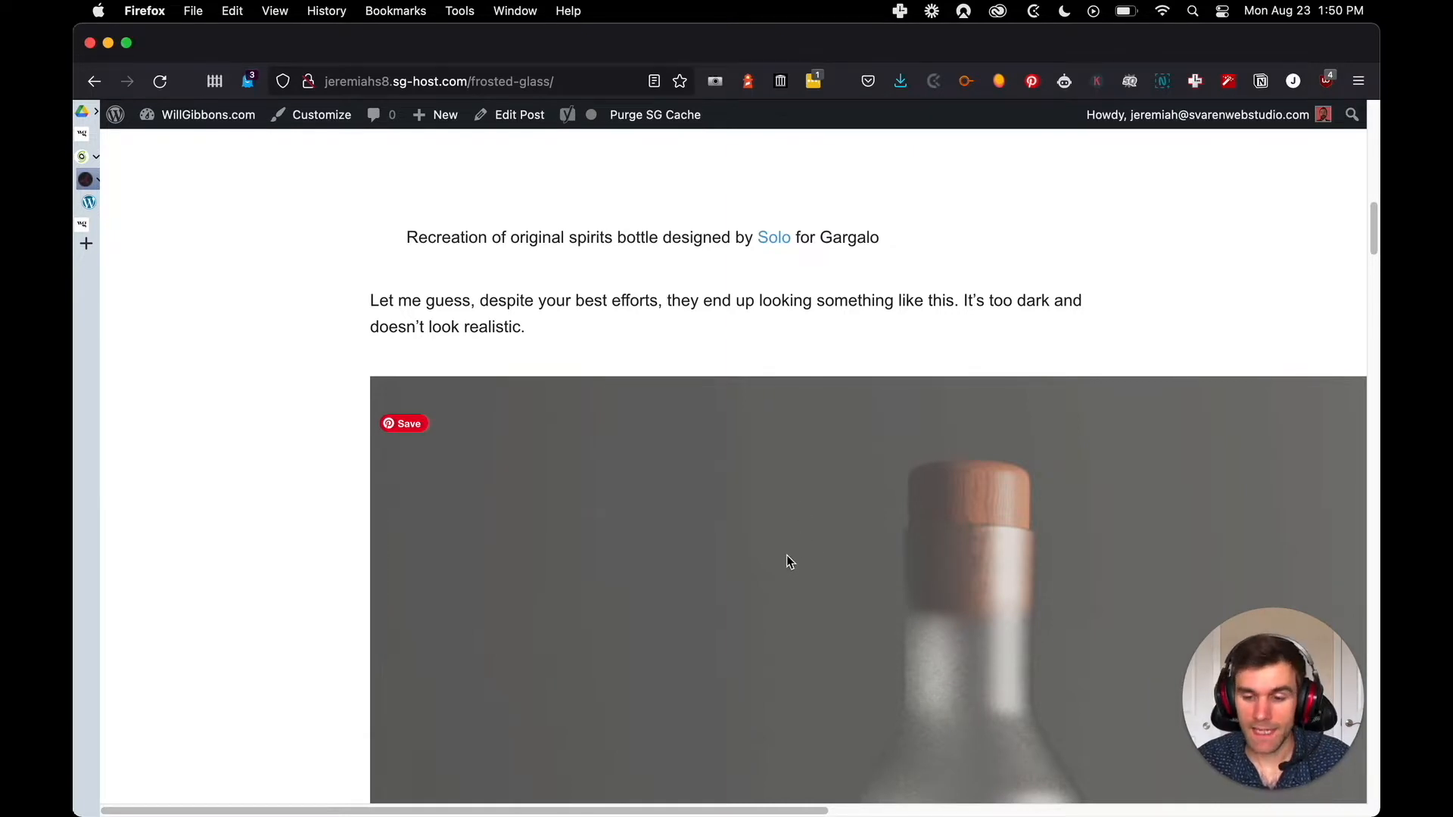
{"action": "scroll", "coordinate": [789, 562], "scroll_direction": "up", "scroll_amount": 15}
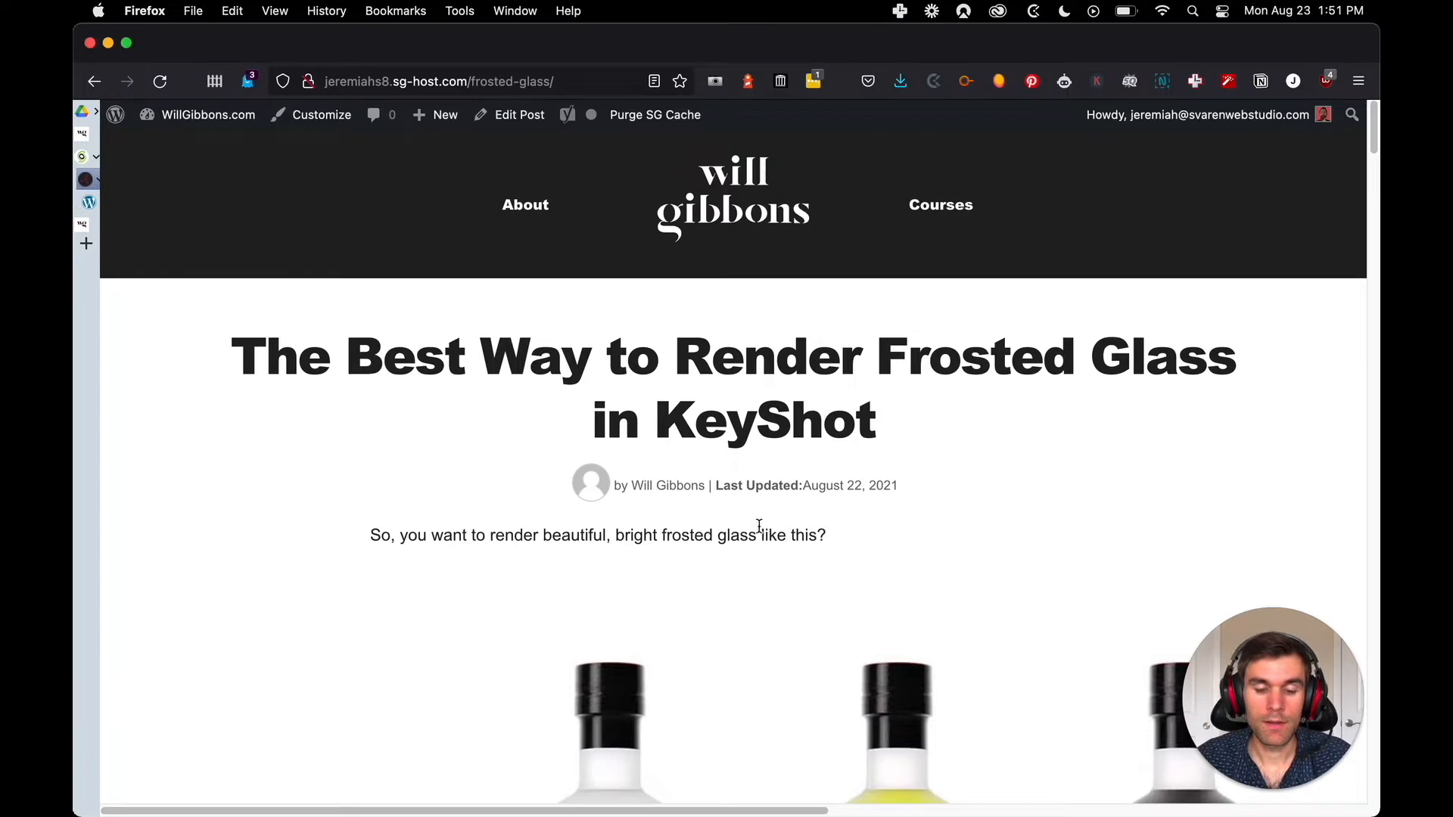
{"action": "scroll", "coordinate": [666, 519], "scroll_direction": "down", "scroll_amount": 8}
{"action": "scroll", "coordinate": [598, 514], "scroll_direction": "up", "scroll_amount": 7}
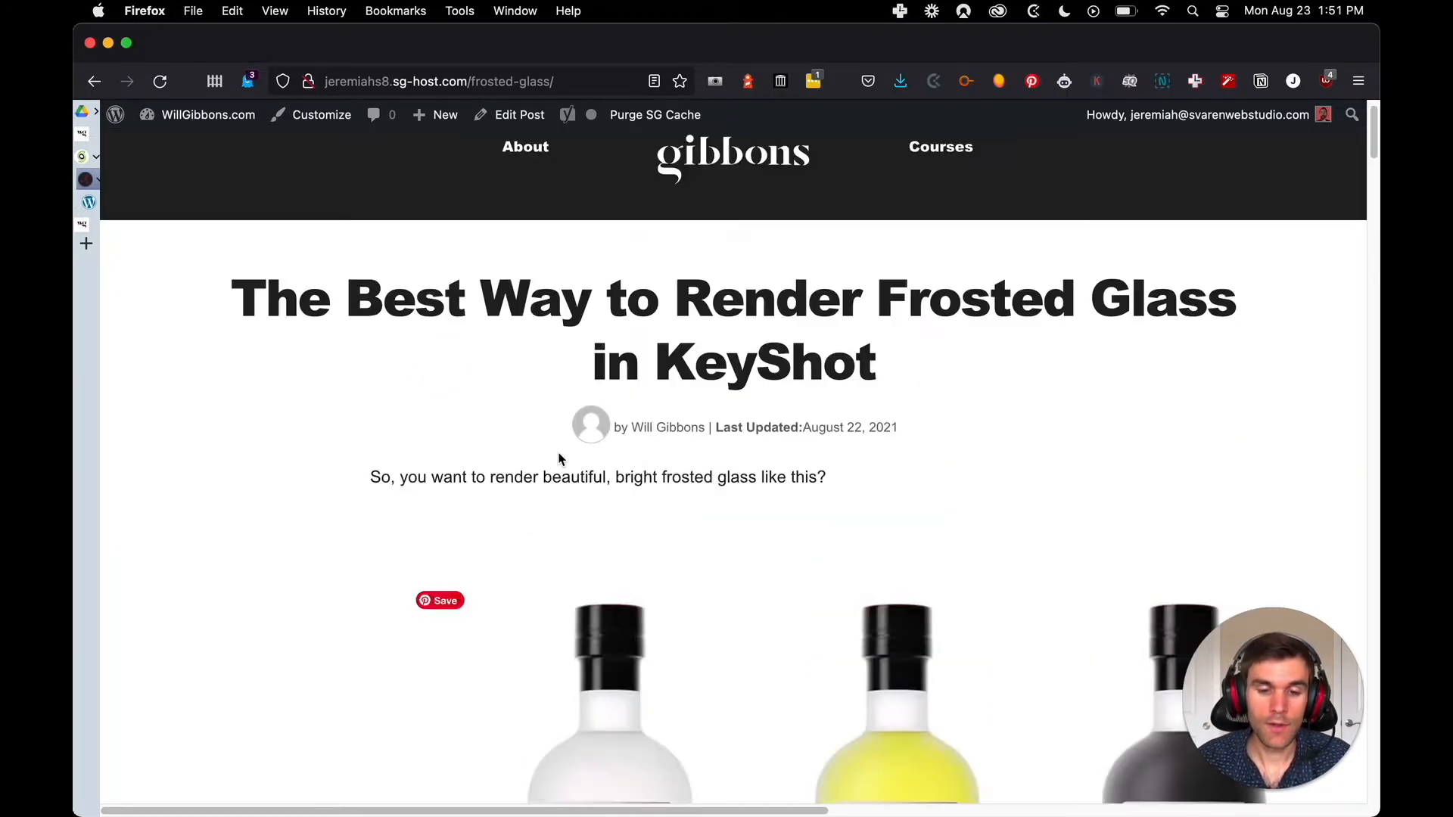
Go to the live Squarespace site's home page, open its frosted glass post and look over the opening images
{"action": "mouse_move", "coordinate": [98, 249]}
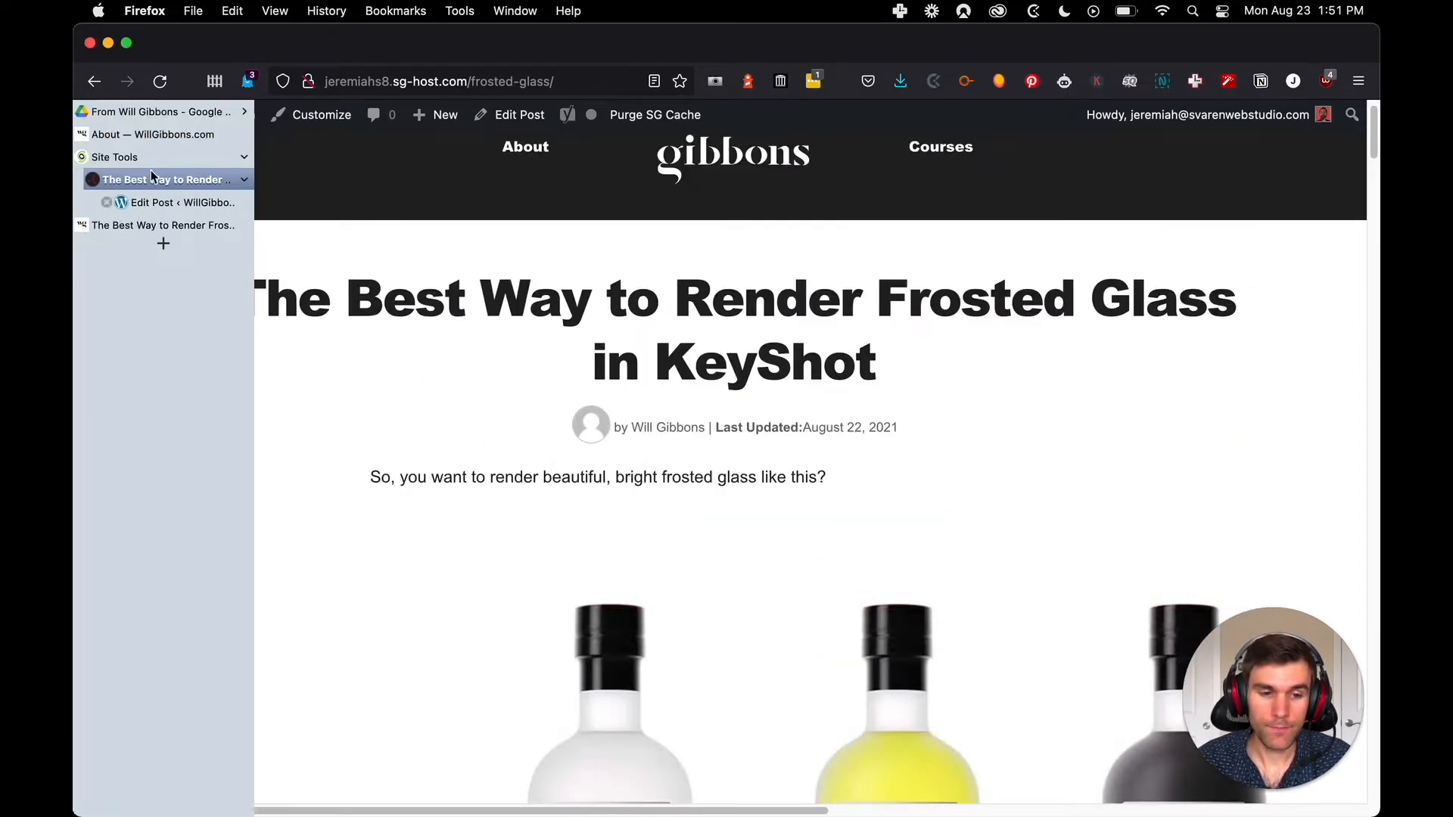
{"action": "left_click", "coordinate": [149, 134]}
{"action": "scroll", "coordinate": [649, 333], "scroll_direction": "down", "scroll_amount": 5}
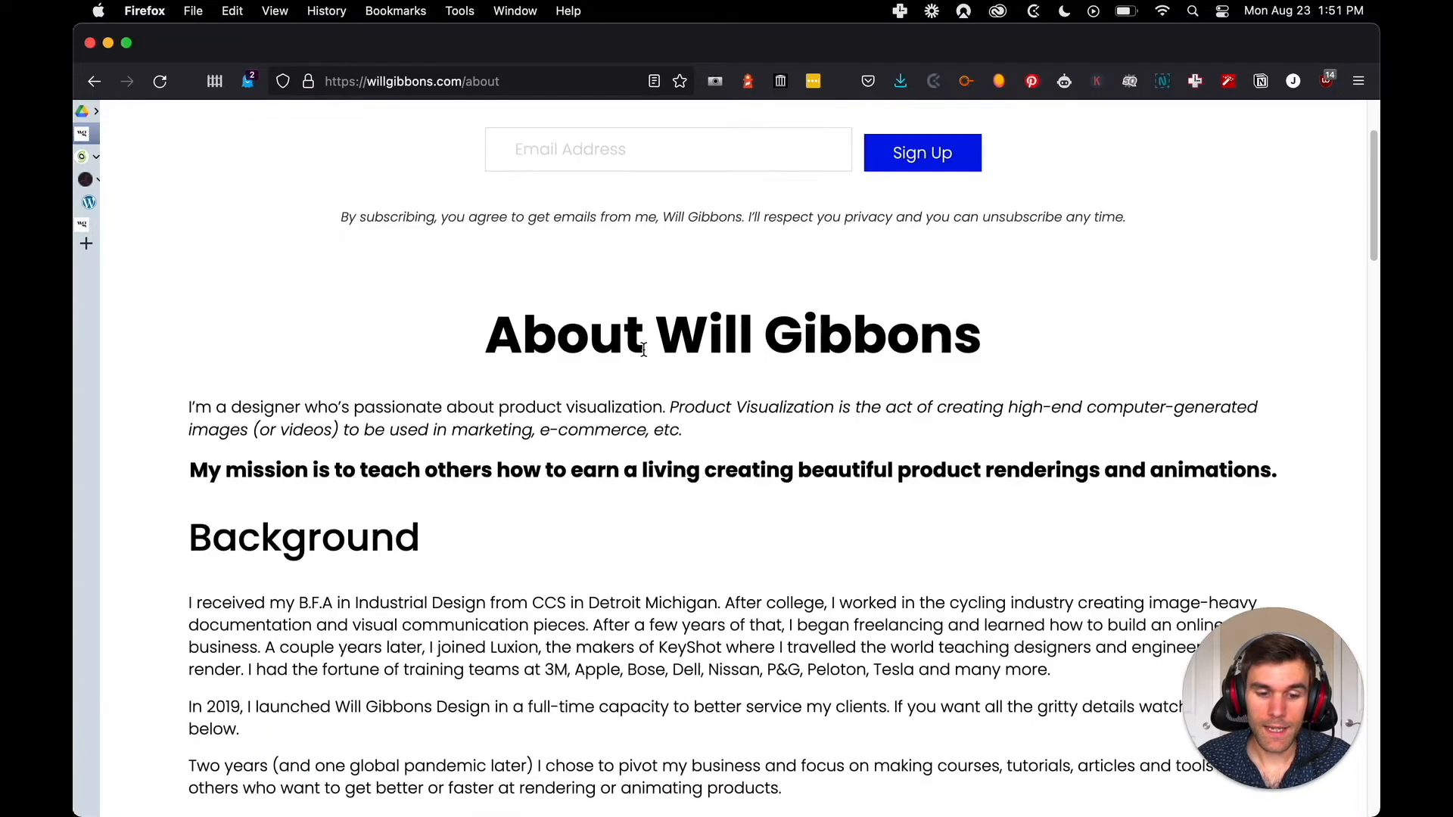
{"action": "scroll", "coordinate": [681, 310], "scroll_direction": "up", "scroll_amount": 4}
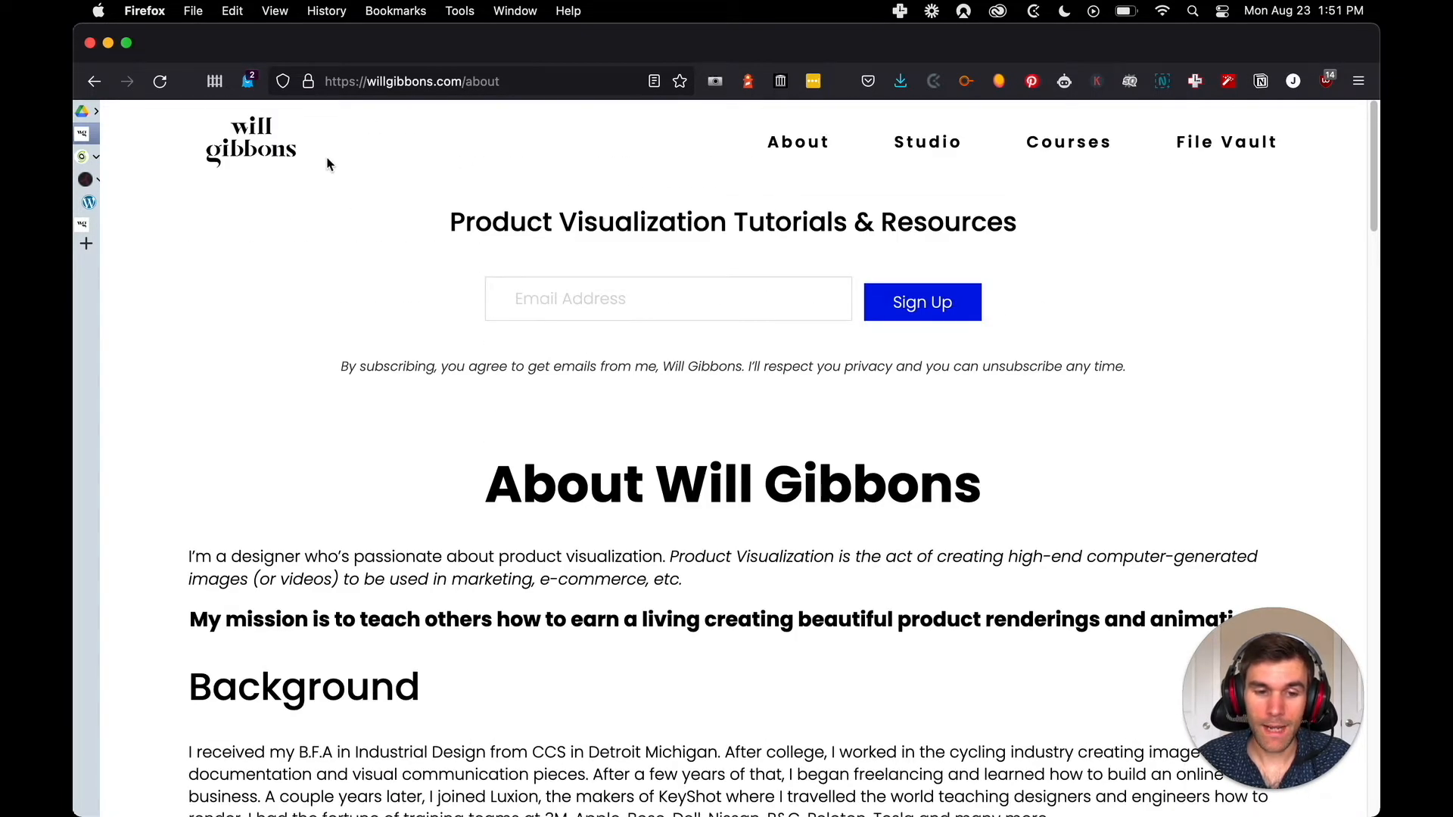
{"action": "left_click", "coordinate": [250, 145]}
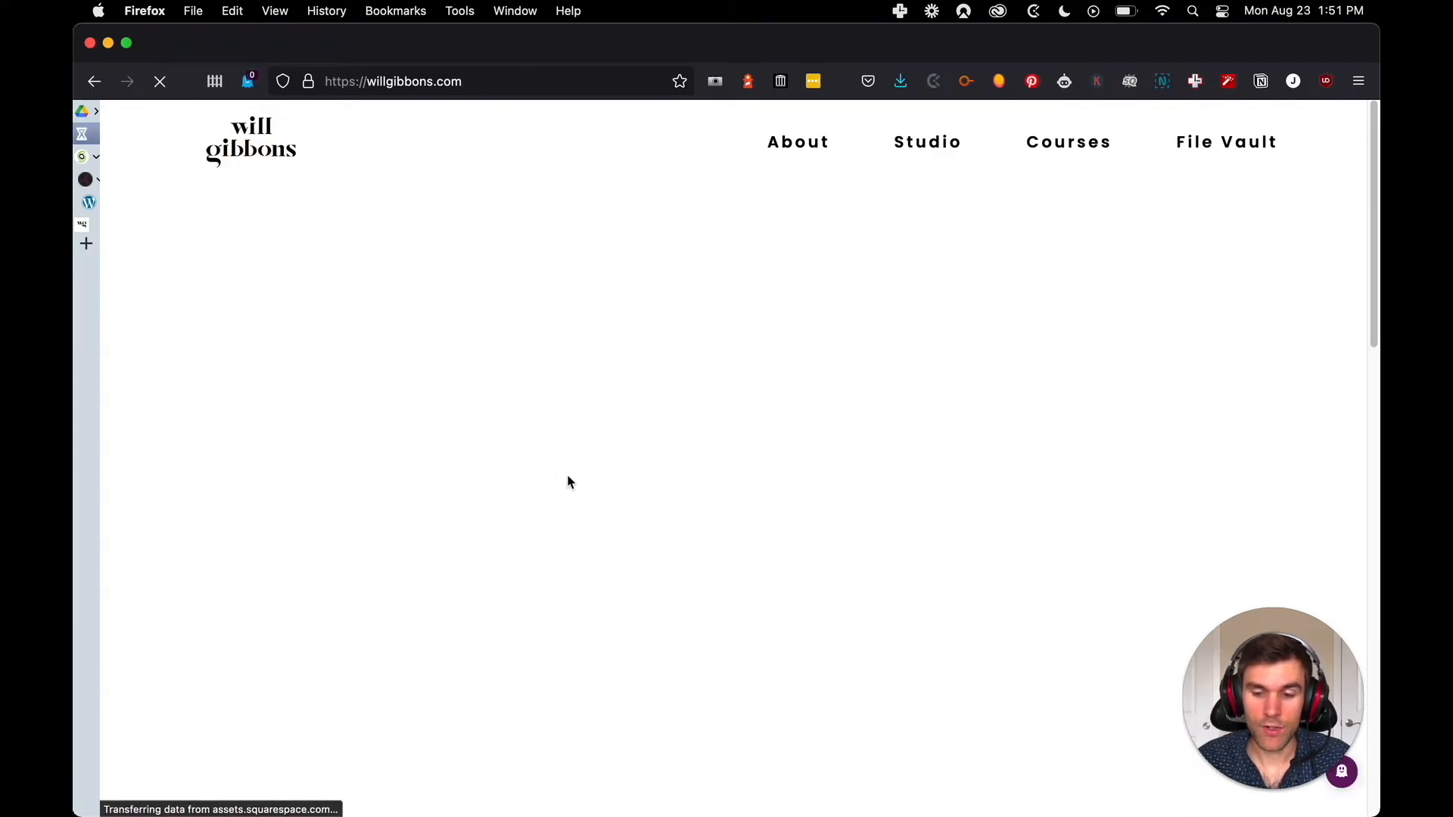
{"action": "scroll", "coordinate": [575, 431], "scroll_direction": "down", "scroll_amount": 3}
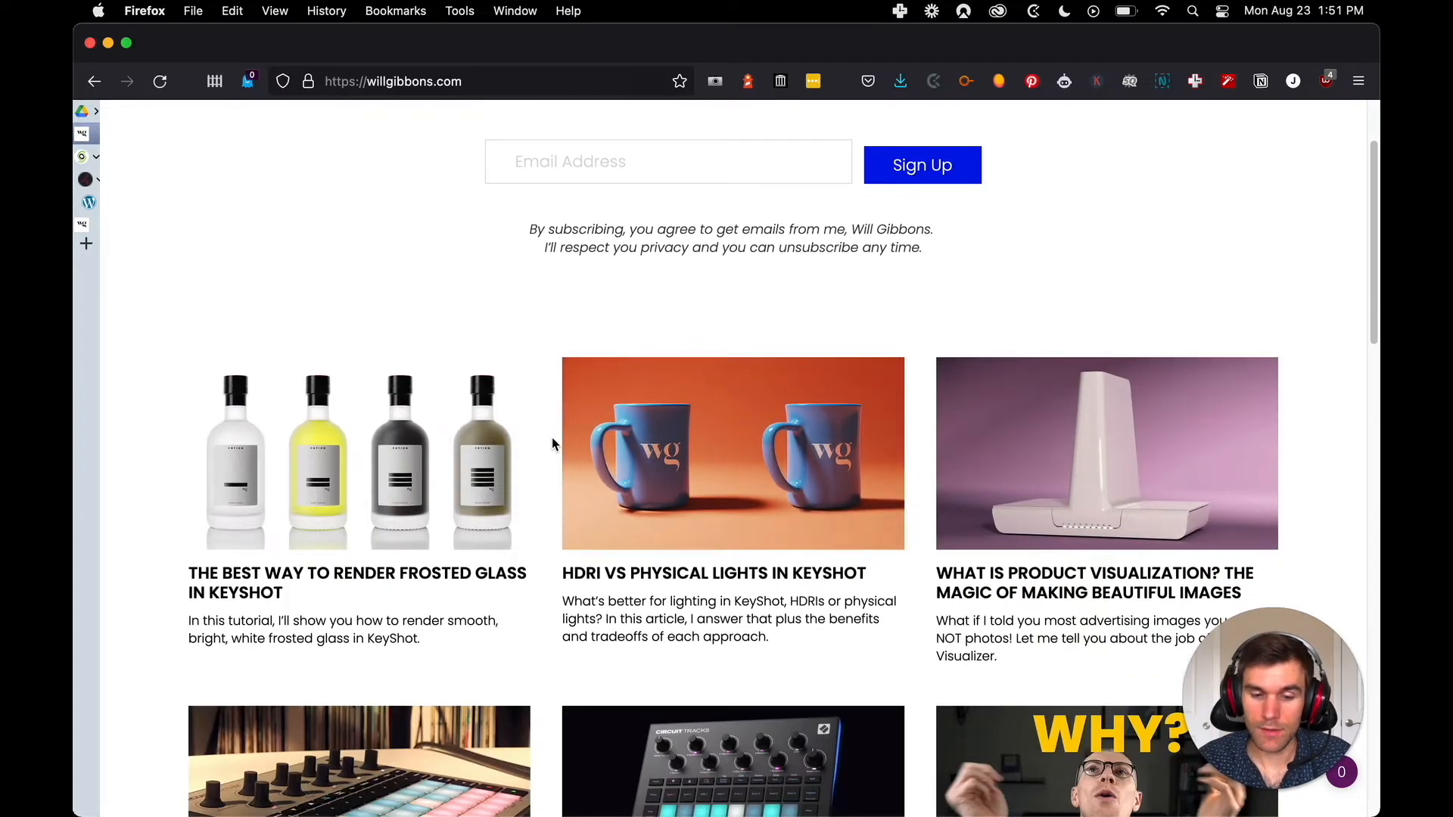
{"action": "left_click", "coordinate": [360, 469]}
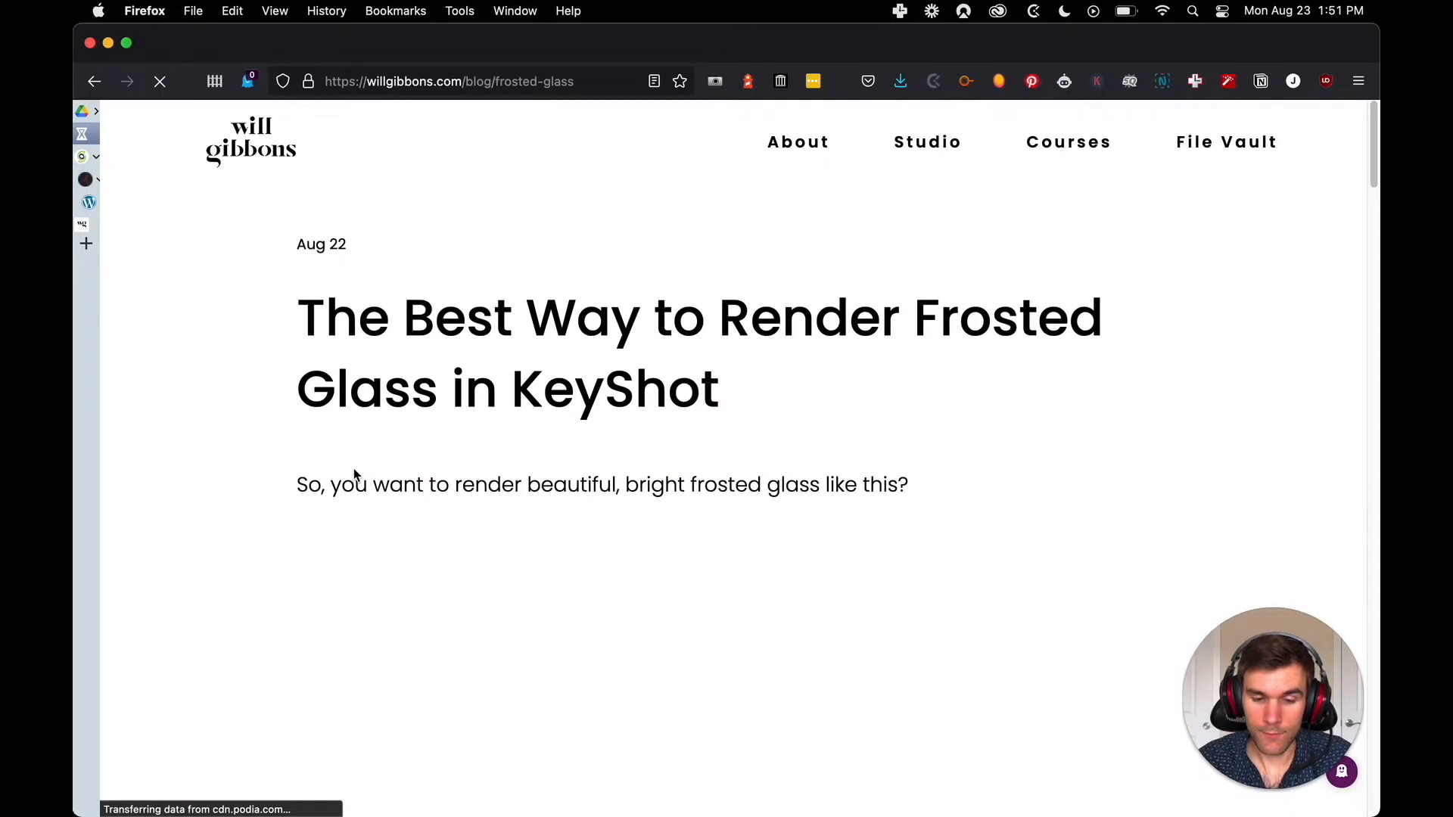
{"action": "scroll", "coordinate": [754, 333], "scroll_direction": "down", "scroll_amount": 5}
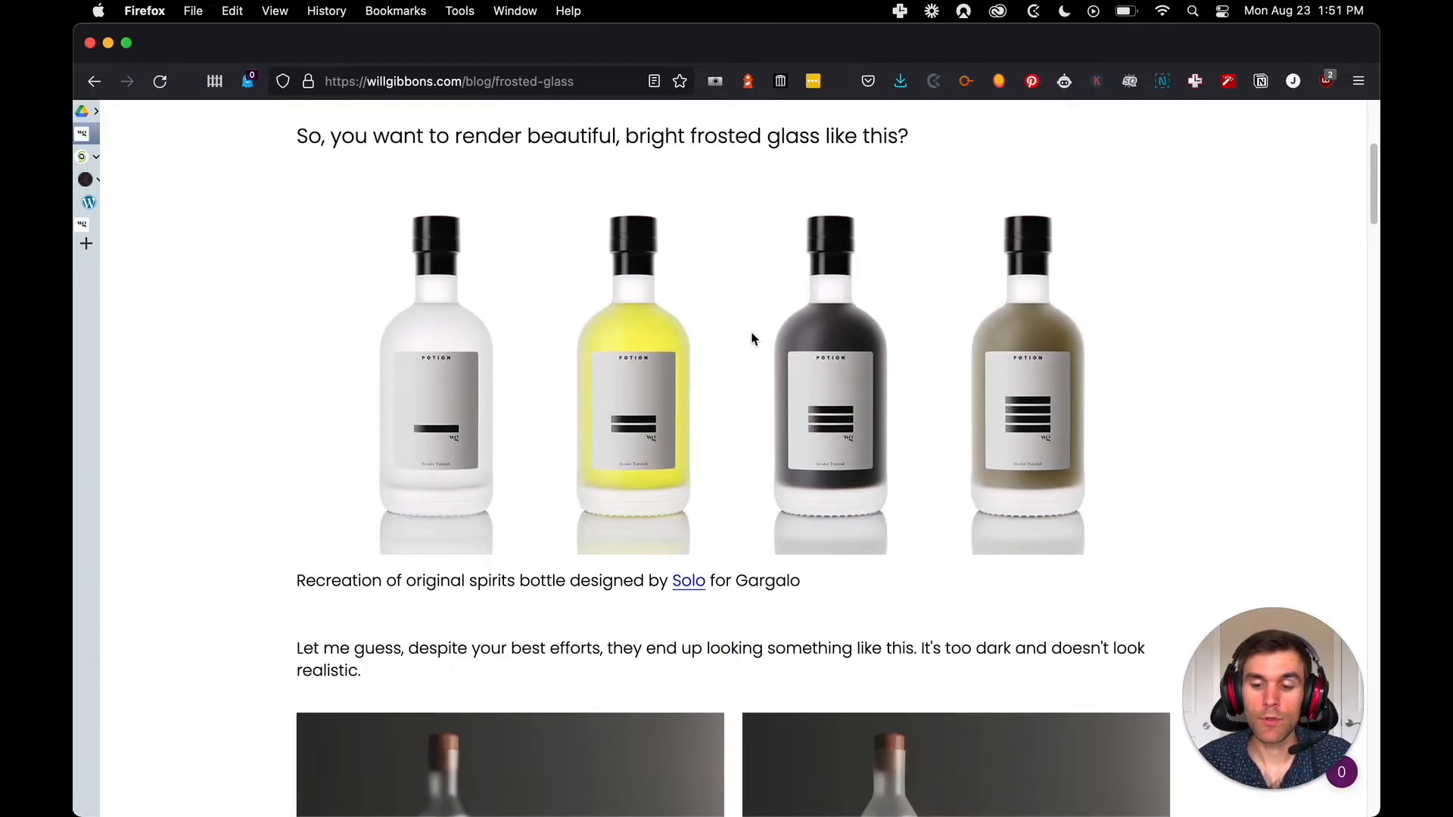
{"action": "scroll", "coordinate": [751, 338], "scroll_direction": "down", "scroll_amount": 2}
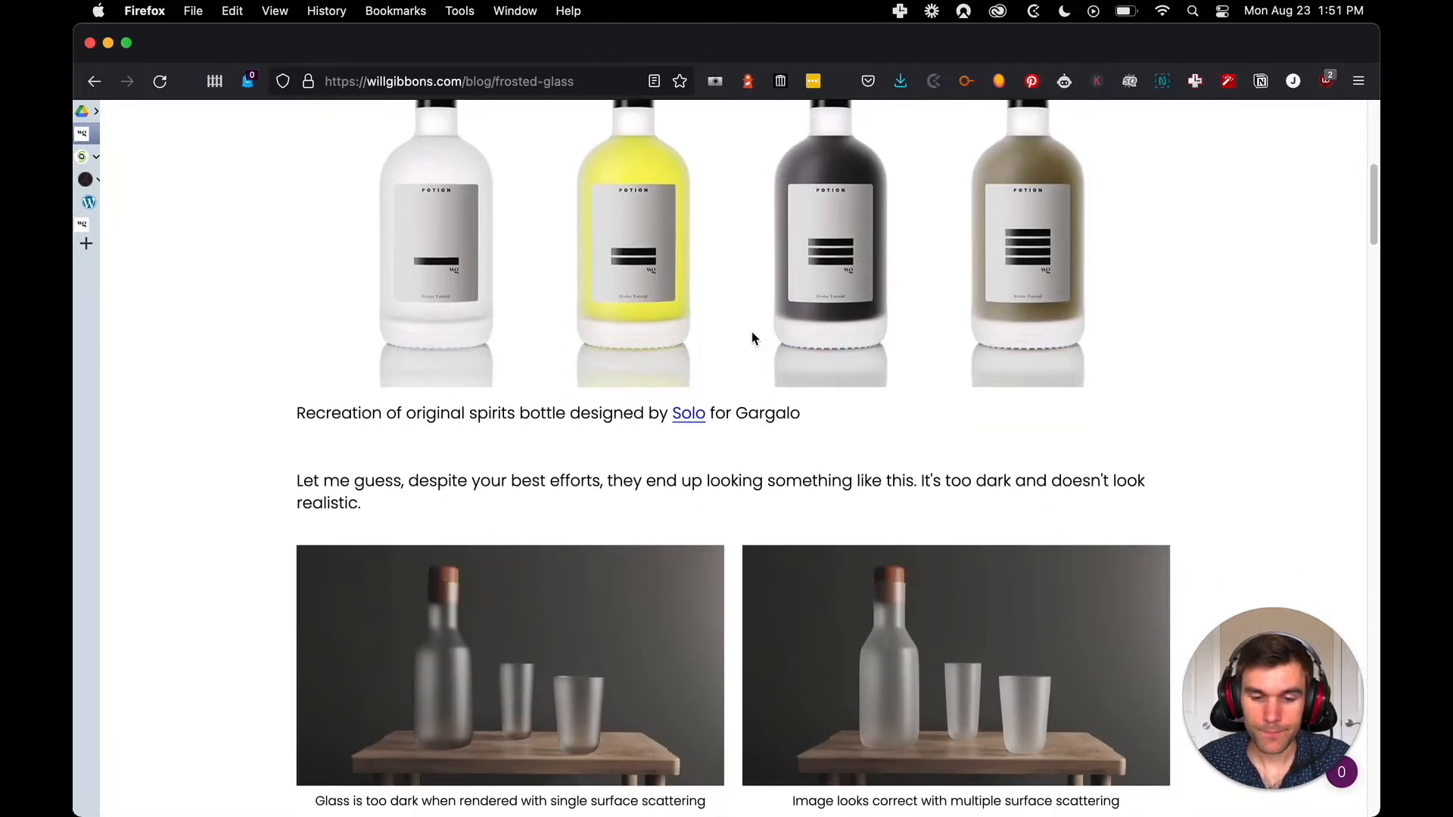
Check whether the four-bottle image under the post's intro can be opened or saved as an image
{"action": "scroll", "coordinate": [666, 378], "scroll_direction": "up", "scroll_amount": 5}
{"action": "right_click", "coordinate": [619, 459]}
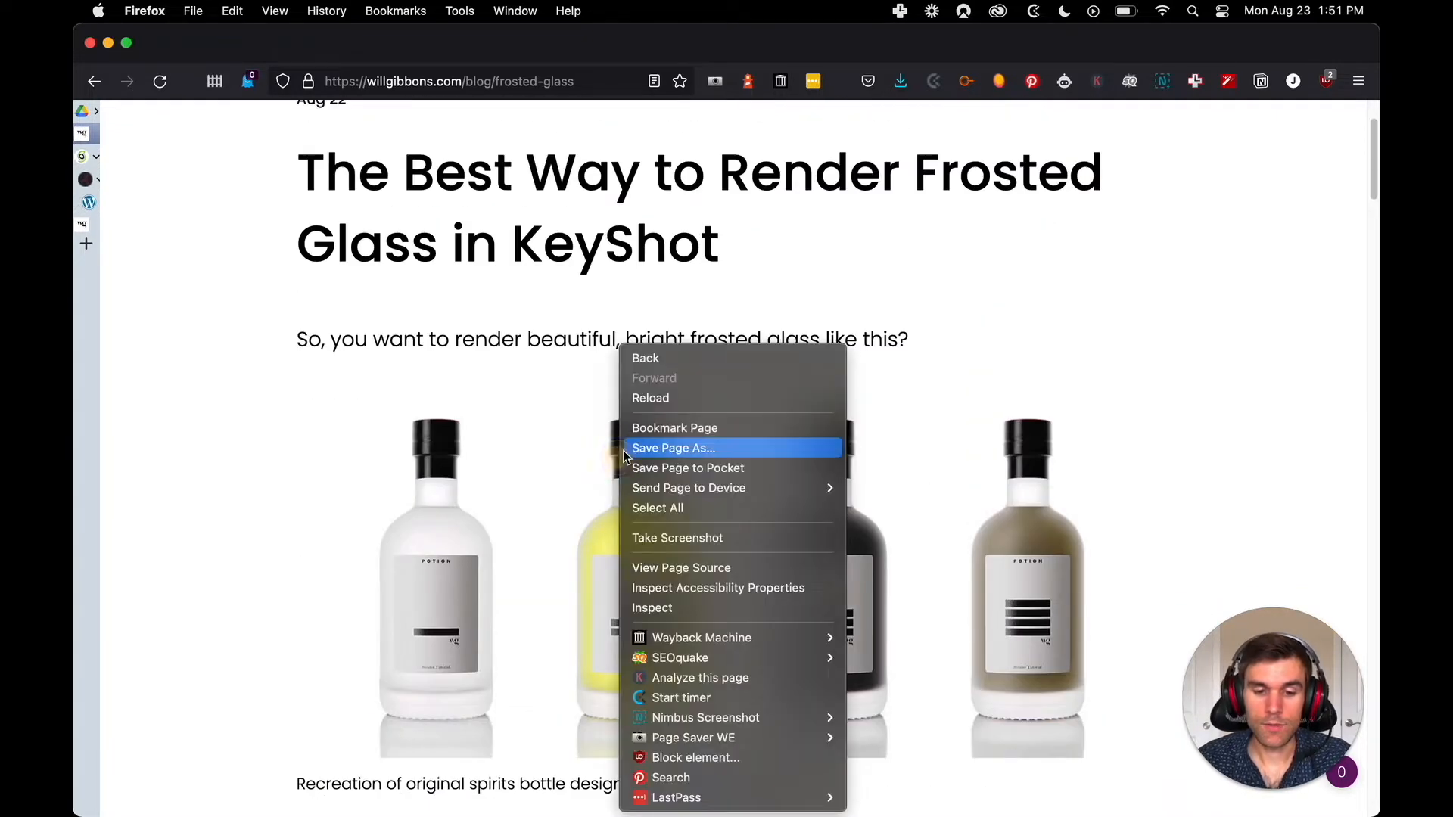
{"action": "scroll", "coordinate": [704, 529], "scroll_direction": "down", "scroll_amount": 3}
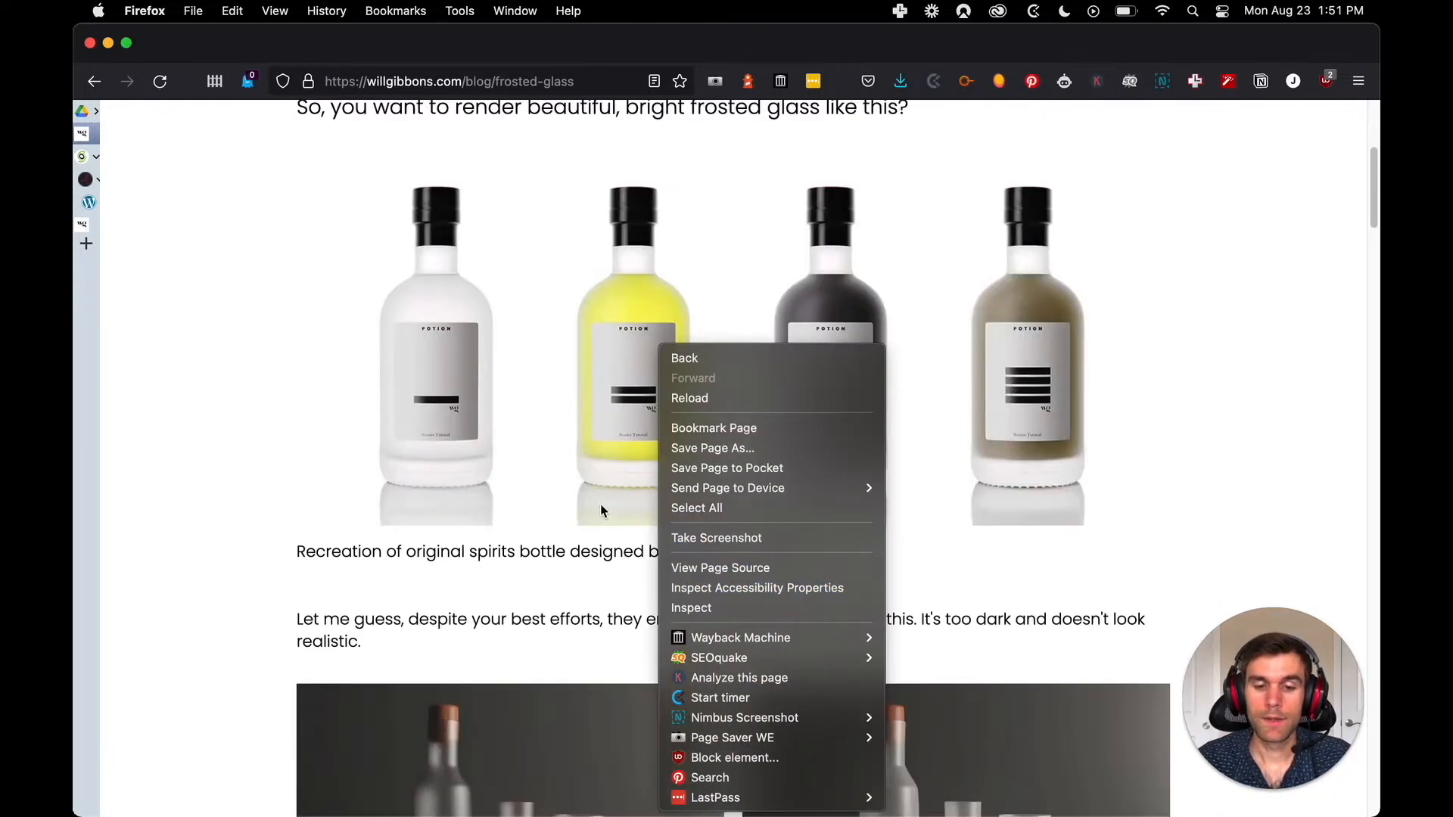
{"action": "left_click", "coordinate": [275, 524]}
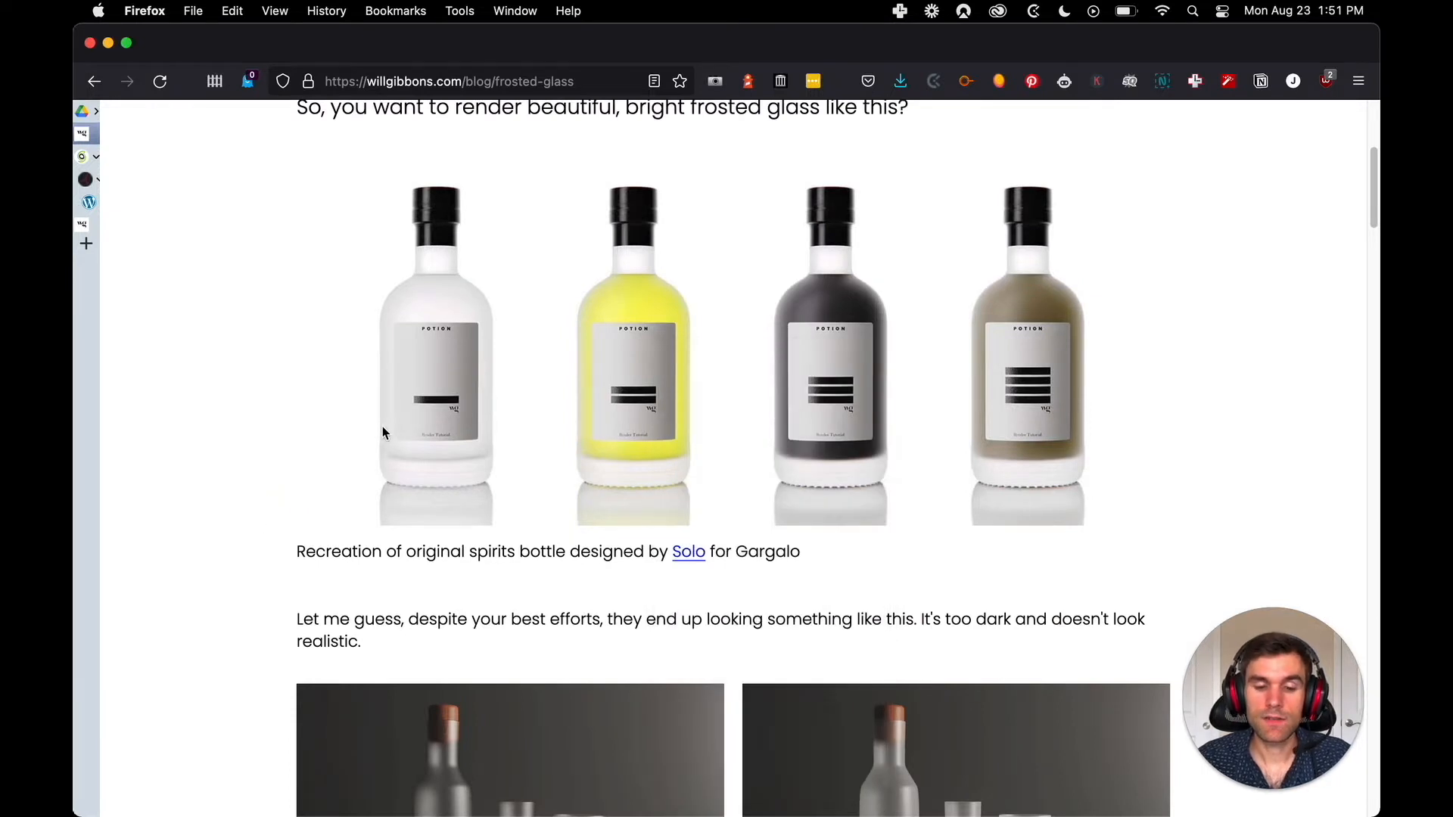
Open both frosted bottle and glasses comparison images, single and multiple surface scattering, in new tabs
{"action": "scroll", "coordinate": [384, 433], "scroll_direction": "down", "scroll_amount": 3}
{"action": "right_click", "coordinate": [454, 496]}
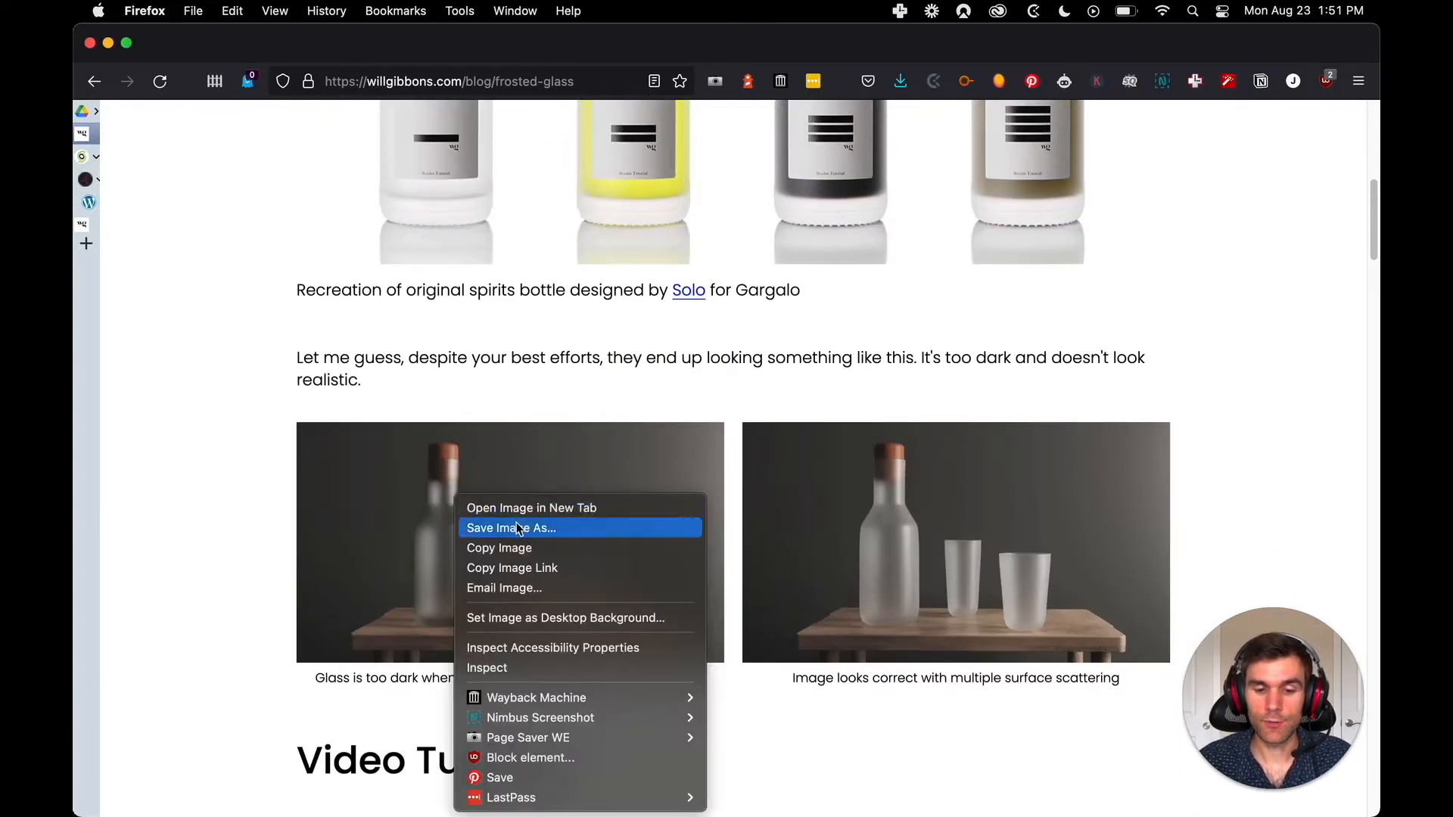
{"action": "key", "text": "Escape"}
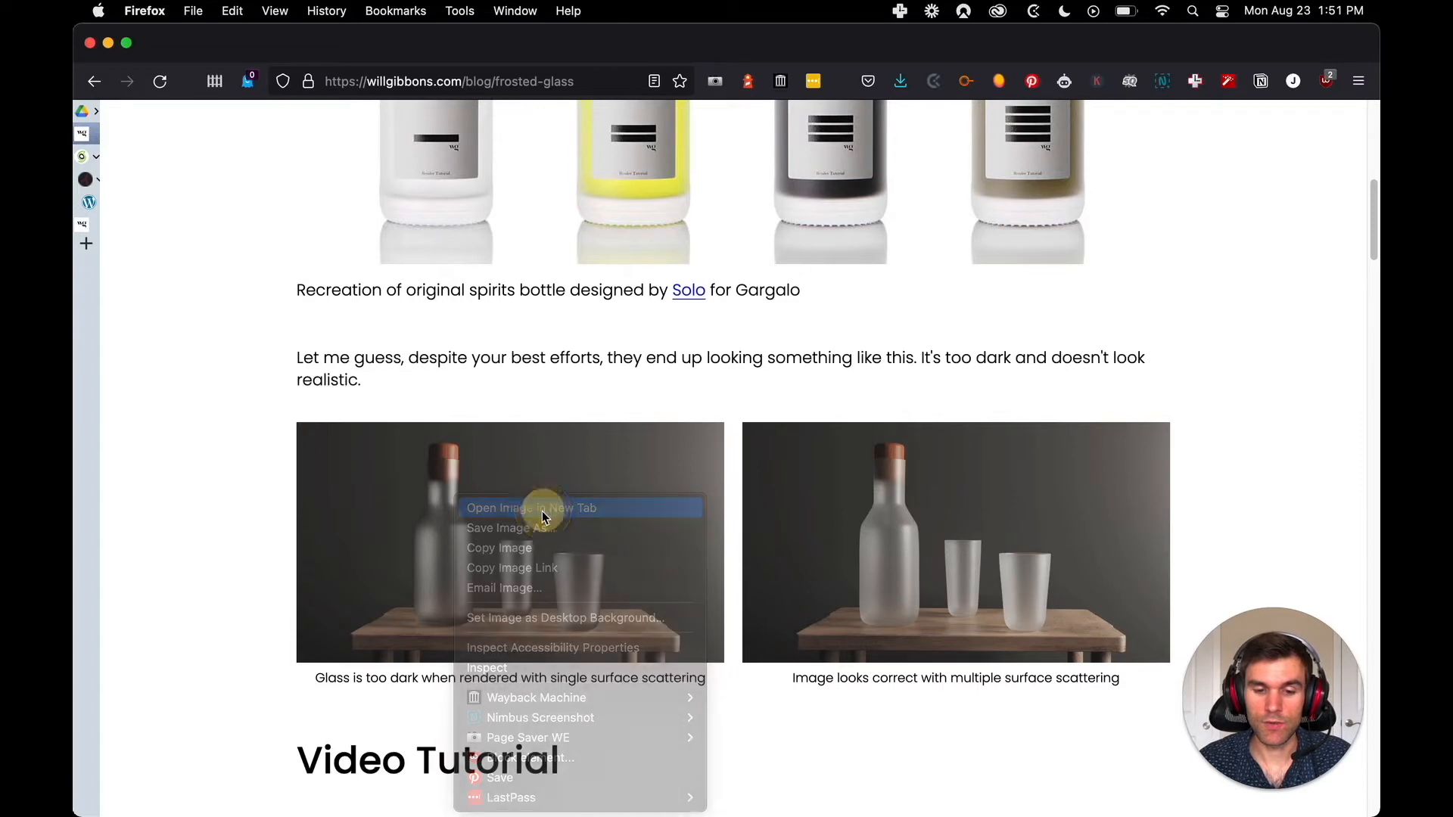
{"action": "right_click", "coordinate": [913, 500]}
{"action": "key", "text": "Escape"}
Check whether the Video Tutorial thumbnail can be opened or saved as an image
{"action": "scroll", "coordinate": [672, 506], "scroll_direction": "down", "scroll_amount": 10}
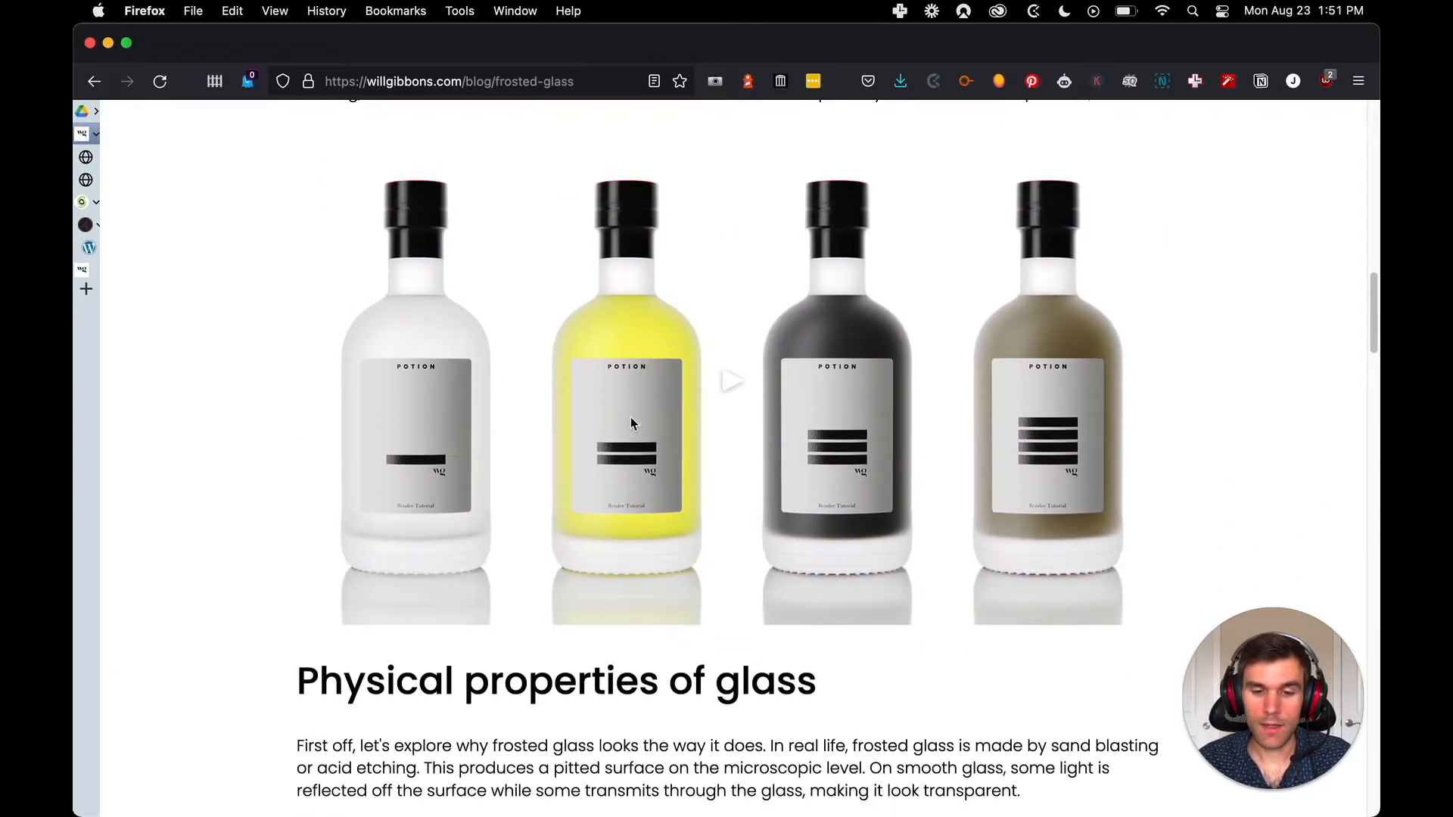
{"action": "scroll", "coordinate": [602, 393], "scroll_direction": "down", "scroll_amount": 1}
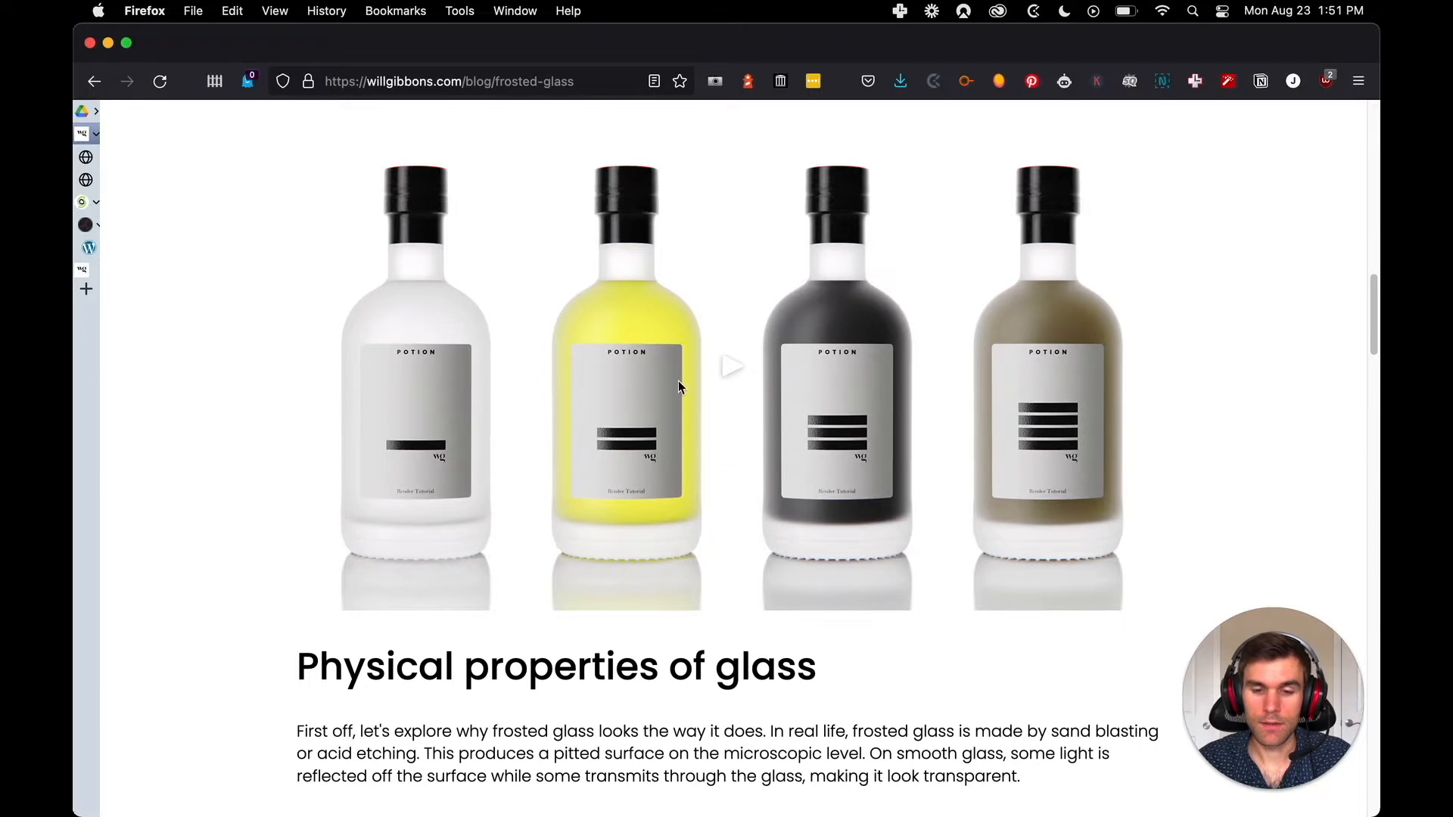
{"action": "right_click", "coordinate": [560, 403]}
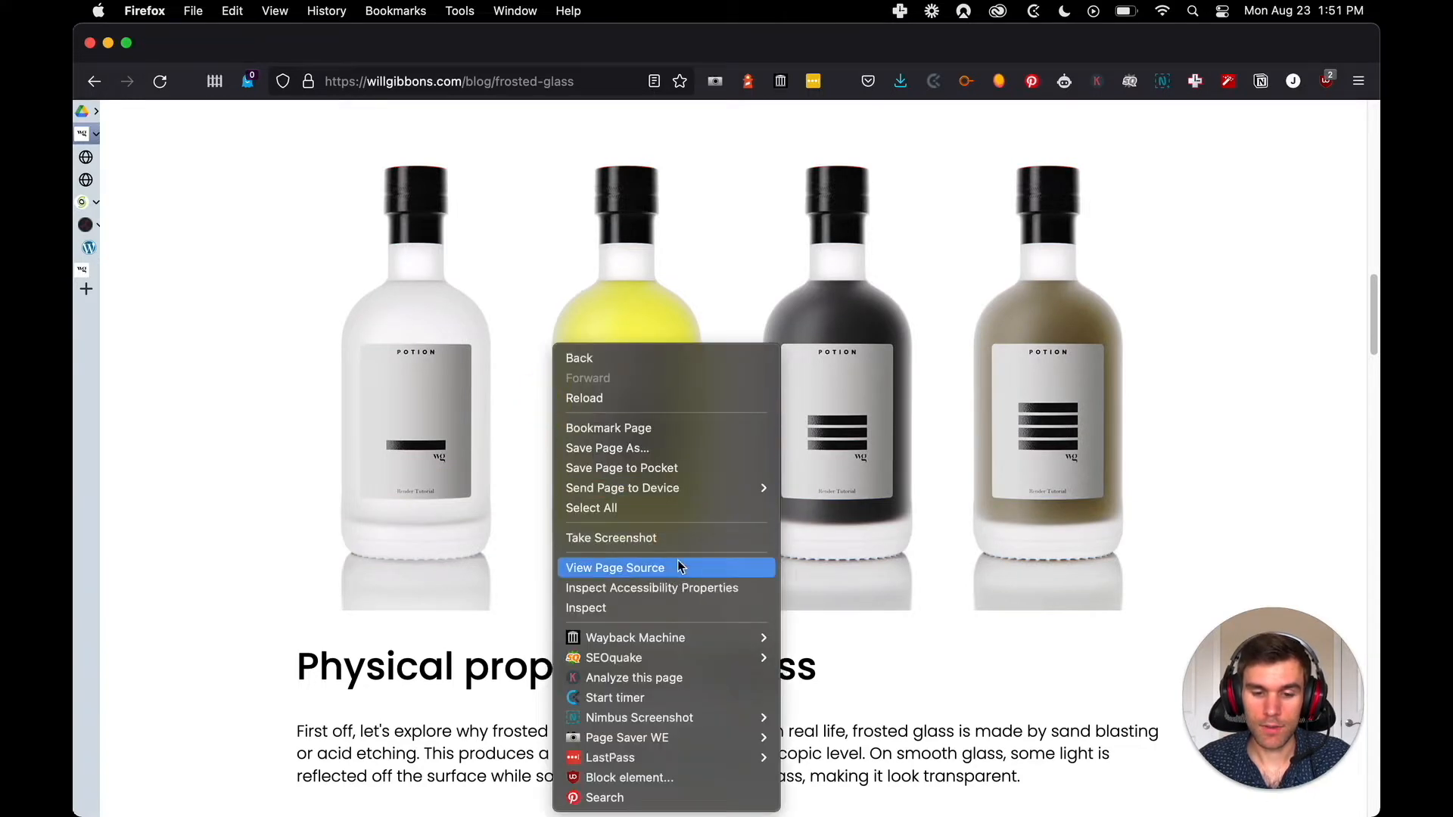
{"action": "key", "text": "Escape"}
Open the Smooth Glass and Rough Glass Light Interaction diagrams in new tabs
{"action": "scroll", "coordinate": [448, 471], "scroll_direction": "down", "scroll_amount": 9}
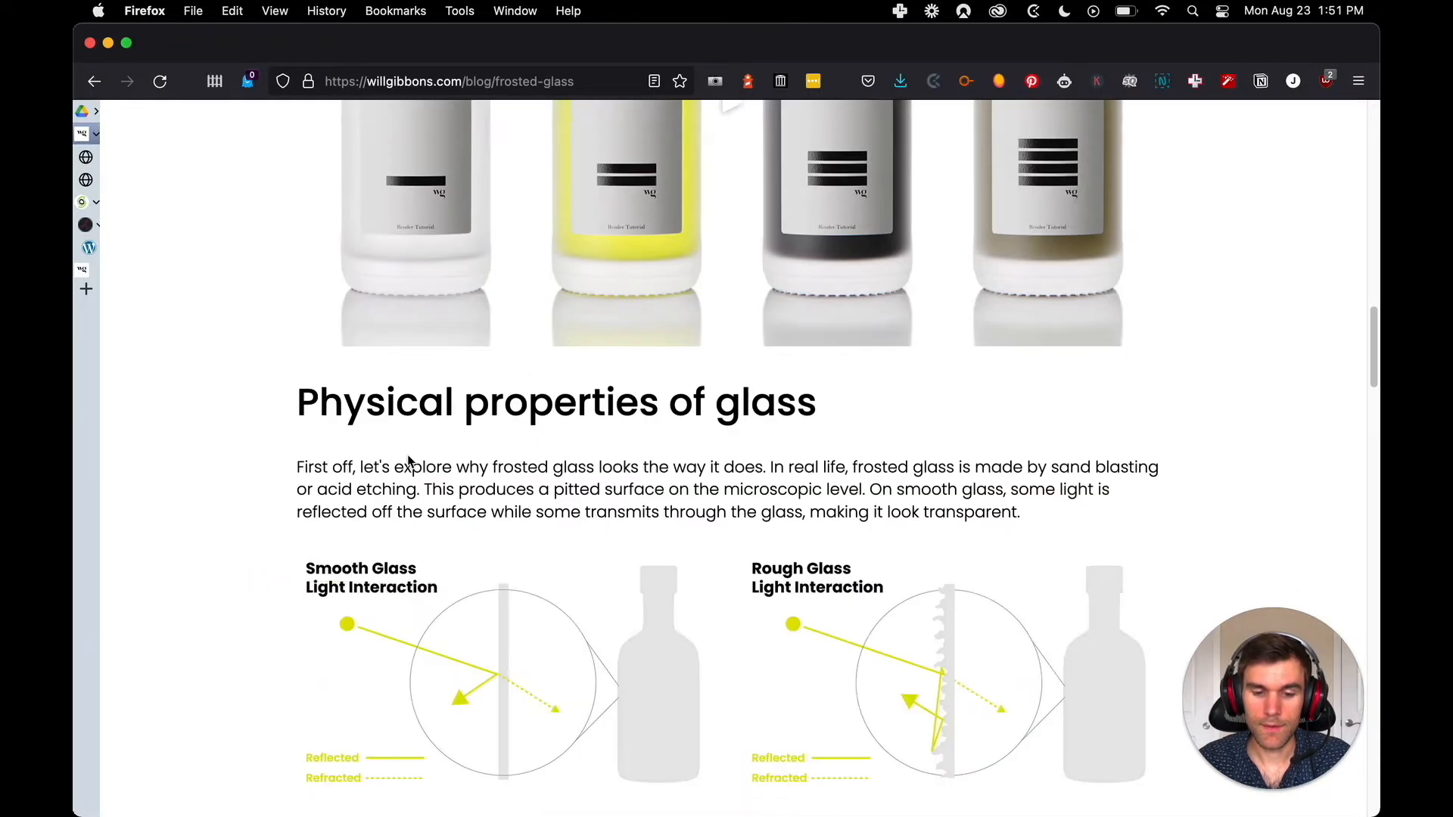
{"action": "right_click", "coordinate": [593, 304]}
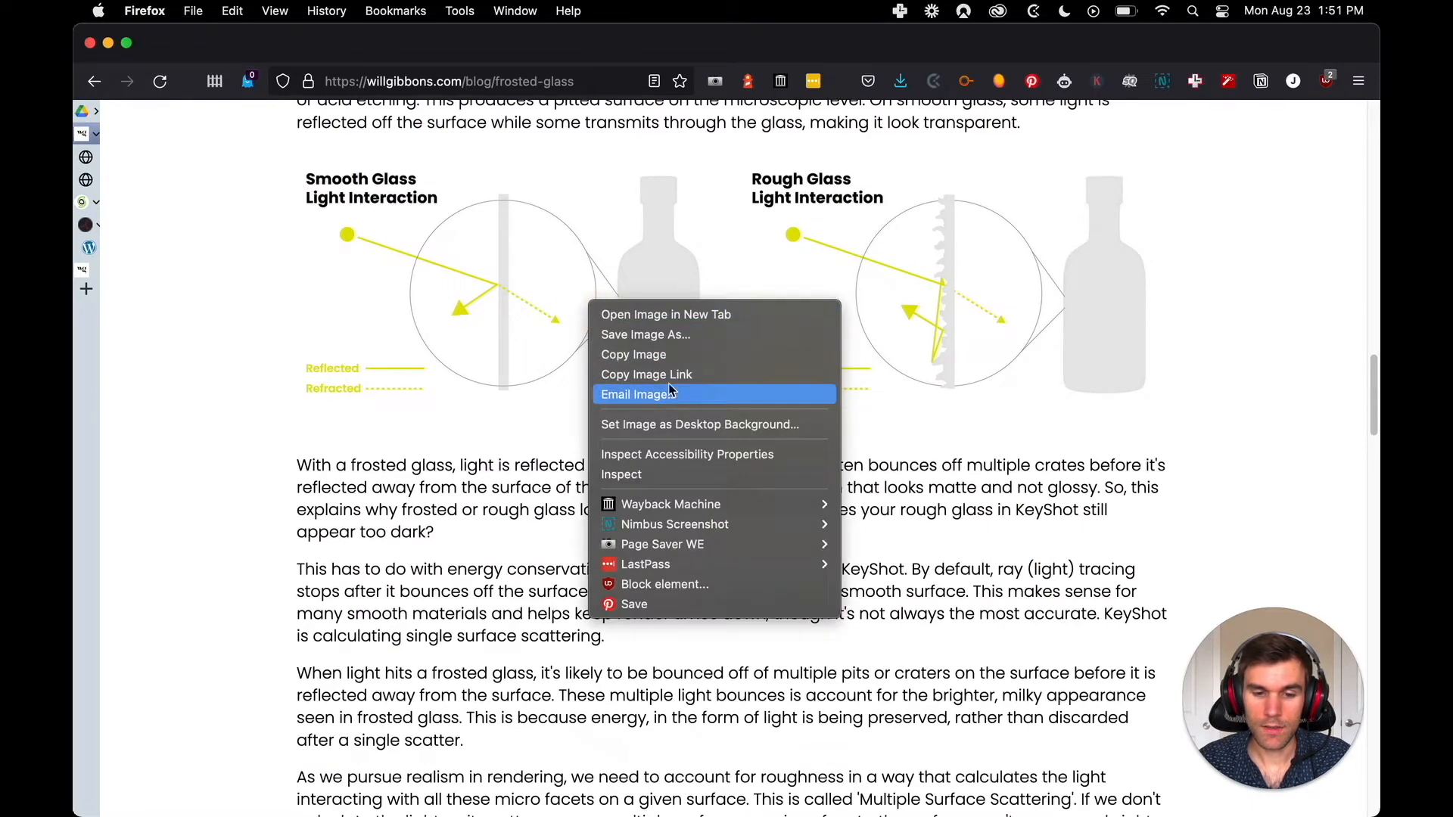
{"action": "left_click", "coordinate": [695, 320]}
{"action": "right_click", "coordinate": [840, 285]}
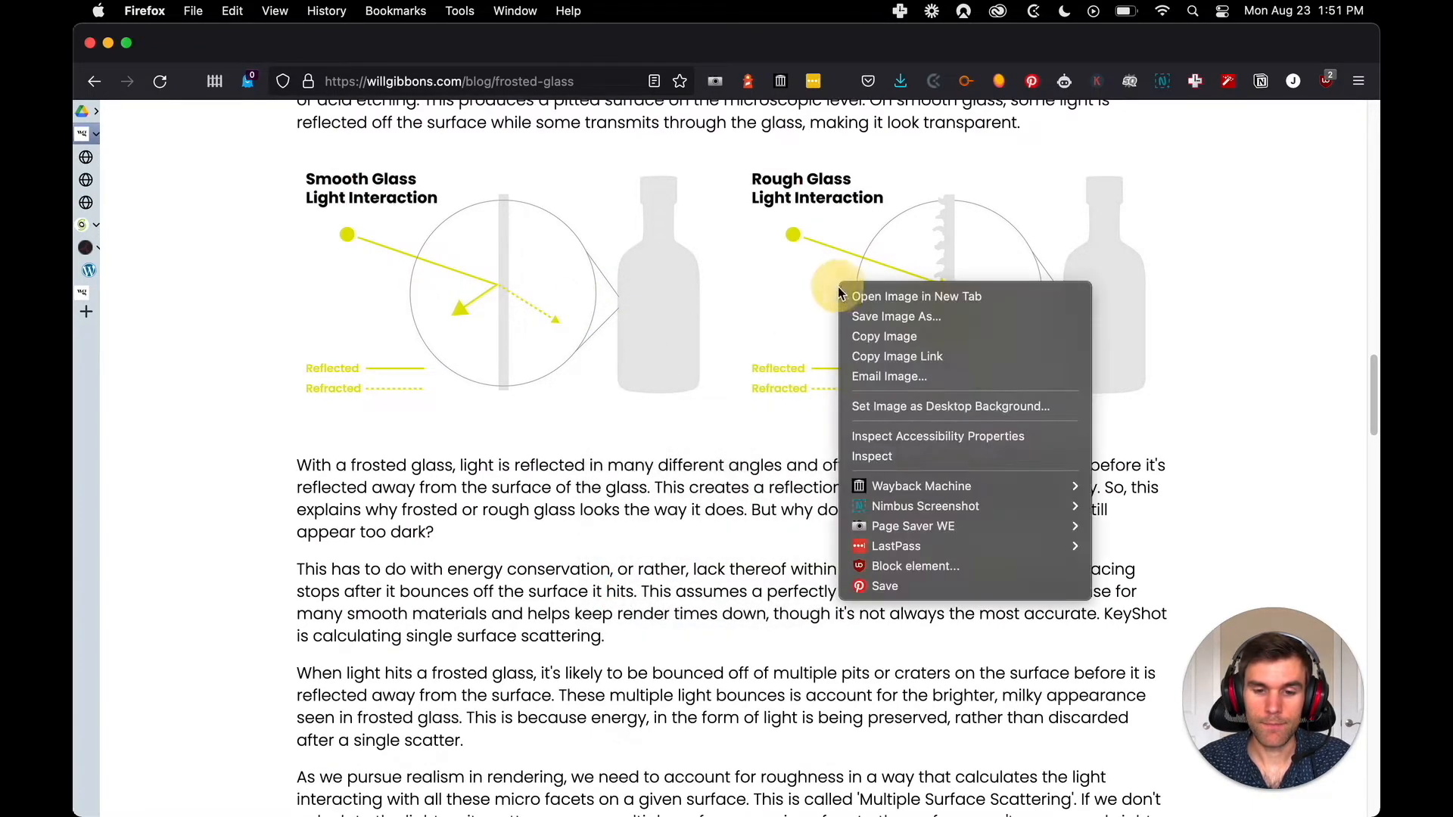
{"action": "left_click", "coordinate": [925, 296]}
Check the single and multiple surface scattering roughness charts for options to open or save them as images
{"action": "scroll", "coordinate": [640, 484], "scroll_direction": "down", "scroll_amount": 7}
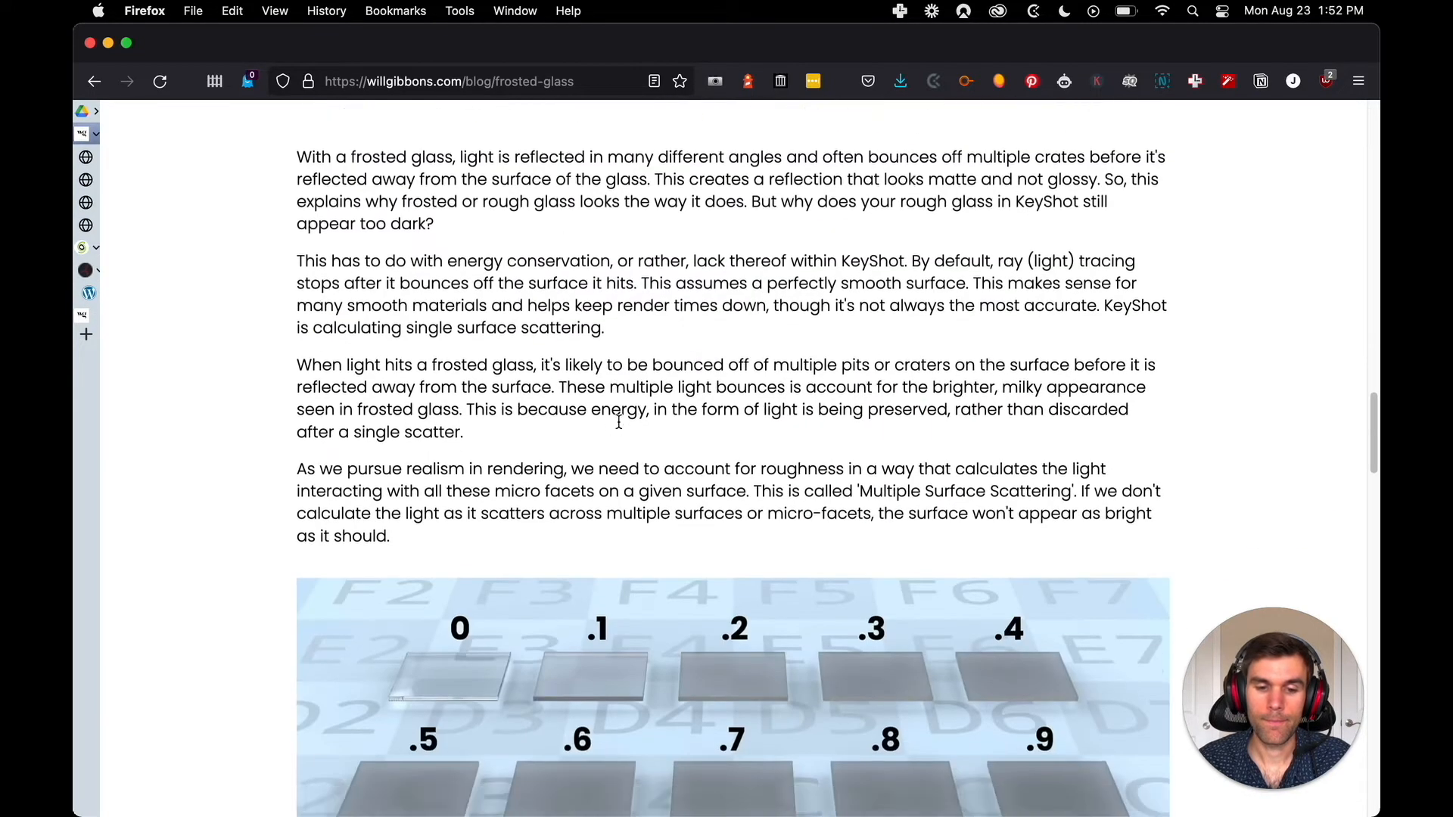
{"action": "right_click", "coordinate": [594, 409]}
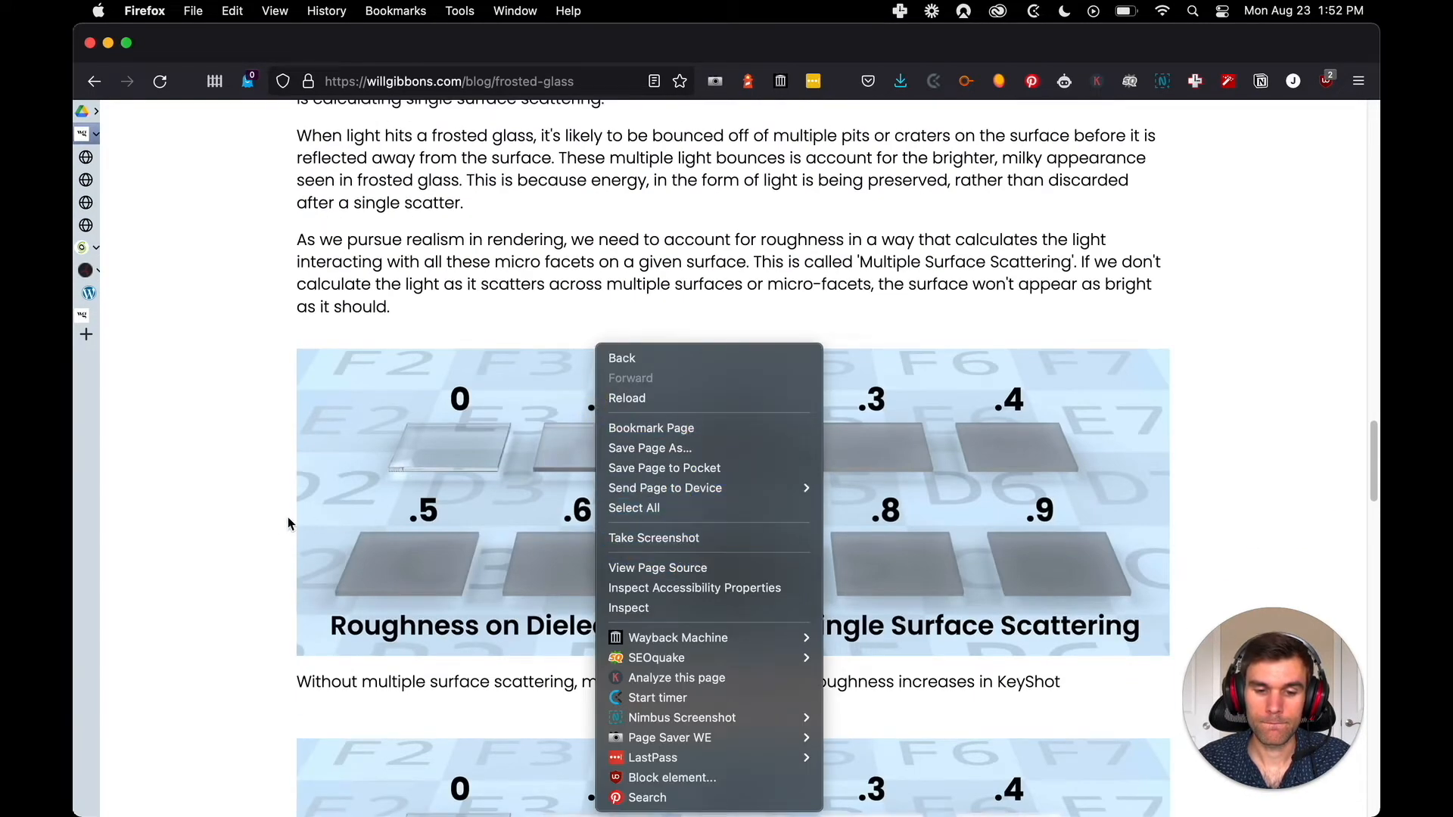
{"action": "left_click", "coordinate": [261, 518]}
{"action": "scroll", "coordinate": [313, 463], "scroll_direction": "down", "scroll_amount": 1}
{"action": "right_click", "coordinate": [533, 362]}
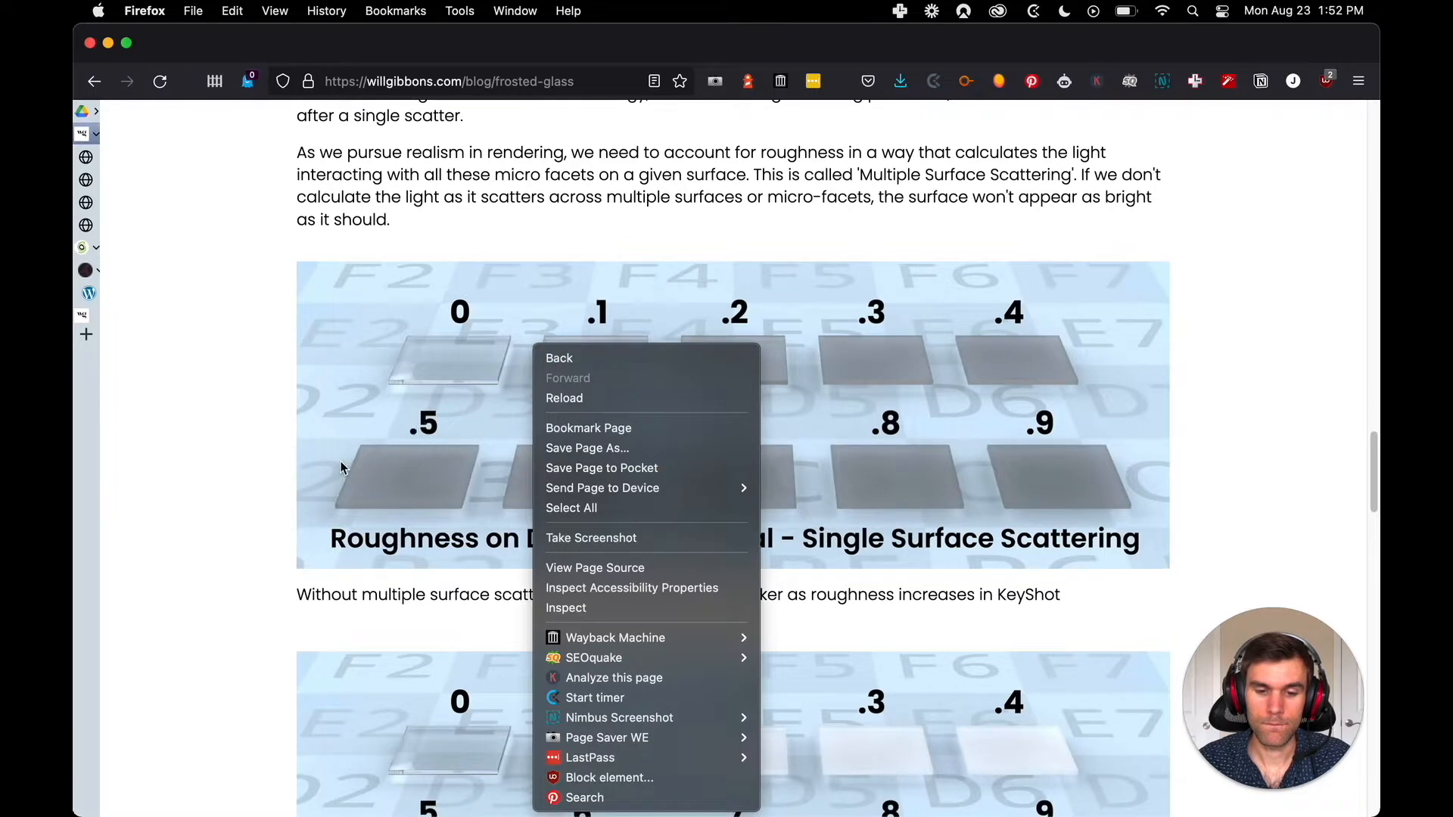
{"action": "left_click", "coordinate": [265, 470]}
{"action": "scroll", "coordinate": [318, 447], "scroll_direction": "down", "scroll_amount": 5}
{"action": "right_click", "coordinate": [465, 393]}
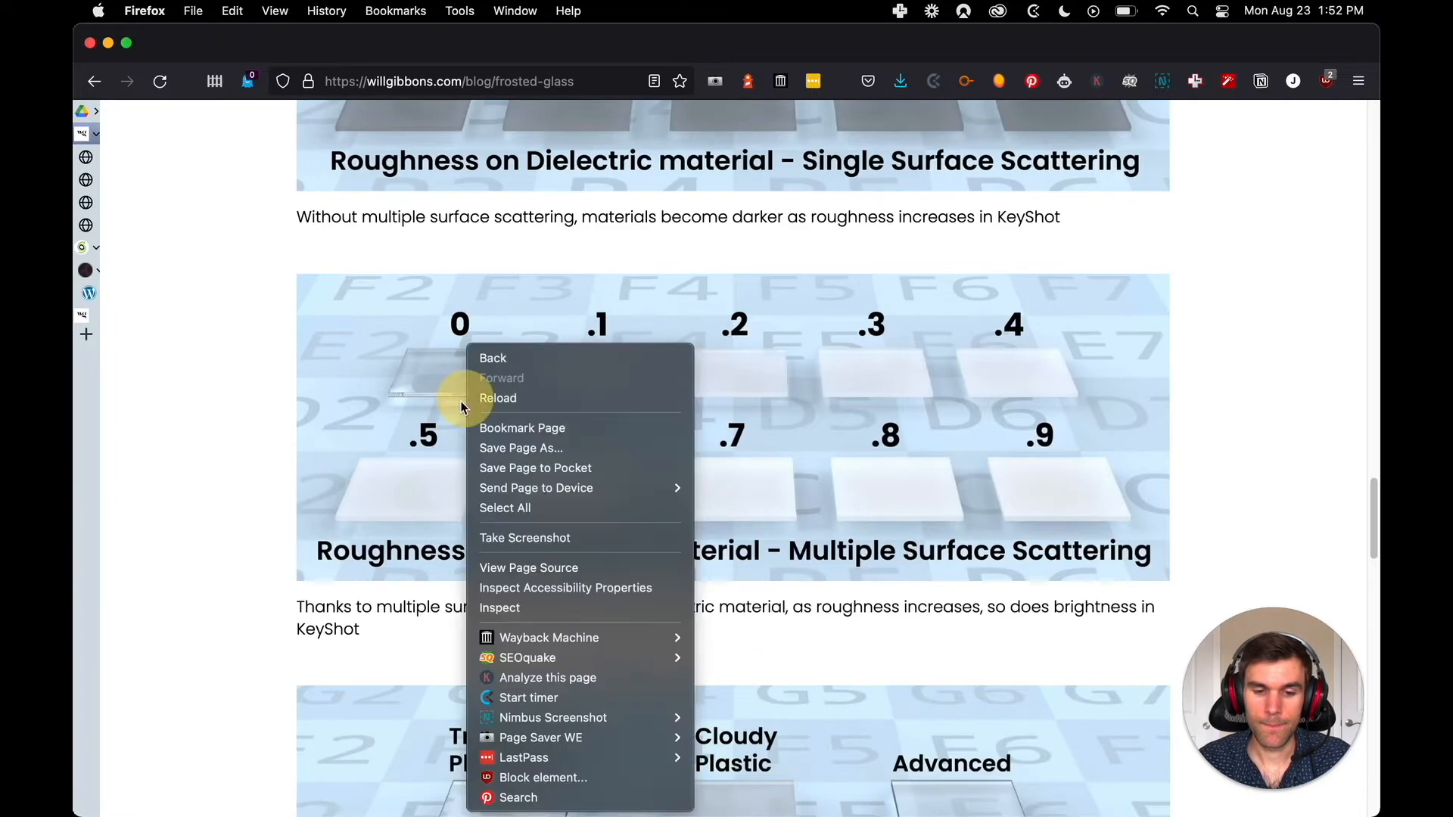
{"action": "left_click", "coordinate": [293, 429]}
Check whether the File Vault banner near the end of the post offers image options besides its link options
{"action": "scroll", "coordinate": [295, 431], "scroll_direction": "down", "scroll_amount": 14}
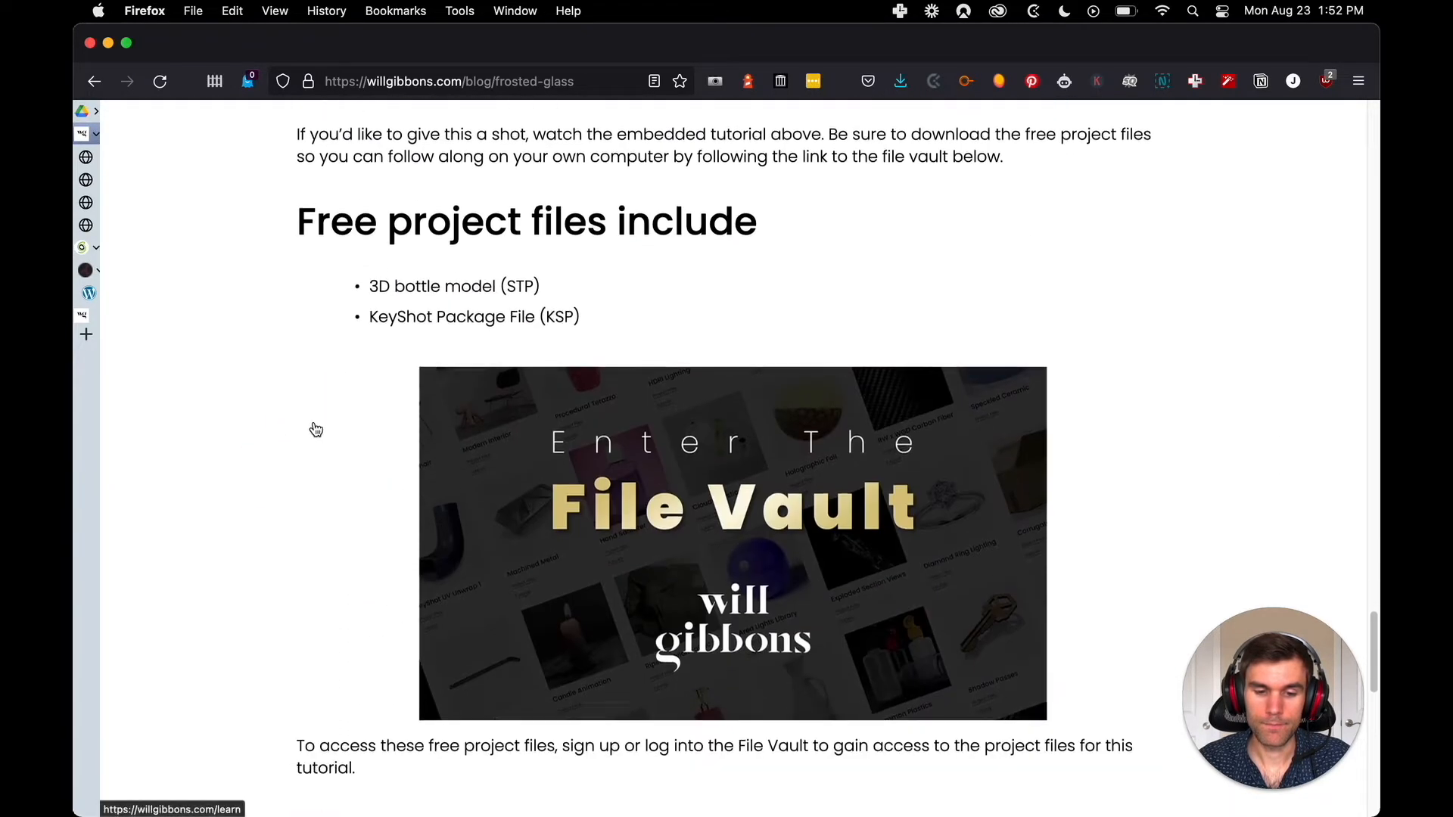
{"action": "scroll", "coordinate": [424, 363], "scroll_direction": "down", "scroll_amount": 4}
{"action": "right_click", "coordinate": [558, 304]}
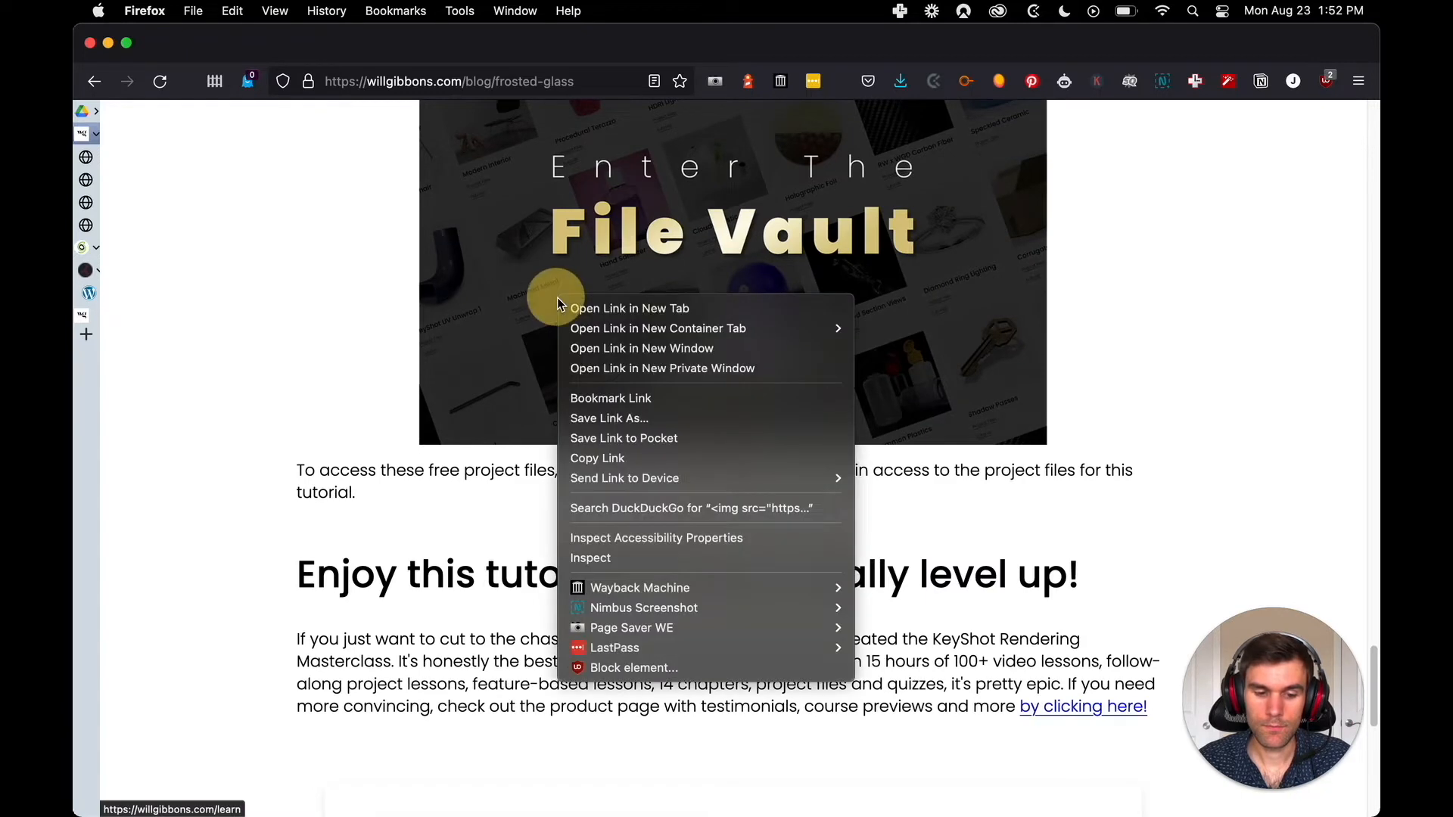
{"action": "mouse_move", "coordinate": [735, 338]}
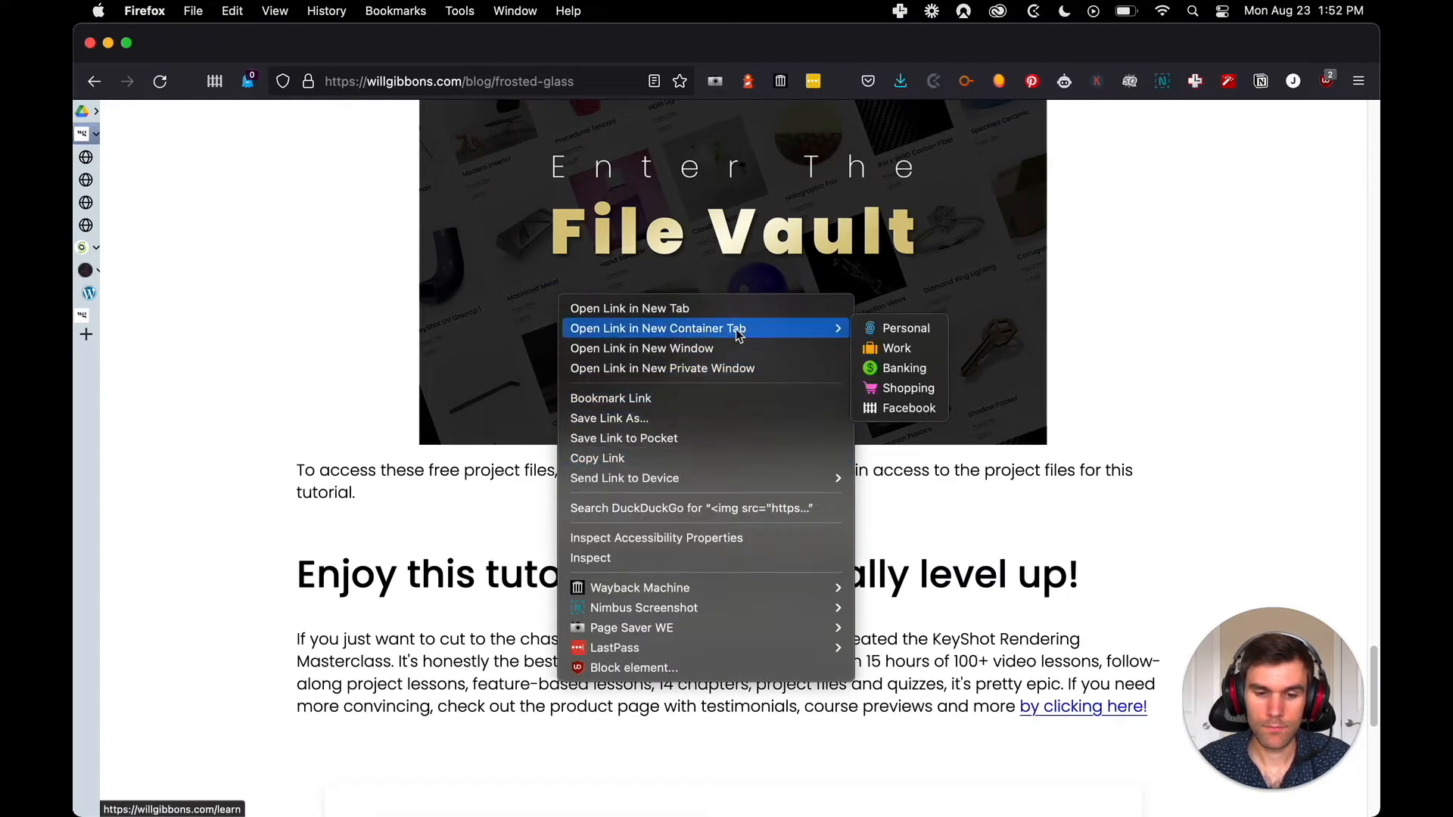
{"action": "left_click", "coordinate": [451, 363]}
Look through the rest of the post, then return to the intro's four-bottle image and recheck its available options
{"action": "scroll", "coordinate": [629, 314], "scroll_direction": "down", "scroll_amount": 9}
{"action": "scroll", "coordinate": [621, 333], "scroll_direction": "up", "scroll_amount": 17}
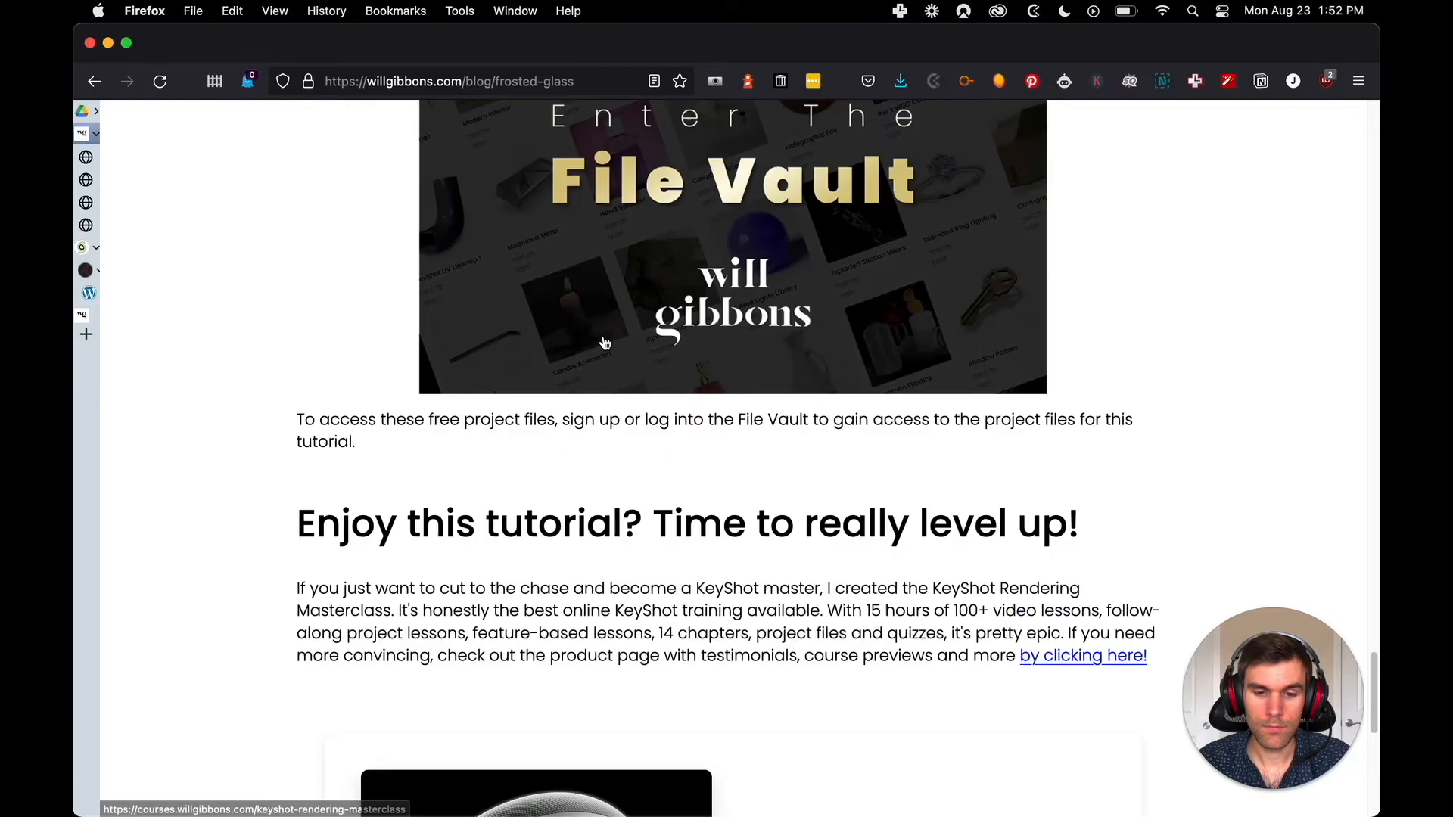
{"action": "scroll", "coordinate": [386, 340], "scroll_direction": "up", "scroll_amount": 20}
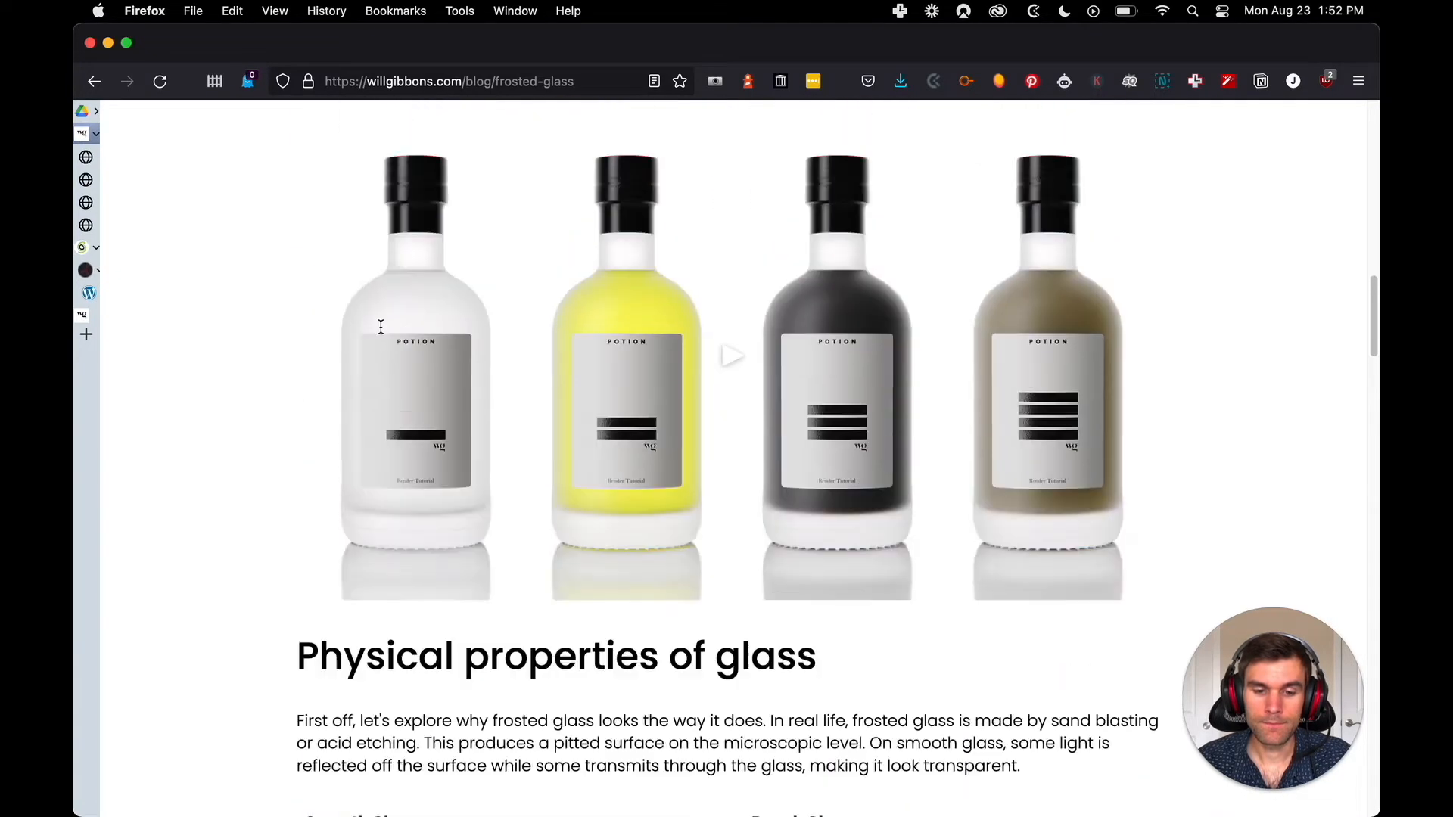
{"action": "scroll", "coordinate": [383, 337], "scroll_direction": "up", "scroll_amount": 8}
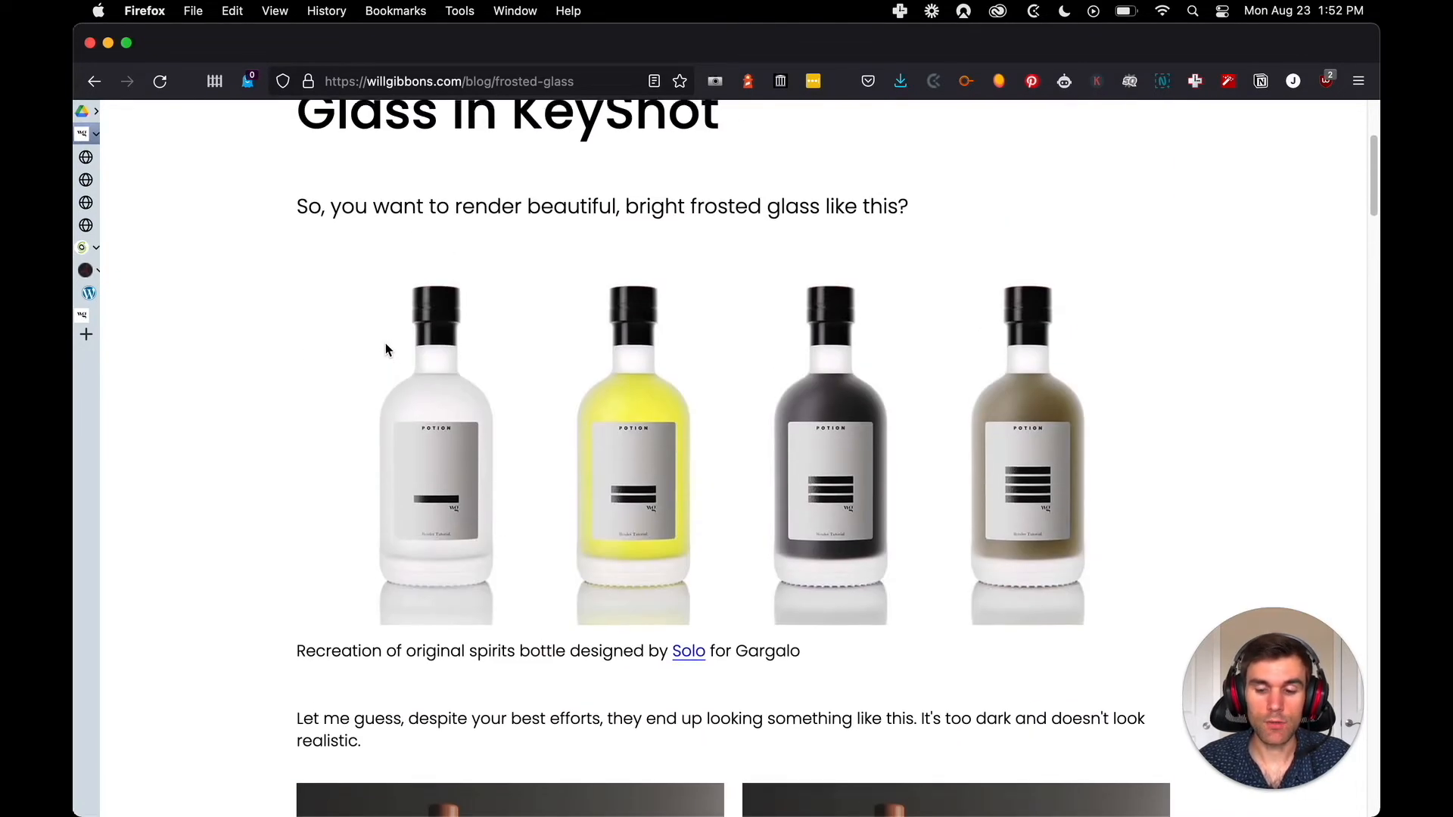
{"action": "right_click", "coordinate": [549, 425]}
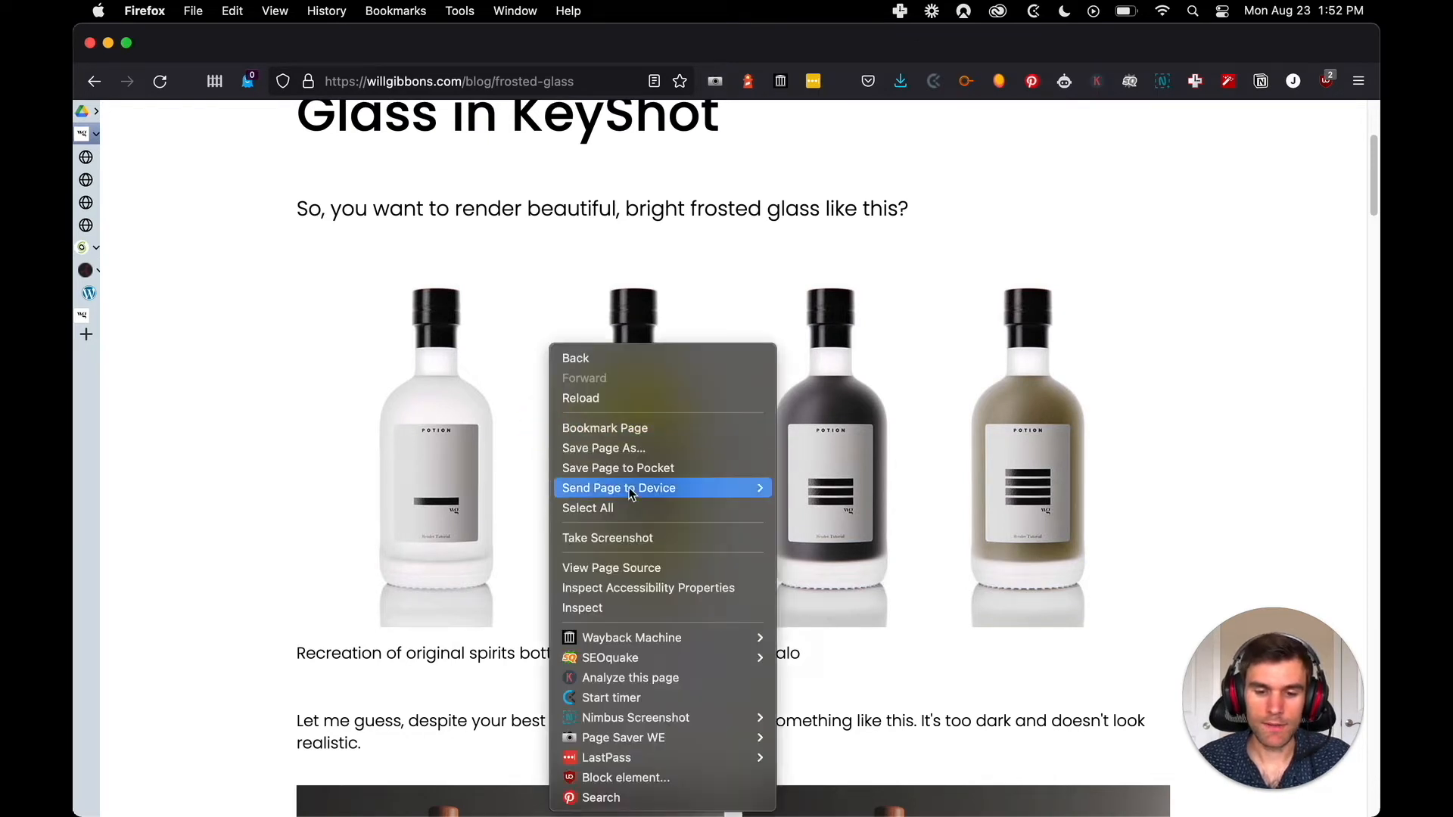
{"action": "left_click", "coordinate": [272, 453]}
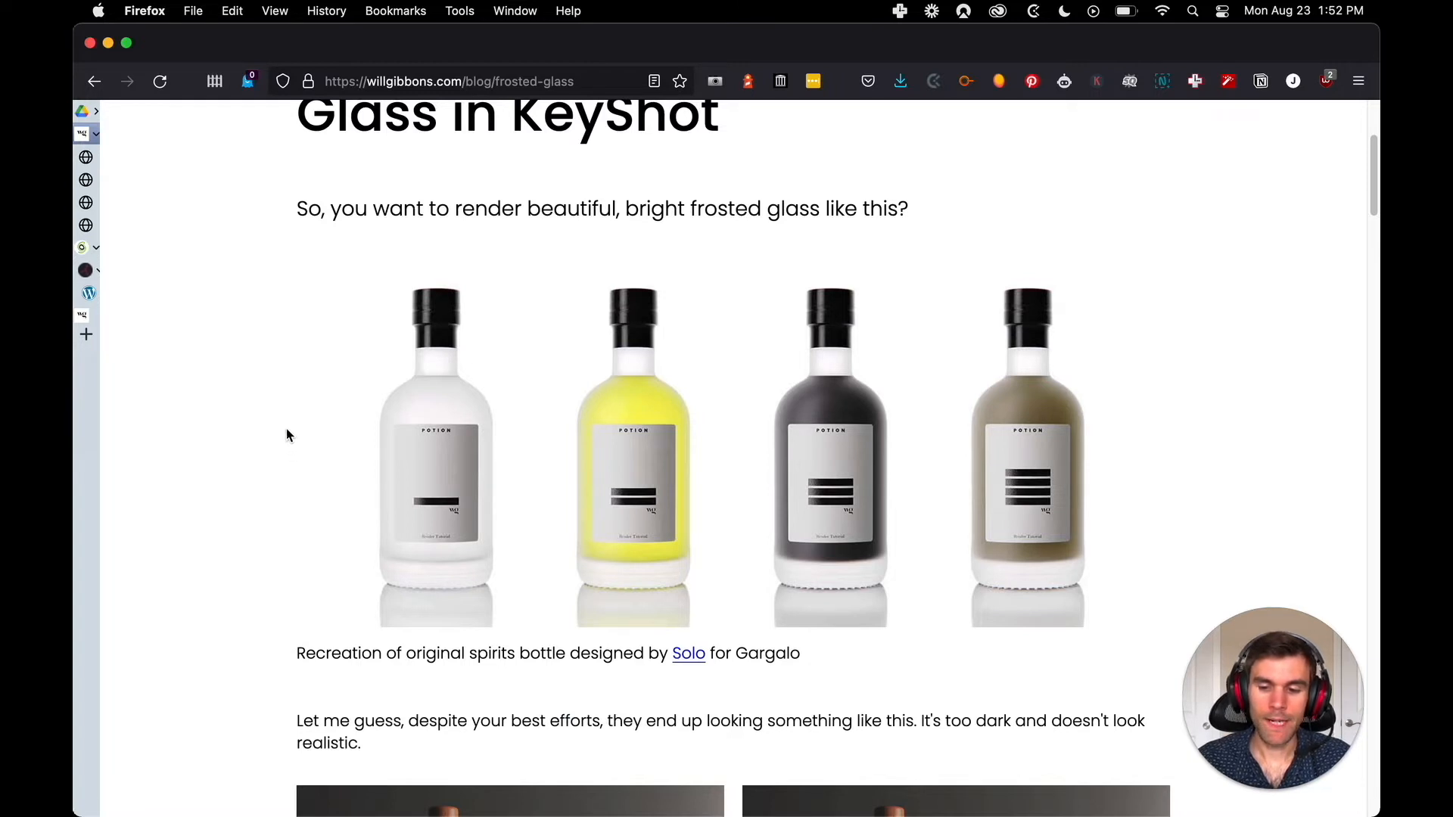
Inspect the four-bottle image's HTML, expand its image-block-wrapper div and locate the source address in the img element
{"action": "right_click", "coordinate": [452, 396]}
{"action": "left_click", "coordinate": [548, 611]}
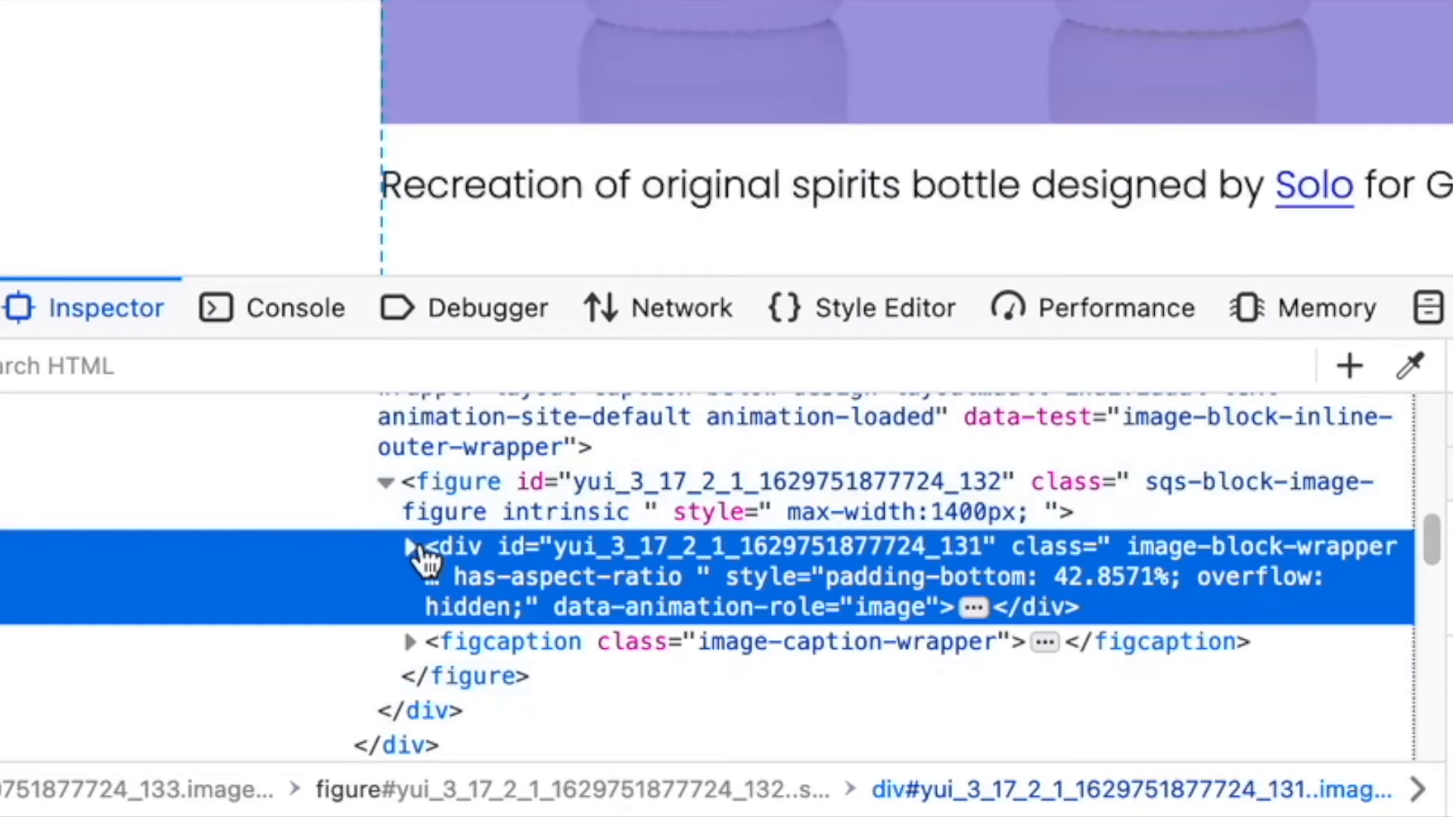
{"action": "left_click", "coordinate": [414, 557]}
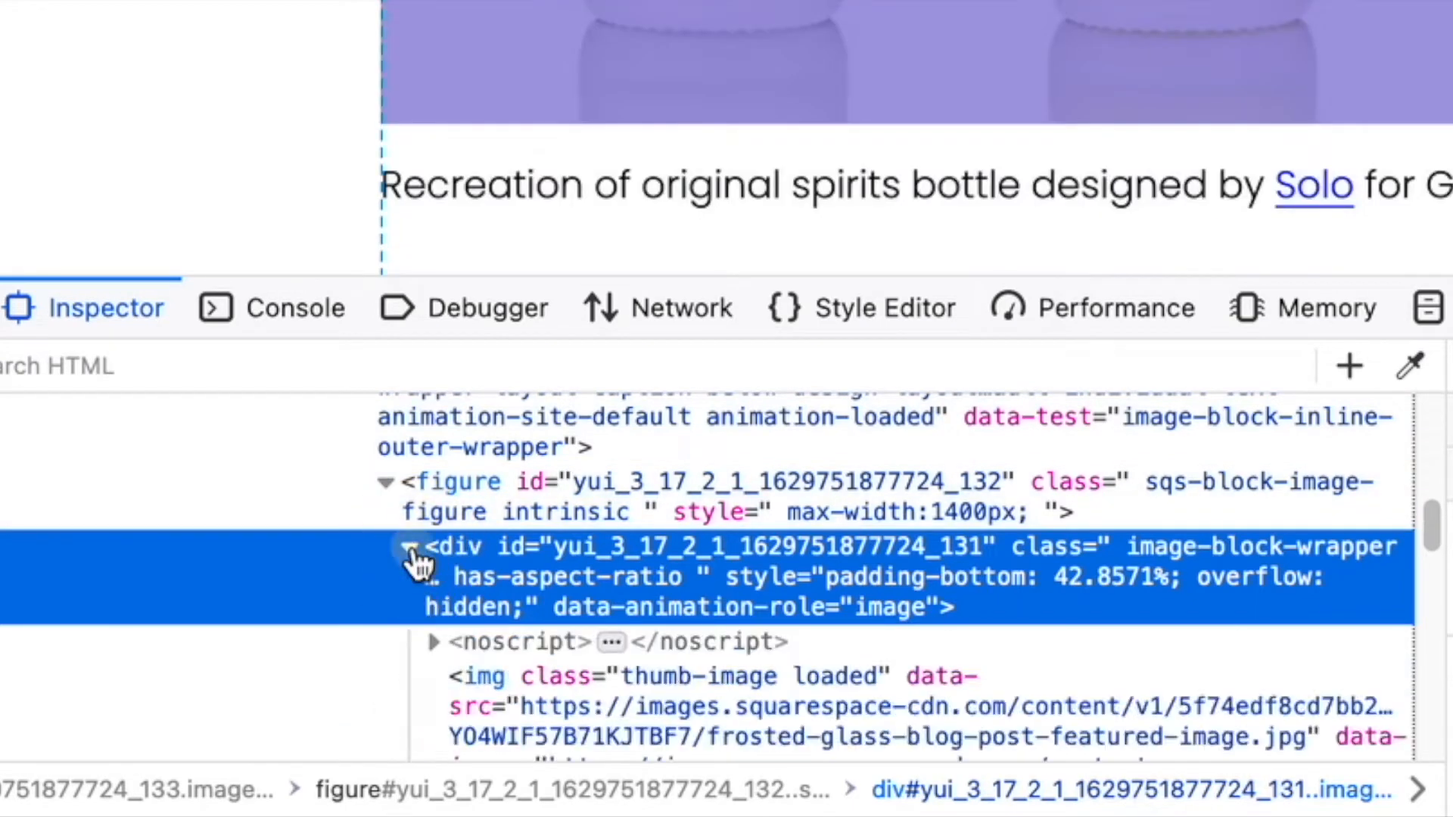
{"action": "scroll", "coordinate": [648, 598], "scroll_direction": "down", "scroll_amount": 2}
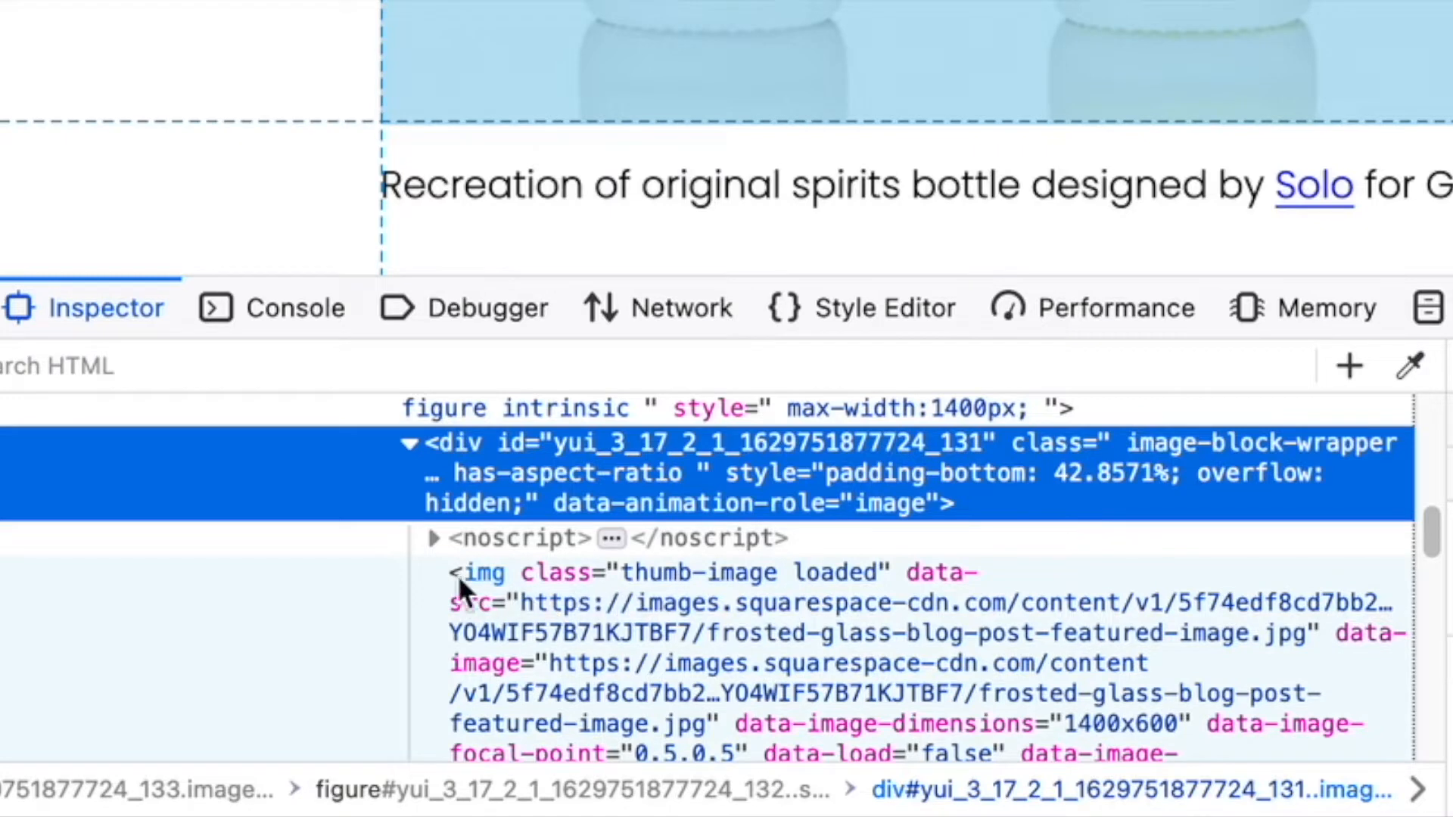
{"action": "scroll", "coordinate": [613, 583], "scroll_direction": "down", "scroll_amount": 2}
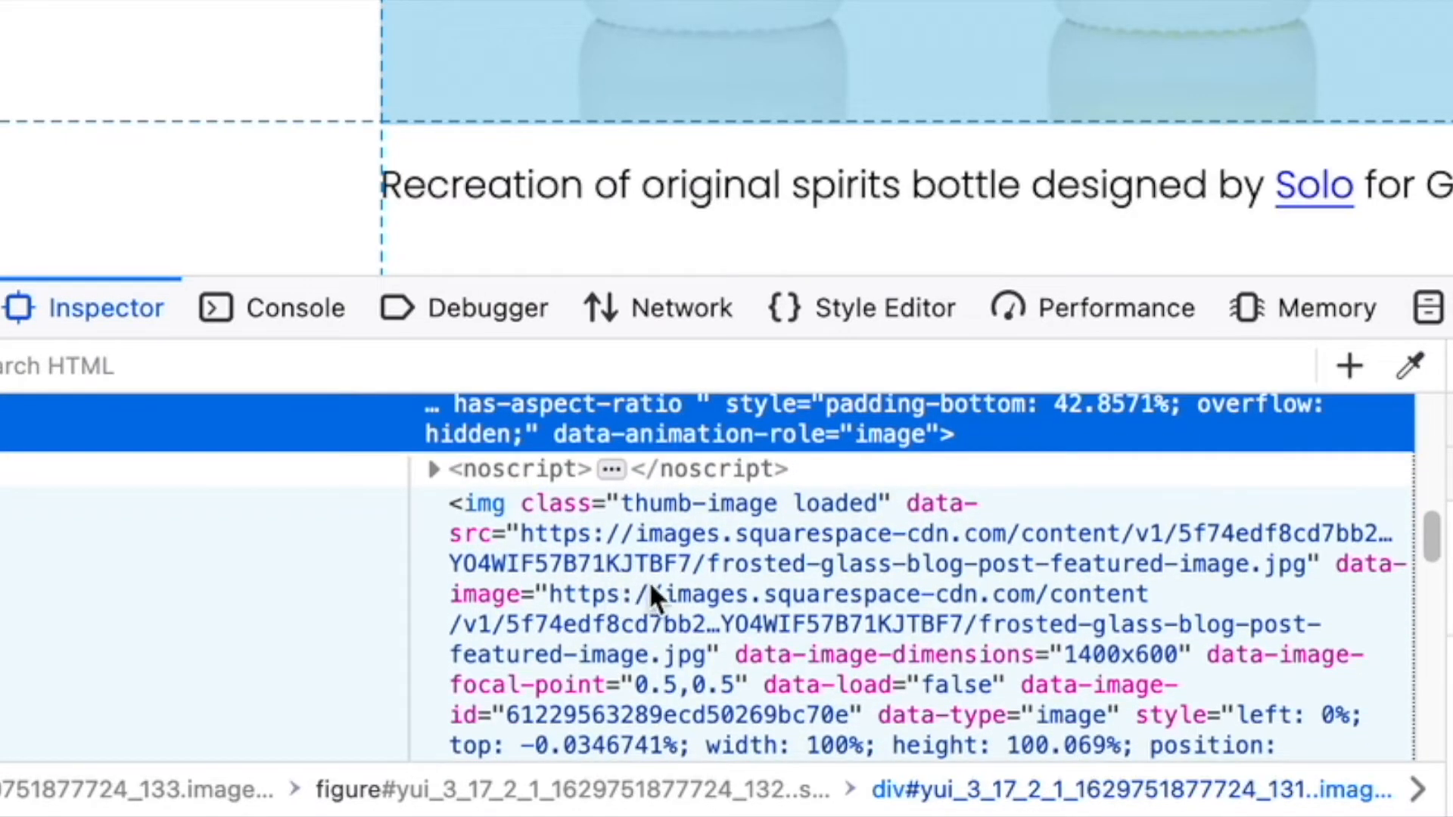
Enlarge the HTML inspector and open the four-bottle image's src link from its img element in a new tab
{"action": "left_click", "coordinate": [648, 581]}
{"action": "scroll", "coordinate": [640, 578], "scroll_direction": "down", "scroll_amount": 3}
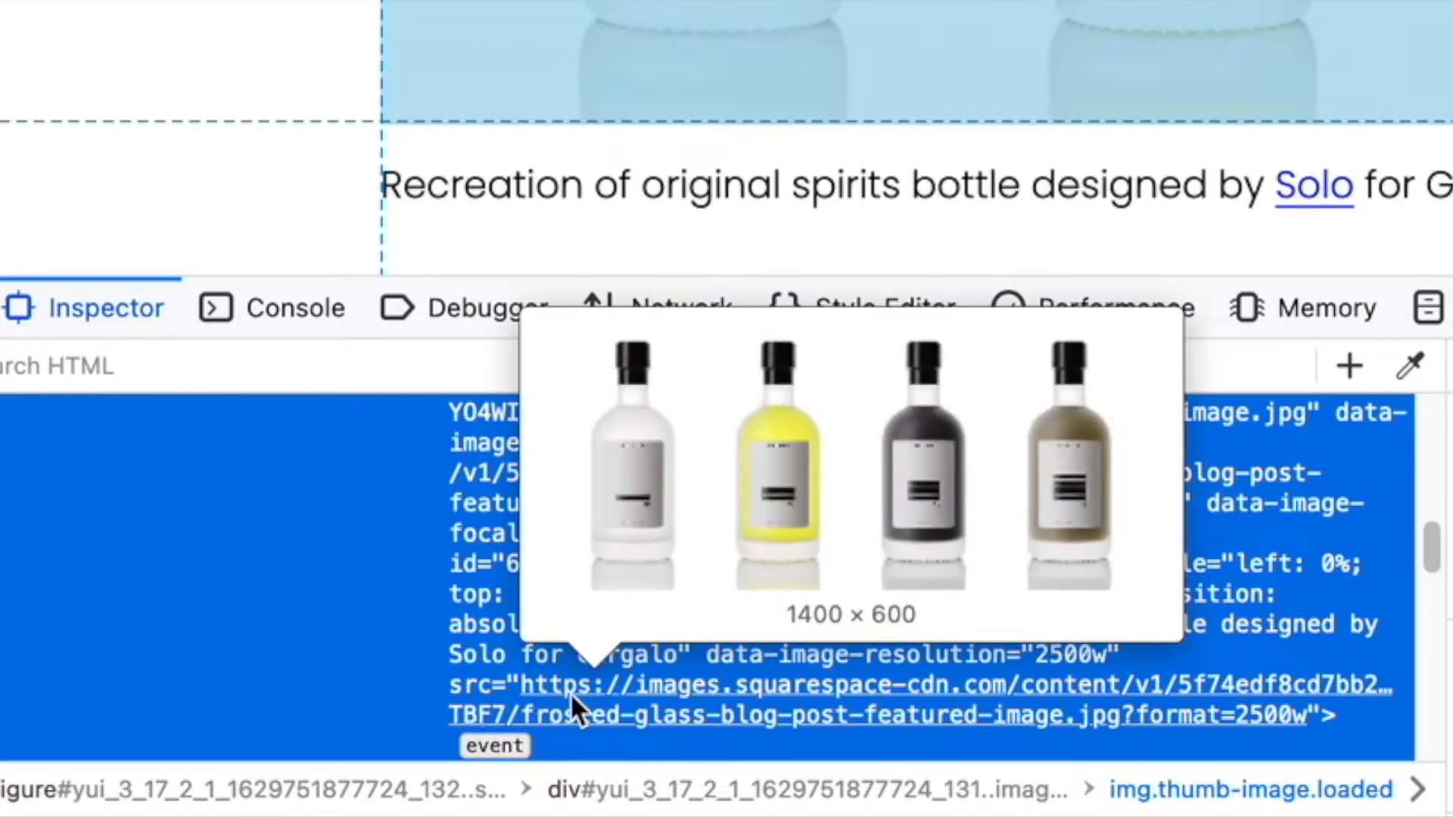
{"action": "mouse_move", "coordinate": [688, 687]}
{"action": "right_click", "coordinate": [910, 696]}
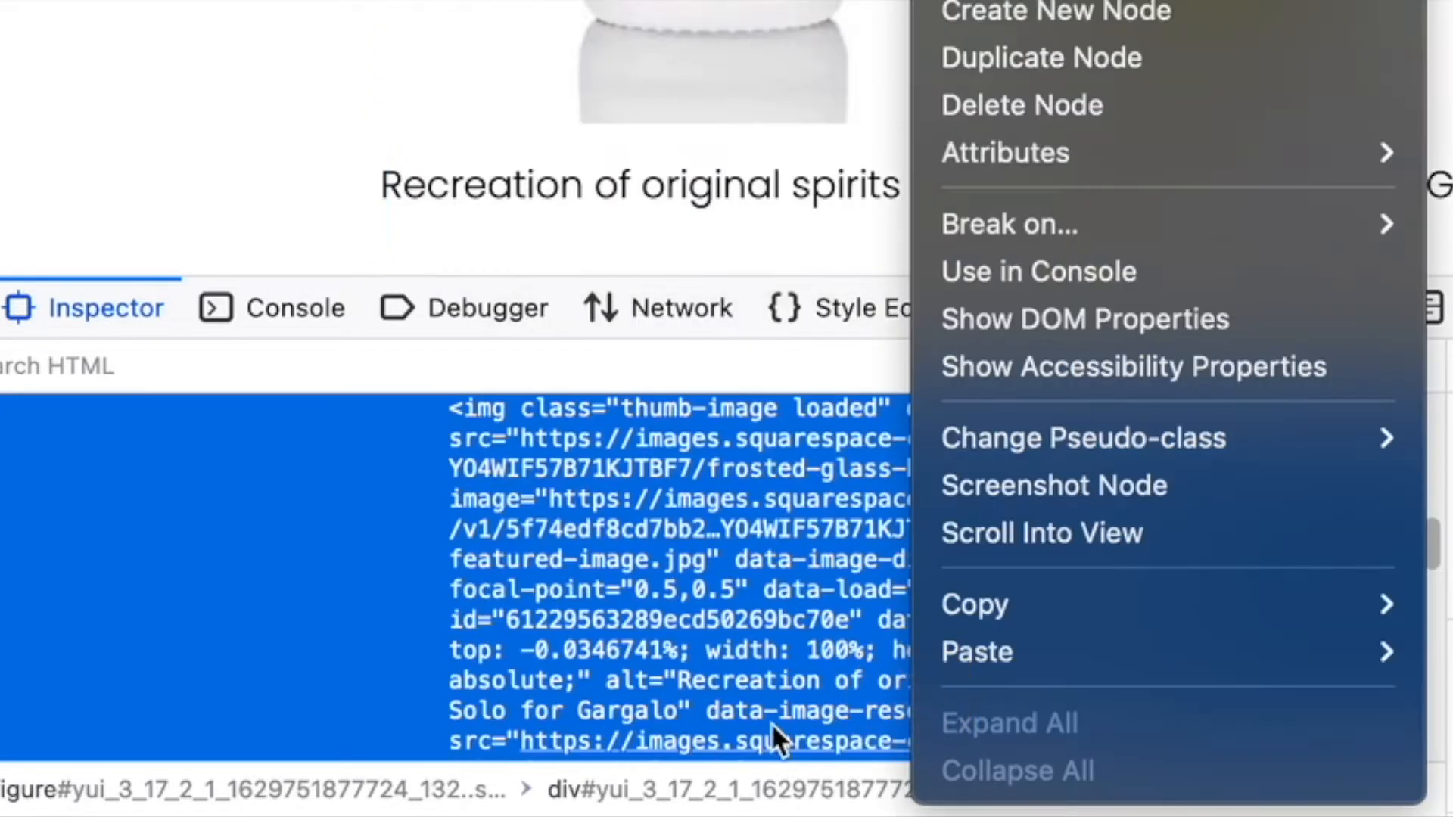
{"action": "left_click", "coordinate": [715, 602]}
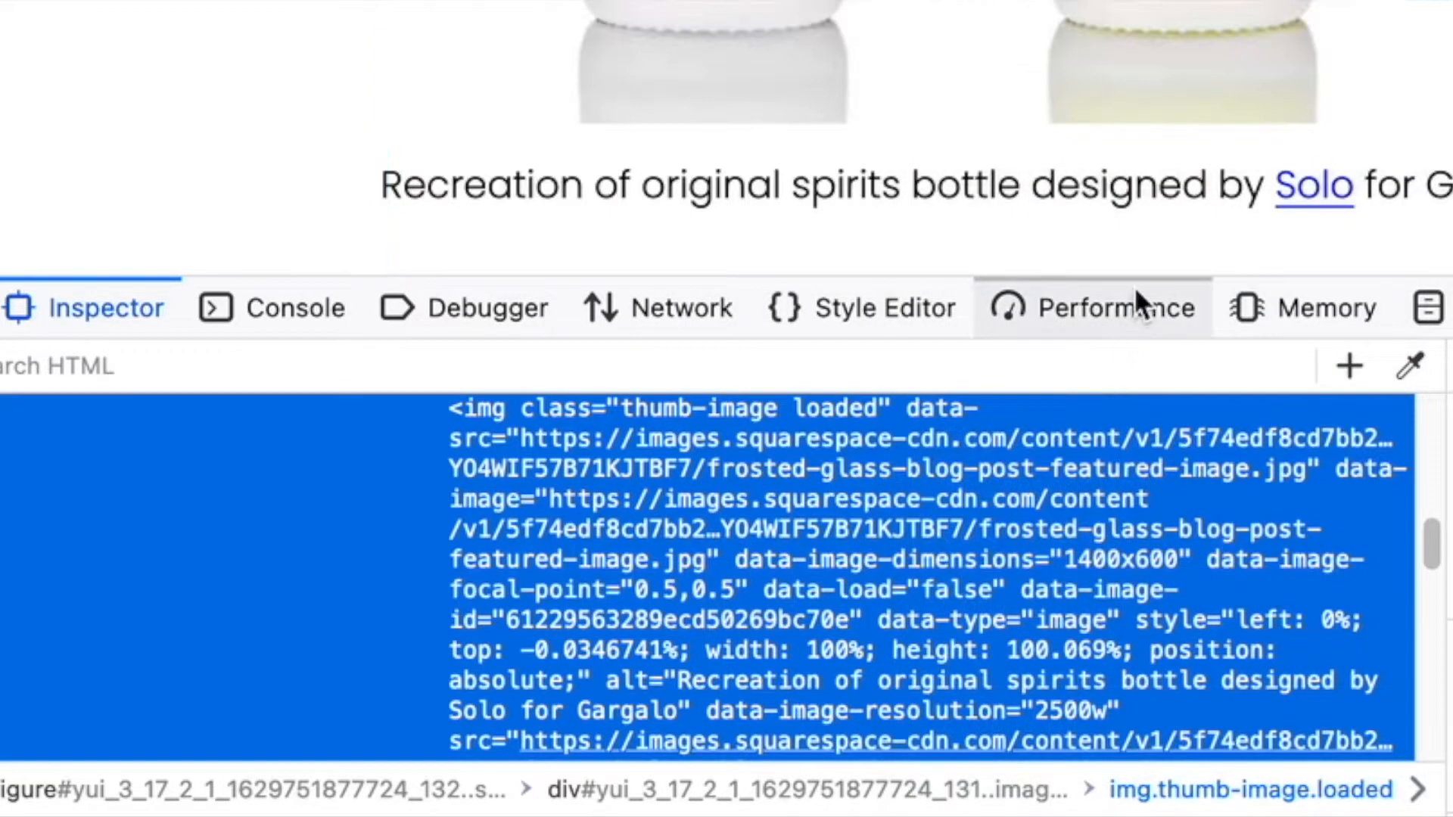
{"action": "left_click_drag", "start_coordinate": [1137, 280], "coordinate": [1128, 3]}
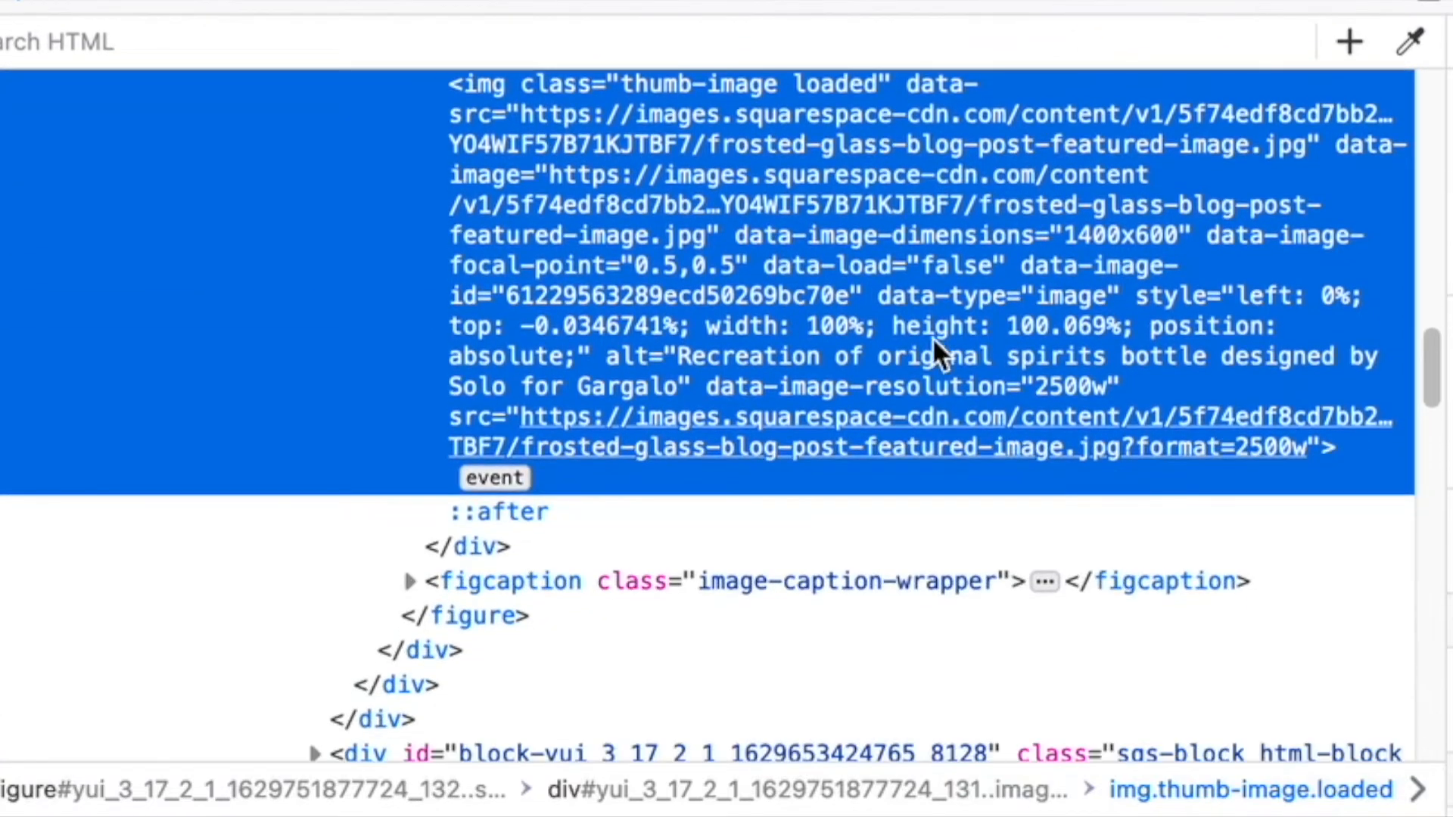
{"action": "mouse_move", "coordinate": [831, 517]}
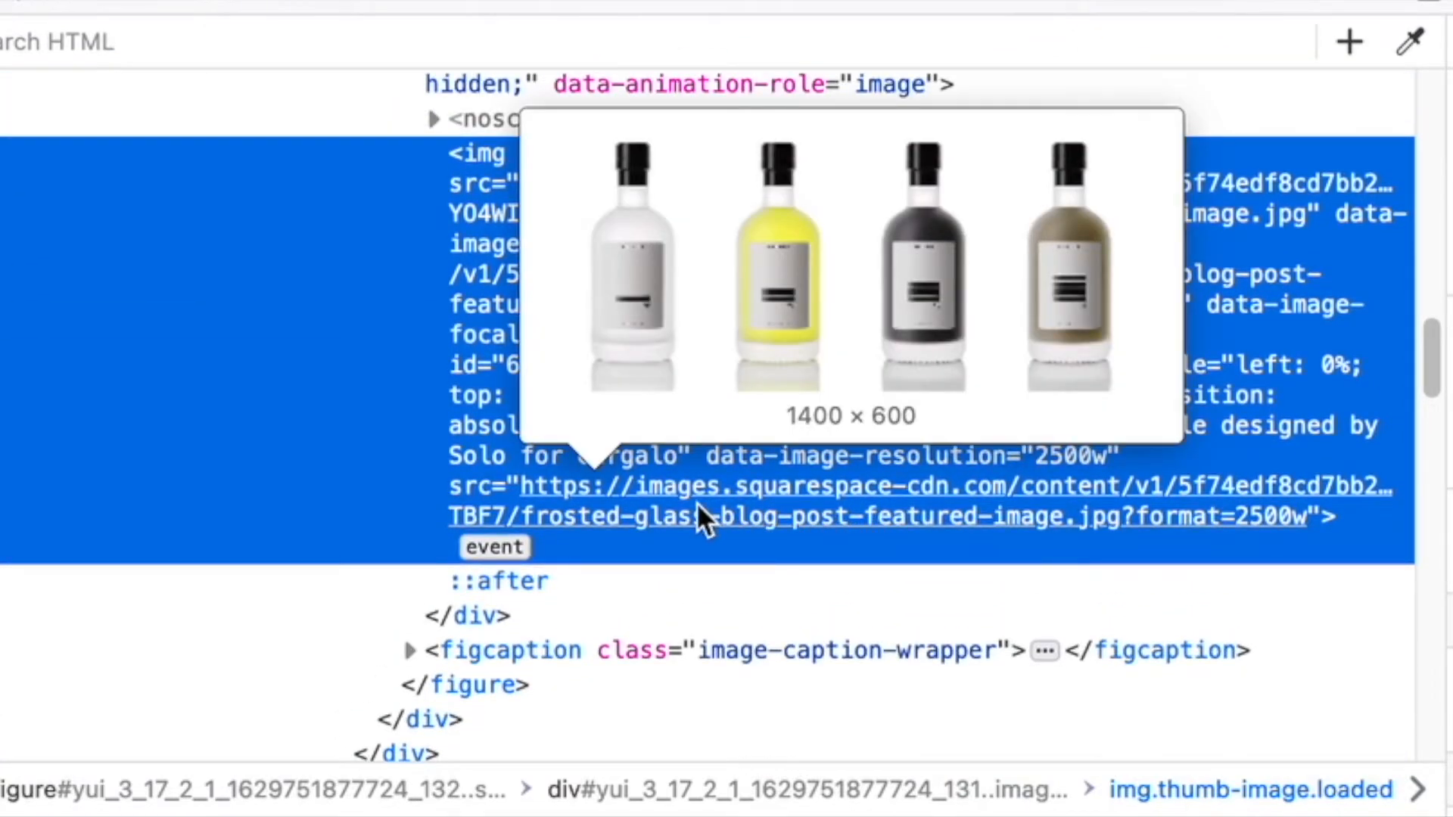
{"action": "right_click", "coordinate": [760, 502]}
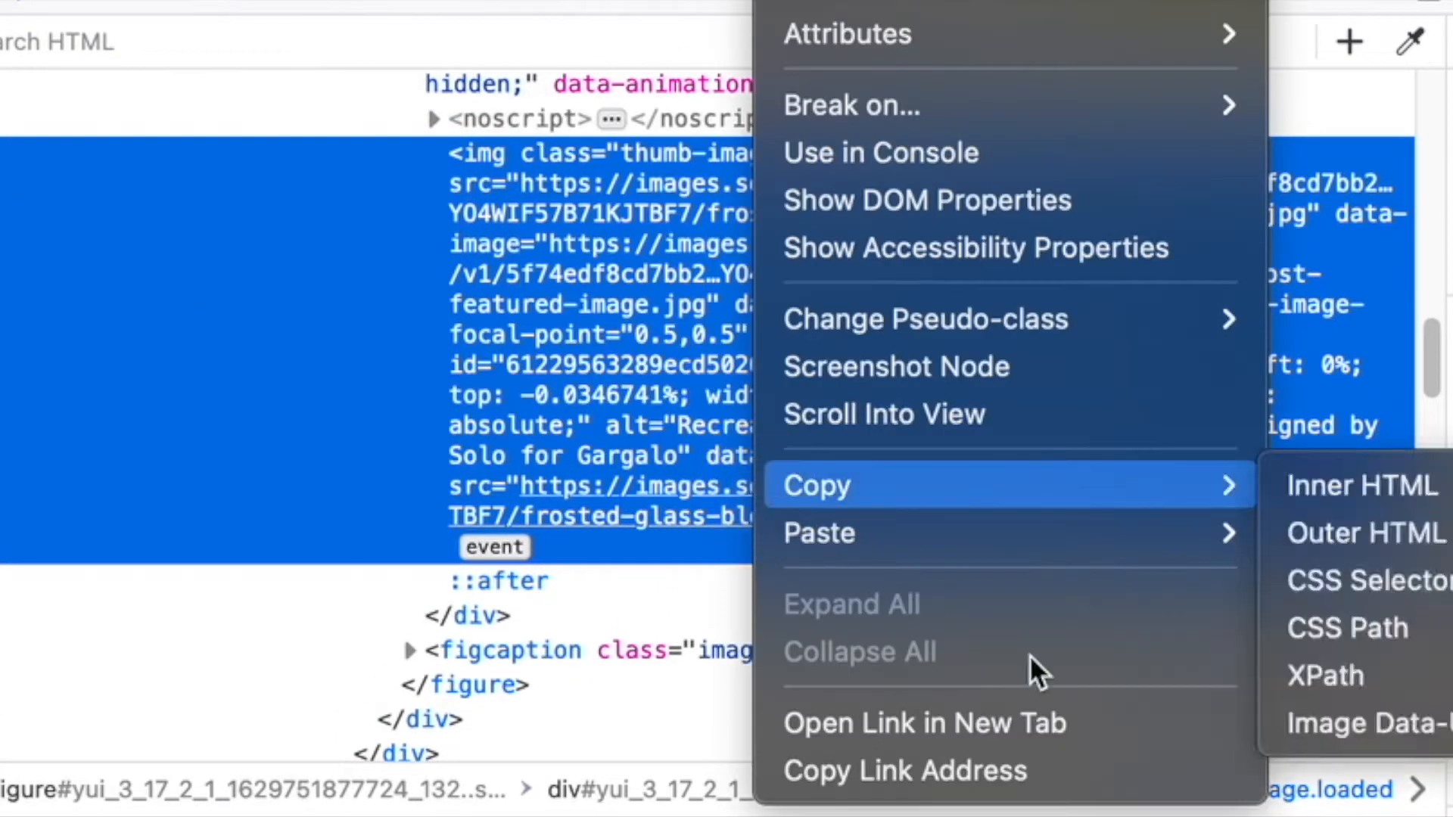
{"action": "left_click", "coordinate": [1024, 727]}
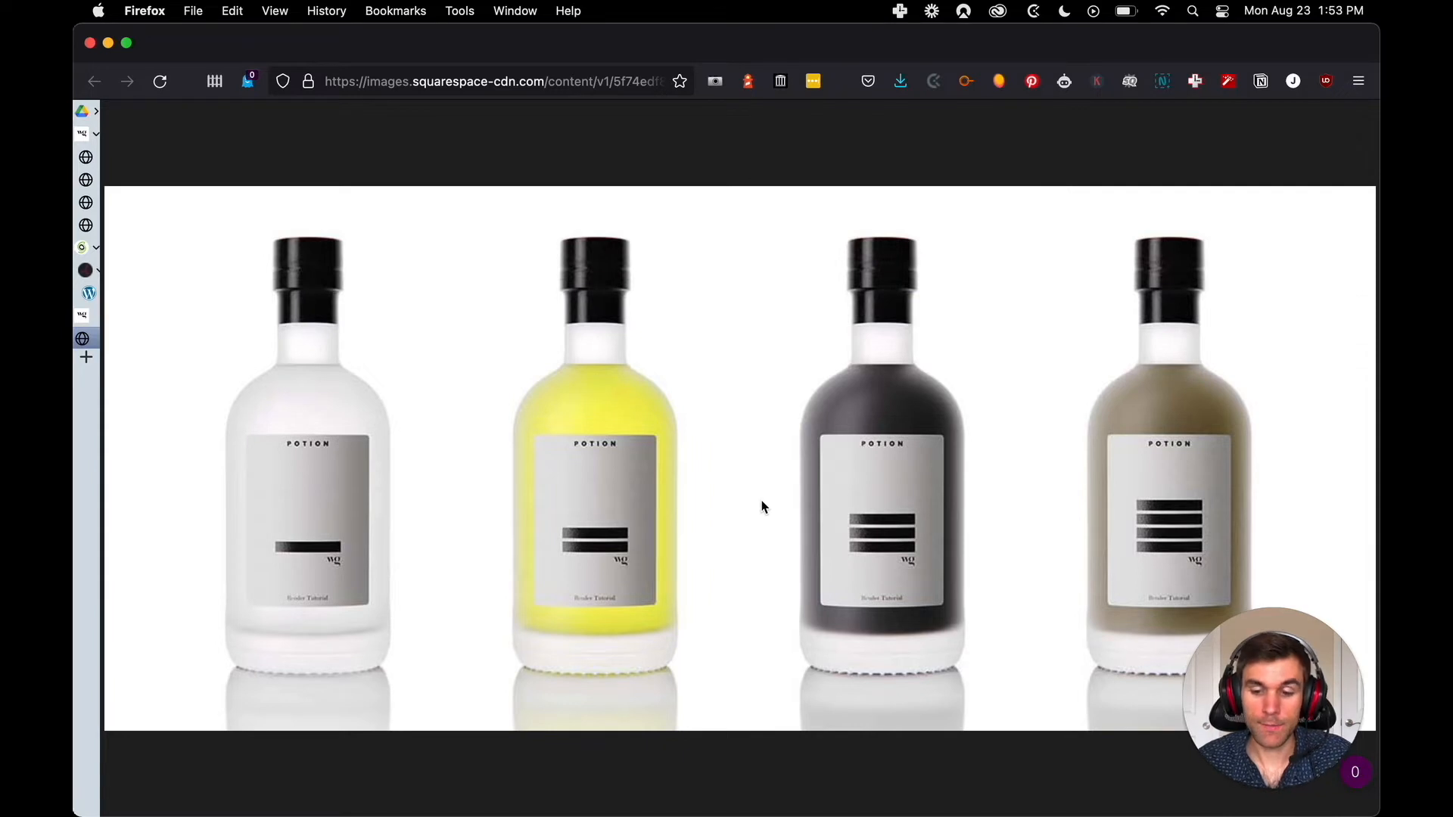
Review the glass images already opened in separate tabs, then return to the original frosted glass blog post
{"action": "mouse_move", "coordinate": [89, 366]}
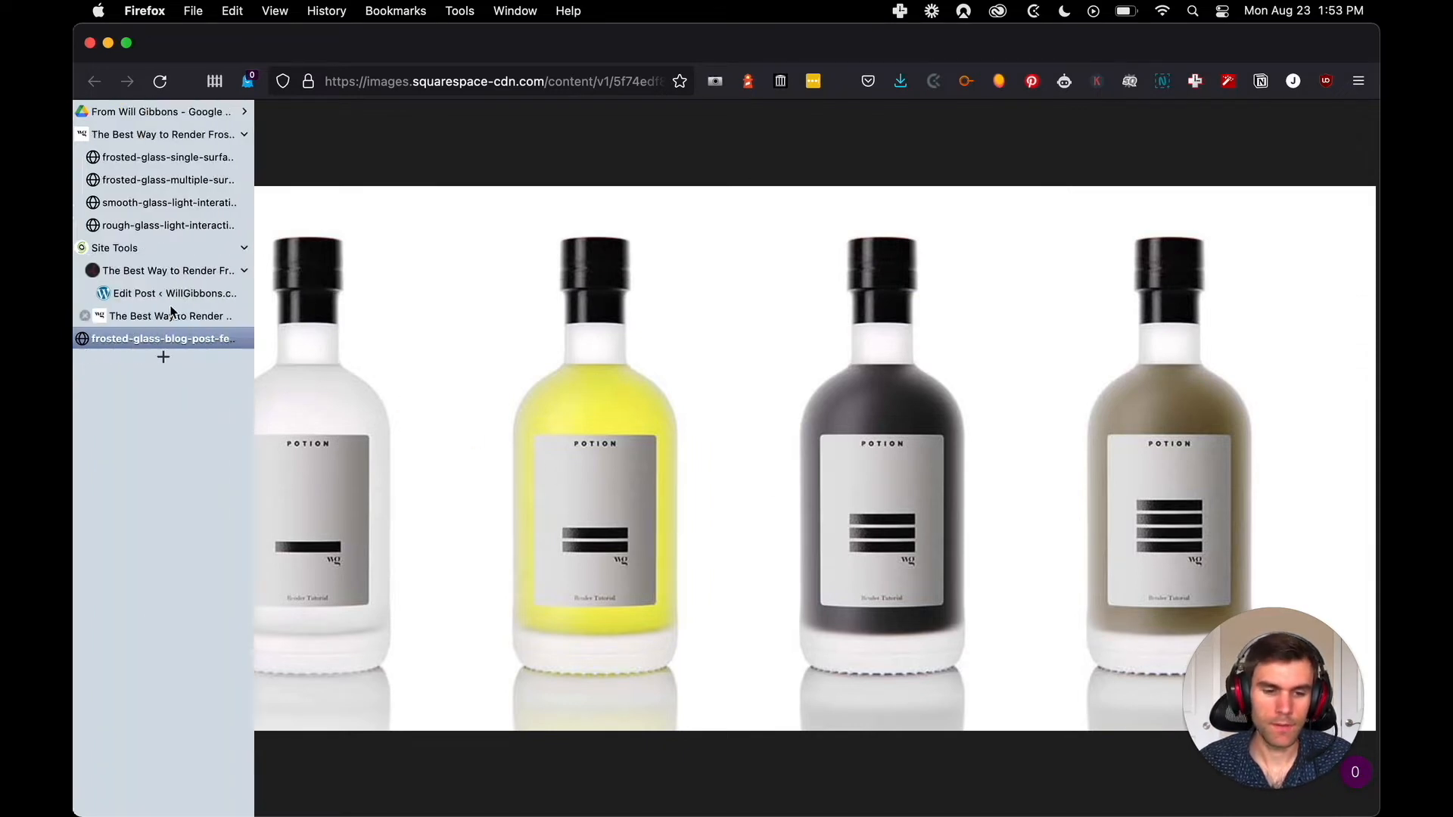
{"action": "left_click", "coordinate": [197, 236]}
{"action": "left_click", "coordinate": [202, 225]}
{"action": "left_click", "coordinate": [203, 200]}
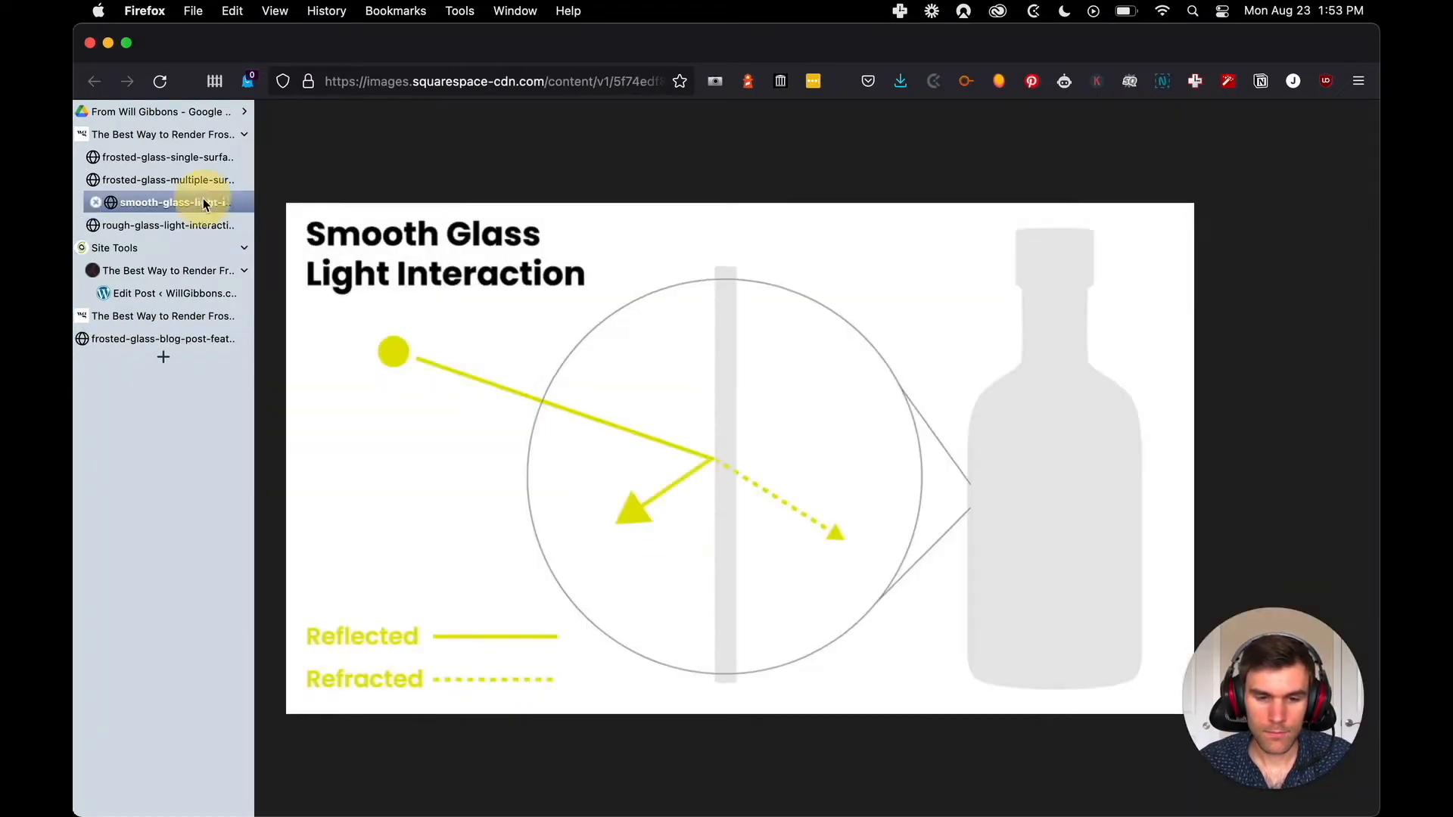
{"action": "left_click", "coordinate": [206, 180]}
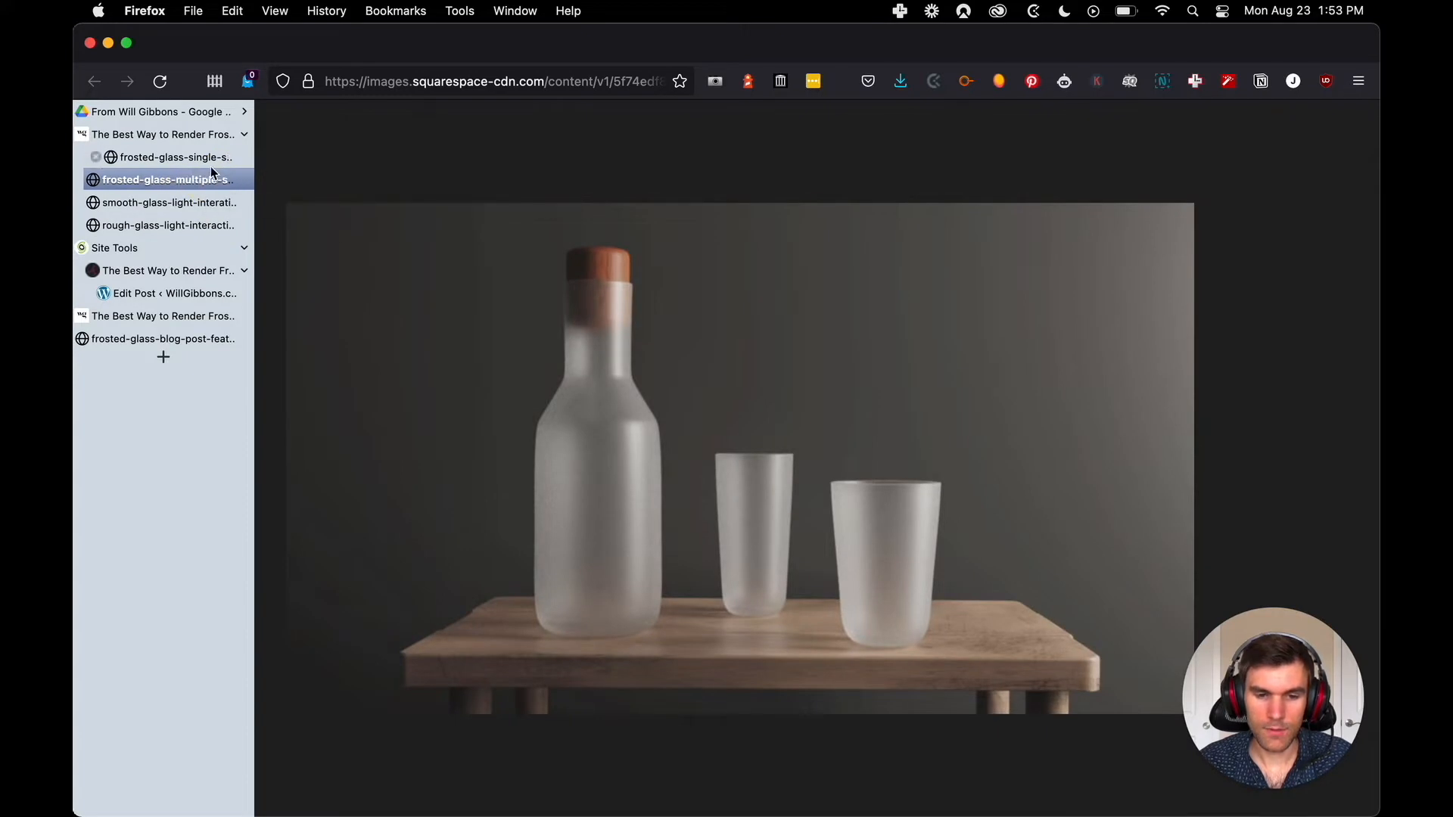
{"action": "left_click", "coordinate": [211, 160]}
{"action": "left_click", "coordinate": [173, 134]}
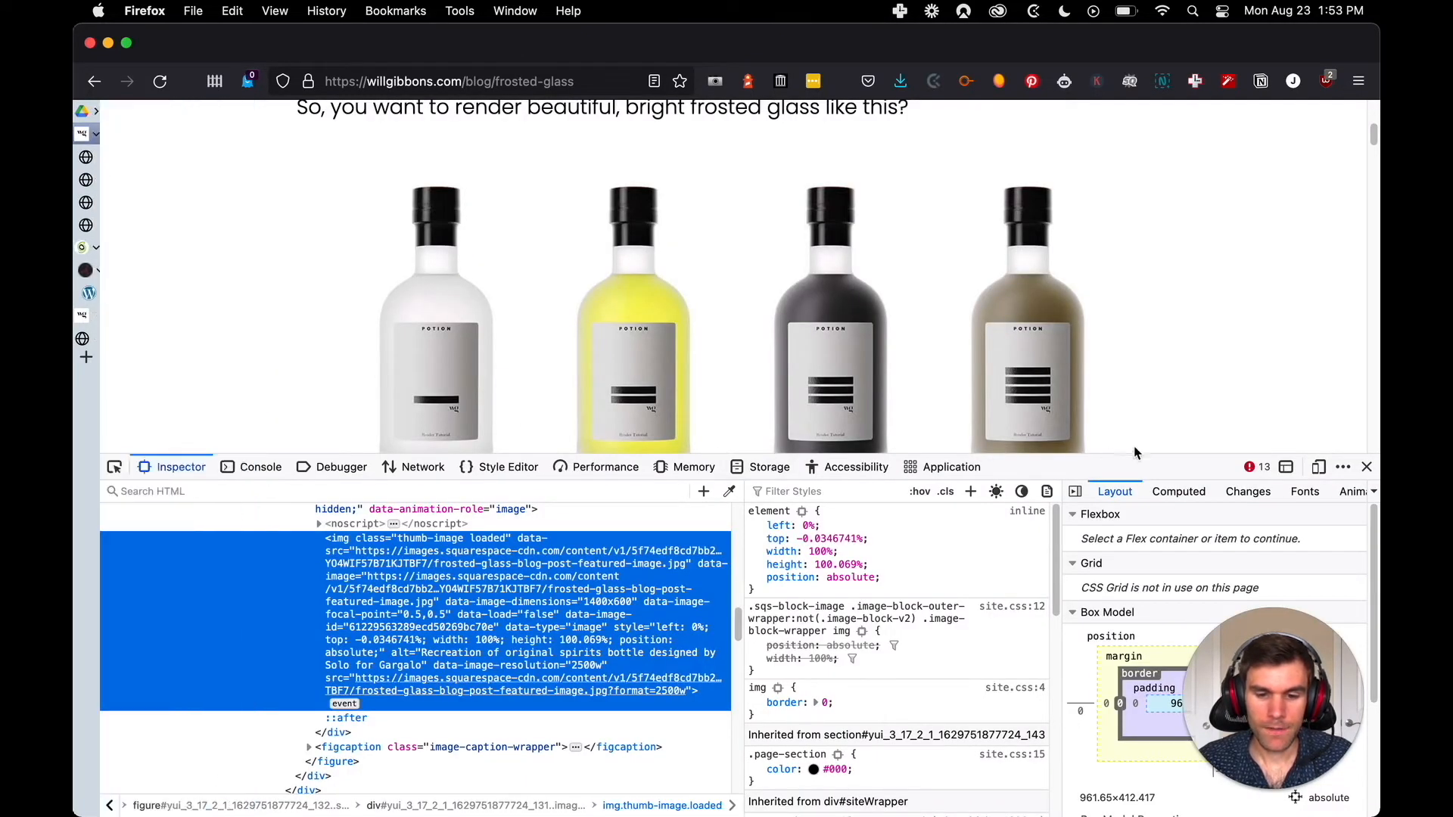
Pick the Single Surface Scattering roughness chart on the page to locate its image-block-wrapper div in the HTML
{"action": "scroll", "coordinate": [733, 285], "scroll_direction": "down", "scroll_amount": 5}
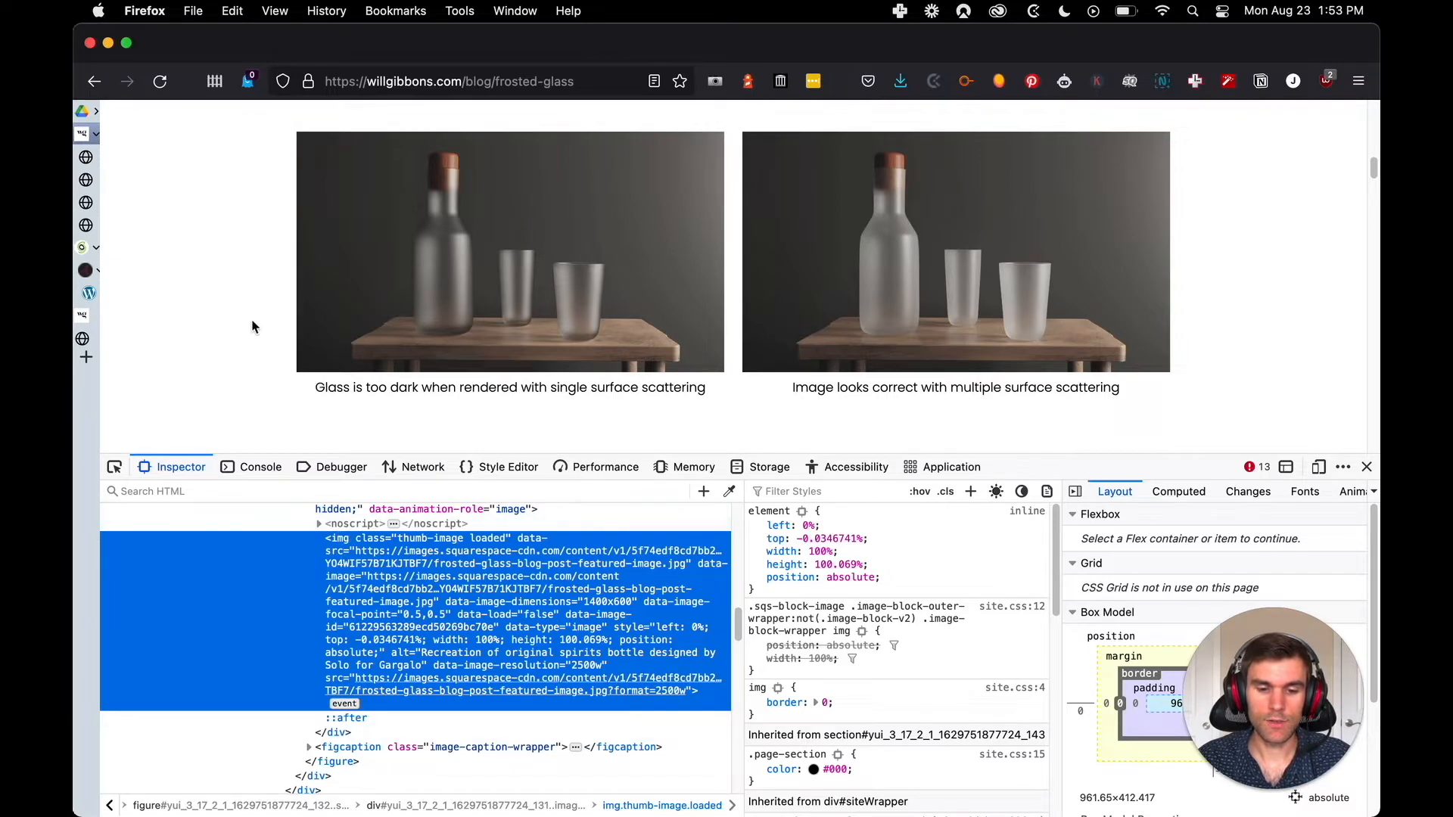
{"action": "scroll", "coordinate": [257, 321], "scroll_direction": "down", "scroll_amount": 5}
{"action": "scroll", "coordinate": [284, 340], "scroll_direction": "down", "scroll_amount": 2}
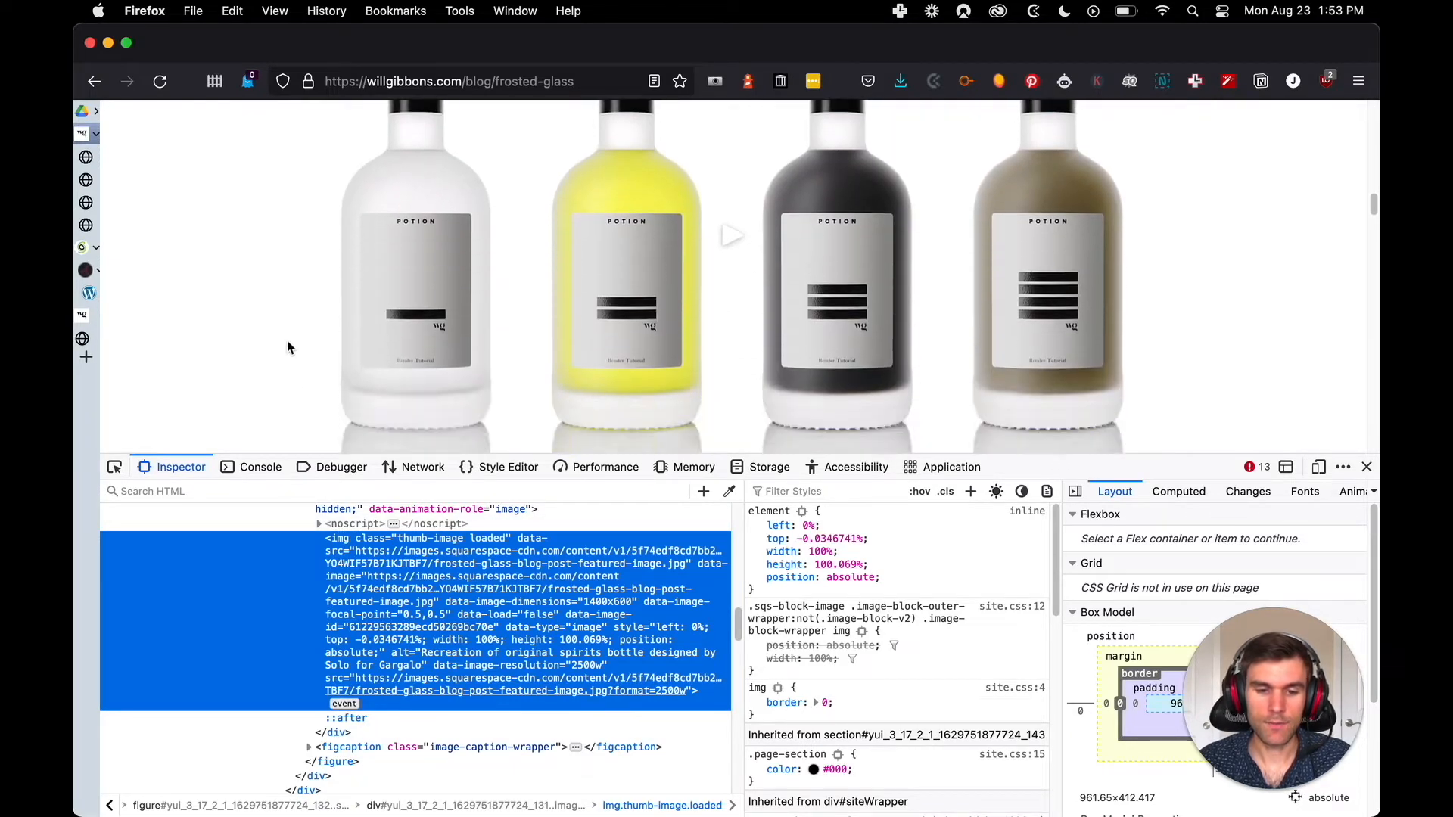
{"action": "left_click", "coordinate": [113, 470]}
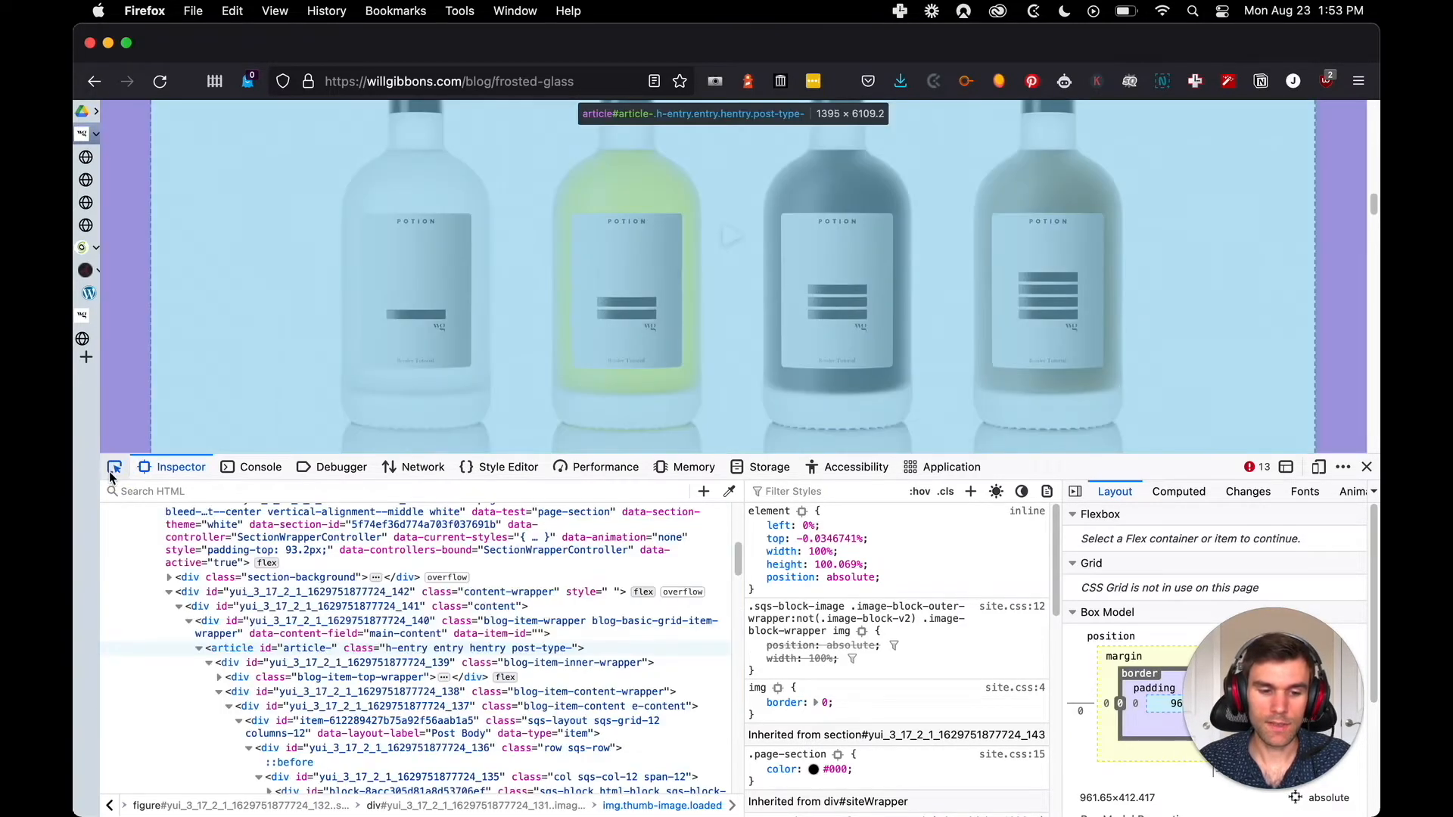
{"action": "scroll", "coordinate": [305, 398], "scroll_direction": "down", "scroll_amount": 5}
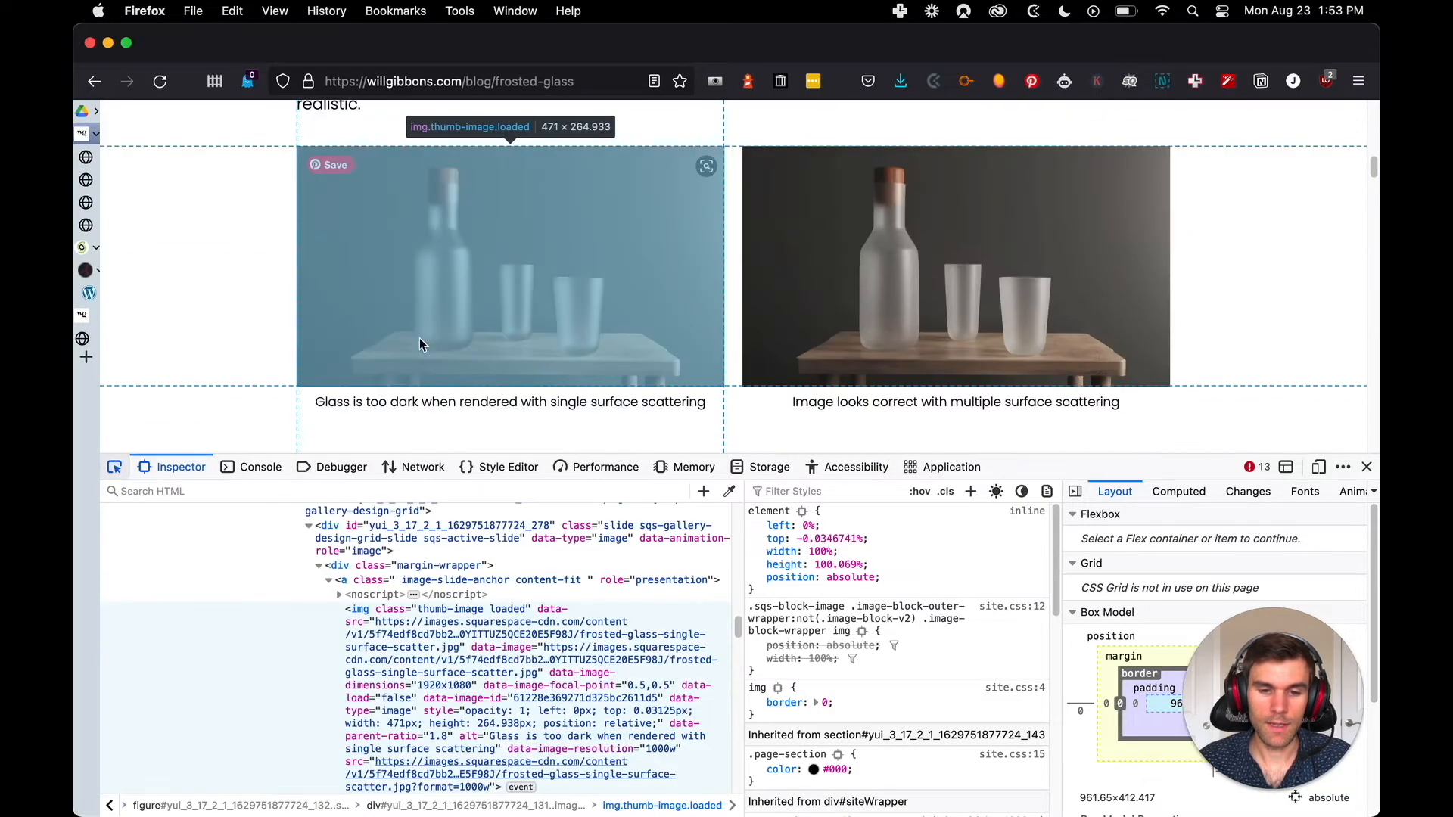
{"action": "scroll", "coordinate": [420, 338], "scroll_direction": "down", "scroll_amount": 15}
{"action": "scroll", "coordinate": [607, 332], "scroll_direction": "down", "scroll_amount": 15}
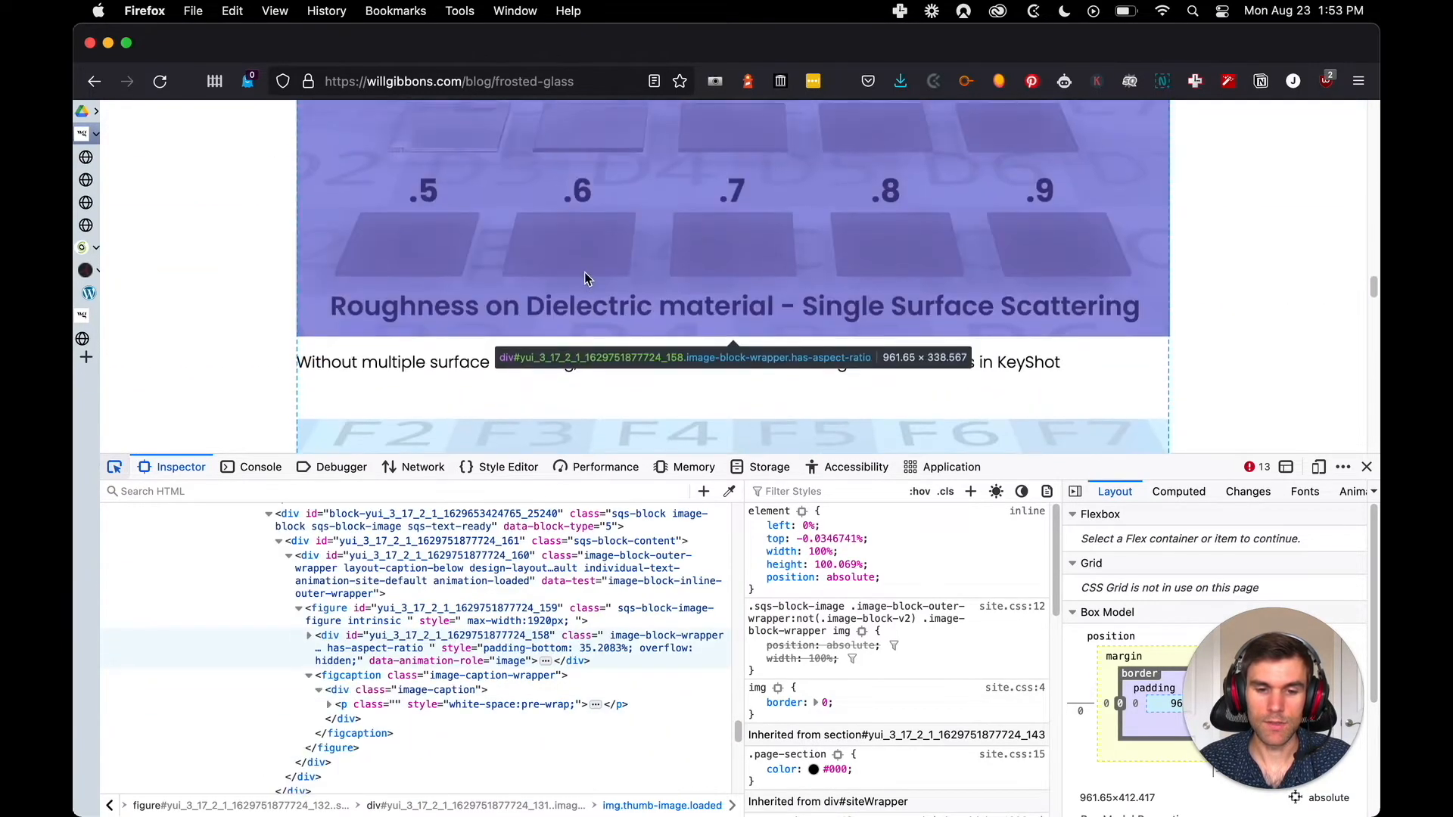
{"action": "scroll", "coordinate": [587, 288], "scroll_direction": "up", "scroll_amount": 5}
{"action": "scroll", "coordinate": [598, 280], "scroll_direction": "down", "scroll_amount": 2}
{"action": "left_click", "coordinate": [604, 271]}
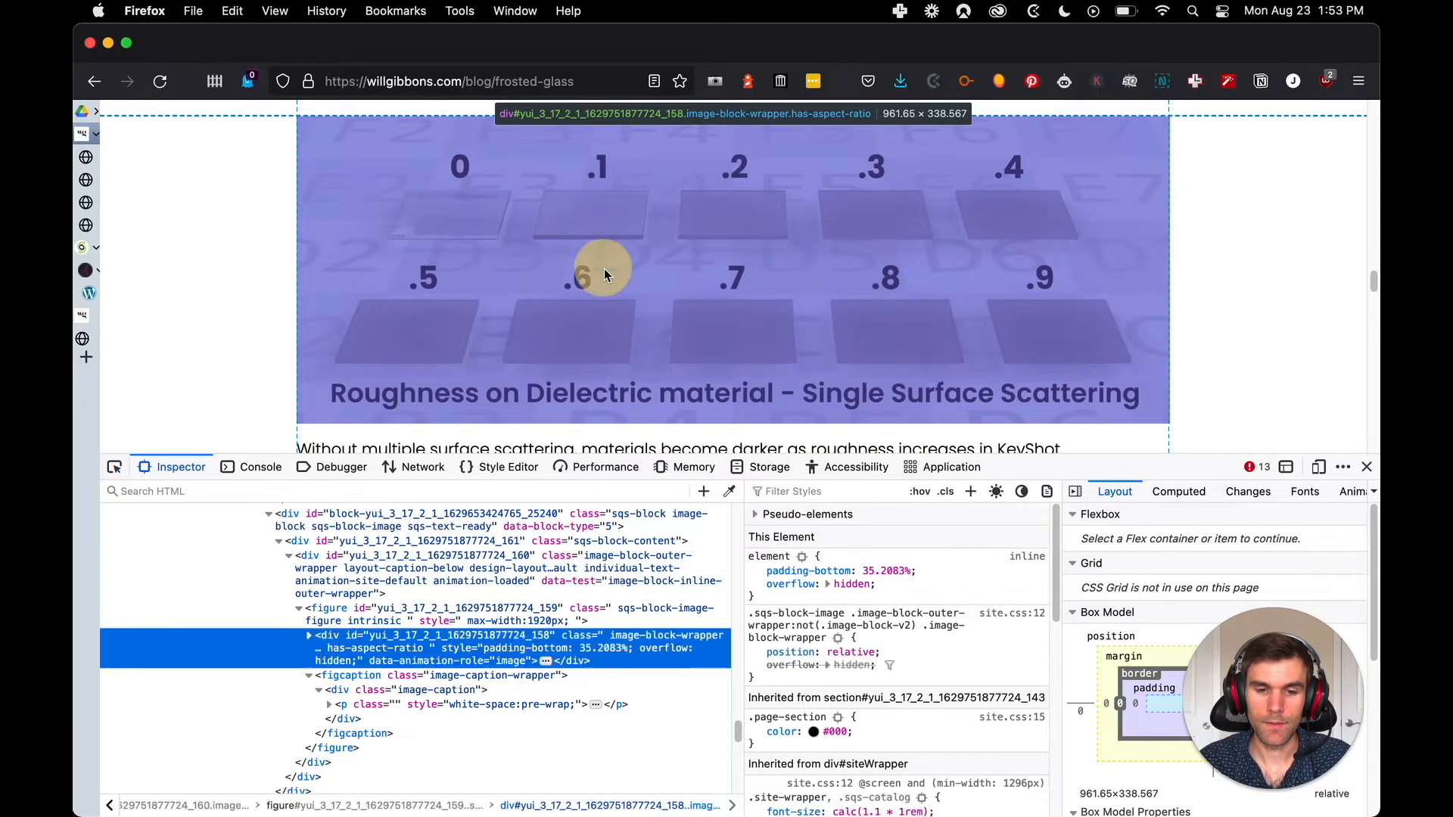
Expand the single surface scattering chart's wrapper div and open its img src link in a new tab
{"action": "left_click", "coordinate": [311, 642]}
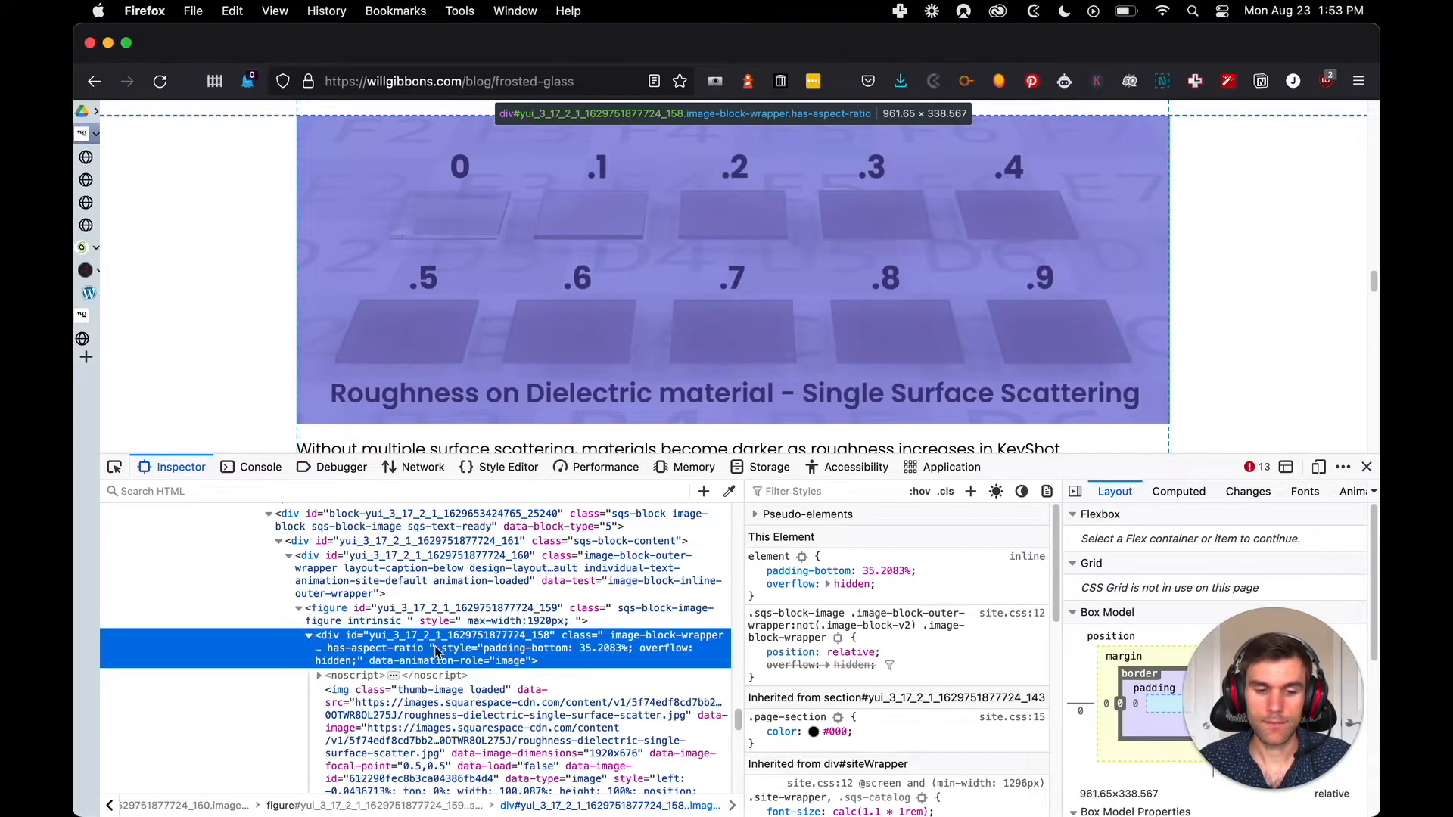
{"action": "scroll", "coordinate": [442, 655], "scroll_direction": "down", "scroll_amount": 3}
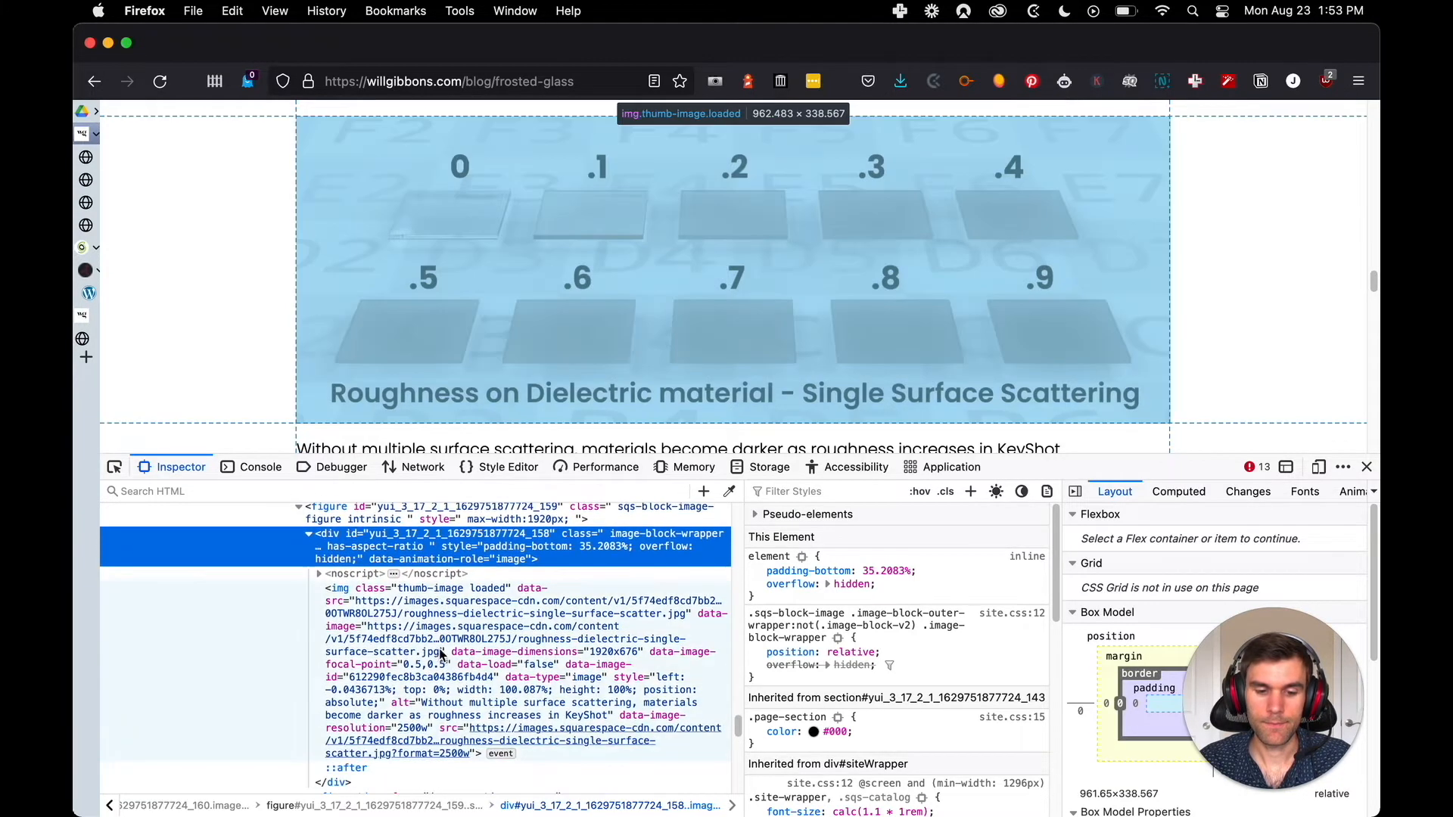
{"action": "right_click", "coordinate": [452, 753]}
{"action": "left_click", "coordinate": [492, 778]}
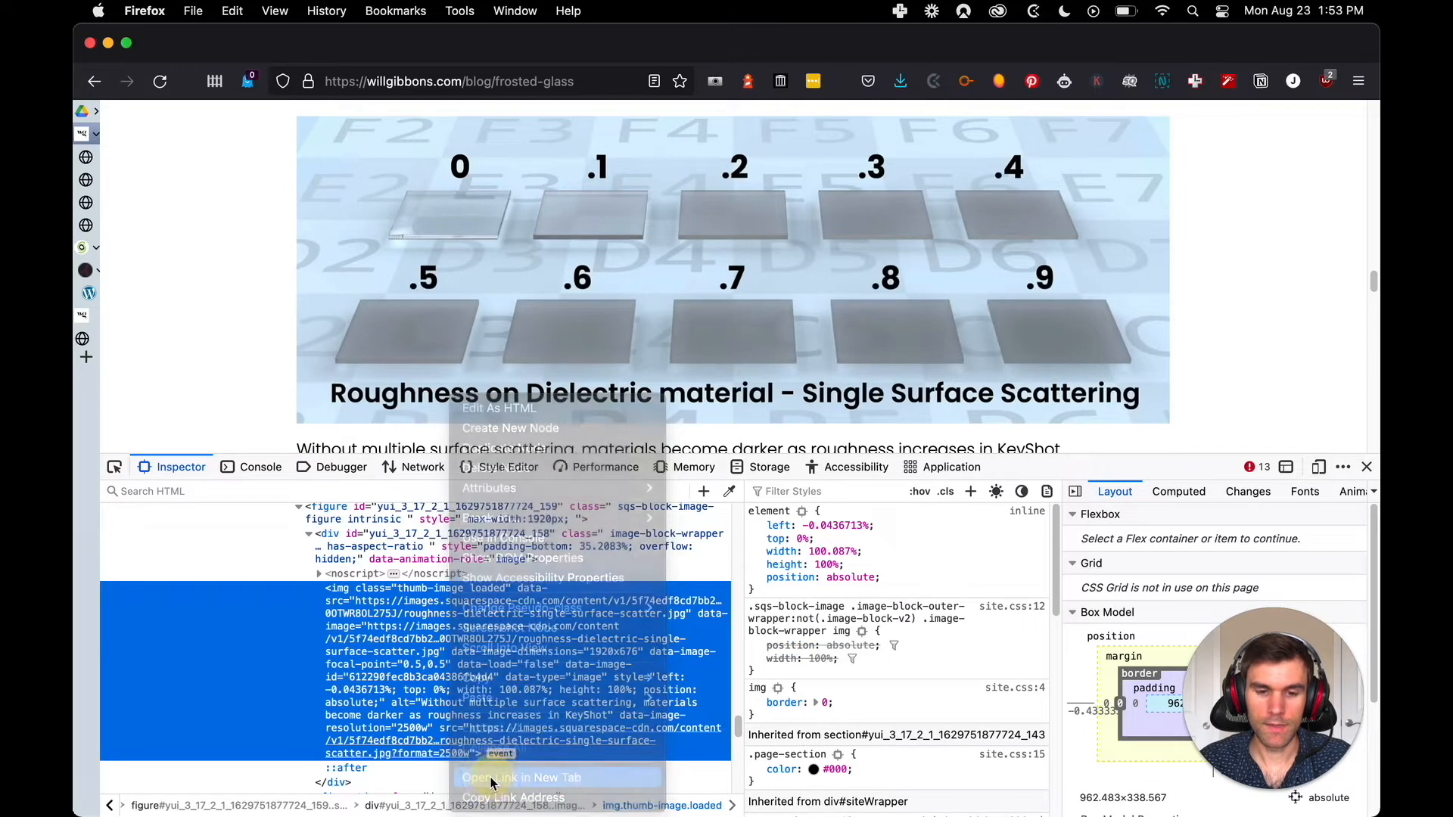
{"action": "key", "text": "super+w"}
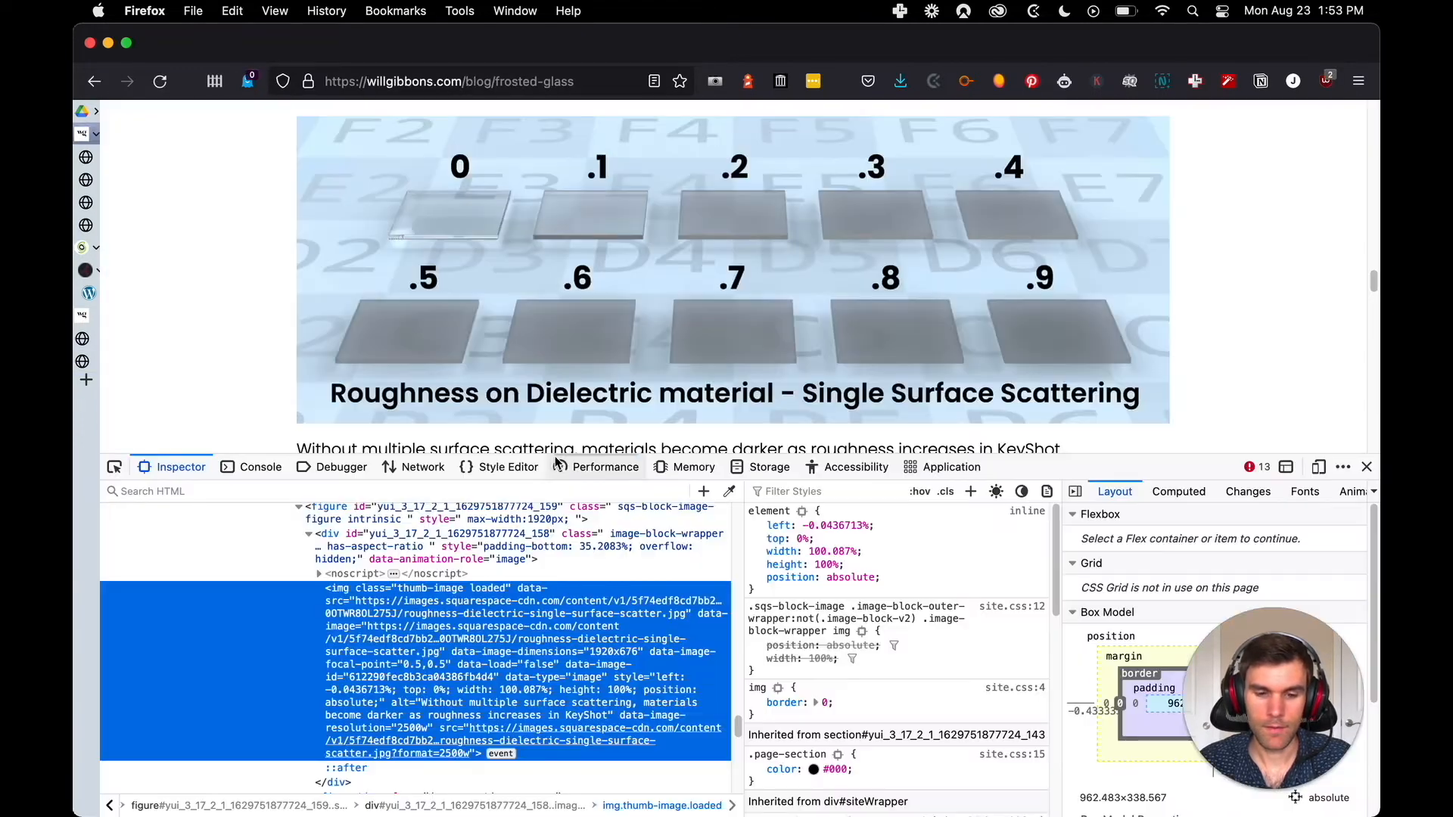
Inspect the Multiple Surface Scattering roughness chart, expand its wrapper div and open its img src link in a new tab
{"action": "scroll", "coordinate": [536, 257], "scroll_direction": "down", "scroll_amount": 2}
{"action": "scroll", "coordinate": [530, 261], "scroll_direction": "down", "scroll_amount": 3}
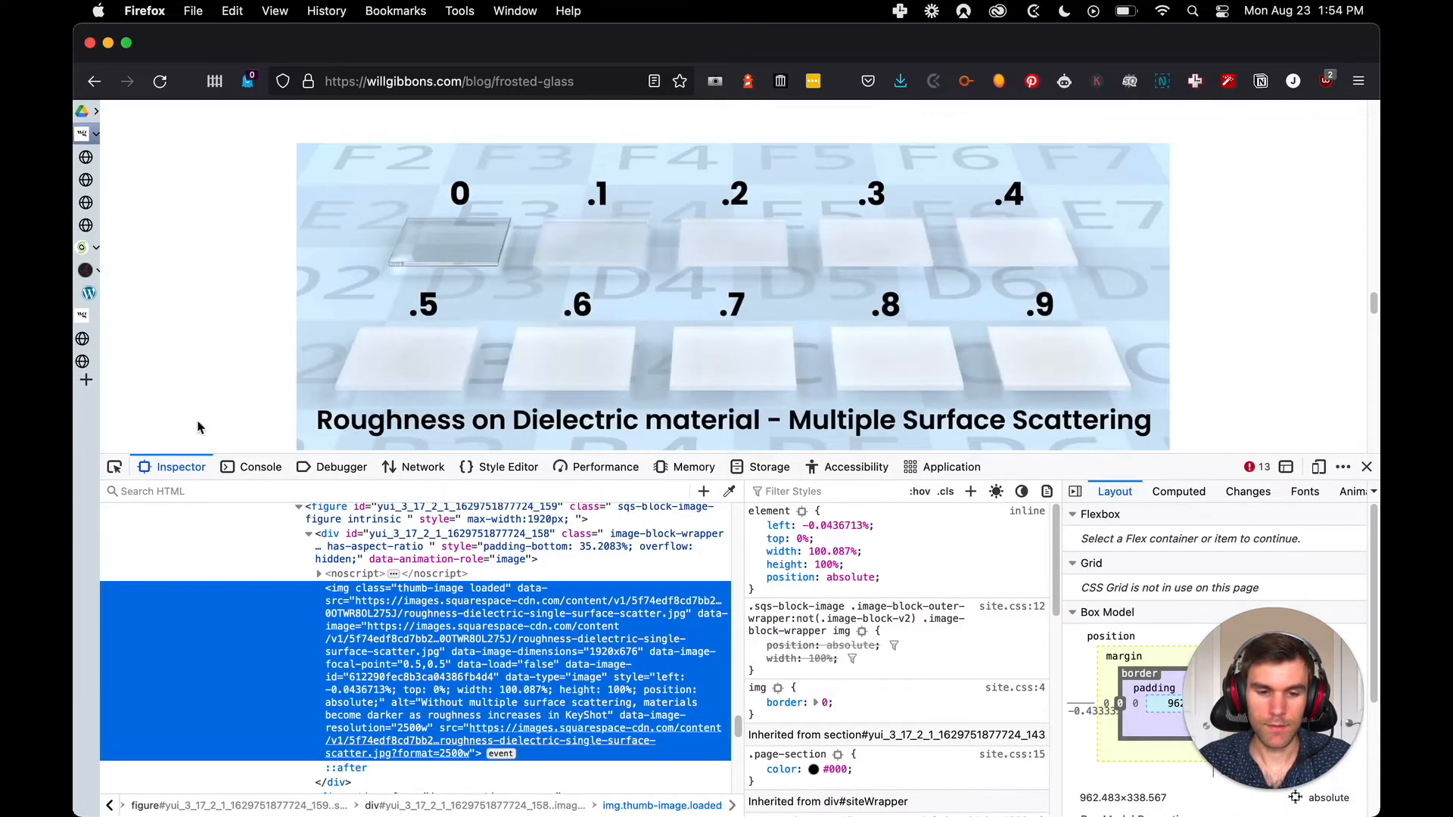
{"action": "left_click", "coordinate": [114, 467]}
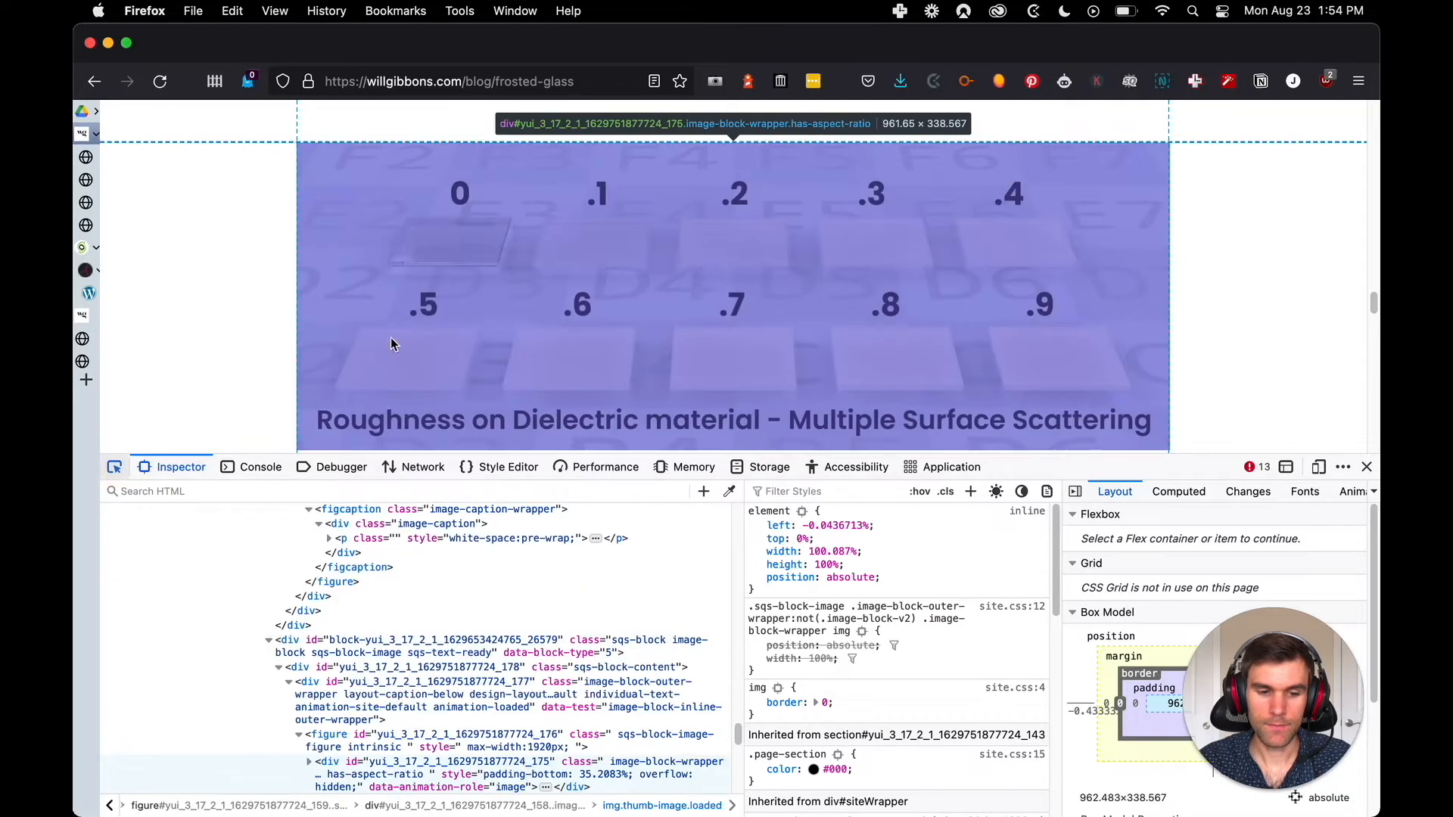
{"action": "left_click", "coordinate": [479, 304]}
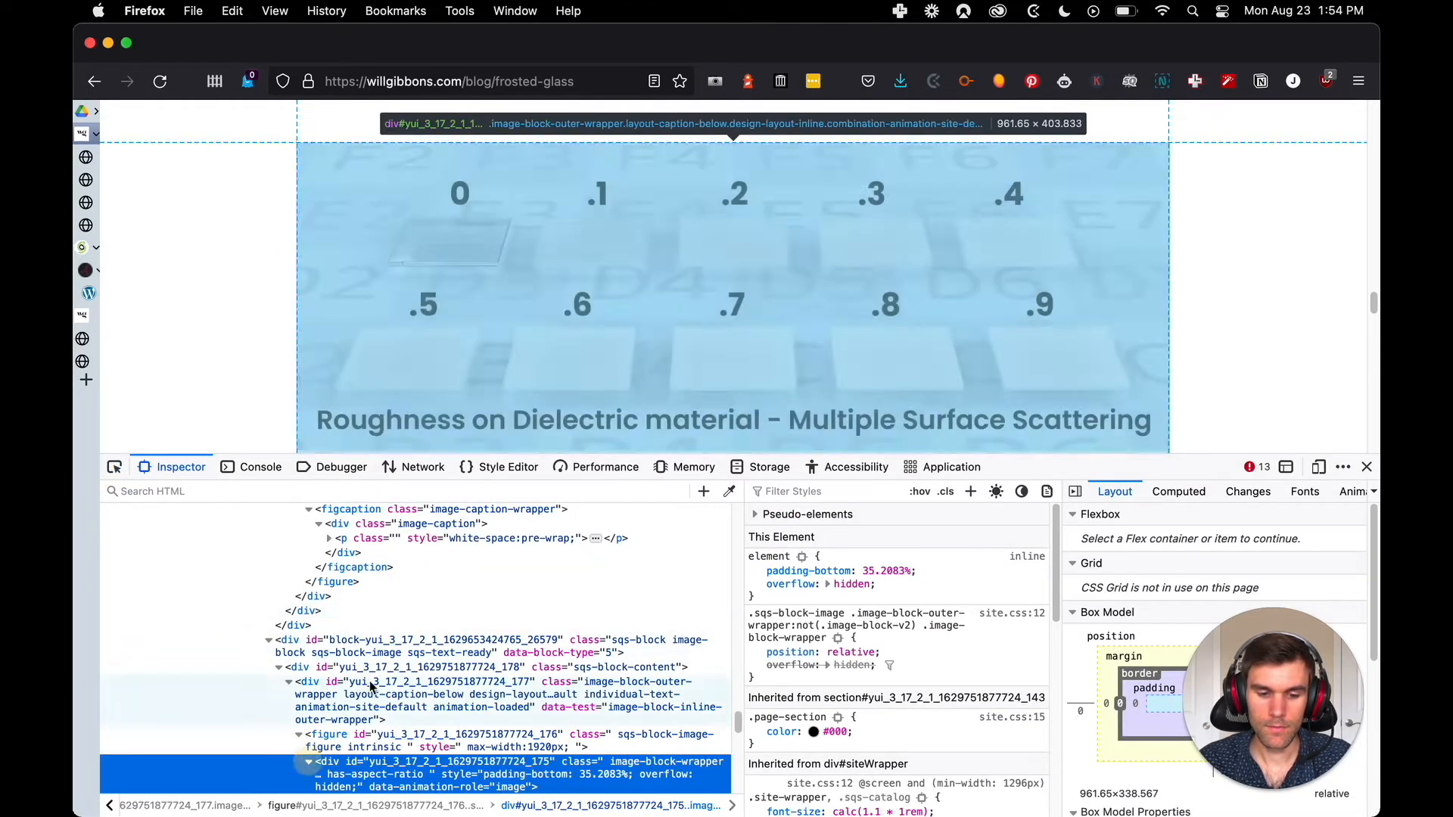
{"action": "scroll", "coordinate": [356, 666], "scroll_direction": "down", "scroll_amount": 2}
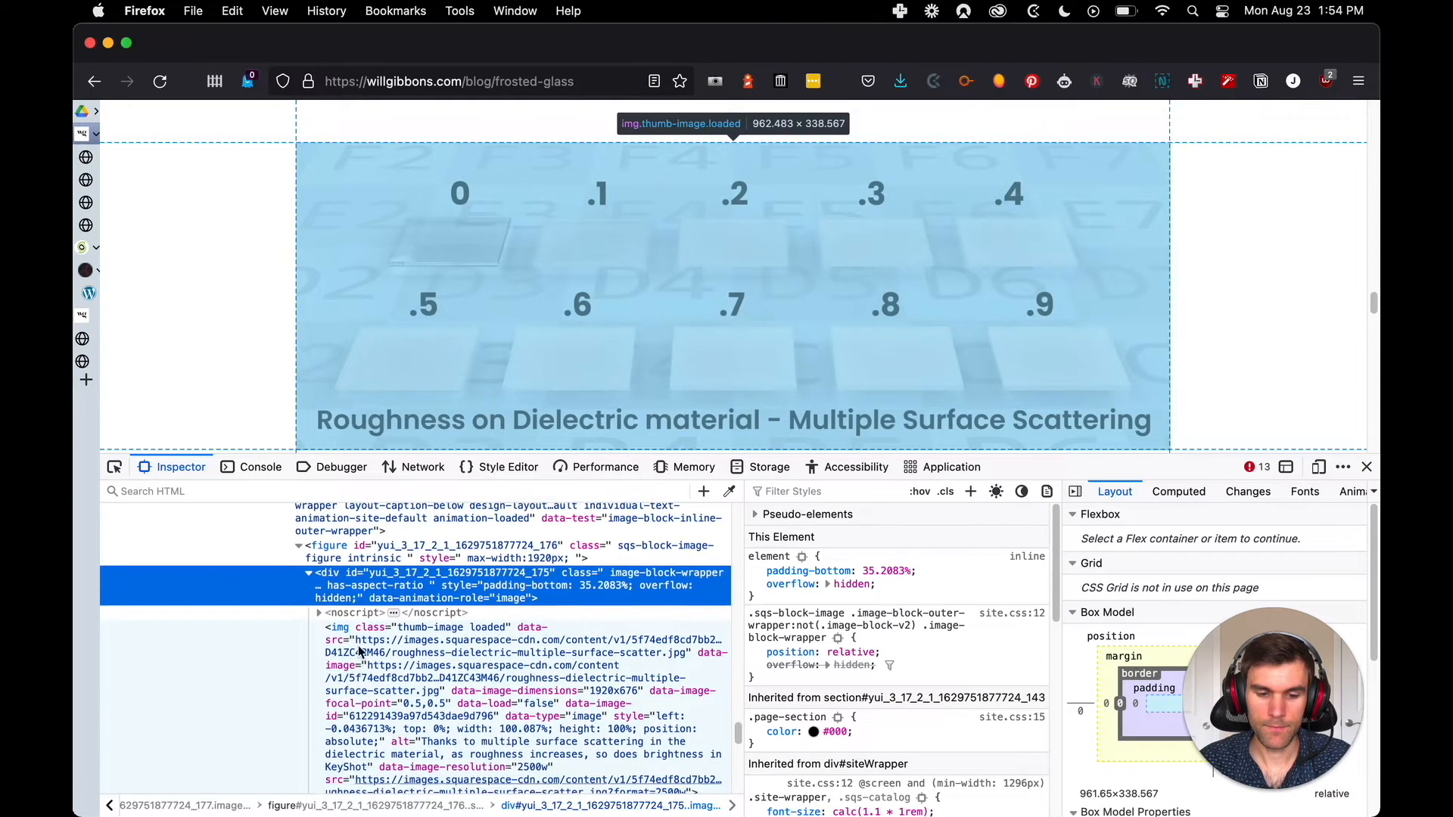
{"action": "left_click", "coordinate": [412, 757]}
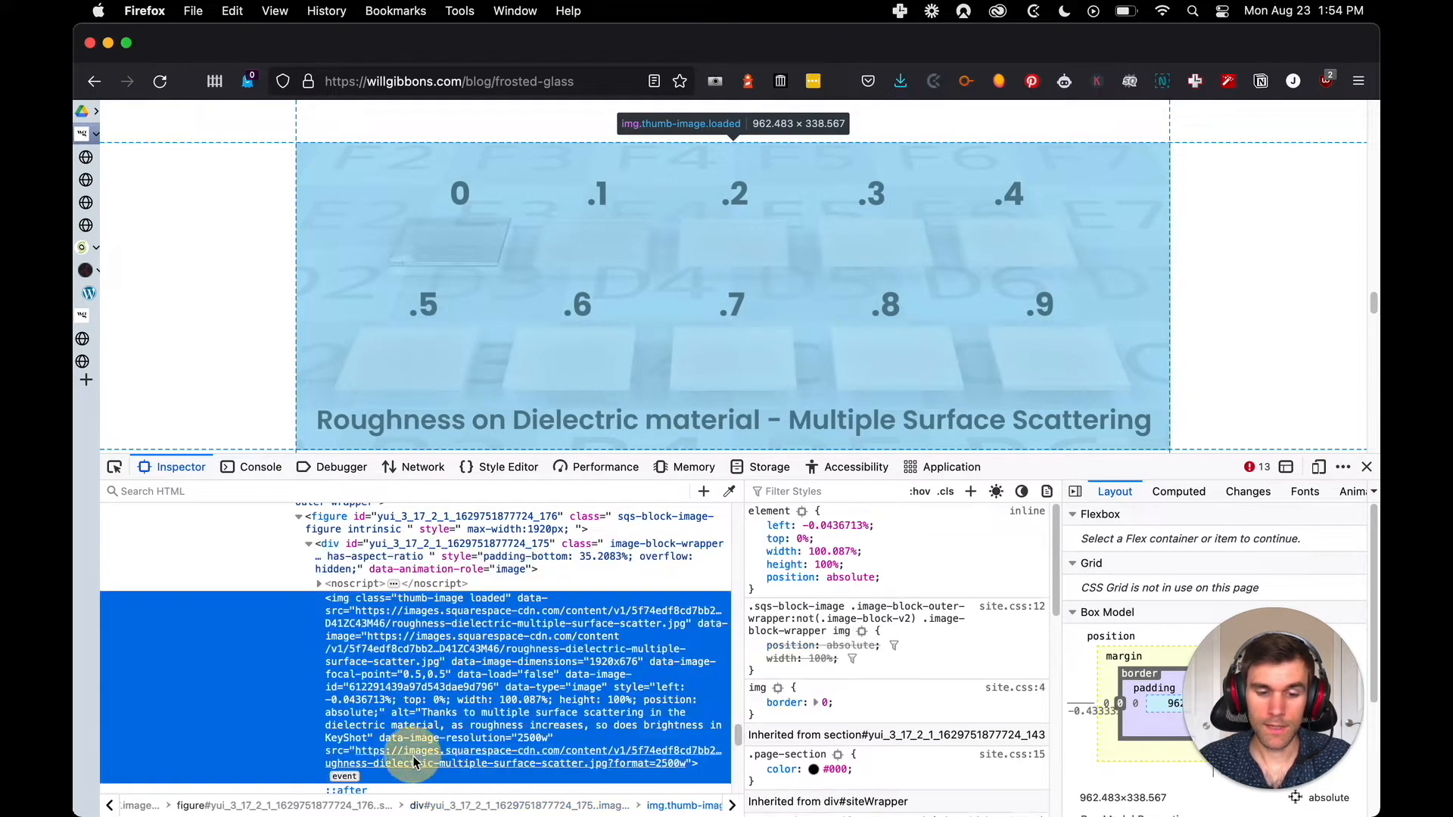
{"action": "right_click", "coordinate": [415, 761]}
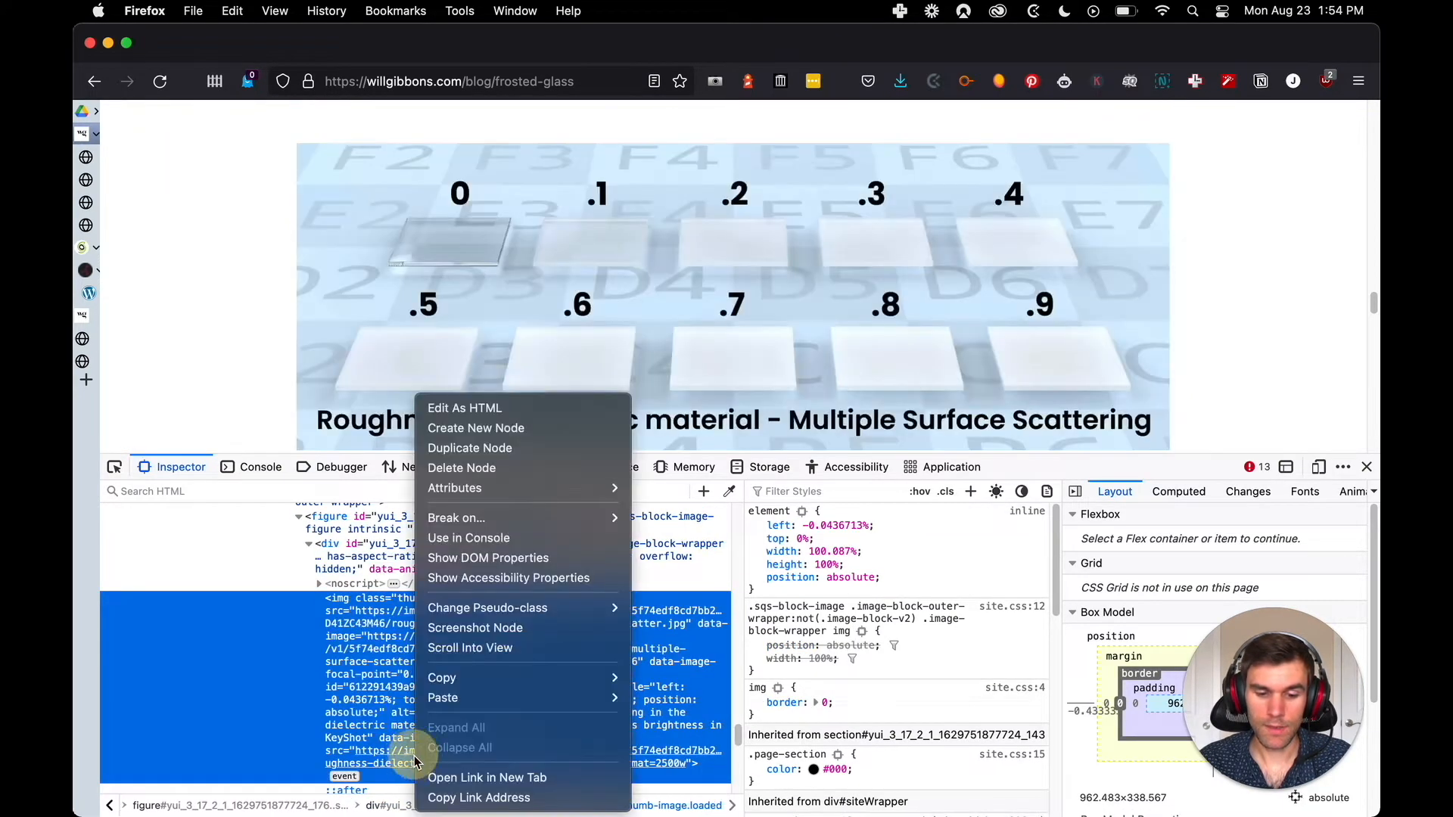
{"action": "left_click", "coordinate": [489, 780]}
{"action": "key", "text": "ctrl+shift+Tab"}
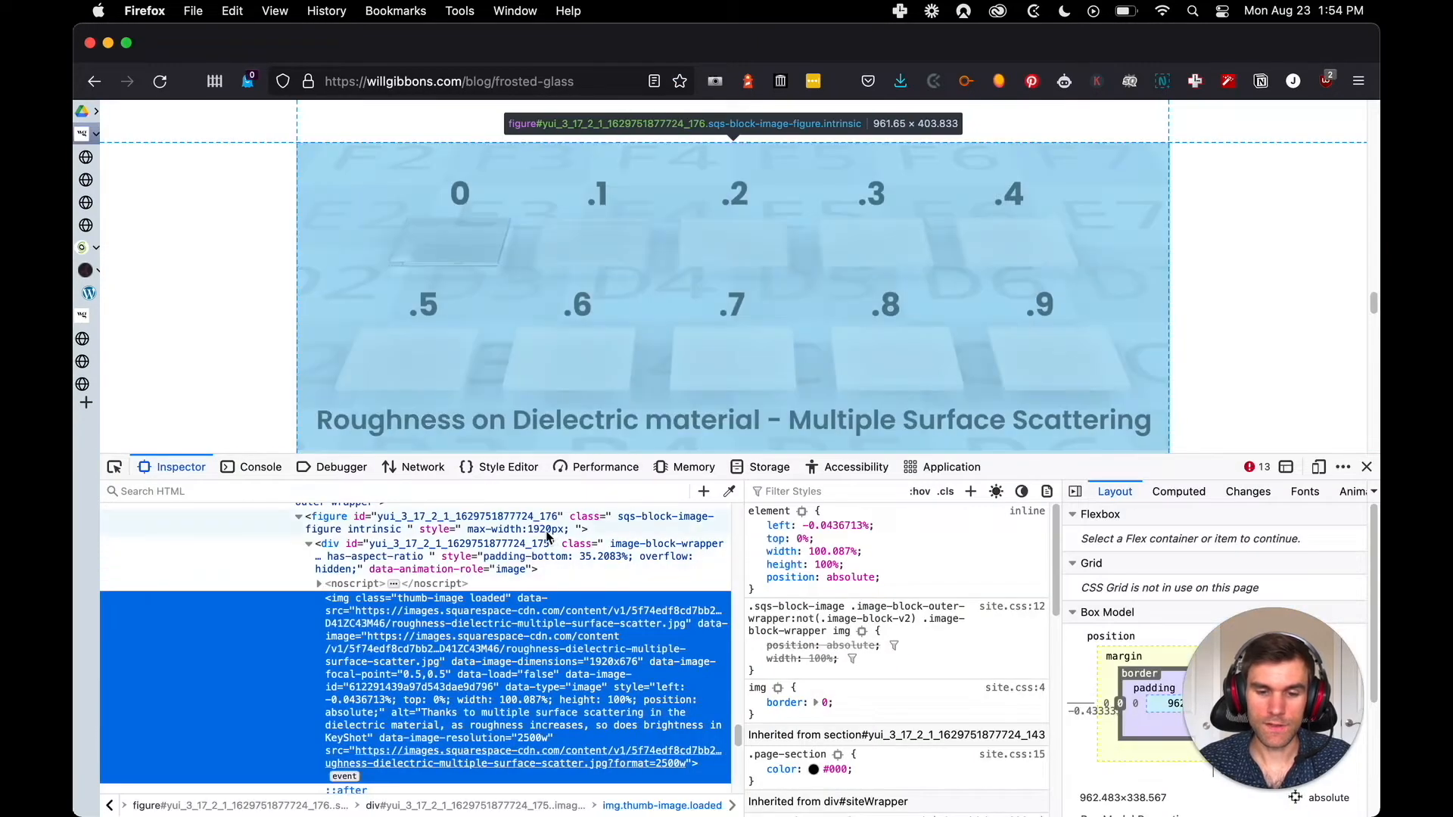
Inspect the "Transparent materials in KeyShot with .15 roughness" image, expand its wrapper div and open its img src link in a new tab
{"action": "scroll", "coordinate": [488, 366], "scroll_direction": "down", "scroll_amount": 5}
{"action": "scroll", "coordinate": [487, 373], "scroll_direction": "down", "scroll_amount": 3}
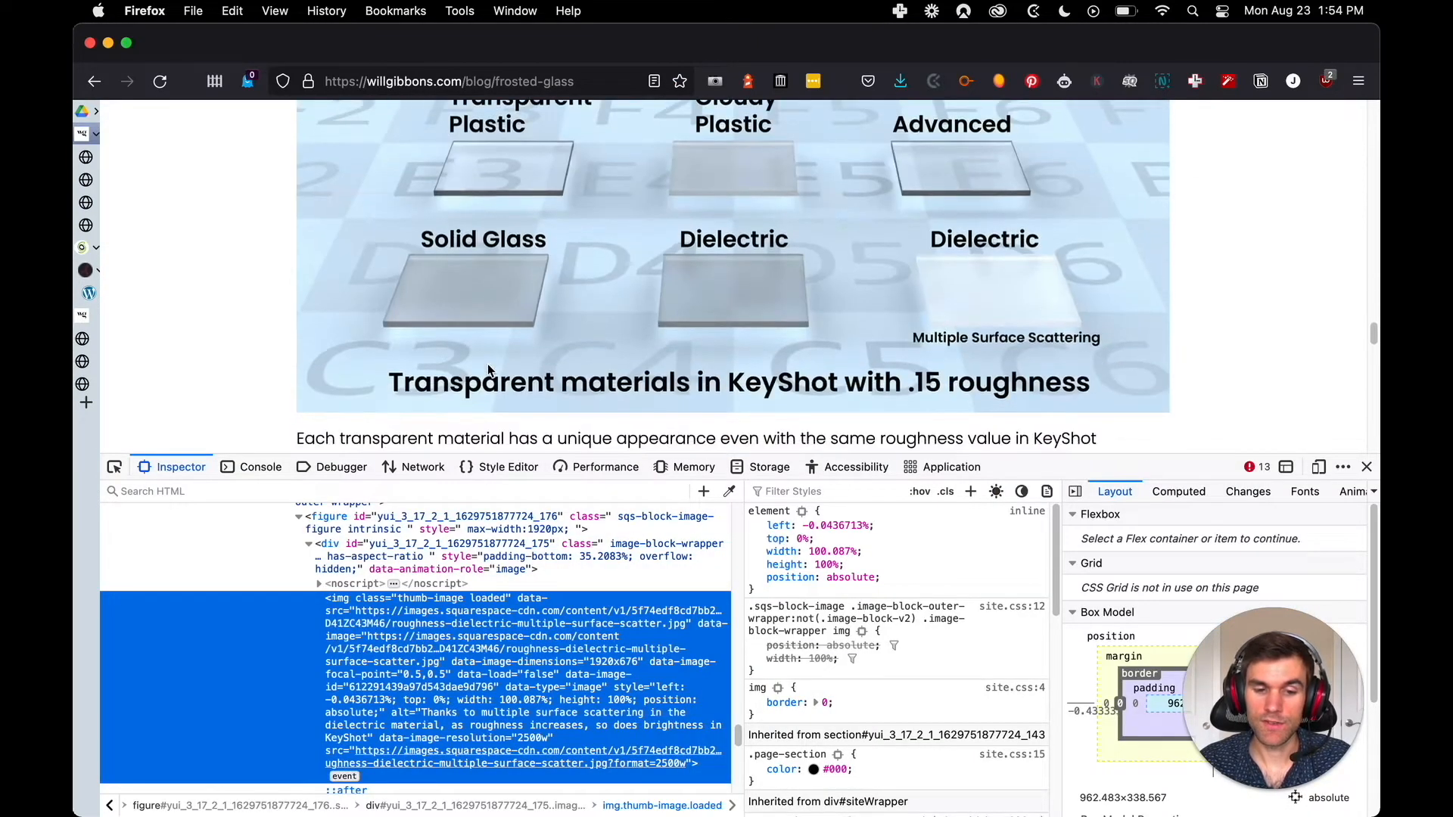
{"action": "scroll", "coordinate": [488, 372], "scroll_direction": "up", "scroll_amount": 2}
{"action": "scroll", "coordinate": [489, 371], "scroll_direction": "down", "scroll_amount": 1}
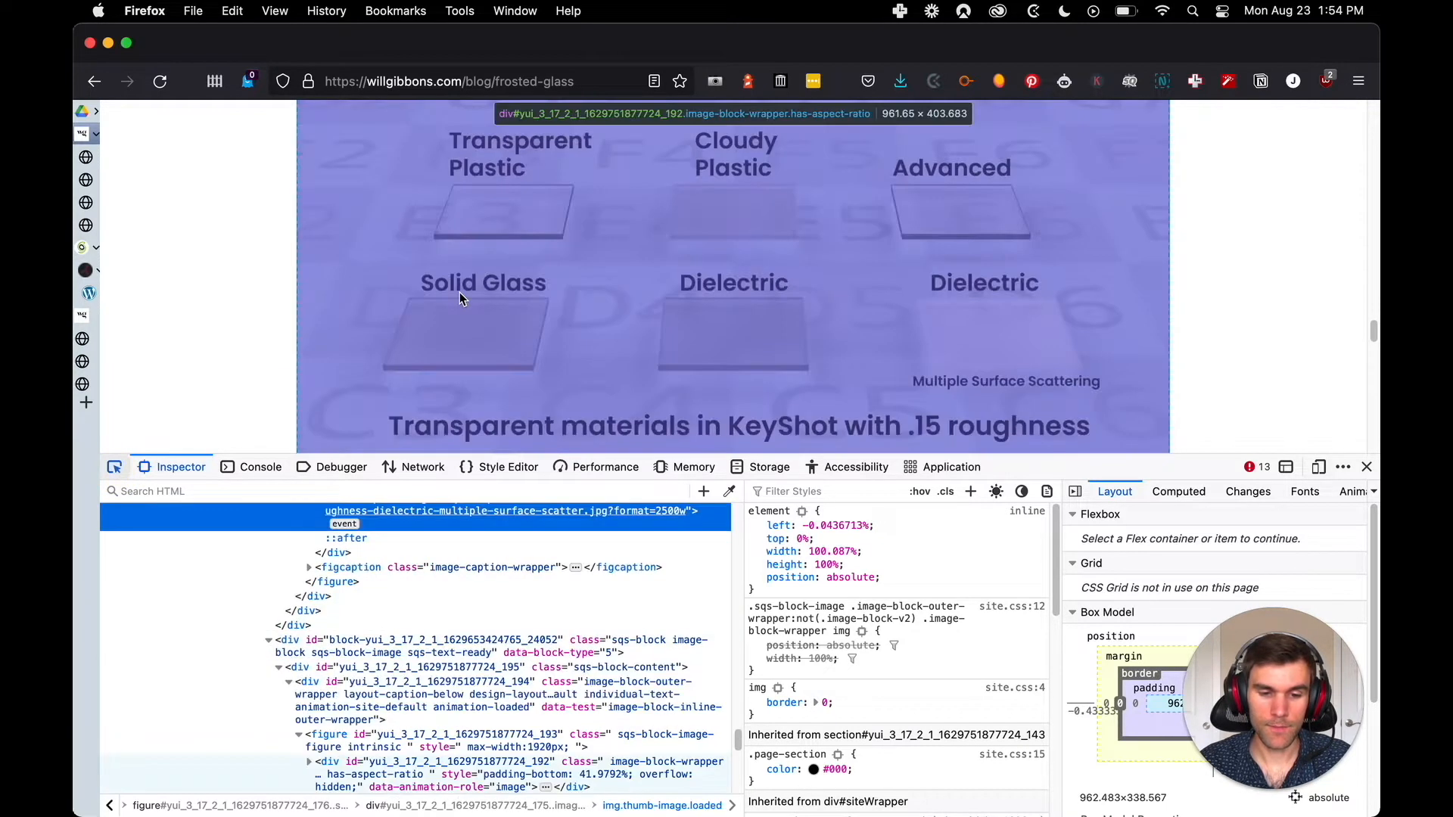
{"action": "left_click", "coordinate": [459, 286]}
{"action": "left_click", "coordinate": [309, 763]}
{"action": "scroll", "coordinate": [413, 698], "scroll_direction": "down", "scroll_amount": 3}
{"action": "scroll", "coordinate": [413, 698], "scroll_direction": "down", "scroll_amount": 3}
{"action": "right_click", "coordinate": [477, 694]}
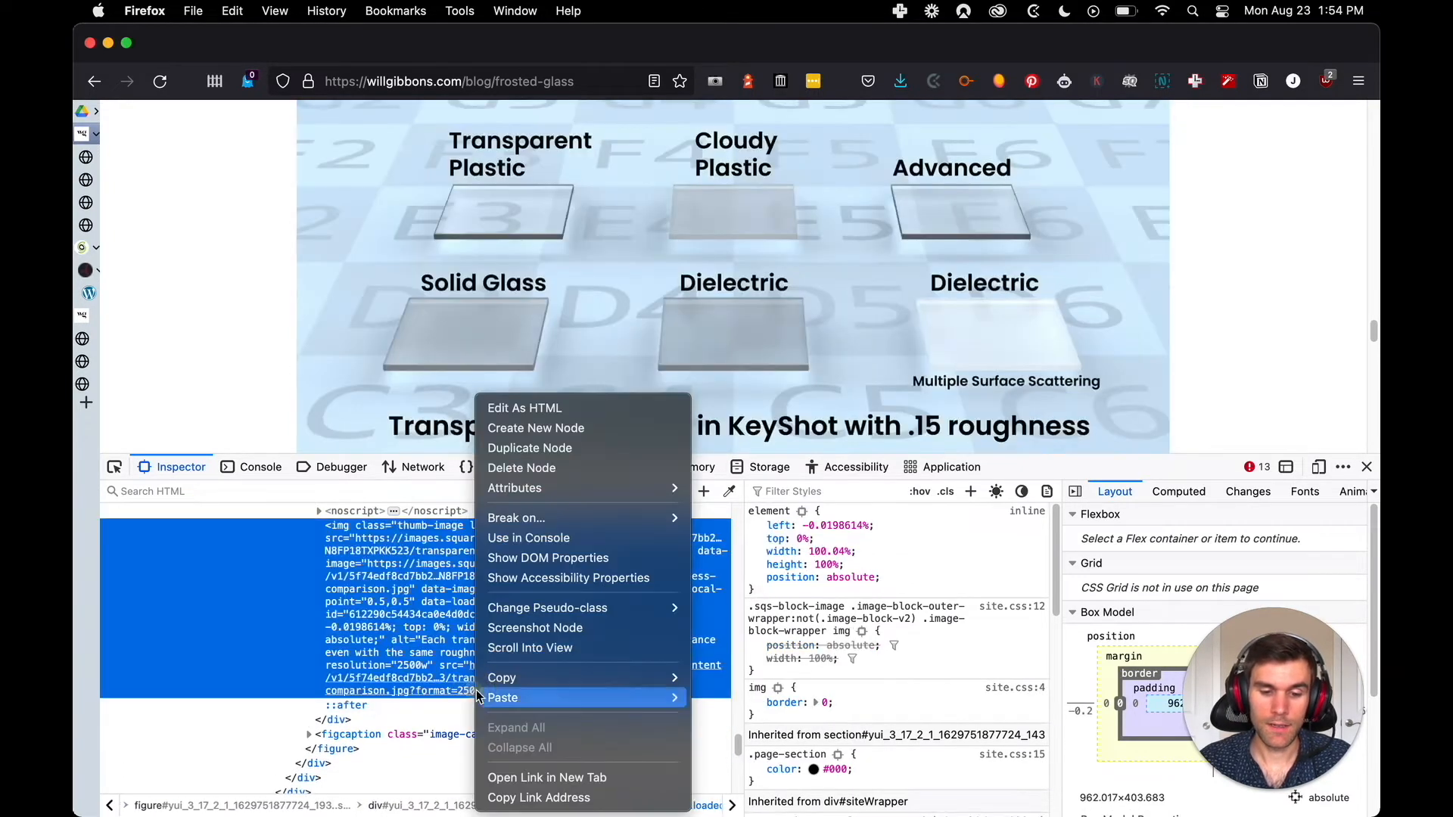
{"action": "left_click", "coordinate": [564, 787]}
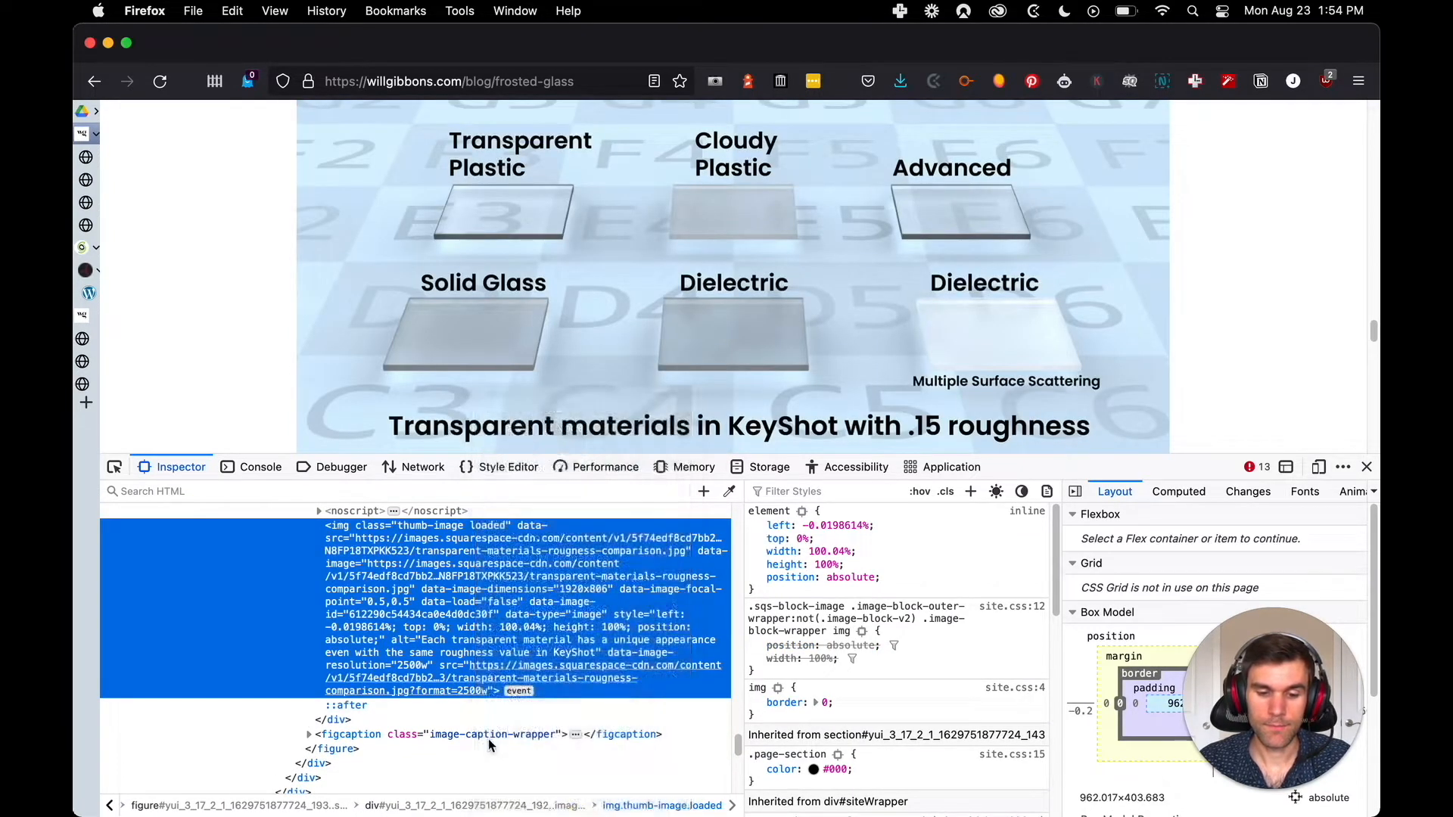
{"action": "key", "text": "ctrl+shift+Tab"}
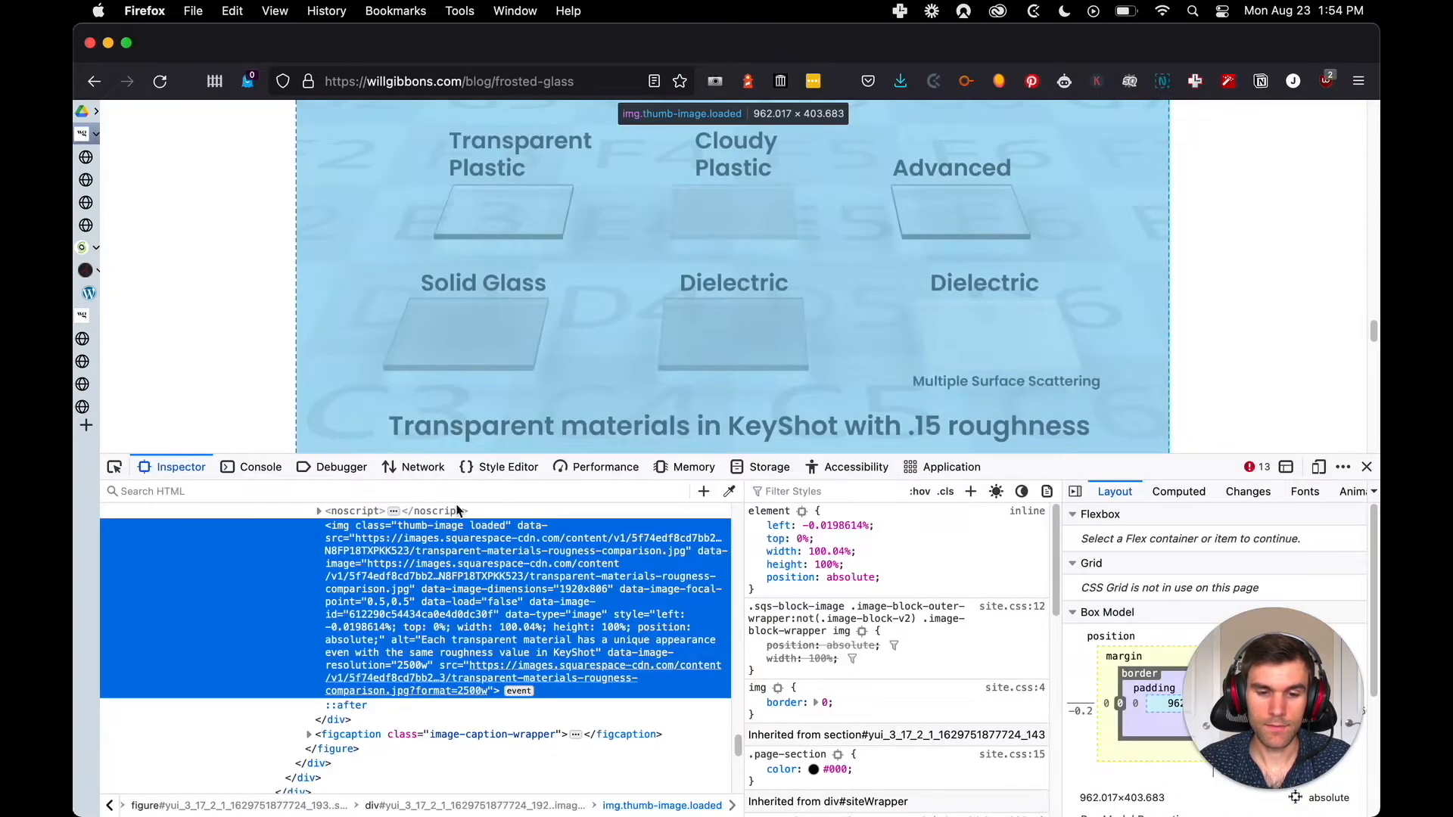
Check the rest of the post down to the KeyShot Rendering Masterclass card and close the developer tools
{"action": "scroll", "coordinate": [347, 328], "scroll_direction": "down", "scroll_amount": 15}
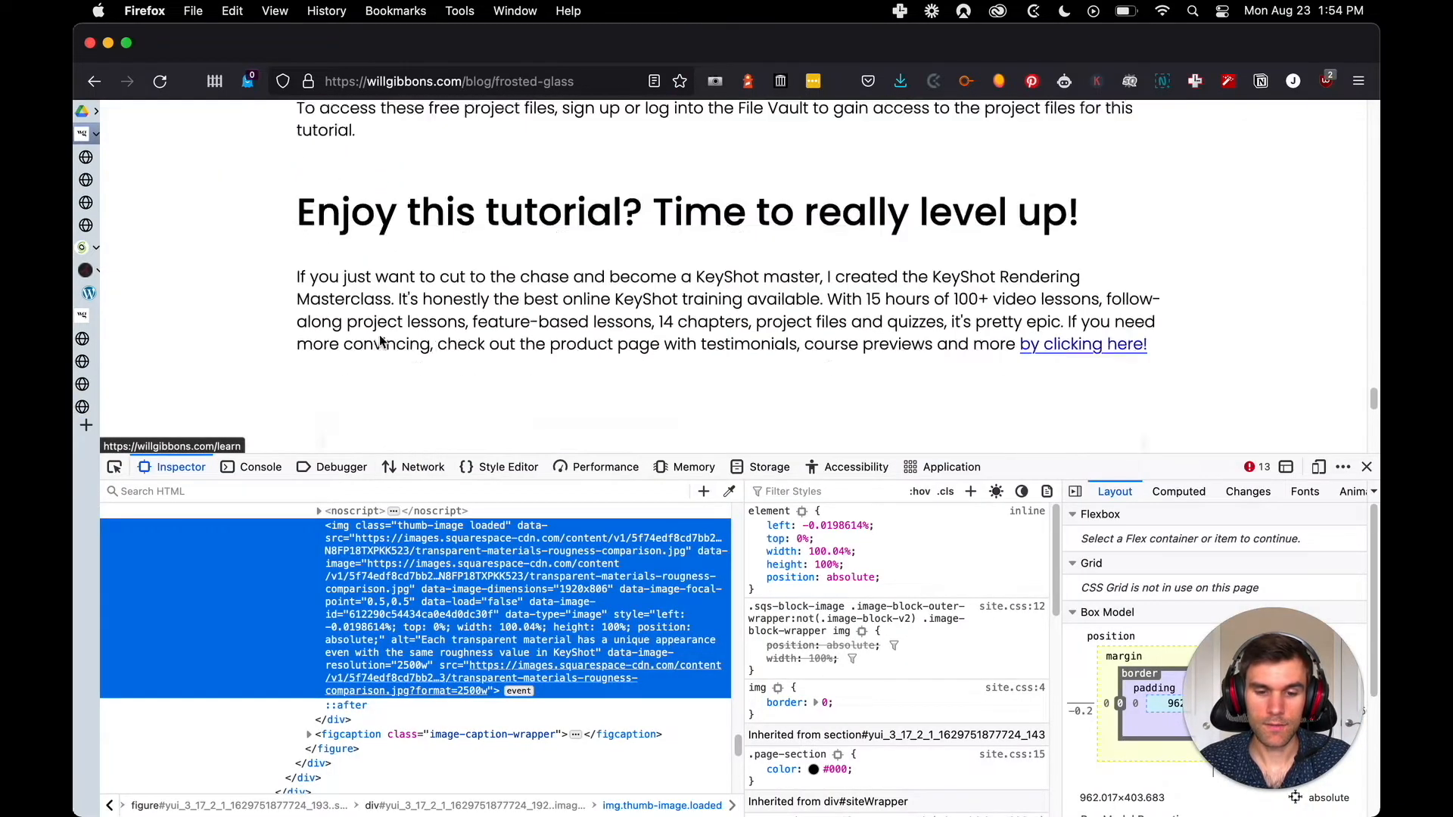
{"action": "scroll", "coordinate": [381, 336], "scroll_direction": "down", "scroll_amount": 10}
{"action": "left_click", "coordinate": [1367, 467]}
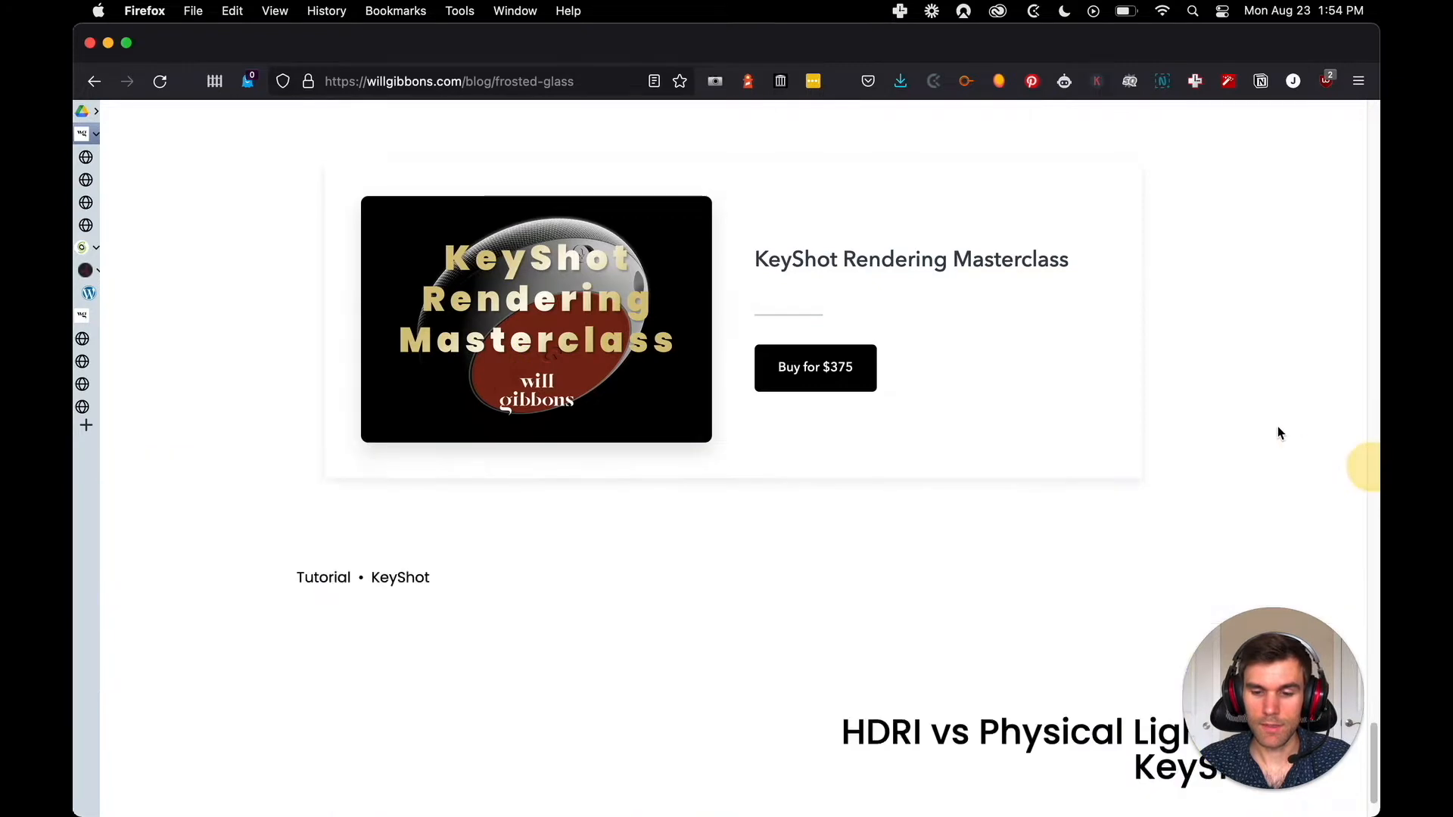
Open the HDRI vs Physical Lights in KeyShot post from the end of the article, and switch to the single-surface frosted glass image tab
{"action": "scroll", "coordinate": [1209, 423], "scroll_direction": "down", "scroll_amount": 3}
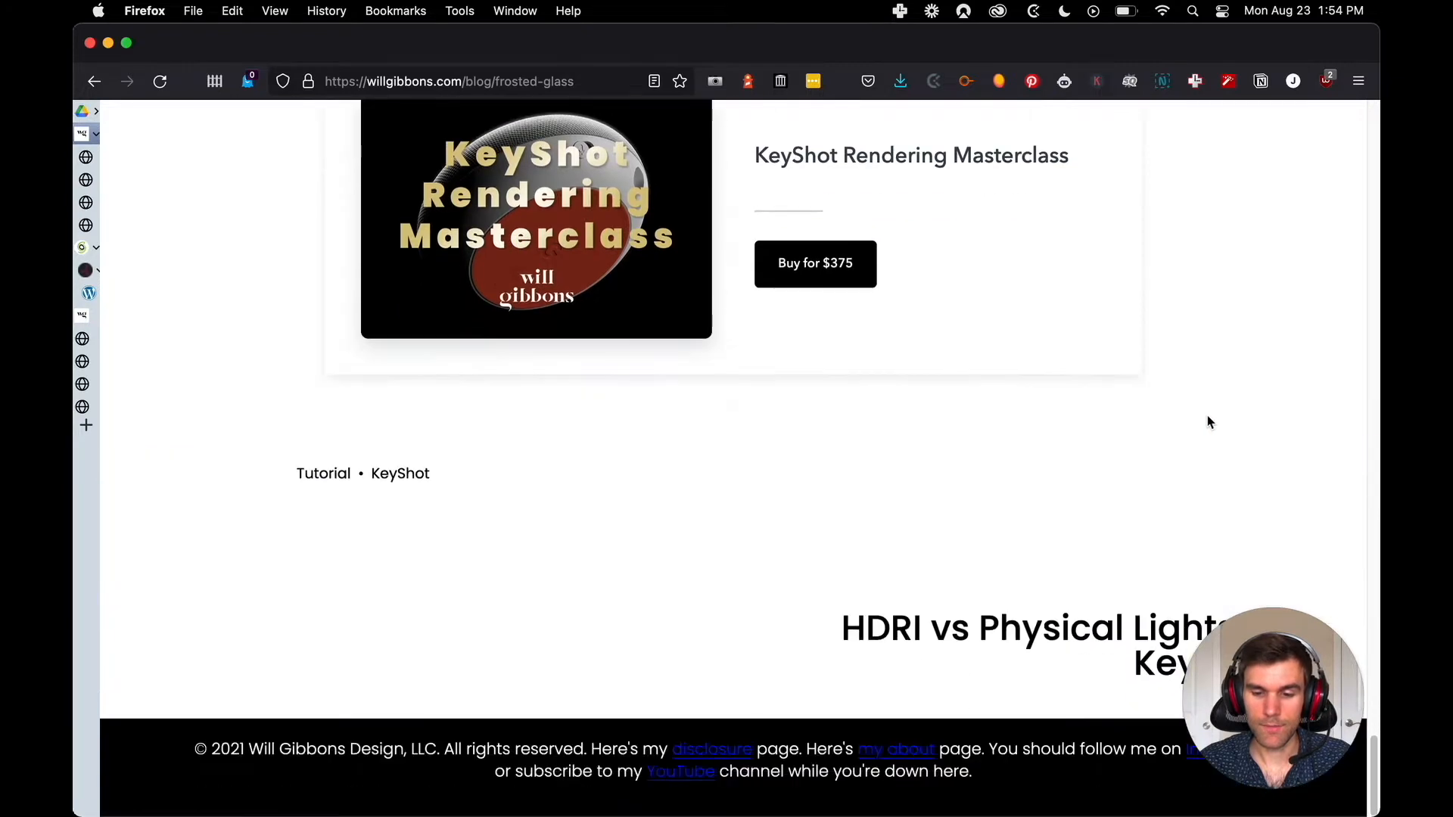
{"action": "left_click", "coordinate": [979, 626]}
{"action": "mouse_move", "coordinate": [87, 189]}
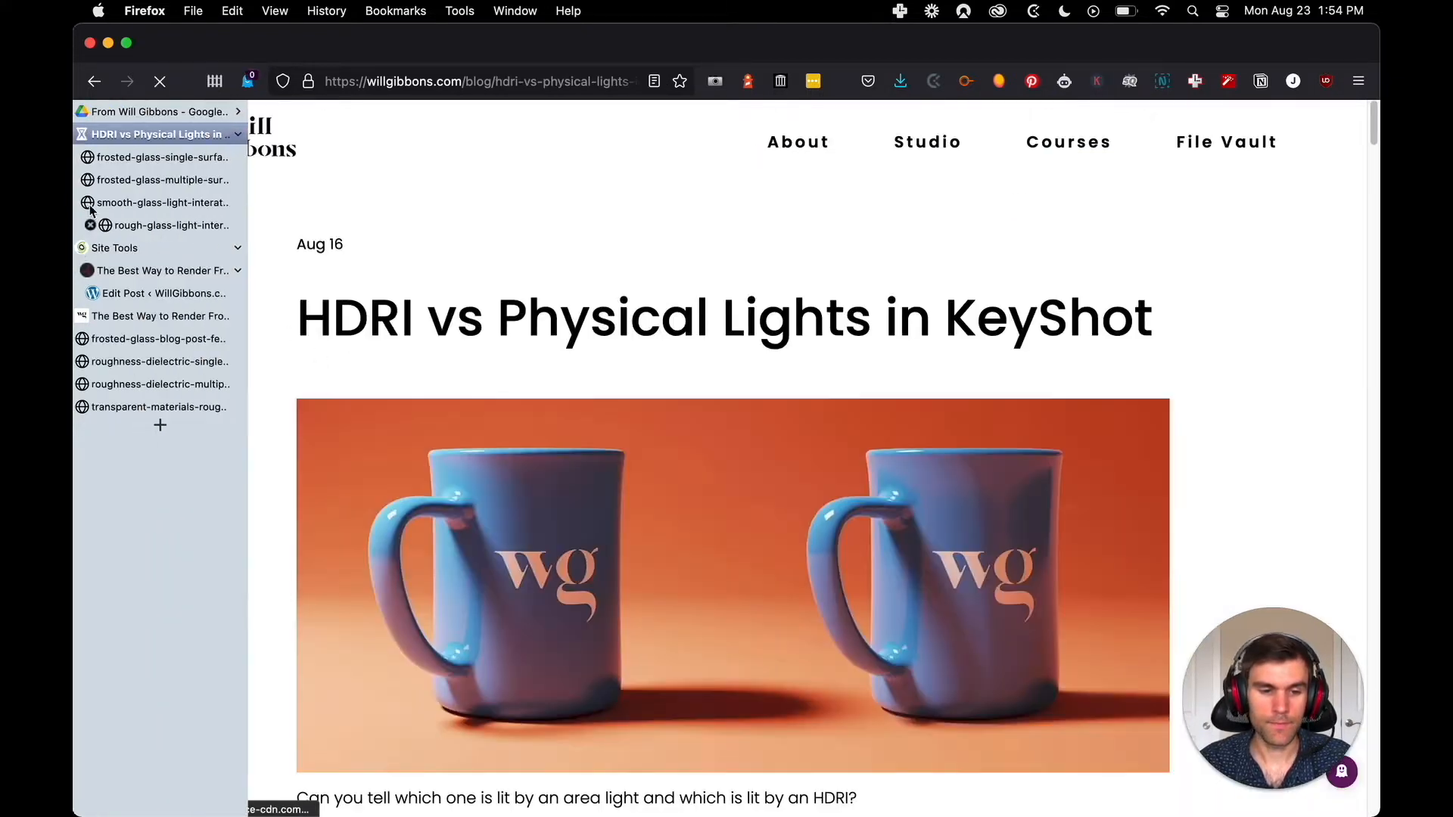
{"action": "left_click", "coordinate": [139, 160]}
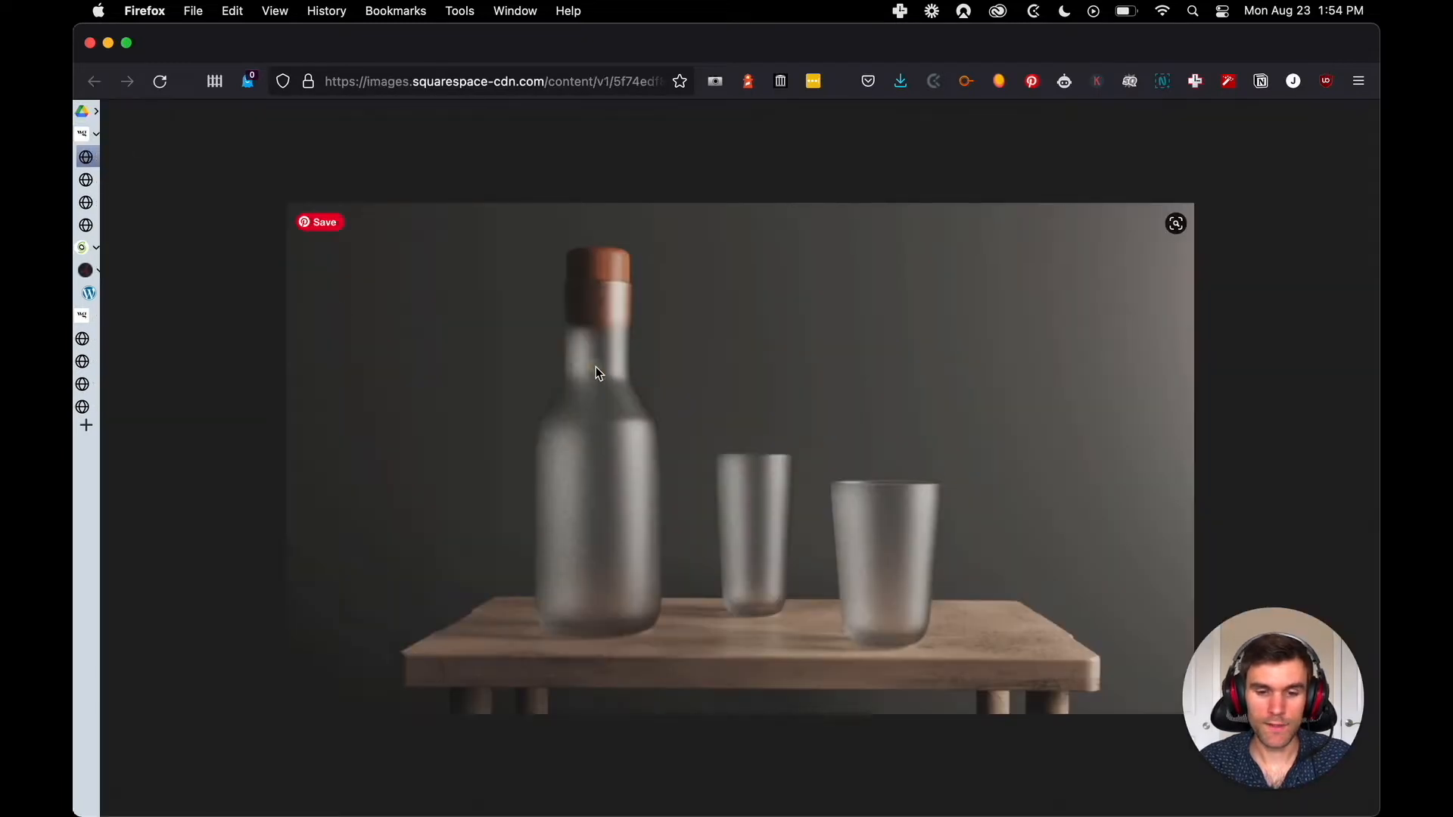
{"action": "right_click", "coordinate": [598, 366]}
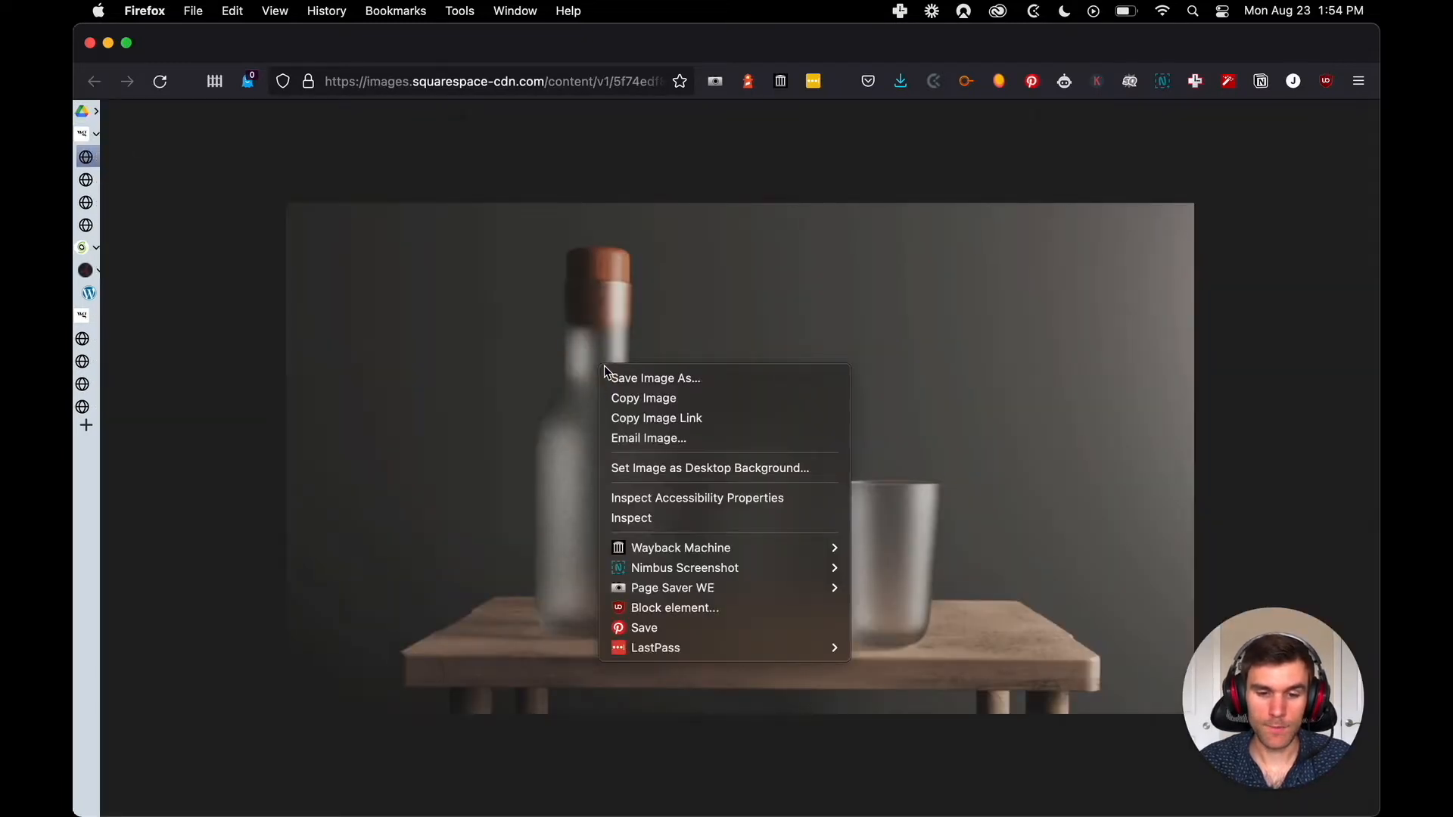
{"action": "left_click", "coordinate": [693, 381]}
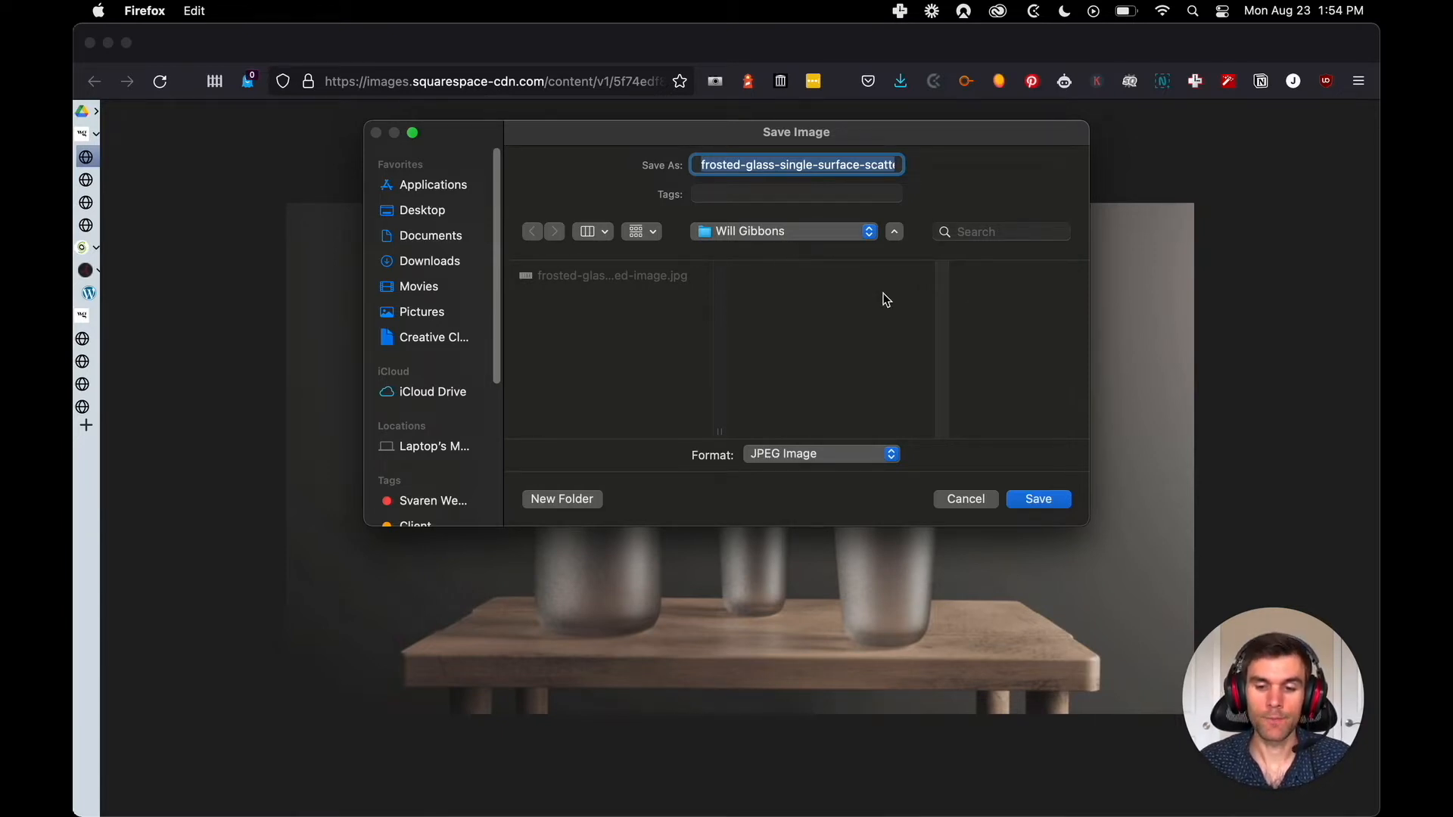
{"action": "left_click", "coordinate": [1004, 501]}
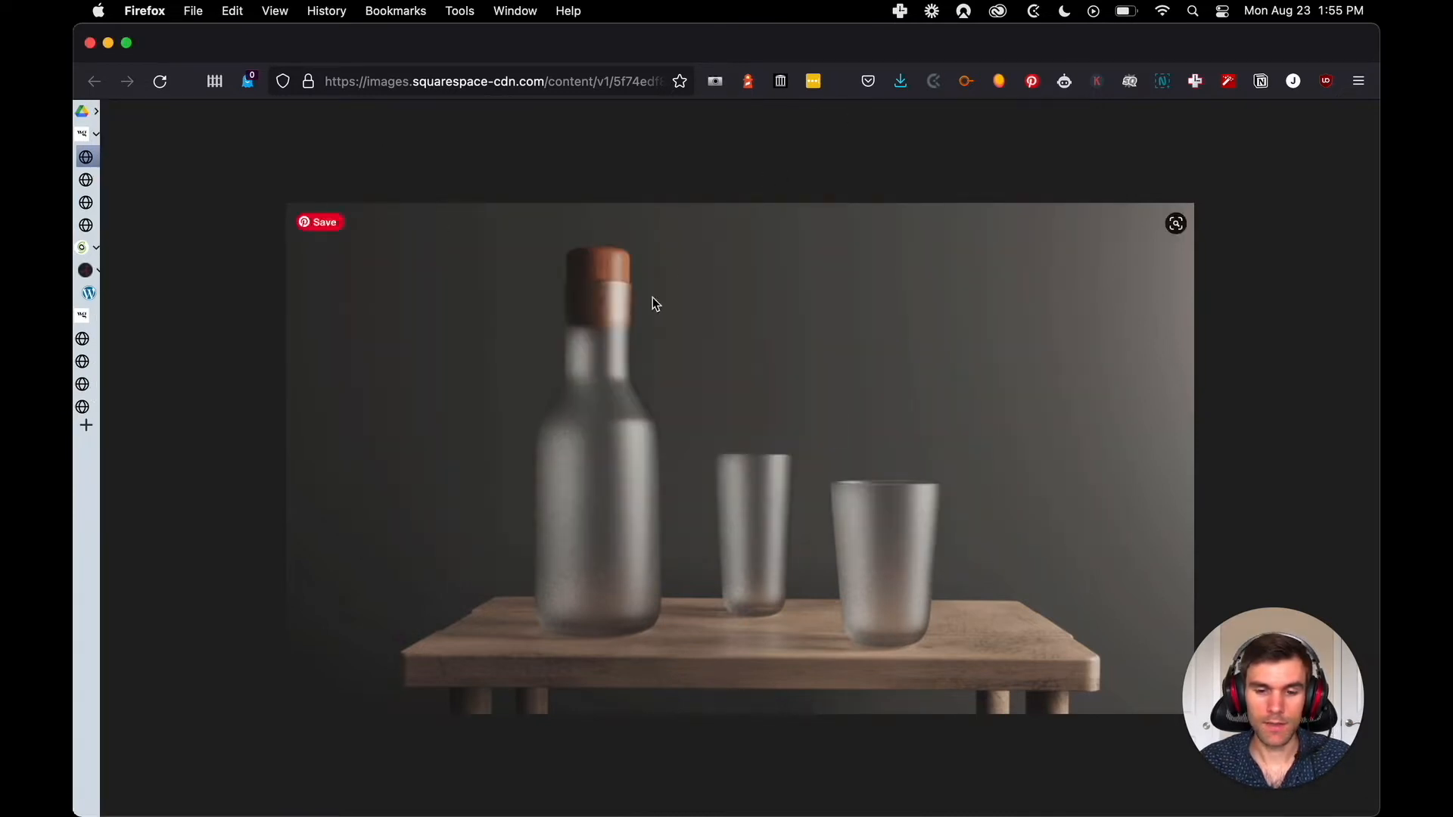
Save the single-surface frosted glass image as a JPEG in the client's folder under its original file name, and close its tab
{"action": "right_click", "coordinate": [651, 296]}
{"action": "left_click", "coordinate": [708, 309]}
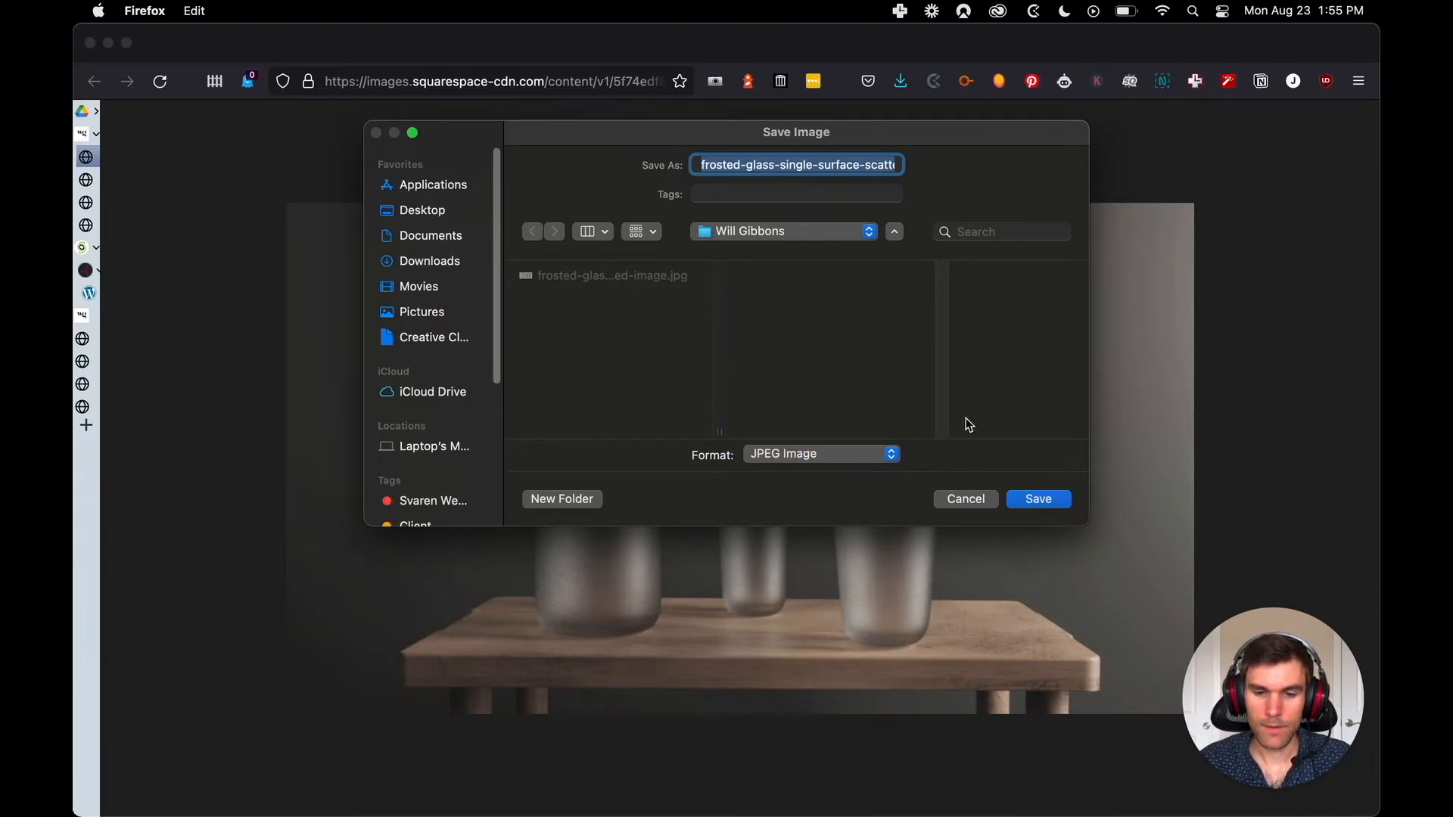
{"action": "left_click", "coordinate": [1035, 499]}
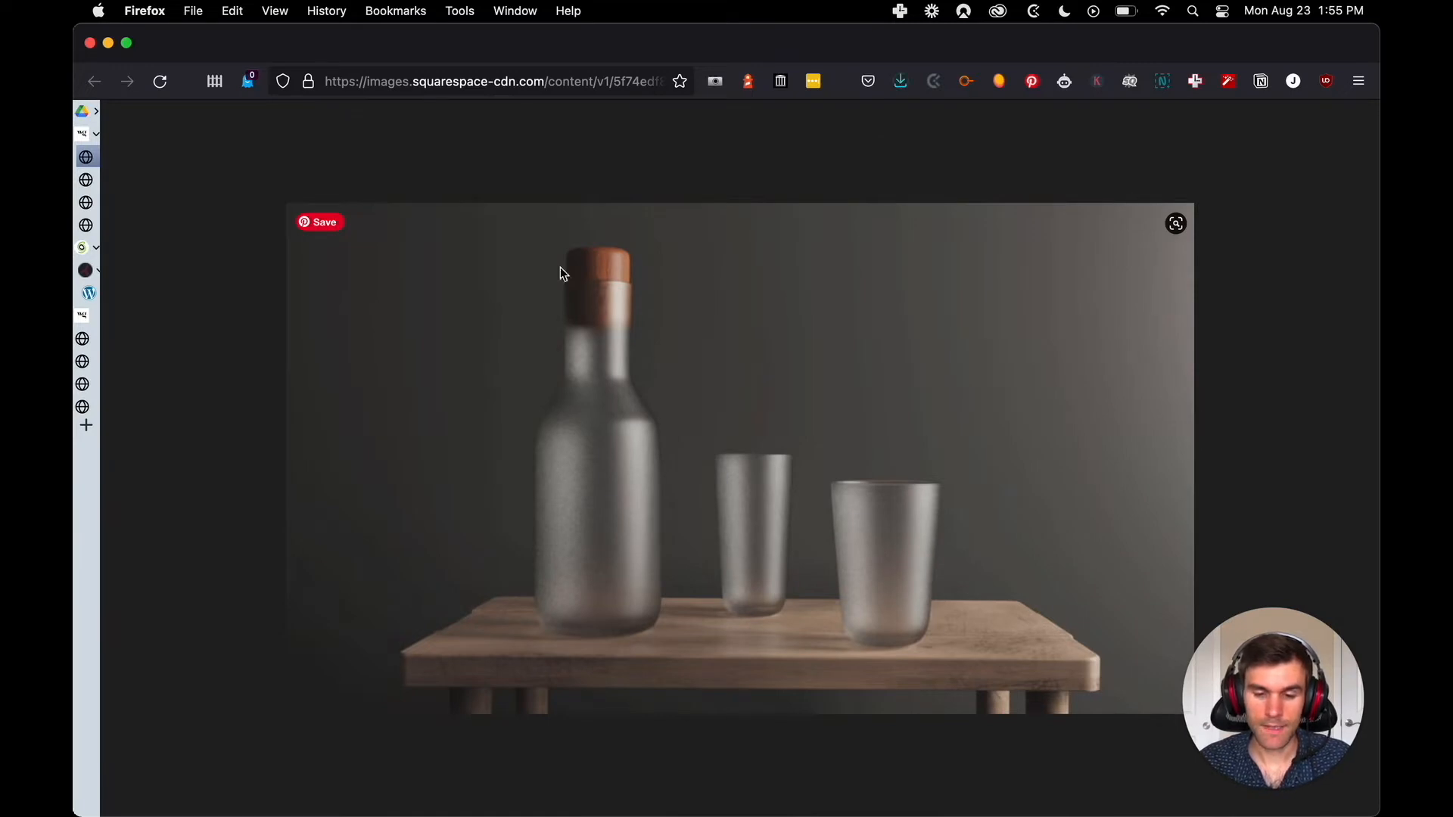
{"action": "mouse_move", "coordinate": [100, 274]}
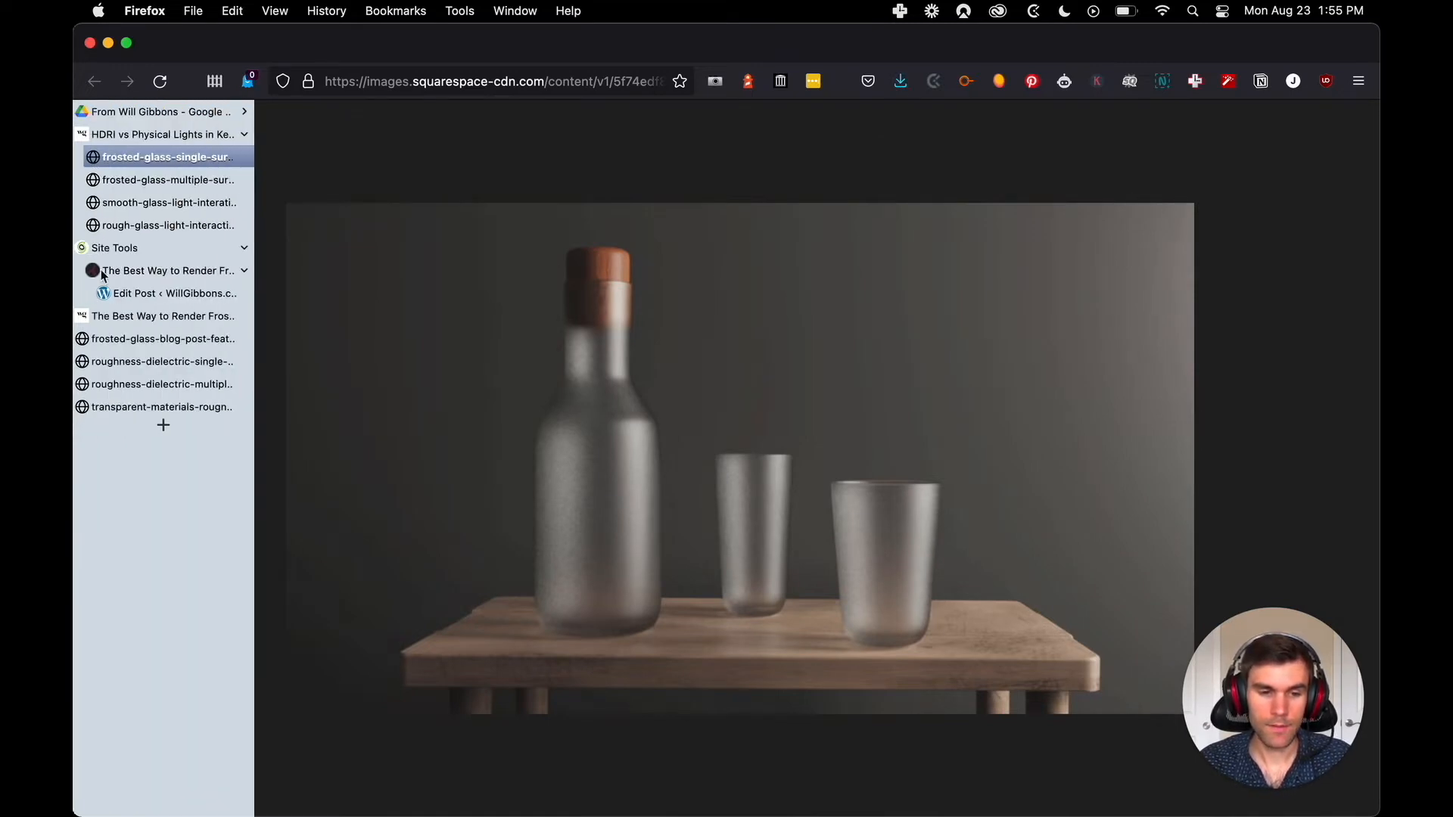
{"action": "left_click", "coordinate": [96, 157]}
Save the multiple-surface frosted glass image as a JPEG in the same client folder, and close its tab
{"action": "right_click", "coordinate": [787, 365]}
{"action": "left_click", "coordinate": [880, 373]}
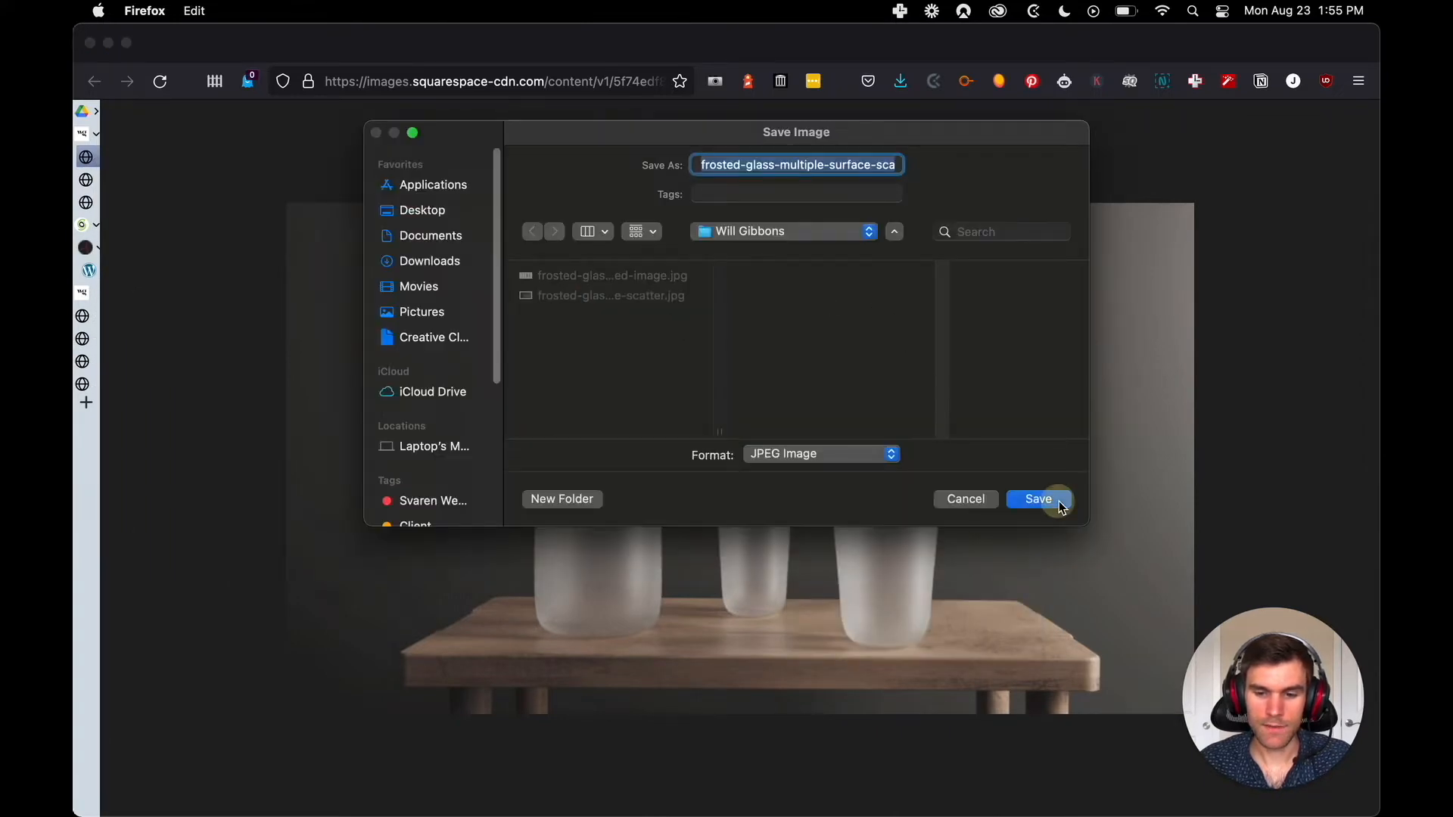
{"action": "left_click", "coordinate": [1037, 500]}
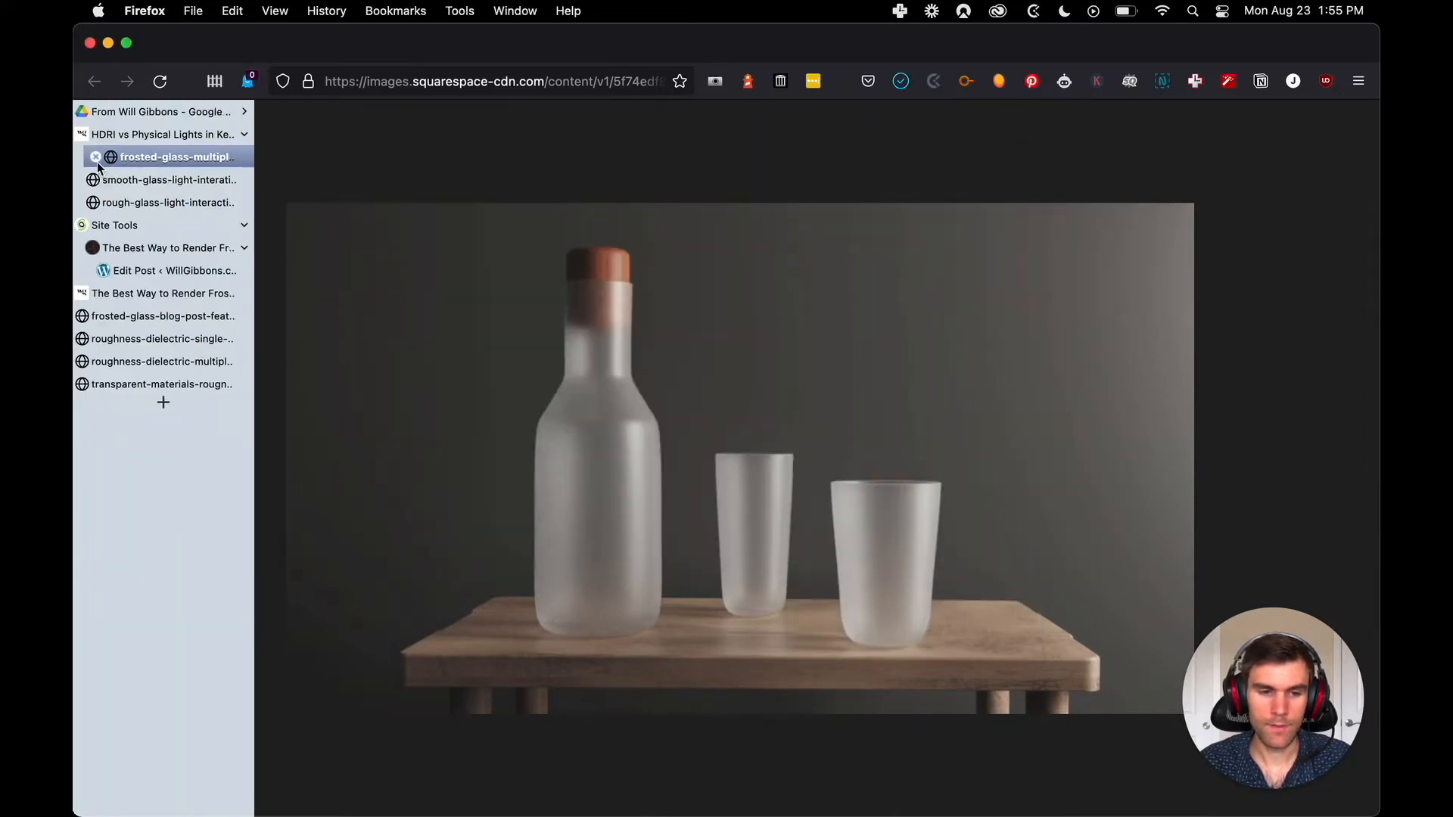
{"action": "left_click", "coordinate": [96, 157]}
Save the Smooth Glass Light Interaction diagram to the computer
{"action": "right_click", "coordinate": [386, 316]}
{"action": "left_click", "coordinate": [527, 331]}
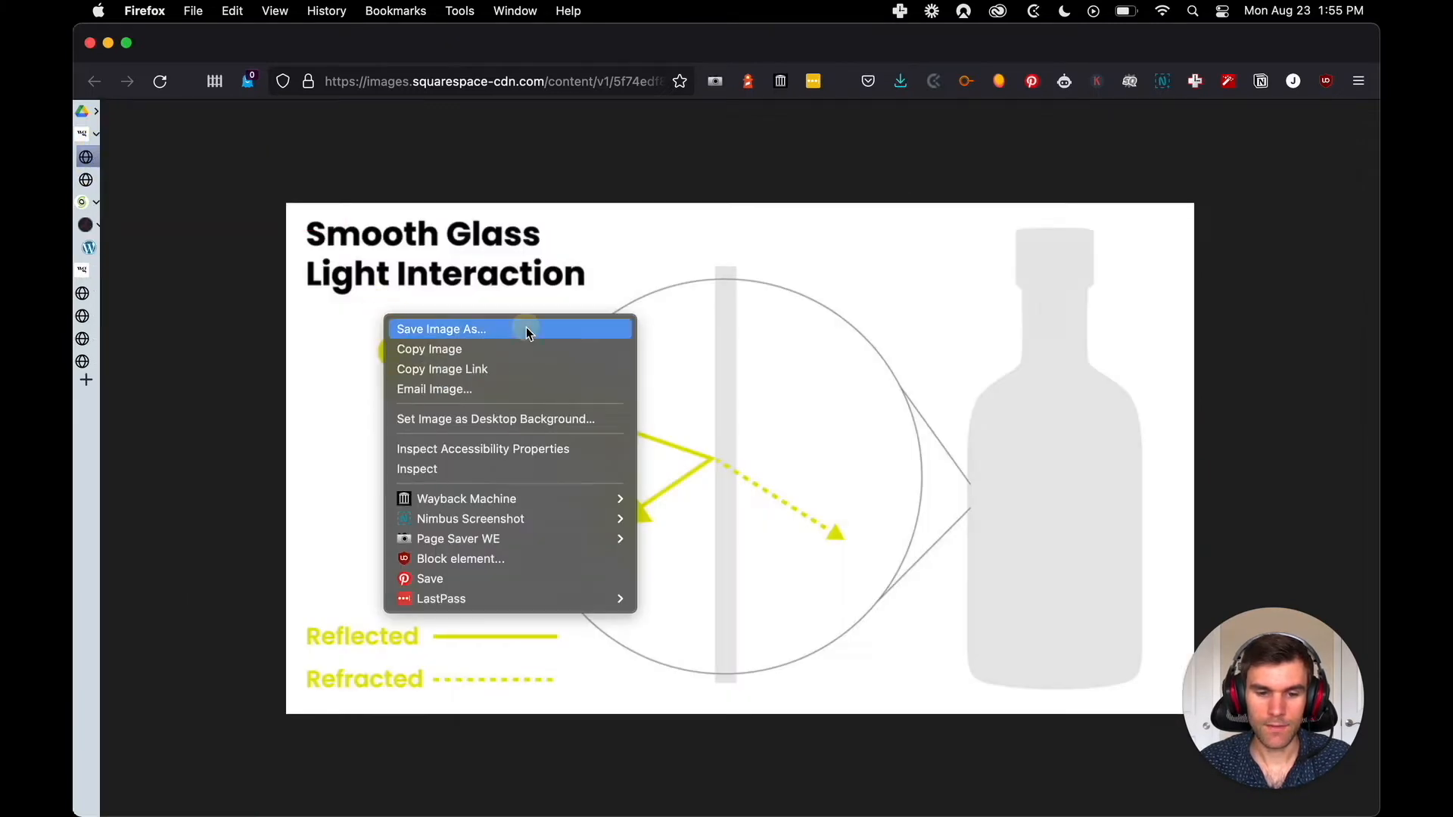
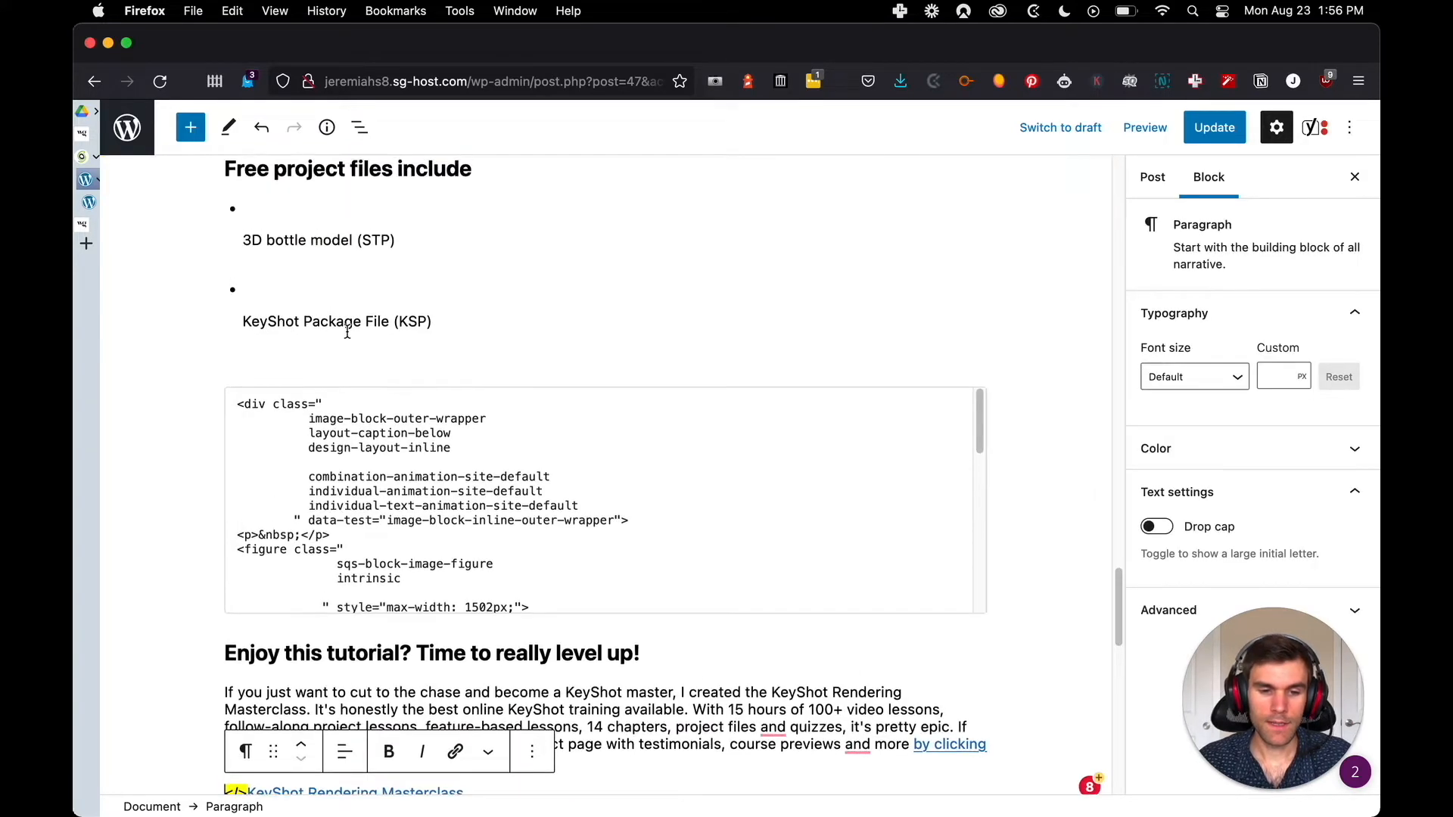
Return to the start of the frosted glass post and examine the first custom HTML block's image source and caption code
{"action": "scroll", "coordinate": [323, 351], "scroll_direction": "up", "scroll_amount": 2}
{"action": "left_click", "coordinate": [257, 342]}
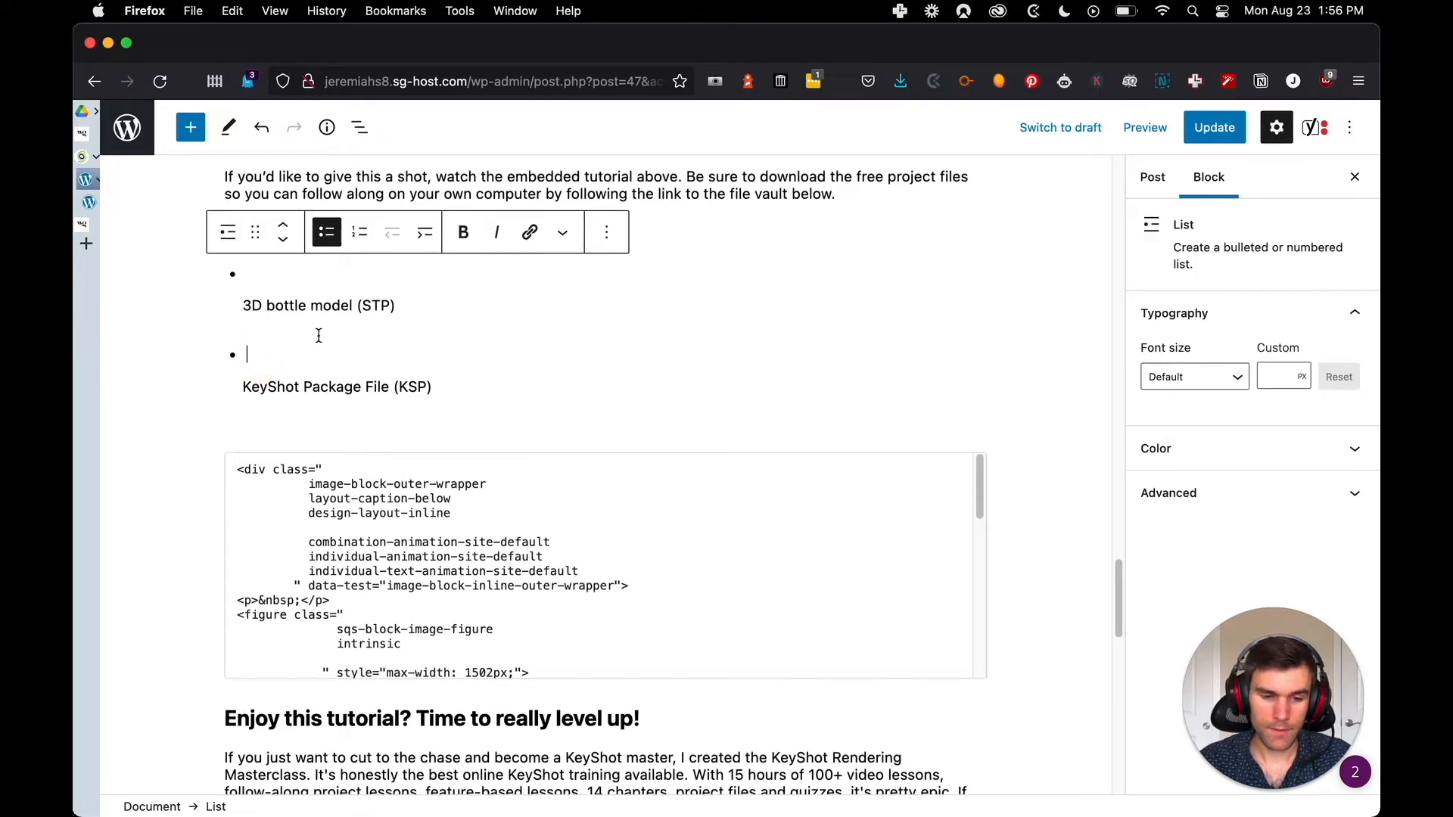
{"action": "scroll", "coordinate": [695, 315], "scroll_direction": "up", "scroll_amount": 10}
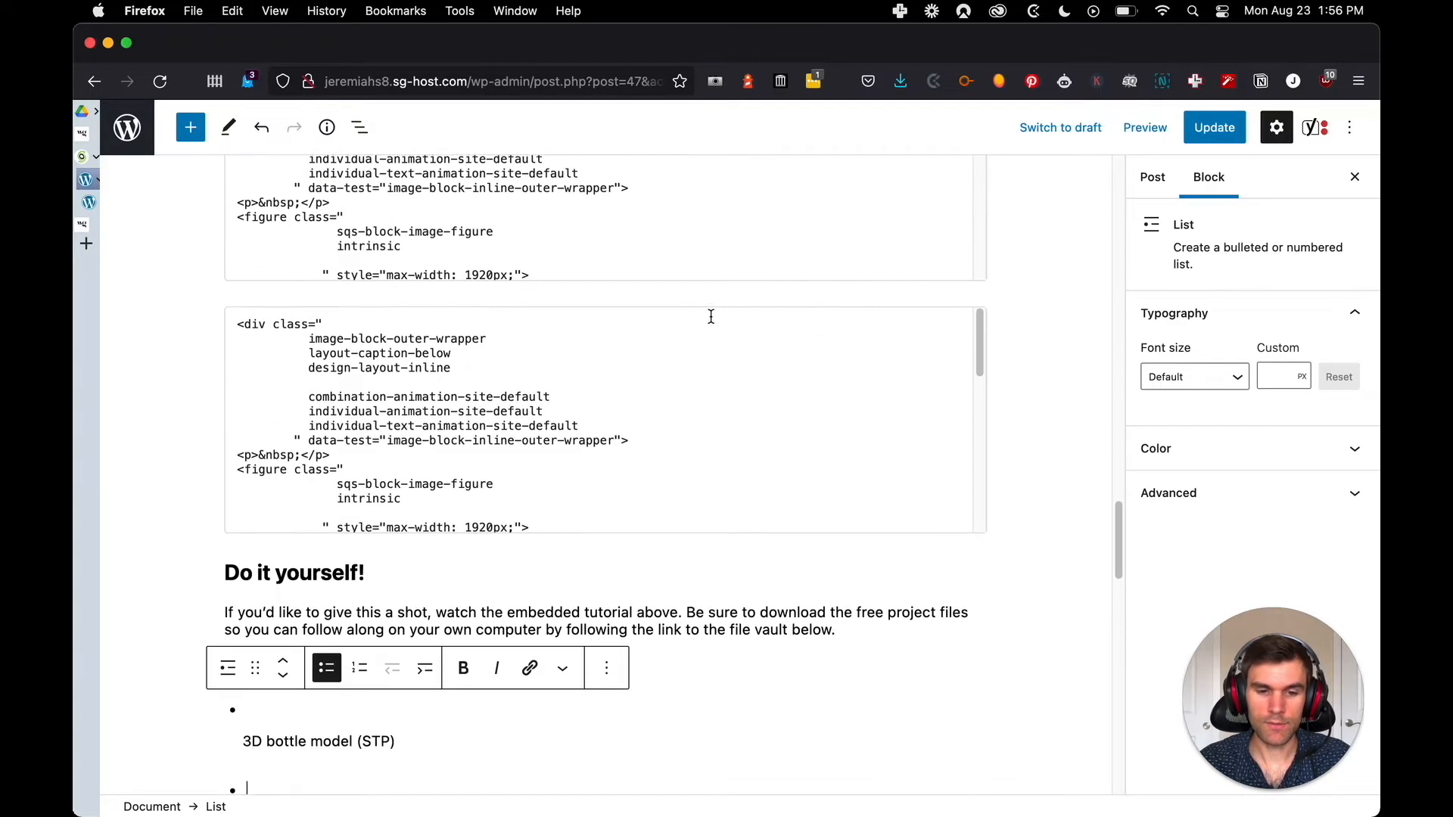
{"action": "scroll", "coordinate": [695, 315], "scroll_direction": "up", "scroll_amount": 15}
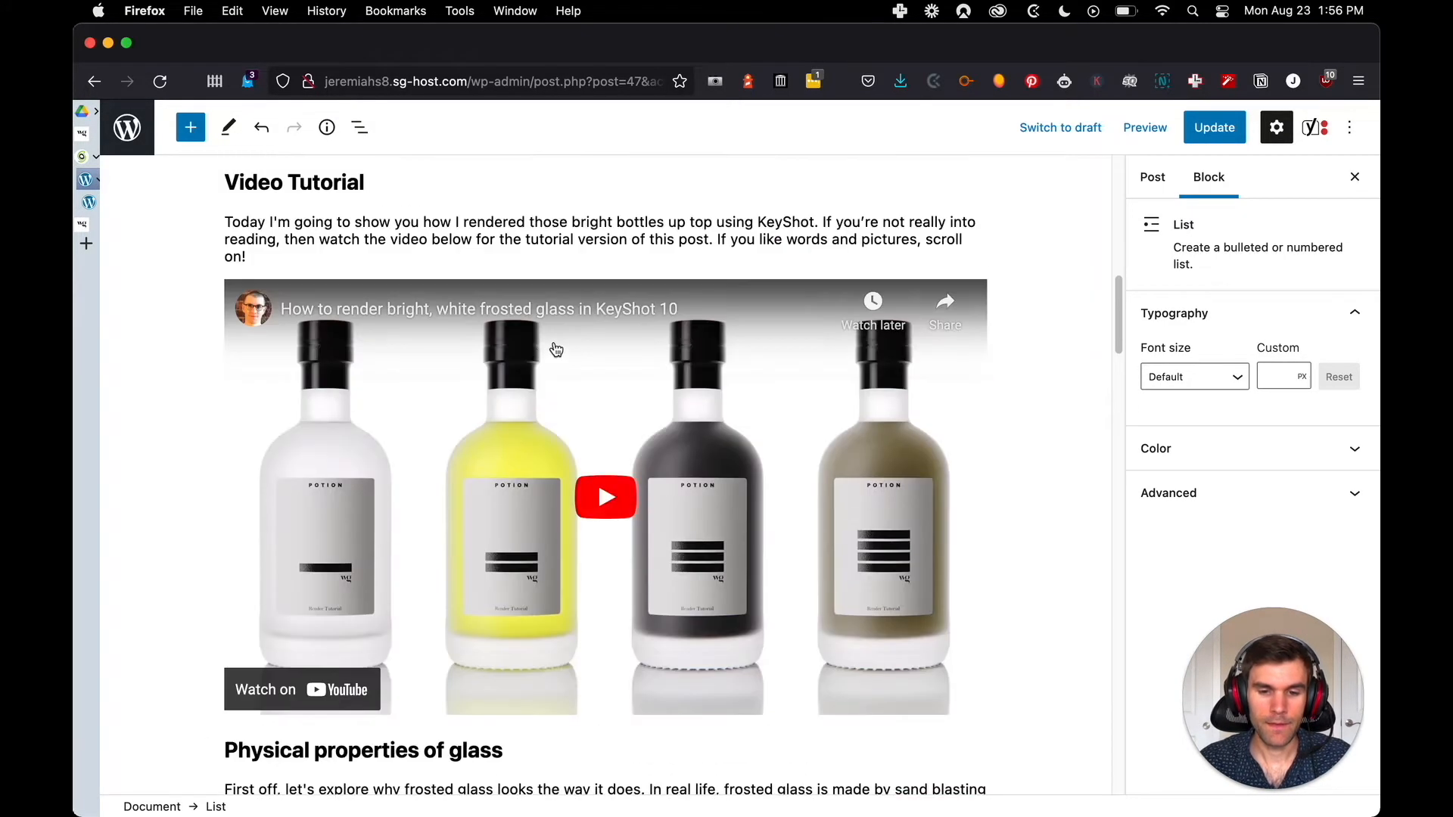
{"action": "scroll", "coordinate": [506, 344], "scroll_direction": "up", "scroll_amount": 10}
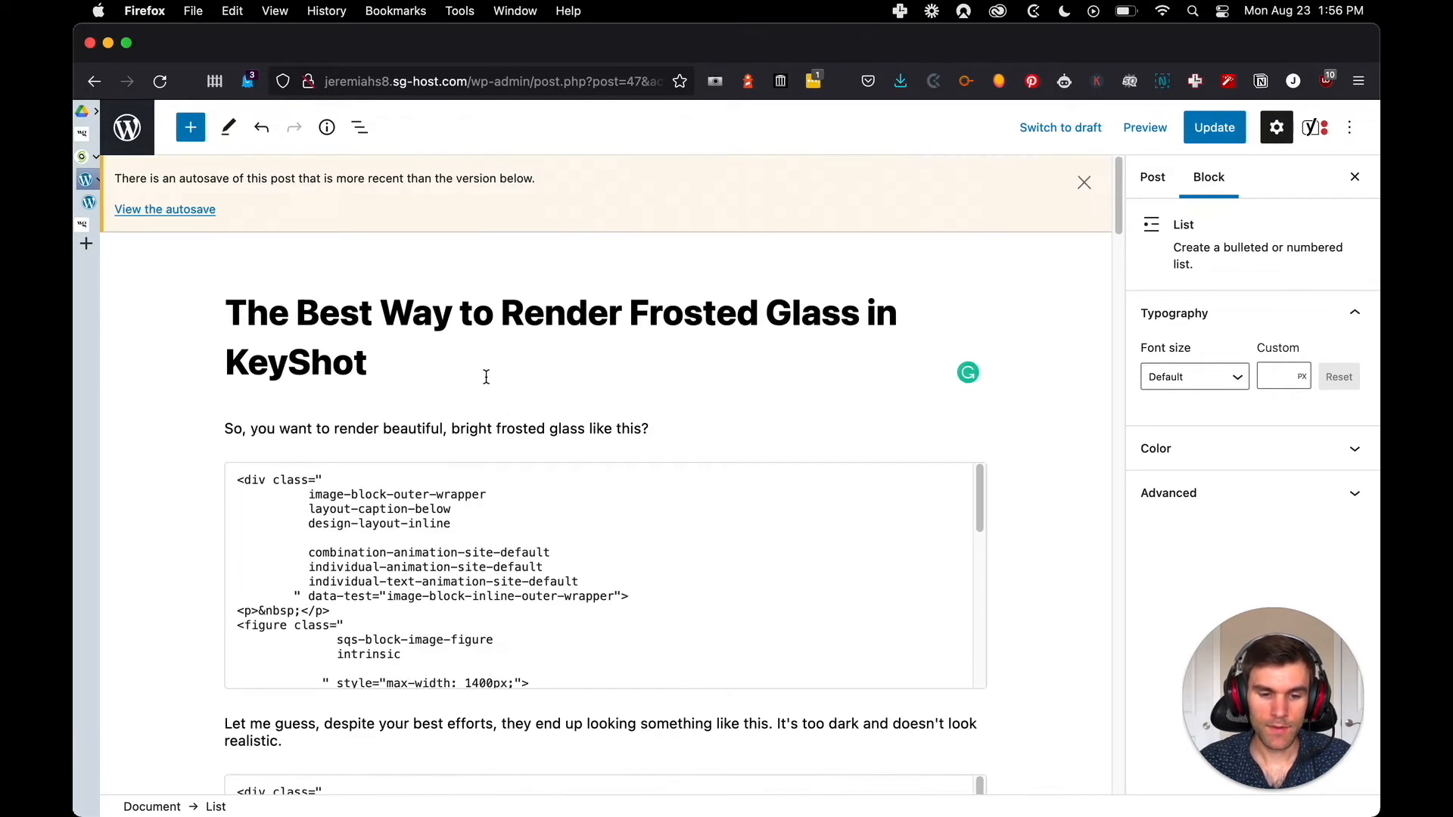
{"action": "scroll", "coordinate": [486, 376], "scroll_direction": "down", "scroll_amount": 3}
{"action": "left_click", "coordinate": [361, 360]}
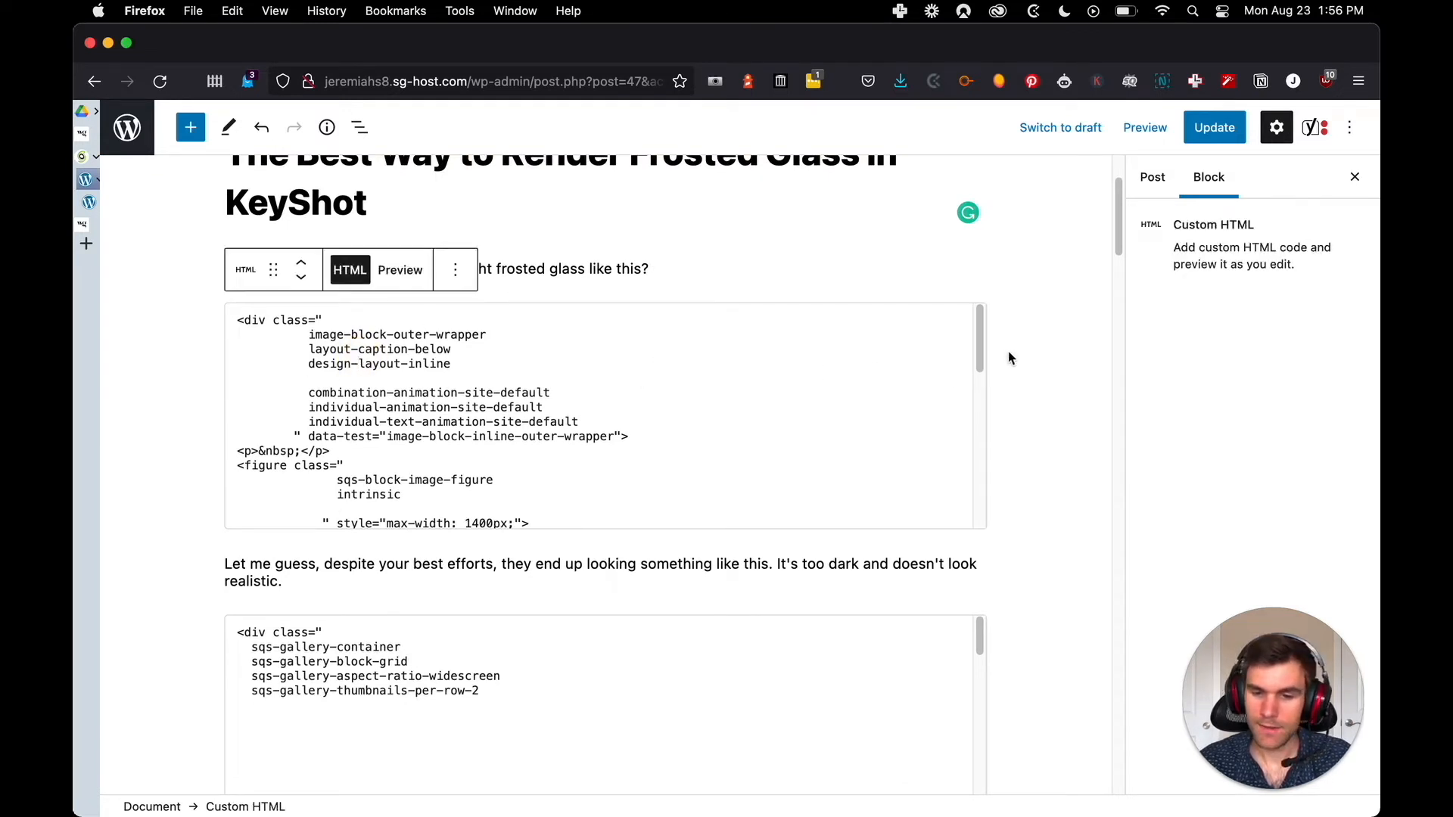
{"action": "left_click_drag", "start_coordinate": [979, 352], "coordinate": [974, 492]}
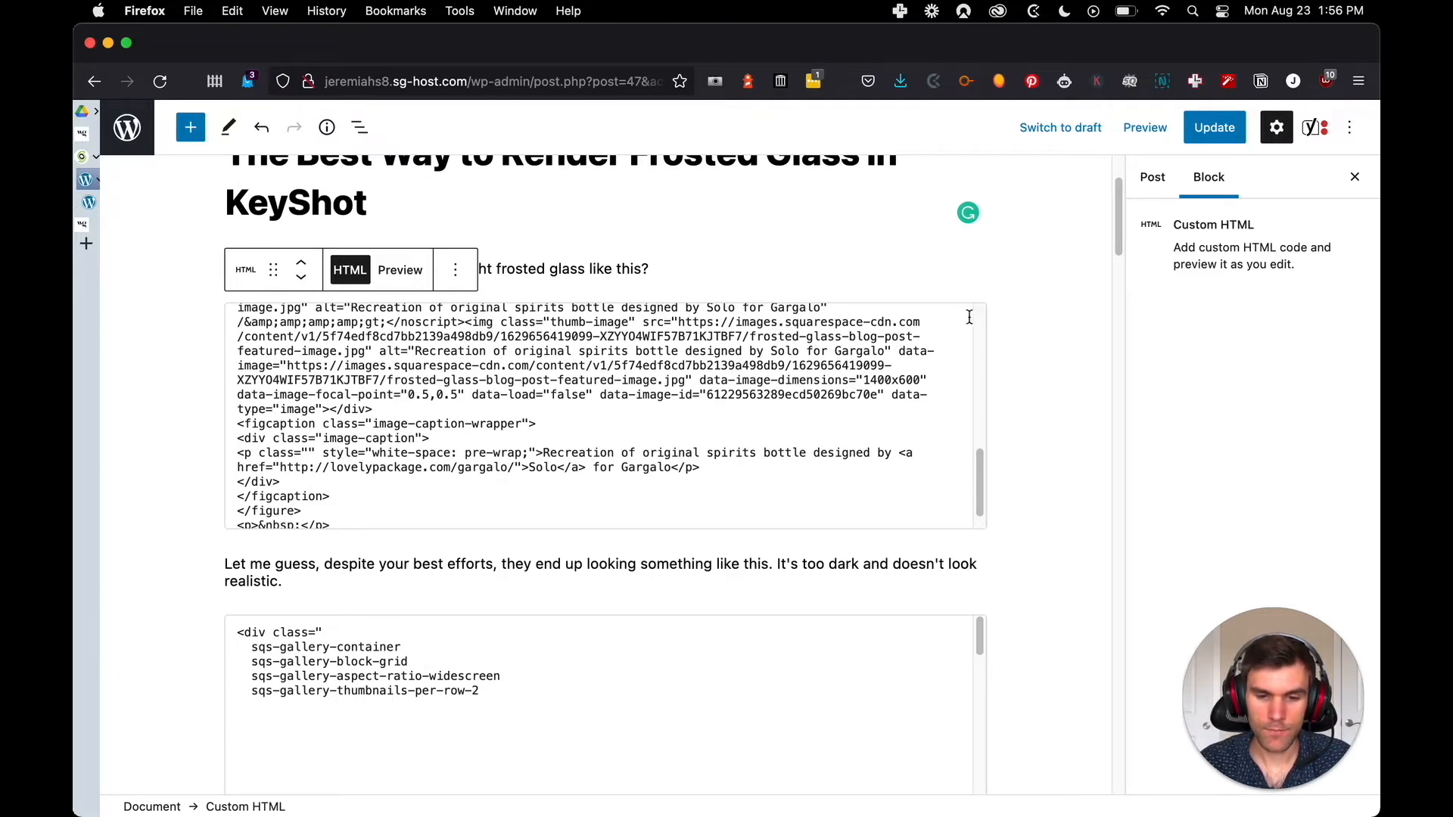
{"action": "left_click", "coordinate": [922, 301]}
{"action": "left_click", "coordinate": [709, 303]}
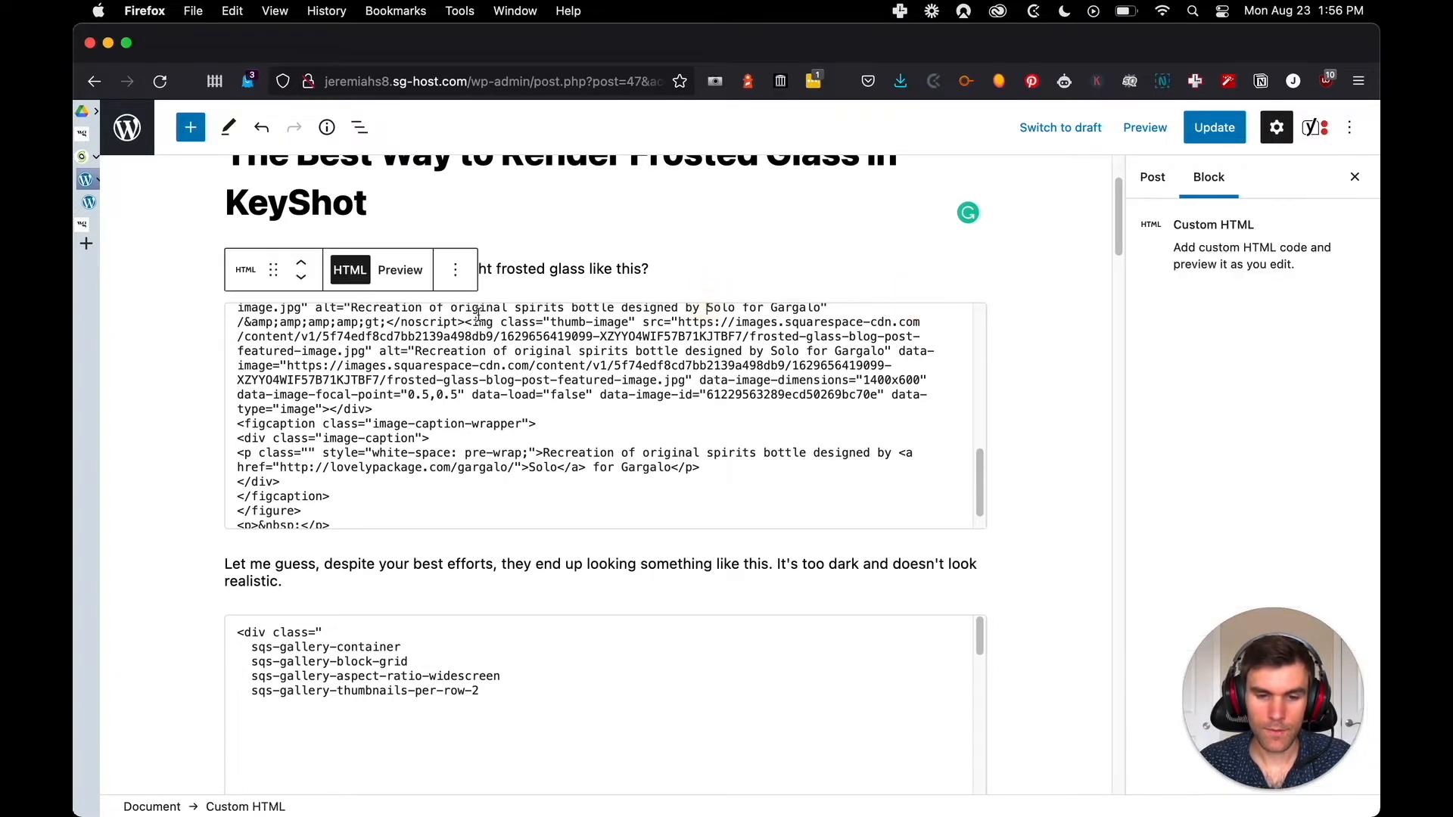
Add an Image block between the first custom HTML block and the paragraph beginning "Let me guess"
{"action": "left_click", "coordinate": [453, 548]}
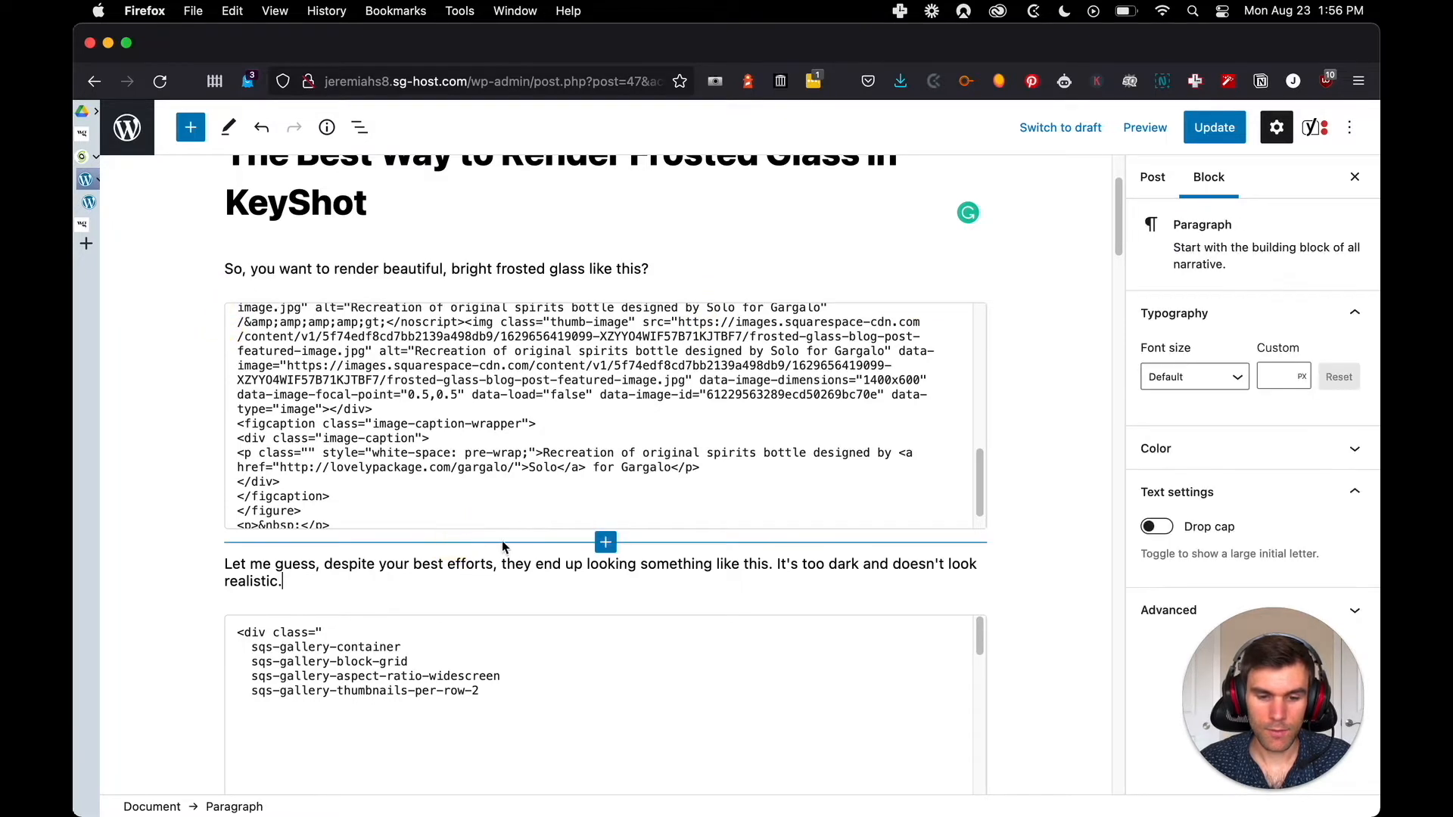
{"action": "left_click", "coordinate": [606, 543]}
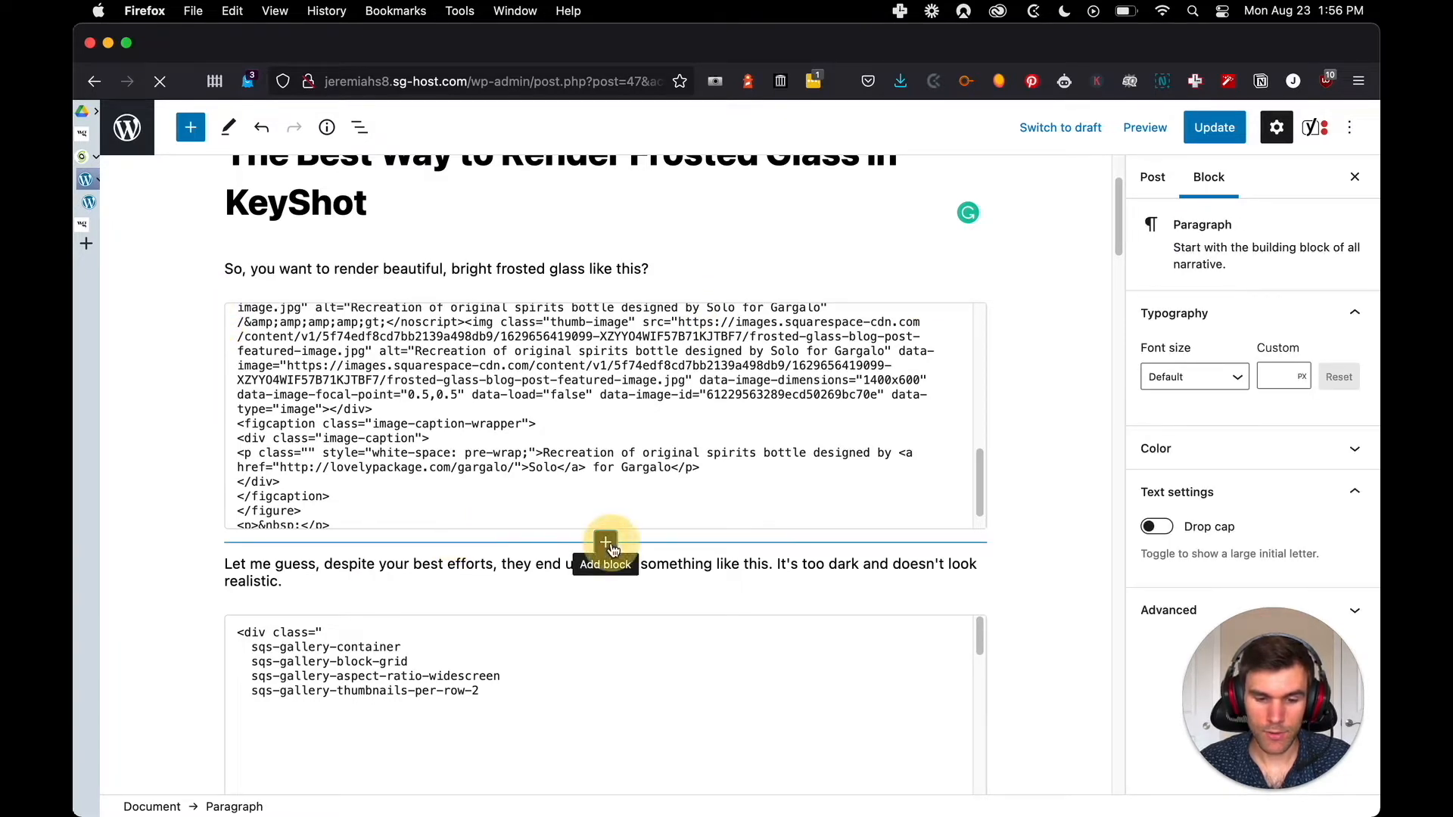
{"action": "left_click", "coordinate": [606, 423]}
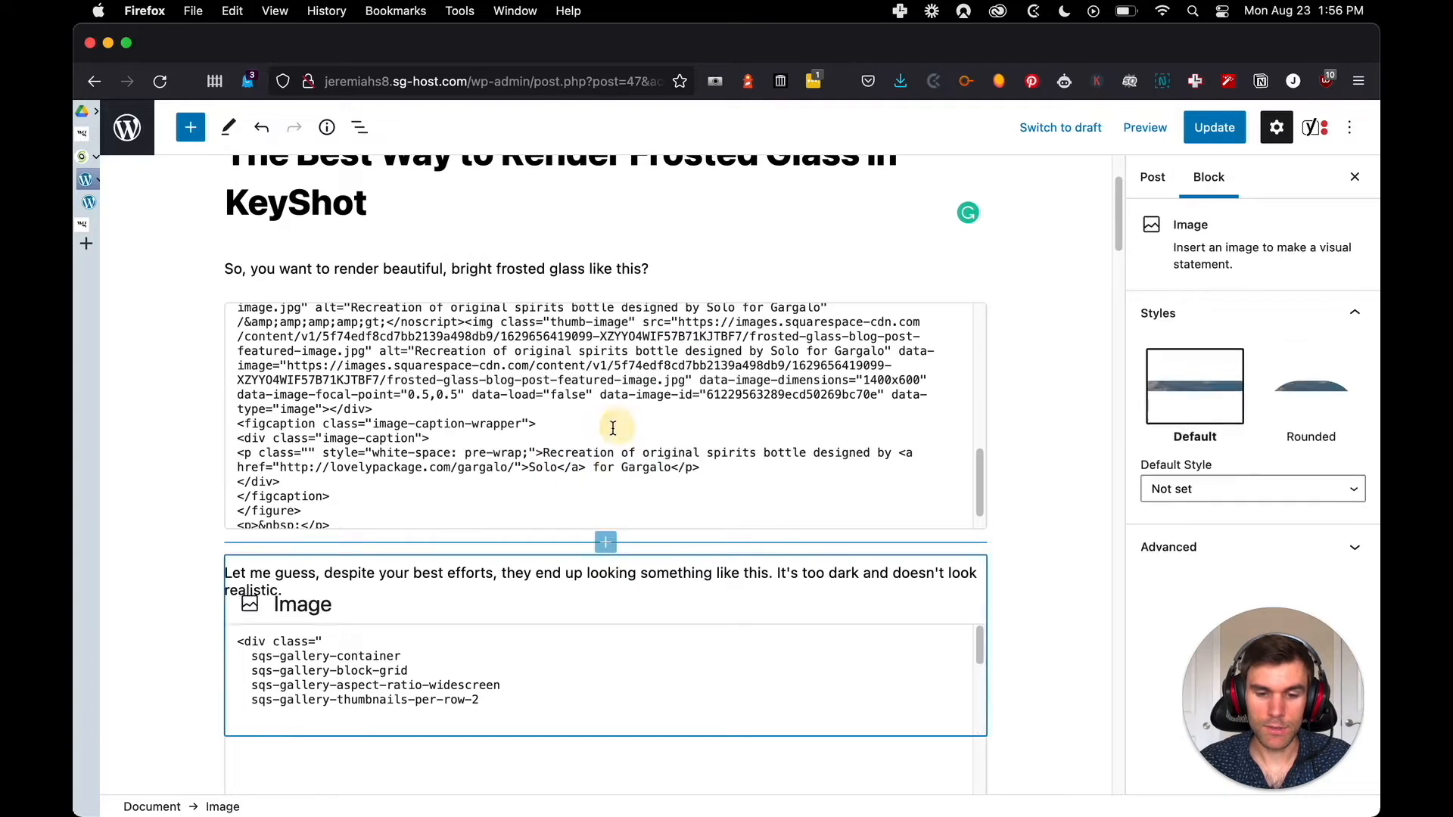
Upload frosted-glass-blog-post-featured-image.jpg from the client's folder on the Desktop into the new Image block
{"action": "left_click", "coordinate": [271, 685]}
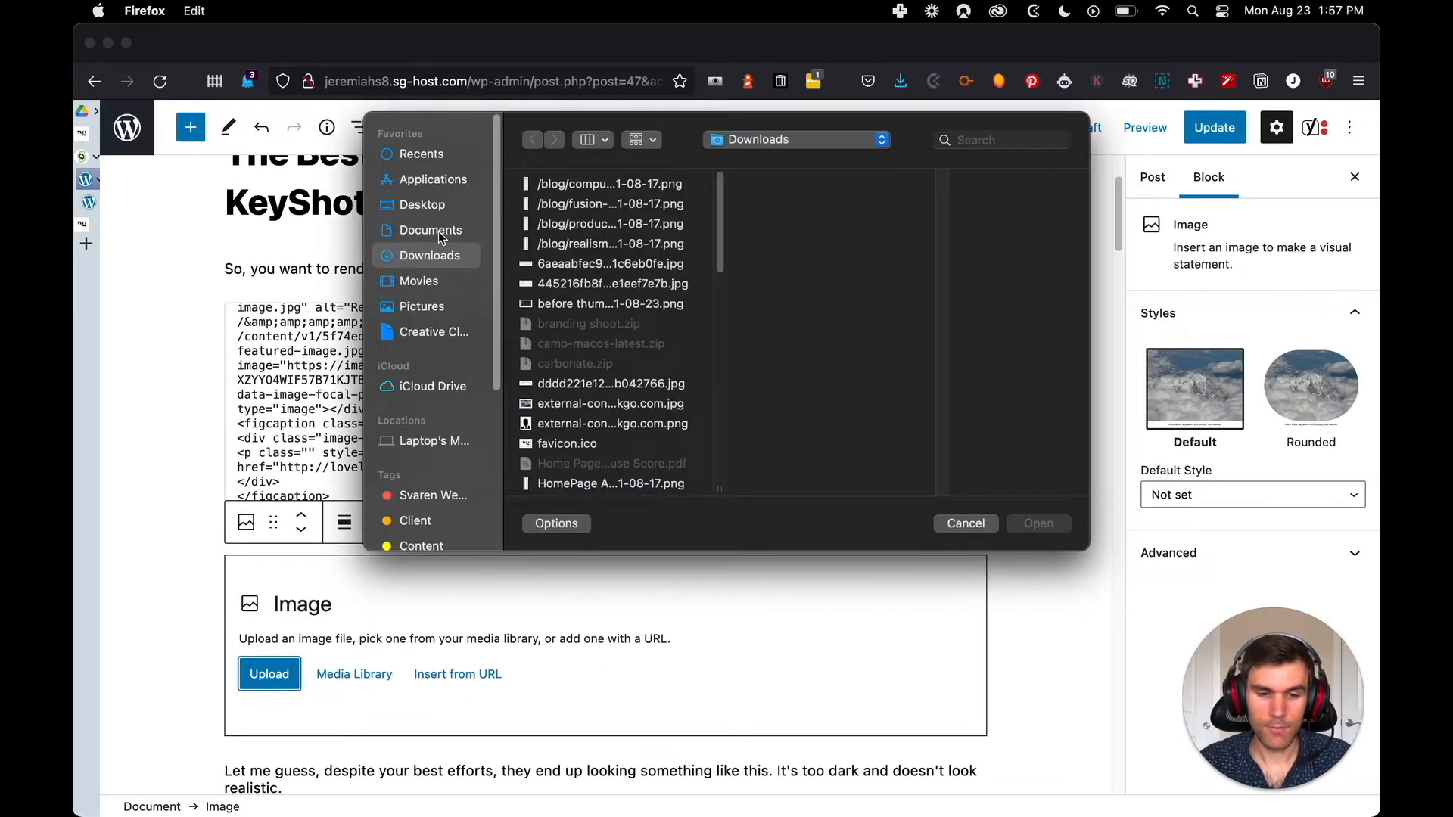
{"action": "left_click", "coordinate": [439, 230]}
{"action": "left_click", "coordinate": [435, 206]}
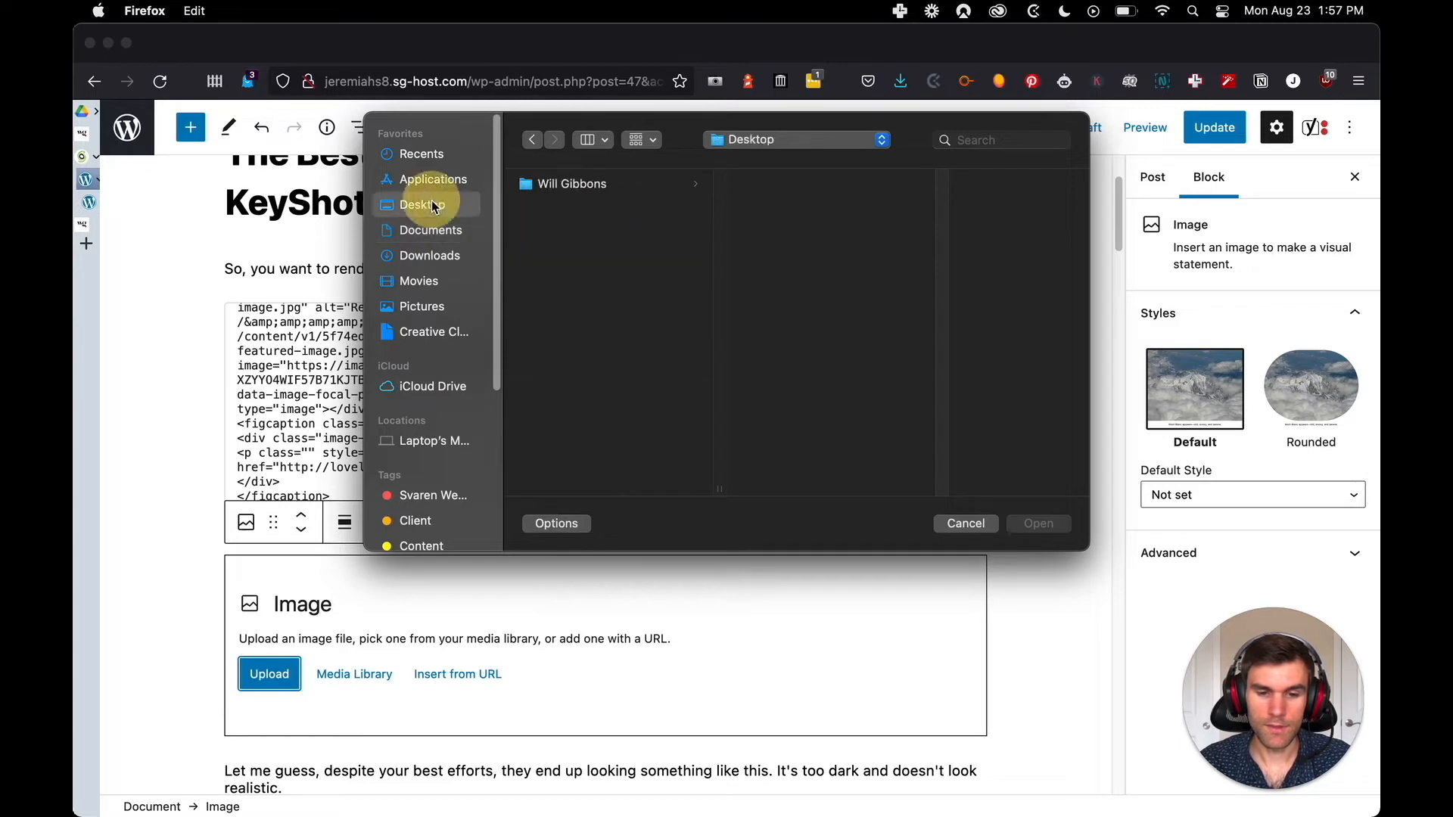
{"action": "left_click", "coordinate": [580, 185]}
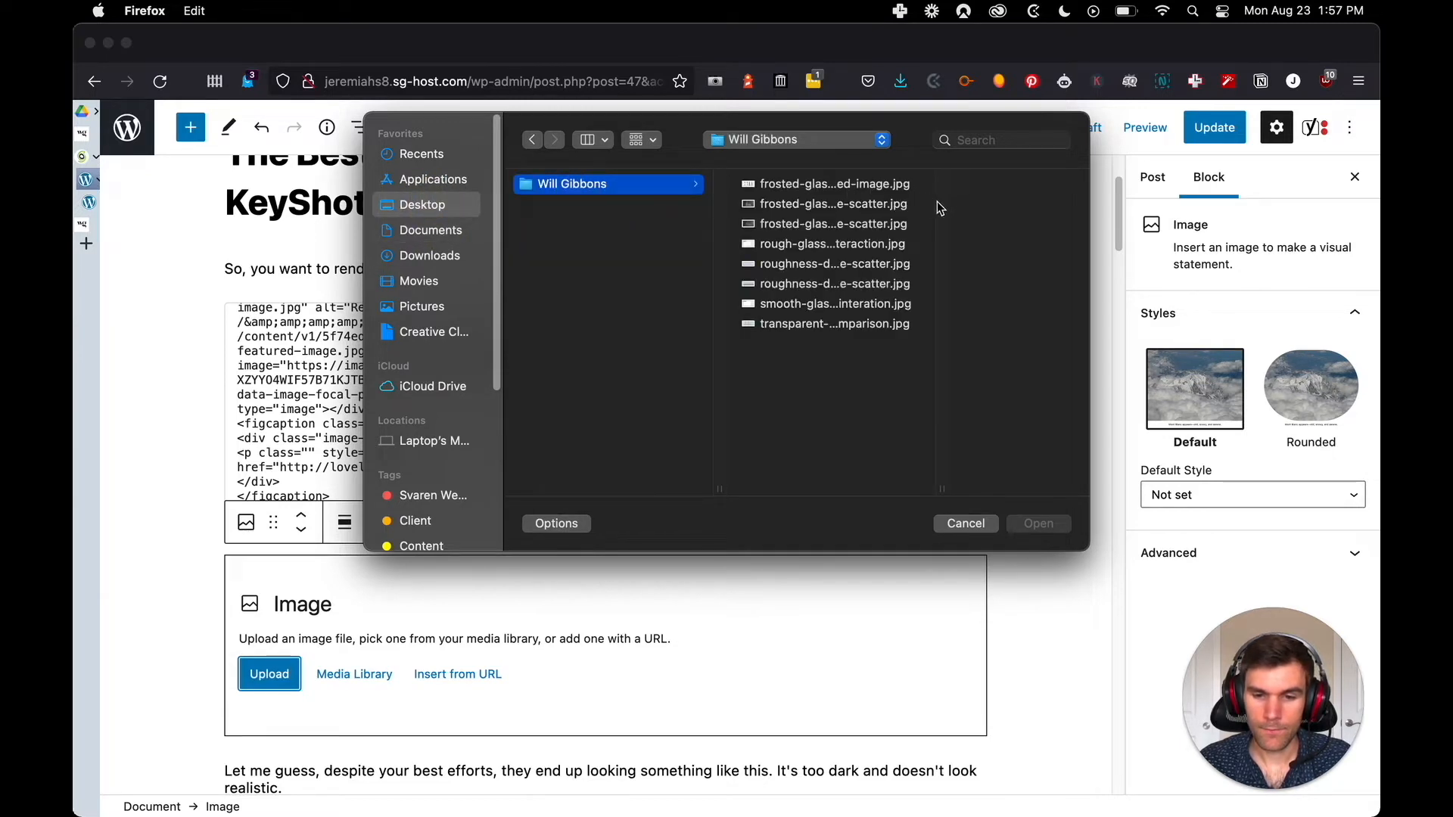
{"action": "left_click_drag", "start_coordinate": [943, 493], "coordinate": [1049, 486]}
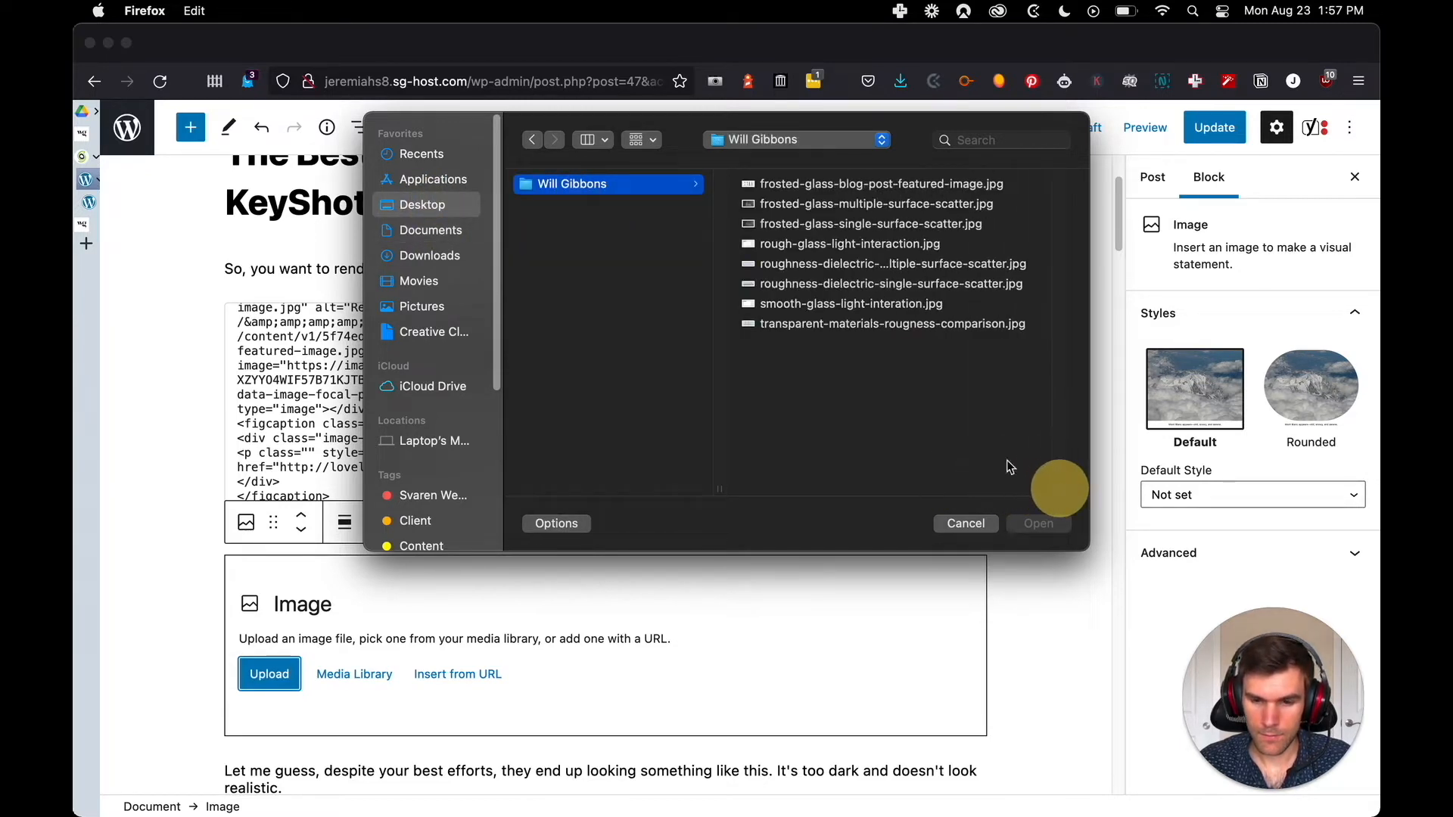
{"action": "left_click", "coordinate": [861, 185]}
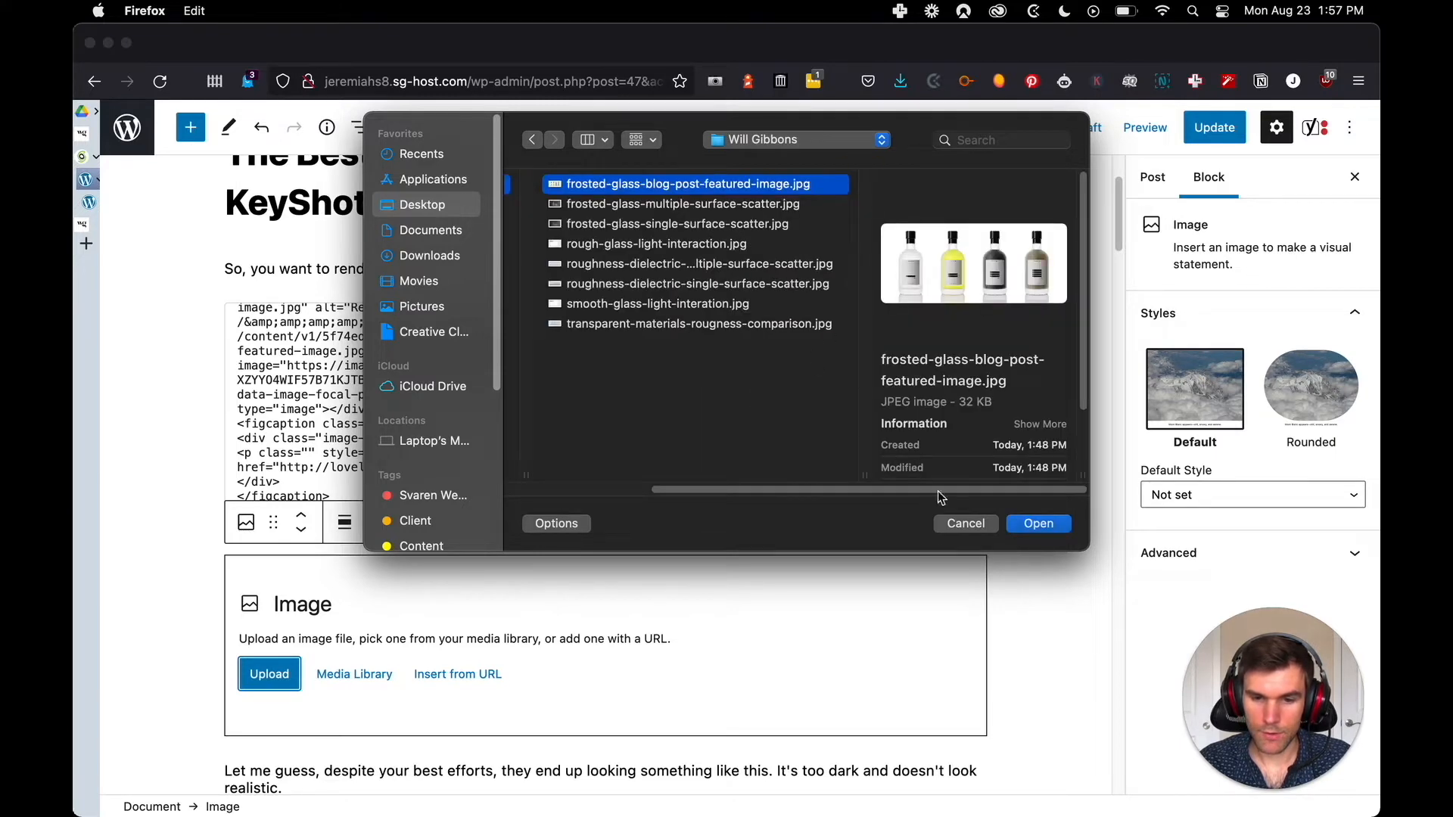
{"action": "left_click", "coordinate": [1051, 531]}
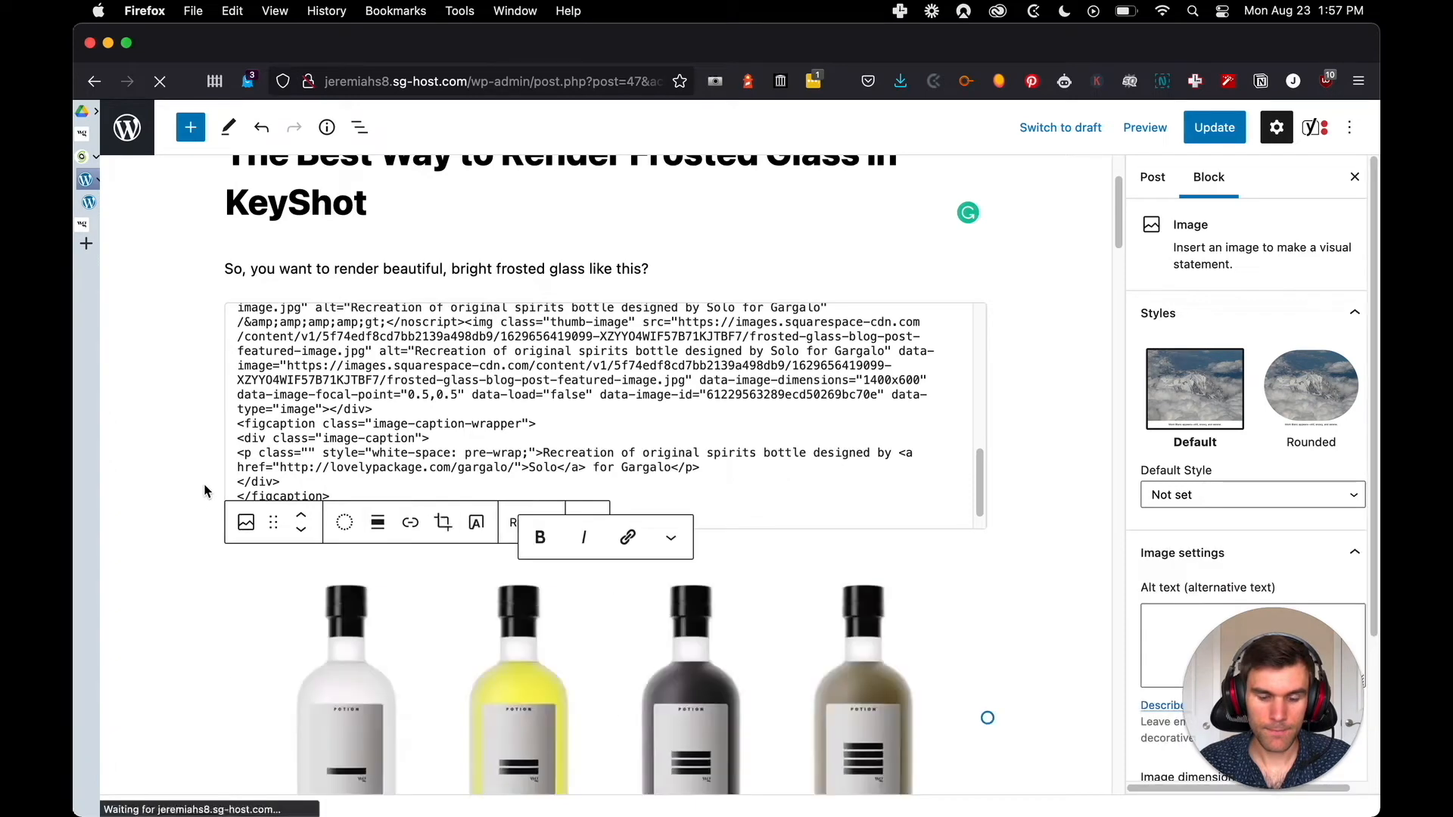
Copy the caption "Recreation of original spirits bottle designed by Solo for Gargalo" with its link from the HTML code into the bottle image's caption
{"action": "scroll", "coordinate": [194, 488], "scroll_direction": "down", "scroll_amount": 3}
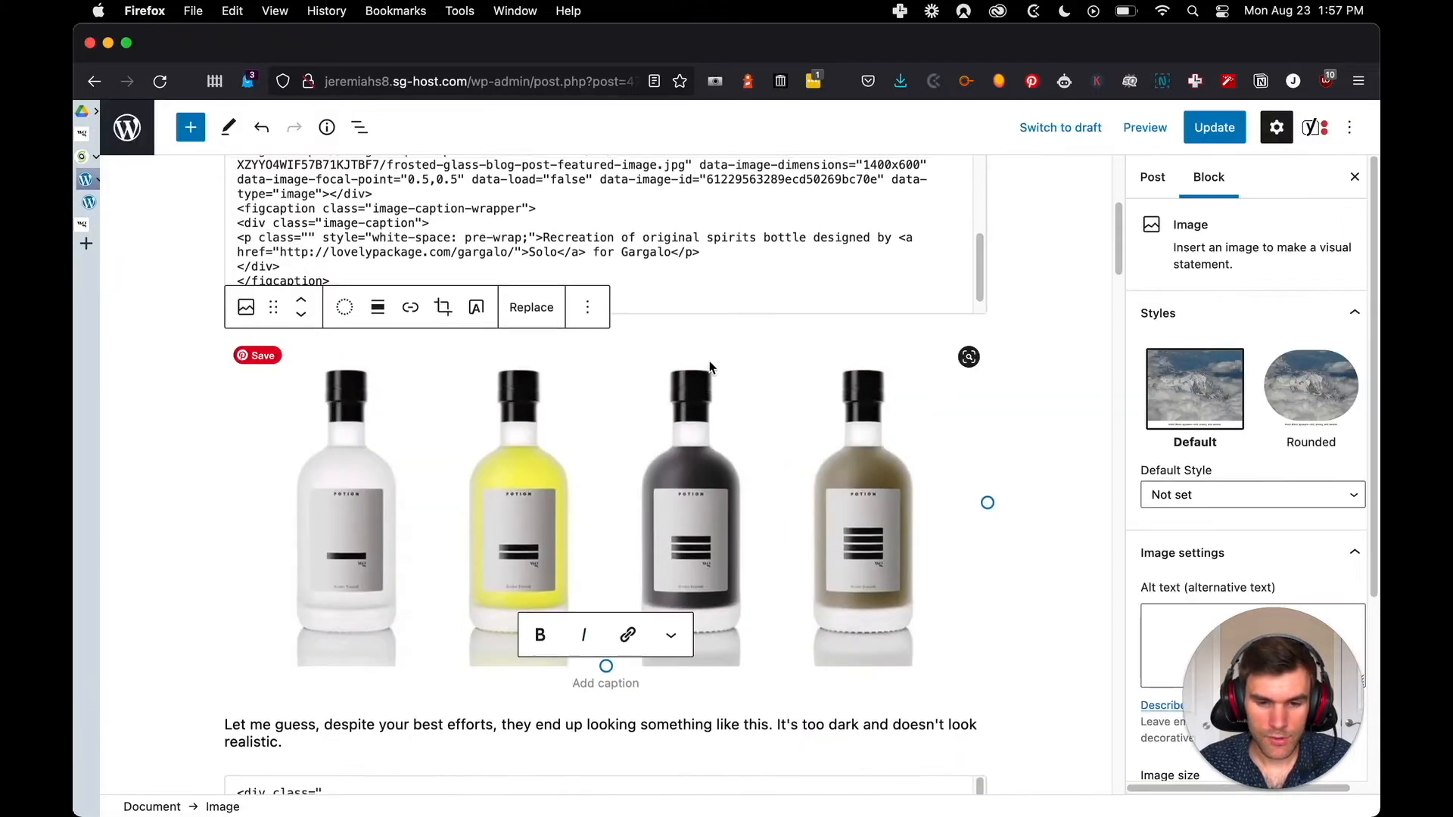
{"action": "scroll", "coordinate": [560, 263], "scroll_direction": "up", "scroll_amount": 1}
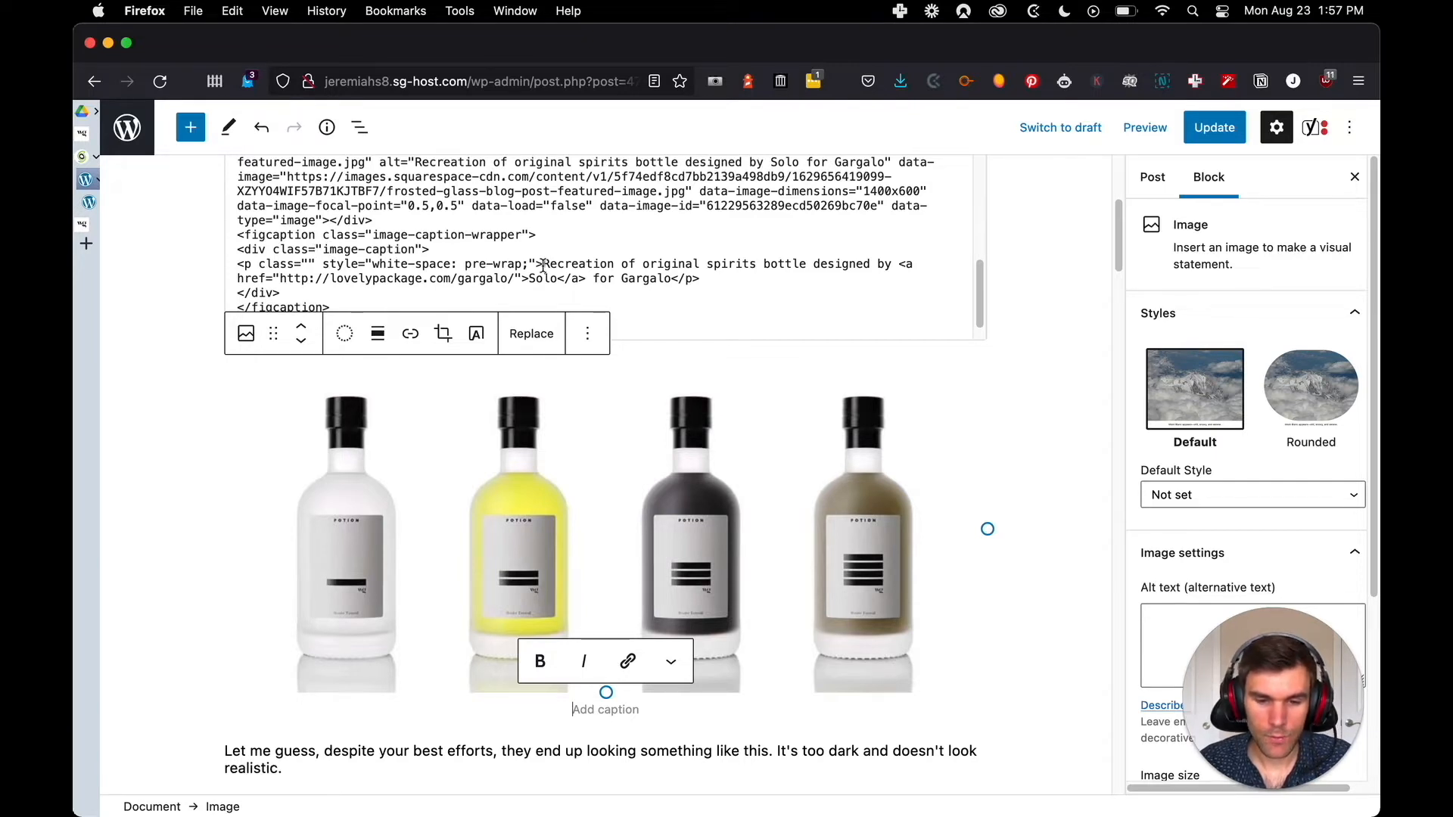
{"action": "left_click_drag", "start_coordinate": [543, 265], "coordinate": [665, 279]}
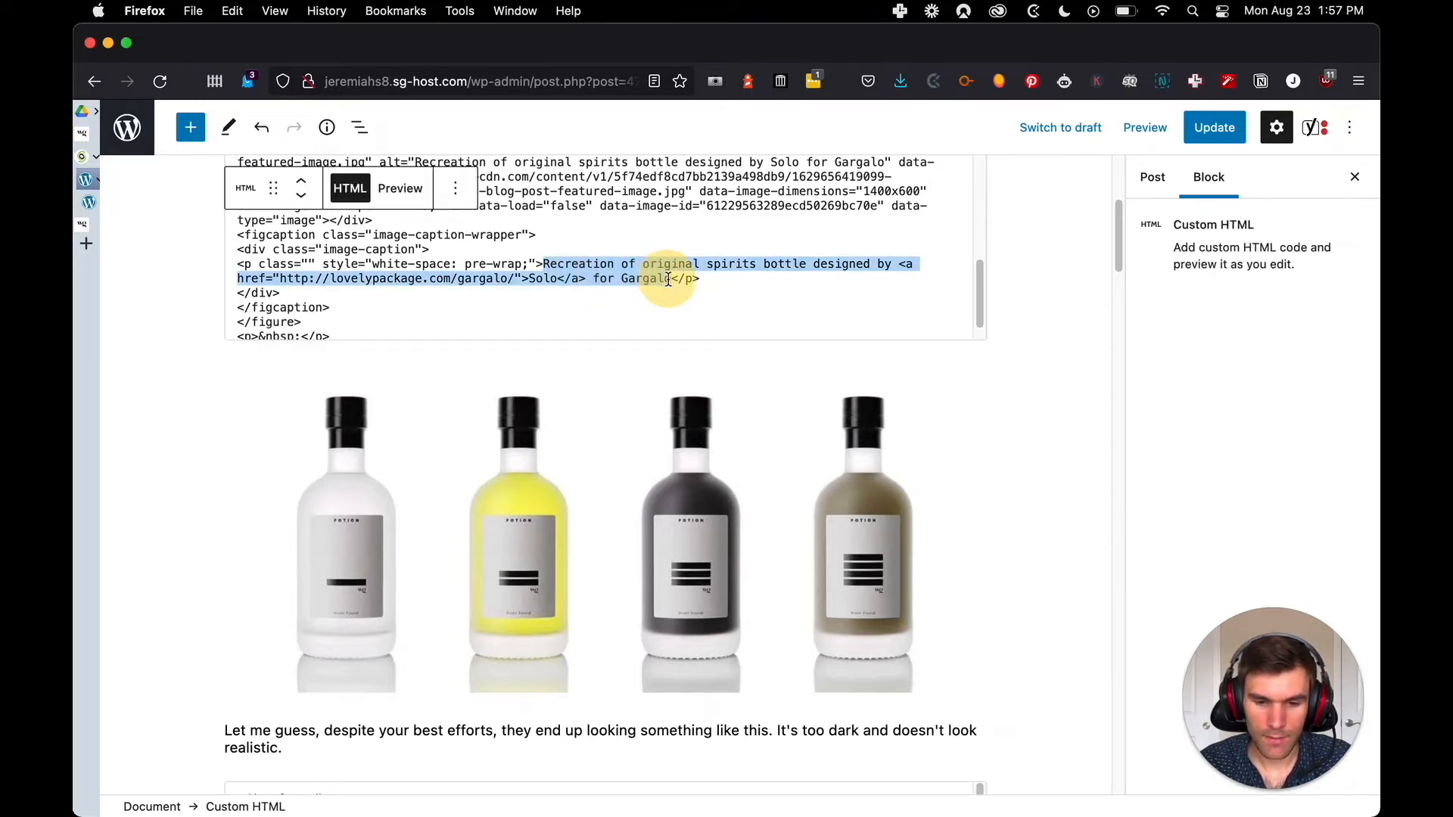
{"action": "key", "text": "super+c"}
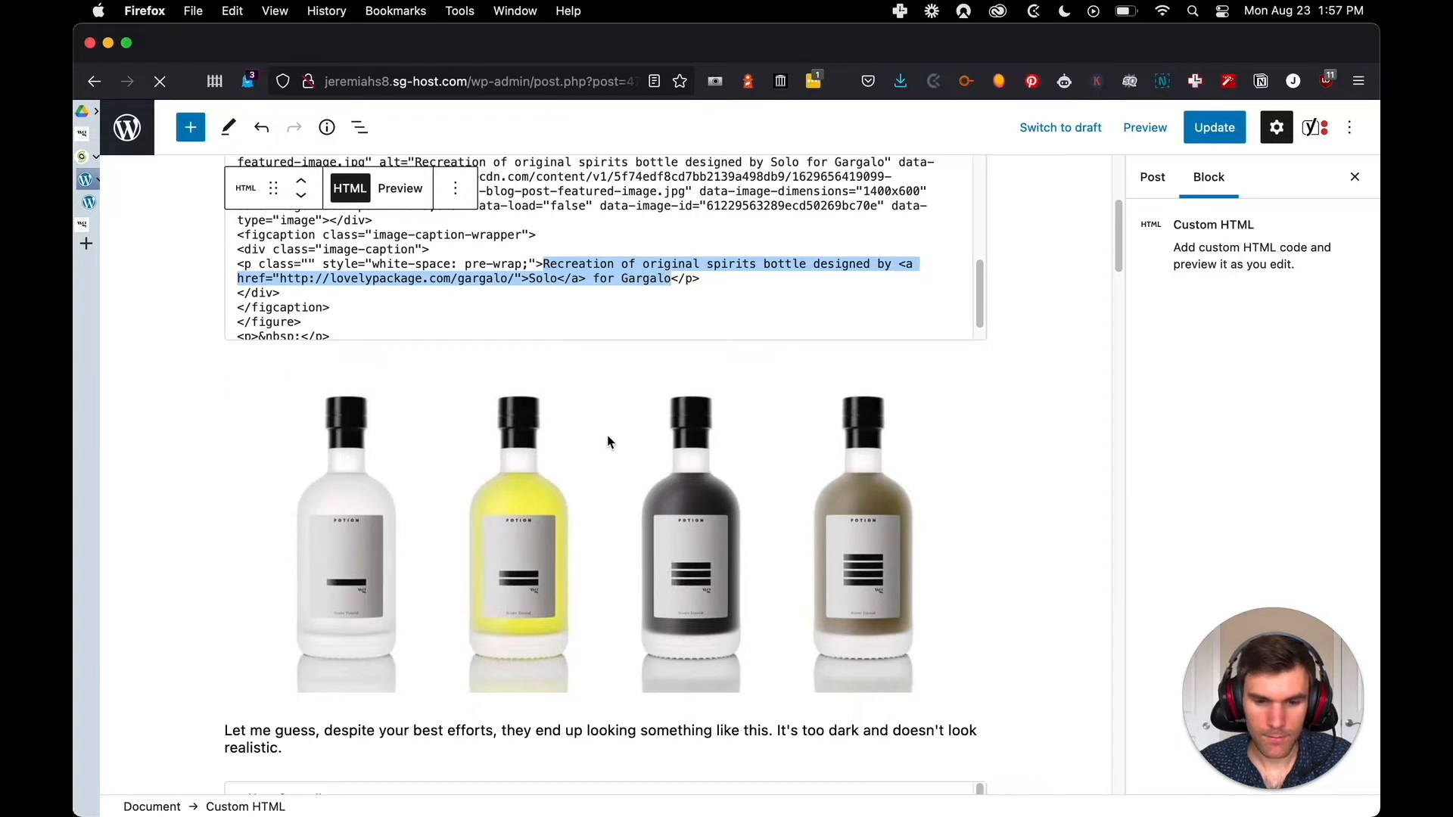
{"action": "left_click", "coordinate": [584, 647]}
{"action": "left_click", "coordinate": [606, 707]}
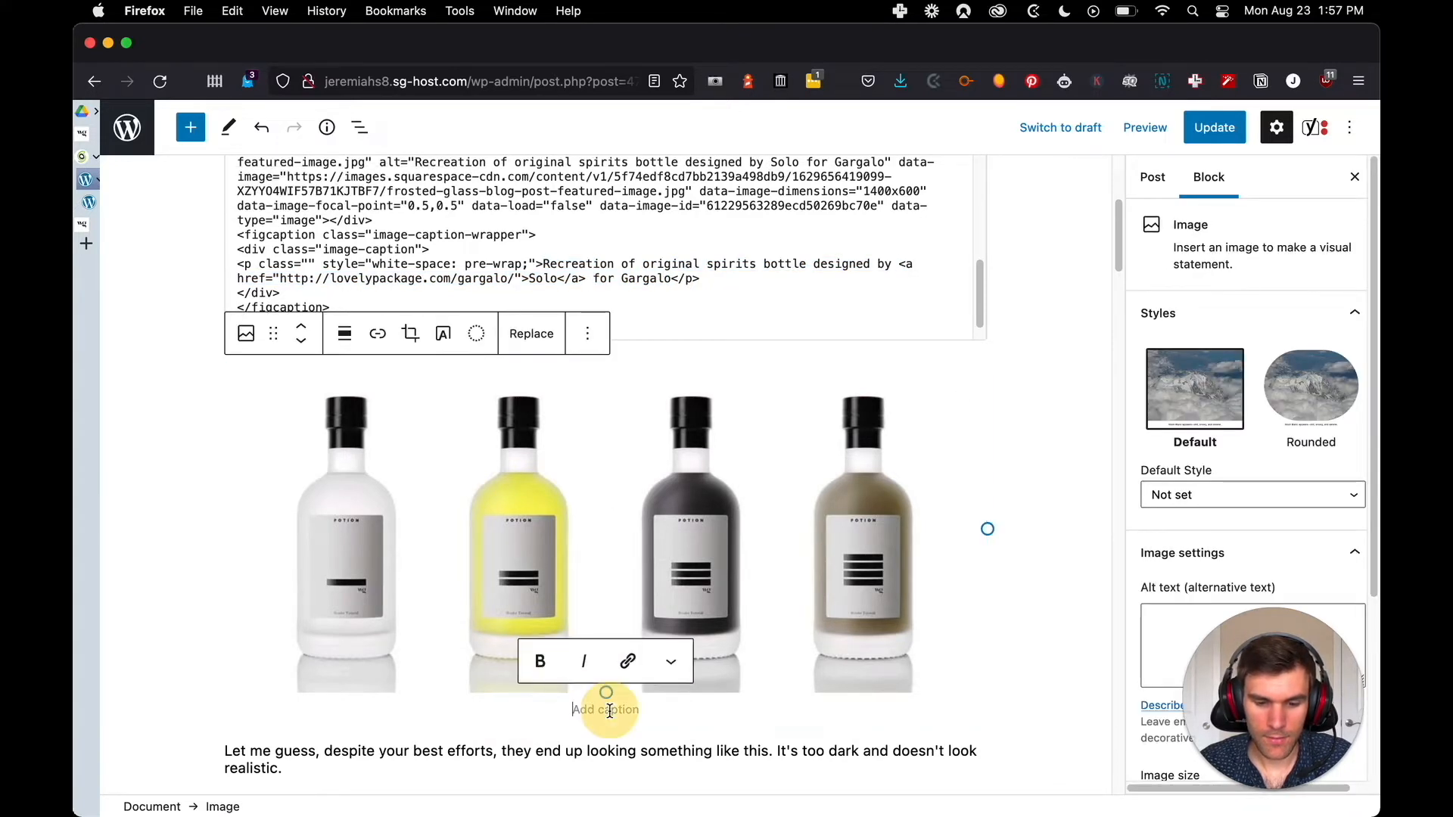
{"action": "key", "text": "super+v"}
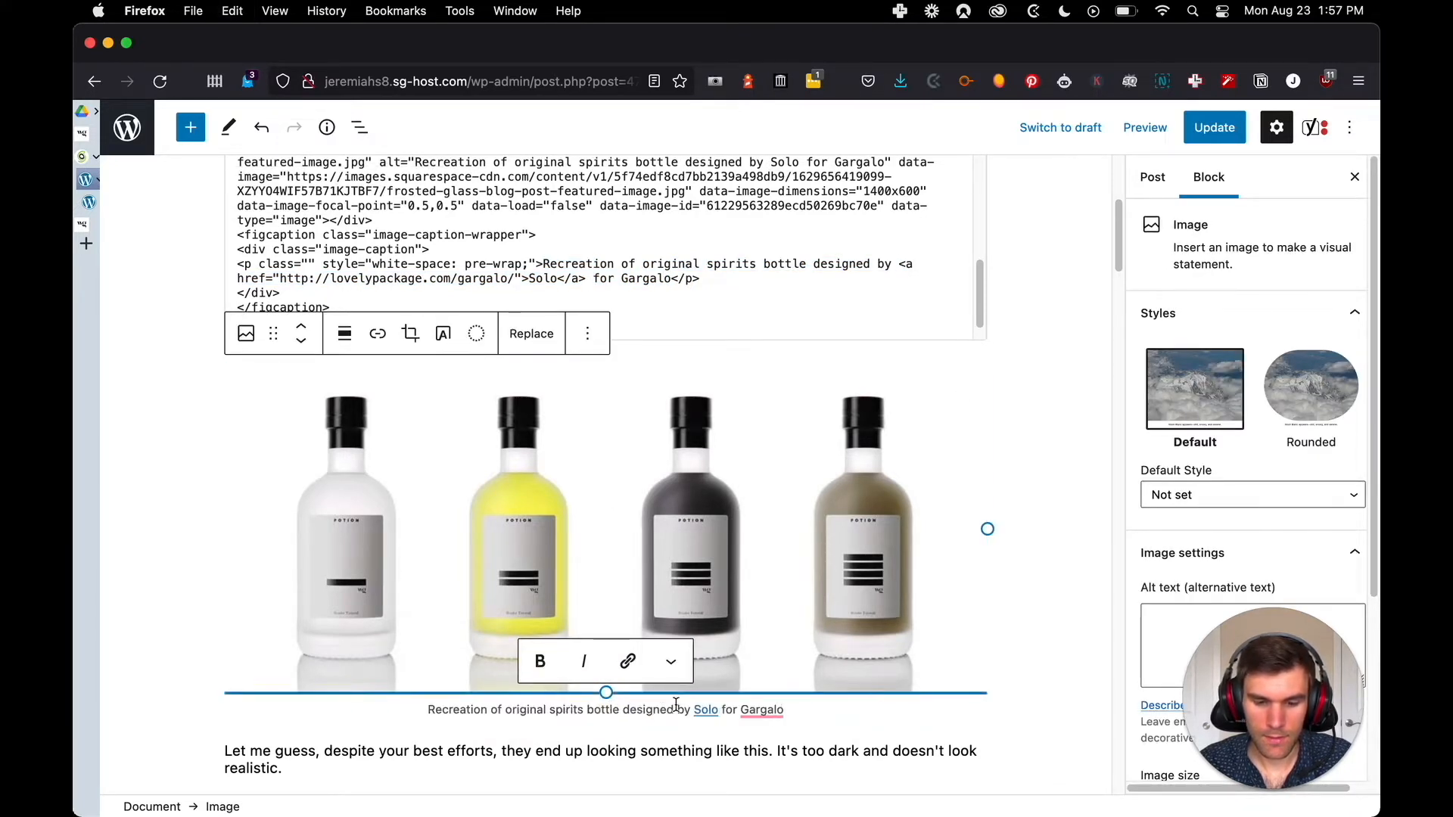
{"action": "left_click", "coordinate": [833, 767]}
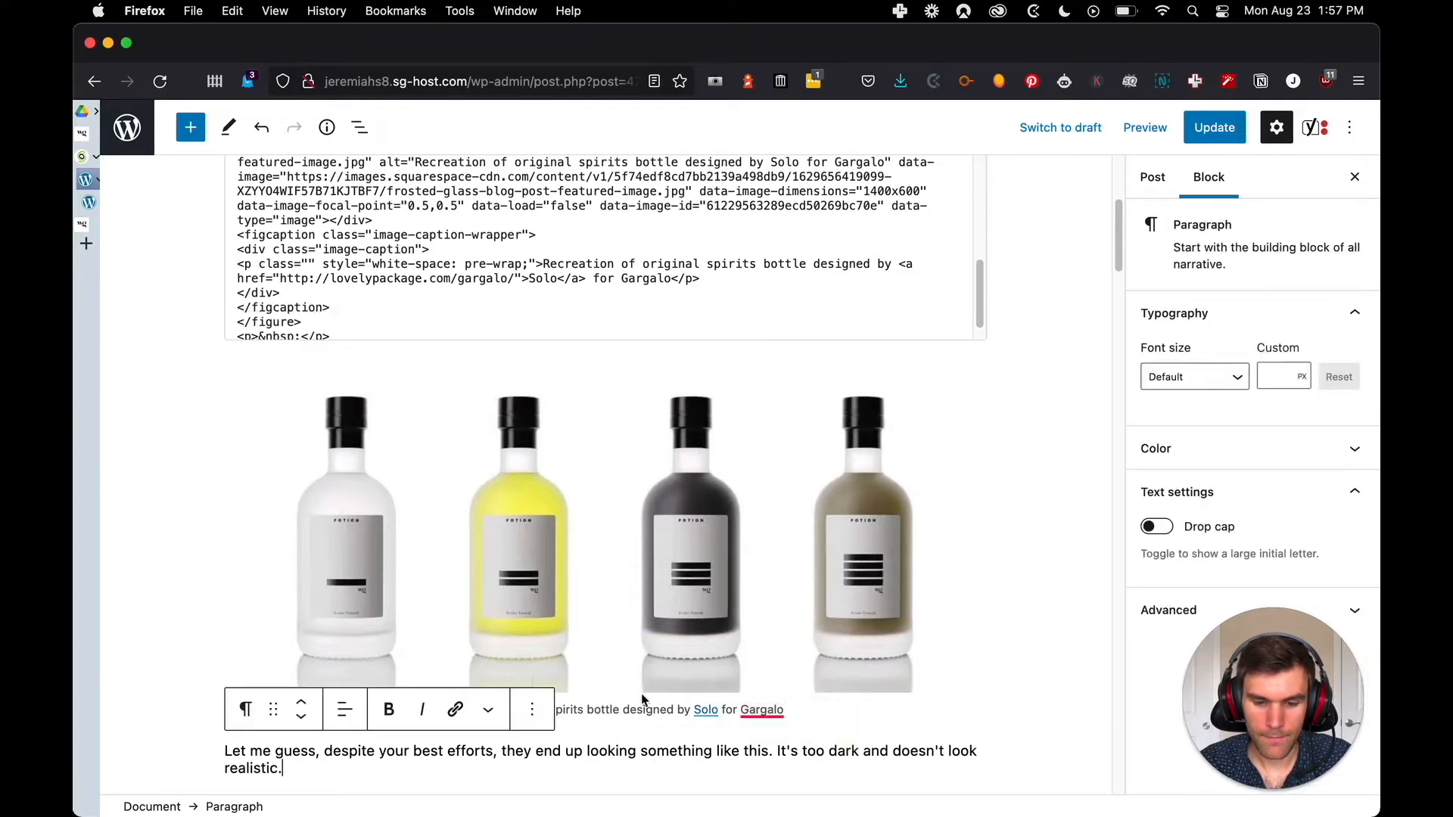
{"action": "left_click", "coordinate": [324, 519]}
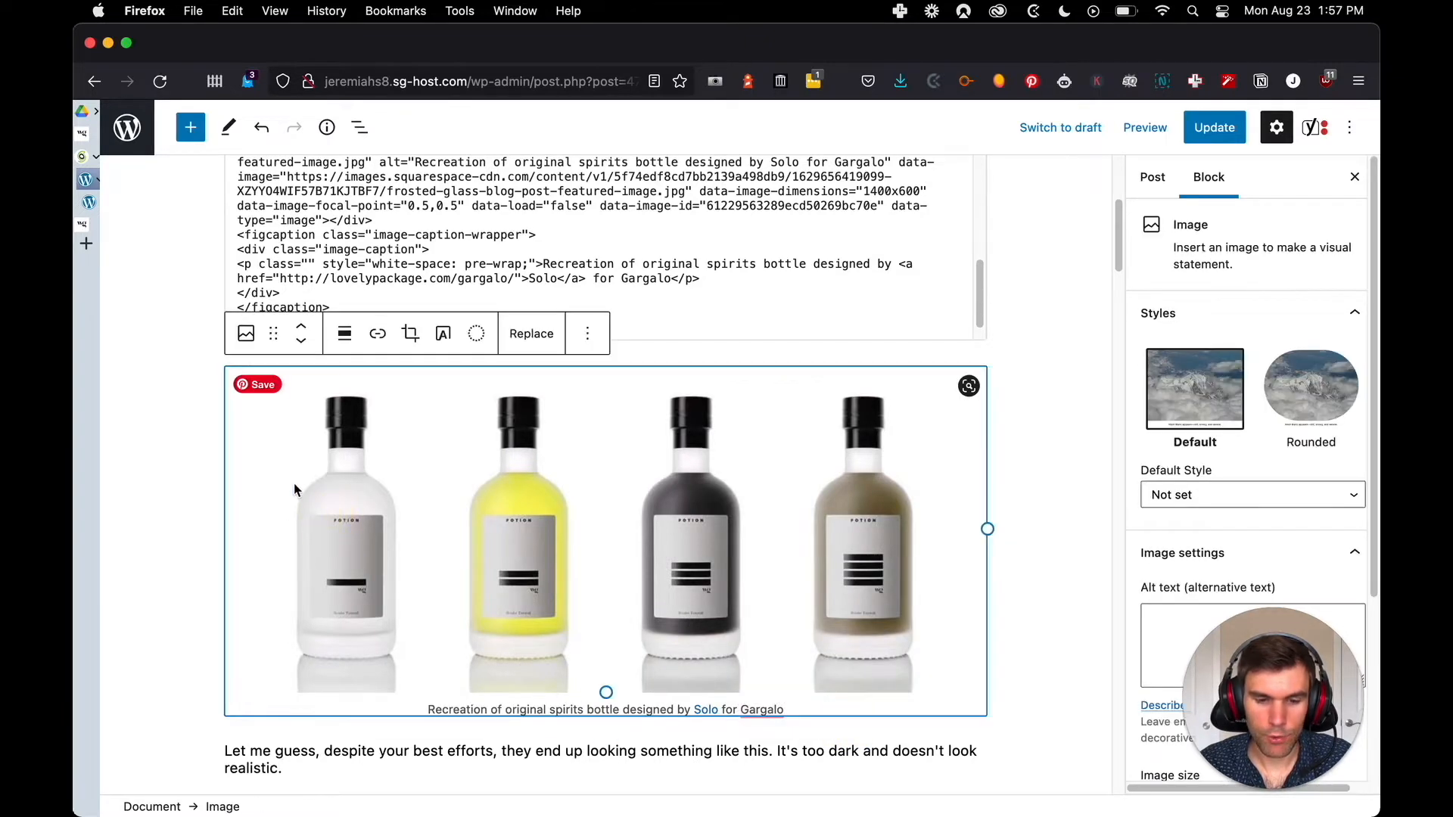
{"action": "left_click", "coordinate": [179, 425]}
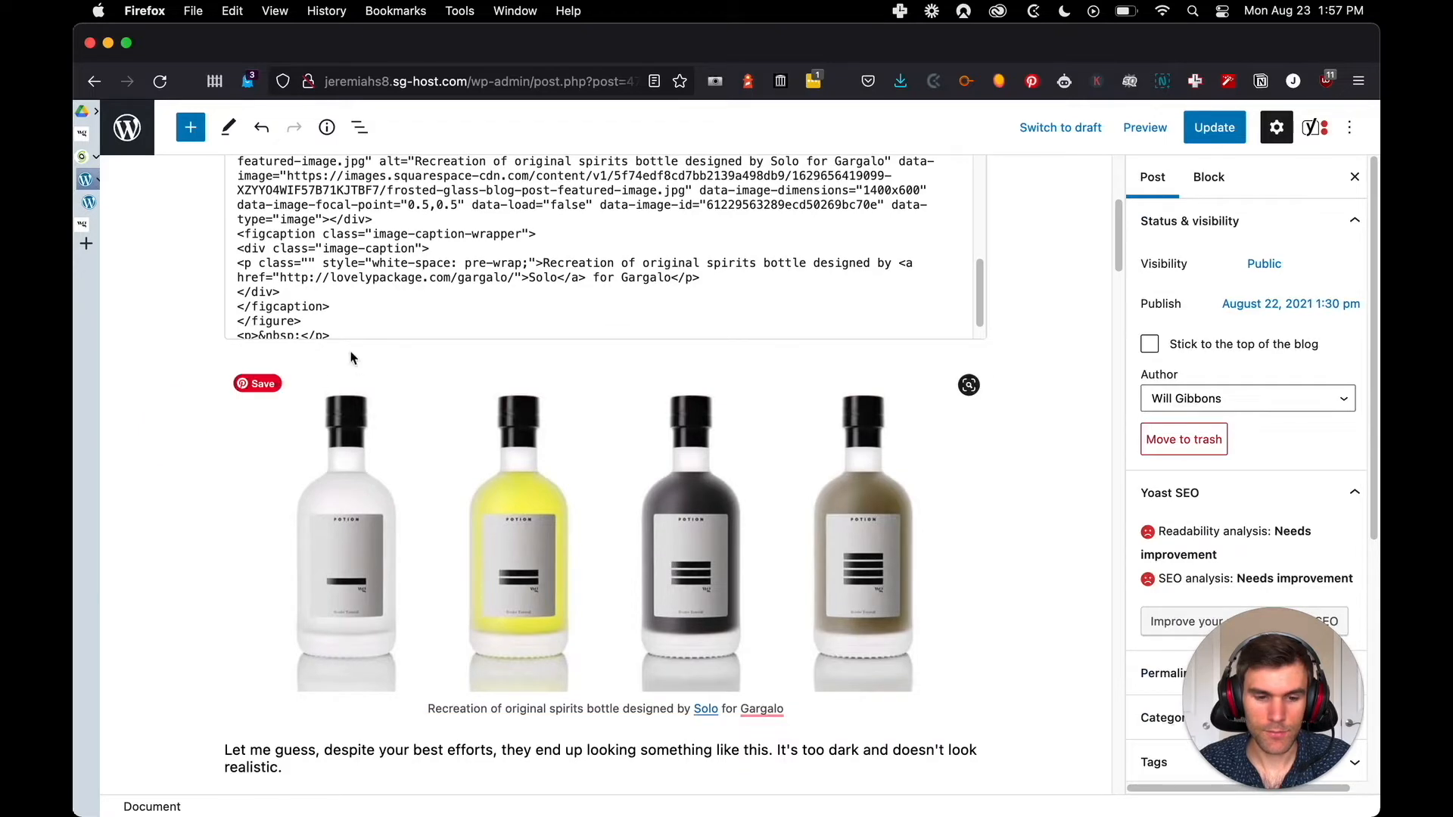
Remove the first custom HTML block above the uploaded bottle image
{"action": "left_click", "coordinate": [433, 280]}
{"action": "scroll", "coordinate": [424, 313], "scroll_direction": "up", "scroll_amount": 5}
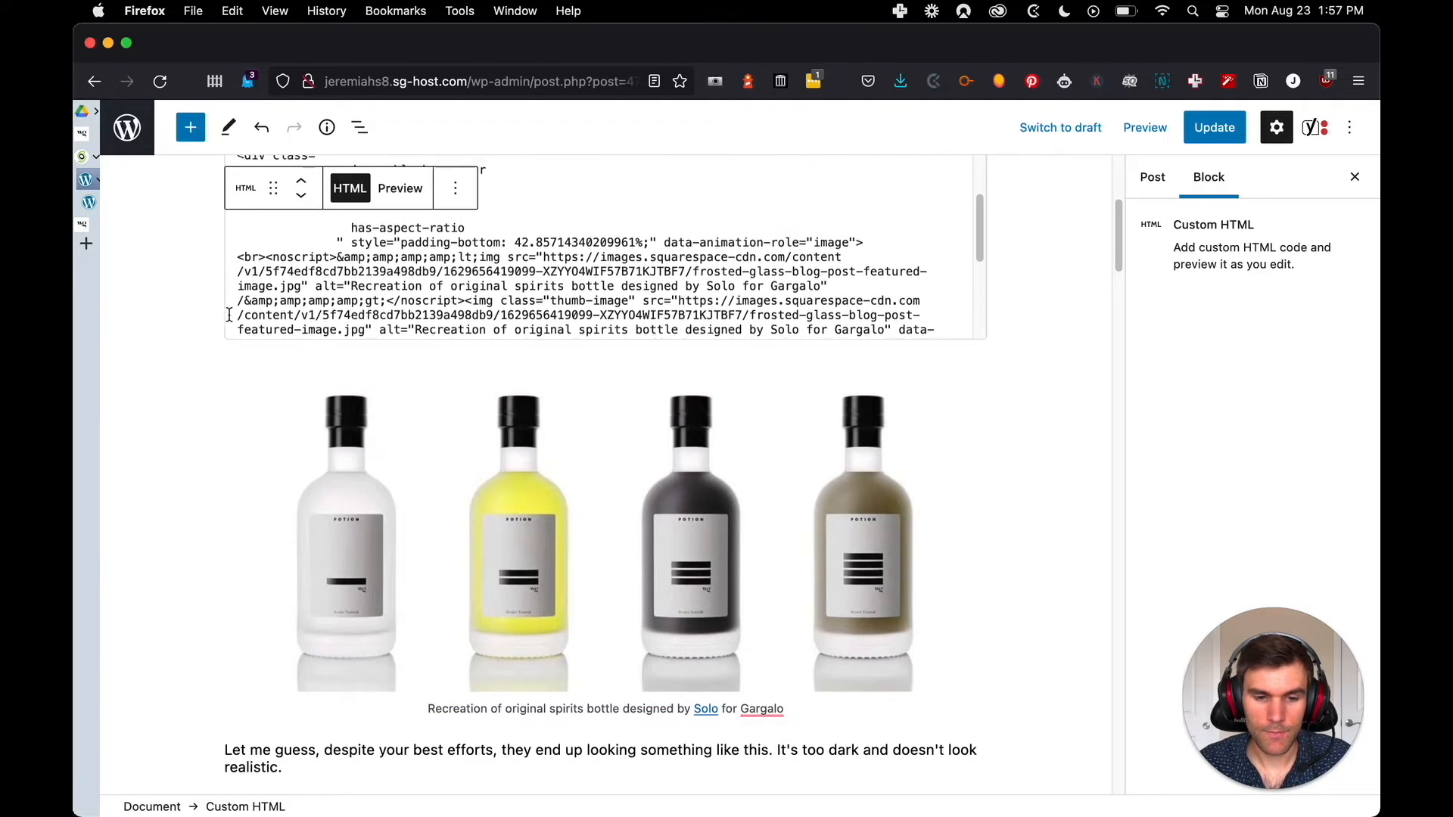
{"action": "scroll", "coordinate": [188, 341], "scroll_direction": "up", "scroll_amount": 5}
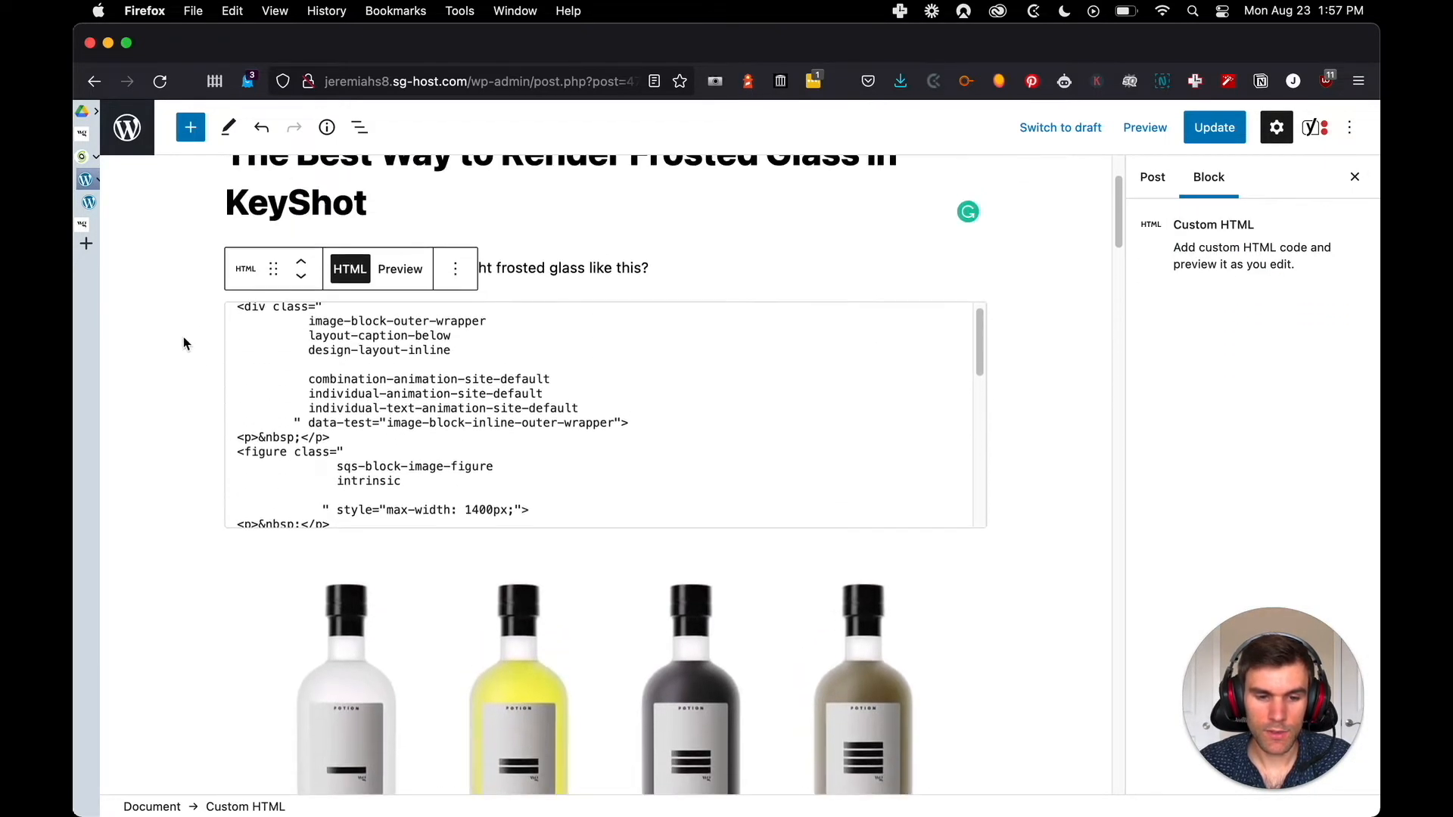
{"action": "left_click", "coordinate": [458, 269]}
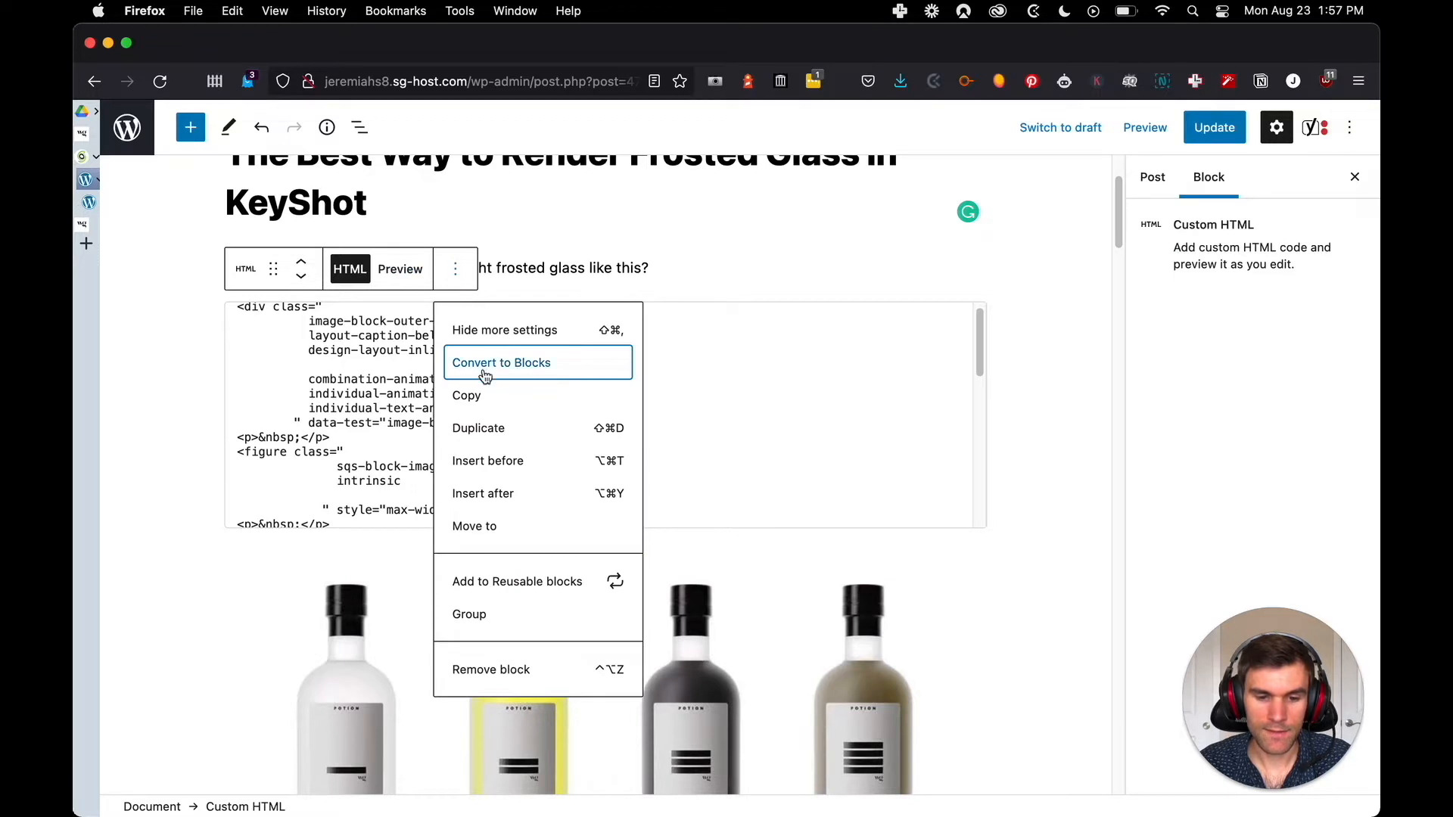
{"action": "left_click", "coordinate": [493, 673]}
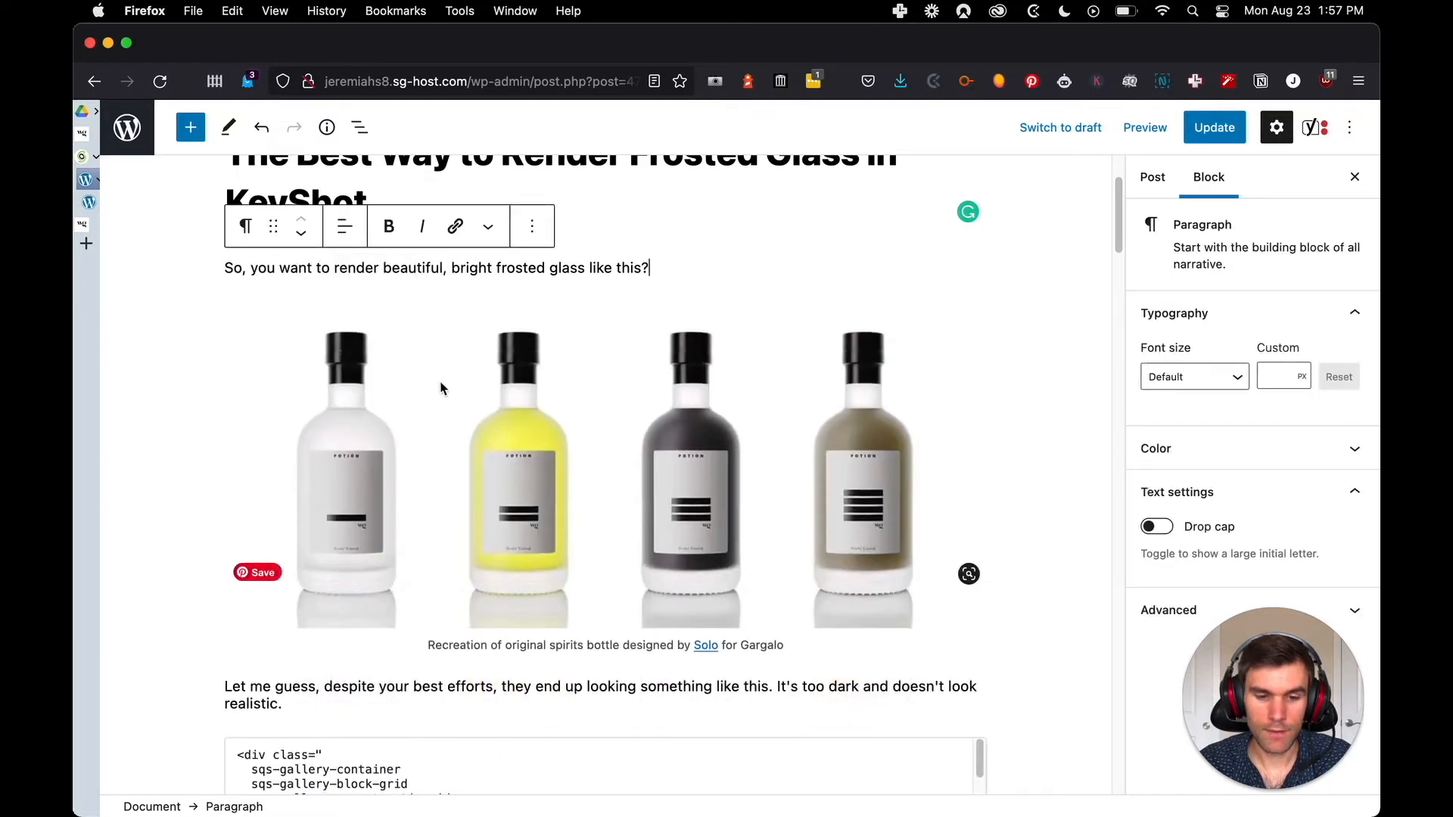
Look at the alignment options of the bottle image, and leave them without choosing one
{"action": "left_click", "coordinate": [995, 350]}
{"action": "left_click", "coordinate": [648, 419]}
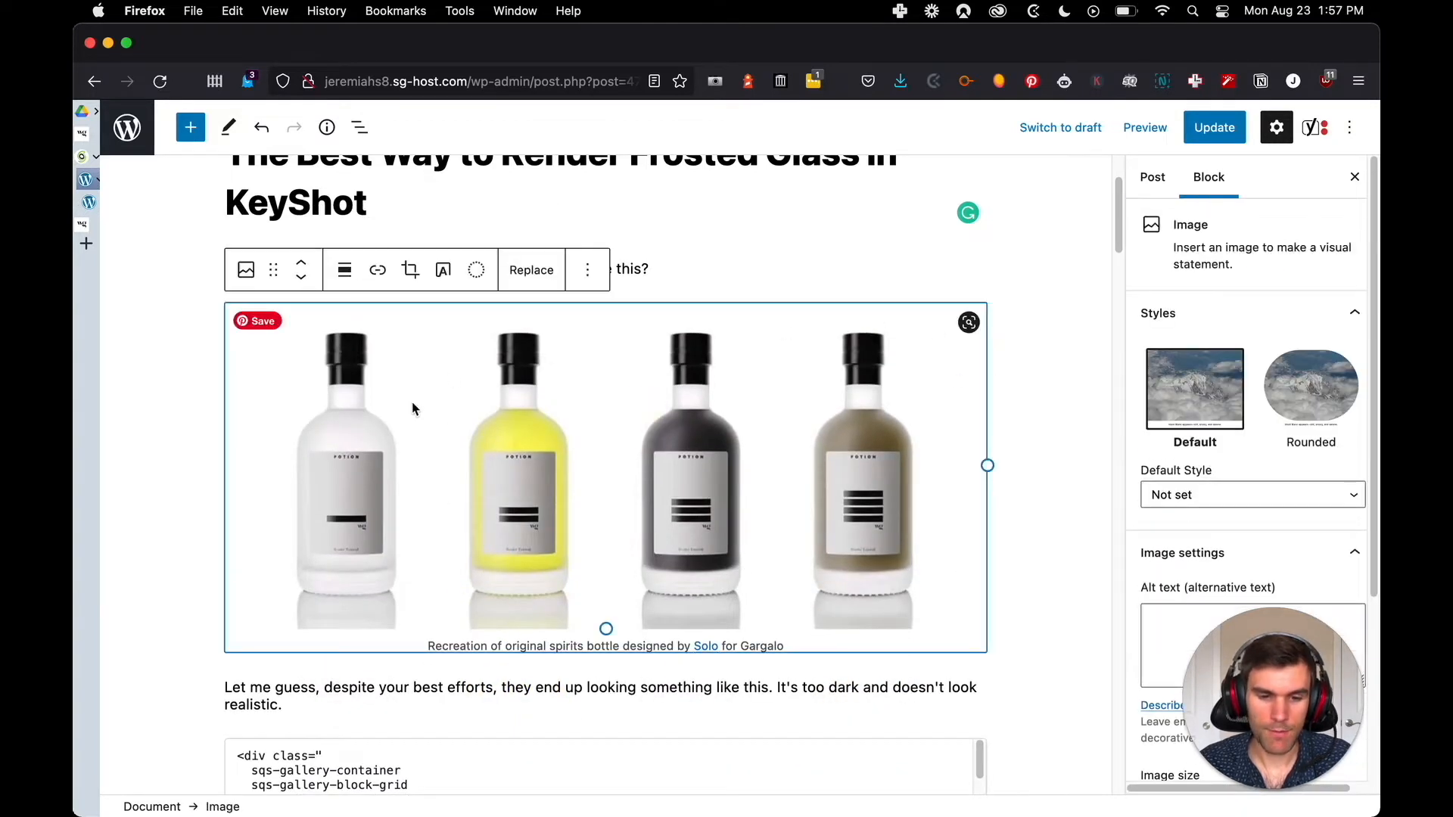
{"action": "left_click", "coordinate": [349, 278]}
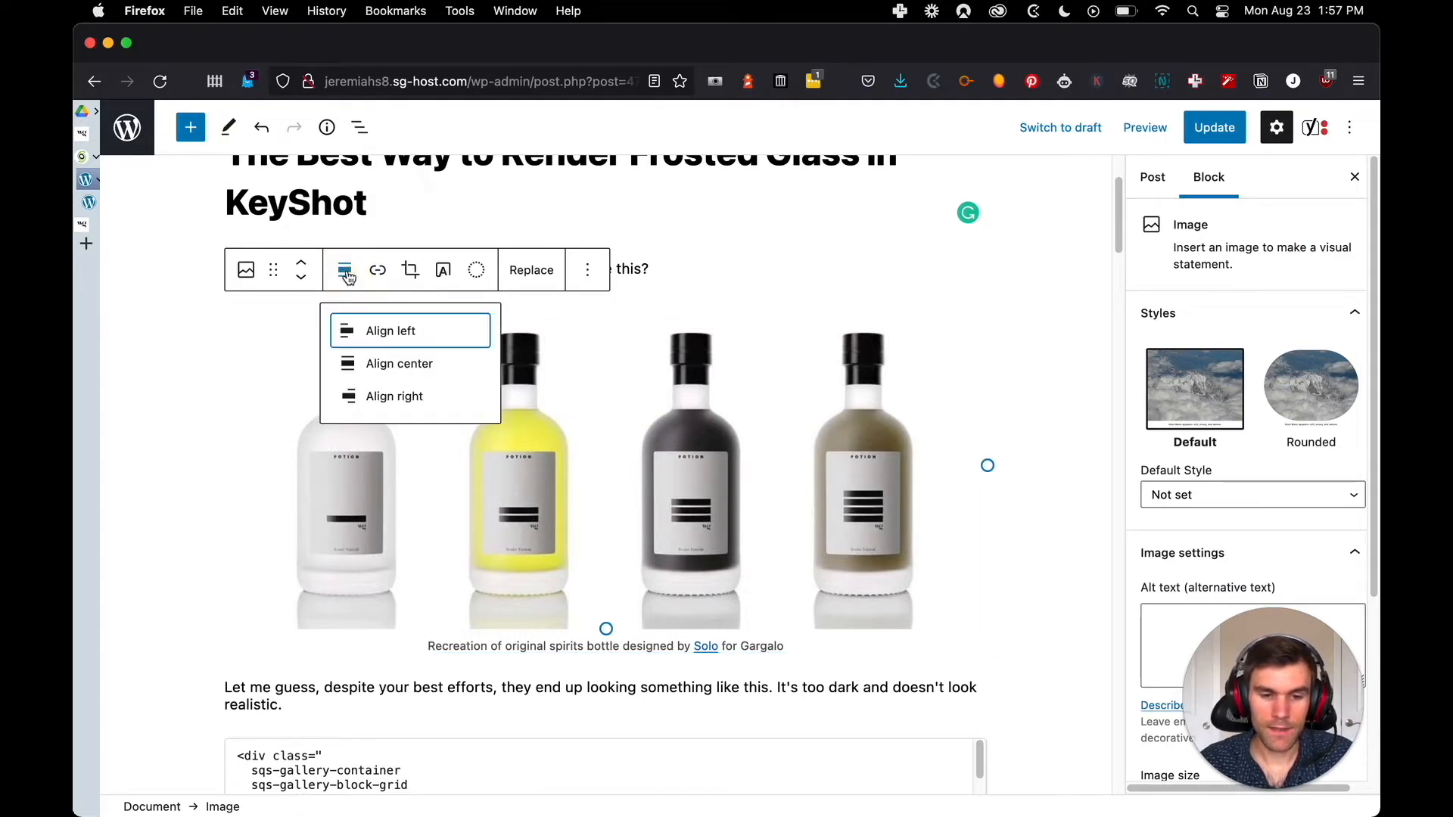
{"action": "left_click", "coordinate": [193, 356]}
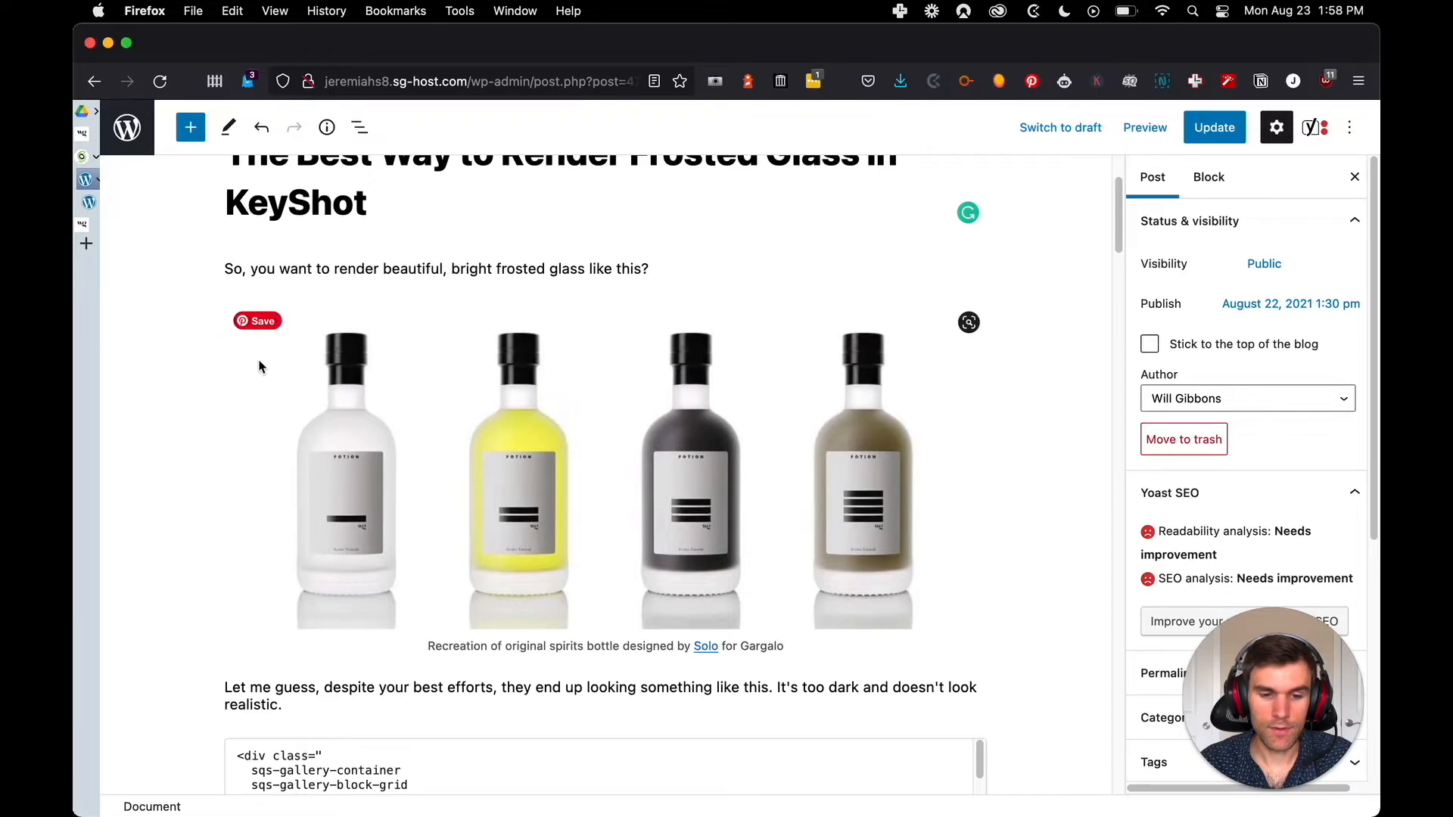
Switch to the original Squarespace post, view it full screen, and review its layout down to the Physical properties of glass section
{"action": "key", "text": "ctrl+Tab"}
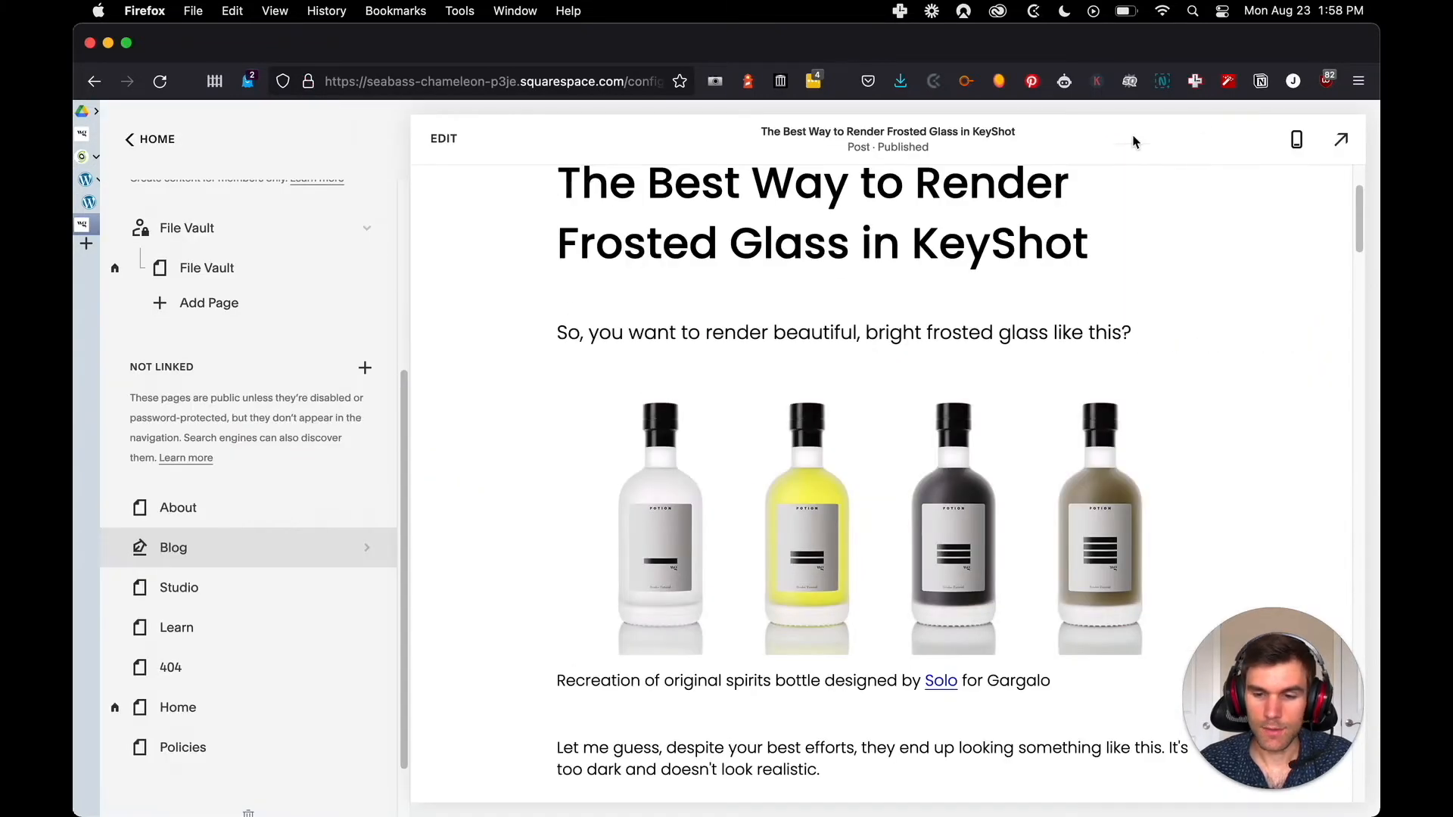
{"action": "left_click", "coordinate": [1341, 137]}
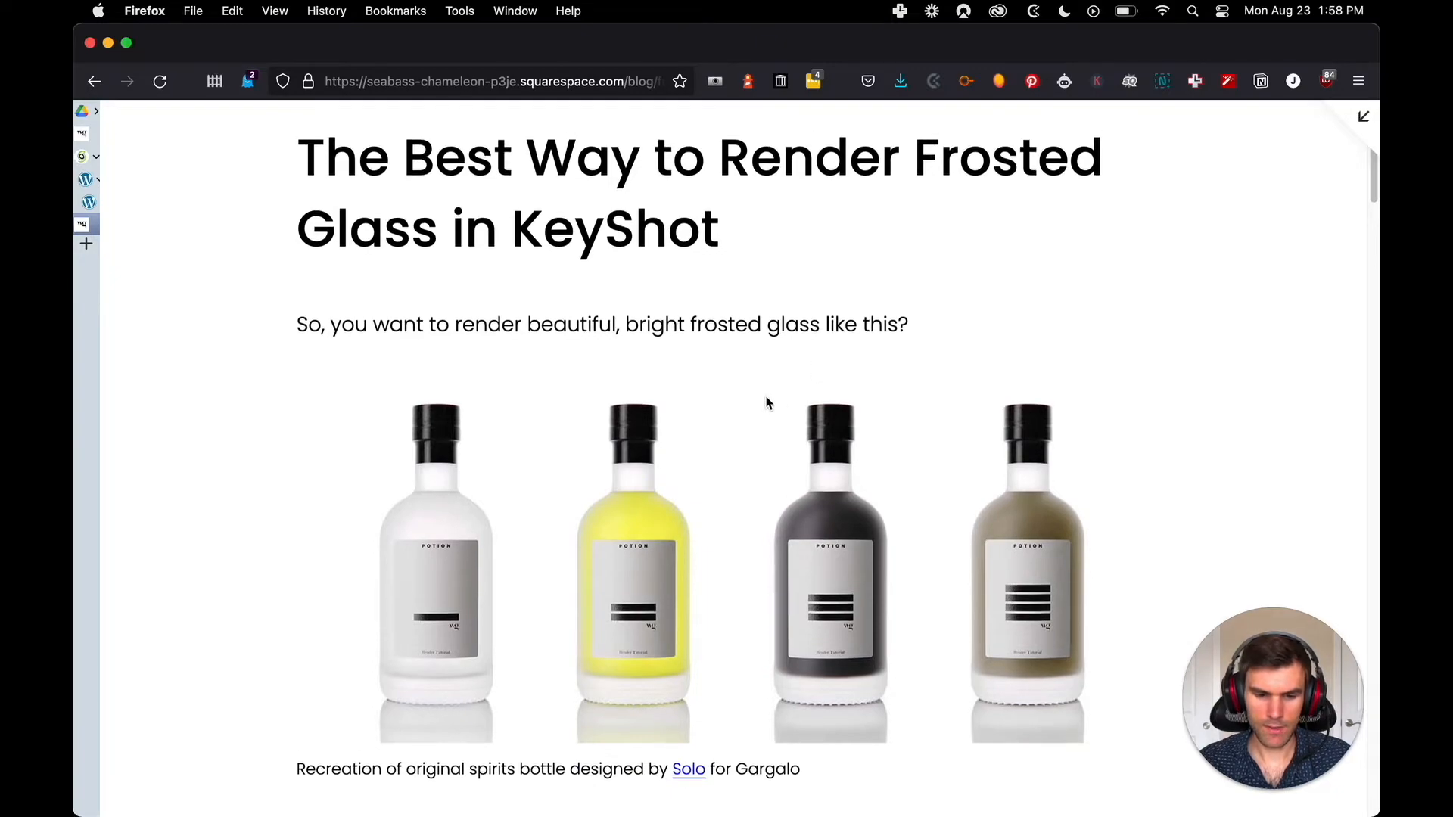
{"action": "scroll", "coordinate": [769, 402], "scroll_direction": "down", "scroll_amount": 10}
{"action": "scroll", "coordinate": [719, 394], "scroll_direction": "down", "scroll_amount": 15}
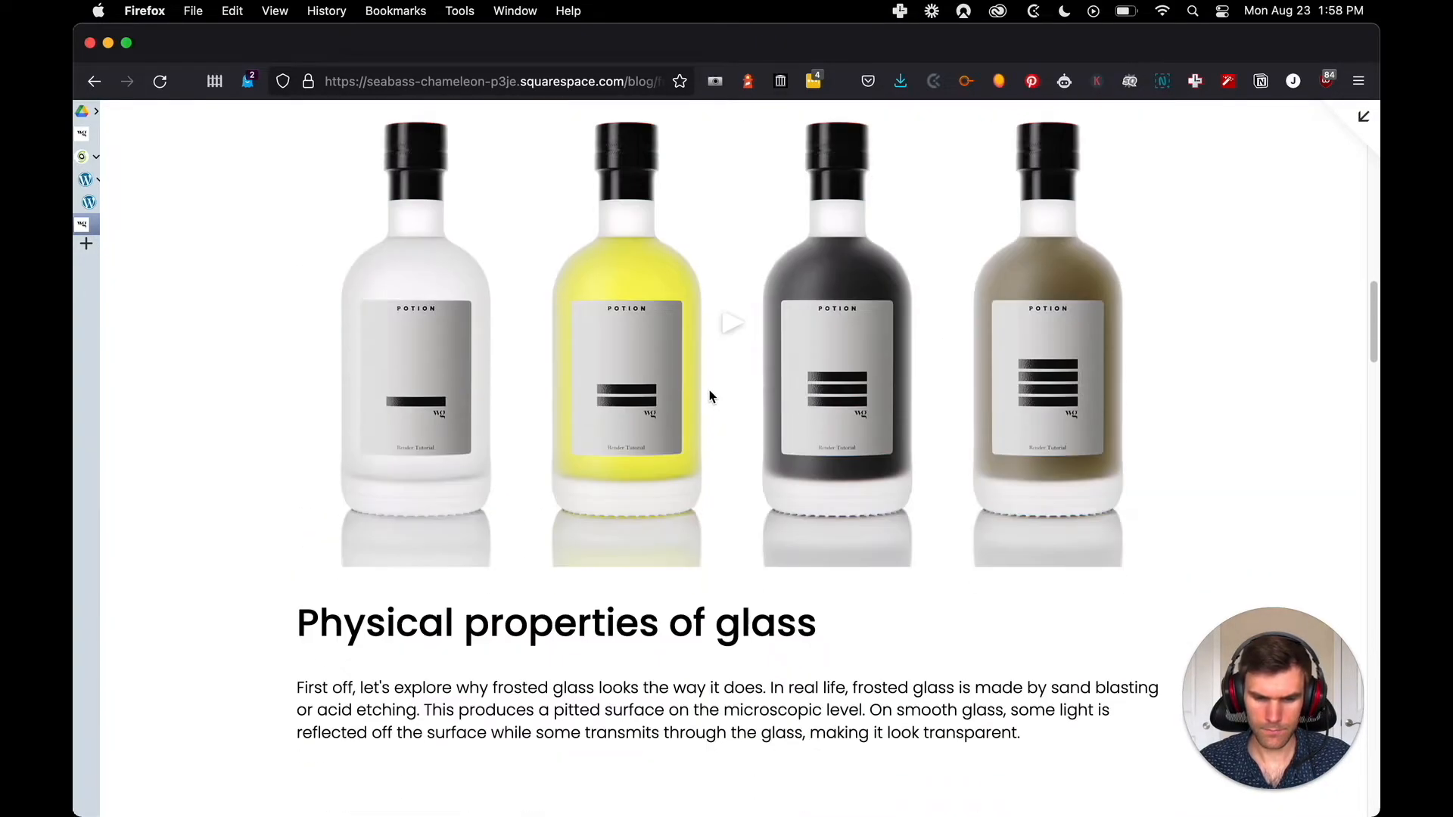
Review the smooth and rough glass light interaction diagrams and the text below them in the original Squarespace post
{"action": "scroll", "coordinate": [719, 390], "scroll_direction": "down", "scroll_amount": 5}
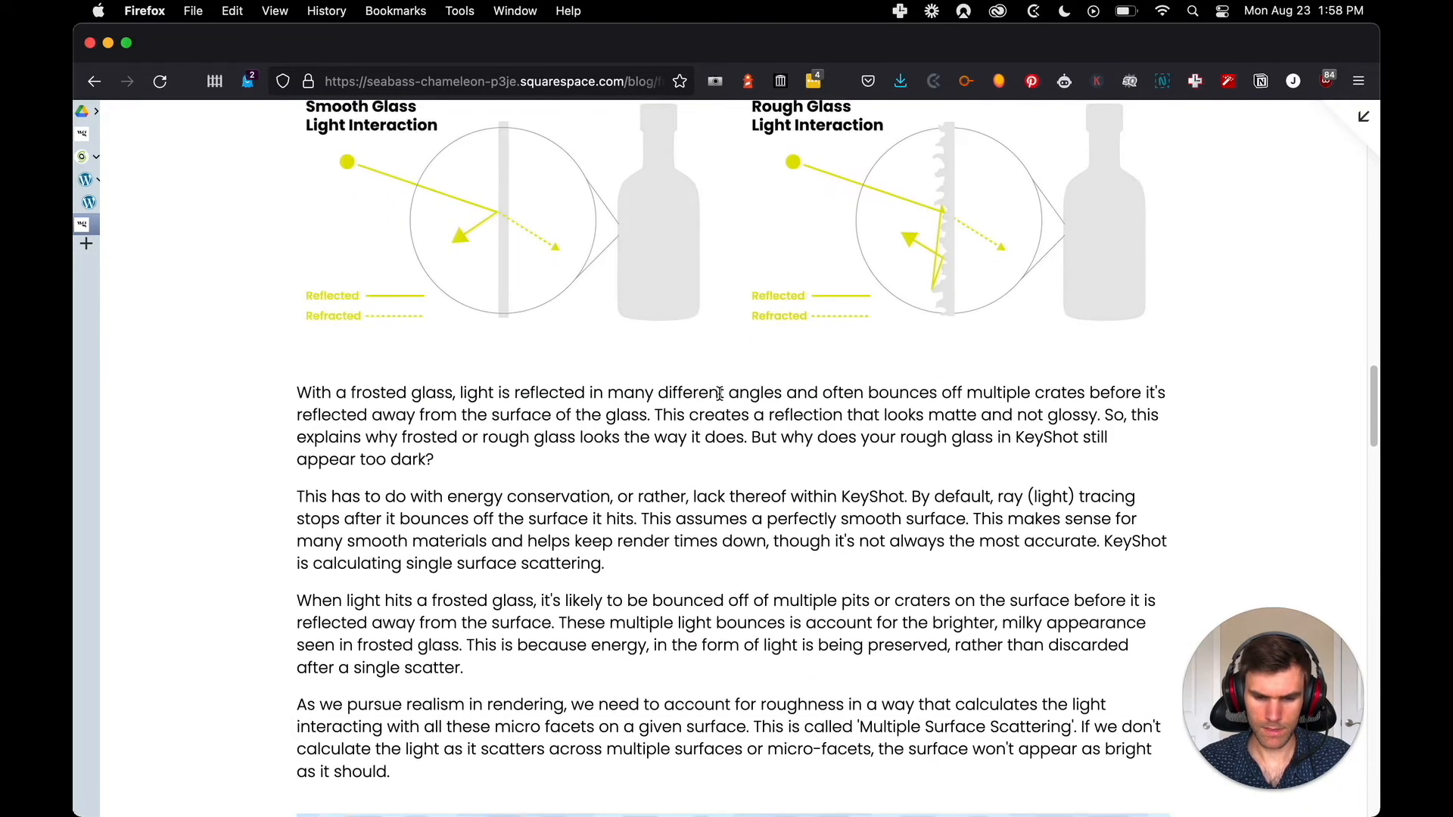
{"action": "scroll", "coordinate": [759, 401], "scroll_direction": "up", "scroll_amount": 16}
{"action": "scroll", "coordinate": [757, 401], "scroll_direction": "down", "scroll_amount": 12}
{"action": "scroll", "coordinate": [728, 361], "scroll_direction": "down", "scroll_amount": 5}
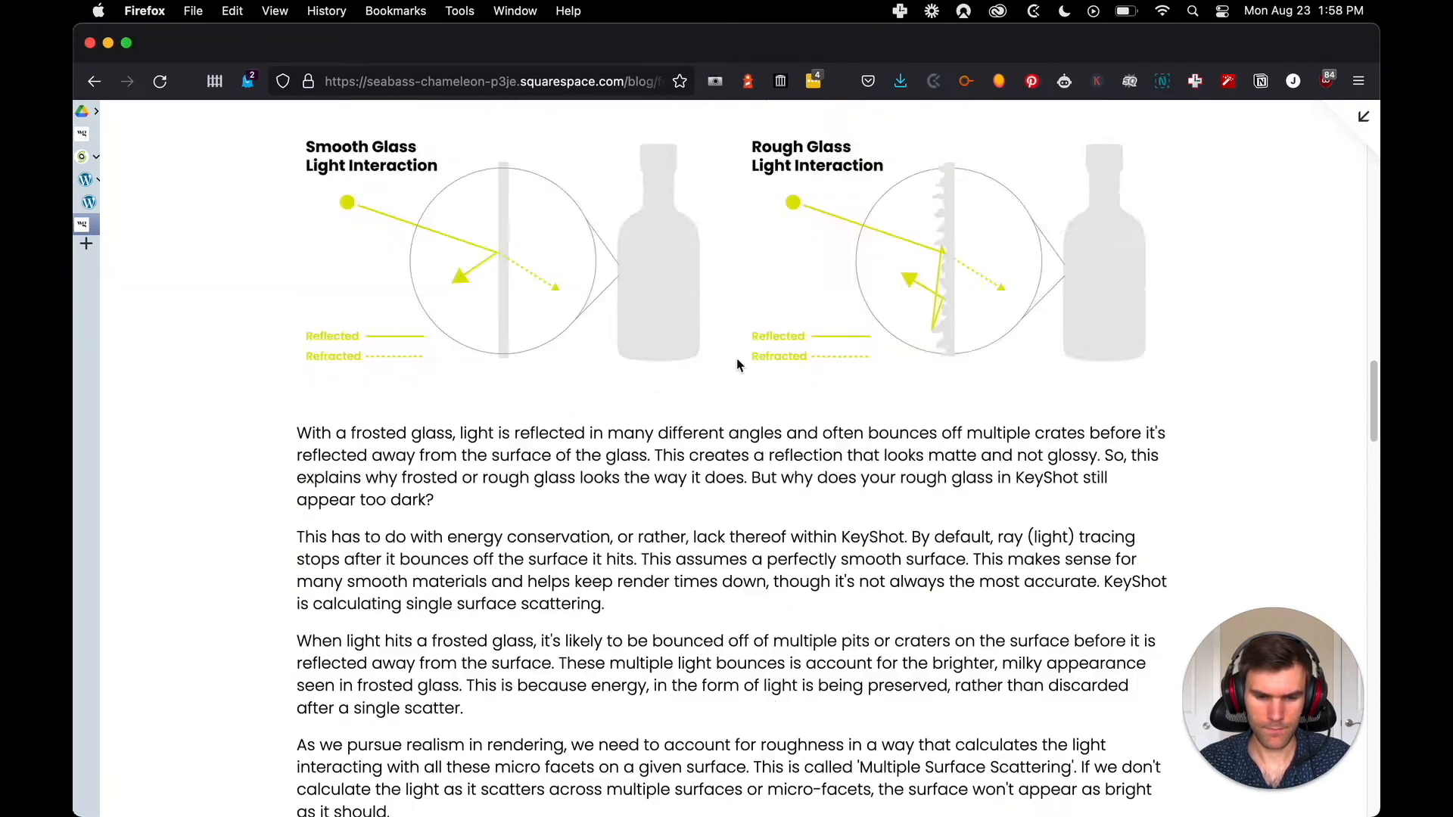
{"action": "scroll", "coordinate": [738, 363], "scroll_direction": "up", "scroll_amount": 15}
Switch back to the WordPress post editor and center-align the captioned bottle image
{"action": "key", "text": "ctrl+Tab"}
{"action": "left_click", "coordinate": [767, 343]}
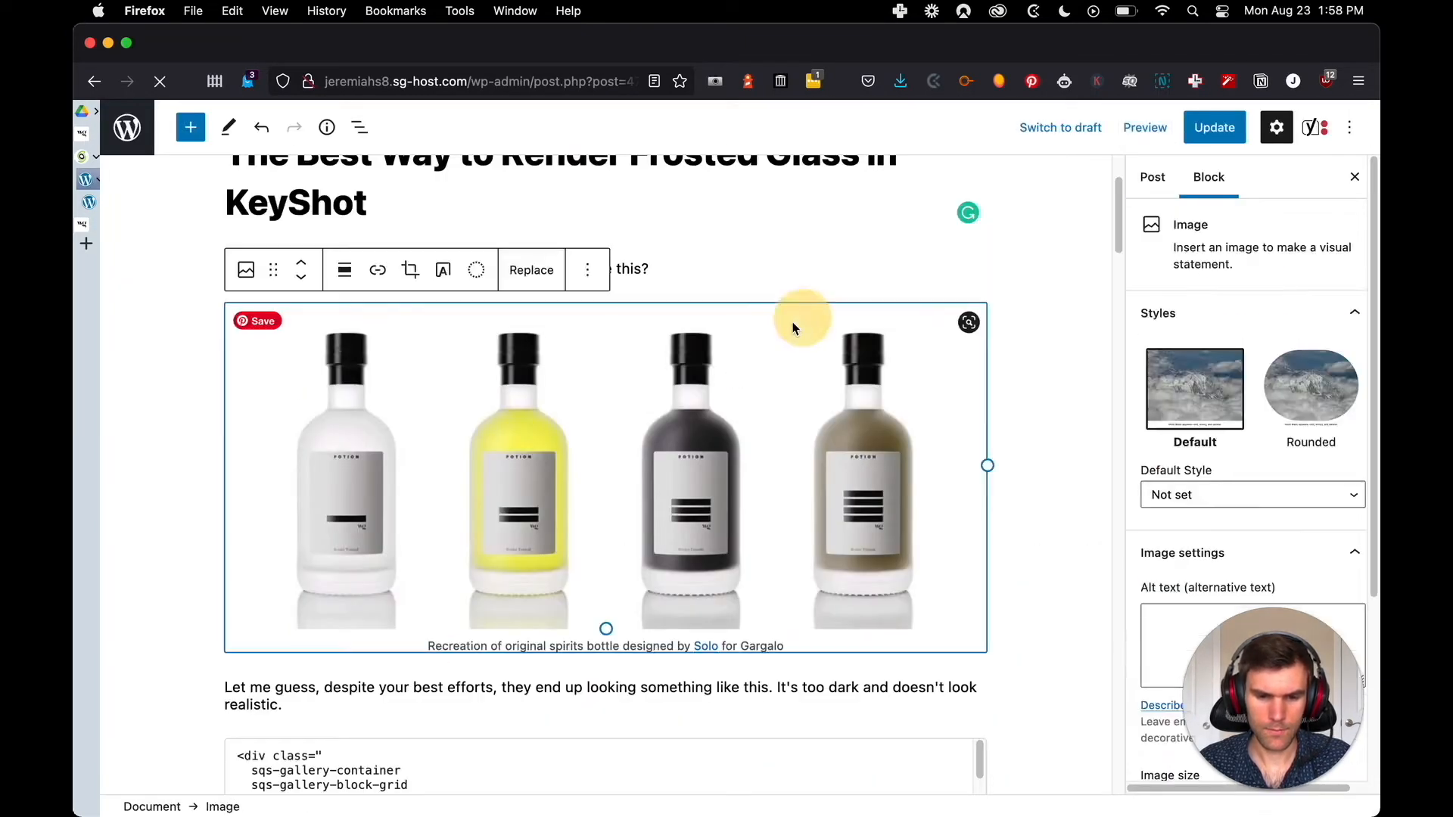
{"action": "left_click", "coordinate": [345, 271]}
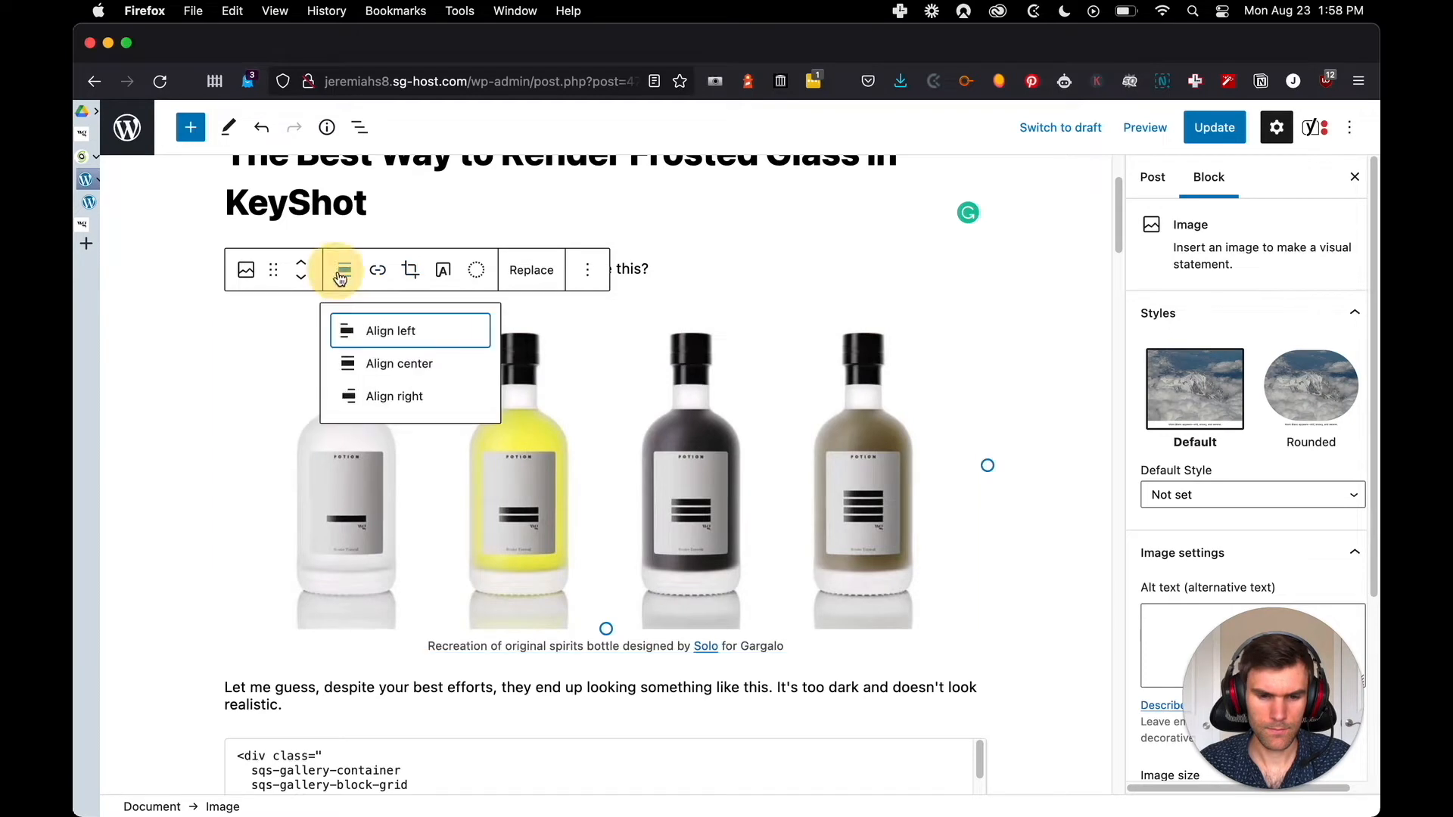
{"action": "left_click", "coordinate": [377, 365]}
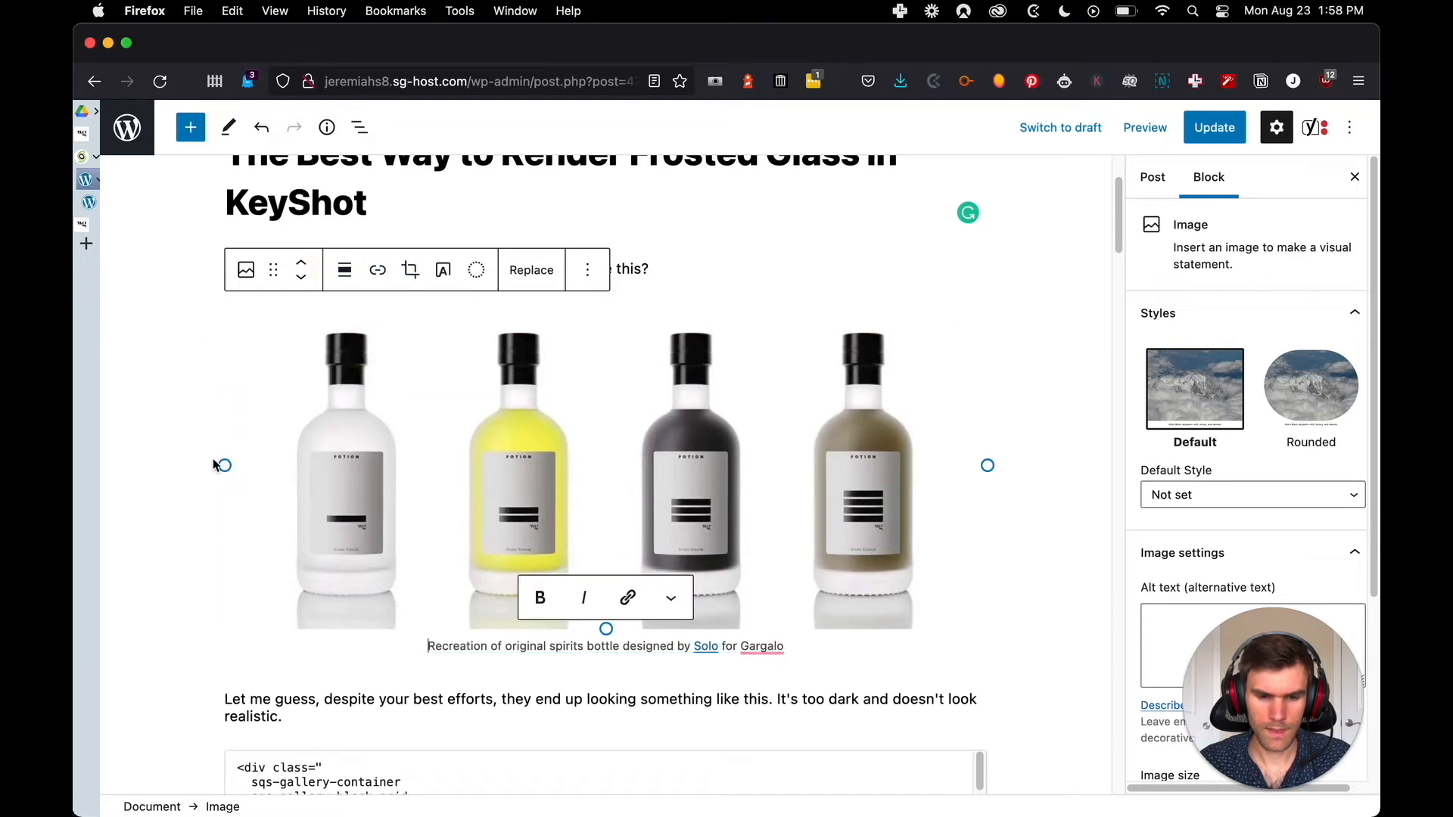
{"action": "left_click", "coordinate": [1040, 488]}
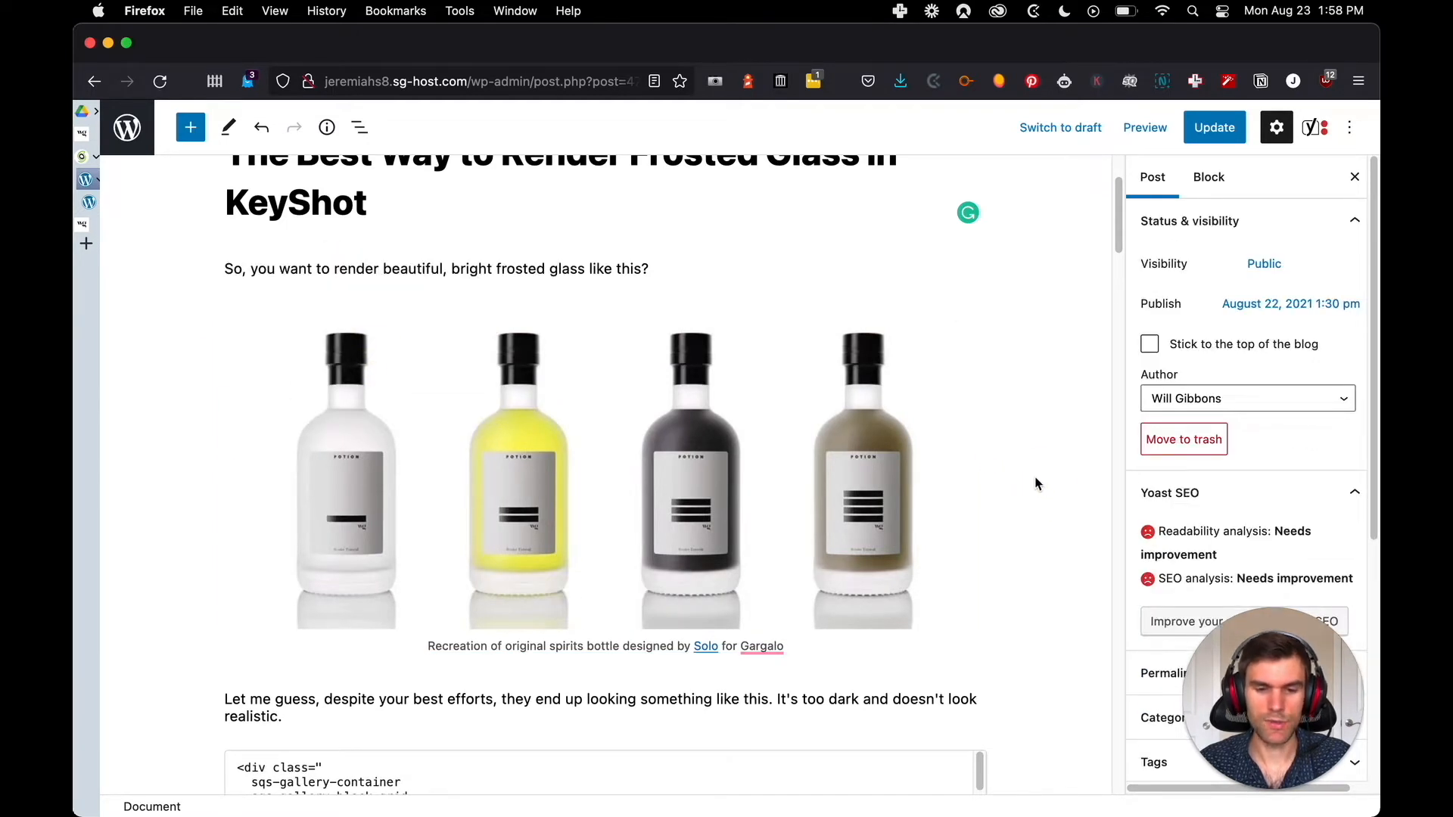
Copy the bottle image's caption, "Recreation of original spirits bottle designed by Solo for Gargalo", into its alt text
{"action": "left_click", "coordinate": [644, 395]}
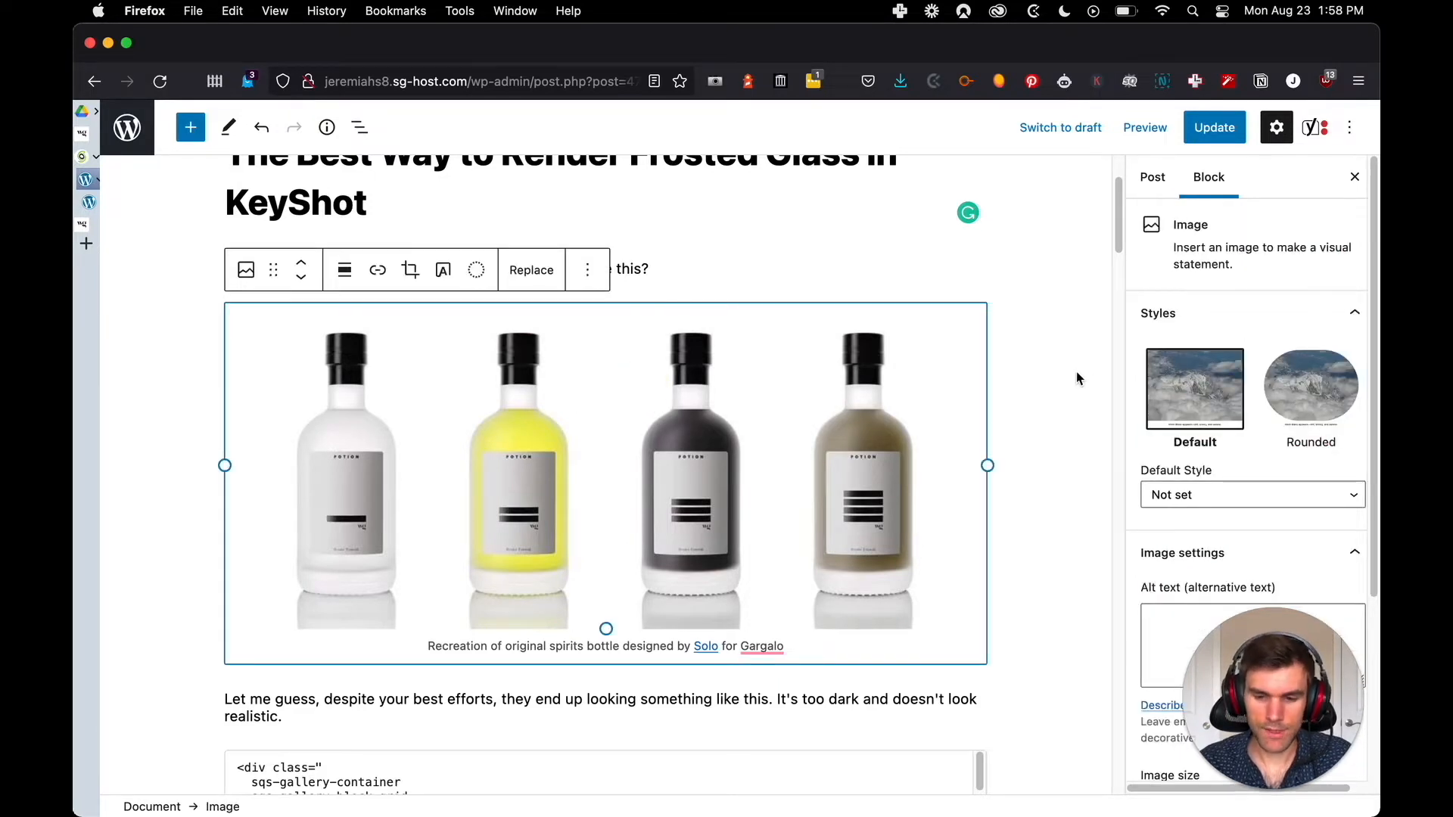
{"action": "scroll", "coordinate": [1078, 374], "scroll_direction": "down", "scroll_amount": 3}
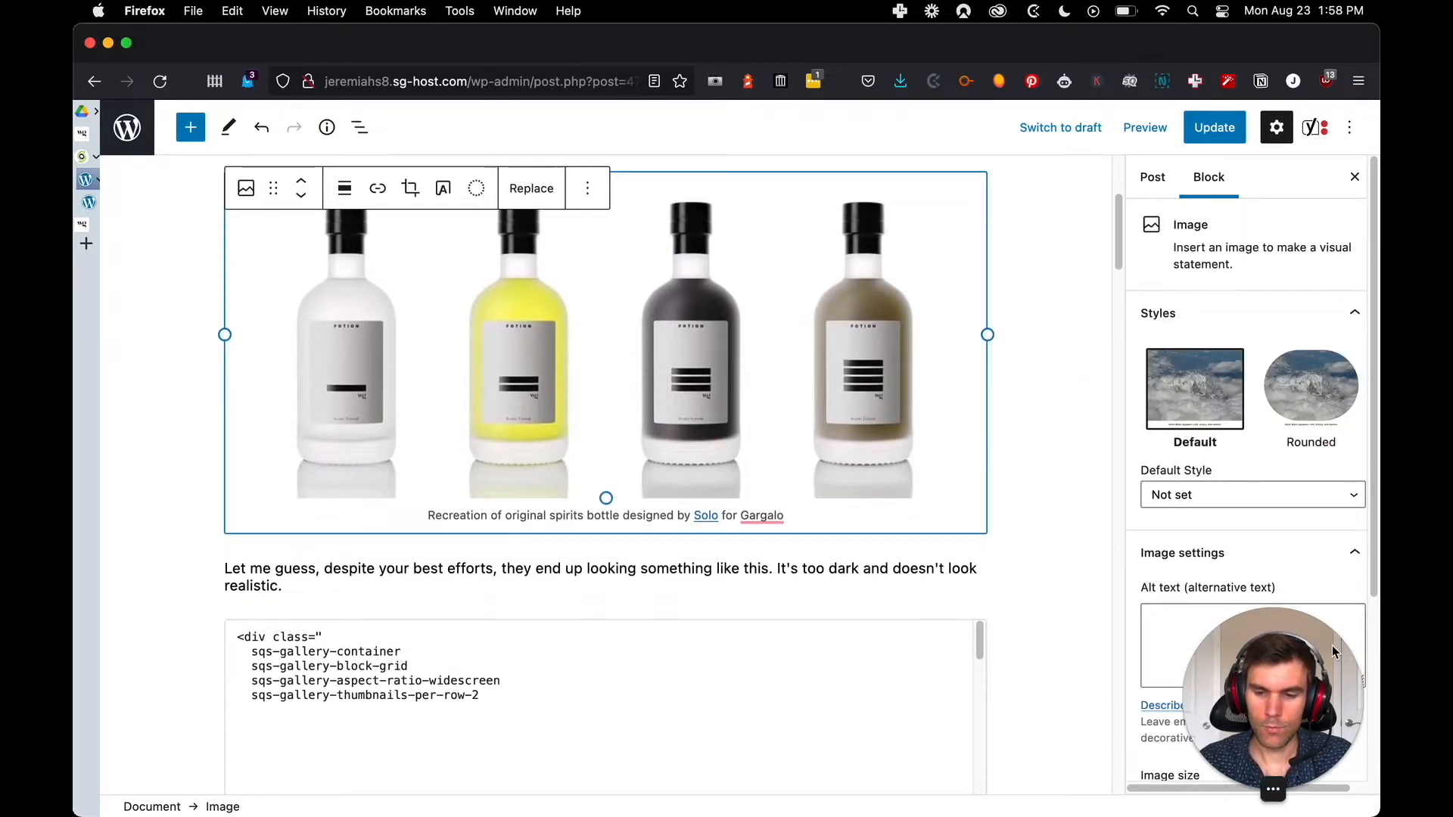
{"action": "left_click_drag", "start_coordinate": [1267, 679], "coordinate": [1039, 690]}
{"action": "left_click", "coordinate": [1171, 650]}
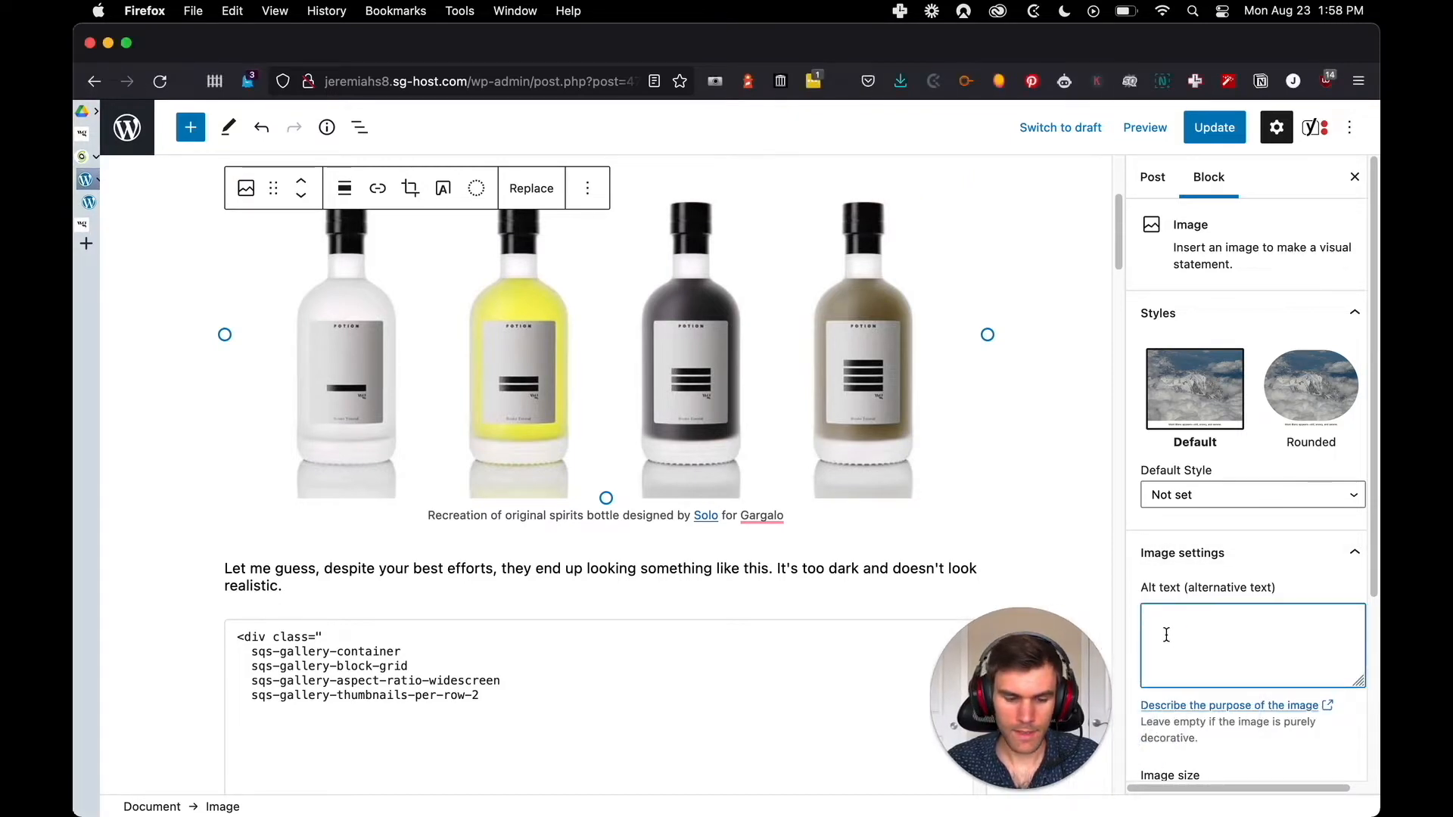
{"action": "key", "text": "alt+Tab"}
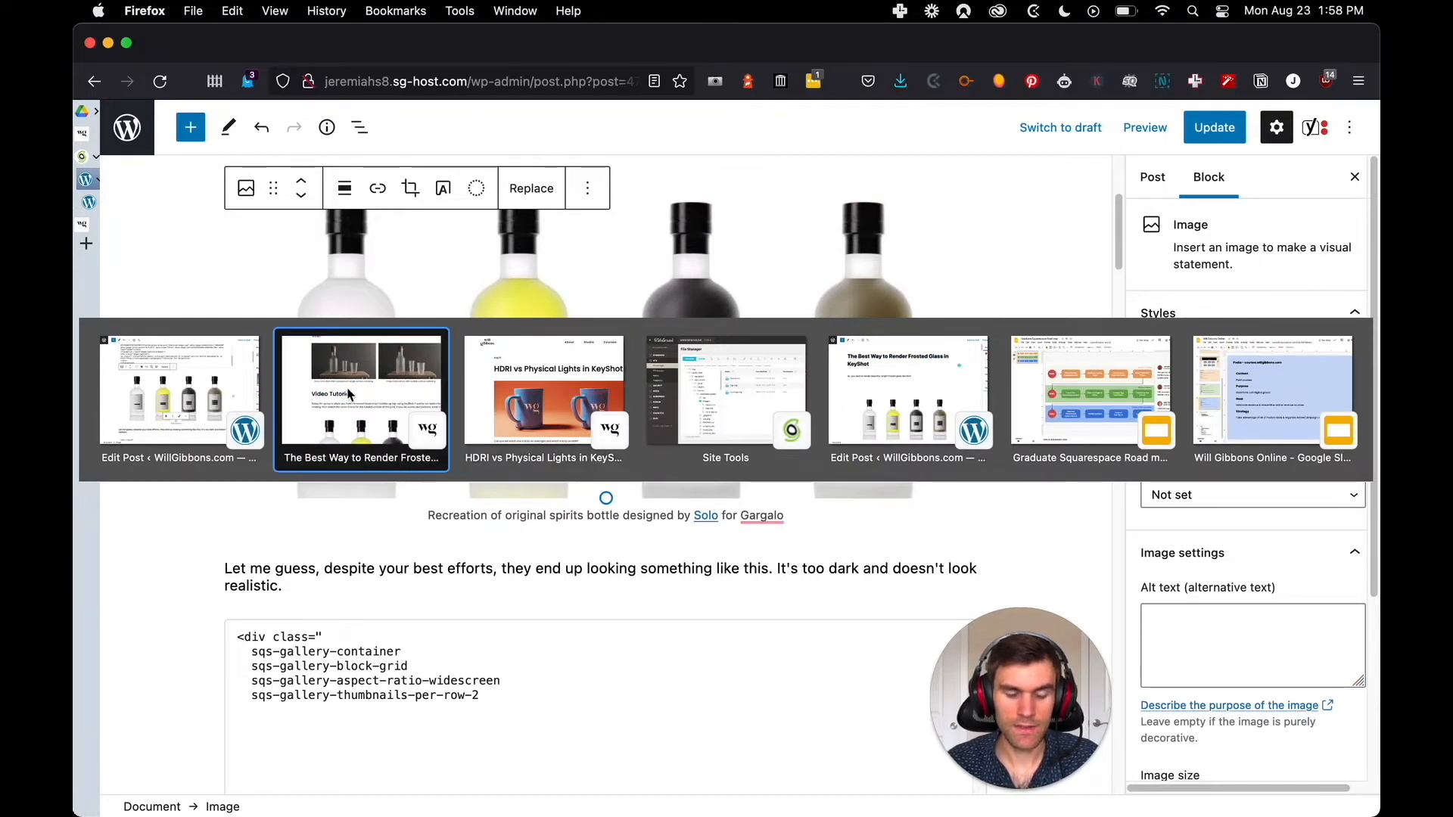
{"action": "left_click", "coordinate": [248, 371]}
{"action": "double_click", "coordinate": [534, 516]}
{"action": "triple_click", "coordinate": [534, 516]}
{"action": "key", "text": "super+c"}
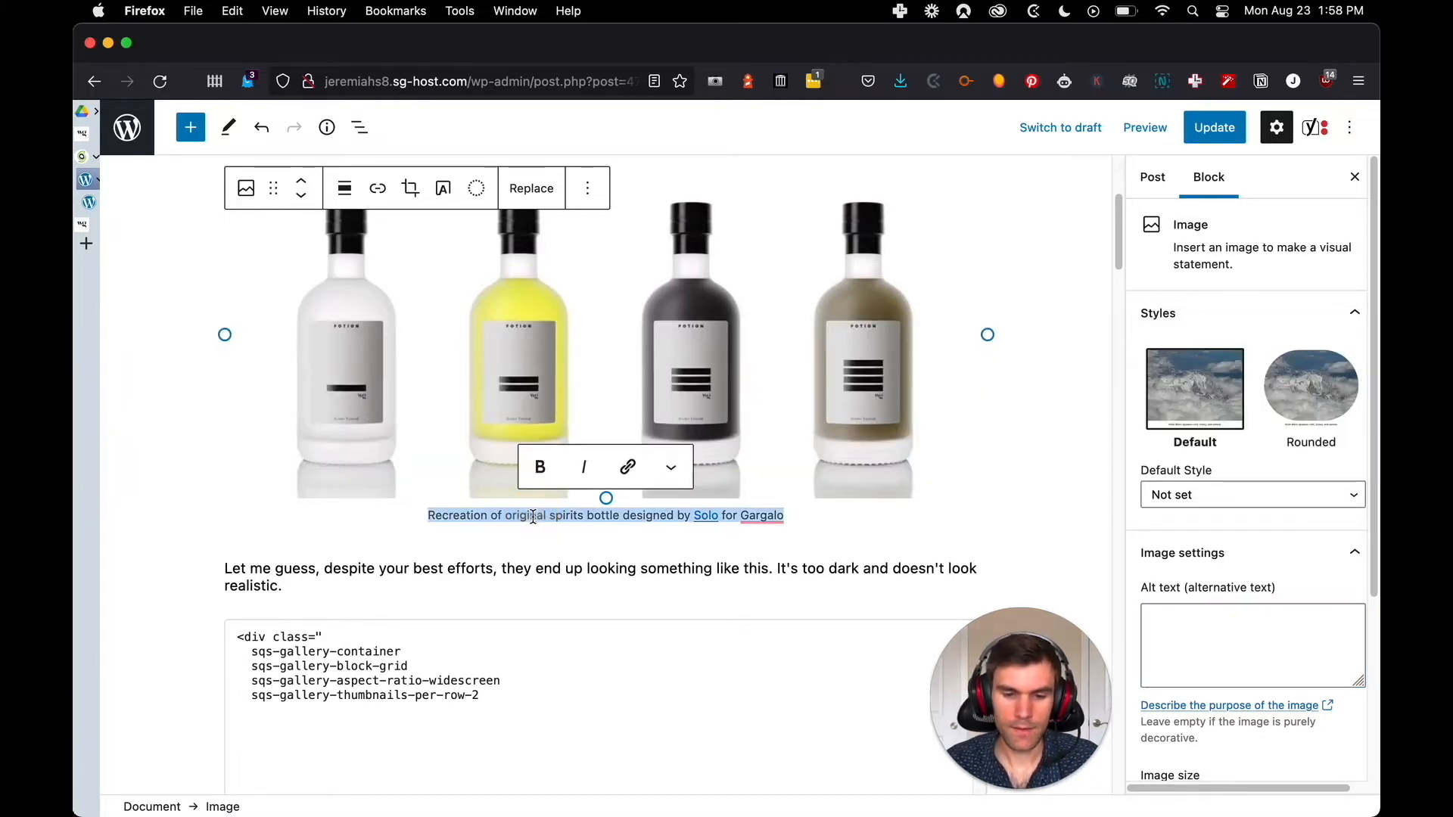
{"action": "left_click", "coordinate": [1185, 624]}
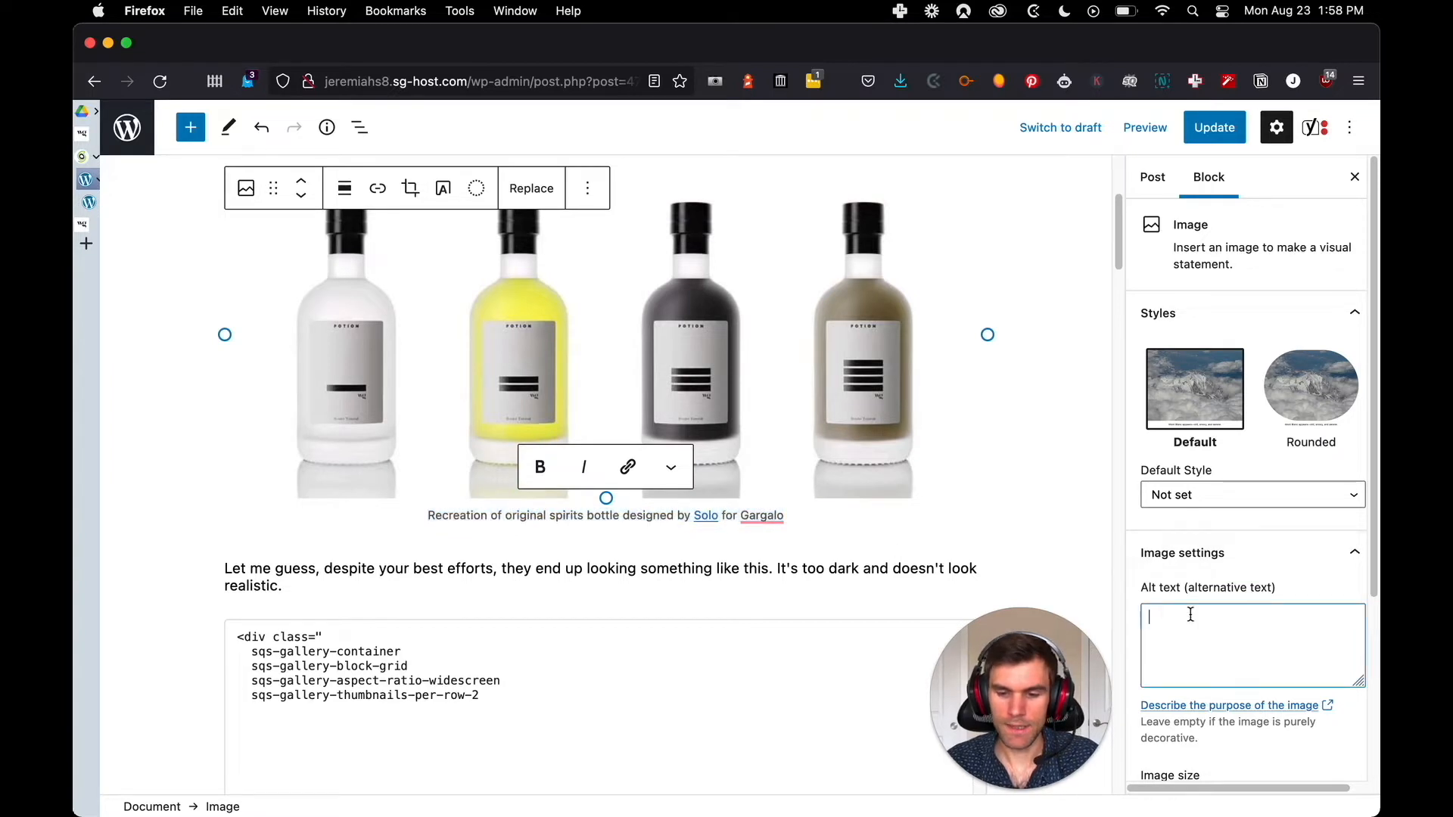
{"action": "key", "text": "super+v"}
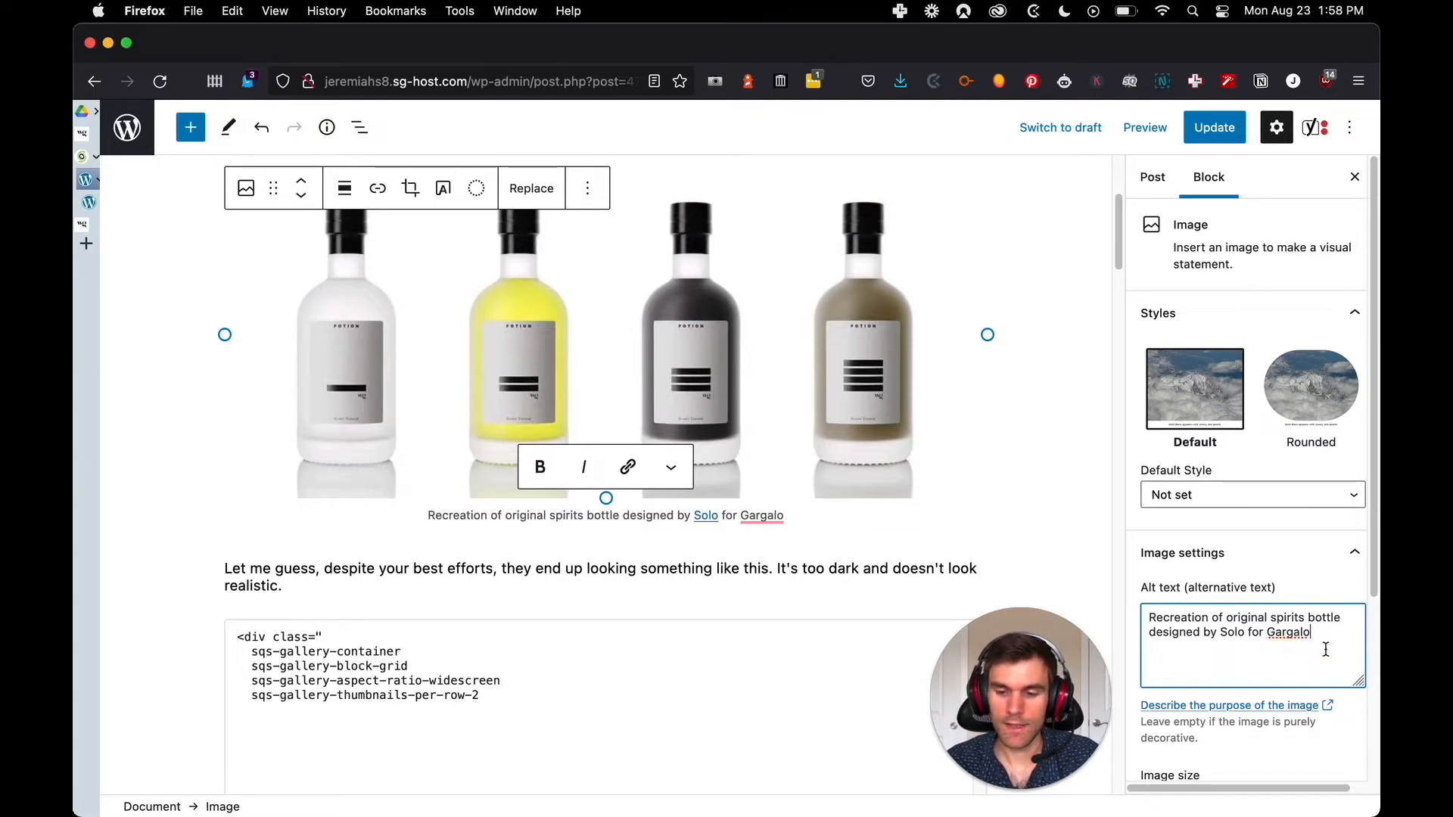
{"action": "left_click", "coordinate": [1058, 511]}
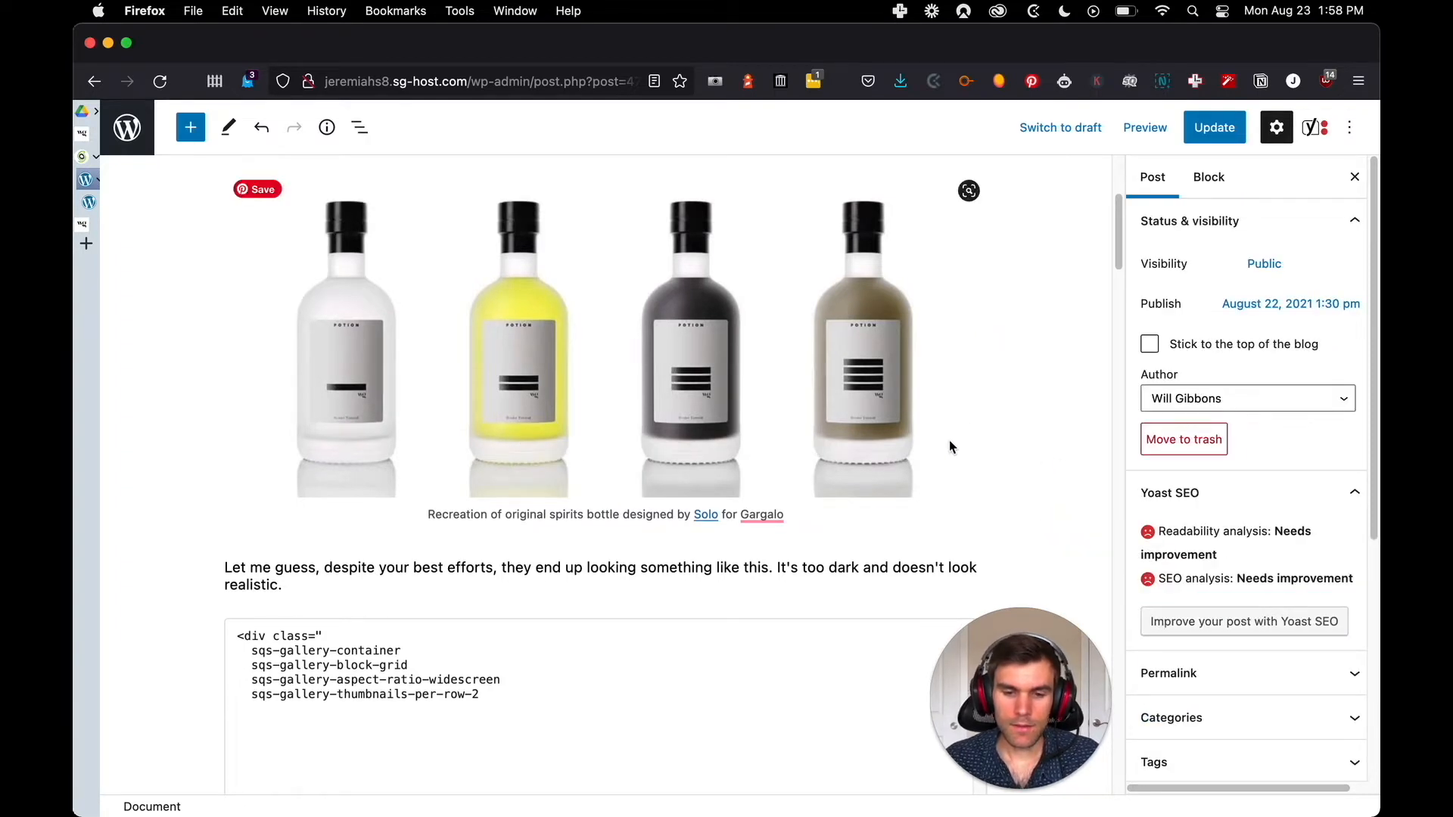
Examine the gallery HTML code above Video Tutorial and compare it with the image pair and captions in the original Squarespace post
{"action": "scroll", "coordinate": [370, 455], "scroll_direction": "down", "scroll_amount": 5}
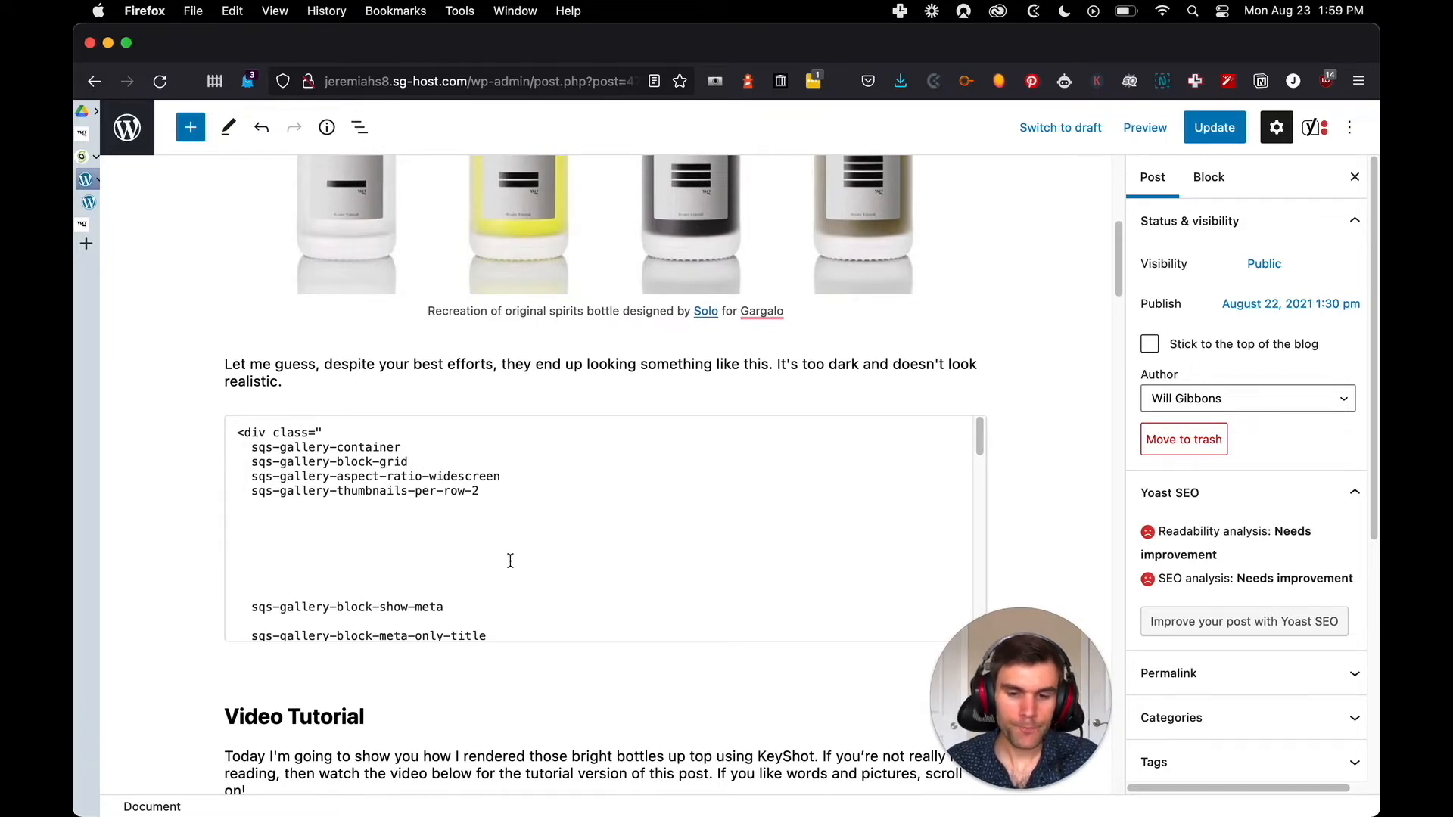
{"action": "scroll", "coordinate": [515, 576], "scroll_direction": "down", "scroll_amount": 10}
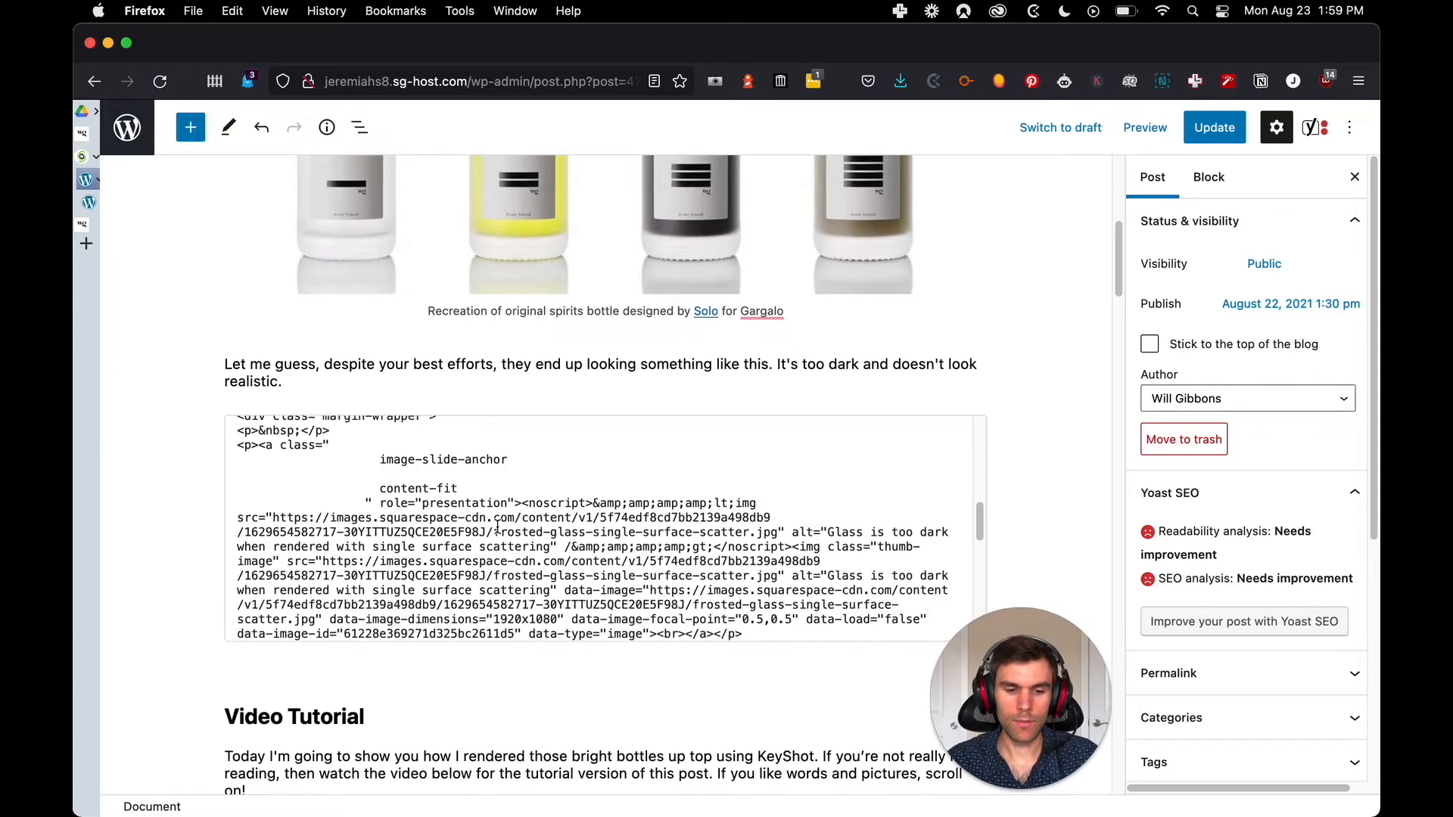
{"action": "scroll", "coordinate": [492, 519], "scroll_direction": "down", "scroll_amount": 3}
{"action": "scroll", "coordinate": [492, 519], "scroll_direction": "up", "scroll_amount": 8}
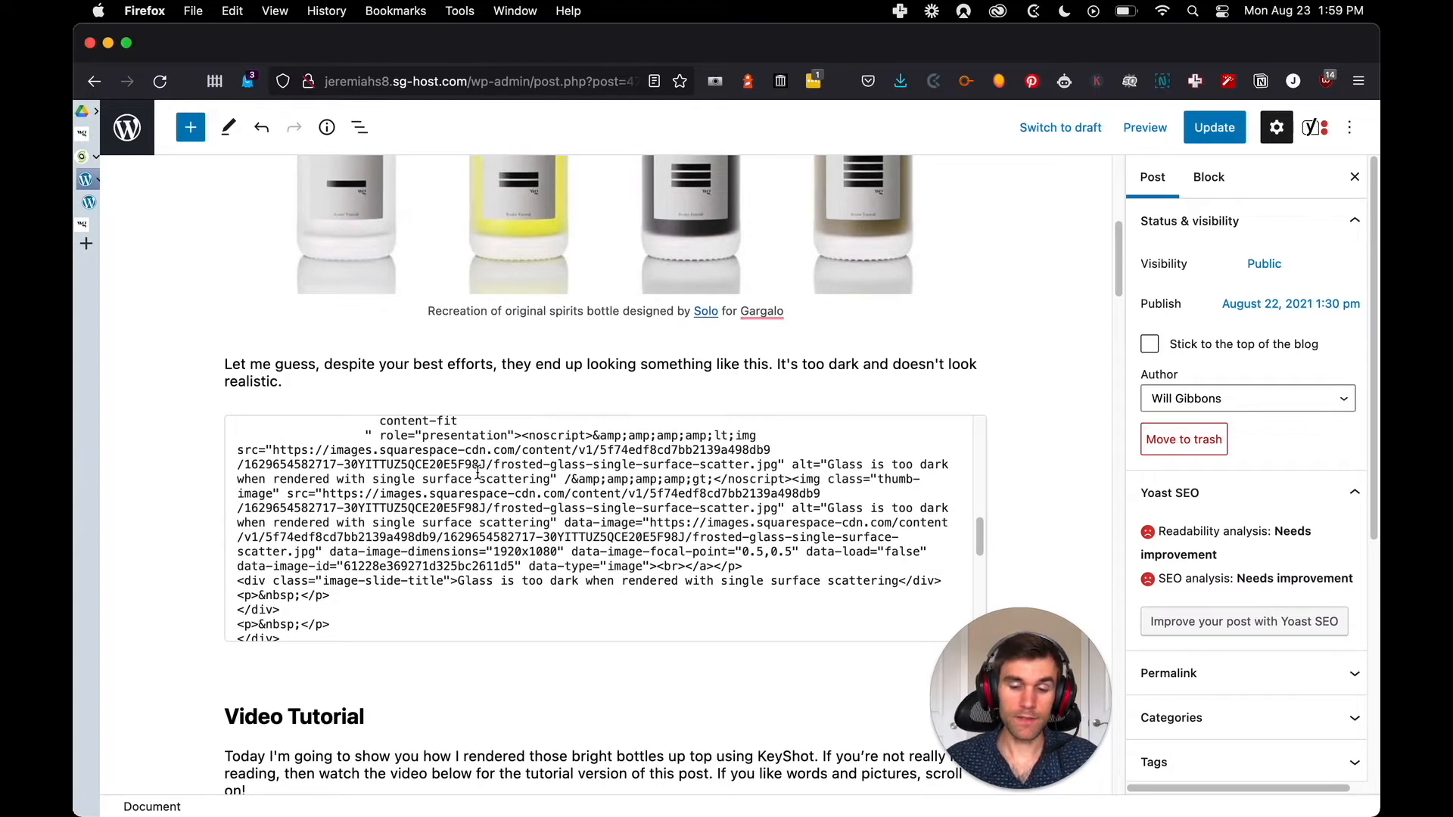
{"action": "key", "text": "ctrl+Tab"}
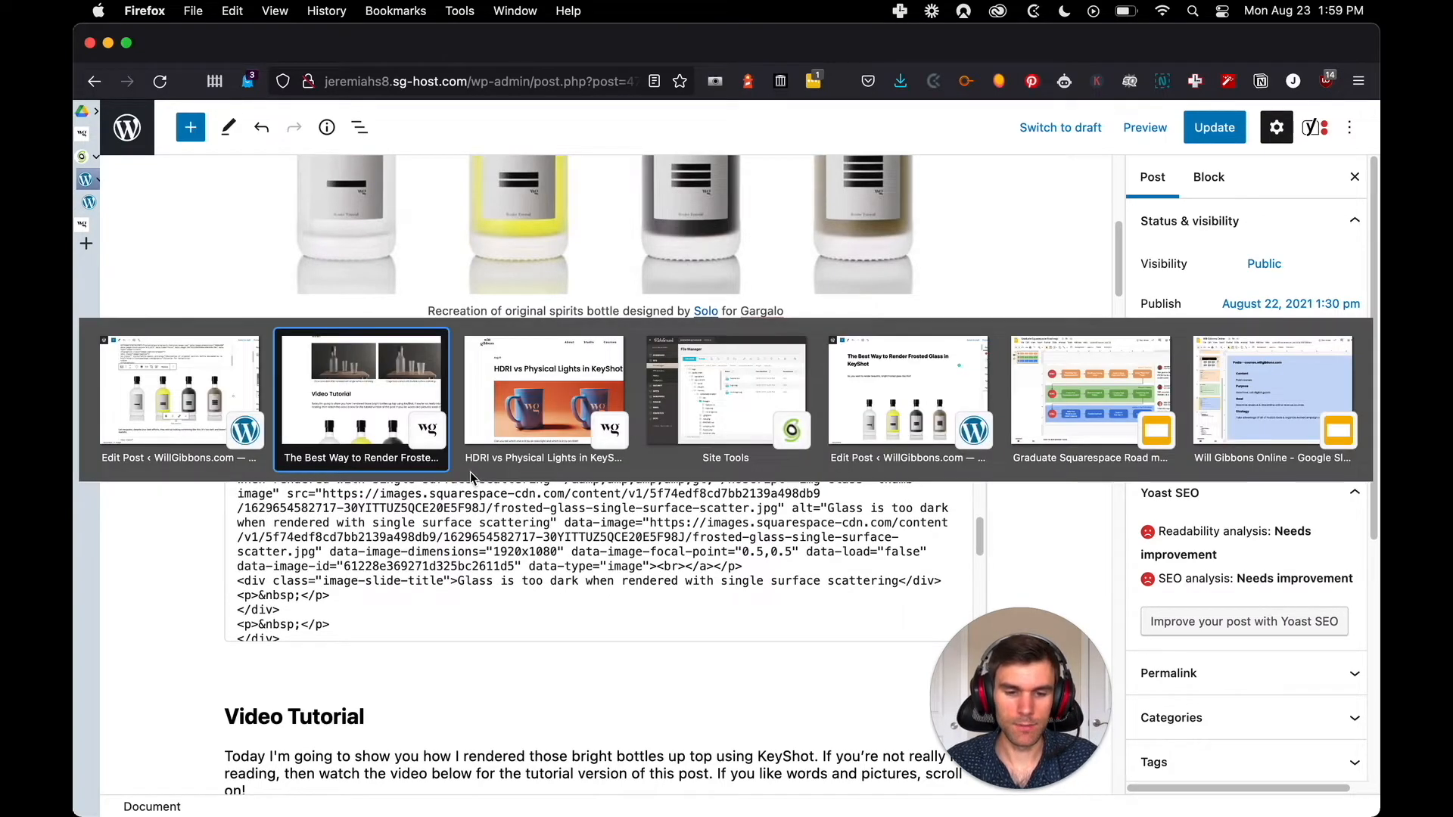
{"action": "scroll", "coordinate": [743, 343], "scroll_direction": "up", "scroll_amount": 8}
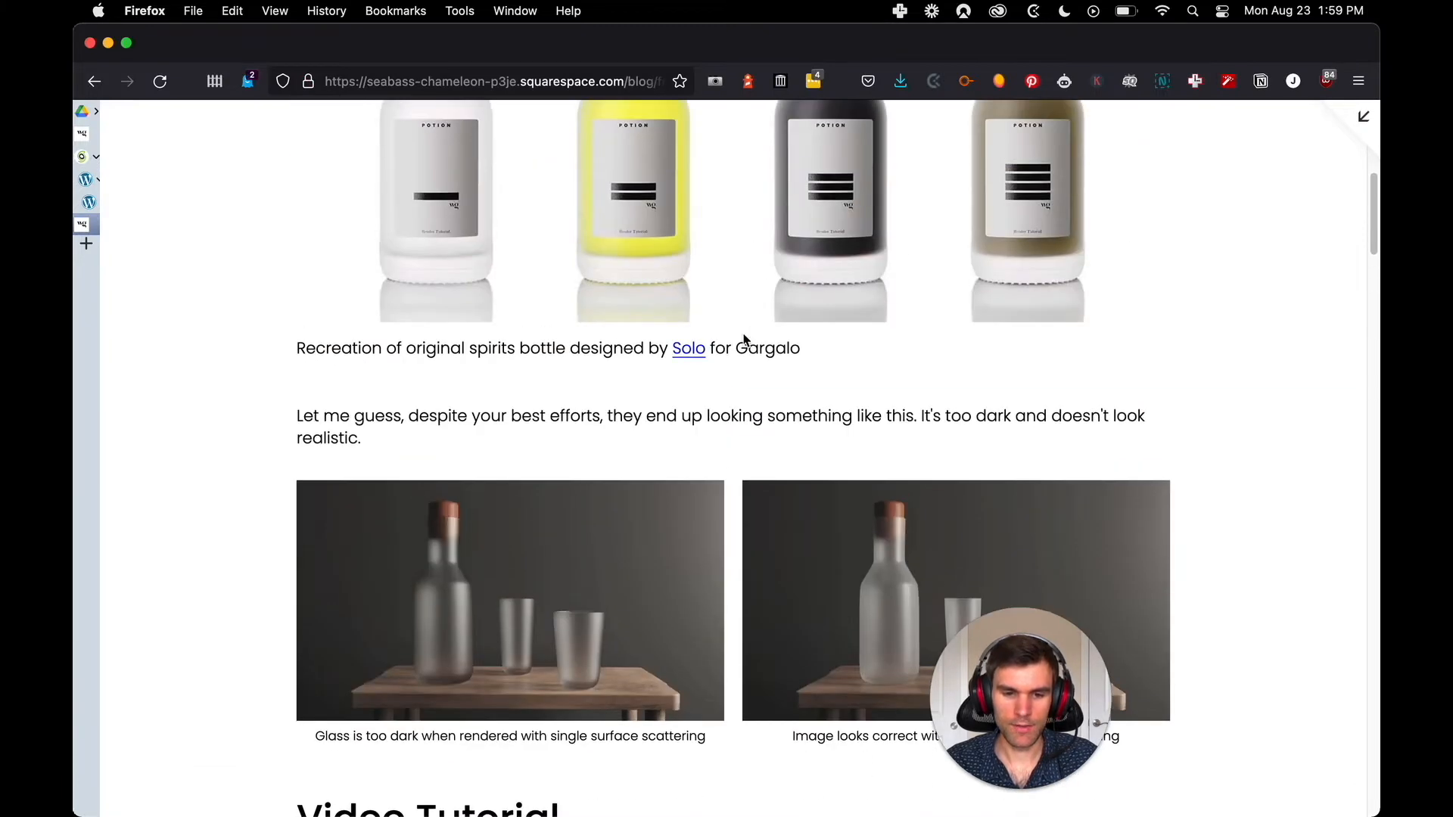
{"action": "scroll", "coordinate": [743, 343], "scroll_direction": "down", "scroll_amount": 5}
{"action": "scroll", "coordinate": [666, 470], "scroll_direction": "down", "scroll_amount": 3}
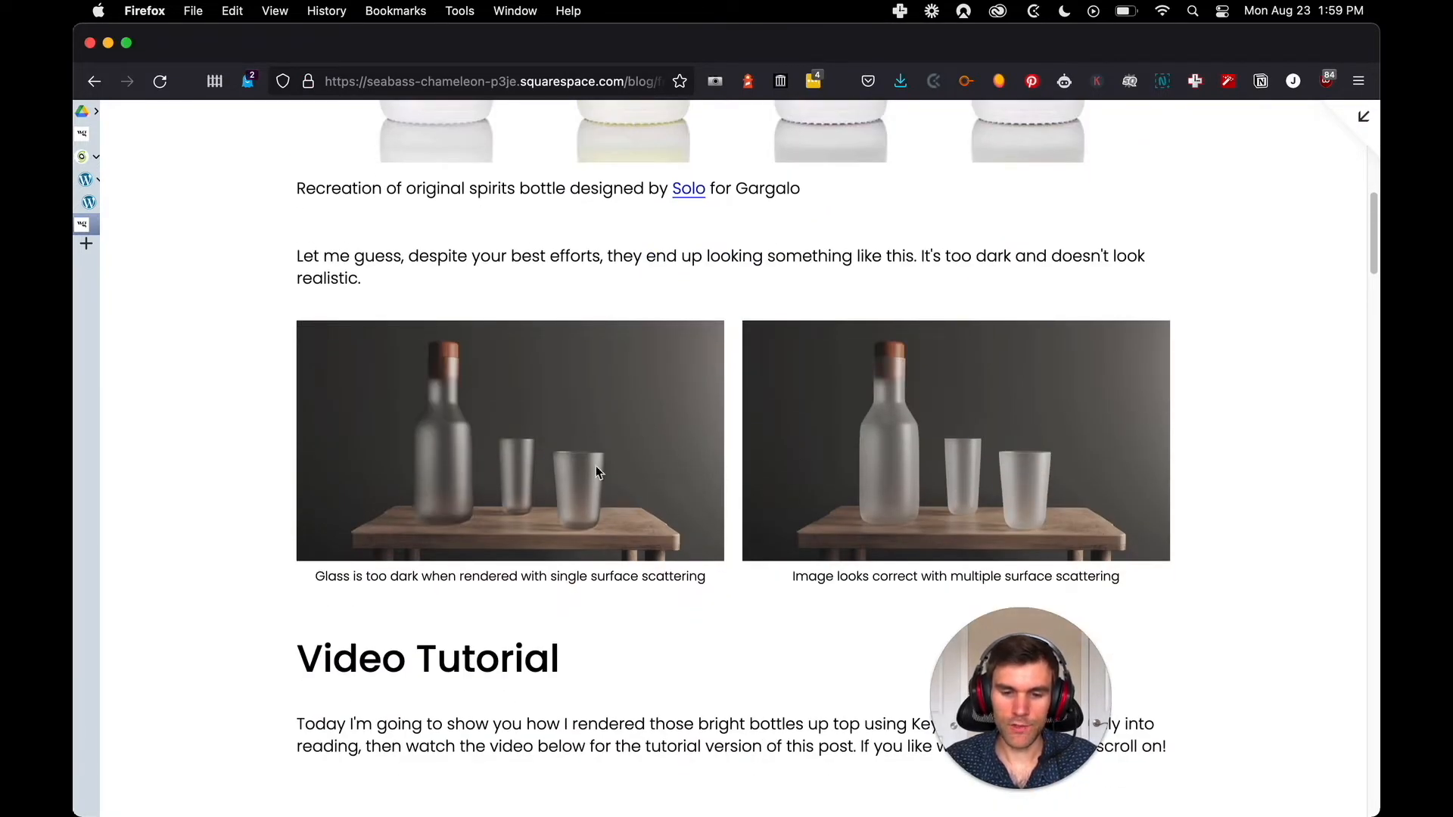
{"action": "key", "text": "ctrl+Tab"}
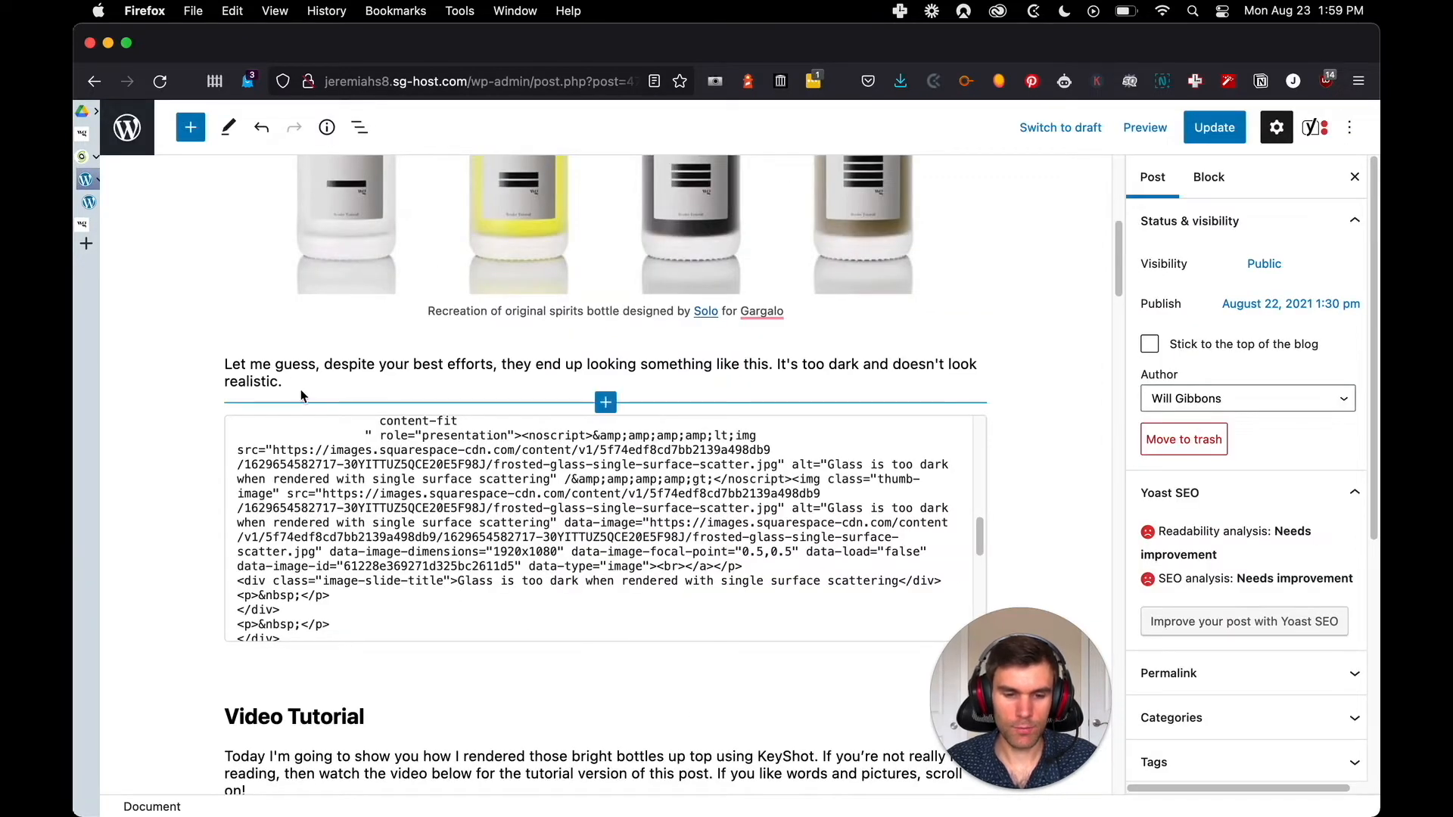
Insert two empty Image blocks between the "Let me guess" paragraph and the gallery's custom HTML block
{"action": "mouse_move", "coordinate": [603, 409]}
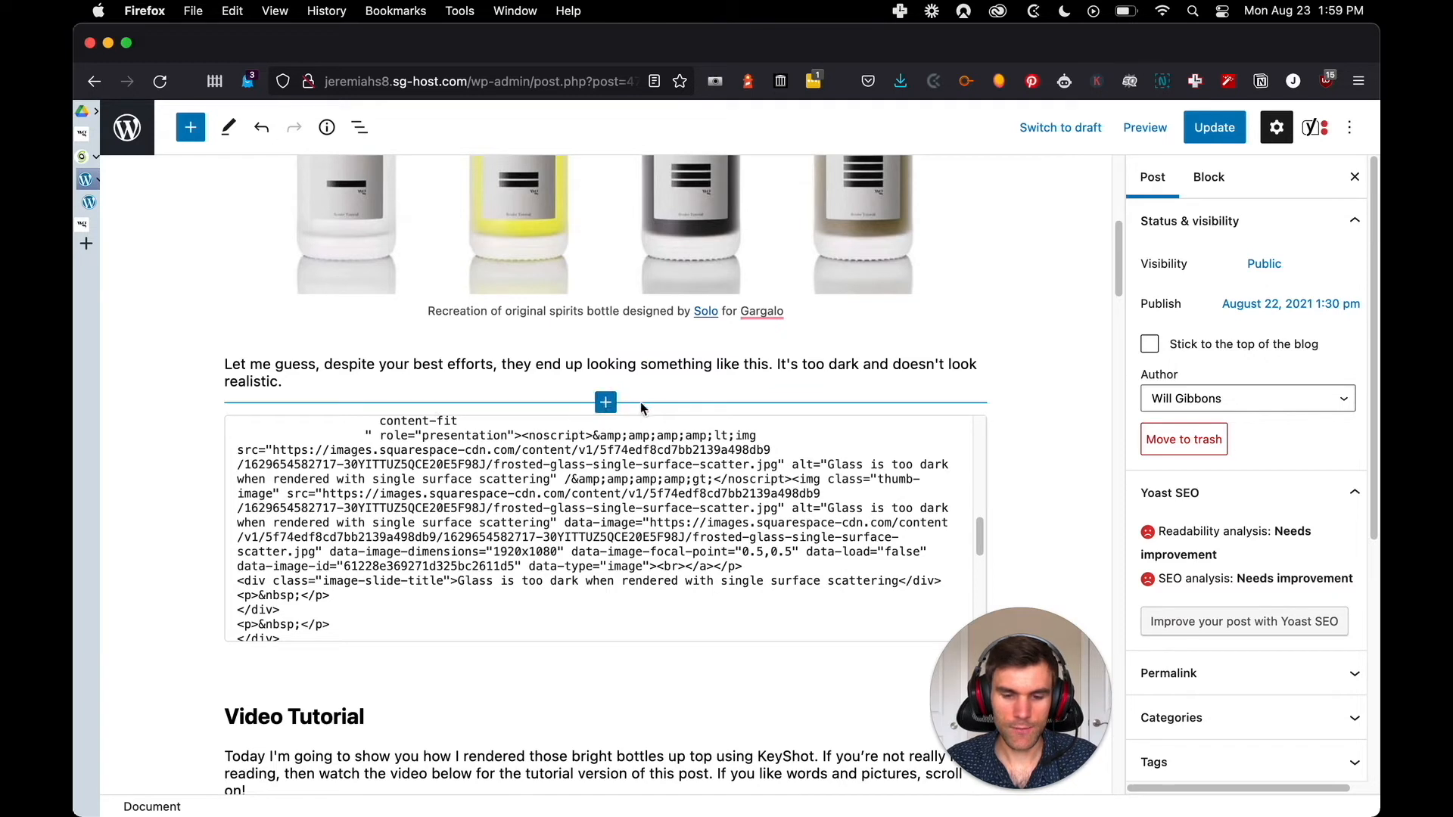
{"action": "left_click", "coordinate": [606, 404]}
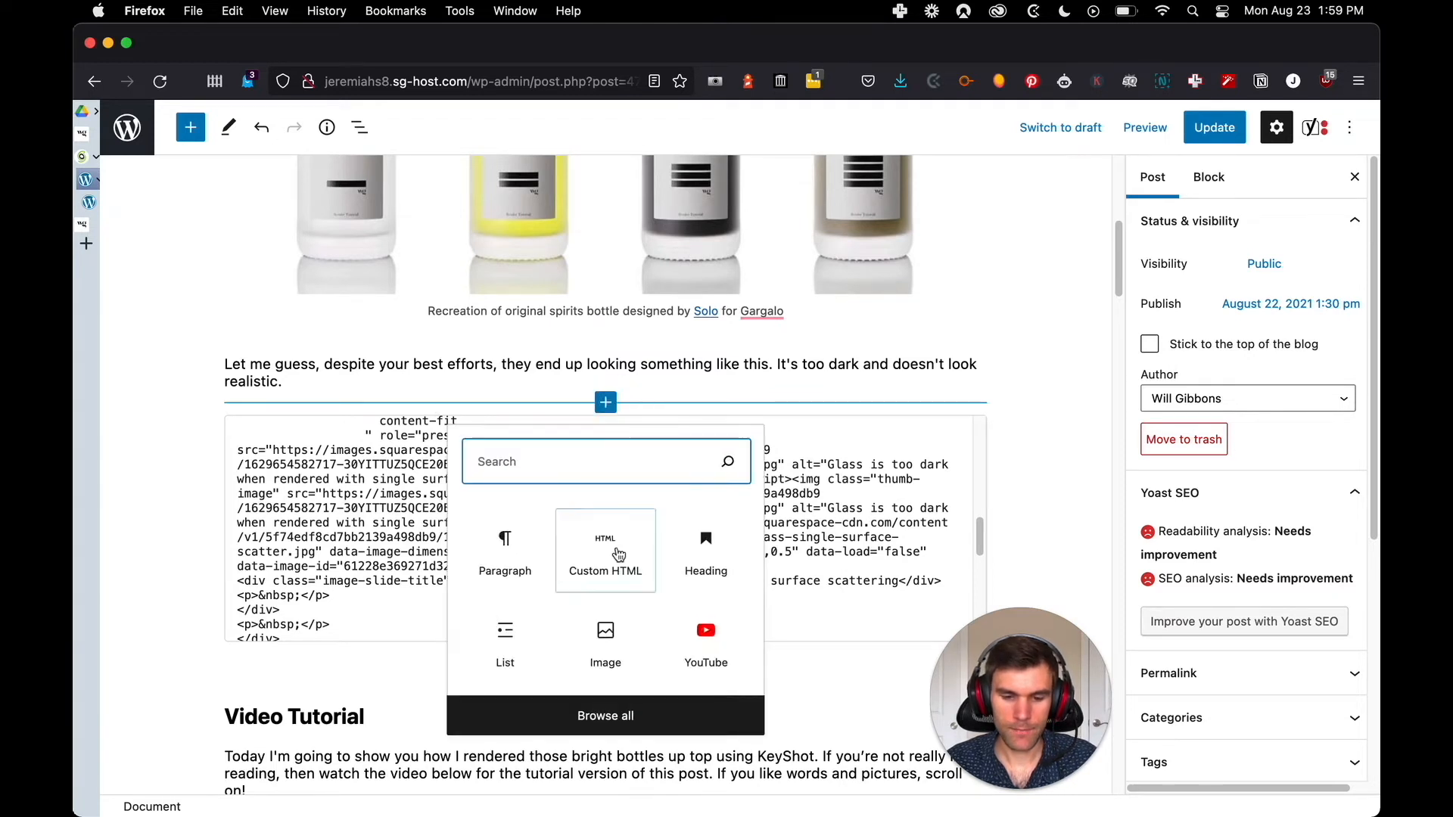
{"action": "left_click", "coordinate": [606, 666]}
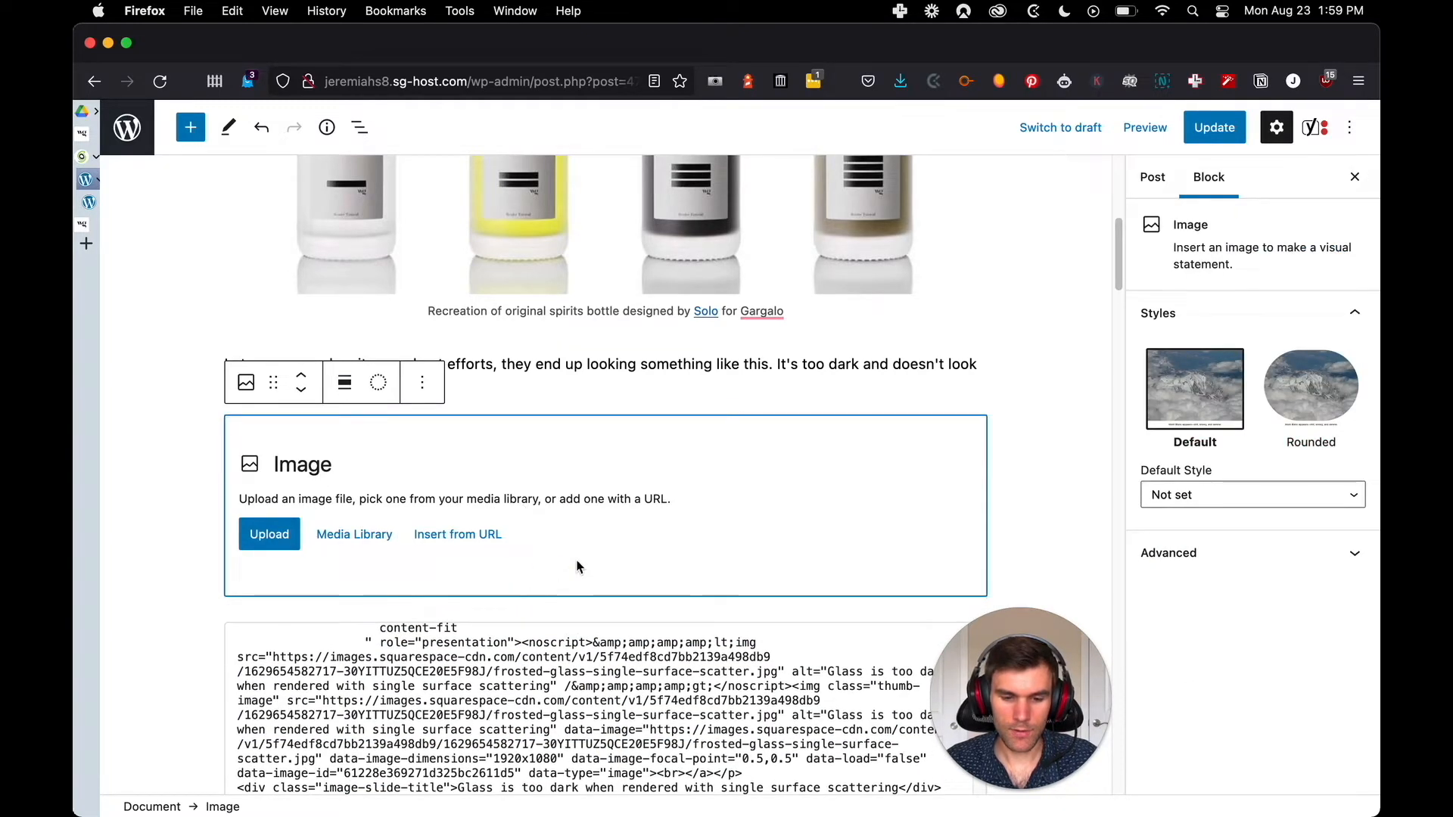
{"action": "left_click", "coordinate": [184, 566]}
{"action": "left_click", "coordinate": [481, 571]}
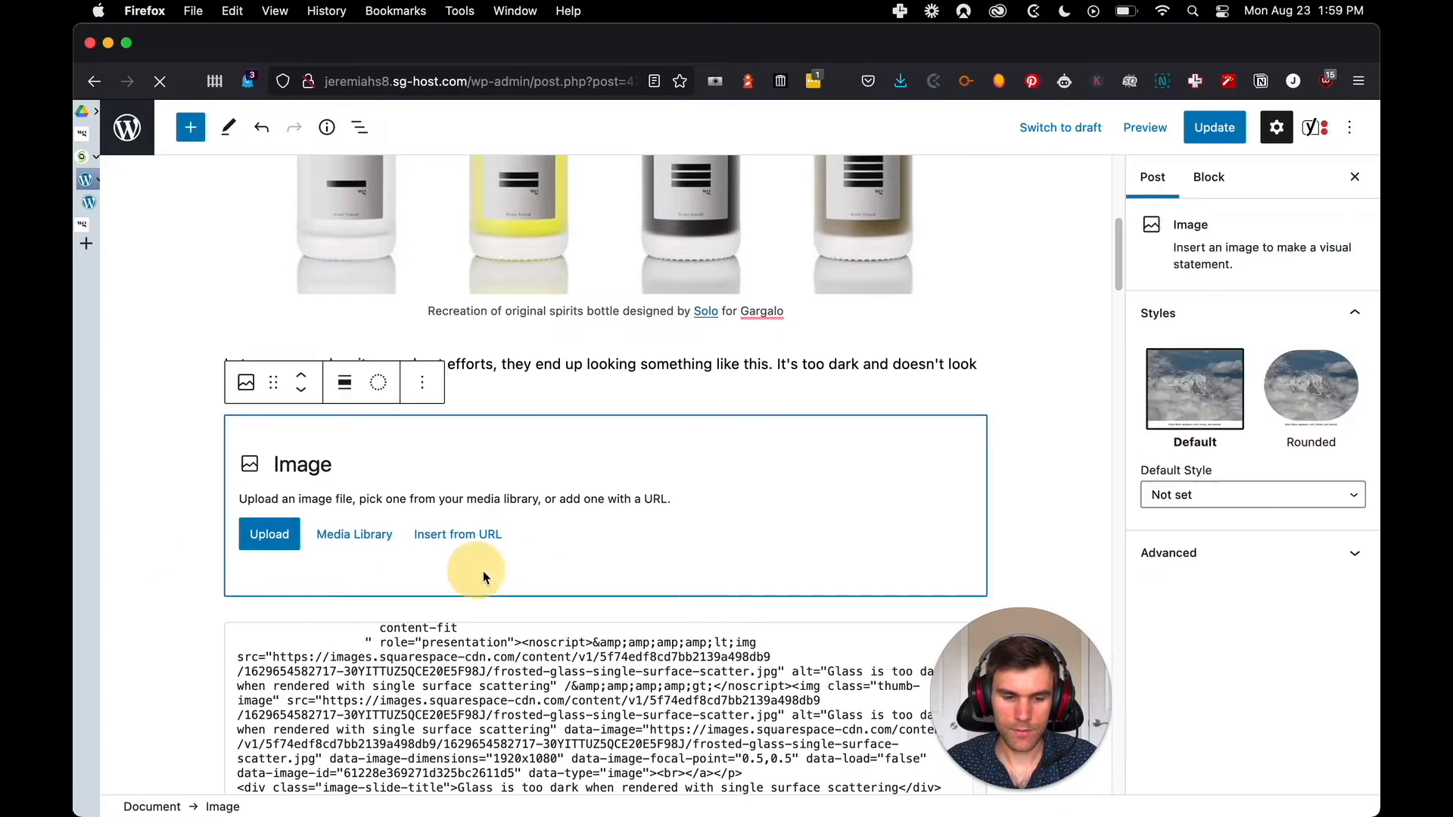
{"action": "left_click", "coordinate": [533, 603]}
{"action": "left_click", "coordinate": [607, 609]}
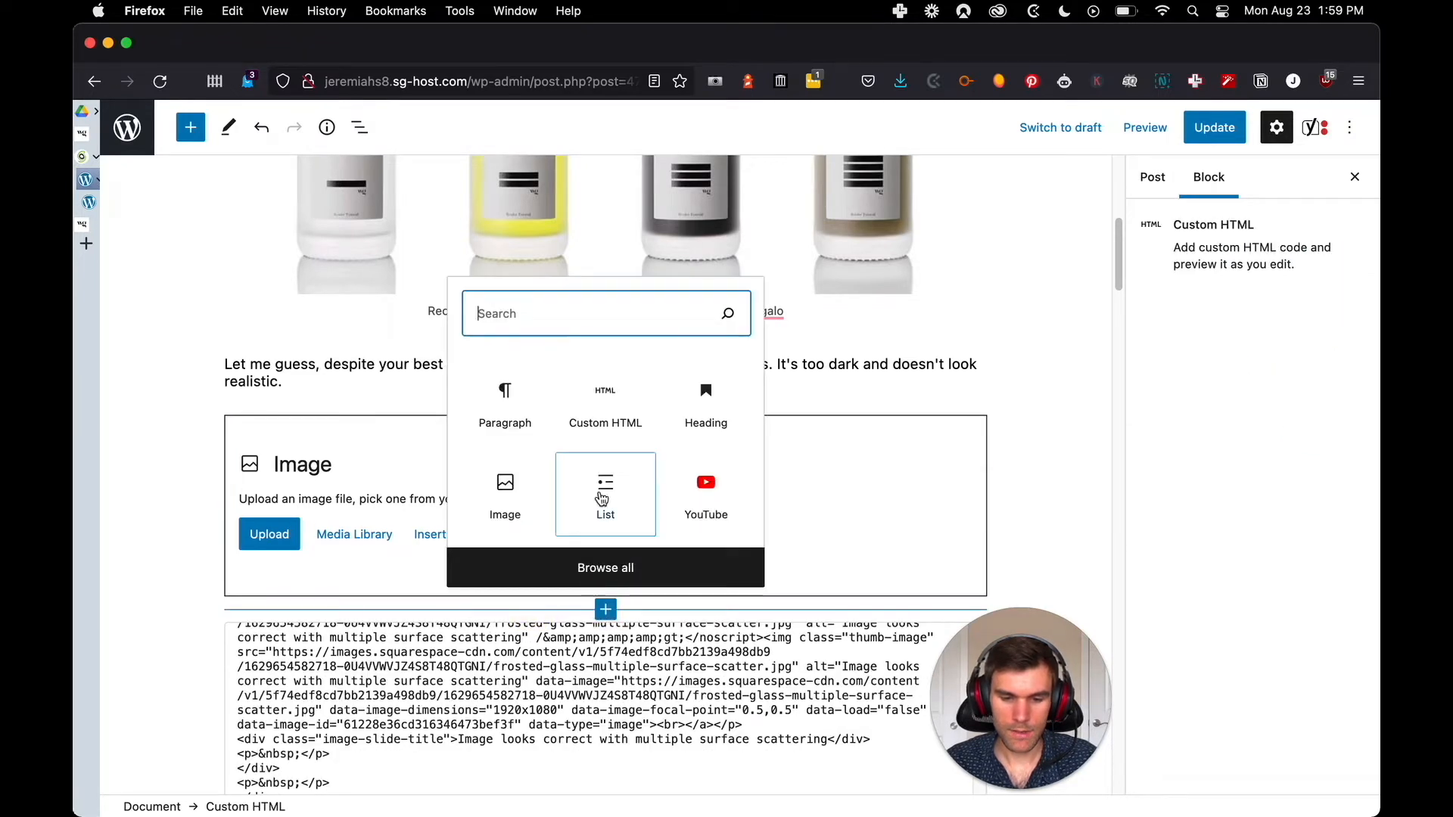
{"action": "left_click", "coordinate": [509, 509]}
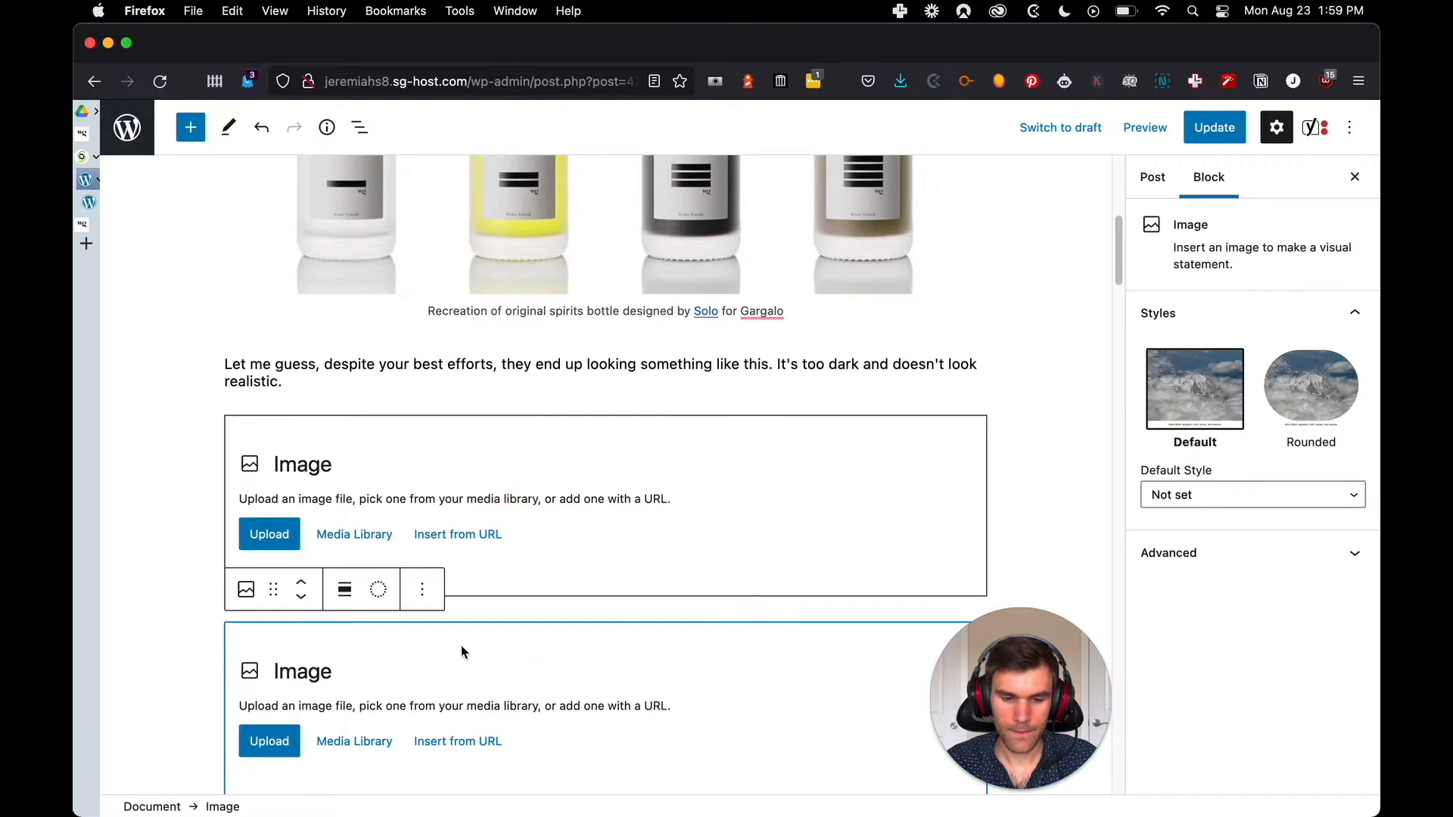
Try to move the second empty Image block next to the first one
{"action": "left_click_drag", "start_coordinate": [273, 589], "coordinate": [326, 618]}
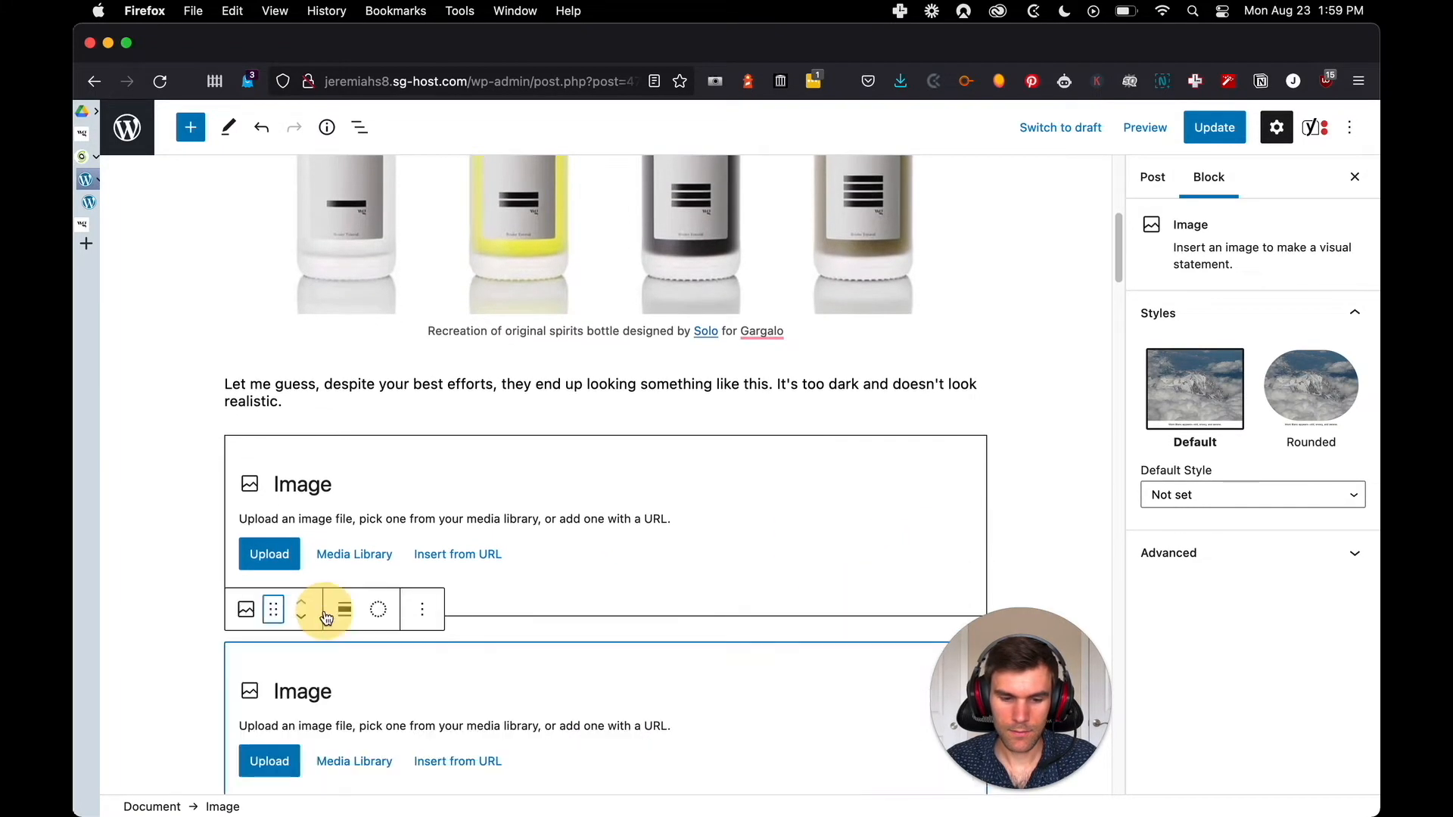
{"action": "left_click", "coordinate": [421, 613]}
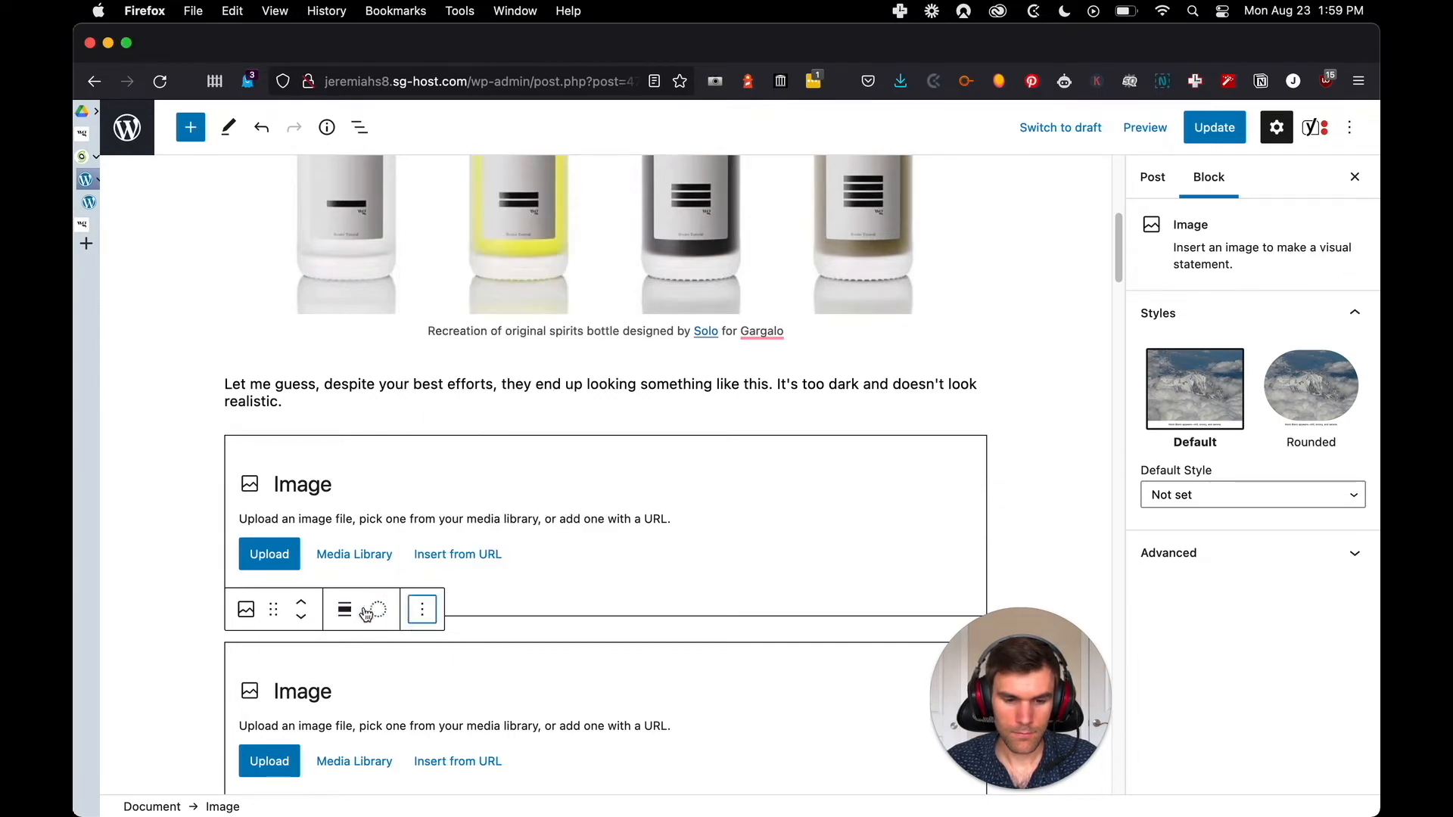
{"action": "left_click_drag", "start_coordinate": [266, 610], "coordinate": [316, 595]}
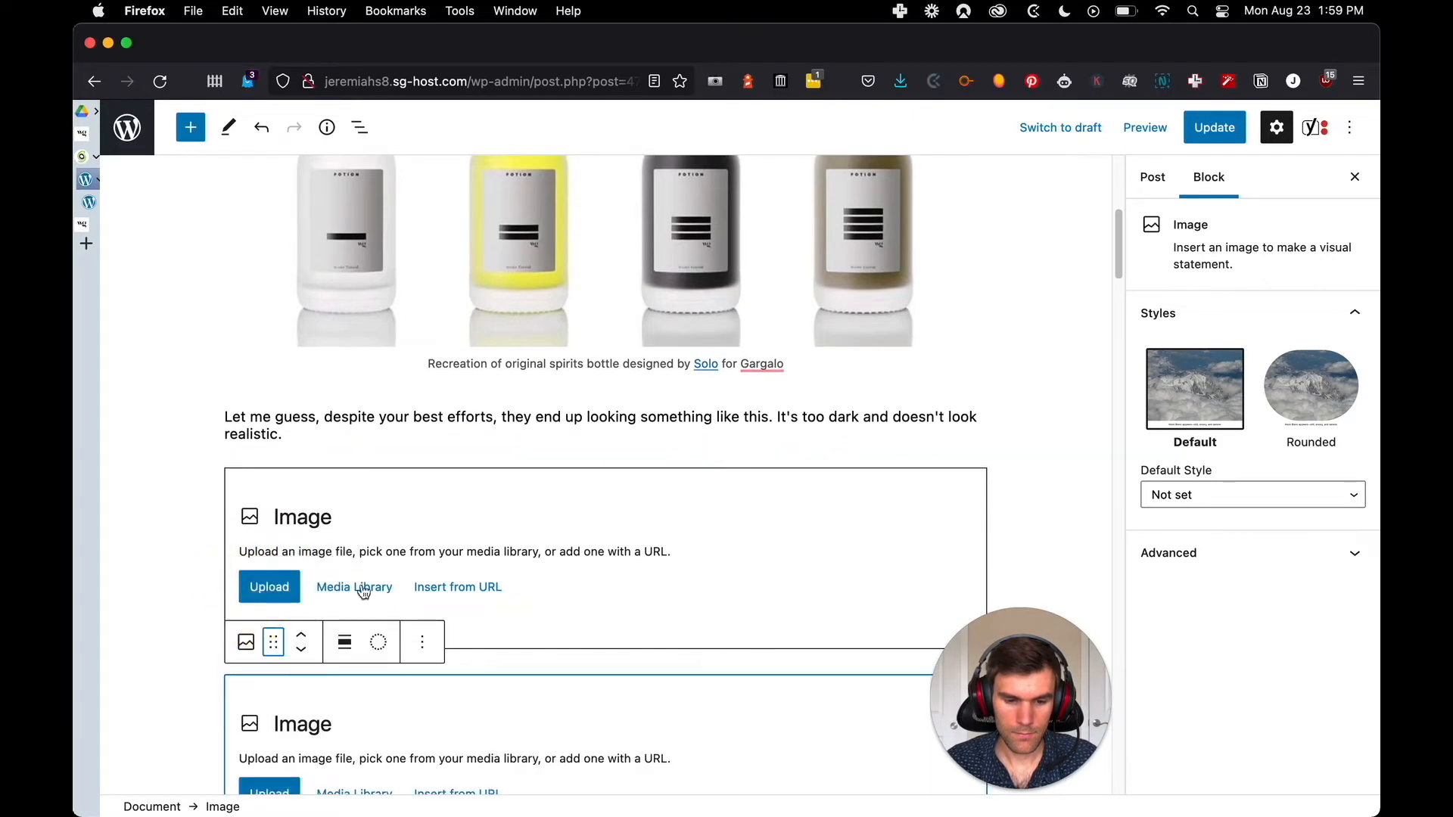
{"action": "scroll", "coordinate": [537, 540], "scroll_direction": "down", "scroll_amount": 3}
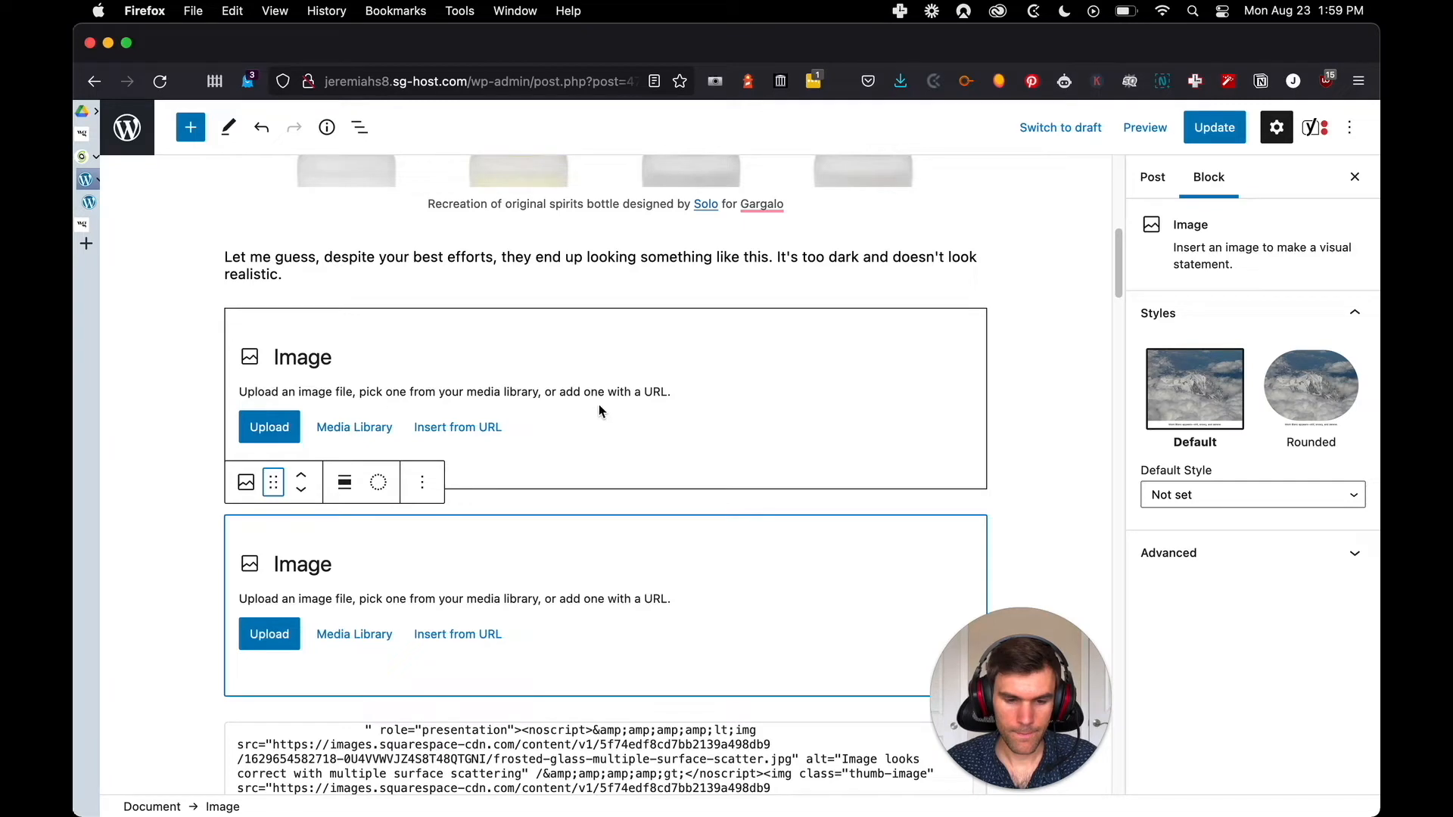
{"action": "scroll", "coordinate": [662, 402], "scroll_direction": "down", "scroll_amount": 3}
{"action": "scroll", "coordinate": [525, 340], "scroll_direction": "up", "scroll_amount": 2}
{"action": "left_click", "coordinate": [494, 409]}
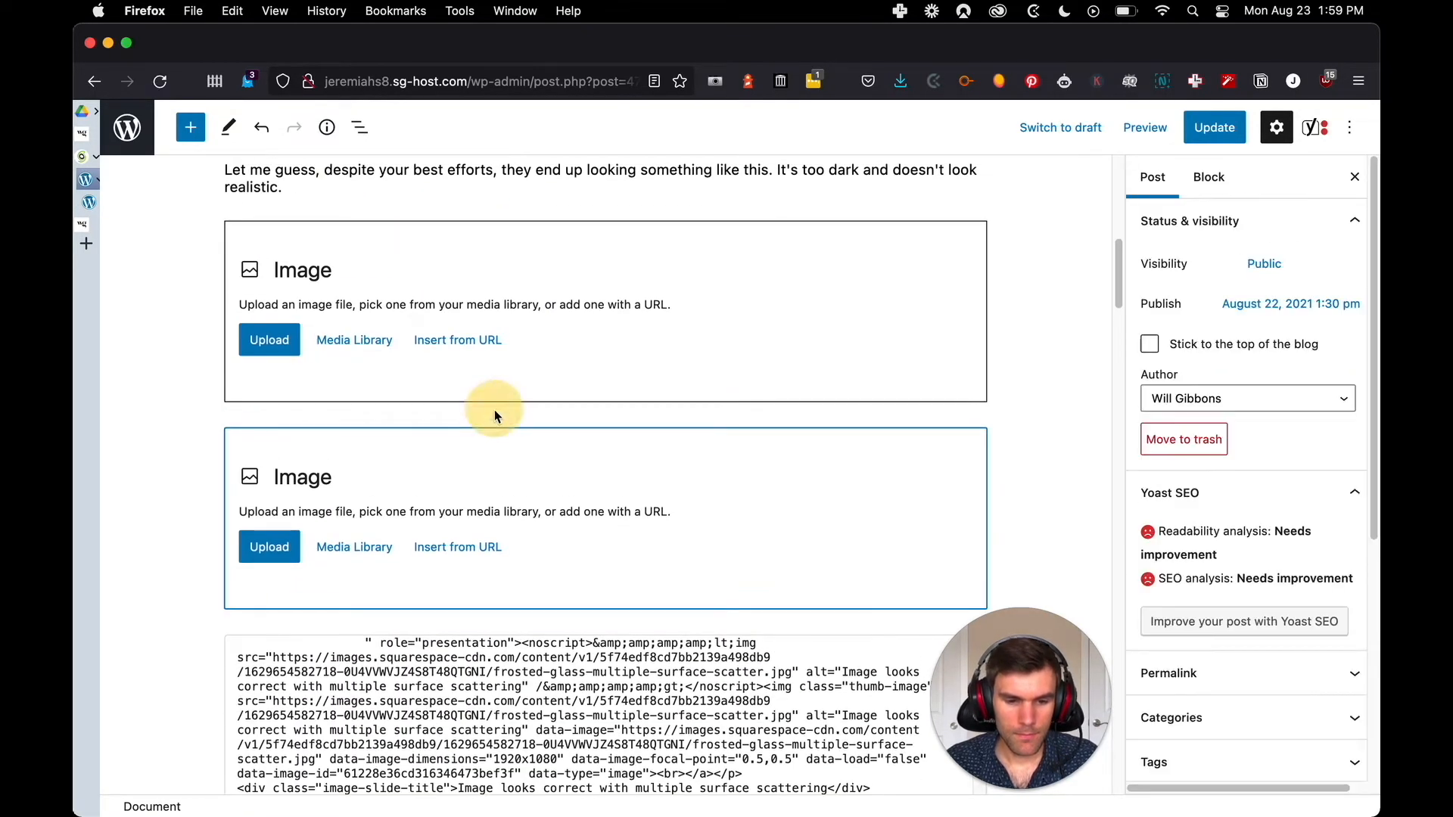
{"action": "left_click", "coordinate": [481, 630]}
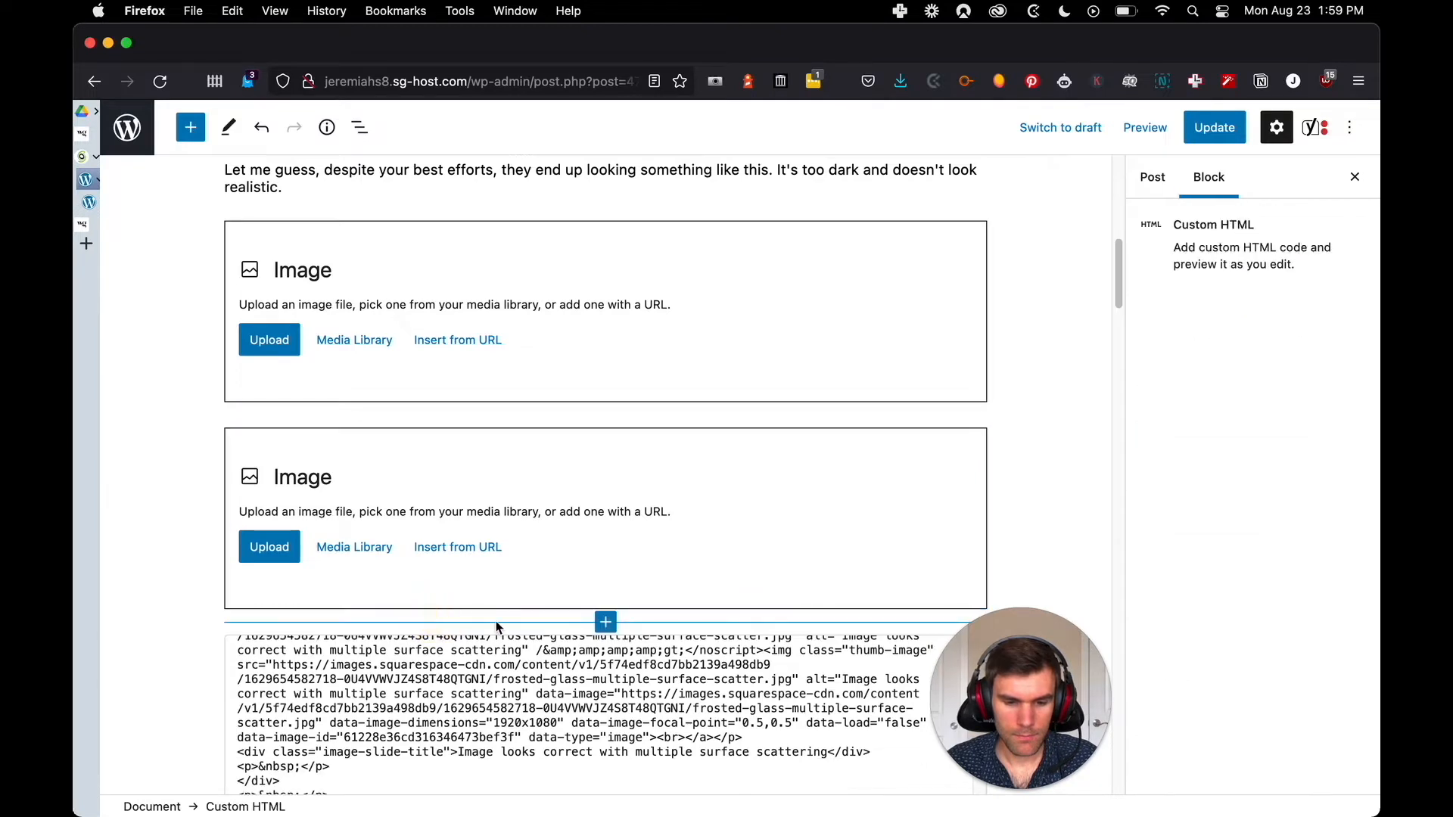
{"action": "left_click", "coordinate": [606, 623]}
{"action": "left_click", "coordinate": [606, 581]}
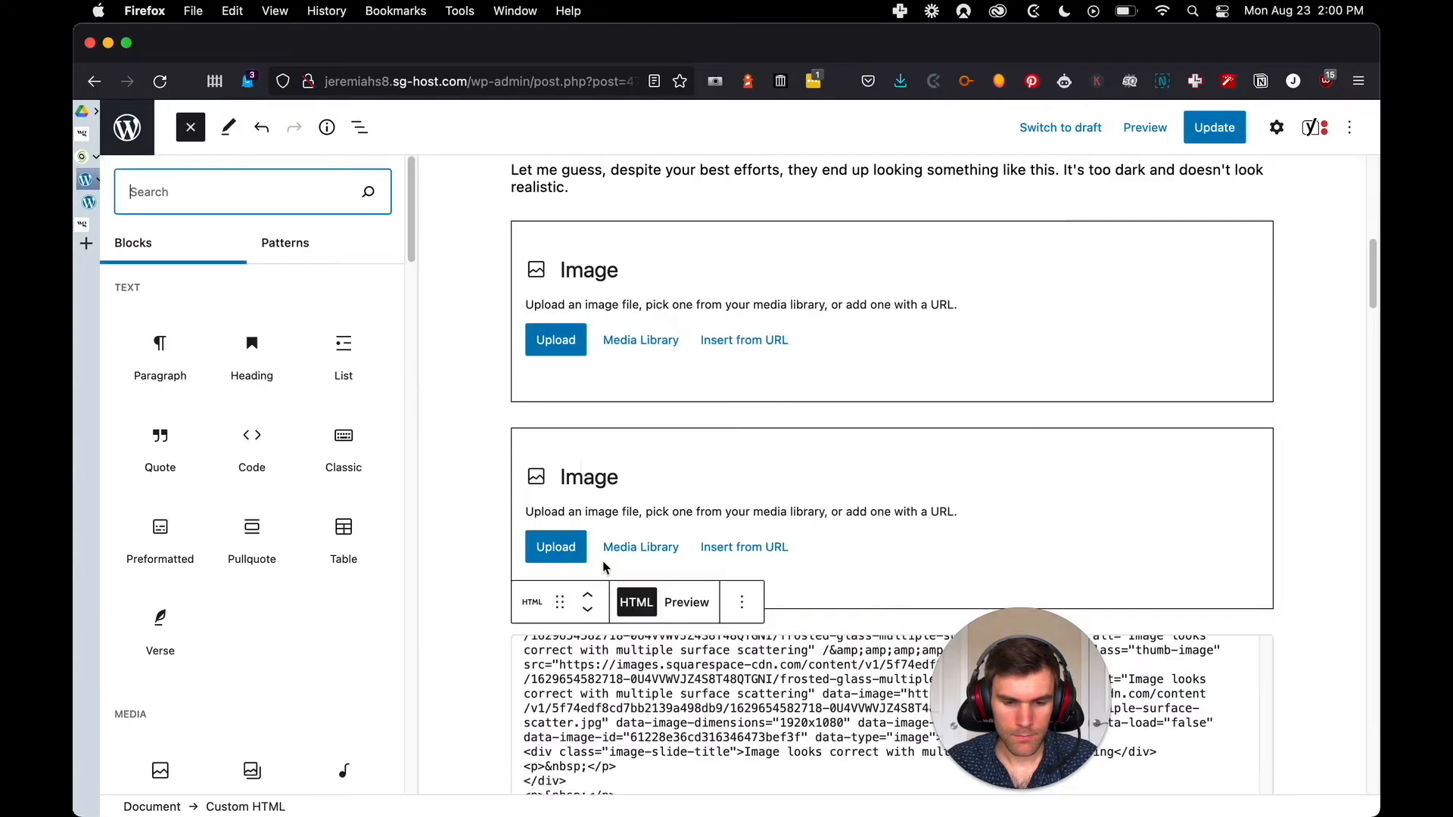
{"action": "scroll", "coordinate": [310, 417], "scroll_direction": "down", "scroll_amount": 3}
{"action": "scroll", "coordinate": [299, 424], "scroll_direction": "down", "scroll_amount": 5}
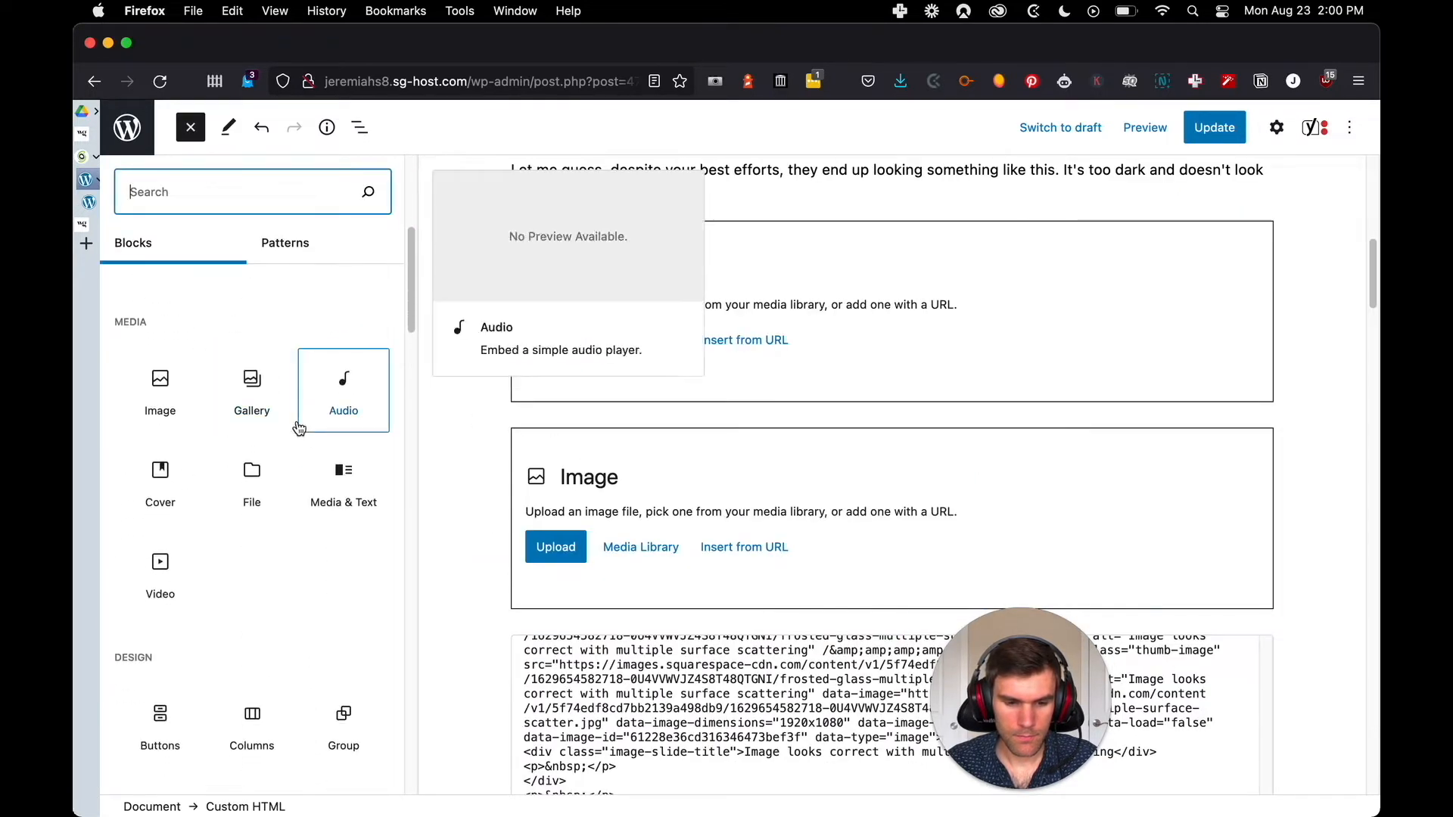
{"action": "left_click", "coordinate": [466, 392]}
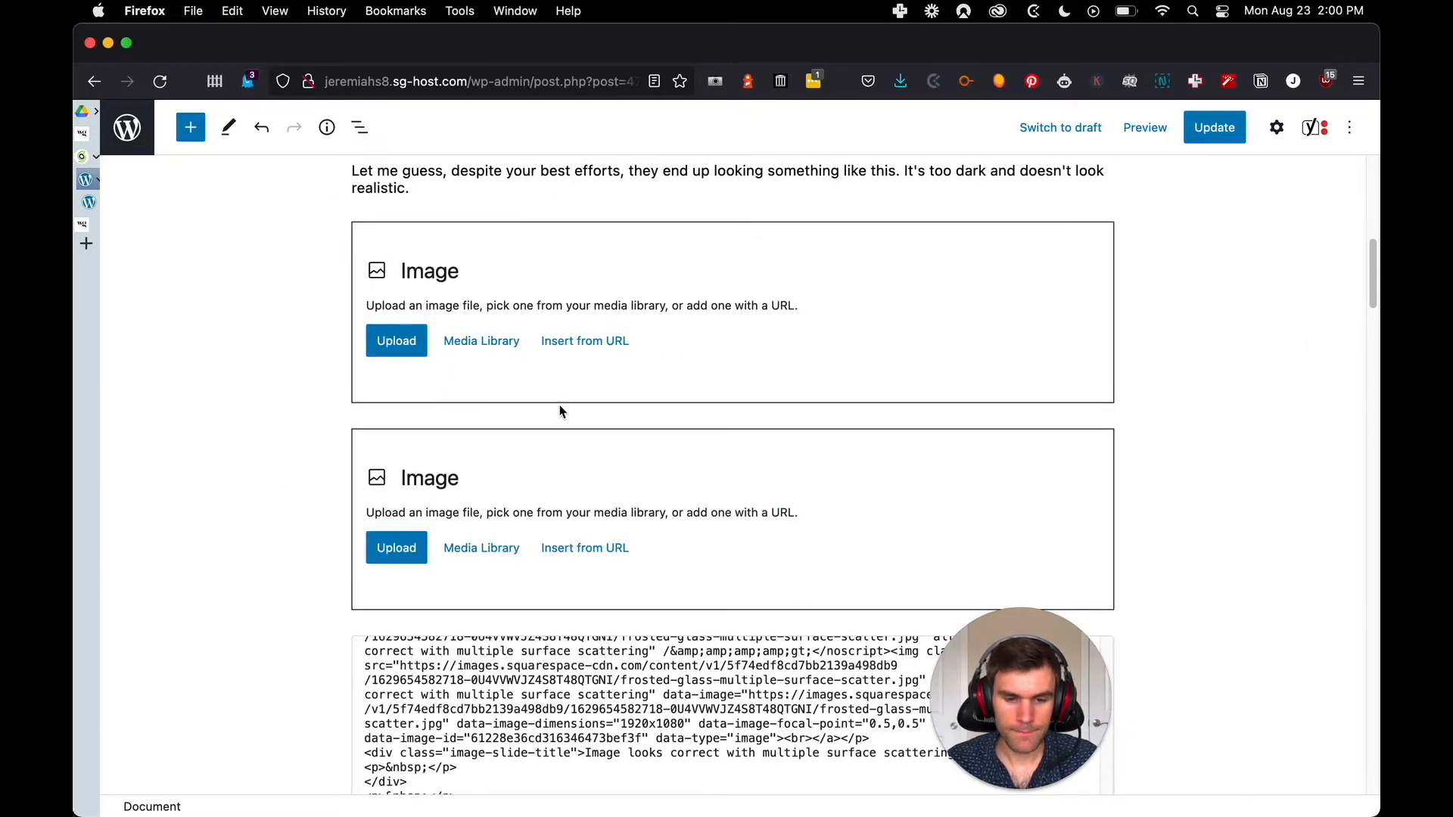
Remove both empty Image blocks between the "Let me guess" paragraph and the gallery's custom HTML block
{"action": "scroll", "coordinate": [591, 367], "scroll_direction": "down", "scroll_amount": 3}
{"action": "scroll", "coordinate": [571, 318], "scroll_direction": "up", "scroll_amount": 5}
{"action": "left_click", "coordinate": [515, 324]}
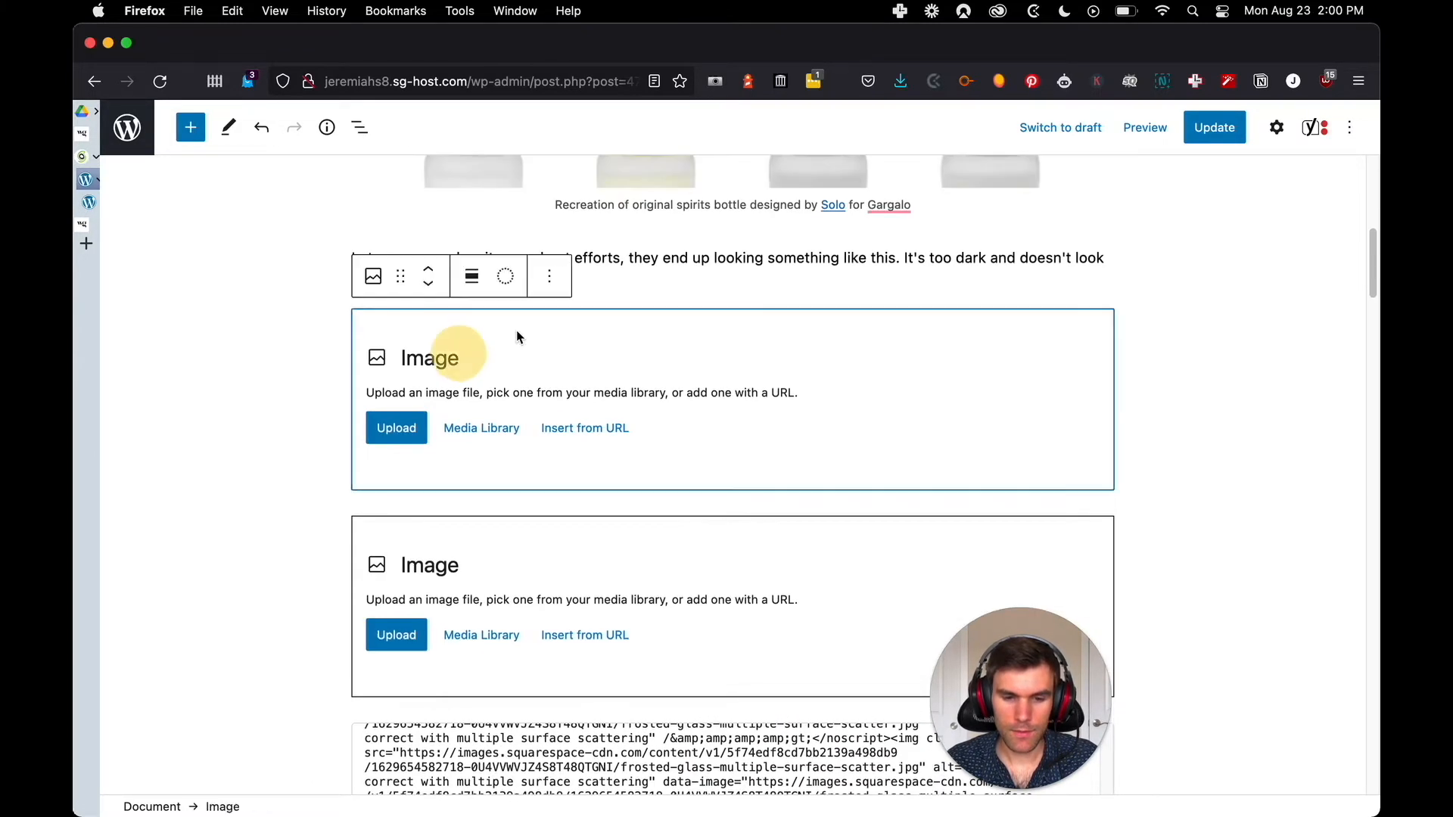
{"action": "left_click", "coordinate": [550, 277]}
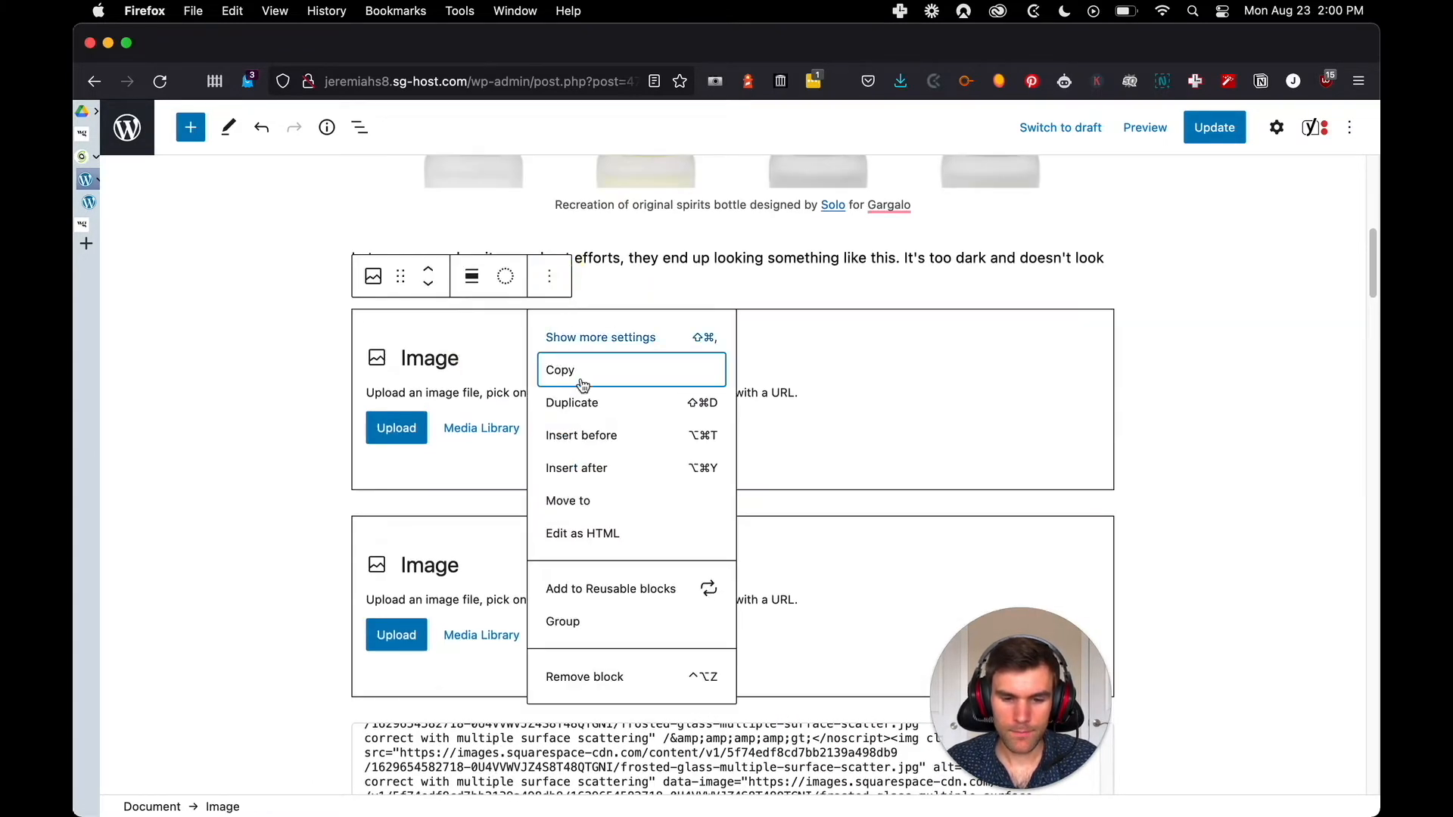
{"action": "left_click", "coordinate": [594, 671]}
{"action": "left_click", "coordinate": [562, 326]}
{"action": "left_click", "coordinate": [550, 277]}
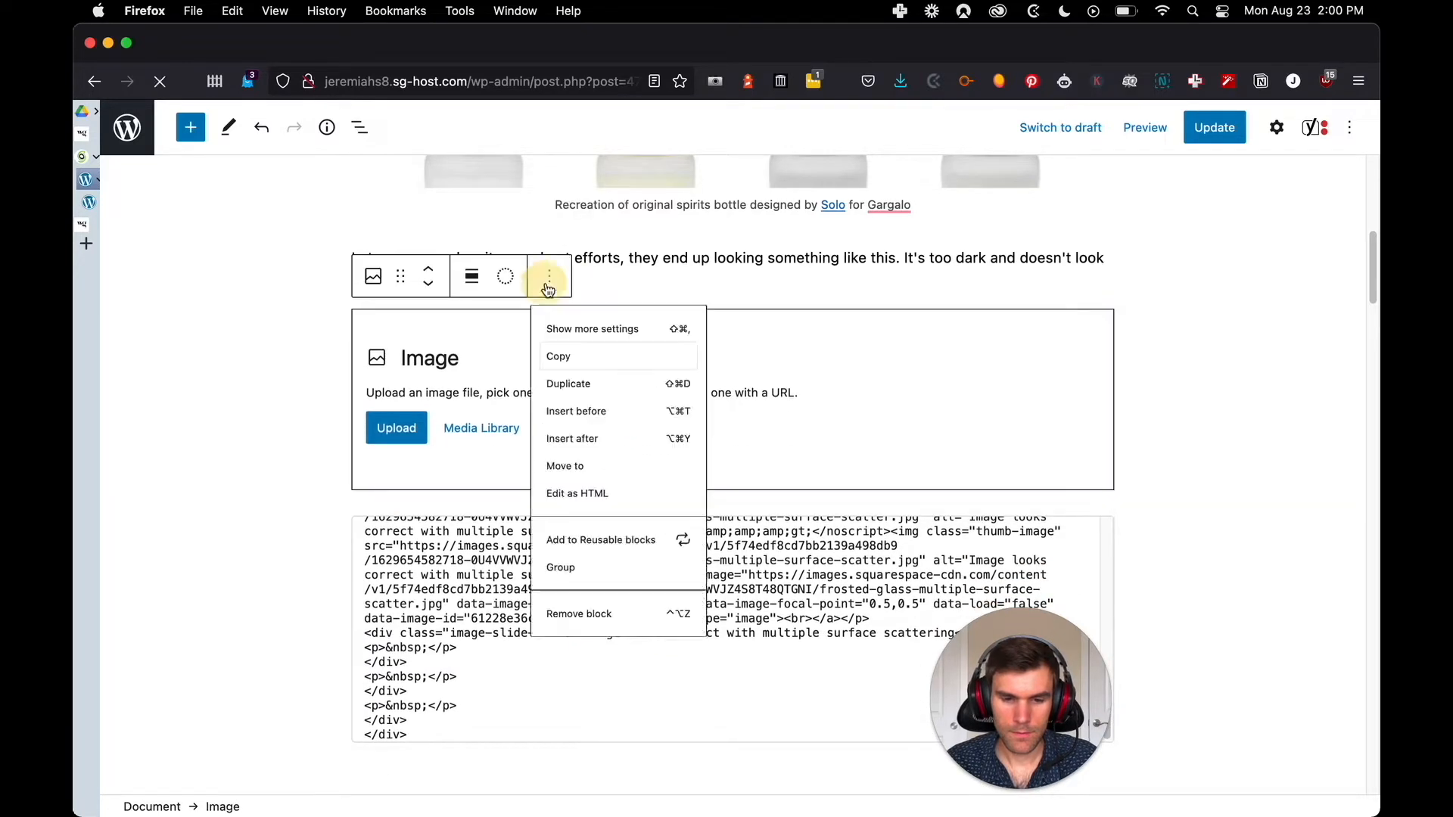
{"action": "left_click", "coordinate": [572, 677]}
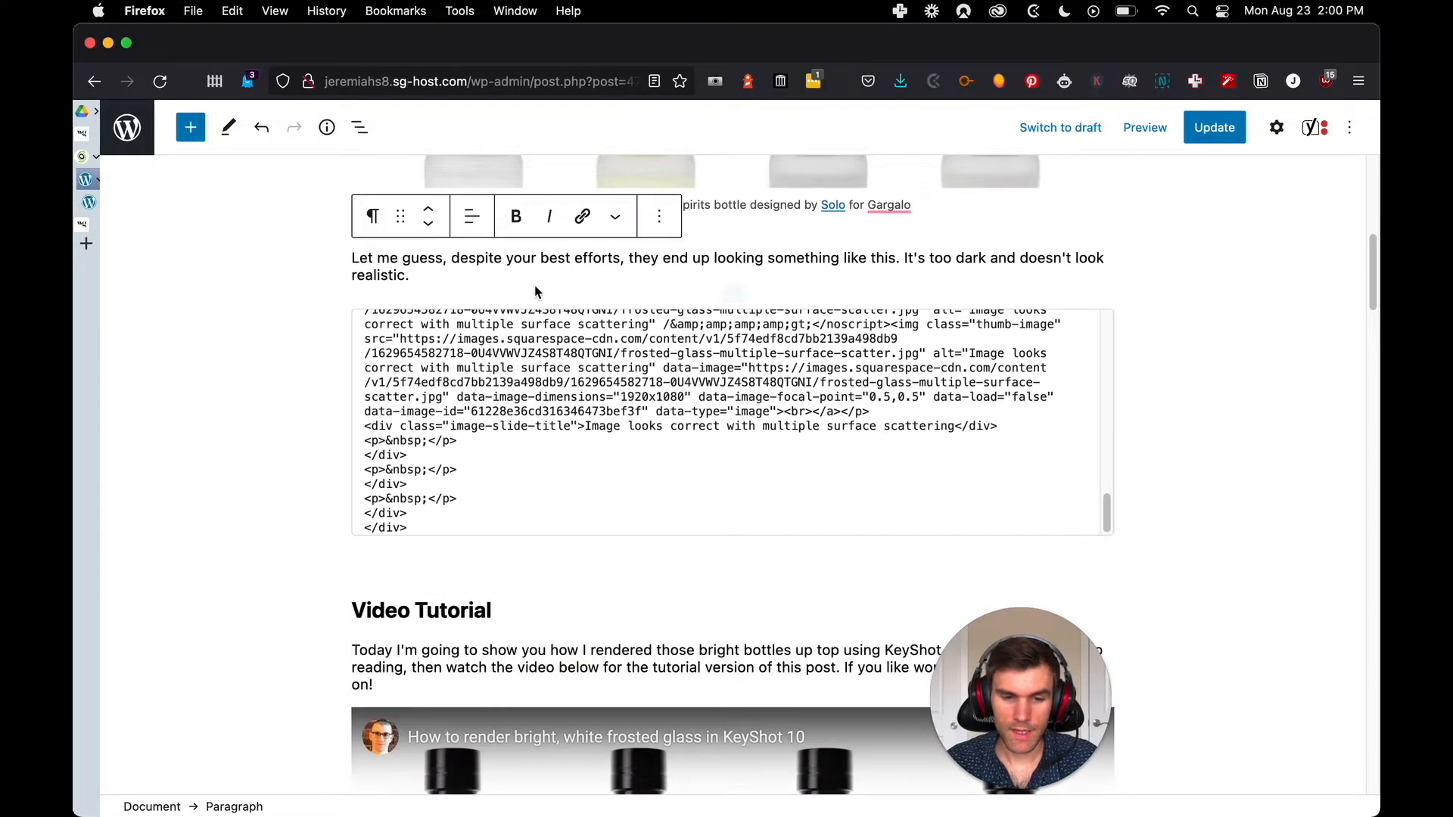
Insert a 50 / 50 Columns block between the "Let me guess" paragraph and the gallery's custom HTML block
{"action": "scroll", "coordinate": [530, 287], "scroll_direction": "up", "scroll_amount": 2}
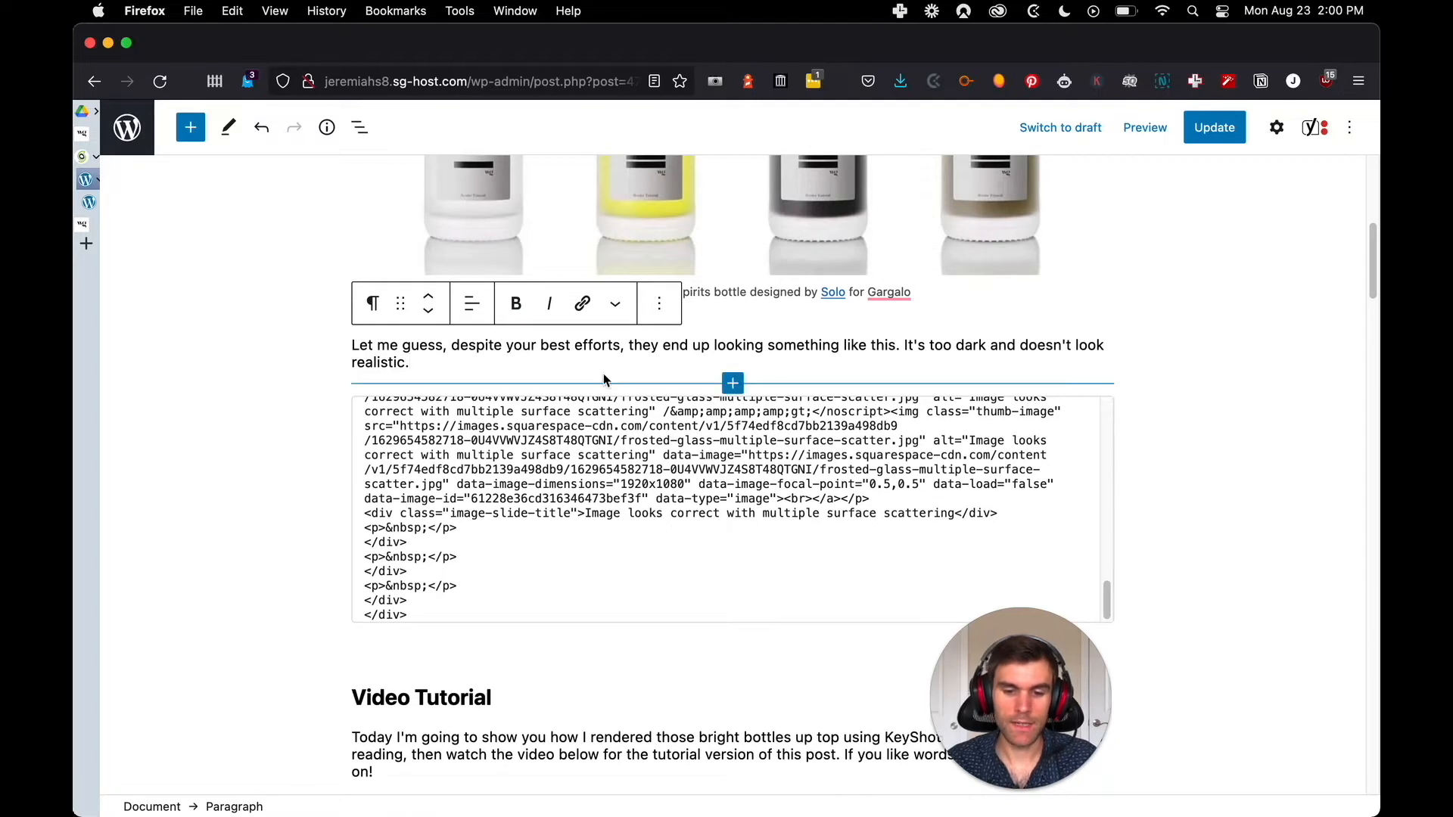
{"action": "left_click", "coordinate": [733, 384]}
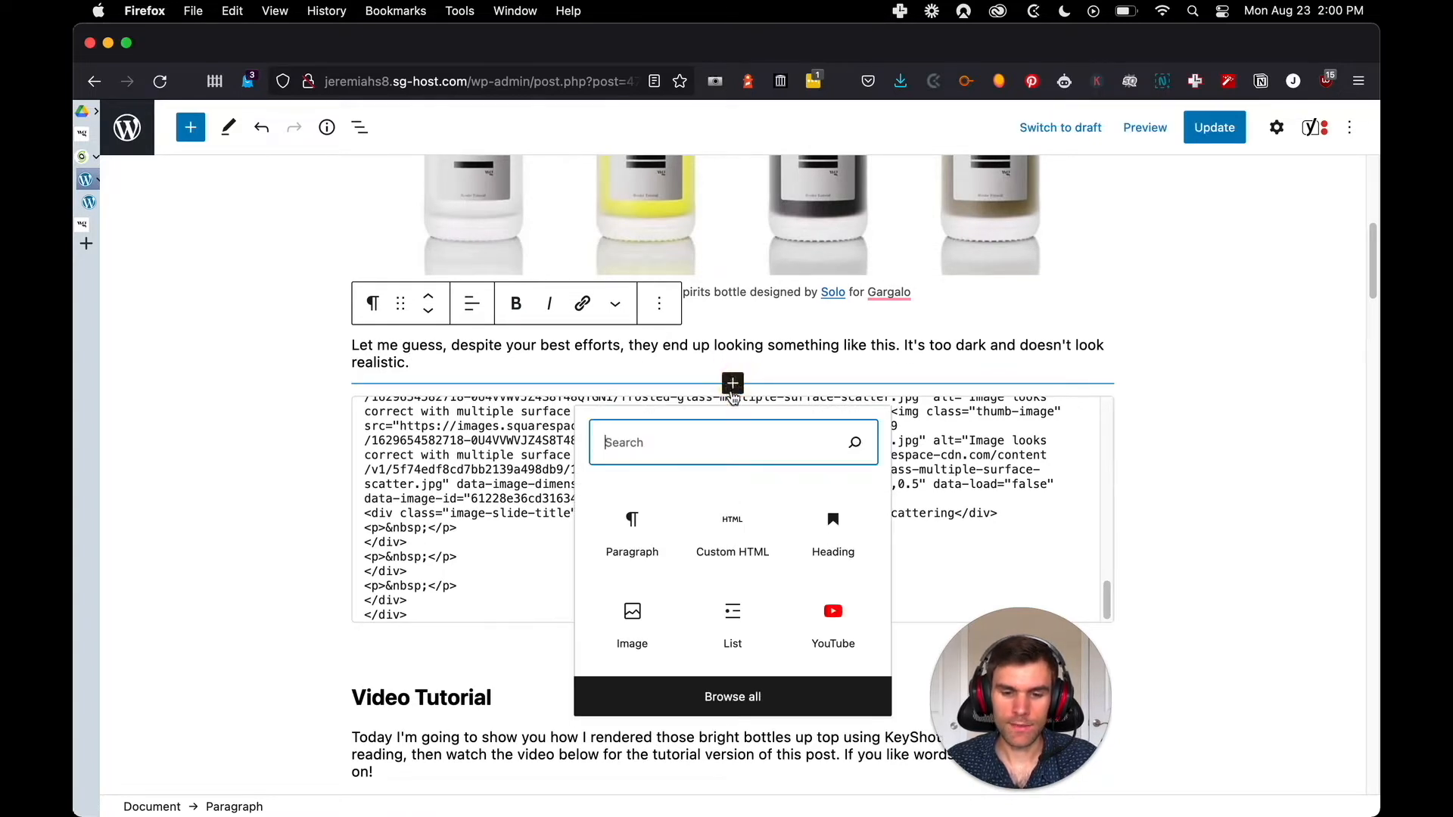
{"action": "type", "text": "c"}
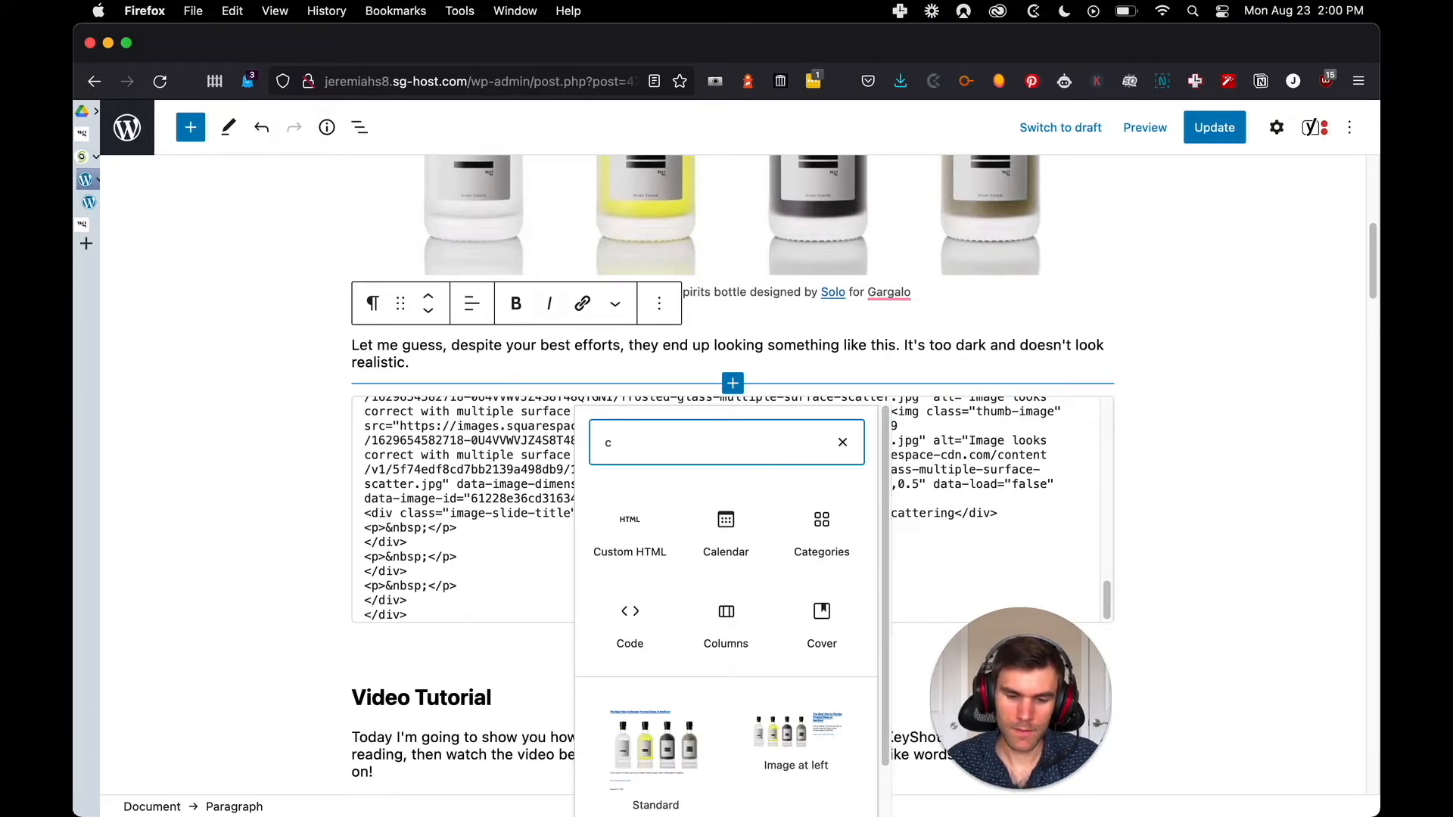
{"action": "left_click", "coordinate": [725, 614]}
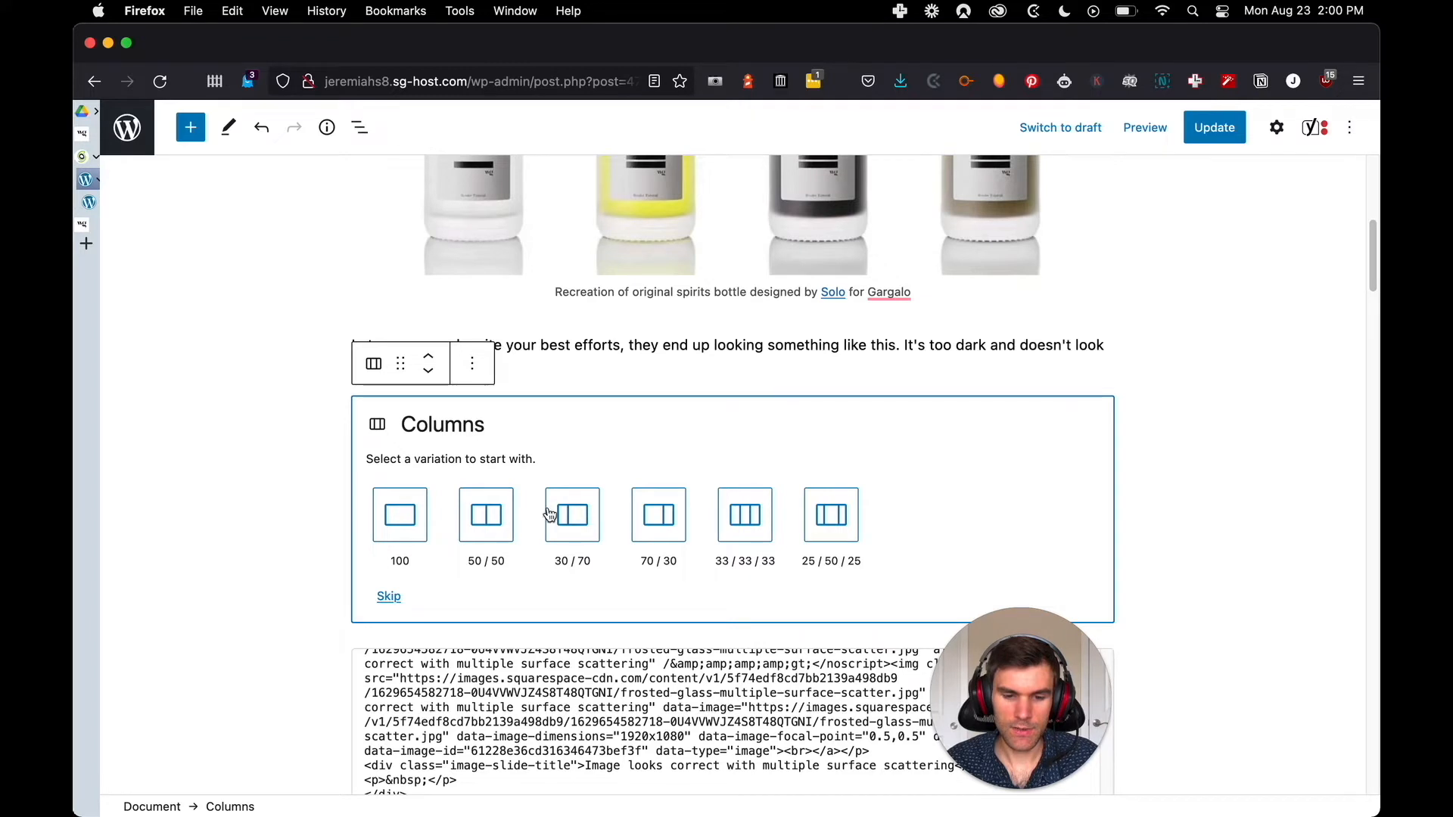
{"action": "left_click", "coordinate": [486, 522]}
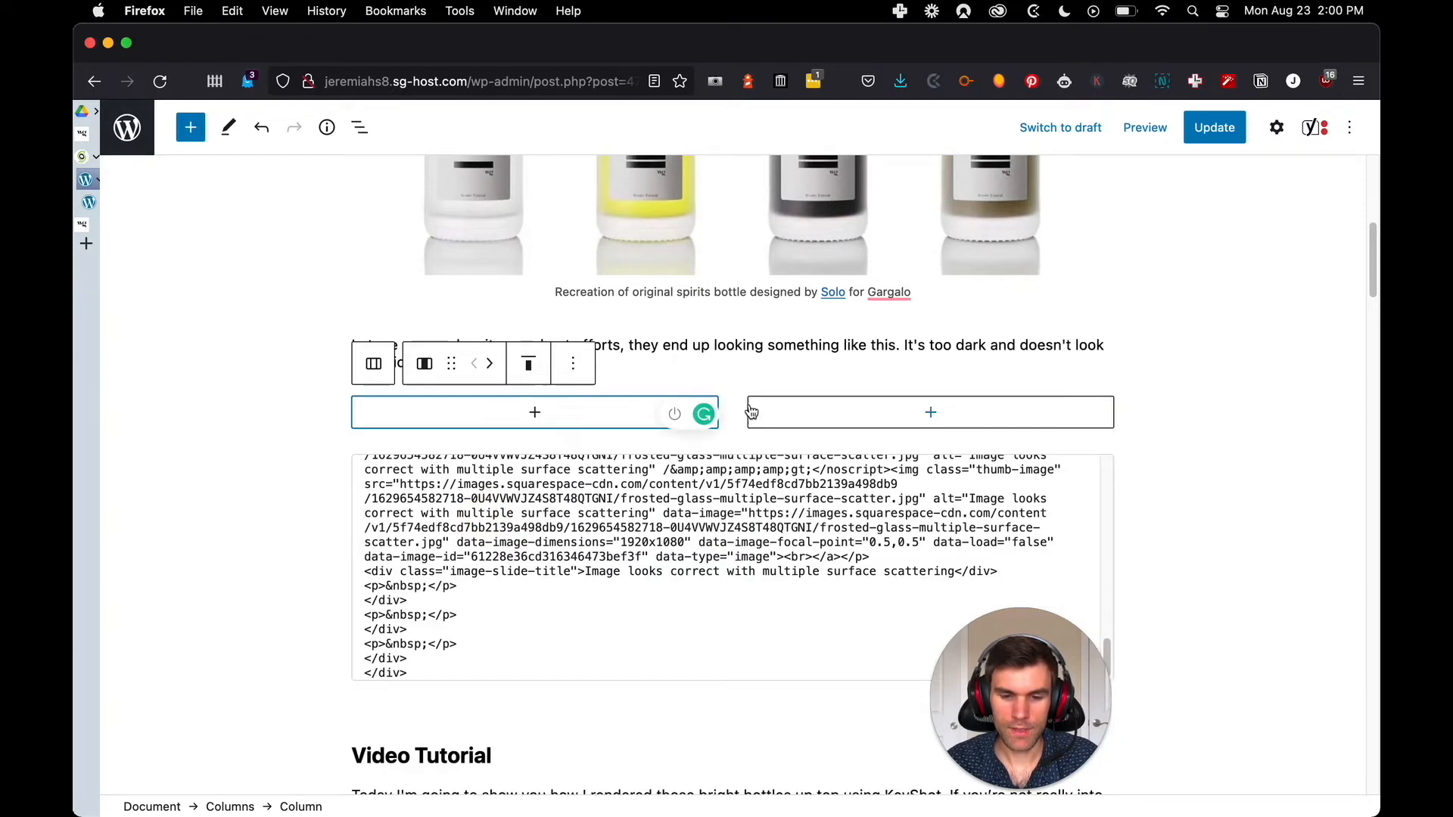
Add an Image block to the left column and upload frosted-glass-single-surface-scatter.jpg into it
{"action": "left_click", "coordinate": [550, 416]}
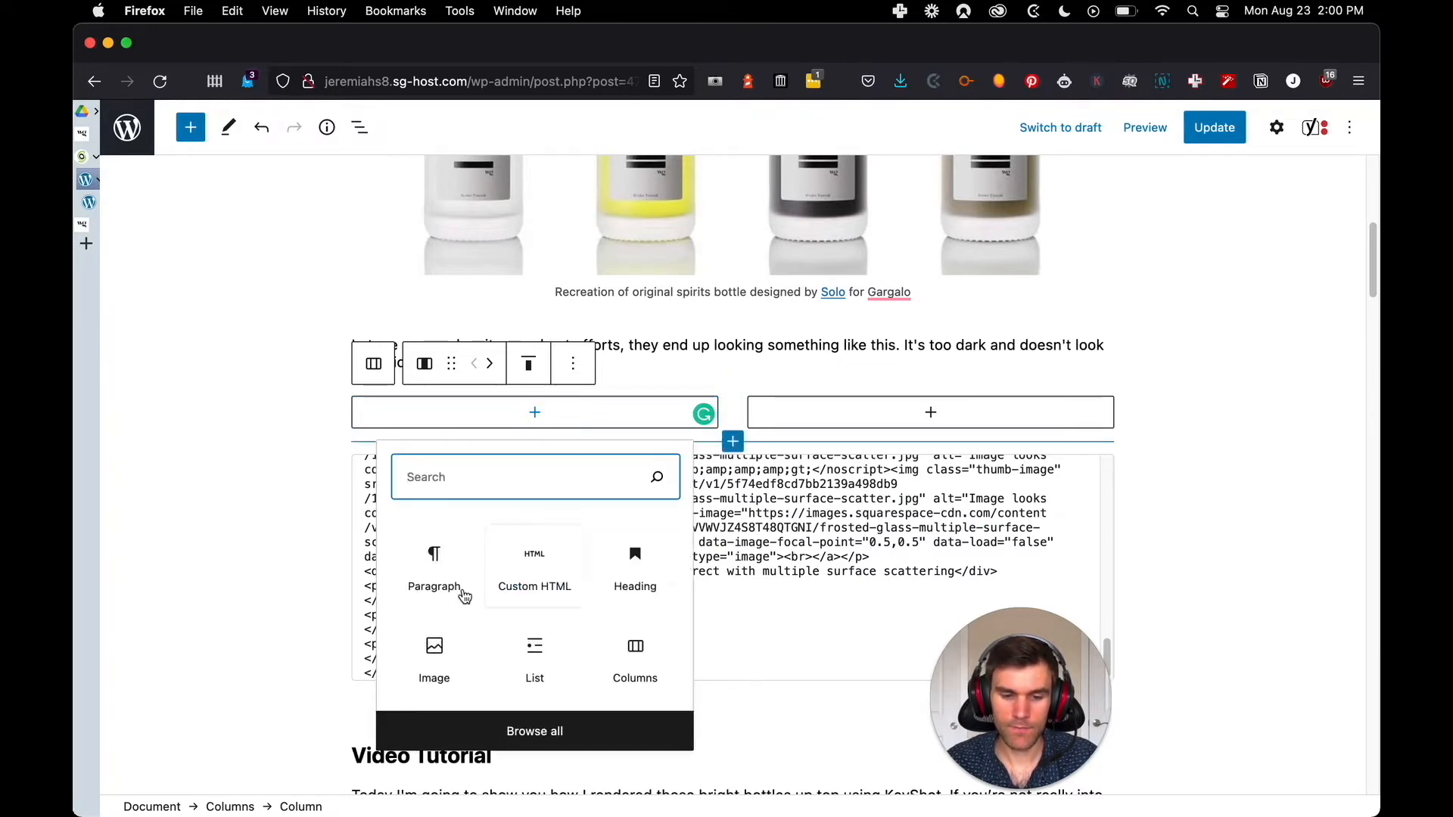
{"action": "left_click", "coordinate": [435, 662]}
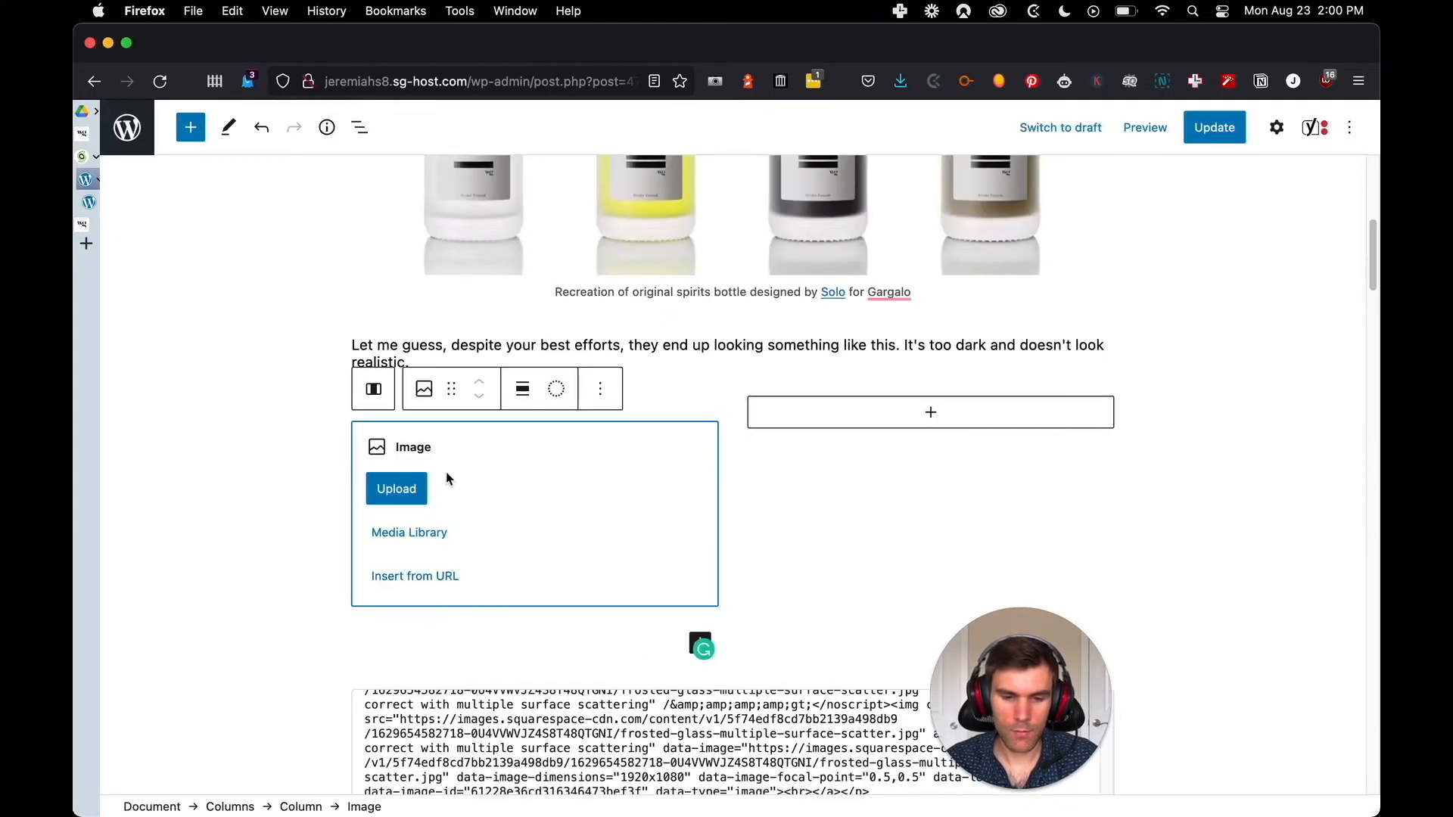
{"action": "left_click", "coordinate": [396, 488]}
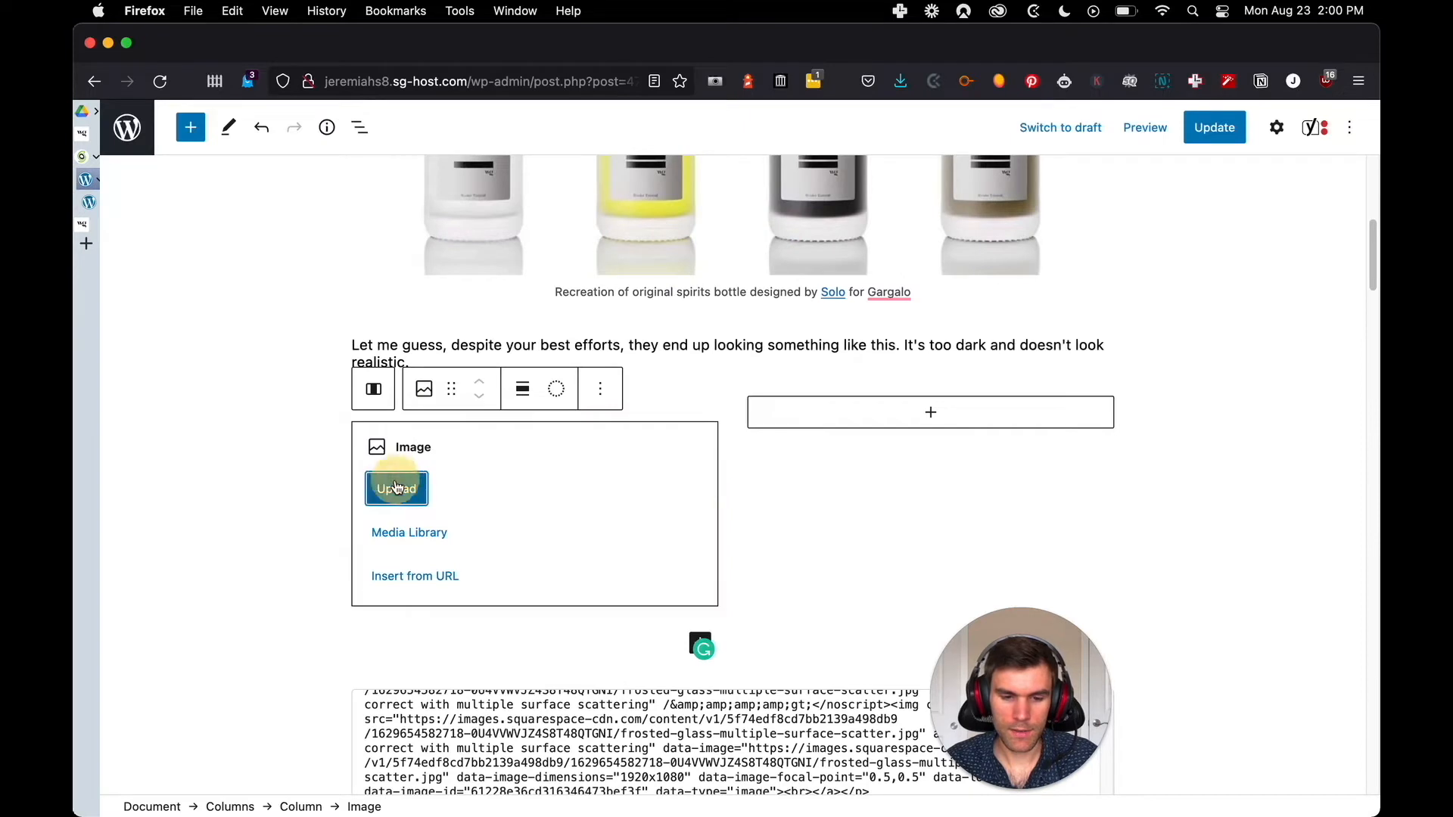
{"action": "left_click", "coordinate": [610, 205]}
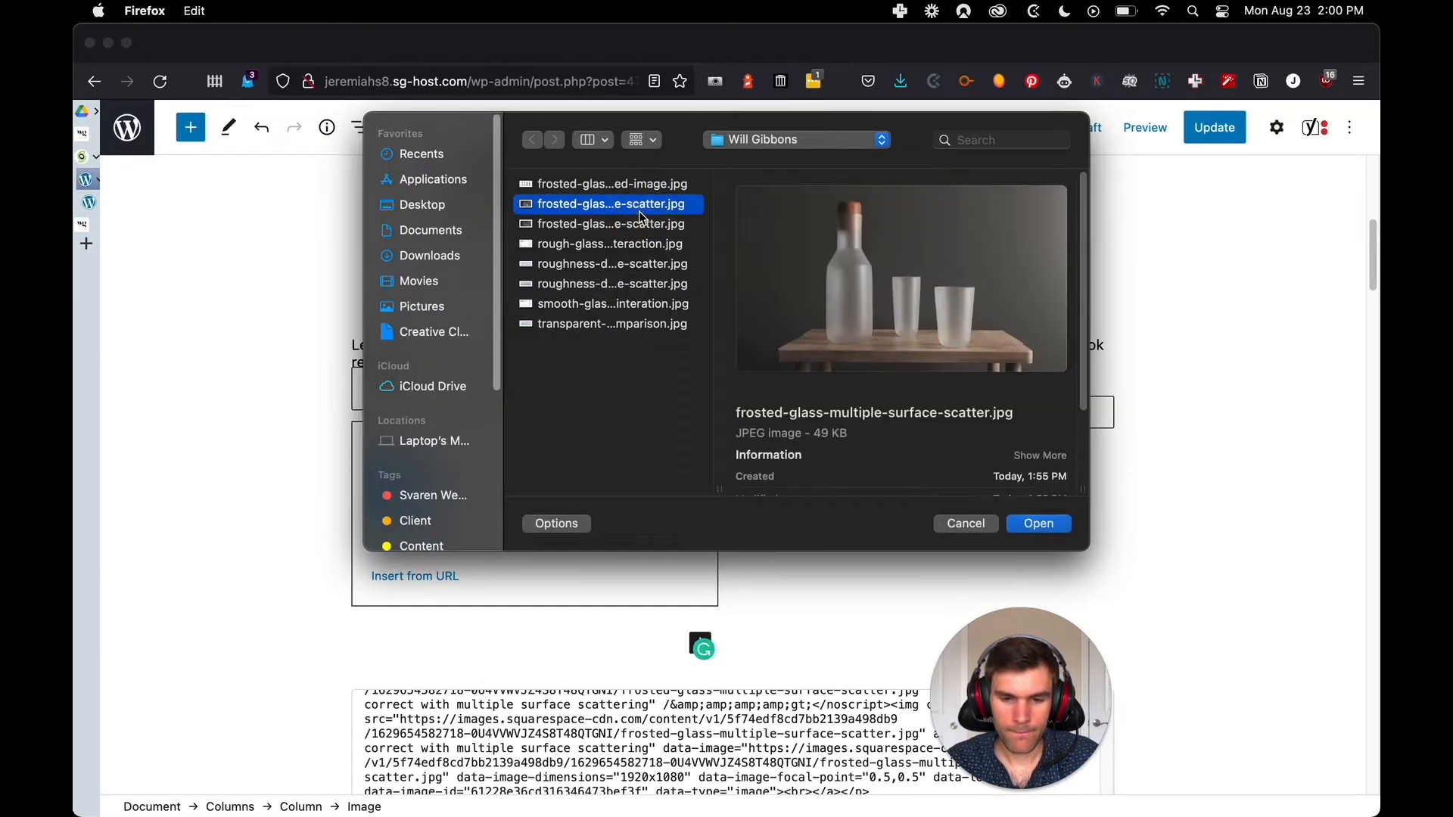
{"action": "left_click", "coordinate": [635, 226]}
{"action": "left_click", "coordinate": [1039, 523]}
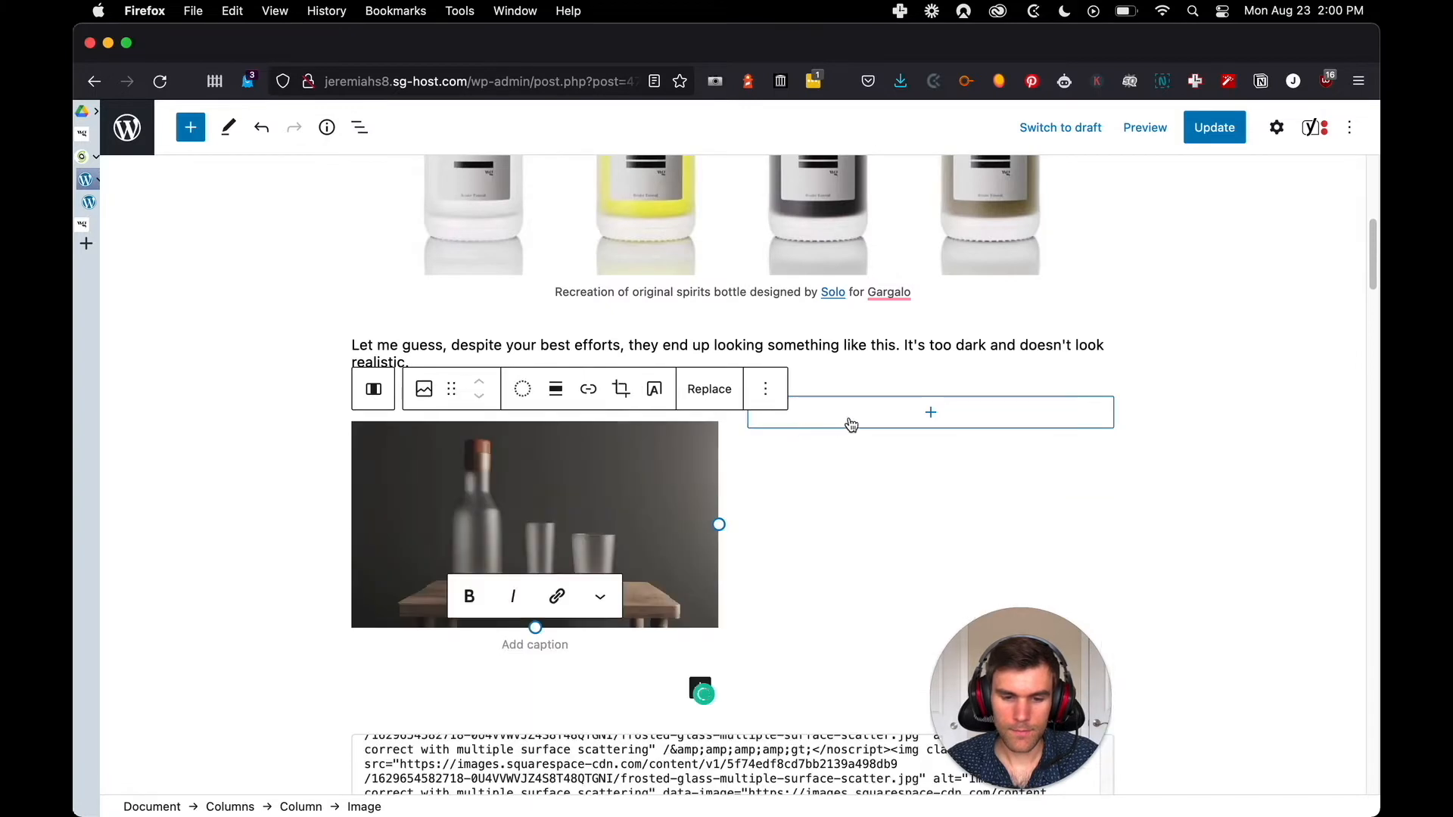
Add an Image block to the right column and upload frosted-glass-multiple-surface-scatter.jpg into it
{"action": "left_click", "coordinate": [837, 424]}
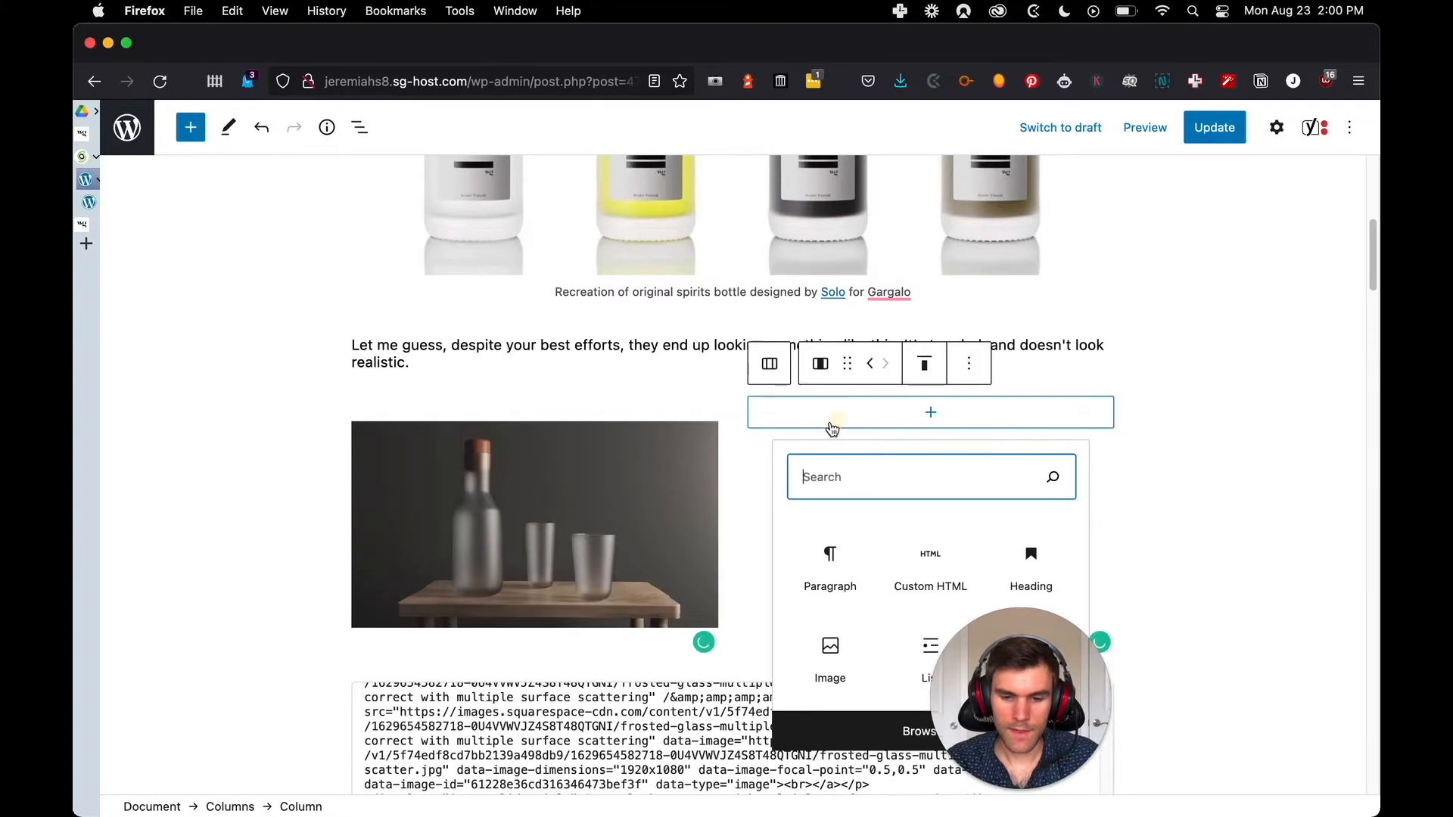
{"action": "left_click", "coordinate": [847, 654]}
{"action": "left_click", "coordinate": [803, 491]}
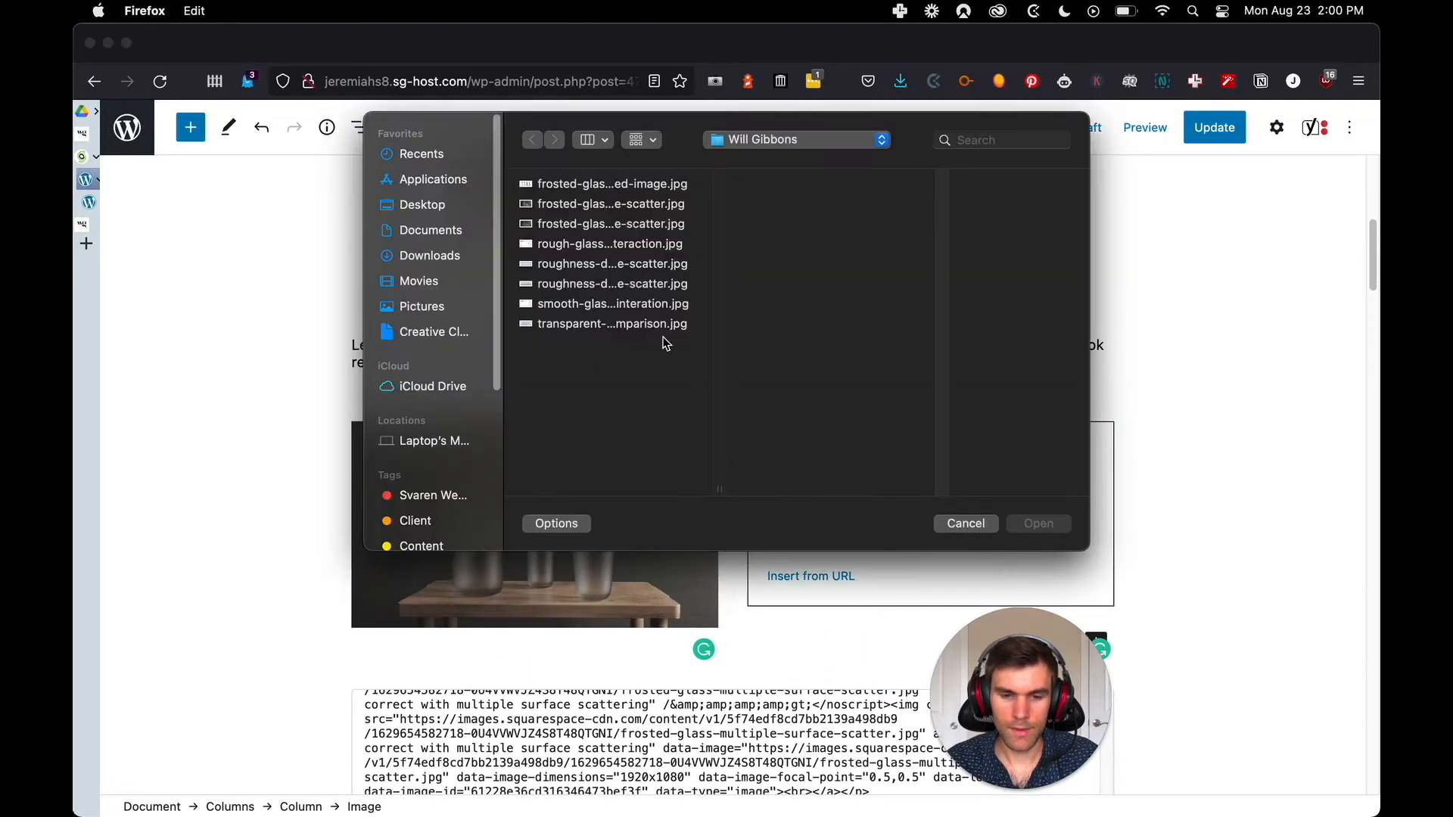
{"action": "left_click", "coordinate": [623, 226]}
{"action": "left_click", "coordinate": [632, 207]}
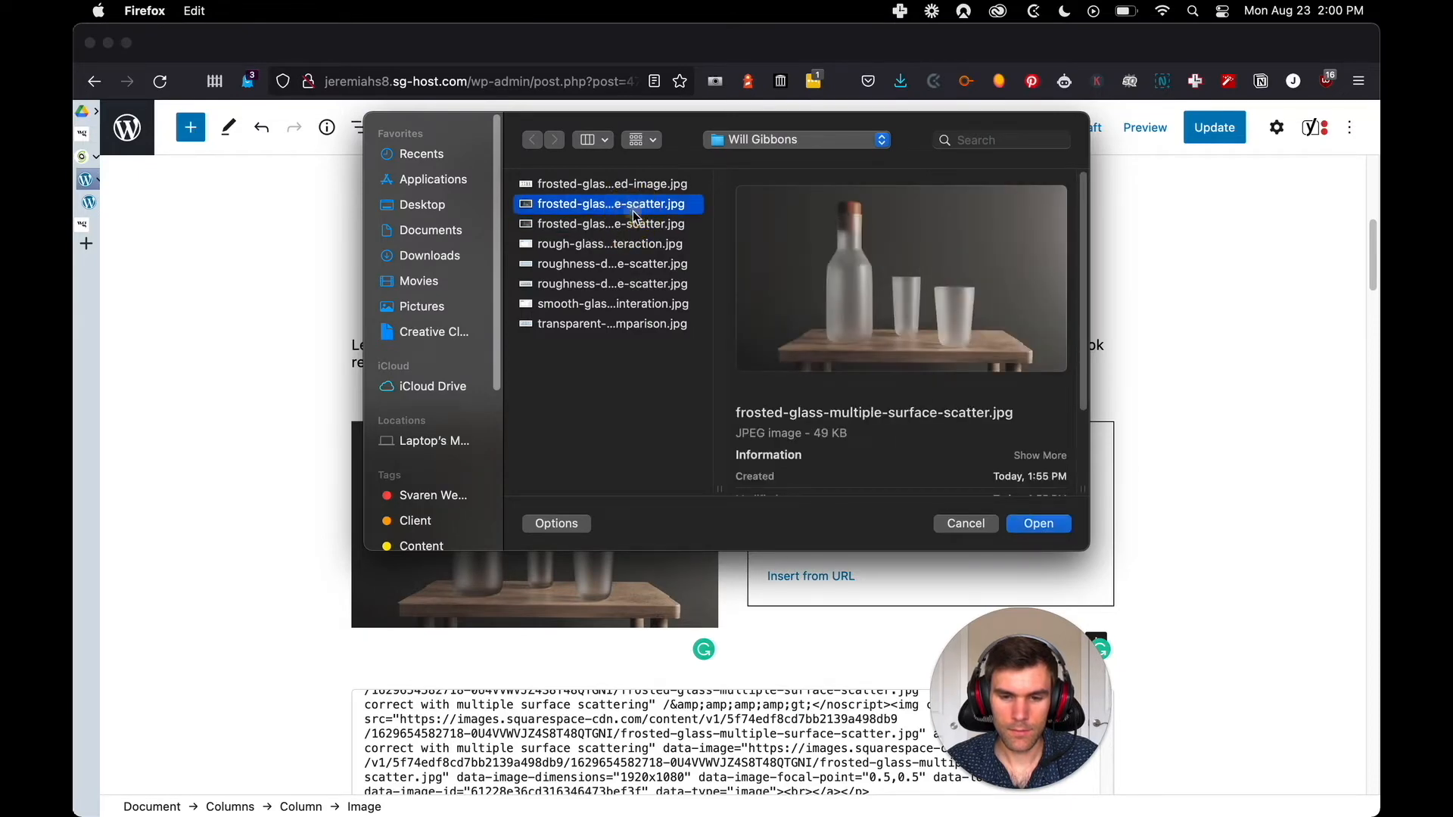
{"action": "left_click", "coordinate": [1040, 524]}
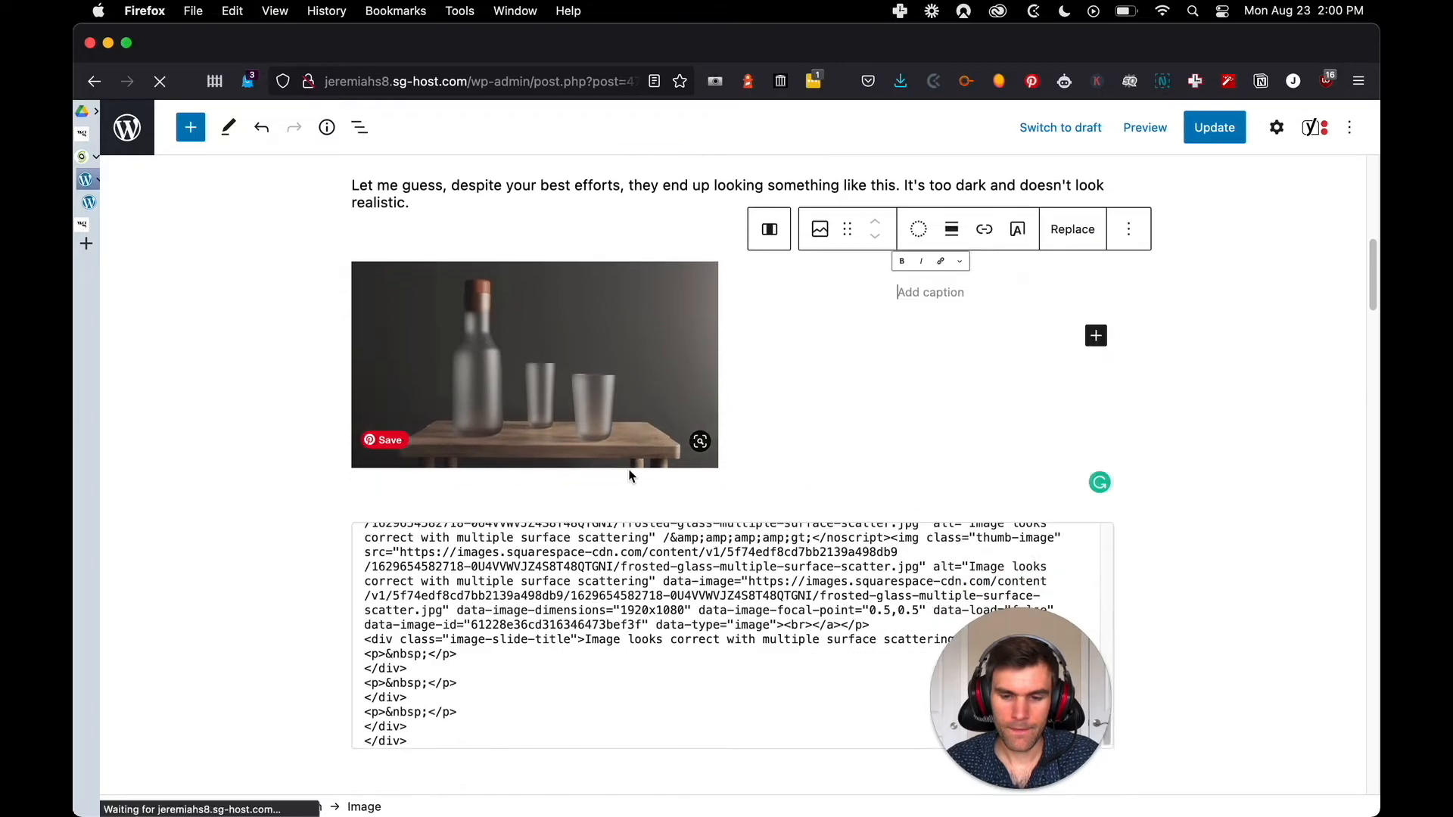
Copy "Glass is too dark when rendered with single surface scattering" from the gallery HTML into the left image's caption and check it against the original post
{"action": "scroll", "coordinate": [612, 578], "scroll_direction": "down", "scroll_amount": 5}
{"action": "scroll", "coordinate": [542, 610], "scroll_direction": "up", "scroll_amount": 5}
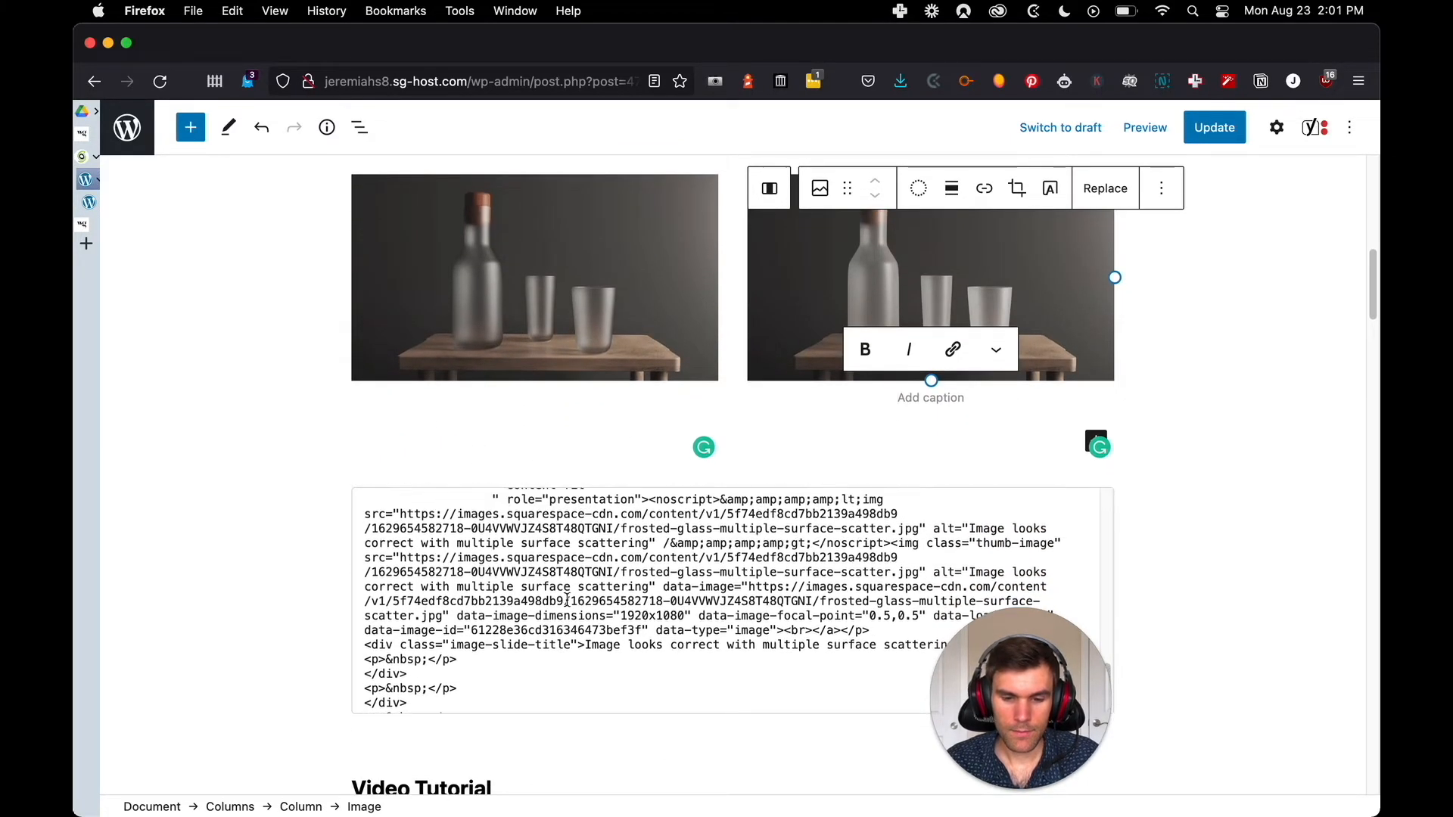
{"action": "left_click_drag", "start_coordinate": [1040, 692], "coordinate": [1238, 560]}
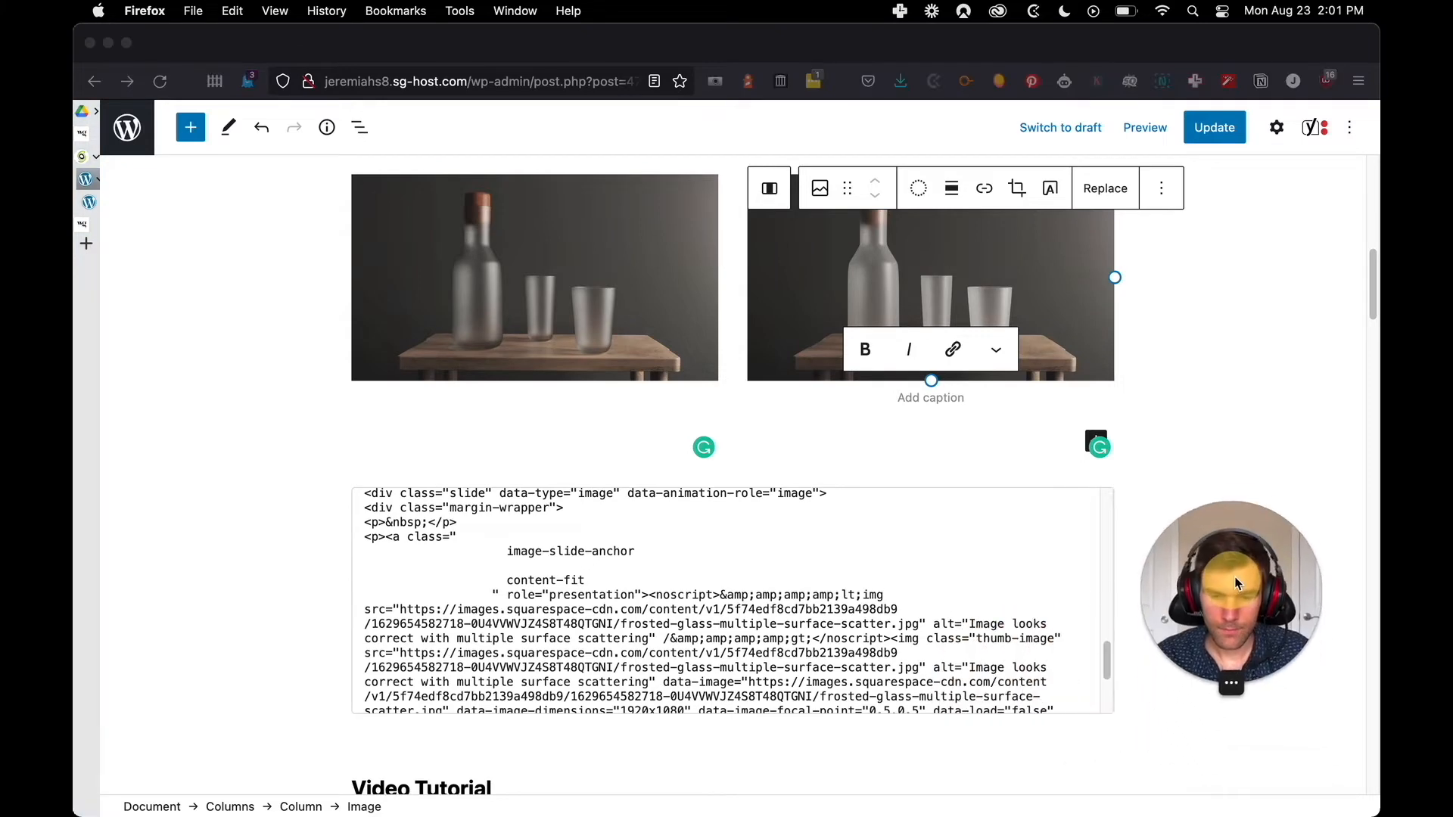
{"action": "scroll", "coordinate": [763, 608], "scroll_direction": "down", "scroll_amount": 5}
{"action": "scroll", "coordinate": [762, 608], "scroll_direction": "up", "scroll_amount": 8}
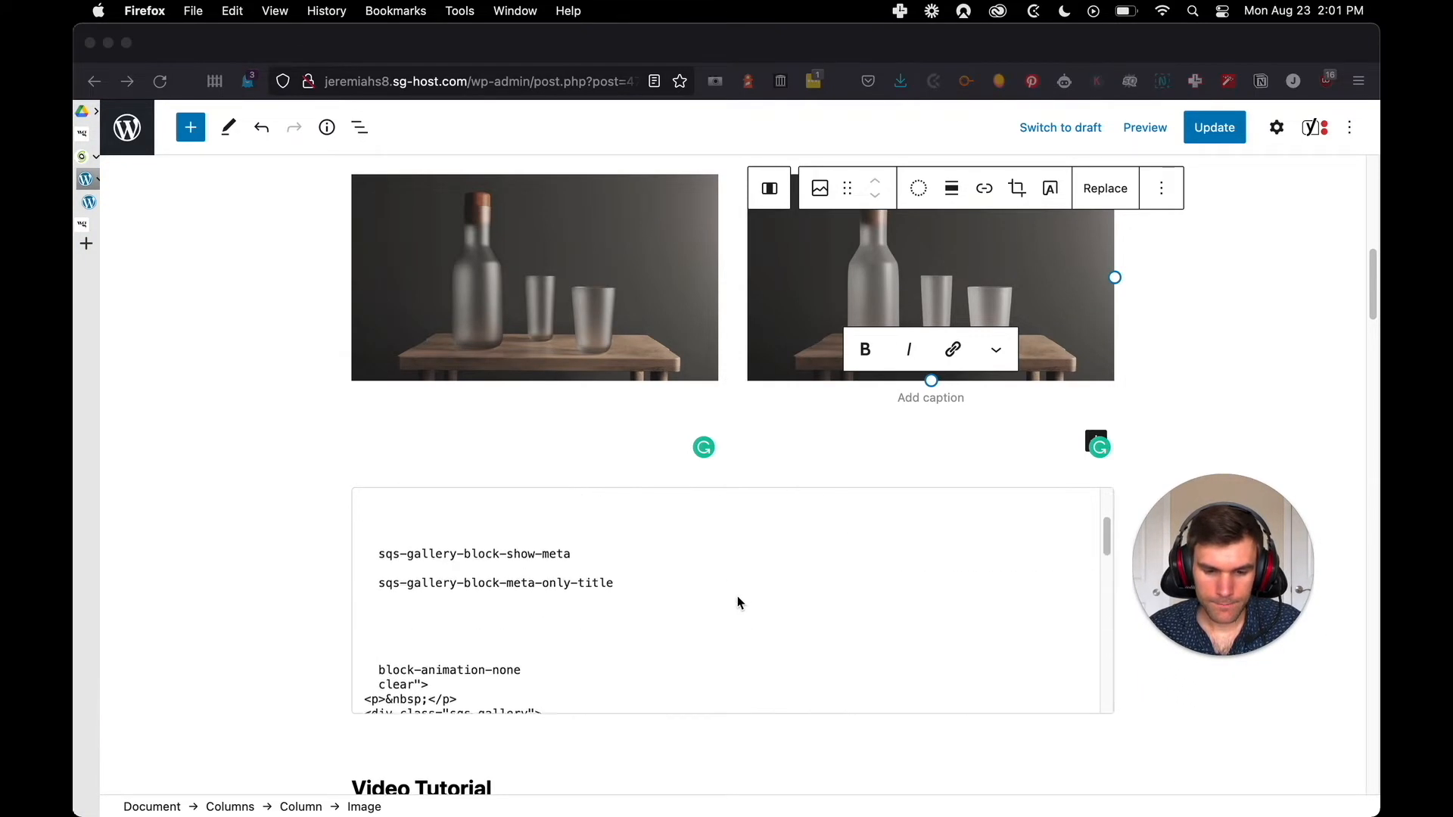
{"action": "scroll", "coordinate": [765, 604], "scroll_direction": "down", "scroll_amount": 3}
{"action": "scroll", "coordinate": [669, 617], "scroll_direction": "down", "scroll_amount": 5}
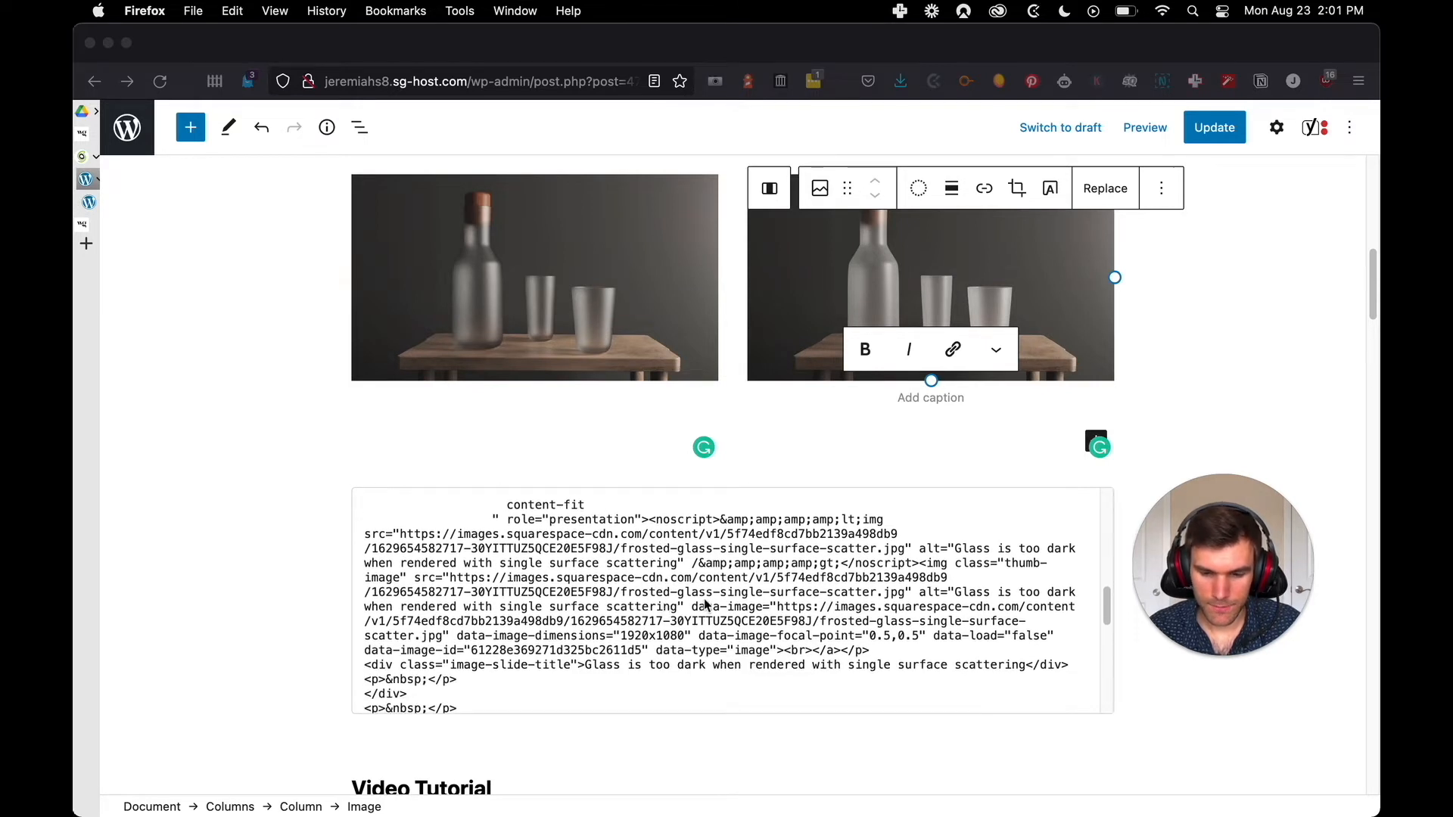
{"action": "left_click", "coordinate": [582, 671]}
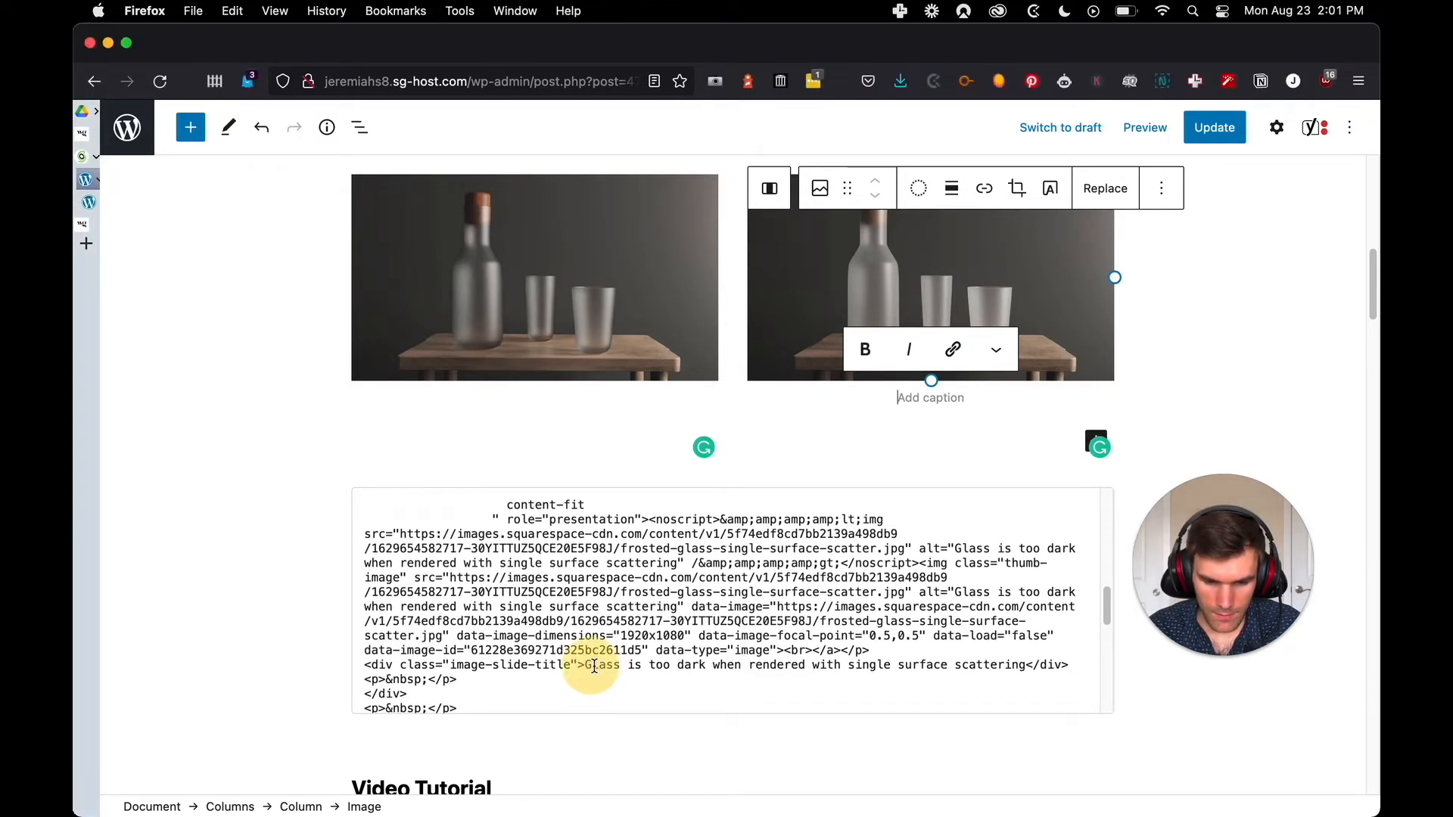
{"action": "left_click_drag", "start_coordinate": [583, 667], "coordinate": [1024, 536]}
{"action": "key", "text": "super+c"}
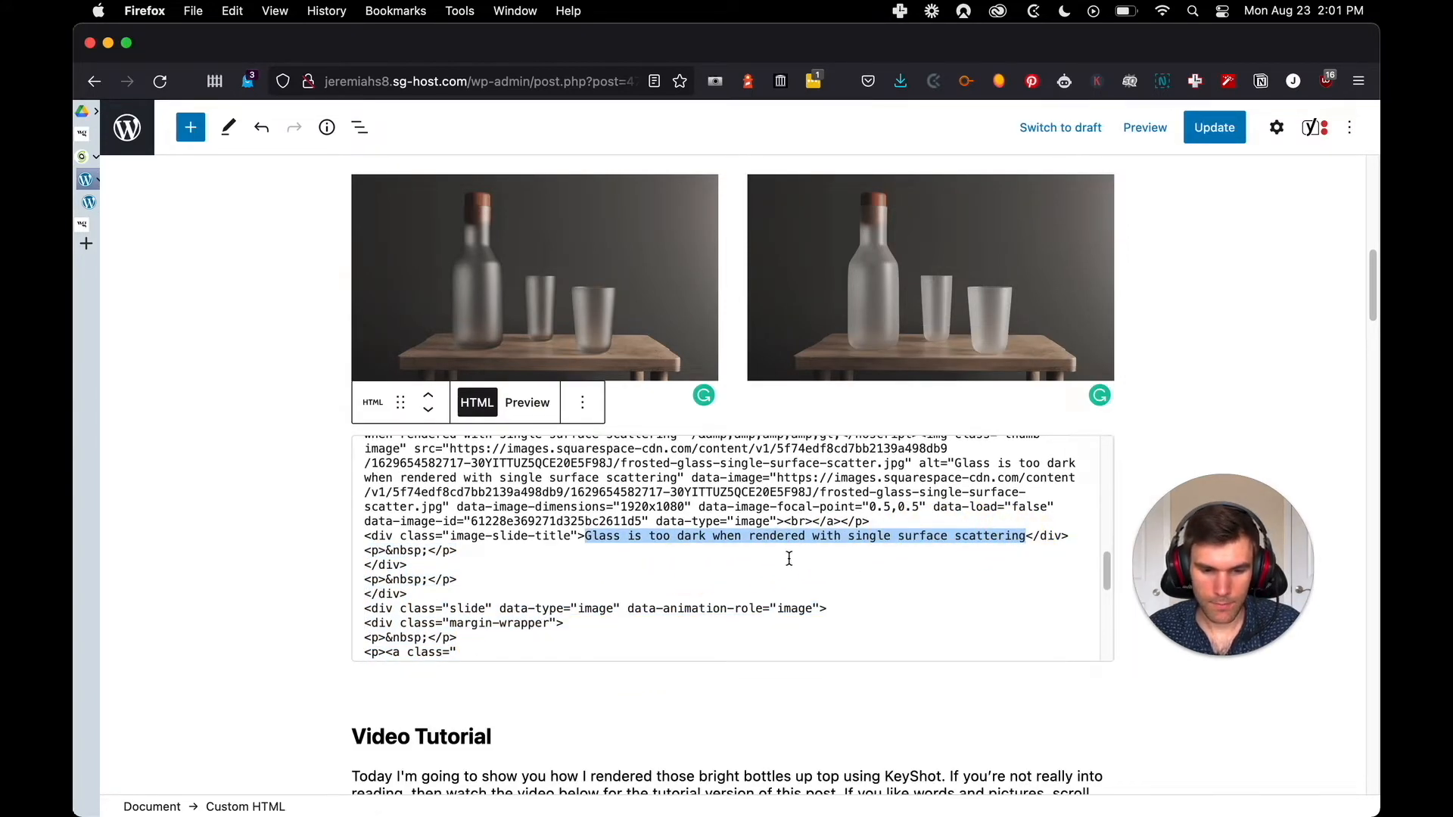
{"action": "left_click", "coordinate": [546, 345]}
{"action": "left_click", "coordinate": [529, 399]}
{"action": "key", "text": "super+v"}
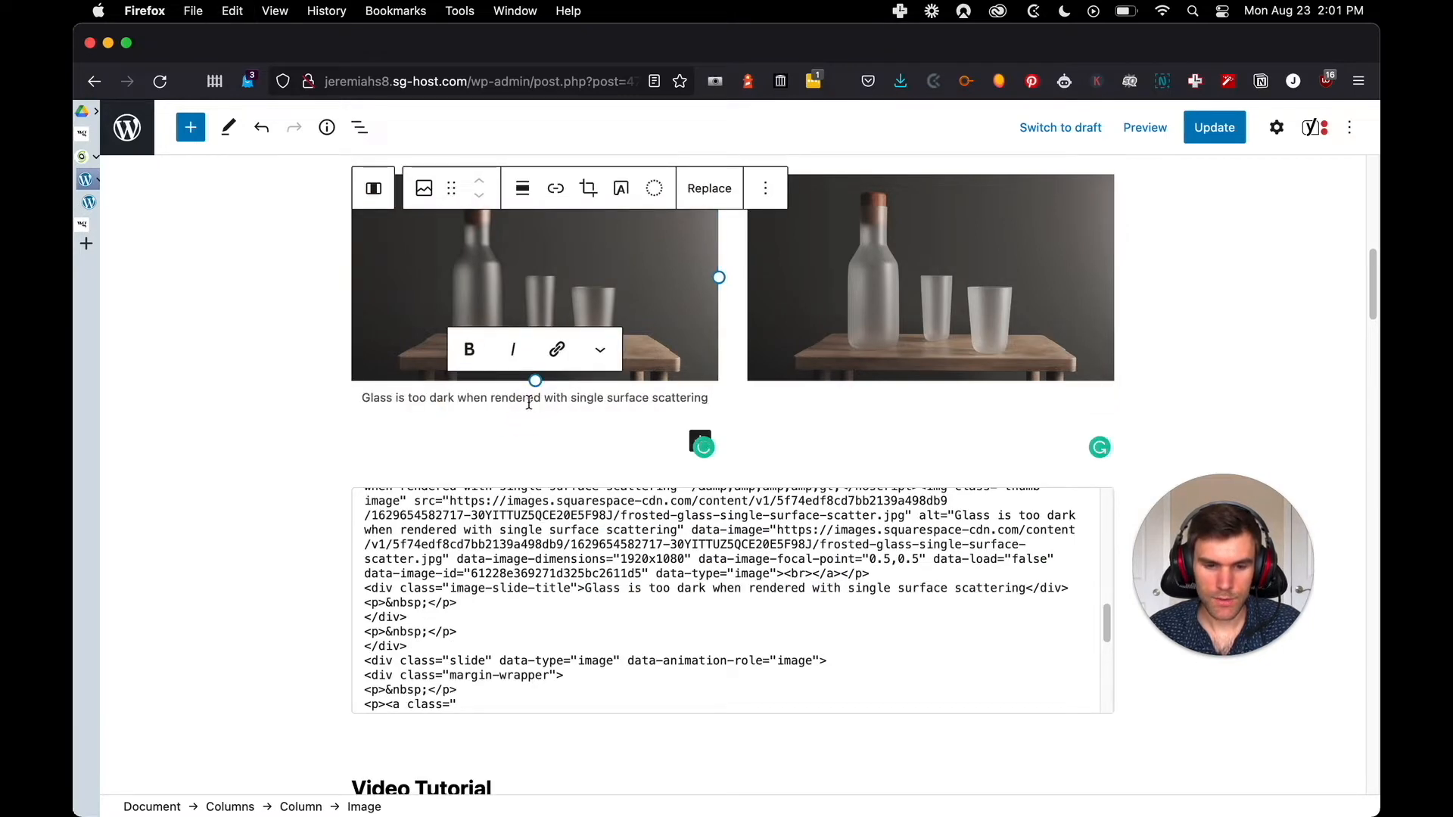
{"action": "key", "text": "ctrl+Tab"}
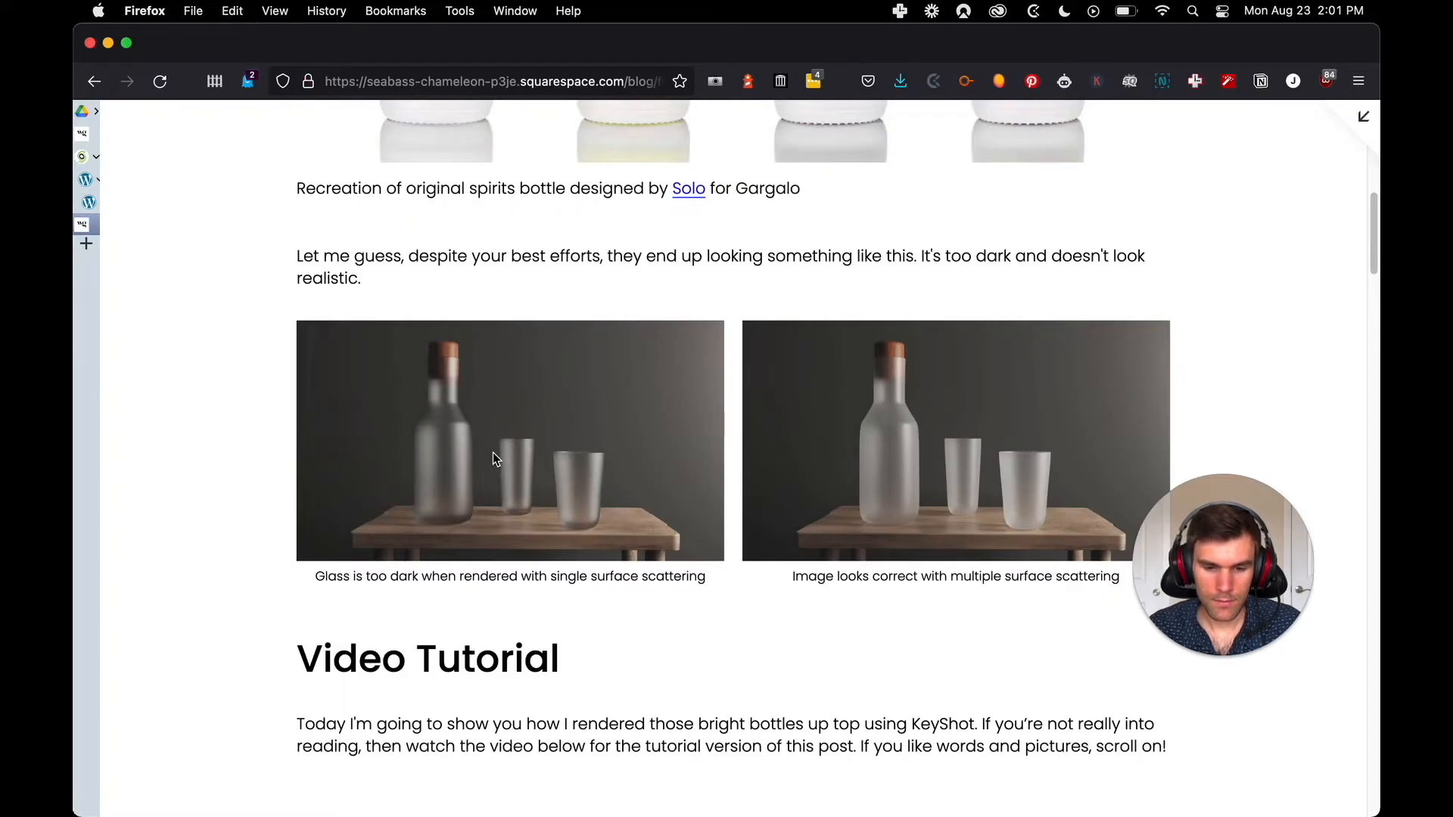
{"action": "key", "text": "ctrl+shift+Tab"}
Copy "Image looks correct with multiple surface scattering" from the gallery HTML into the right image's caption
{"action": "left_click", "coordinate": [870, 397]}
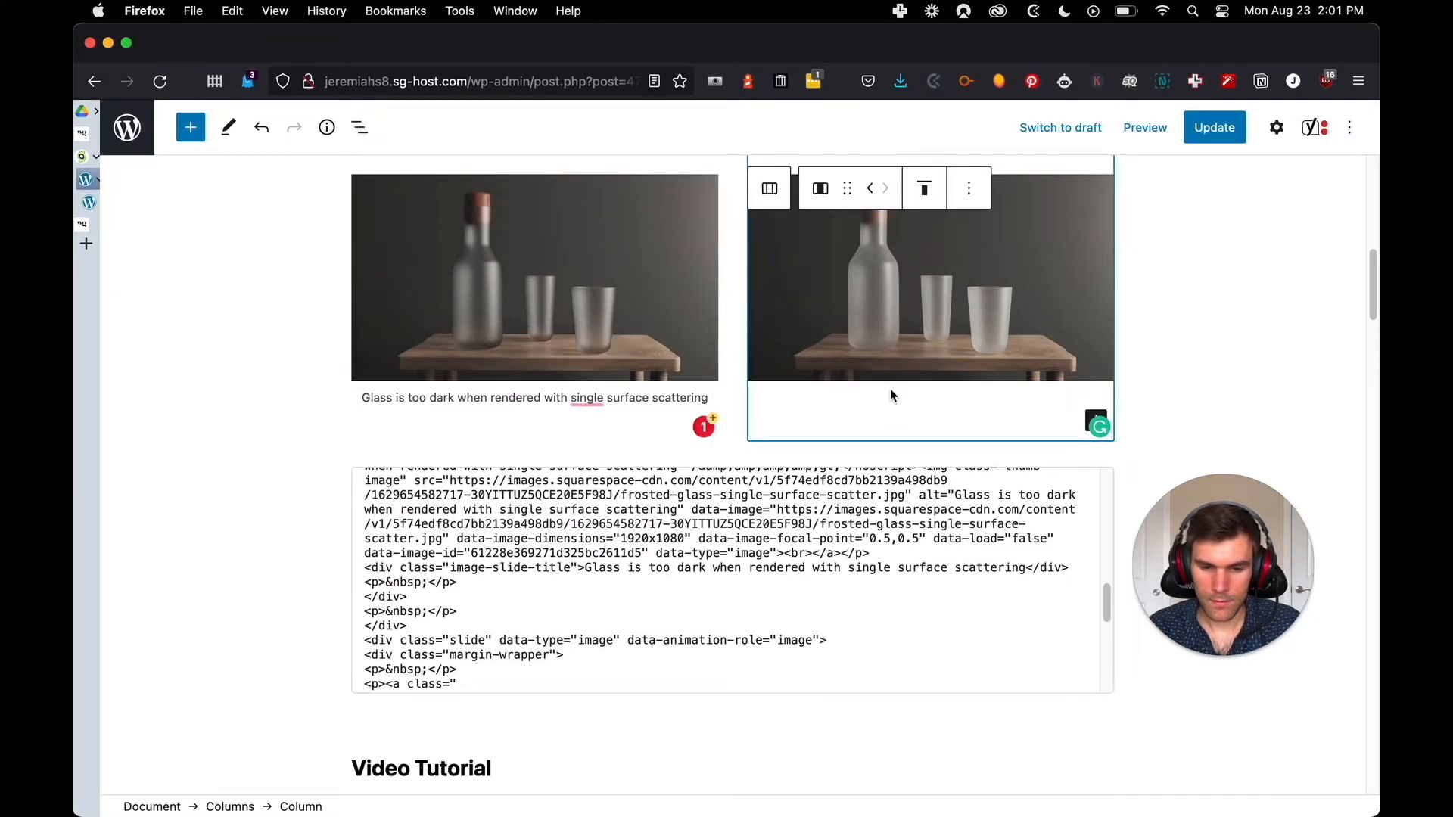
{"action": "scroll", "coordinate": [735, 599], "scroll_direction": "down", "scroll_amount": 5}
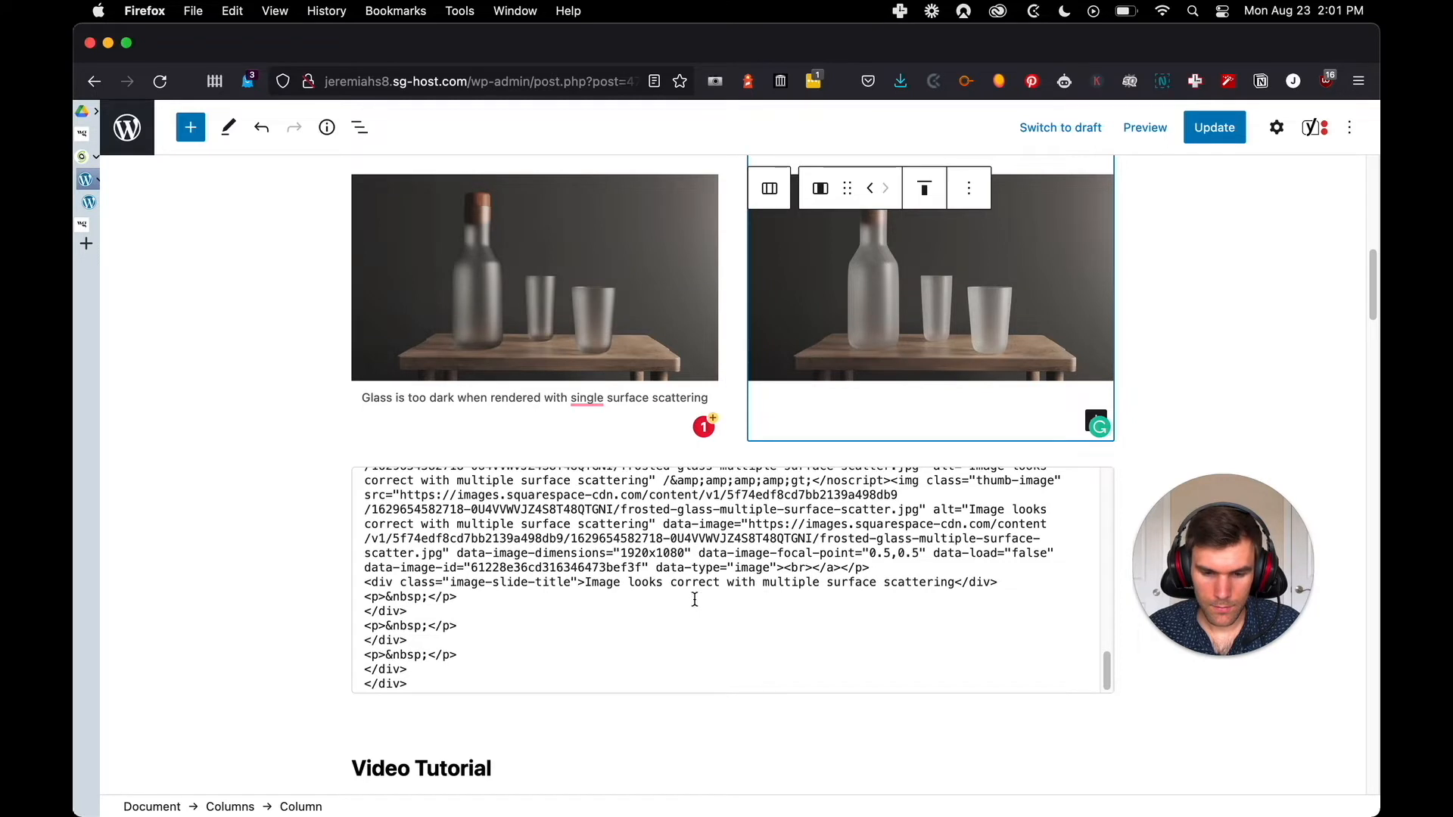
{"action": "left_click_drag", "start_coordinate": [956, 579], "coordinate": [588, 571]}
{"action": "key", "text": "super+c"}
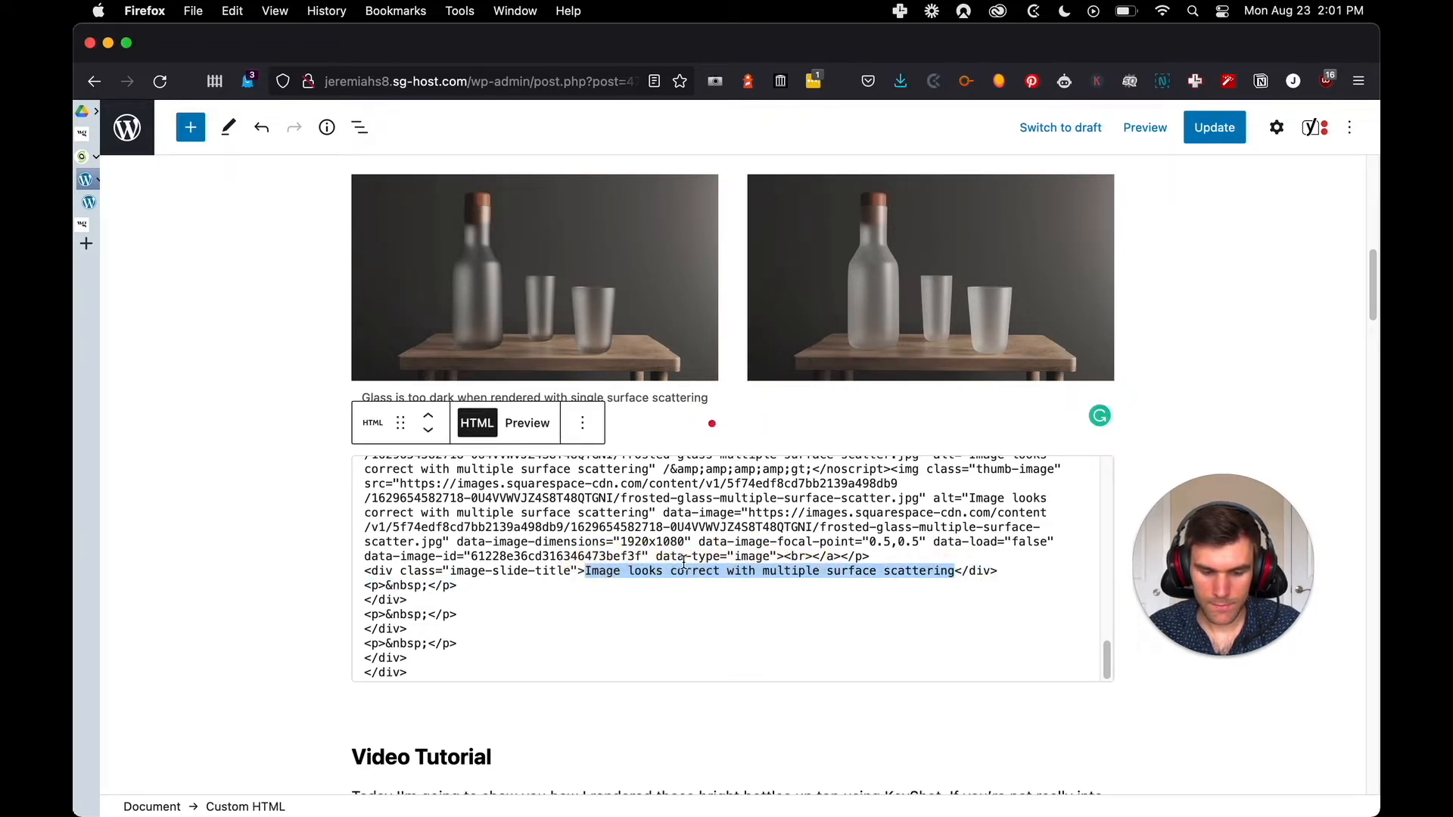
{"action": "left_click", "coordinate": [931, 372]}
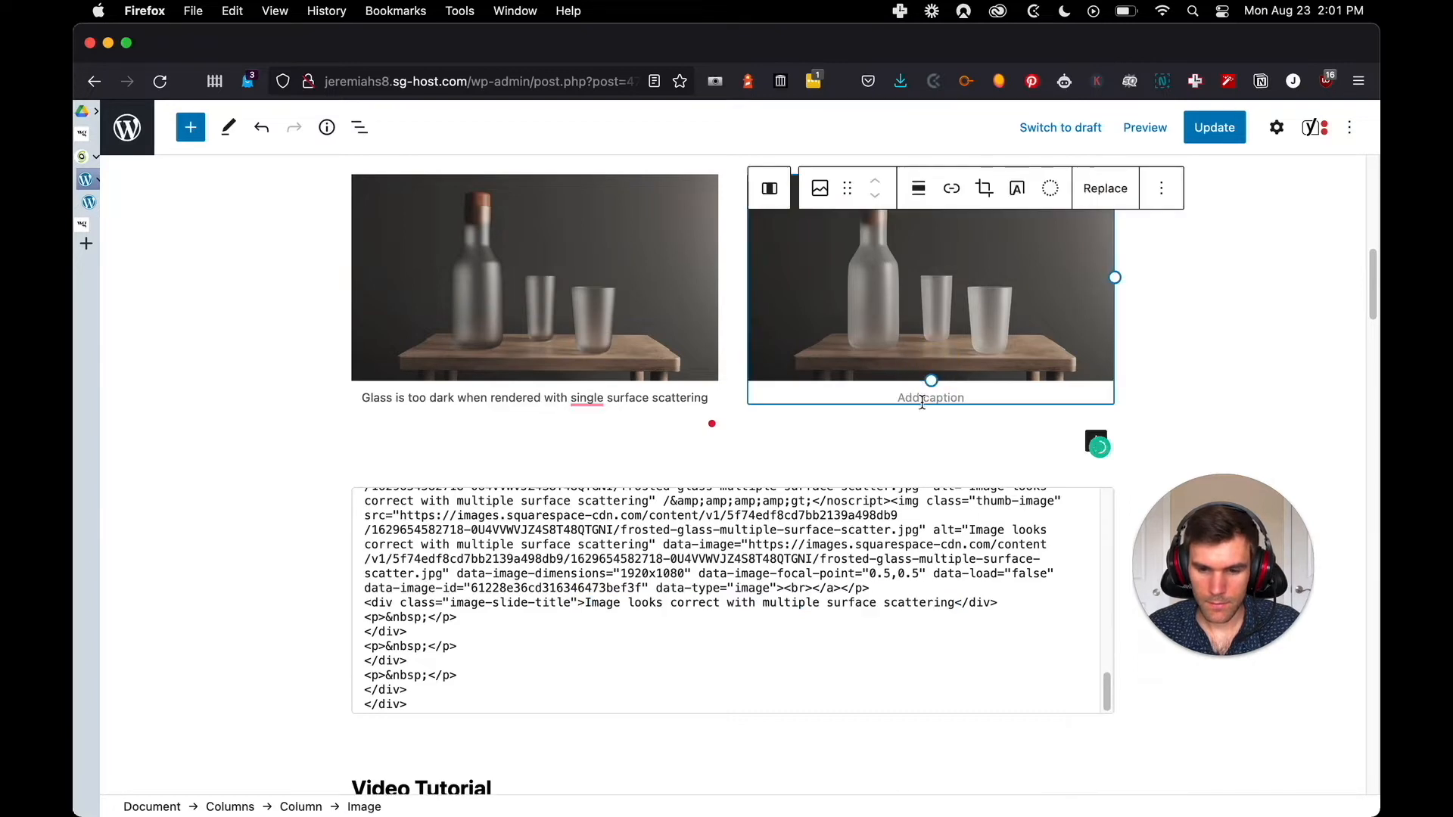
{"action": "left_click", "coordinate": [925, 392]}
{"action": "key", "text": "super+v"}
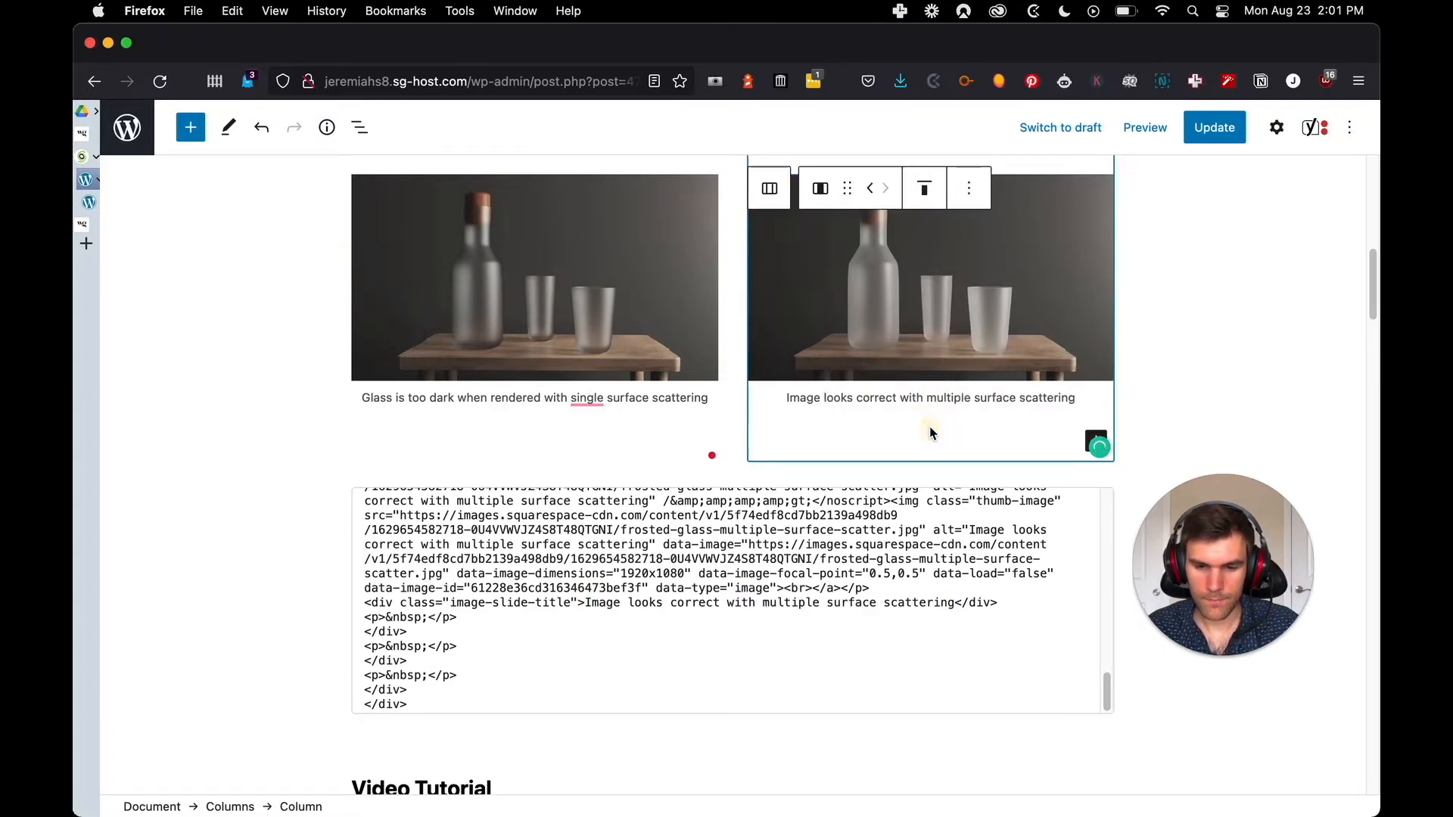
Compare the captioned two-column frosted glass images with the same section of the original Squarespace post
{"action": "key", "text": "ctrl+Tab"}
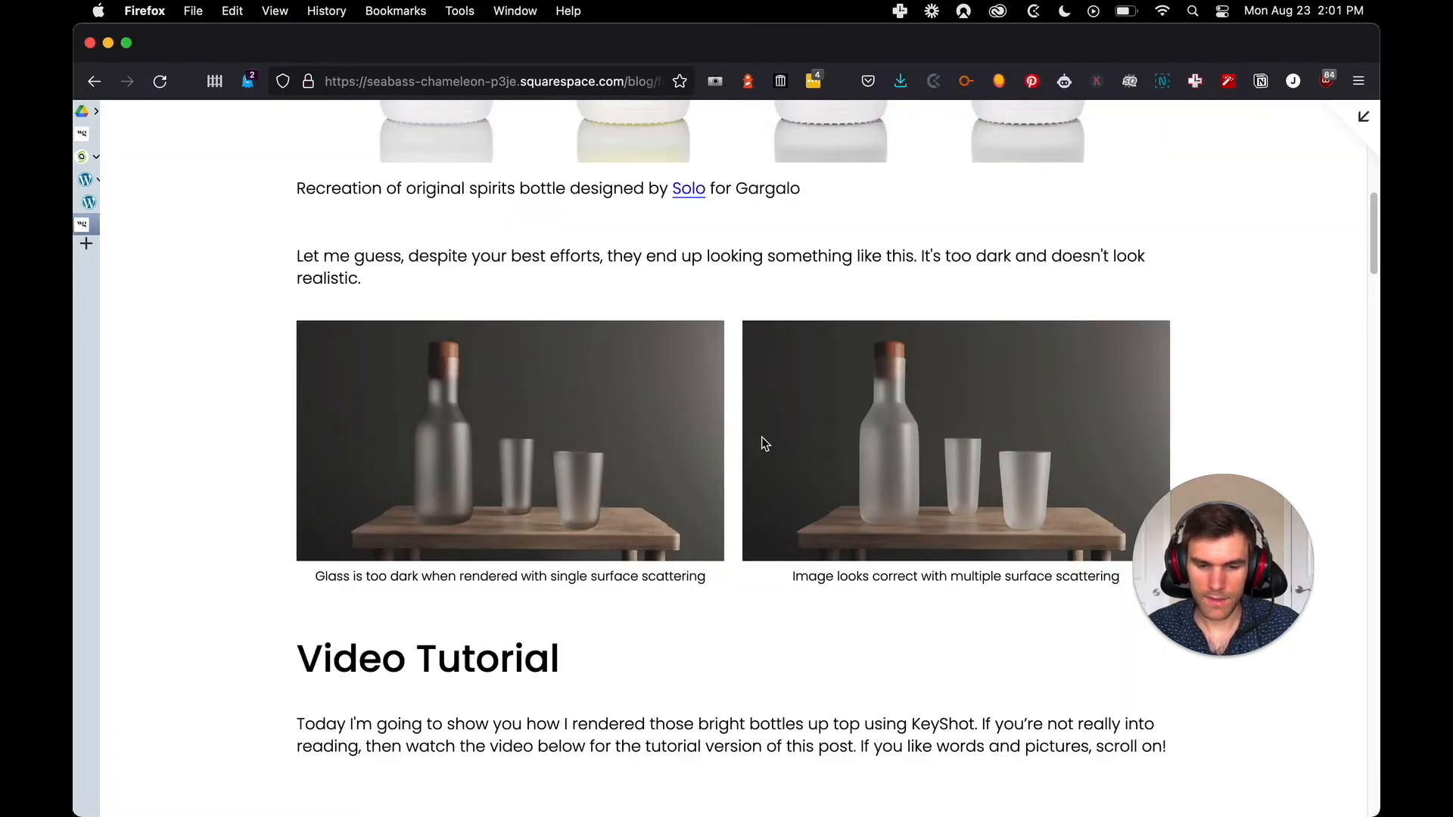
{"action": "key", "text": "ctrl+shift+Tab"}
{"action": "left_click", "coordinate": [315, 390]}
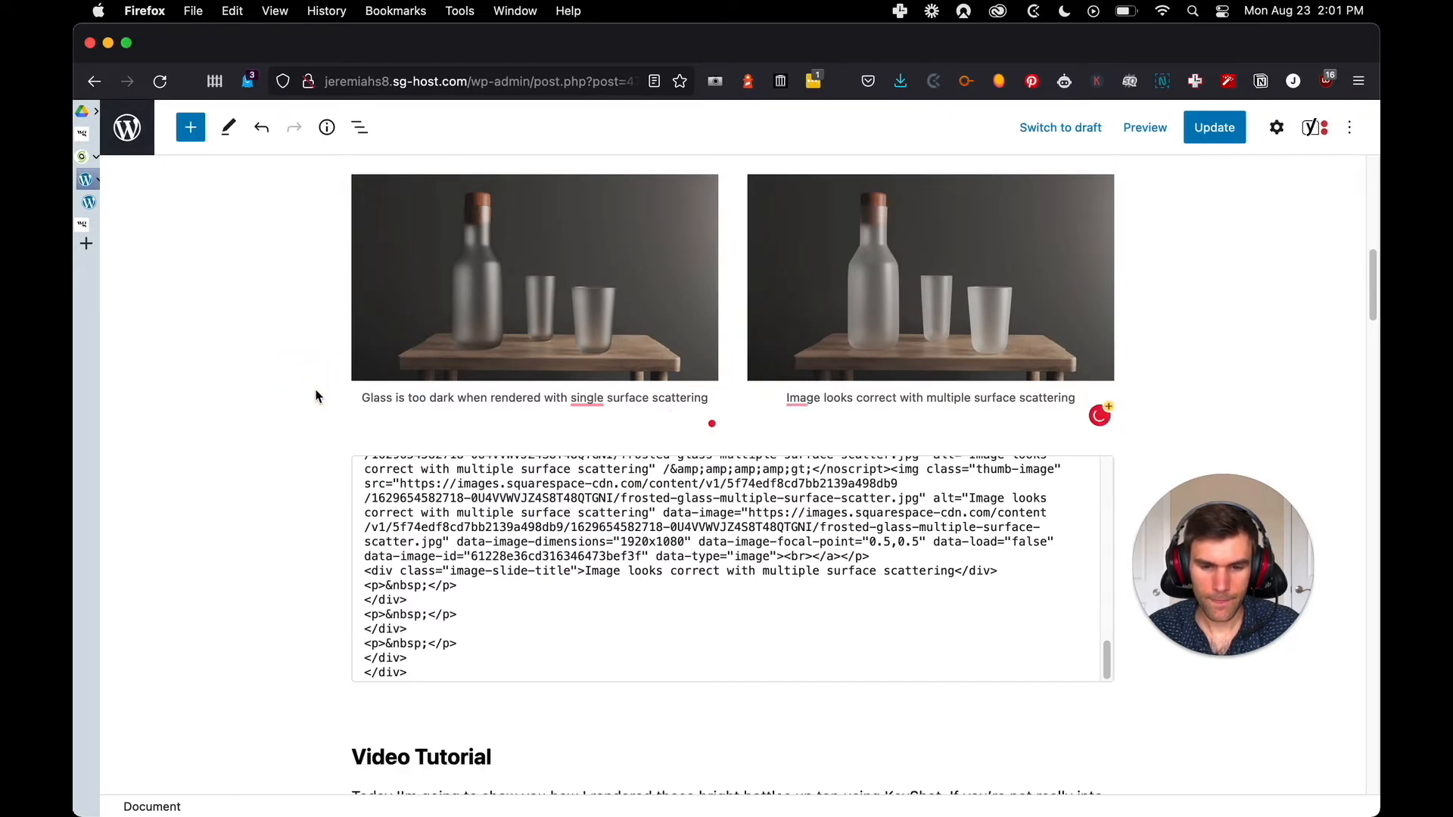
Remove the leftover gallery Custom HTML block between the two frosted glass images and the Video Tutorial heading
{"action": "scroll", "coordinate": [787, 399], "scroll_direction": "down", "scroll_amount": 3}
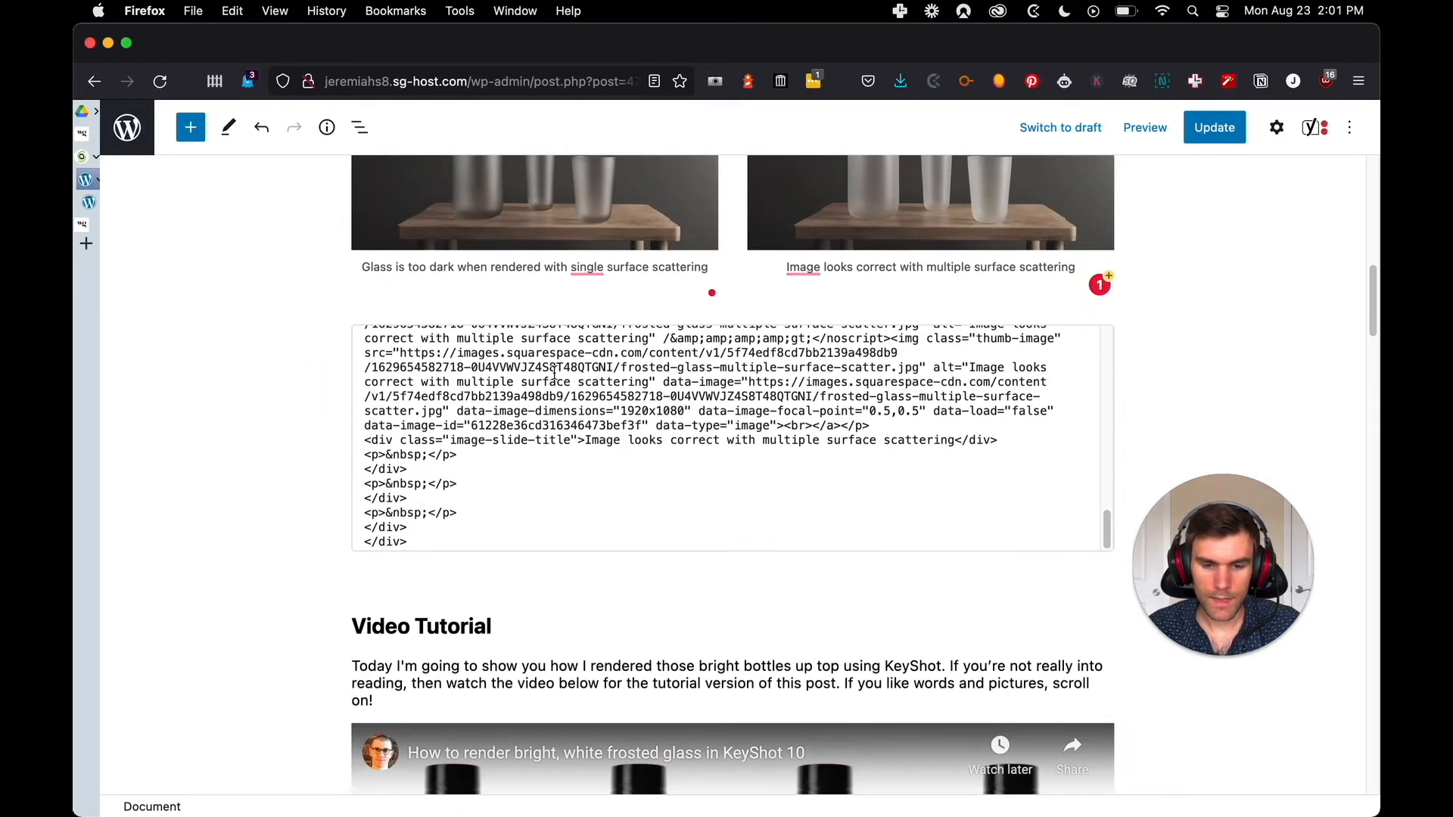
{"action": "left_click", "coordinate": [509, 330]}
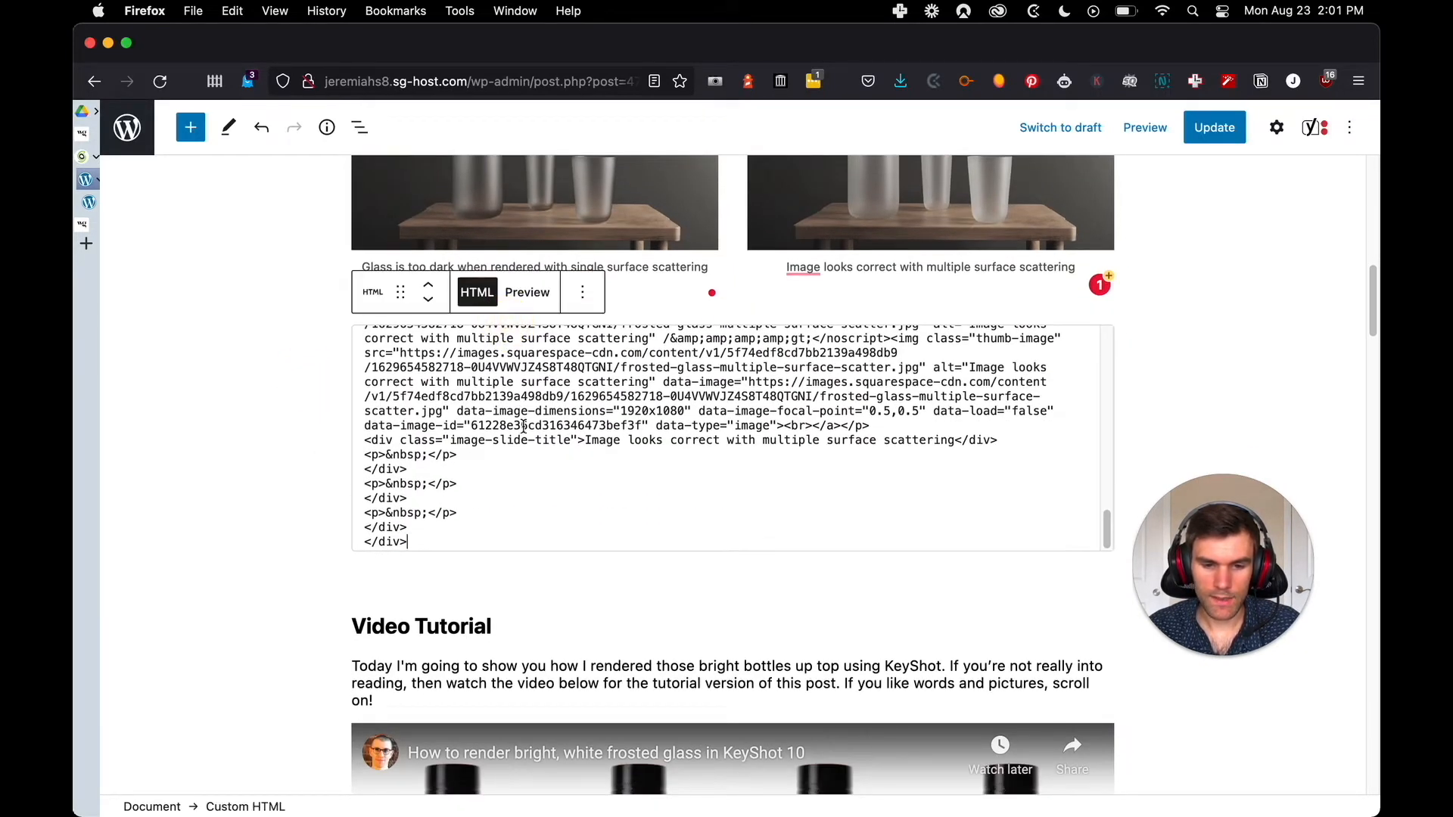
{"action": "left_click", "coordinate": [581, 295]}
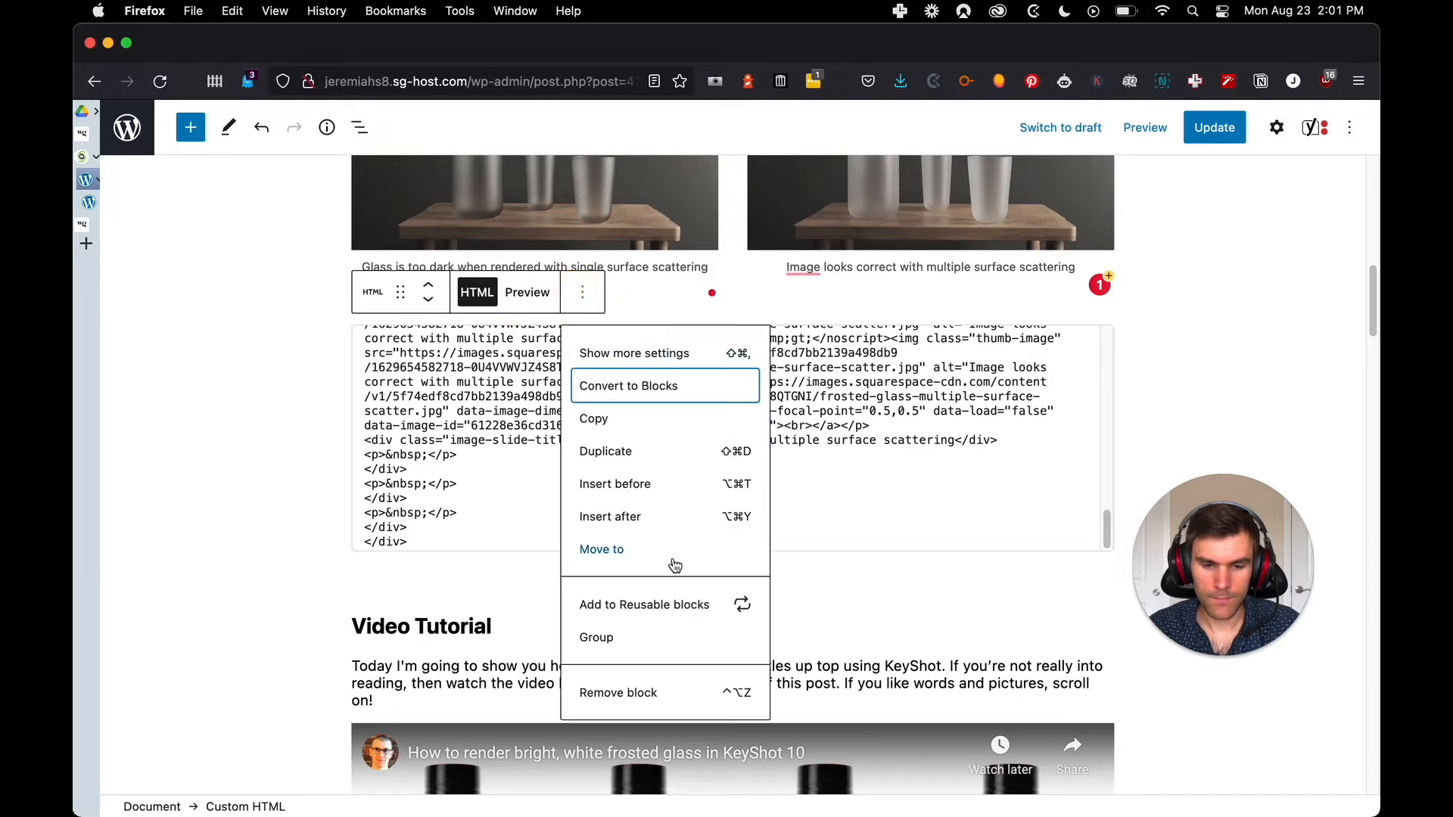
{"action": "left_click", "coordinate": [618, 693]}
{"action": "left_click", "coordinate": [359, 341]}
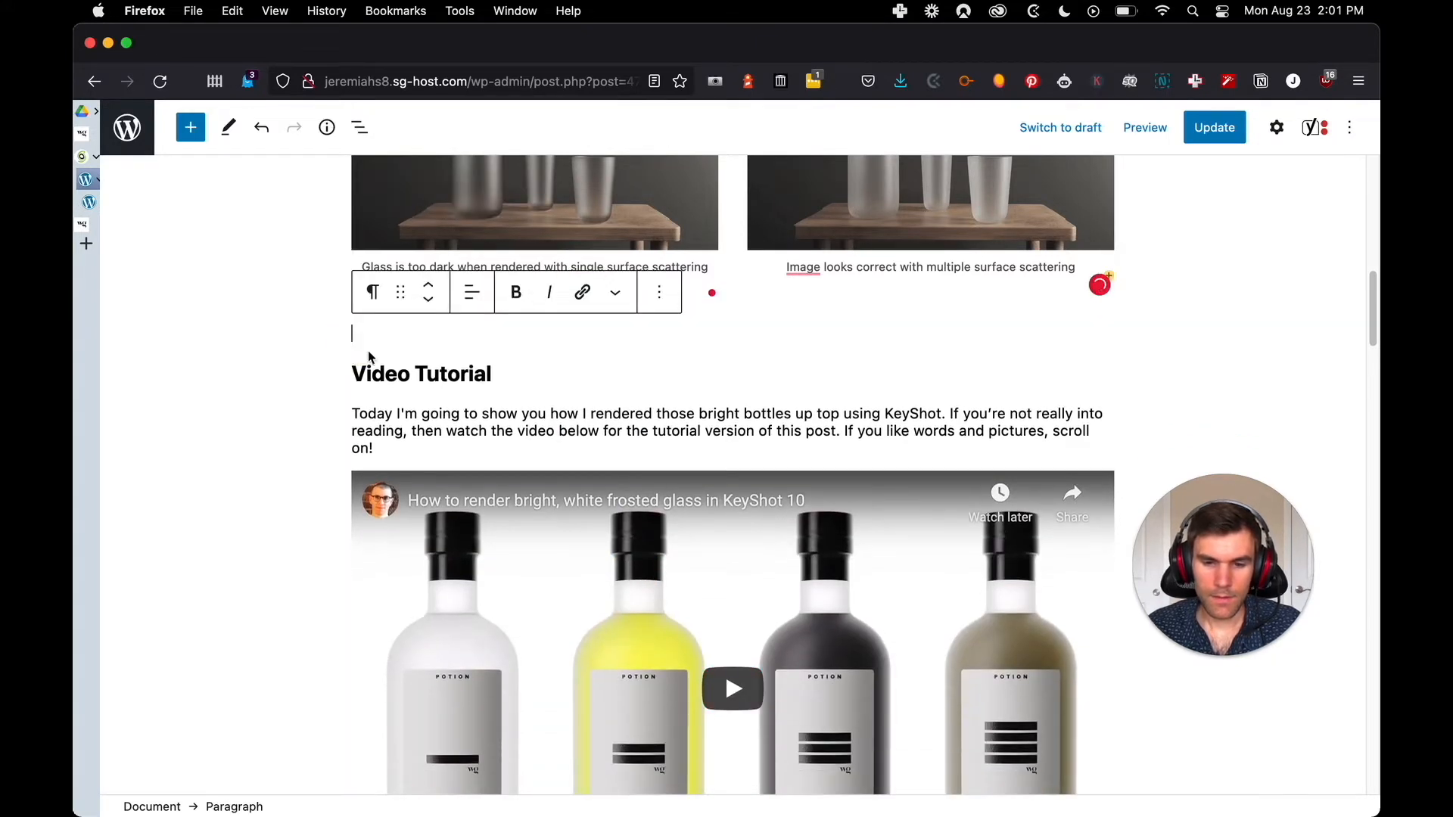
Insert a Columns block with two equal columns above the gallery HTML in the "Physical properties of glass" section
{"action": "scroll", "coordinate": [679, 368], "scroll_direction": "down", "scroll_amount": 3}
{"action": "scroll", "coordinate": [770, 271], "scroll_direction": "down", "scroll_amount": 3}
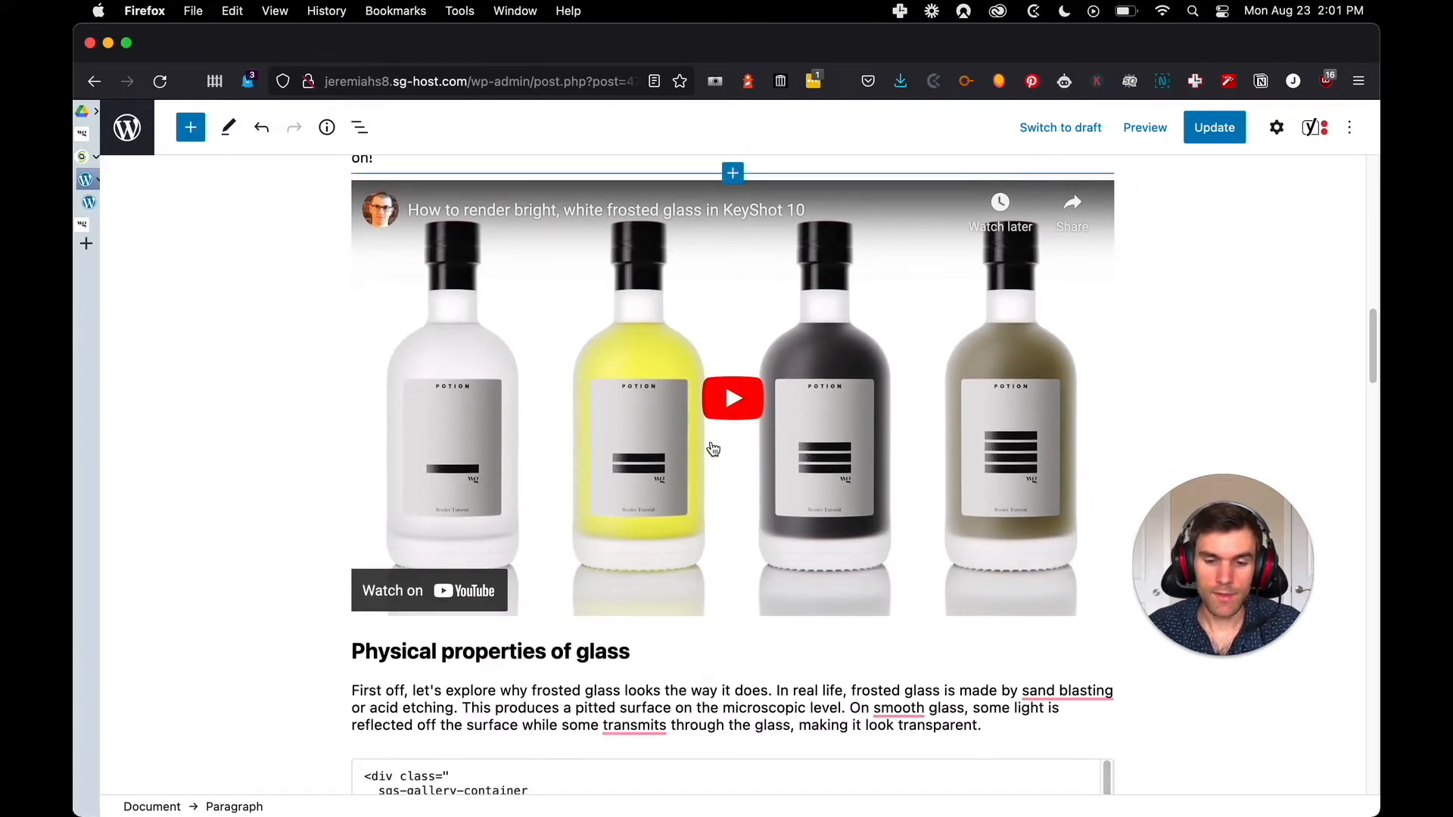
{"action": "scroll", "coordinate": [616, 418], "scroll_direction": "up", "scroll_amount": 1}
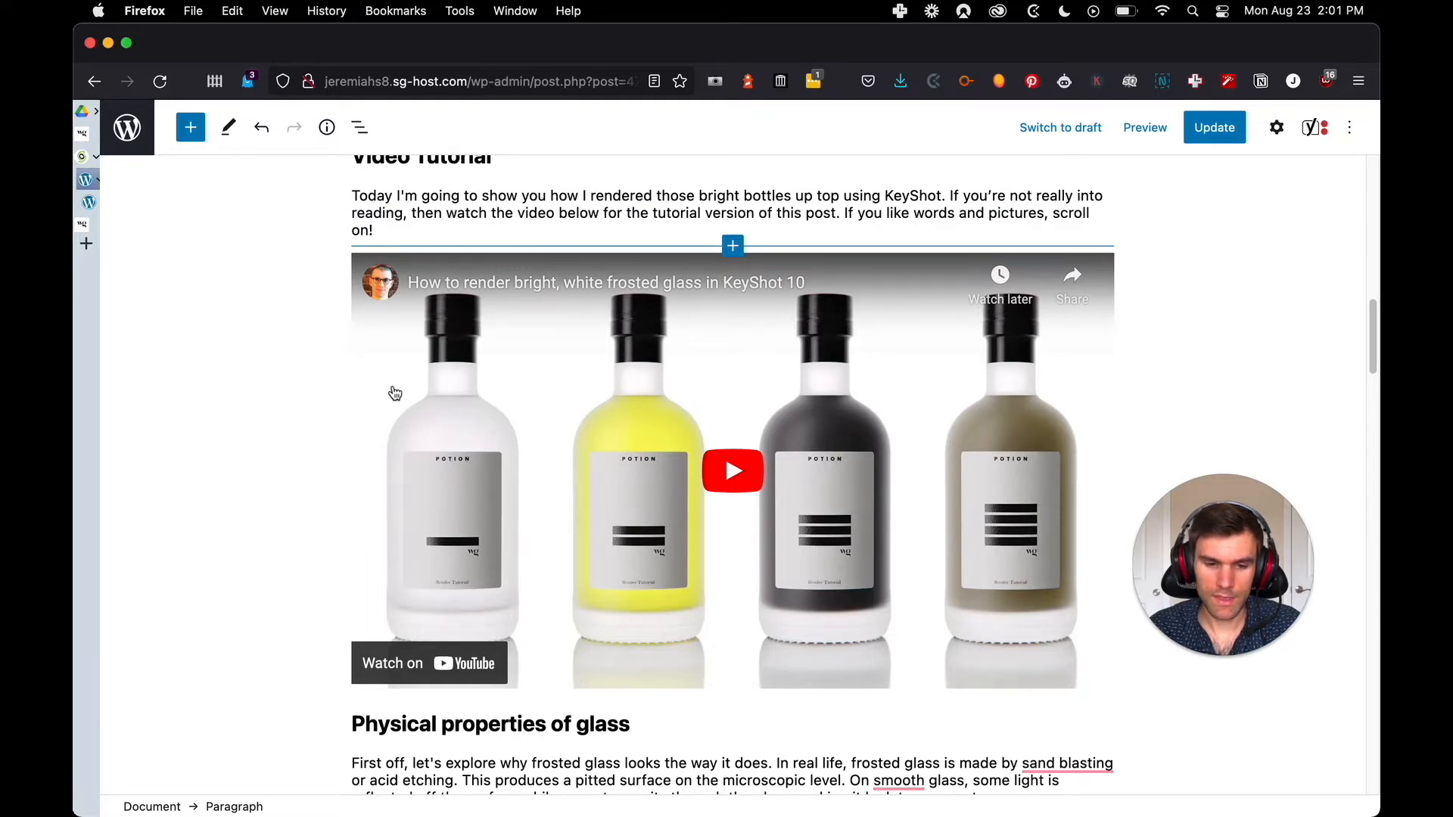
{"action": "scroll", "coordinate": [395, 393], "scroll_direction": "down", "scroll_amount": 12}
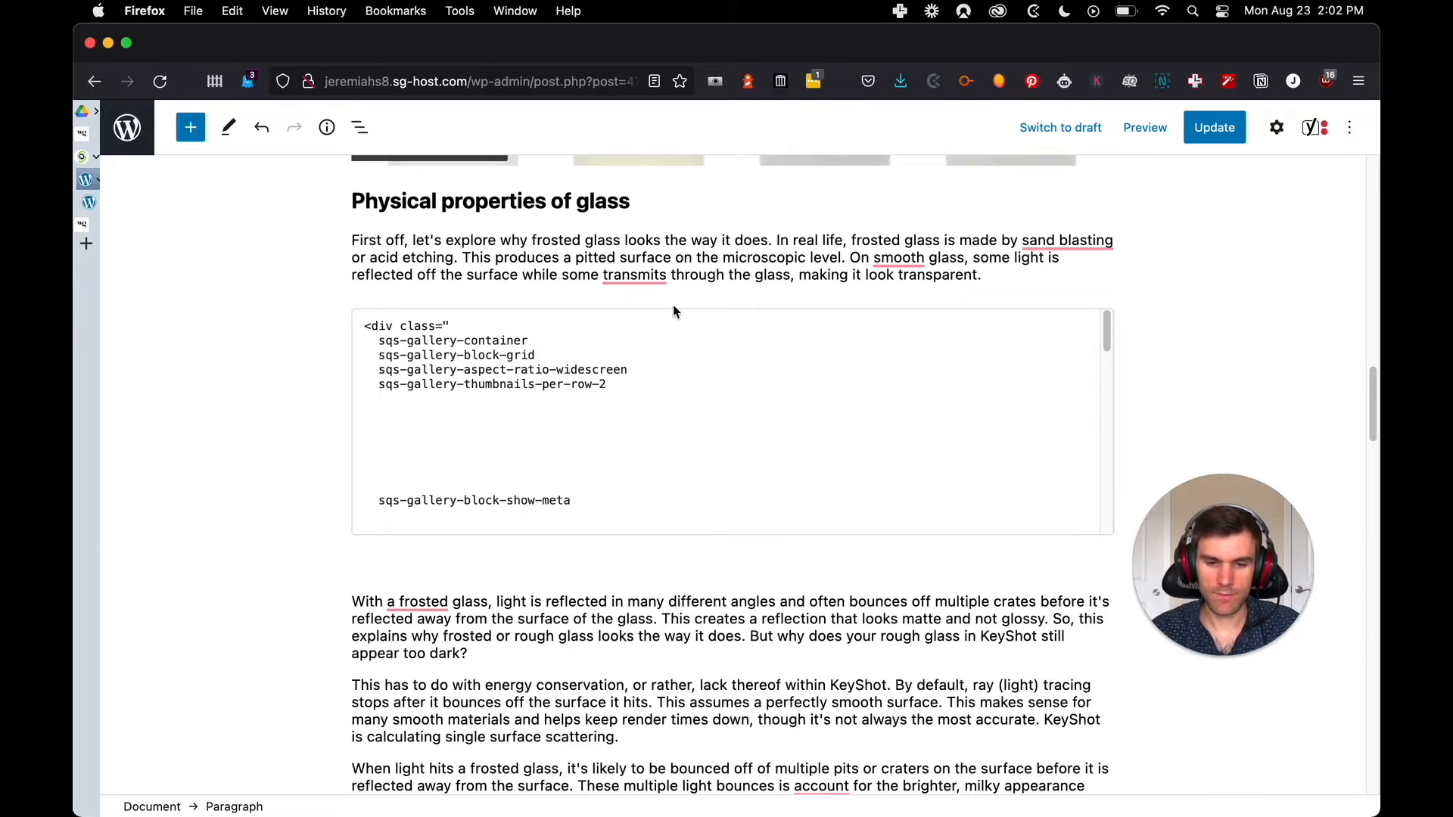
{"action": "scroll", "coordinate": [587, 405], "scroll_direction": "down", "scroll_amount": 4}
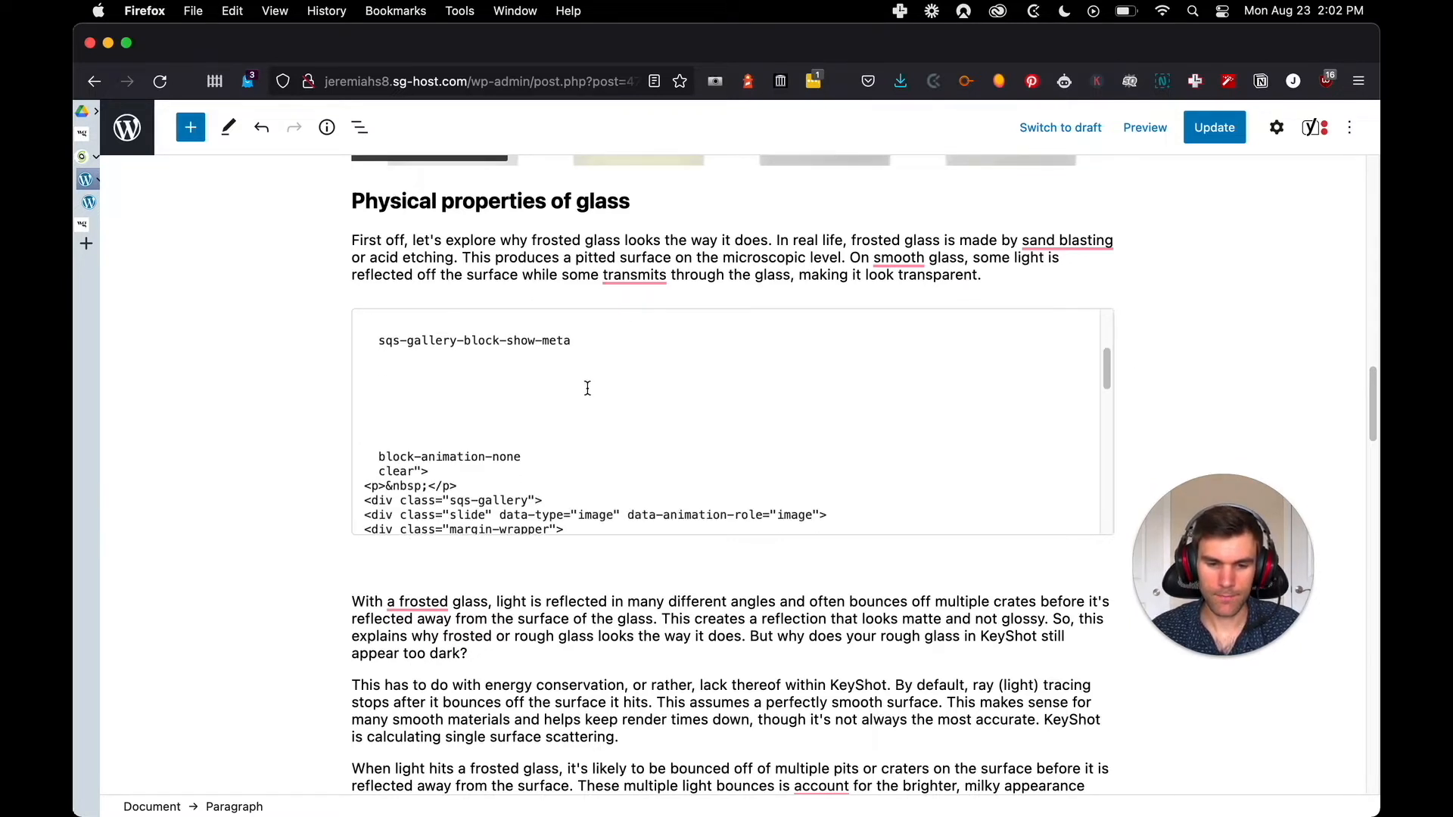
{"action": "scroll", "coordinate": [663, 312], "scroll_direction": "down", "scroll_amount": 6}
{"action": "left_click", "coordinate": [663, 312]}
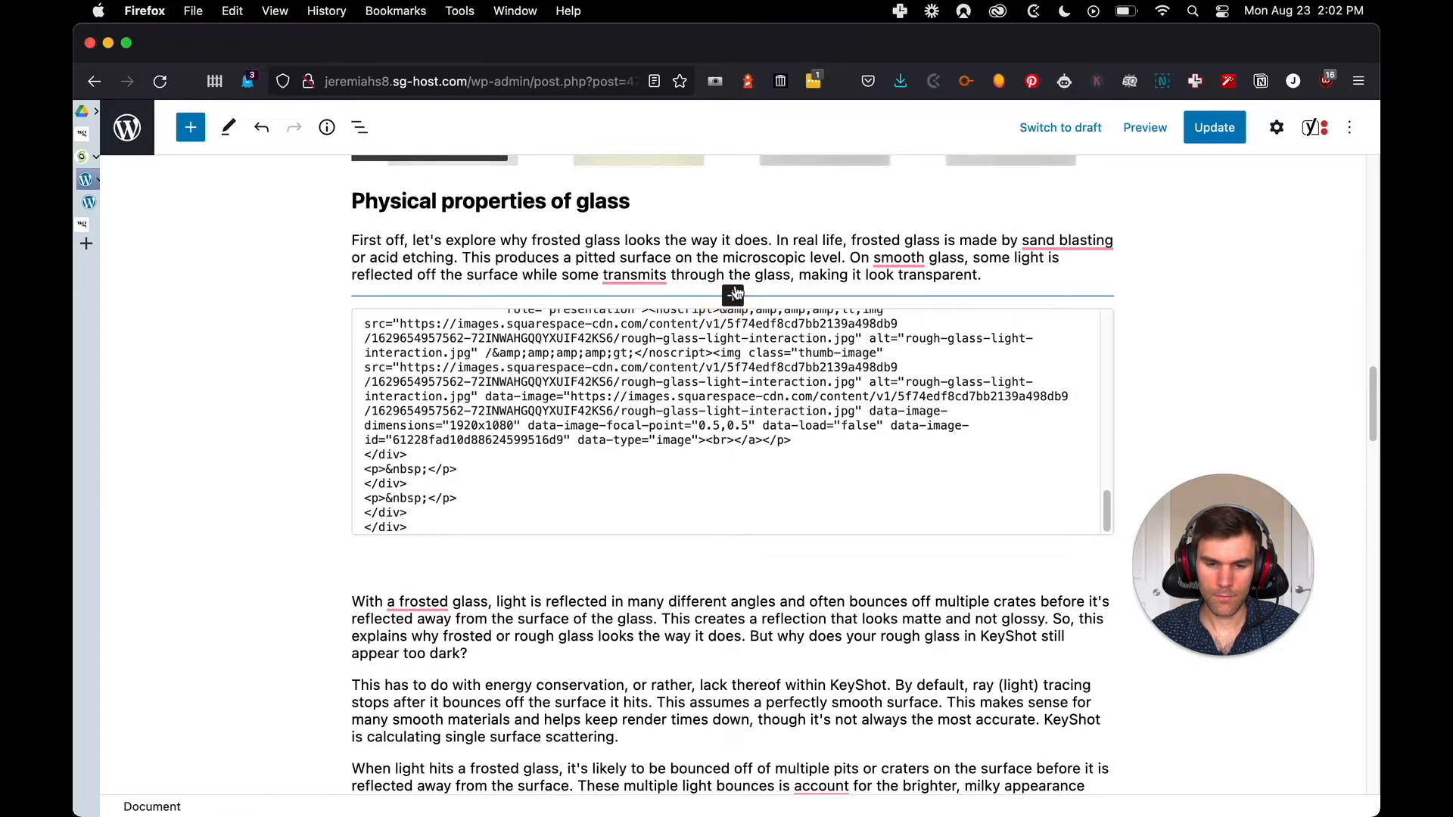
{"action": "left_click", "coordinate": [733, 296]}
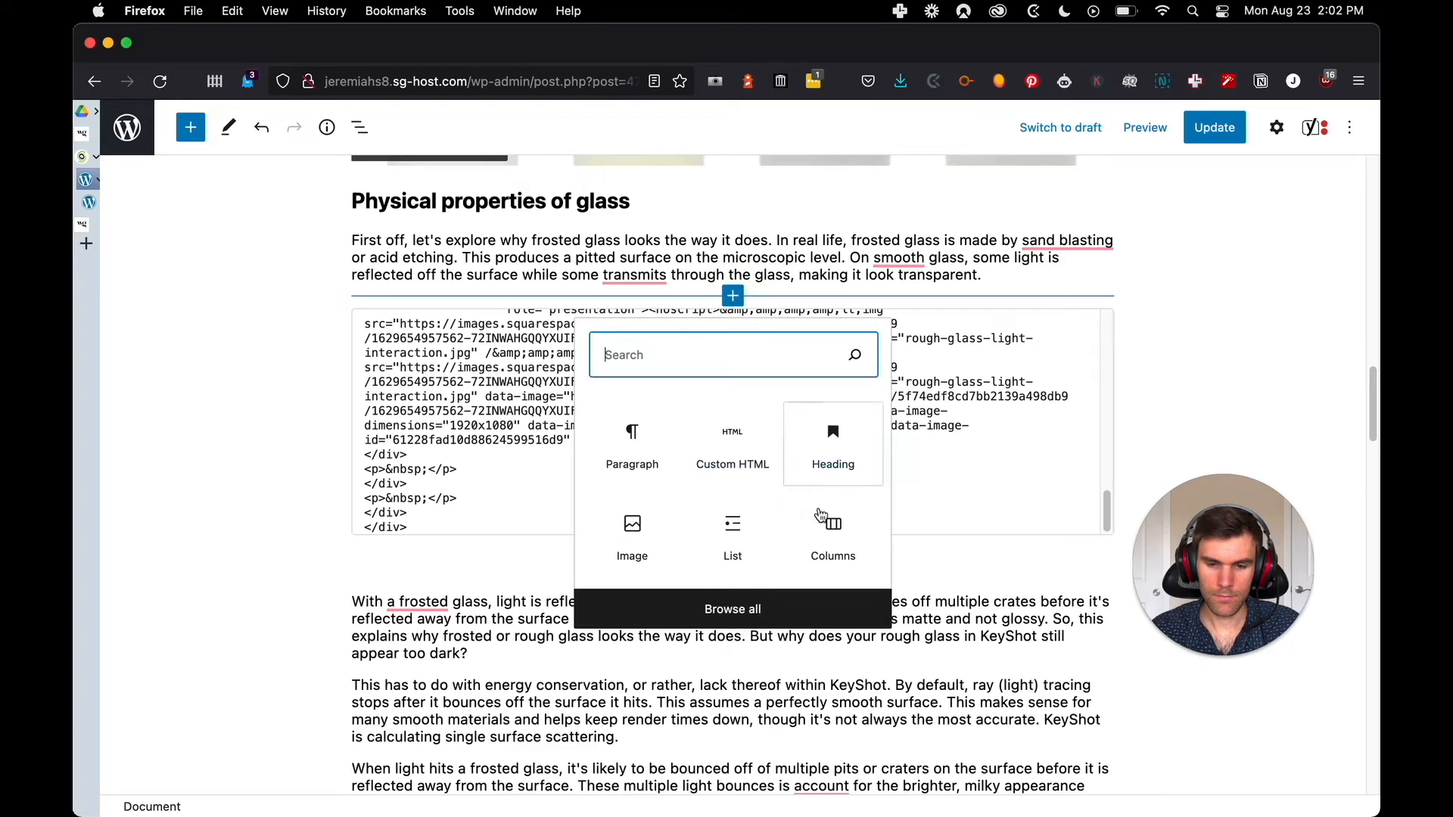
{"action": "left_click", "coordinate": [834, 532]}
{"action": "left_click", "coordinate": [488, 440]}
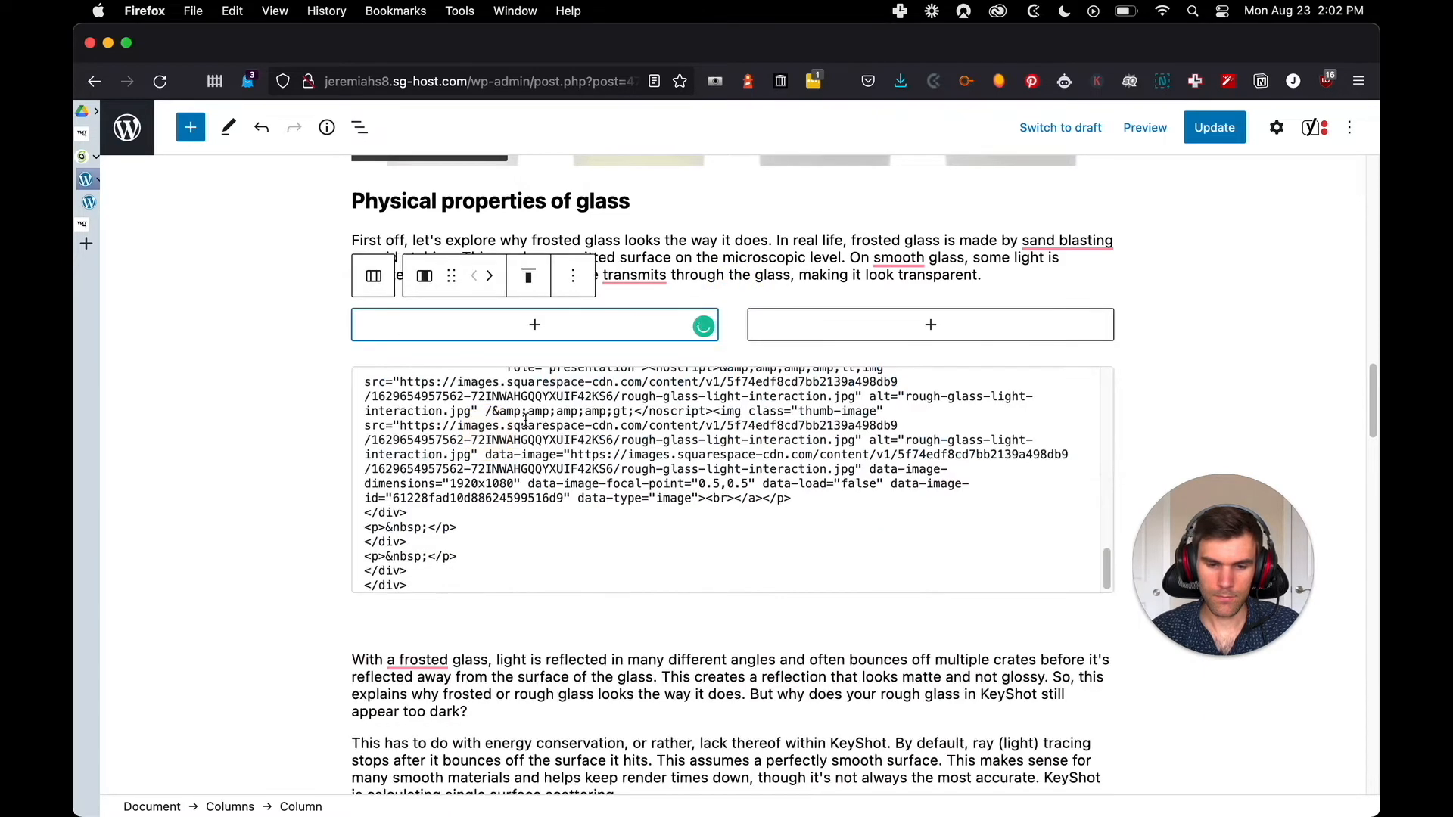
Add an empty Image block to each of the two new columns
{"action": "left_click", "coordinate": [534, 329]}
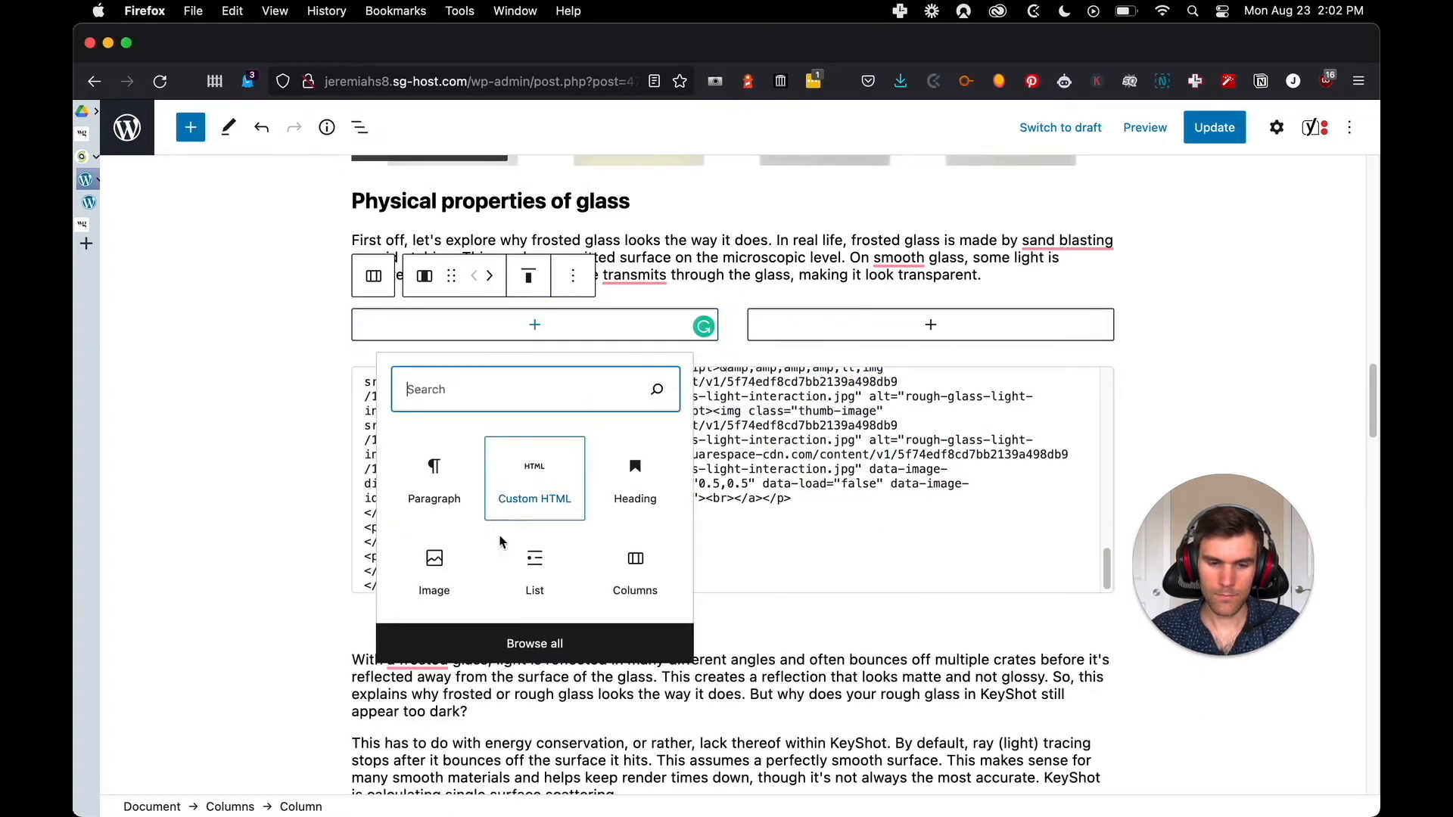
{"action": "left_click", "coordinate": [429, 564]}
{"action": "scroll", "coordinate": [440, 431], "scroll_direction": "down", "scroll_amount": 15}
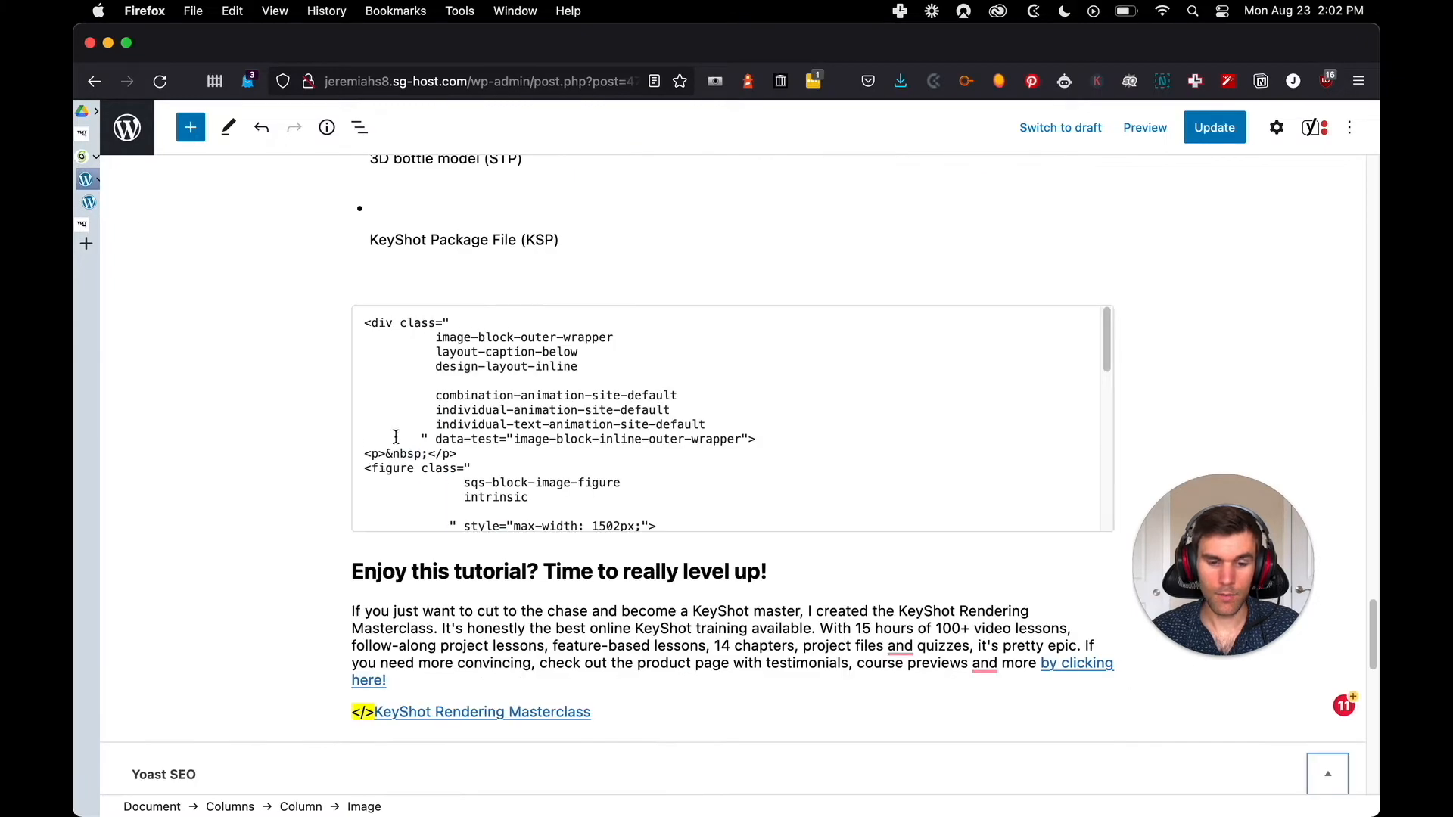
{"action": "scroll", "coordinate": [396, 437], "scroll_direction": "up", "scroll_amount": 15}
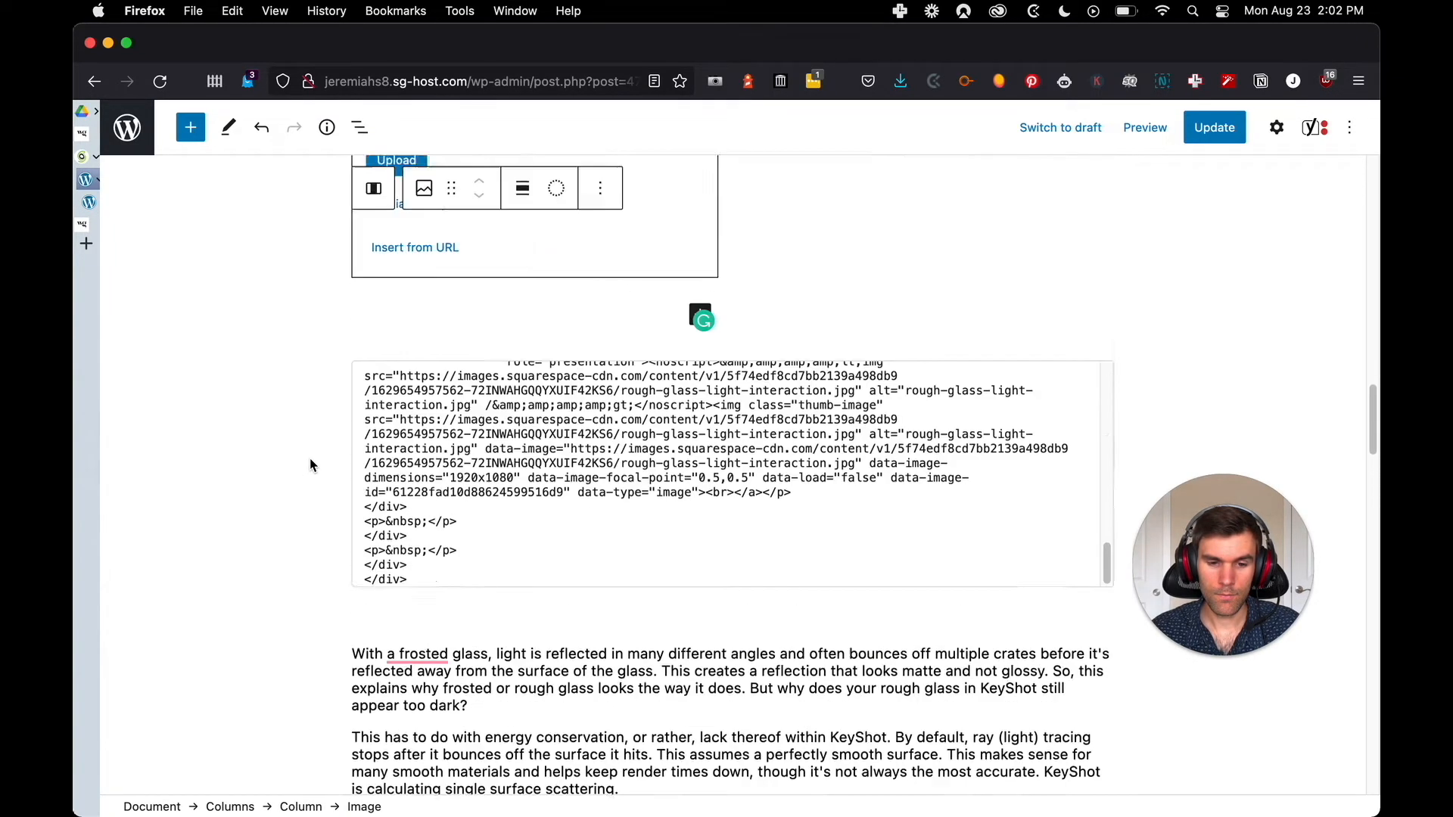
{"action": "scroll", "coordinate": [326, 458], "scroll_direction": "up", "scroll_amount": 2}
{"action": "left_click", "coordinate": [413, 306]}
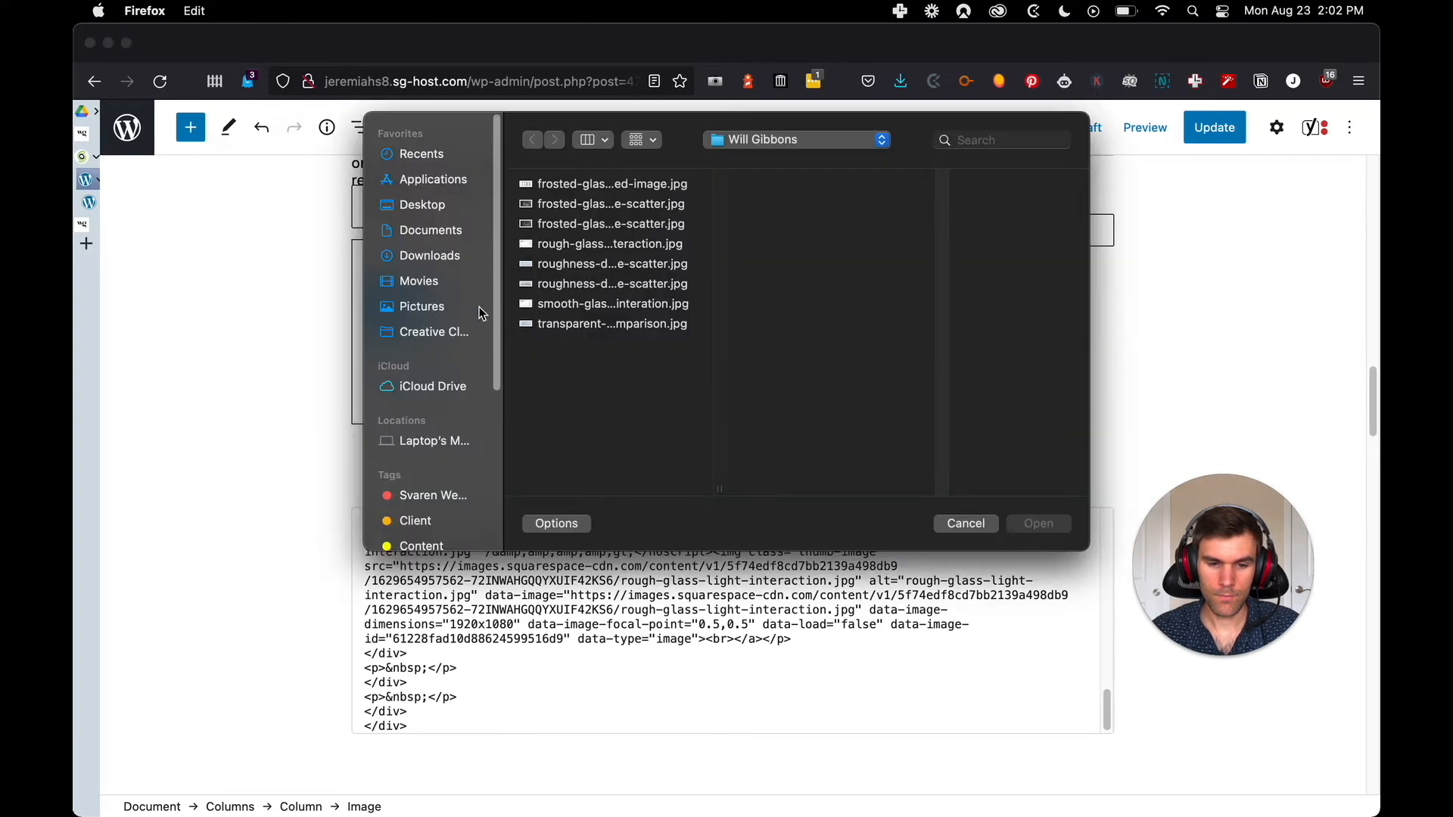
{"action": "left_click", "coordinate": [965, 524]}
{"action": "scroll", "coordinate": [833, 401], "scroll_direction": "up", "scroll_amount": 2}
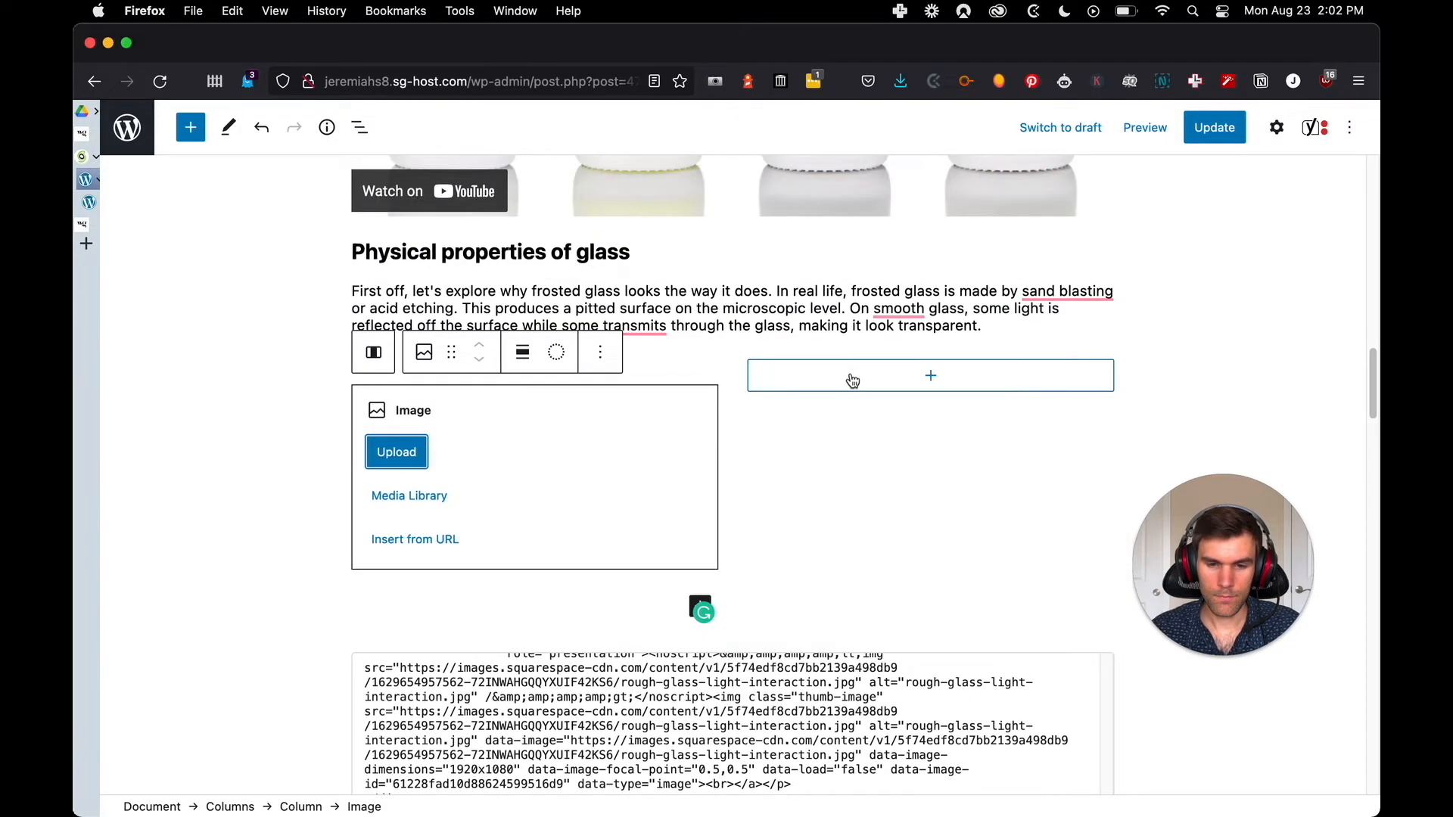
{"action": "left_click", "coordinate": [846, 393]}
{"action": "left_click", "coordinate": [832, 613]}
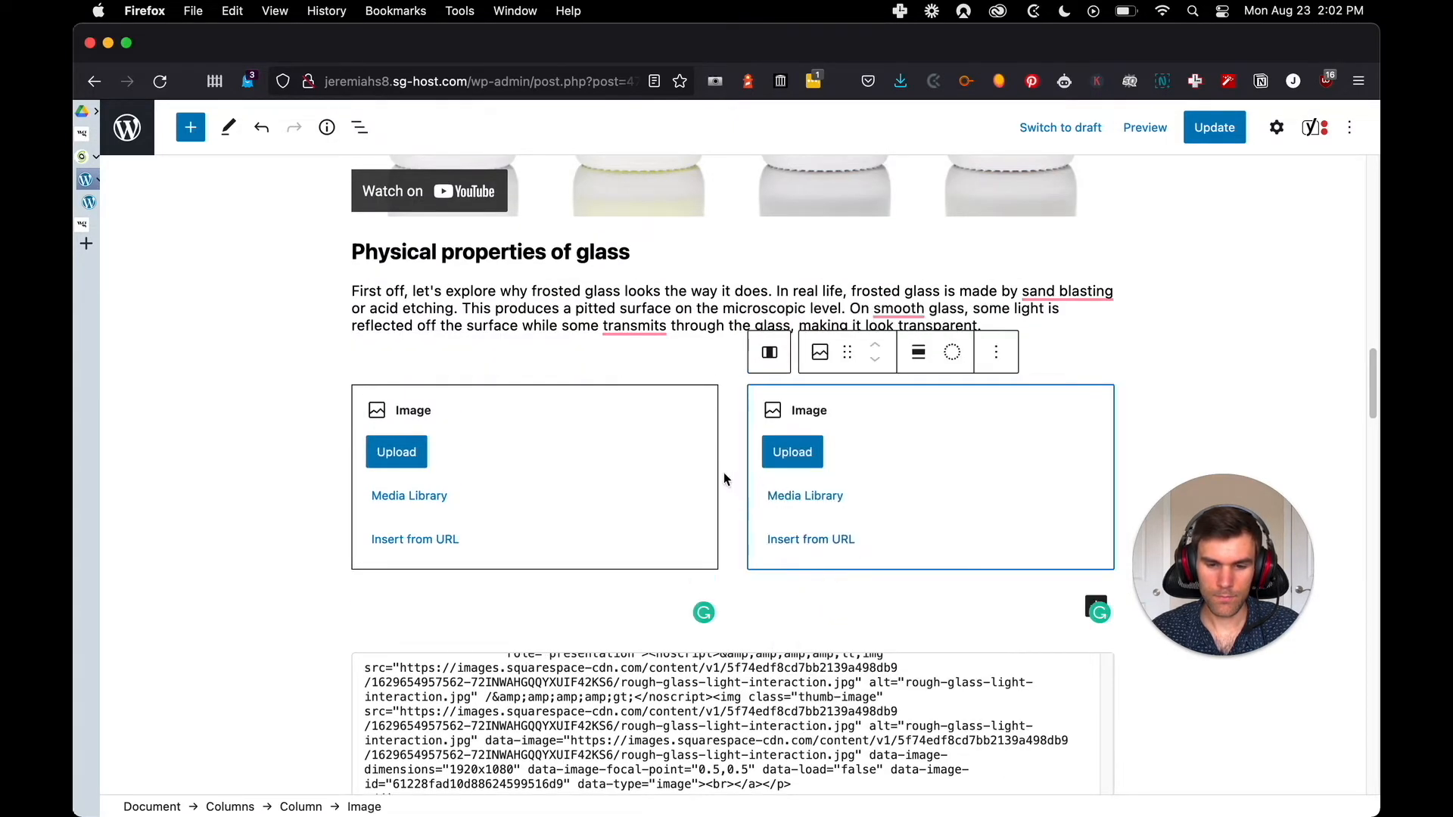
Identify the first image's file name in the gallery HTML and upload smooth-glass-light-interation.jpg into the left Image block
{"action": "left_click", "coordinate": [595, 454]}
{"action": "scroll", "coordinate": [649, 713], "scroll_direction": "up", "scroll_amount": 2}
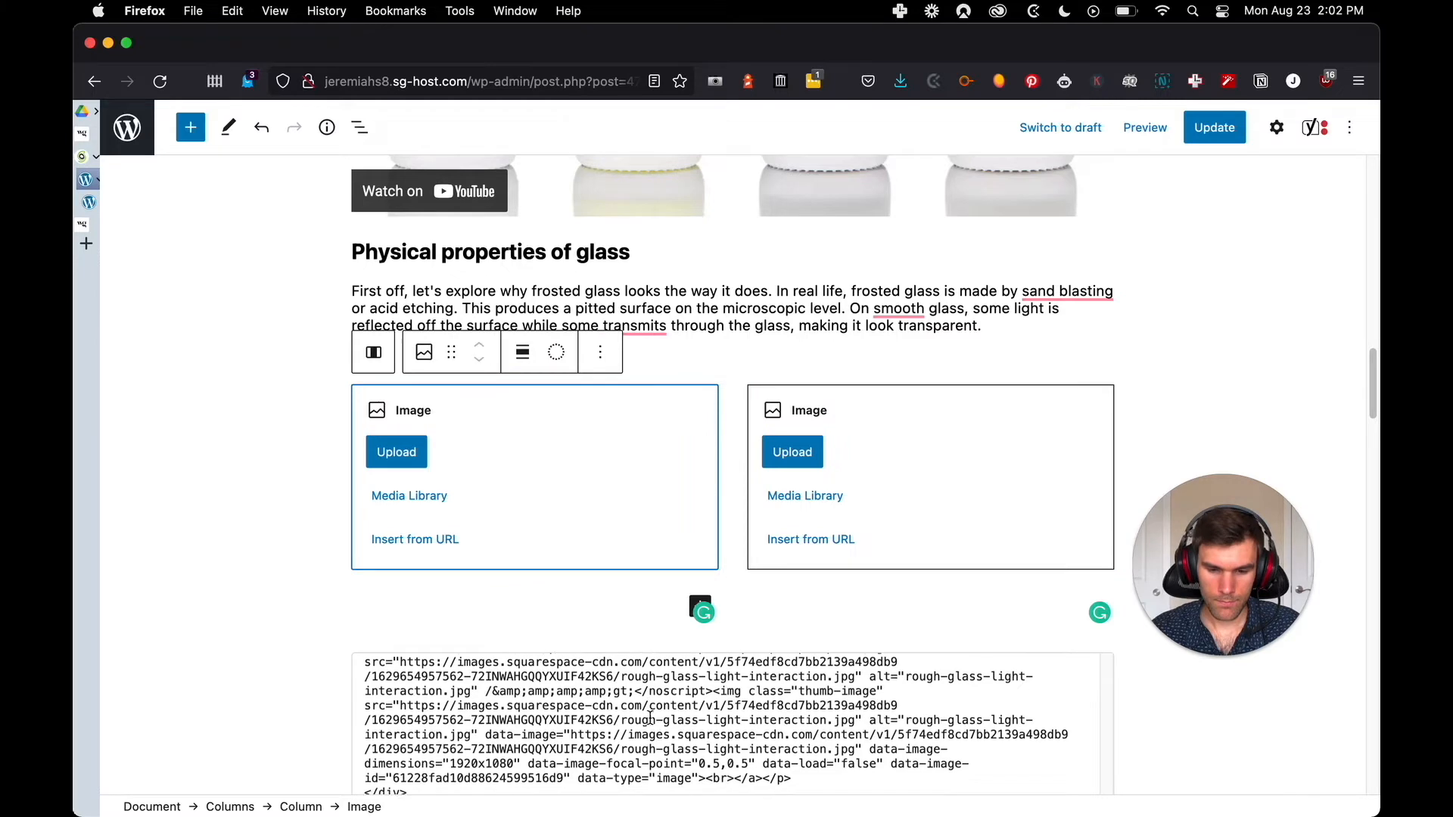
{"action": "scroll", "coordinate": [648, 713], "scroll_direction": "up", "scroll_amount": 3}
{"action": "scroll", "coordinate": [551, 568], "scroll_direction": "down", "scroll_amount": 2}
{"action": "scroll", "coordinate": [557, 669], "scroll_direction": "down", "scroll_amount": 2}
{"action": "scroll", "coordinate": [571, 636], "scroll_direction": "up", "scroll_amount": 3}
{"action": "scroll", "coordinate": [598, 651], "scroll_direction": "down", "scroll_amount": 5}
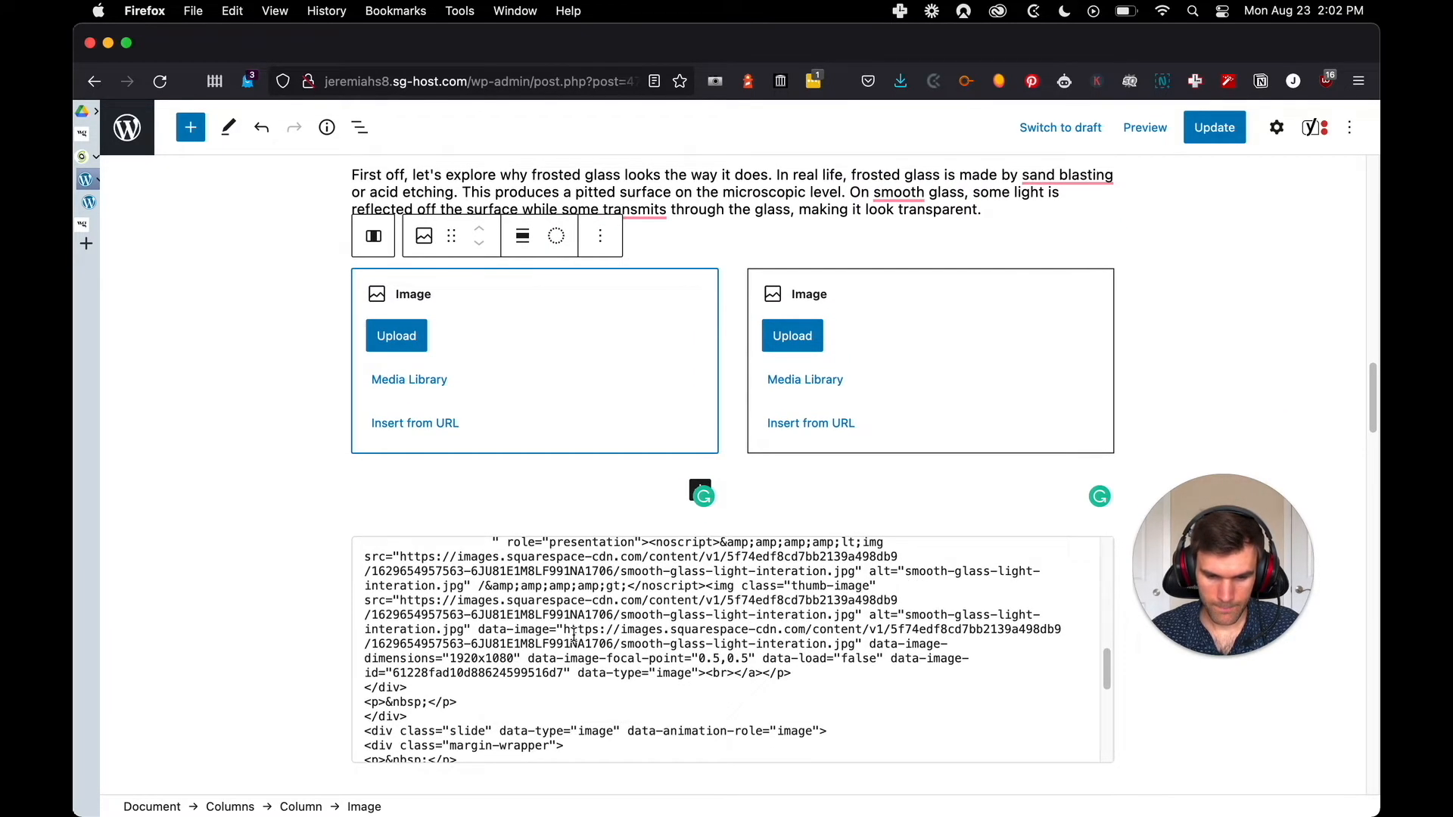
{"action": "scroll", "coordinate": [653, 640], "scroll_direction": "up", "scroll_amount": 1}
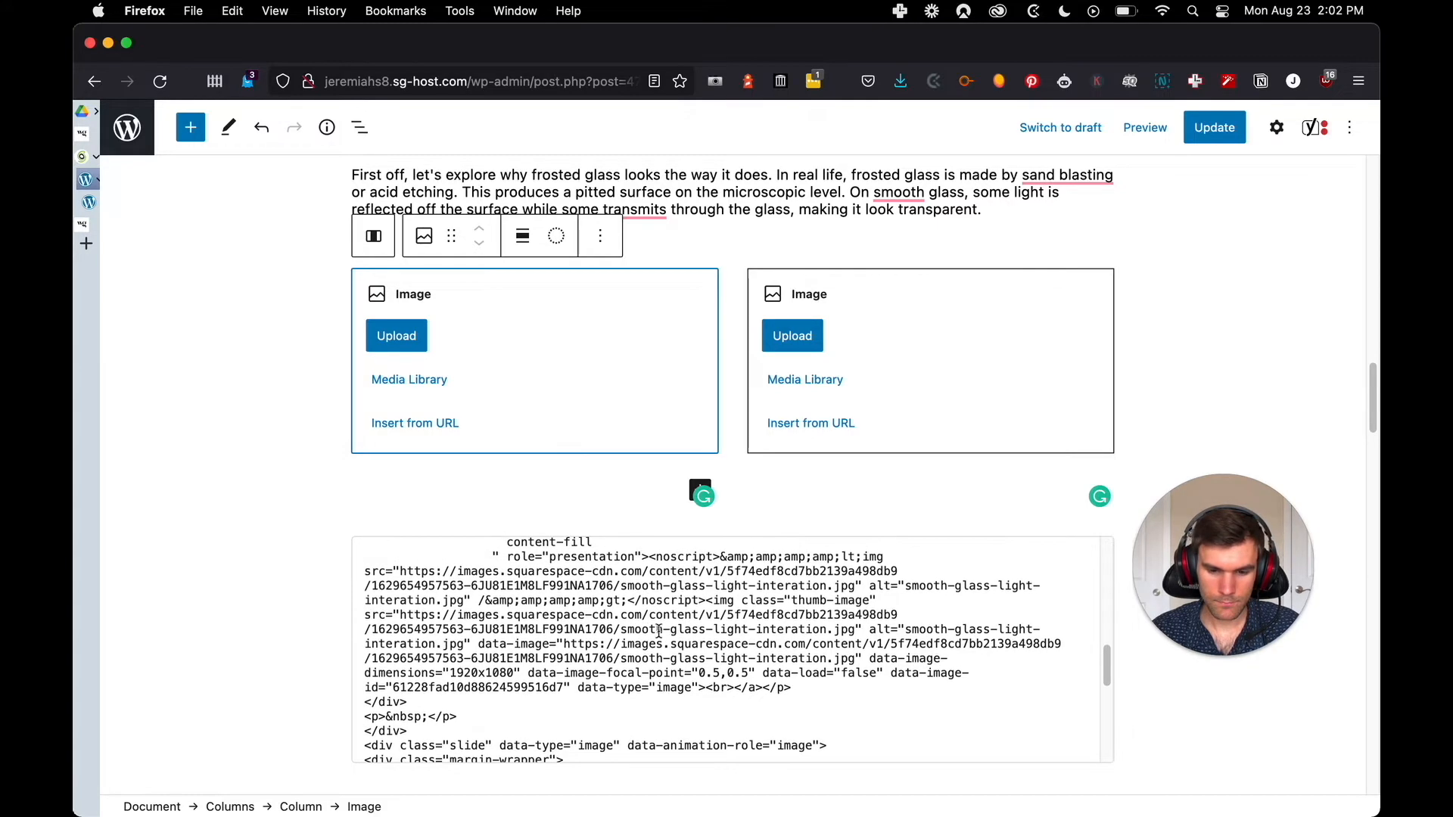
{"action": "left_click", "coordinate": [397, 335]}
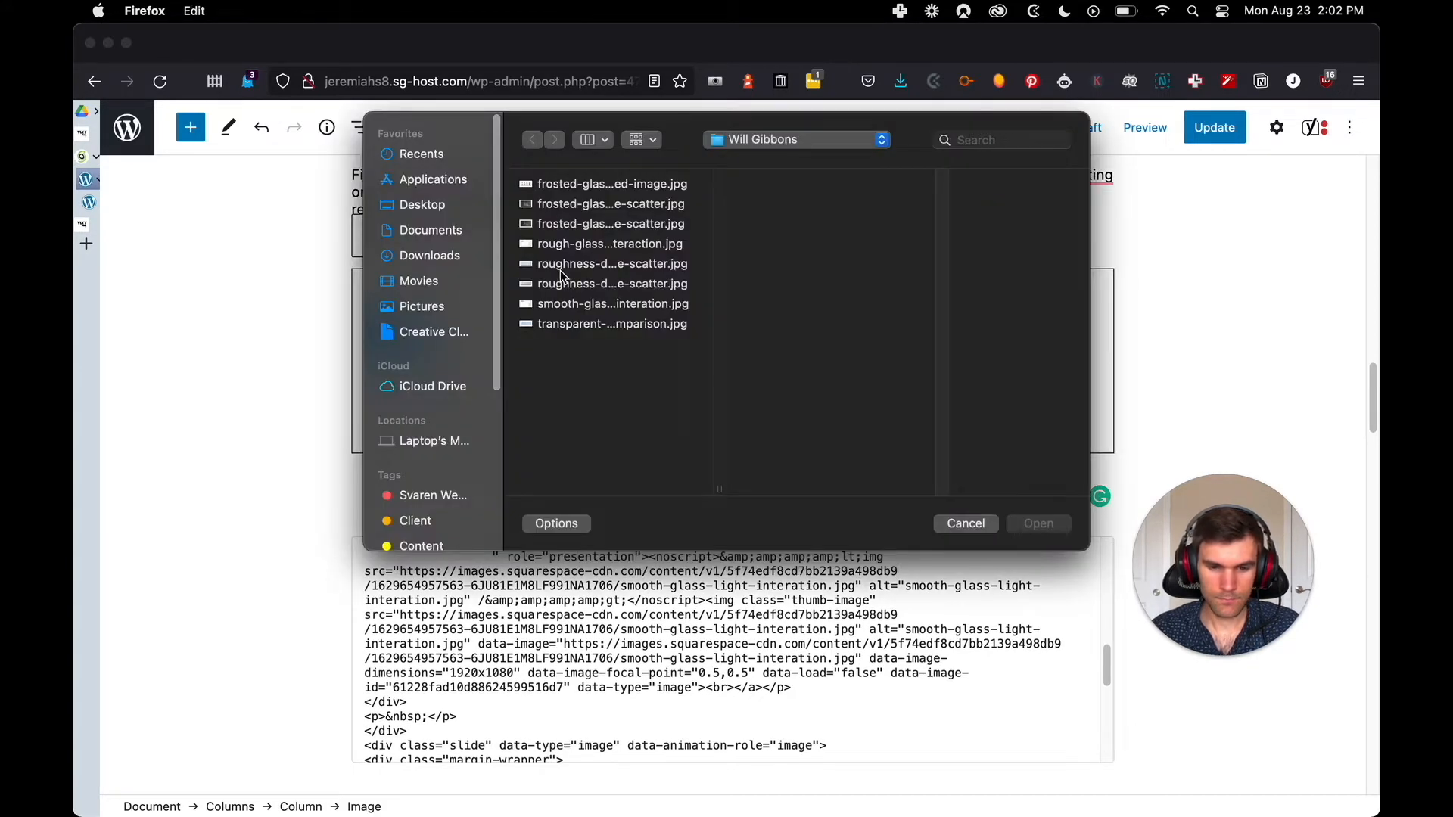
{"action": "left_click", "coordinate": [590, 307]}
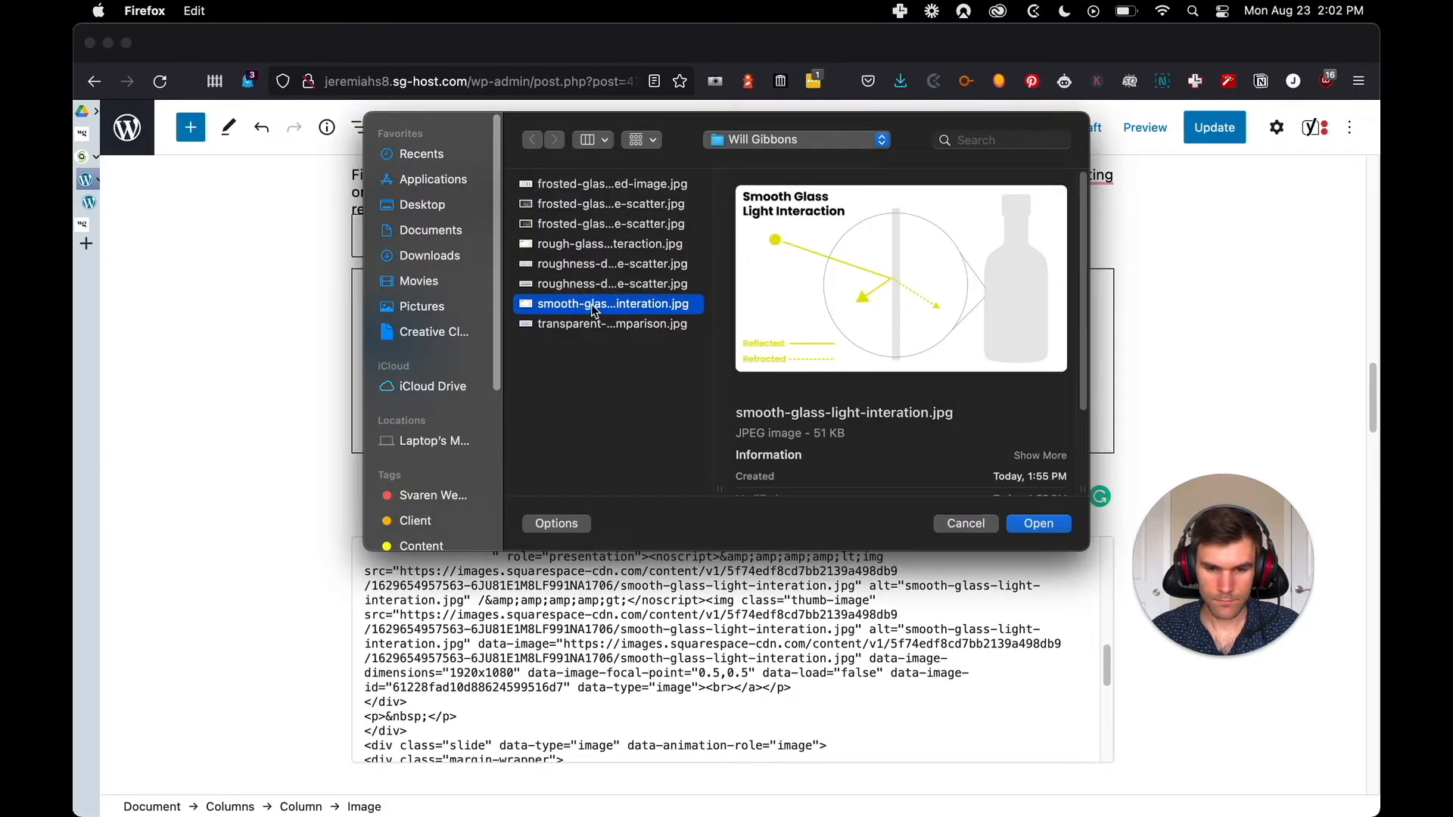
{"action": "left_click", "coordinate": [1037, 524]}
Upload rough-glass-light-interaction.jpg into the right Image block
{"action": "left_click", "coordinate": [797, 336]}
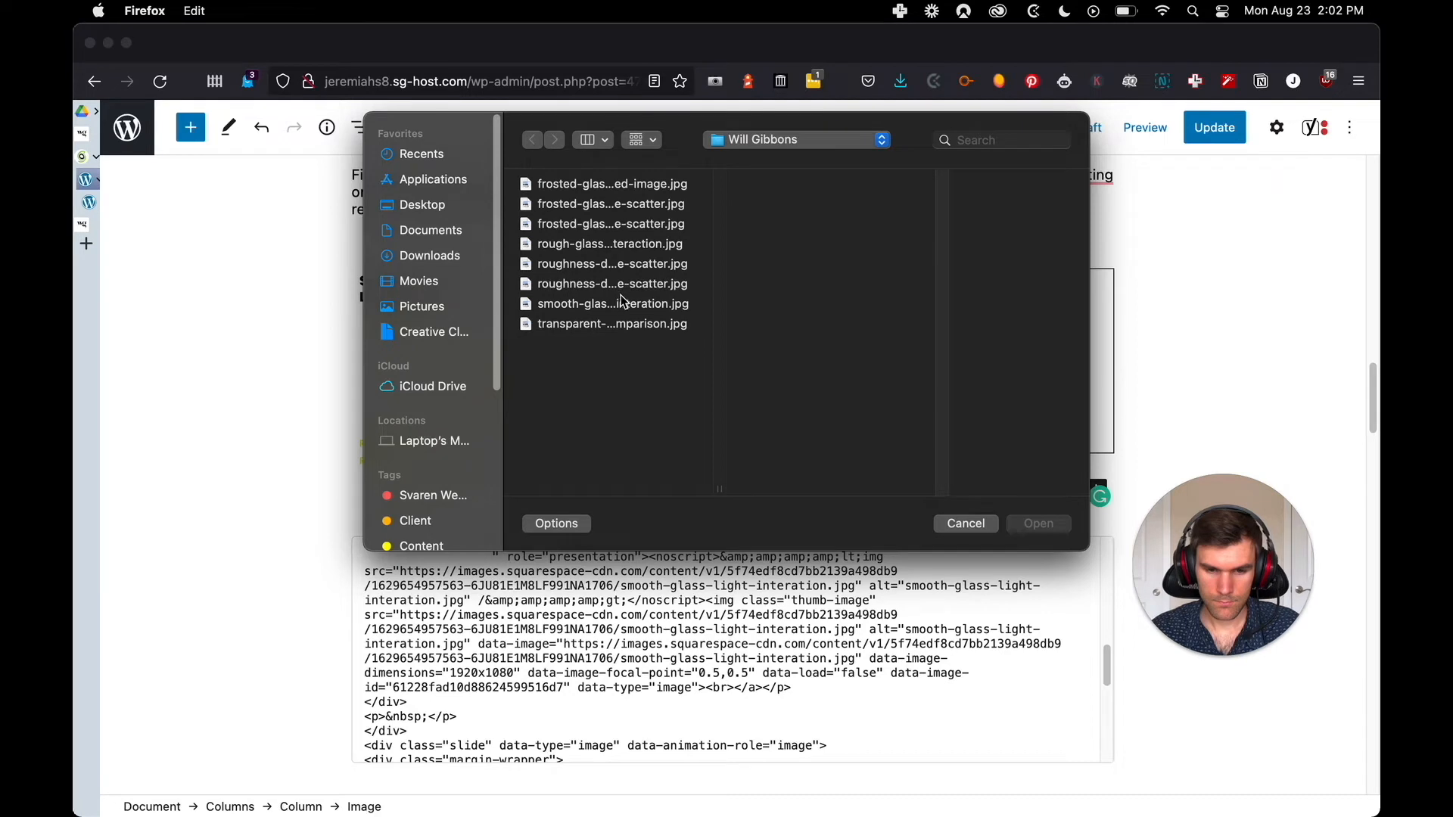
{"action": "left_click", "coordinate": [618, 325]}
{"action": "left_click", "coordinate": [617, 306]}
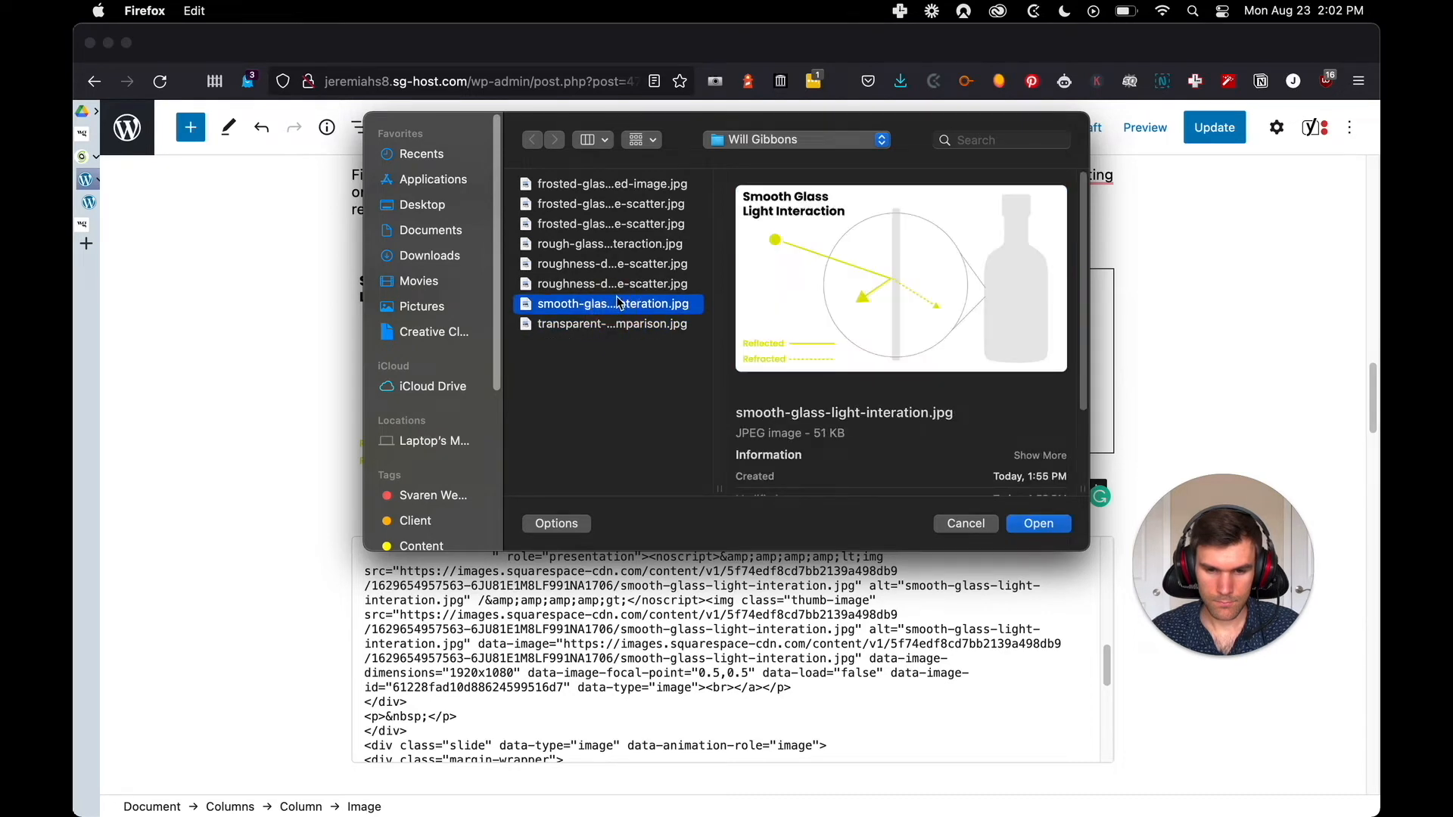
{"action": "left_click", "coordinate": [617, 291]}
{"action": "left_click", "coordinate": [617, 265]}
{"action": "left_click", "coordinate": [617, 245]}
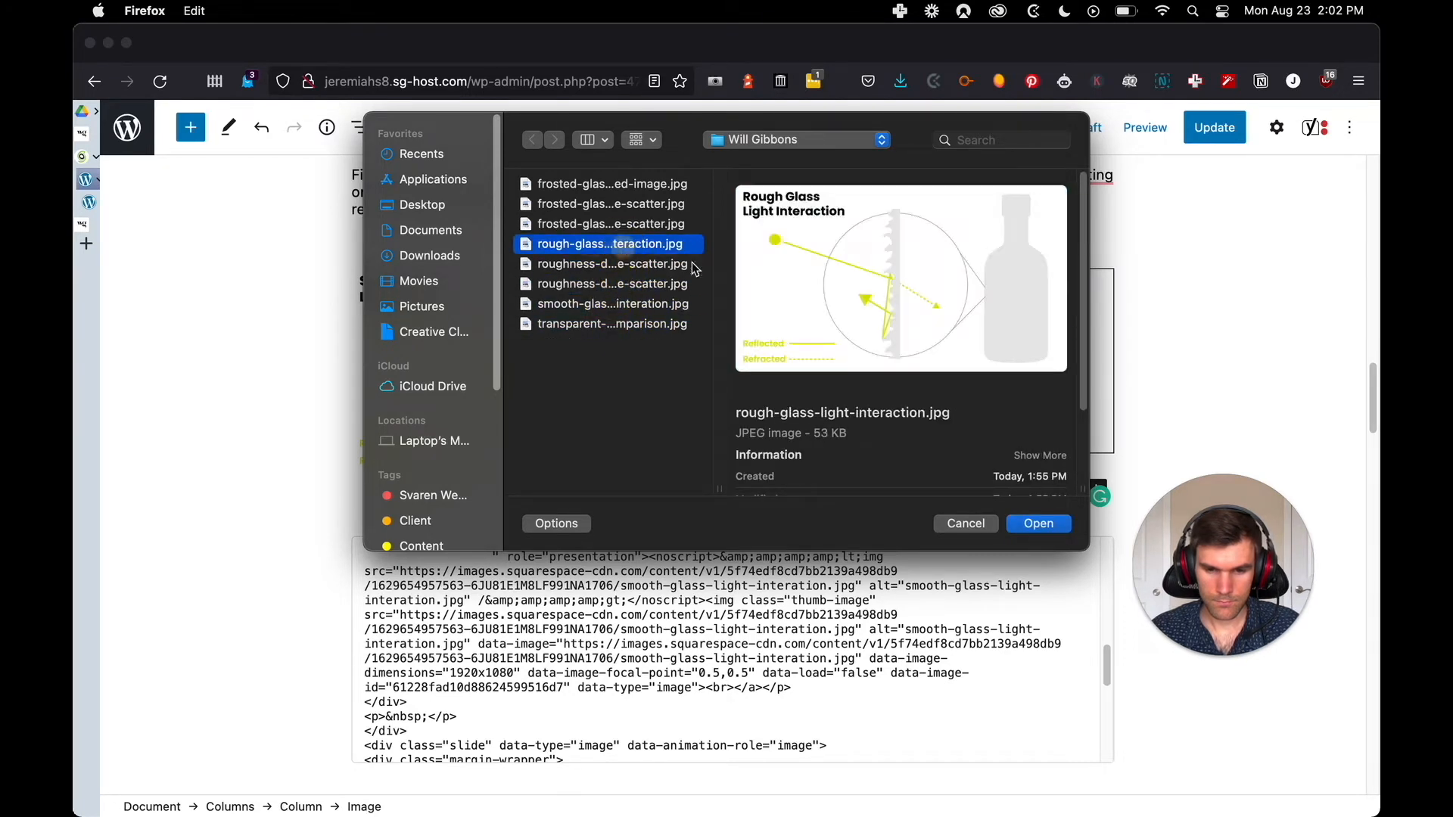
{"action": "left_click", "coordinate": [1037, 523]}
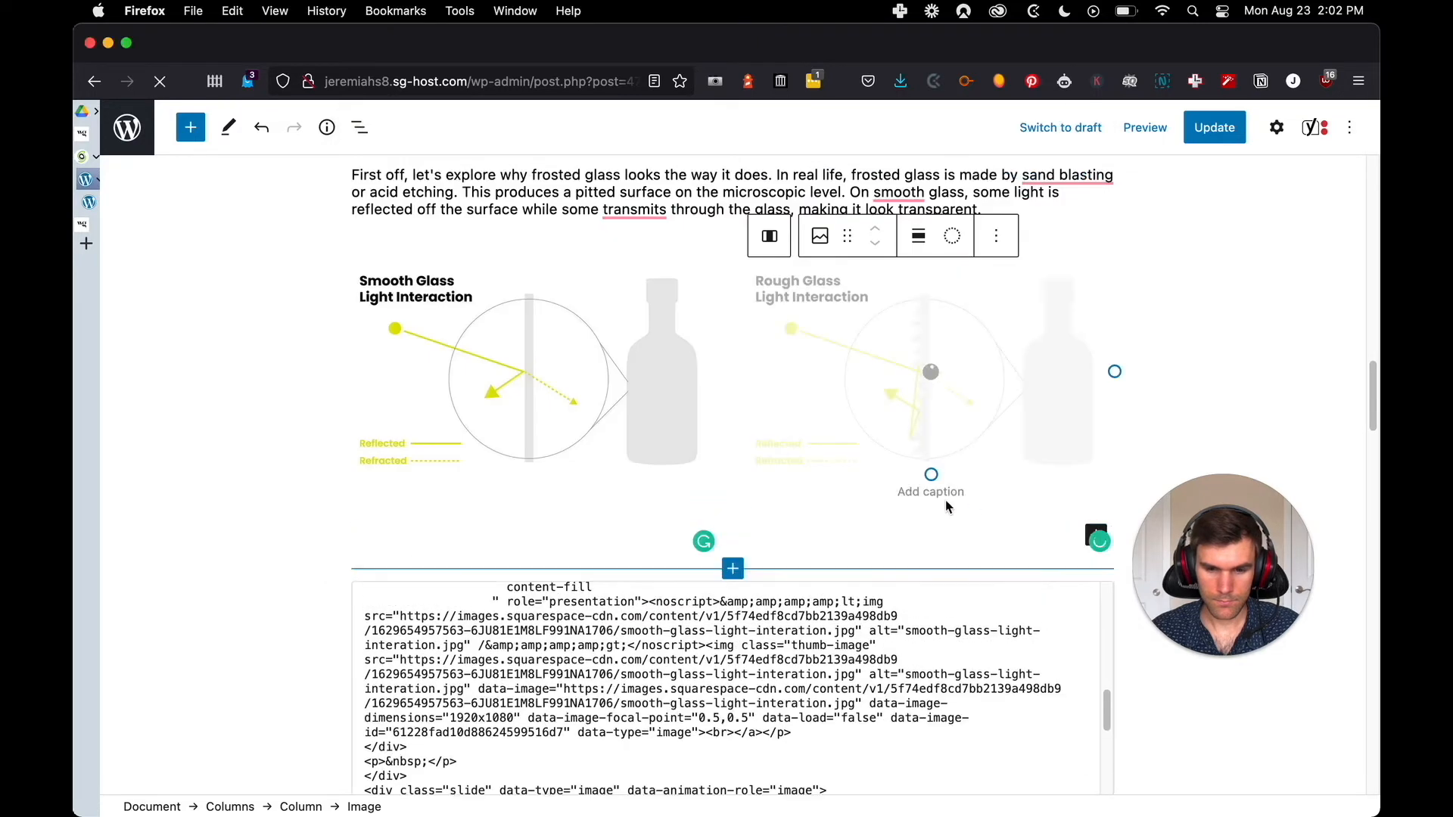
Examine the gallery HTML for caption text belonging to the smooth and rough glass light interaction images
{"action": "scroll", "coordinate": [561, 396], "scroll_direction": "down", "scroll_amount": 2}
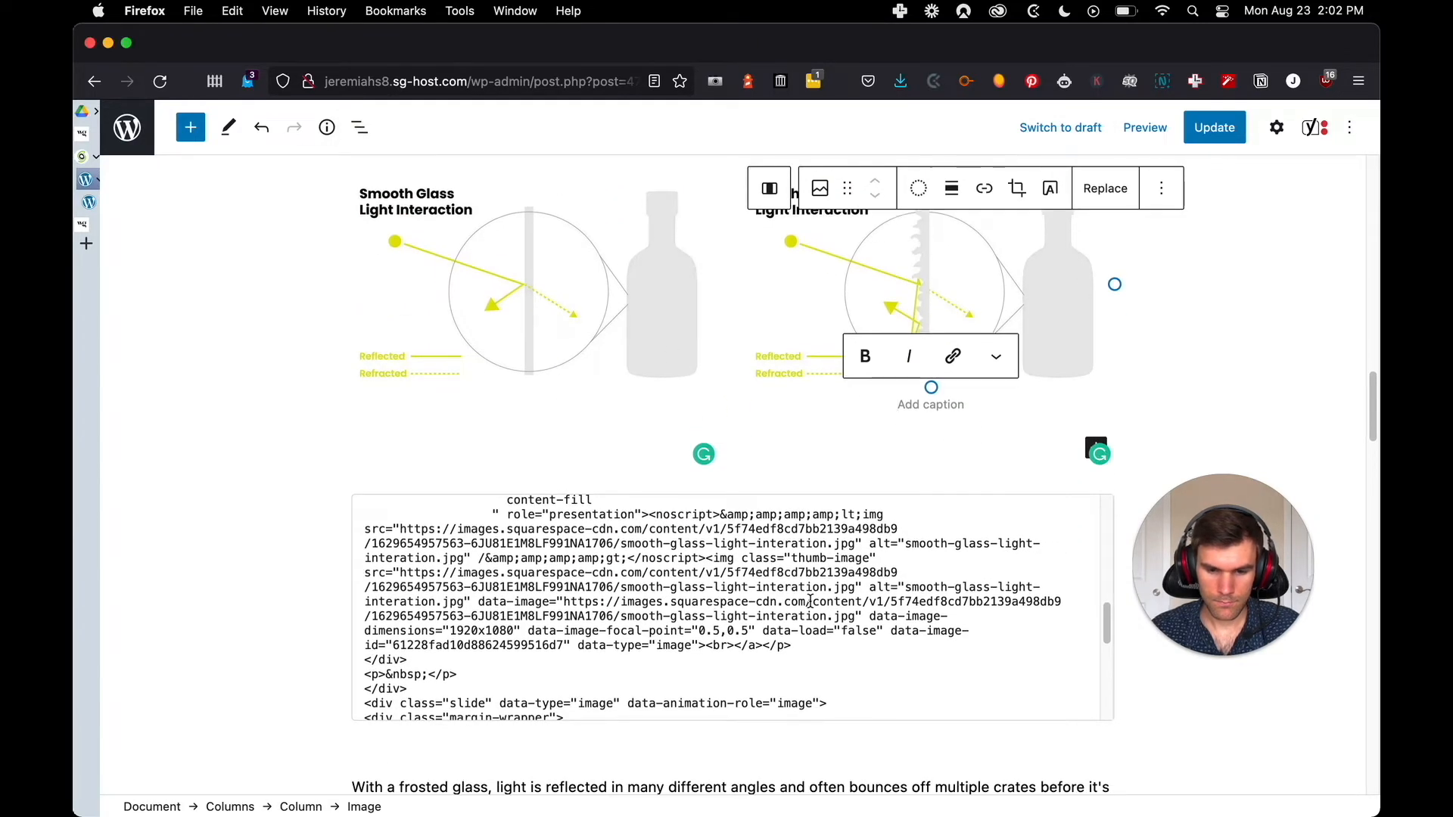
{"action": "scroll", "coordinate": [672, 620], "scroll_direction": "down", "scroll_amount": 3}
{"action": "scroll", "coordinate": [653, 596], "scroll_direction": "up", "scroll_amount": 4}
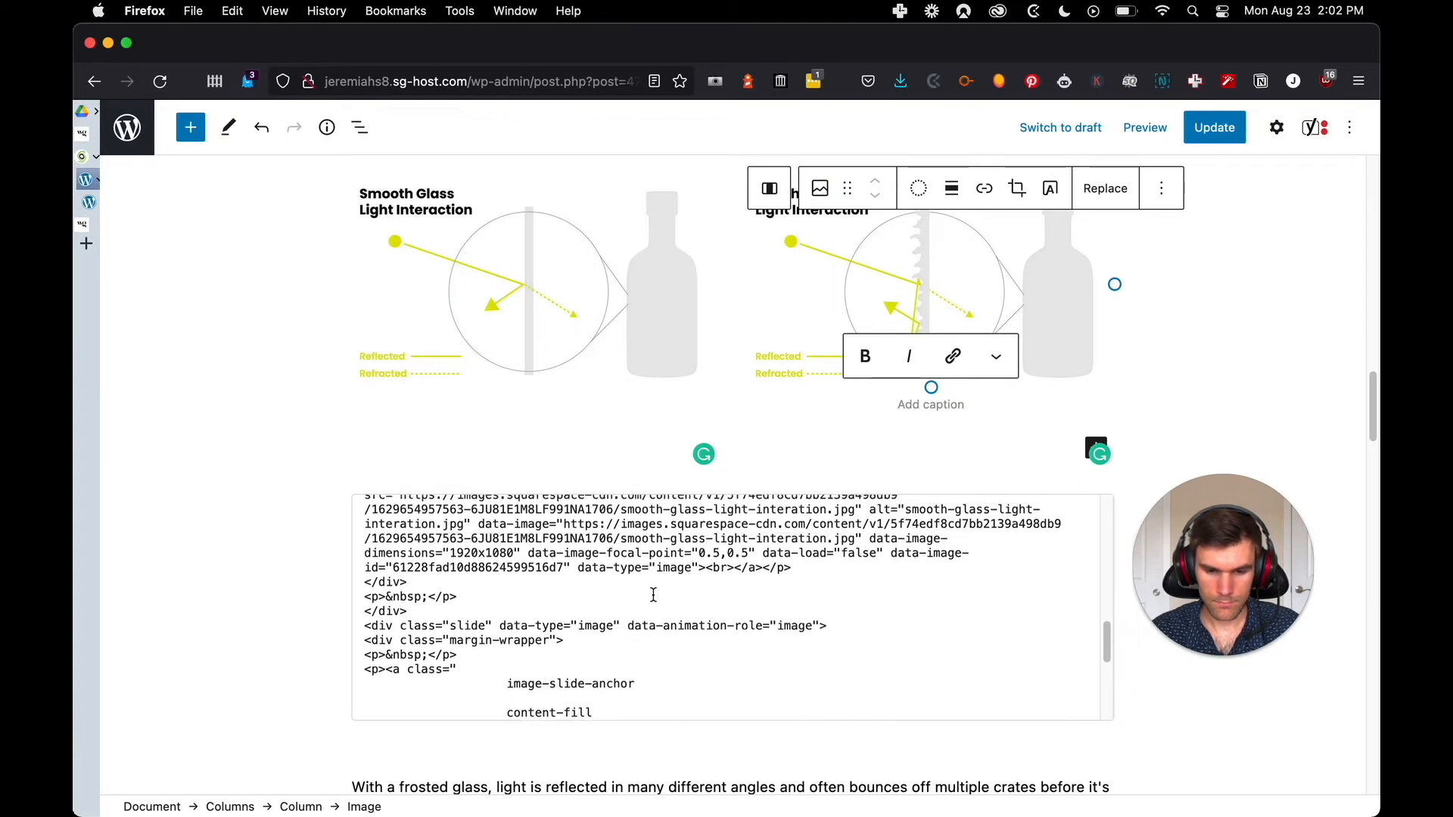
{"action": "scroll", "coordinate": [655, 595], "scroll_direction": "down", "scroll_amount": 8}
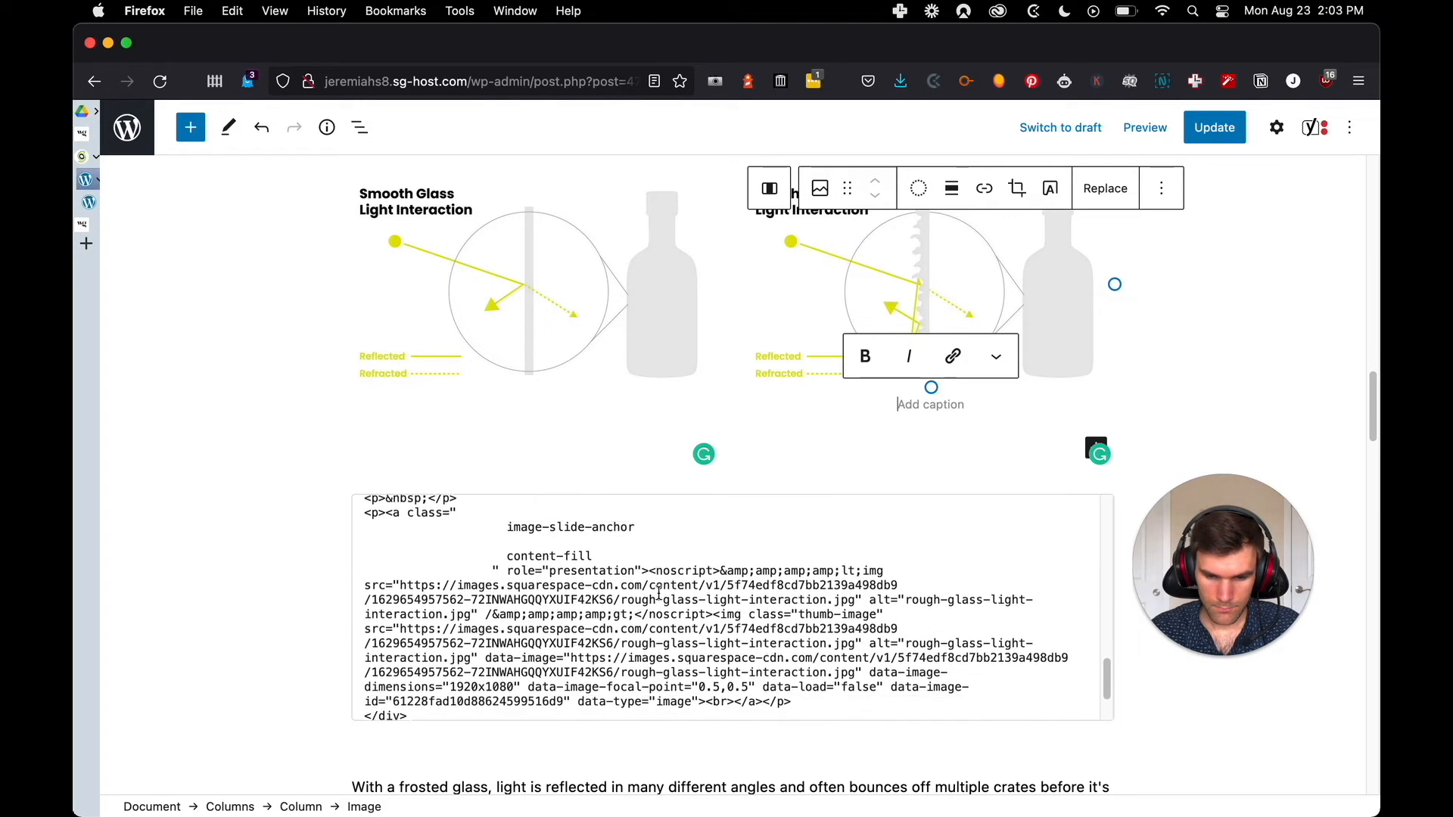
{"action": "scroll", "coordinate": [661, 594], "scroll_direction": "down", "scroll_amount": 3}
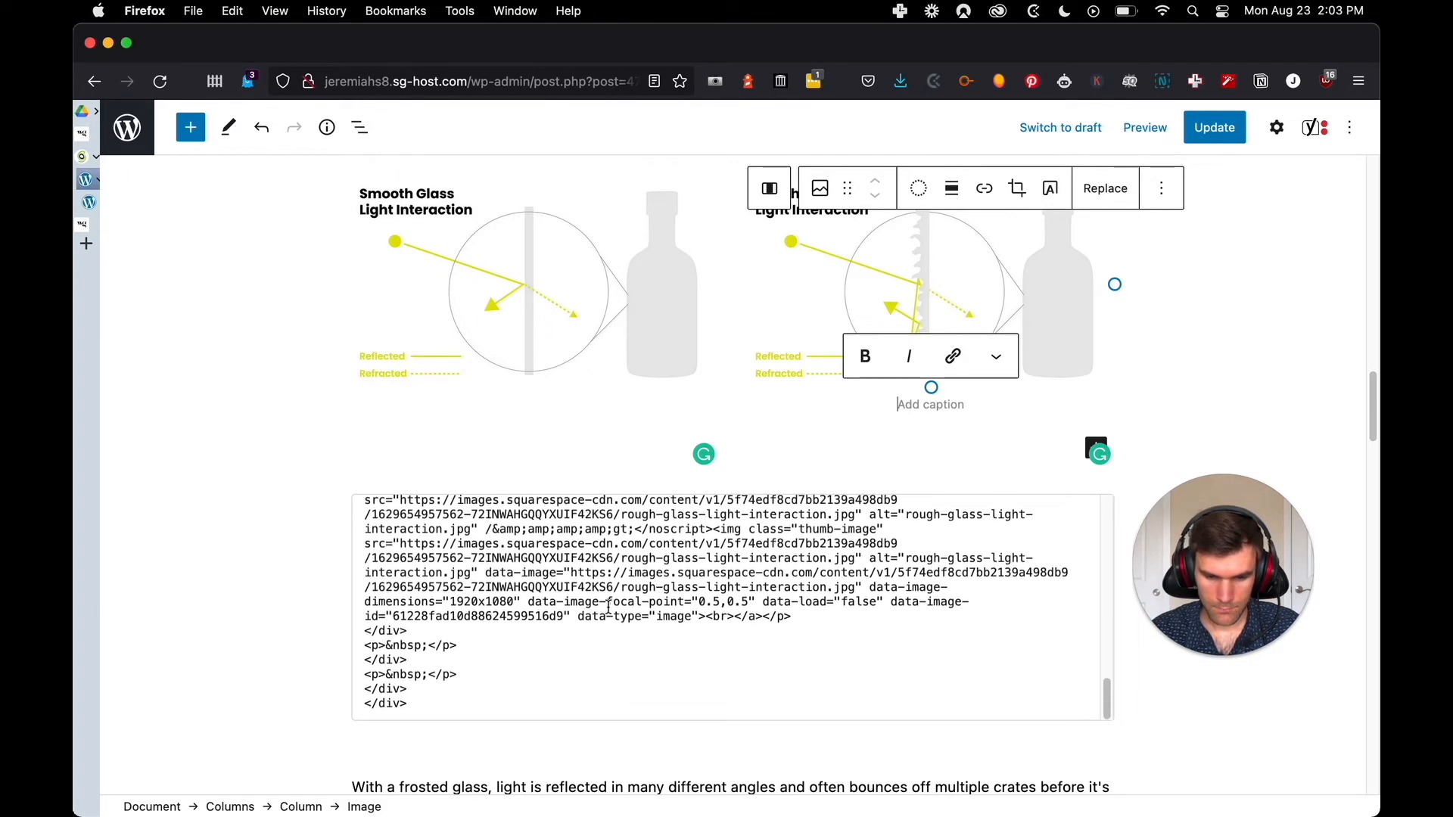
{"action": "scroll", "coordinate": [757, 609], "scroll_direction": "down", "scroll_amount": 2}
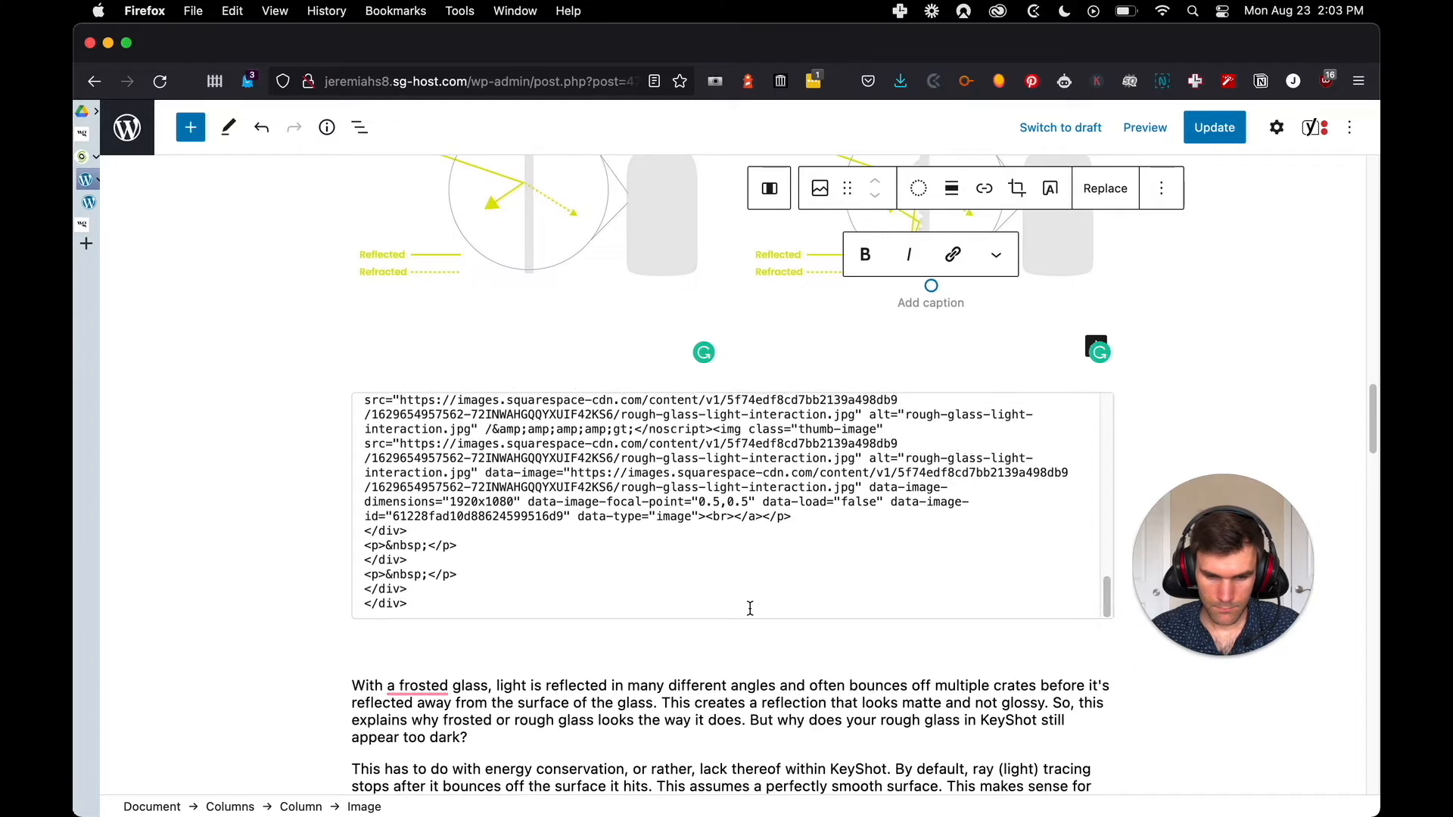
{"action": "scroll", "coordinate": [710, 551], "scroll_direction": "up", "scroll_amount": 3}
{"action": "scroll", "coordinate": [637, 543], "scroll_direction": "up", "scroll_amount": 5}
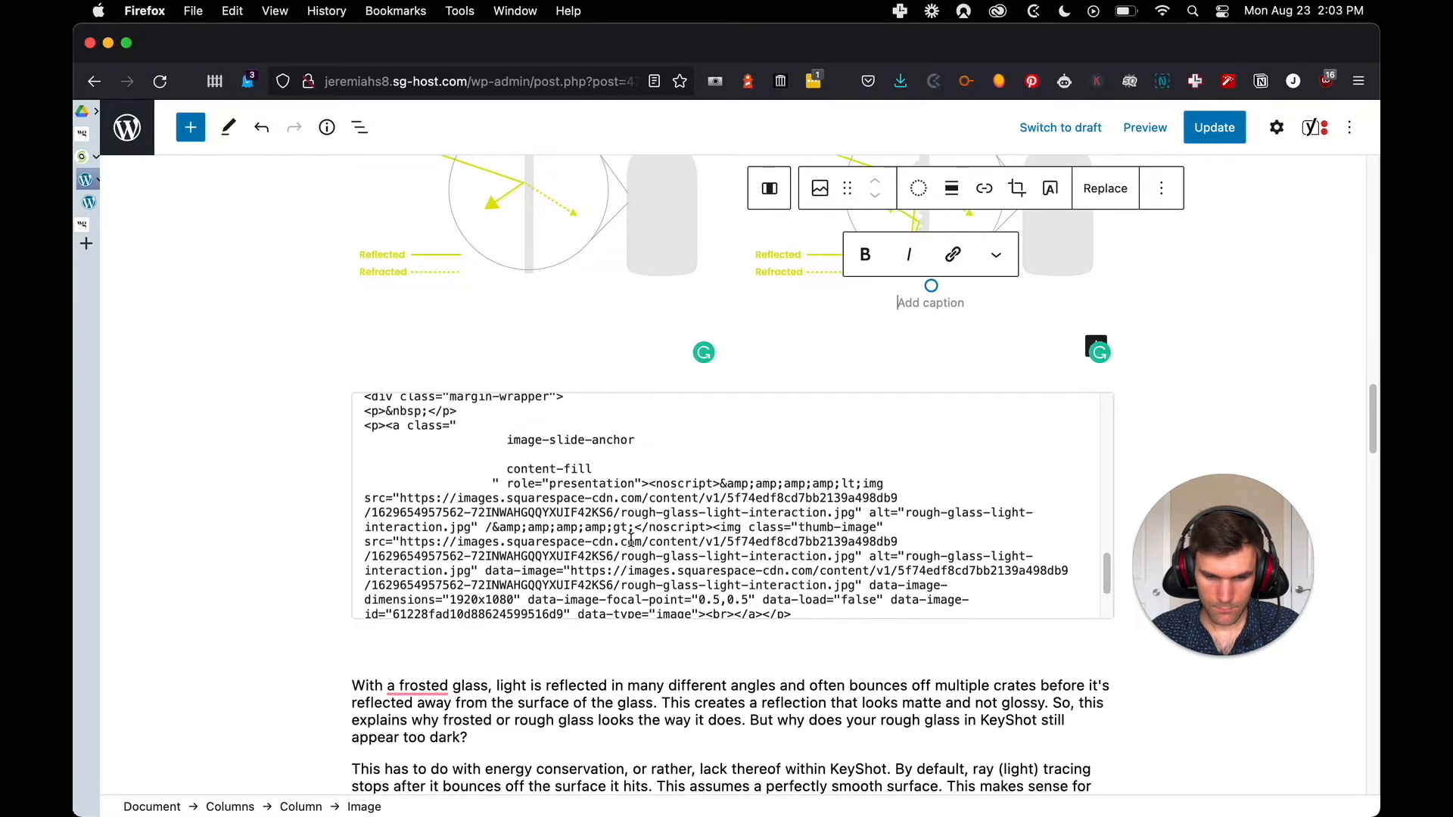
{"action": "scroll", "coordinate": [634, 537], "scroll_direction": "up", "scroll_amount": 2}
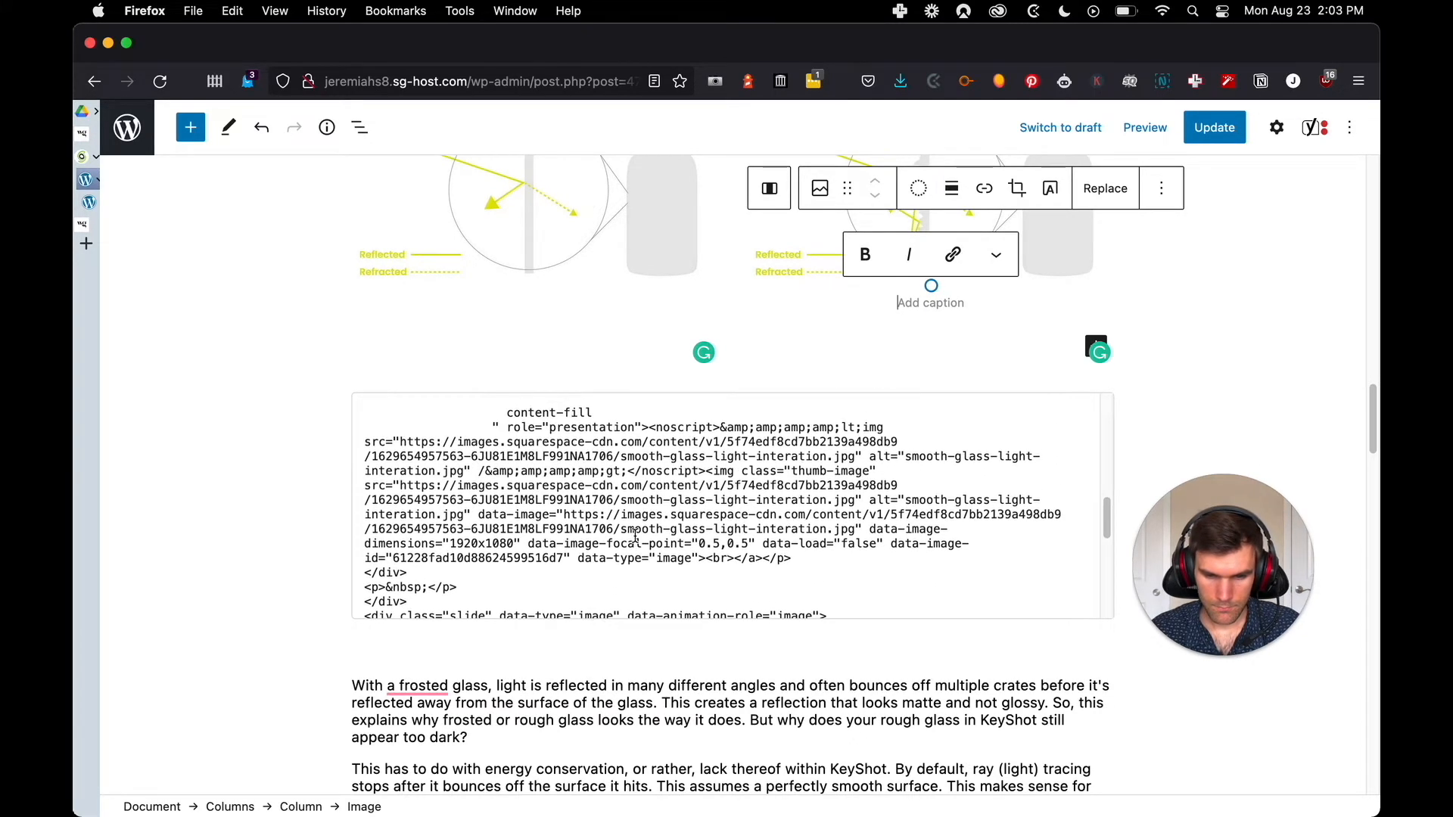
Check the original post for captions under the smooth and rough glass images and remove the gallery's Custom HTML block
{"action": "scroll", "coordinate": [634, 537], "scroll_direction": "up", "scroll_amount": 1}
{"action": "key", "text": "ctrl+Tab"}
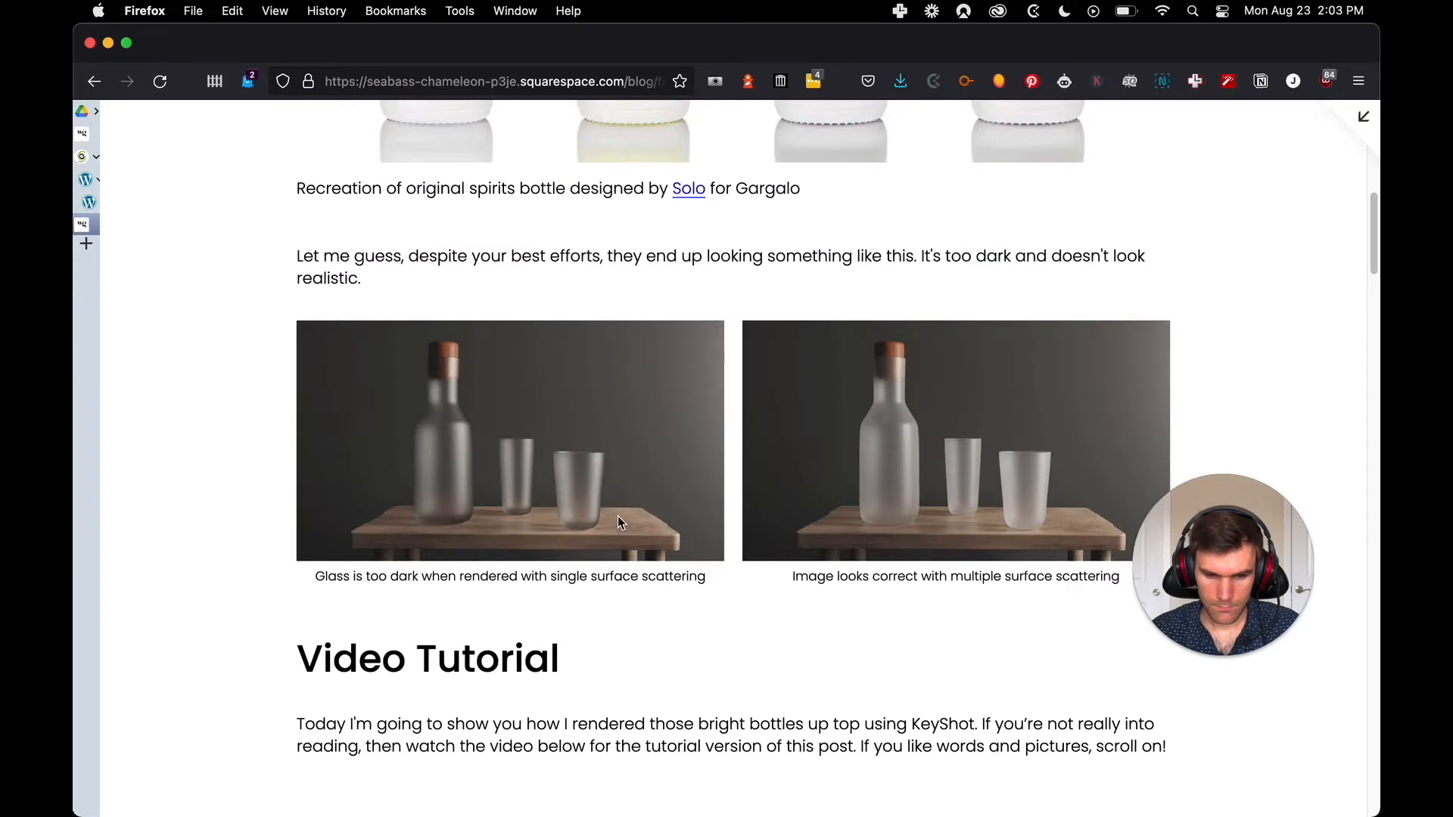
{"action": "scroll", "coordinate": [360, 525], "scroll_direction": "down", "scroll_amount": 5}
{"action": "scroll", "coordinate": [360, 524], "scroll_direction": "down", "scroll_amount": 13}
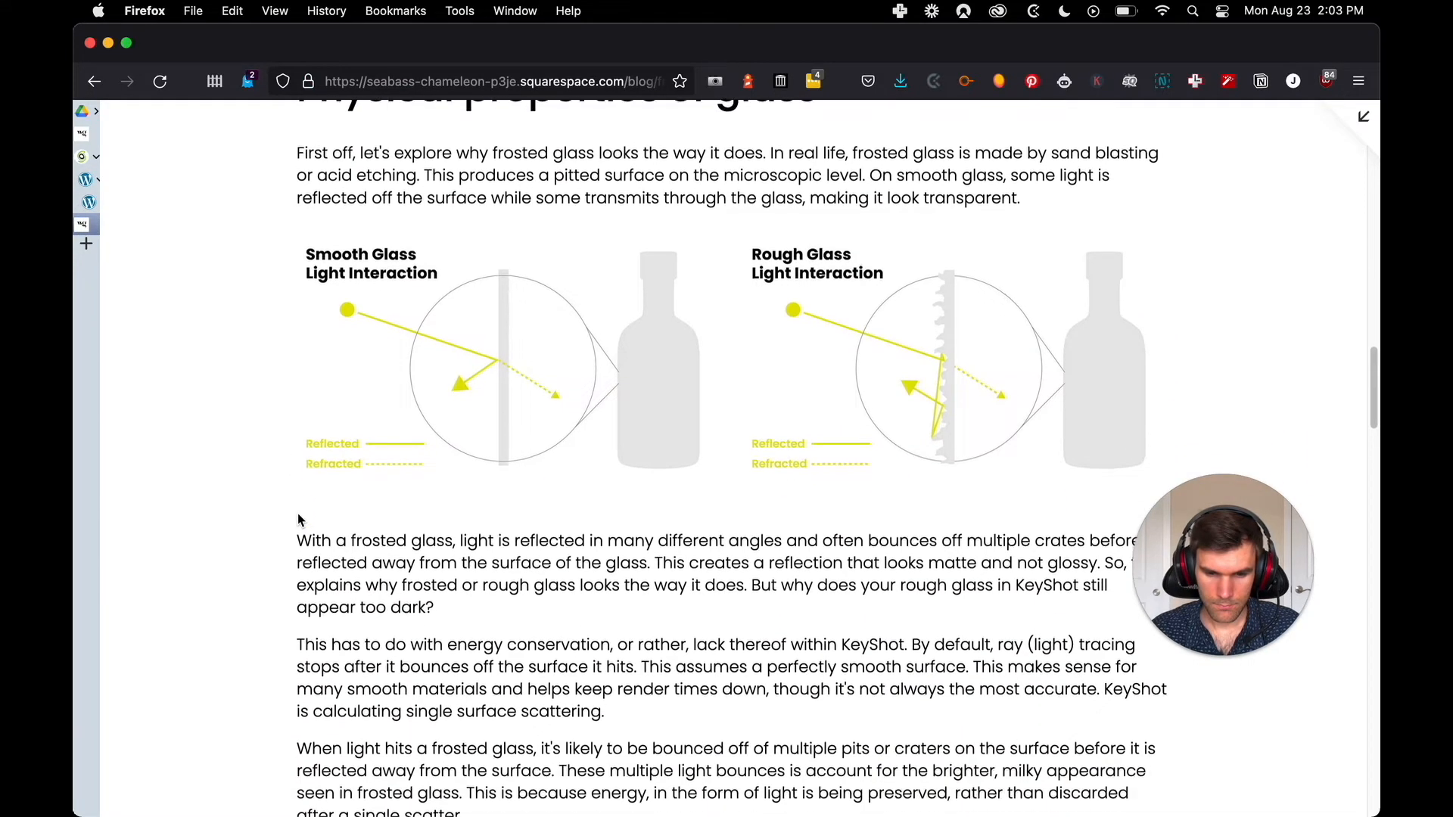
{"action": "key", "text": "ctrl+shift+Tab"}
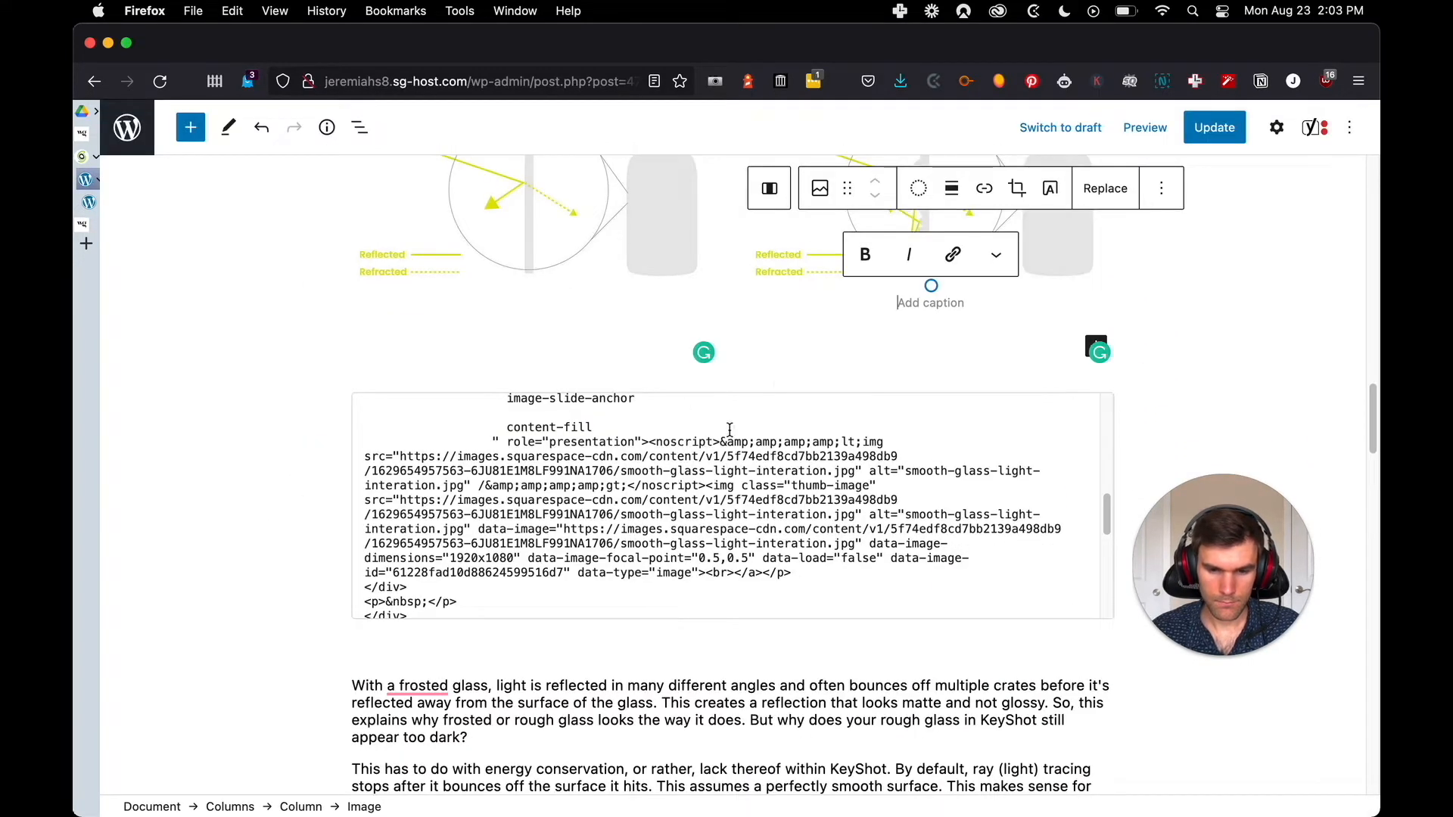
{"action": "scroll", "coordinate": [841, 353], "scroll_direction": "down", "scroll_amount": 1}
{"action": "left_click", "coordinate": [715, 386]}
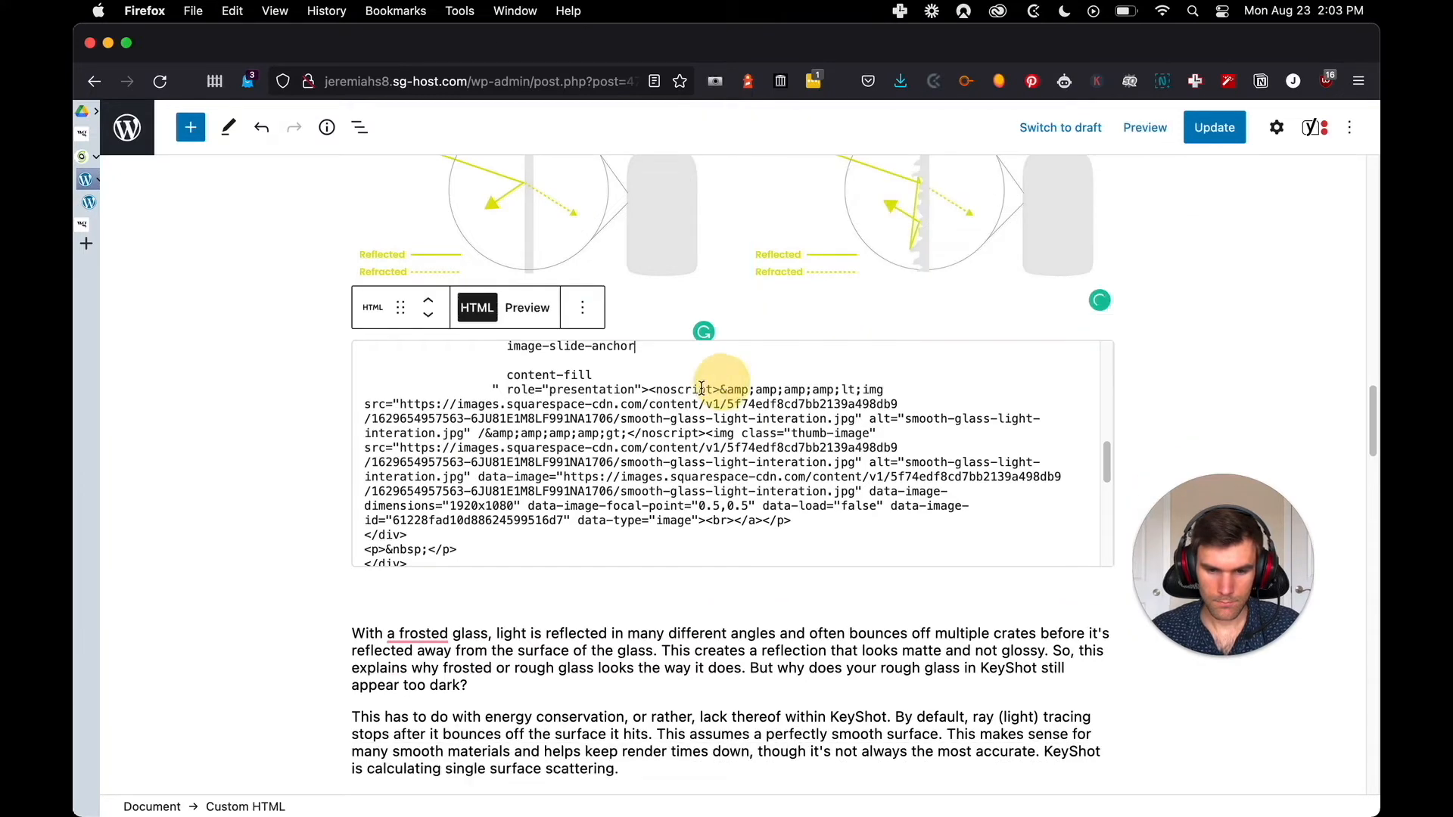
{"action": "left_click", "coordinate": [582, 307]}
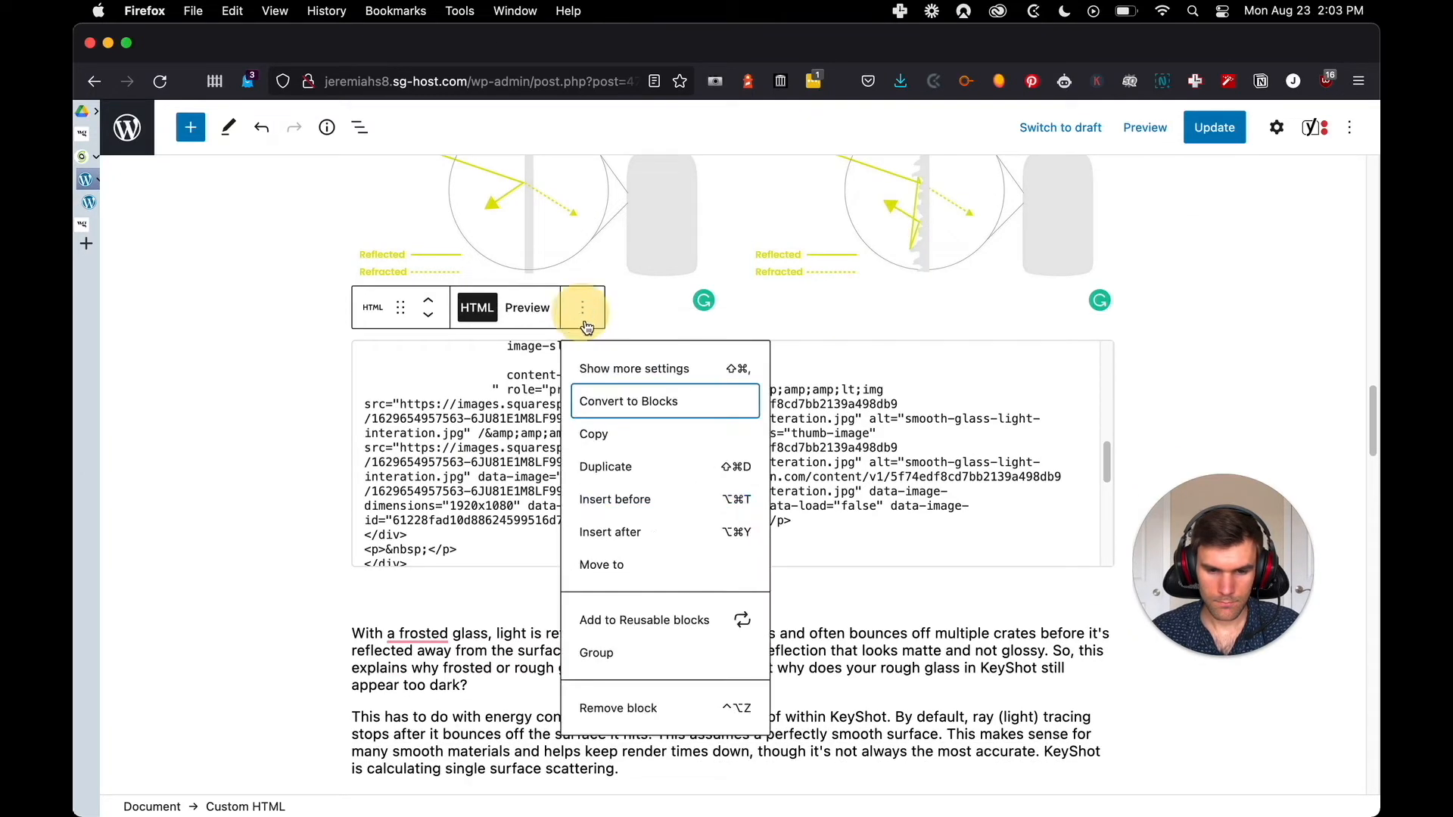
{"action": "left_click", "coordinate": [648, 709]}
Examine the dielectric roughness images and captions in the original Squarespace post and the matching HTML code in the WordPress post
{"action": "scroll", "coordinate": [333, 390], "scroll_direction": "down", "scroll_amount": 2}
{"action": "scroll", "coordinate": [332, 394], "scroll_direction": "down", "scroll_amount": 5}
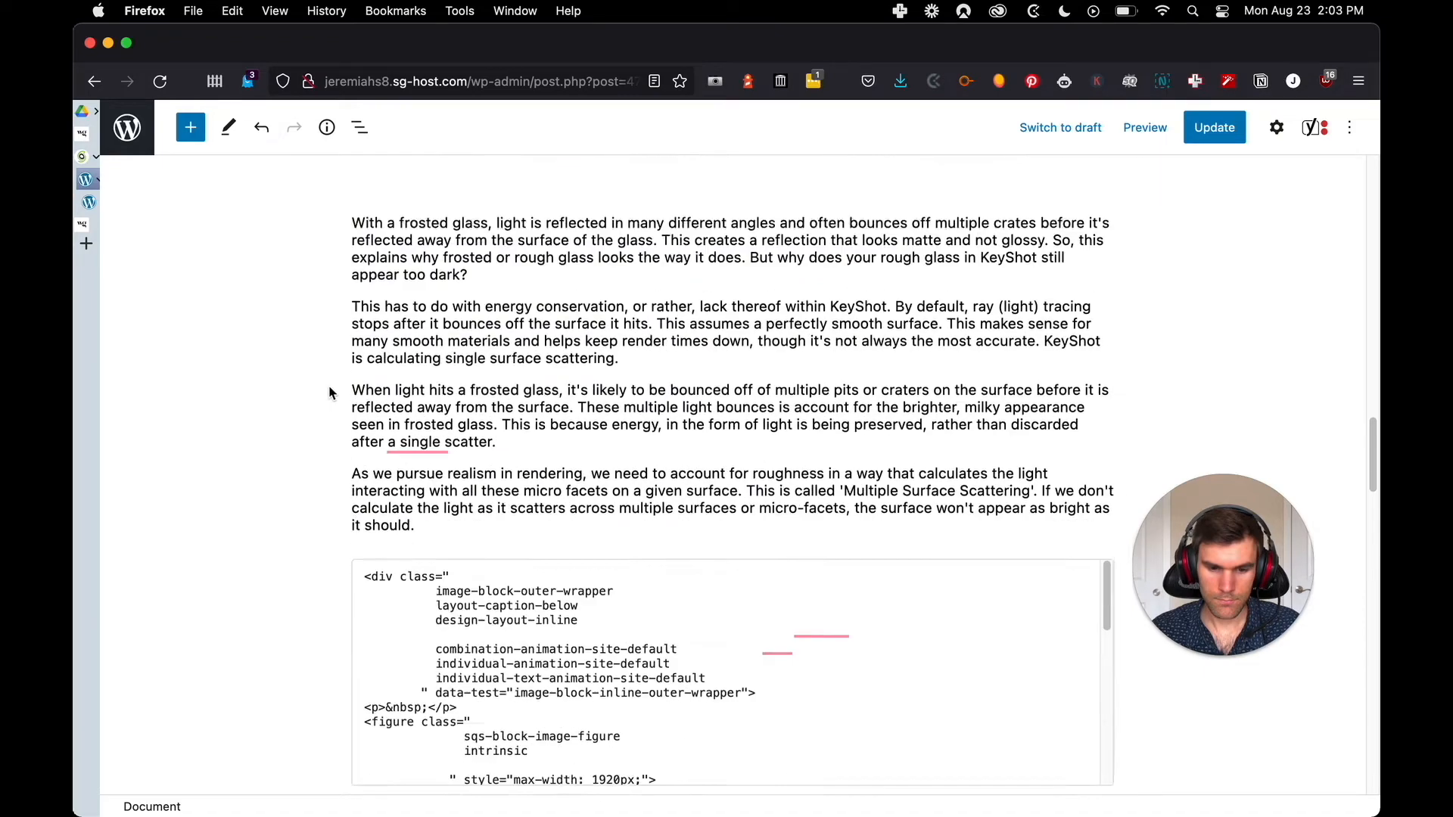
{"action": "key", "text": "ctrl+Tab"}
{"action": "scroll", "coordinate": [298, 390], "scroll_direction": "down", "scroll_amount": 5}
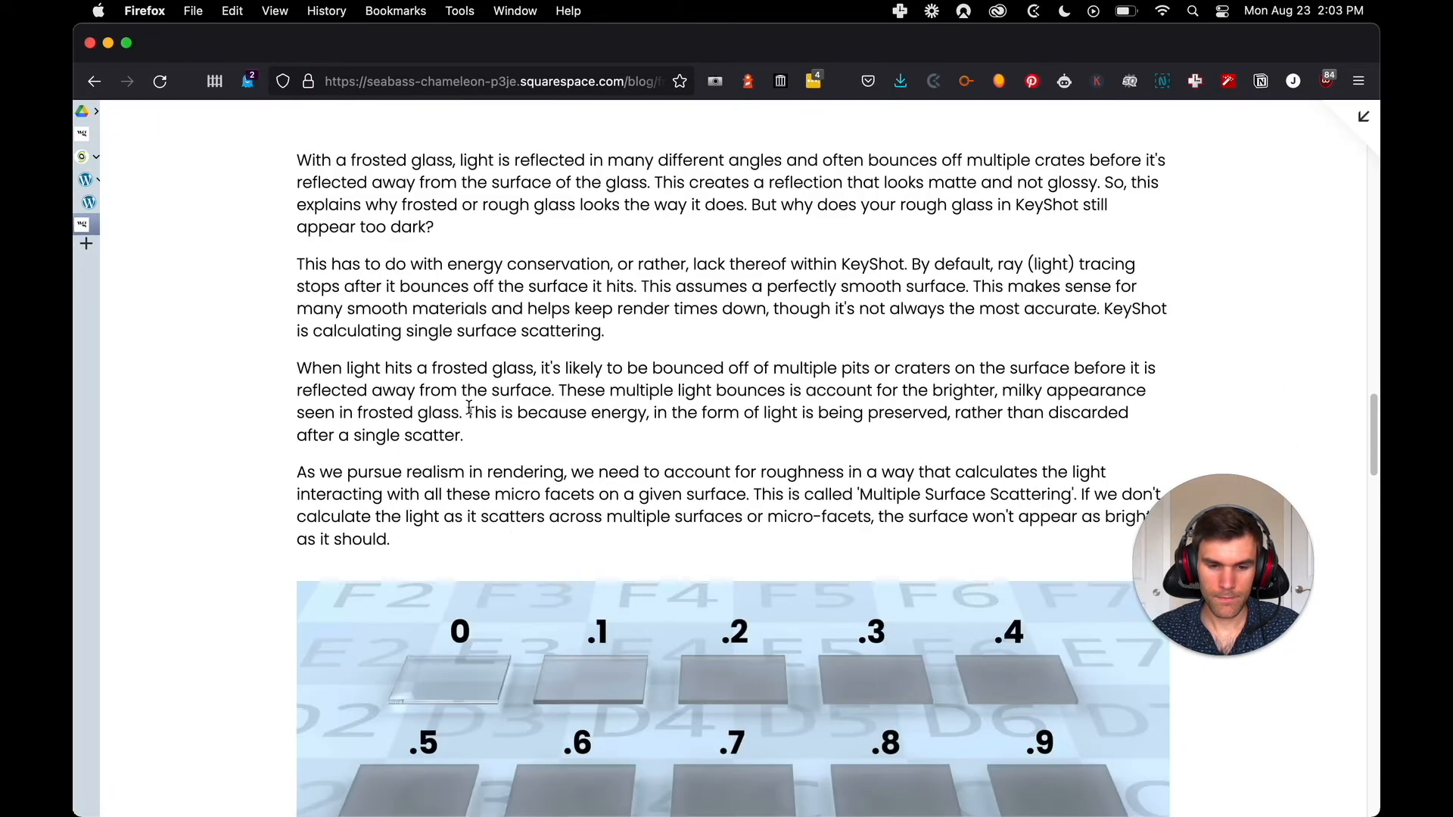
{"action": "scroll", "coordinate": [469, 408], "scroll_direction": "down", "scroll_amount": 8}
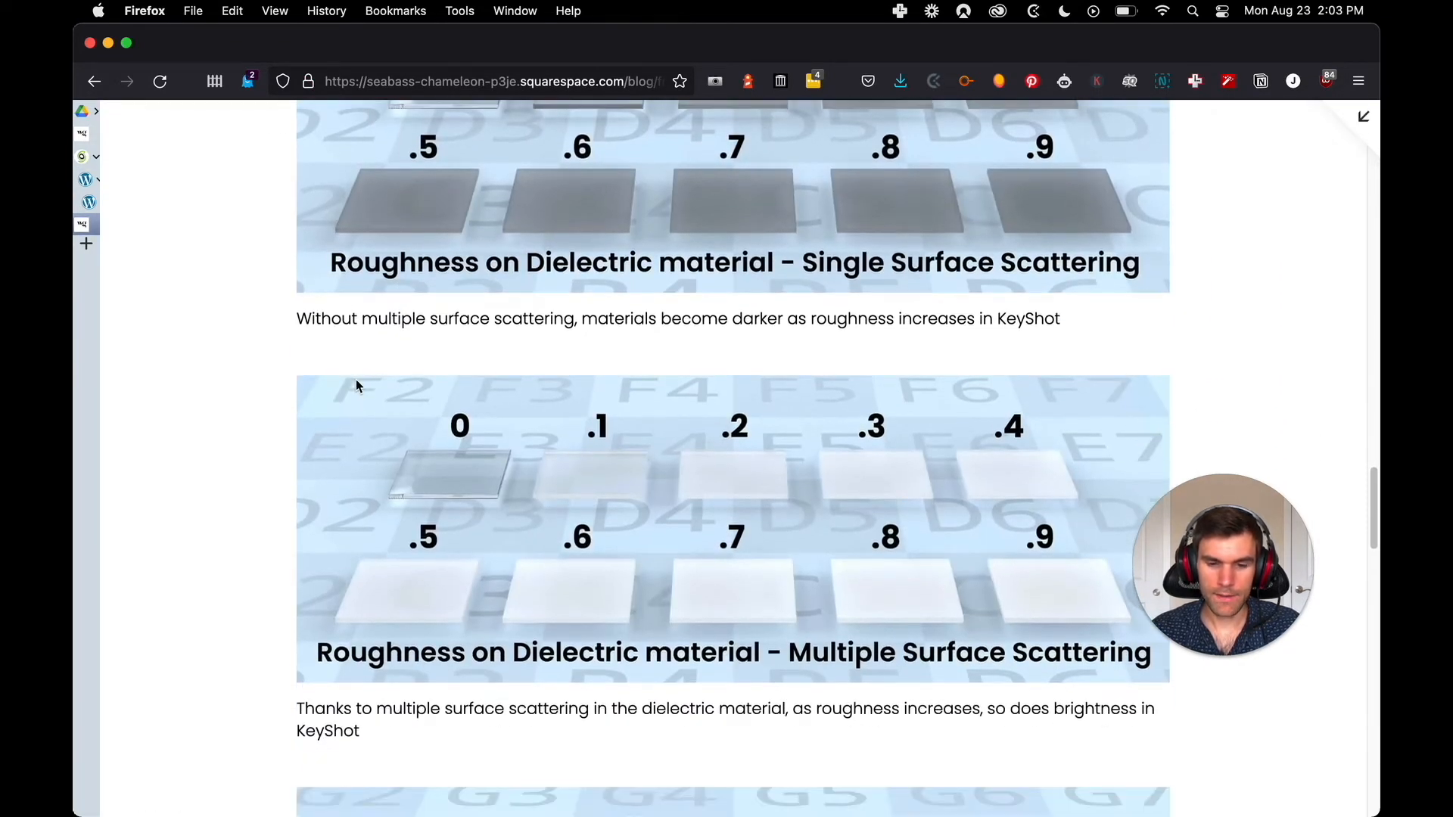
{"action": "scroll", "coordinate": [611, 431], "scroll_direction": "up", "scroll_amount": 2}
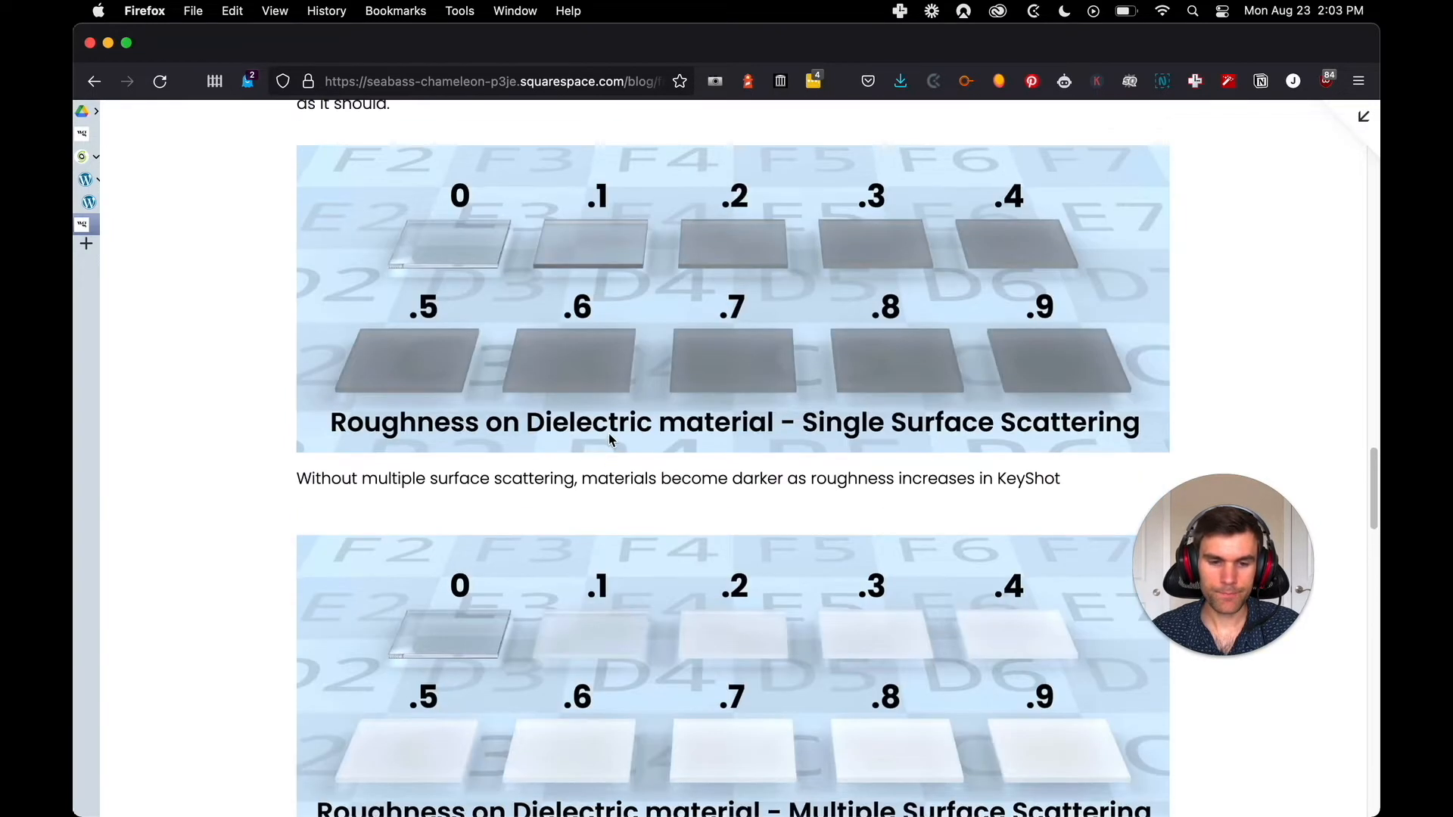
{"action": "scroll", "coordinate": [439, 424], "scroll_direction": "down", "scroll_amount": 1}
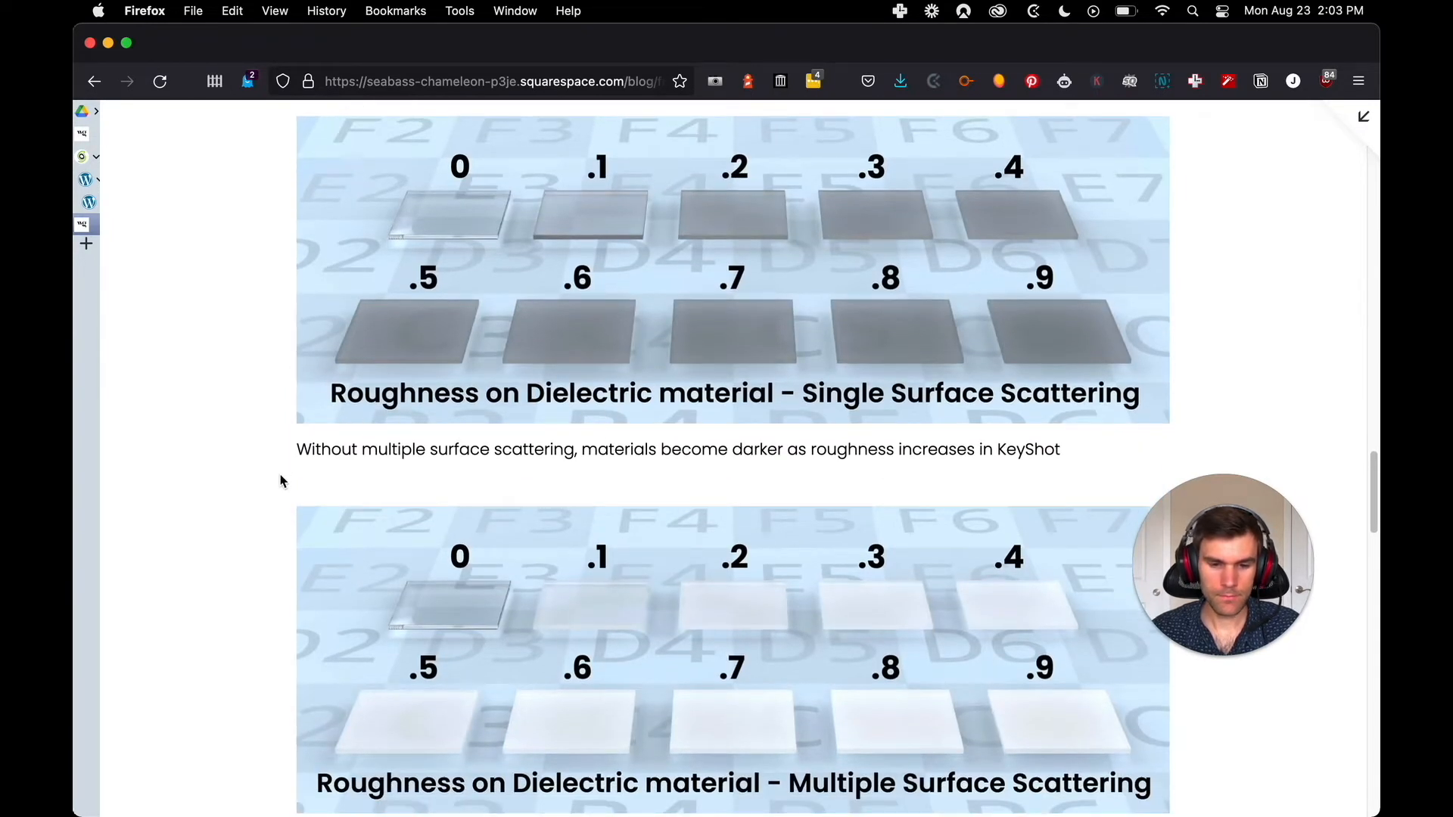
{"action": "key", "text": "ctrl+Tab"}
{"action": "scroll", "coordinate": [500, 420], "scroll_direction": "down", "scroll_amount": 5}
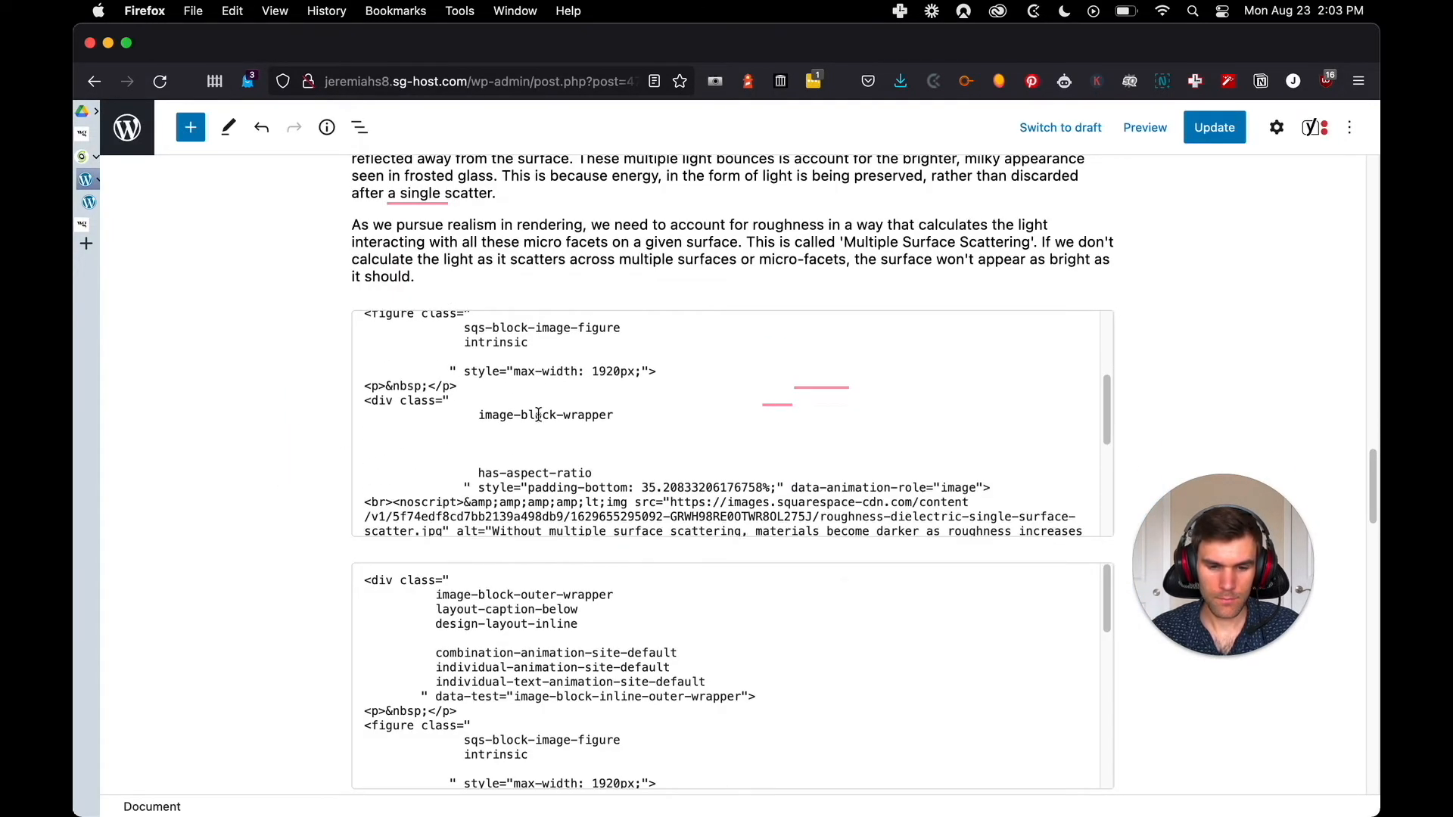
{"action": "scroll", "coordinate": [538, 412], "scroll_direction": "down", "scroll_amount": 5}
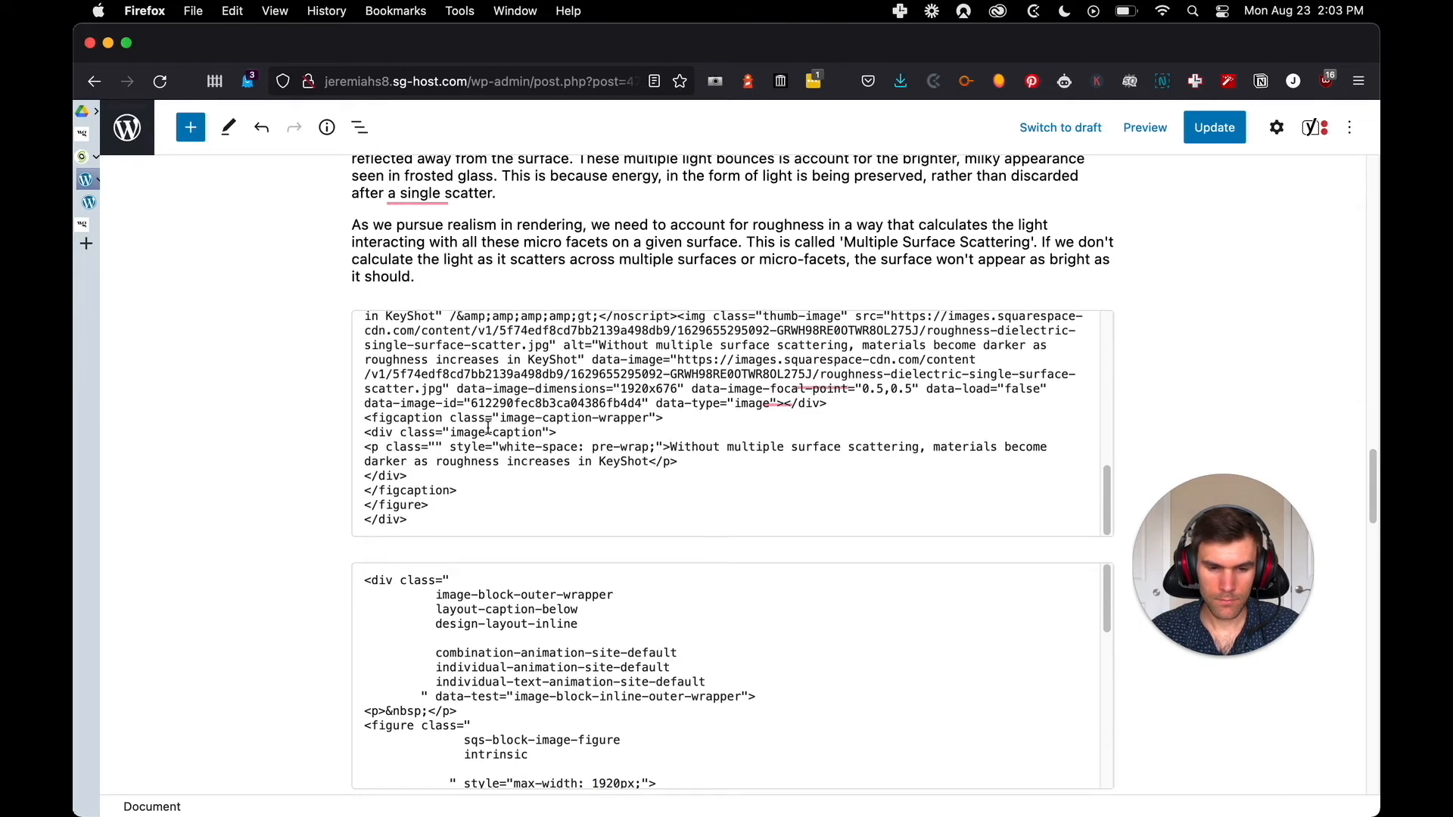
{"action": "scroll", "coordinate": [558, 310], "scroll_direction": "up", "scroll_amount": 10}
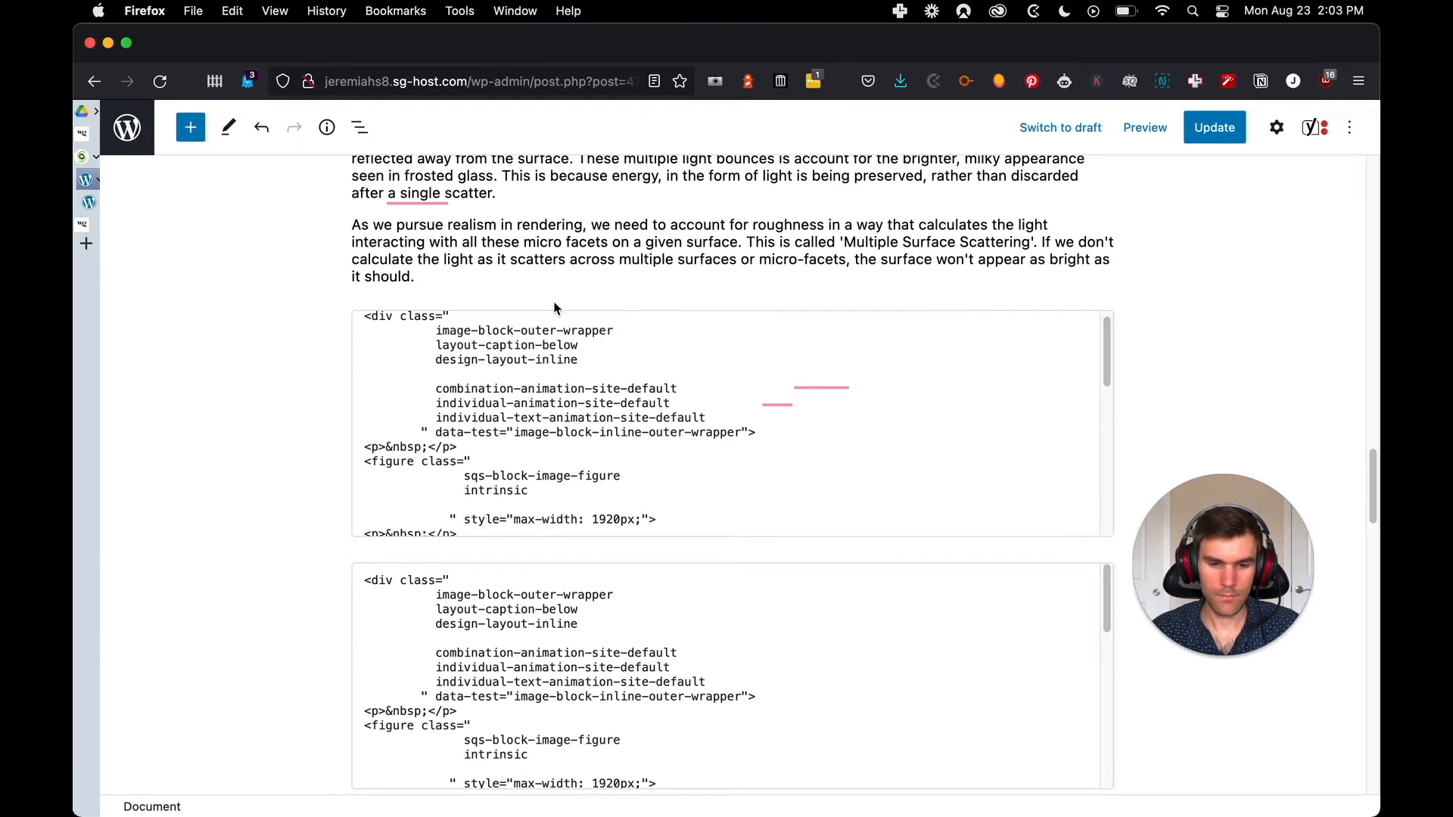
Insert an Image block above the first dielectric roughness HTML block and compare its place with the original post
{"action": "left_click", "coordinate": [733, 299]}
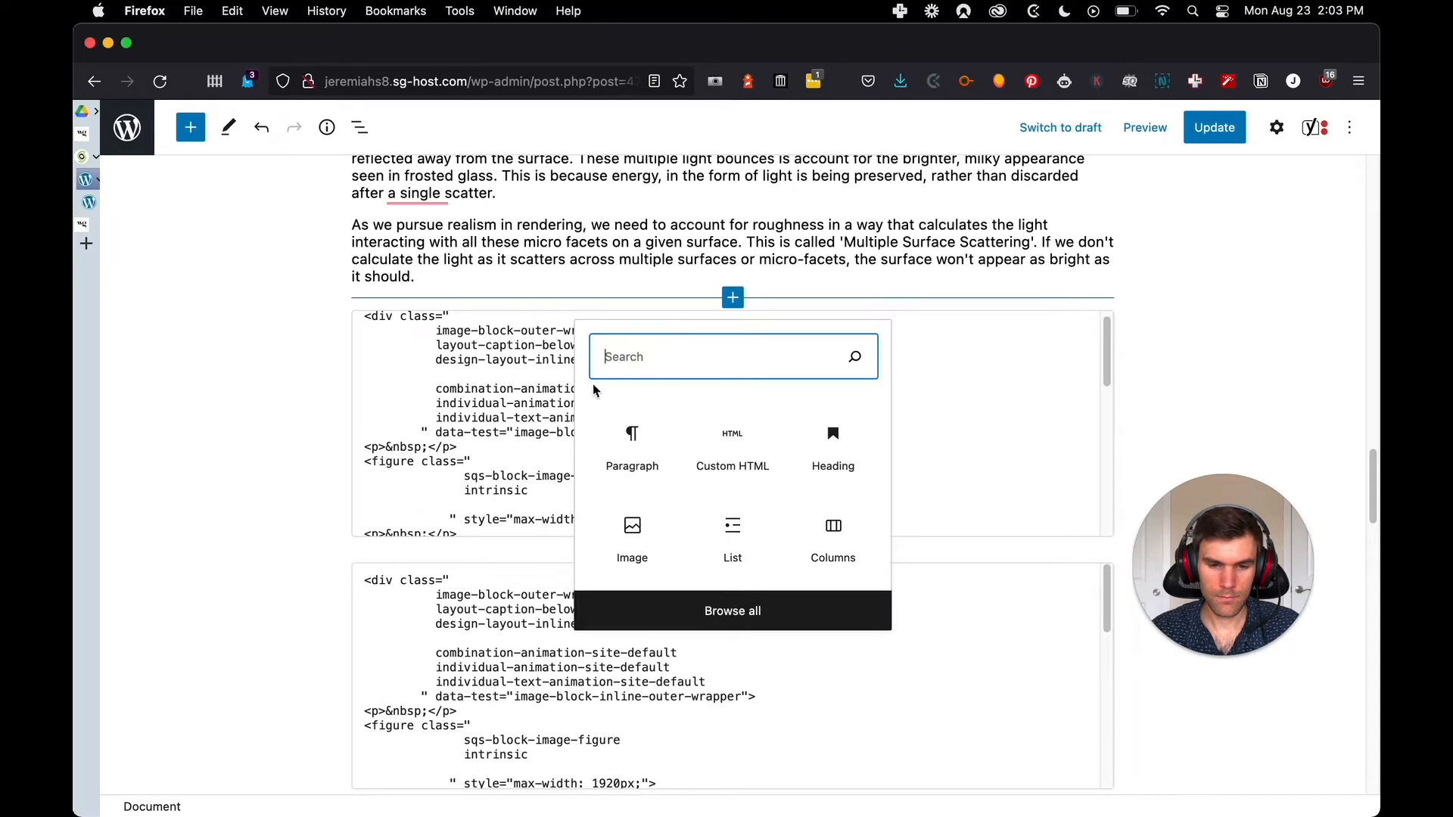
{"action": "left_click", "coordinate": [632, 530]}
{"action": "key", "text": "ctrl+Tab"}
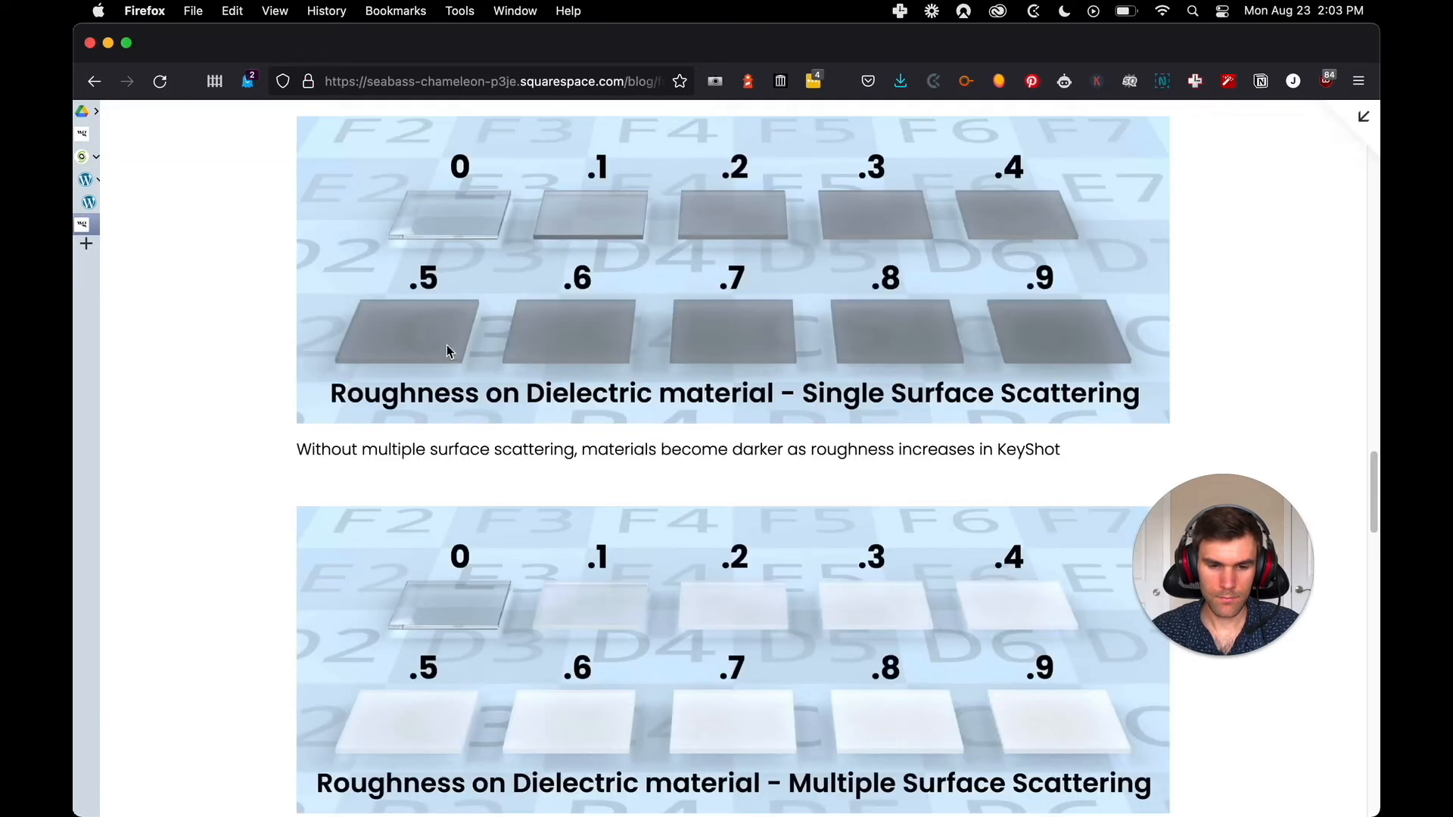
{"action": "key", "text": "ctrl+shift+Tab"}
{"action": "left_click", "coordinate": [395, 425]}
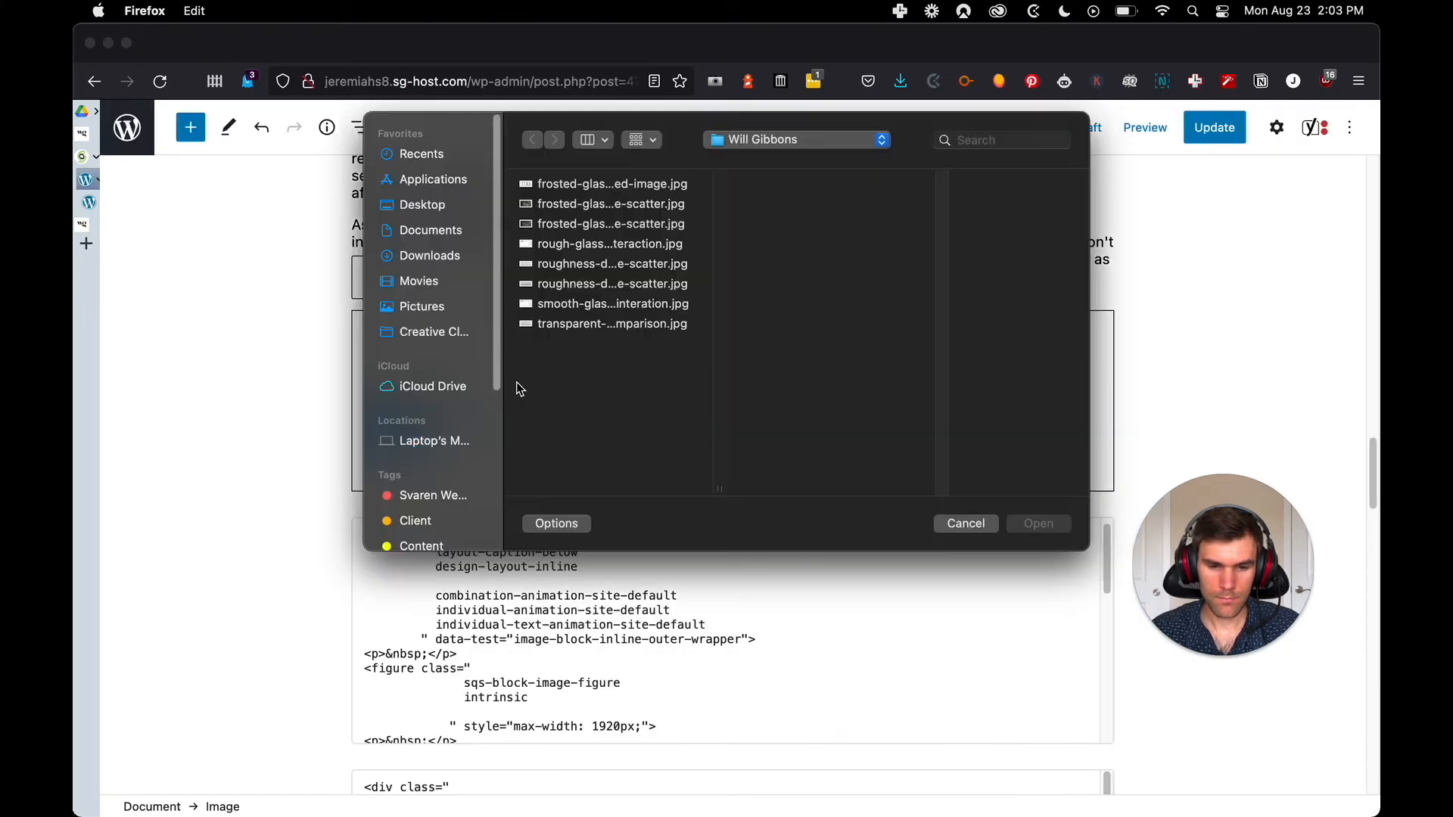
{"action": "left_click", "coordinate": [626, 265]}
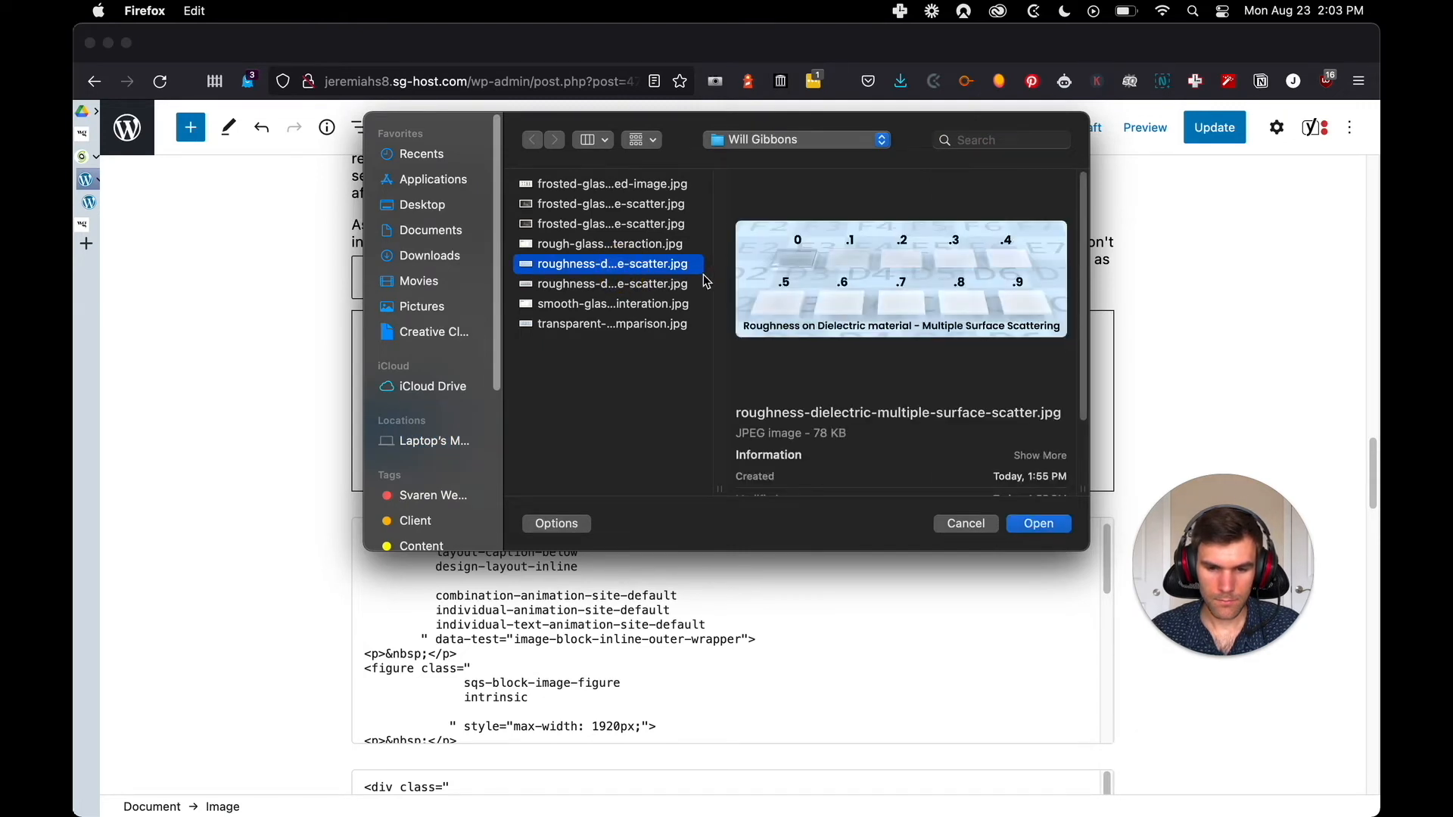
{"action": "left_click", "coordinate": [655, 284]}
{"action": "left_click", "coordinate": [619, 265]}
{"action": "left_click", "coordinate": [615, 251]}
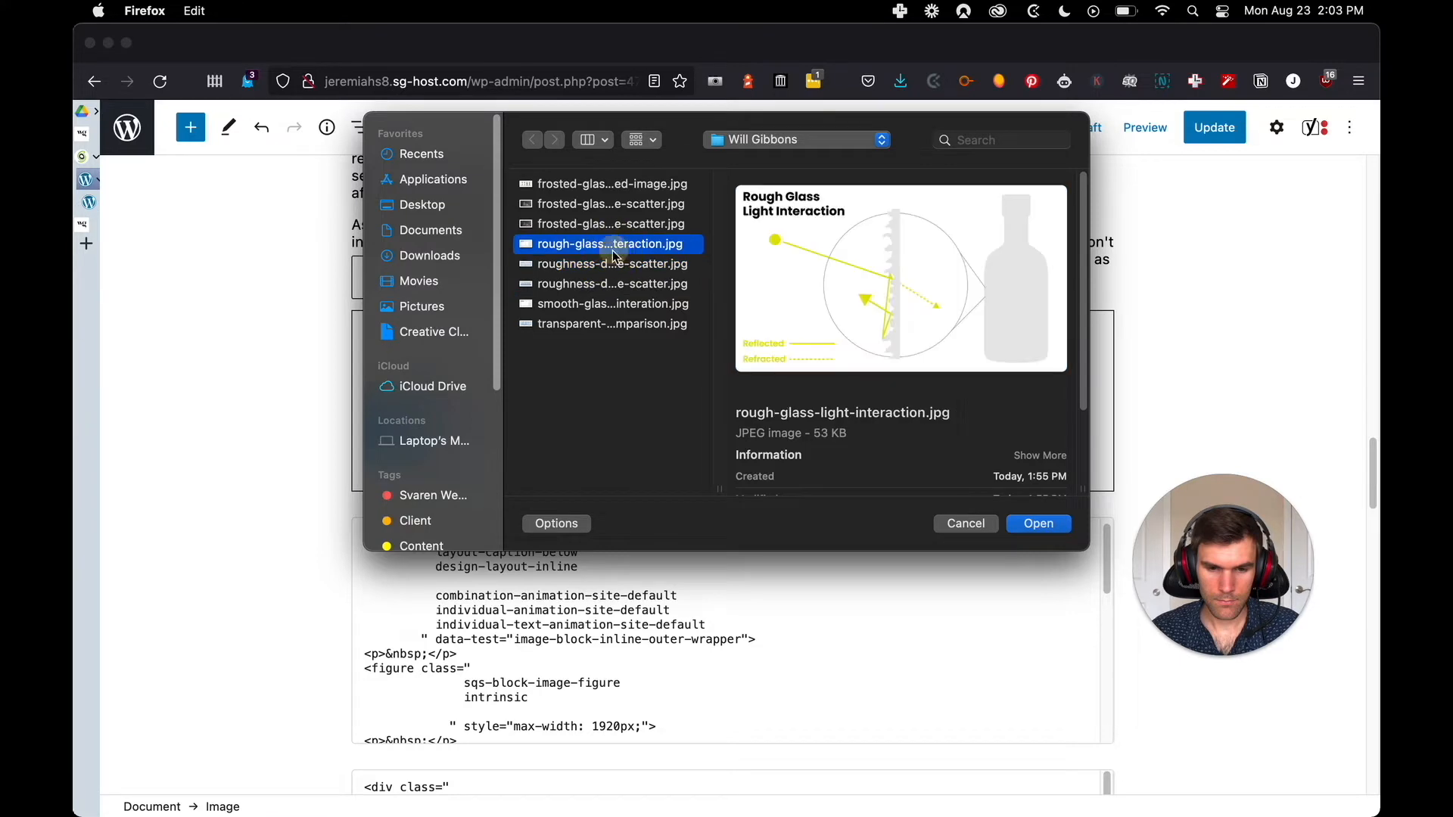
{"action": "left_click", "coordinate": [960, 523]}
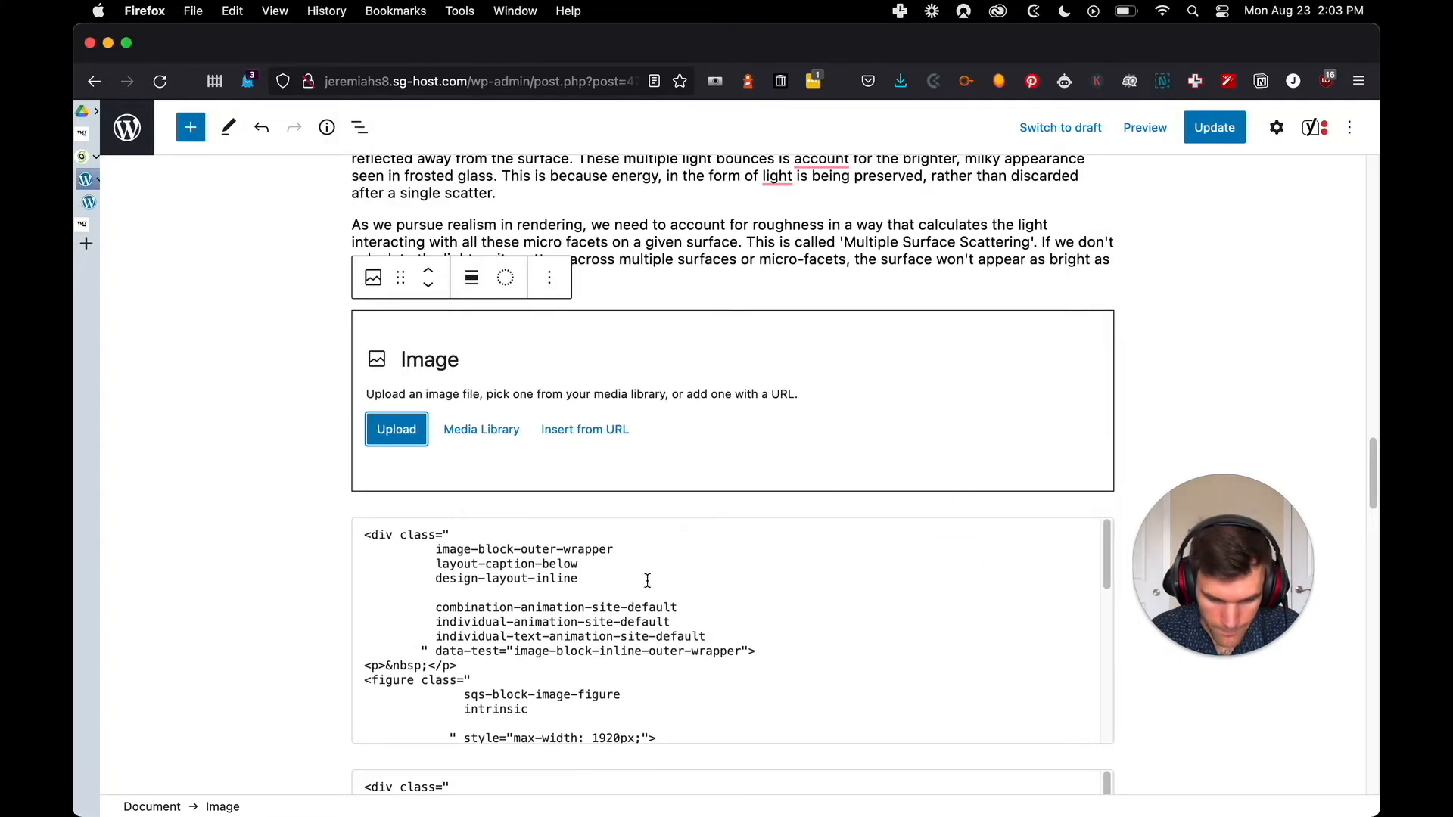
Identify the first roughness image's file name in its HTML block and reopen the file upload dialog for the empty Image block
{"action": "scroll", "coordinate": [659, 587], "scroll_direction": "down", "scroll_amount": 5}
{"action": "scroll", "coordinate": [669, 637], "scroll_direction": "down", "scroll_amount": 1}
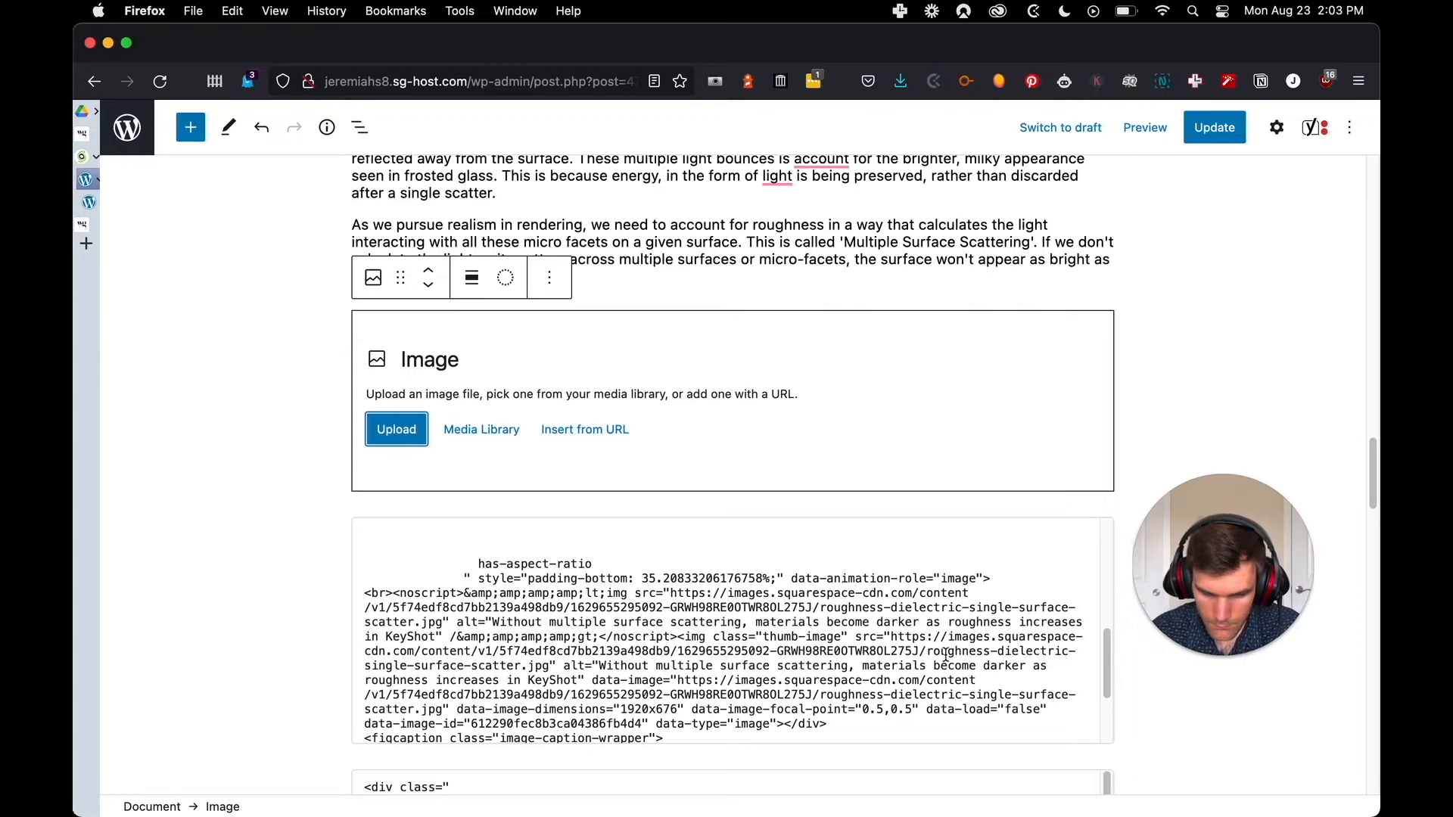
{"action": "left_click", "coordinate": [386, 430]}
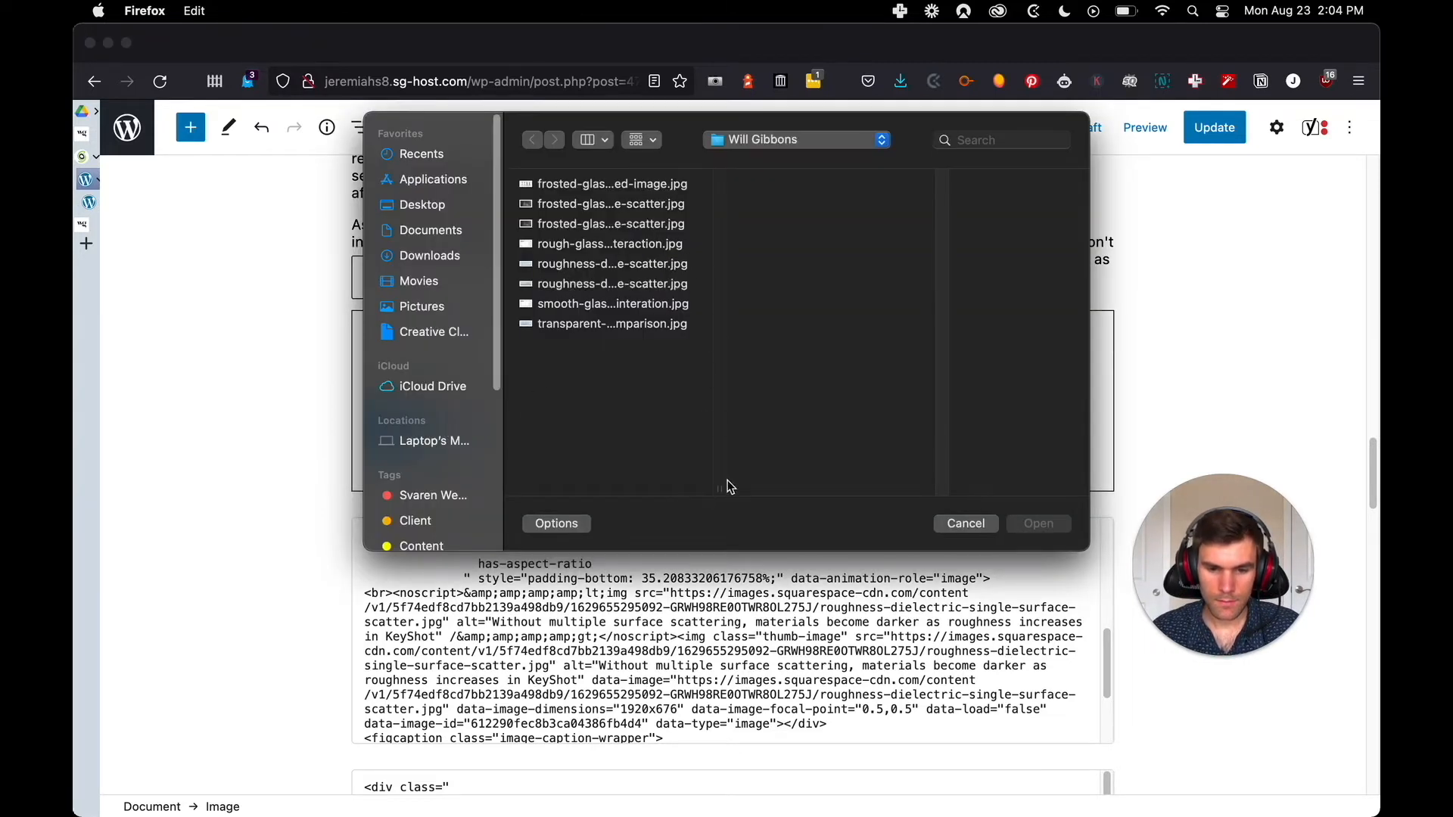
{"action": "left_click", "coordinate": [609, 146]}
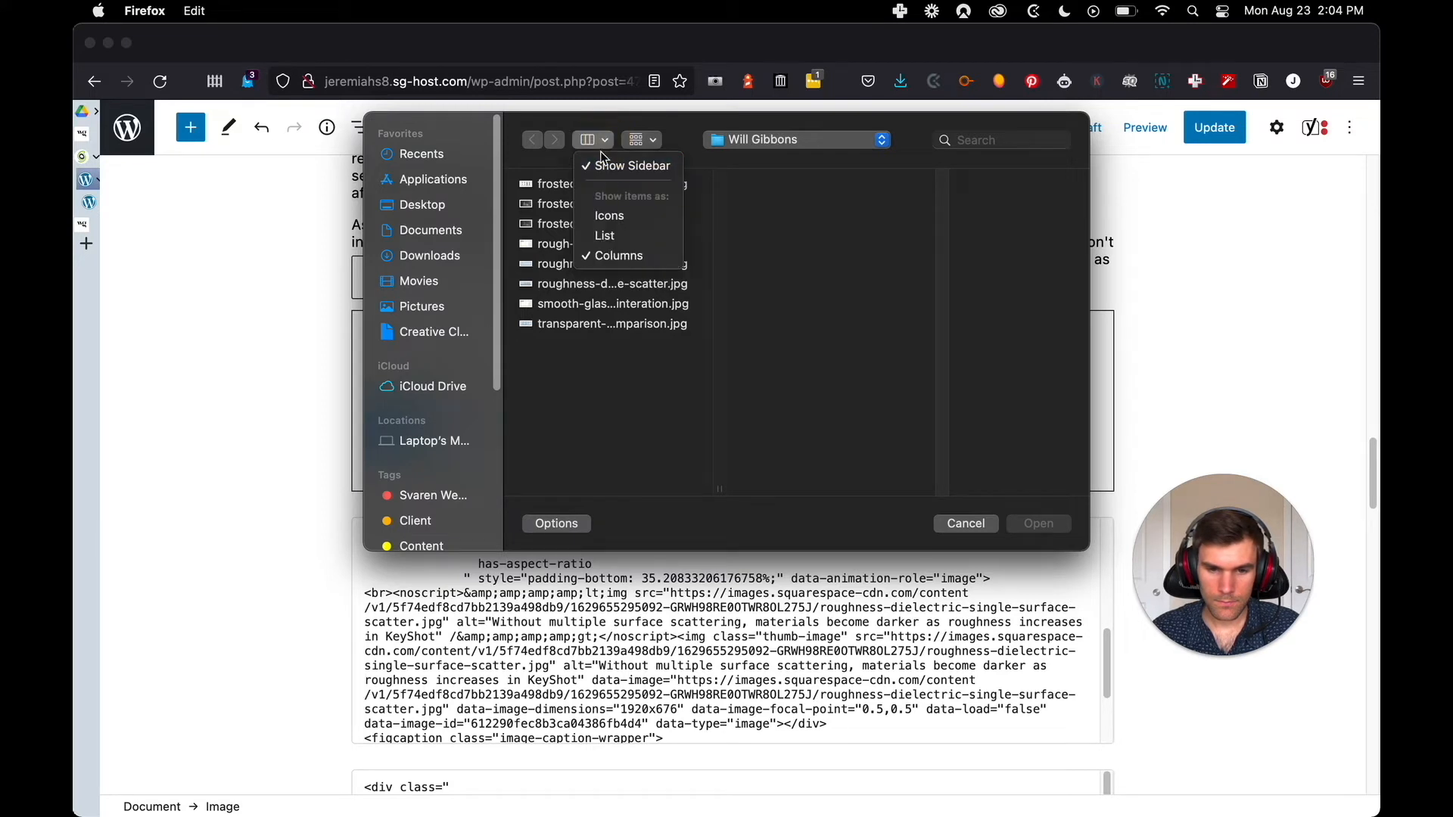
{"action": "left_click", "coordinate": [603, 148]}
{"action": "left_click", "coordinate": [647, 146]}
{"action": "left_click", "coordinate": [640, 141]}
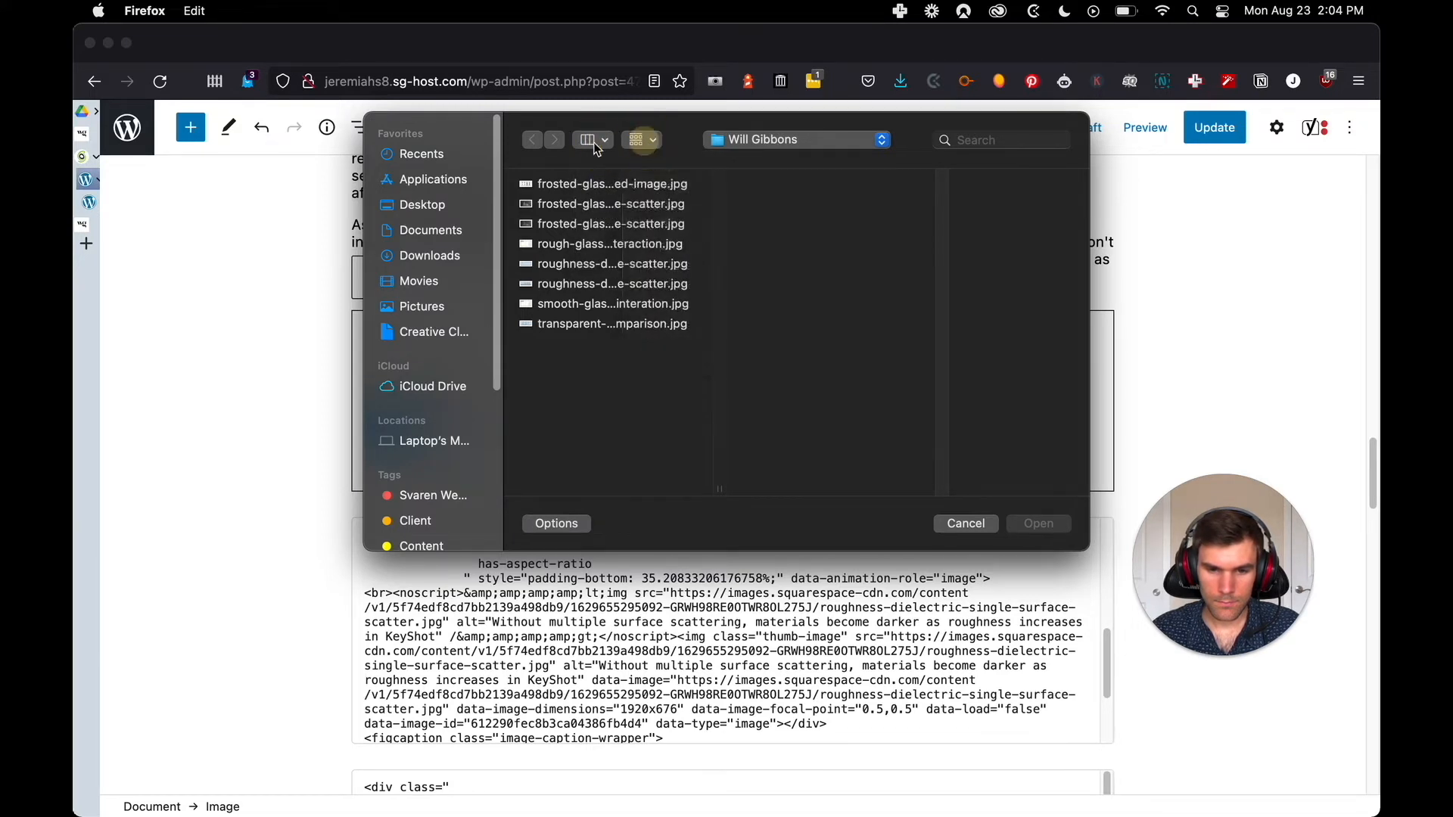
{"action": "left_click", "coordinate": [598, 140]}
{"action": "left_click", "coordinate": [602, 167]}
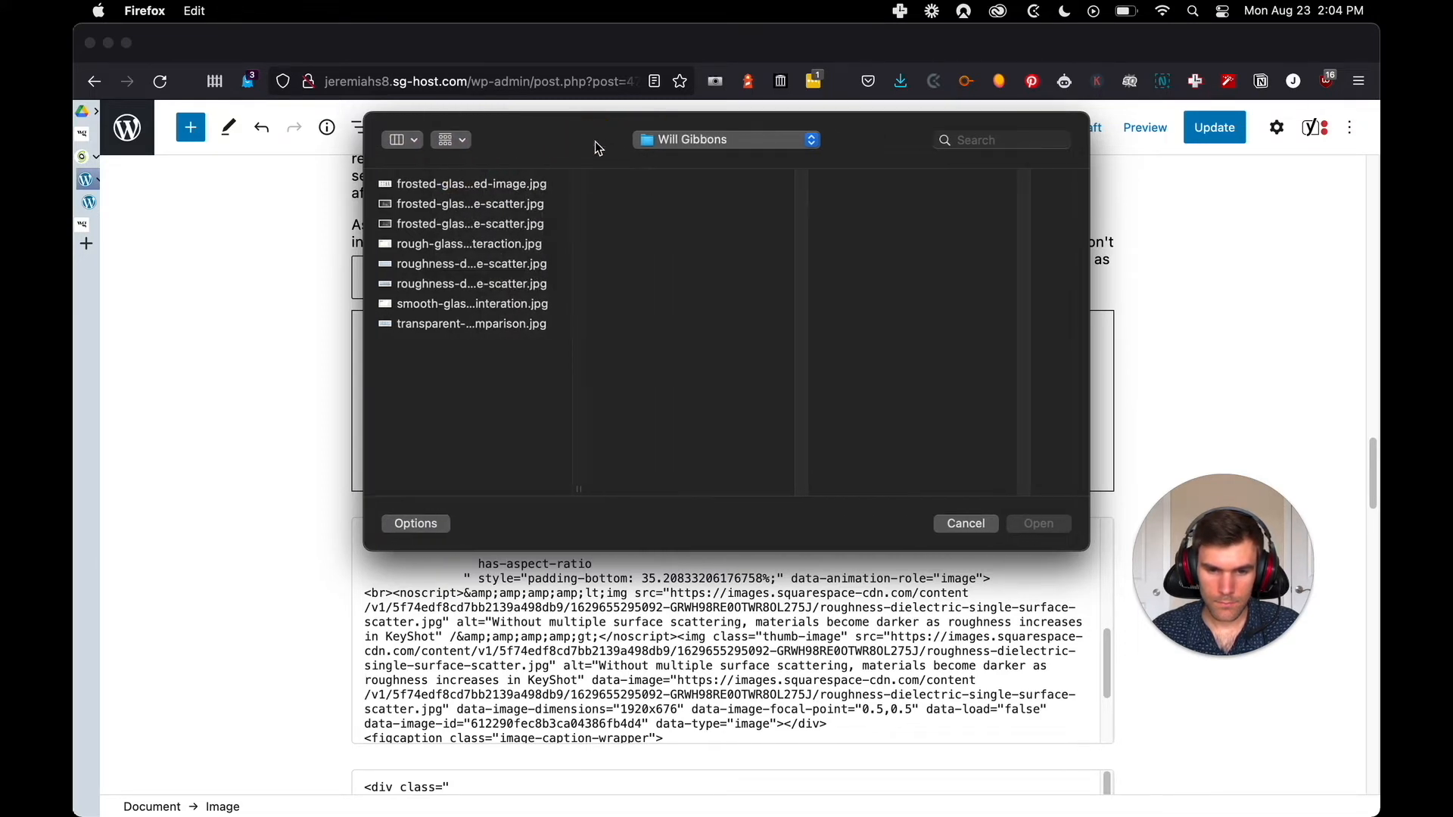
{"action": "left_click", "coordinate": [460, 147]}
{"action": "left_click", "coordinate": [411, 147]}
{"action": "left_click", "coordinate": [439, 164]}
Show the upload dialog's files as a list and upload frosted-glass-single-surface-scatter.jpg into the empty Image block
{"action": "left_click", "coordinate": [612, 141]}
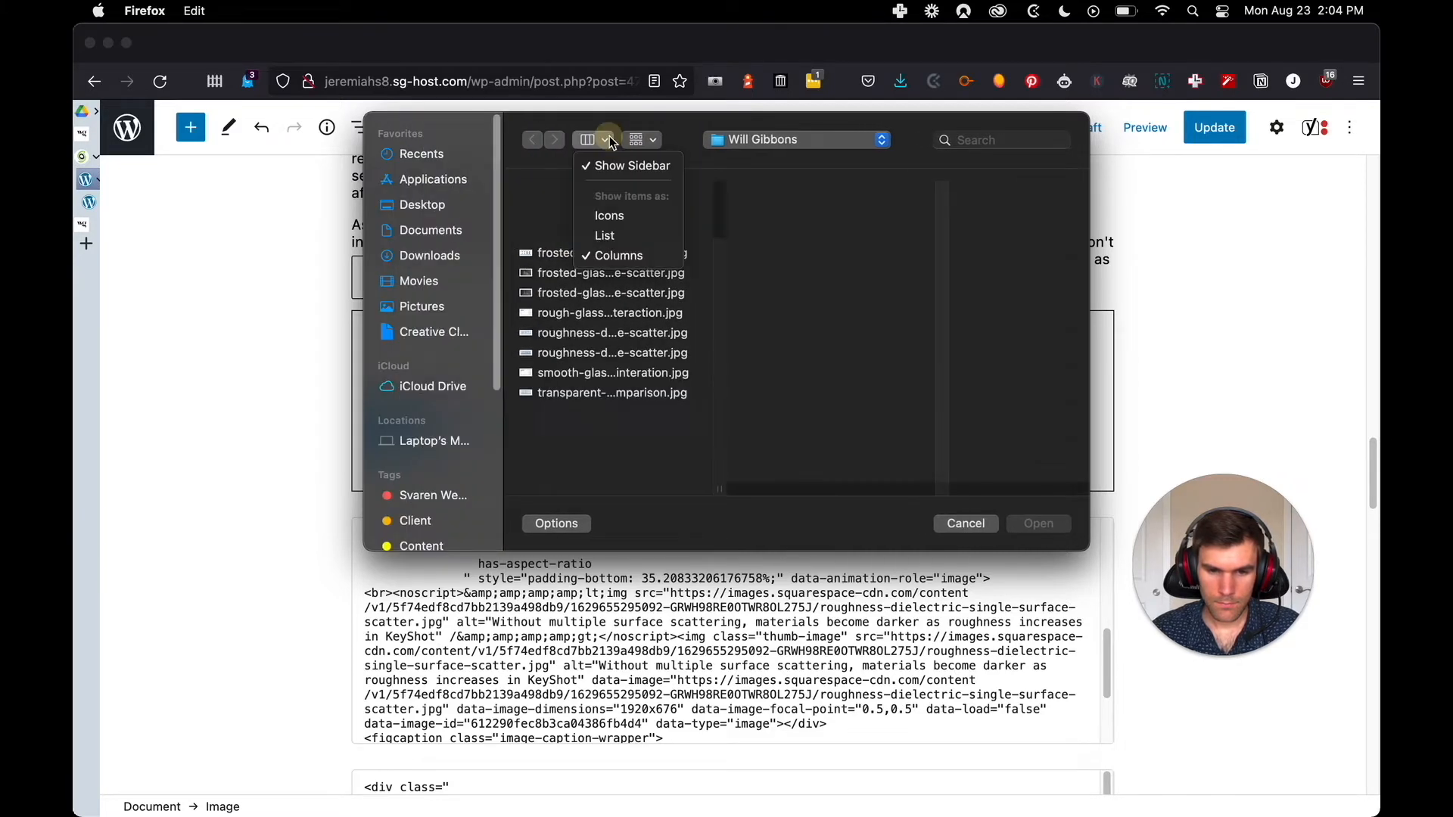
{"action": "left_click", "coordinate": [608, 235]}
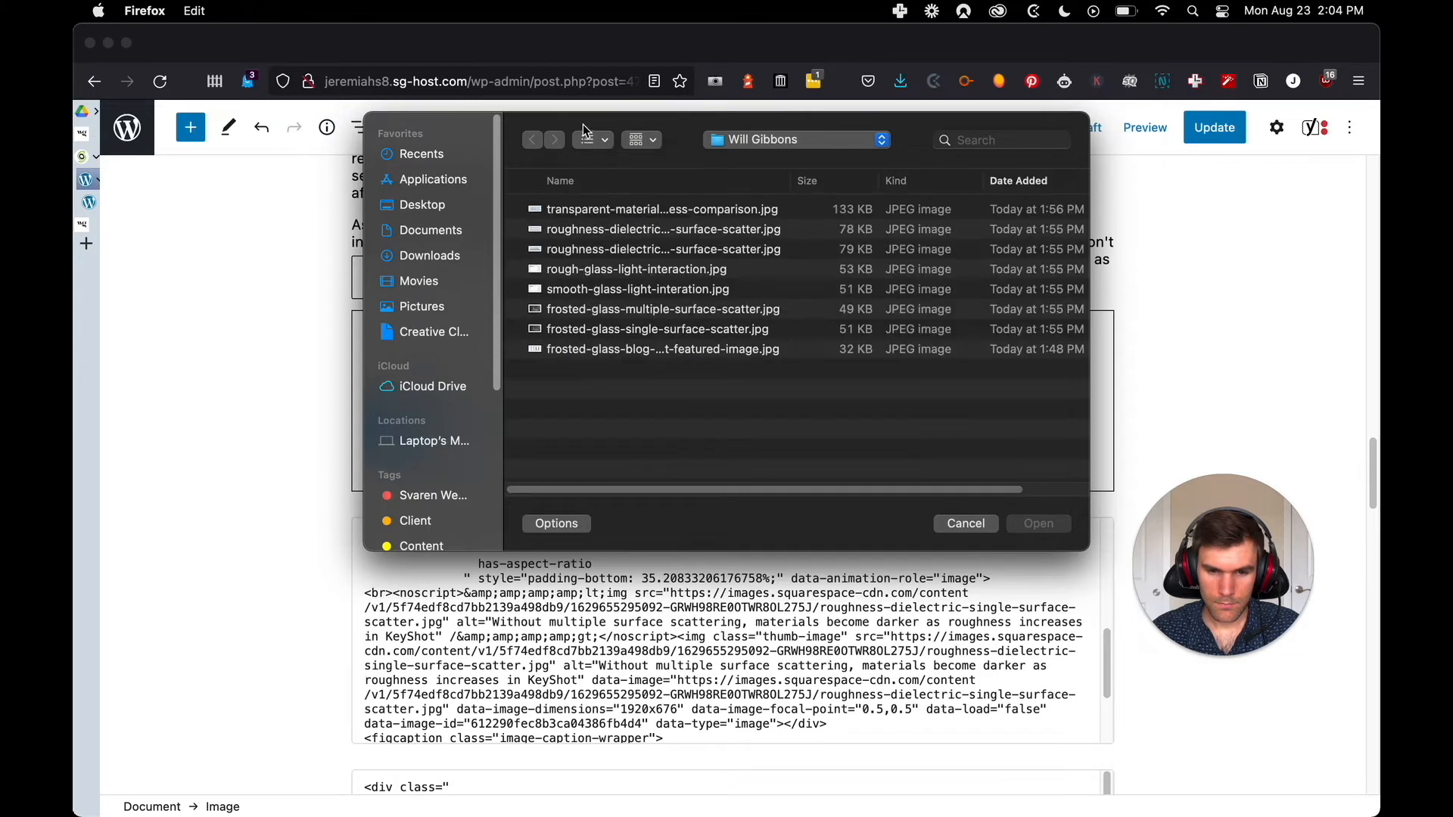
{"action": "left_click", "coordinate": [679, 329]}
{"action": "left_click", "coordinate": [1041, 524]}
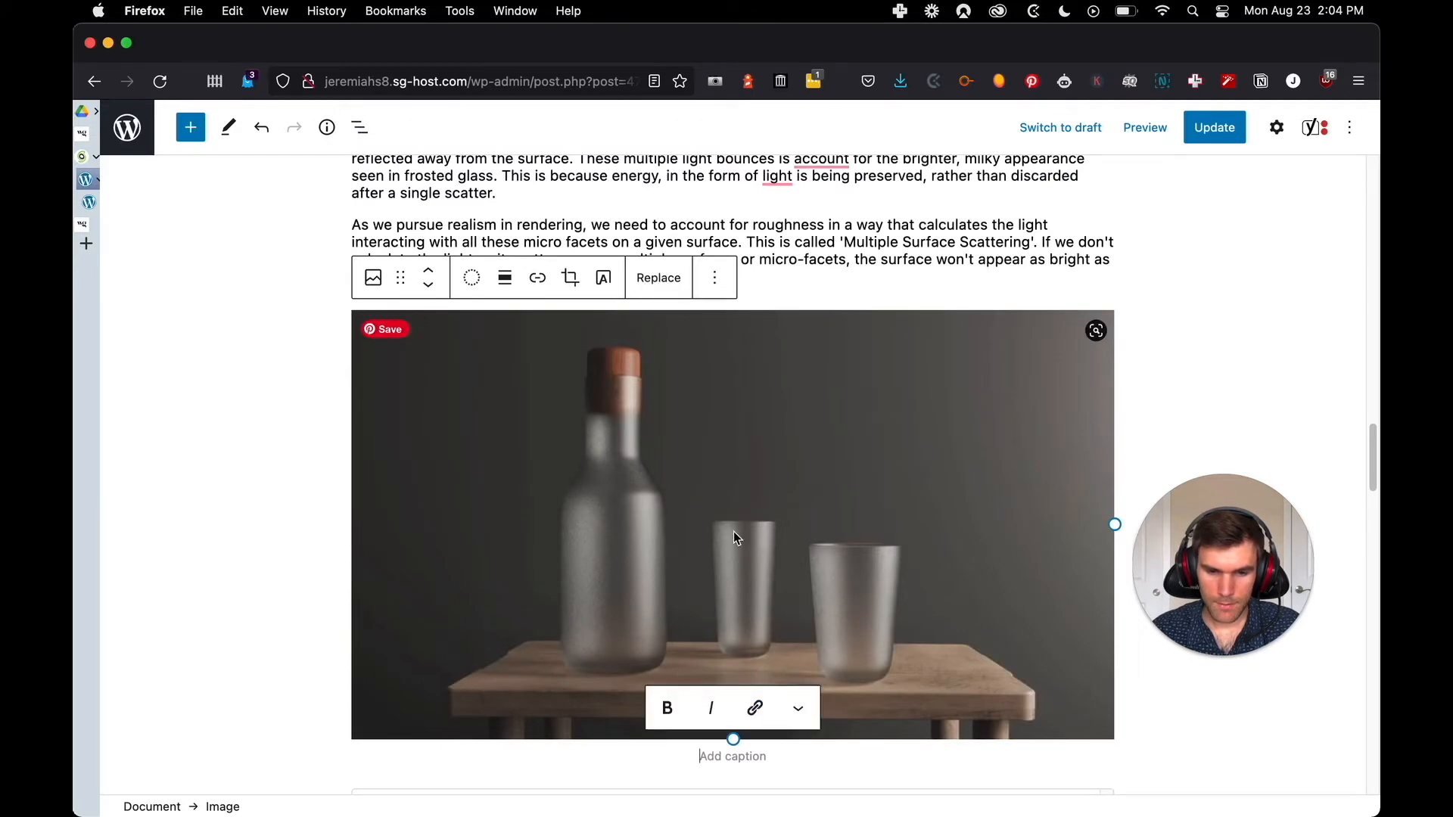
Replace the frosted bottle image with an upload of roughness-dielectric-single-surface-scatter.jpg and compare it with the original post
{"action": "left_click", "coordinate": [657, 286]}
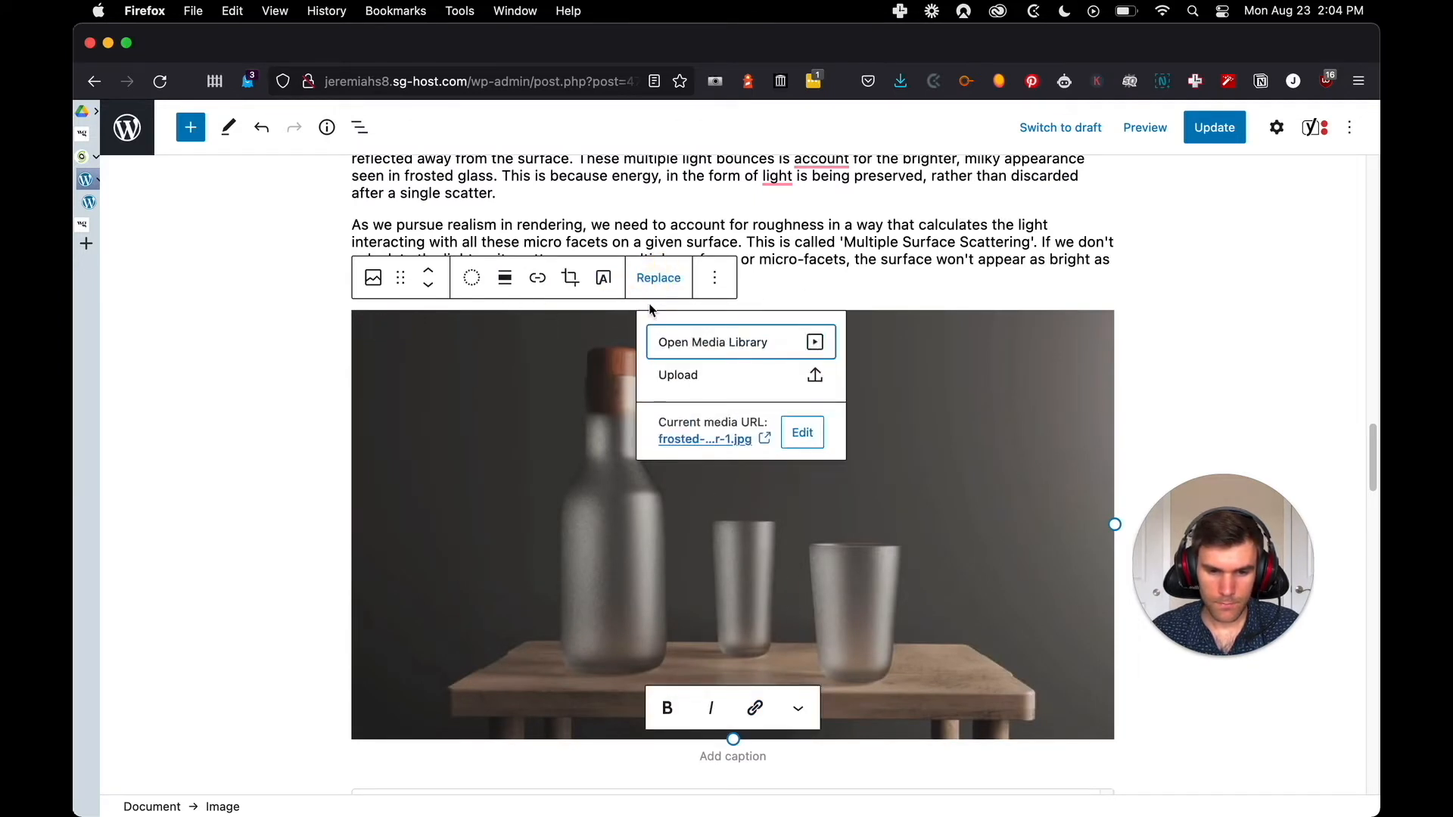
{"action": "left_click", "coordinate": [681, 376]}
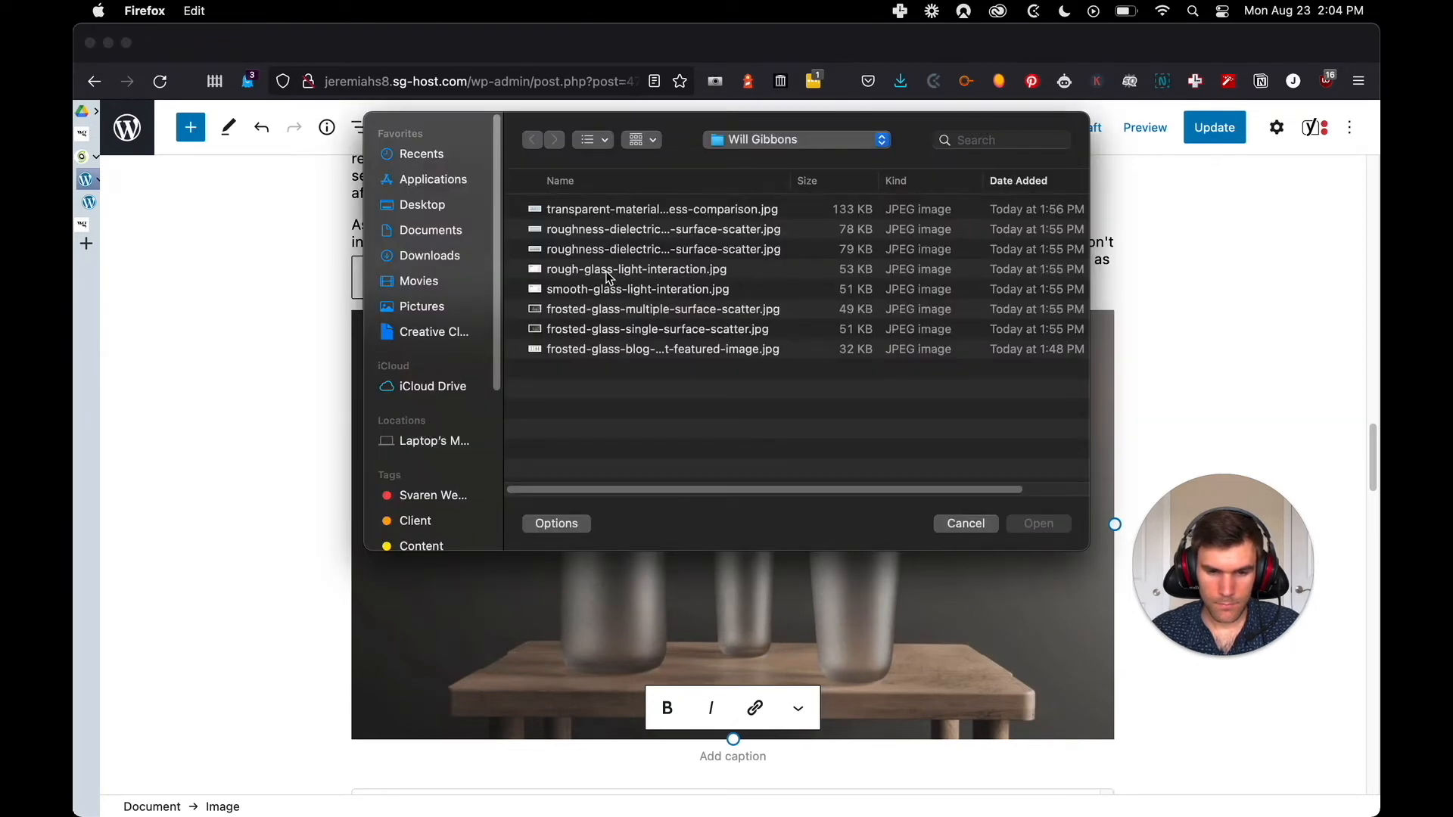
{"action": "left_click", "coordinate": [625, 252]}
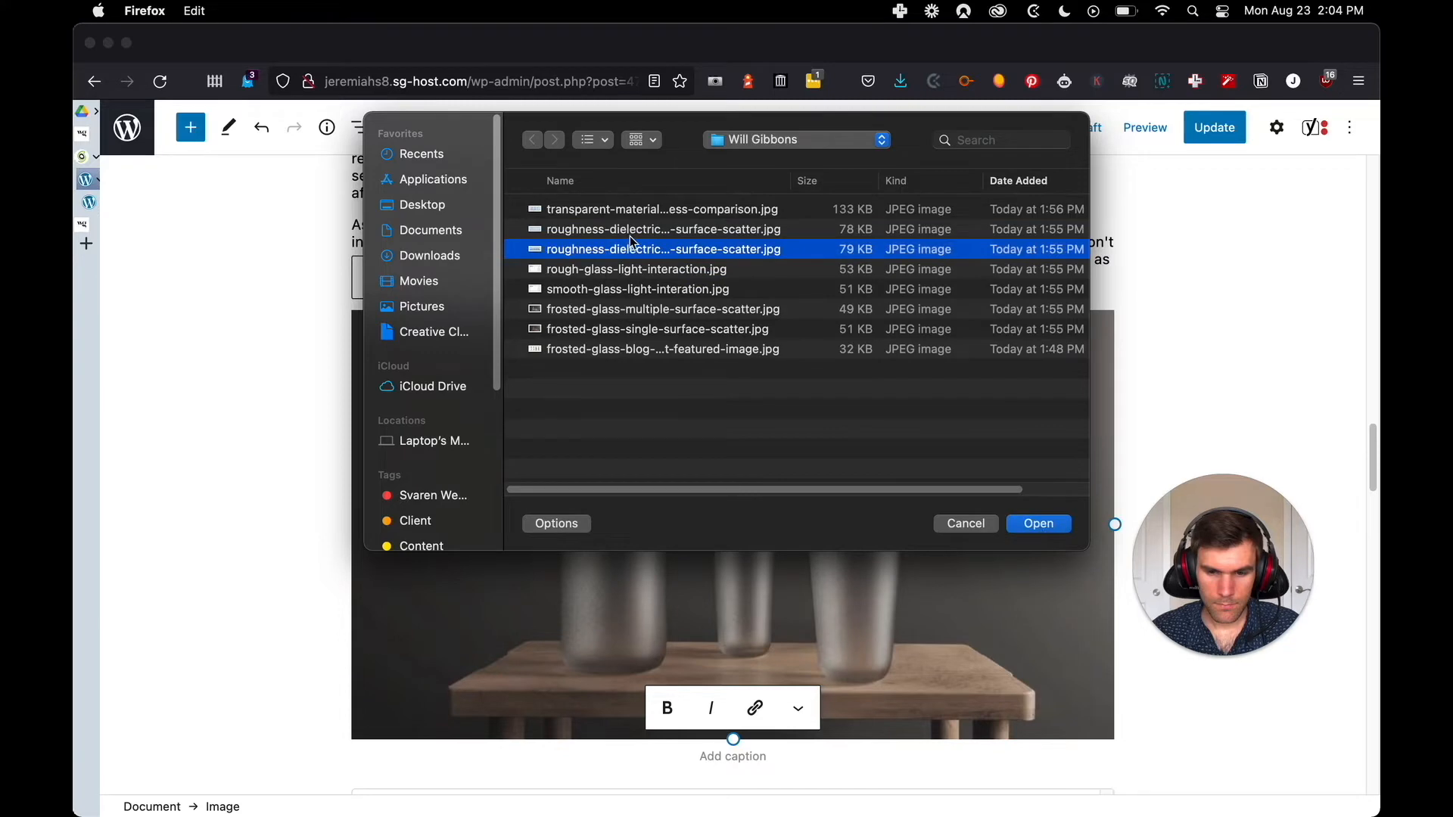
{"action": "left_click_drag", "start_coordinate": [790, 187], "coordinate": [852, 183]}
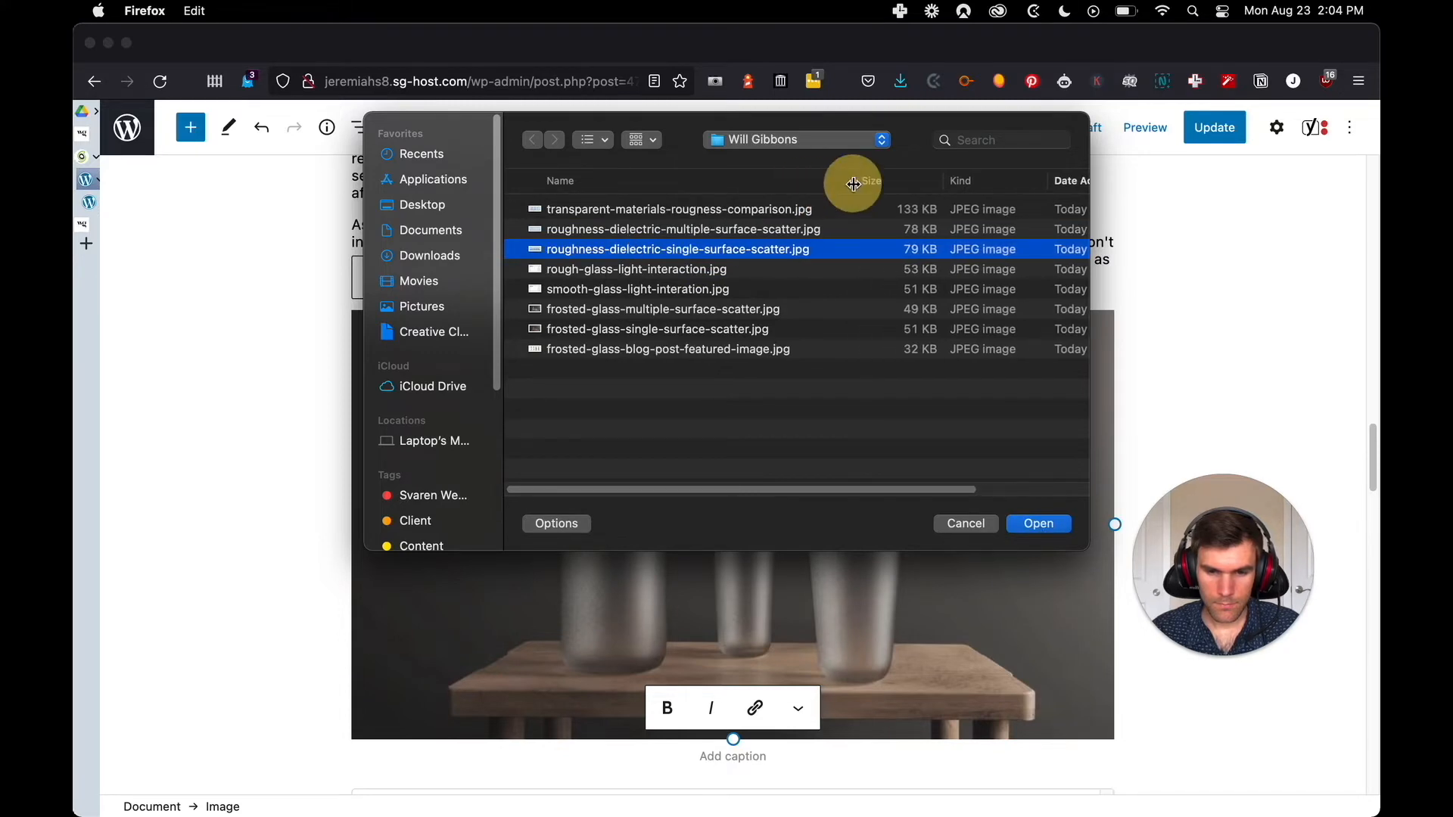
{"action": "left_click", "coordinate": [1037, 527]}
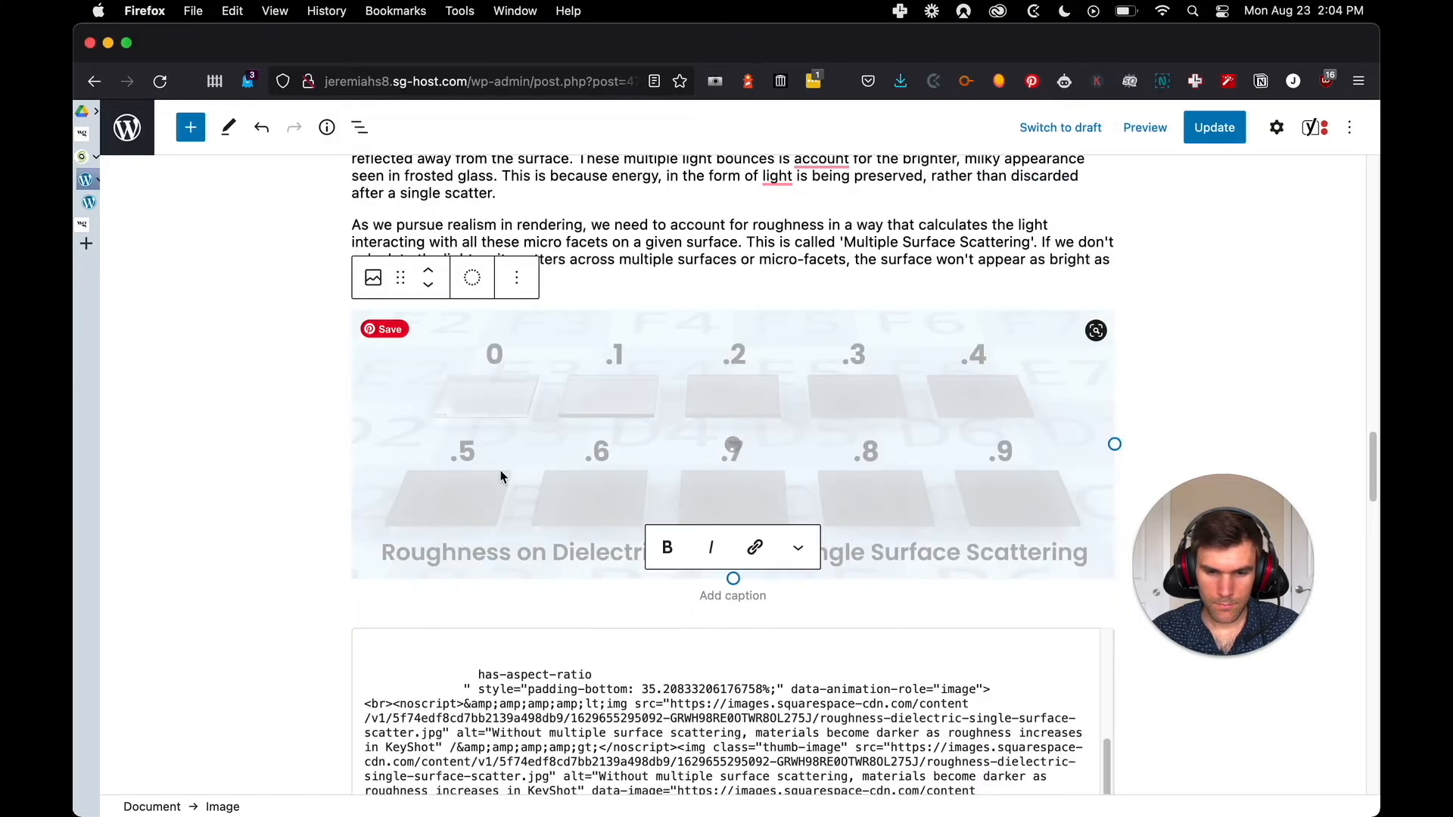
{"action": "key", "text": "ctrl+Tab"}
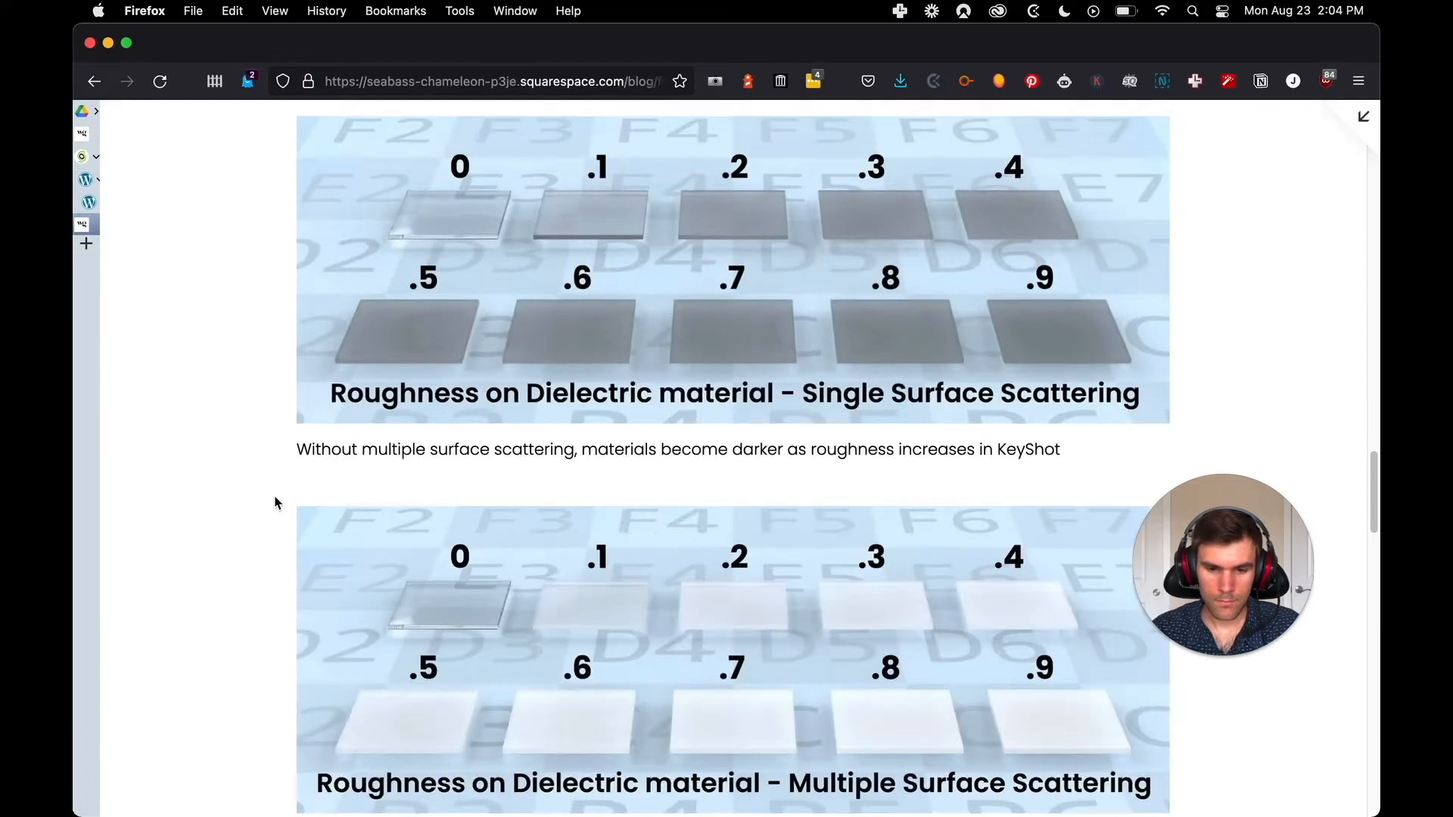
{"action": "key", "text": "ctrl+Tab"}
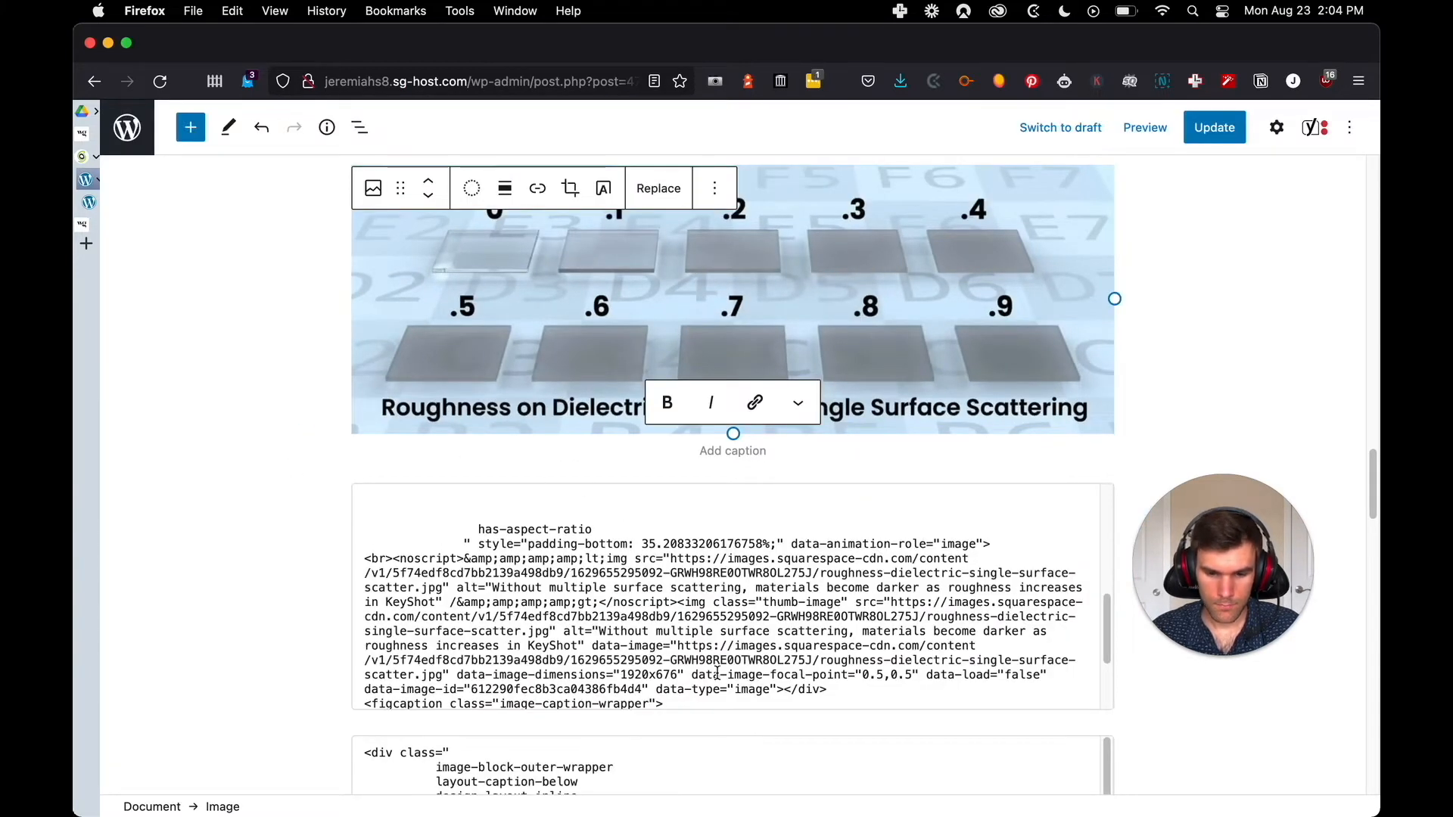
Caption the single surface scattering image "Without multiple surface scattering, materials become darker as roughness increases in KeyShot" and compare it with the original post
{"action": "scroll", "coordinate": [704, 622], "scroll_direction": "down", "scroll_amount": 3}
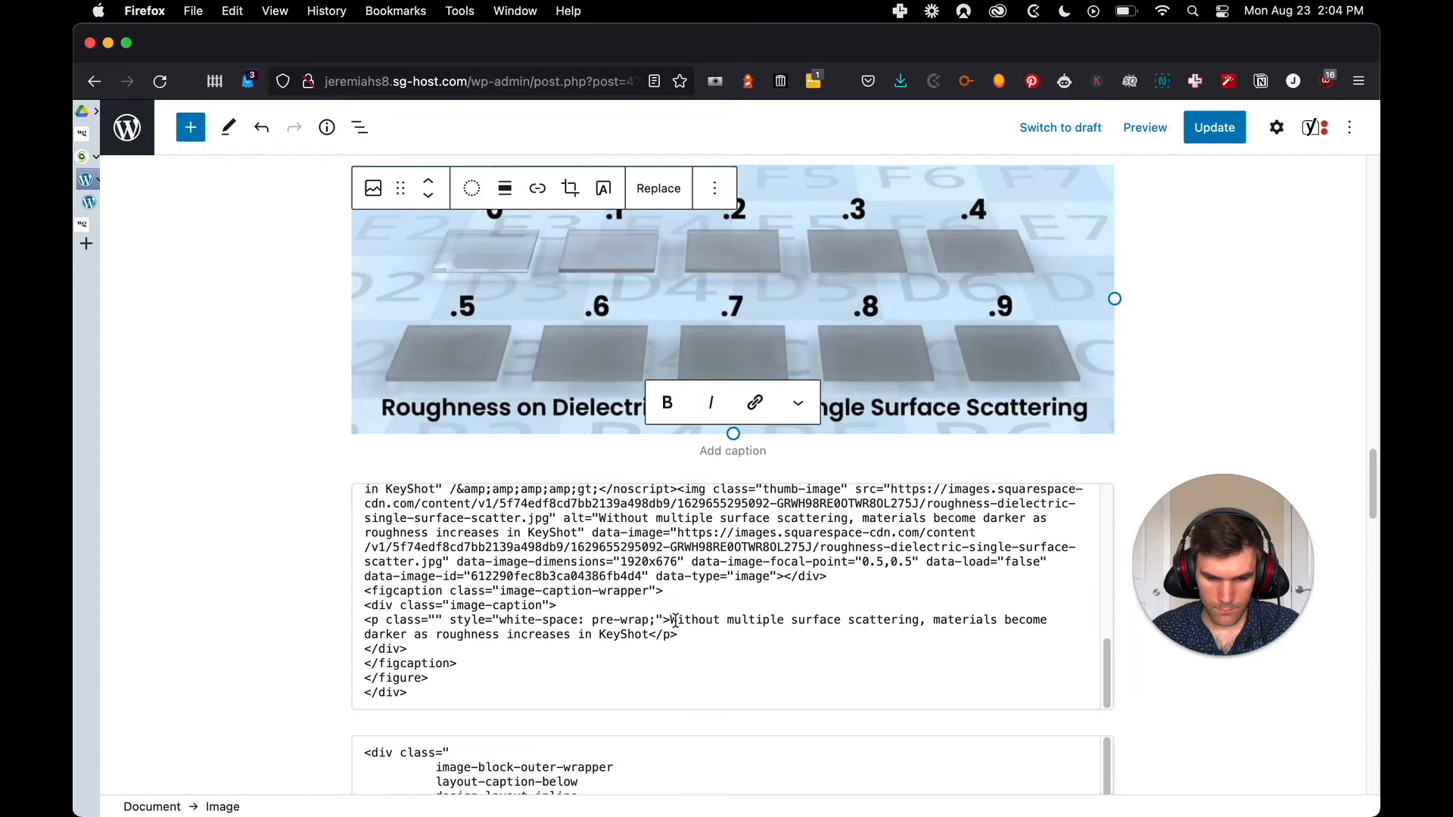
{"action": "left_click", "coordinate": [676, 622]}
{"action": "left_click_drag", "start_coordinate": [671, 601], "coordinate": [657, 613]}
{"action": "key", "text": "super+c"}
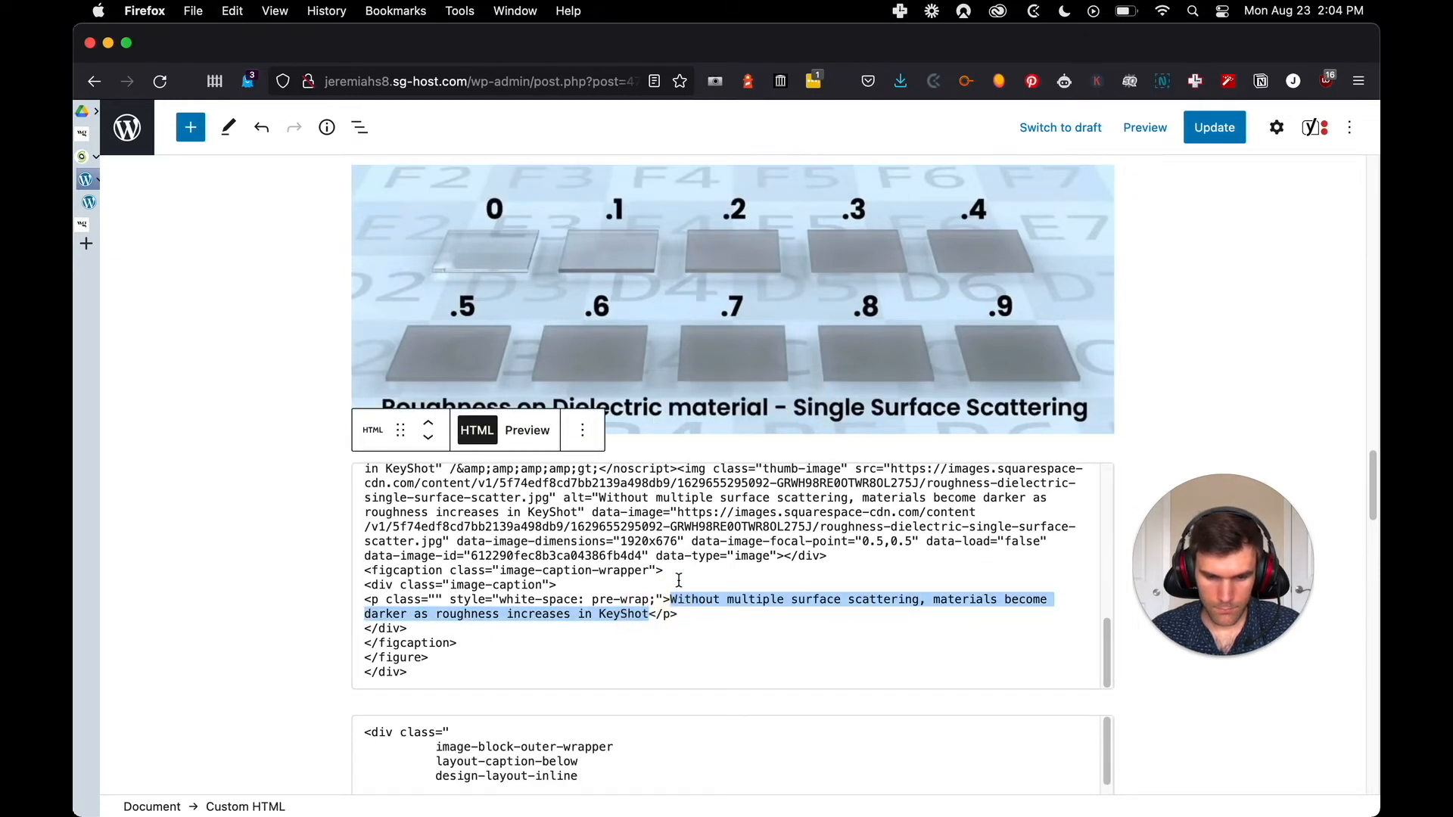
{"action": "left_click", "coordinate": [720, 390]}
{"action": "left_click", "coordinate": [718, 452]}
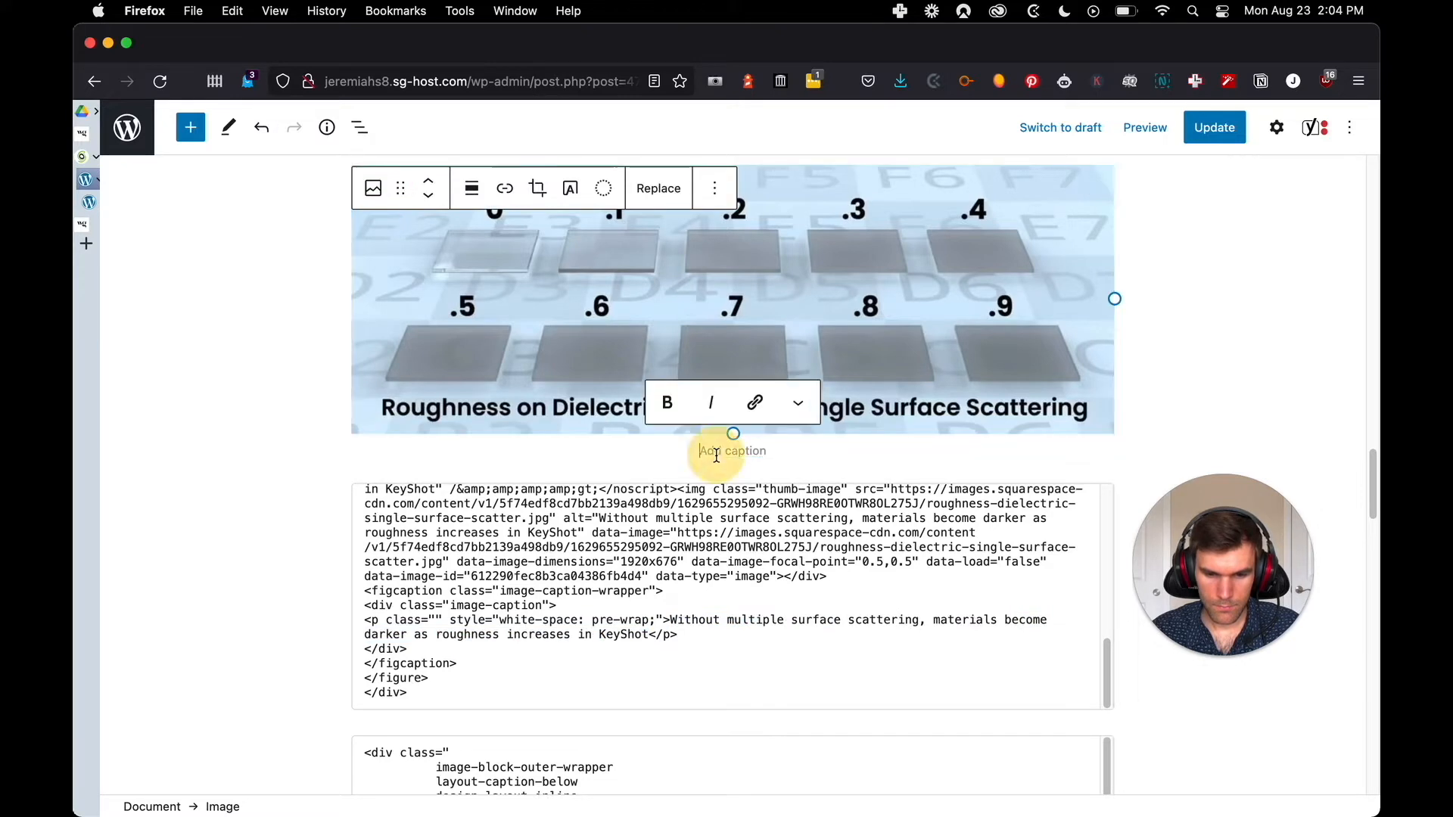
{"action": "key", "text": "super+v"}
{"action": "key", "text": "ctrl+Tab"}
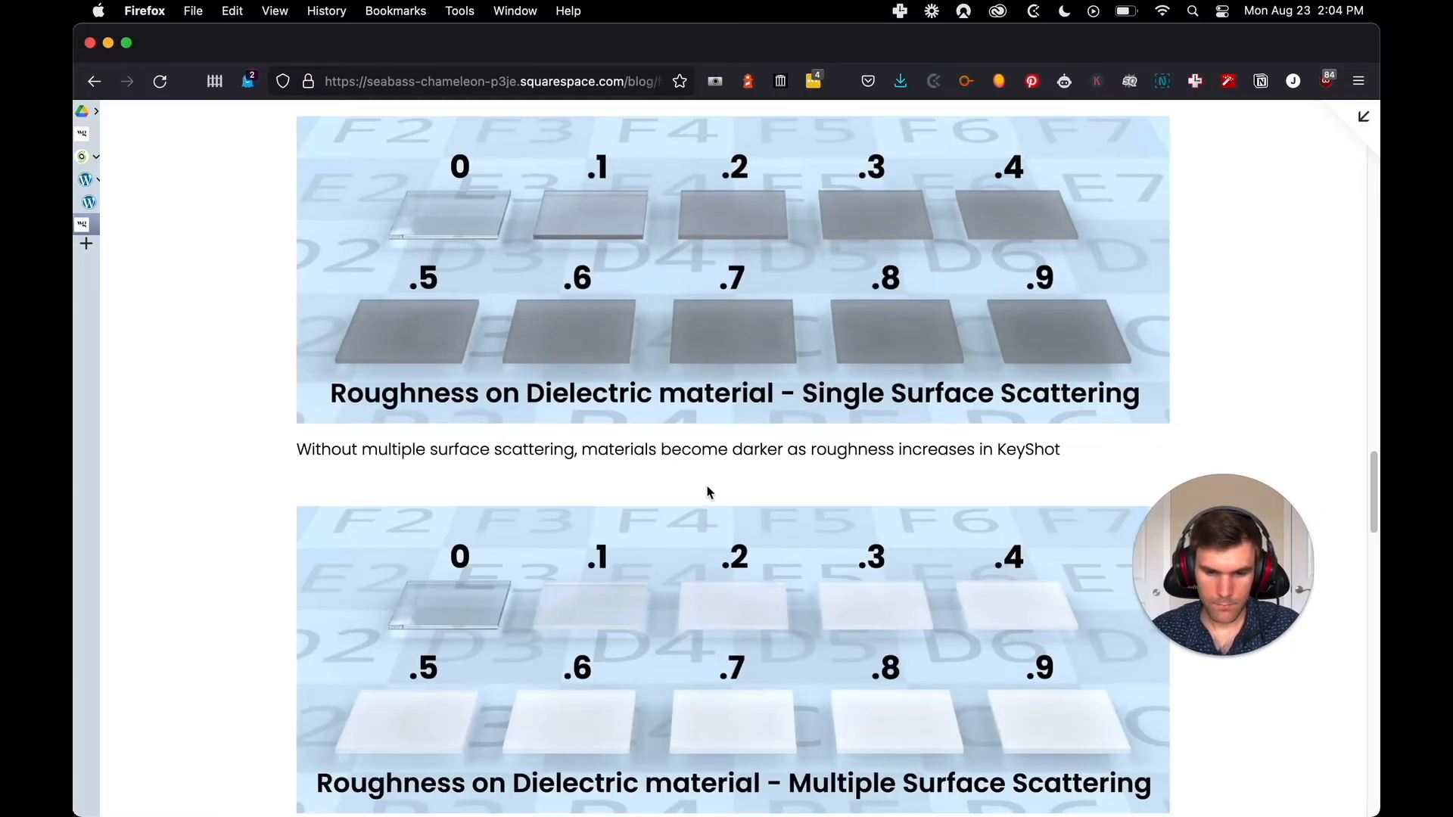
{"action": "scroll", "coordinate": [707, 492], "scroll_direction": "up", "scroll_amount": 2}
{"action": "scroll", "coordinate": [707, 492], "scroll_direction": "down", "scroll_amount": 3}
{"action": "key", "text": "ctrl+shift+Tab"}
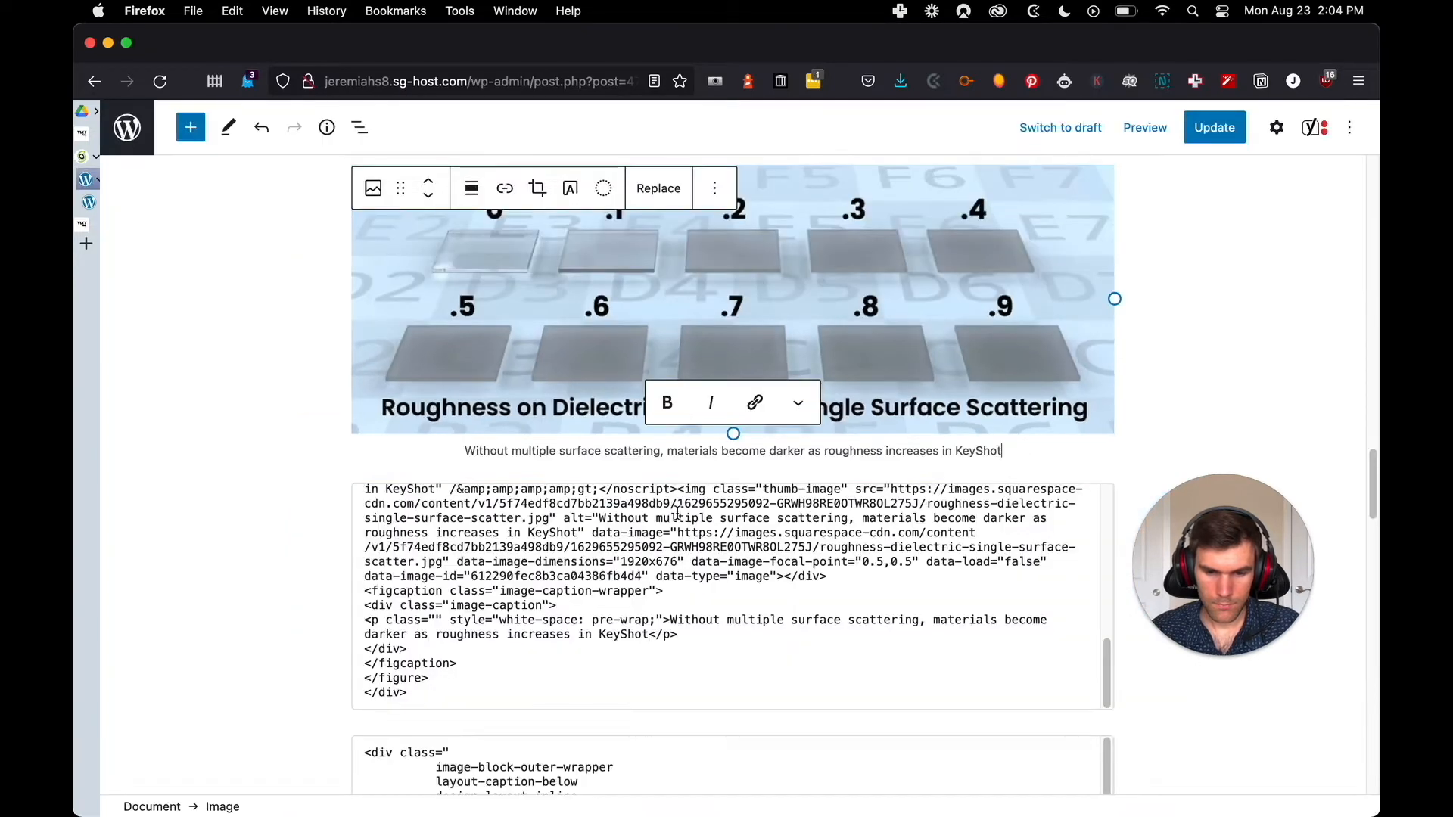
Remove the imported HTML block below the captioned single surface scattering image
{"action": "left_click", "coordinate": [676, 642]}
{"action": "scroll", "coordinate": [628, 530], "scroll_direction": "down", "scroll_amount": 1}
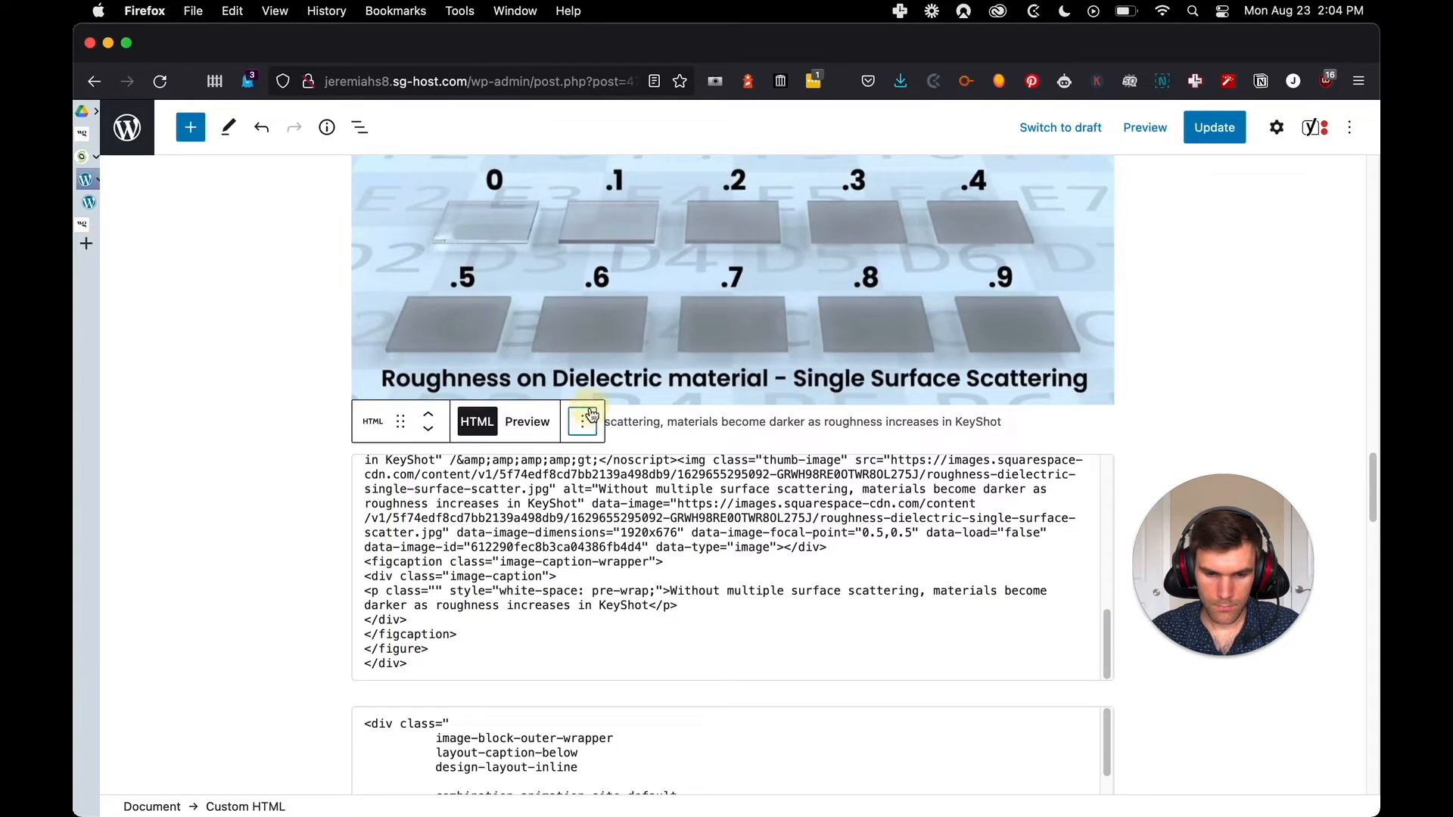
{"action": "left_click", "coordinate": [582, 421]}
{"action": "scroll", "coordinate": [643, 719], "scroll_direction": "down", "scroll_amount": 1}
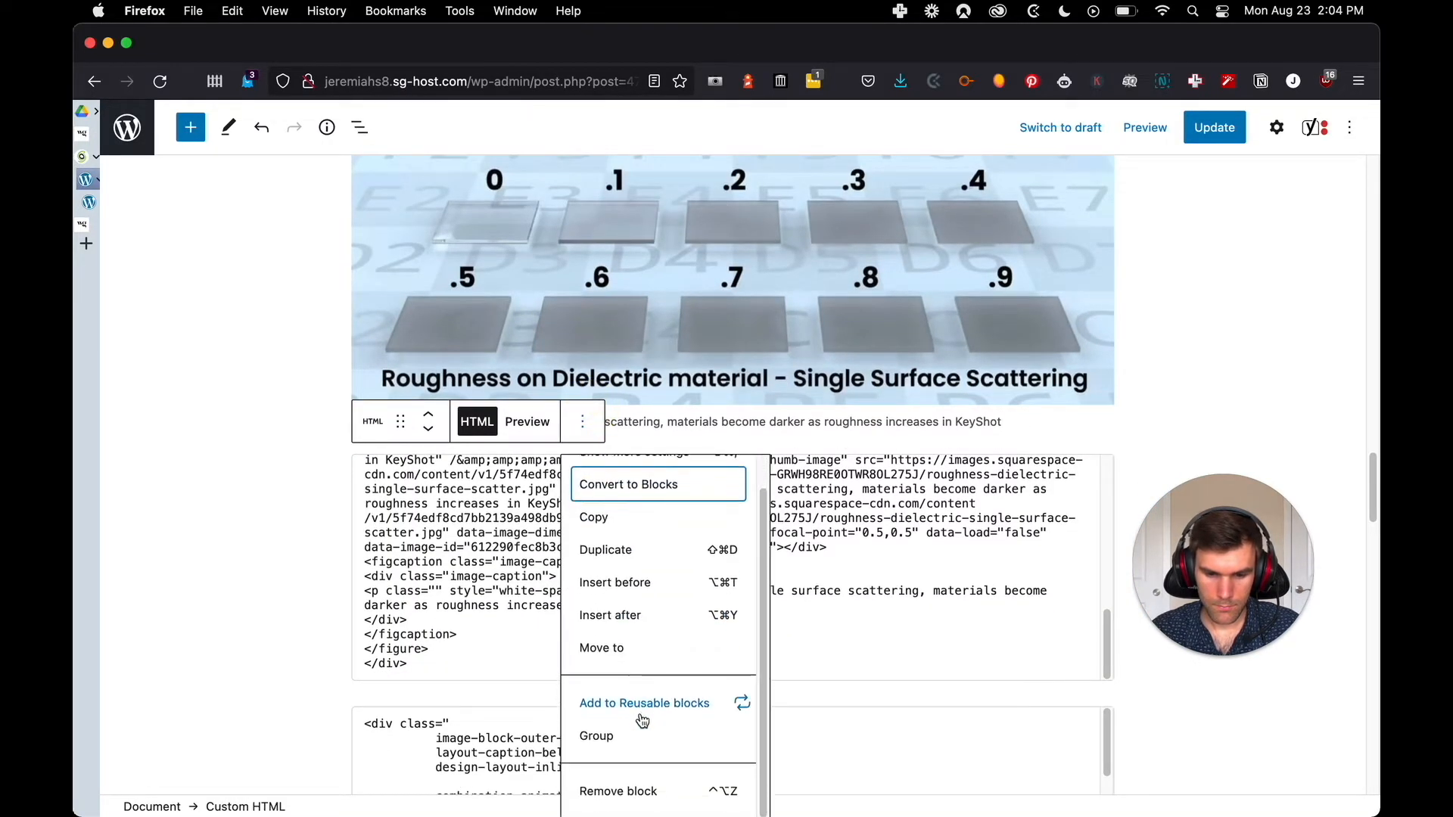
{"action": "left_click", "coordinate": [638, 788]}
{"action": "left_click", "coordinate": [627, 573]}
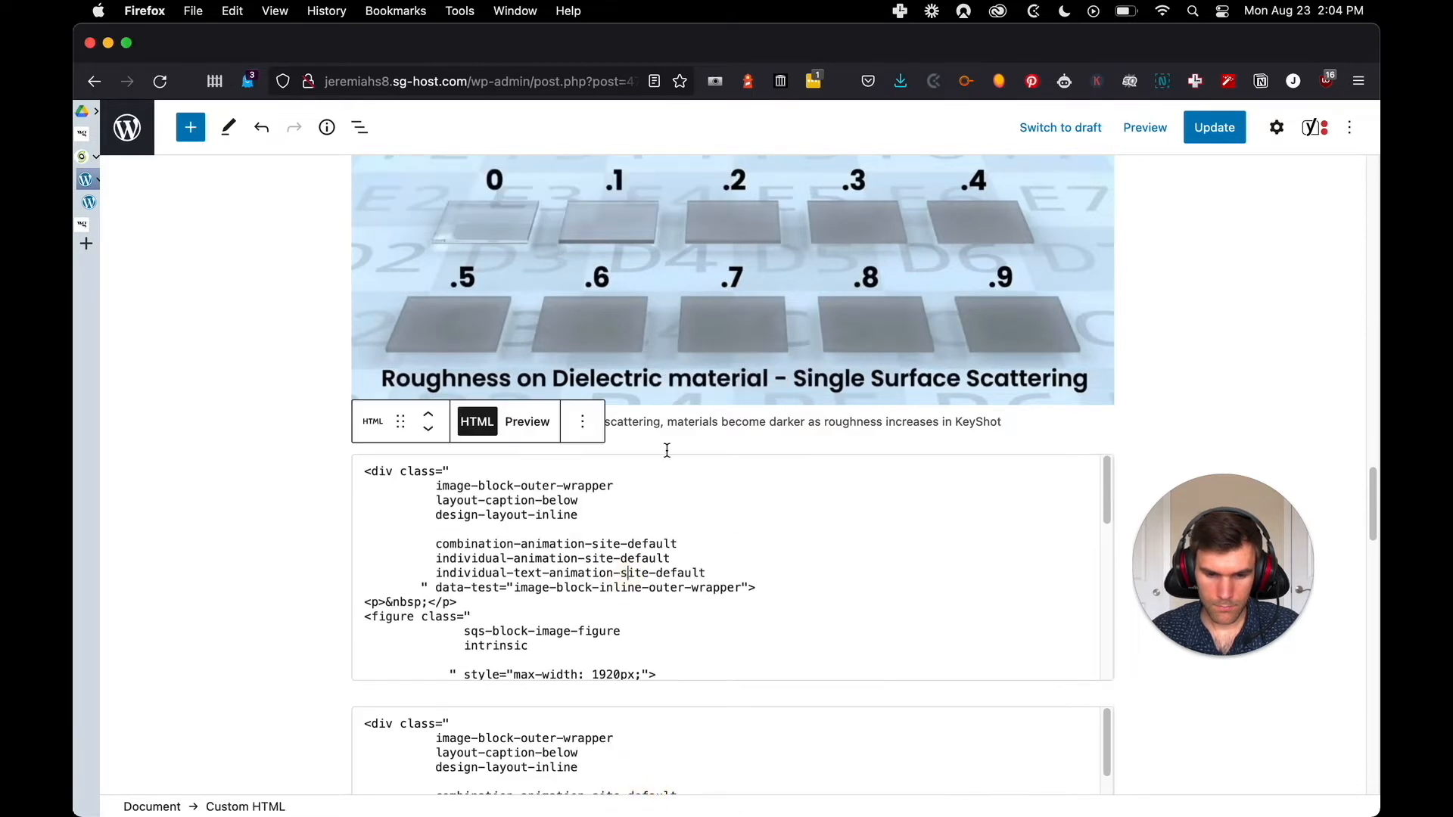
Insert an Image block above the multiple surface scattering HTML block and look up the image's file name and caption in that code
{"action": "left_click", "coordinate": [664, 445]}
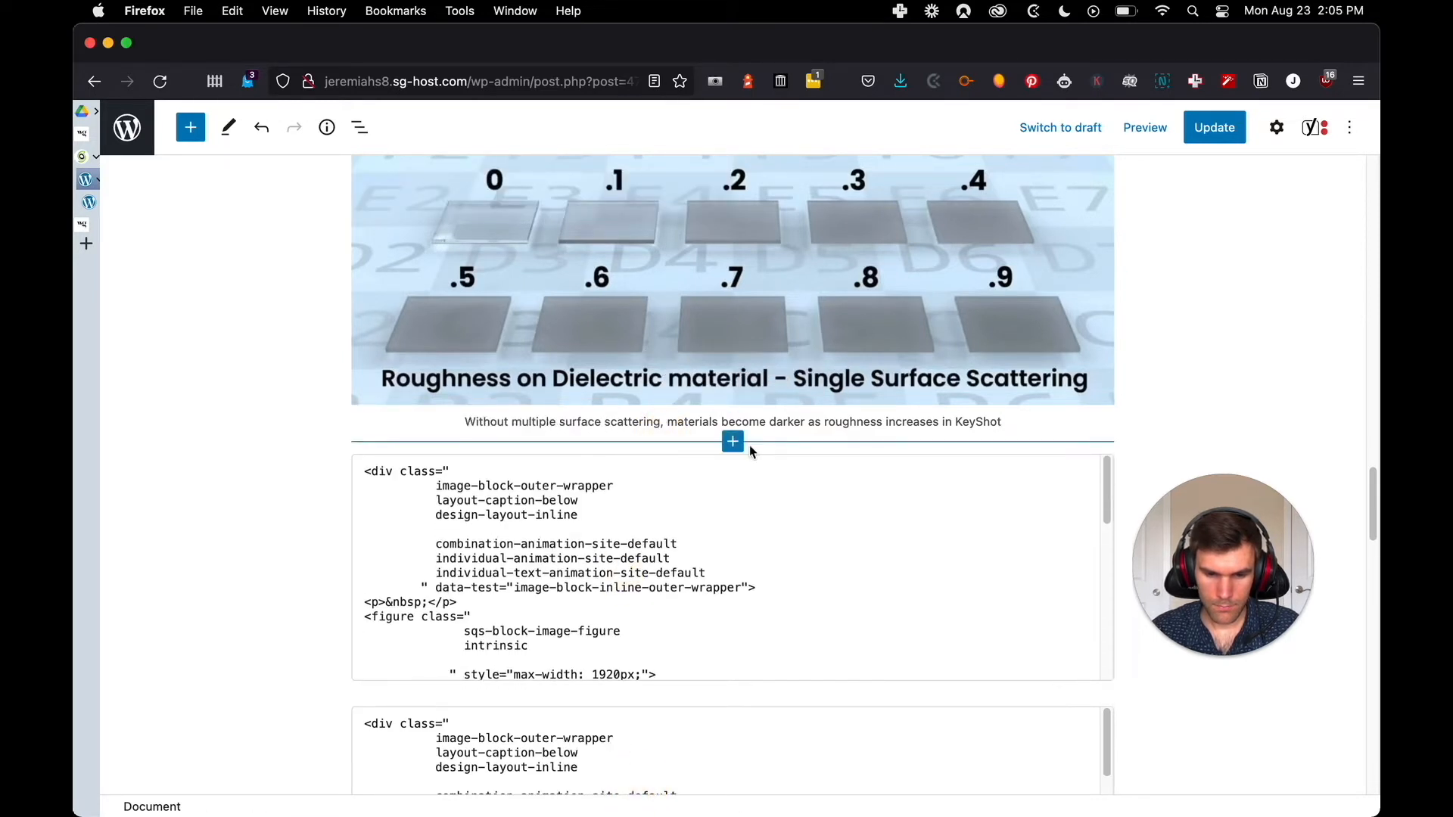
{"action": "left_click", "coordinate": [734, 443]}
{"action": "left_click", "coordinate": [633, 674]}
{"action": "scroll", "coordinate": [469, 522], "scroll_direction": "down", "scroll_amount": 3}
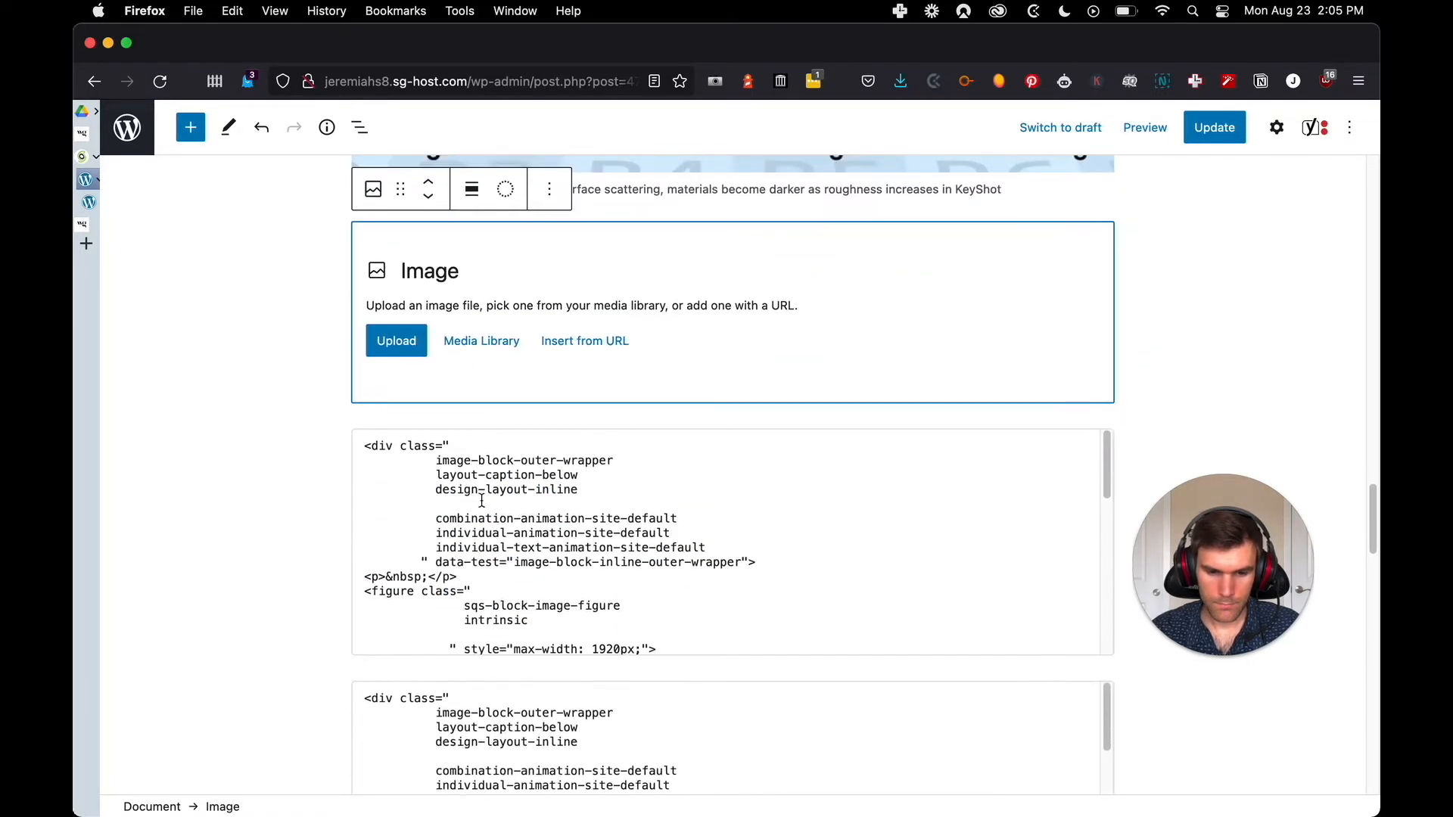
{"action": "scroll", "coordinate": [482, 501], "scroll_direction": "down", "scroll_amount": 10}
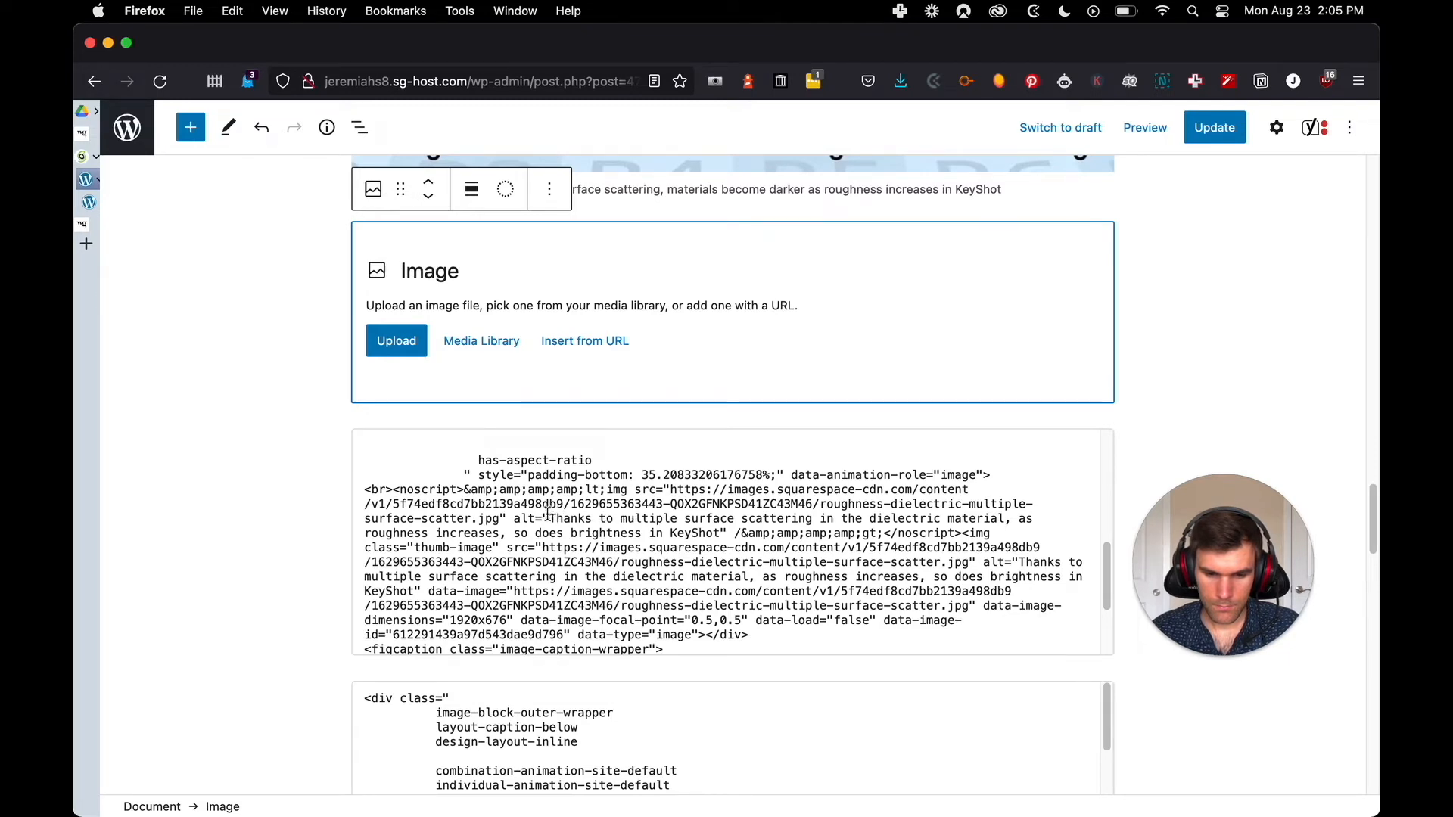
{"action": "scroll", "coordinate": [584, 516], "scroll_direction": "down", "scroll_amount": 3}
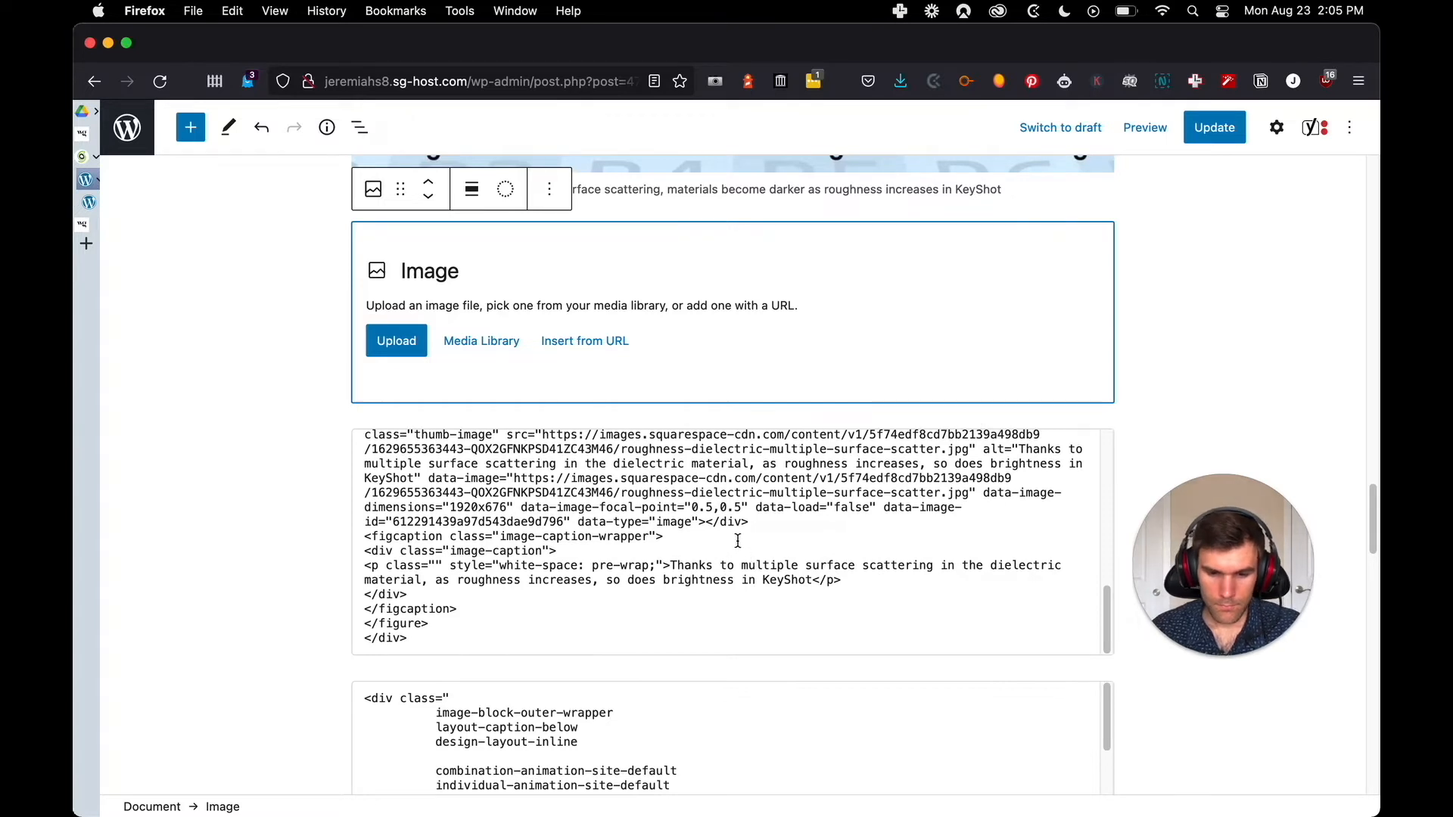
Upload frosted-glass-multiple-surface-scatter.jpg into the empty Image block and select the caption text in the HTML block below
{"action": "left_click", "coordinate": [399, 340]}
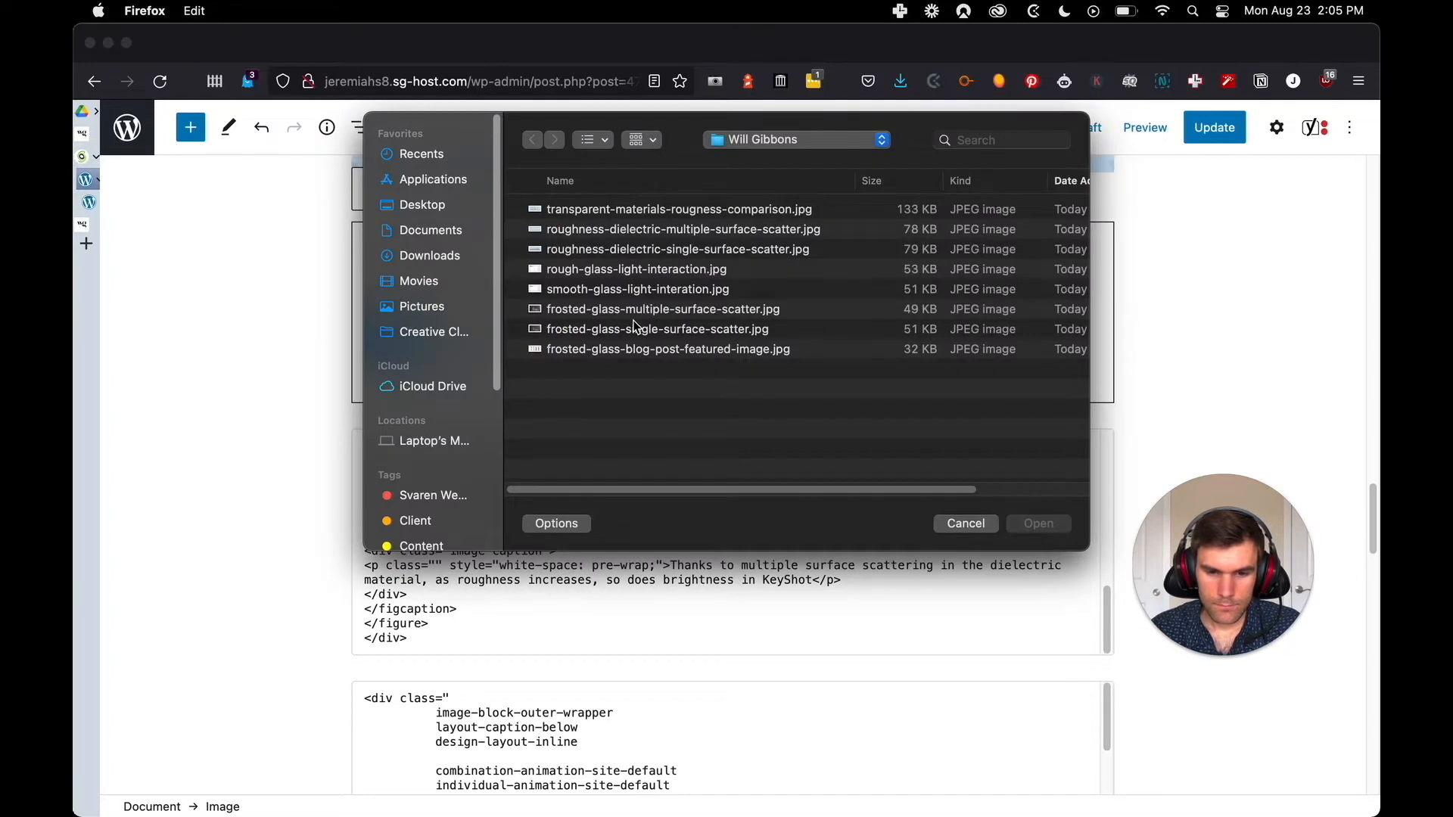
{"action": "left_click", "coordinate": [660, 310]}
{"action": "left_click", "coordinate": [1036, 523]}
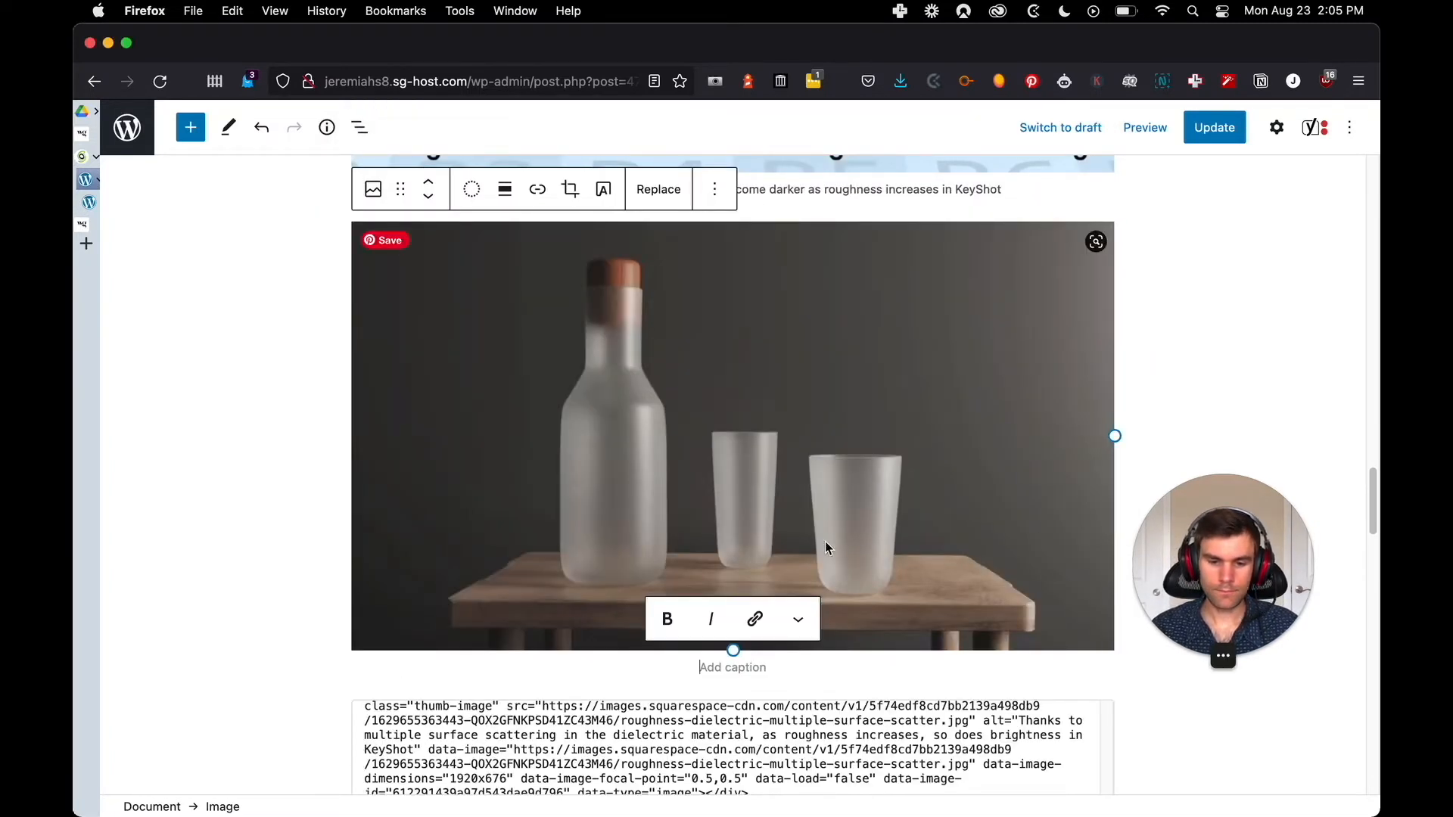
{"action": "left_click_drag", "start_coordinate": [1210, 580], "coordinate": [1259, 619]}
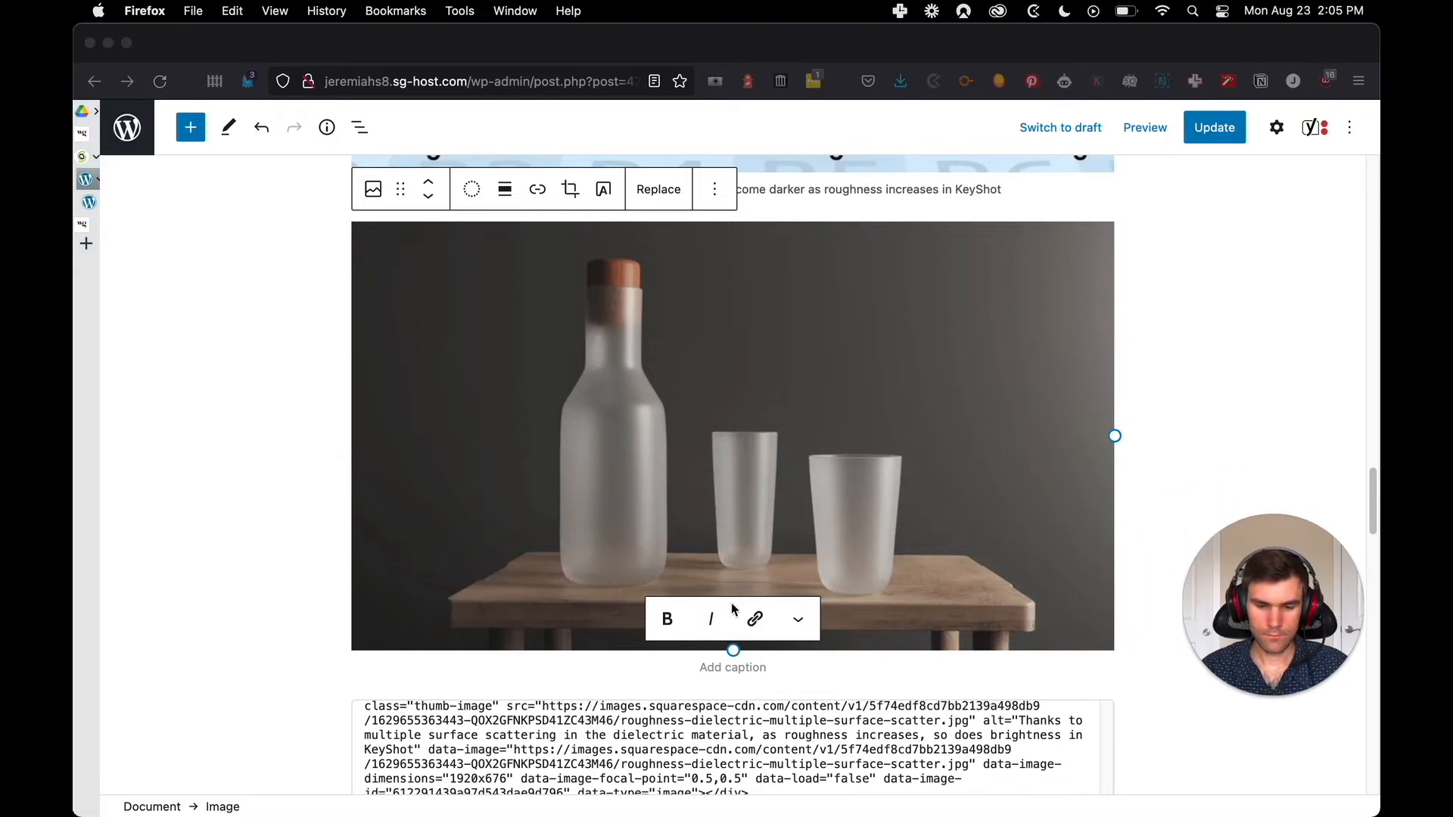
{"action": "scroll", "coordinate": [732, 592], "scroll_direction": "down", "scroll_amount": 1}
{"action": "scroll", "coordinate": [738, 606], "scroll_direction": "down", "scroll_amount": 3}
{"action": "left_click", "coordinate": [798, 692]}
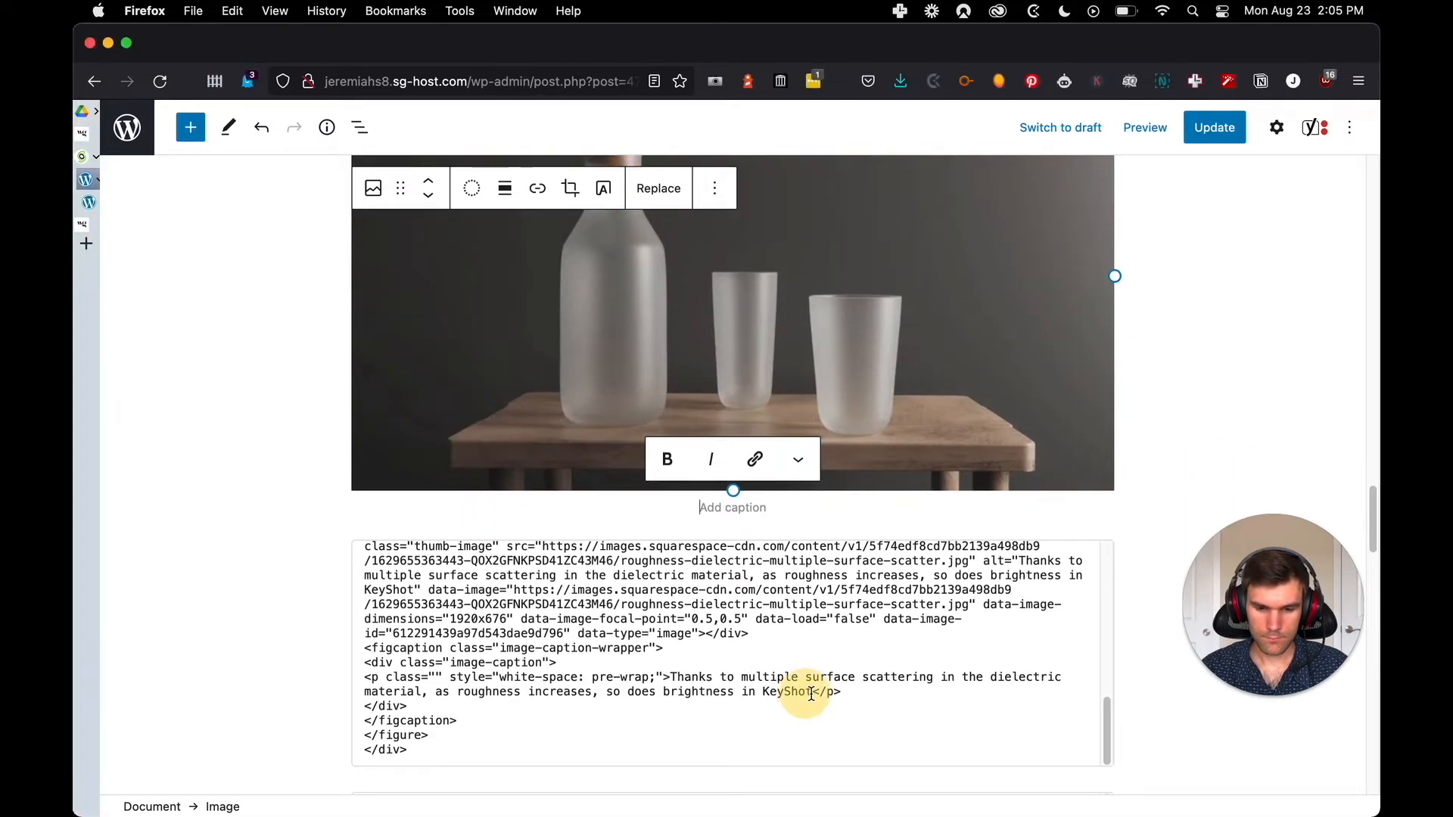
{"action": "left_click_drag", "start_coordinate": [814, 673], "coordinate": [757, 657]}
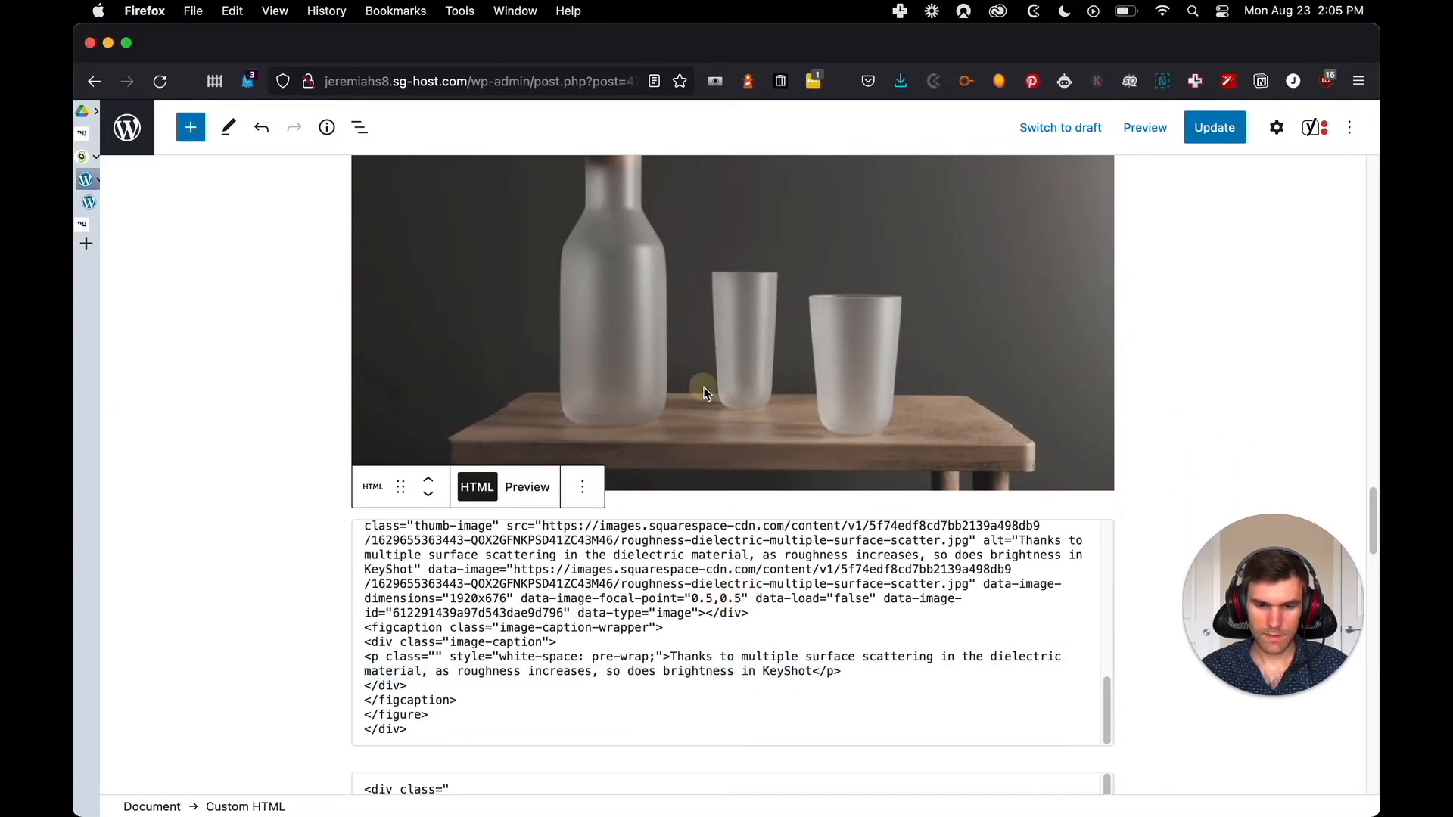
Replace the frosted bottle image with an upload of roughness-dielectric-multiple-surface-scatter.jpg
{"action": "left_click", "coordinate": [704, 390]}
{"action": "left_click", "coordinate": [659, 189]}
{"action": "left_click", "coordinate": [719, 289]}
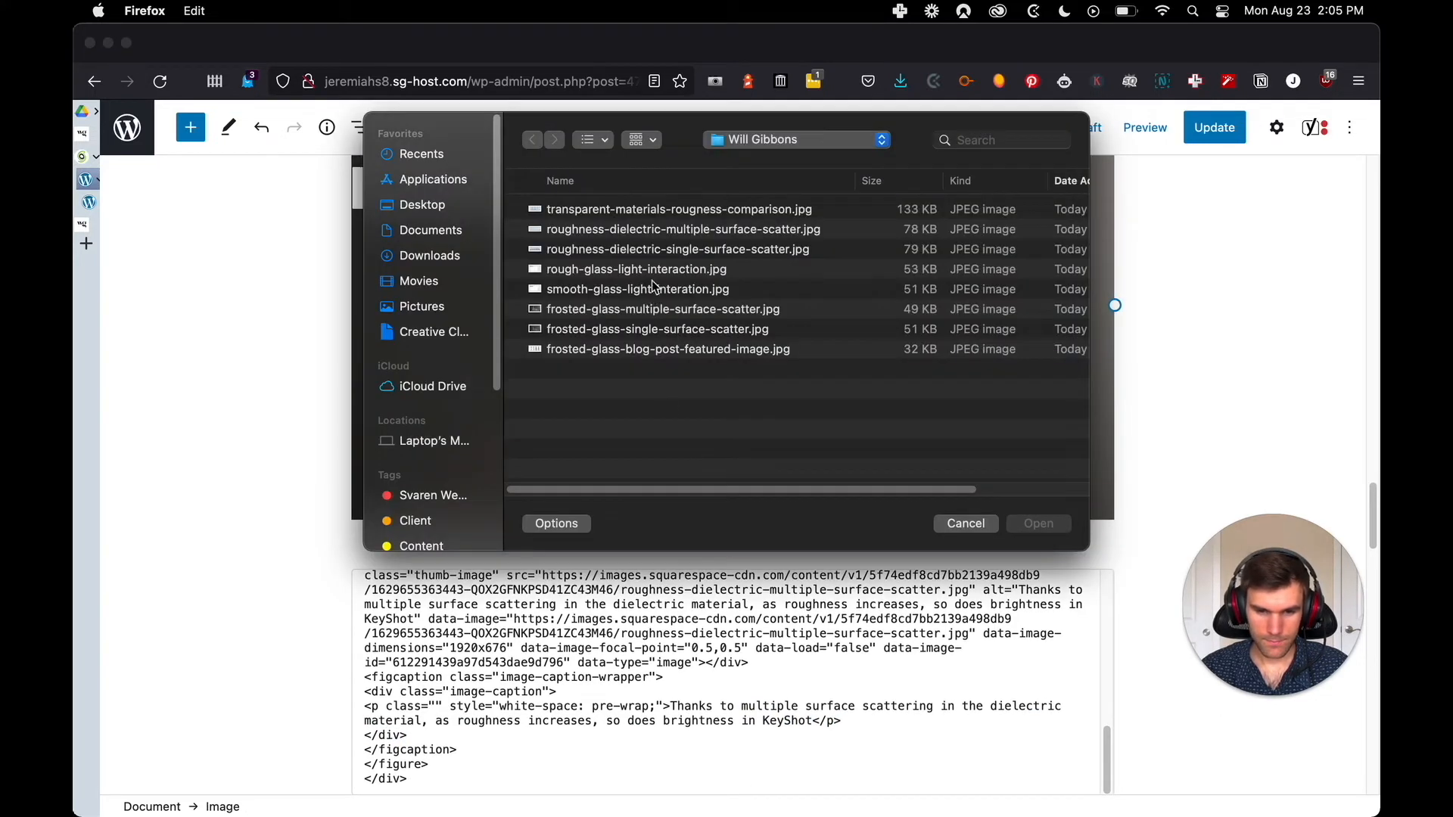
{"action": "left_click", "coordinate": [663, 249]}
{"action": "left_click", "coordinate": [774, 229]}
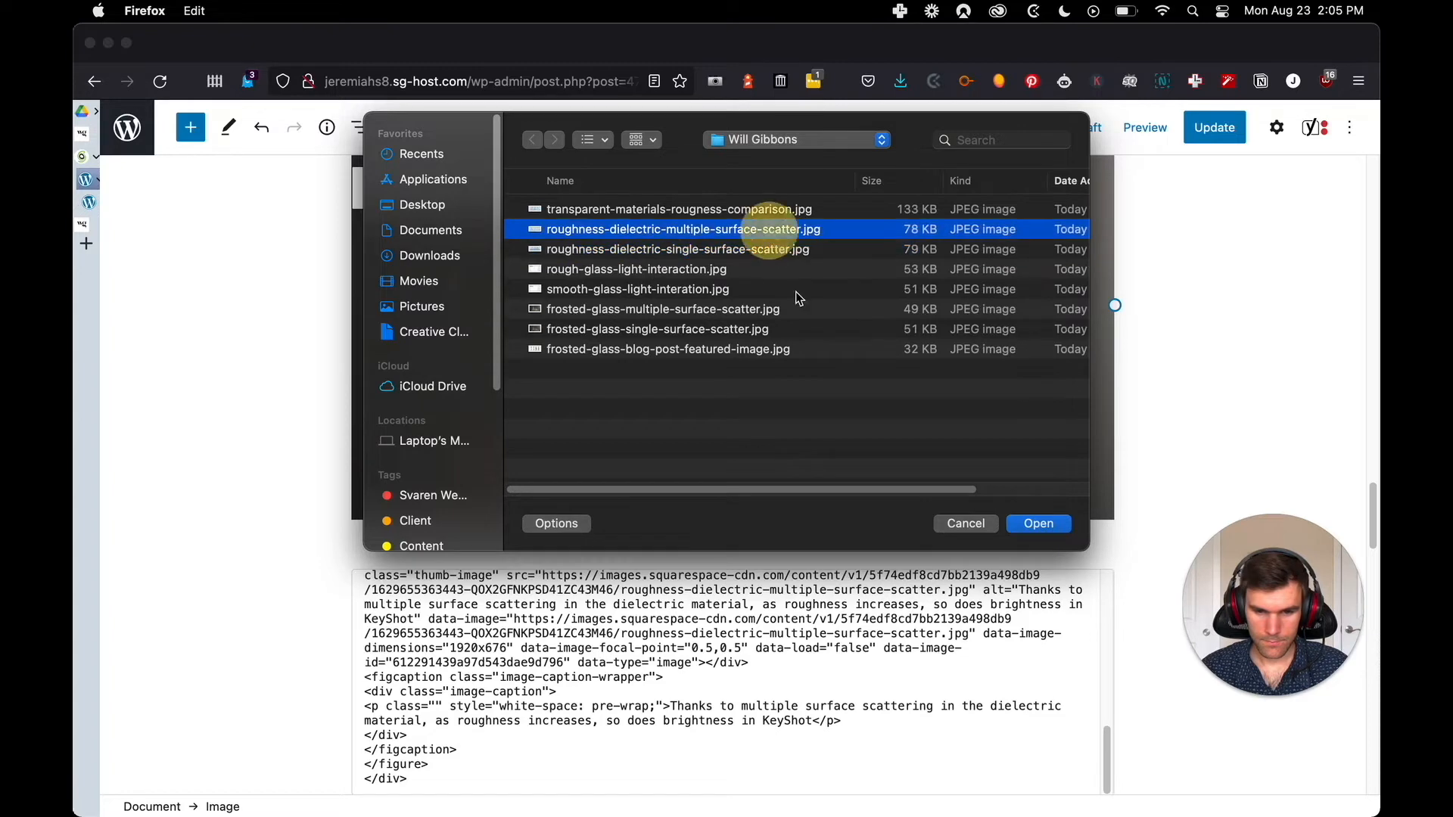
{"action": "left_click", "coordinate": [1020, 522]}
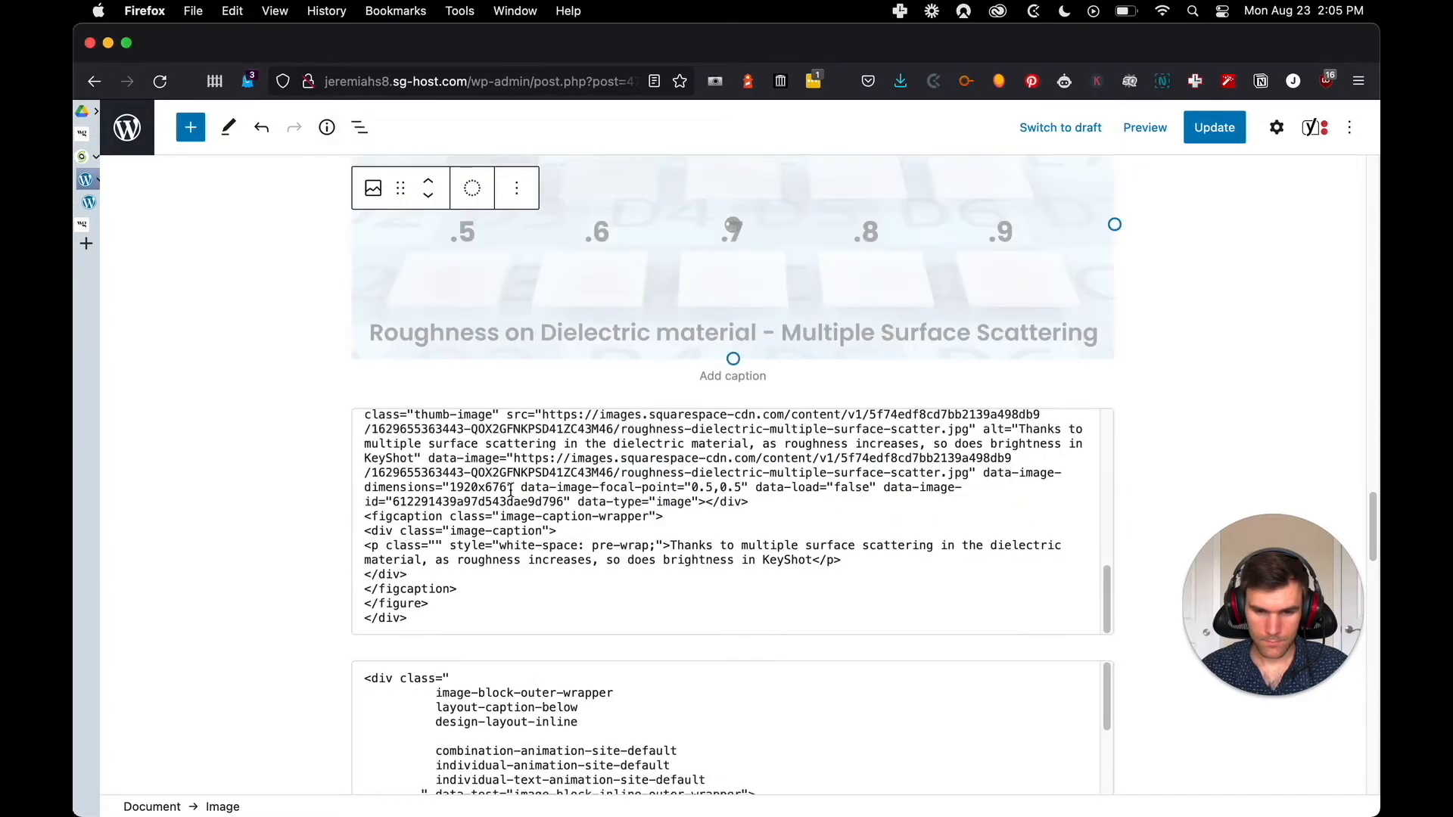
Compare the order and captions of the two dielectric roughness images with the original Squarespace post
{"action": "scroll", "coordinate": [280, 499], "scroll_direction": "up", "scroll_amount": 4}
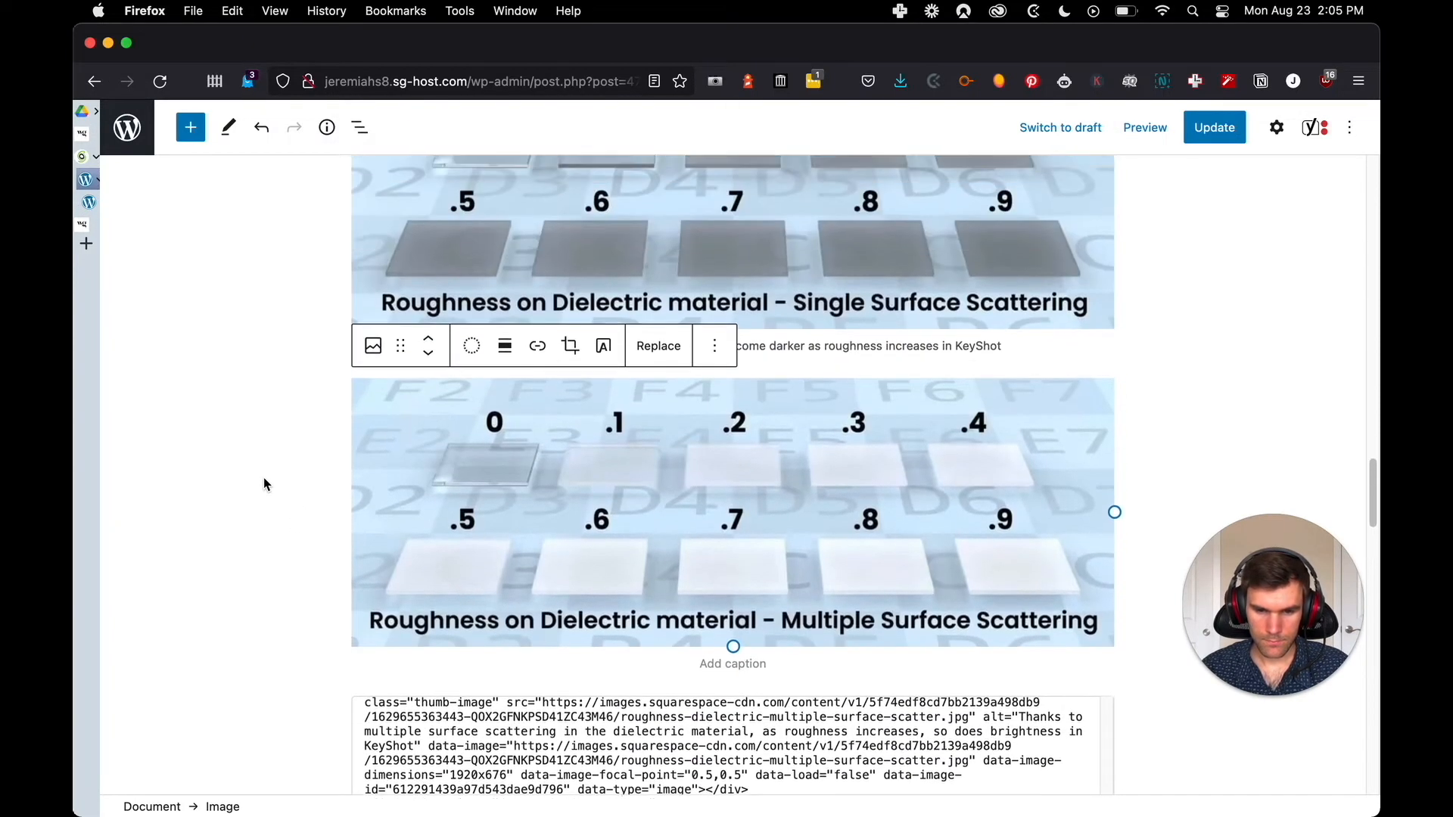
{"action": "scroll", "coordinate": [266, 477], "scroll_direction": "down", "scroll_amount": 4}
{"action": "key", "text": "ctrl+Tab"}
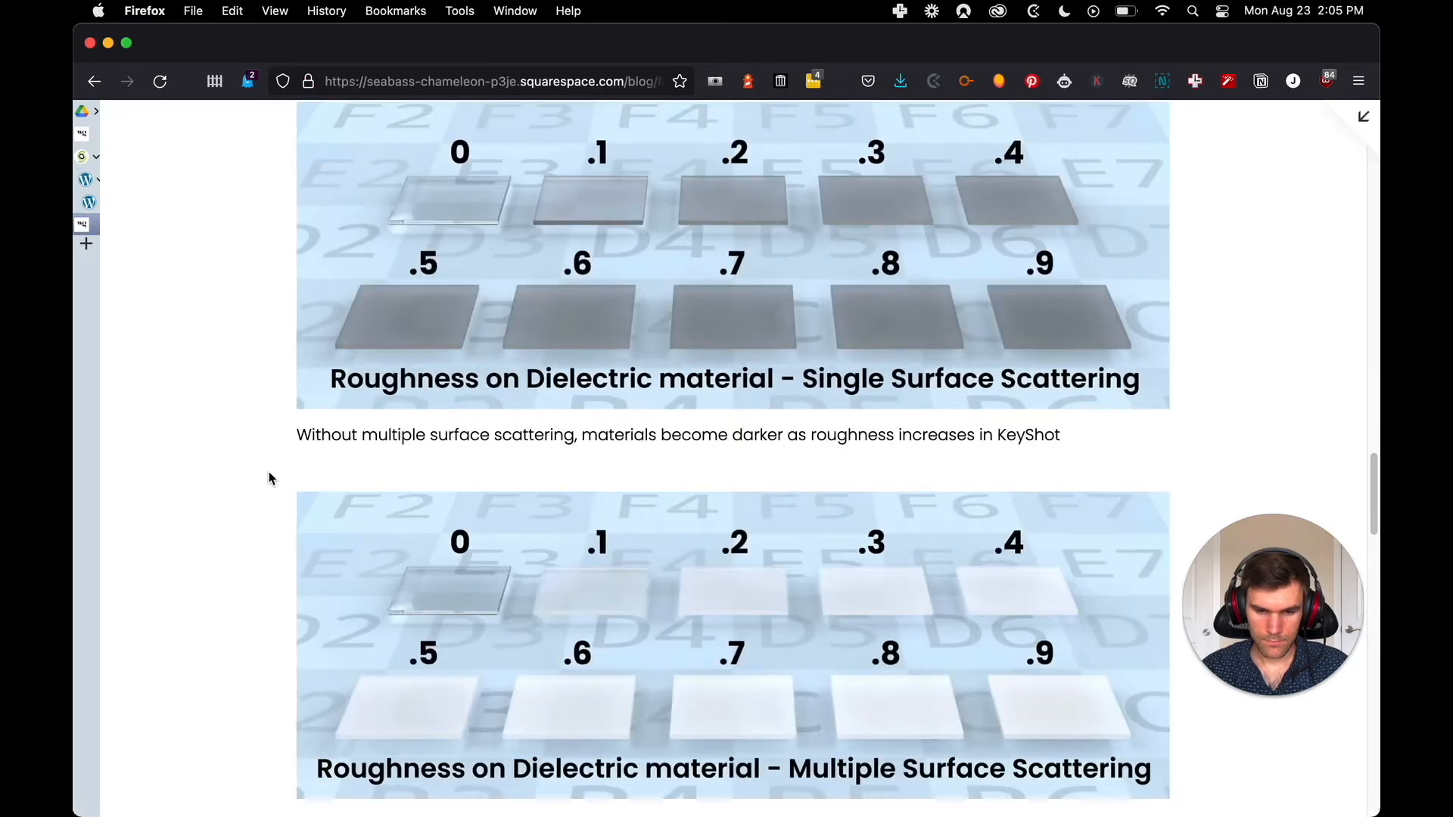
{"action": "scroll", "coordinate": [268, 477], "scroll_direction": "down", "scroll_amount": 8}
{"action": "scroll", "coordinate": [255, 464], "scroll_direction": "down", "scroll_amount": 2}
{"action": "scroll", "coordinate": [256, 464], "scroll_direction": "up", "scroll_amount": 7}
{"action": "key", "text": "ctrl+Tab"}
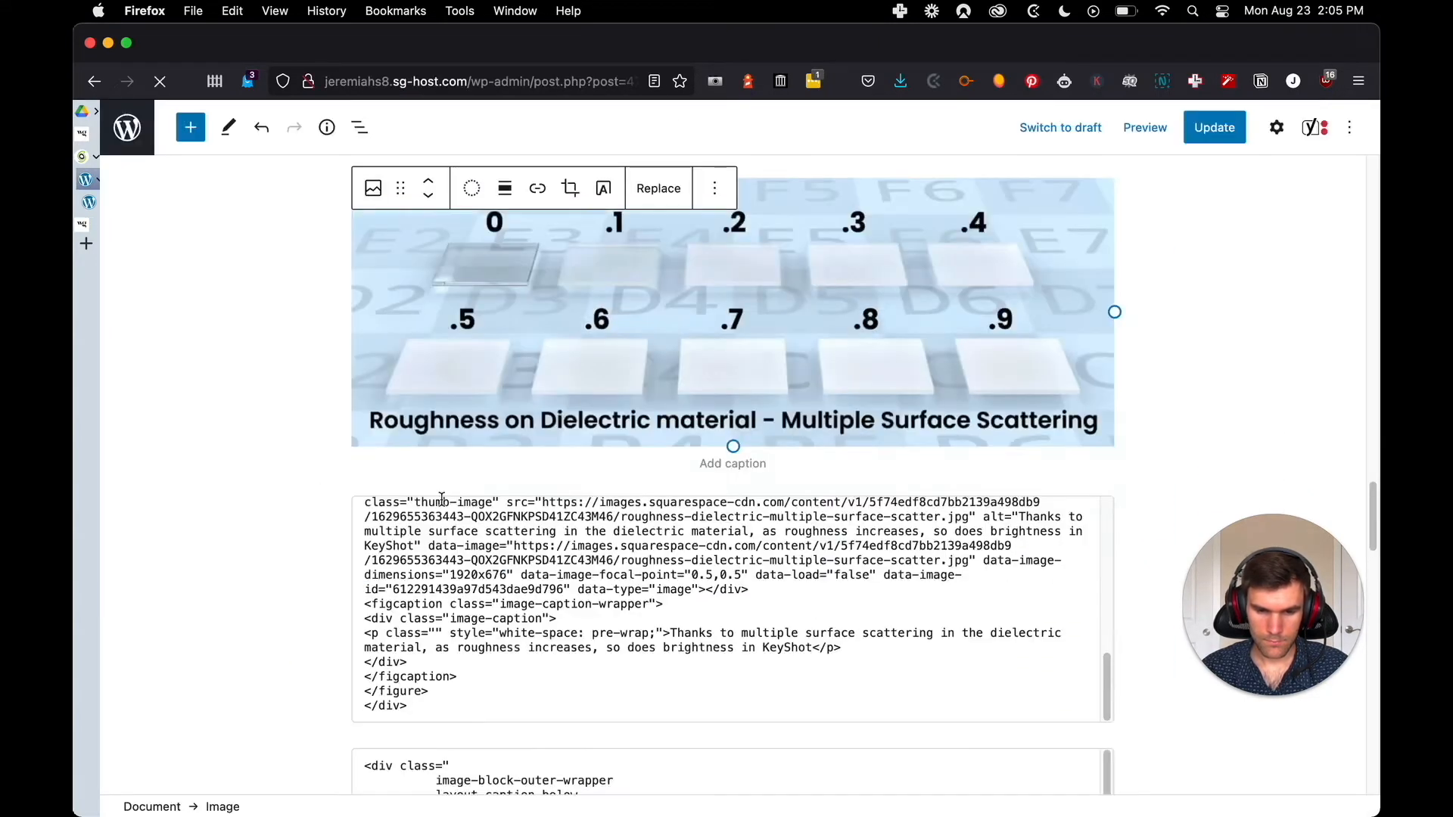
Caption the multiple surface scattering image "Thanks to multiple surface scattering in the dielectric material, as roughness increases, so does brightness in KeyShot"
{"action": "left_click_drag", "start_coordinate": [809, 653], "coordinate": [675, 612]}
{"action": "key", "text": "super+c"}
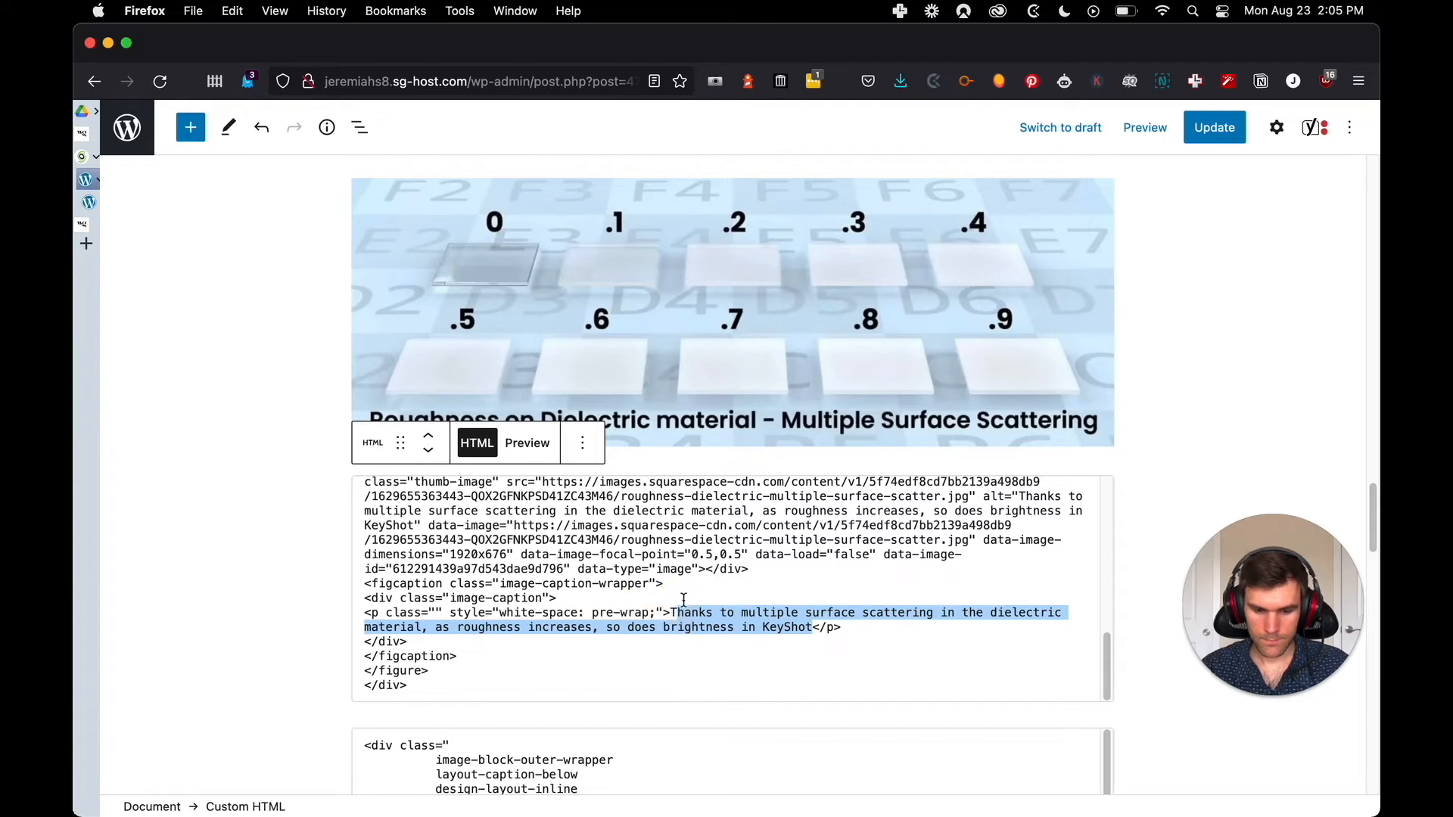
{"action": "left_click", "coordinate": [650, 379]}
{"action": "left_click", "coordinate": [715, 460]}
{"action": "key", "text": "super+v"}
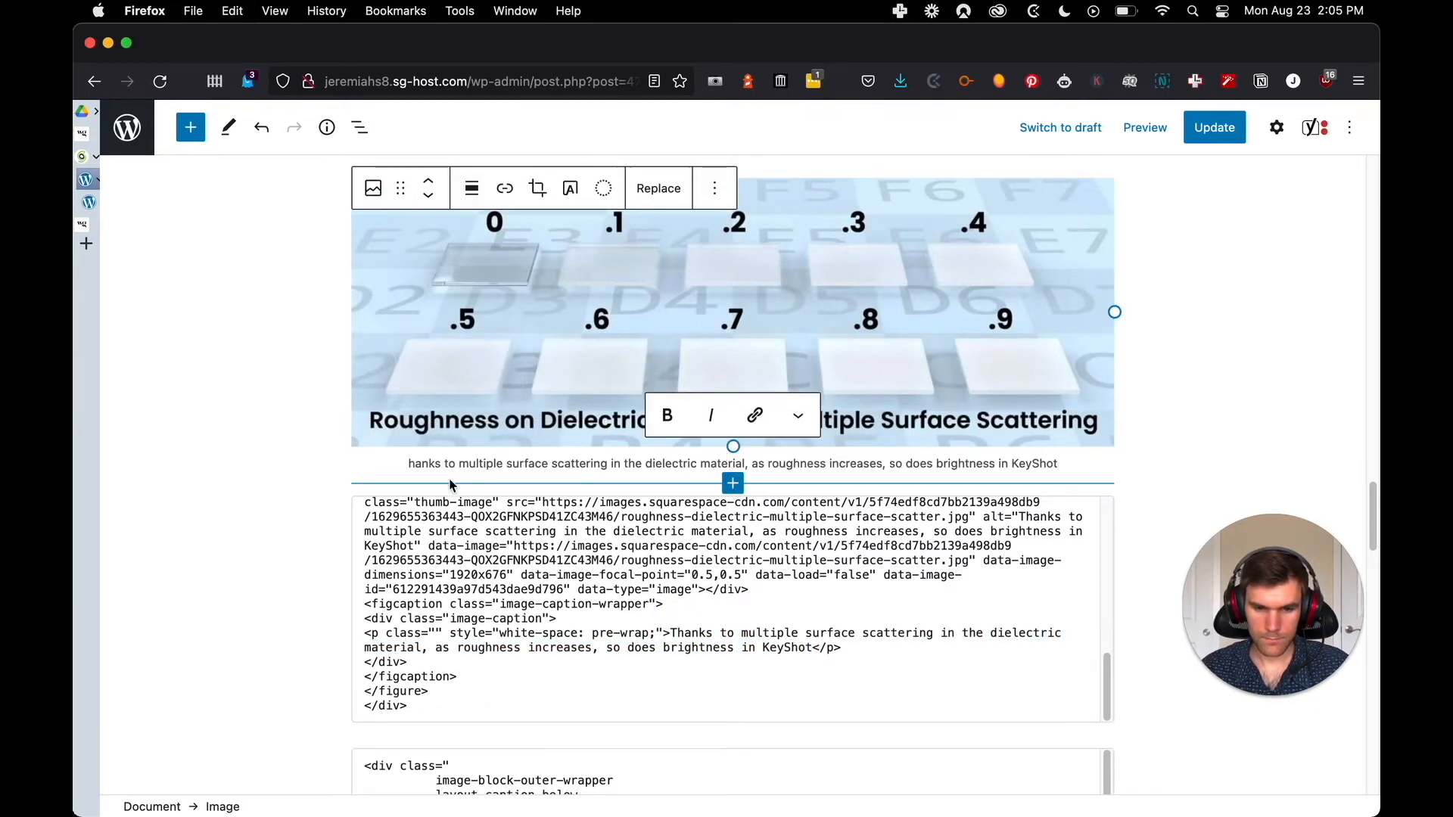
{"action": "left_click", "coordinate": [299, 490]}
{"action": "left_click", "coordinate": [410, 464]}
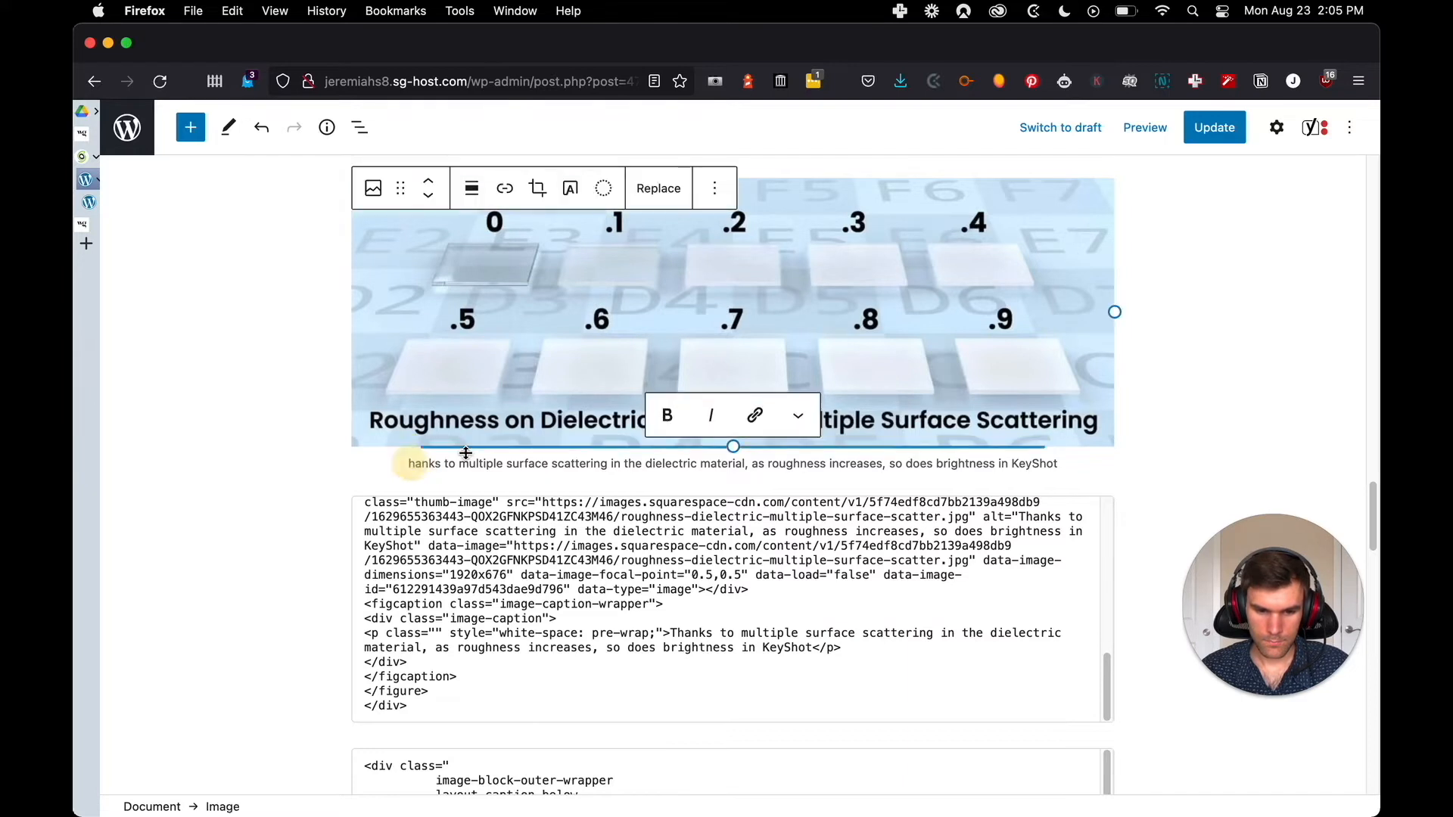
{"action": "type", "text": "T"}
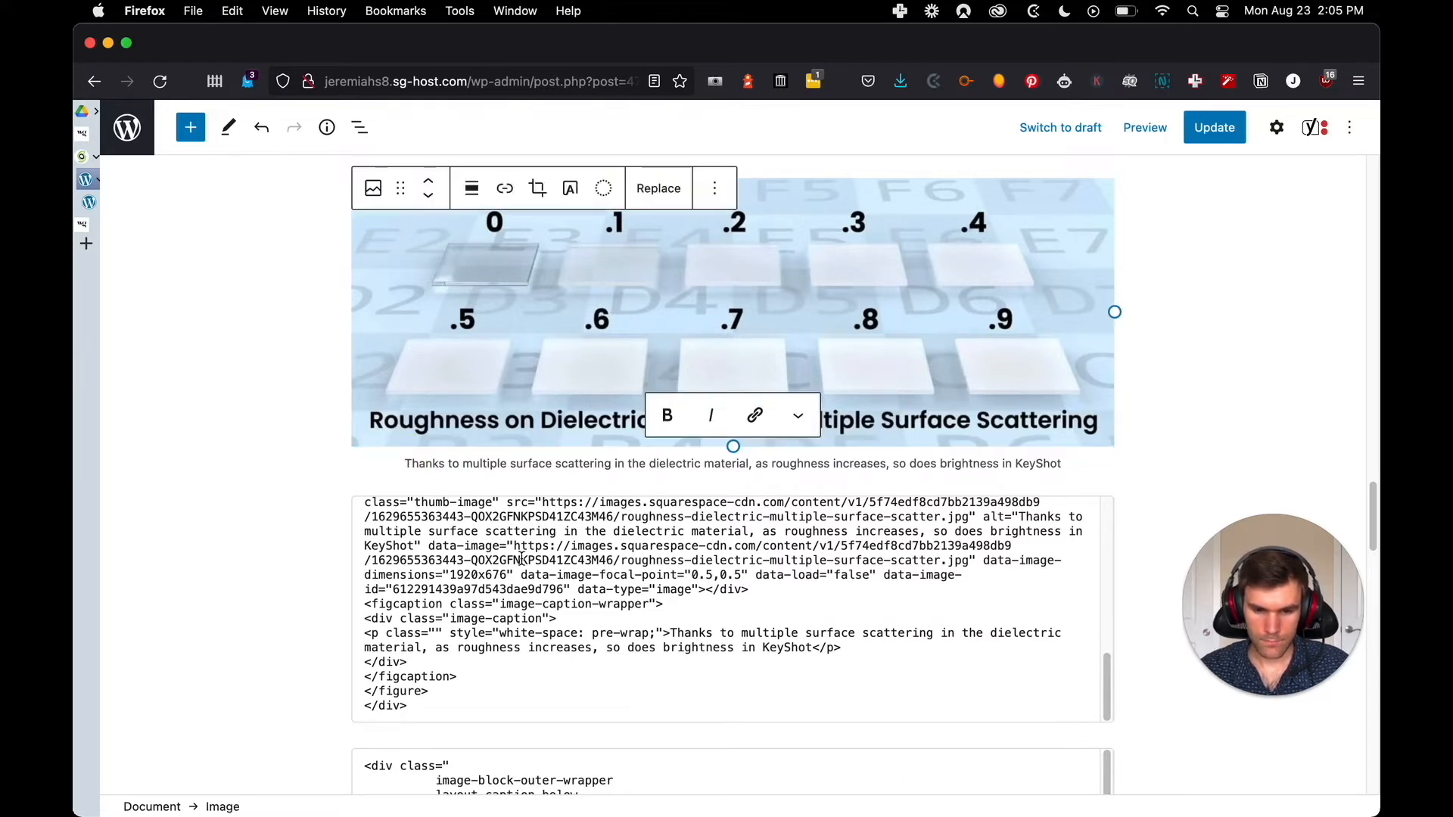
Remove the imported HTML block below the captioned multiple surface scattering image
{"action": "left_click", "coordinate": [521, 560]}
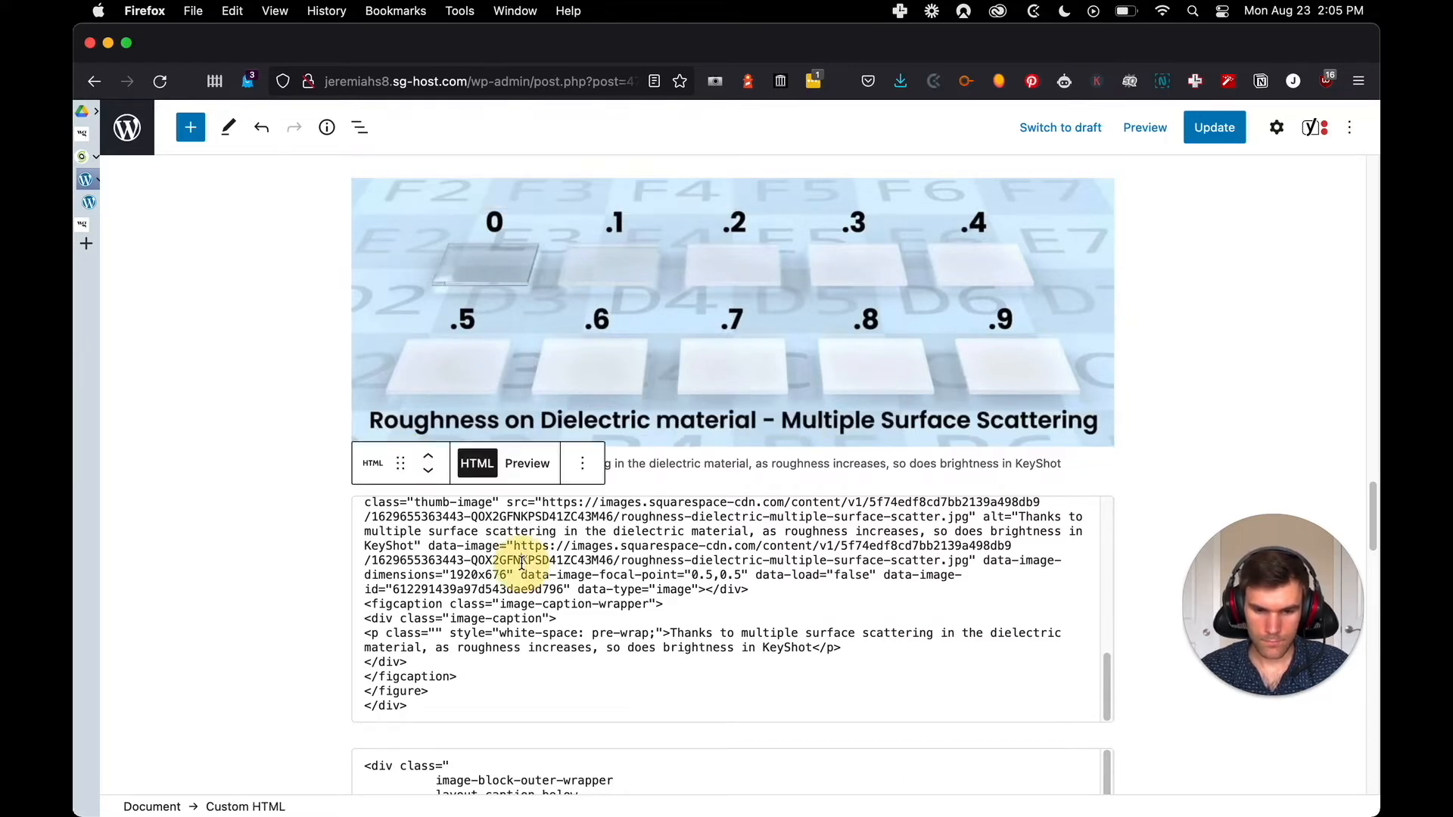
{"action": "left_click", "coordinate": [581, 463]}
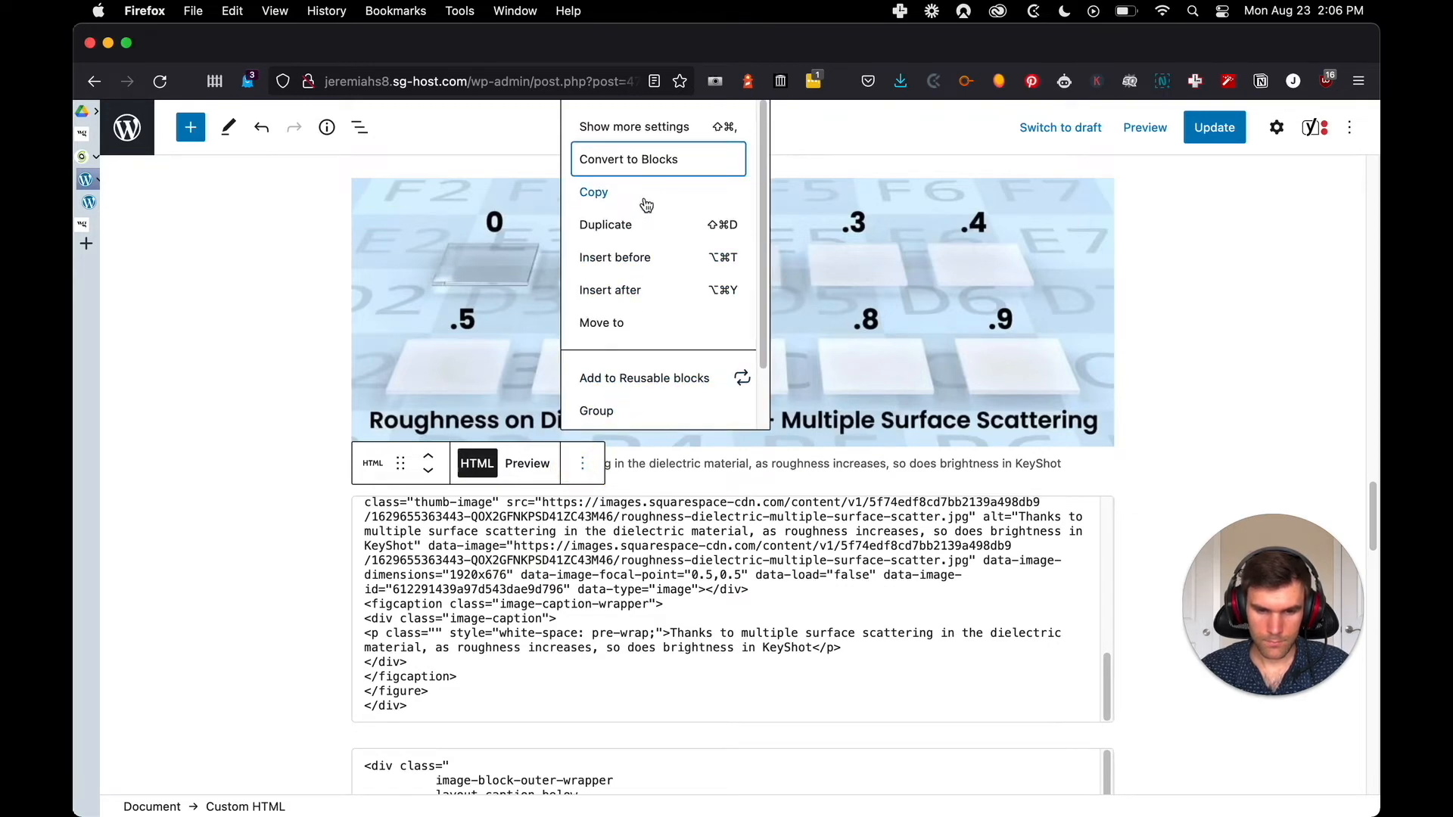
{"action": "scroll", "coordinate": [646, 227], "scroll_direction": "down", "scroll_amount": 3}
{"action": "left_click", "coordinate": [645, 401]}
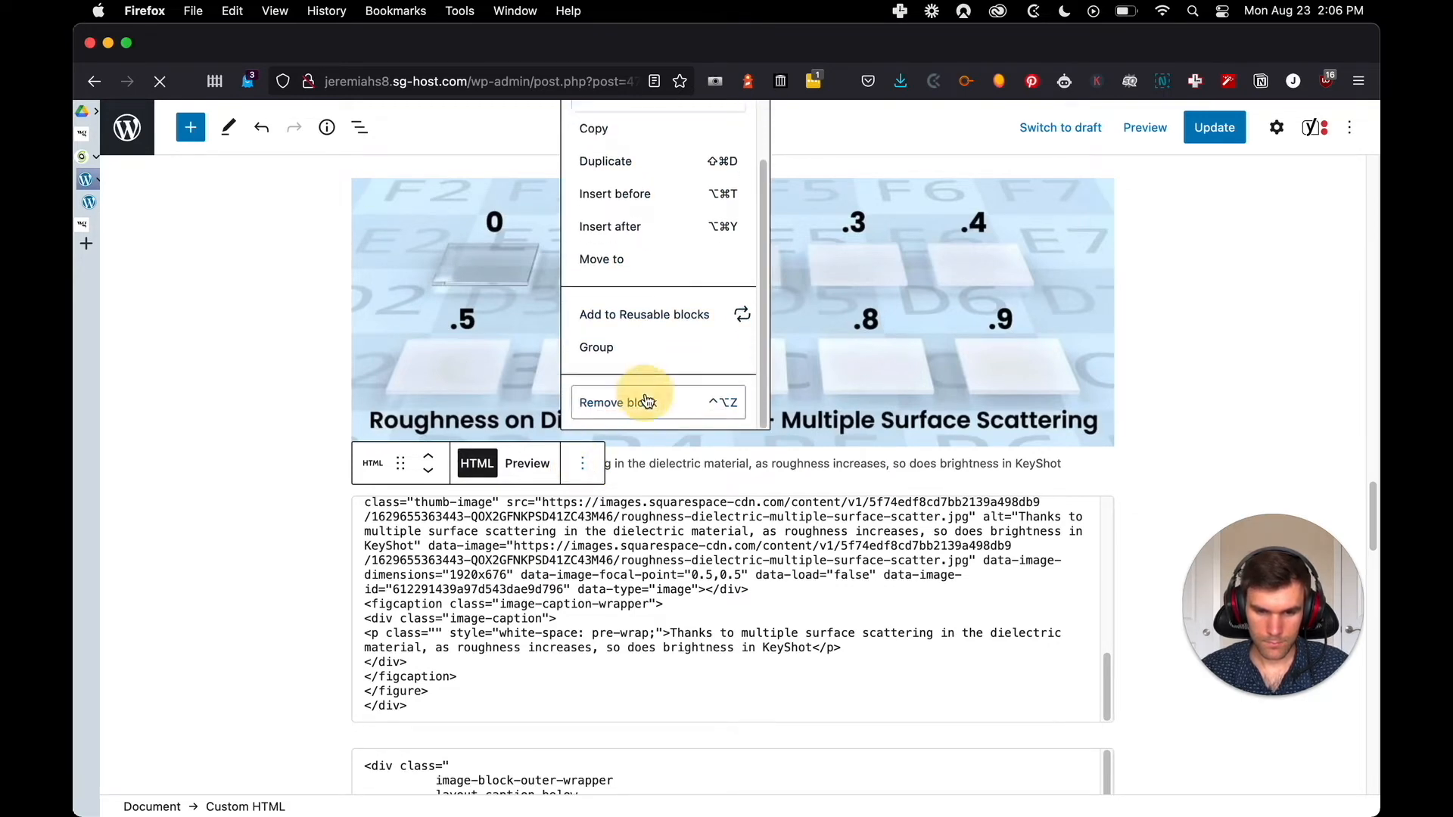
Insert an Image block above the transparent materials comparison HTML block and check that image in the original post
{"action": "scroll", "coordinate": [594, 586], "scroll_direction": "down", "scroll_amount": 5}
{"action": "scroll", "coordinate": [593, 586], "scroll_direction": "down", "scroll_amount": 5}
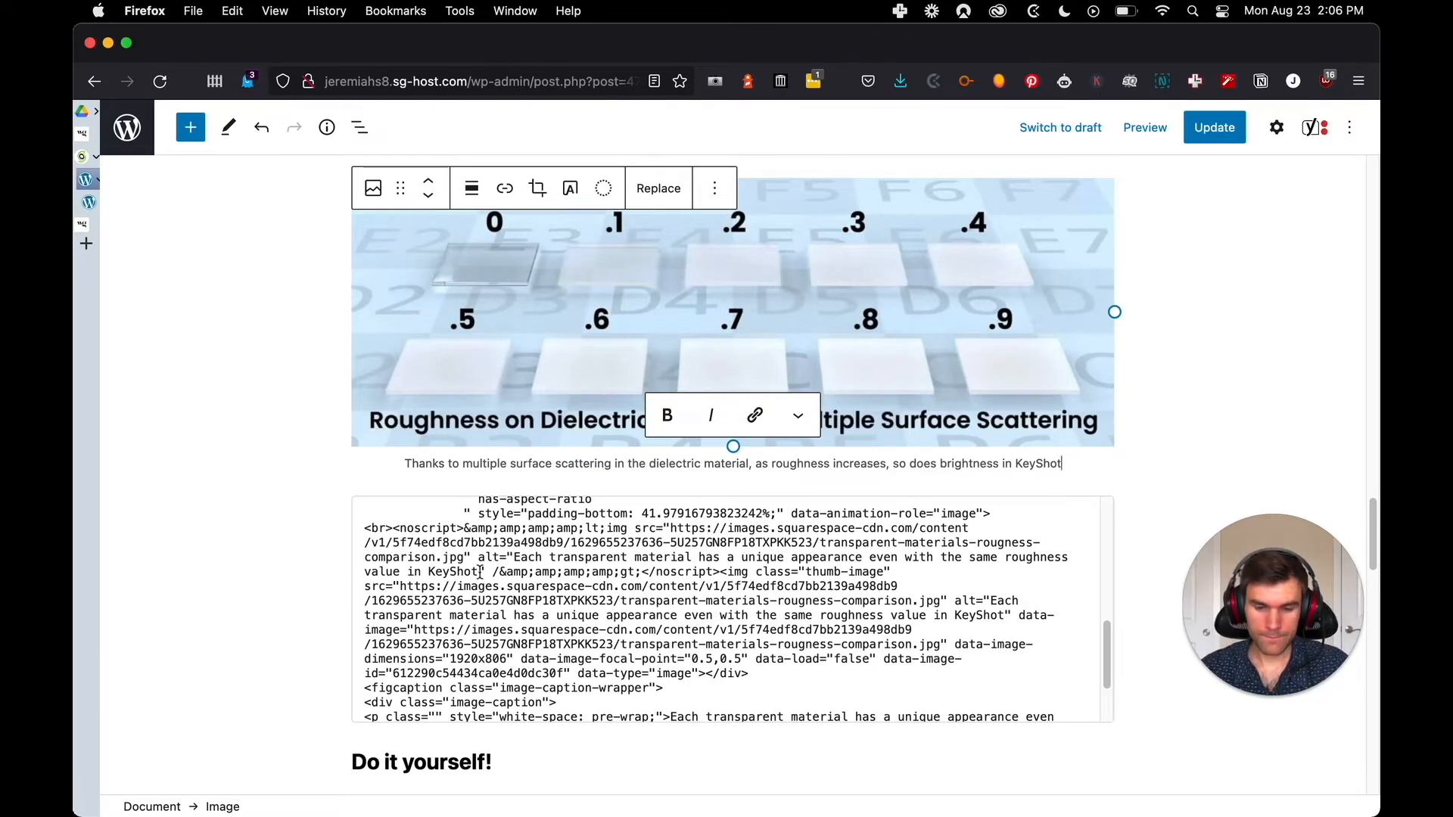
{"action": "left_click", "coordinate": [733, 484]}
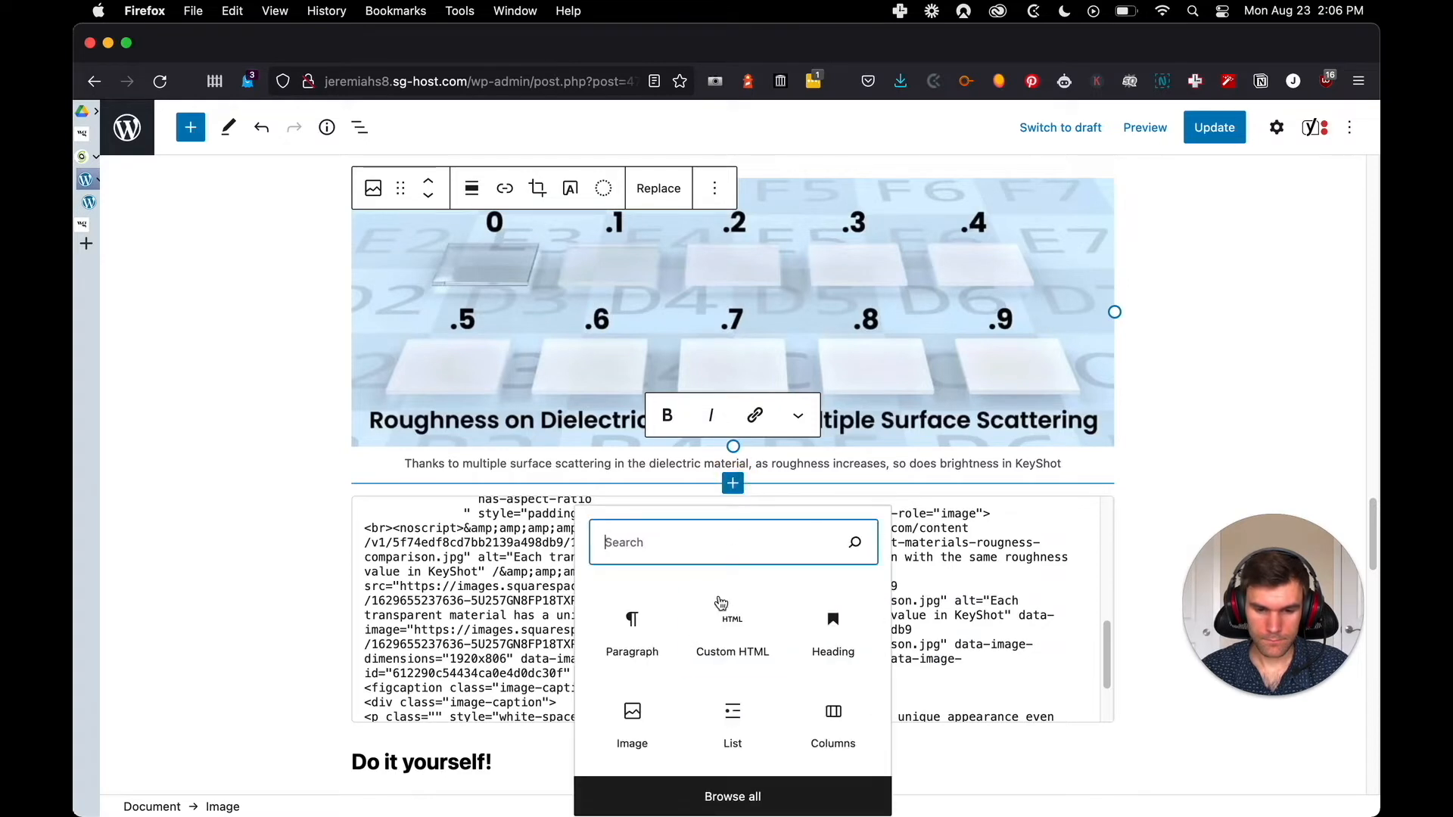
{"action": "left_click", "coordinate": [636, 717]}
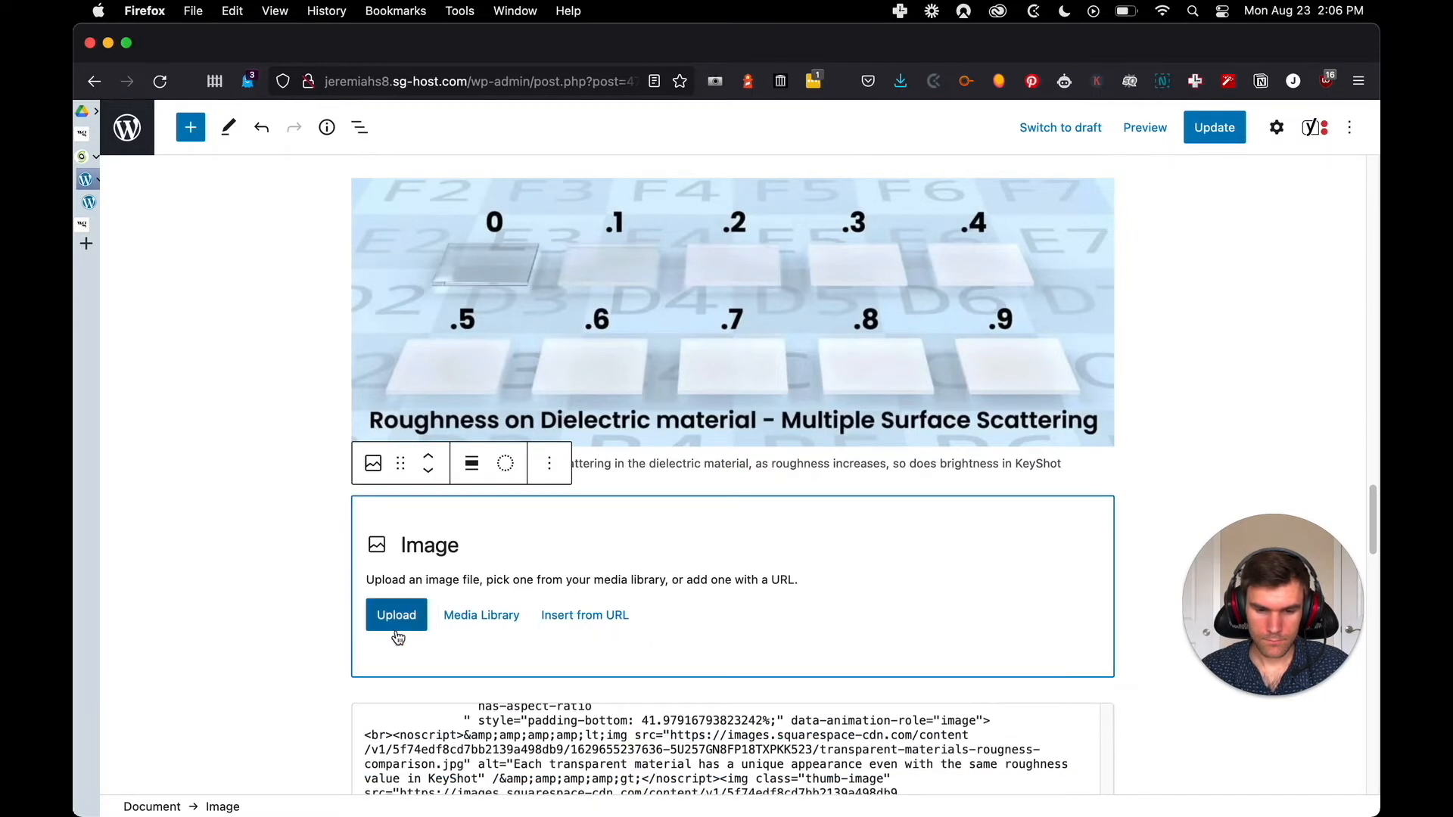
{"action": "key", "text": "ctrl+Tab"}
{"action": "scroll", "coordinate": [651, 547], "scroll_direction": "down", "scroll_amount": 2}
{"action": "scroll", "coordinate": [667, 553], "scroll_direction": "down", "scroll_amount": 5}
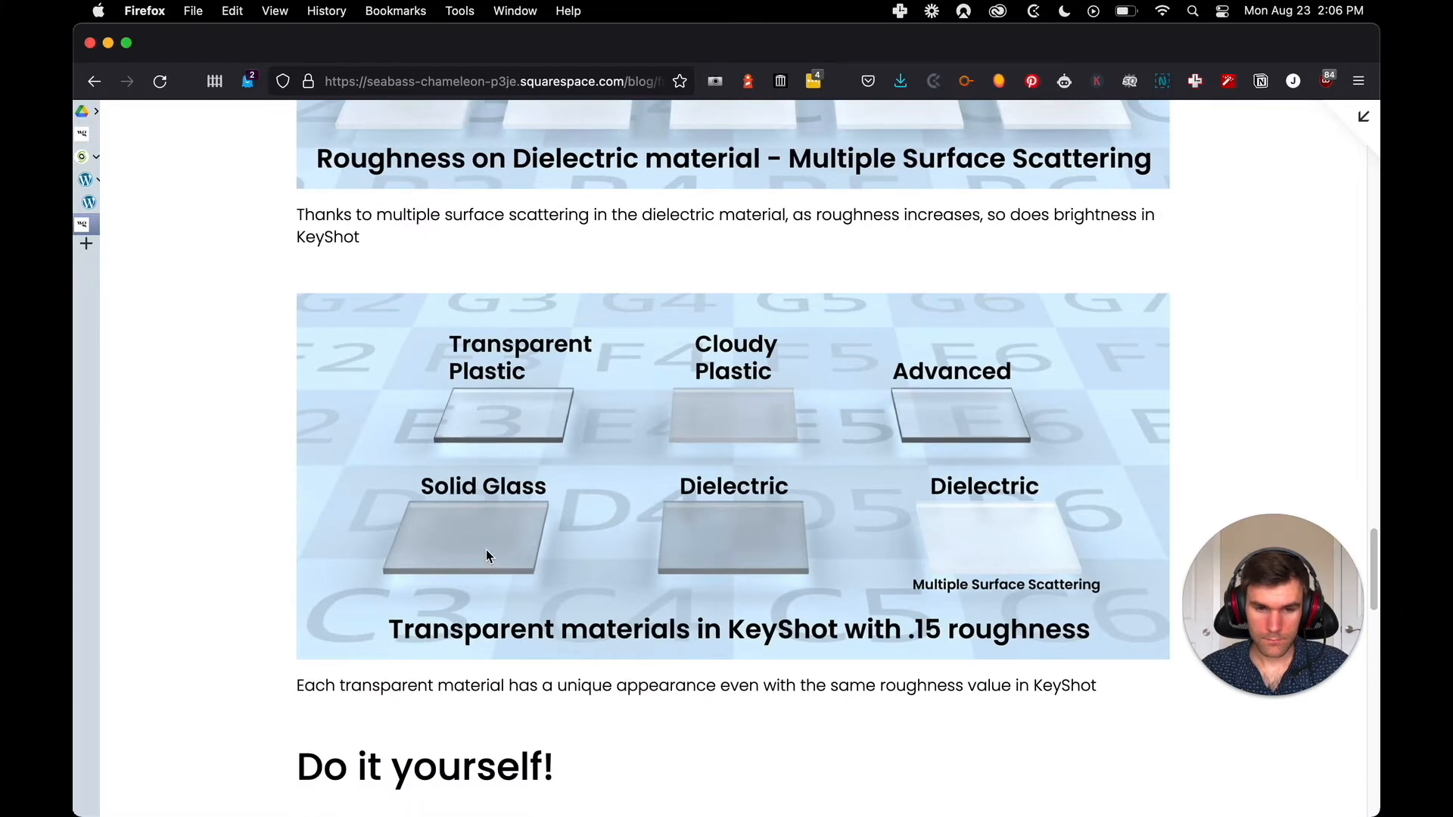
{"action": "key", "text": "ctrl+shift+Tab"}
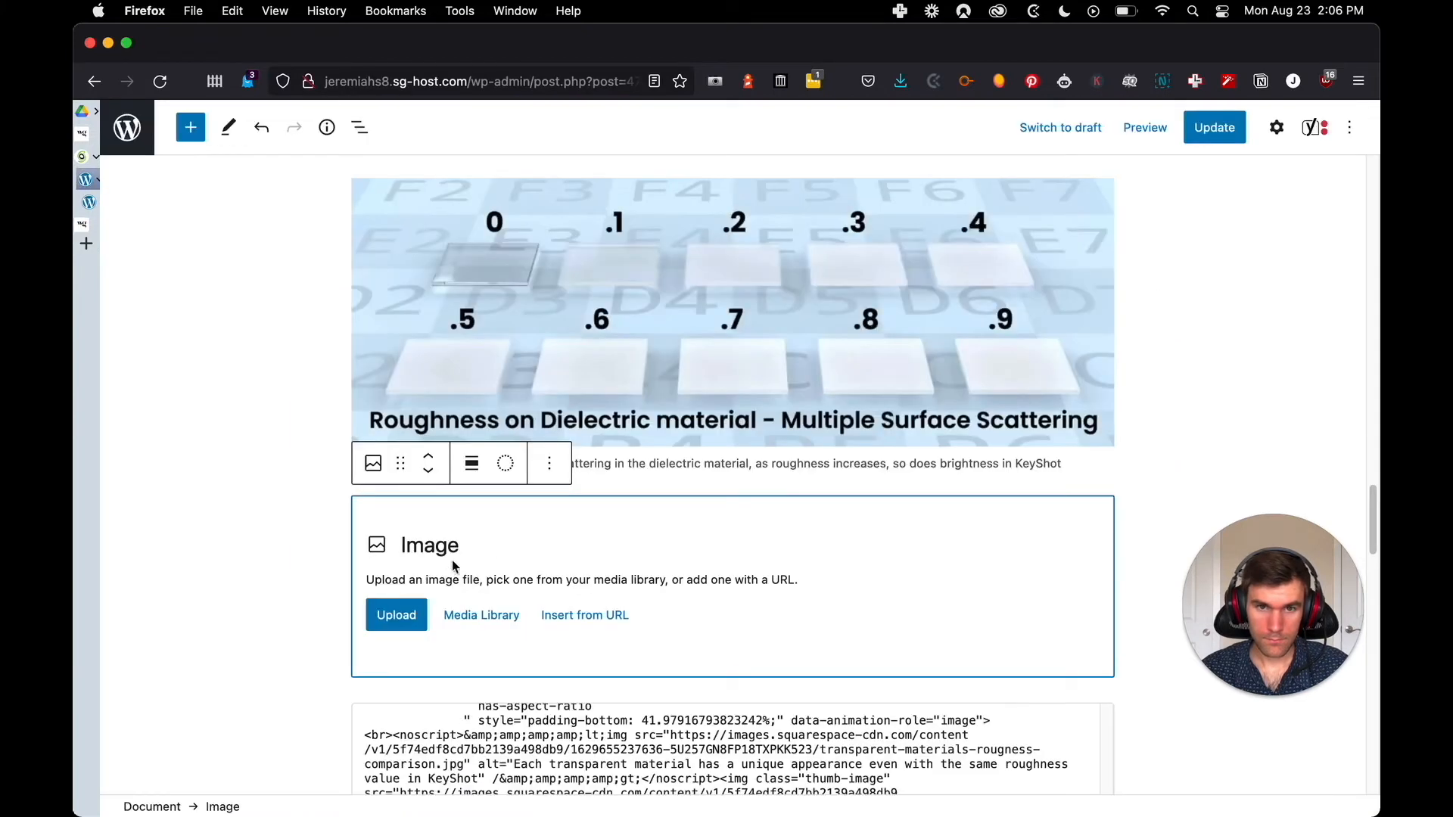
Upload transparent-materials-rougness-comparison.jpg into the empty Image block below the multiple surface scattering image
{"action": "left_click", "coordinate": [399, 614]}
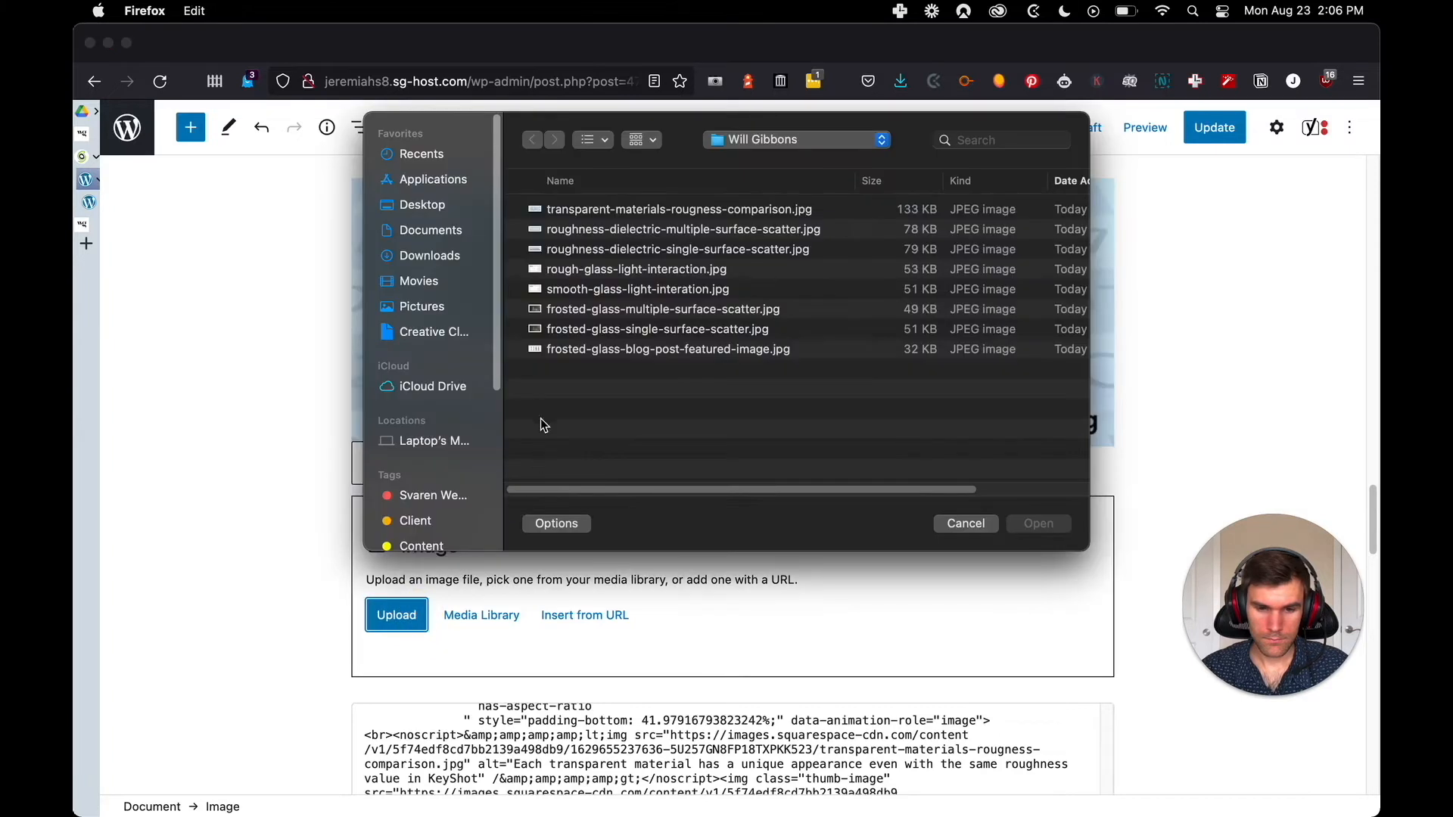
{"action": "left_click", "coordinate": [581, 289]}
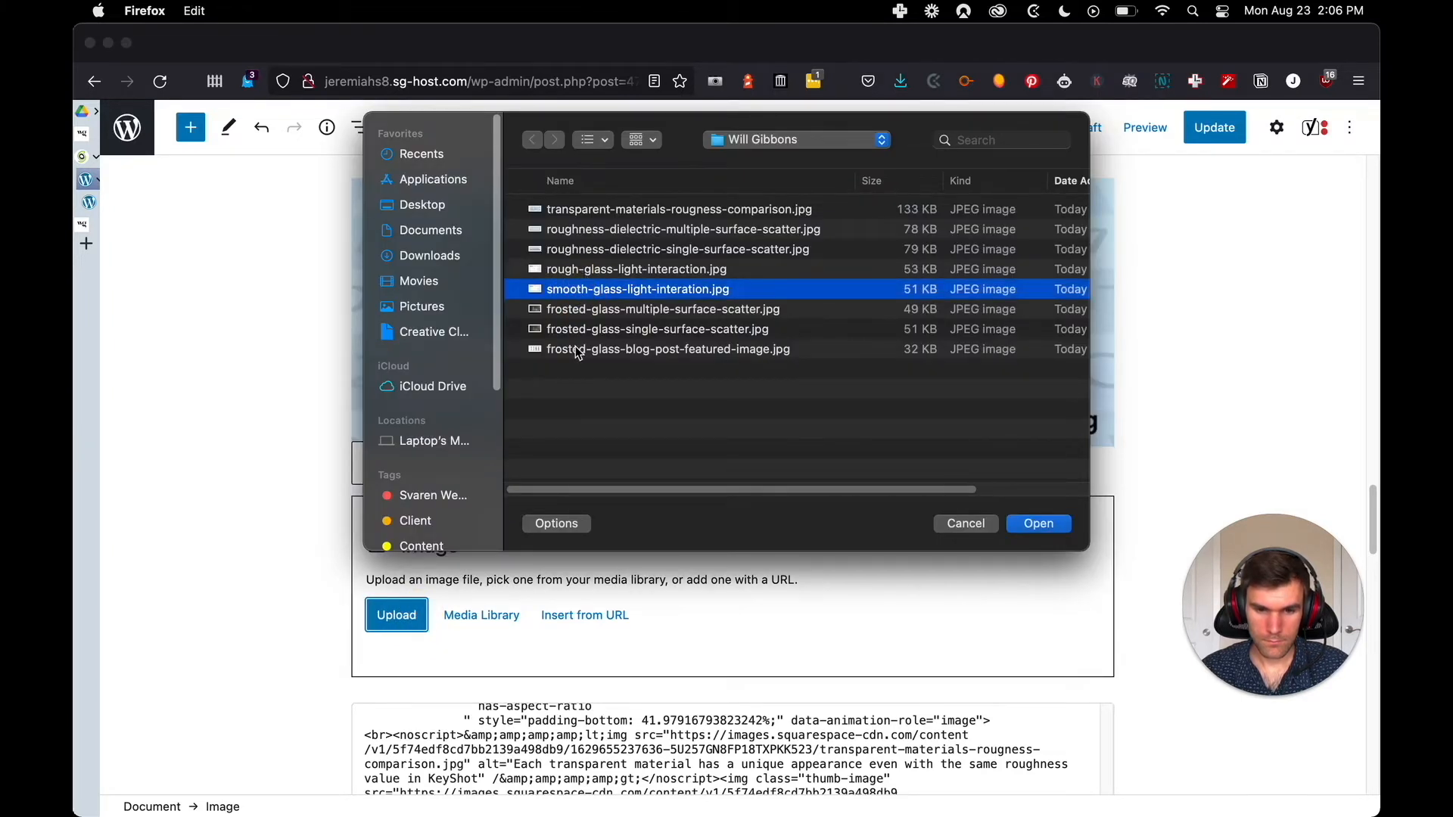
{"action": "left_click", "coordinate": [587, 210]}
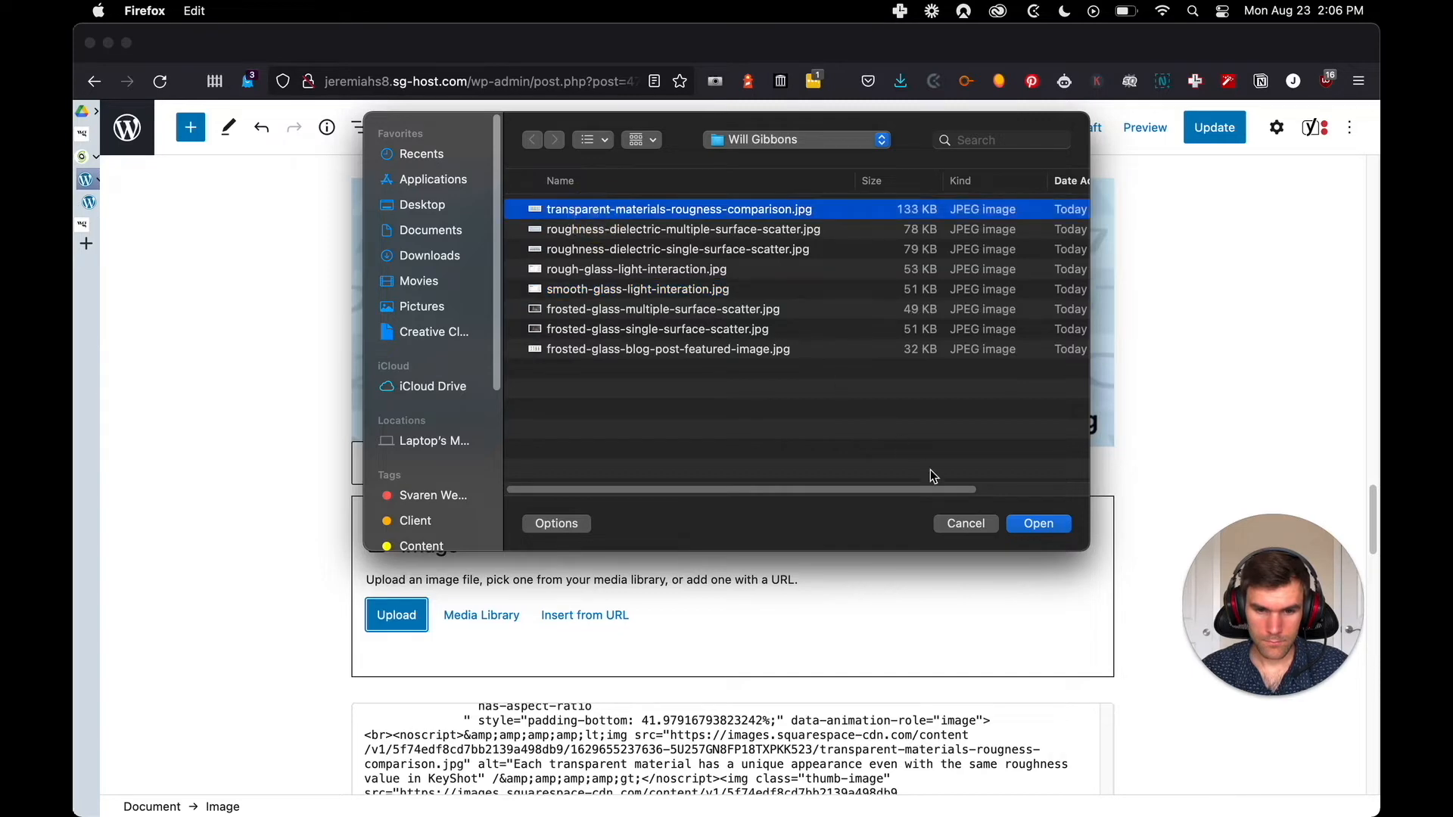
{"action": "left_click", "coordinate": [1038, 523]}
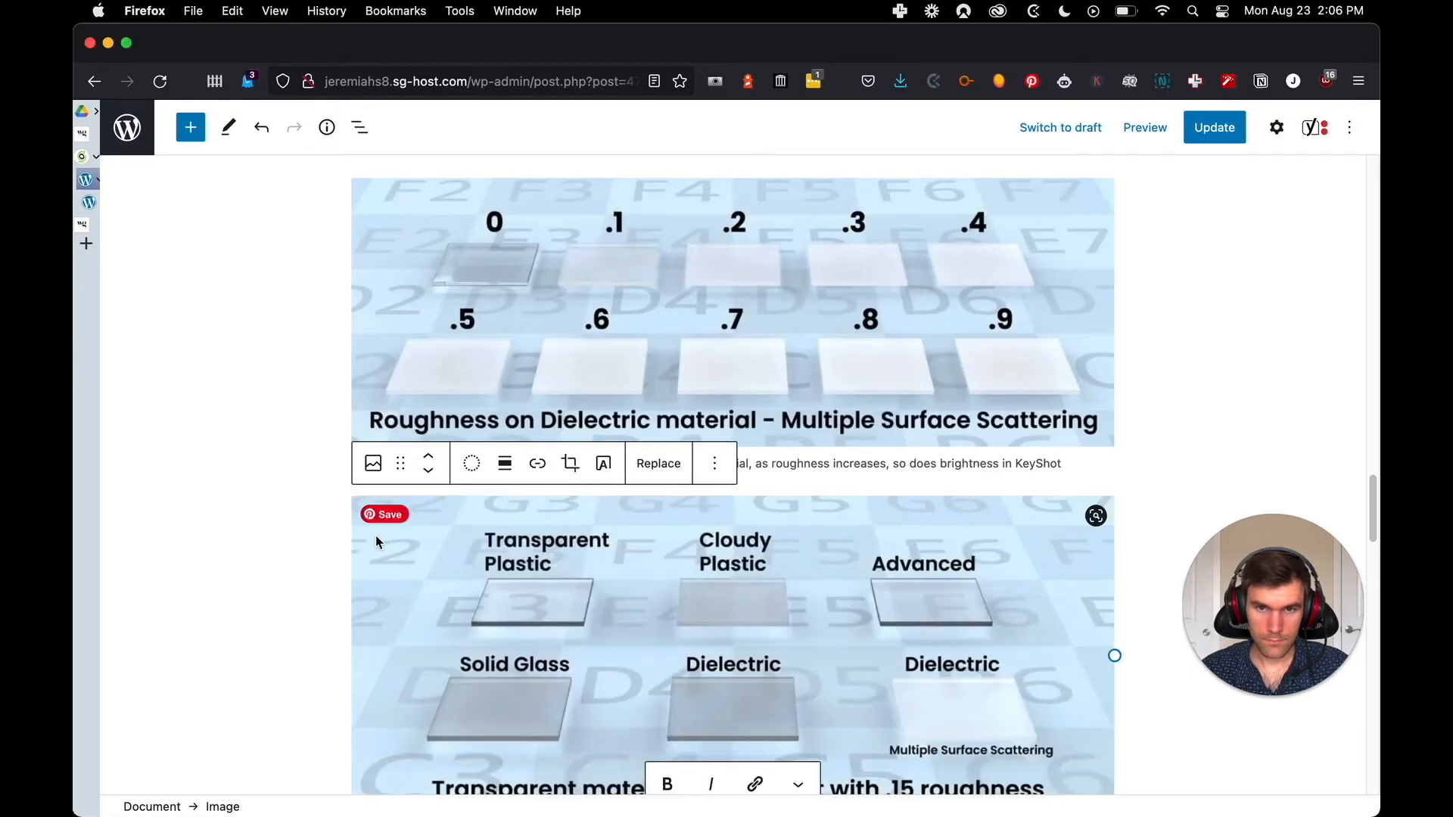
Caption the transparent materials comparison image "Each transparent material has a unique appearance even with the same roughness value in KeyShot"
{"action": "scroll", "coordinate": [341, 530], "scroll_direction": "down", "scroll_amount": 3}
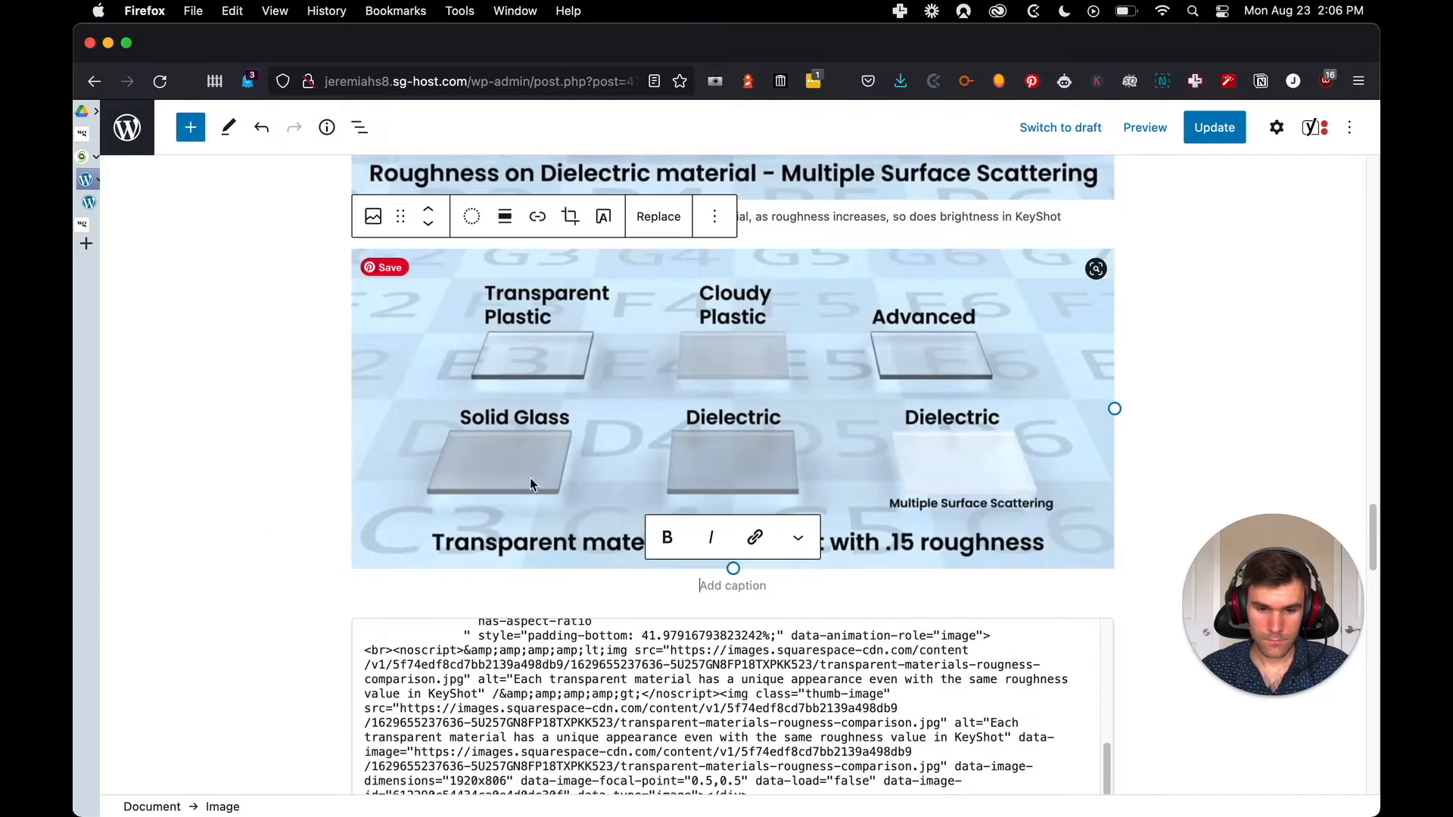
{"action": "scroll", "coordinate": [679, 613], "scroll_direction": "down", "scroll_amount": 5}
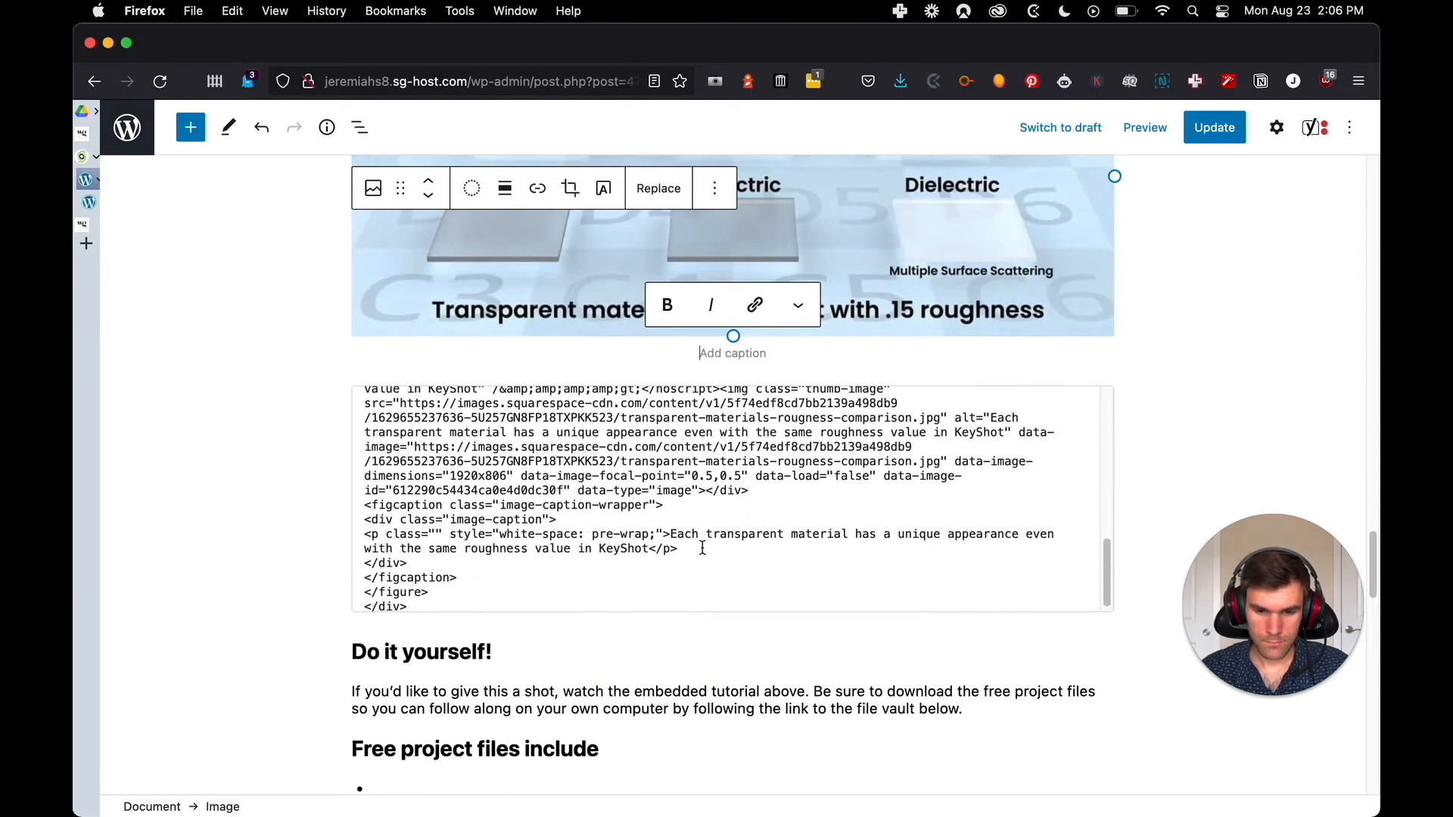
{"action": "mouse_move", "coordinate": [672, 536]}
{"action": "left_mouse_down"}
{"action": "mouse_move", "coordinate": [633, 535]}
{"action": "mouse_move", "coordinate": [649, 532]}
{"action": "left_mouse_up"}
{"action": "key", "text": "super+c"}
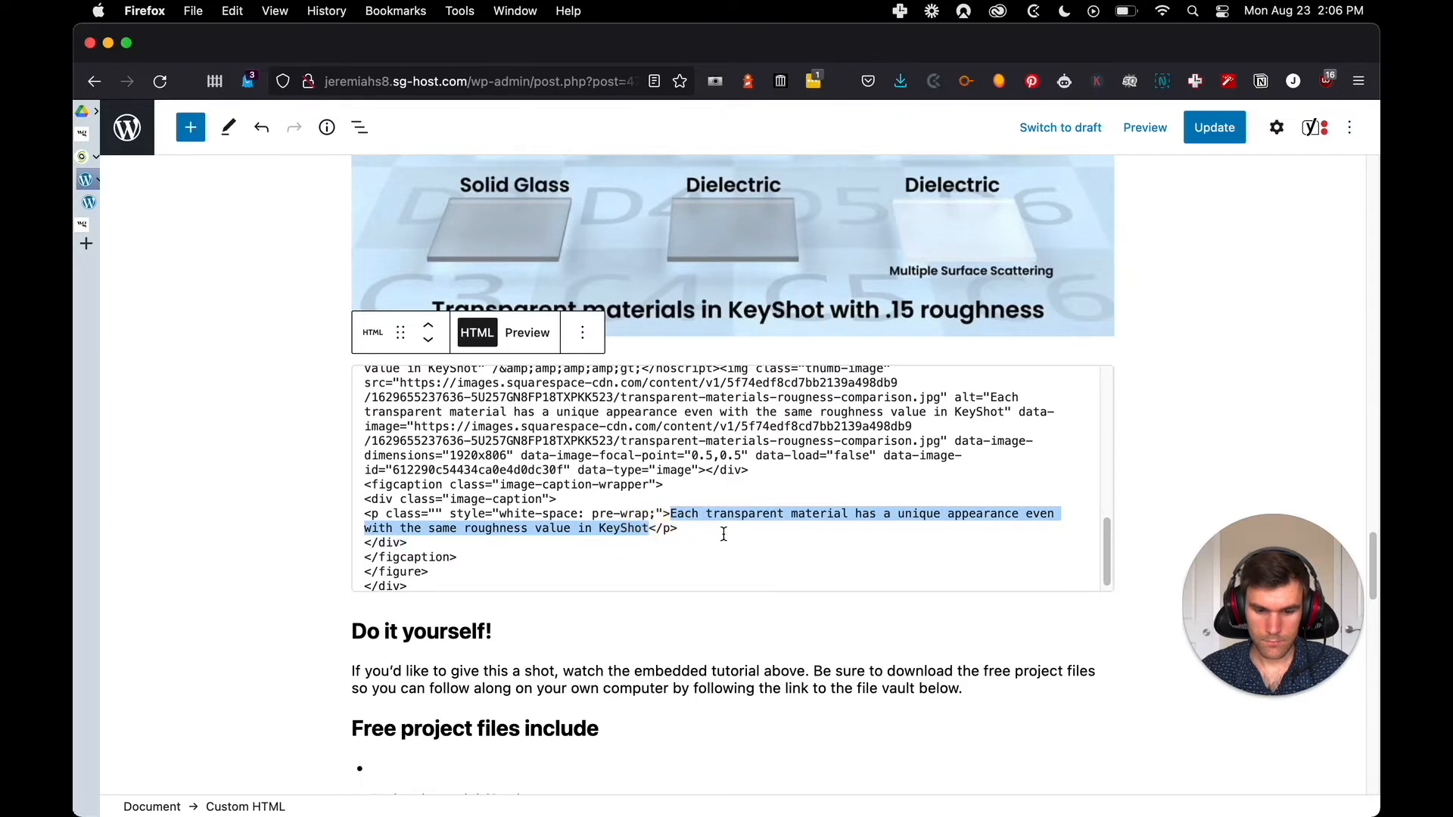
{"action": "left_click", "coordinate": [700, 330]}
{"action": "left_click", "coordinate": [711, 350]}
{"action": "key", "text": "super+v"}
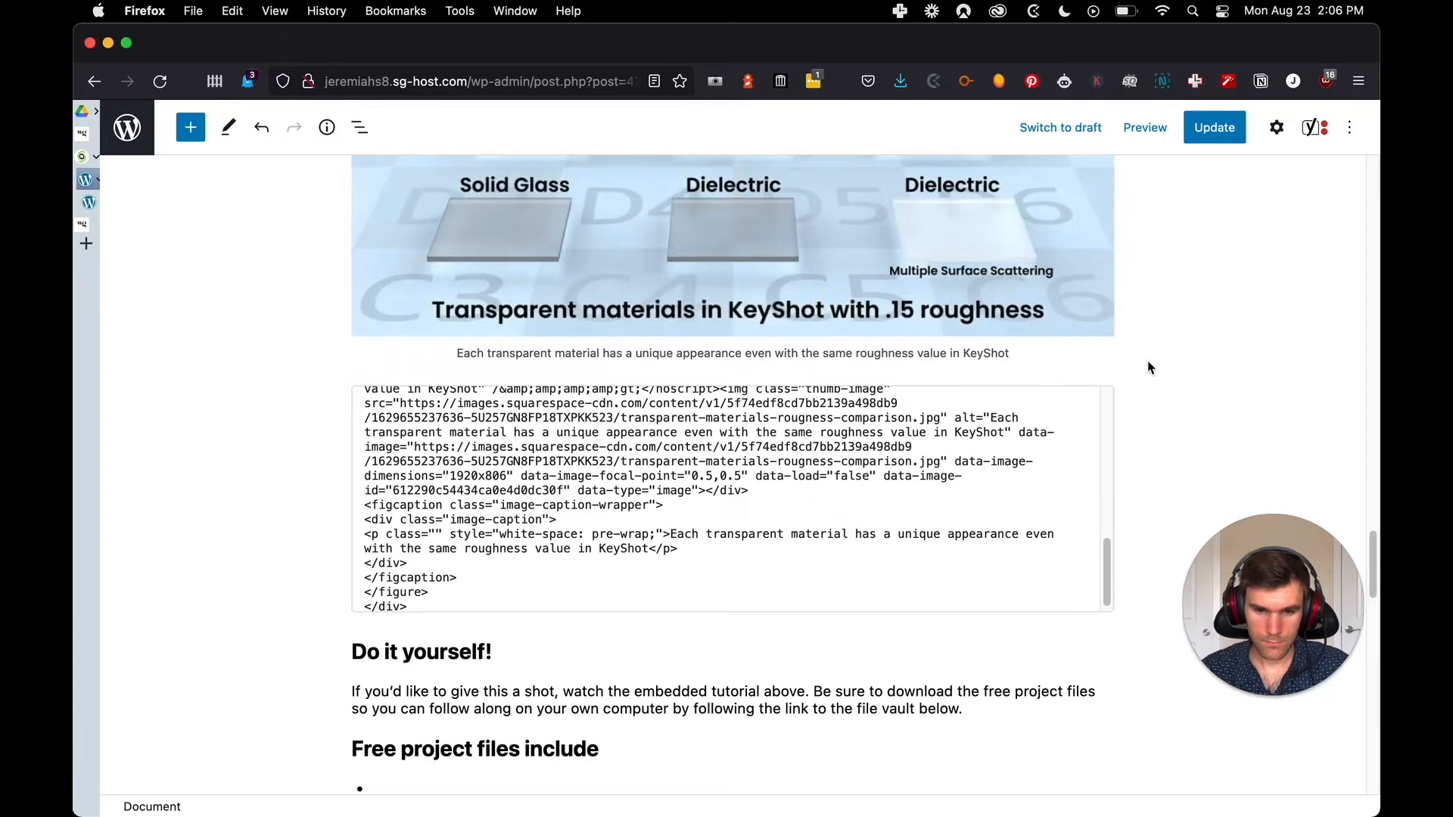
Check the original post and remove the imported HTML block below the transparent materials comparison image
{"action": "key", "text": "ctrl+Tab"}
{"action": "scroll", "coordinate": [638, 421], "scroll_direction": "down", "scroll_amount": 5}
{"action": "scroll", "coordinate": [292, 454], "scroll_direction": "up", "scroll_amount": 3}
{"action": "key", "text": "ctrl+Tab"}
{"action": "key", "text": "ctrl+Tab"}
{"action": "scroll", "coordinate": [260, 471], "scroll_direction": "down", "scroll_amount": 2}
{"action": "key", "text": "ctrl+Tab"}
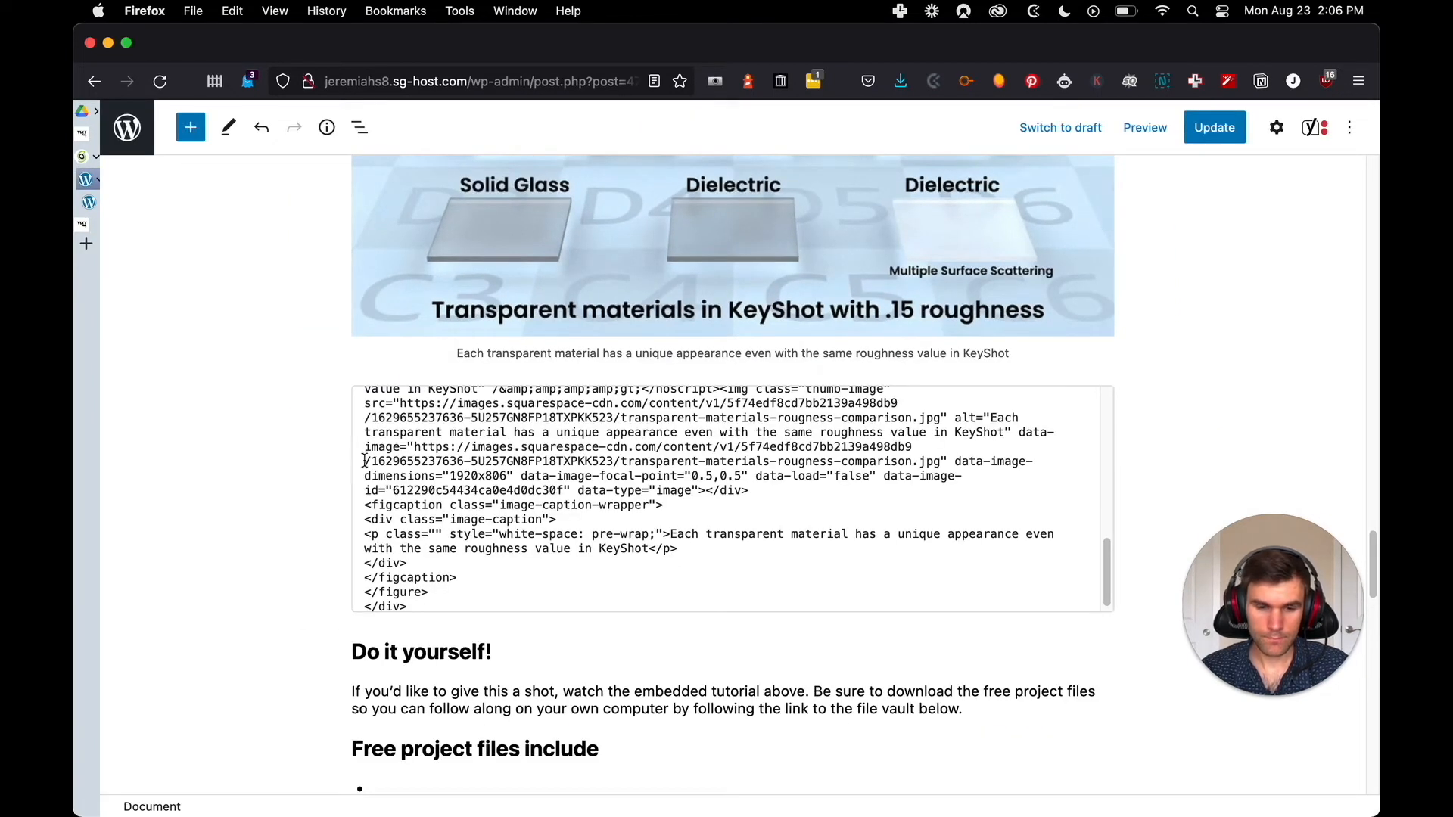
{"action": "left_click", "coordinate": [644, 402]}
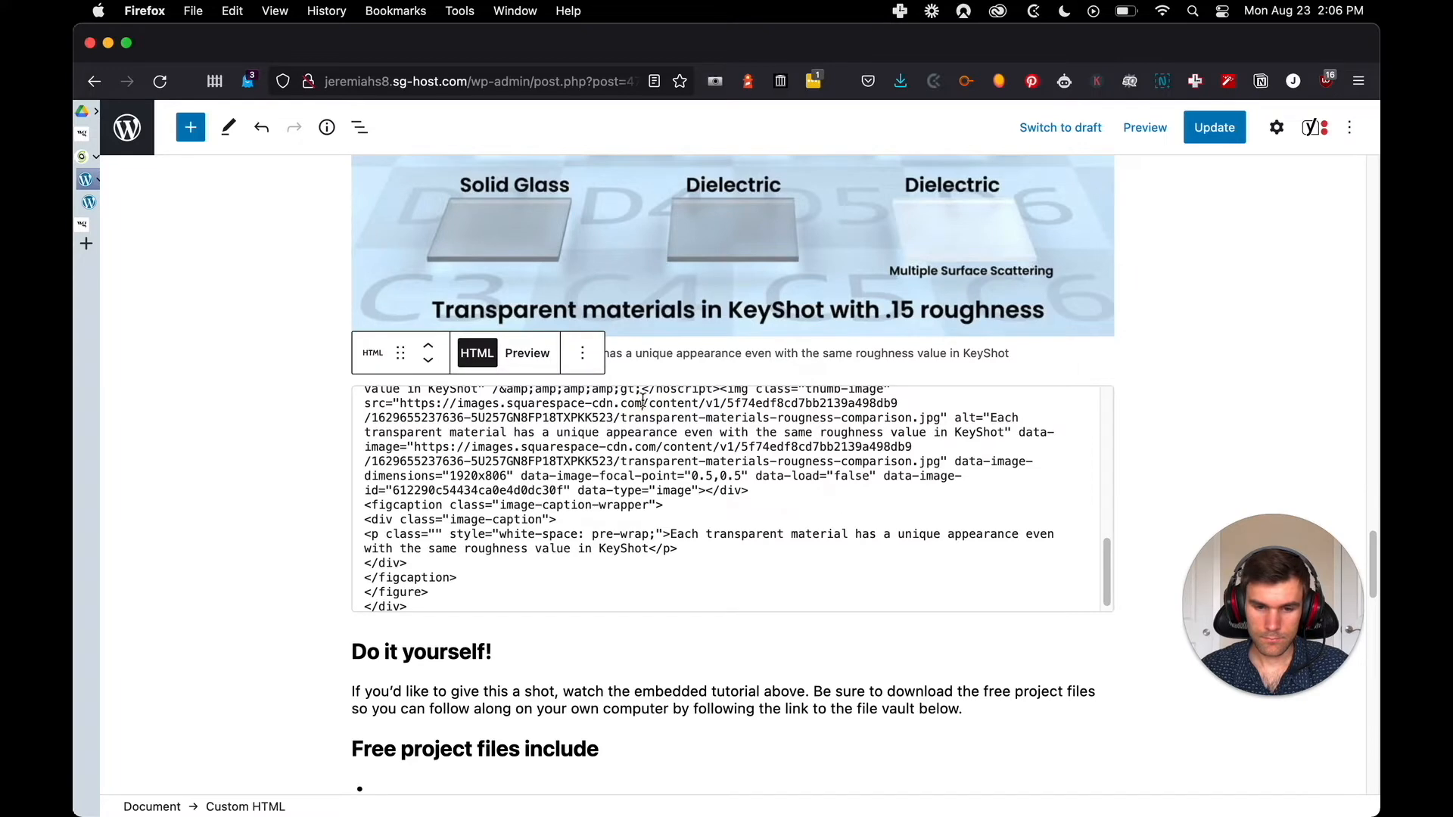
{"action": "left_click", "coordinate": [583, 365]}
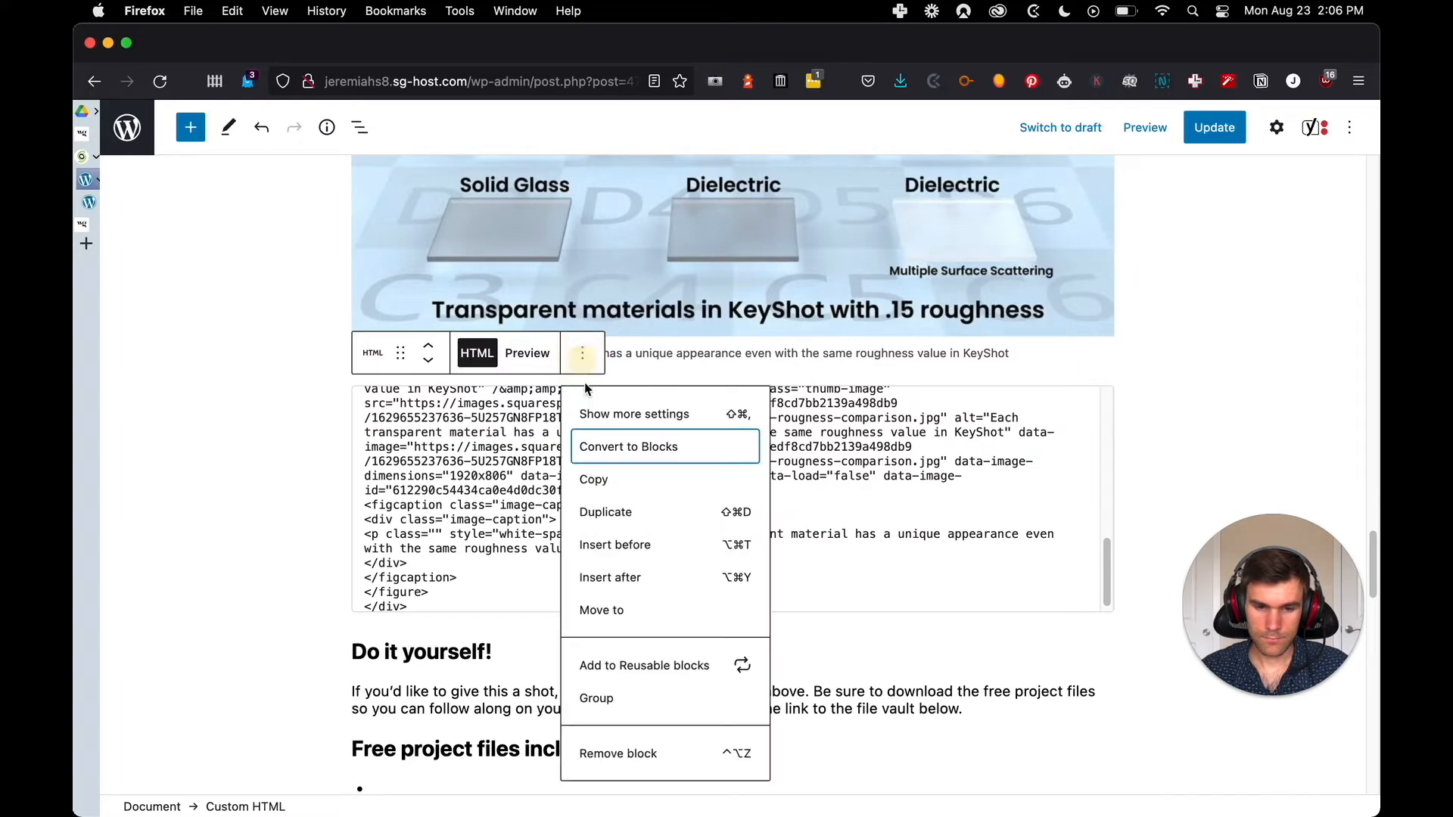
{"action": "left_click", "coordinate": [619, 754]}
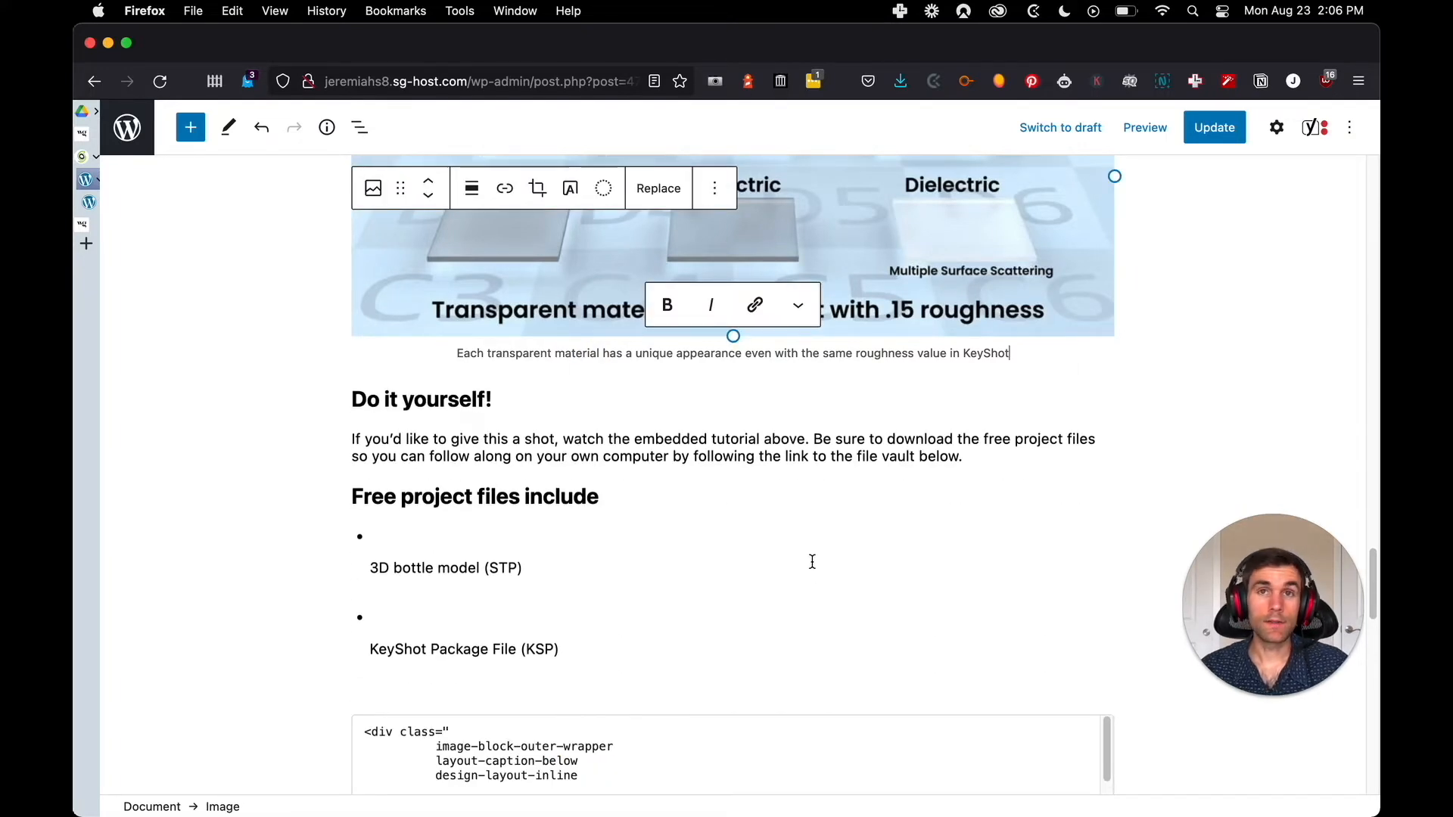
Show the block settings of the transparent materials comparison image
{"action": "scroll", "coordinate": [794, 578], "scroll_direction": "up", "scroll_amount": 4}
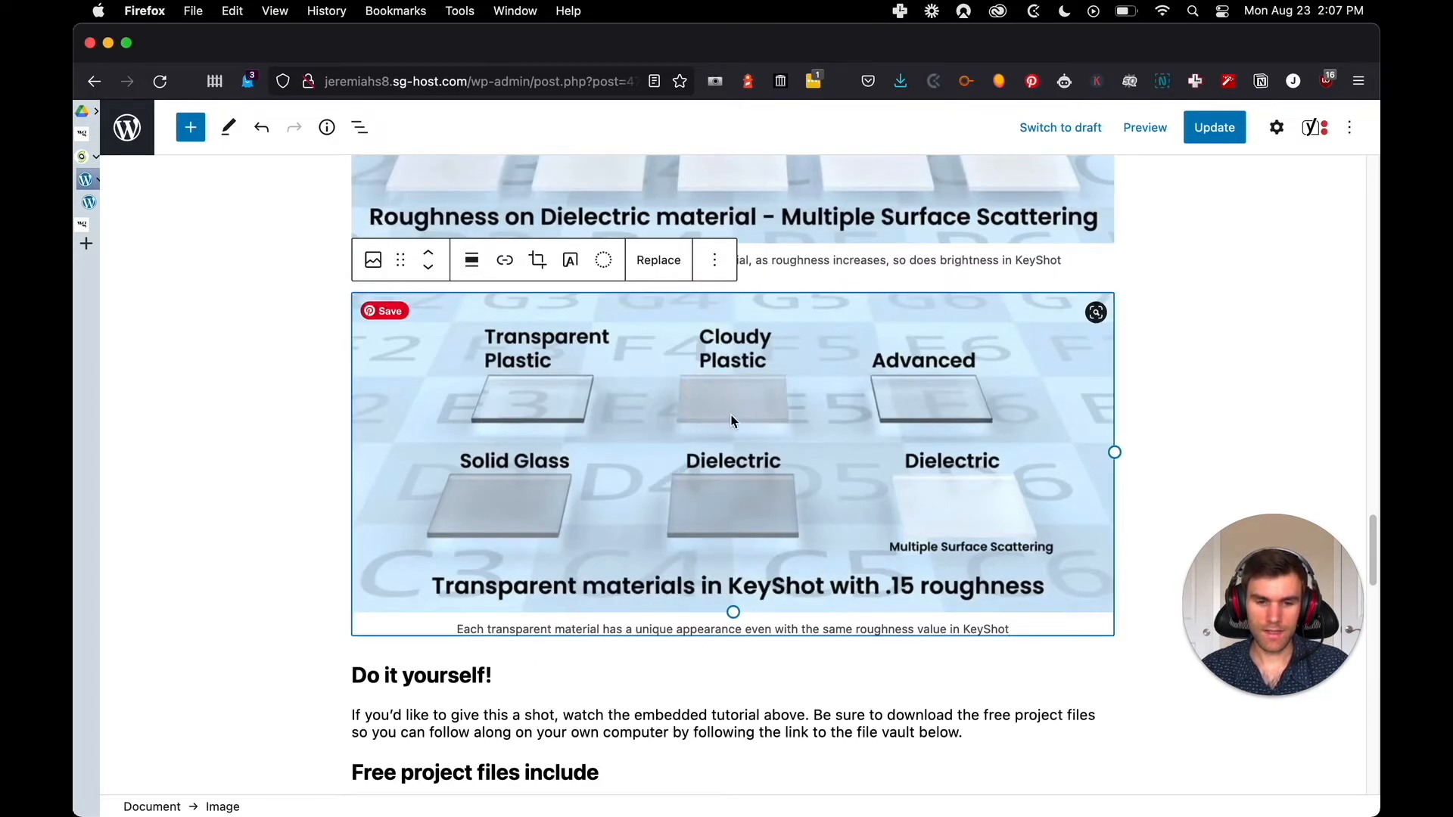
{"action": "left_click", "coordinate": [715, 261]}
{"action": "left_click", "coordinate": [717, 265]}
{"action": "left_click", "coordinate": [639, 431]}
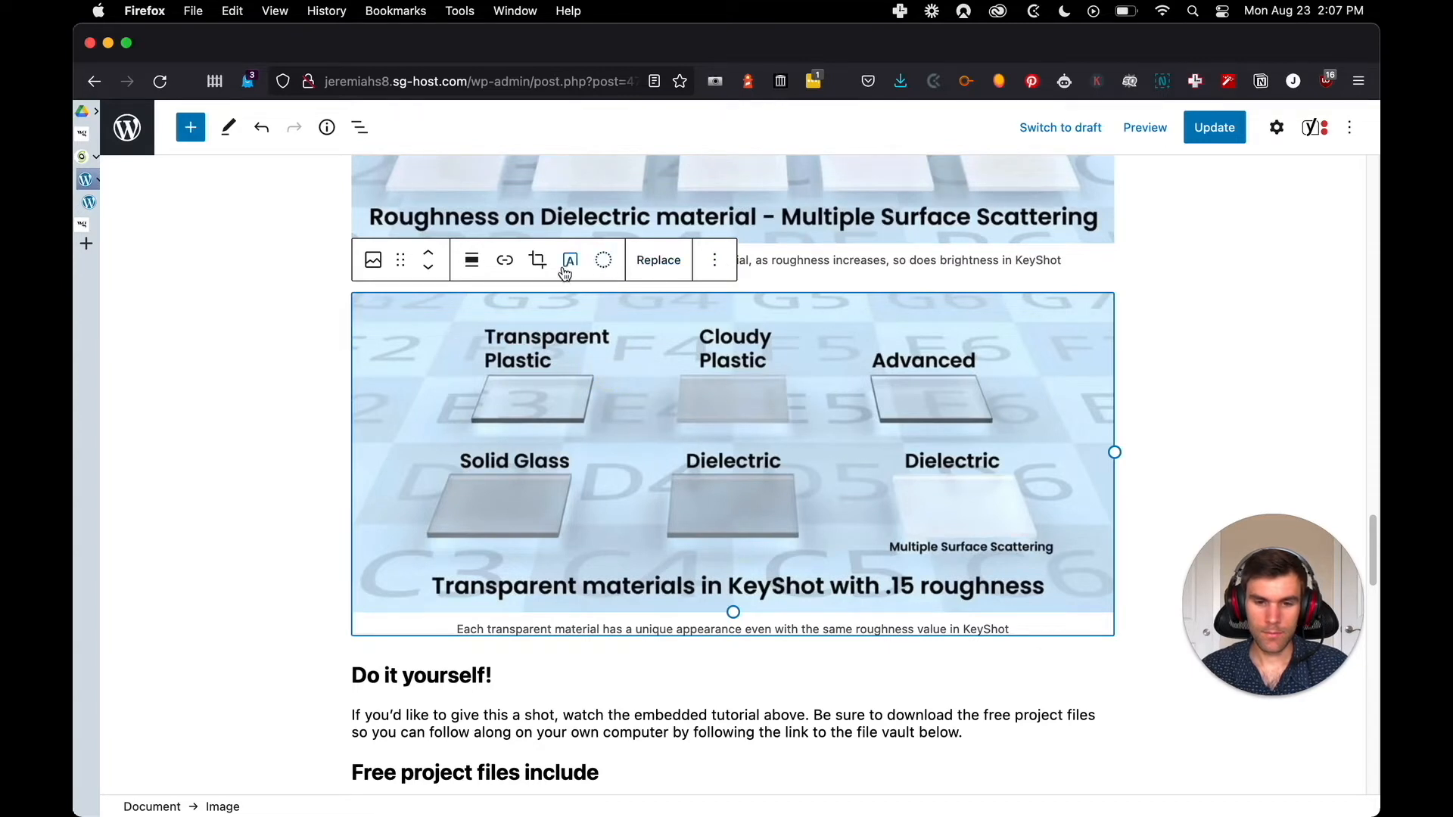
{"action": "left_click", "coordinate": [714, 260]}
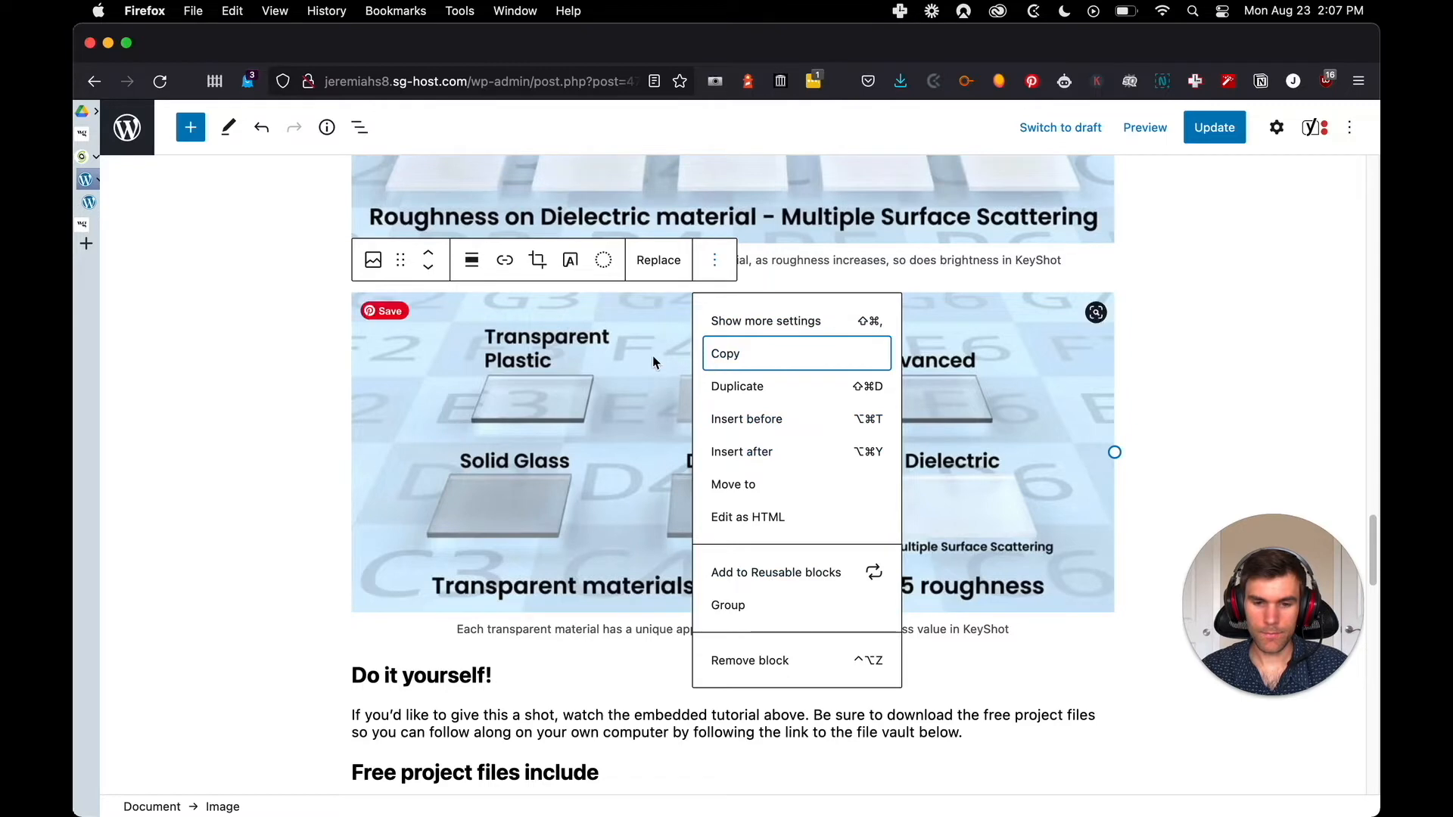
{"action": "left_click", "coordinate": [759, 321]}
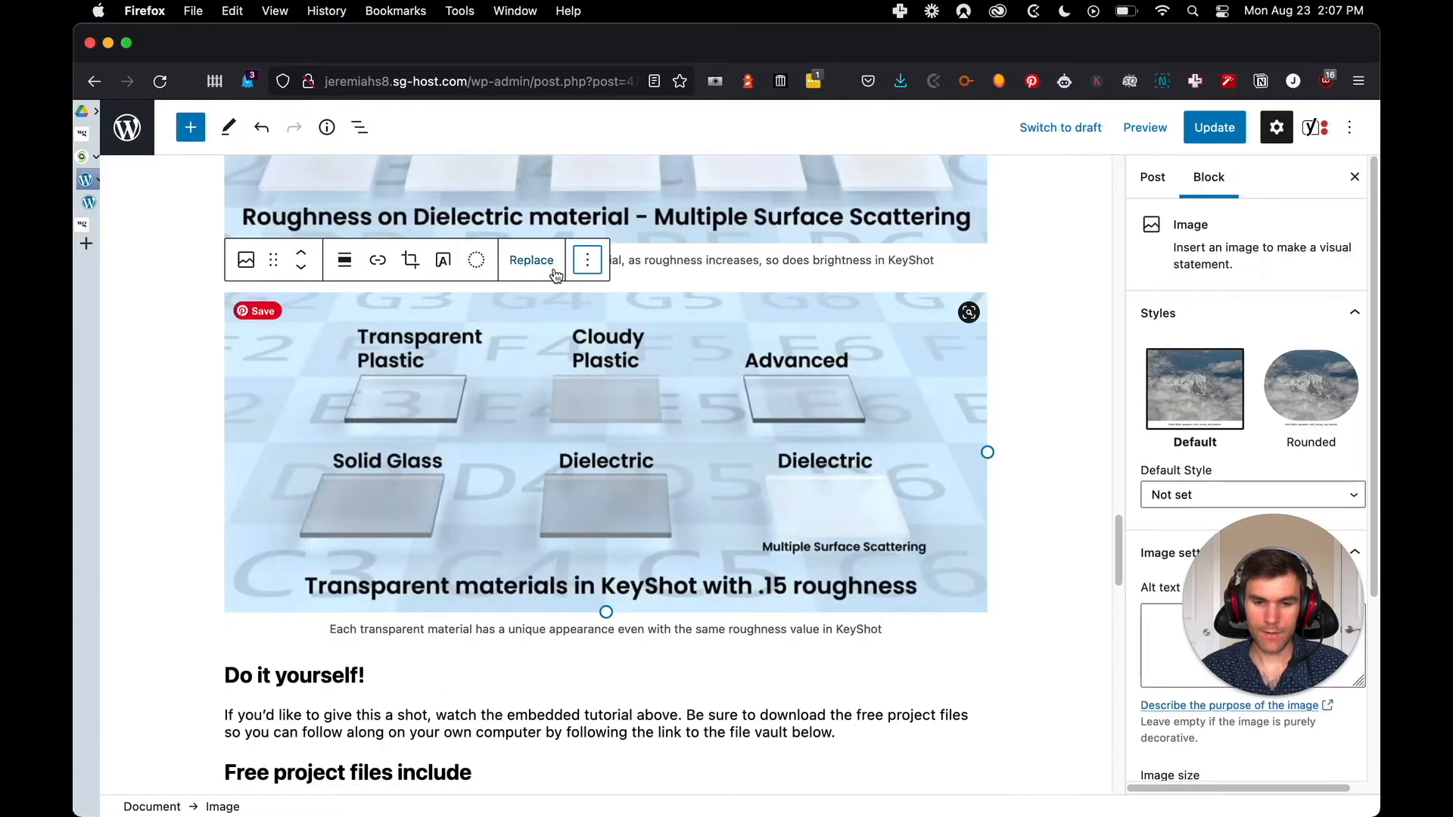
Copy the transparent materials caption "Each transparent material has a unique appearance even with the same roughness value in KeyShot" into that image's alt text
{"action": "left_click_drag", "start_coordinate": [1308, 610], "coordinate": [1048, 683]}
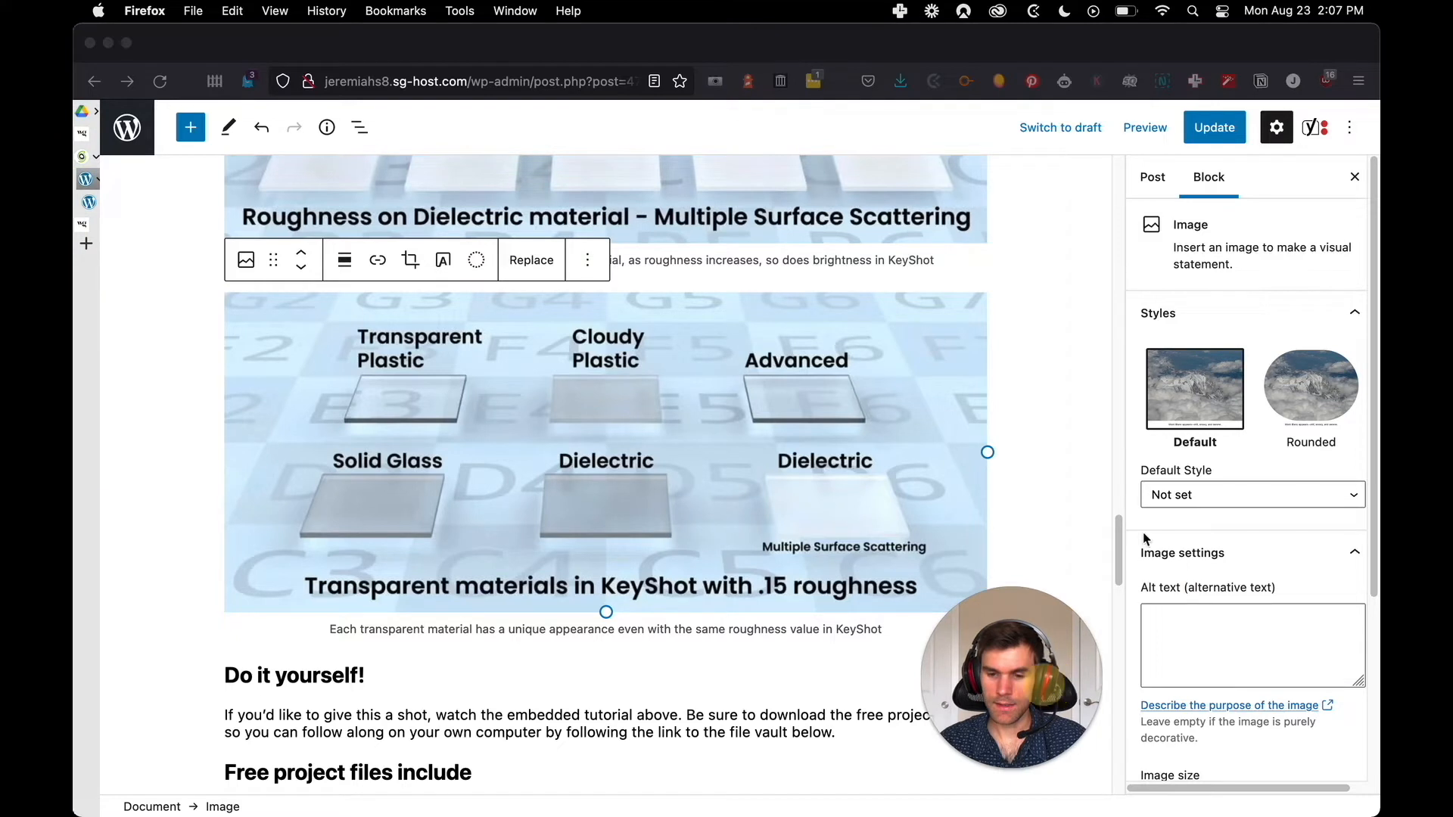
{"action": "left_click", "coordinate": [1185, 639]}
{"action": "left_click", "coordinate": [1184, 639]}
{"action": "left_click", "coordinate": [846, 663]}
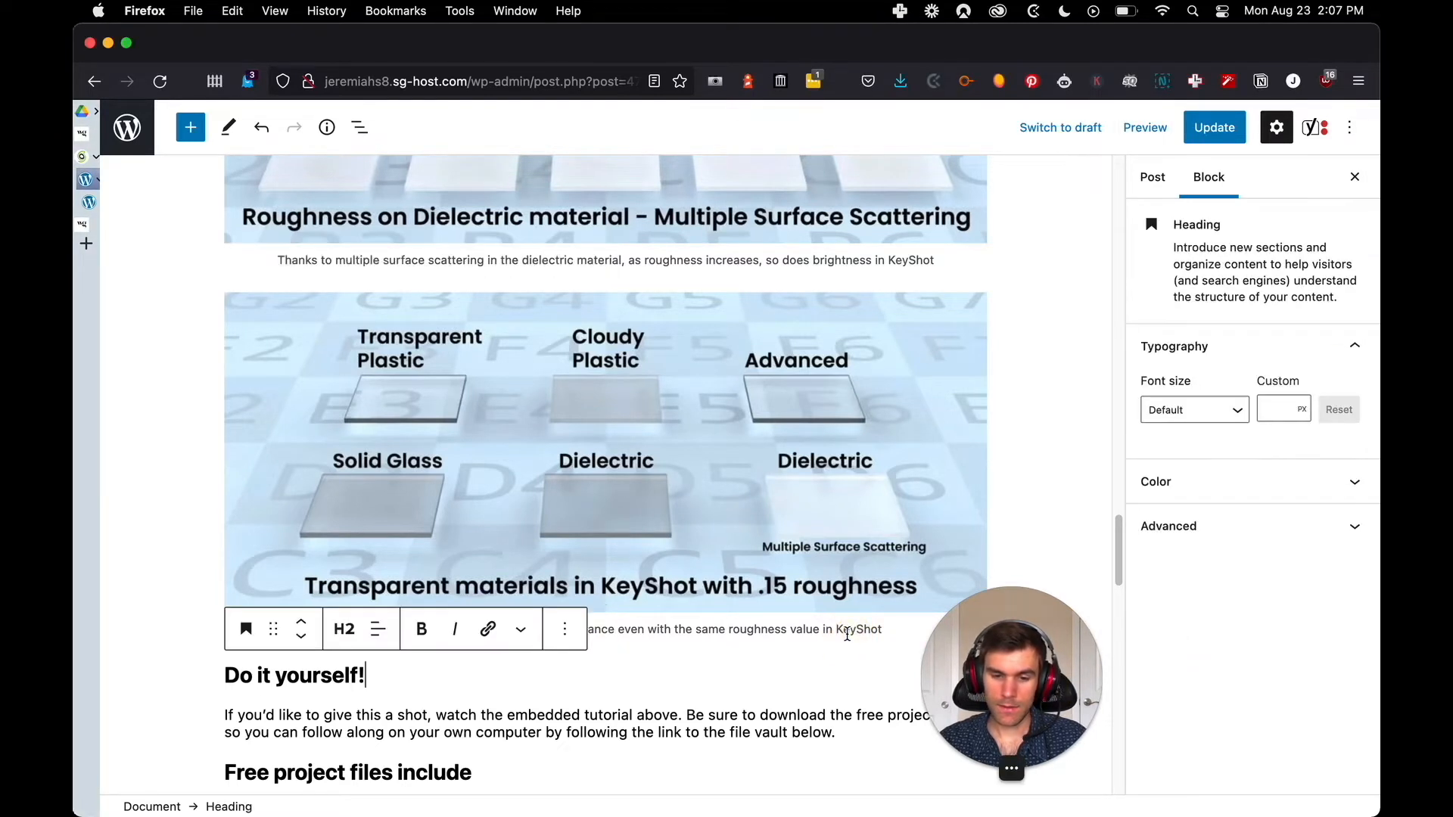
{"action": "triple_click", "coordinate": [846, 632]}
{"action": "key", "text": "super+c"}
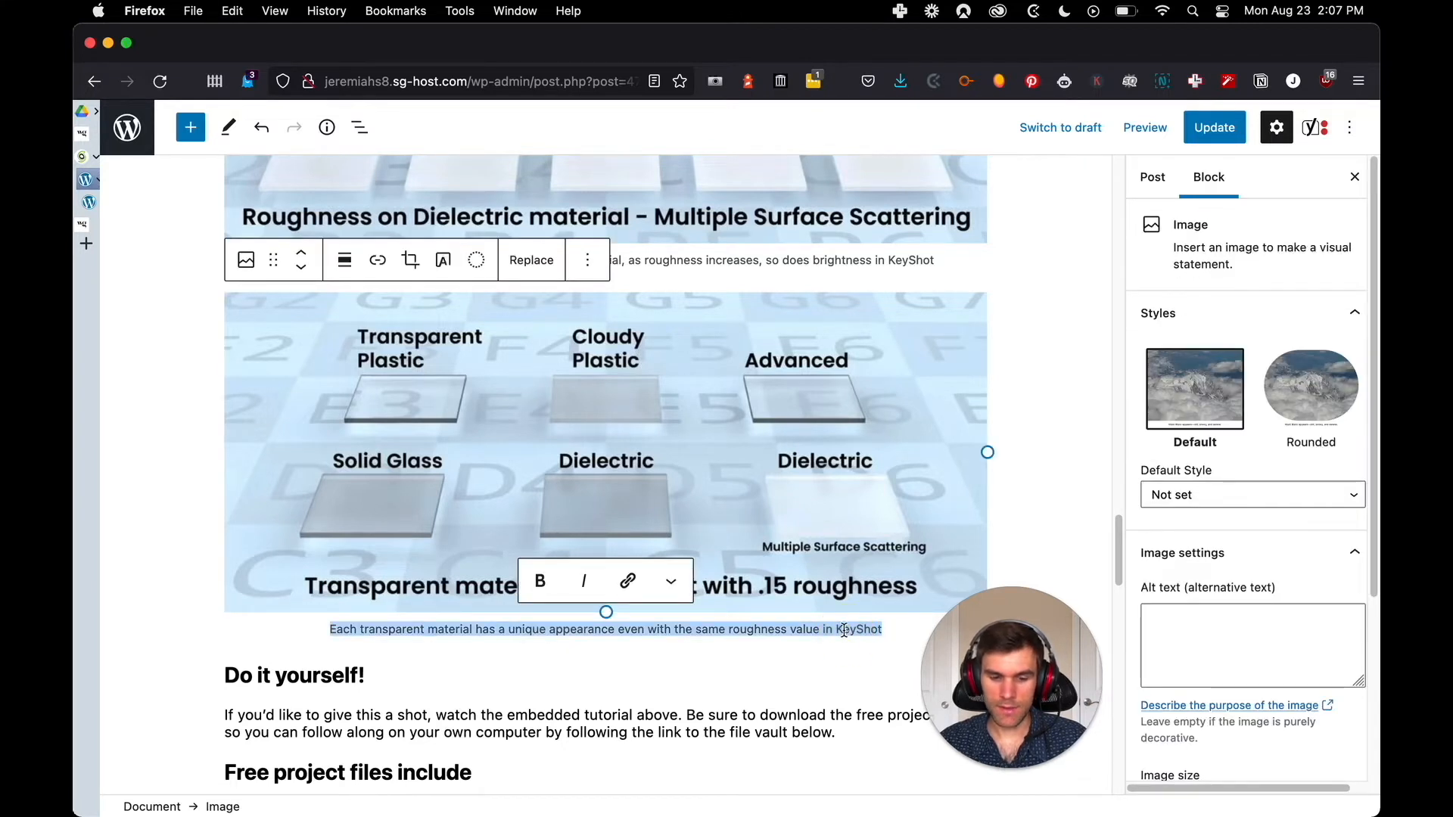
{"action": "left_click", "coordinate": [1258, 621]}
{"action": "key", "text": "super+v"}
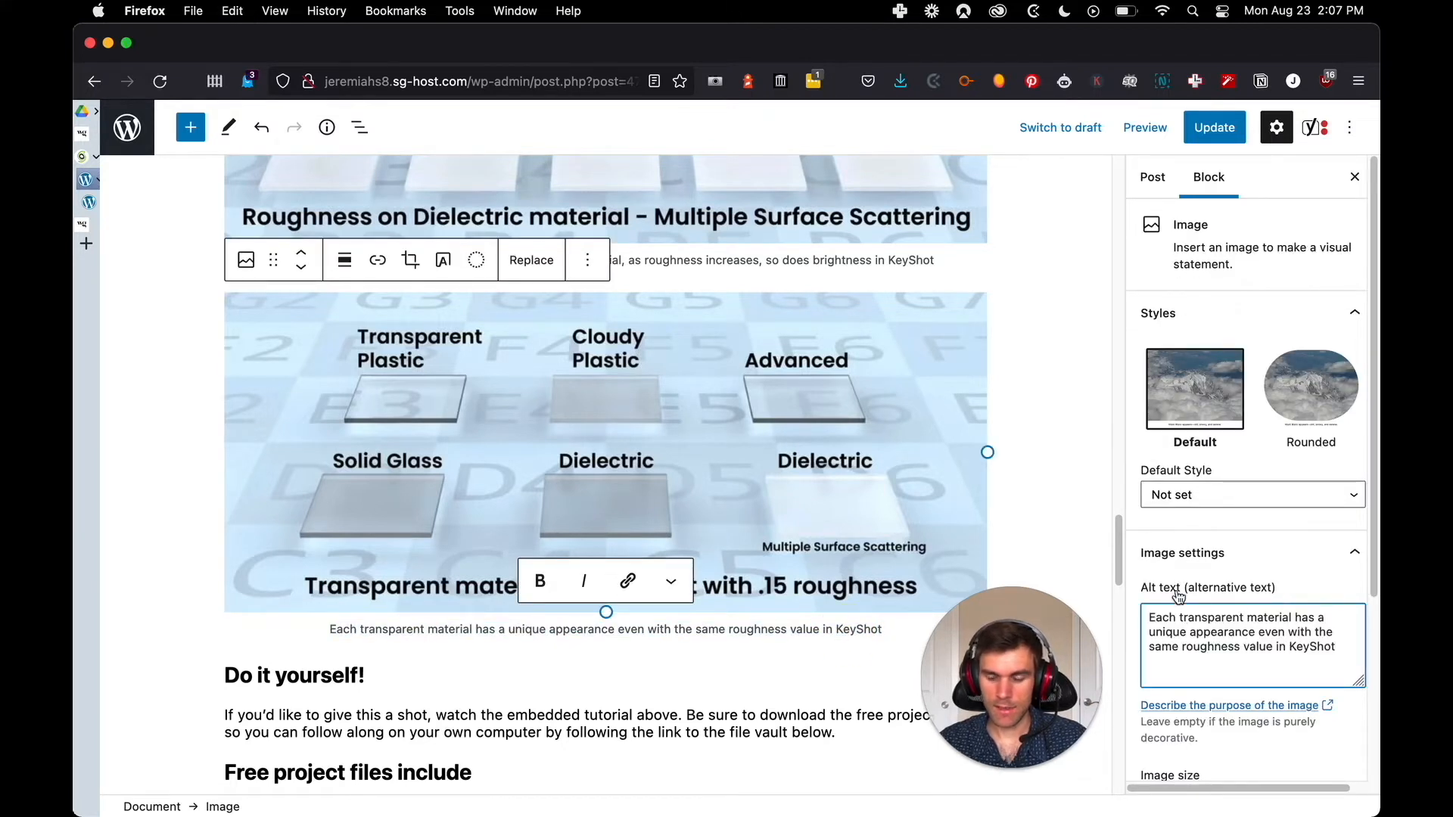
Set the multiple surface scattering image's alt text to "Thanks to multiple surface scattering in the dielectric material, as roughness increases, so does brightness in KeyShot"
{"action": "scroll", "coordinate": [1073, 520], "scroll_direction": "up", "scroll_amount": 1}
{"action": "left_click", "coordinate": [1064, 507]}
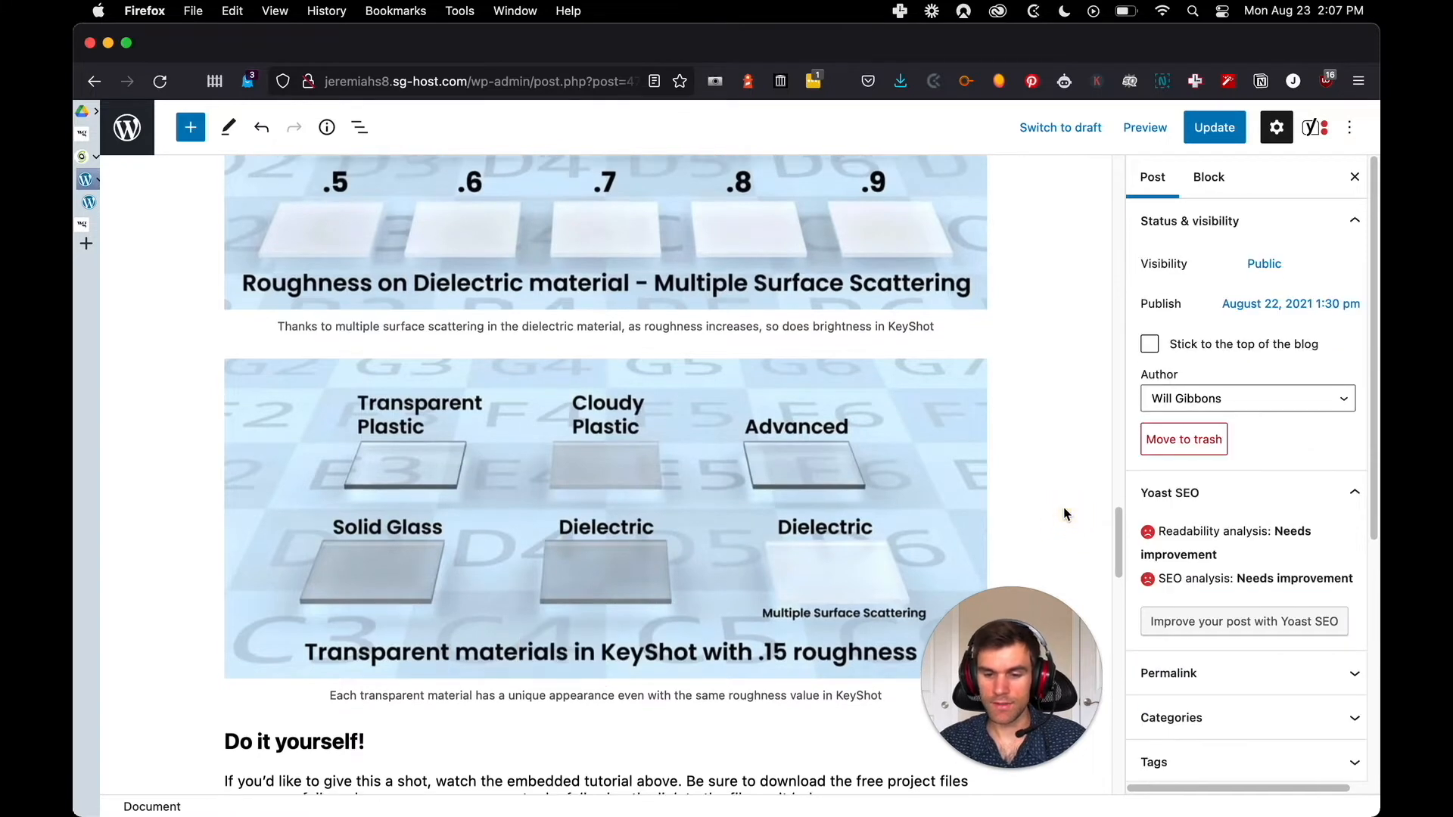
{"action": "scroll", "coordinate": [1065, 507], "scroll_direction": "up", "scroll_amount": 2}
{"action": "triple_click", "coordinate": [868, 409]}
{"action": "key", "text": "super+c"}
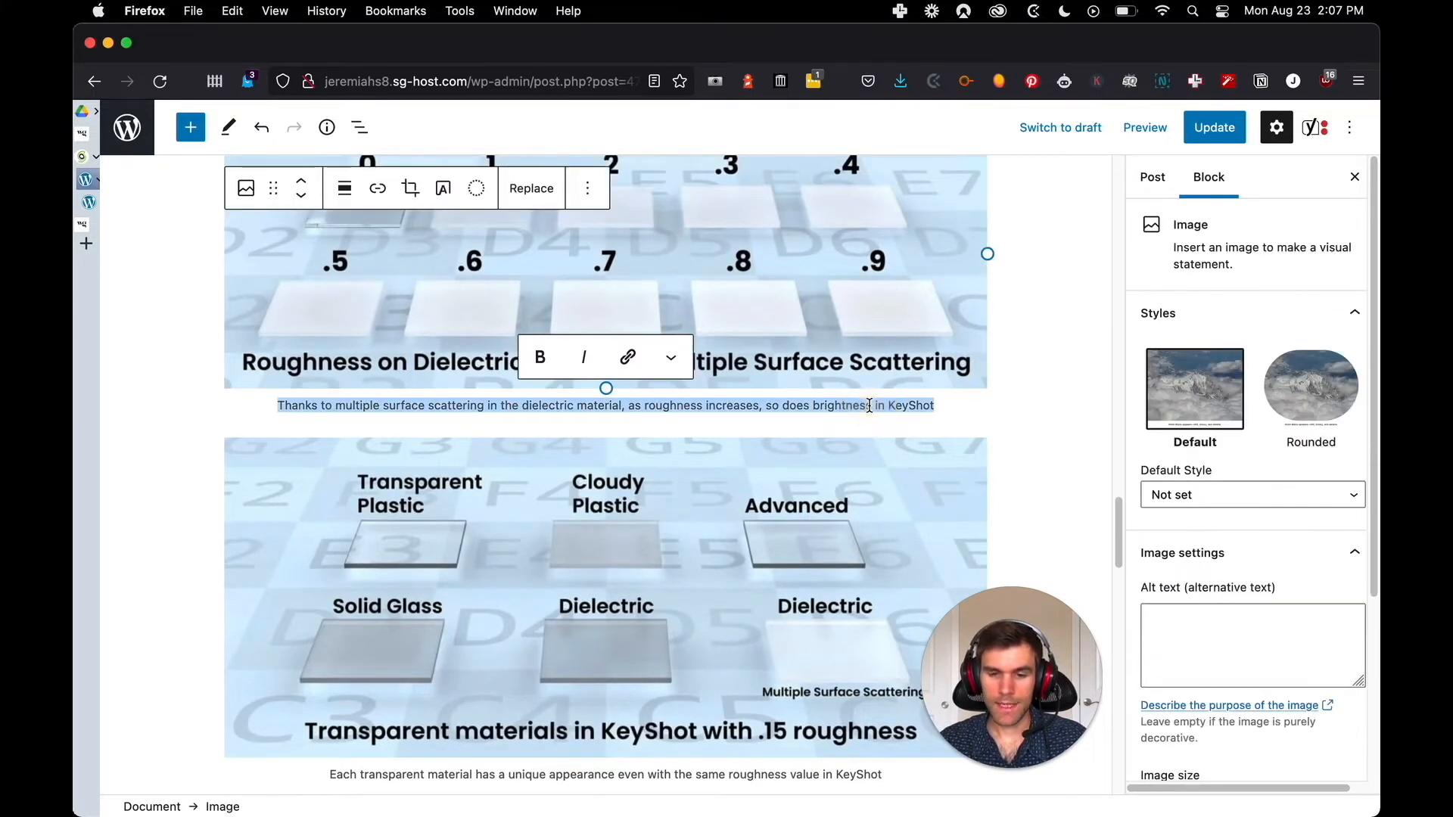
{"action": "left_click", "coordinate": [1188, 630]}
{"action": "key", "text": "super+v"}
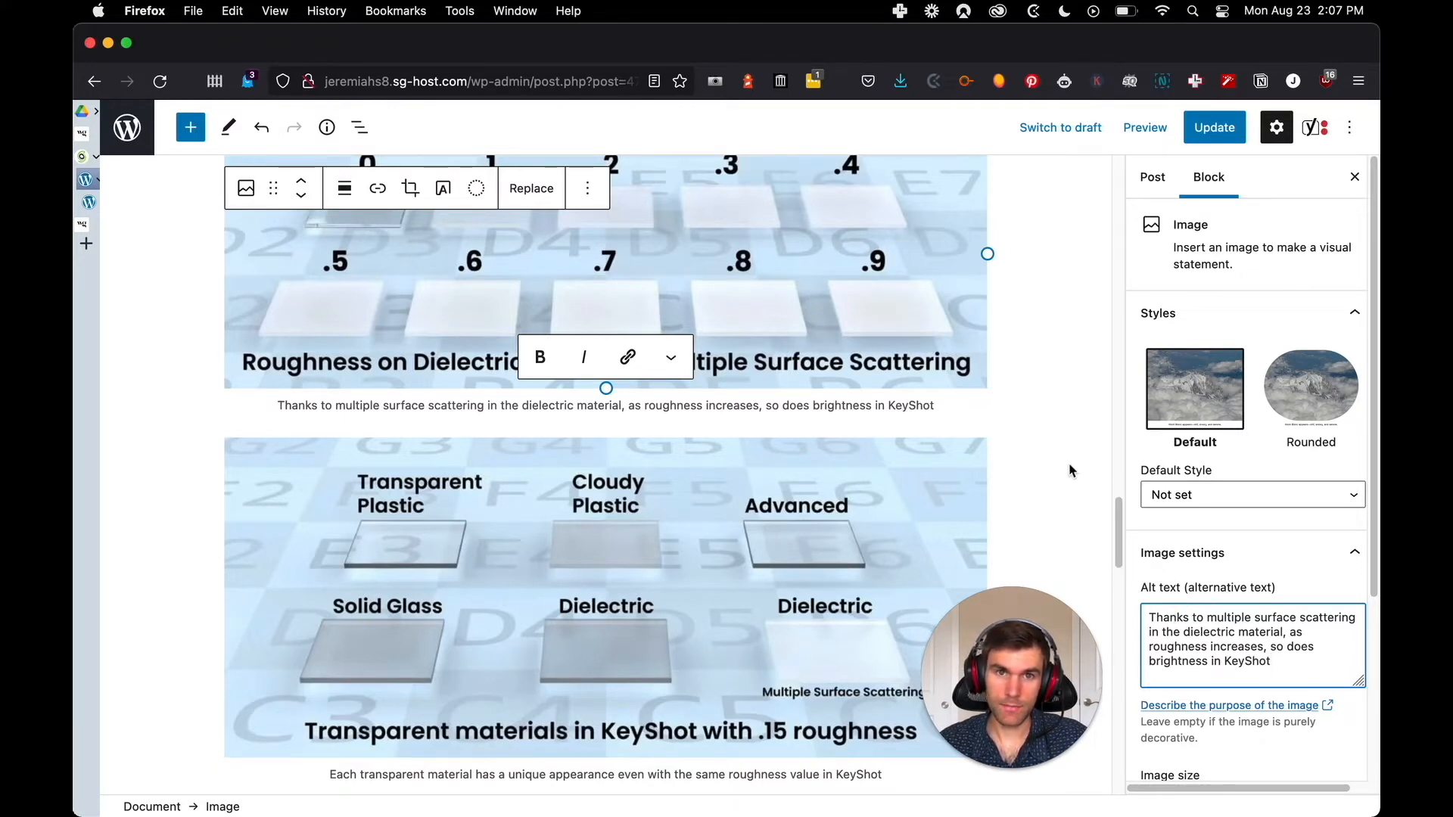
Set the single surface scattering image's alt text to "Without multiple surface scattering, materials become darker as roughness increases in KeyShot"
{"action": "scroll", "coordinate": [1034, 471], "scroll_direction": "up", "scroll_amount": 5}
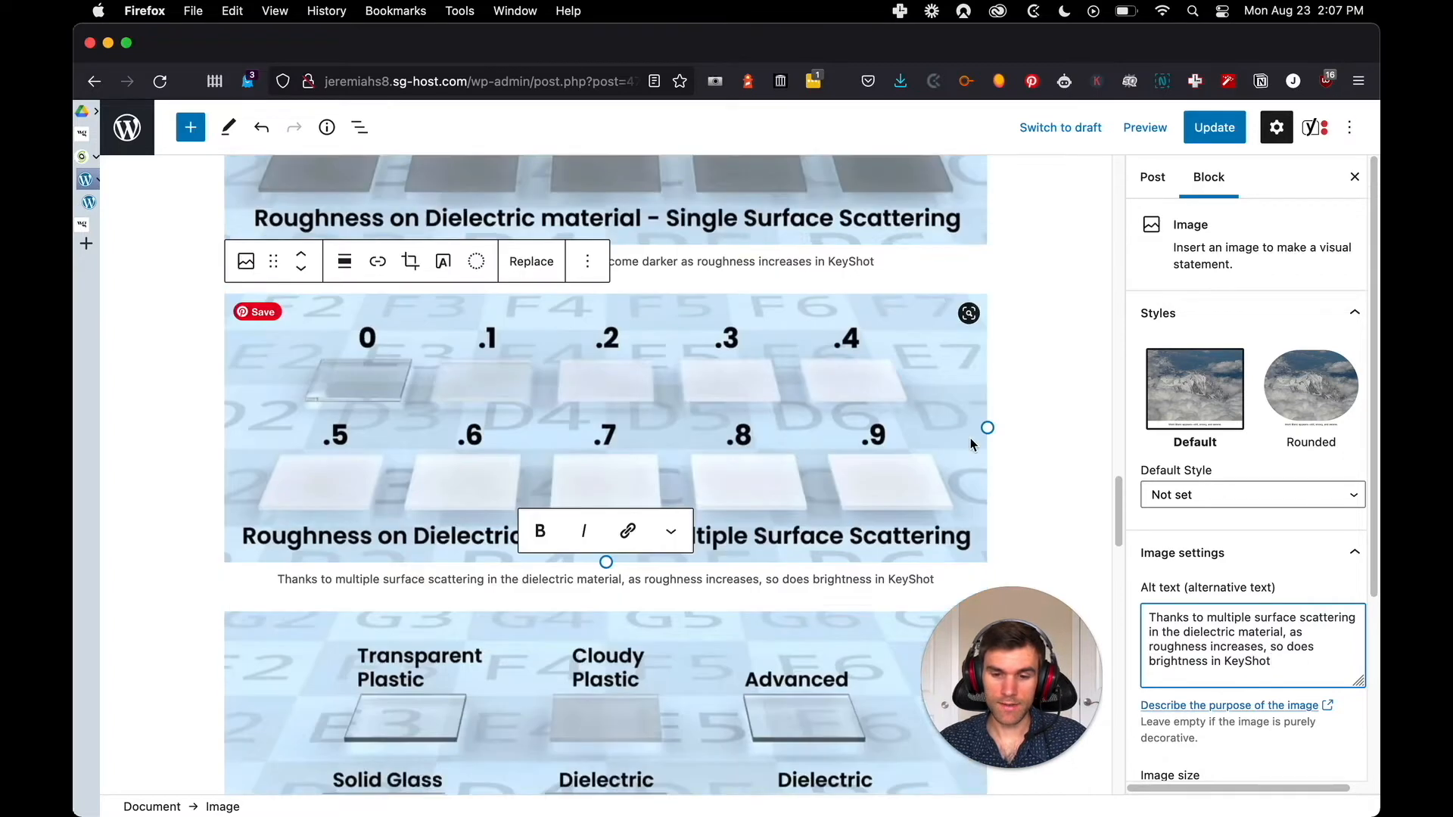
{"action": "scroll", "coordinate": [1196, 454], "scroll_direction": "down", "scroll_amount": 3}
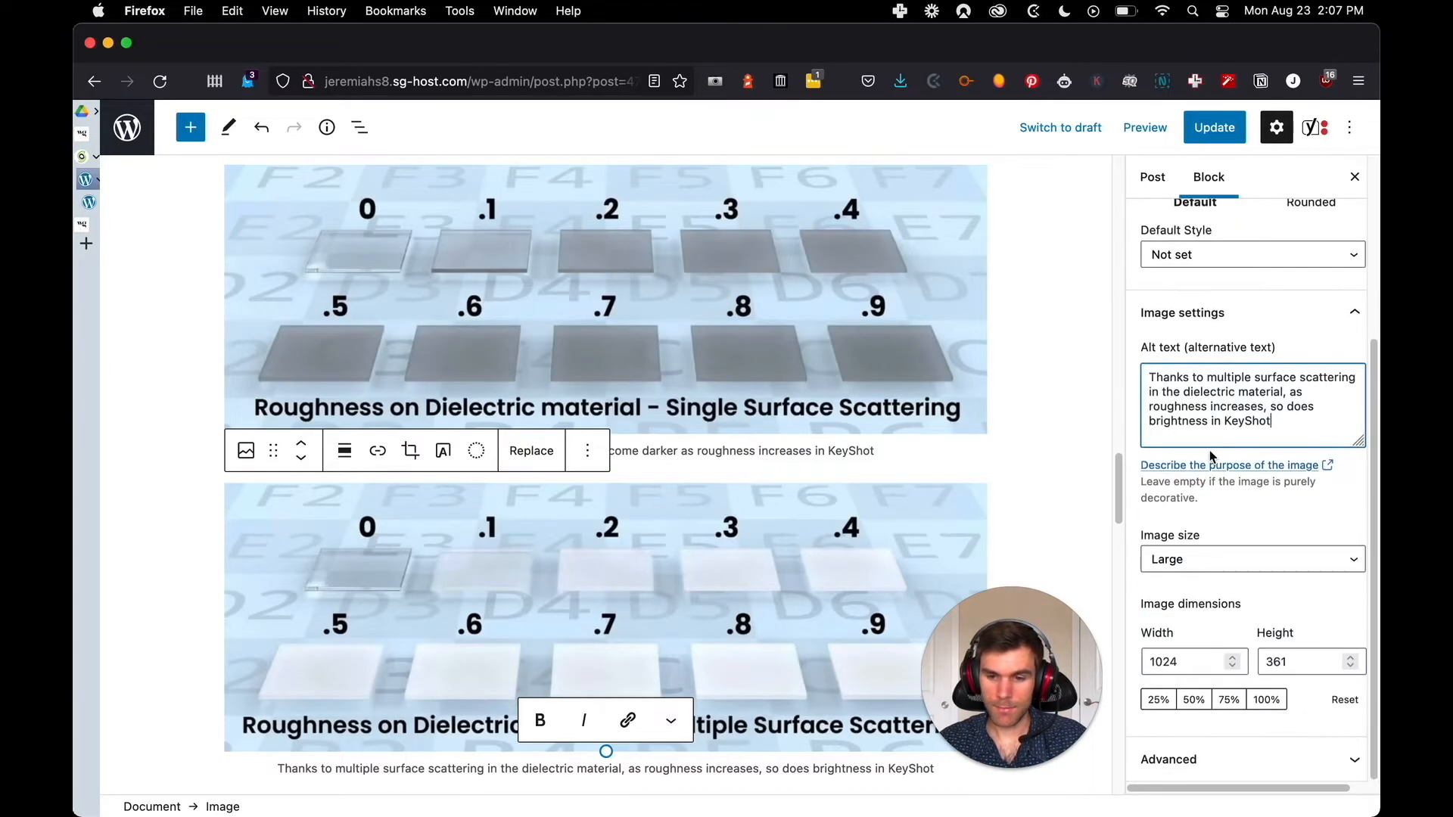
{"action": "scroll", "coordinate": [1206, 465], "scroll_direction": "up", "scroll_amount": 3}
{"action": "scroll", "coordinate": [1317, 508], "scroll_direction": "down", "scroll_amount": 3}
{"action": "scroll", "coordinate": [1325, 513], "scroll_direction": "up", "scroll_amount": 3}
{"action": "left_click", "coordinate": [924, 401]}
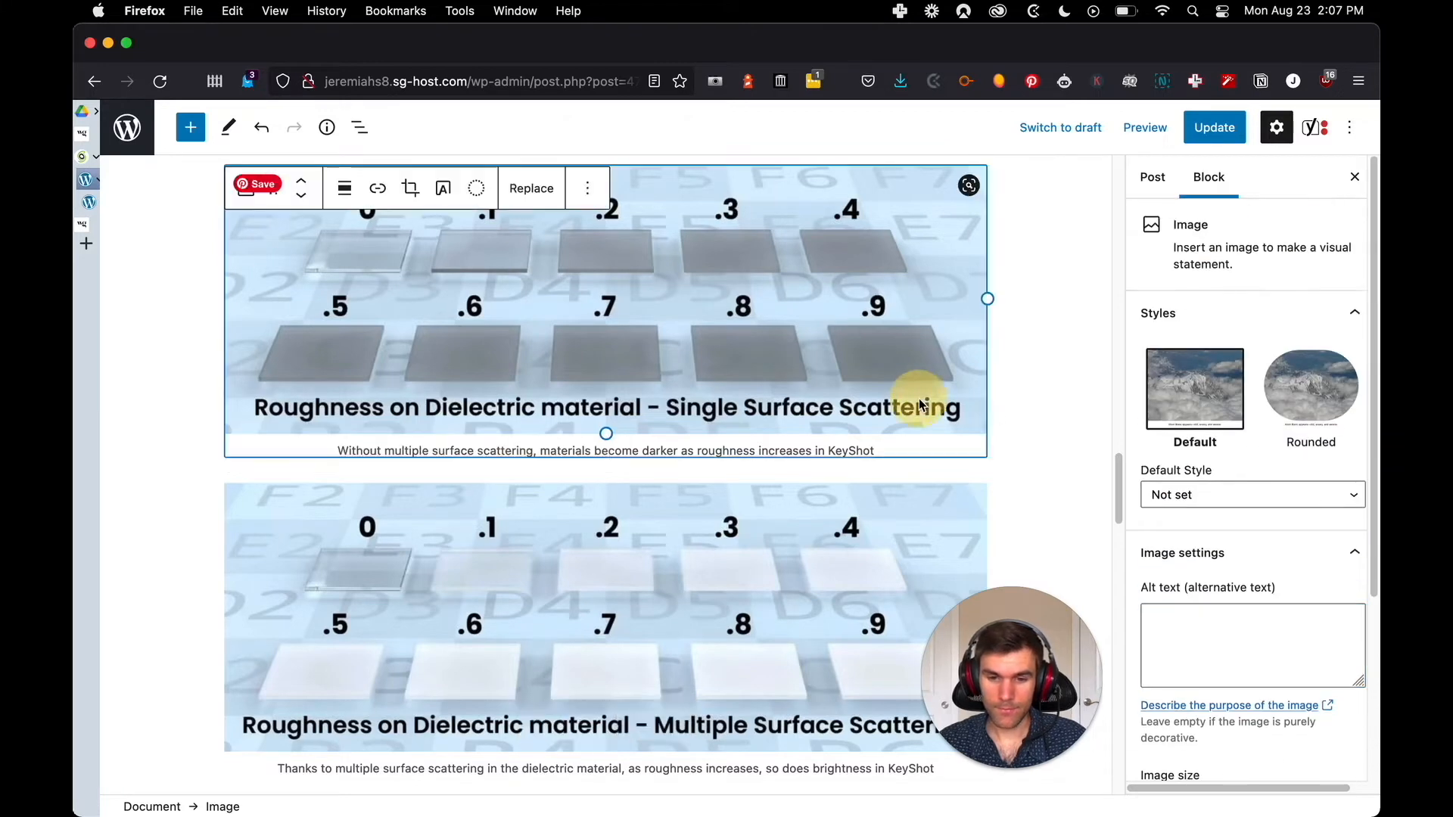
{"action": "triple_click", "coordinate": [796, 453]}
{"action": "key", "text": "super+c"}
{"action": "left_click", "coordinate": [1194, 637]}
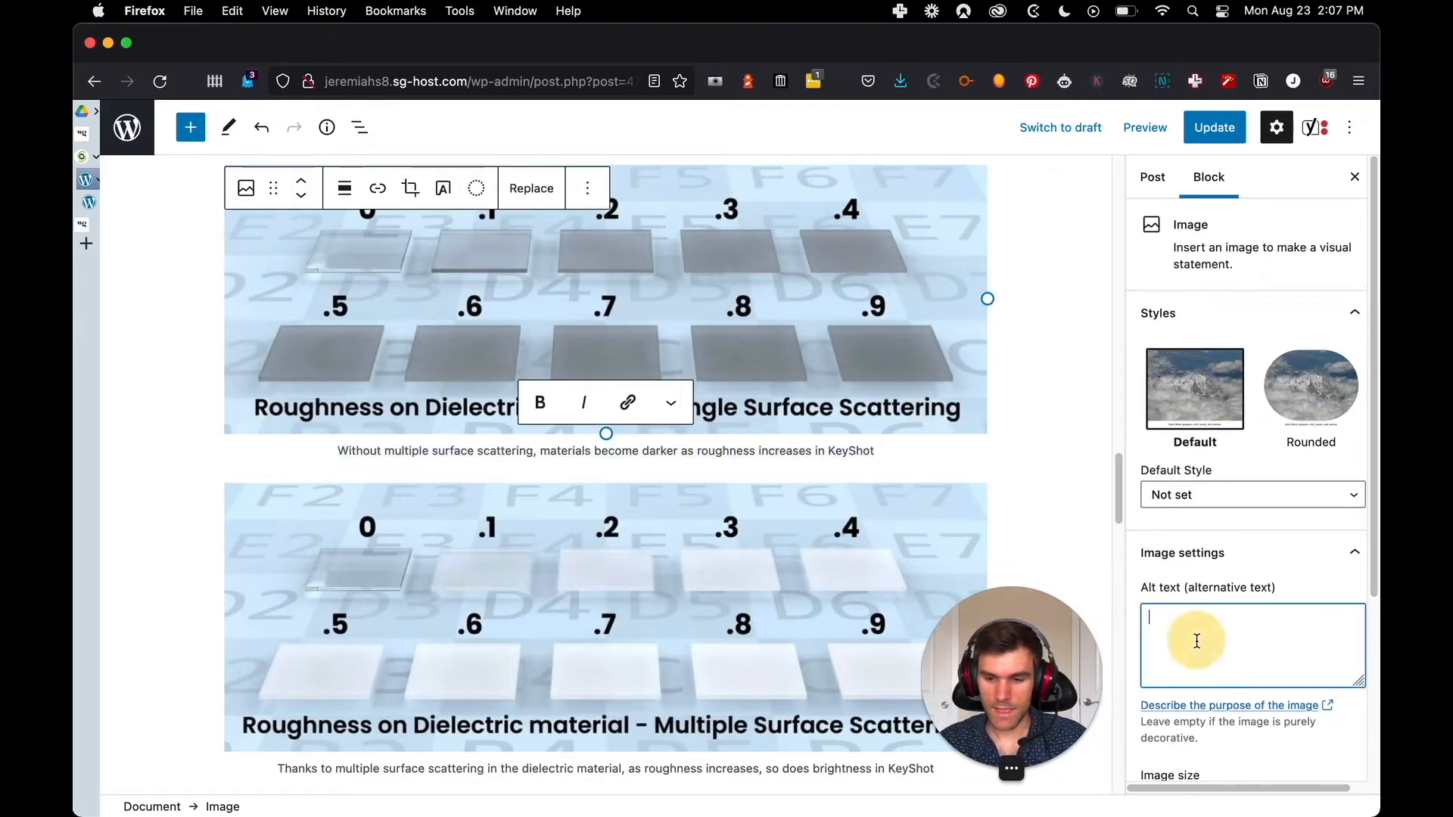
{"action": "key", "text": "super+v"}
Check the alt text of the rough glass and smooth glass light interaction images
{"action": "scroll", "coordinate": [1059, 498], "scroll_direction": "up", "scroll_amount": 5}
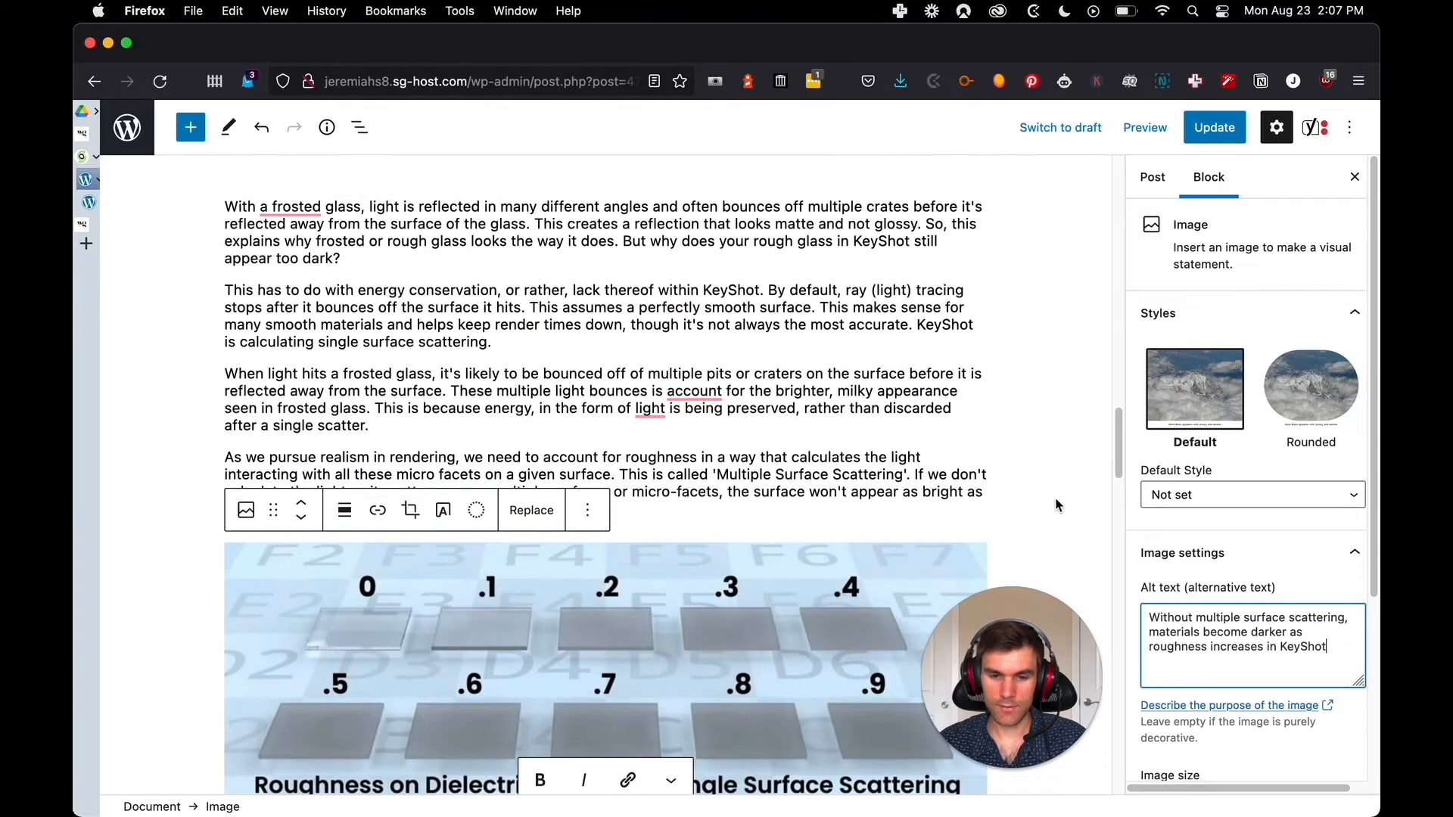
{"action": "left_click", "coordinate": [1060, 497]}
{"action": "scroll", "coordinate": [1019, 456], "scroll_direction": "up", "scroll_amount": 5}
{"action": "left_click", "coordinate": [795, 388]}
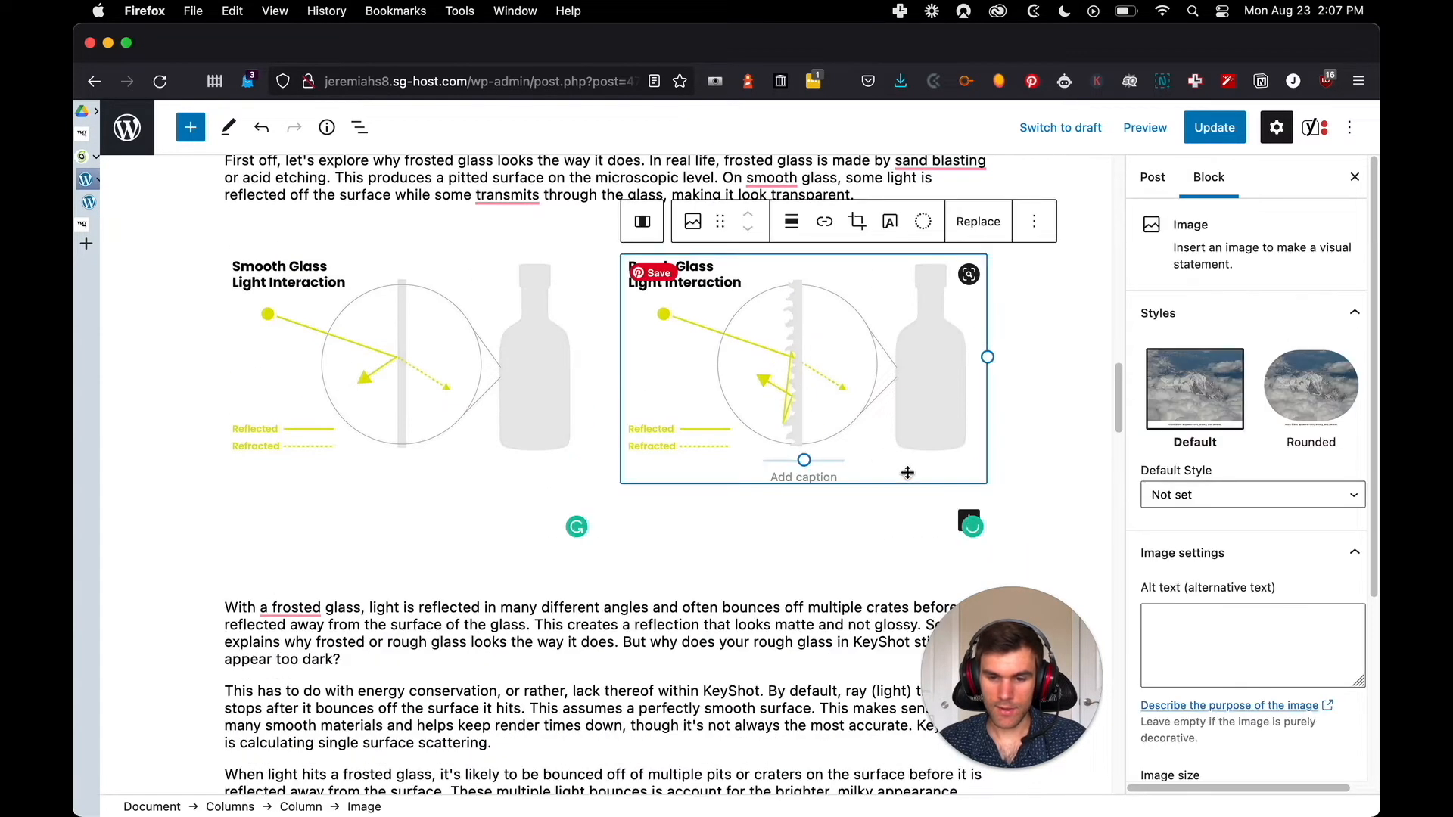
{"action": "left_click", "coordinate": [508, 373]}
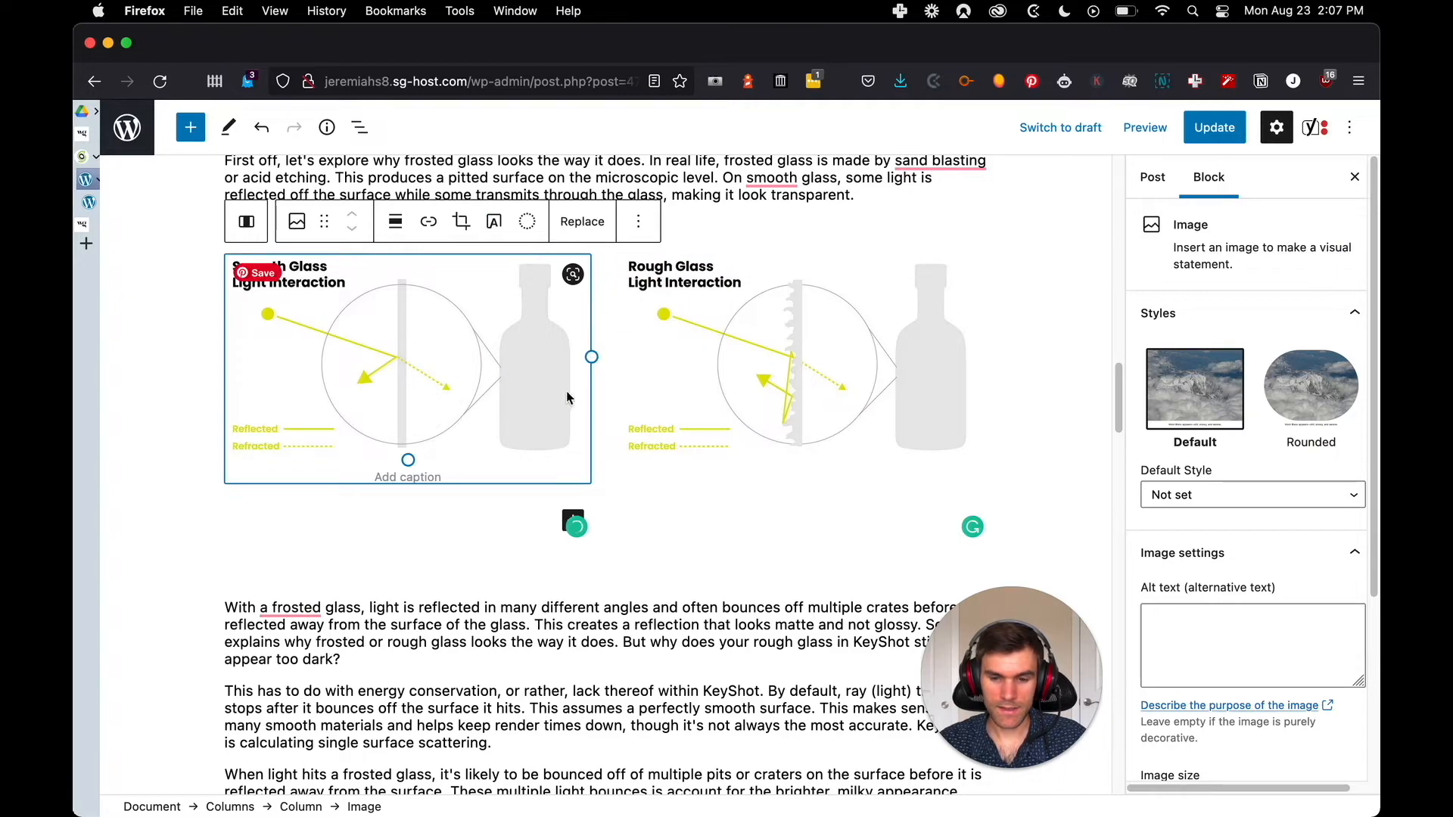
Inspect the smooth glass image's code in the original Squarespace post for its alt text
{"action": "key", "text": "ctrl+Tab"}
{"action": "scroll", "coordinate": [572, 402], "scroll_direction": "up", "scroll_amount": 15}
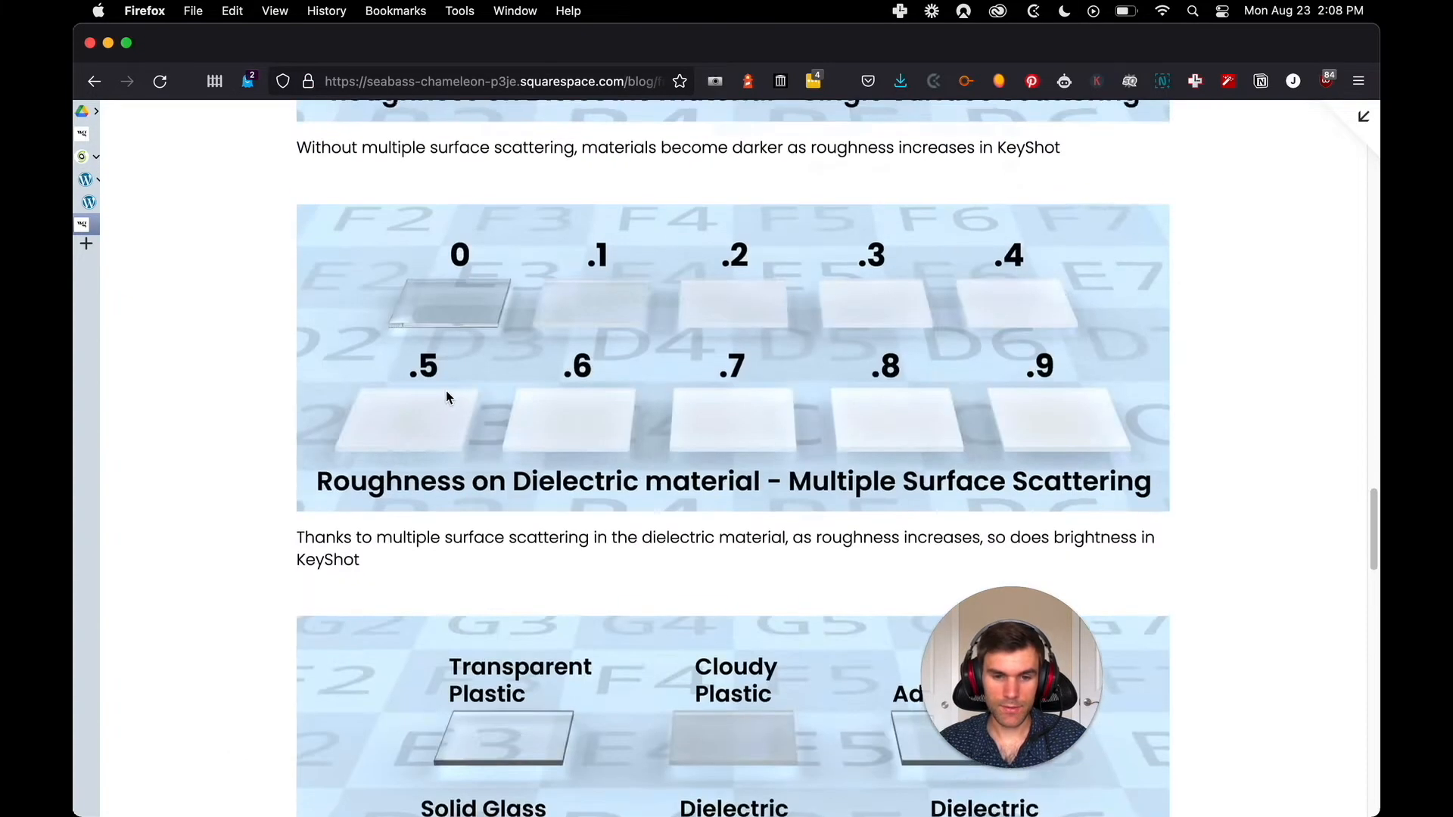
{"action": "right_click", "coordinate": [488, 389]}
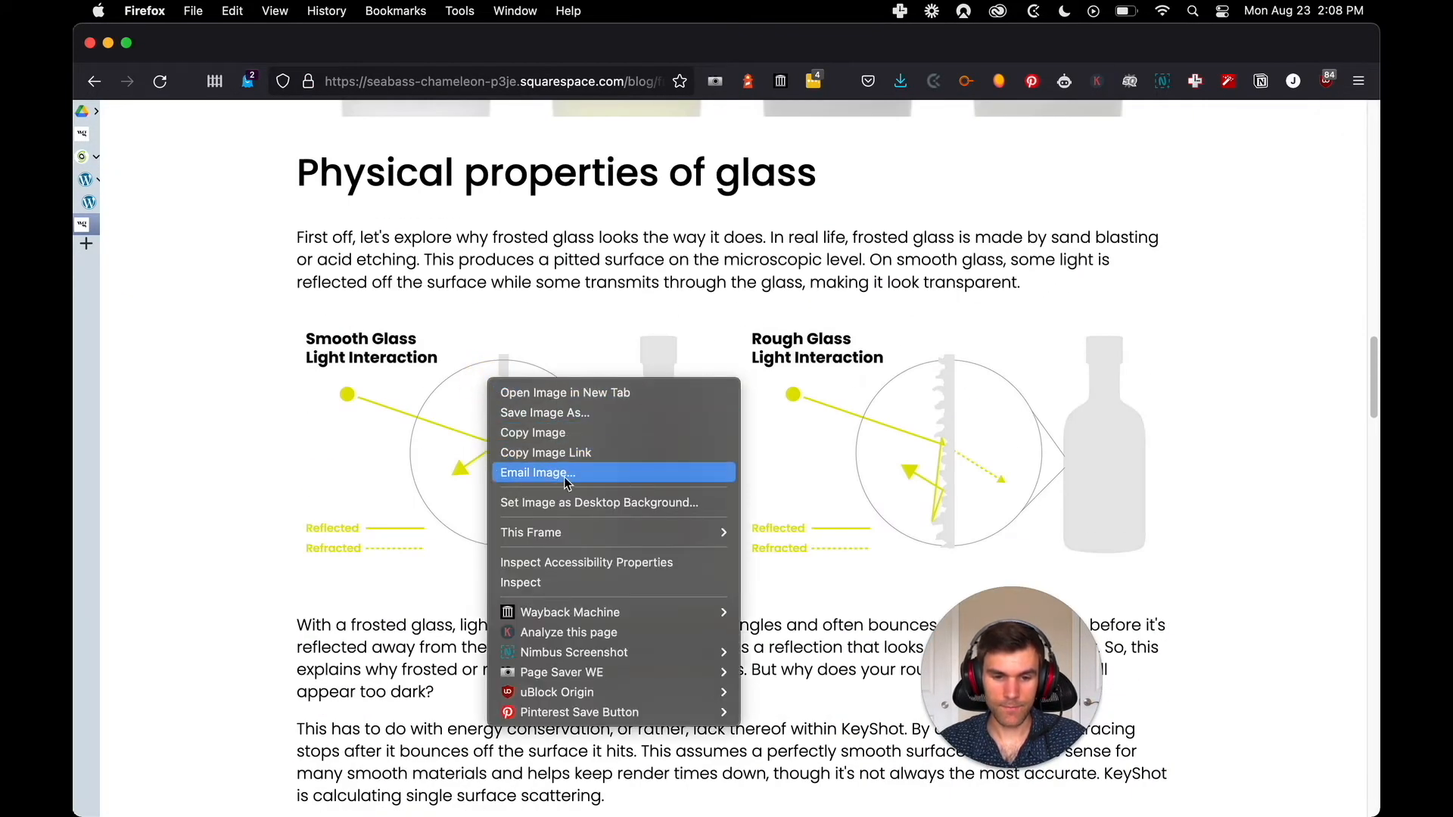
{"action": "left_click", "coordinate": [566, 589]}
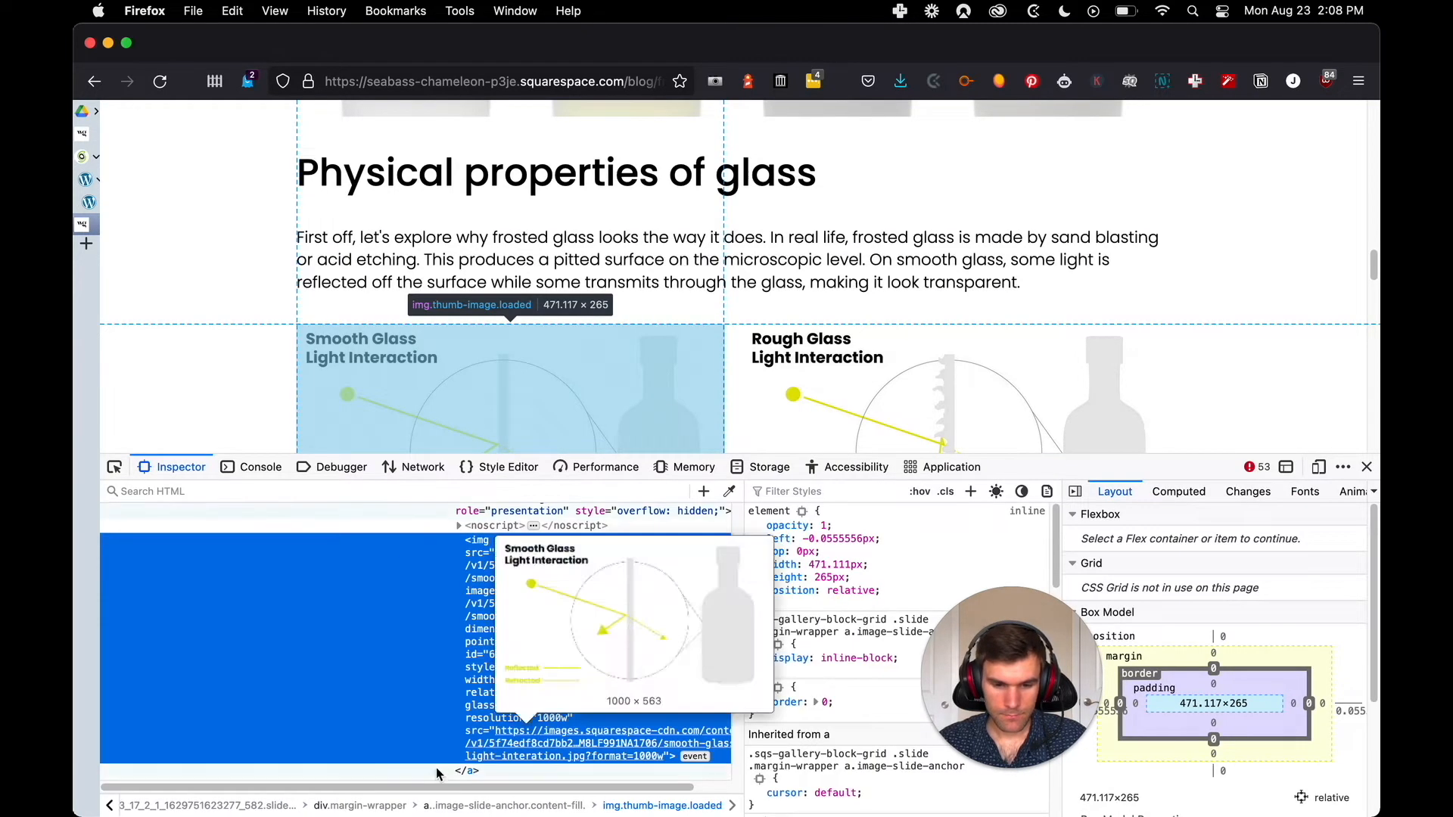
{"action": "left_click_drag", "start_coordinate": [434, 787], "coordinate": [516, 784]}
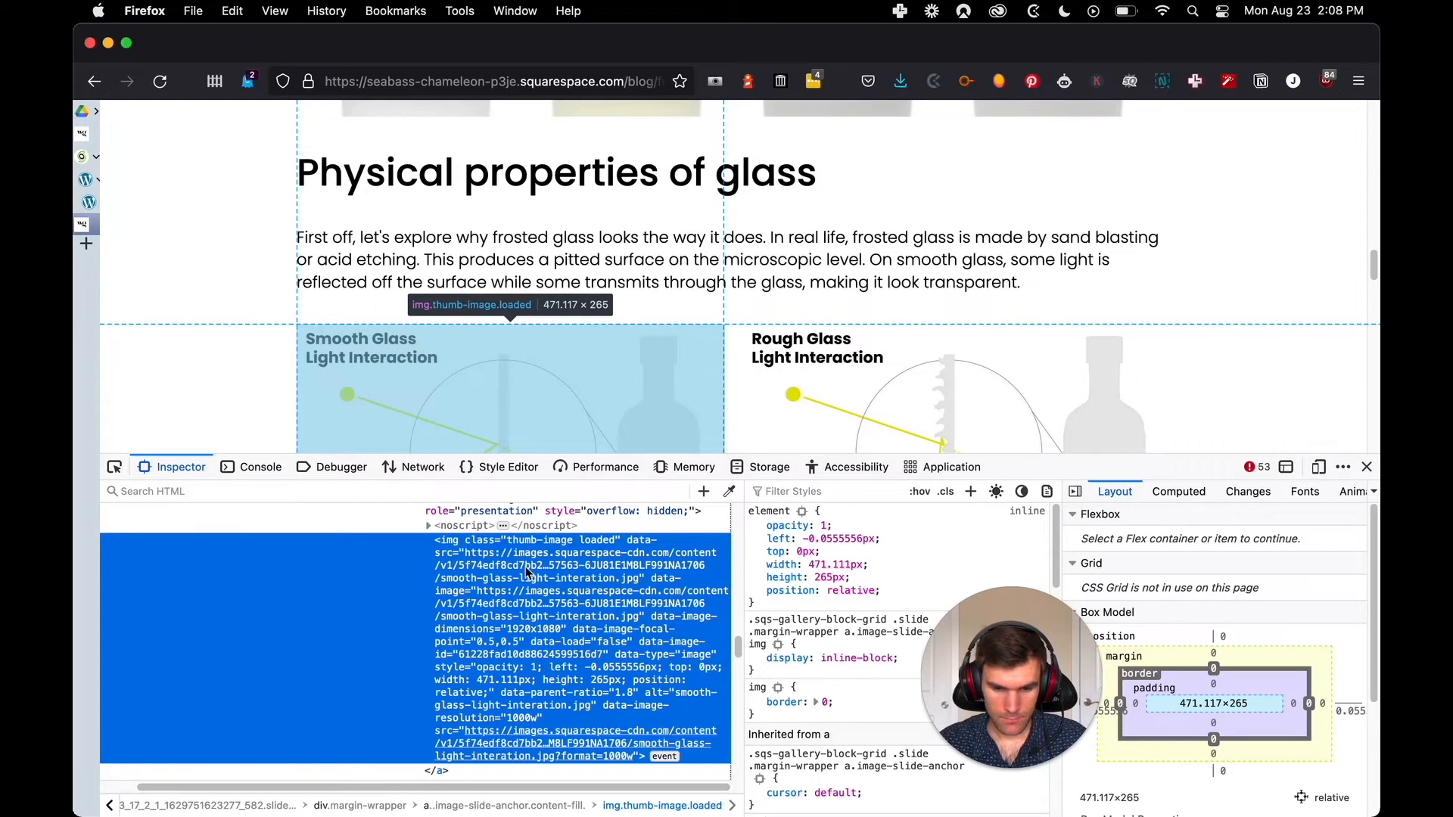
{"action": "scroll", "coordinate": [555, 676], "scroll_direction": "down", "scroll_amount": 1}
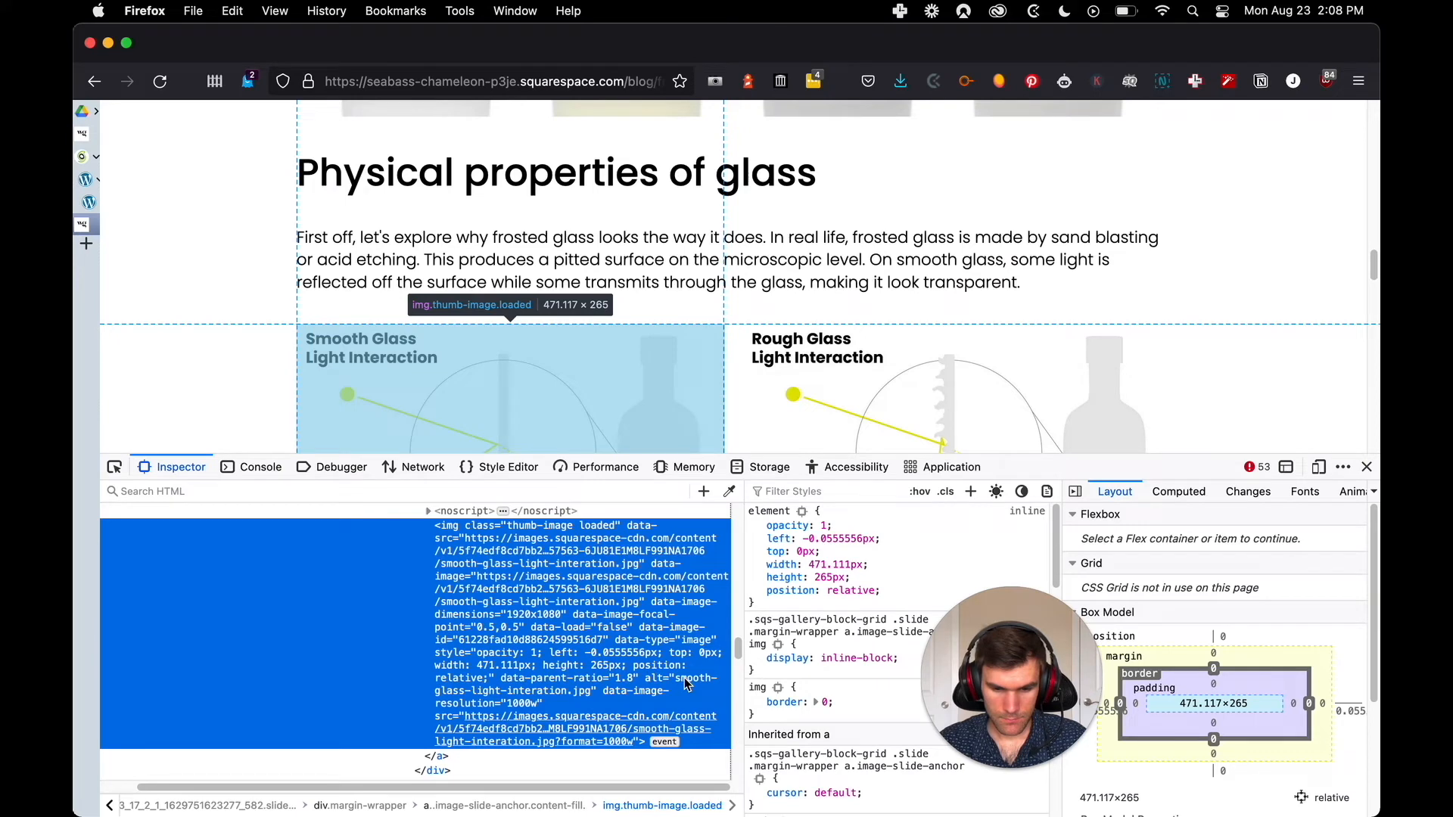
{"action": "double_click", "coordinate": [685, 680]}
{"action": "left_click", "coordinate": [637, 684]}
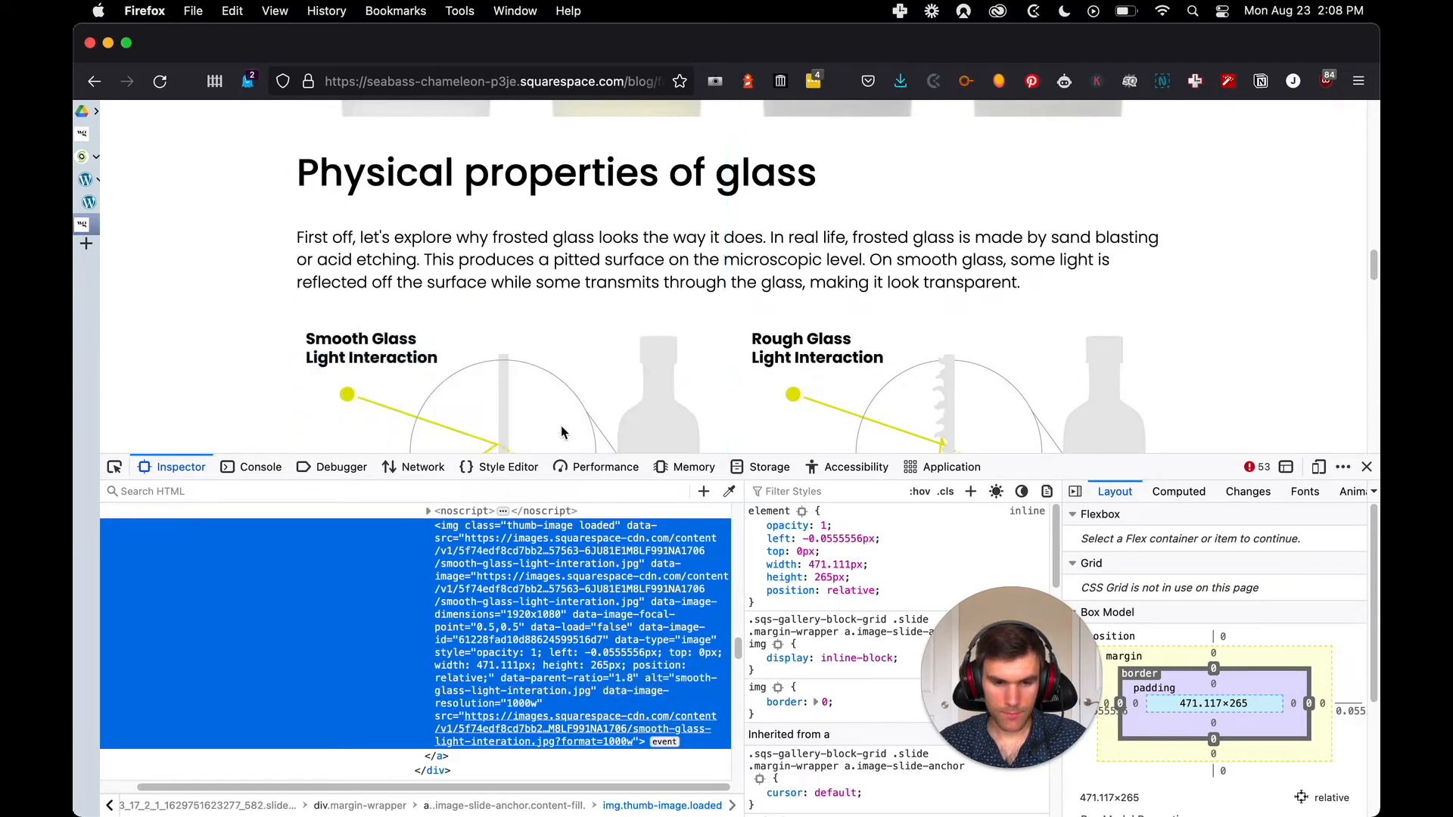
{"action": "left_click", "coordinate": [552, 399]}
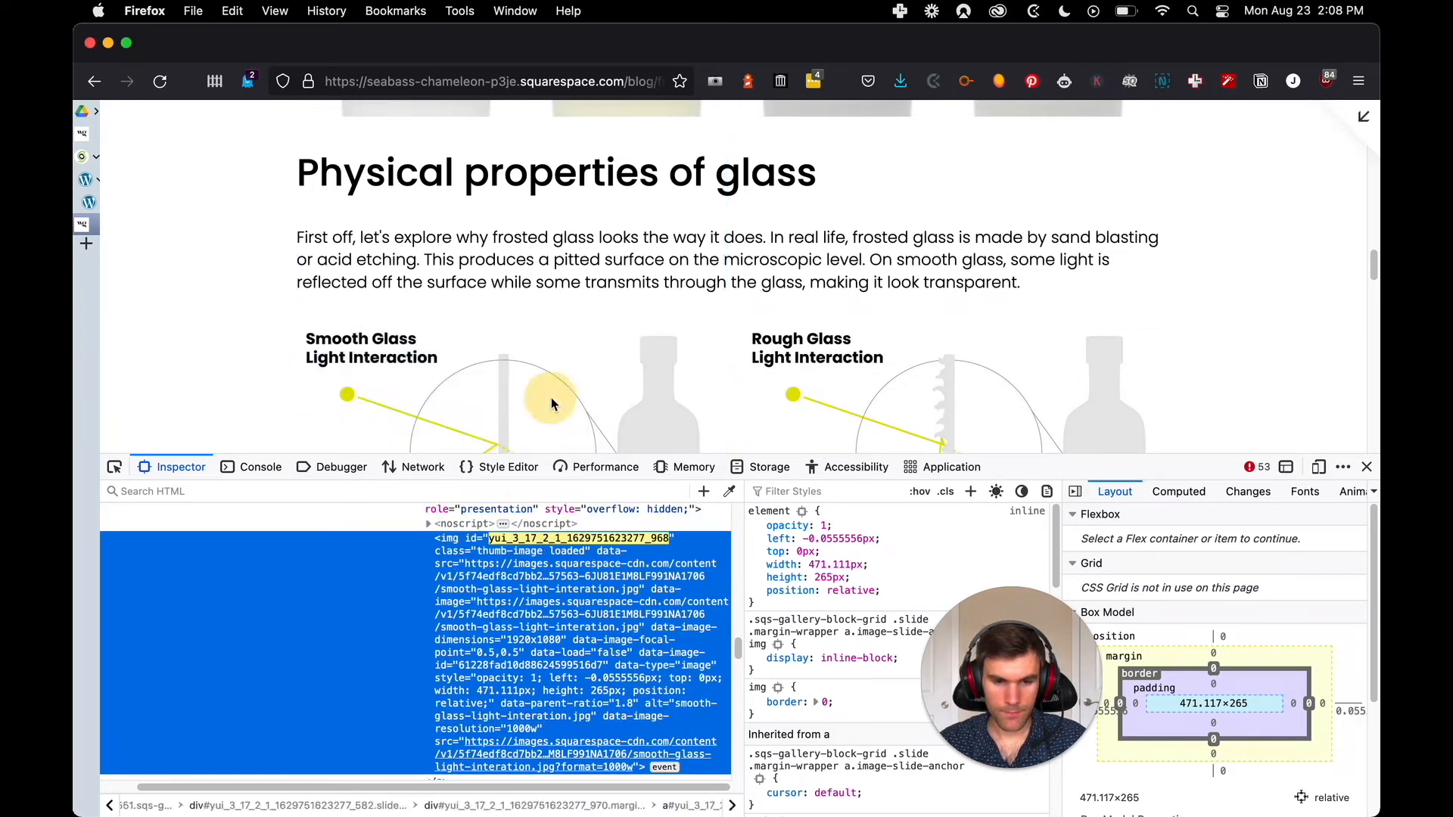
{"action": "left_click", "coordinate": [1367, 467]}
Return to the WordPress post and open the smooth glass light interaction image's alt text for editing
{"action": "key", "text": "ctrl+Tab"}
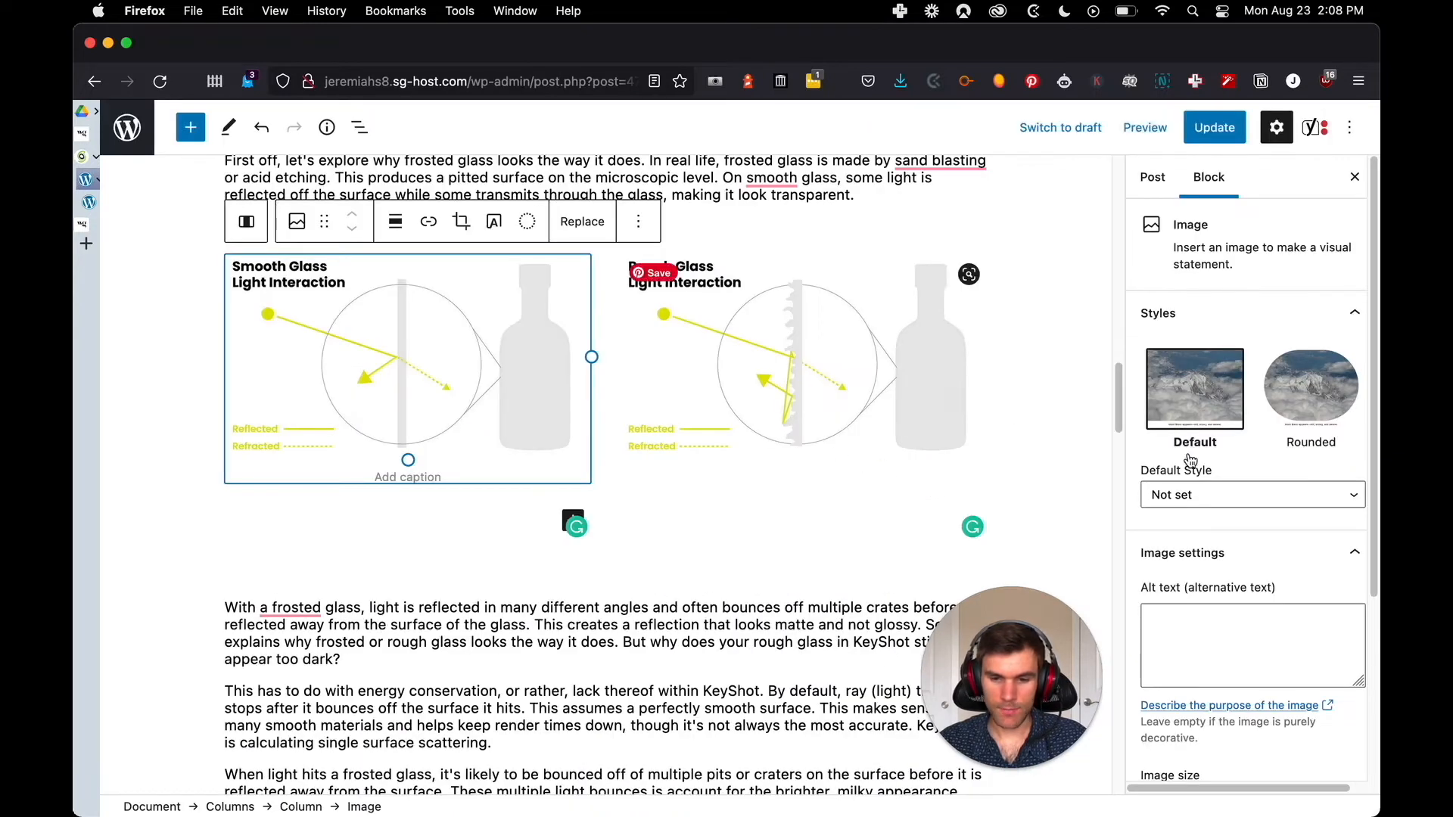
{"action": "left_click", "coordinate": [1199, 617]}
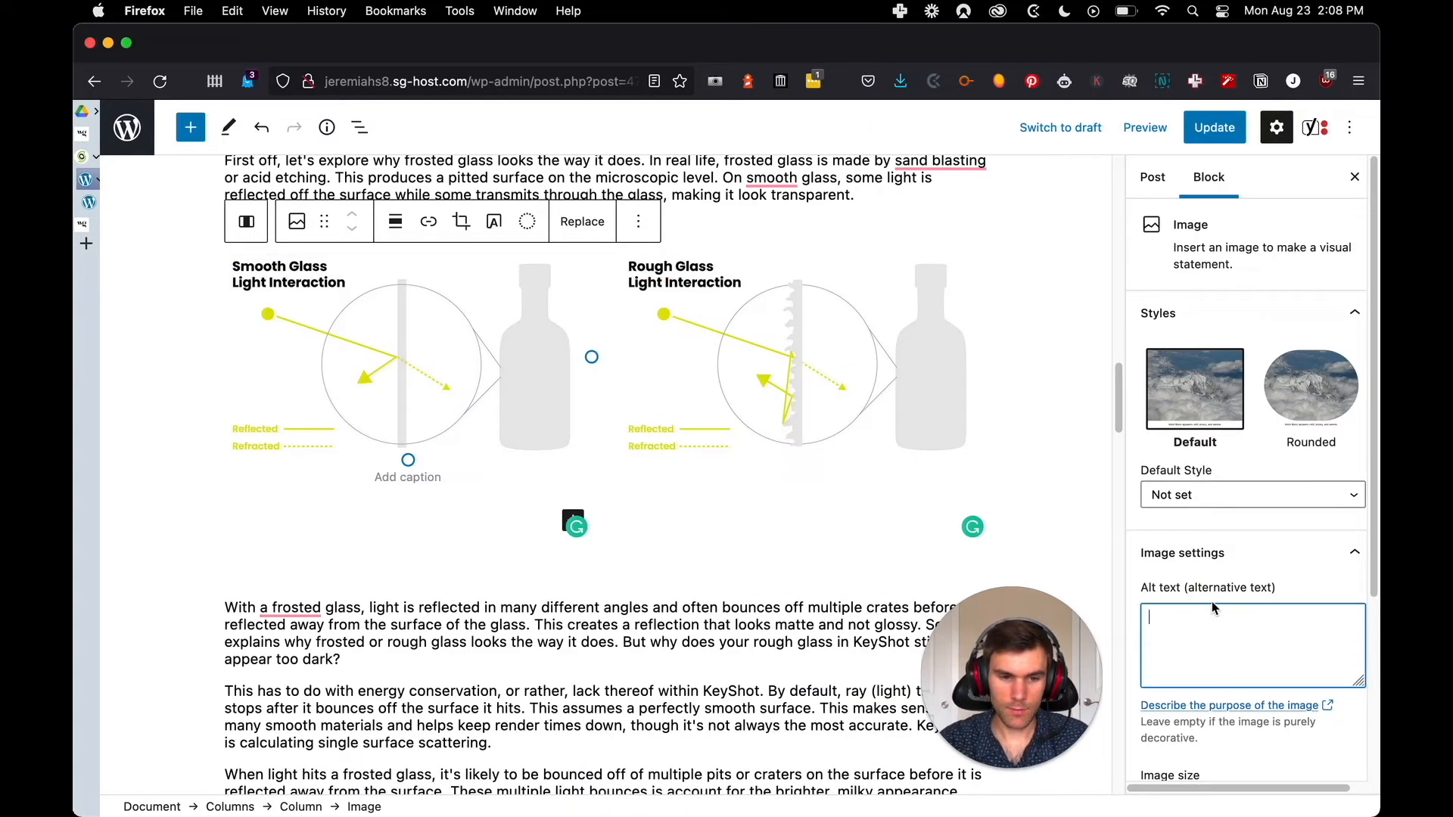
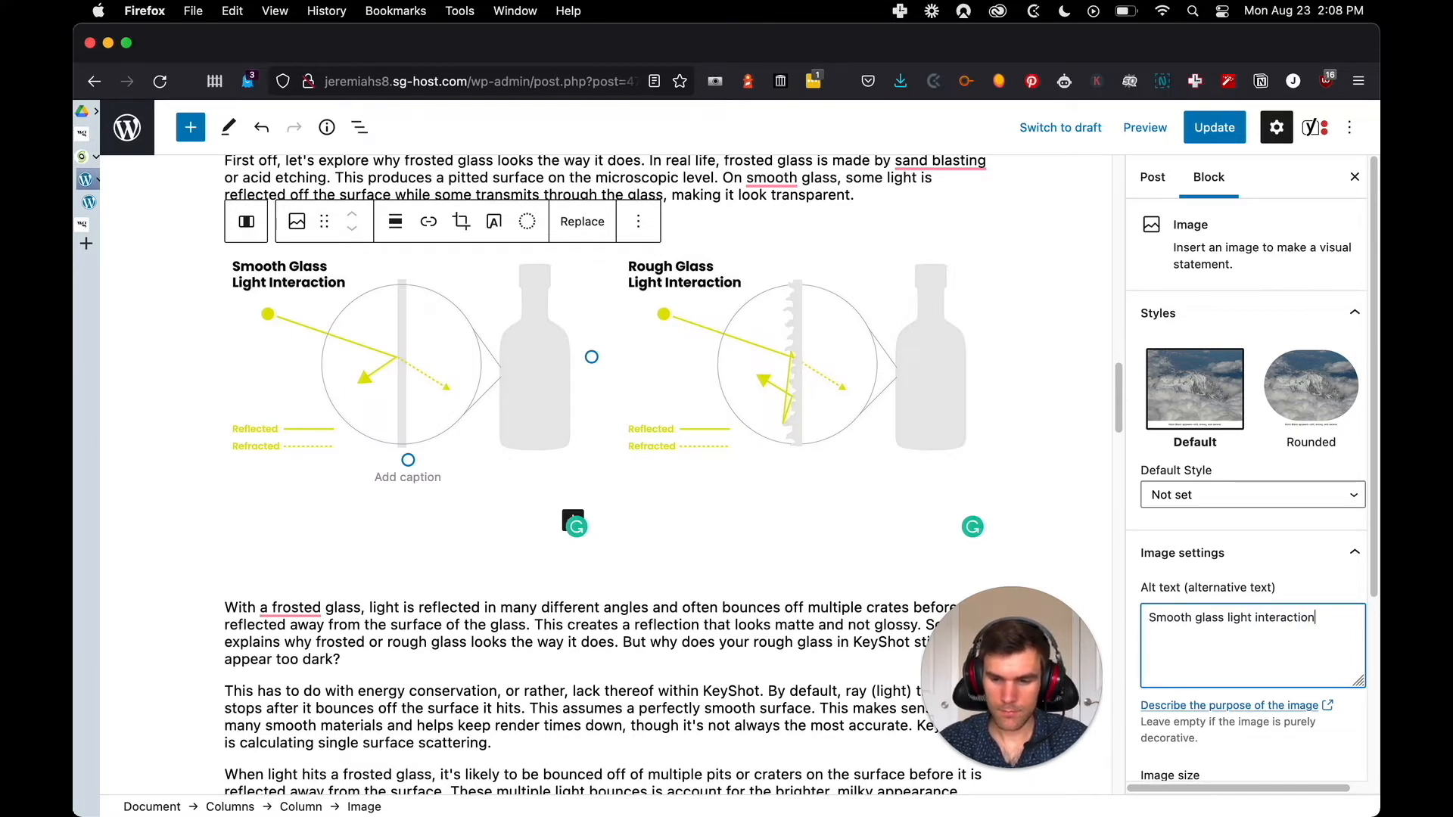
Set the rough glass image's alt text to "Rough glass light interaction"
{"action": "left_click", "coordinate": [875, 315]}
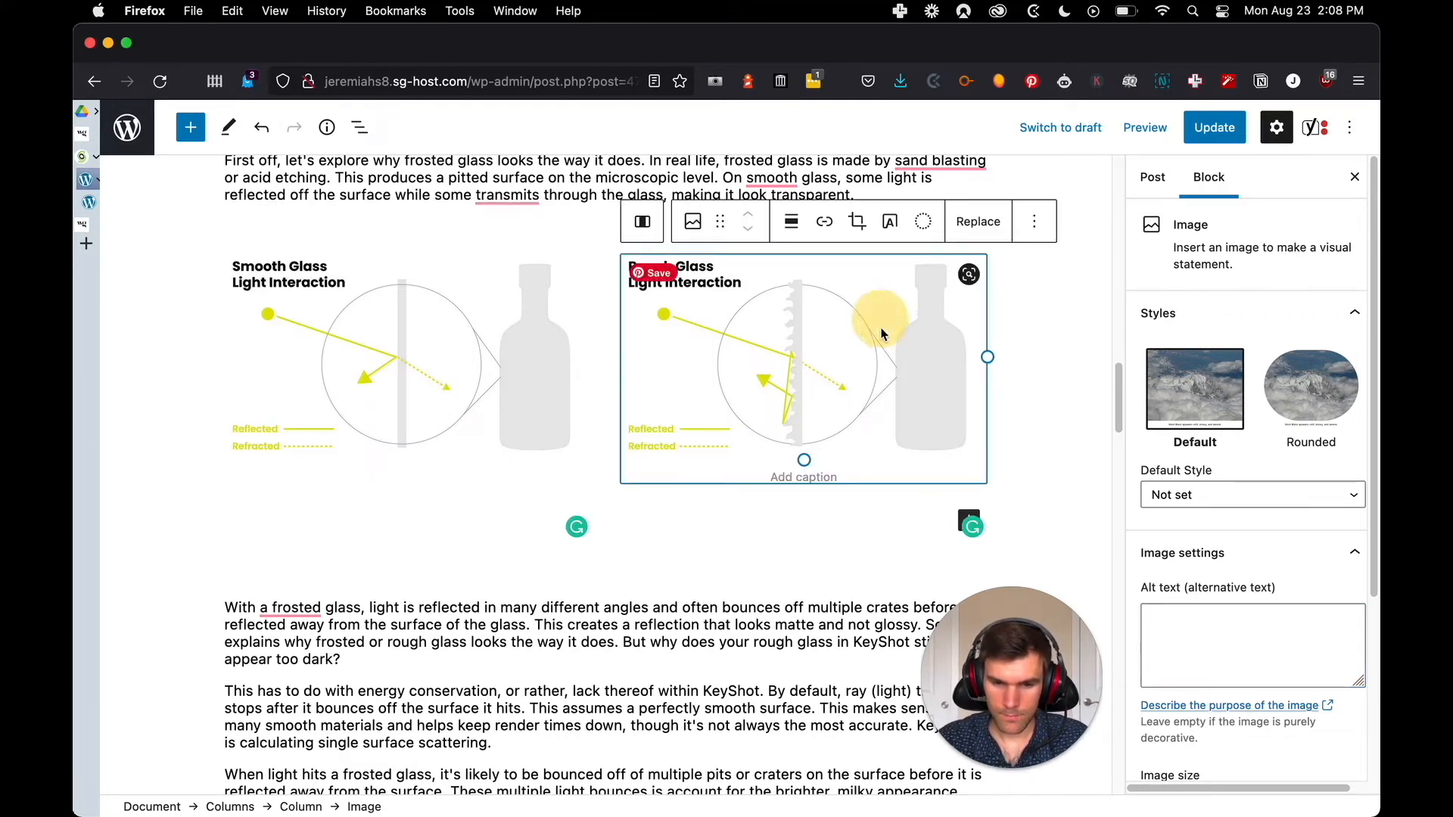
{"action": "left_click", "coordinate": [1180, 650]}
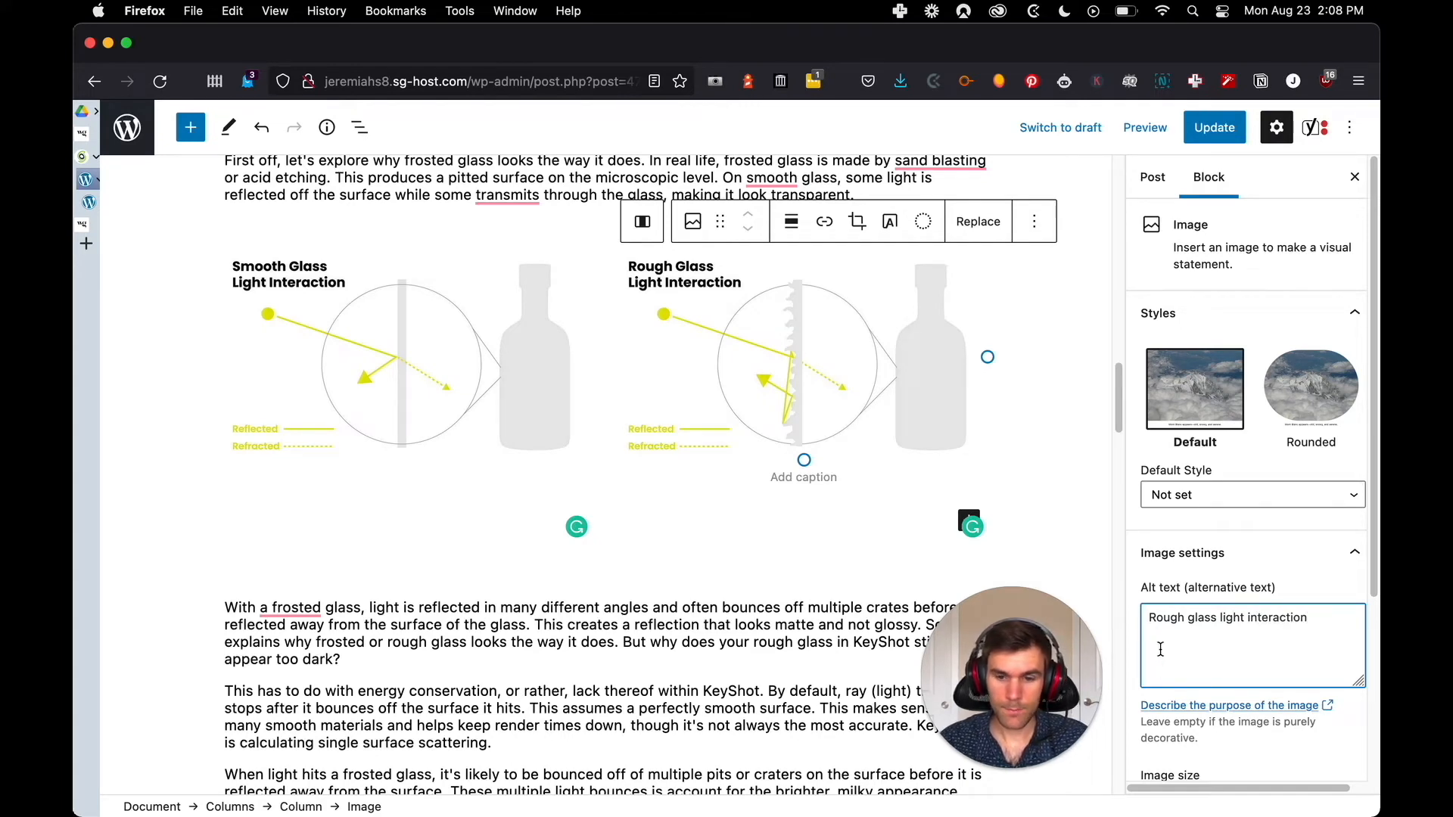
{"action": "left_click", "coordinate": [723, 552]}
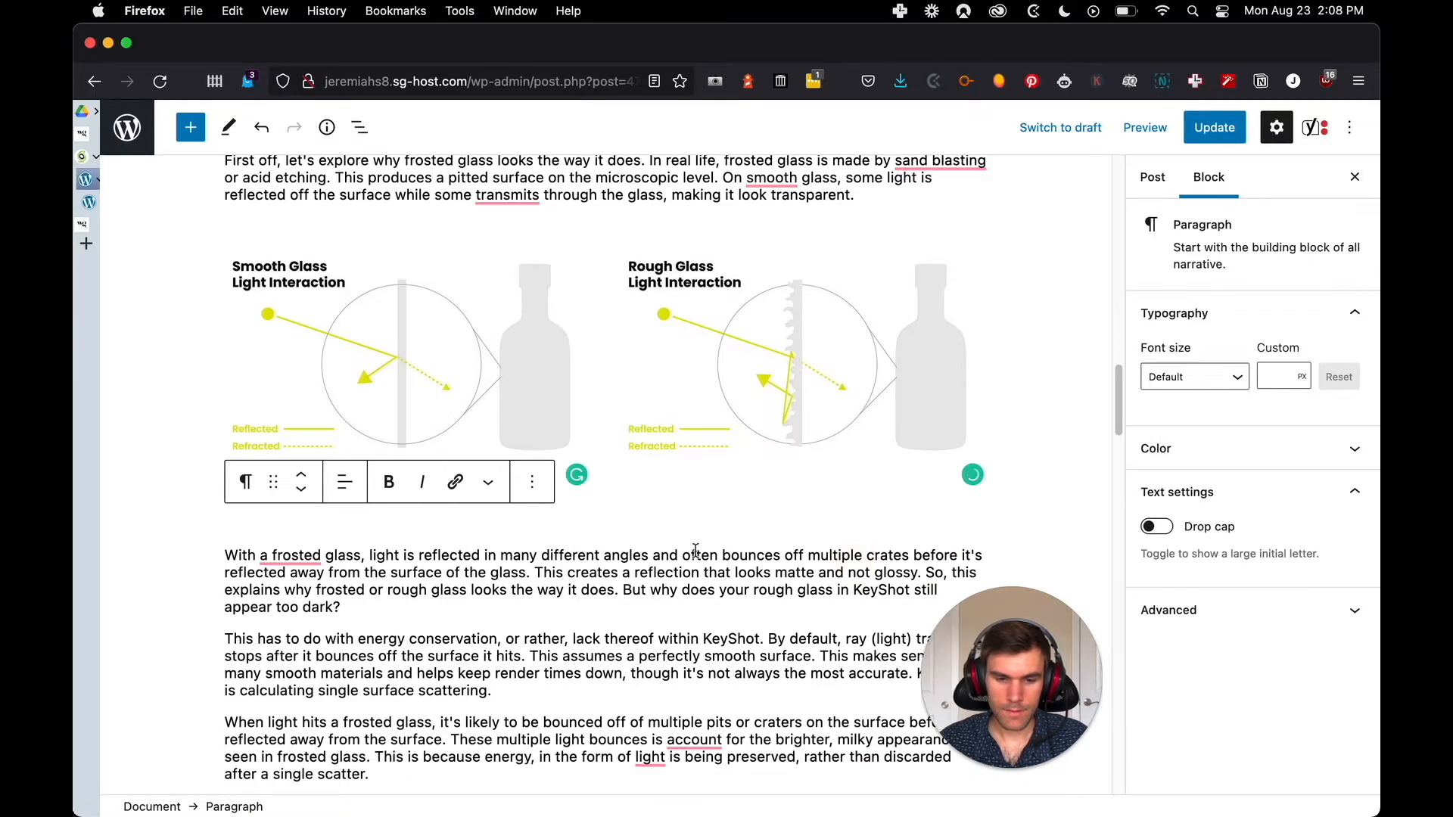
Review the rest of the WordPress post for remaining imported image code and read the code below the project files list
{"action": "scroll", "coordinate": [299, 516], "scroll_direction": "down", "scroll_amount": 10}
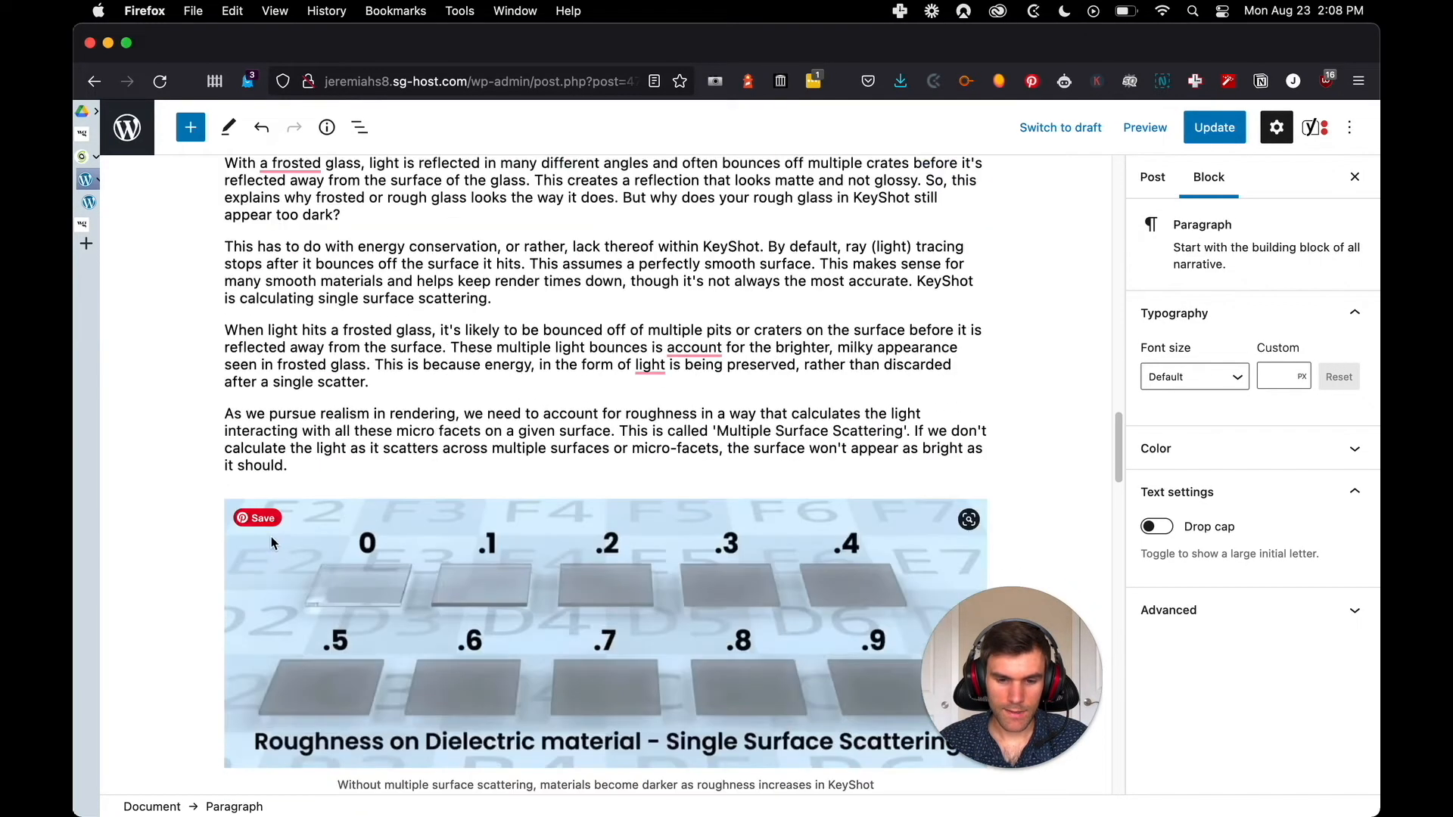
{"action": "scroll", "coordinate": [183, 460], "scroll_direction": "down", "scroll_amount": 15}
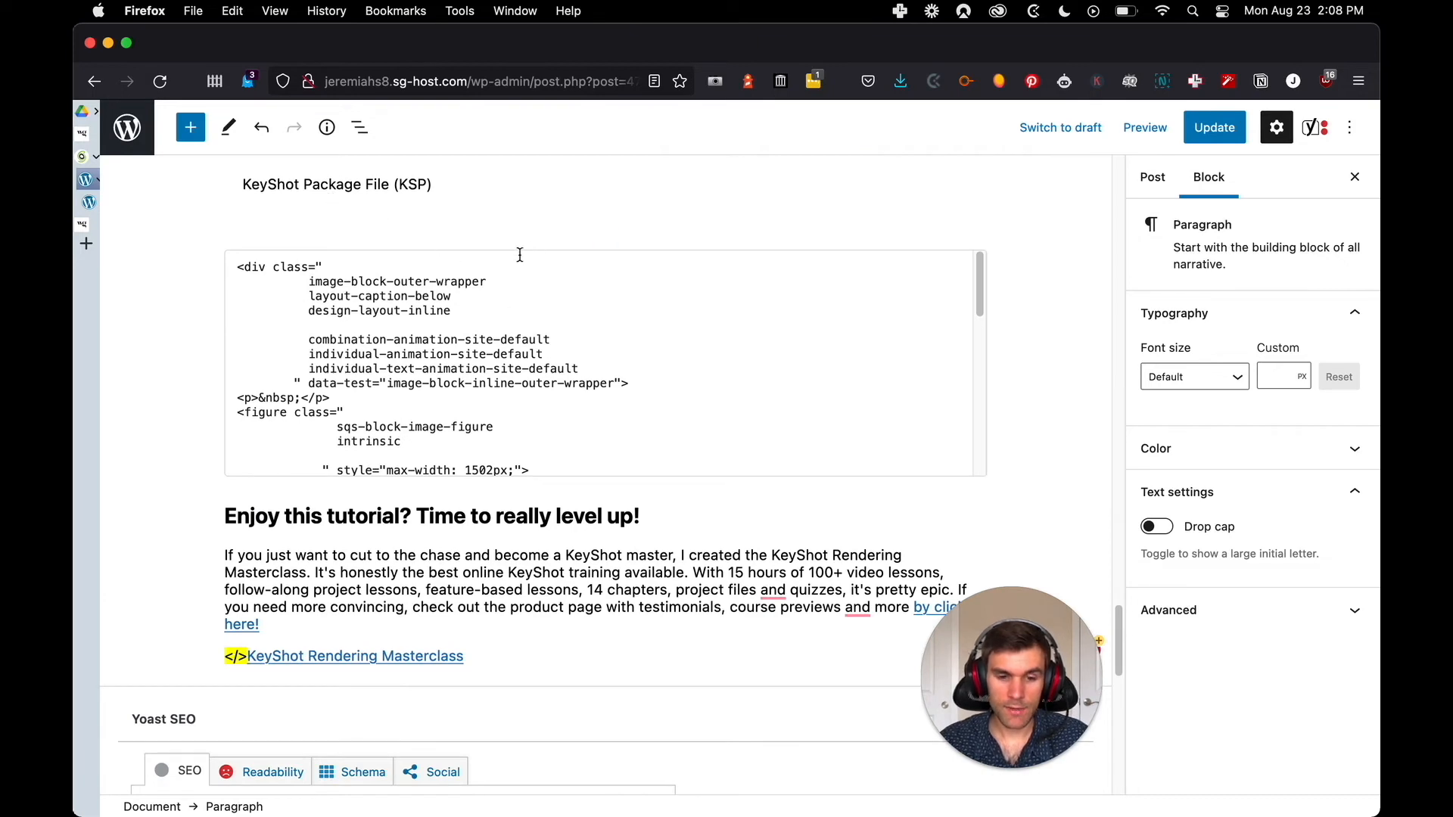
{"action": "scroll", "coordinate": [566, 369], "scroll_direction": "down", "scroll_amount": 10}
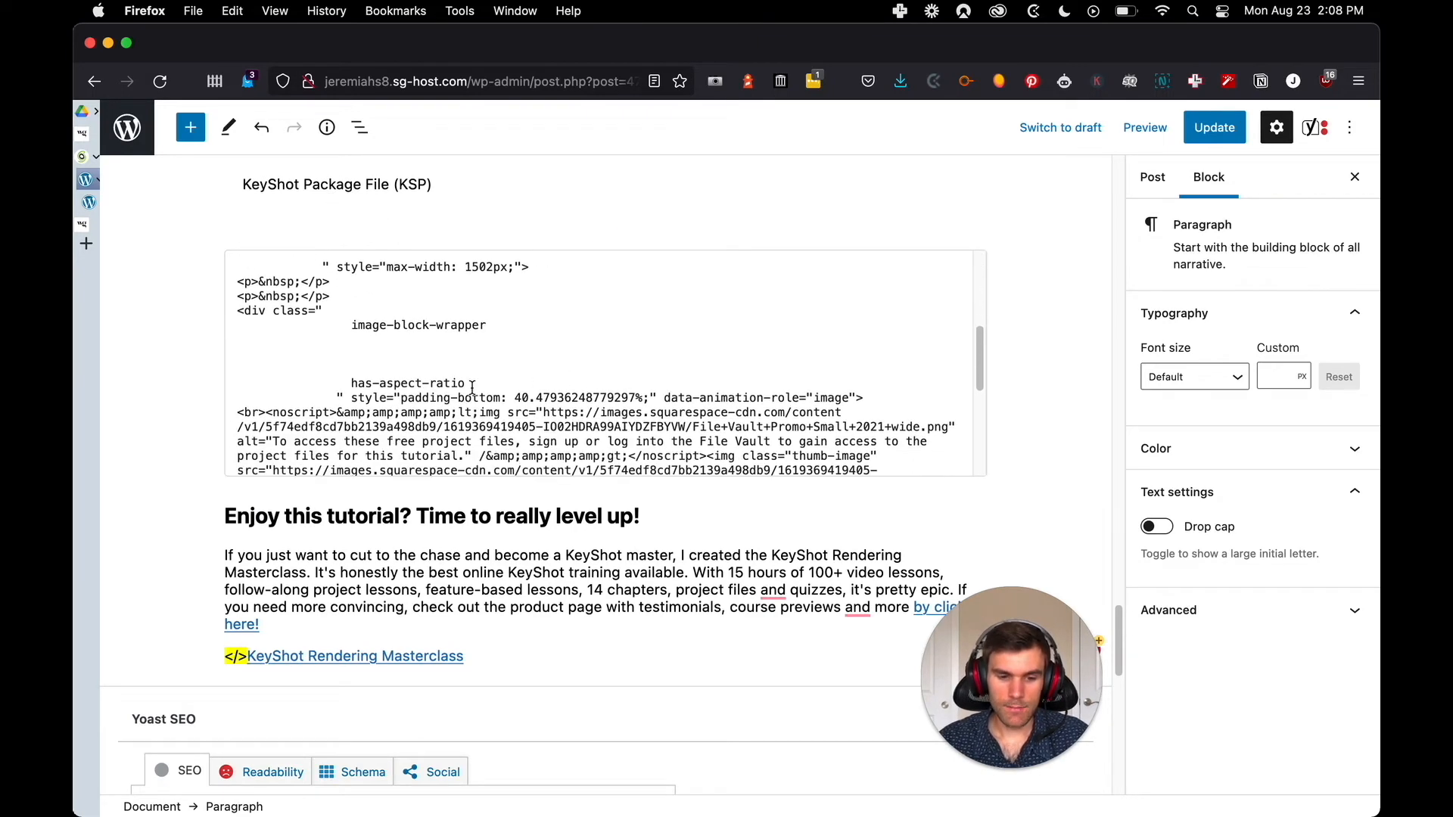
{"action": "scroll", "coordinate": [374, 521], "scroll_direction": "down", "scroll_amount": 5}
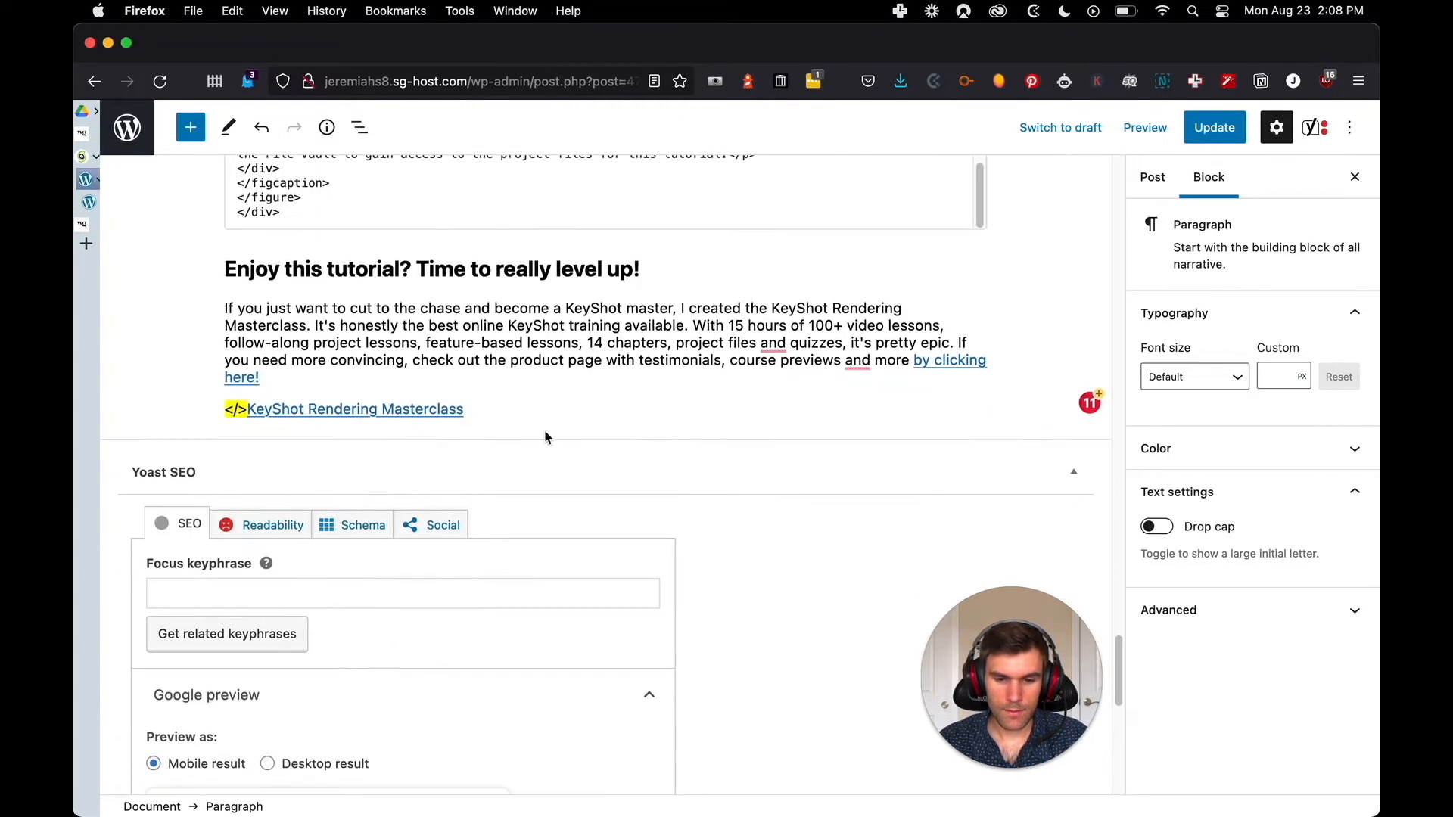
{"action": "scroll", "coordinate": [538, 383], "scroll_direction": "down", "scroll_amount": 4}
{"action": "scroll", "coordinate": [592, 361], "scroll_direction": "up", "scroll_amount": 3}
{"action": "scroll", "coordinate": [590, 360], "scroll_direction": "up", "scroll_amount": 5}
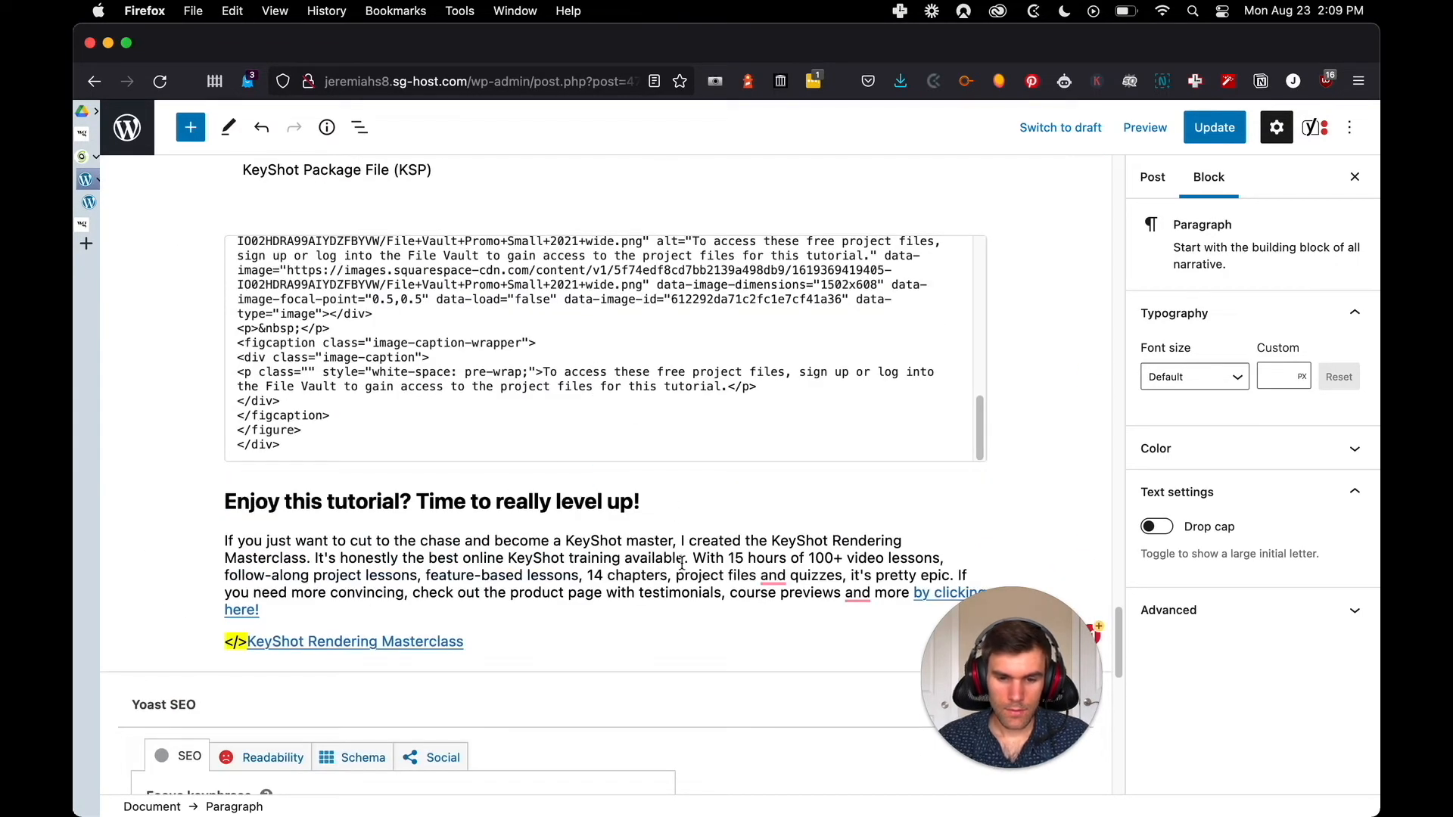
{"action": "scroll", "coordinate": [653, 485], "scroll_direction": "up", "scroll_amount": 2}
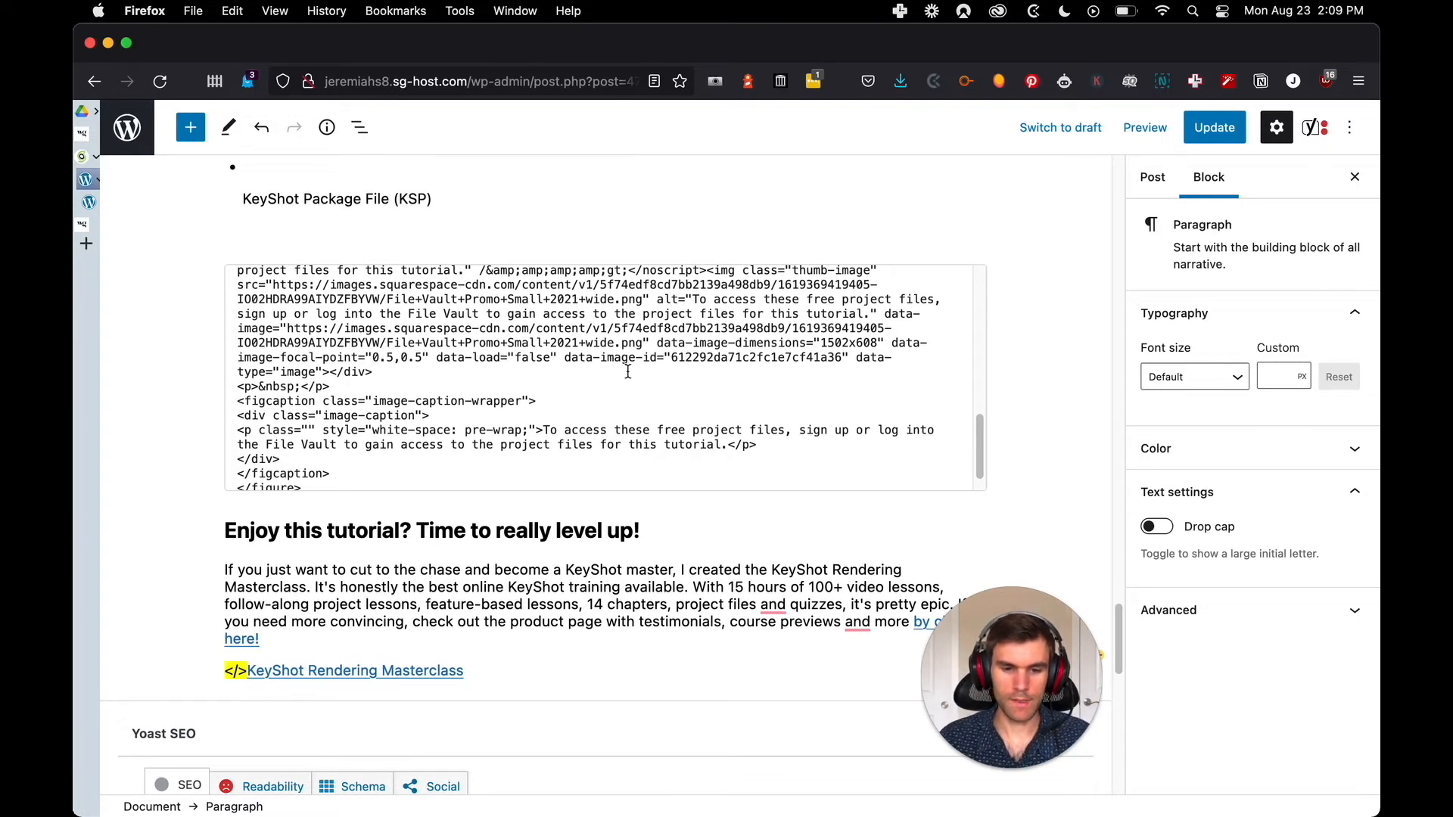
{"action": "scroll", "coordinate": [628, 371], "scroll_direction": "up", "scroll_amount": 3}
Switch to the original Squarespace post and inspect the code of the File Vault image below the project files list
{"action": "key", "text": "ctrl+Tab"}
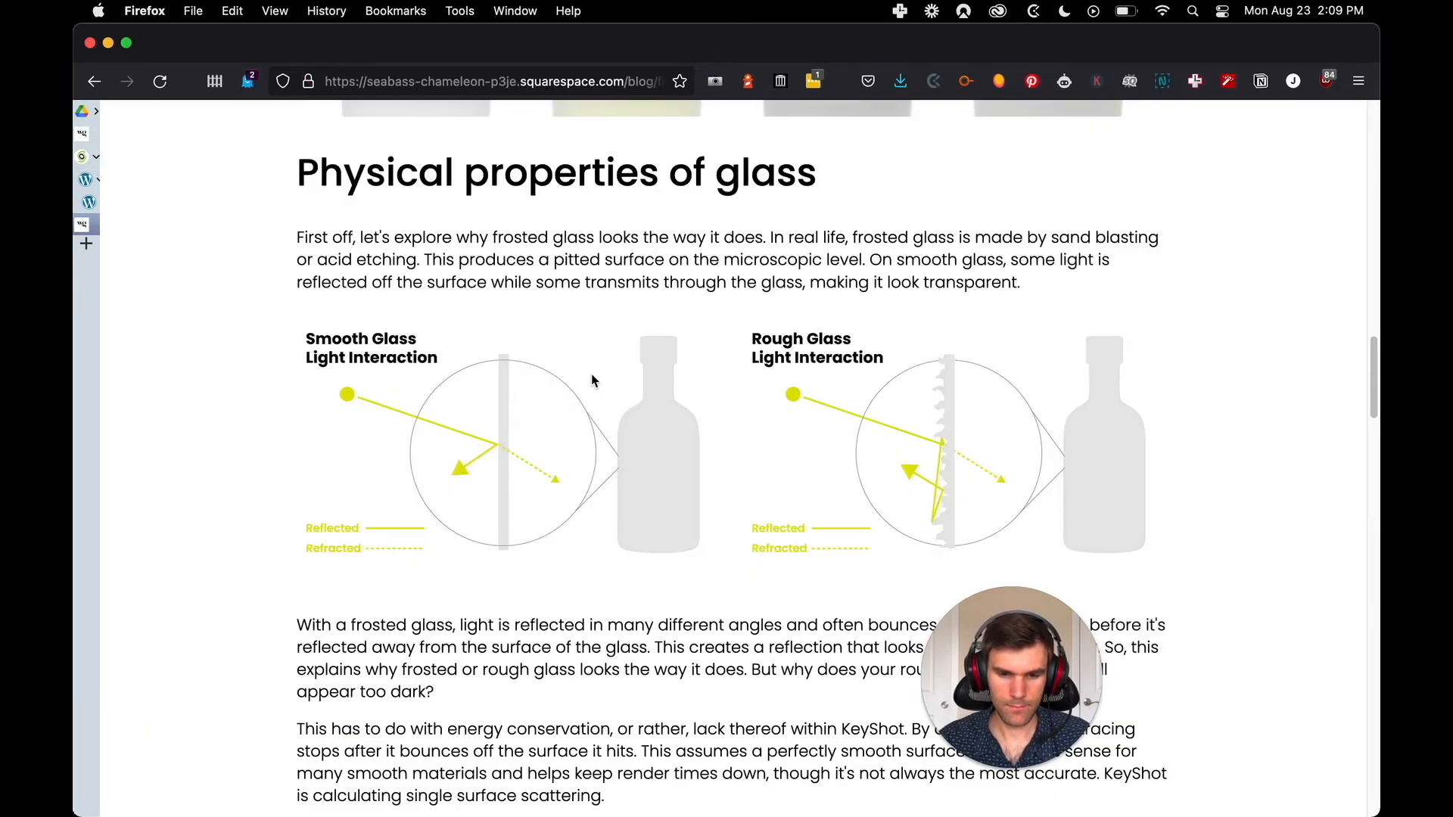
{"action": "scroll", "coordinate": [593, 583], "scroll_direction": "down", "scroll_amount": 20}
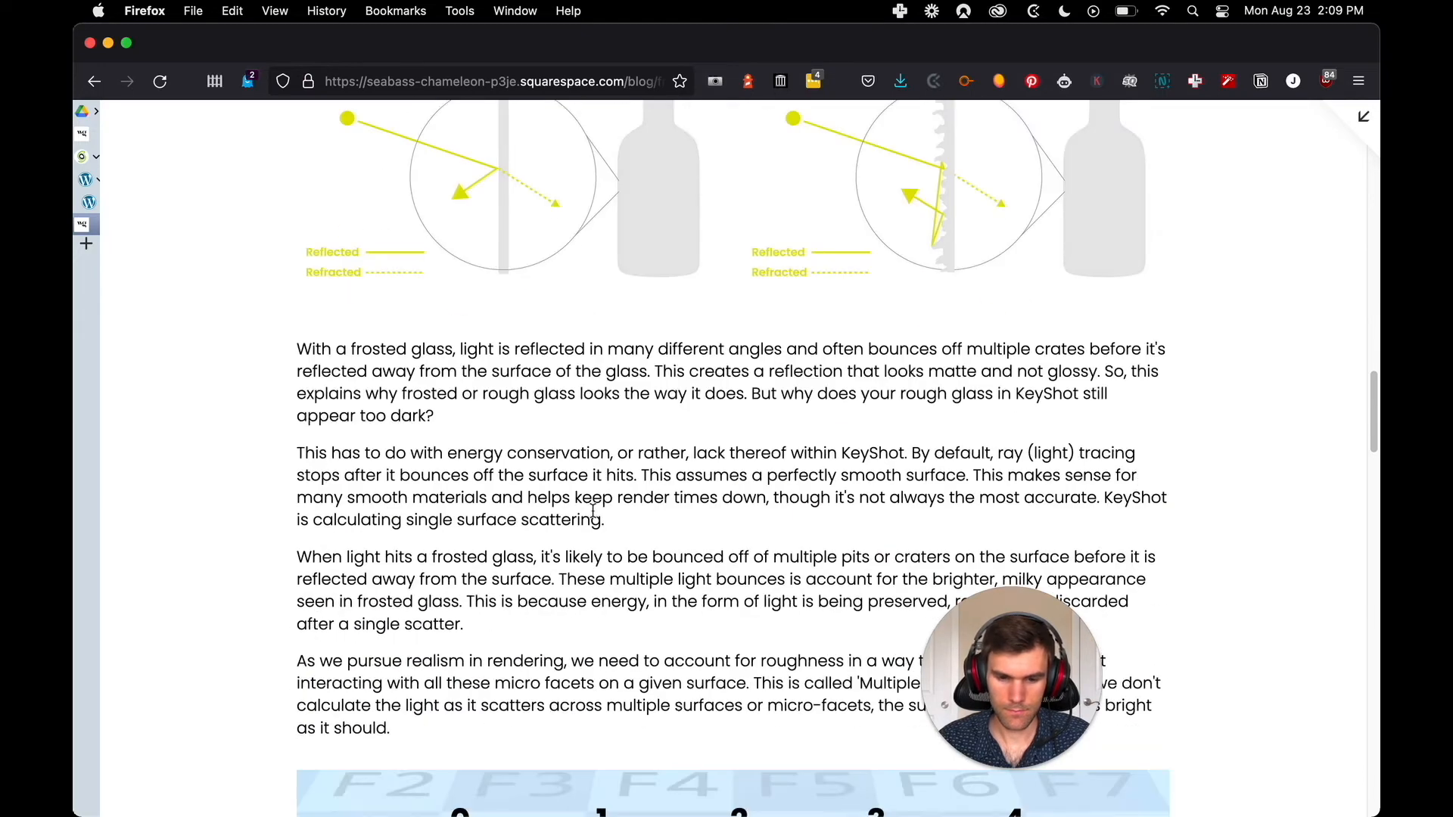
{"action": "scroll", "coordinate": [587, 503], "scroll_direction": "down", "scroll_amount": 20}
{"action": "scroll", "coordinate": [597, 457], "scroll_direction": "up", "scroll_amount": 16}
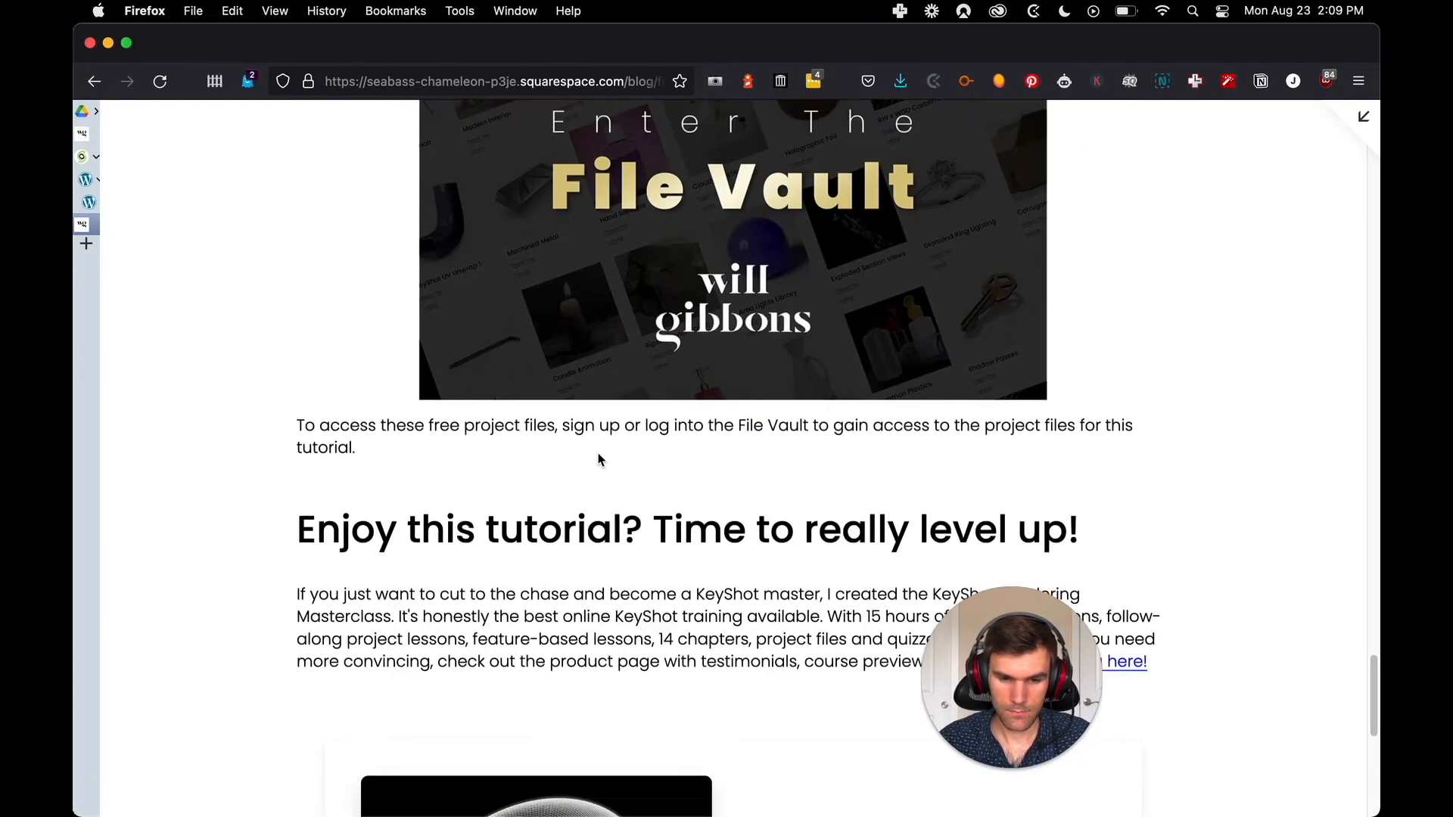
{"action": "right_click", "coordinate": [625, 440]}
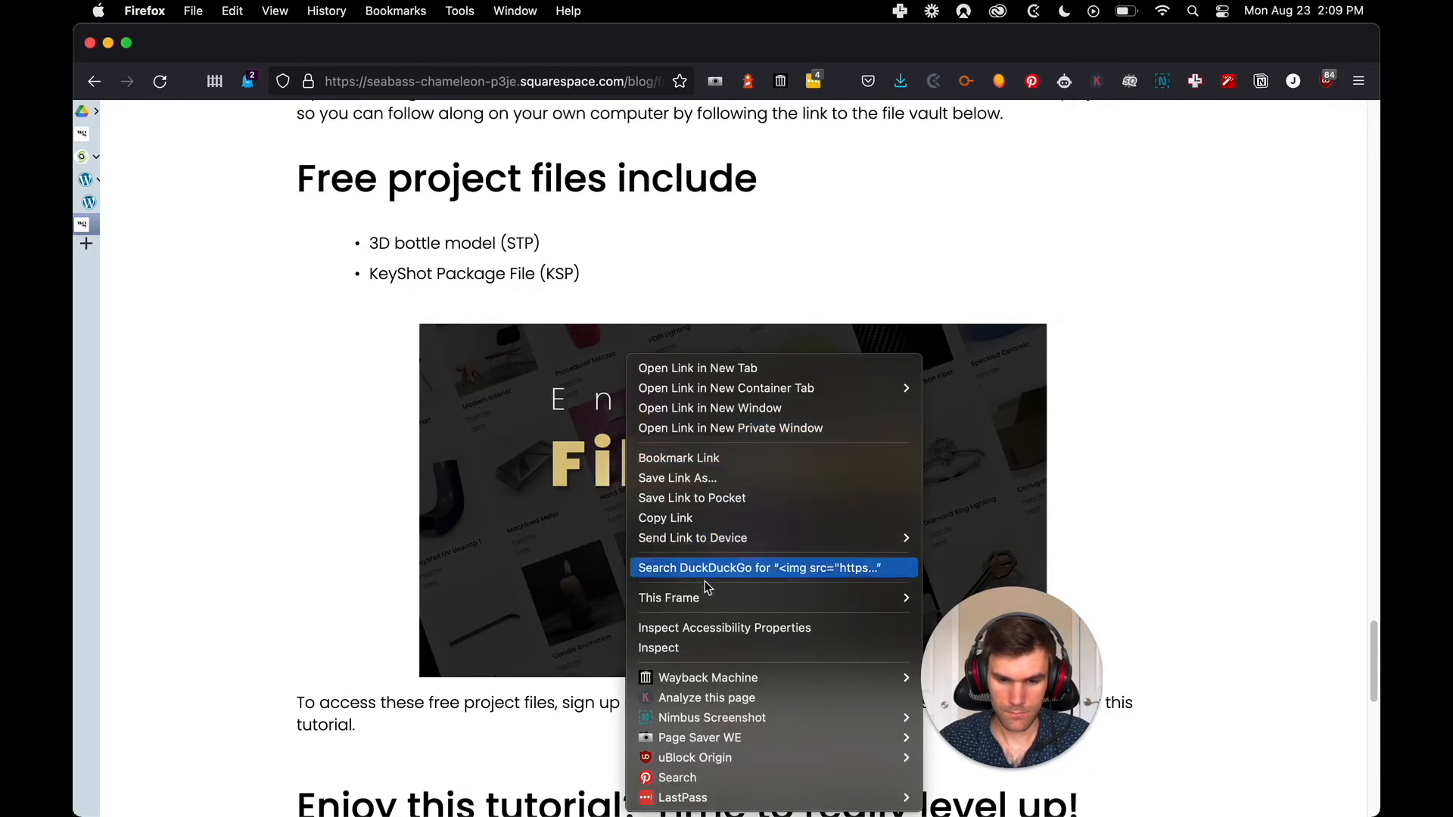
{"action": "left_click", "coordinate": [700, 647]}
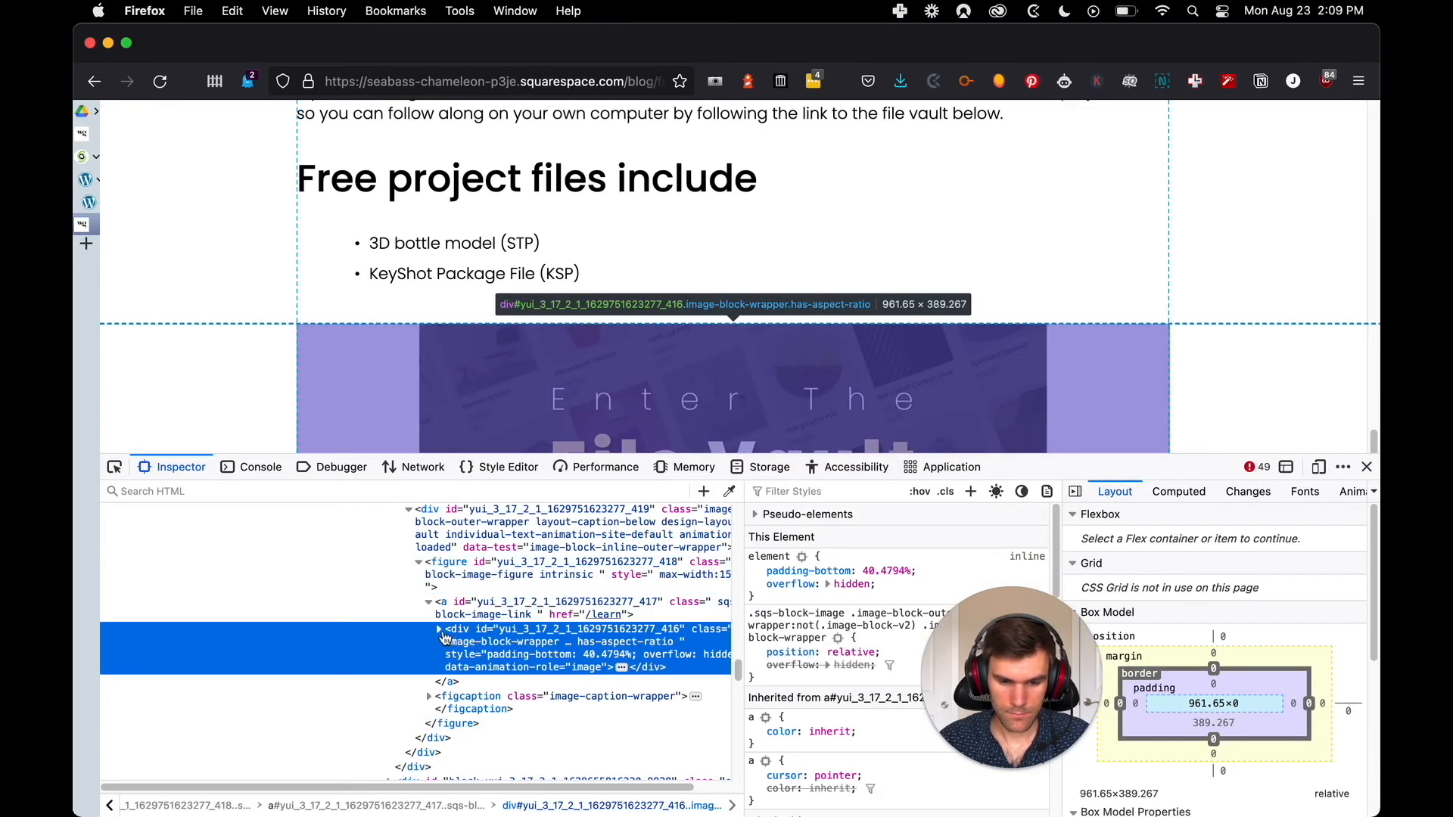
Find the File Vault image's source address in the inspected code and open the full-size image in a new tab
{"action": "left_click", "coordinate": [440, 631]}
{"action": "scroll", "coordinate": [576, 704], "scroll_direction": "down", "scroll_amount": 4}
{"action": "left_click", "coordinate": [596, 727]}
{"action": "right_click", "coordinate": [574, 684]}
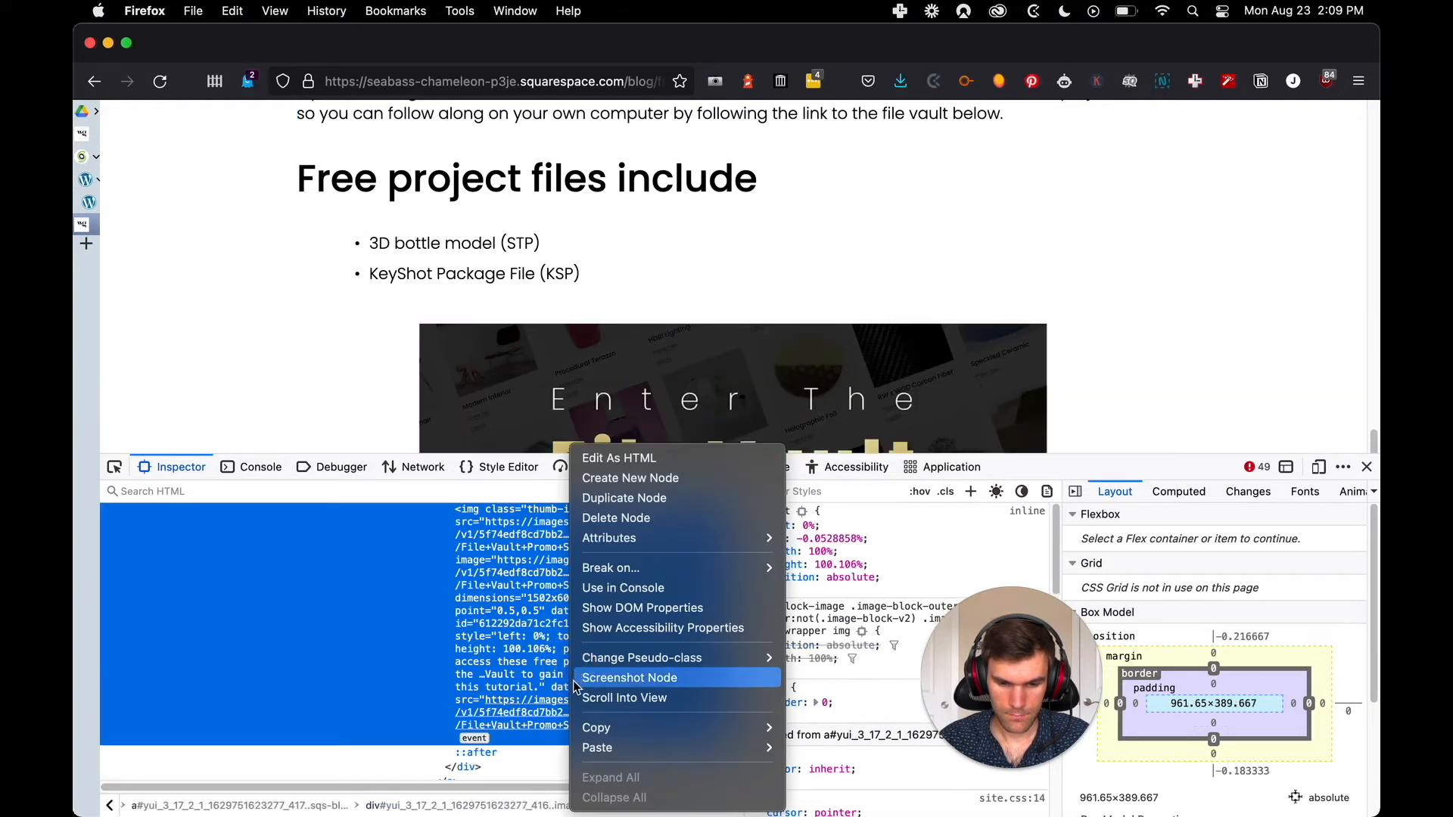
{"action": "right_click", "coordinate": [528, 712]}
{"action": "right_click", "coordinate": [528, 712]}
{"action": "left_click", "coordinate": [604, 779]}
Save the File Vault image as a PNG named File+Vault+Promo+Small+2021+wide in the folder with the post's other images
{"action": "right_click", "coordinate": [615, 333]}
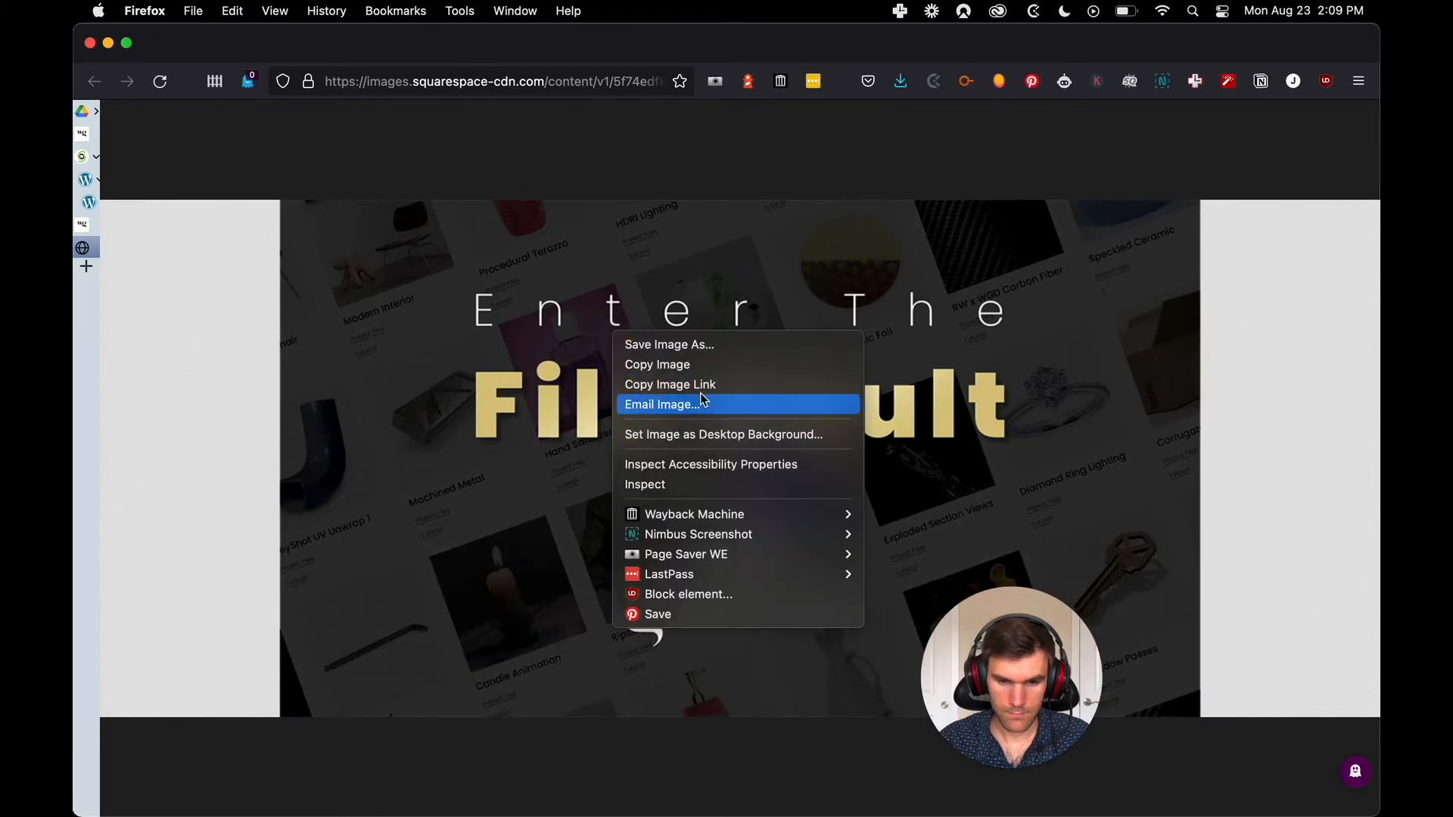
{"action": "left_click", "coordinate": [707, 344]}
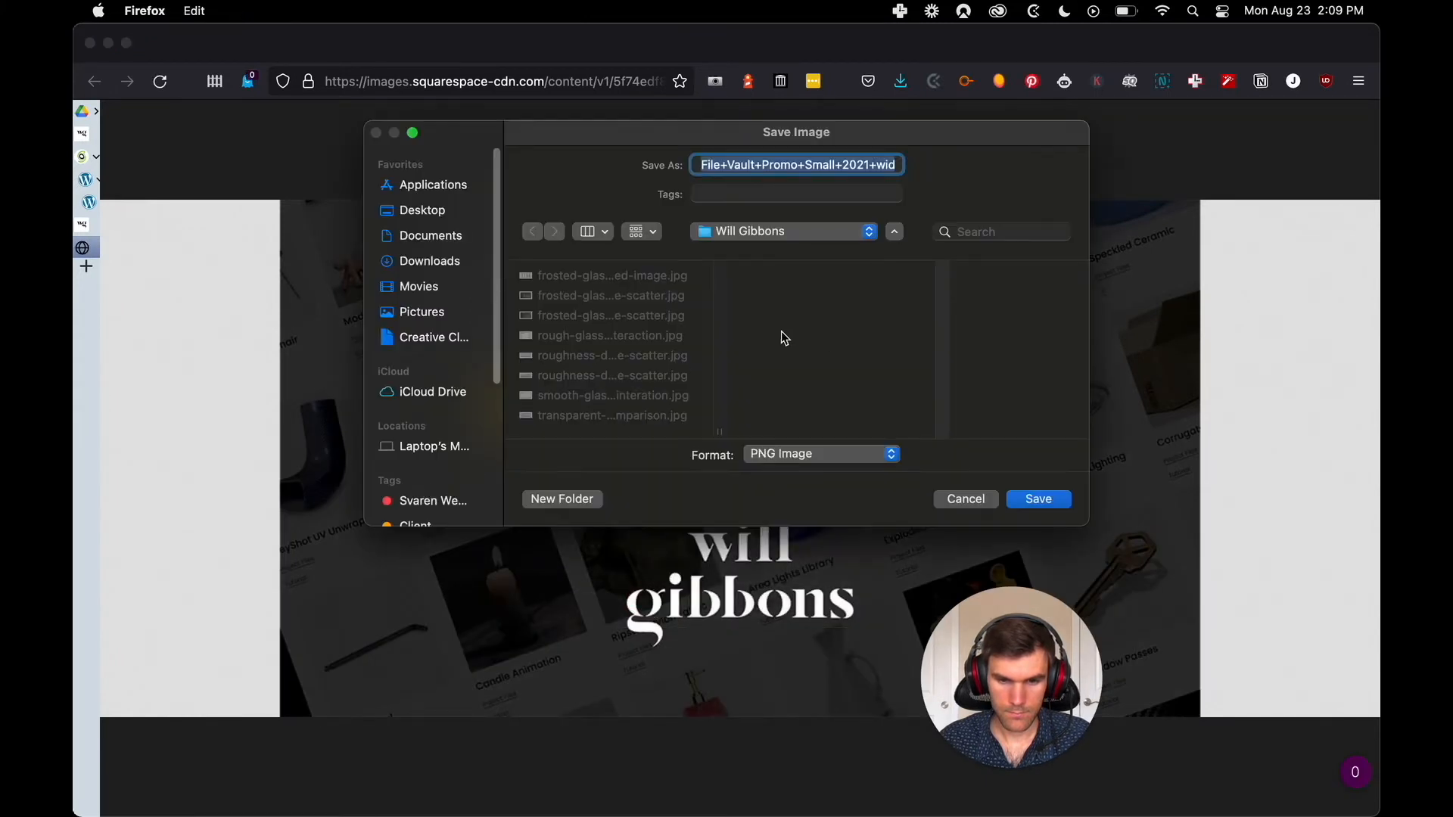
{"action": "left_click", "coordinate": [1038, 499]}
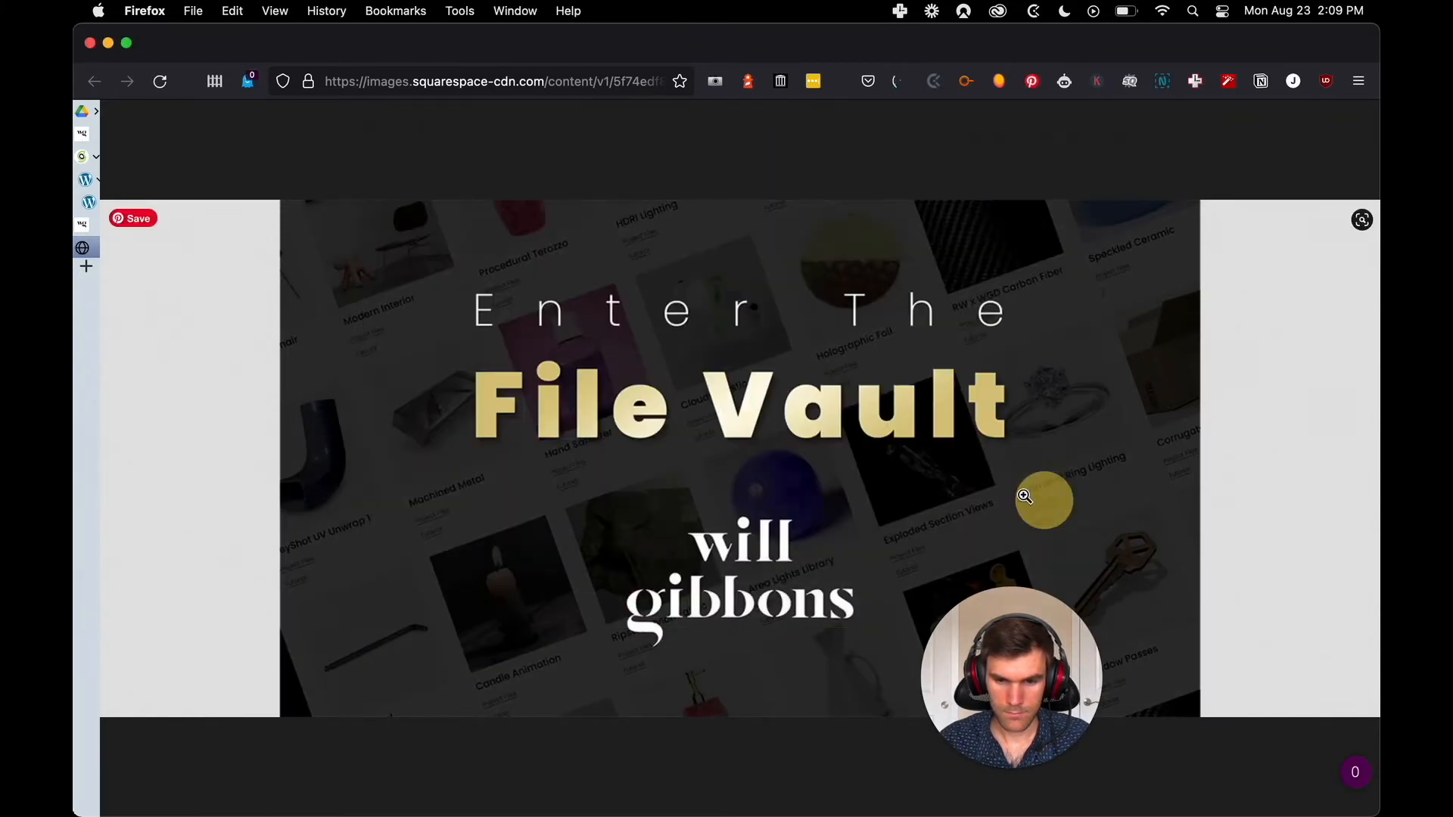
{"action": "key", "text": "super+w"}
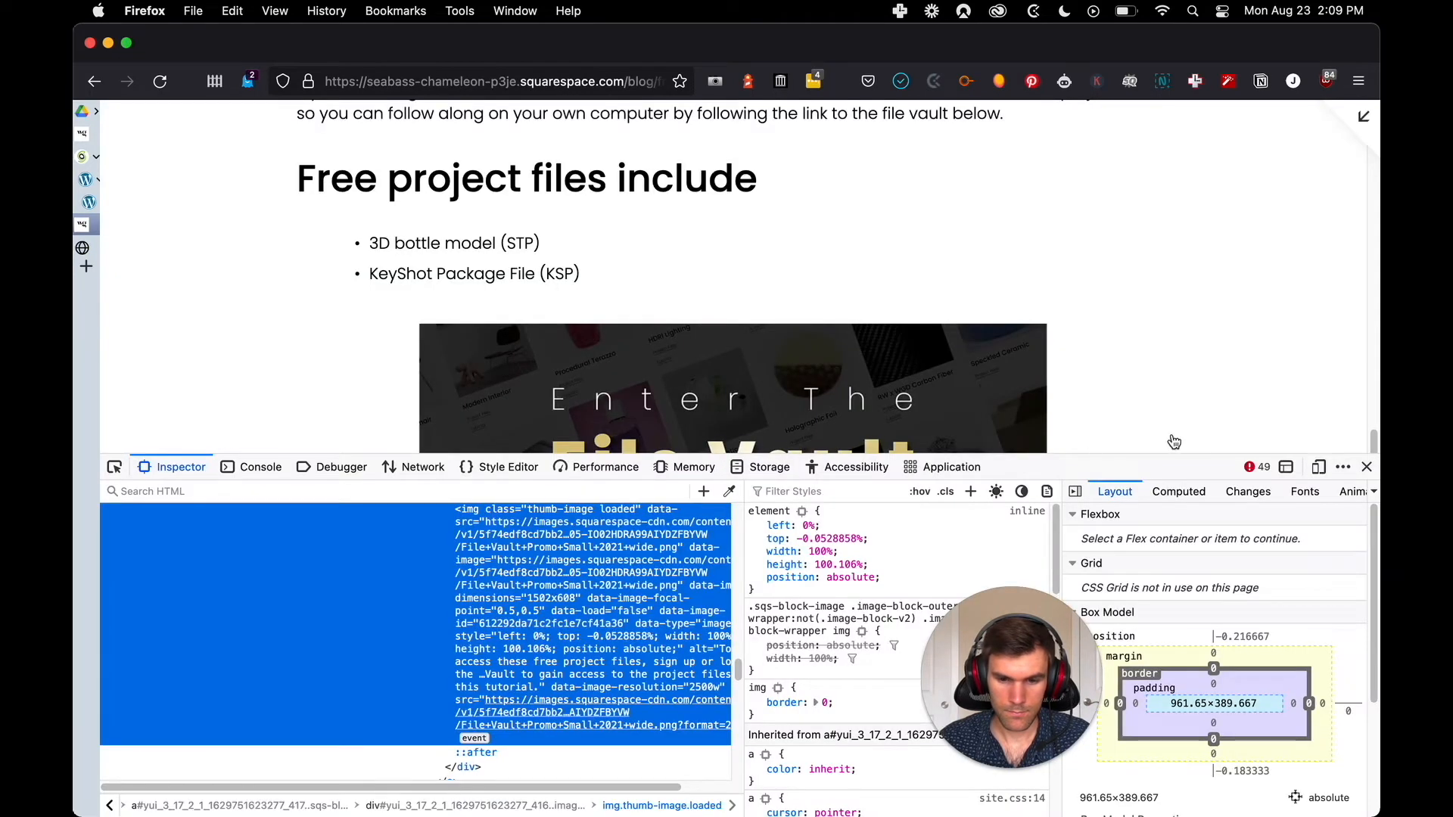
Return to the WordPress post, insert an image block above the imported code, and upload File+Vault+Promo+Small+2021+wide.png into it
{"action": "key", "text": "ctrl+Tab"}
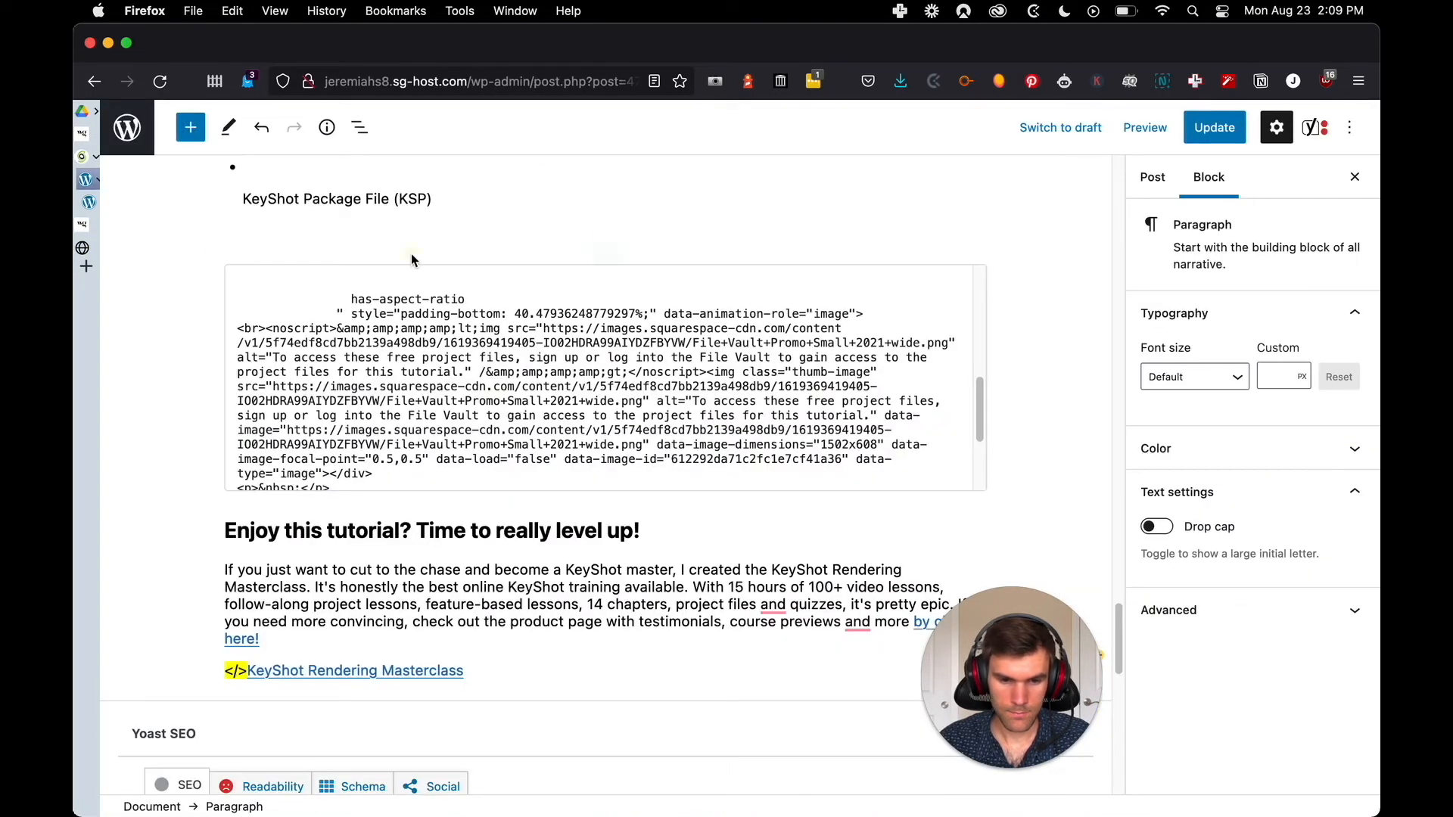
{"action": "left_click", "coordinate": [411, 261]}
{"action": "left_click", "coordinate": [605, 251]}
{"action": "left_click", "coordinate": [507, 484]}
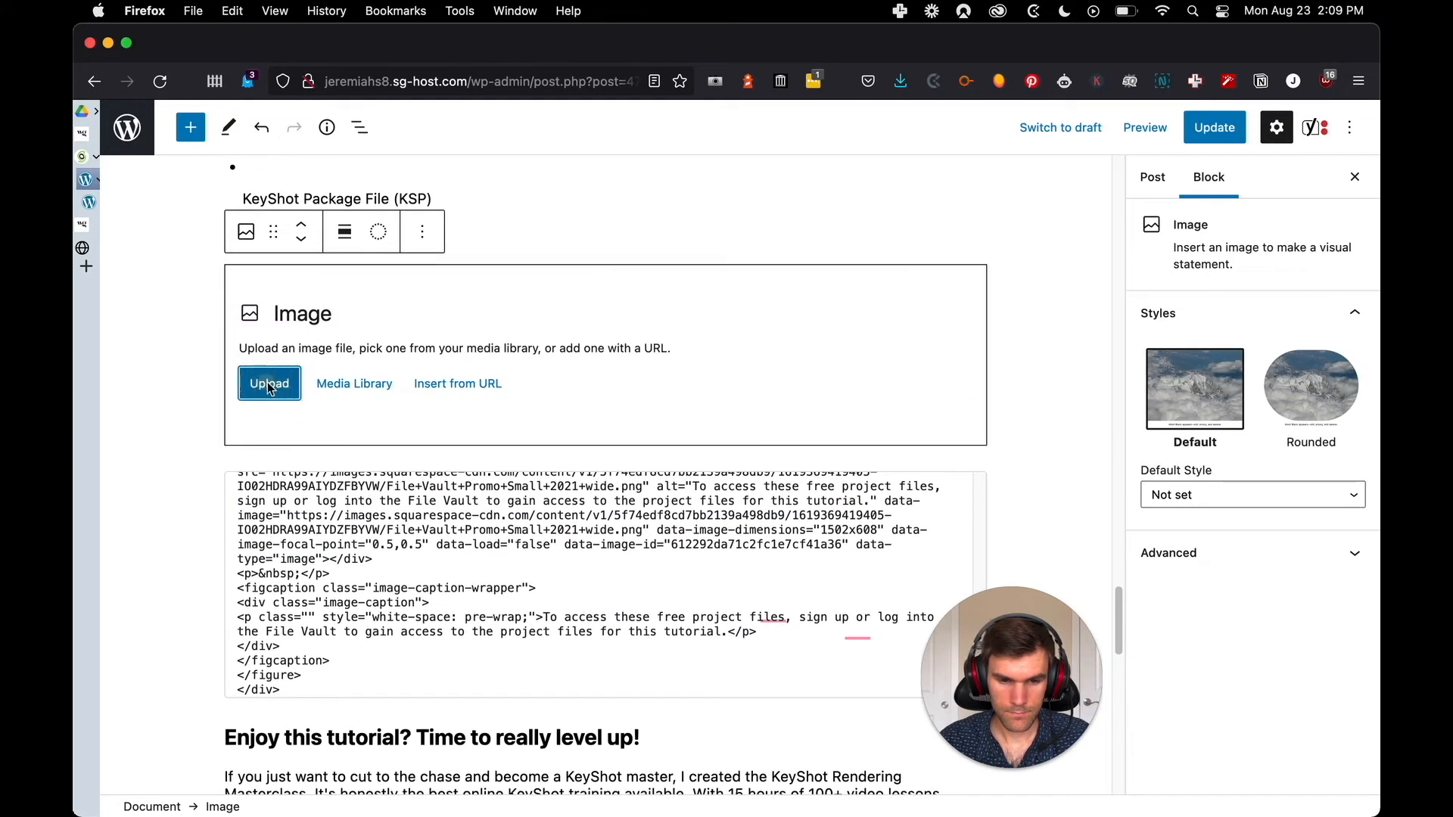
{"action": "left_click", "coordinate": [269, 385]}
{"action": "left_click", "coordinate": [651, 210]}
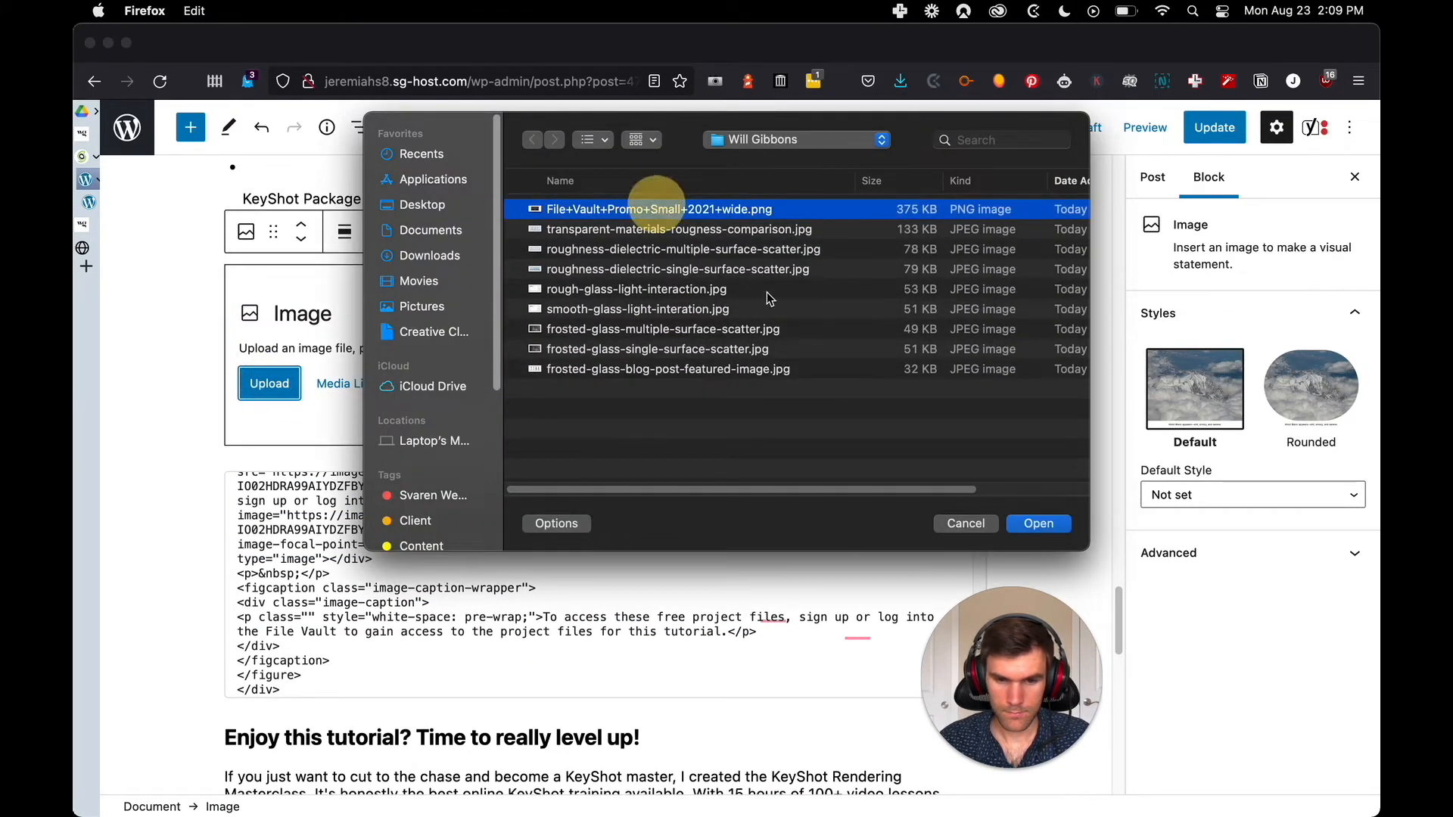
{"action": "left_click", "coordinate": [1037, 524]}
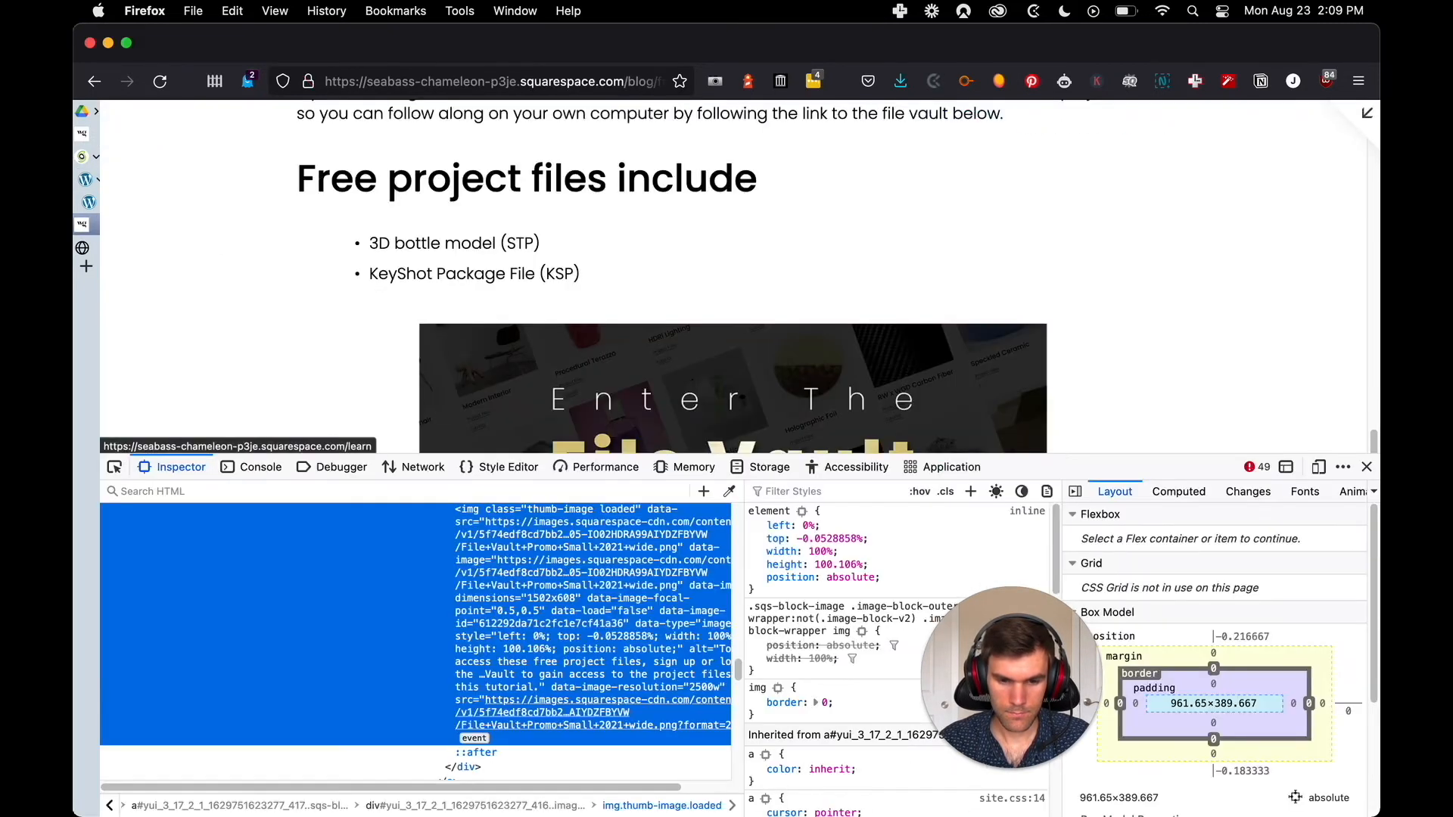
Close the code inspector in the Squarespace post and check the File Vault image's original layout and caption
{"action": "key", "text": "ctrl+Tab"}
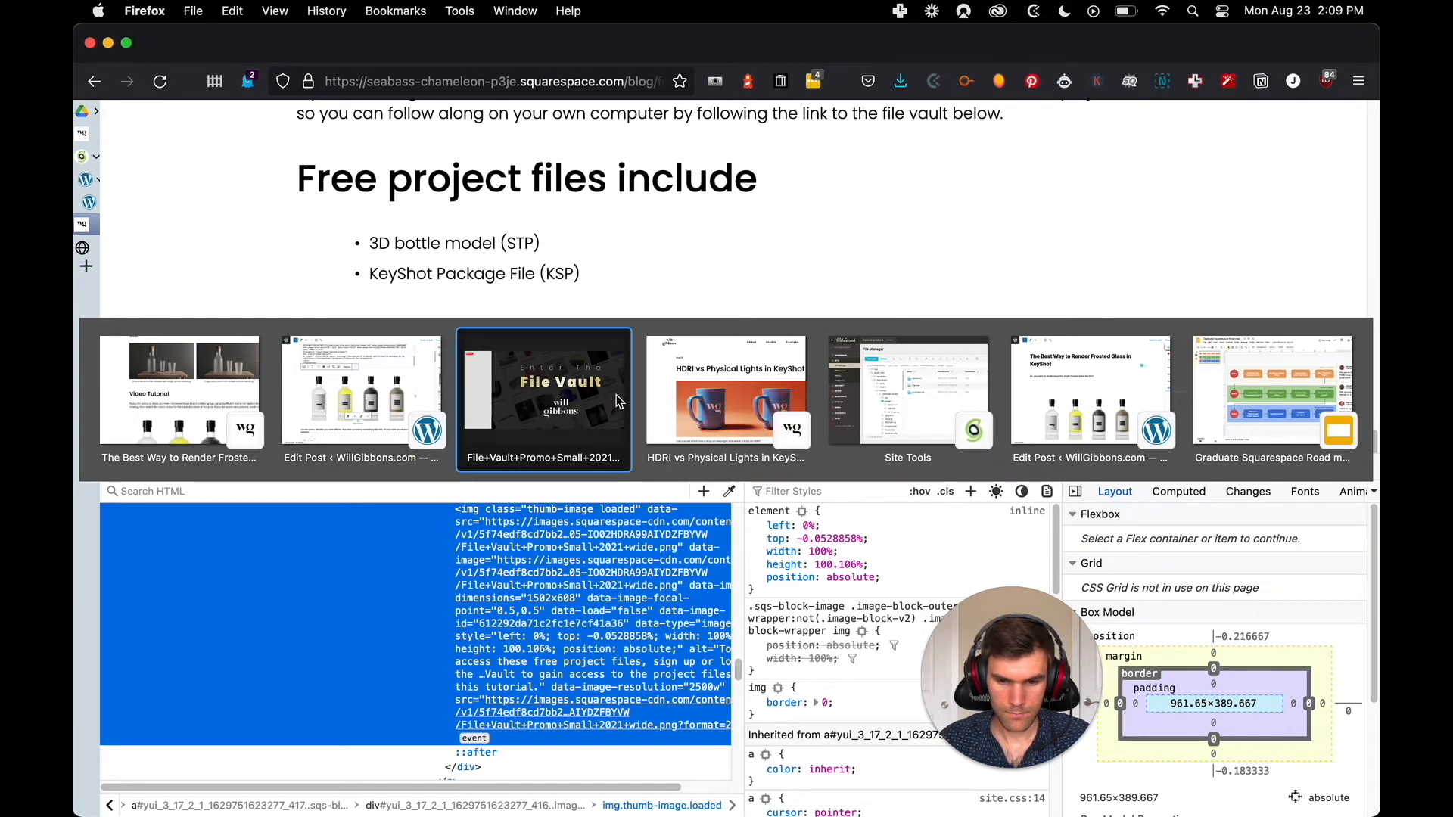
{"action": "key", "text": "ctrl+shift+Tab"}
{"action": "key", "text": "ctrl+shift+Tab"}
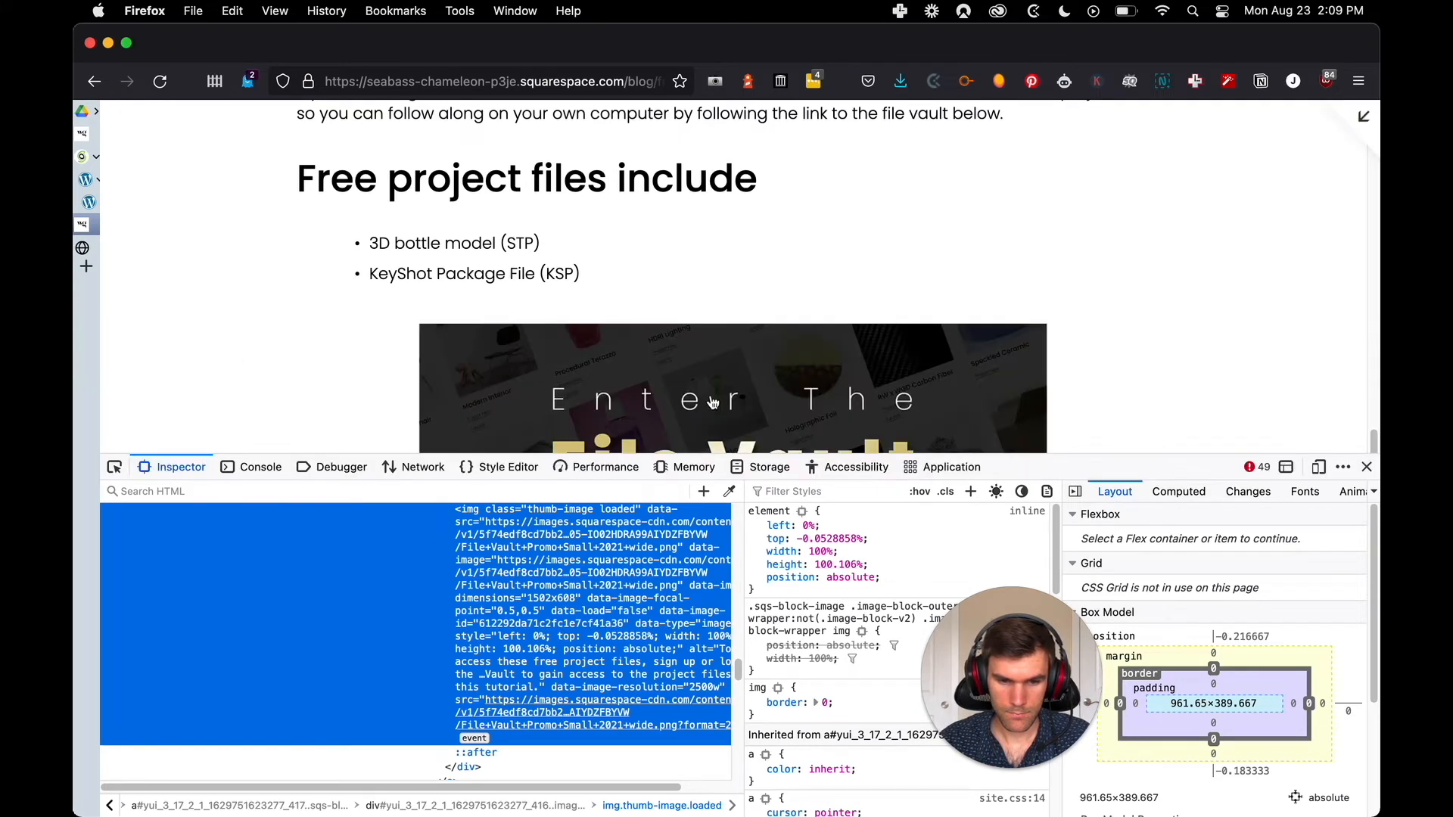
{"action": "left_click", "coordinate": [1367, 467]}
{"action": "scroll", "coordinate": [983, 397], "scroll_direction": "down", "scroll_amount": 2}
{"action": "scroll", "coordinate": [955, 394], "scroll_direction": "up", "scroll_amount": 3}
{"action": "scroll", "coordinate": [795, 375], "scroll_direction": "down", "scroll_amount": 1}
{"action": "key", "text": "ctrl+Tab"}
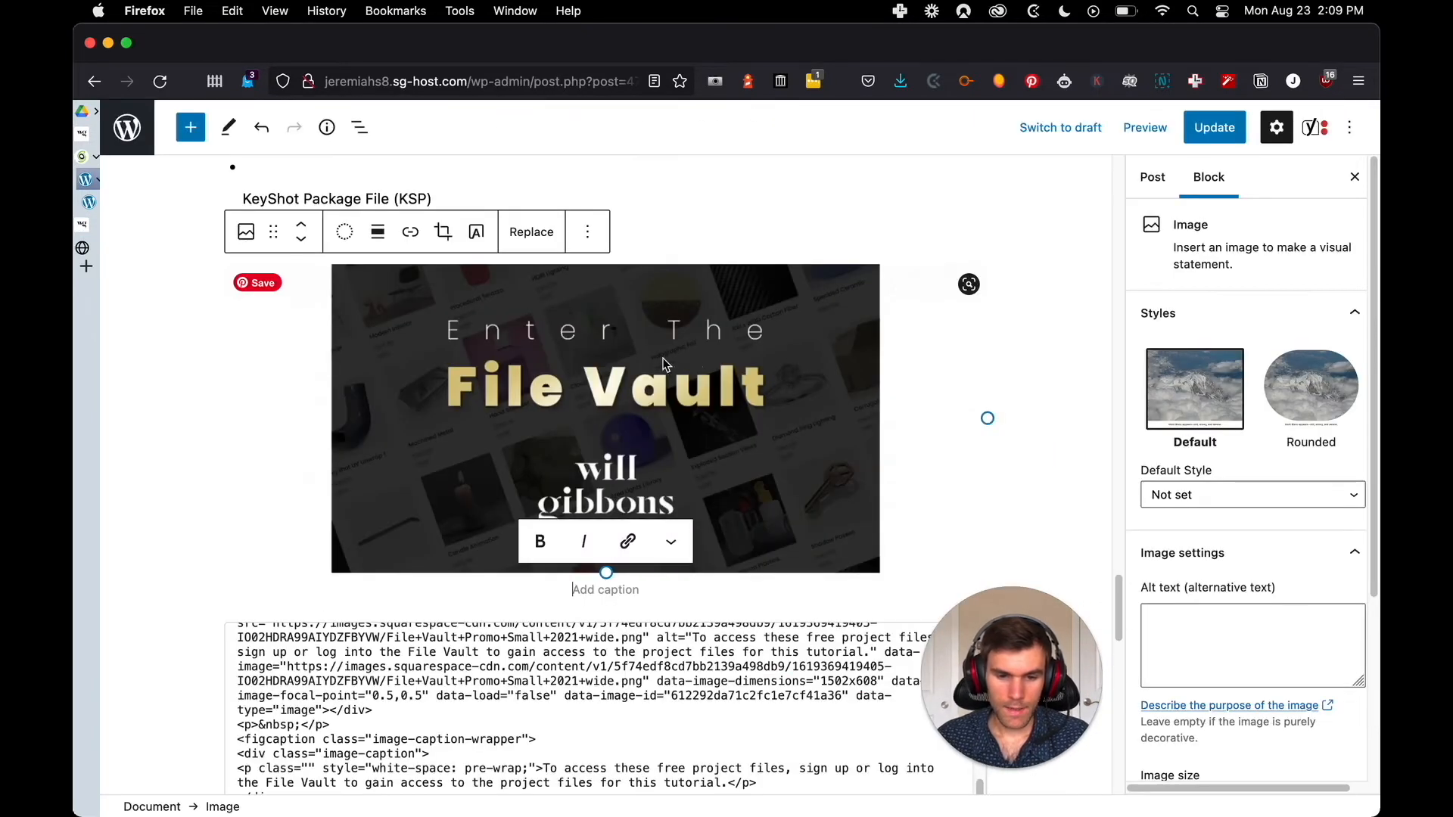
Align the File Vault image to the center of the WordPress post
{"action": "scroll", "coordinate": [707, 380], "scroll_direction": "down", "scroll_amount": 2}
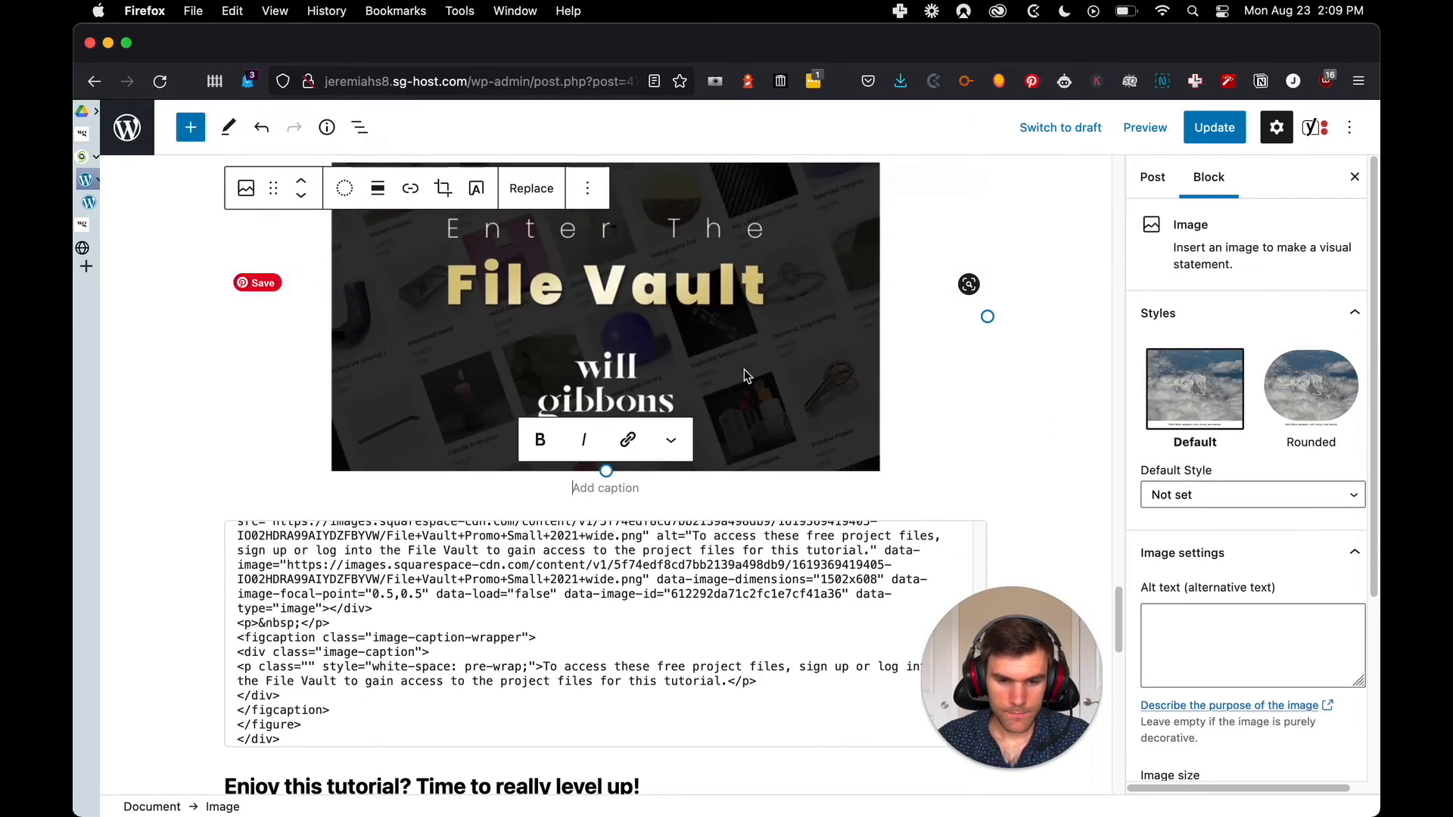
{"action": "left_click", "coordinate": [378, 188]}
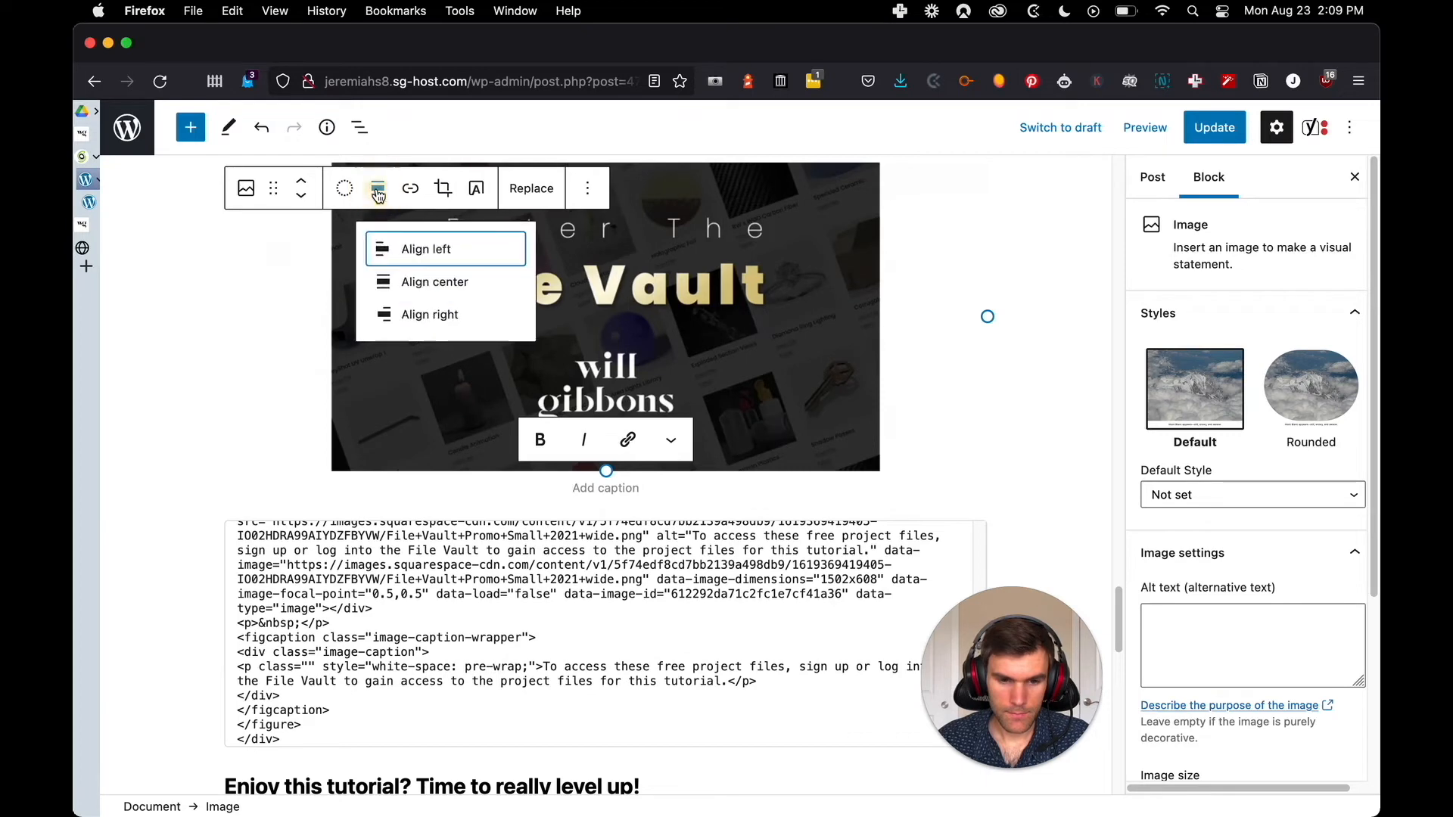
{"action": "left_click", "coordinate": [415, 280]}
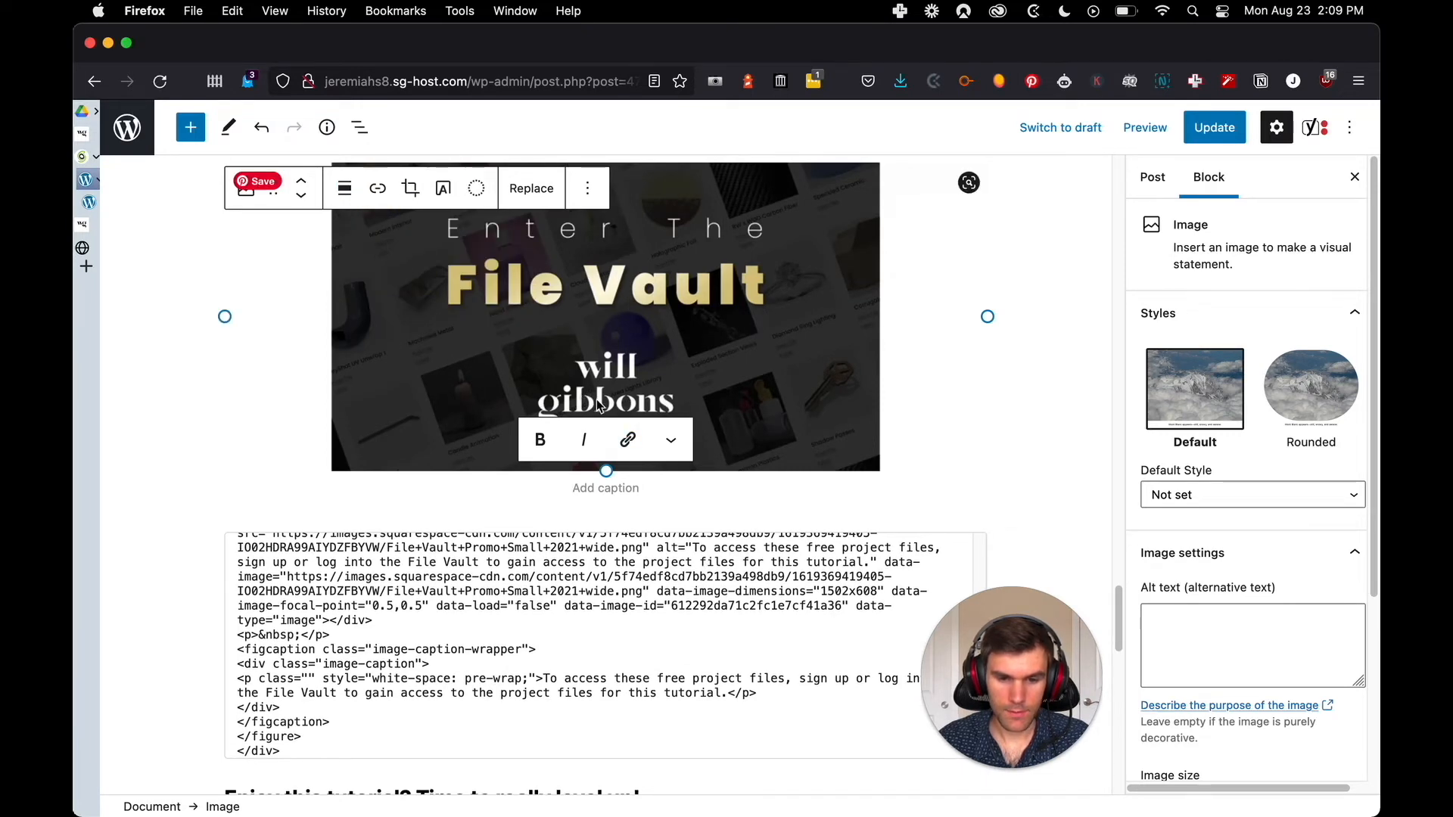
Check the original caption, and copy the "To access these free project files" sentence from the imported code into the File Vault image's caption
{"action": "key", "text": "ctrl+shift+Tab"}
{"action": "scroll", "coordinate": [651, 424], "scroll_direction": "down", "scroll_amount": 2}
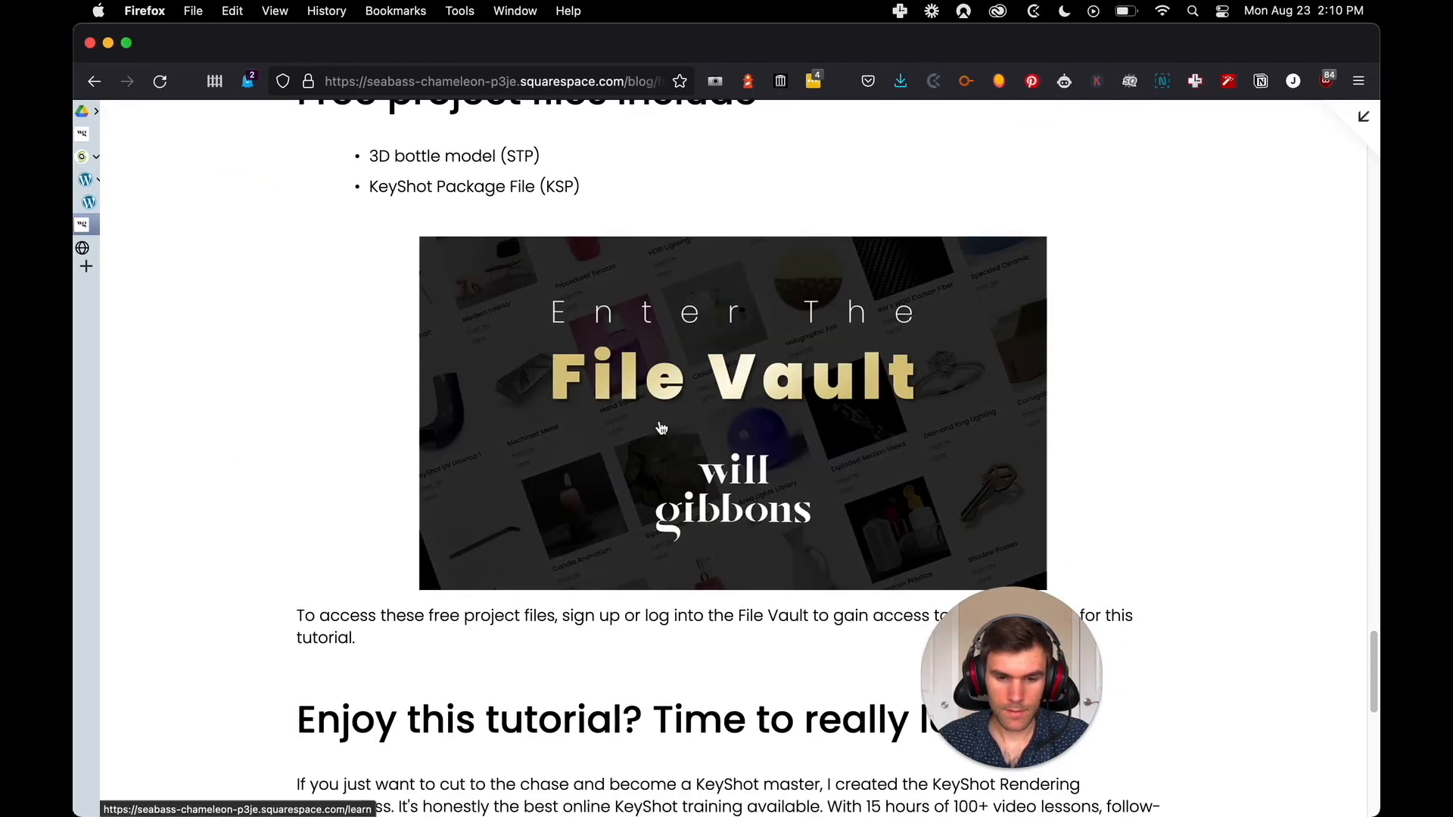
{"action": "key", "text": "ctrl+Tab"}
{"action": "key", "text": "ctrl+shift+Tab"}
{"action": "key", "text": "ctrl+Tab"}
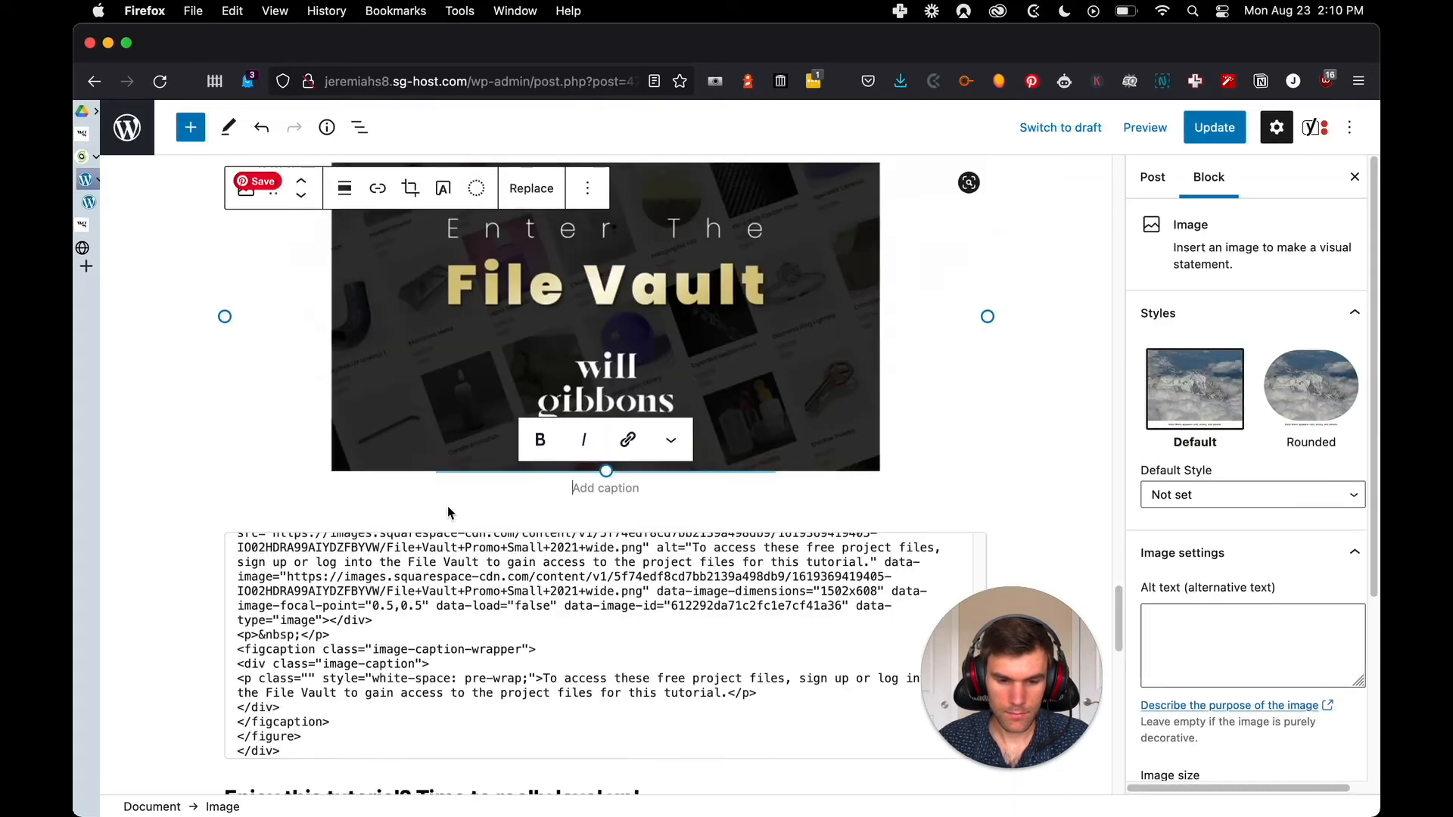
{"action": "scroll", "coordinate": [556, 641], "scroll_direction": "down", "scroll_amount": 1}
{"action": "left_click_drag", "start_coordinate": [539, 634], "coordinate": [679, 621]}
{"action": "key", "text": "super+c"}
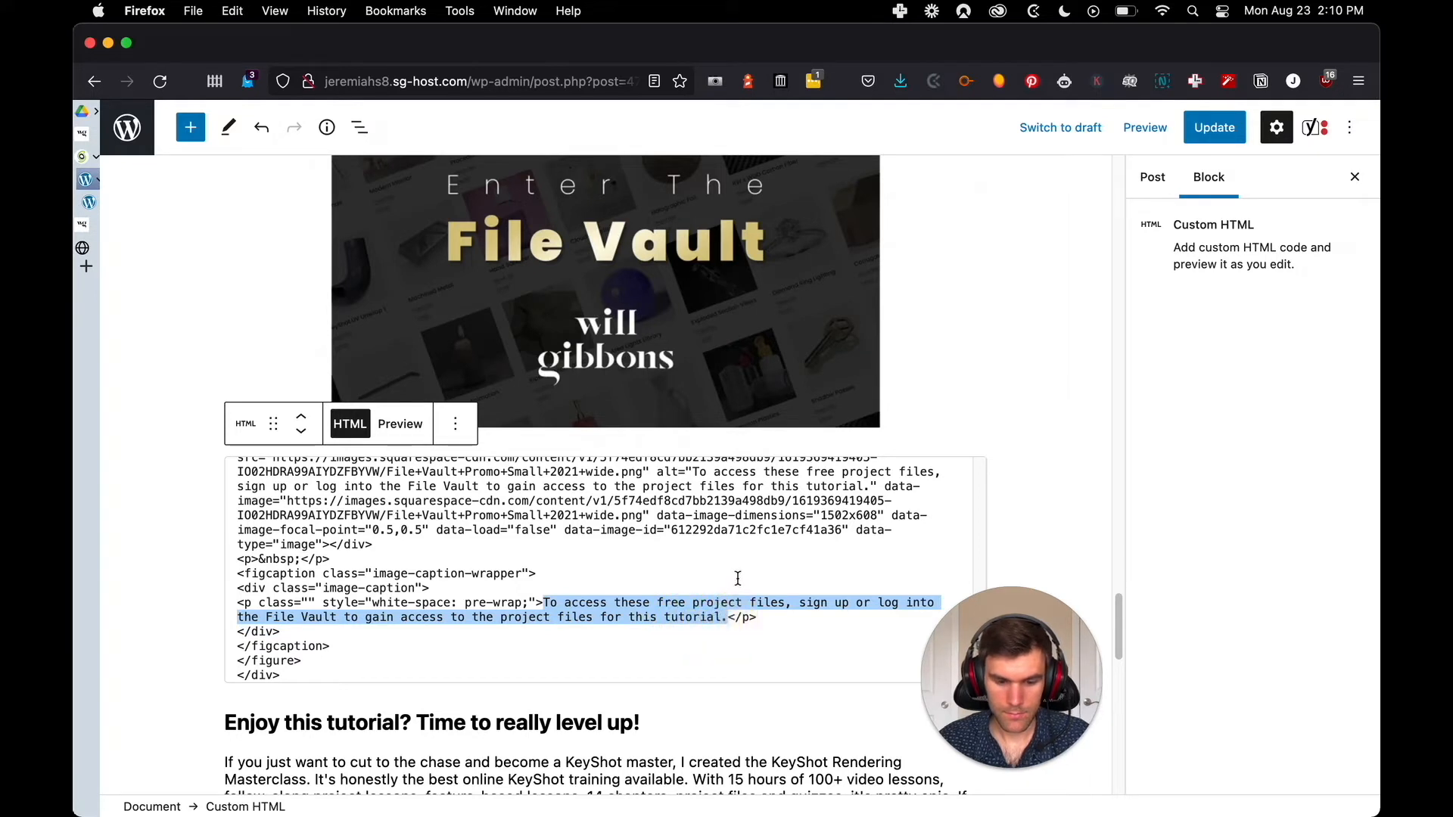
{"action": "left_click", "coordinate": [640, 535]}
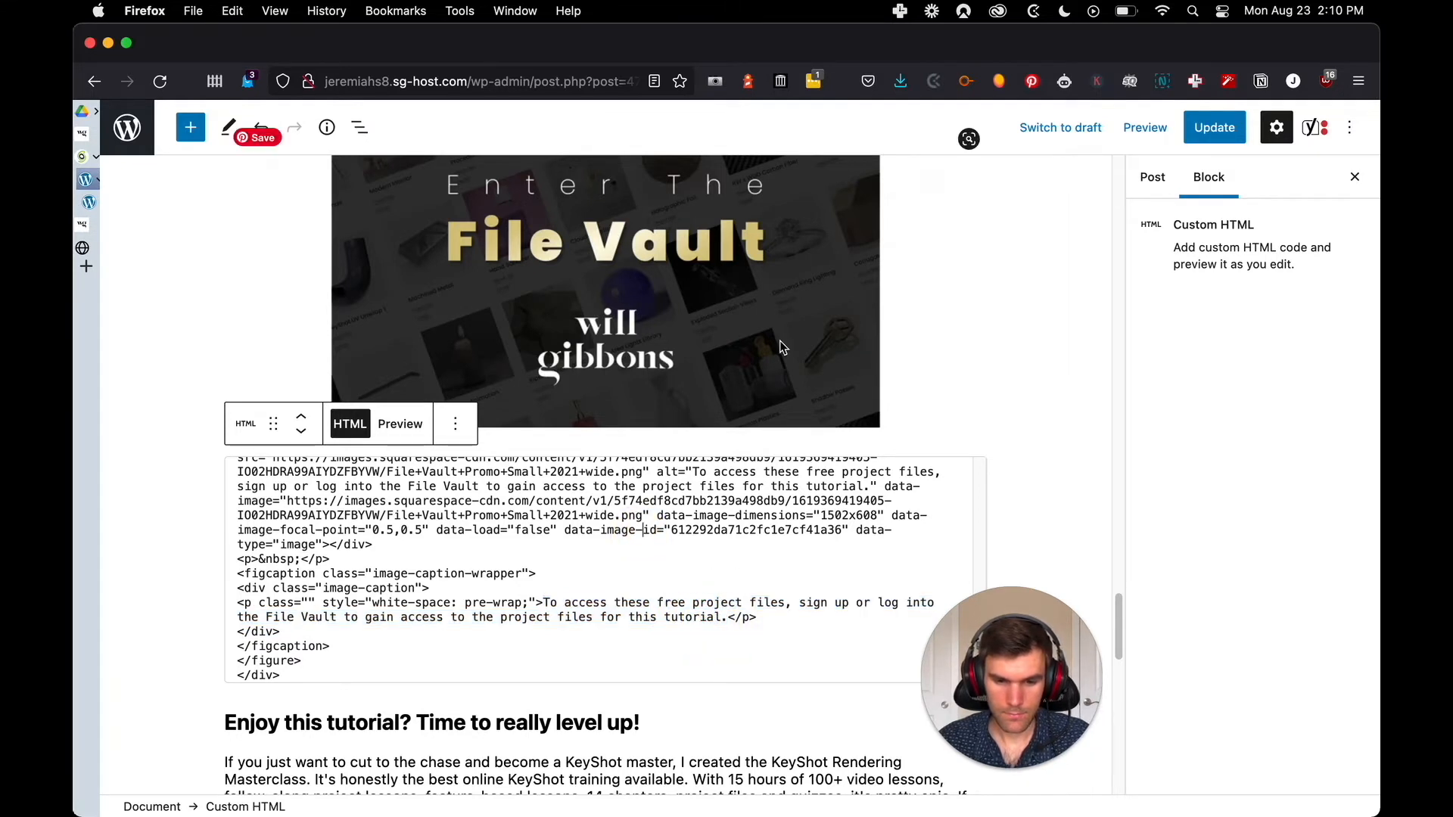
{"action": "left_click", "coordinate": [655, 311]}
{"action": "left_click", "coordinate": [621, 442]}
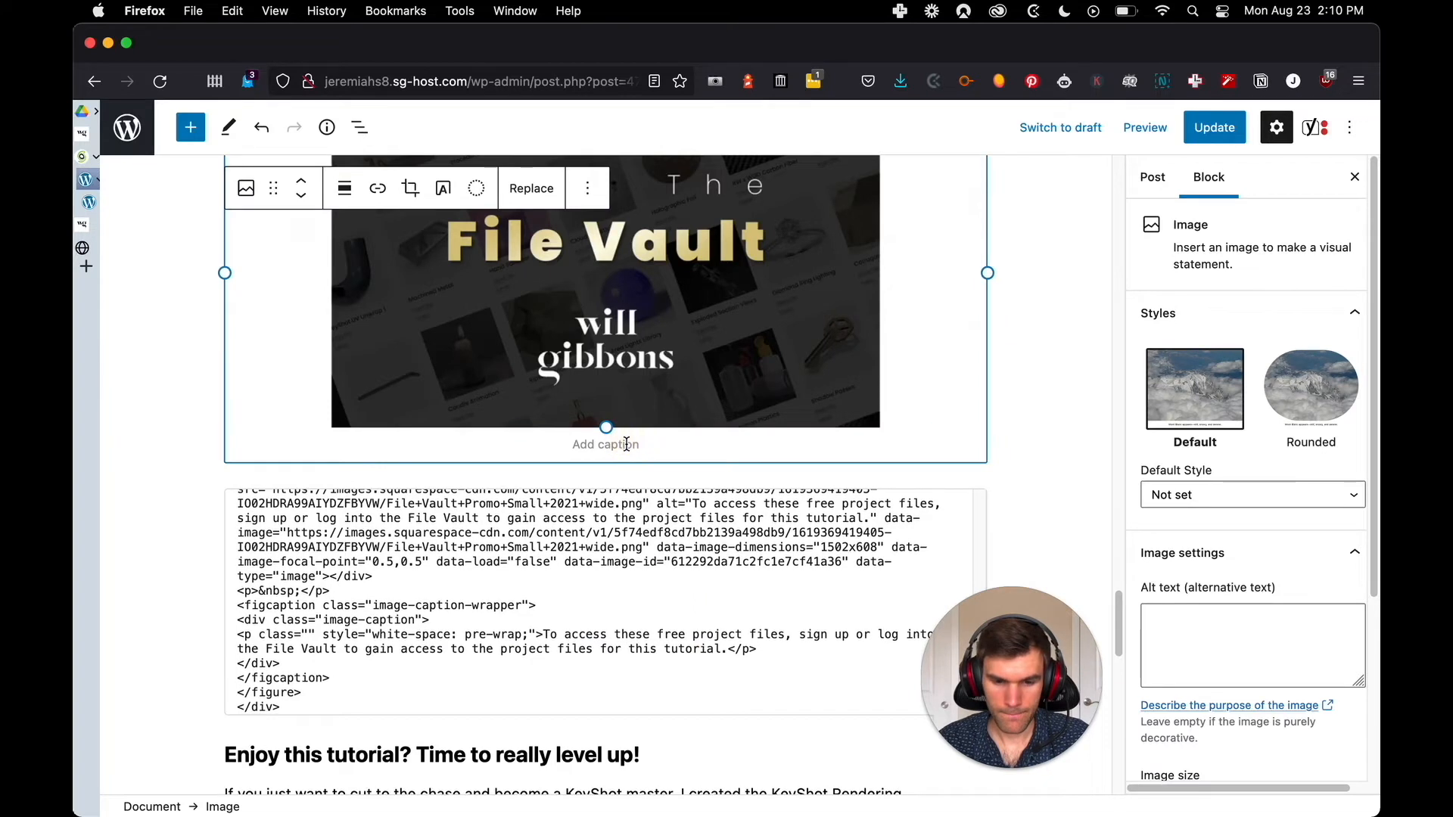
{"action": "key", "text": "super+v"}
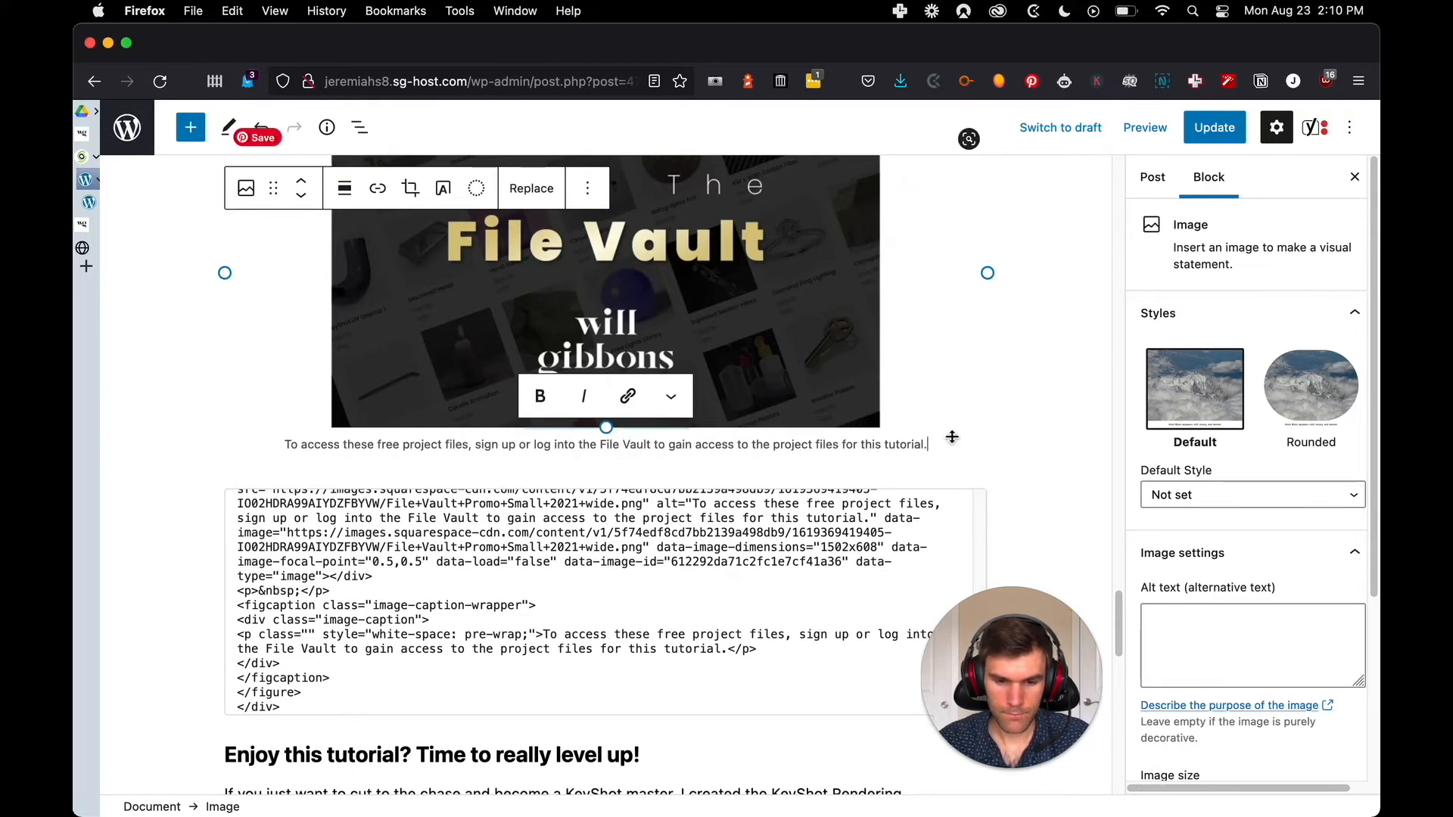
Select the File Vault image in the WordPress post and open its link entry
{"action": "left_click", "coordinate": [1014, 441]}
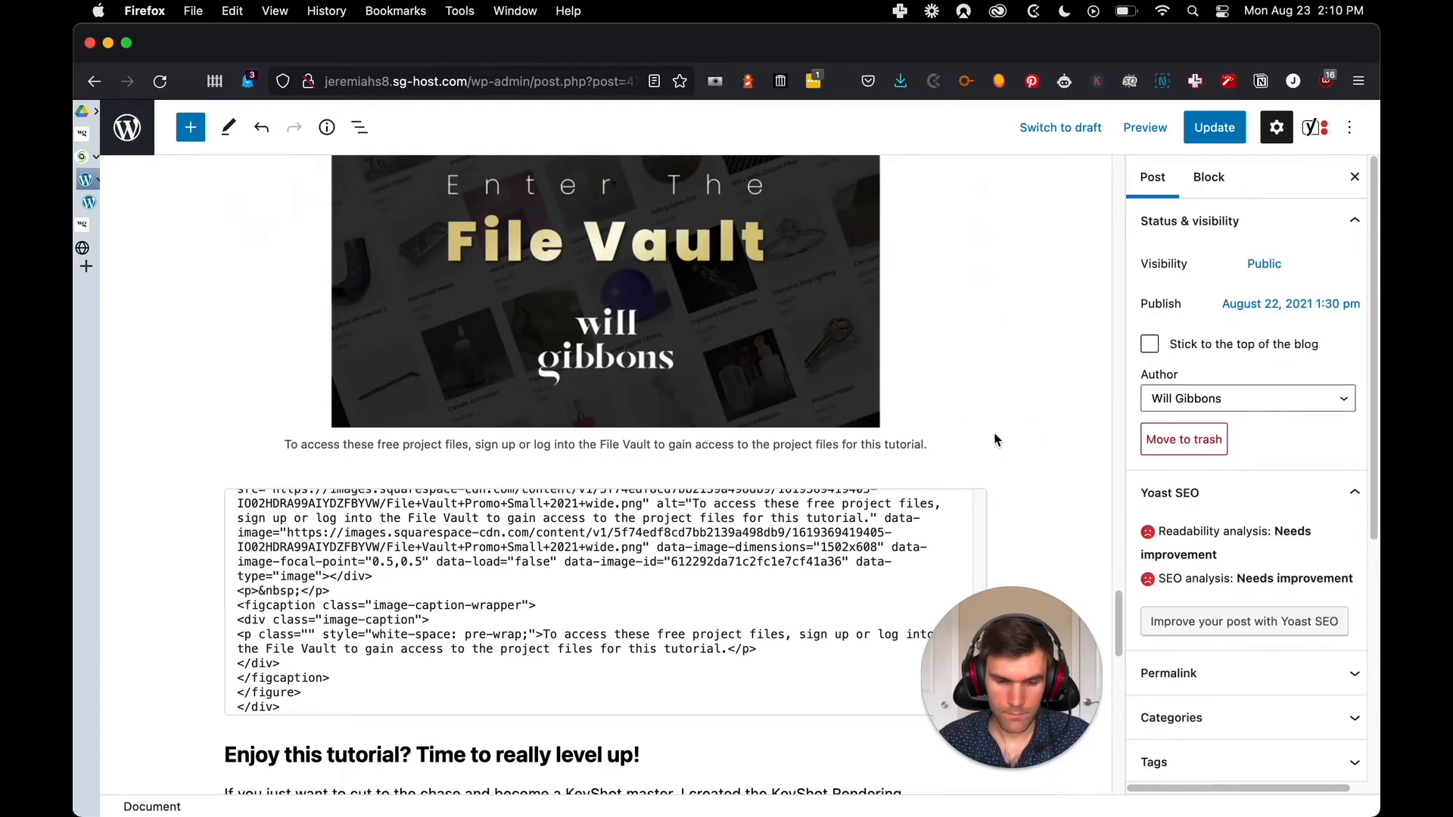
{"action": "scroll", "coordinate": [607, 408], "scroll_direction": "up", "scroll_amount": 2}
{"action": "scroll", "coordinate": [607, 409], "scroll_direction": "up", "scroll_amount": 5}
{"action": "left_click", "coordinate": [452, 456]}
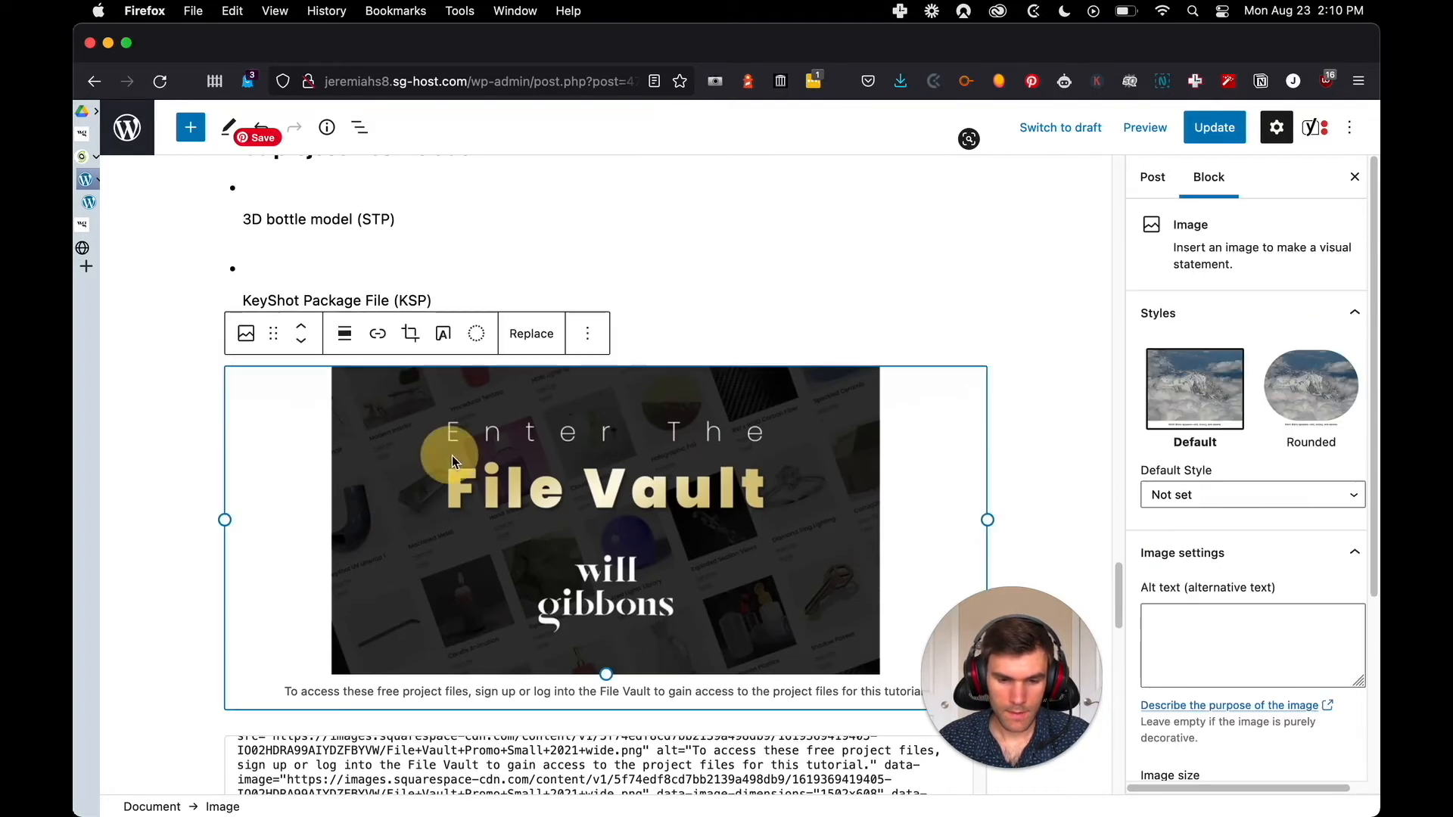
{"action": "scroll", "coordinate": [462, 447], "scroll_direction": "down", "scroll_amount": 2}
{"action": "scroll", "coordinate": [467, 361], "scroll_direction": "down", "scroll_amount": 4}
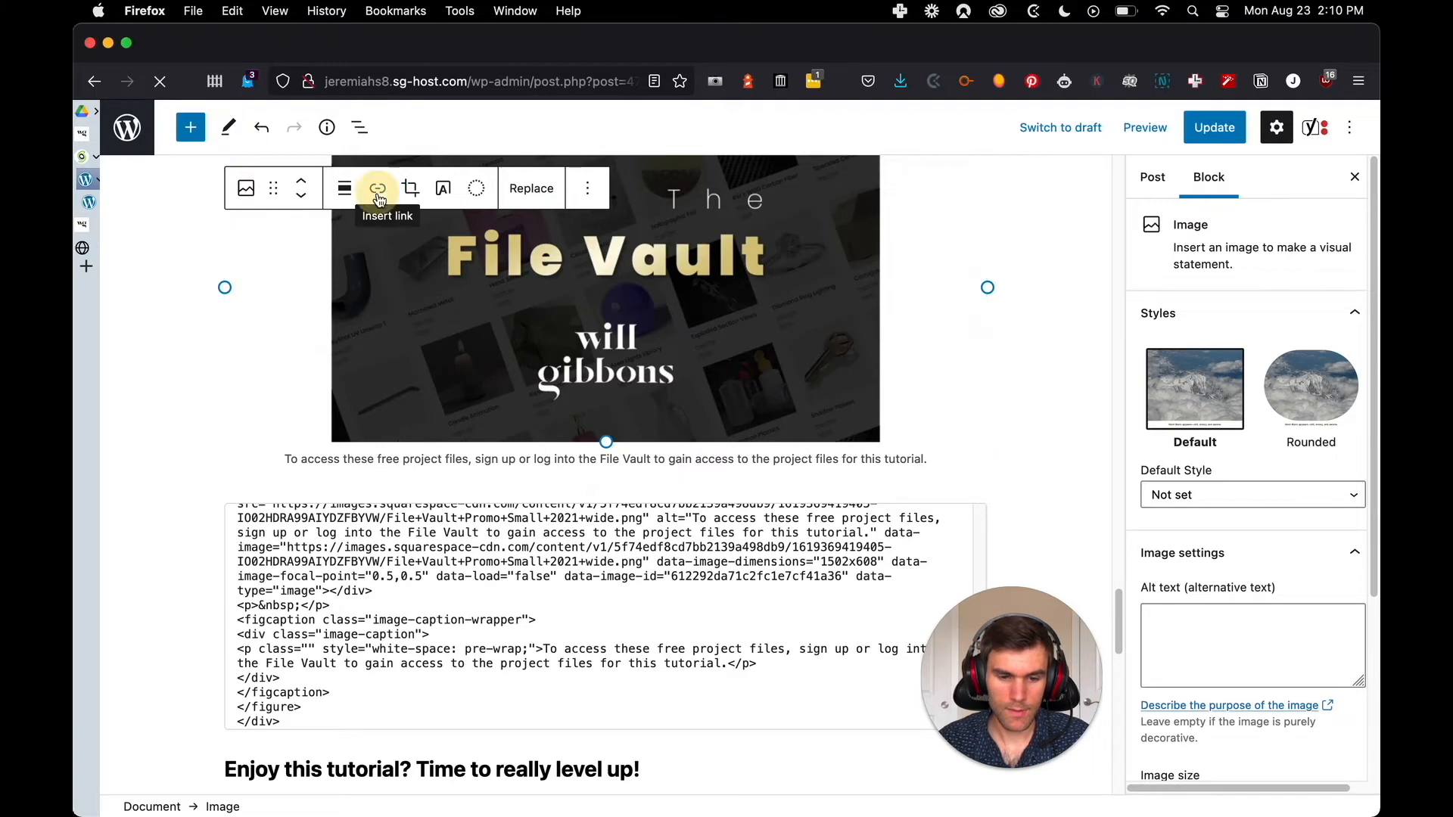
{"action": "left_click", "coordinate": [379, 198]}
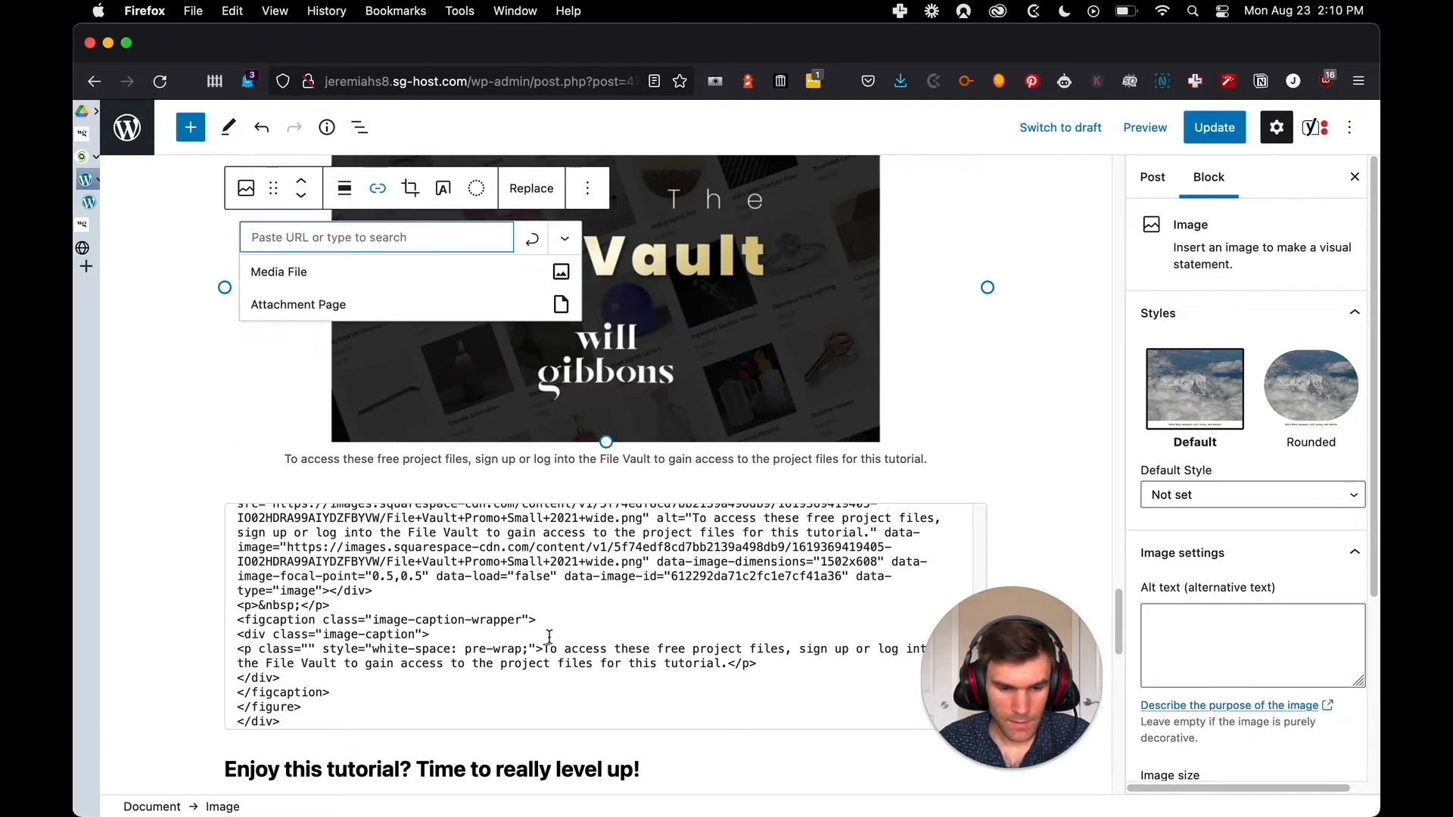
Examine the imported code below the File Vault image for the image's original link target
{"action": "scroll", "coordinate": [557, 651], "scroll_direction": "up", "scroll_amount": 10}
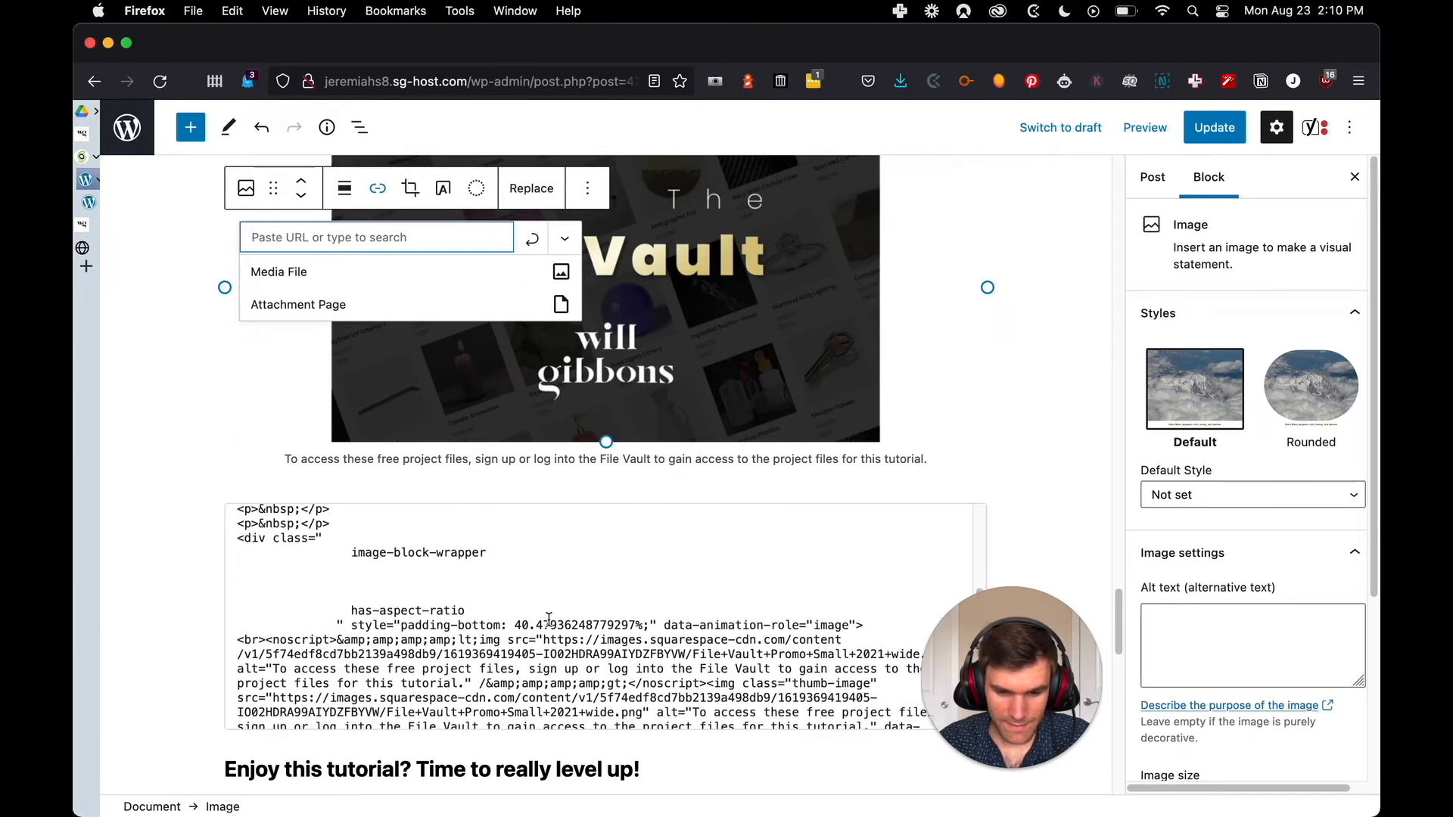
{"action": "scroll", "coordinate": [553, 620], "scroll_direction": "up", "scroll_amount": 1}
{"action": "scroll", "coordinate": [556, 622], "scroll_direction": "up", "scroll_amount": 8}
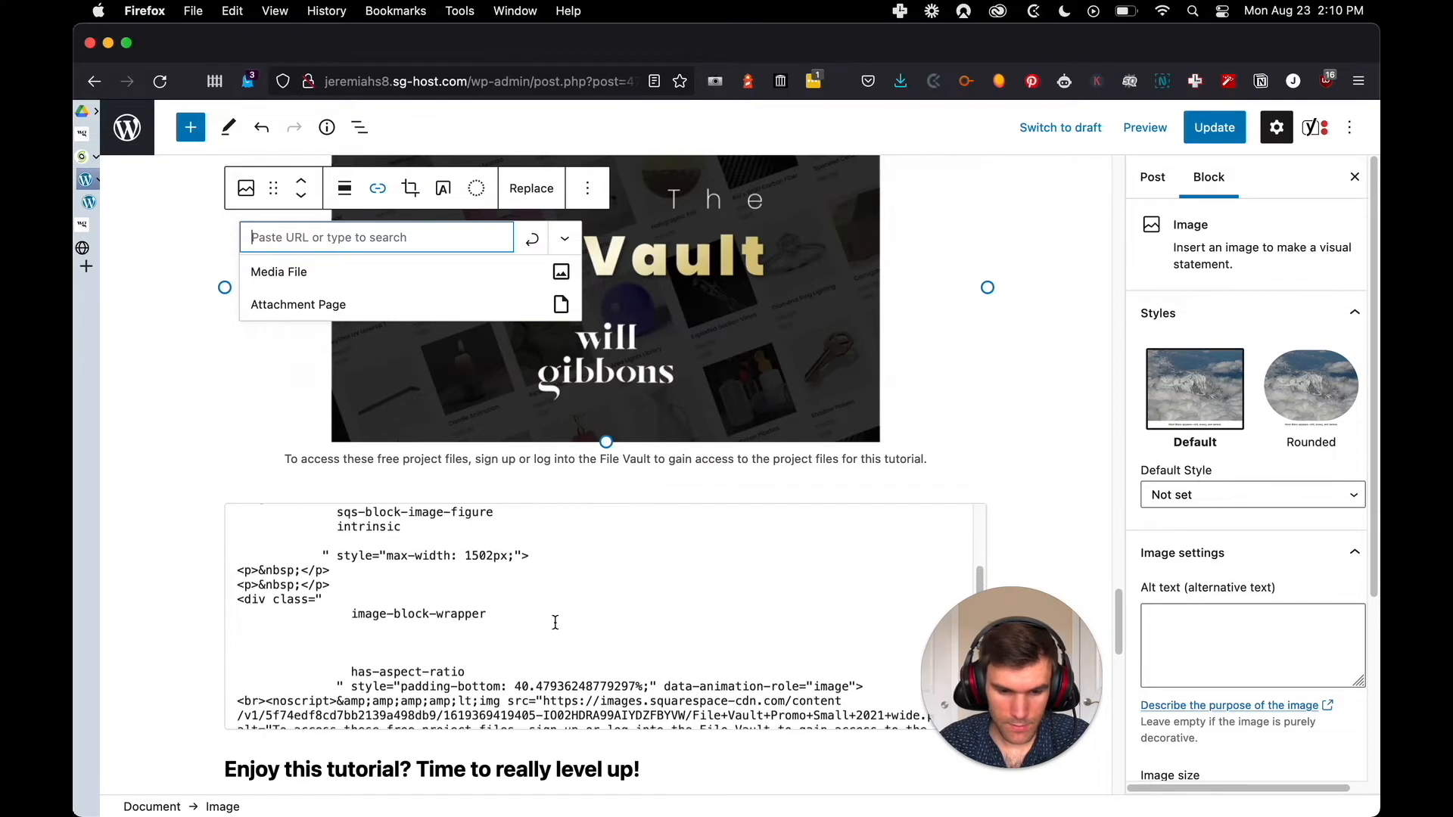
{"action": "scroll", "coordinate": [559, 624], "scroll_direction": "down", "scroll_amount": 20}
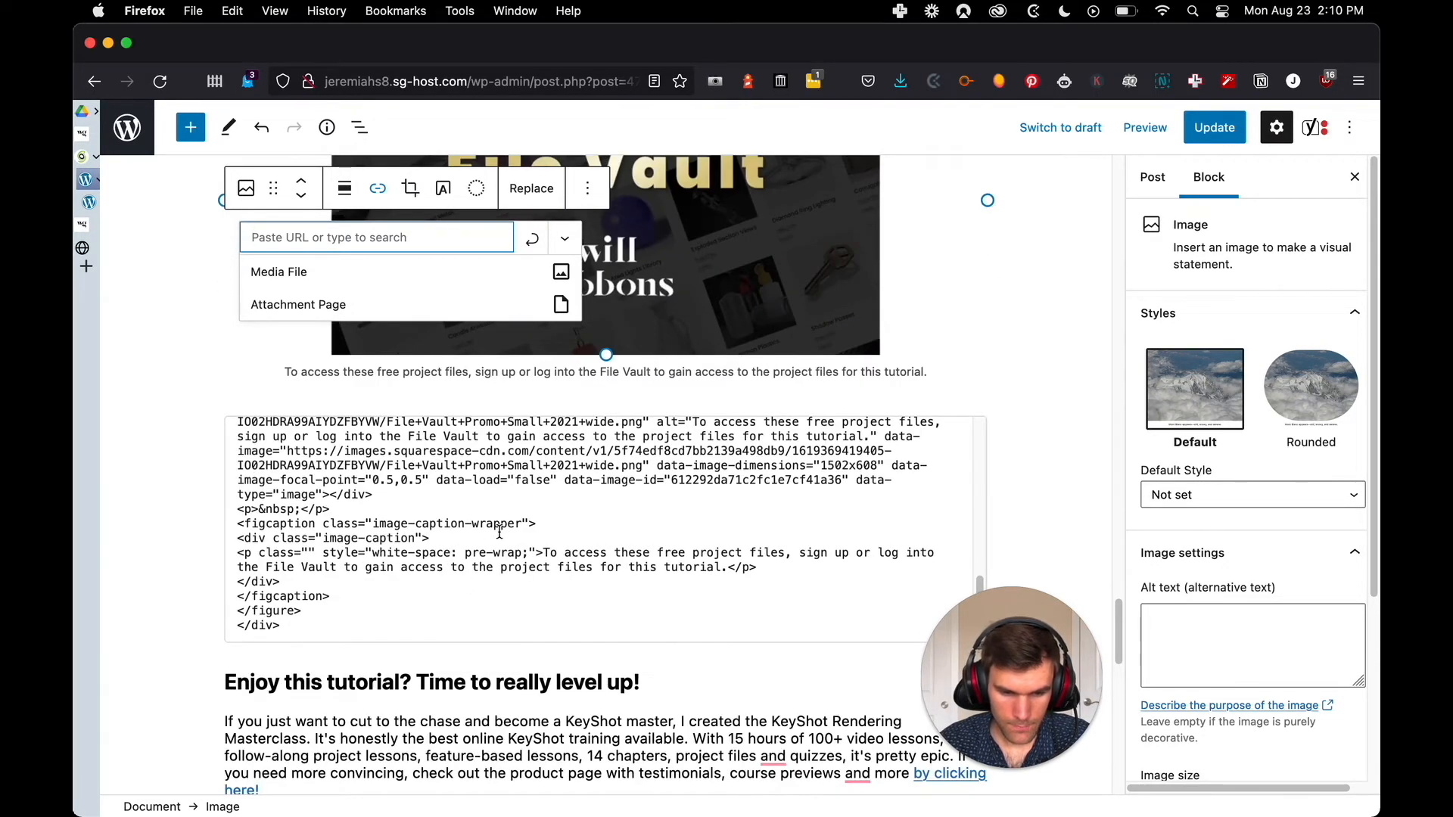
{"action": "scroll", "coordinate": [500, 532], "scroll_direction": "up", "scroll_amount": 3}
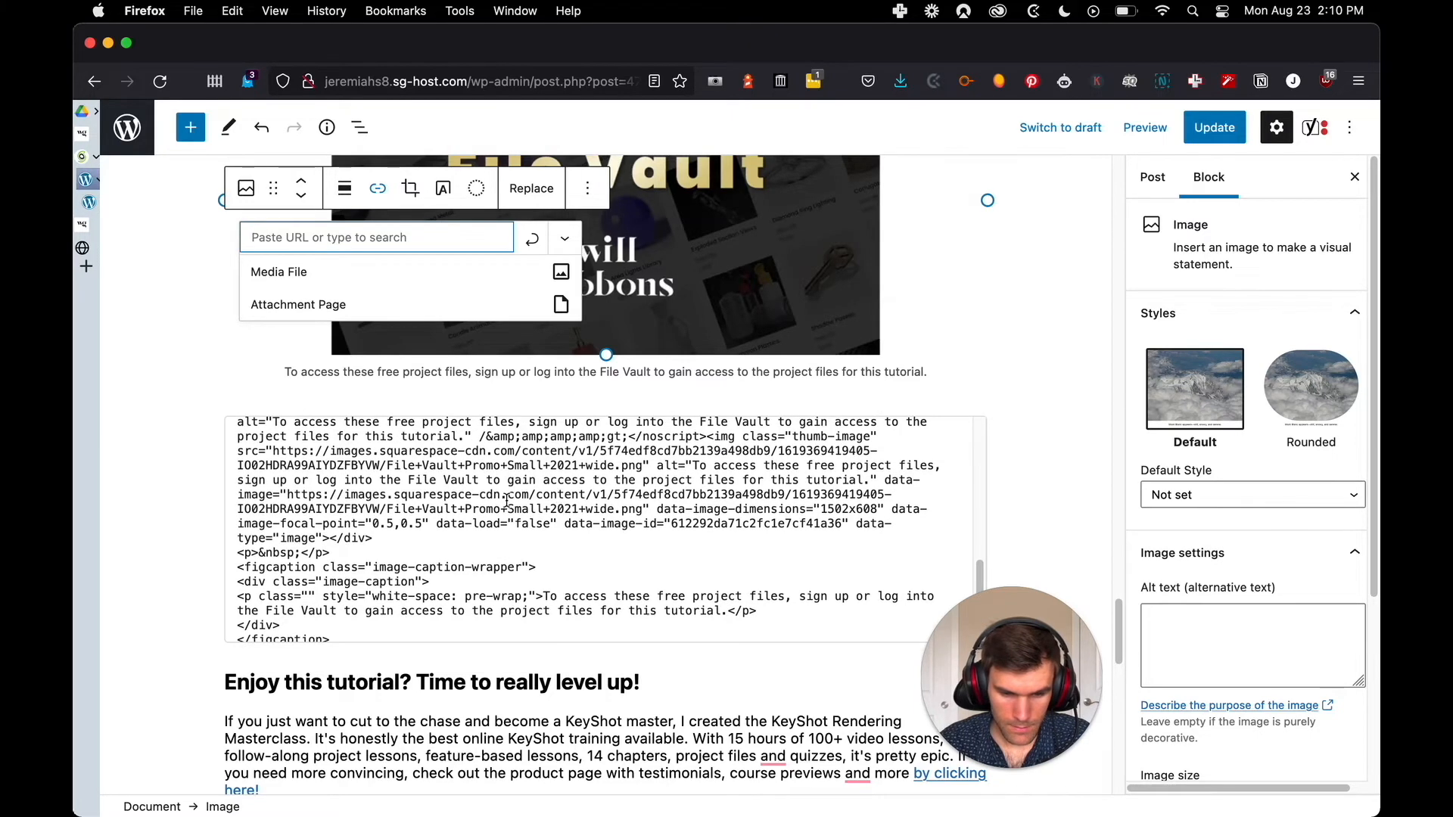
{"action": "scroll", "coordinate": [598, 500], "scroll_direction": "up", "scroll_amount": 5}
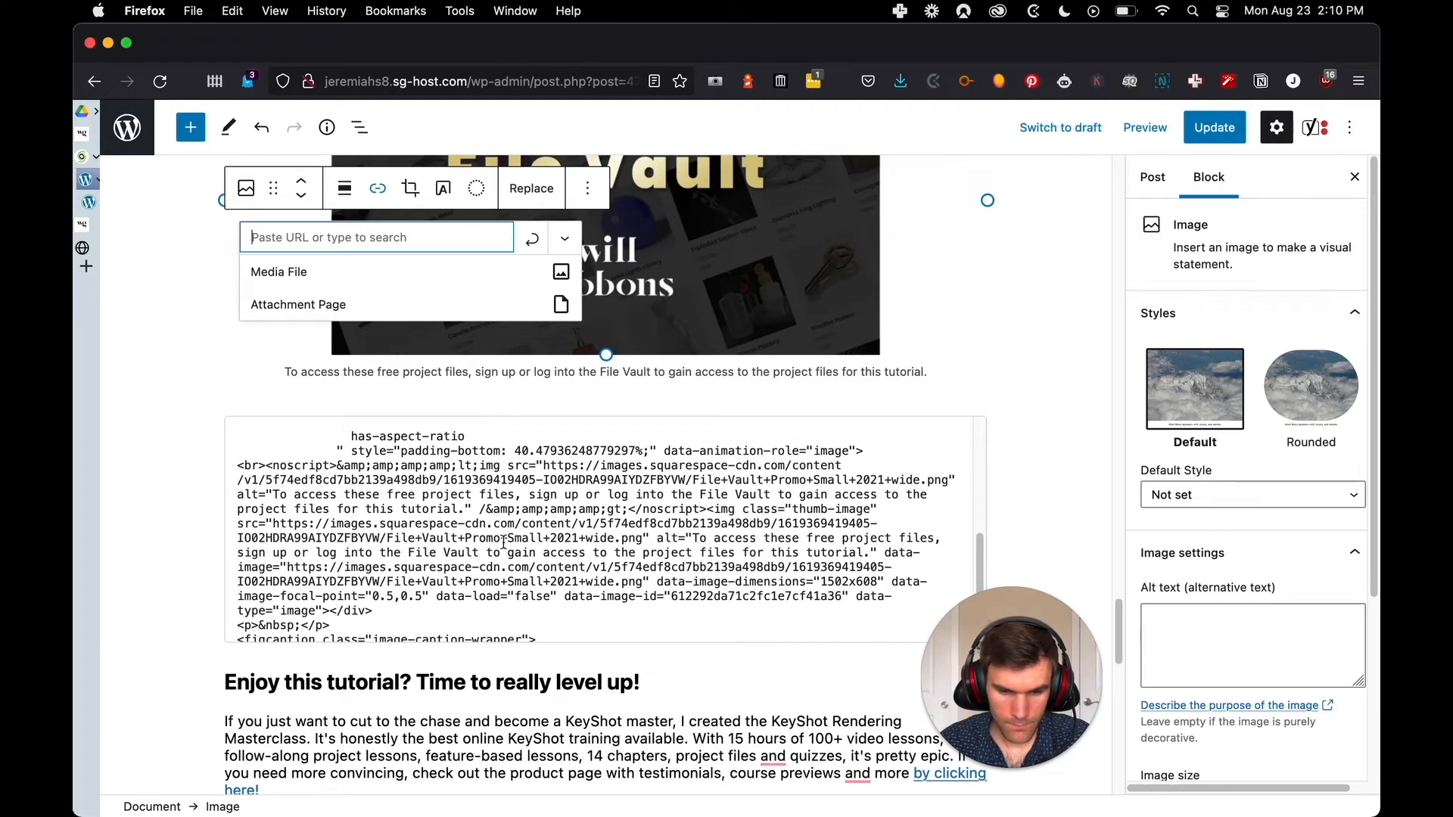
{"action": "scroll", "coordinate": [384, 558], "scroll_direction": "down", "scroll_amount": 3}
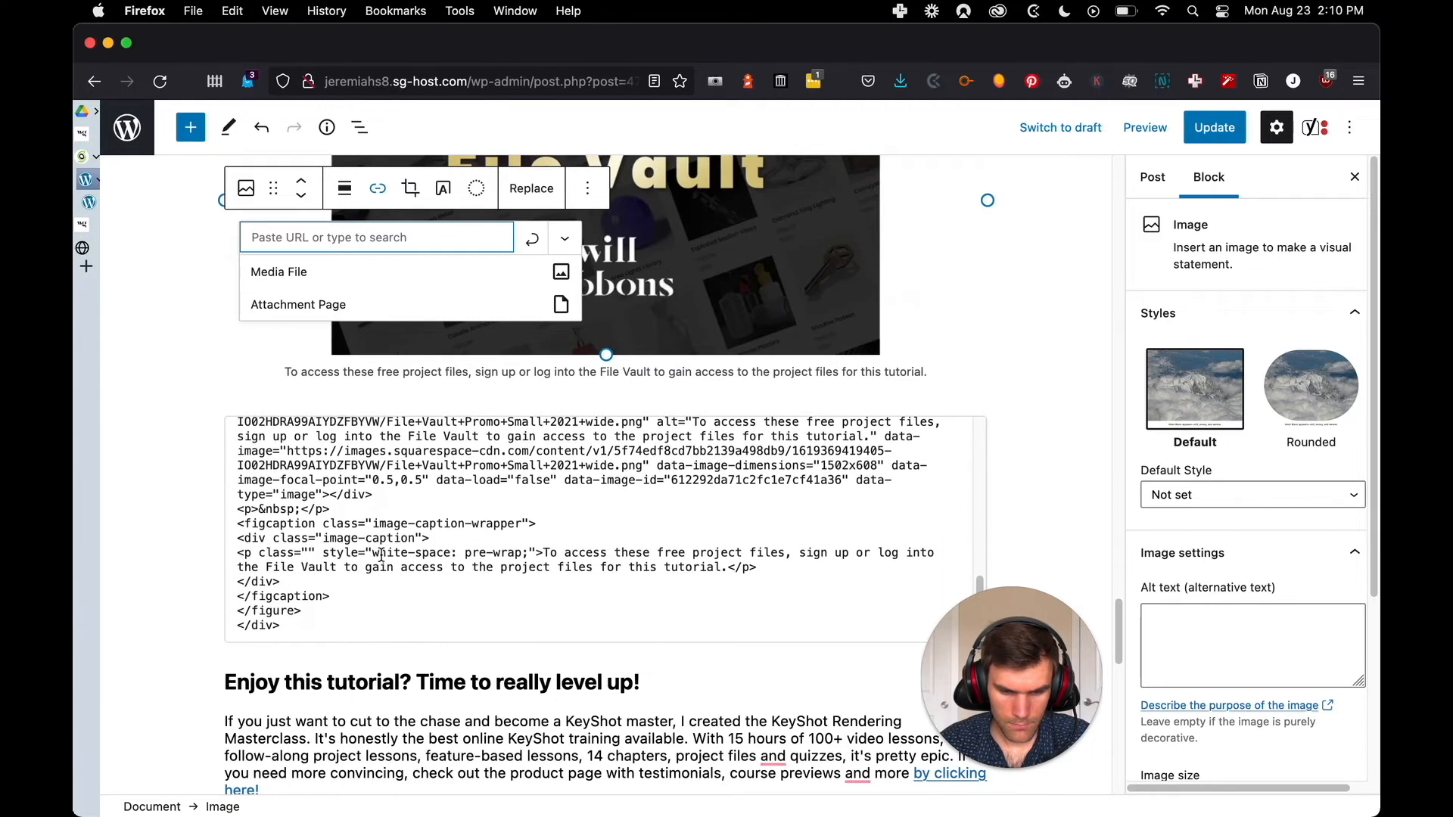
Copy the File Vault image's link from the Squarespace post and enter it as the WordPress image's link
{"action": "key", "text": "ctrl+Tab"}
{"action": "right_click", "coordinate": [679, 444]}
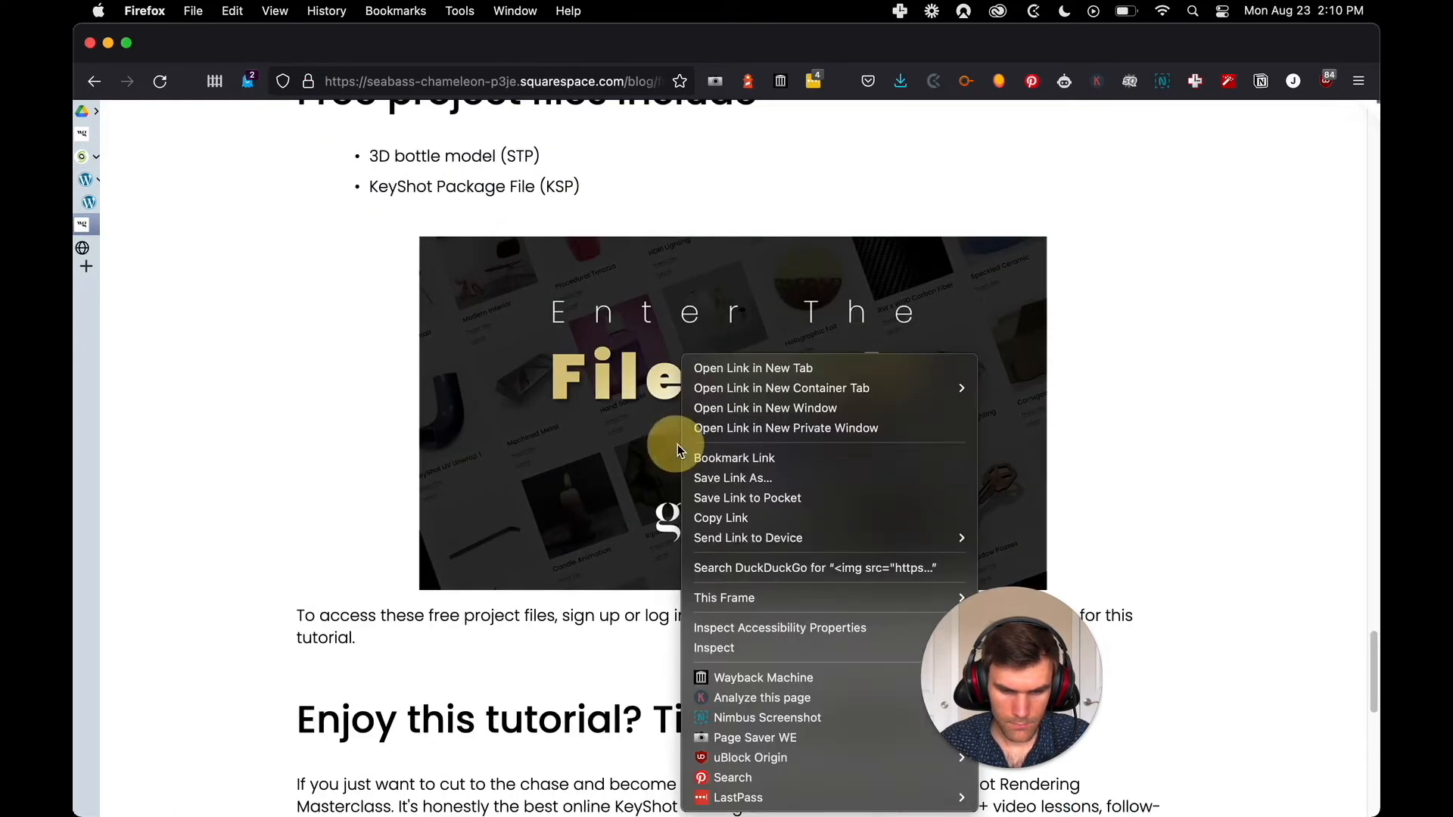
{"action": "left_click", "coordinate": [761, 521]}
{"action": "key", "text": "ctrl+shift+Tab"}
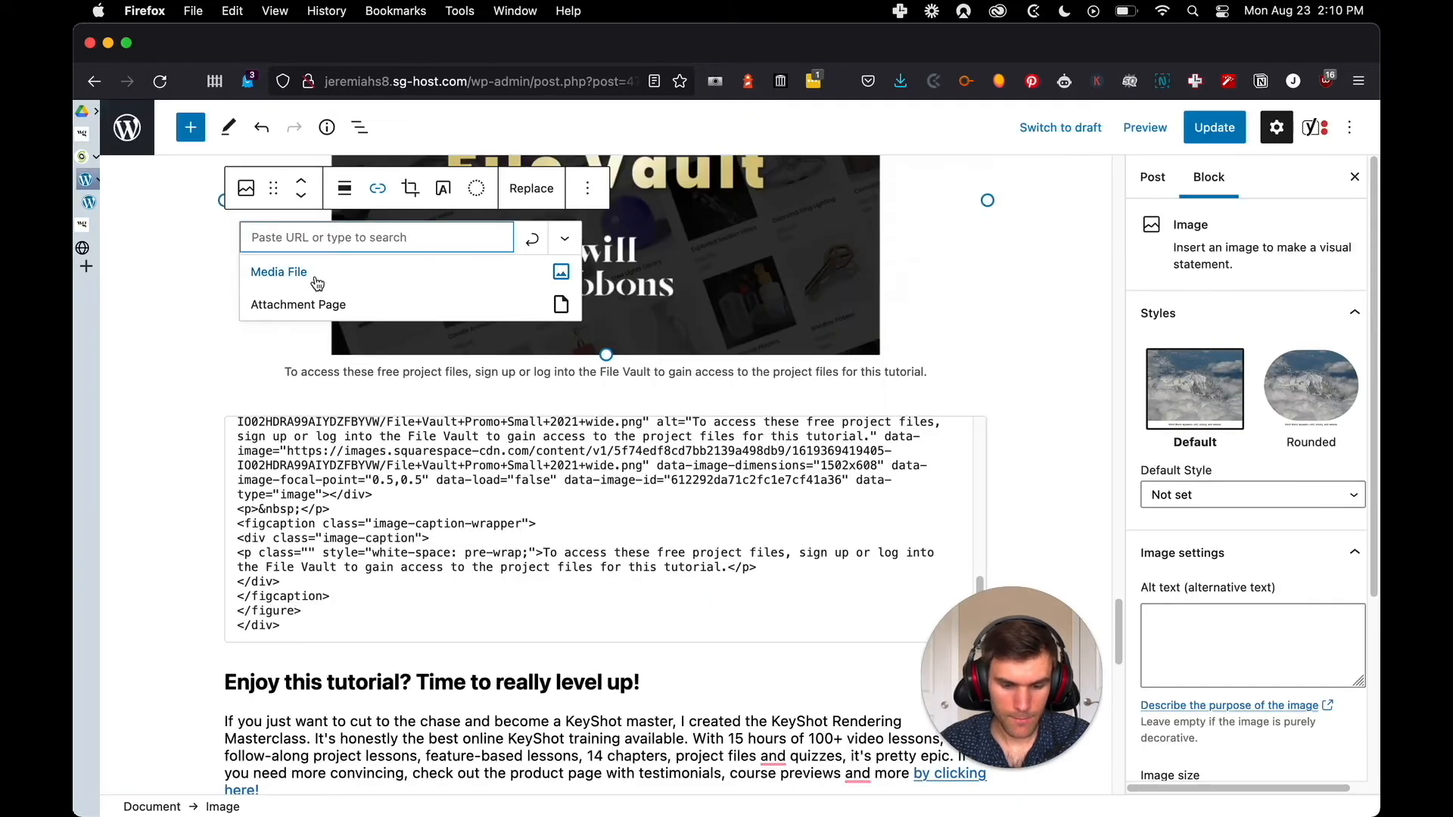
{"action": "type", "text": "bass-chameleon-p3je.squarespace.com/learn"}
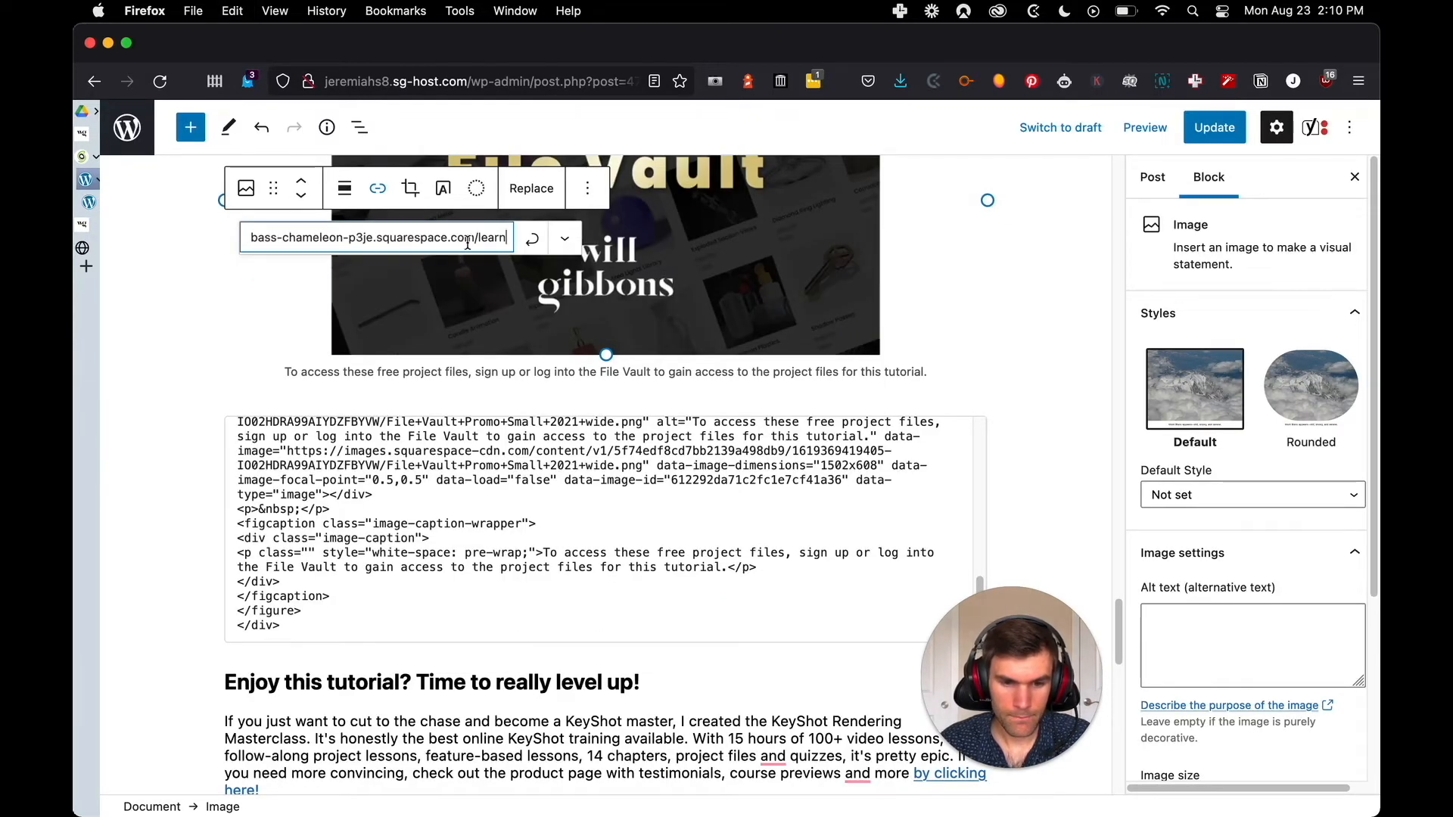
Shorten the File Vault image's link to the relative path /learn/ and apply it
{"action": "left_click_drag", "start_coordinate": [475, 241], "coordinate": [249, 239]}
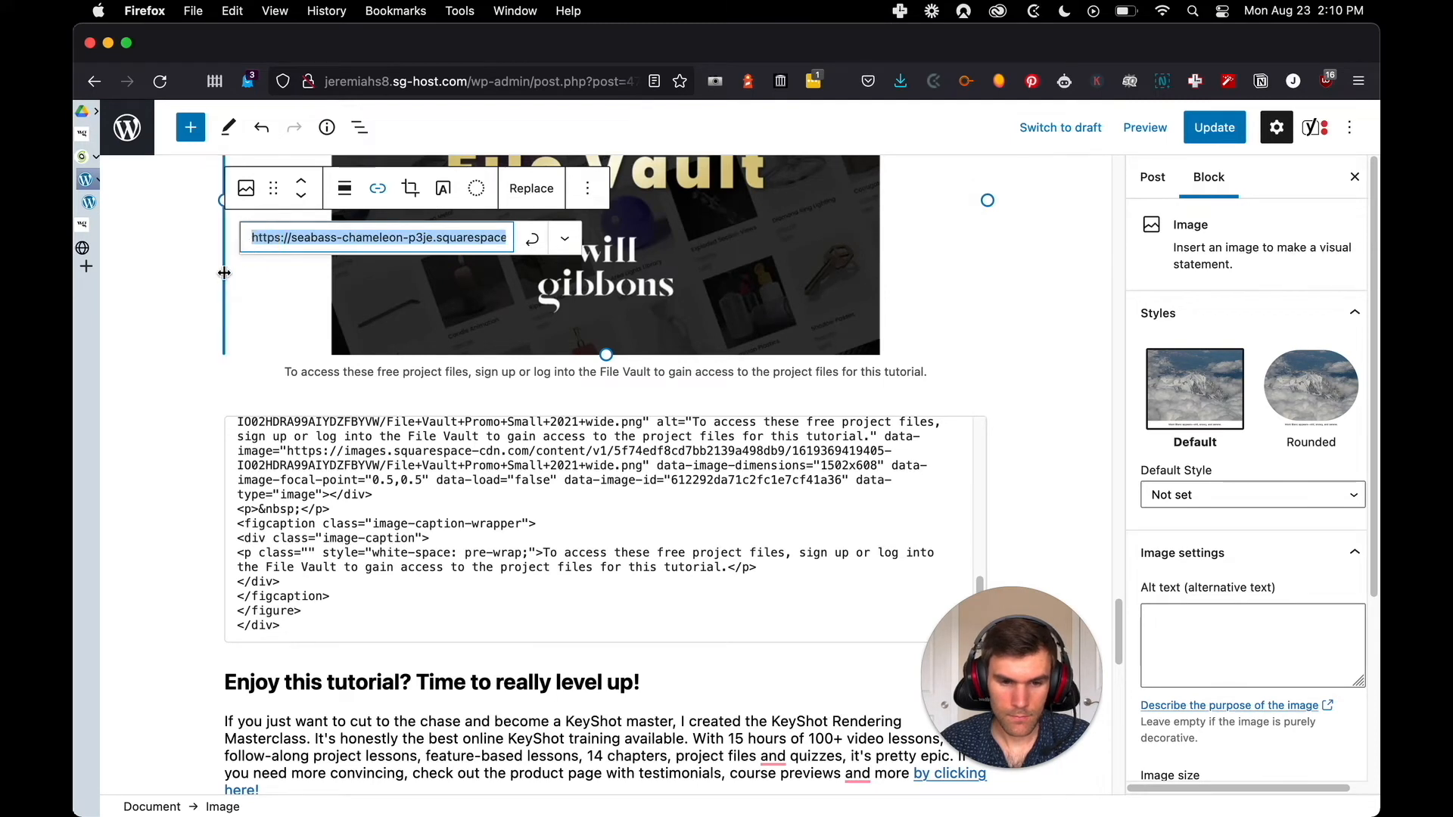
{"action": "key", "text": "BackSpace"}
{"action": "left_click", "coordinate": [339, 242]}
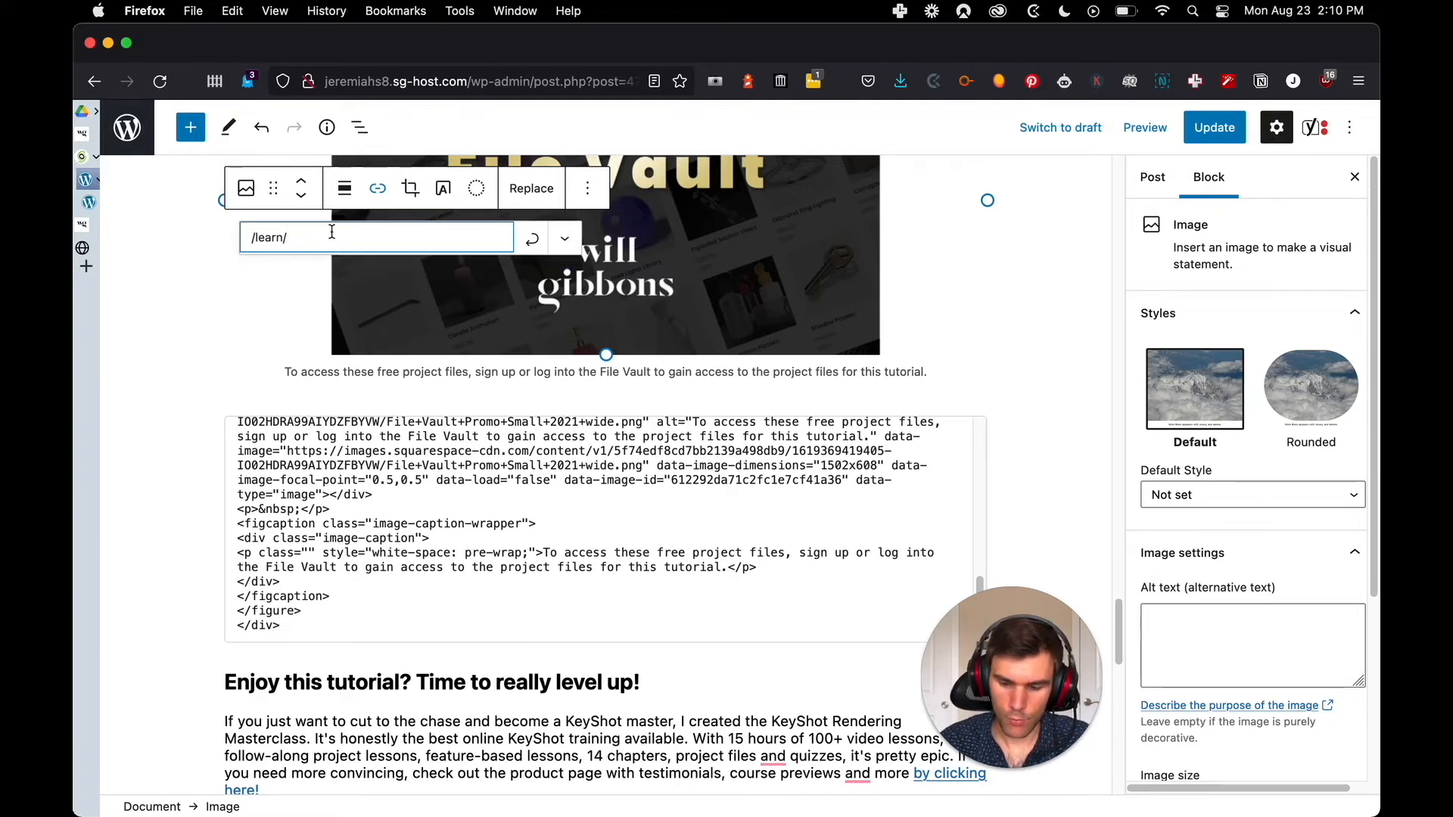
{"action": "key", "text": "Return"}
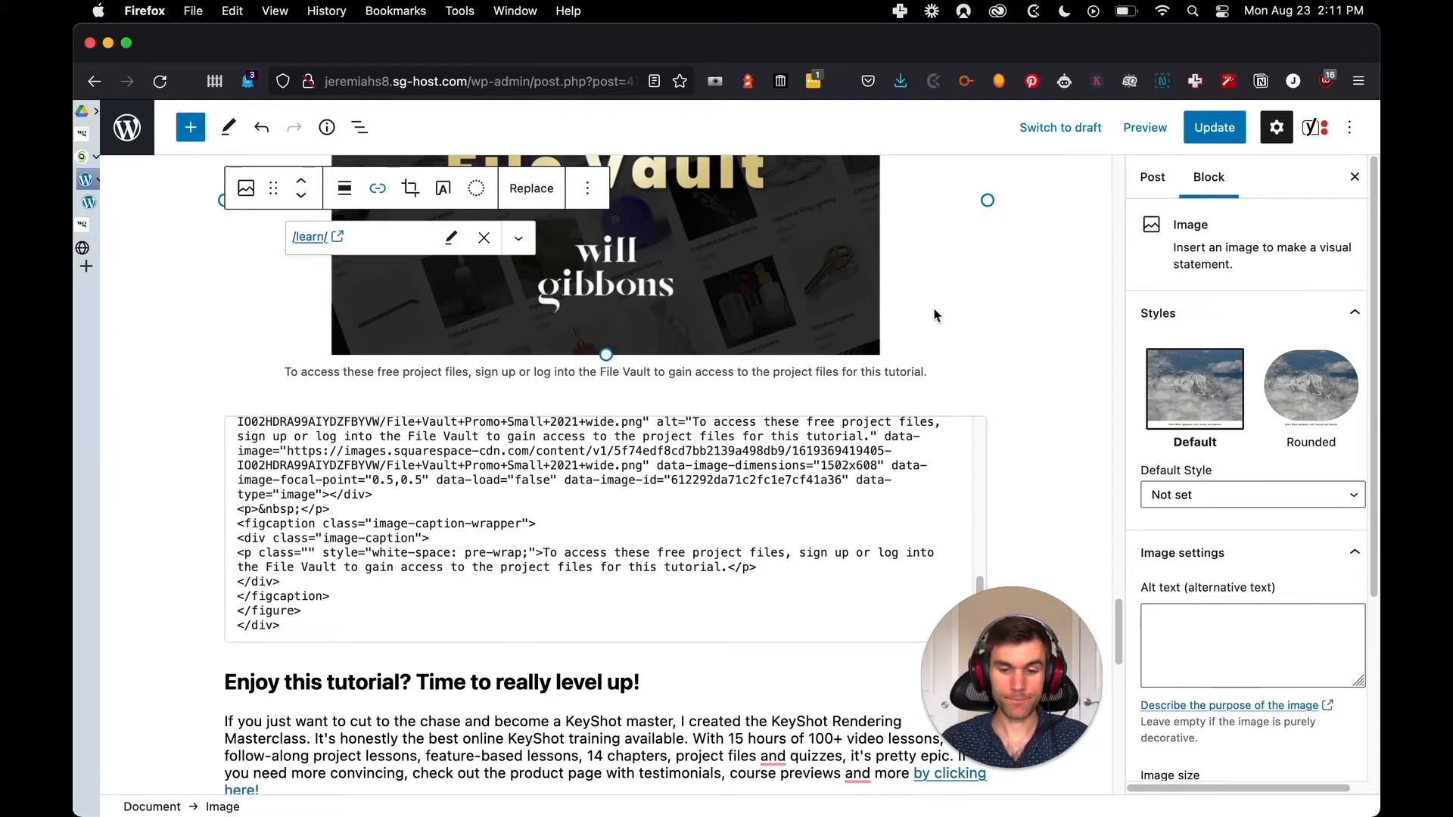
{"action": "left_click", "coordinate": [1007, 309]}
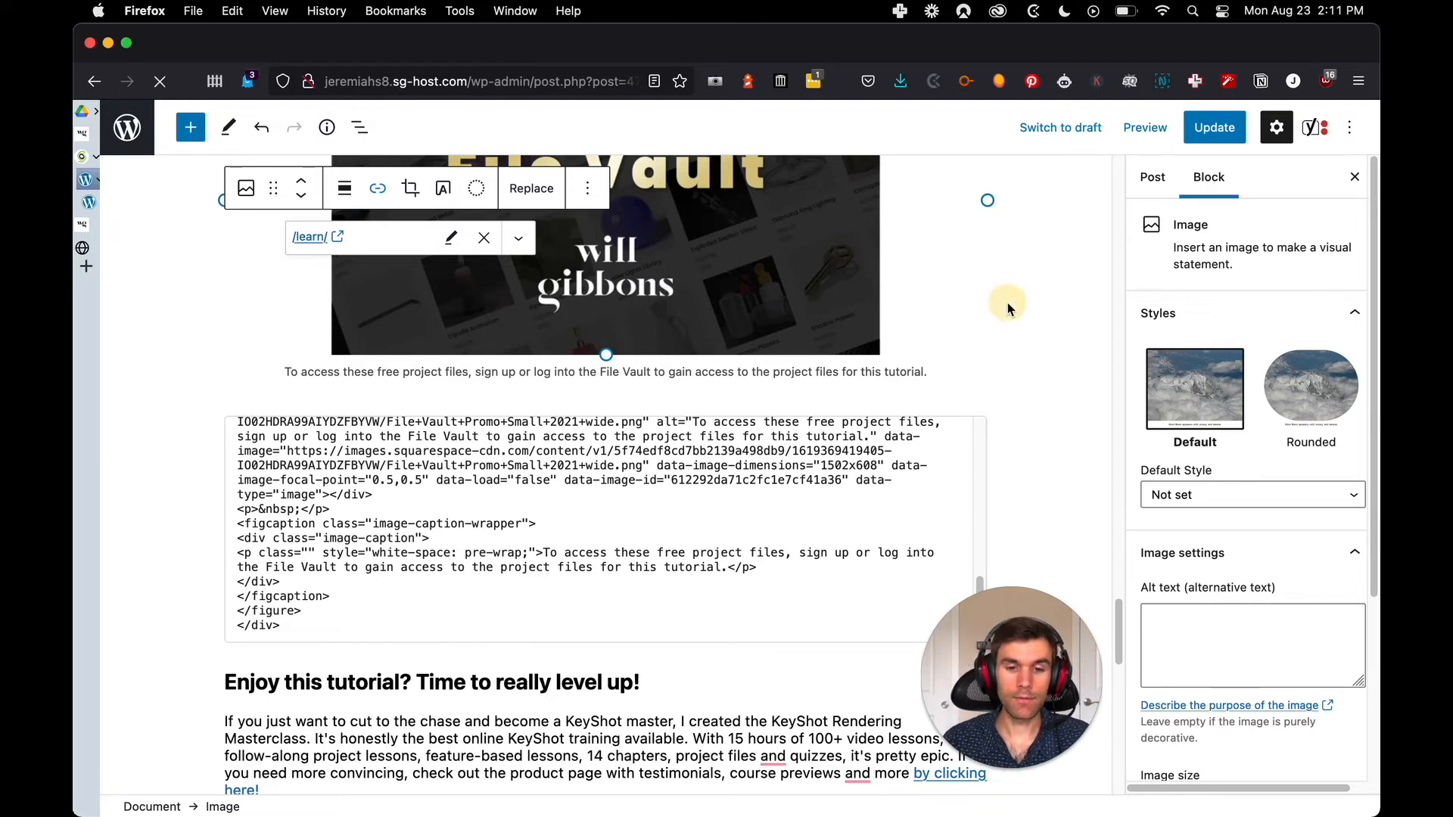
Remove the custom HTML block holding the imported code below the File Vault image
{"action": "left_click", "coordinate": [748, 443]}
{"action": "left_click", "coordinate": [455, 384]}
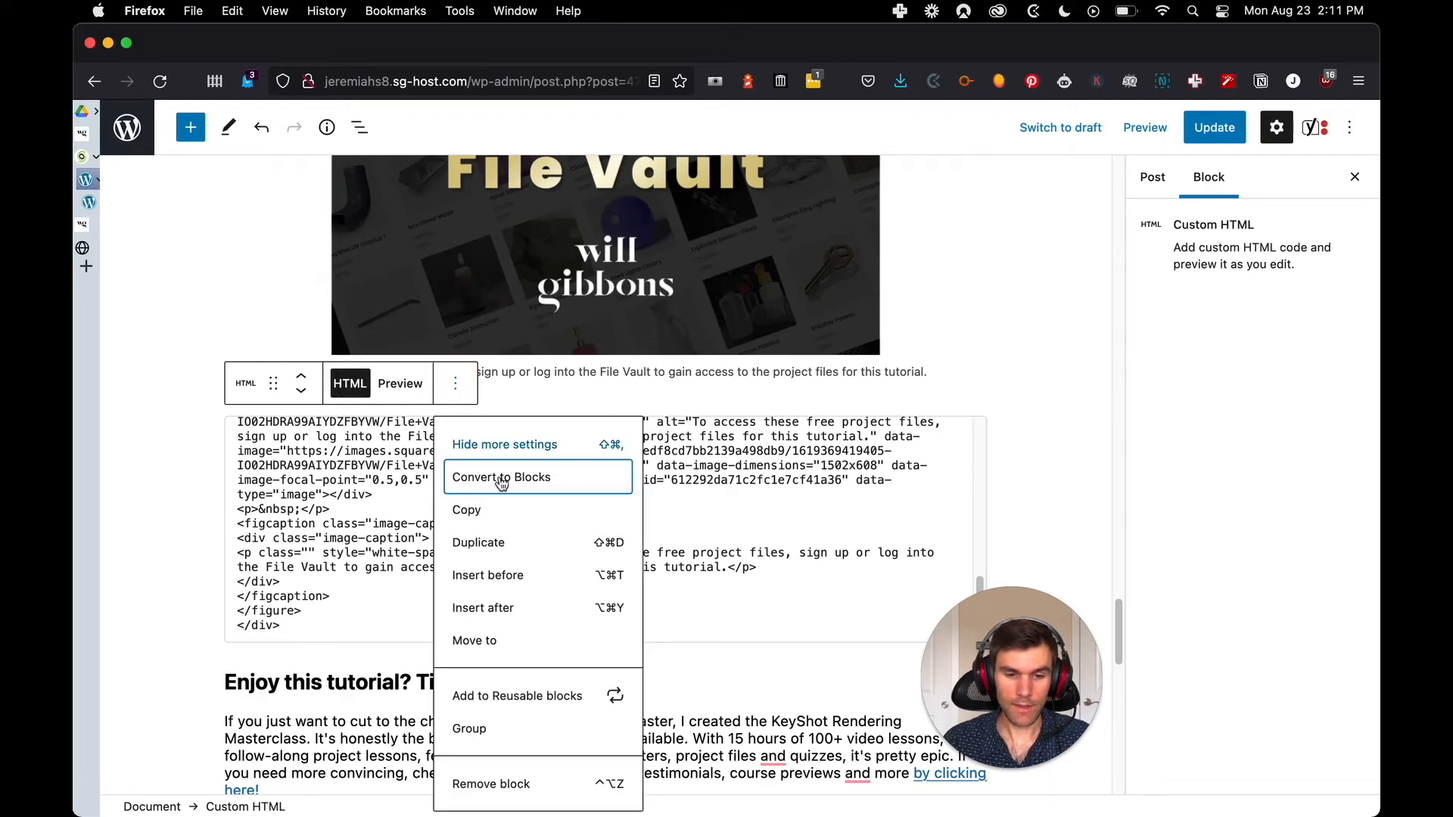
{"action": "left_click", "coordinate": [494, 785]}
{"action": "scroll", "coordinate": [749, 410], "scroll_direction": "up", "scroll_amount": 3}
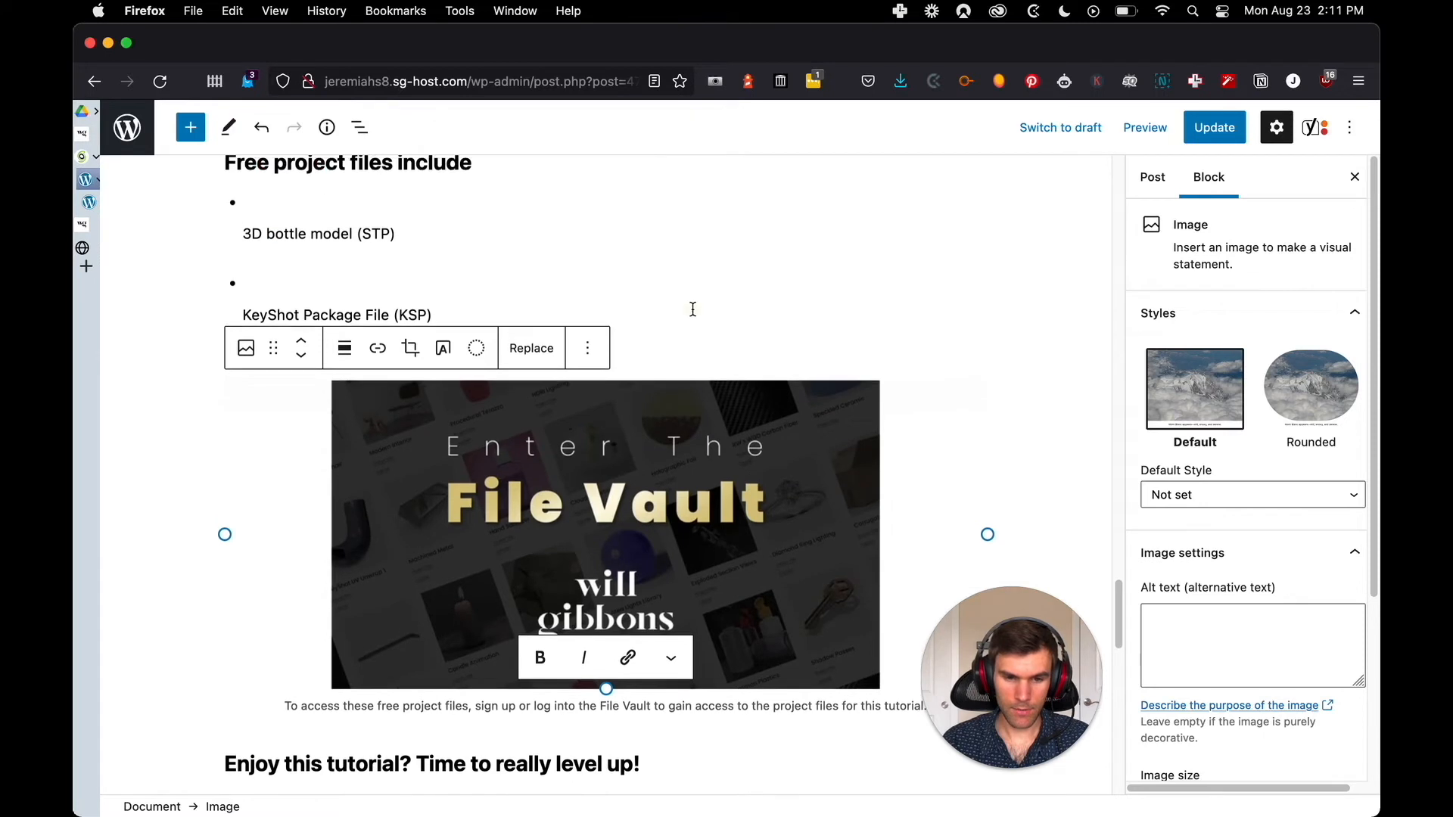
Remove the line breaks after the bullets so "3D bottle model (STP)" and "KeyShot Package File (KSP)" sit directly beside them
{"action": "left_click", "coordinate": [691, 313]}
{"action": "scroll", "coordinate": [265, 311], "scroll_direction": "up", "scroll_amount": 3}
{"action": "left_click", "coordinate": [268, 418]}
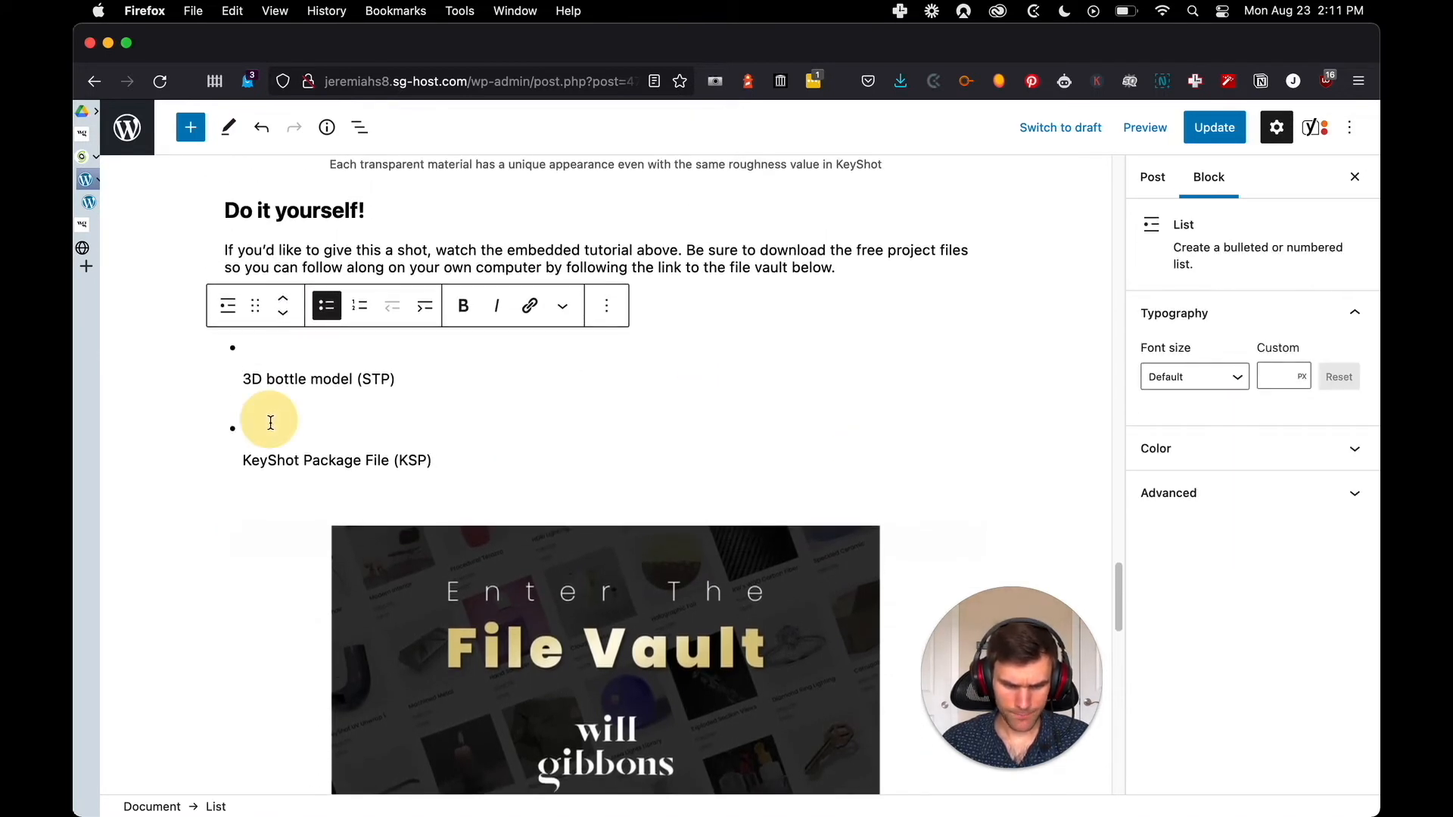
{"action": "left_click", "coordinate": [243, 452]}
{"action": "key", "text": "BackSpace"}
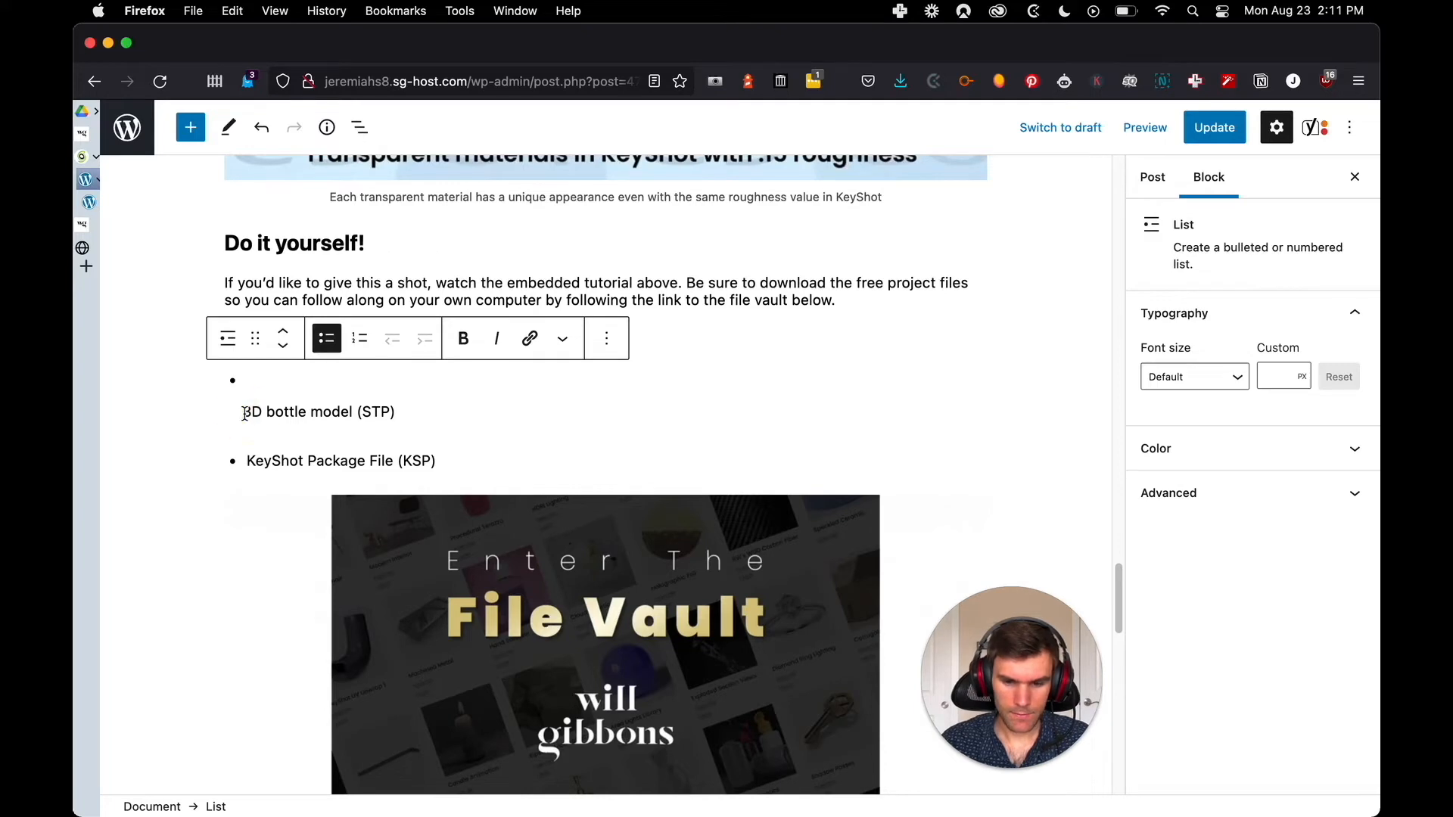
{"action": "key", "text": "BackSpace"}
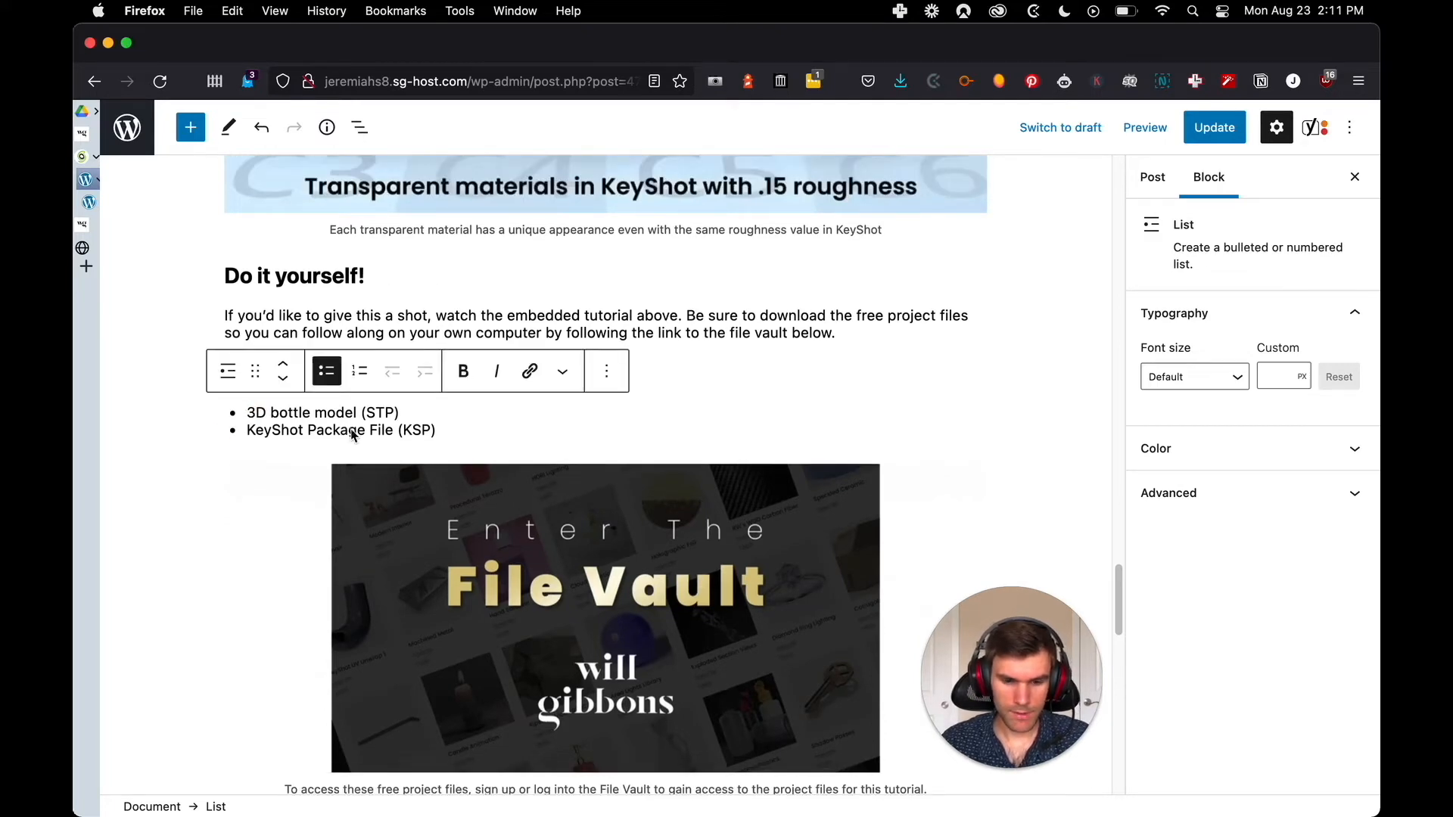
Compare the "Free project files include" section with the original Squarespace post
{"action": "key", "text": "ctrl+Tab"}
{"action": "scroll", "coordinate": [457, 379], "scroll_direction": "up", "scroll_amount": 2}
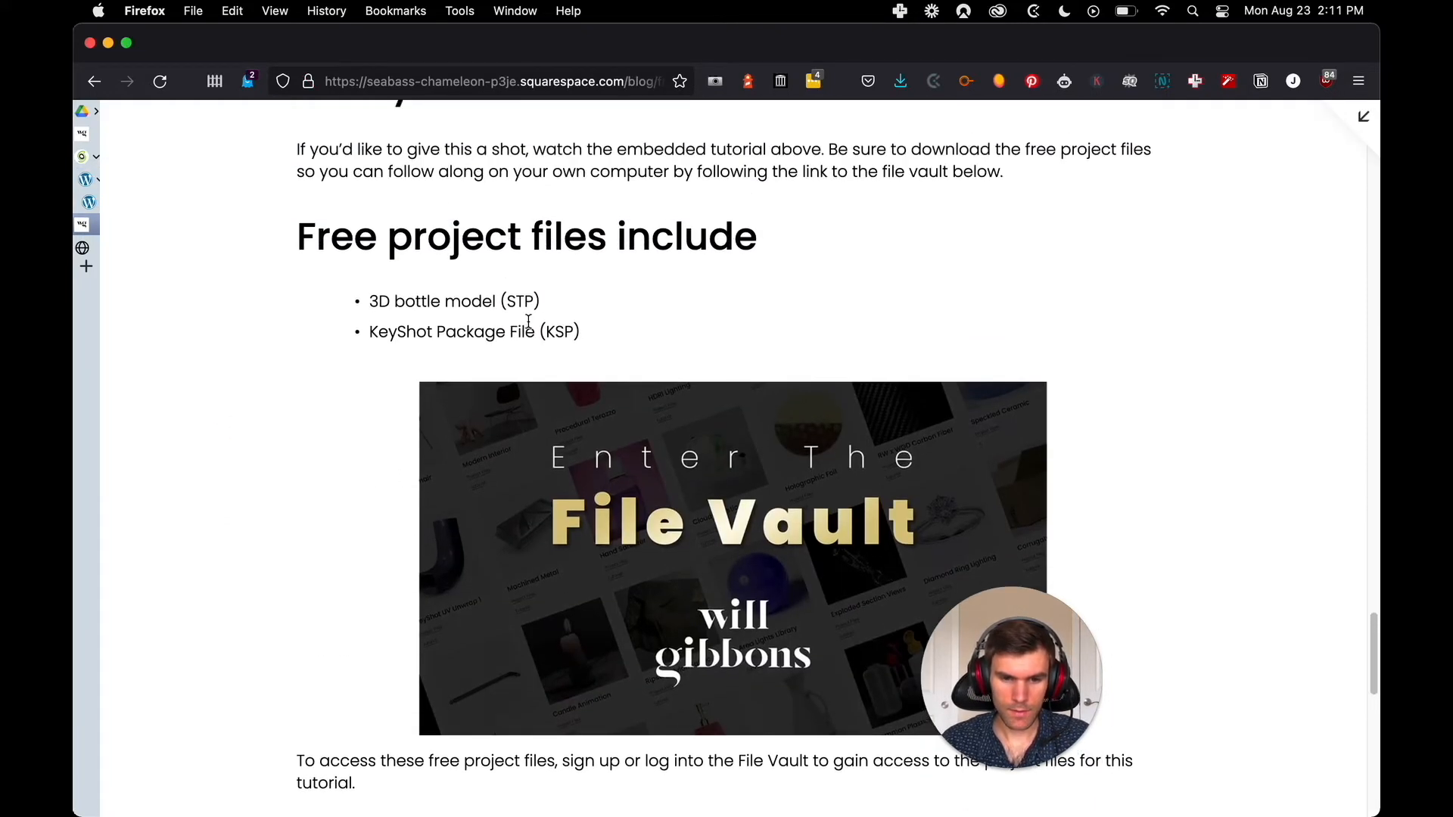
{"action": "scroll", "coordinate": [493, 331], "scroll_direction": "up", "scroll_amount": 6}
{"action": "key", "text": "ctrl+Tab"}
{"action": "scroll", "coordinate": [378, 303], "scroll_direction": "up", "scroll_amount": 1}
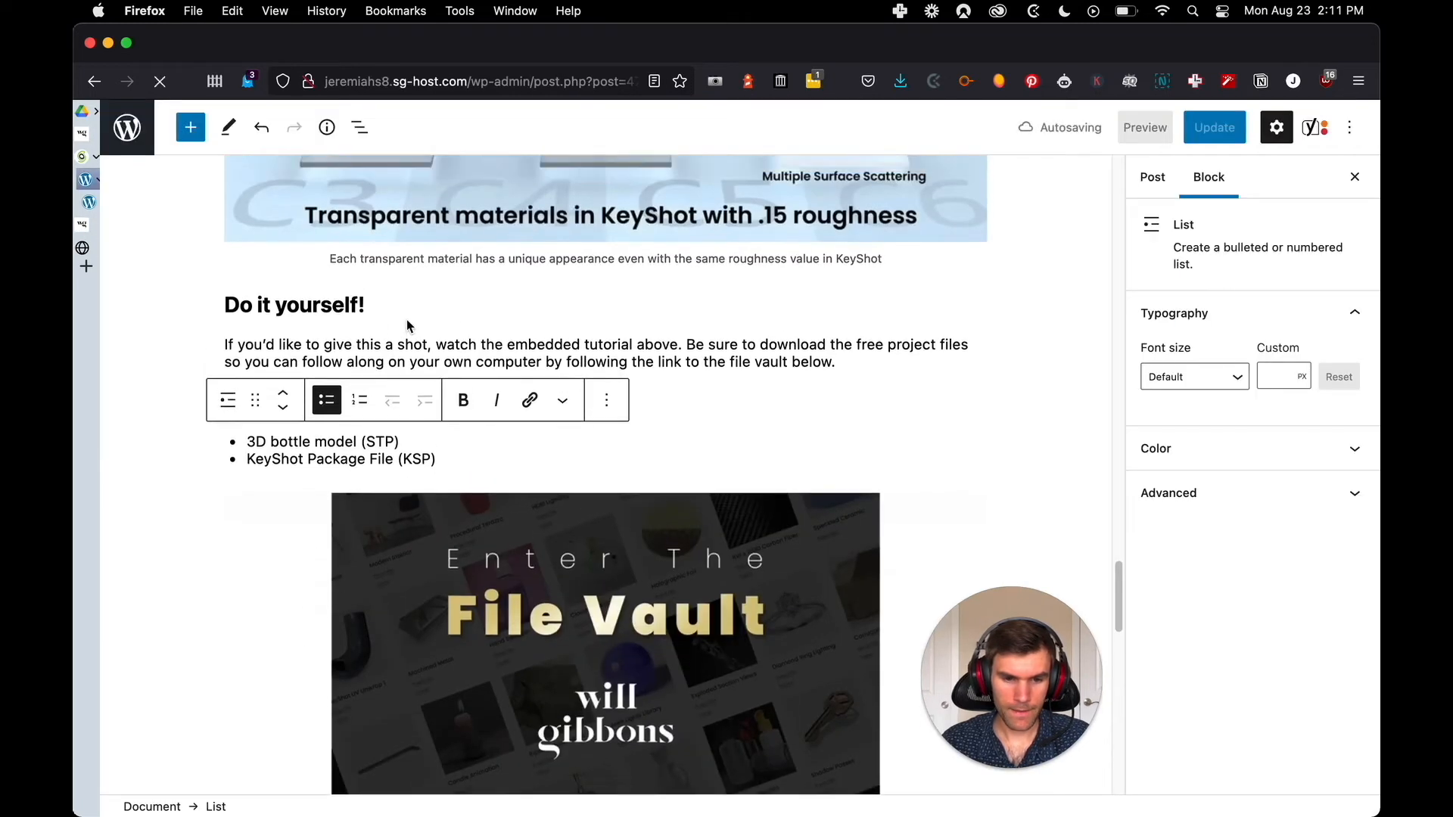
Check the "Do it yourself!" heading's level in WordPress and inspect the same heading's code in the Squarespace post
{"action": "left_click", "coordinate": [348, 305]}
{"action": "scroll", "coordinate": [454, 326], "scroll_direction": "up", "scroll_amount": 2}
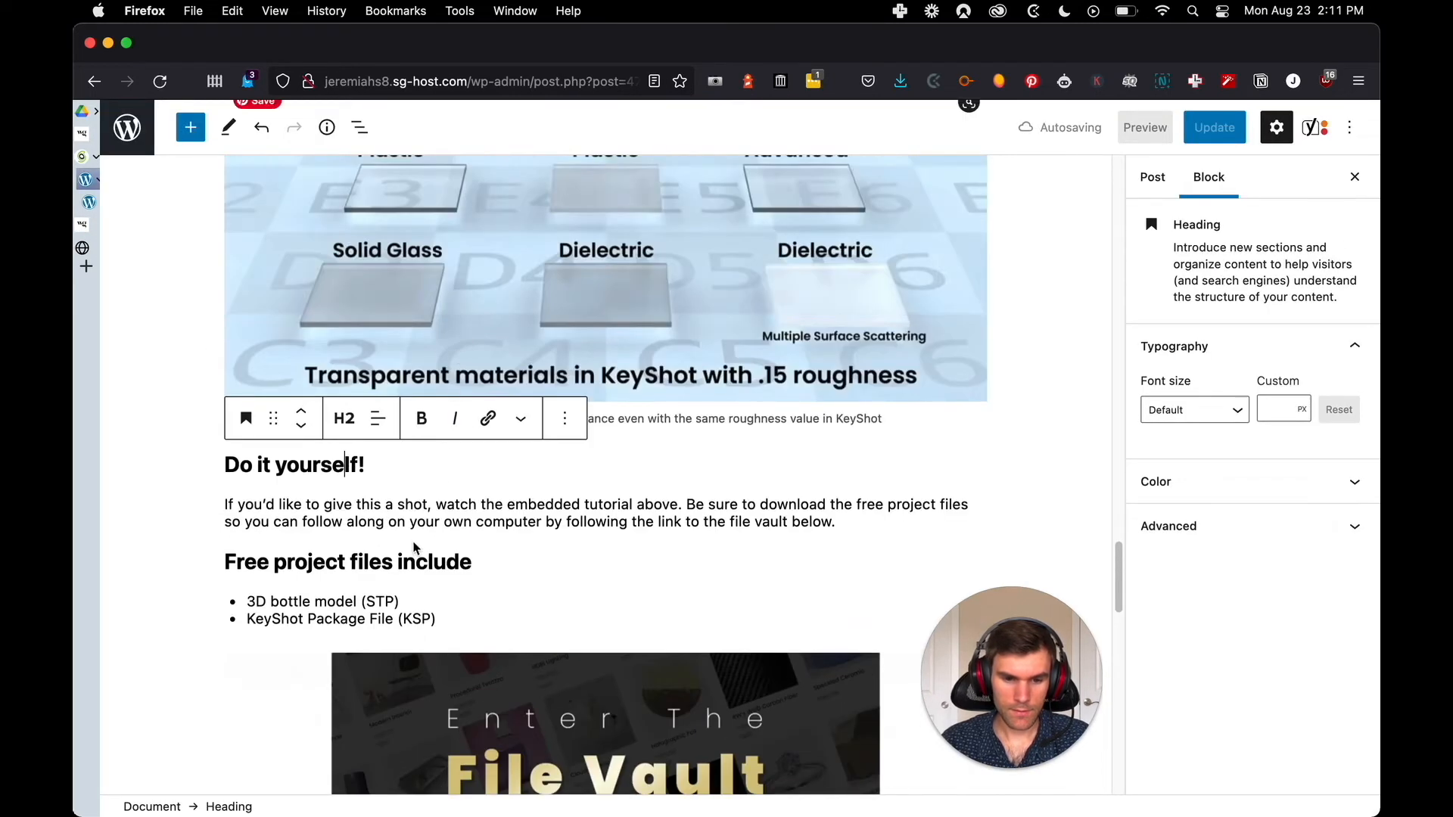
{"action": "left_click", "coordinate": [749, 500]}
{"action": "scroll", "coordinate": [682, 469], "scroll_direction": "up", "scroll_amount": 1}
{"action": "key", "text": "ctrl+Tab"}
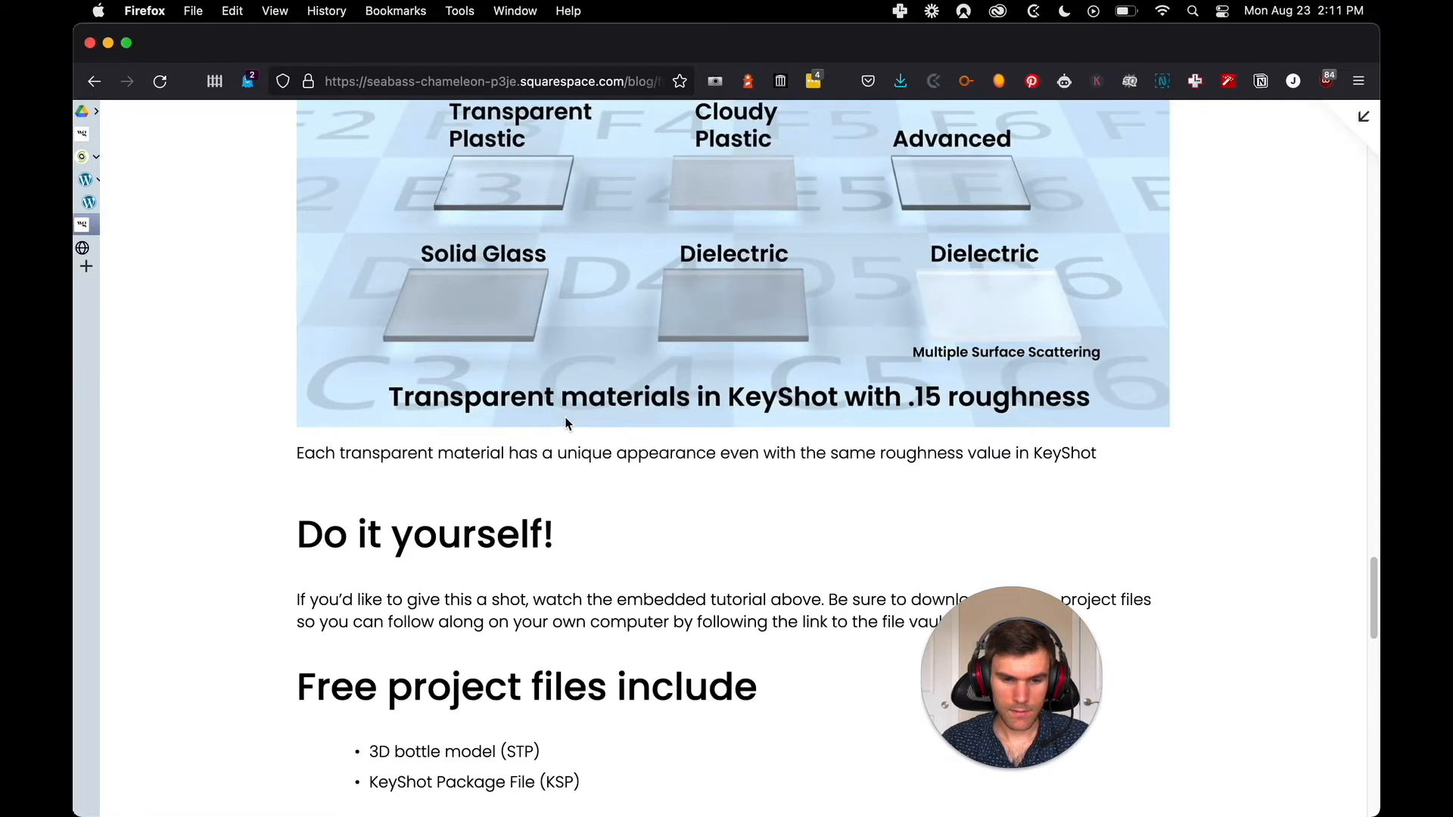
{"action": "right_click", "coordinate": [464, 549]}
{"action": "left_click", "coordinate": [529, 645]}
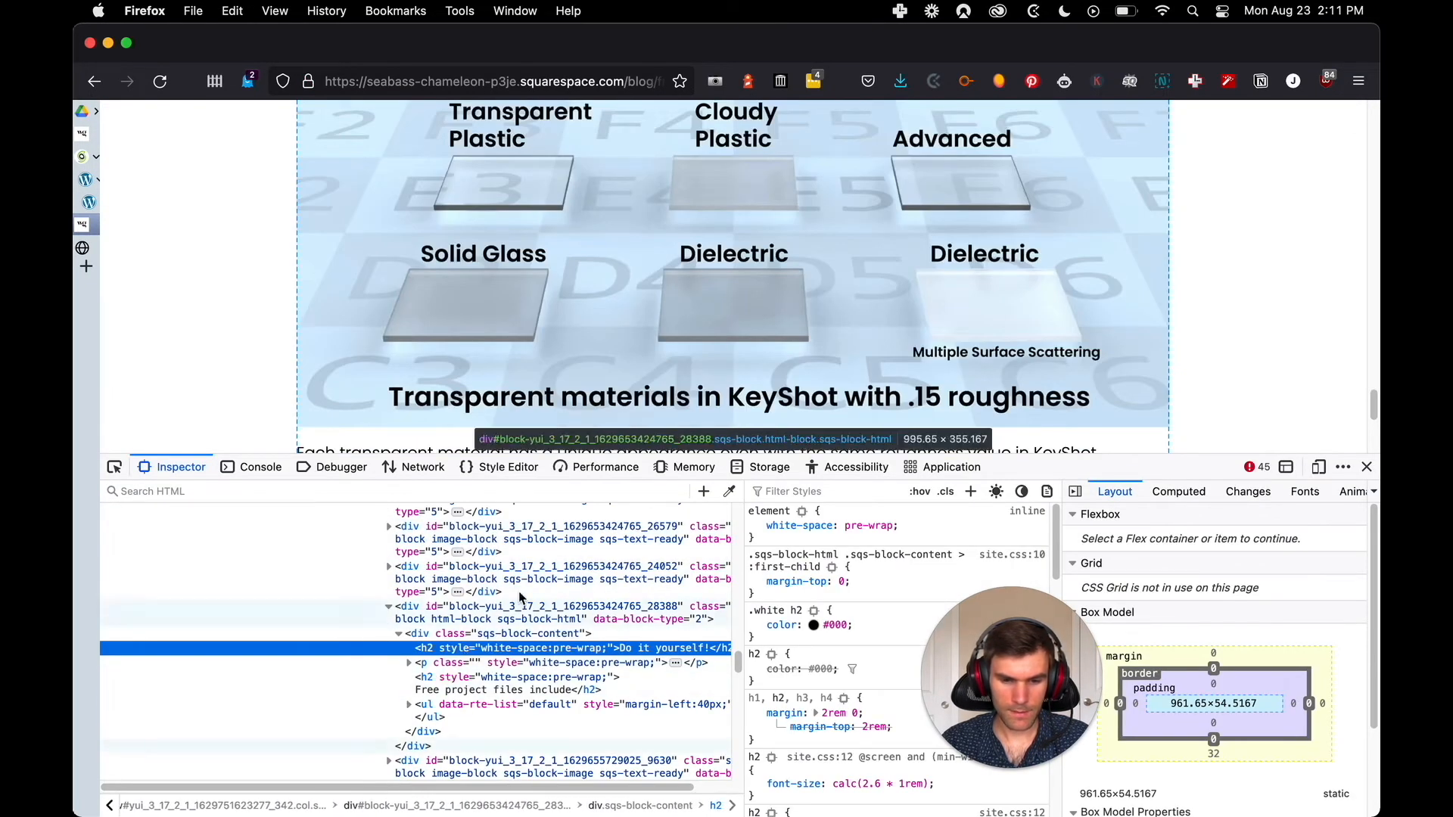
{"action": "left_click", "coordinate": [1367, 467]}
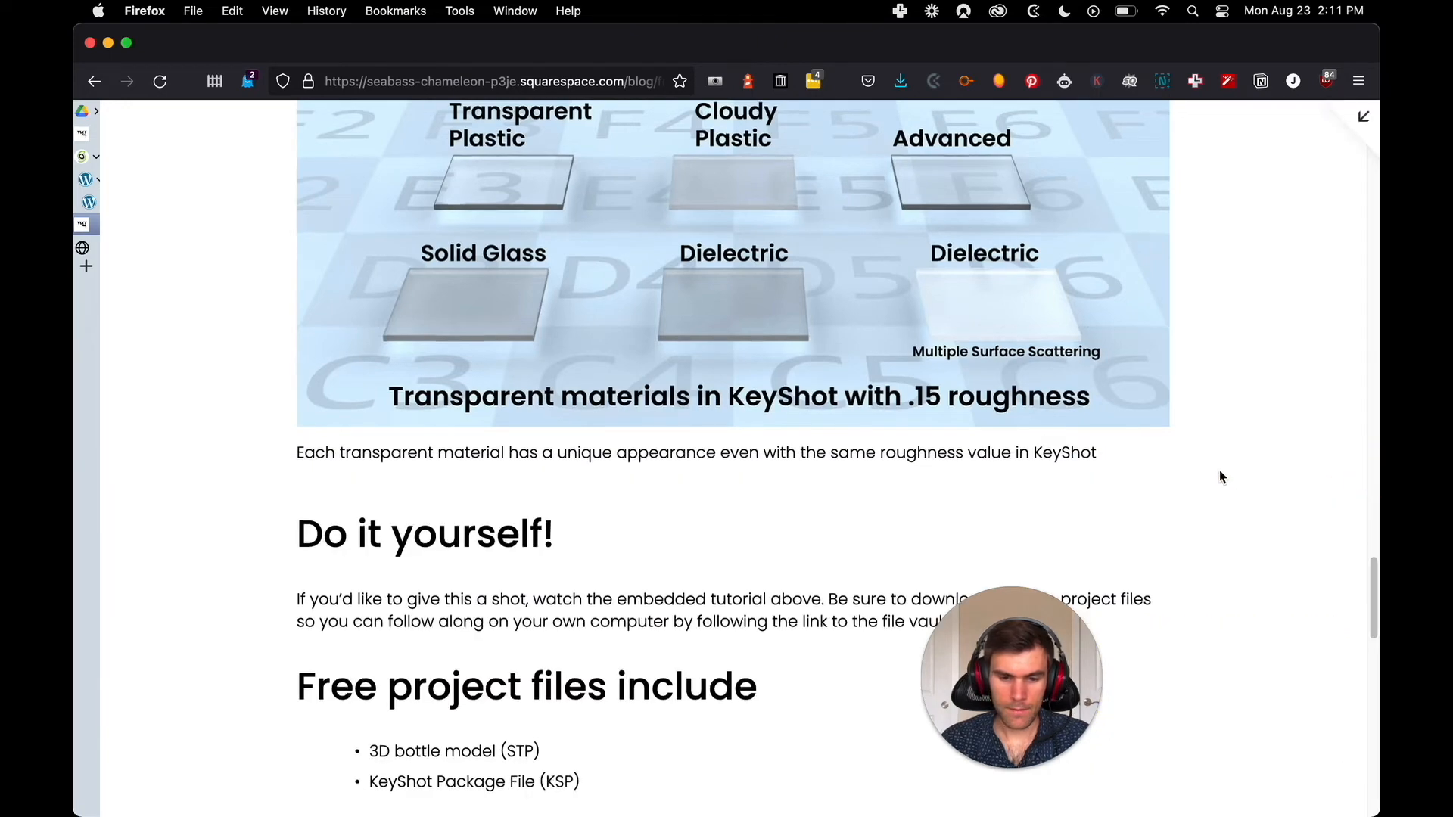
{"action": "scroll", "coordinate": [1215, 466], "scroll_direction": "down", "scroll_amount": 3}
{"action": "scroll", "coordinate": [1208, 463], "scroll_direction": "up", "scroll_amount": 10}
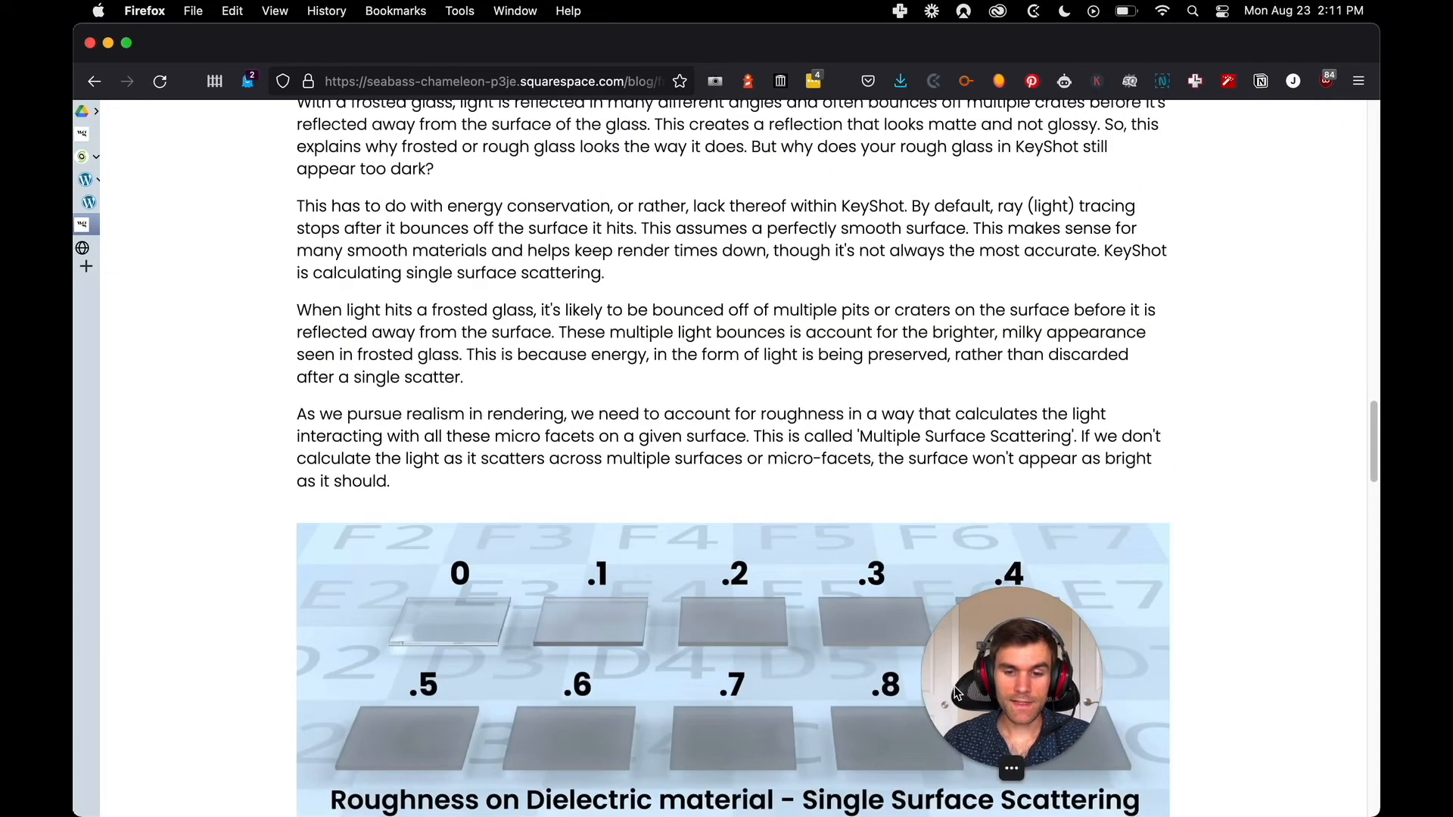
{"action": "left_click_drag", "start_coordinate": [979, 625], "coordinate": [106, 579]}
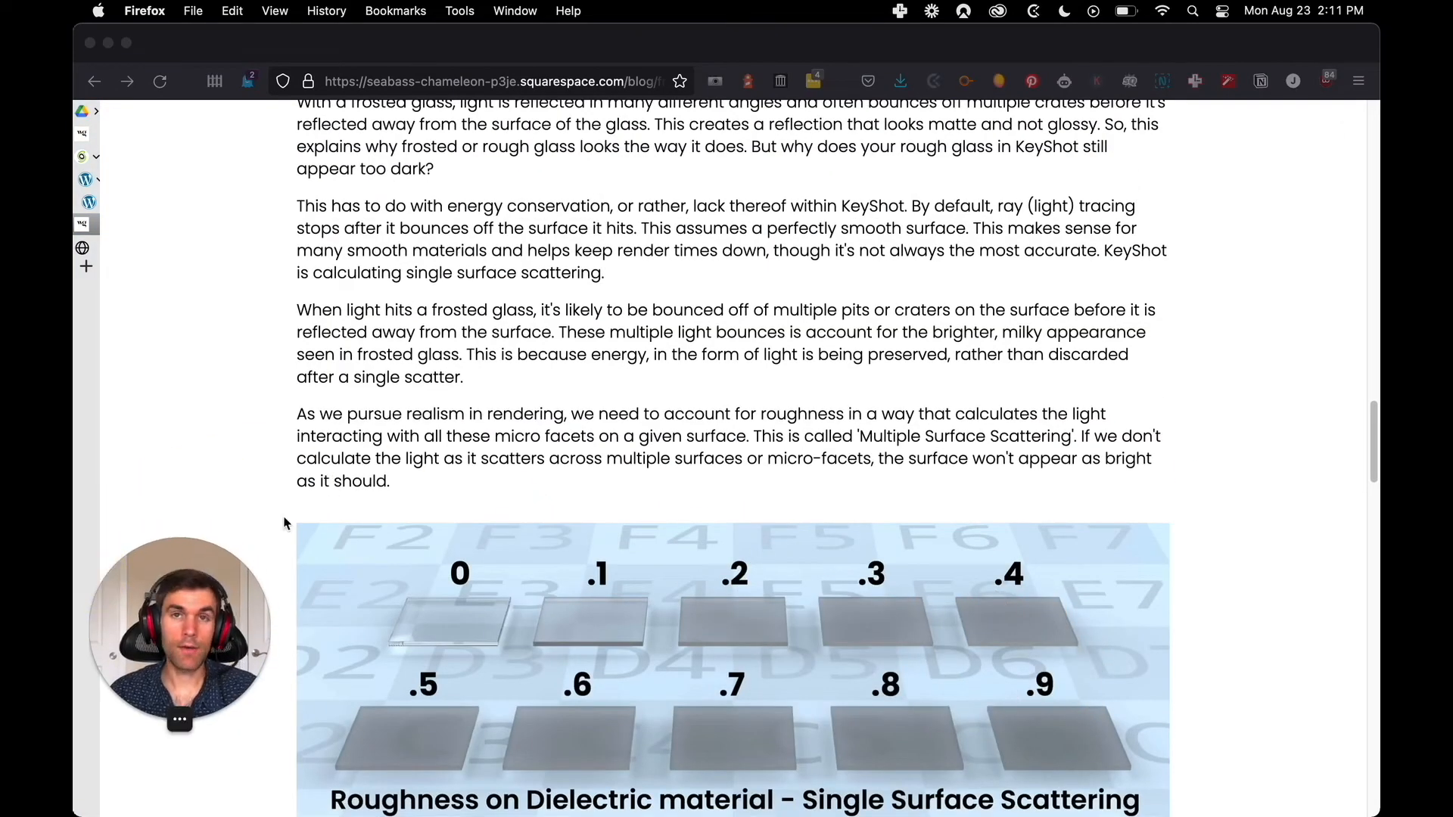
{"action": "left_click", "coordinate": [400, 371]}
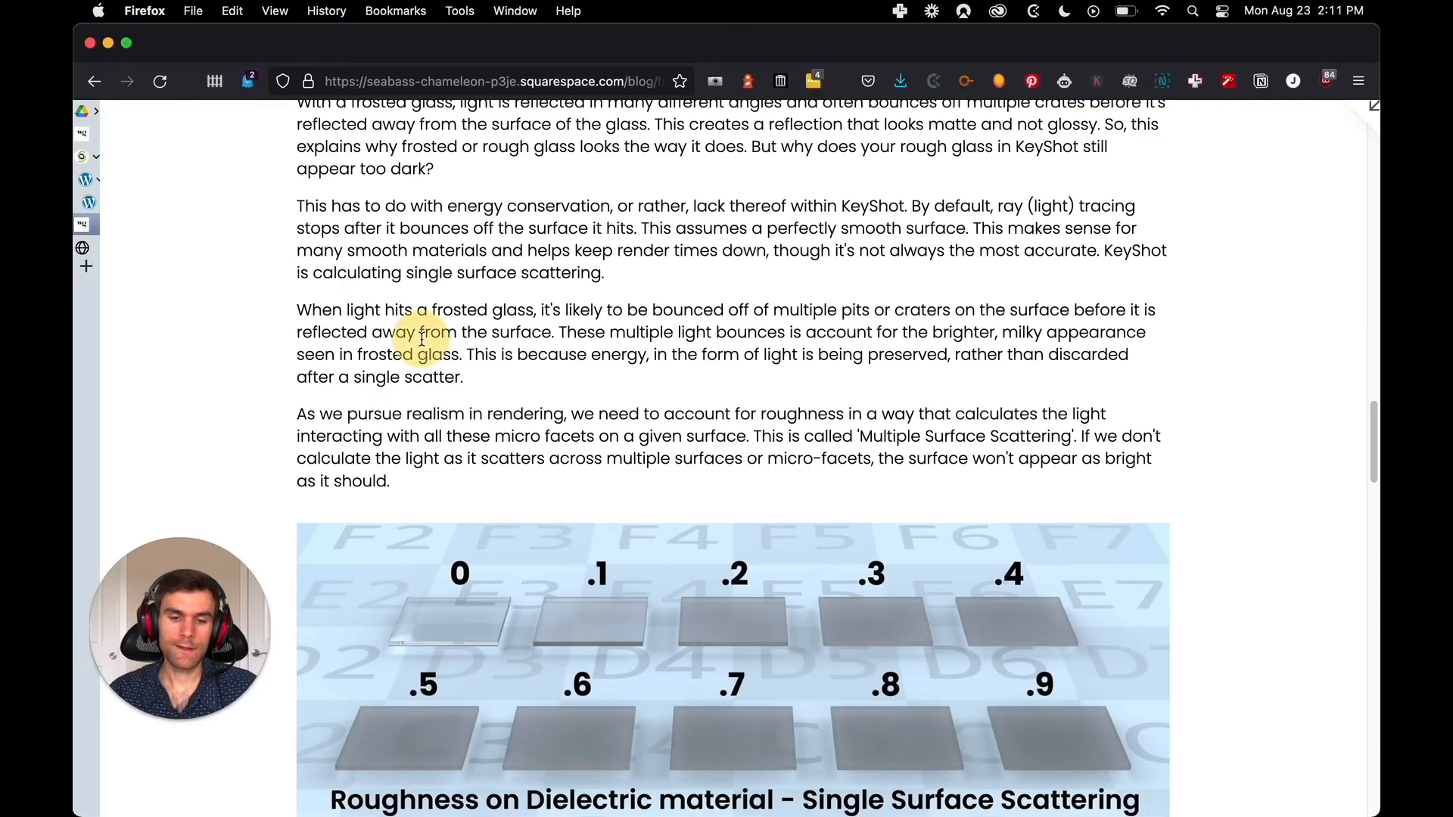
{"action": "scroll", "coordinate": [454, 364], "scroll_direction": "up", "scroll_amount": 15}
{"action": "scroll", "coordinate": [560, 378], "scroll_direction": "up", "scroll_amount": 10}
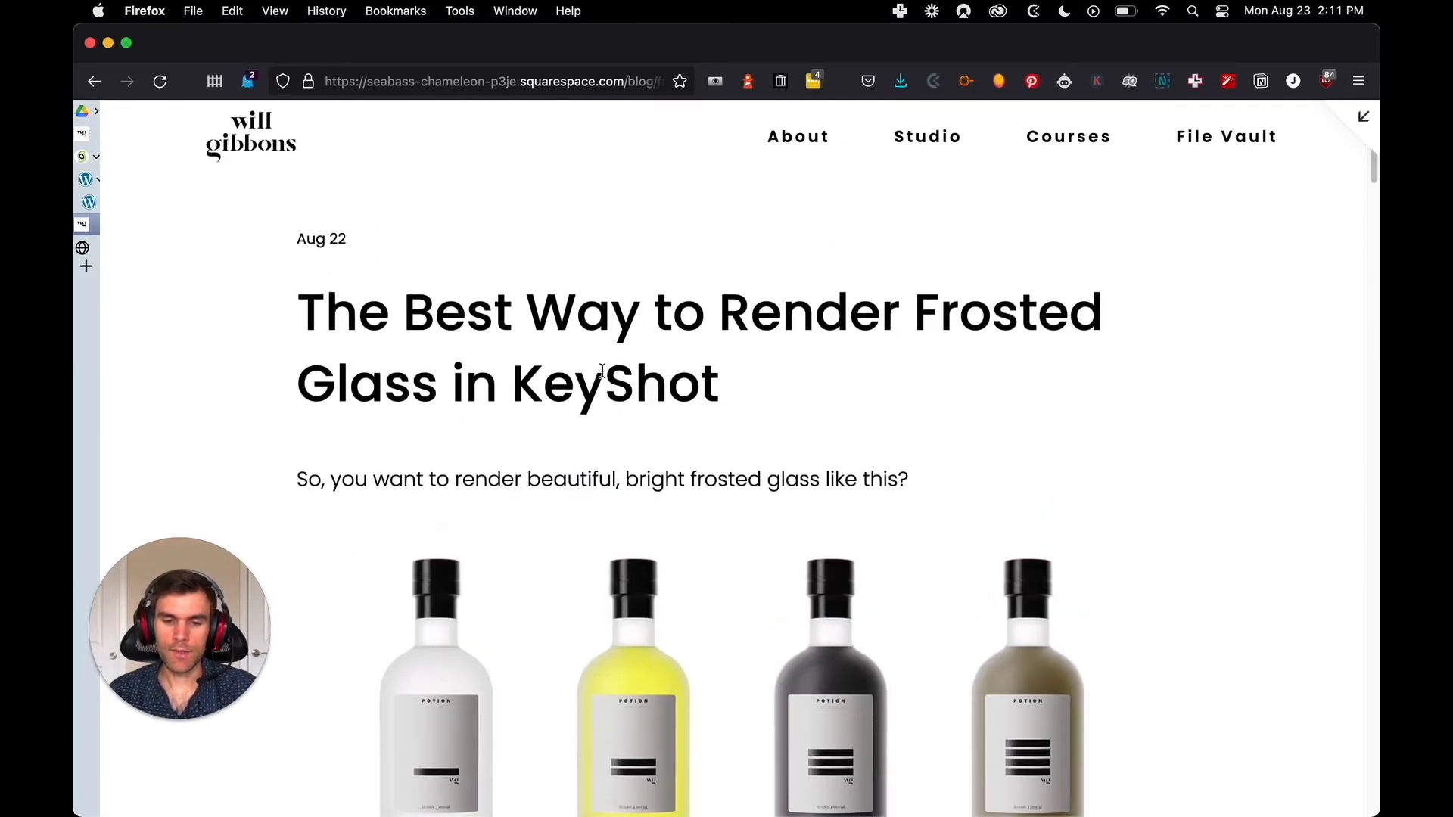
Compare the closing "Enjoy this tutorial? Time to really level up!" section in WordPress with the same section of the original Squarespace post
{"action": "key", "text": "ctrl+Tab"}
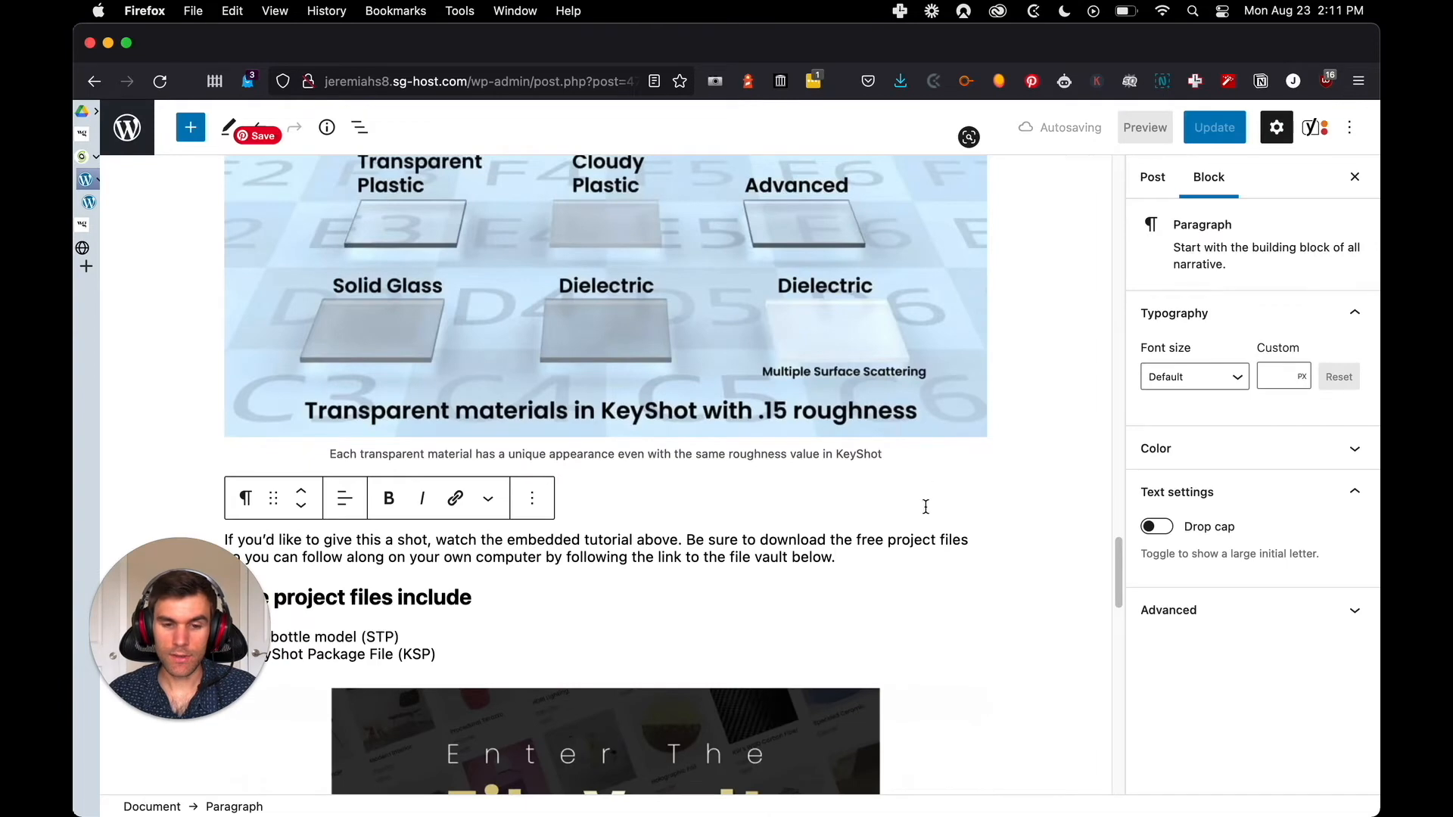
{"action": "scroll", "coordinate": [832, 499], "scroll_direction": "down", "scroll_amount": 12}
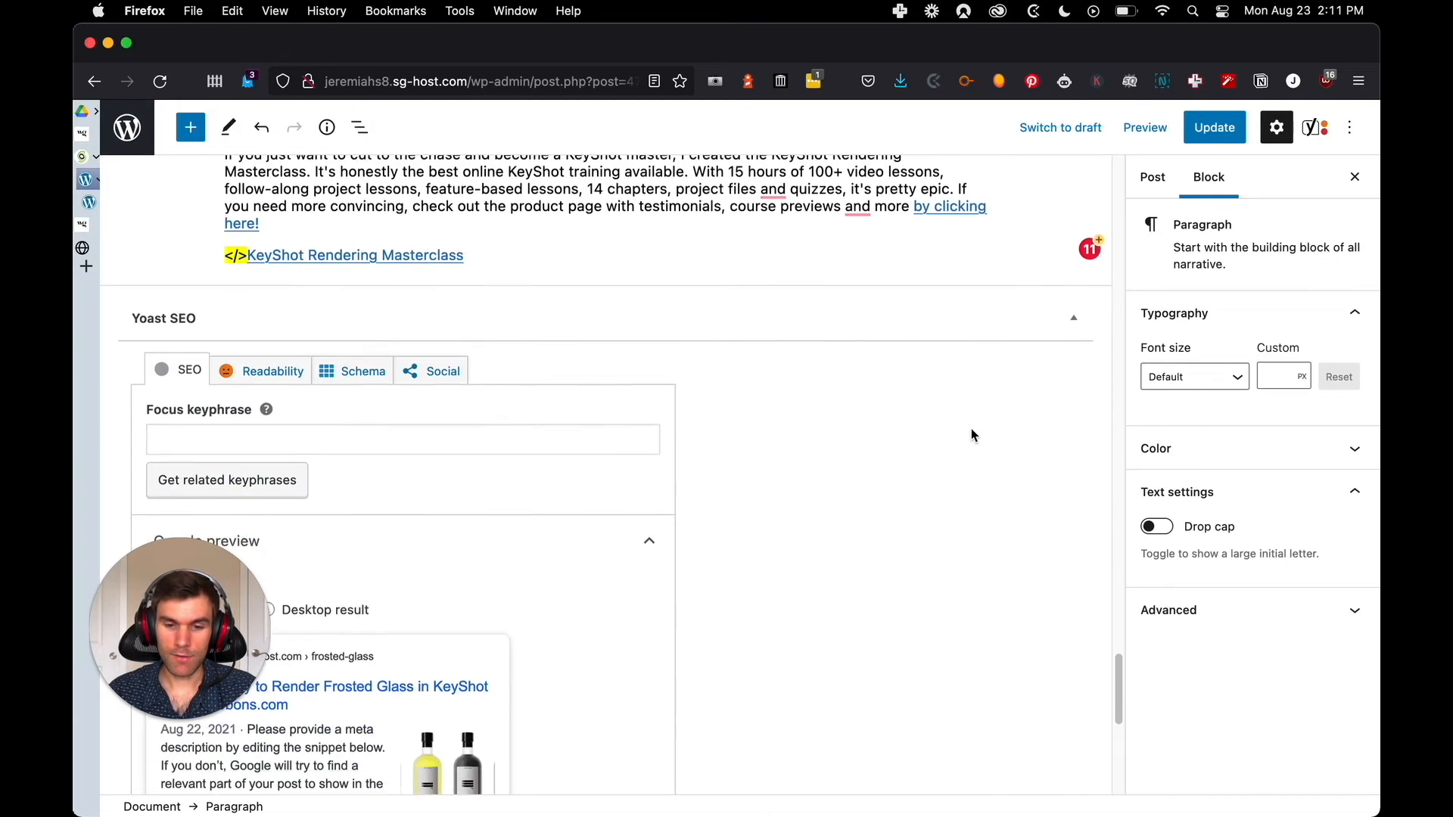
{"action": "scroll", "coordinate": [961, 411], "scroll_direction": "up", "scroll_amount": 4}
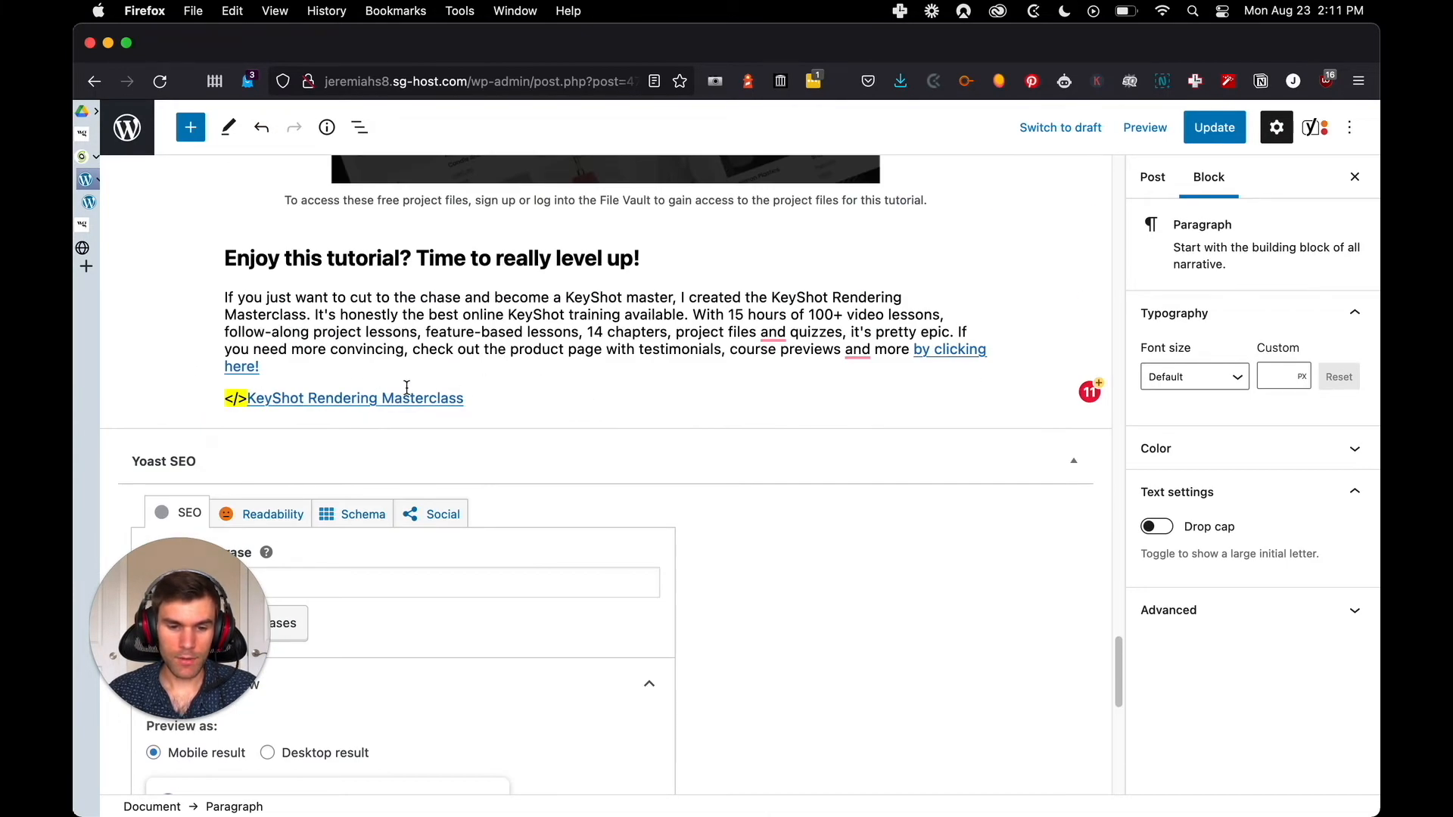
{"action": "key", "text": "ctrl+Tab"}
{"action": "scroll", "coordinate": [647, 396], "scroll_direction": "down", "scroll_amount": 12}
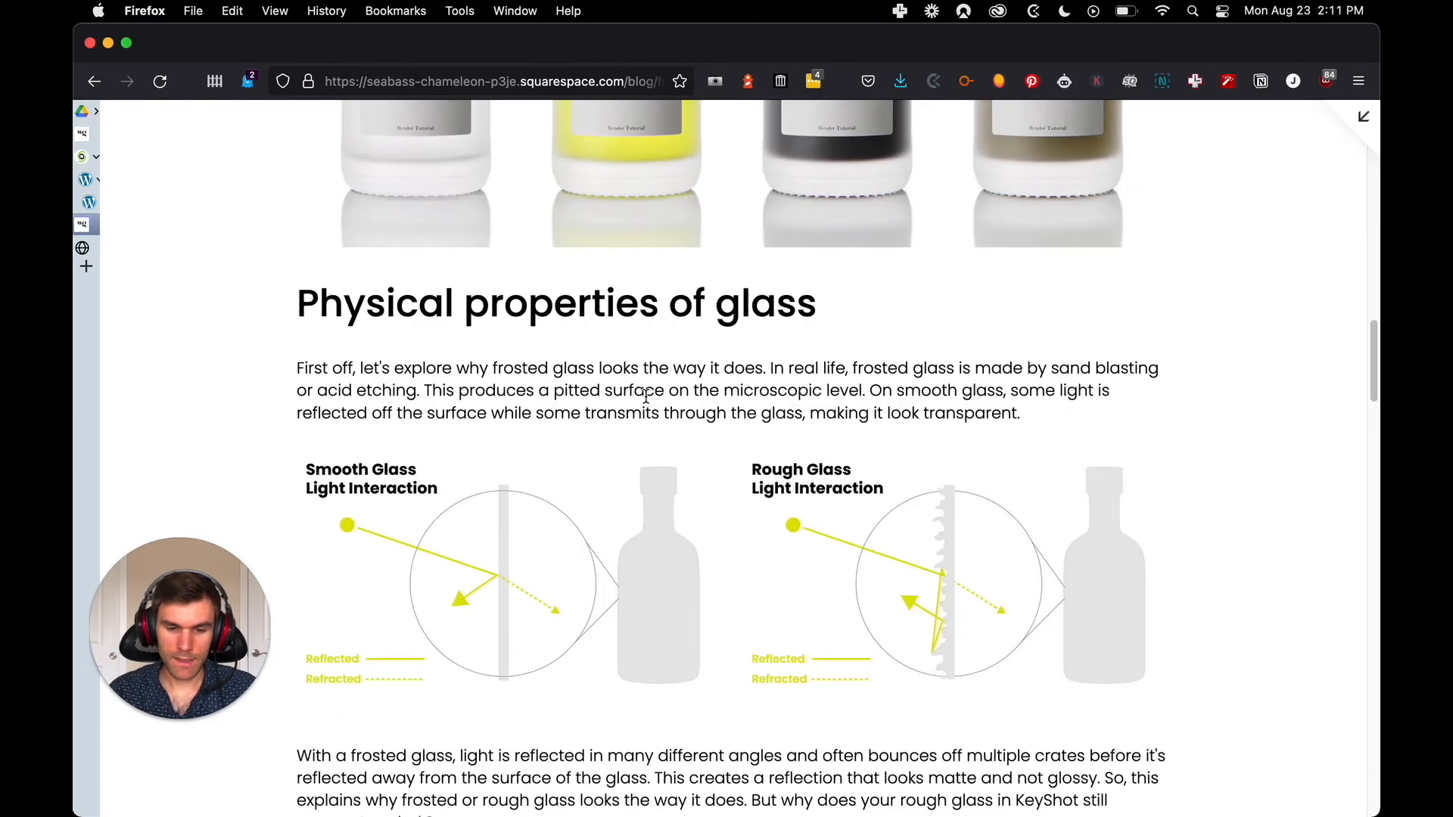
{"action": "scroll", "coordinate": [646, 394], "scroll_direction": "down", "scroll_amount": 20}
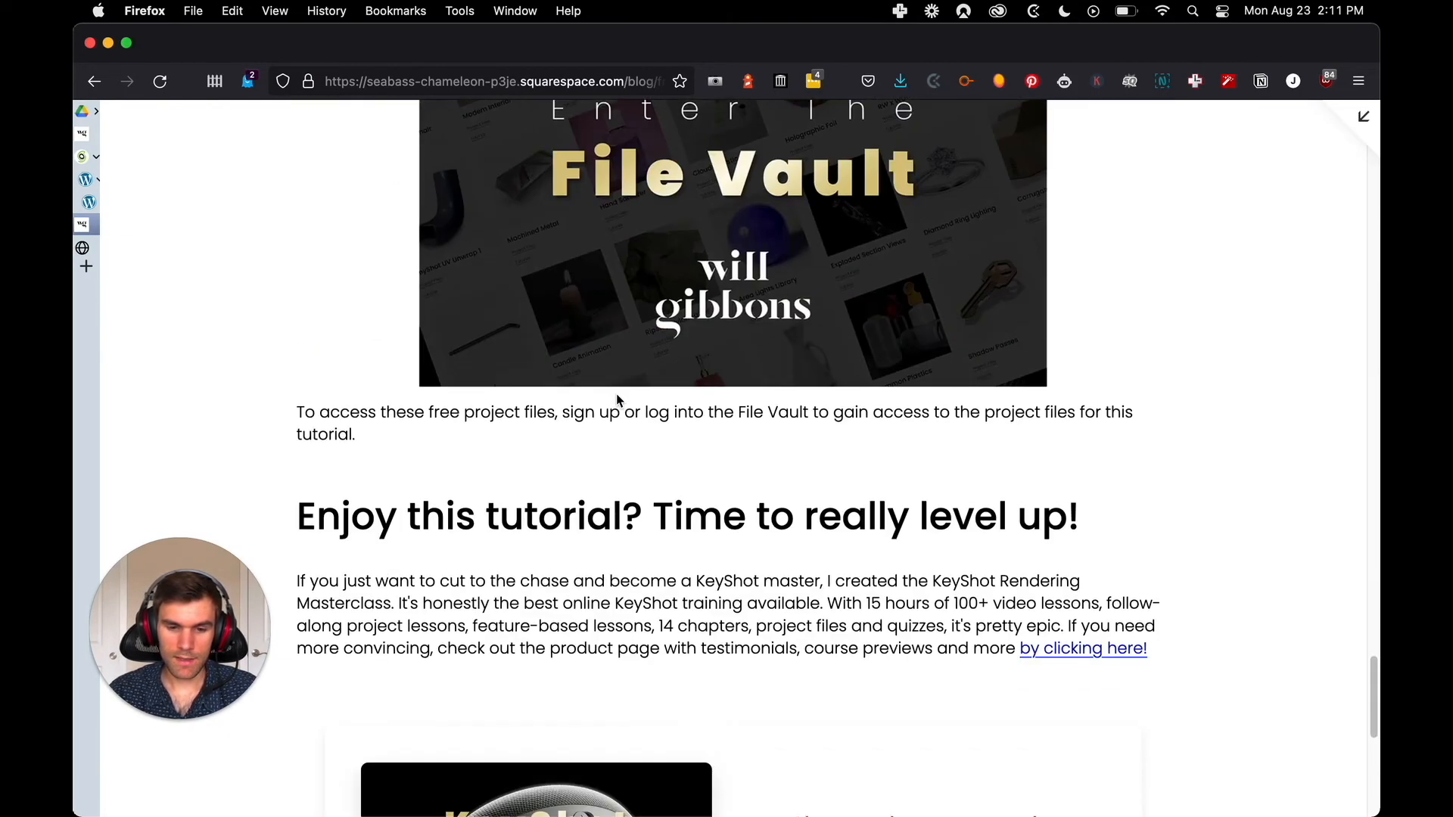
{"action": "scroll", "coordinate": [617, 397], "scroll_direction": "down", "scroll_amount": 6}
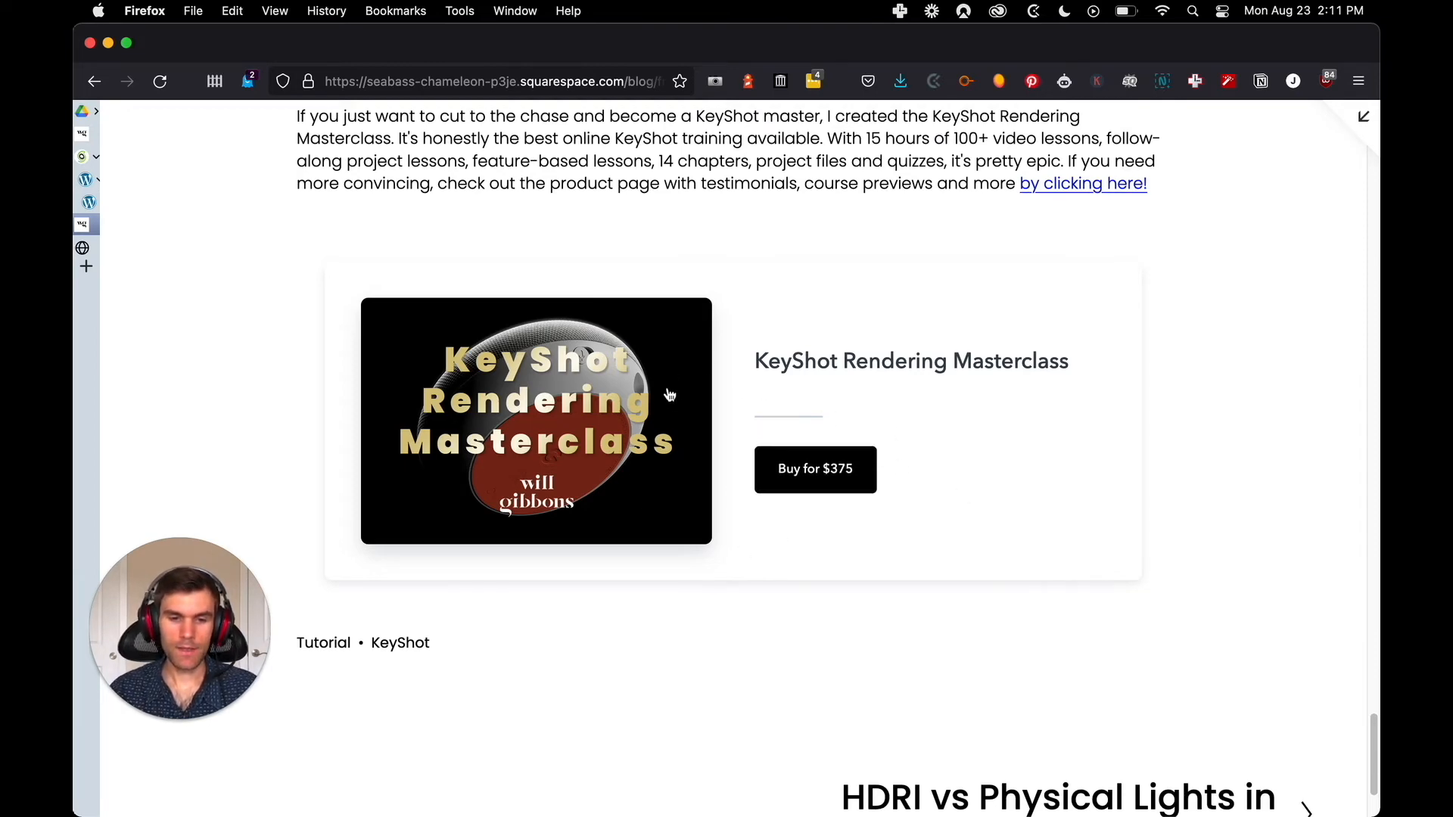
{"action": "scroll", "coordinate": [674, 401], "scroll_direction": "up", "scroll_amount": 7}
{"action": "scroll", "coordinate": [689, 420], "scroll_direction": "down", "scroll_amount": 2}
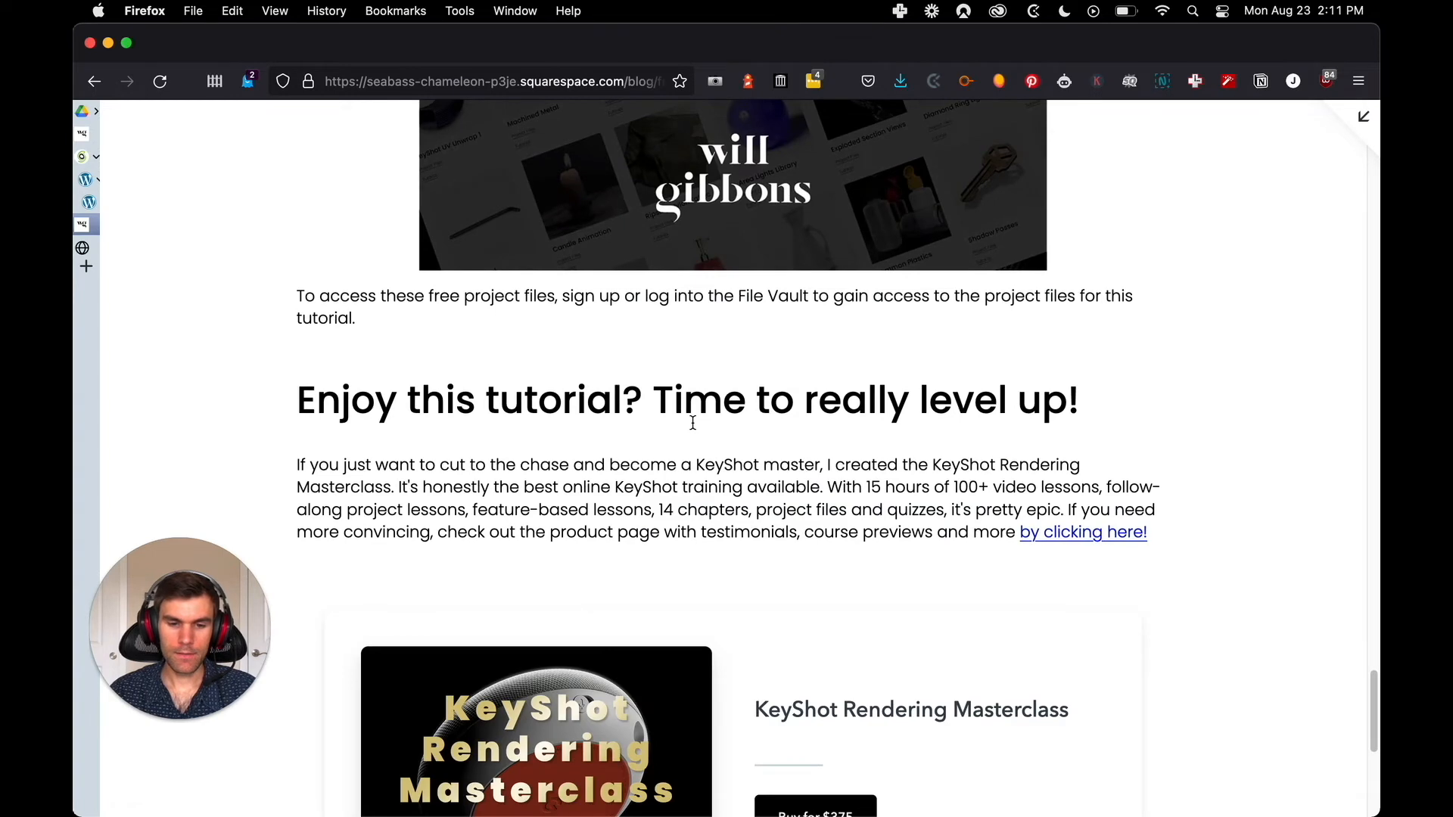
{"action": "scroll", "coordinate": [693, 422], "scroll_direction": "down", "scroll_amount": 7}
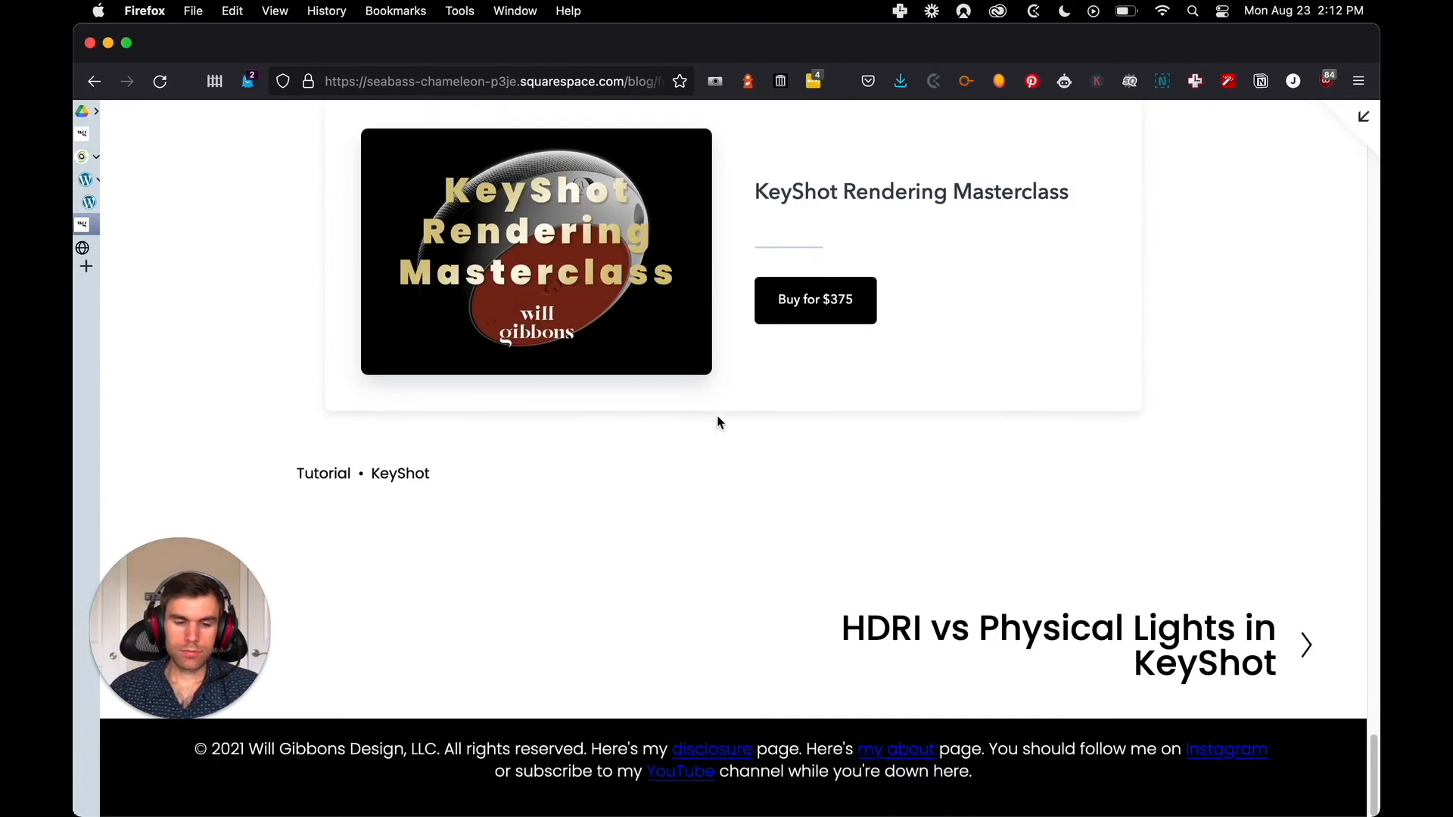
{"action": "scroll", "coordinate": [716, 424], "scroll_direction": "up", "scroll_amount": 7}
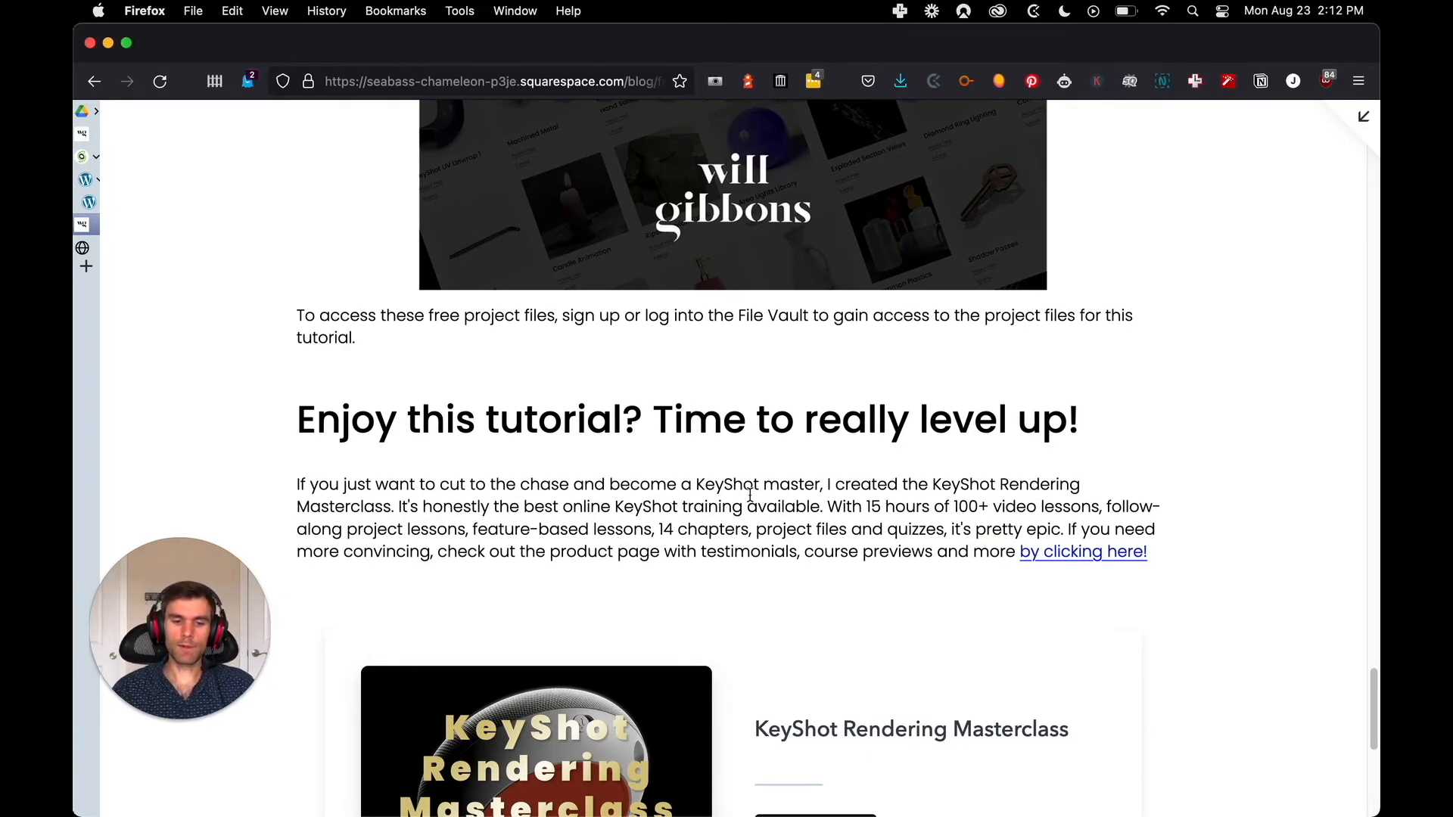
{"action": "scroll", "coordinate": [443, 629], "scroll_direction": "down", "scroll_amount": 3}
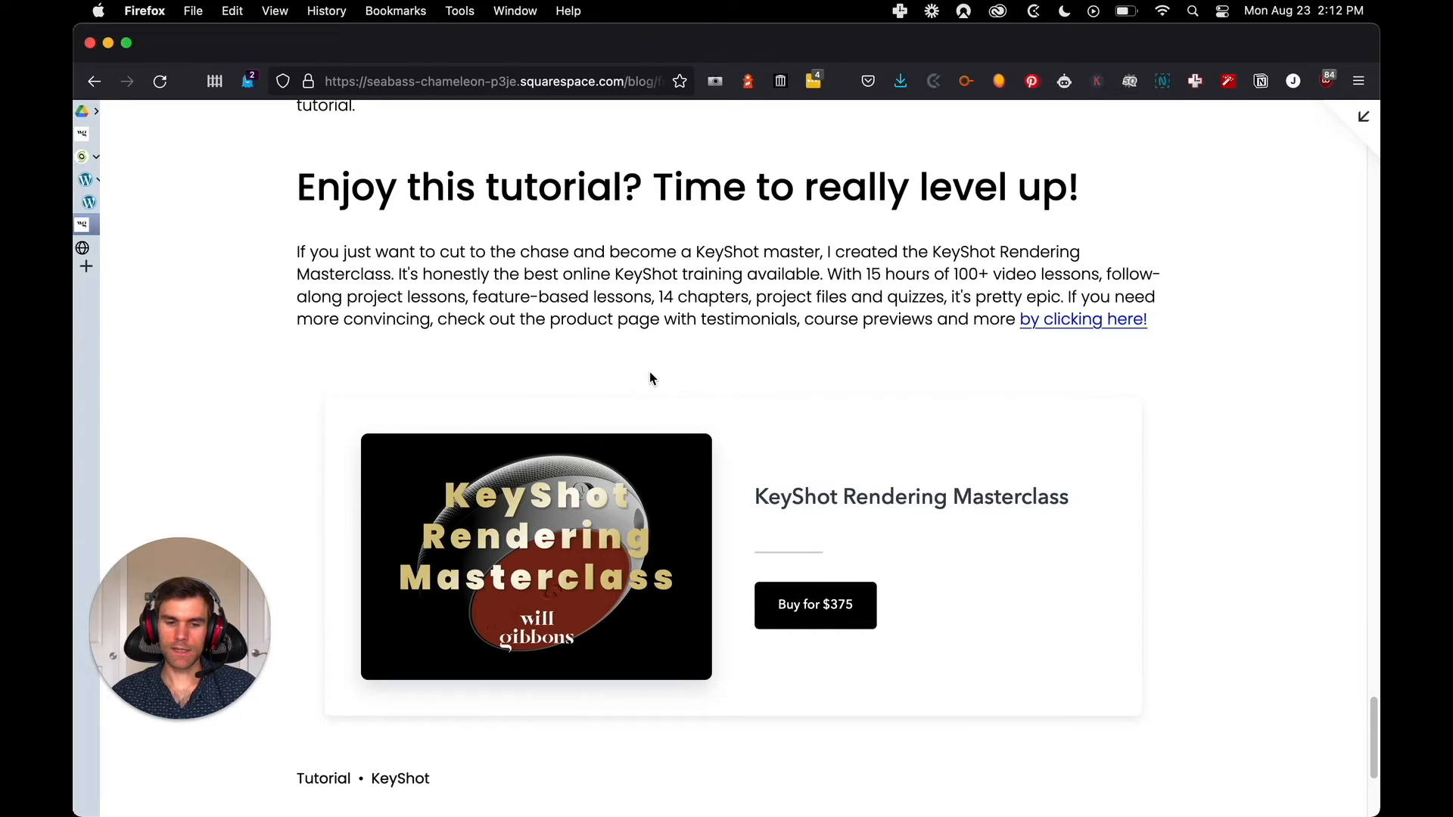
{"action": "scroll", "coordinate": [673, 386], "scroll_direction": "down", "scroll_amount": 3}
{"action": "scroll", "coordinate": [659, 378], "scroll_direction": "up", "scroll_amount": 8}
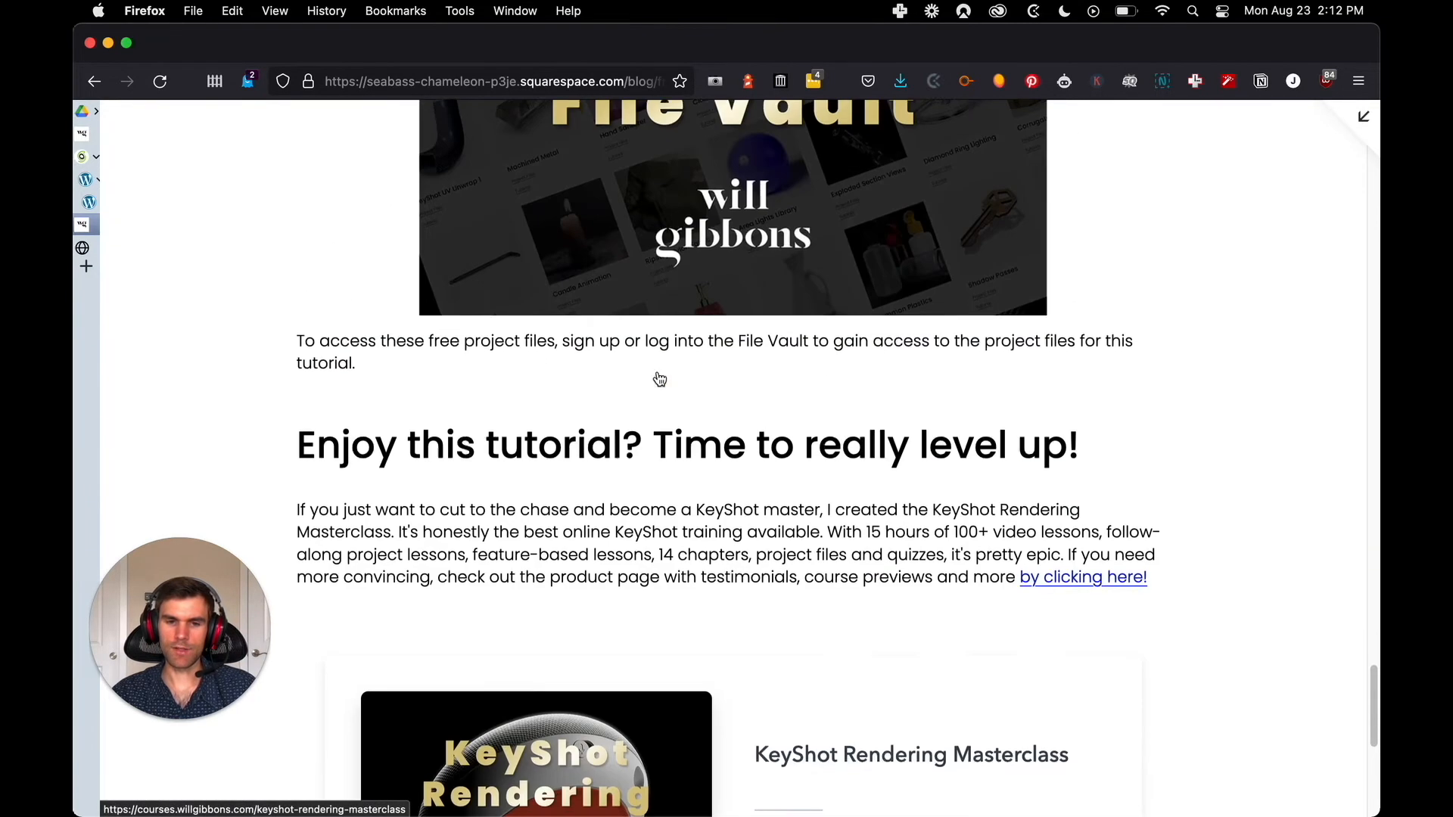
Check the leftover "KeyShot Rendering Masterclass" link paragraph in WordPress against the course card in the Squarespace post
{"action": "key", "text": "ctrl+Tab"}
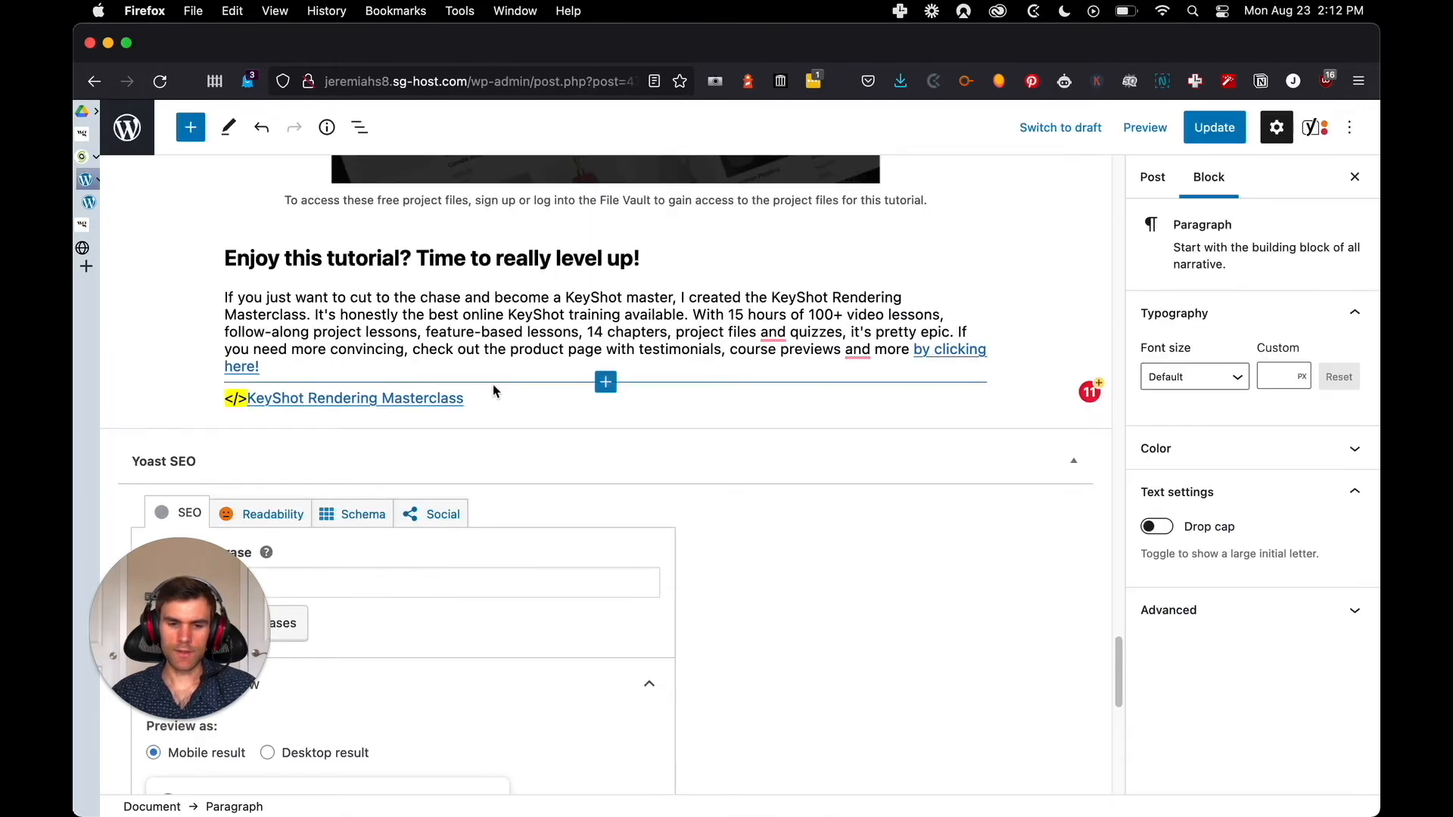
{"action": "left_click", "coordinate": [497, 394]}
{"action": "scroll", "coordinate": [560, 392], "scroll_direction": "down", "scroll_amount": 3}
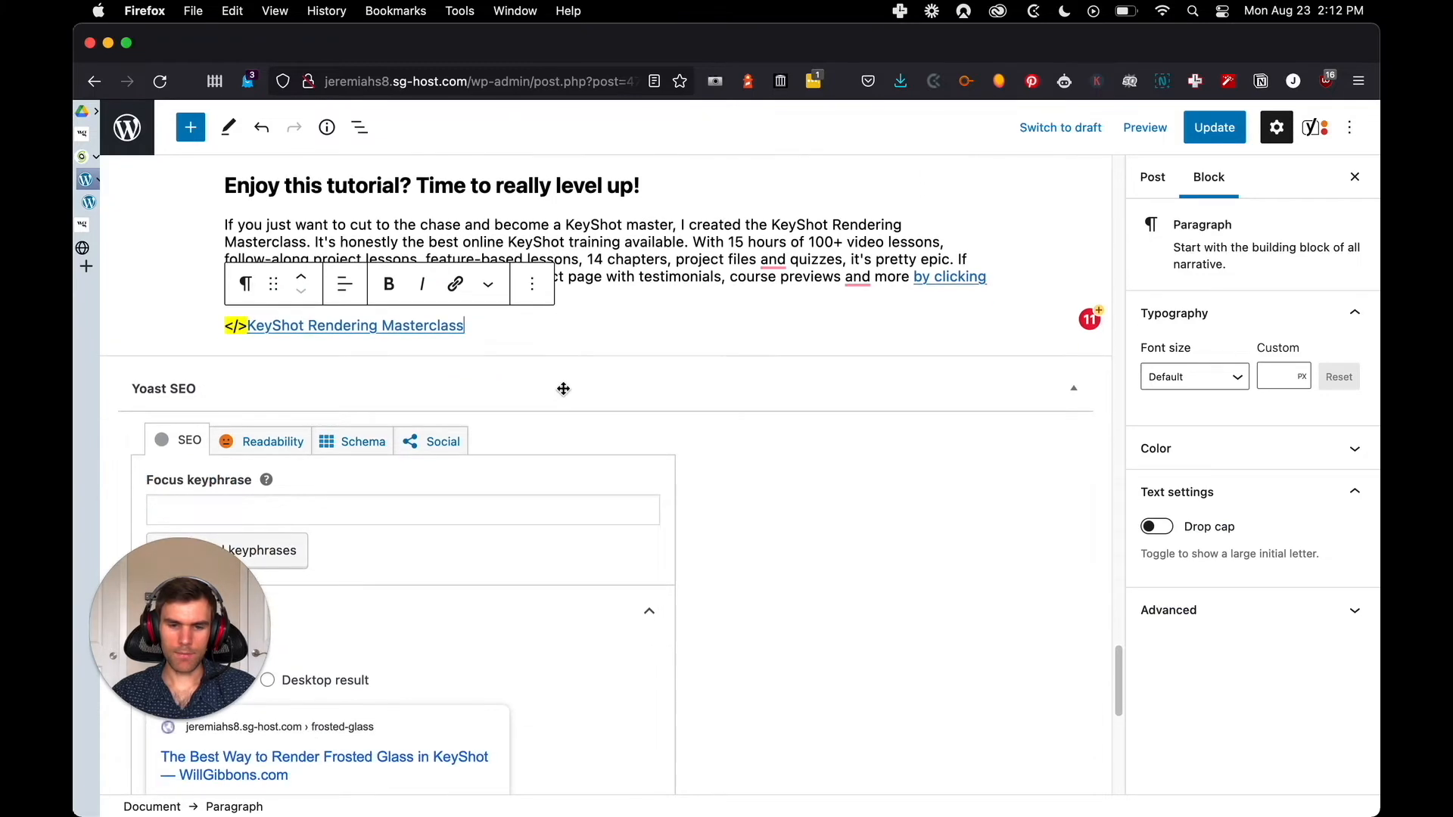
{"action": "scroll", "coordinate": [575, 401], "scroll_direction": "up", "scroll_amount": 4}
{"action": "key", "text": "ctrl+shift+Tab"}
{"action": "scroll", "coordinate": [656, 437], "scroll_direction": "down", "scroll_amount": 5}
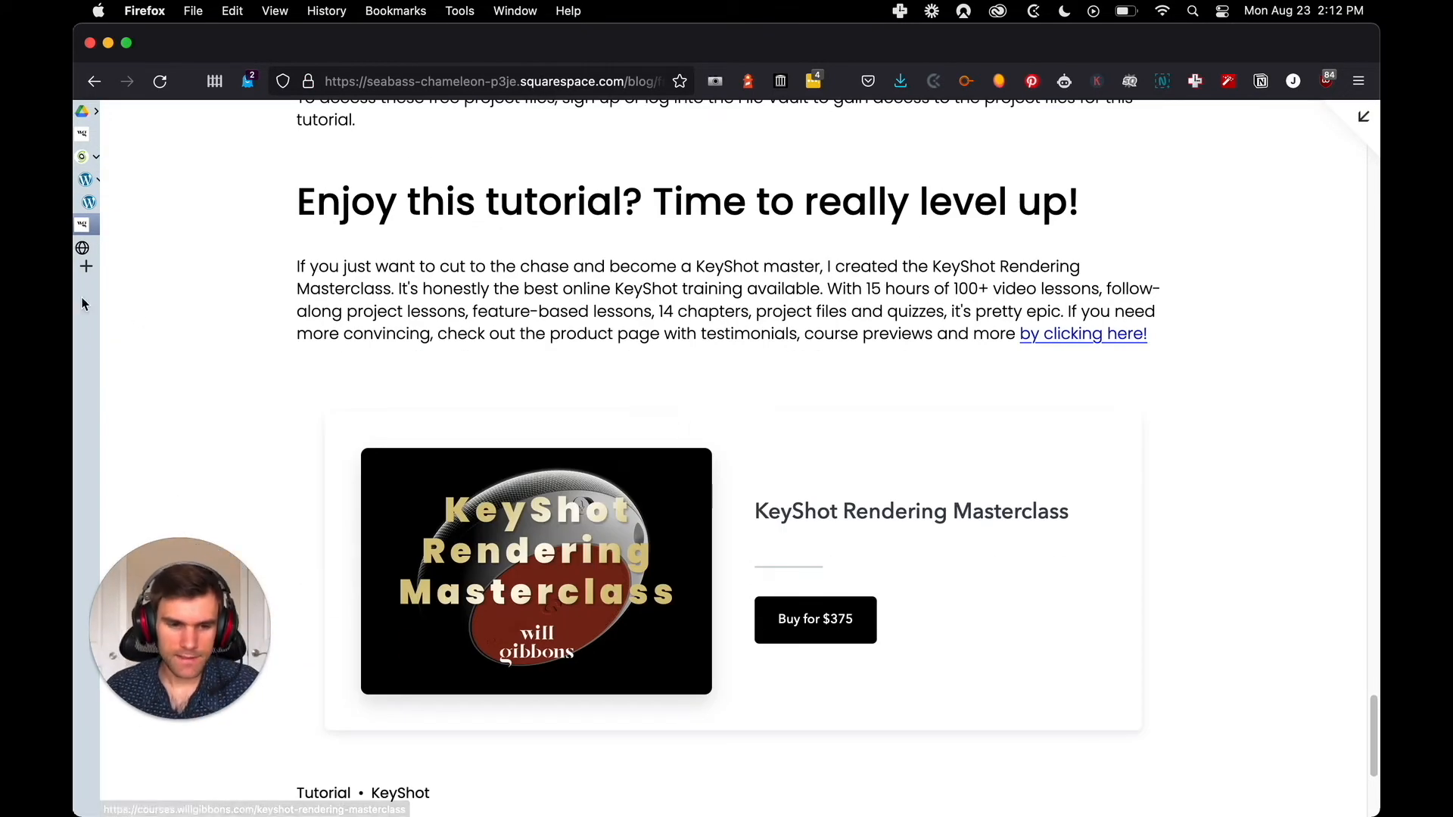
Return to the Squarespace frosted glass post and open it for editing
{"action": "key", "text": "ctrl+Tab"}
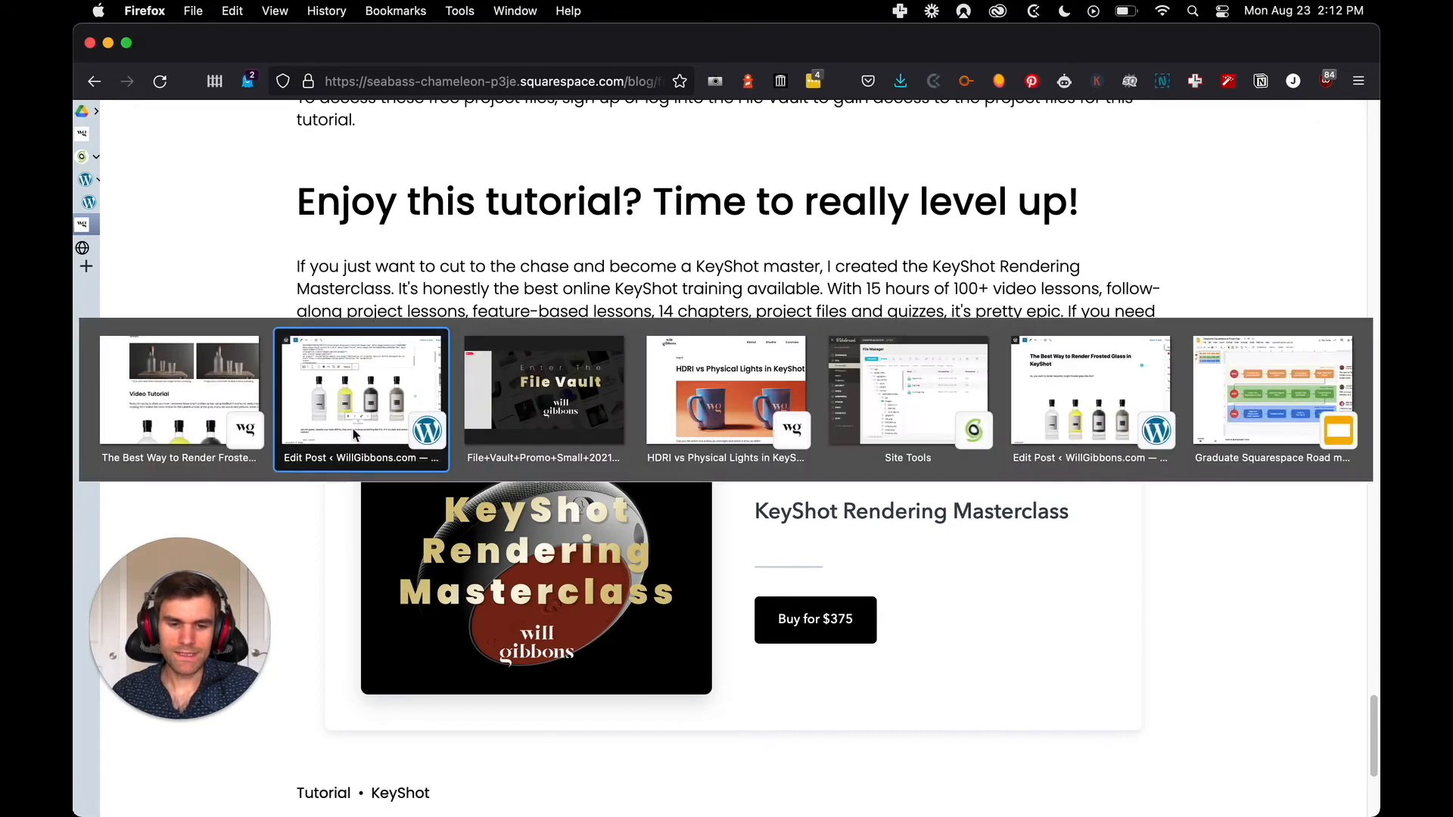
{"action": "left_click", "coordinate": [718, 390]}
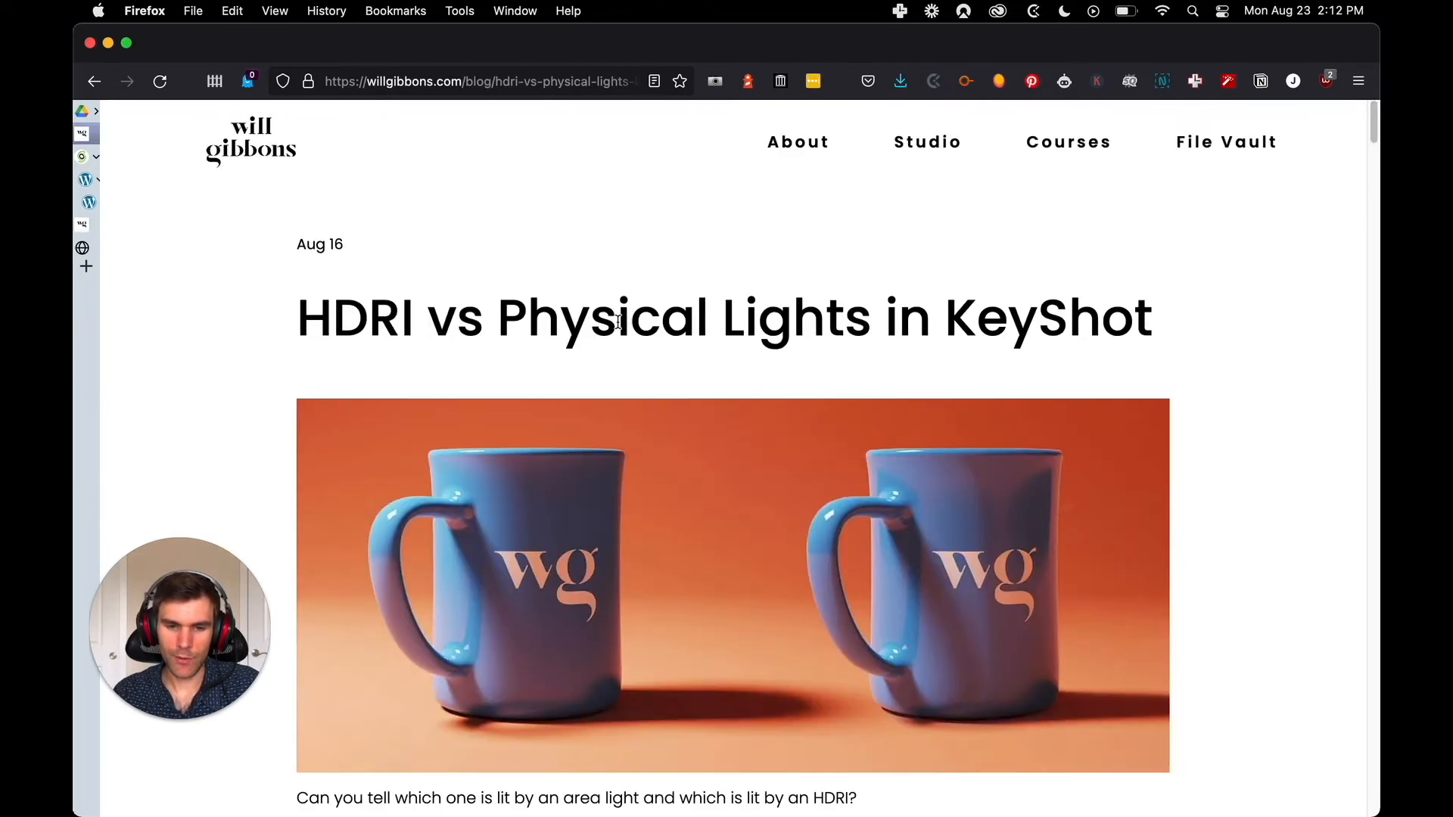
{"action": "key", "text": "ctrl+Tab"}
{"action": "key", "text": "ctrl+Tab"}
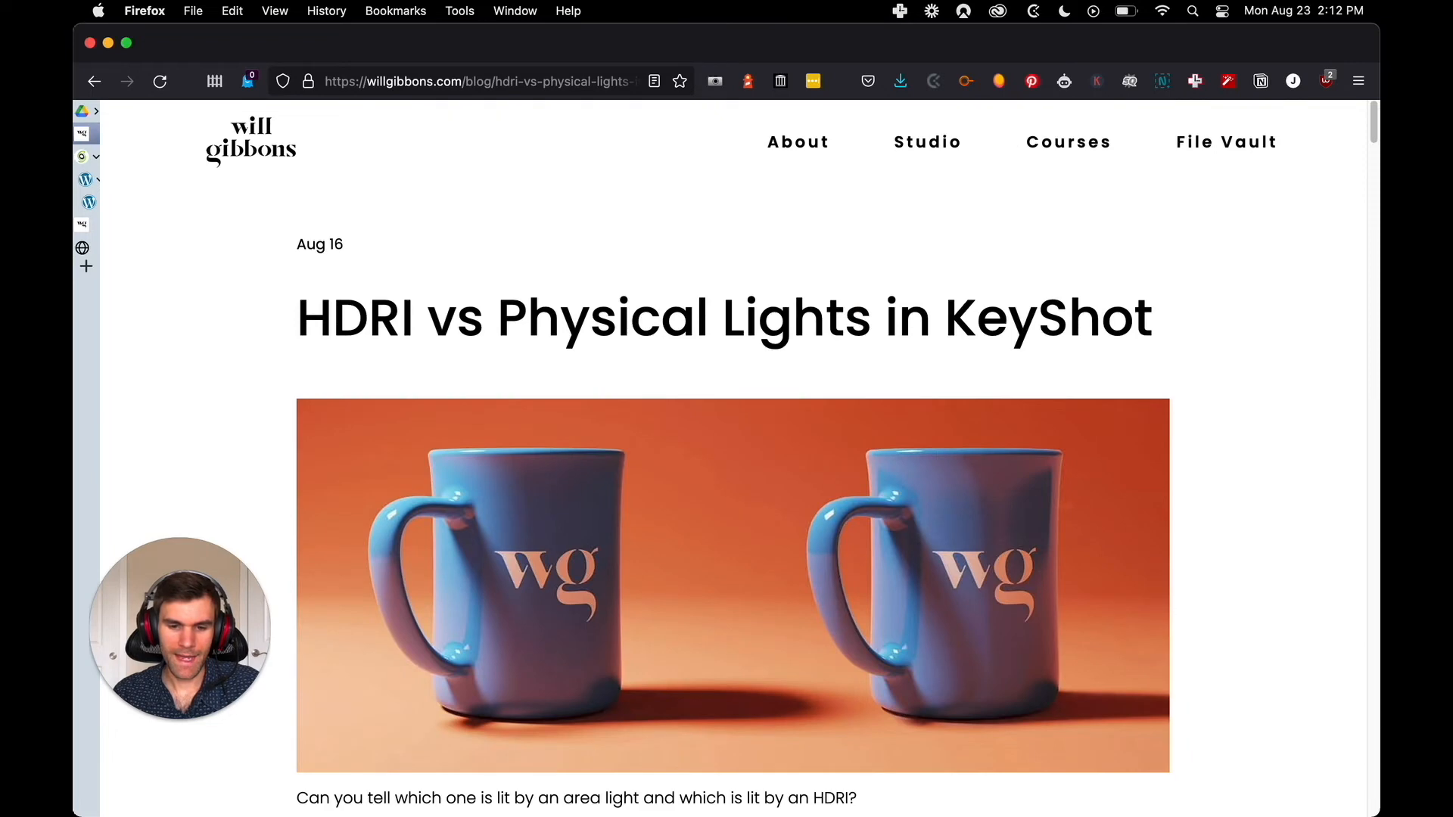
{"action": "key", "text": "ctrl+Tab"}
{"action": "scroll", "coordinate": [727, 454], "scroll_direction": "down", "scroll_amount": 5}
{"action": "left_click", "coordinate": [1363, 122]}
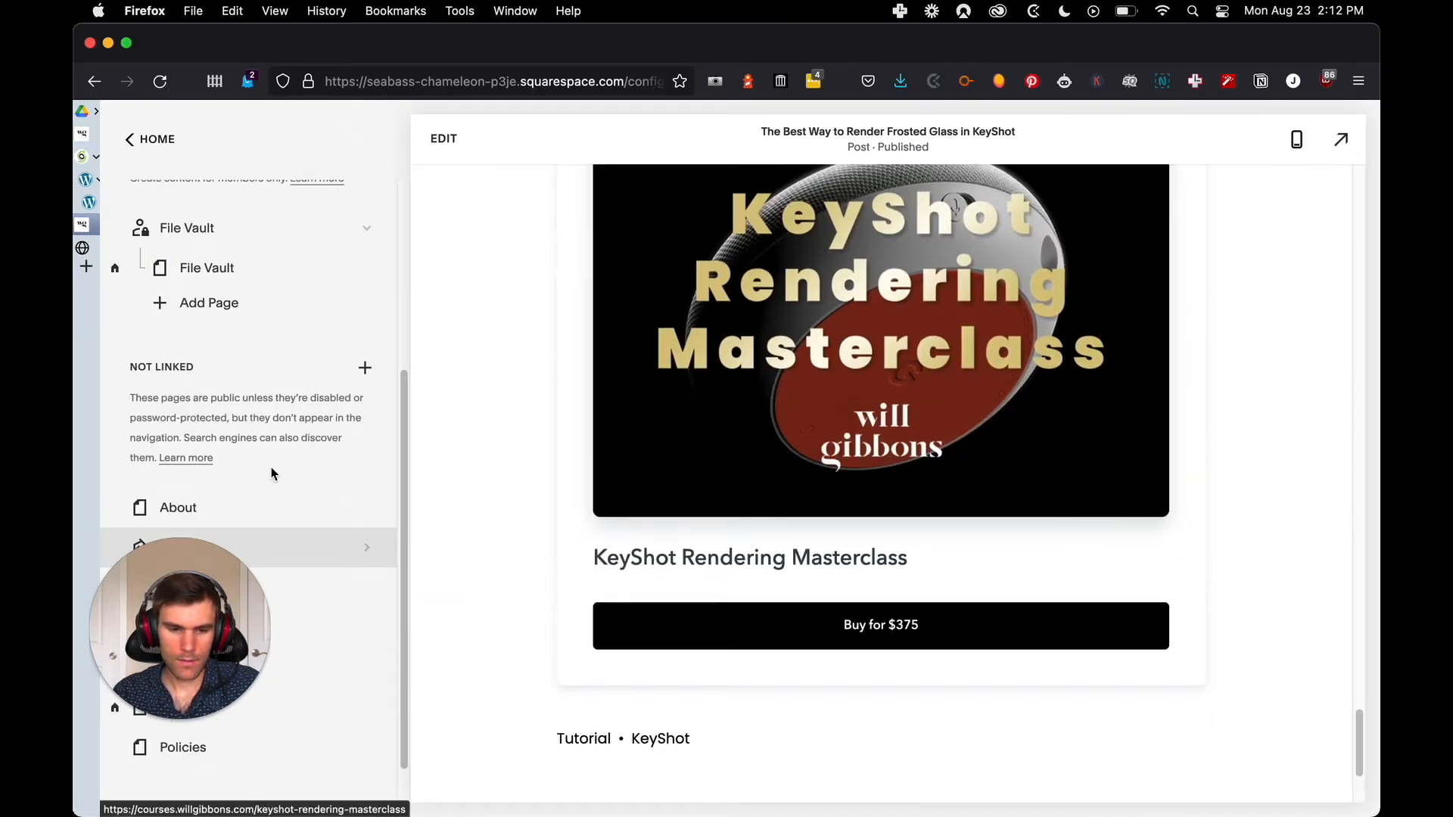
{"action": "left_click", "coordinate": [457, 141]}
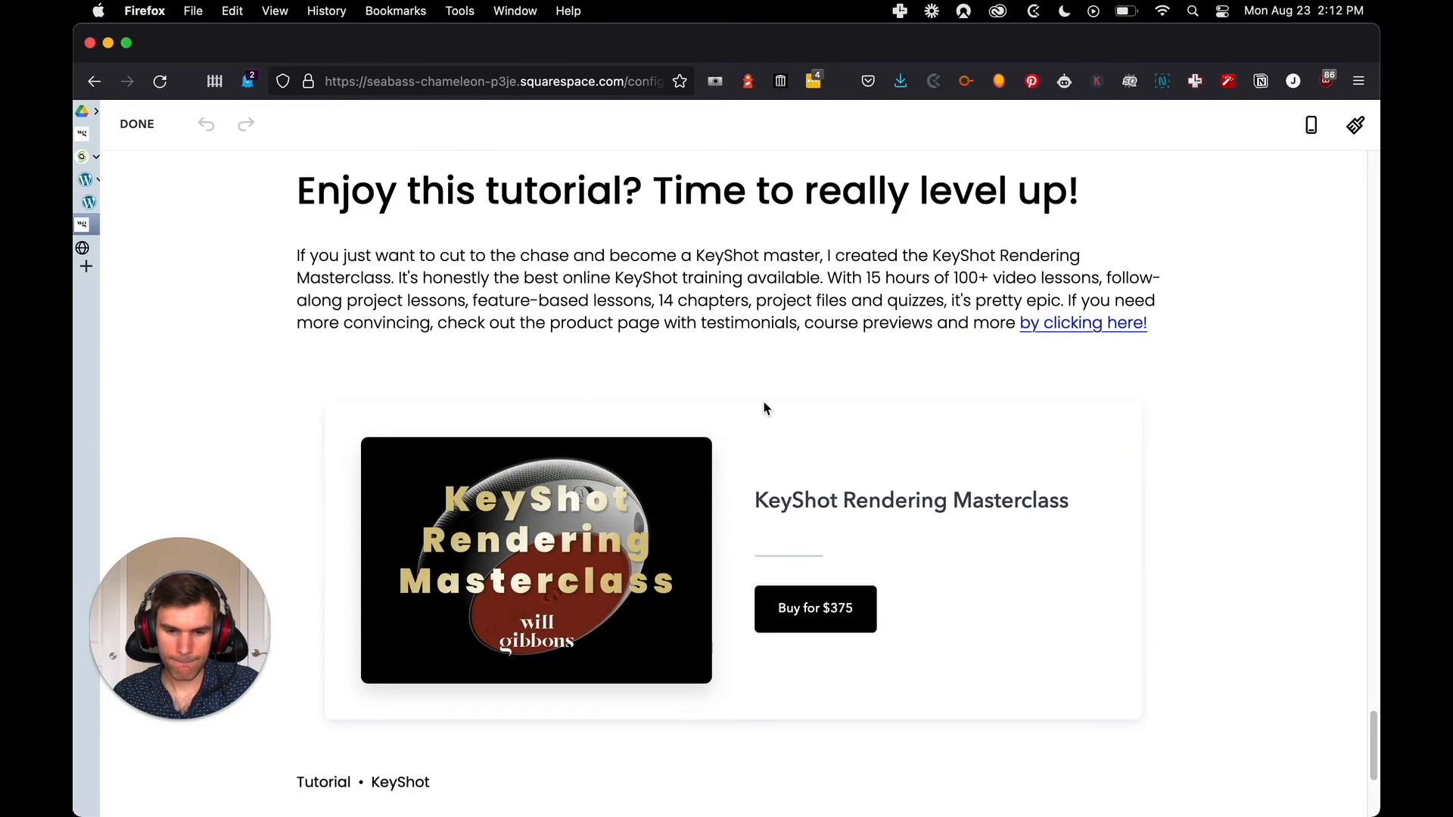
Copy the Podia embed code from the code block below the "Enjoy this tutorial?" text and leave the Squarespace editor
{"action": "scroll", "coordinate": [606, 428], "scroll_direction": "down", "scroll_amount": 4}
{"action": "scroll", "coordinate": [568, 379], "scroll_direction": "up", "scroll_amount": 5}
{"action": "scroll", "coordinate": [538, 472], "scroll_direction": "down", "scroll_amount": 2}
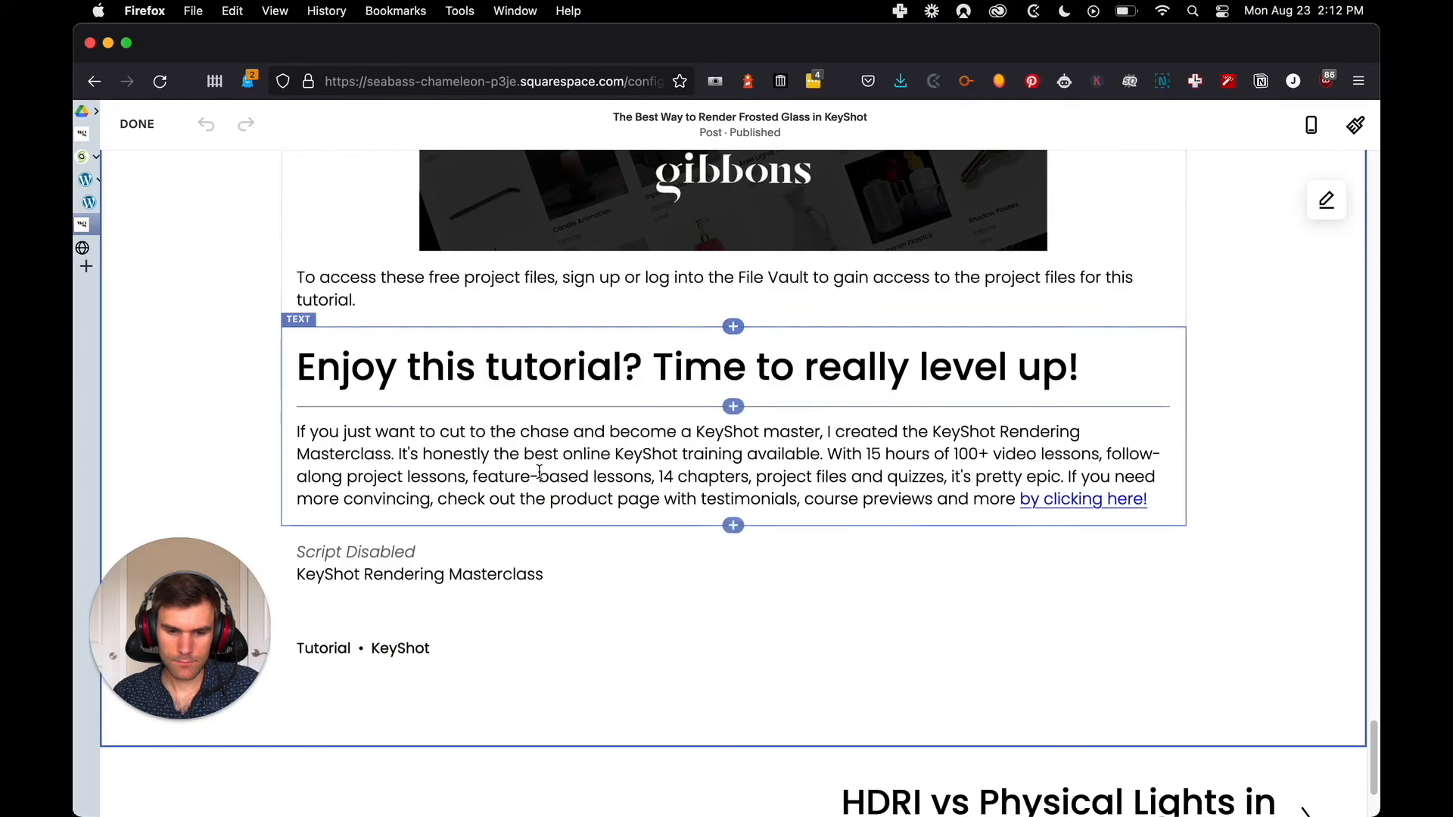
{"action": "left_click", "coordinate": [360, 507]}
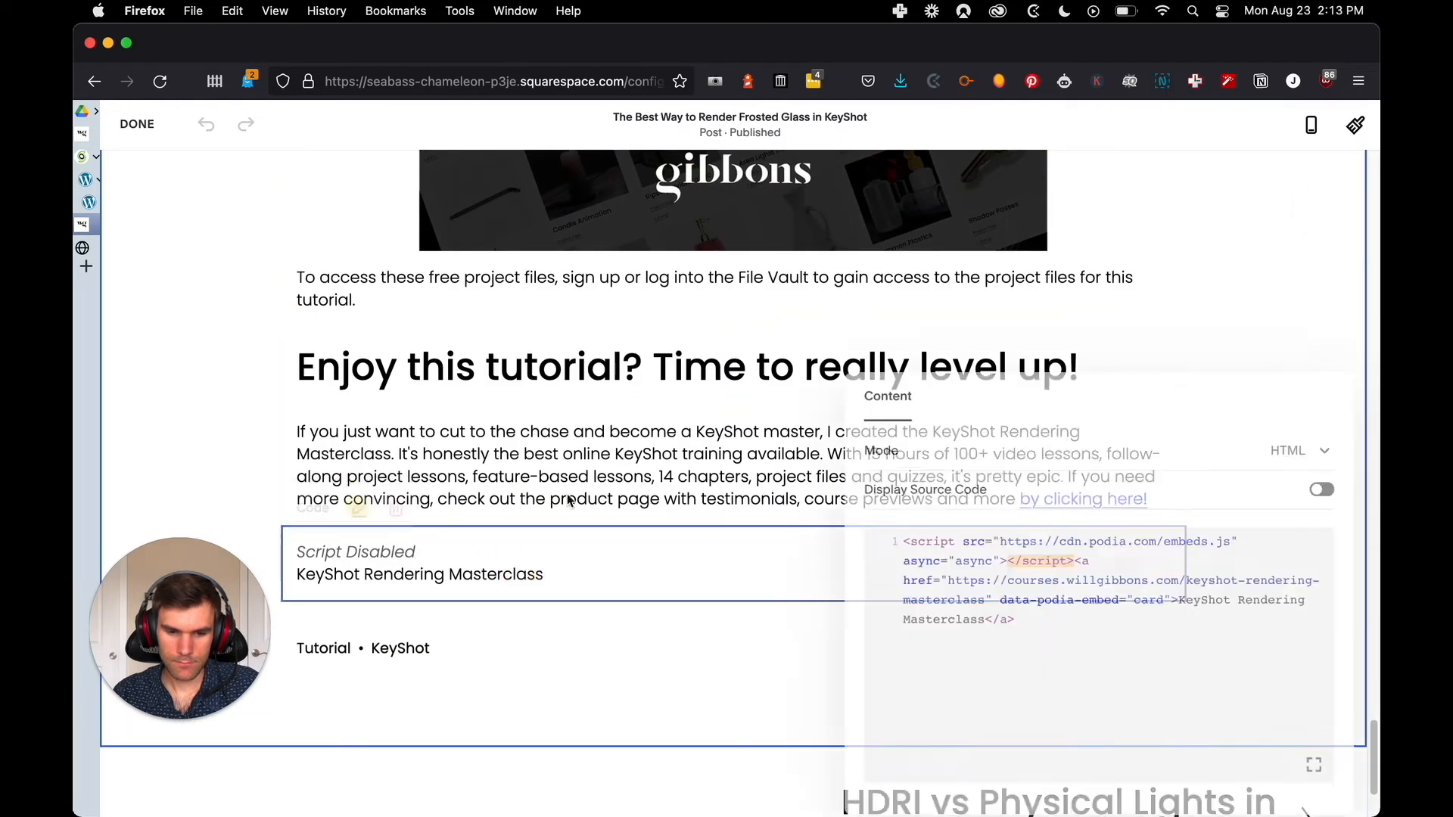
{"action": "left_click_drag", "start_coordinate": [1029, 619], "coordinate": [869, 530]}
{"action": "key", "text": "super+c"}
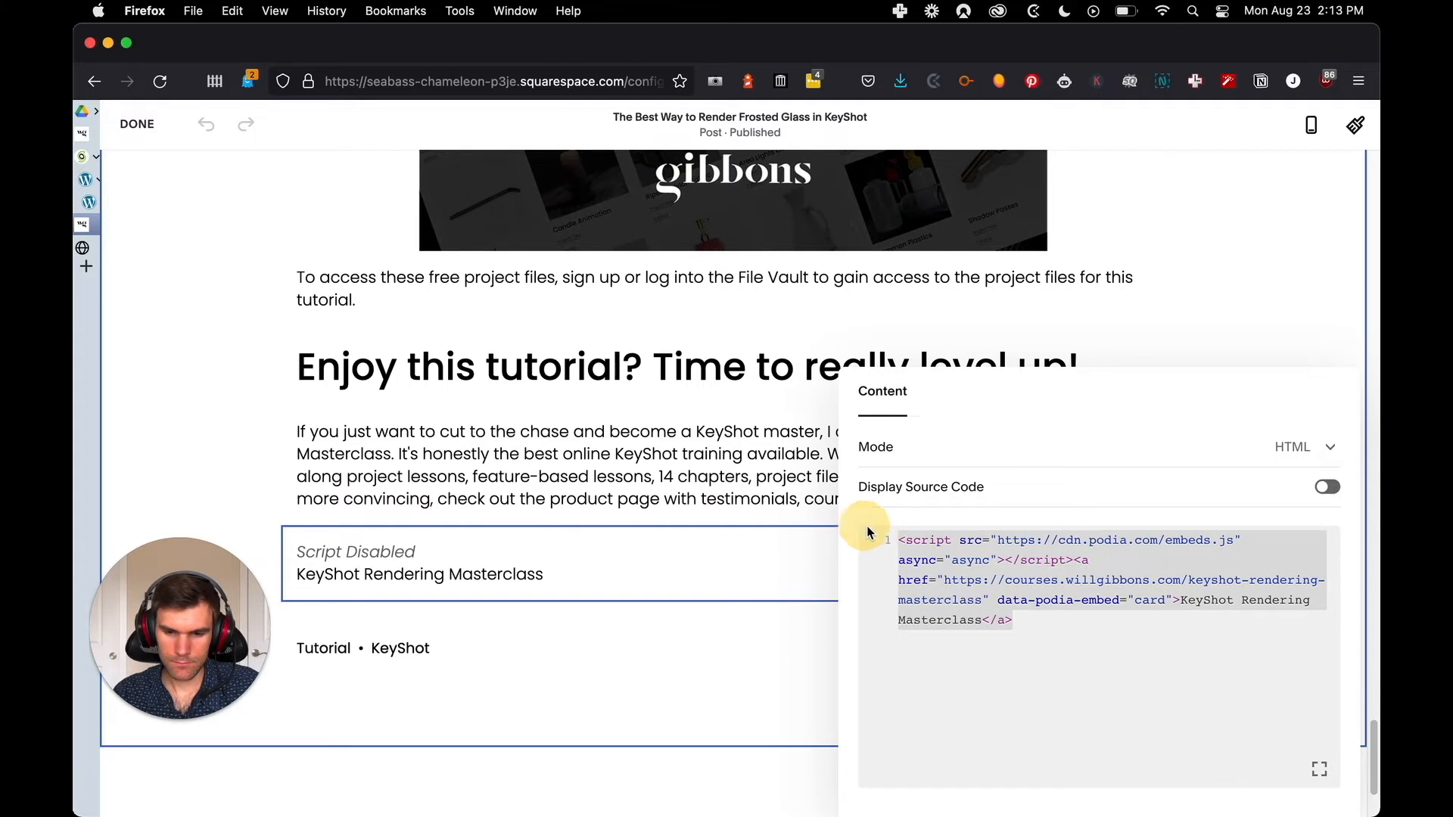
{"action": "left_click", "coordinate": [1179, 353]}
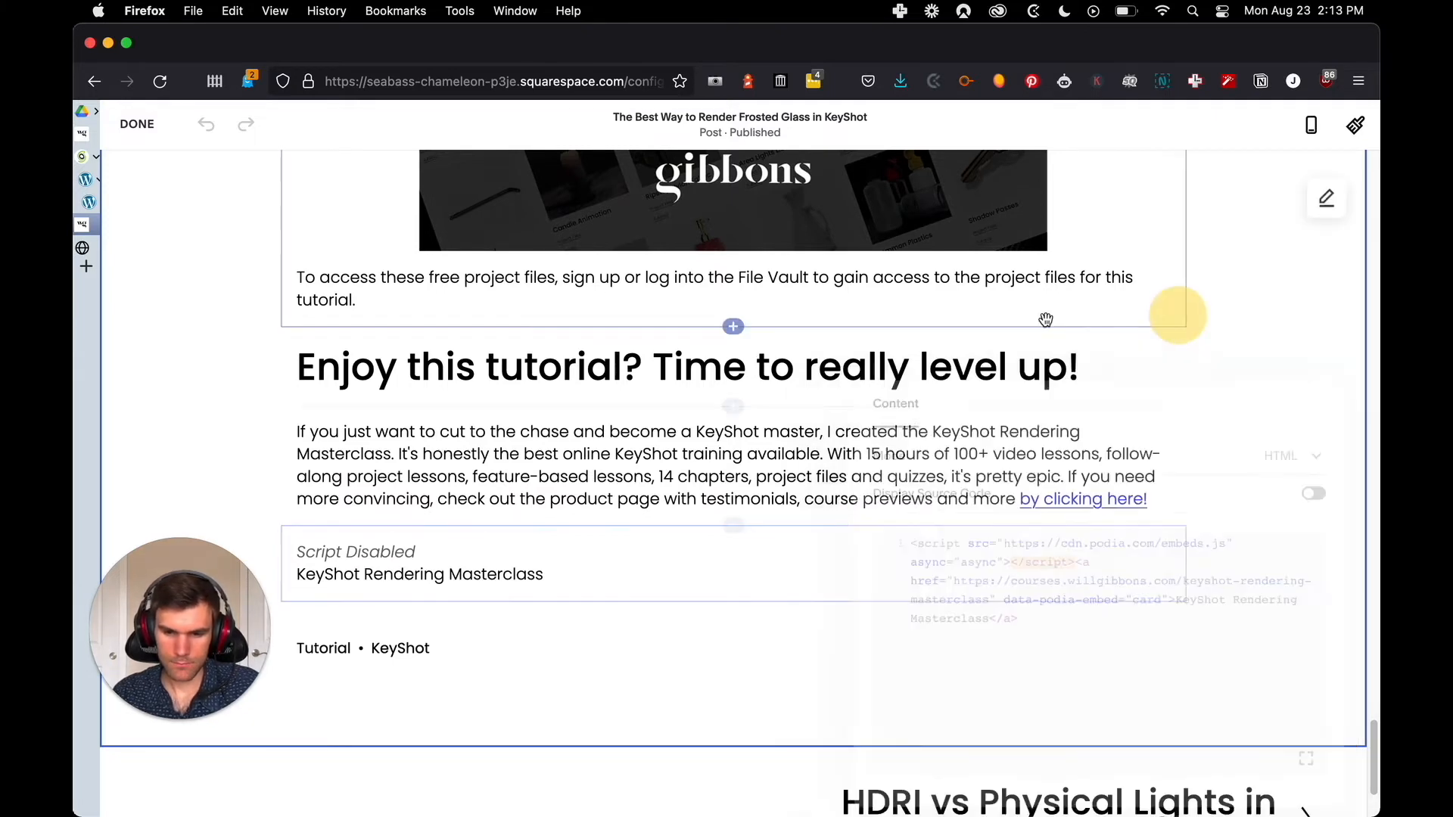
{"action": "left_click", "coordinate": [137, 125]}
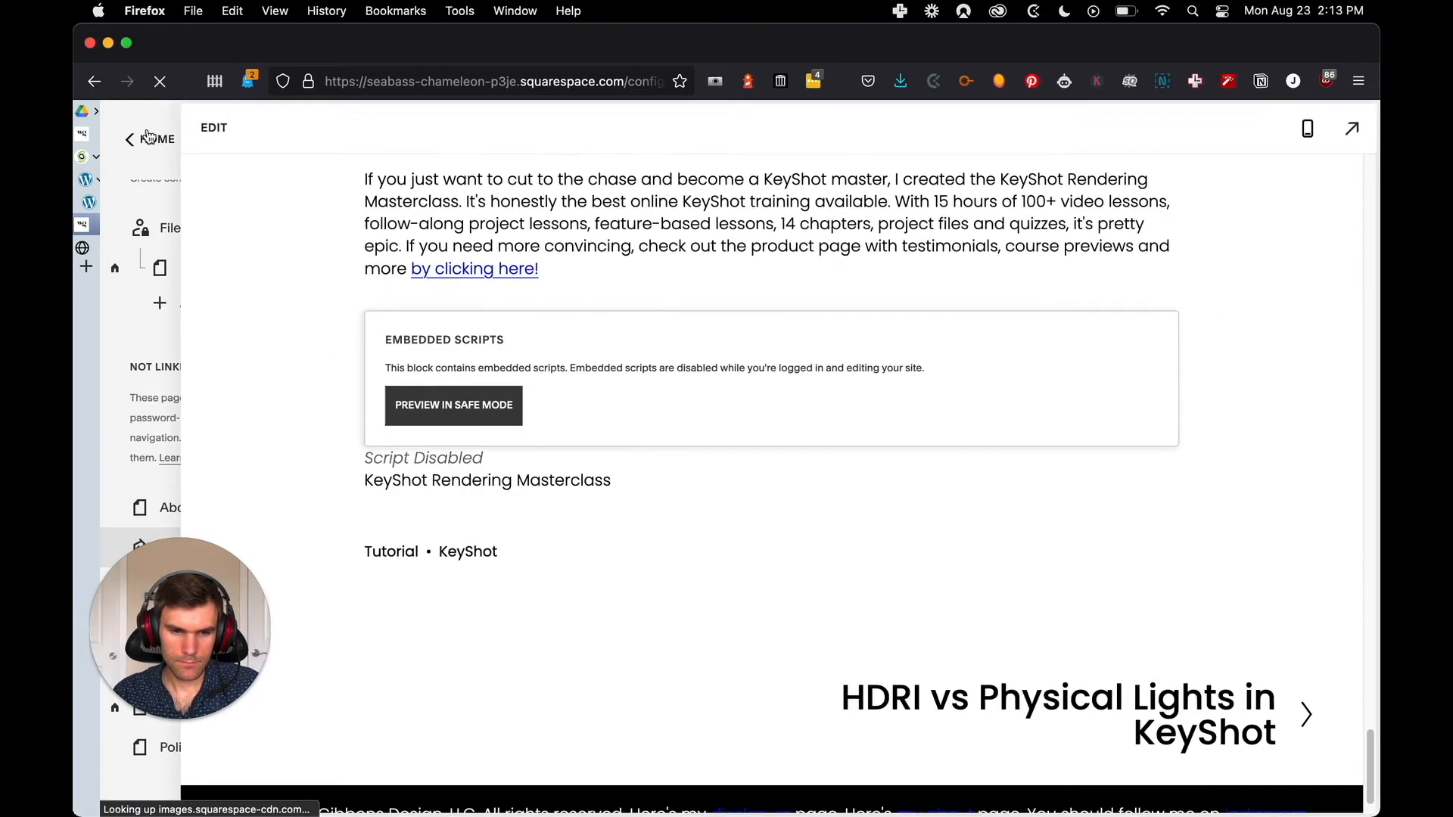
Replace the leftover "KeyShot Rendering Masterclass" link in the WordPress post with a Custom HTML block containing the copied Podia embed code
{"action": "key", "text": "alt+Tab"}
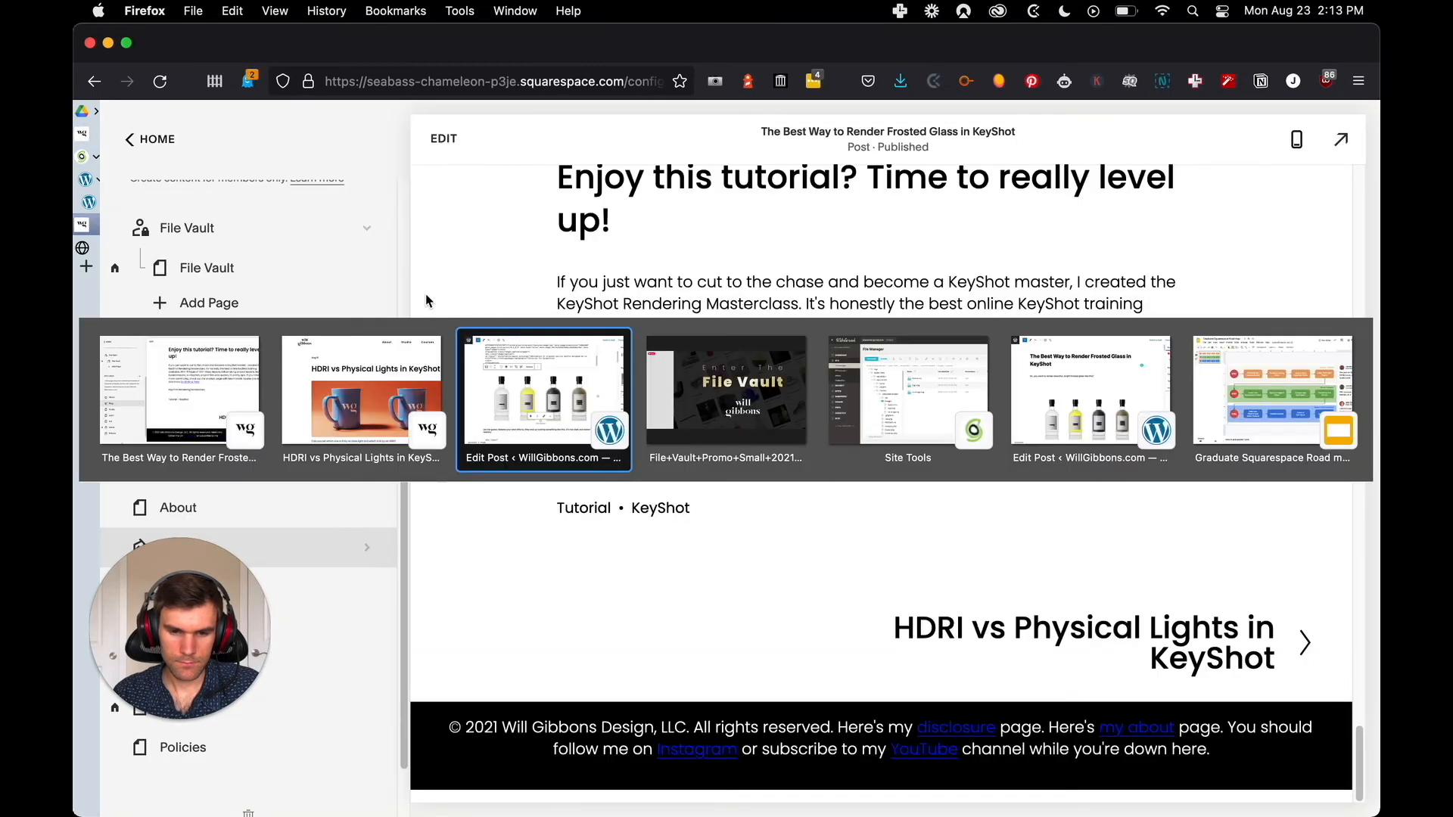
{"action": "left_click", "coordinate": [567, 381]}
{"action": "left_click_drag", "start_coordinate": [510, 486], "coordinate": [202, 491]}
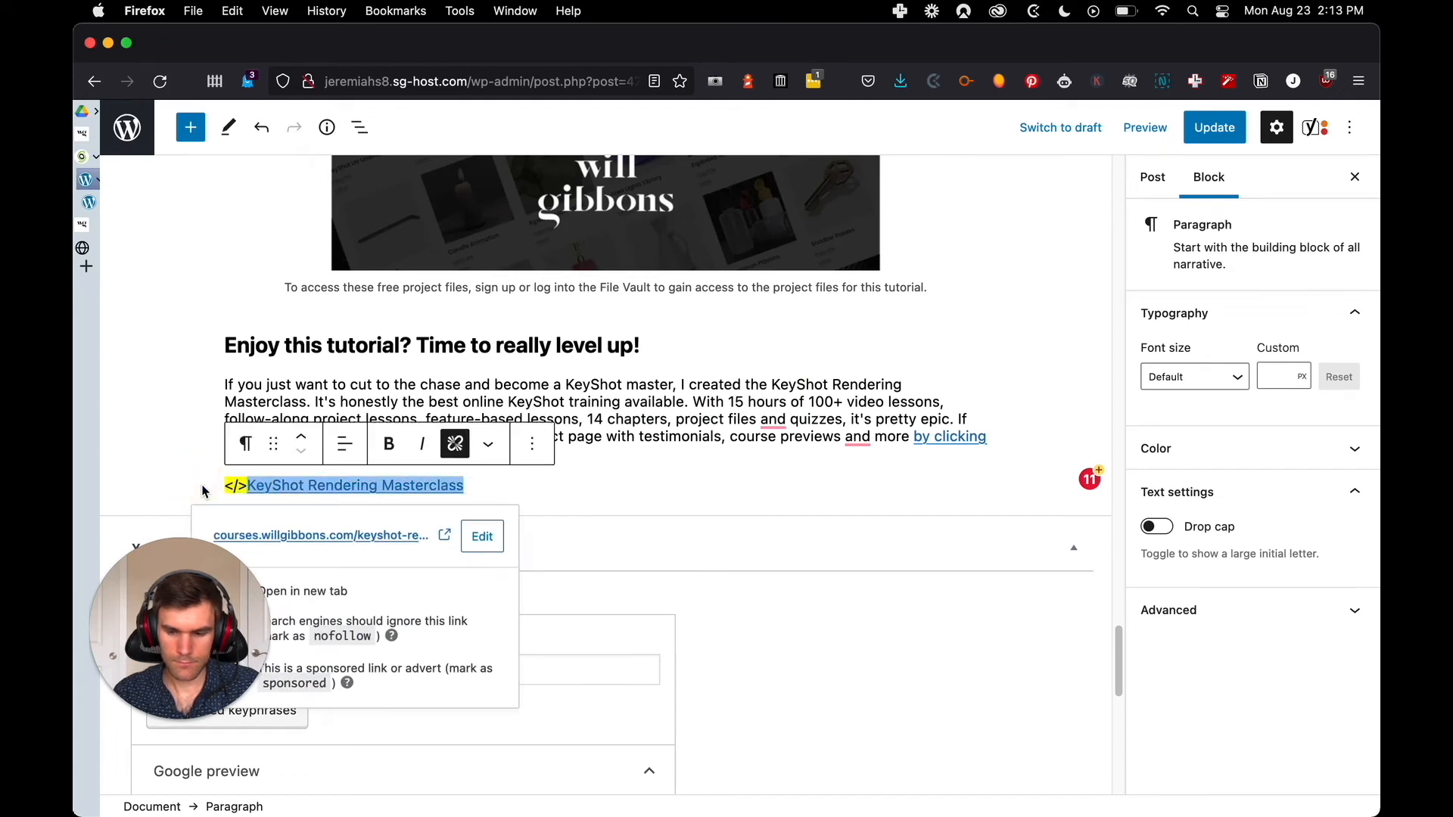
{"action": "key", "text": "BackSpace"}
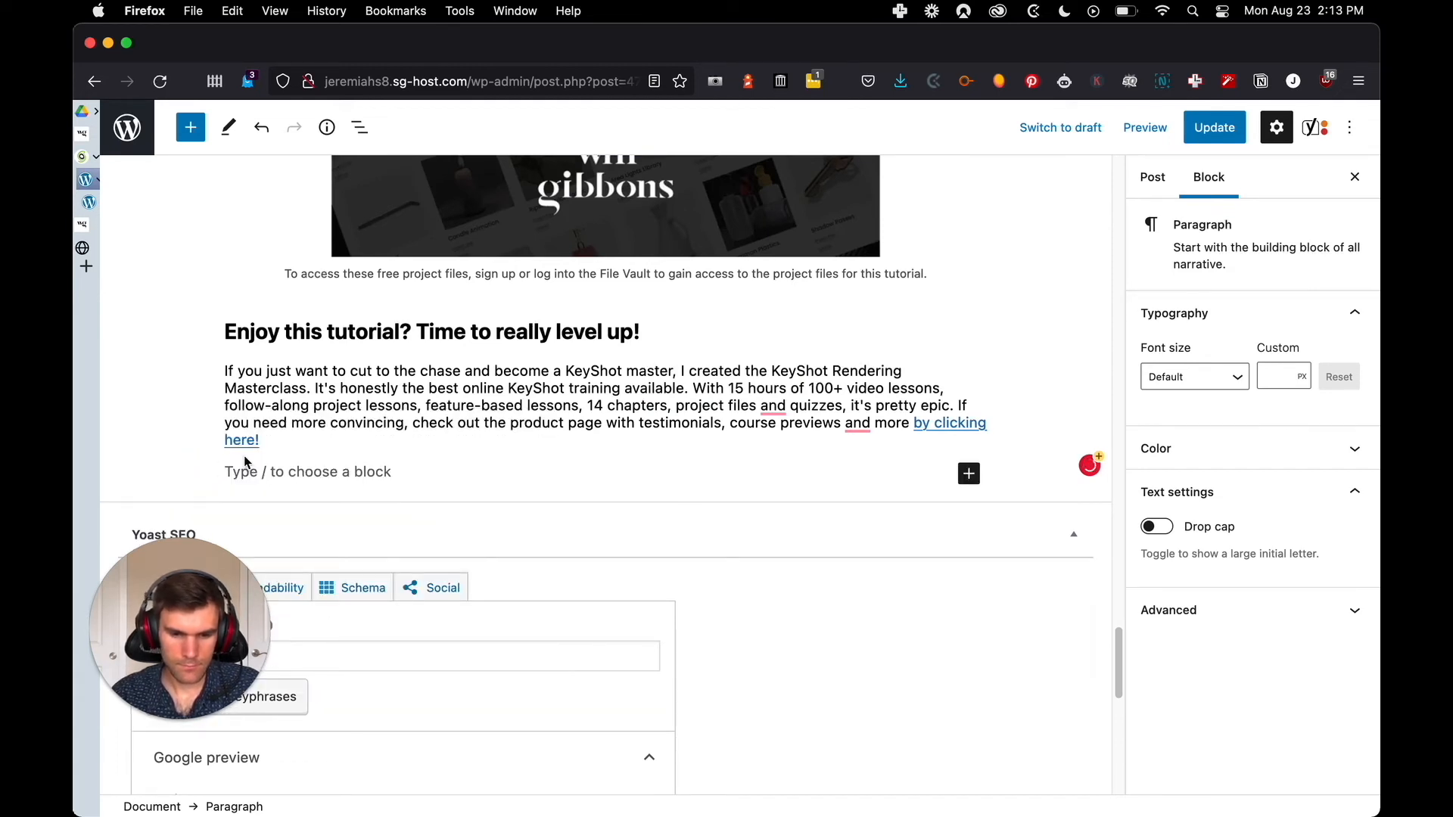
{"action": "type", "text": "/ht"}
{"action": "key", "text": "Return"}
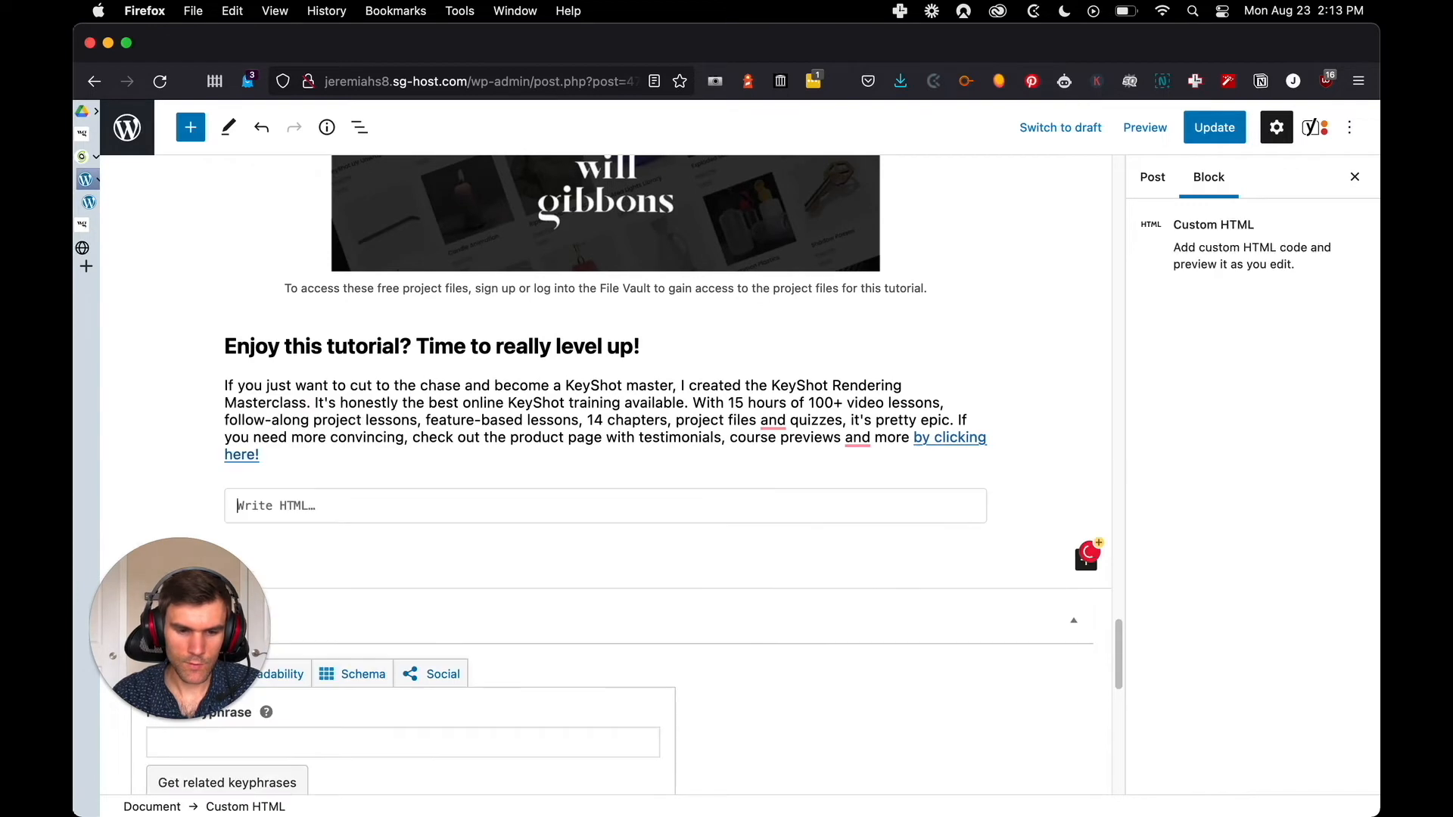
{"action": "key", "text": "super+v"}
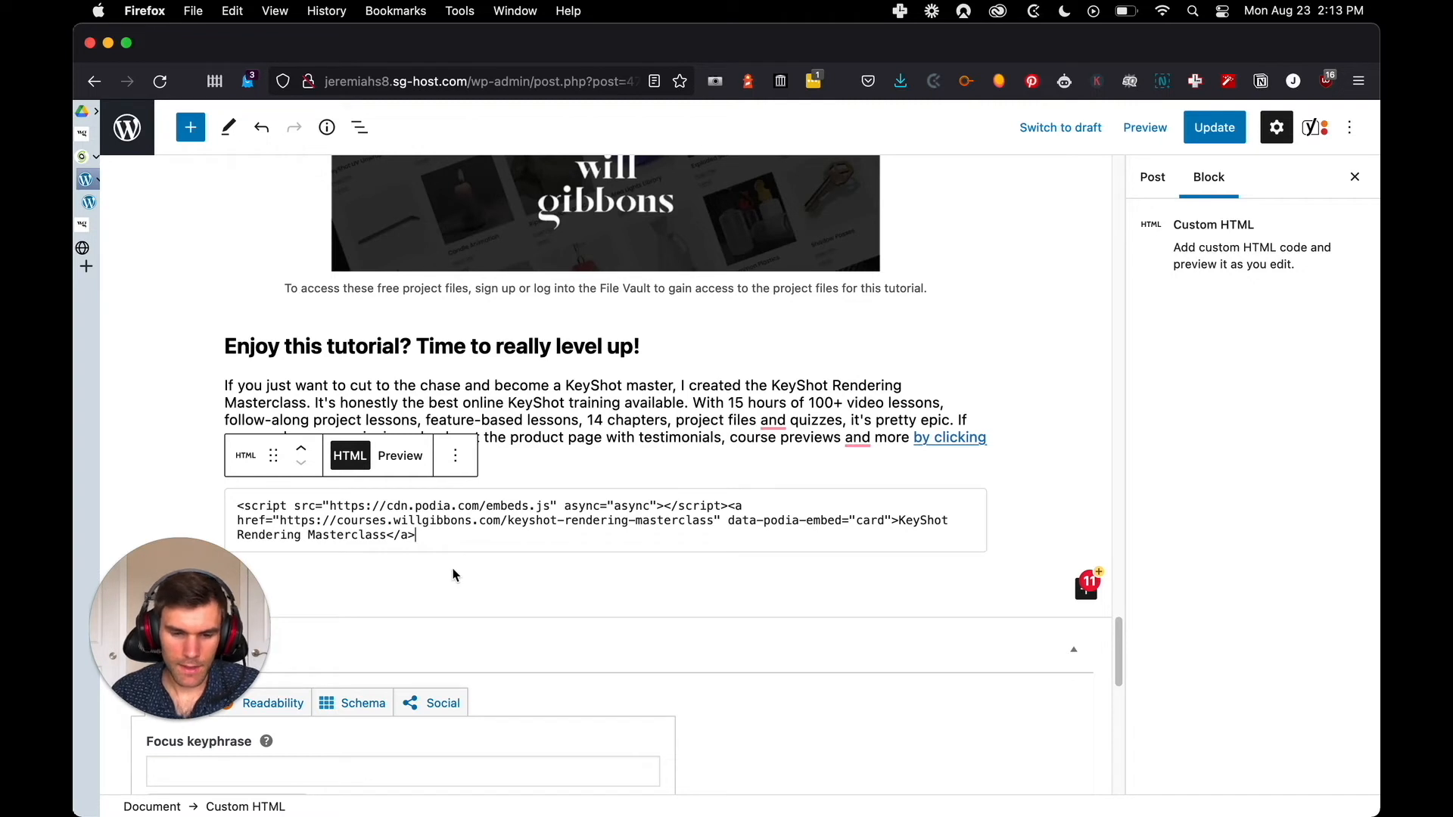
Check the target of the "by clicking here!" link in the paragraph above the embed code
{"action": "left_click", "coordinate": [449, 564]}
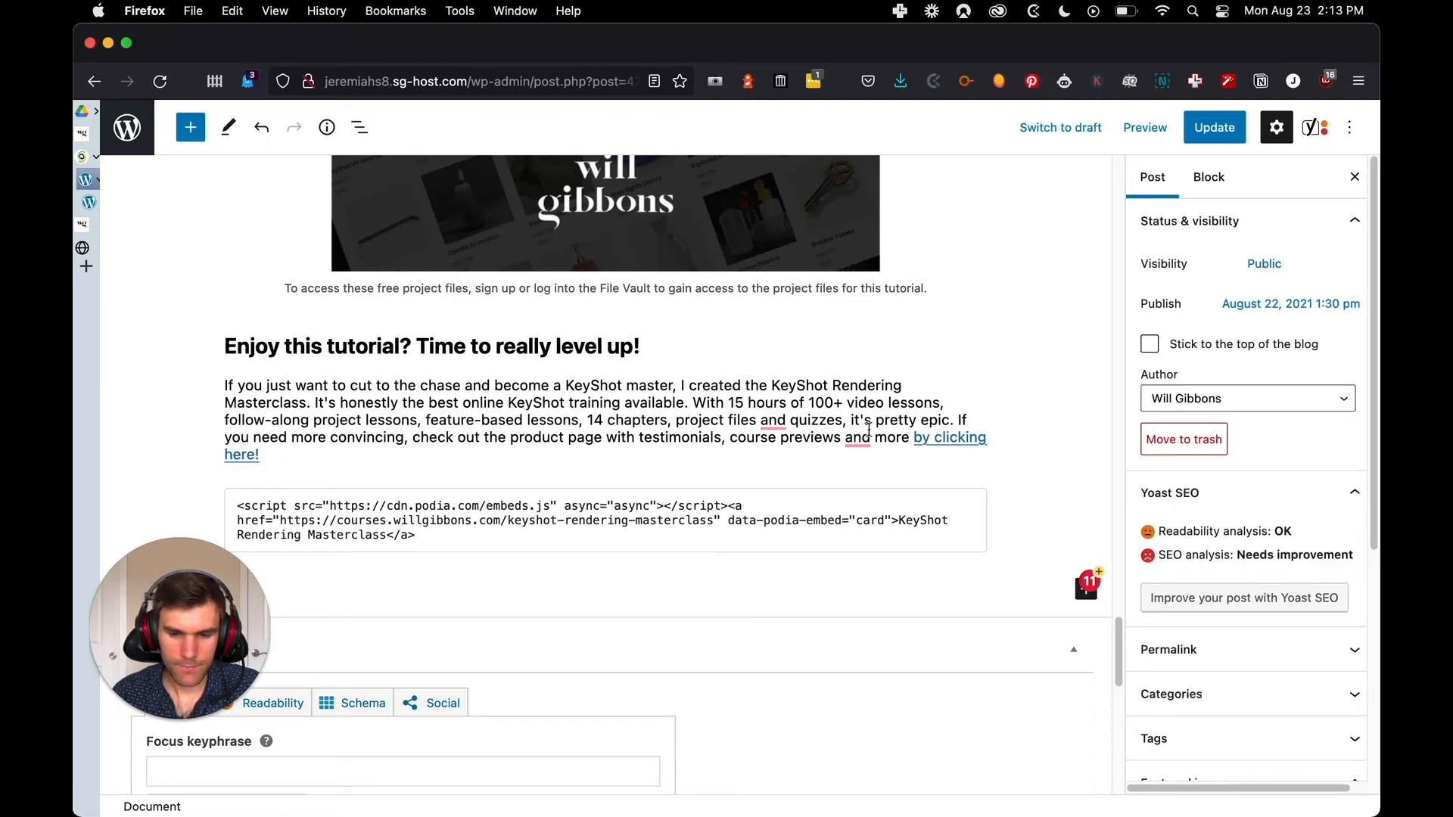
{"action": "left_click", "coordinate": [943, 437]}
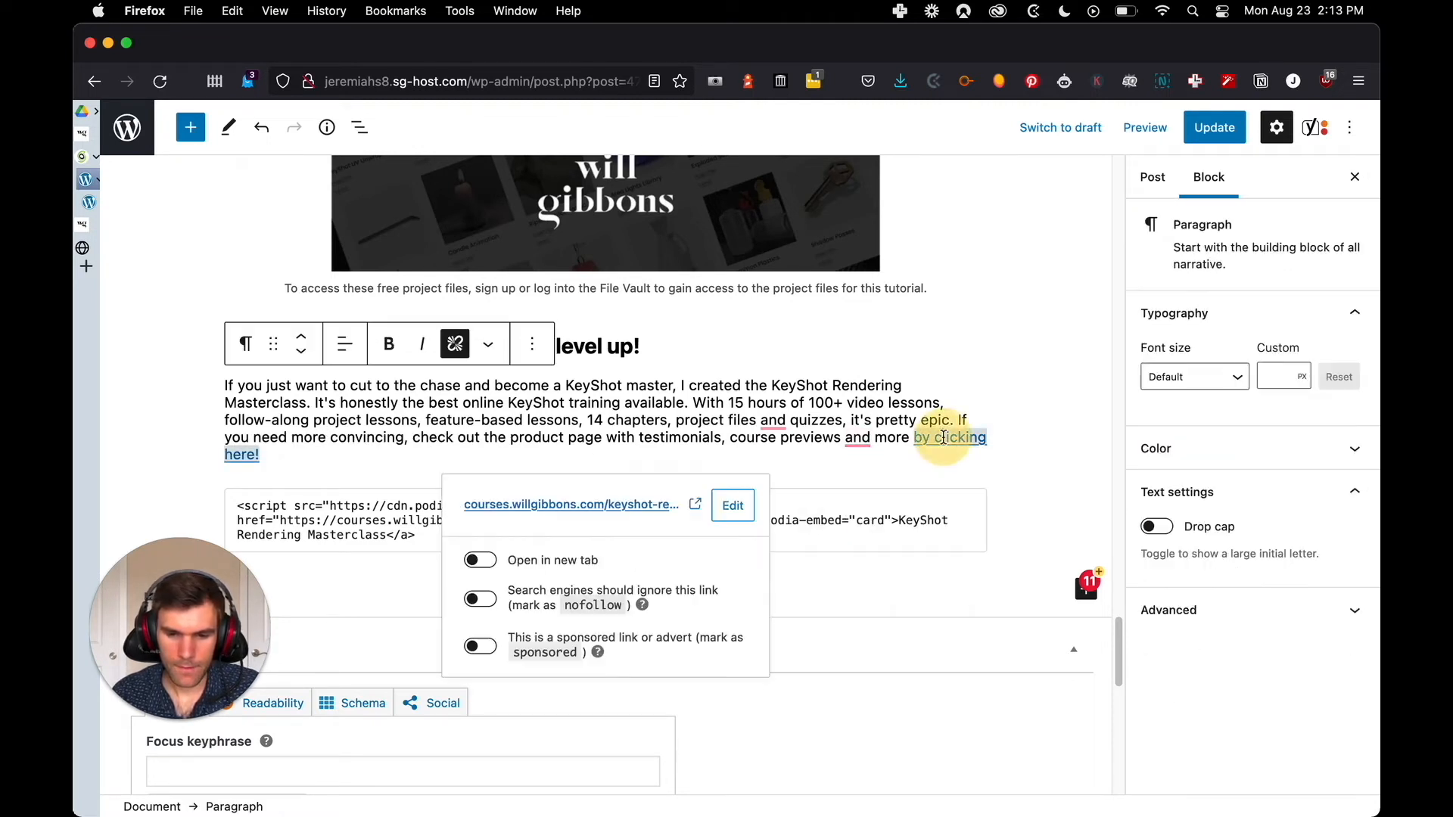
{"action": "left_click", "coordinate": [711, 395]}
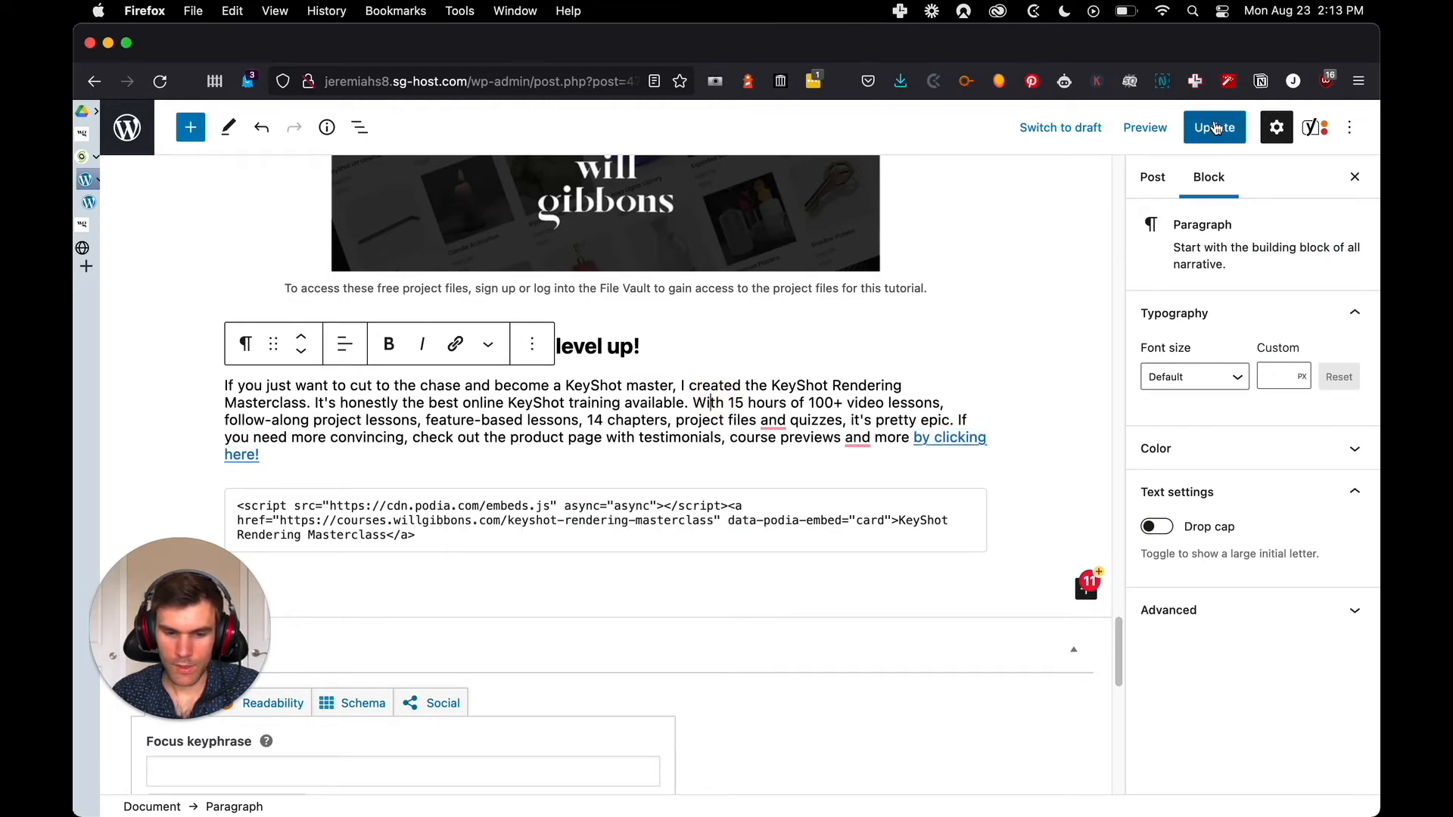
Update the WordPress post and view its published page
{"action": "left_click", "coordinate": [1214, 128]}
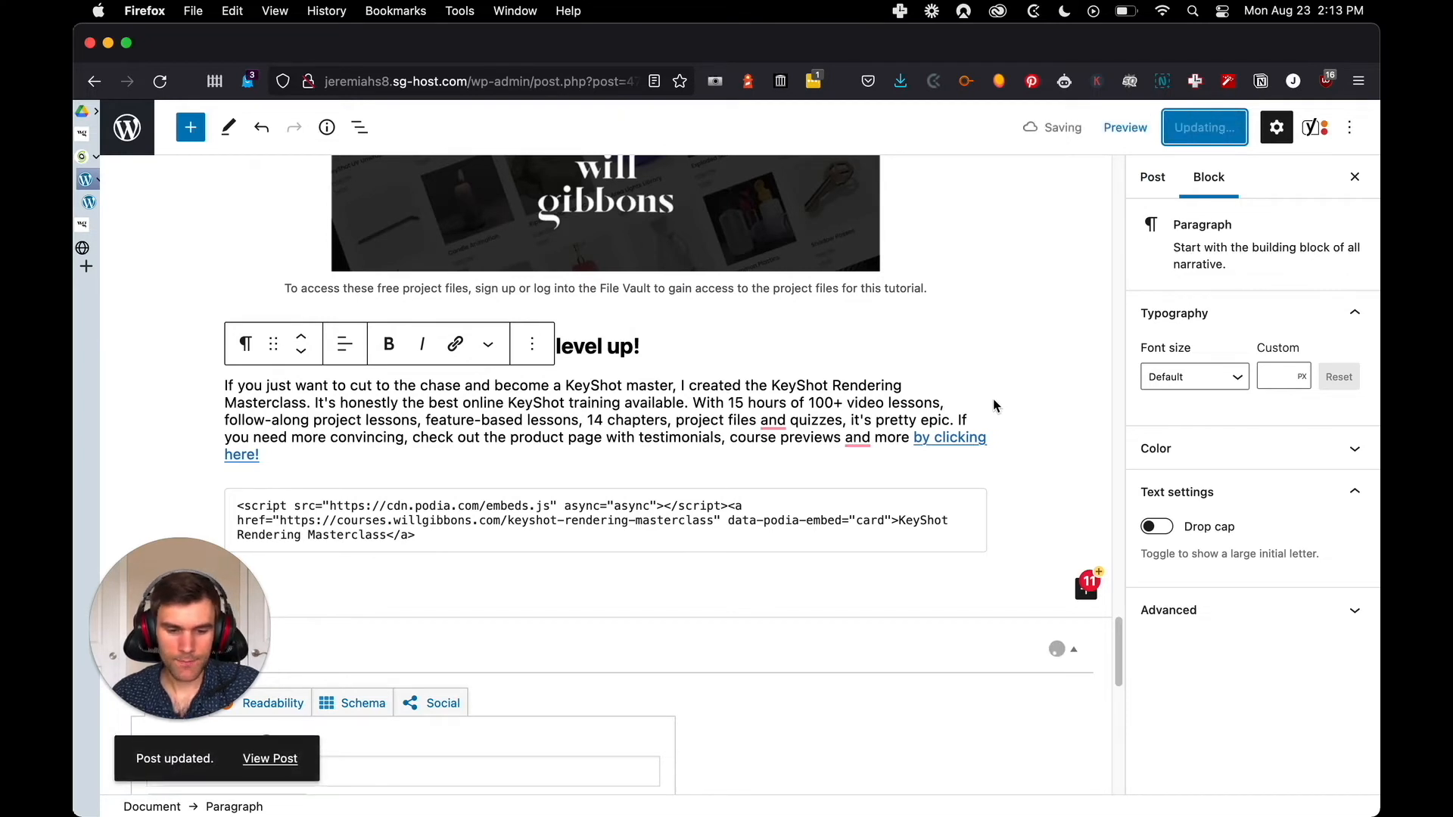
{"action": "left_click", "coordinate": [270, 758]}
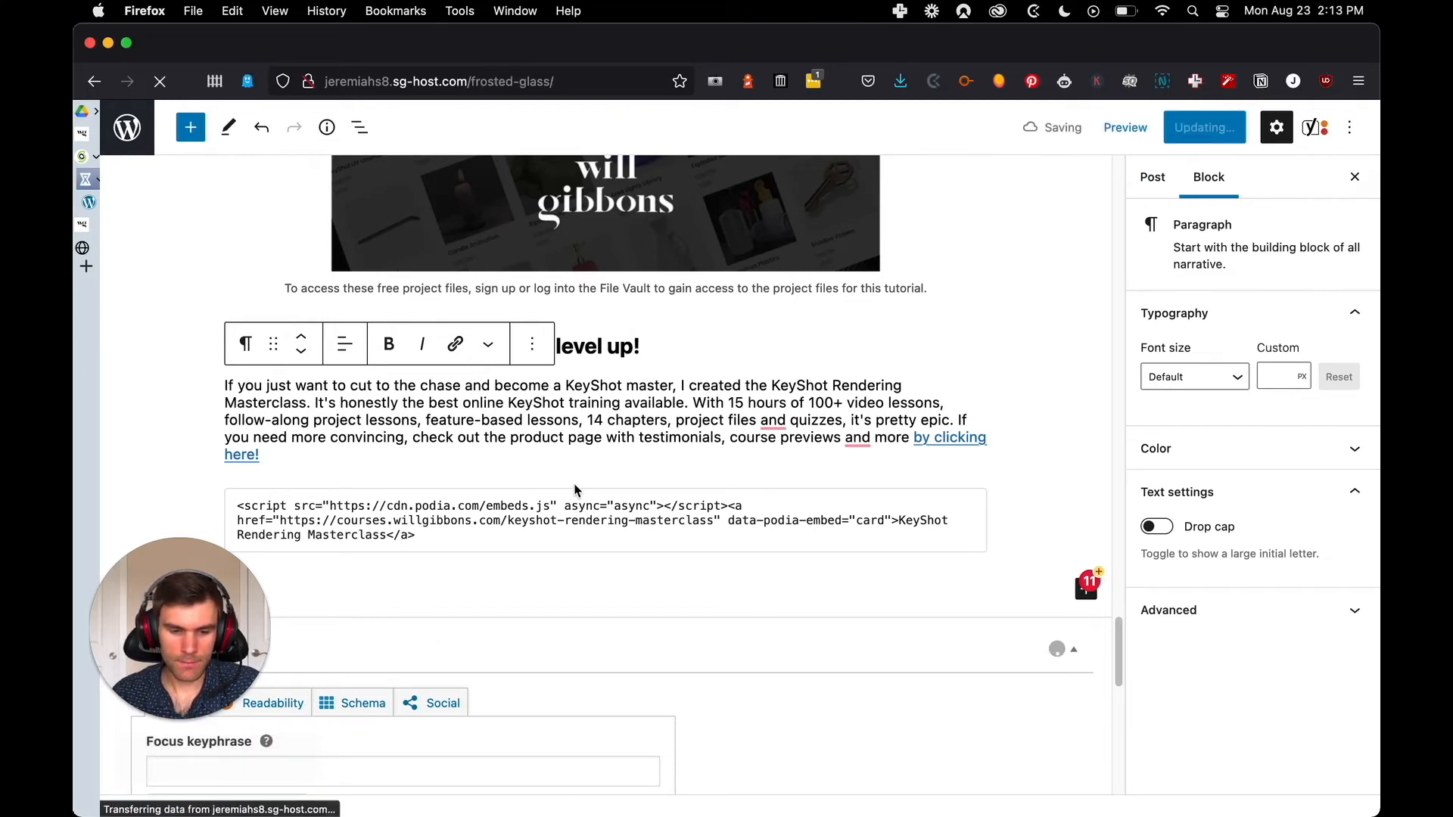
{"action": "scroll", "coordinate": [1260, 367], "scroll_direction": "down", "scroll_amount": 3}
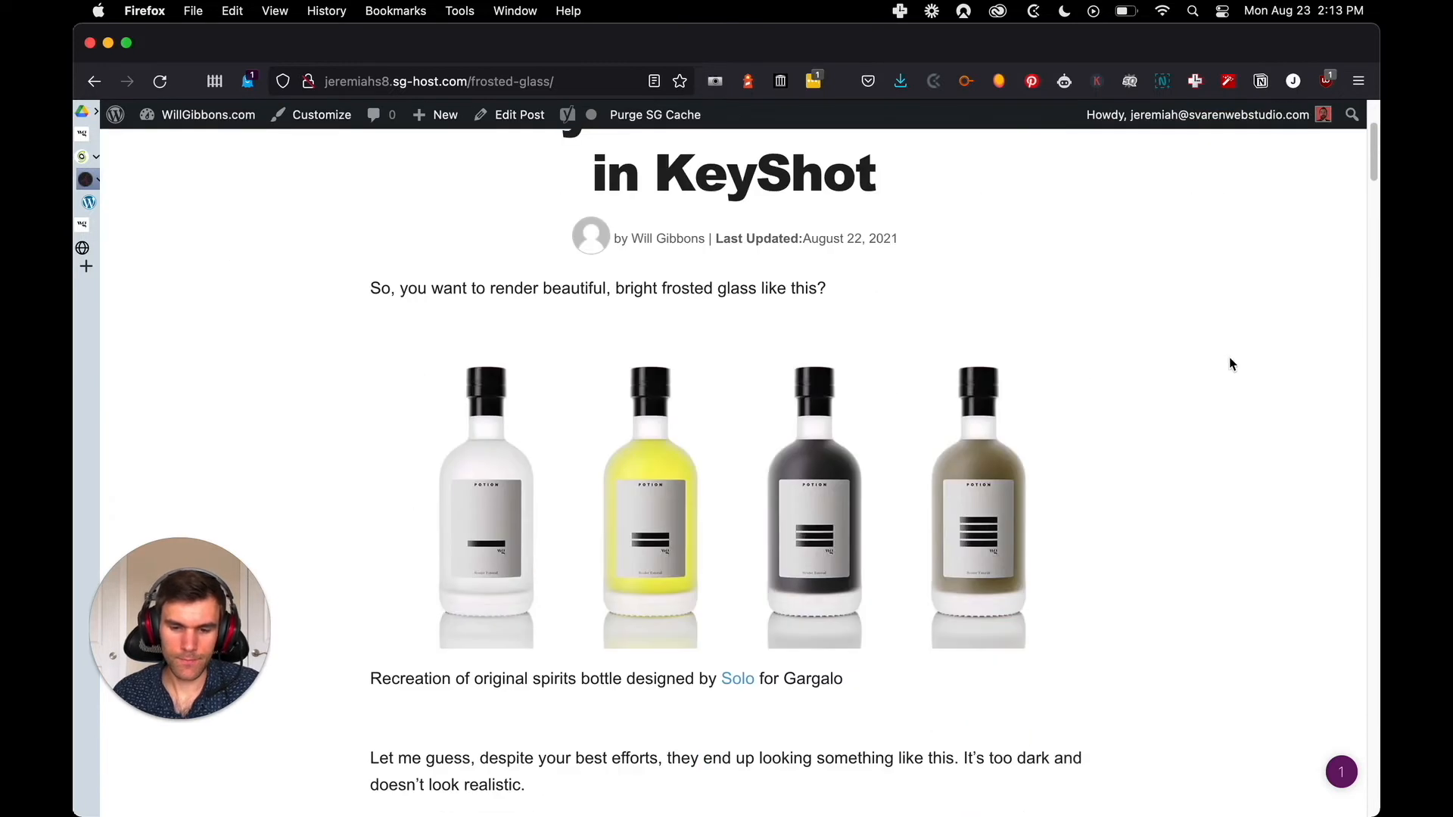
Open the original "The Best Way to Render Frosted Glass in KeyShot" post on the live willgibbons.com site
{"action": "key", "text": "ctrl+Tab"}
{"action": "key", "text": "ctrl+Tab"}
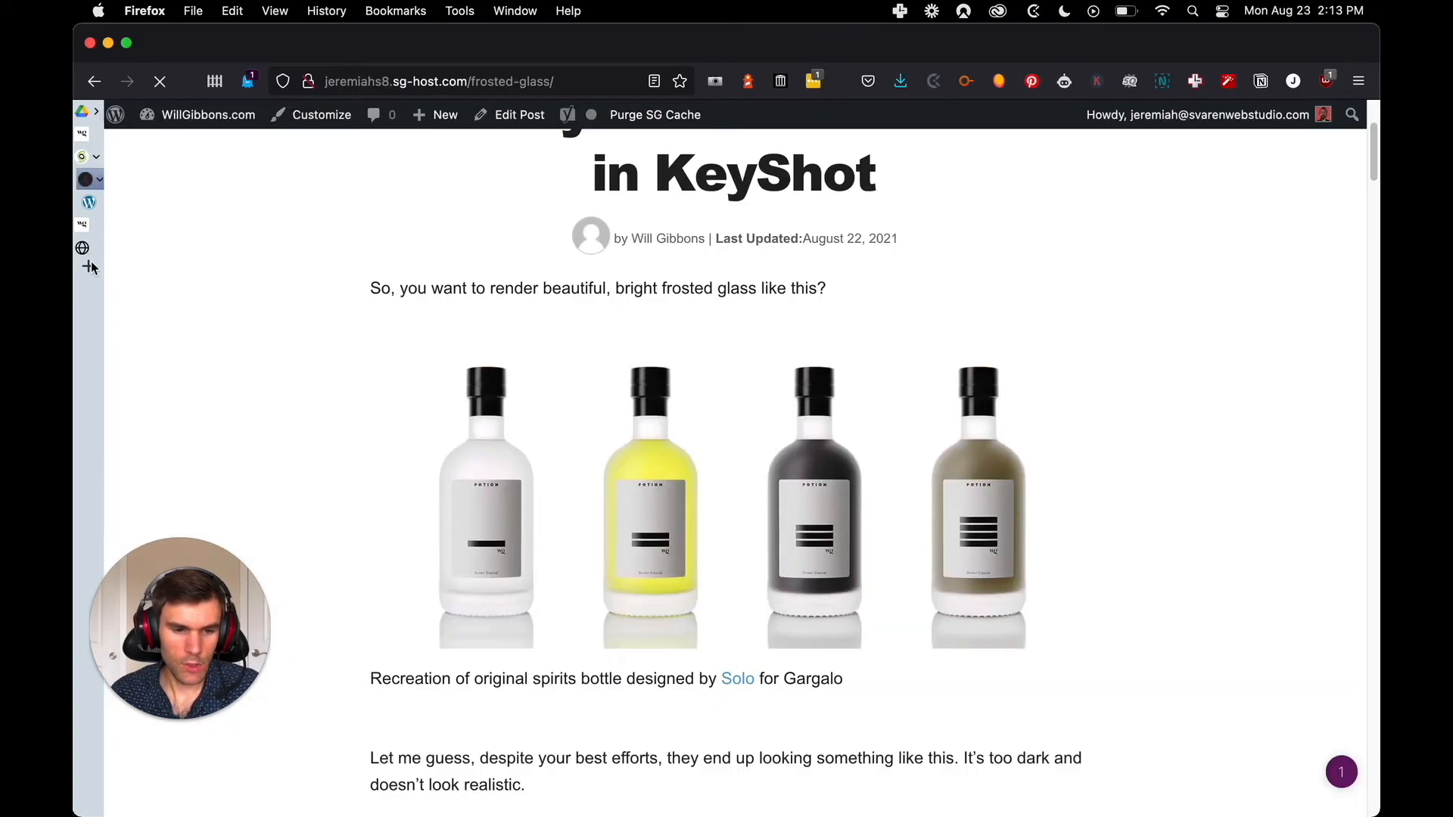
{"action": "mouse_move", "coordinate": [163, 201]}
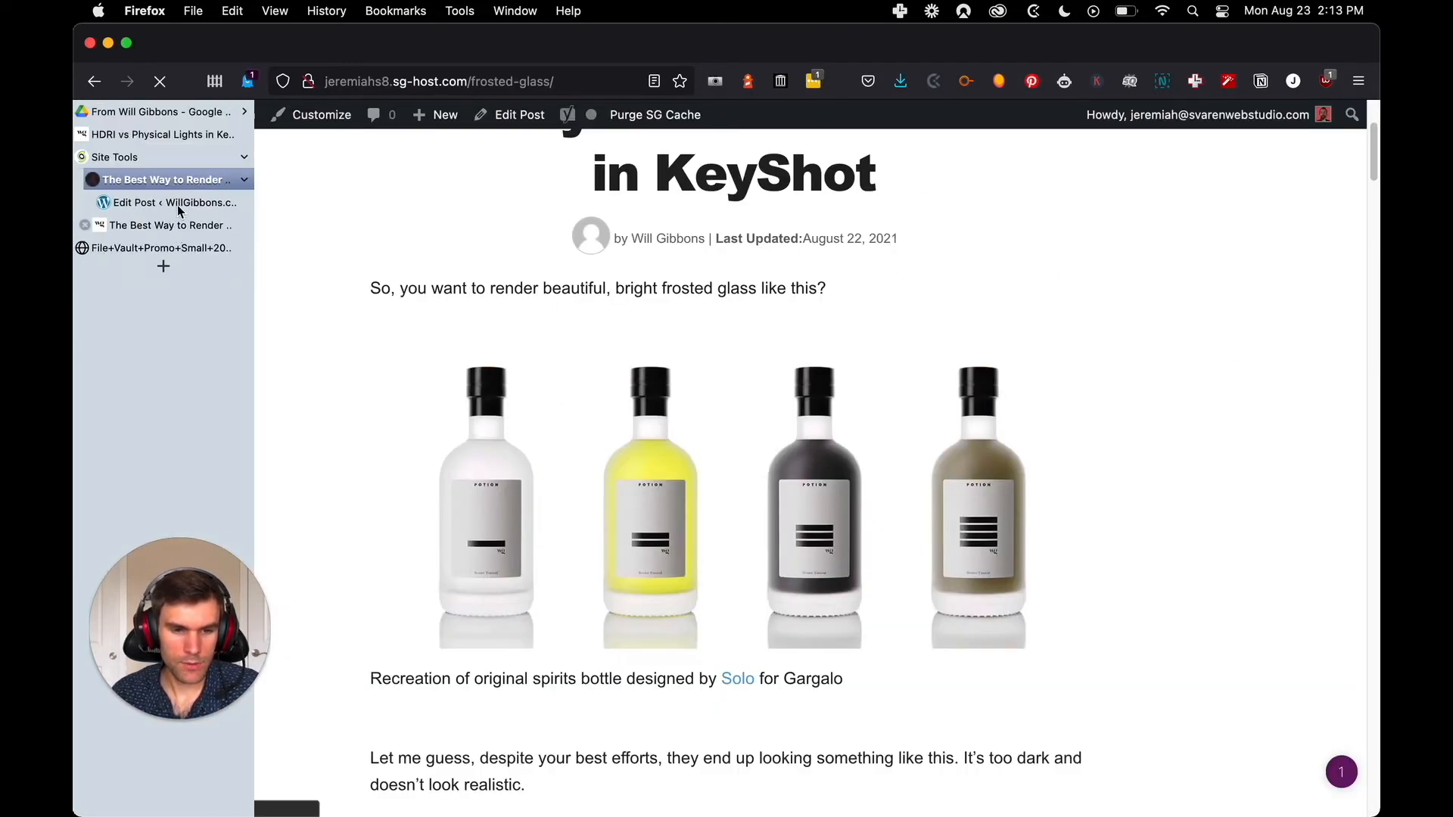
{"action": "left_click", "coordinate": [159, 135]}
{"action": "left_click", "coordinate": [247, 173]}
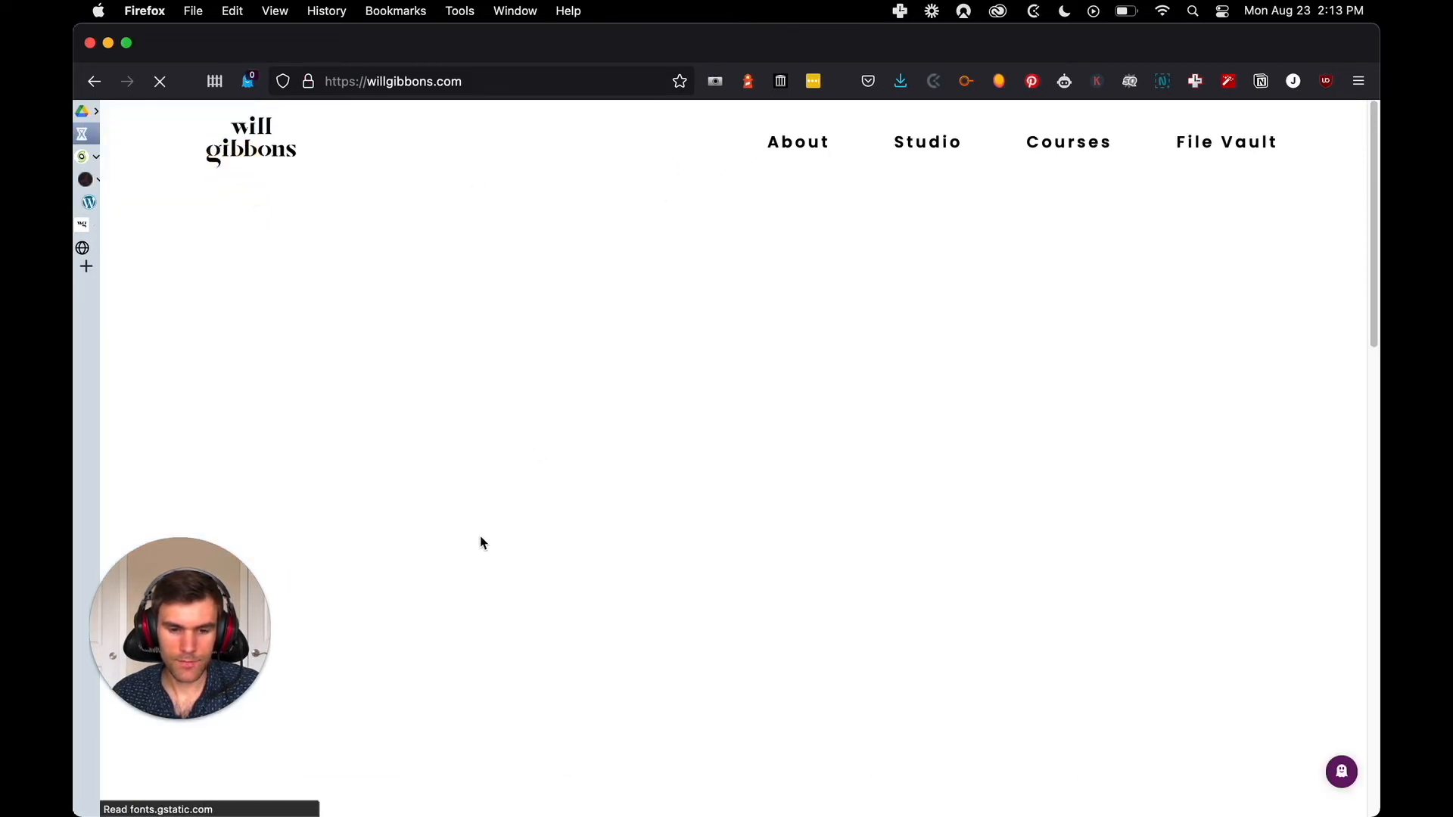
{"action": "left_click", "coordinate": [454, 503]}
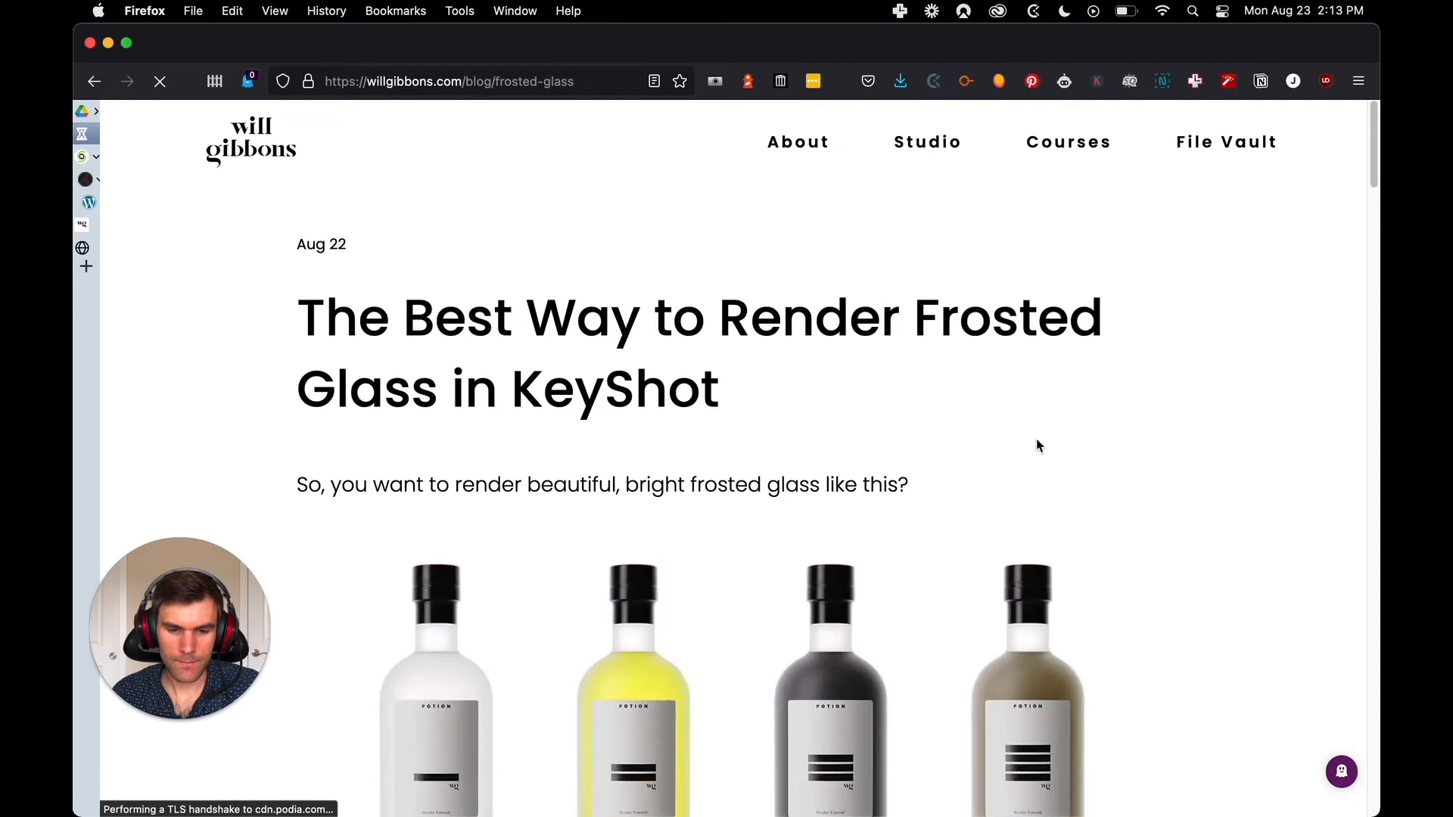
Compare the title, intro line and four-bottle image of the original post with the WordPress version
{"action": "scroll", "coordinate": [1036, 447], "scroll_direction": "down", "scroll_amount": 3}
{"action": "key", "text": "ctrl+Tab"}
{"action": "key", "text": "ctrl+shift+Tab"}
{"action": "key", "text": "ctrl+Tab"}
{"action": "key", "text": "ctrl+shift+Tab"}
{"action": "key", "text": "ctrl+Tab"}
{"action": "key", "text": "ctrl+shift+Tab"}
{"action": "scroll", "coordinate": [834, 230], "scroll_direction": "up", "scroll_amount": 2}
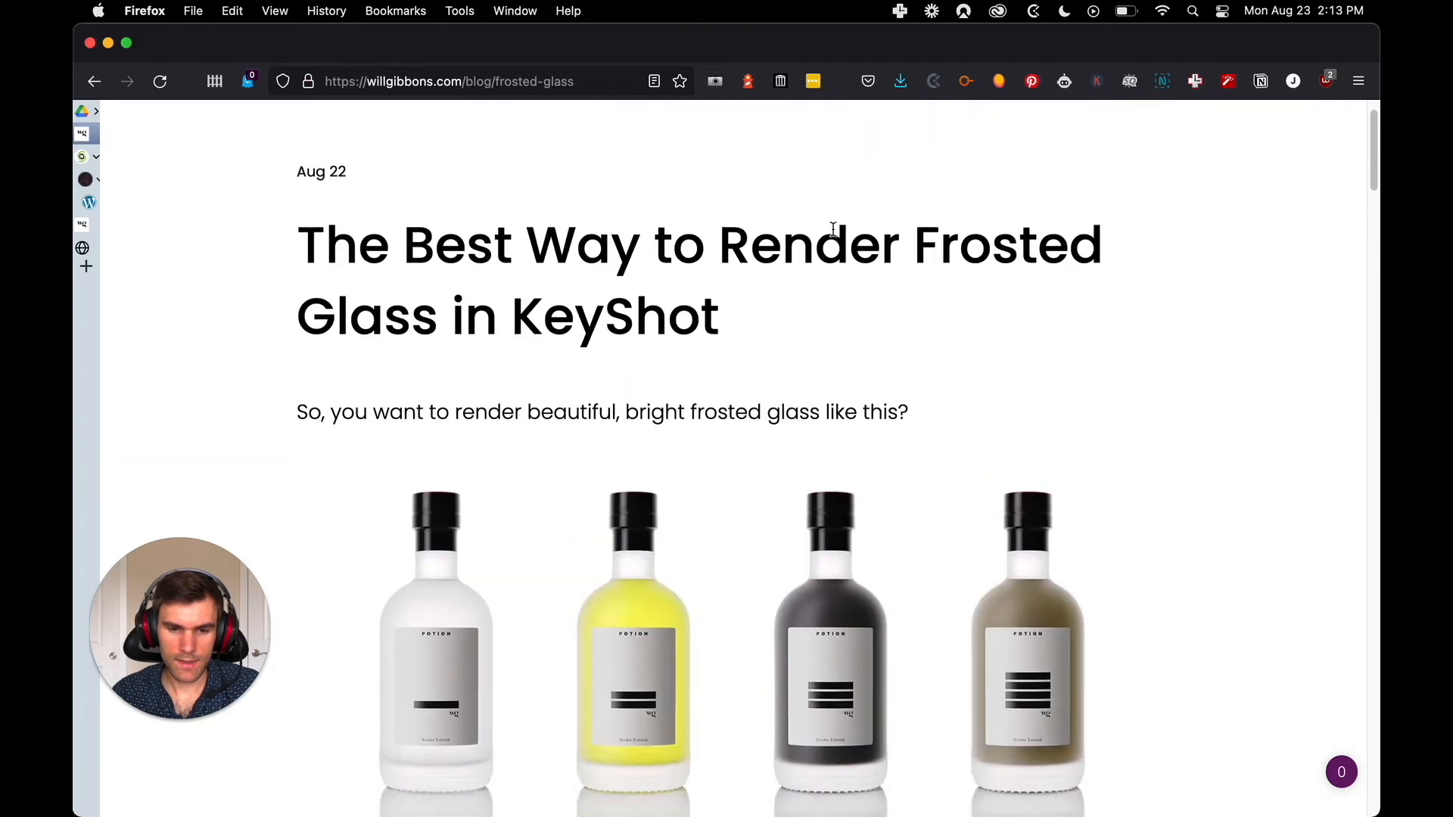
{"action": "key", "text": "ctrl+Tab"}
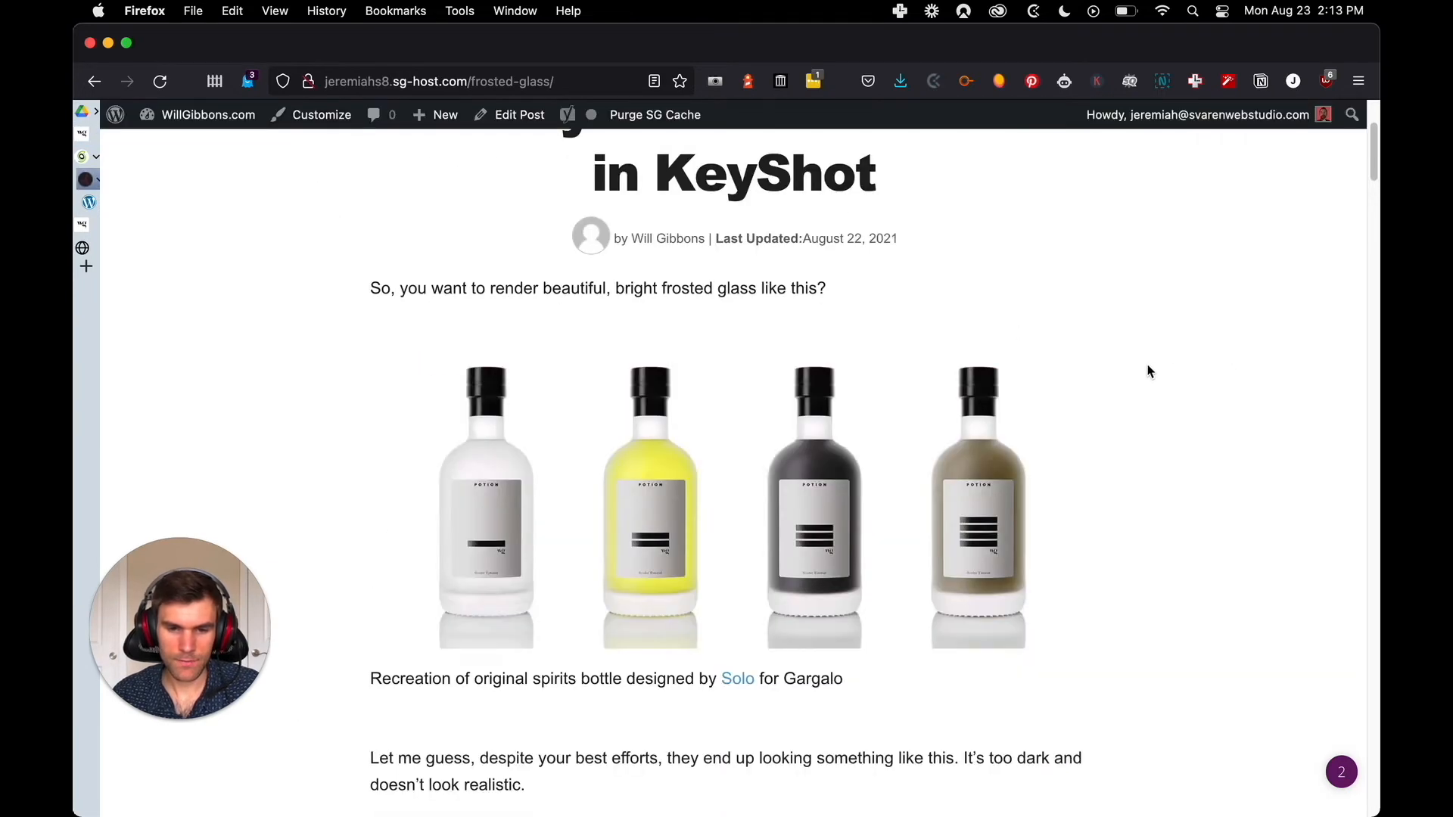
Compare the side-by-side frosted glass images and their captions between the original and WordPress posts
{"action": "scroll", "coordinate": [1149, 371], "scroll_direction": "up", "scroll_amount": 3}
{"action": "scroll", "coordinate": [1129, 389], "scroll_direction": "down", "scroll_amount": 3}
{"action": "scroll", "coordinate": [1125, 380], "scroll_direction": "down", "scroll_amount": 4}
{"action": "key", "text": "ctrl+Tab"}
{"action": "scroll", "coordinate": [1128, 375], "scroll_direction": "down", "scroll_amount": 10}
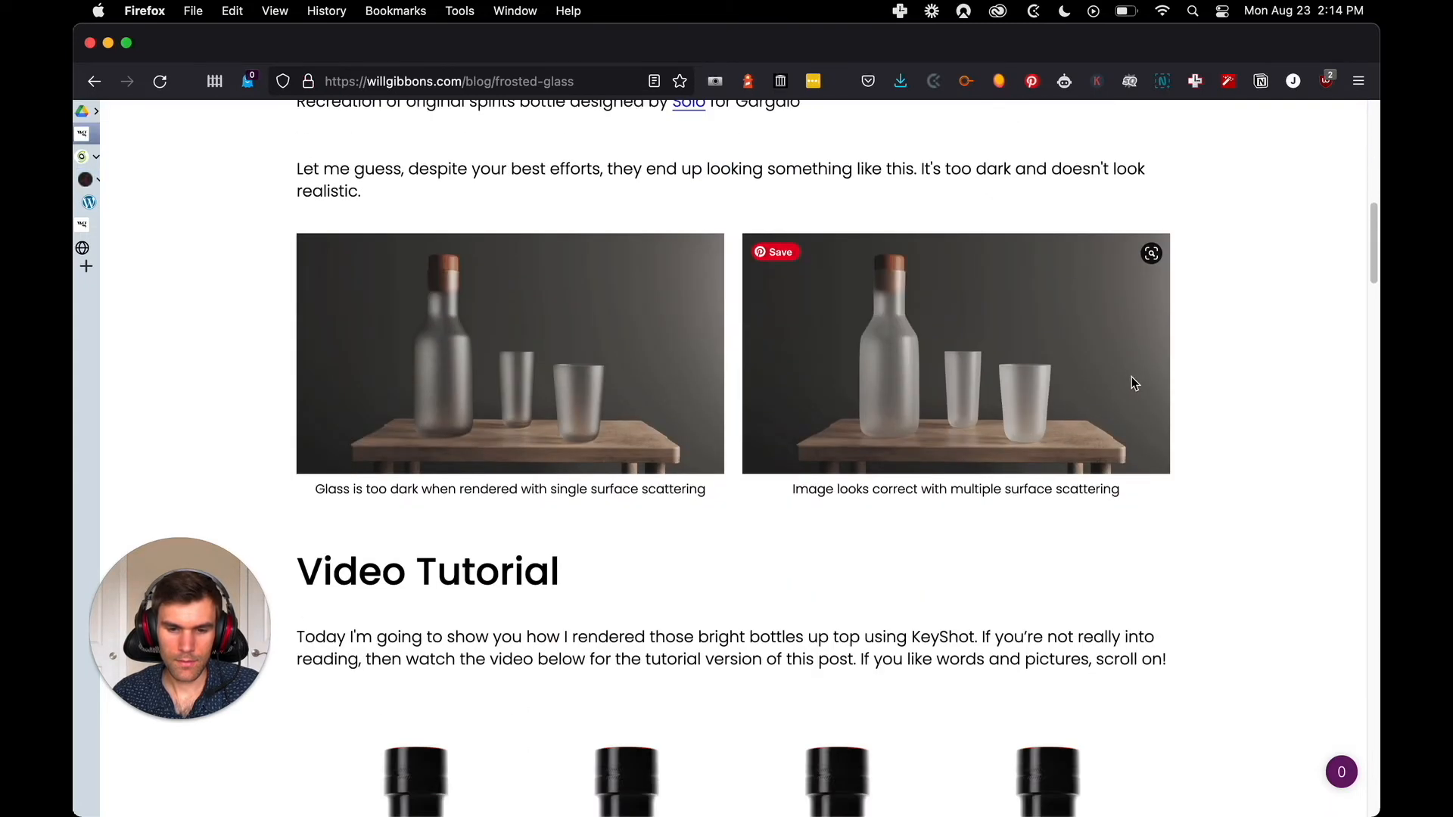
{"action": "key", "text": "ctrl+Tab"}
{"action": "scroll", "coordinate": [1135, 390], "scroll_direction": "down", "scroll_amount": 2}
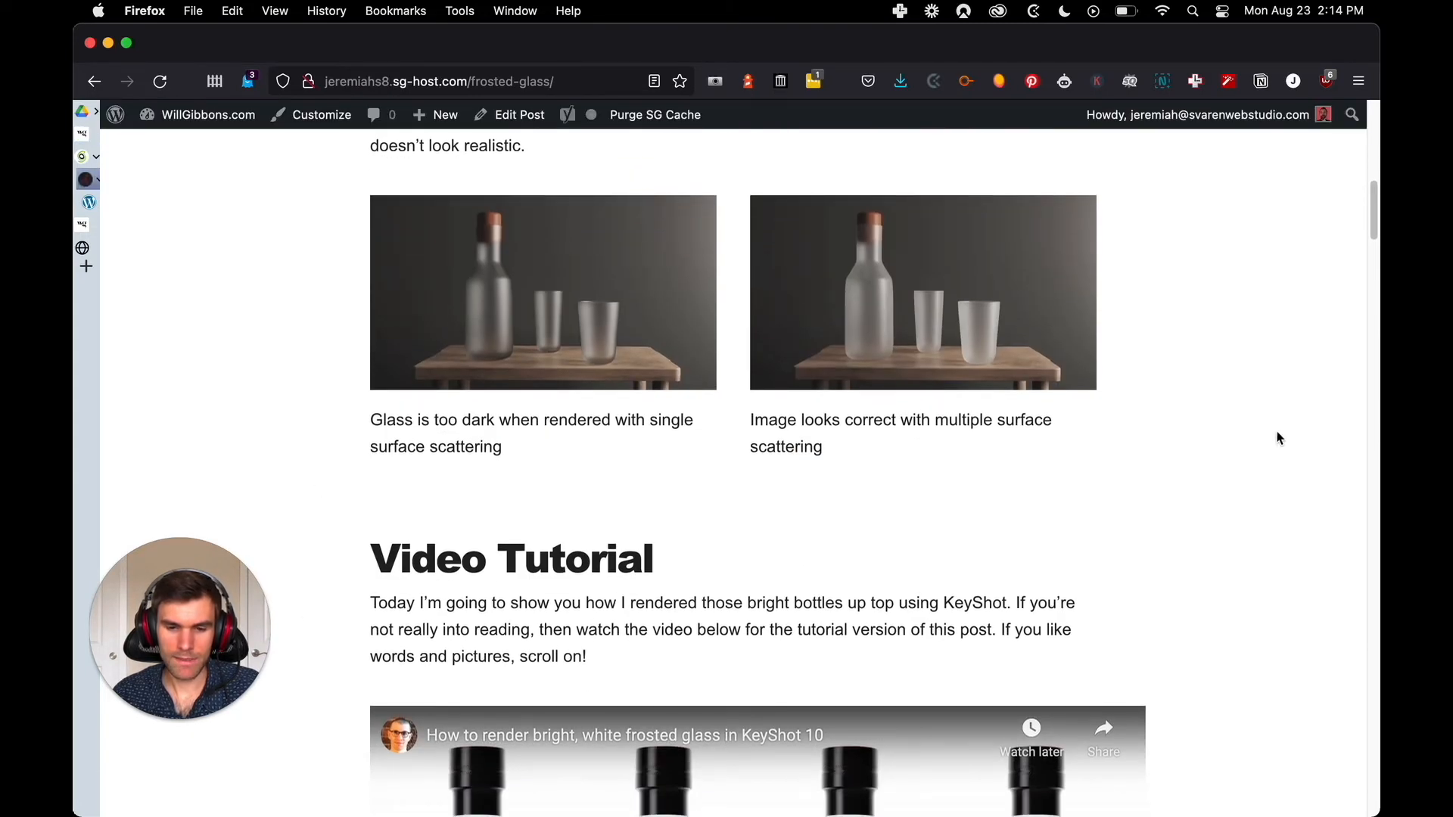
Compare the "Video Tutorial" heading, paragraph and embedded video on both versions of the post
{"action": "scroll", "coordinate": [1265, 435], "scroll_direction": "down", "scroll_amount": 2}
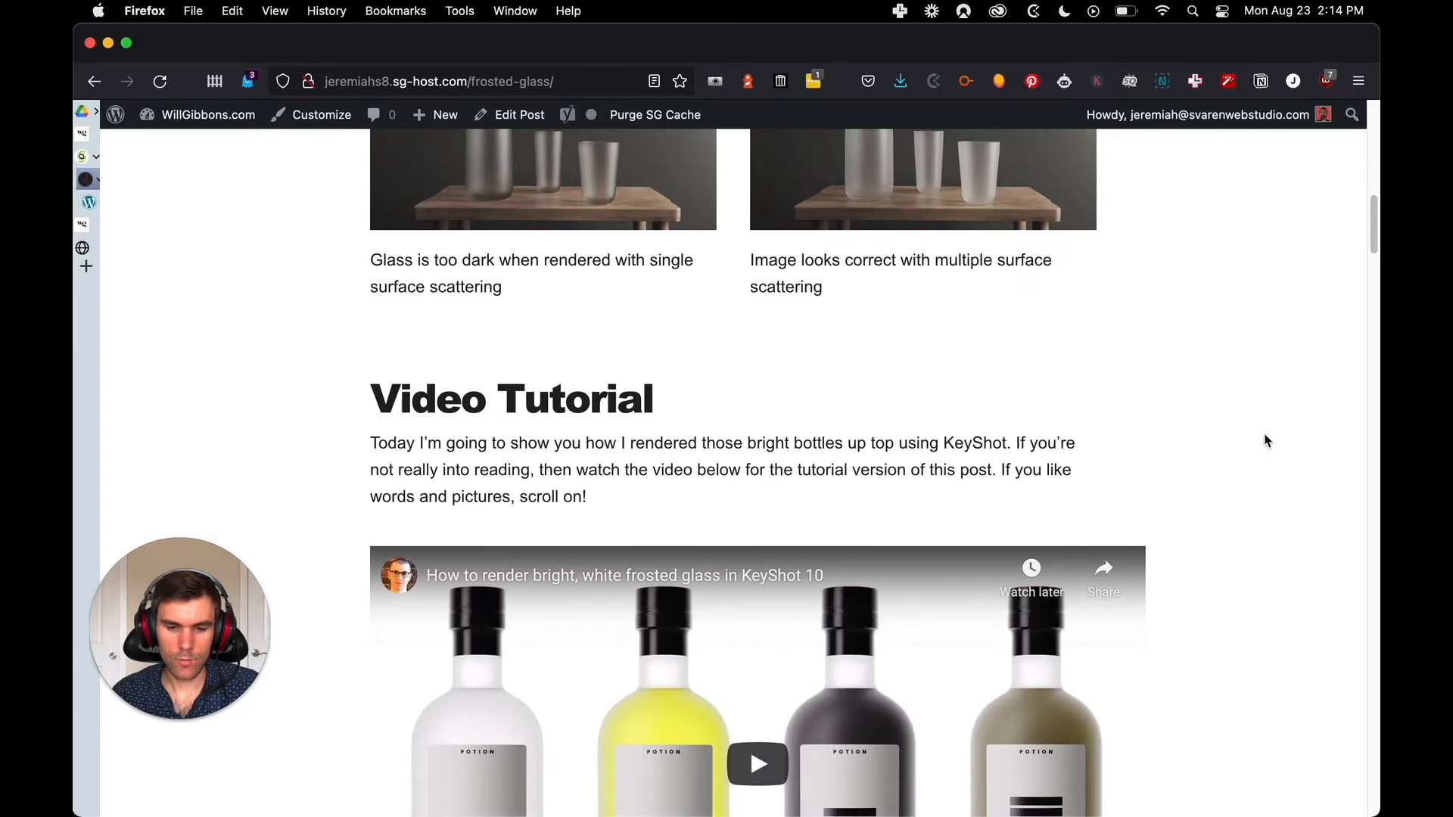
{"action": "scroll", "coordinate": [1266, 442], "scroll_direction": "down", "scroll_amount": 2}
{"action": "key", "text": "ctrl+shift+Tab"}
{"action": "scroll", "coordinate": [1261, 435], "scroll_direction": "down", "scroll_amount": 6}
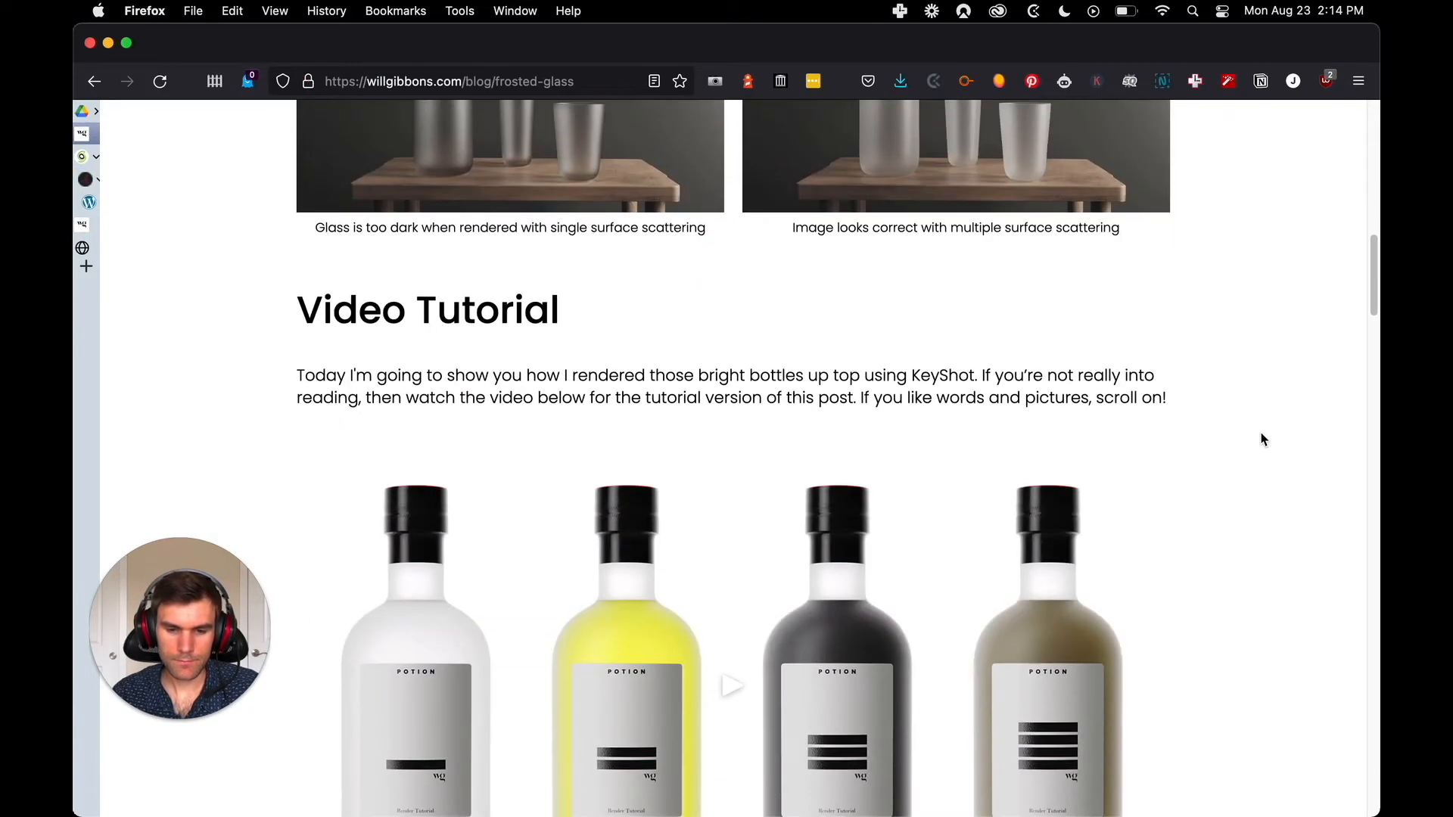
{"action": "key", "text": "ctrl+Tab"}
{"action": "scroll", "coordinate": [1259, 438], "scroll_direction": "down", "scroll_amount": 3}
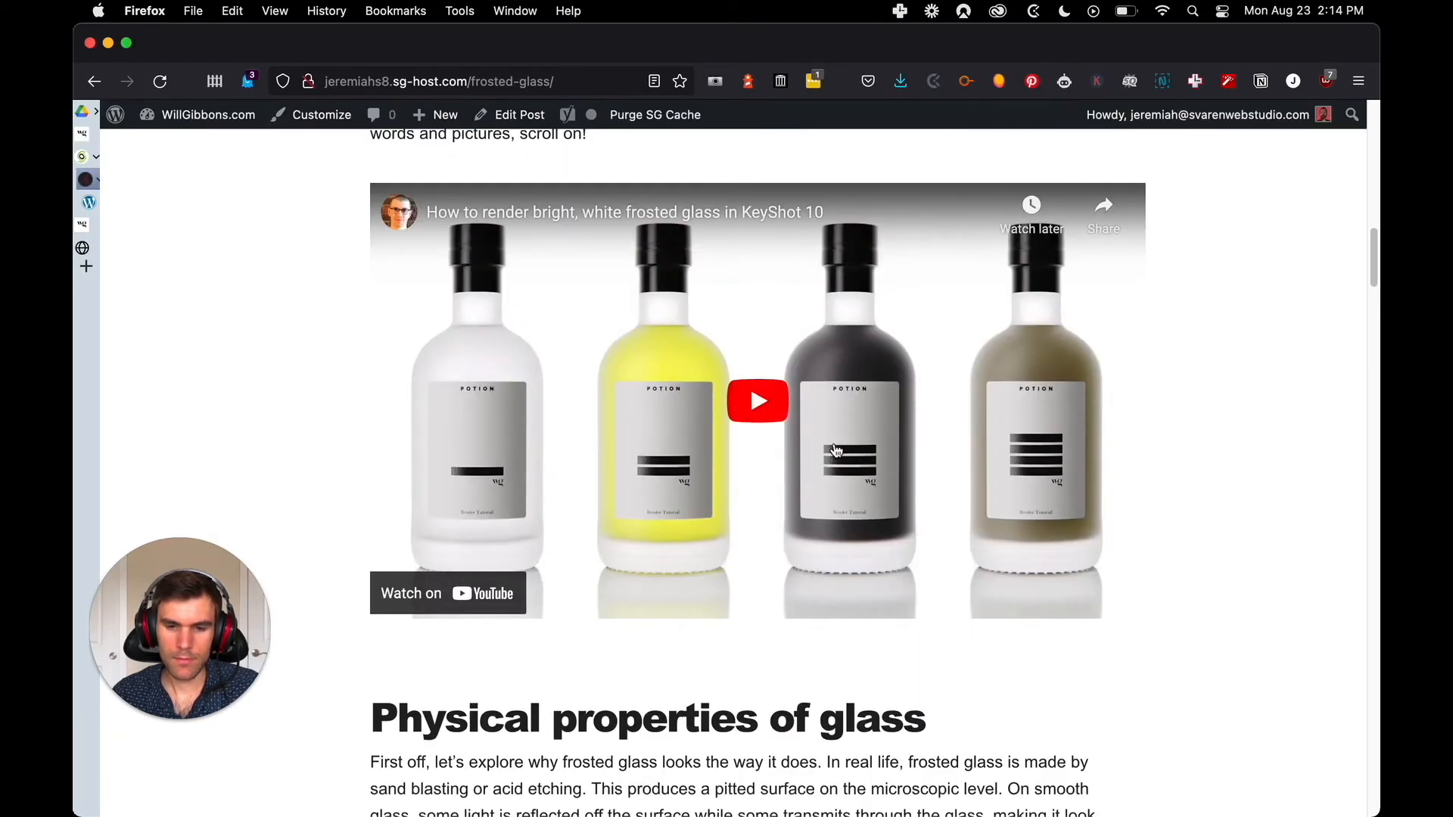
{"action": "scroll", "coordinate": [1179, 419], "scroll_direction": "up", "scroll_amount": 2}
{"action": "key", "text": "ctrl+shift+Tab"}
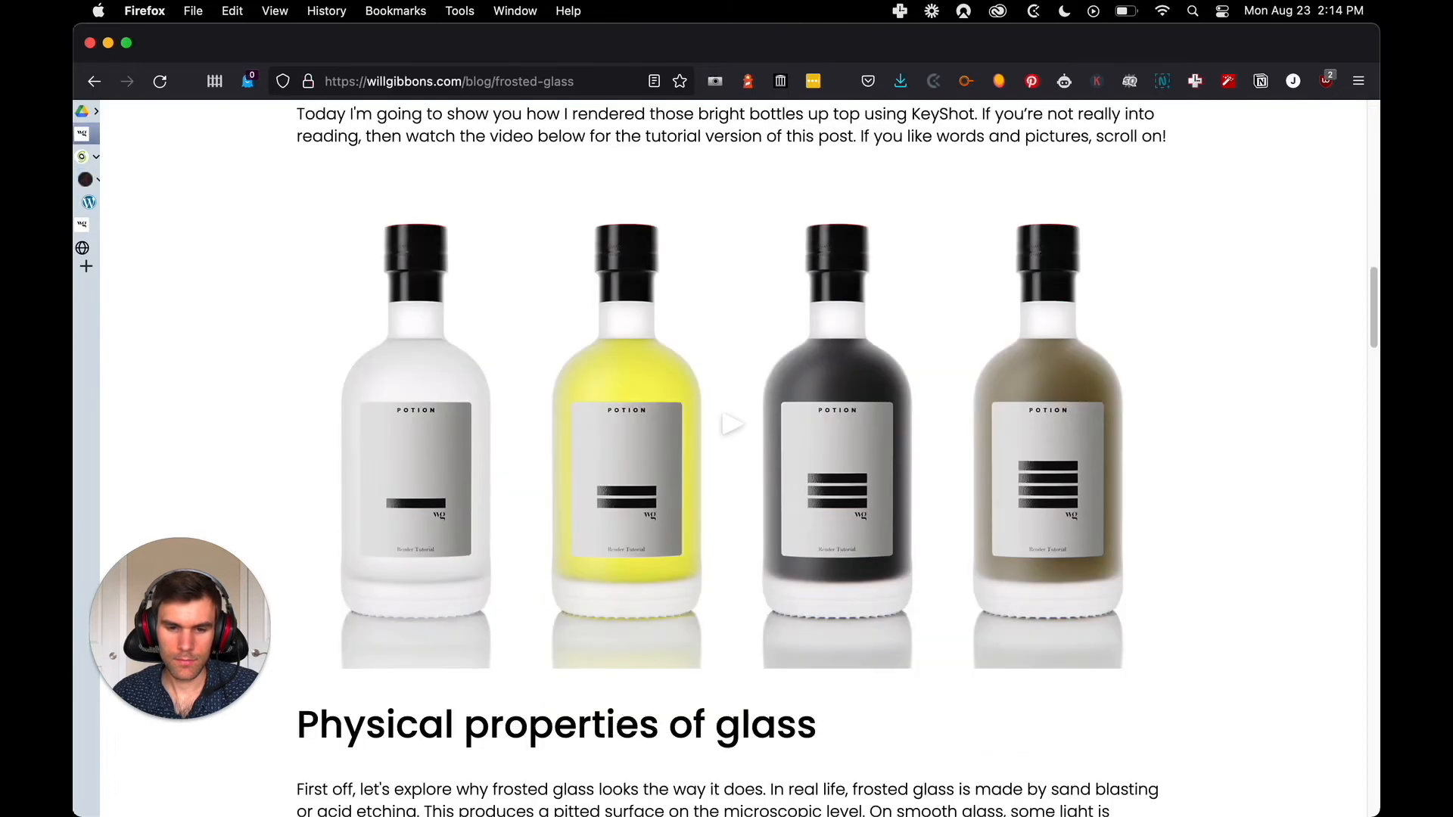
{"action": "key", "text": "ctrl+Tab"}
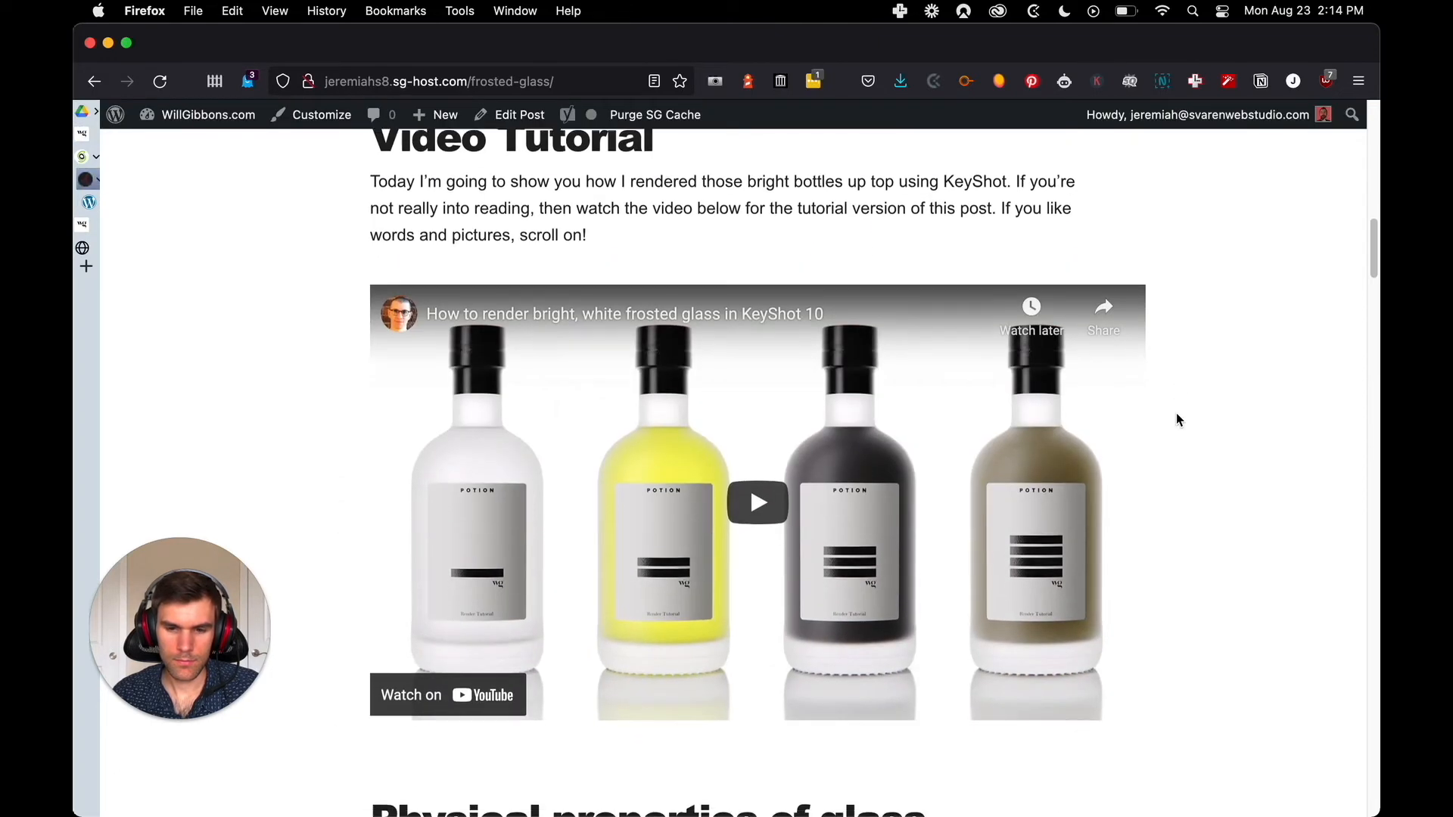
{"action": "scroll", "coordinate": [1178, 420], "scroll_direction": "down", "scroll_amount": 5}
{"action": "key", "text": "ctrl+shift+Tab"}
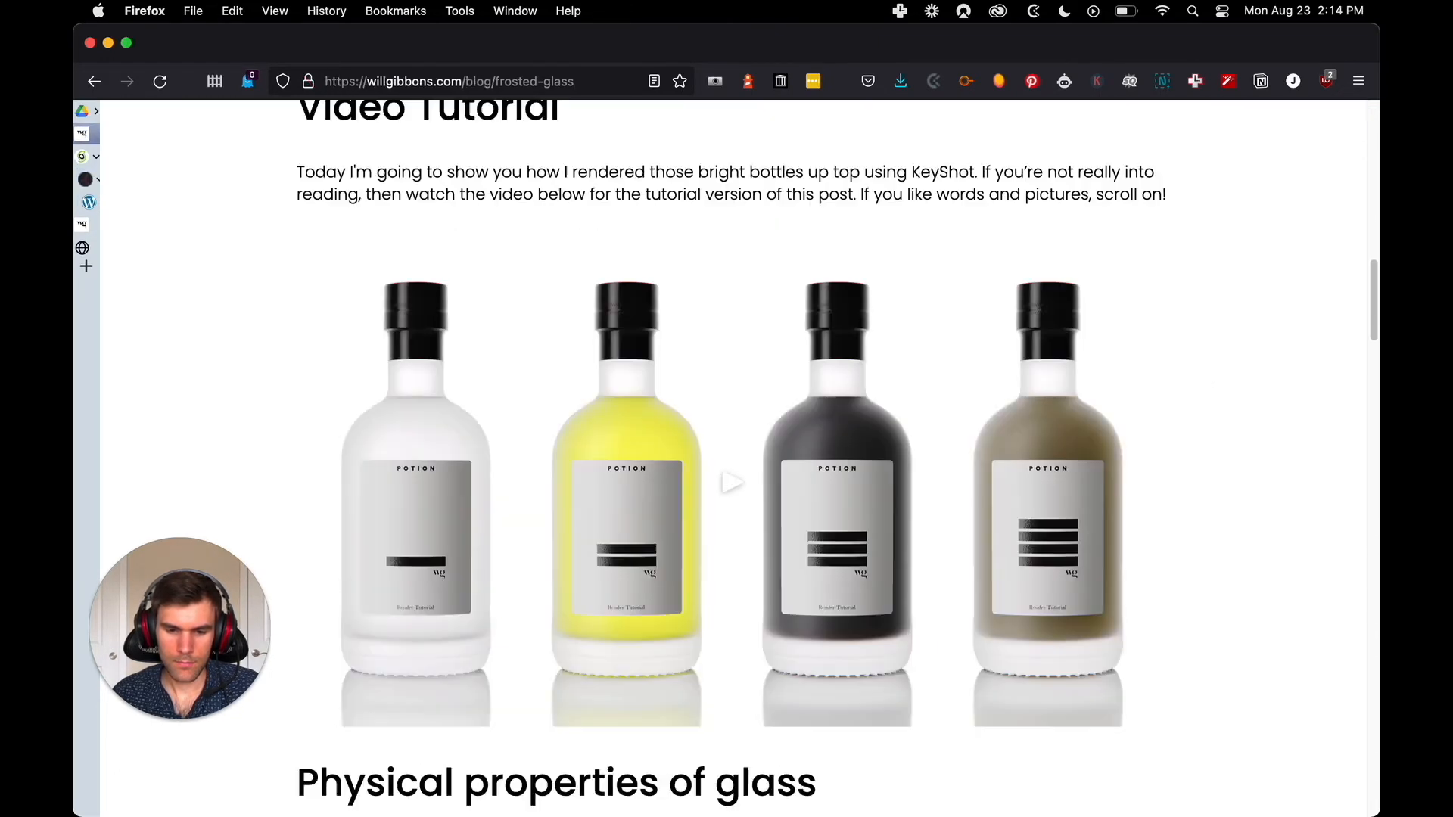
Compare the "Physical properties of glass" section, its light interaction diagrams and following paragraphs on both pages
{"action": "scroll", "coordinate": [1206, 406], "scroll_direction": "down", "scroll_amount": 6}
{"action": "key", "text": "ctrl+Tab"}
{"action": "scroll", "coordinate": [1206, 406], "scroll_direction": "down", "scroll_amount": 2}
{"action": "key", "text": "ctrl+shift+Tab"}
{"action": "key", "text": "ctrl+Tab"}
{"action": "scroll", "coordinate": [1206, 406], "scroll_direction": "down", "scroll_amount": 2}
{"action": "scroll", "coordinate": [1206, 406], "scroll_direction": "down", "scroll_amount": 5}
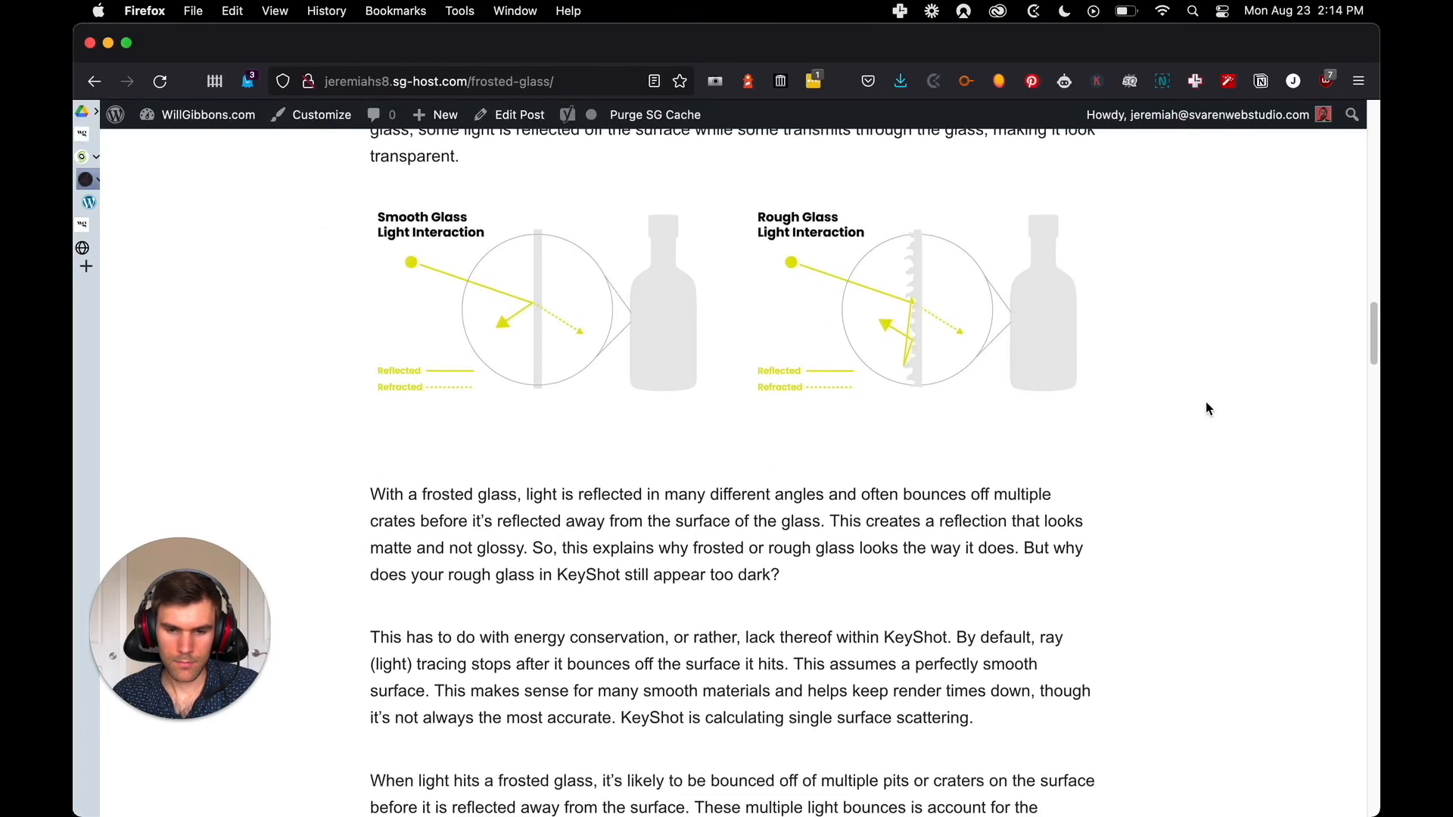
{"action": "key", "text": "ctrl+shift+Tab"}
{"action": "scroll", "coordinate": [1206, 405], "scroll_direction": "down", "scroll_amount": 5}
{"action": "scroll", "coordinate": [1207, 405], "scroll_direction": "down", "scroll_amount": 4}
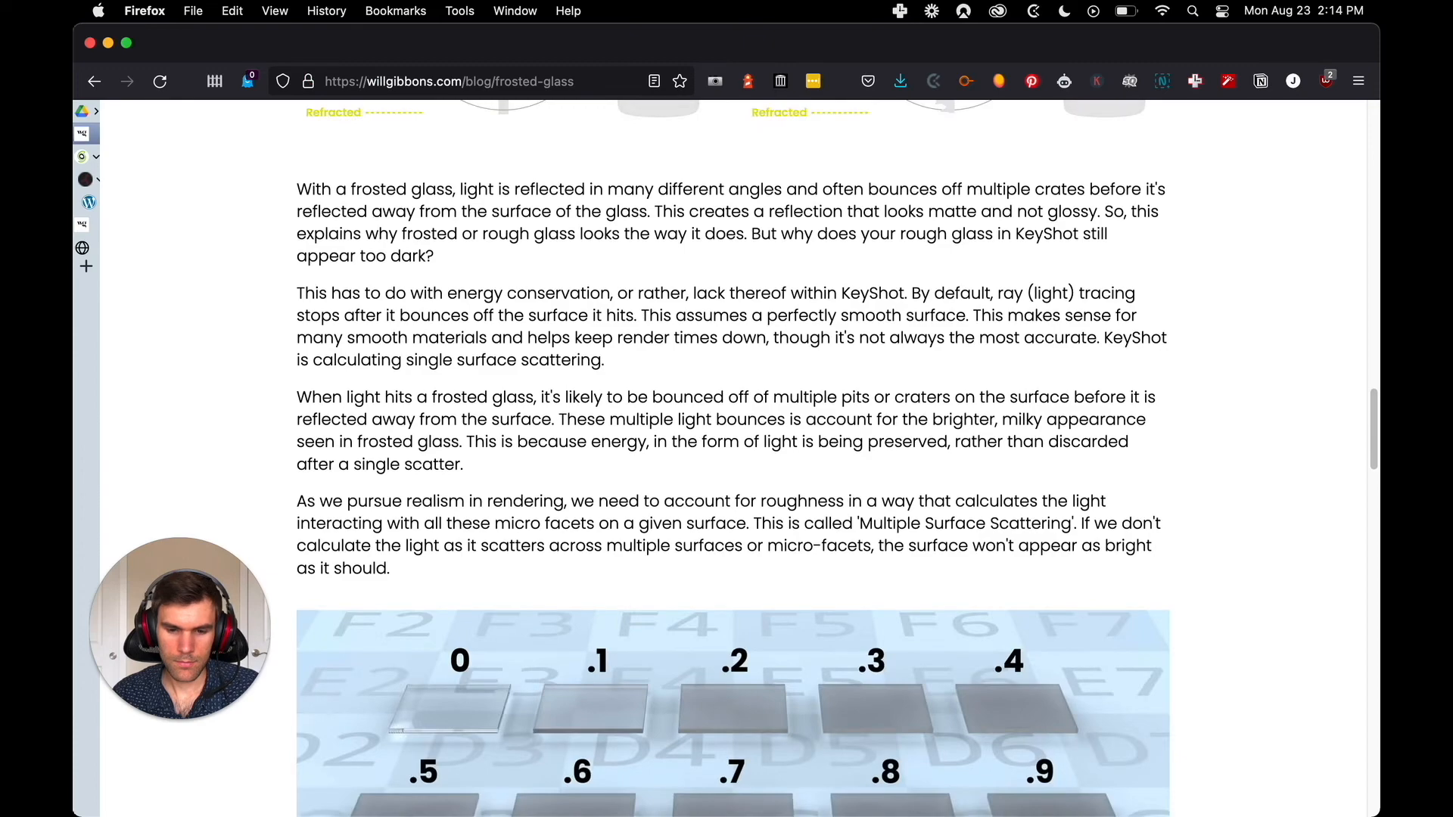
Compare the roughness and transparent material images and their captions between the original and WordPress posts
{"action": "key", "text": "ctrl+Tab"}
{"action": "scroll", "coordinate": [1207, 405], "scroll_direction": "down", "scroll_amount": 7}
{"action": "key", "text": "ctrl+shift+Tab"}
{"action": "scroll", "coordinate": [1207, 405], "scroll_direction": "down", "scroll_amount": 6}
{"action": "key", "text": "ctrl+Tab"}
{"action": "scroll", "coordinate": [1207, 406], "scroll_direction": "down", "scroll_amount": 2}
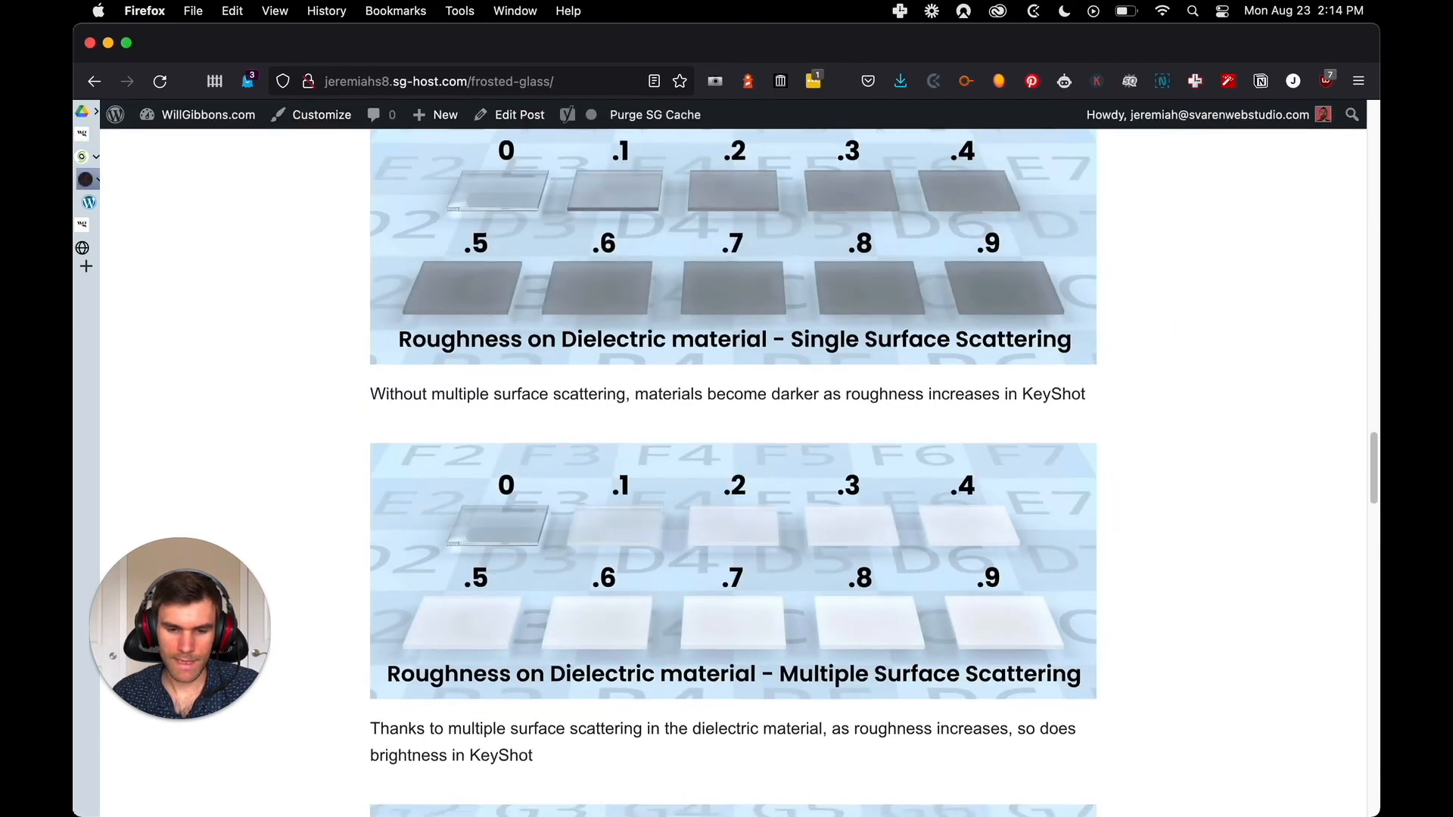
{"action": "scroll", "coordinate": [1206, 409], "scroll_direction": "down", "scroll_amount": 3}
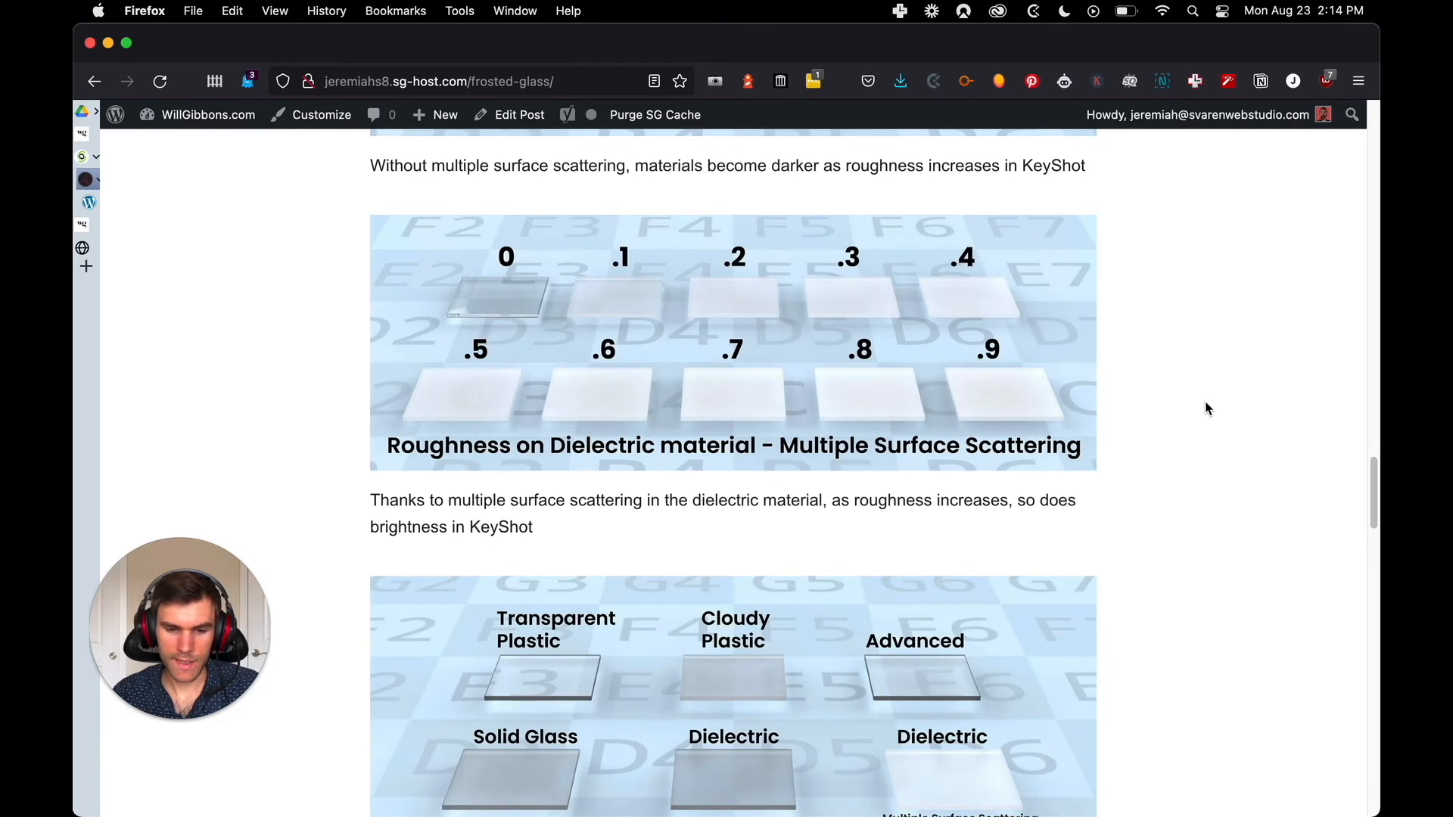
{"action": "key", "text": "ctrl+shift+Tab"}
{"action": "scroll", "coordinate": [1205, 407], "scroll_direction": "down", "scroll_amount": 2}
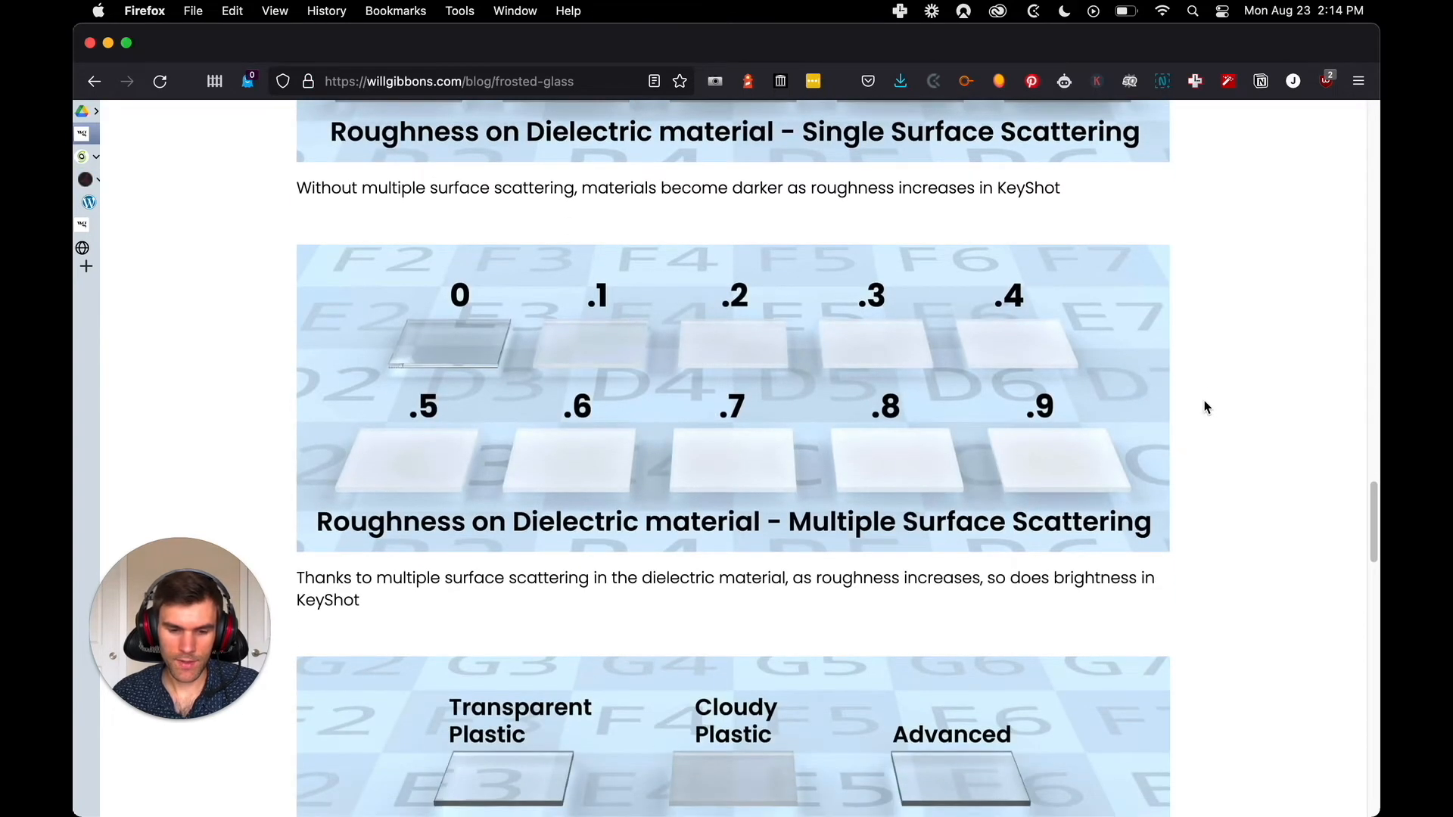
{"action": "scroll", "coordinate": [1204, 409], "scroll_direction": "down", "scroll_amount": 3}
{"action": "key", "text": "ctrl+Tab"}
{"action": "scroll", "coordinate": [1202, 408], "scroll_direction": "down", "scroll_amount": 3}
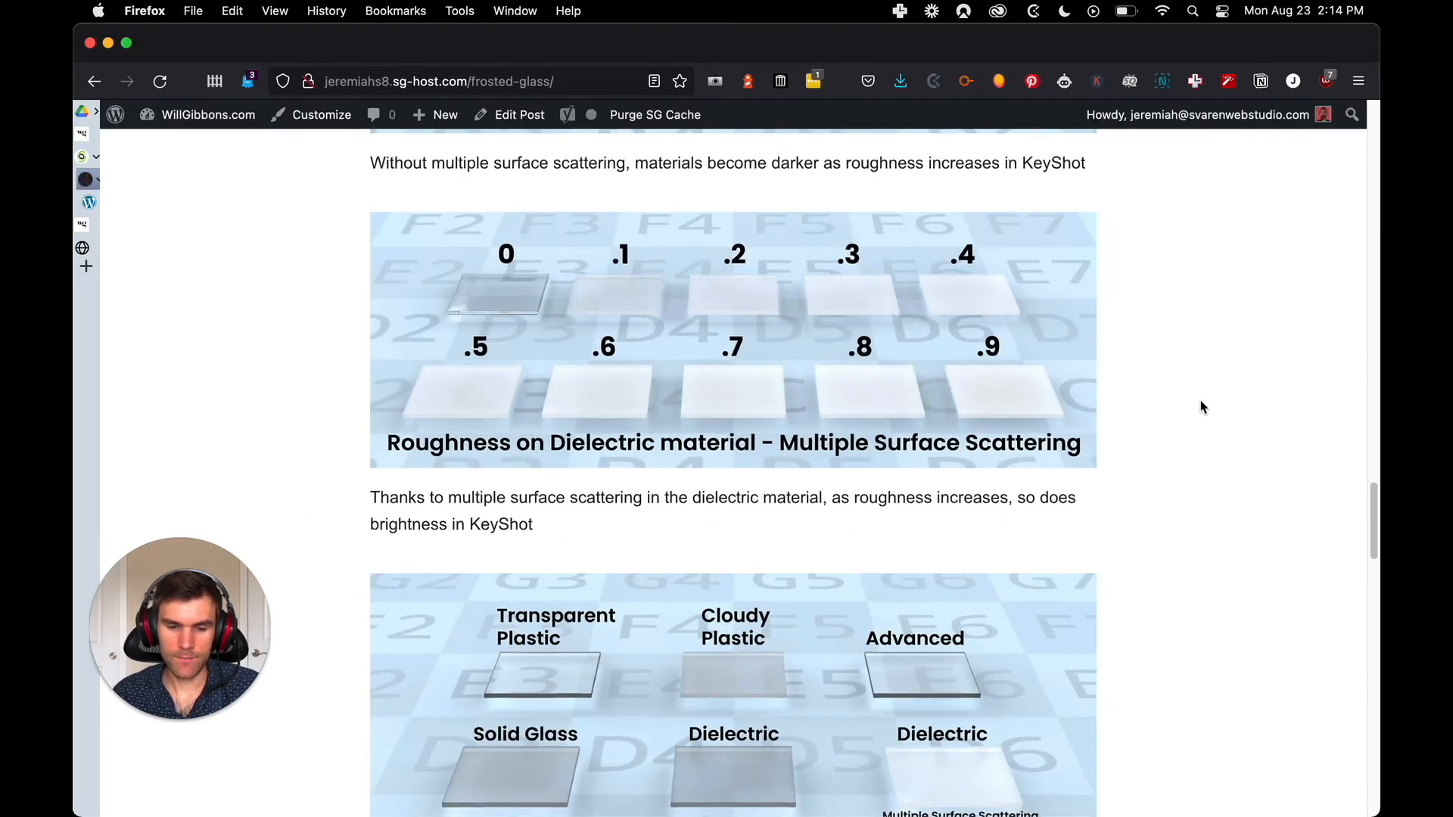
{"action": "key", "text": "ctrl+shift+Tab"}
{"action": "scroll", "coordinate": [1228, 402], "scroll_direction": "down", "scroll_amount": 4}
{"action": "key", "text": "ctrl+Tab"}
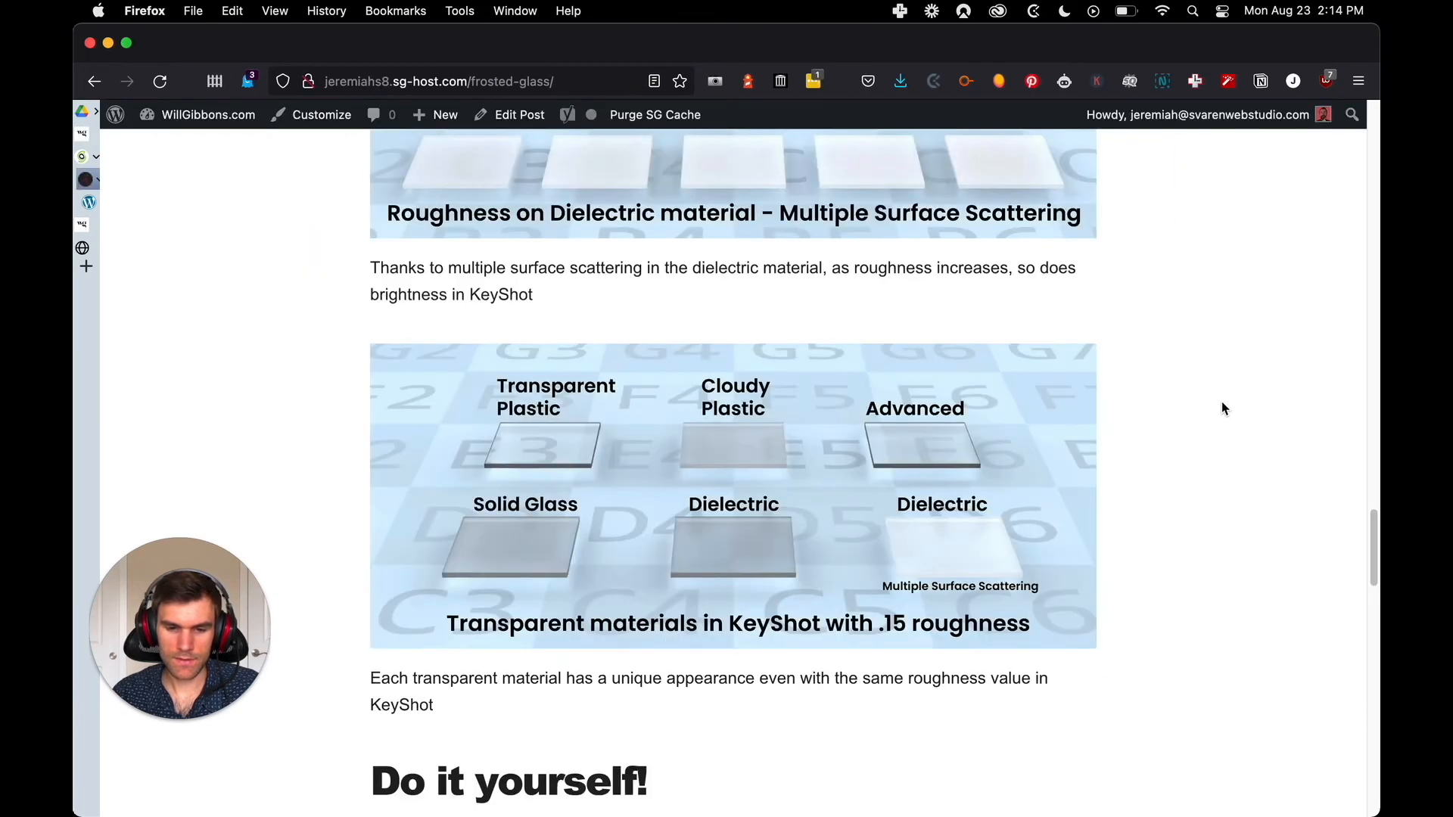
Compare the "Do it yourself!" text, project files list and File Vault image on both versions of the post
{"action": "scroll", "coordinate": [1223, 405], "scroll_direction": "down", "scroll_amount": 2}
{"action": "key", "text": "ctrl+shift+Tab"}
{"action": "scroll", "coordinate": [1224, 406], "scroll_direction": "down", "scroll_amount": 2}
{"action": "key", "text": "ctrl+Tab"}
{"action": "scroll", "coordinate": [1227, 405], "scroll_direction": "down", "scroll_amount": 3}
{"action": "key", "text": "ctrl+shift+Tab"}
{"action": "scroll", "coordinate": [1239, 430], "scroll_direction": "down", "scroll_amount": 5}
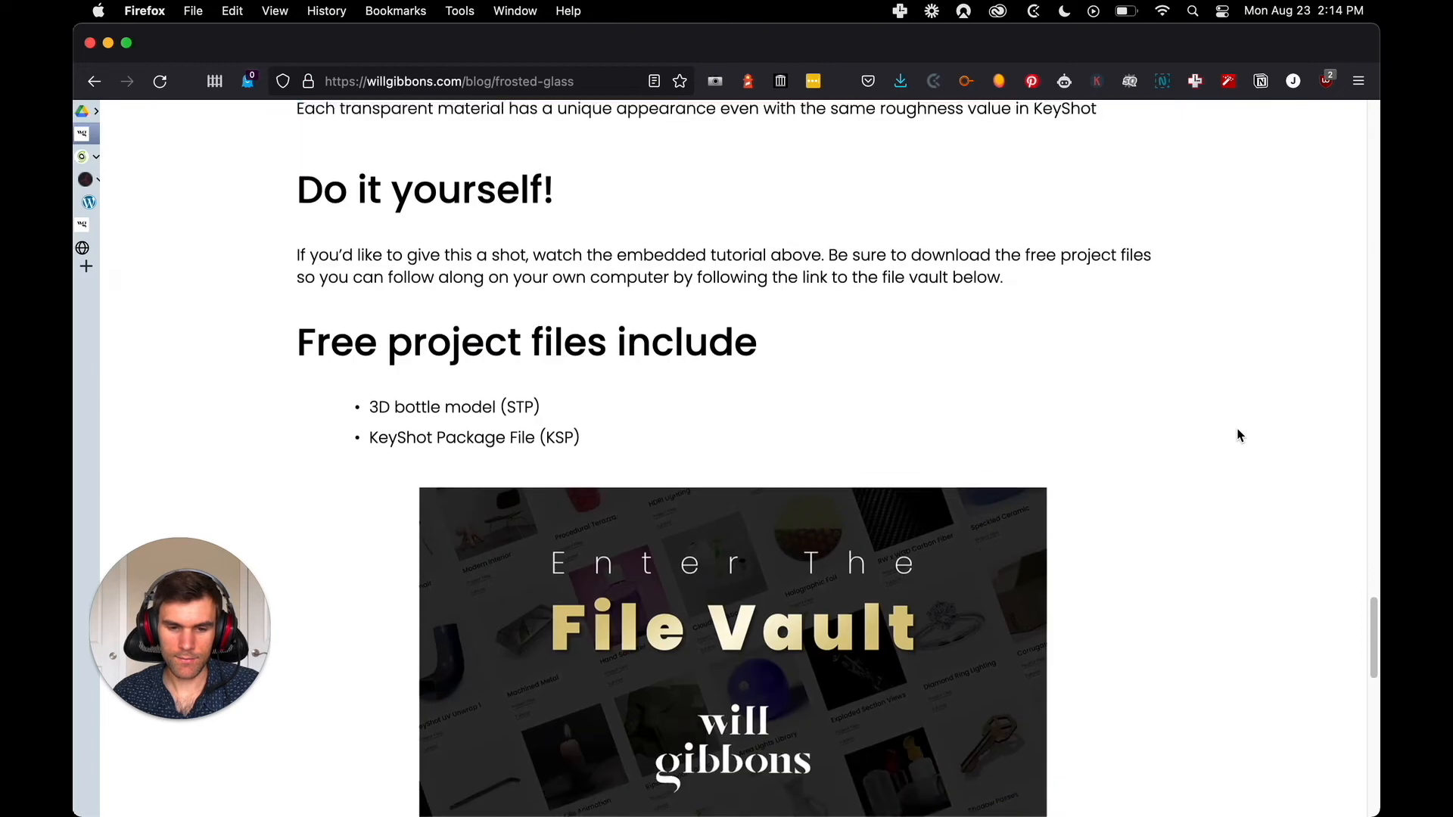
{"action": "key", "text": "ctrl+Tab"}
{"action": "scroll", "coordinate": [1236, 431], "scroll_direction": "down", "scroll_amount": 2}
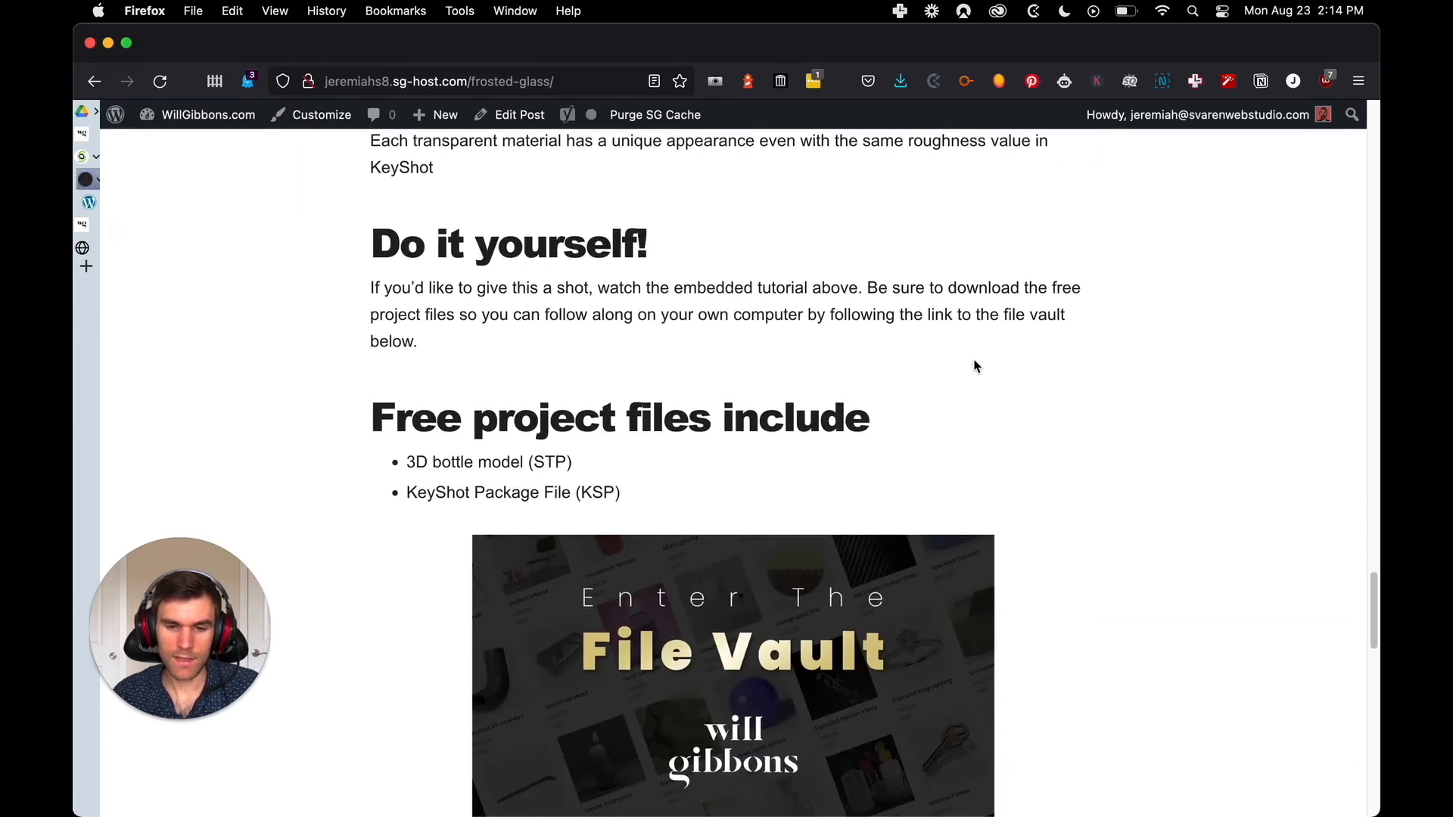
{"action": "scroll", "coordinate": [1183, 336], "scroll_direction": "down", "scroll_amount": 2}
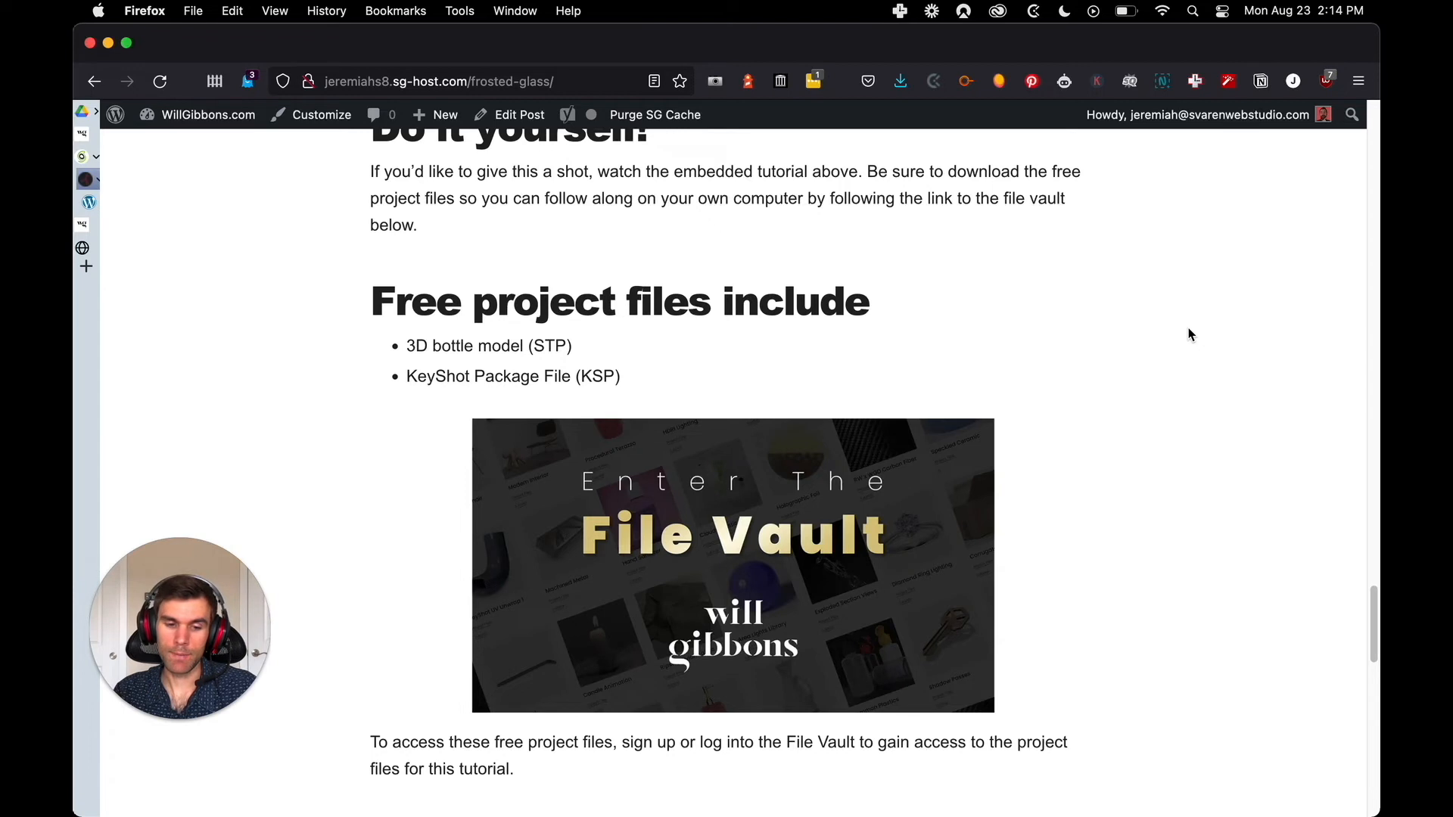
{"action": "scroll", "coordinate": [1220, 411], "scroll_direction": "down", "scroll_amount": 1}
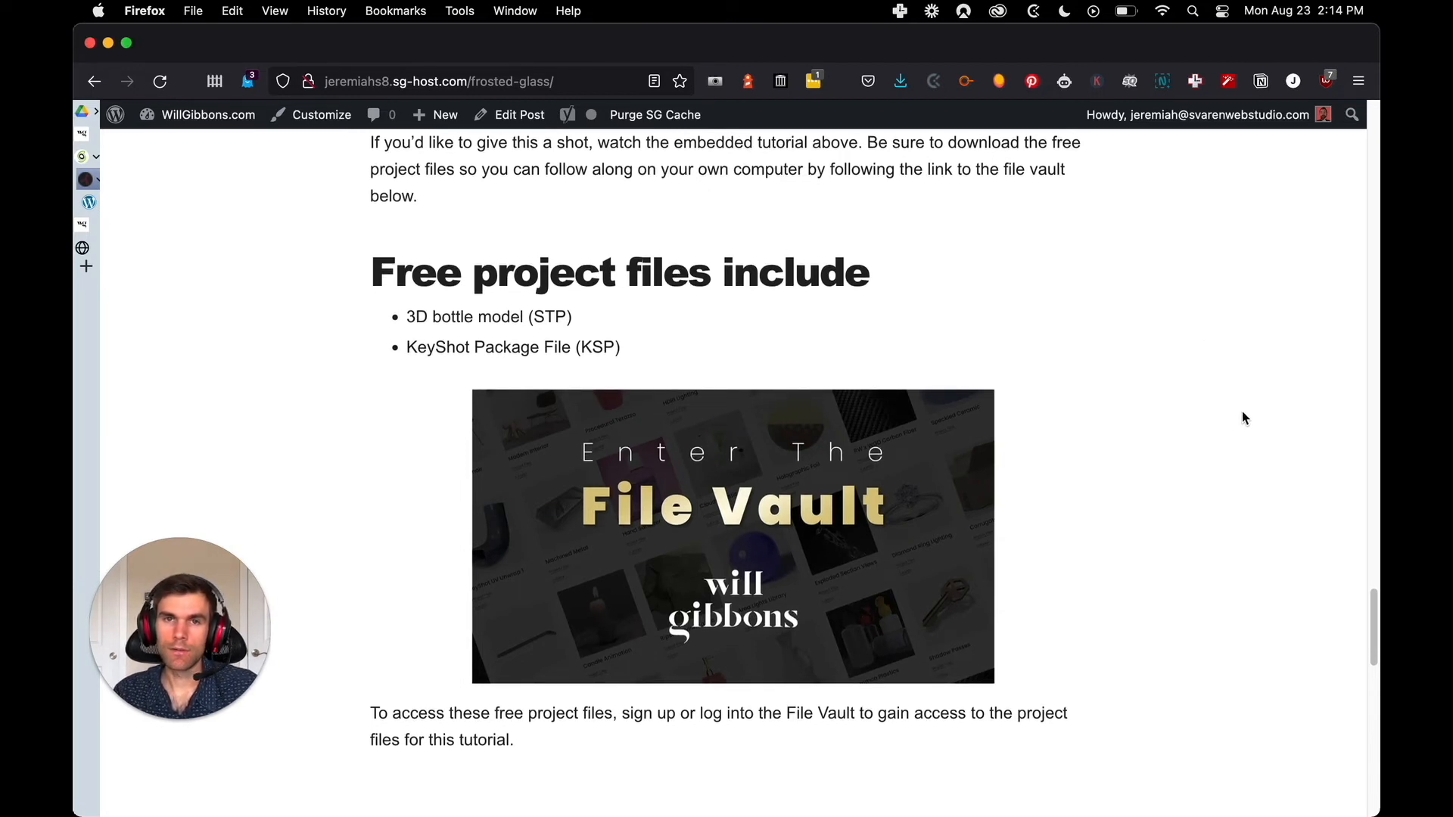
{"action": "scroll", "coordinate": [1247, 410], "scroll_direction": "down", "scroll_amount": 3}
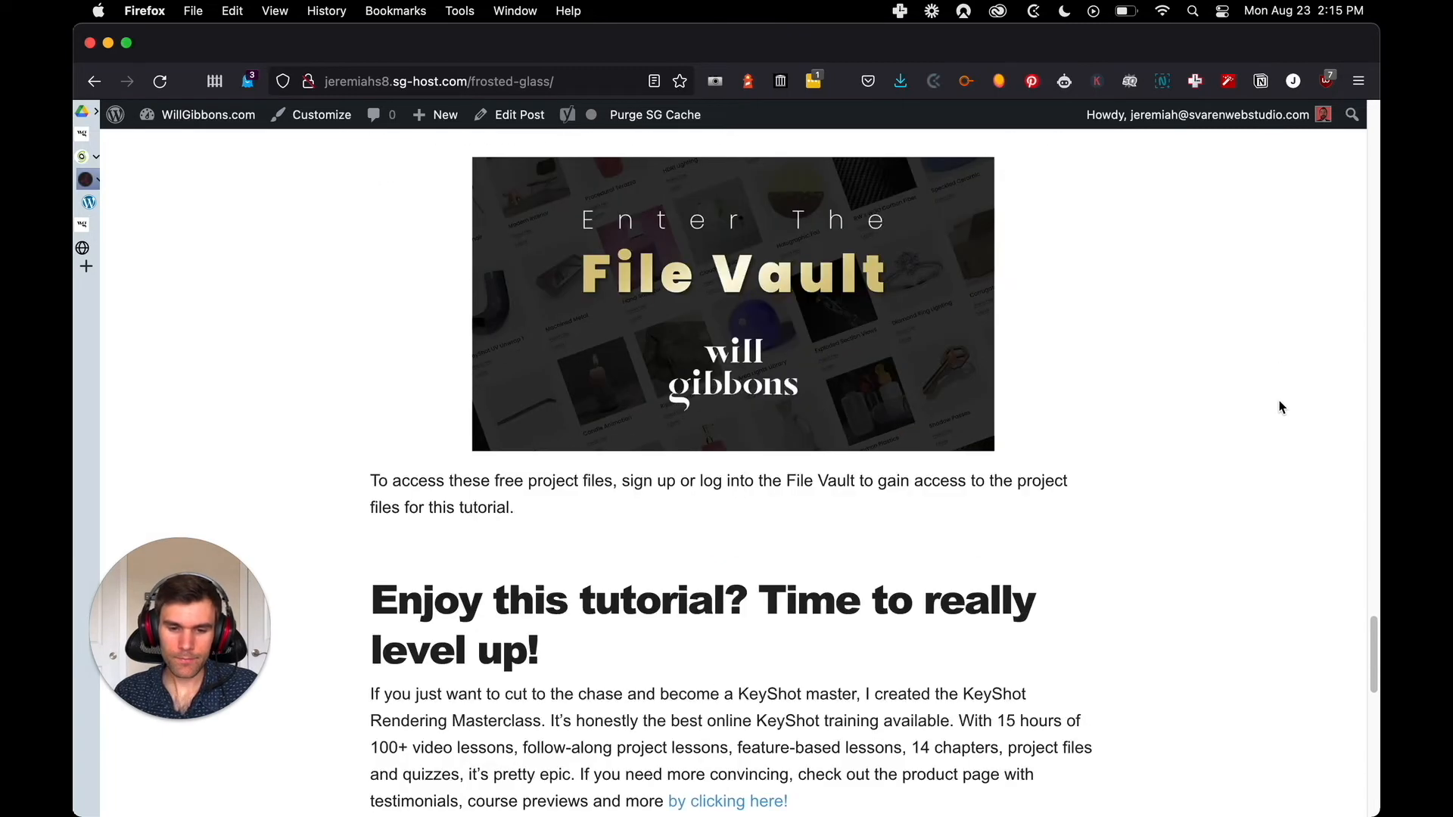
Compare the "Enjoy this tutorial? Time to really level up!" section and its course embed on both pages
{"action": "key", "text": "ctrl+Tab"}
{"action": "scroll", "coordinate": [1254, 411], "scroll_direction": "down", "scroll_amount": 3}
{"action": "key", "text": "ctrl+Tab"}
{"action": "scroll", "coordinate": [1220, 418], "scroll_direction": "up", "scroll_amount": 3}
{"action": "key", "text": "ctrl+Tab"}
{"action": "key", "text": "ctrl+Tab"}
{"action": "key", "text": "ctrl+Tab"}
{"action": "scroll", "coordinate": [726, 454], "scroll_direction": "down", "scroll_amount": 6}
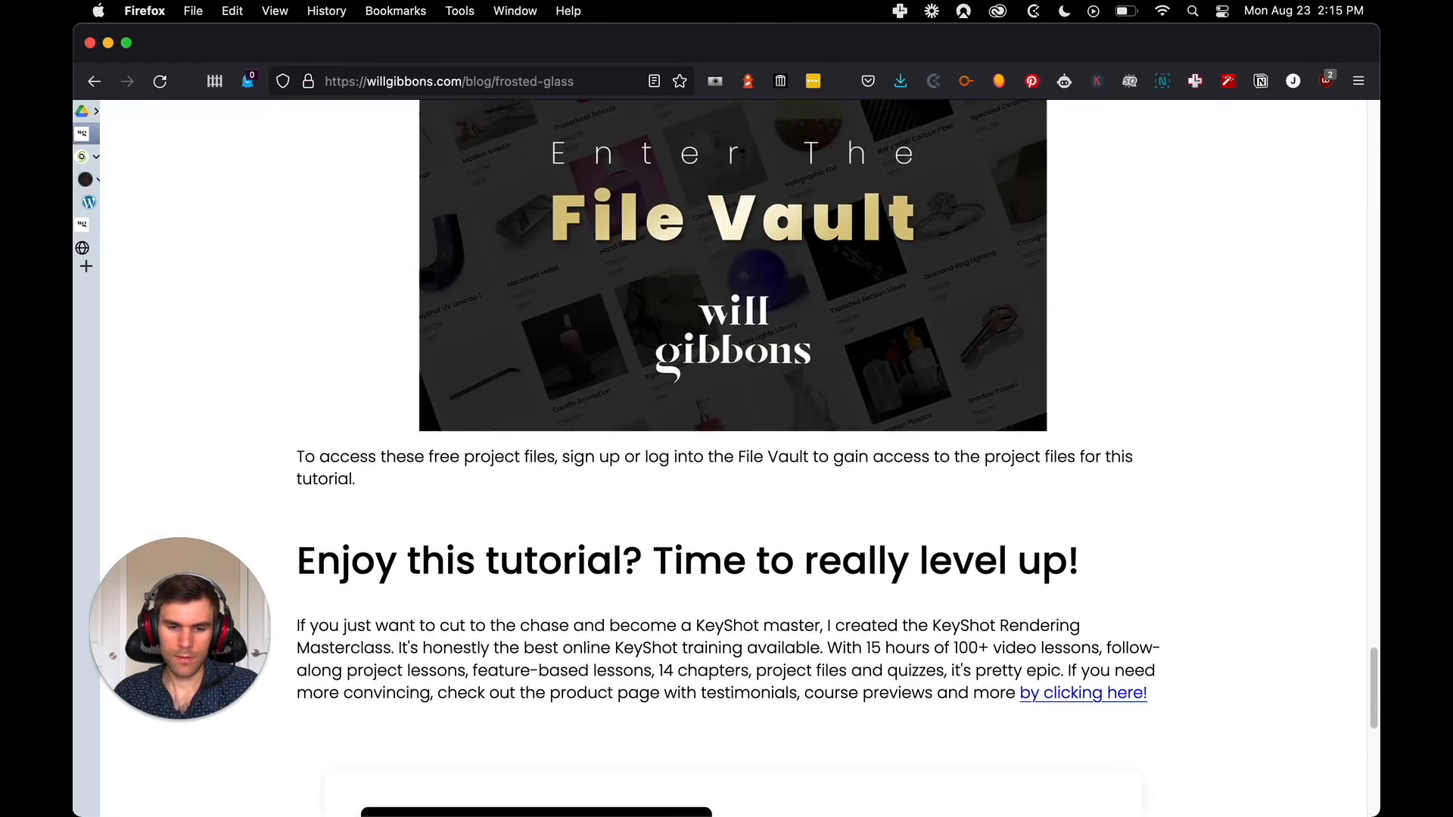
{"action": "key", "text": "ctrl+Tab"}
{"action": "scroll", "coordinate": [1207, 412], "scroll_direction": "down", "scroll_amount": 5}
{"action": "key", "text": "ctrl+Tab"}
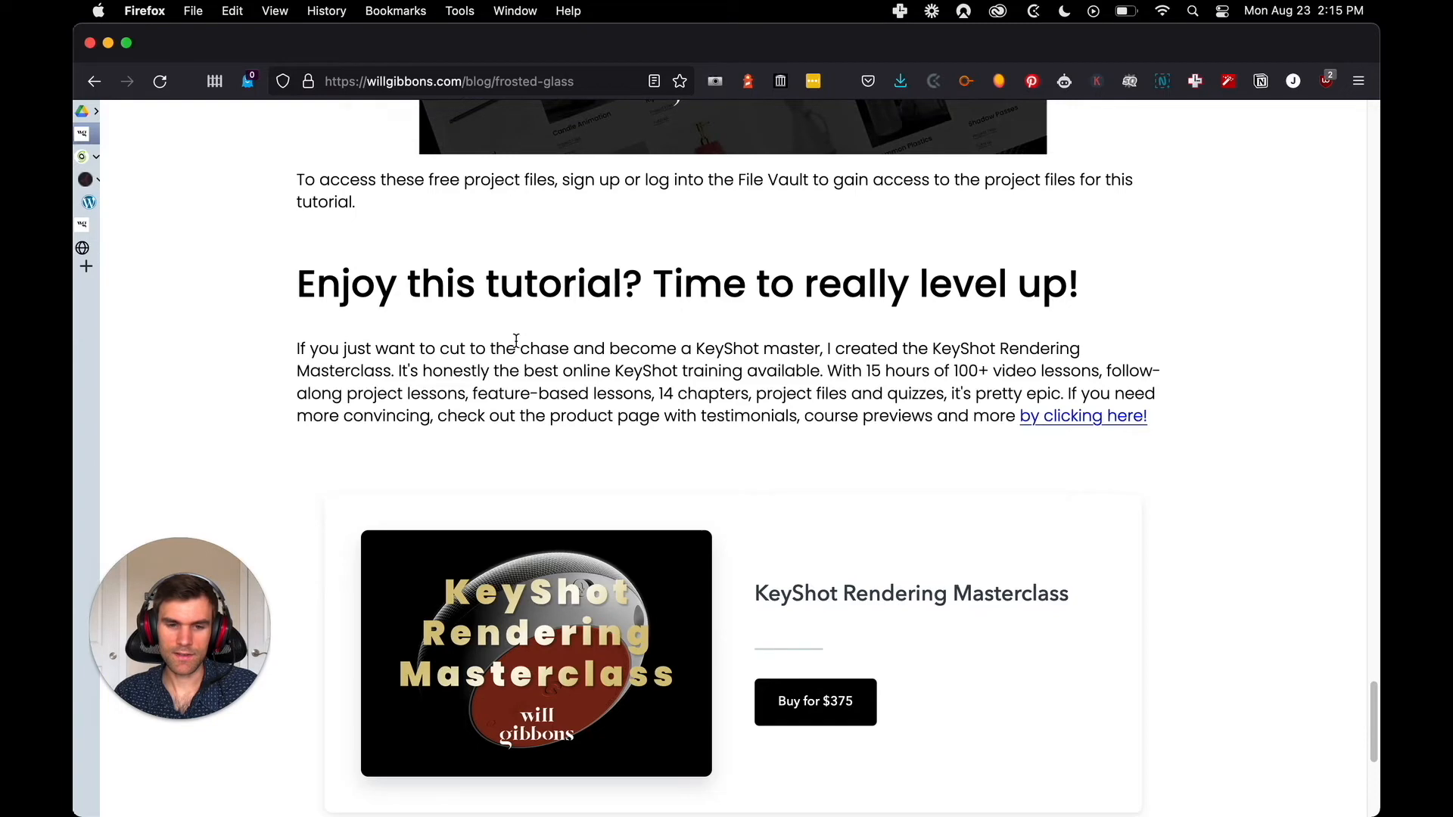
{"action": "key", "text": "ctrl+Tab"}
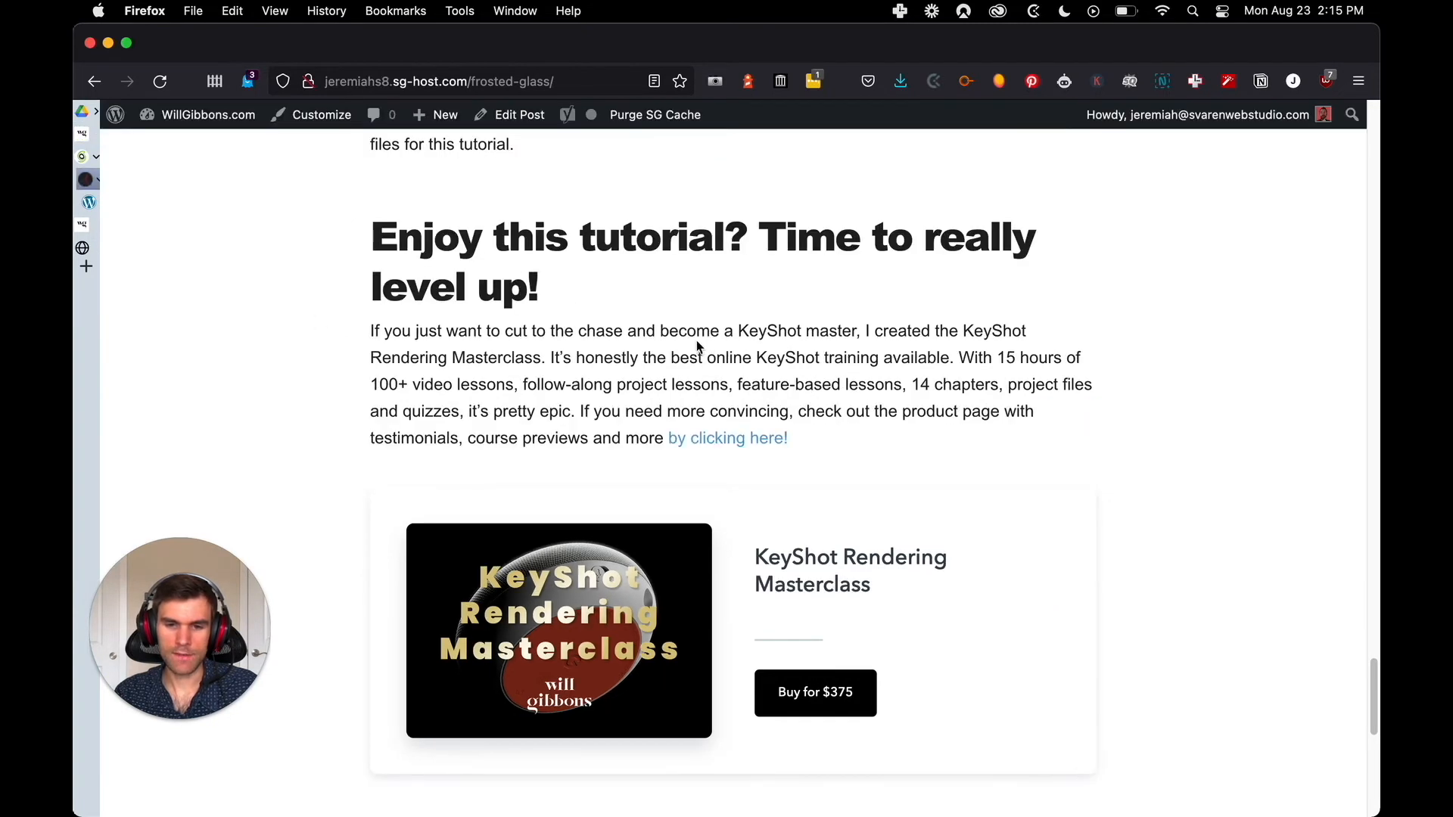
{"action": "key", "text": "ctrl+Tab"}
{"action": "key", "text": "ctrl+Tab"}
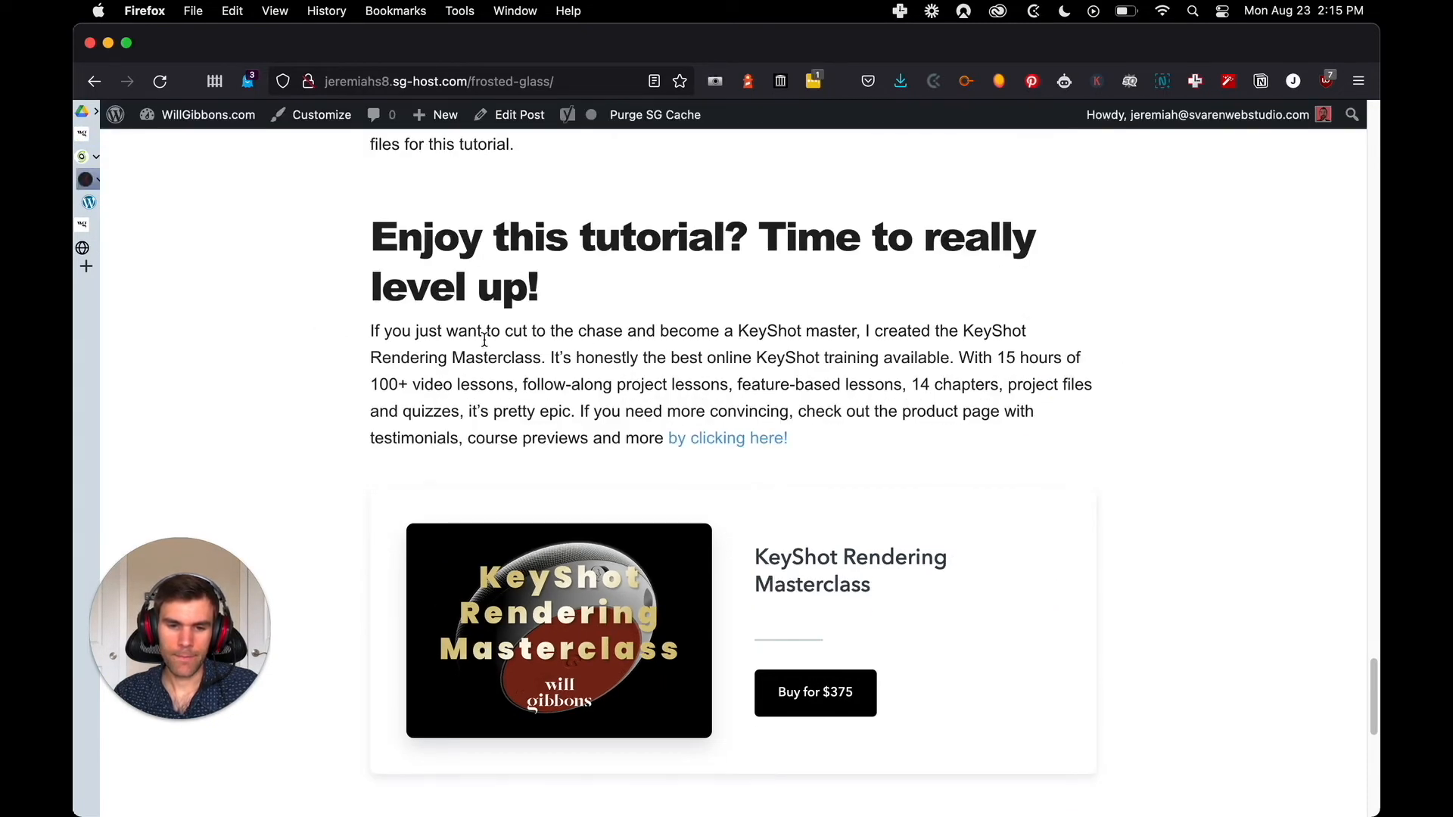
Check the "by clicking here!" link target and compare everything below the KeyShot Rendering Masterclass embed on both pages
{"action": "key", "text": "ctrl+Tab"}
{"action": "scroll", "coordinate": [977, 383], "scroll_direction": "down", "scroll_amount": 3}
{"action": "key", "text": "ctrl+Tab"}
{"action": "key", "text": "ctrl+Tab"}
{"action": "scroll", "coordinate": [1162, 428], "scroll_direction": "down", "scroll_amount": 2}
{"action": "scroll", "coordinate": [1161, 378], "scroll_direction": "up", "scroll_amount": 2}
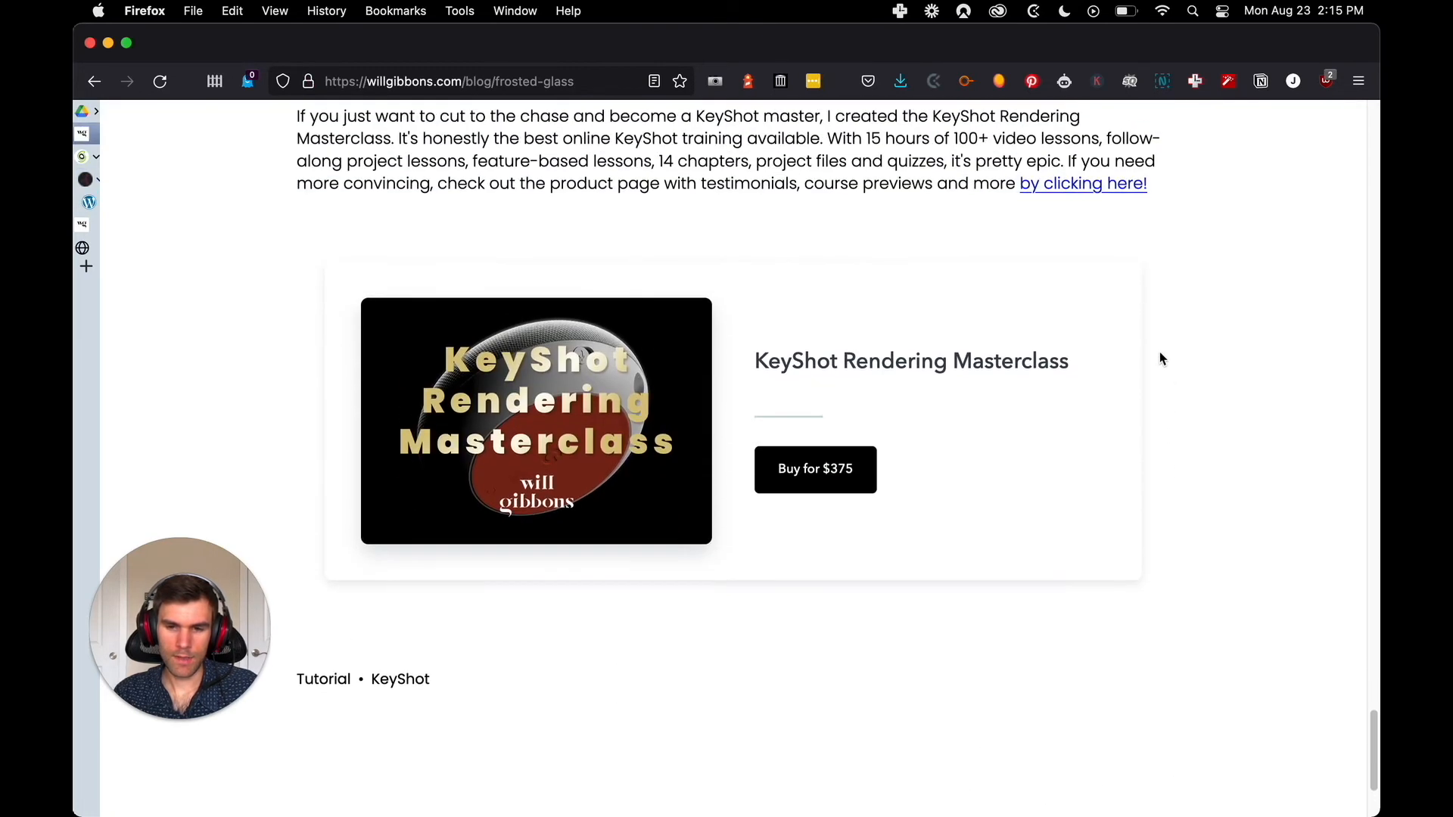
{"action": "key", "text": "ctrl+Tab"}
{"action": "scroll", "coordinate": [1158, 312], "scroll_direction": "down", "scroll_amount": 2}
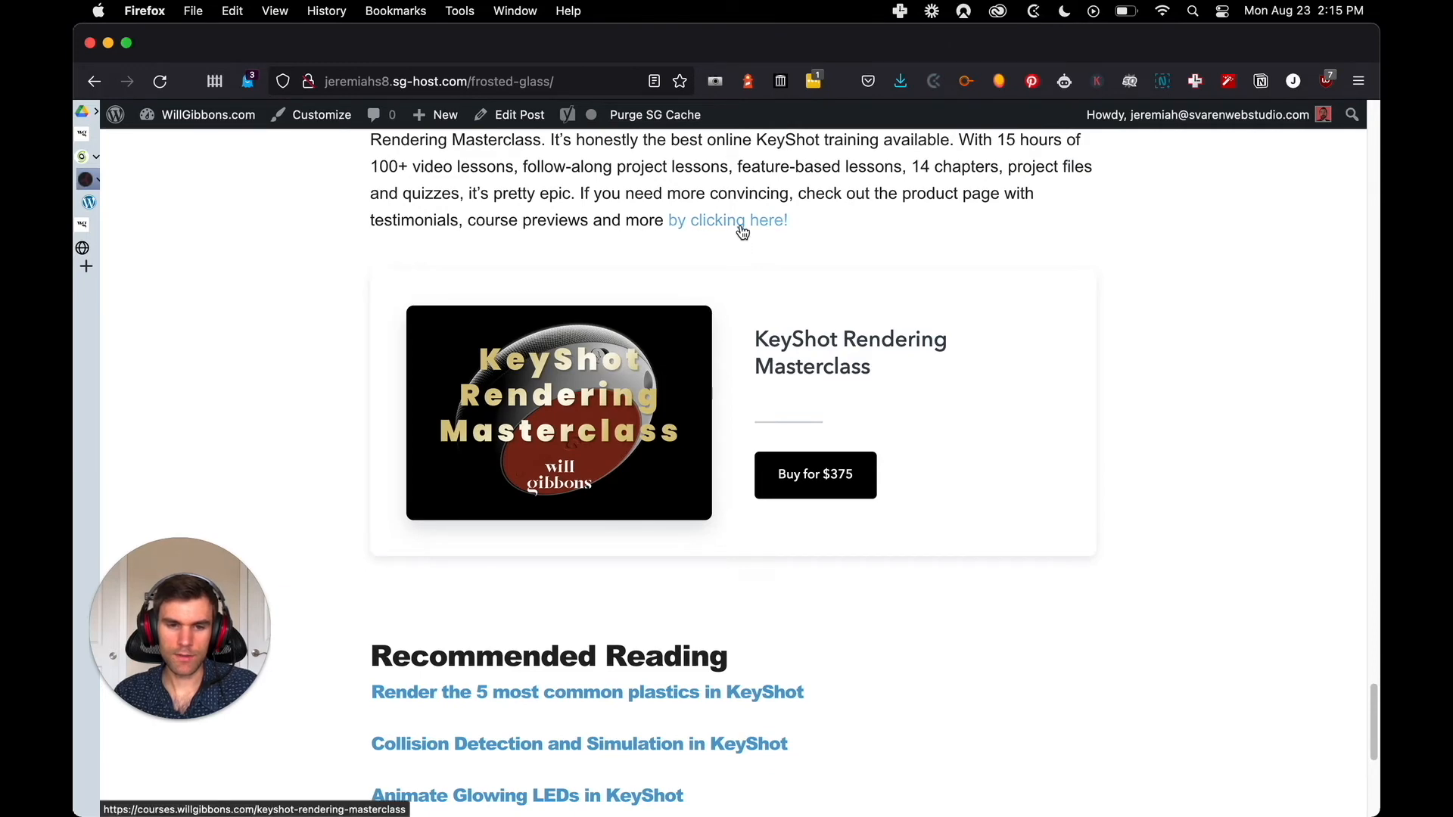
{"action": "key", "text": "ctrl+shift+Tab"}
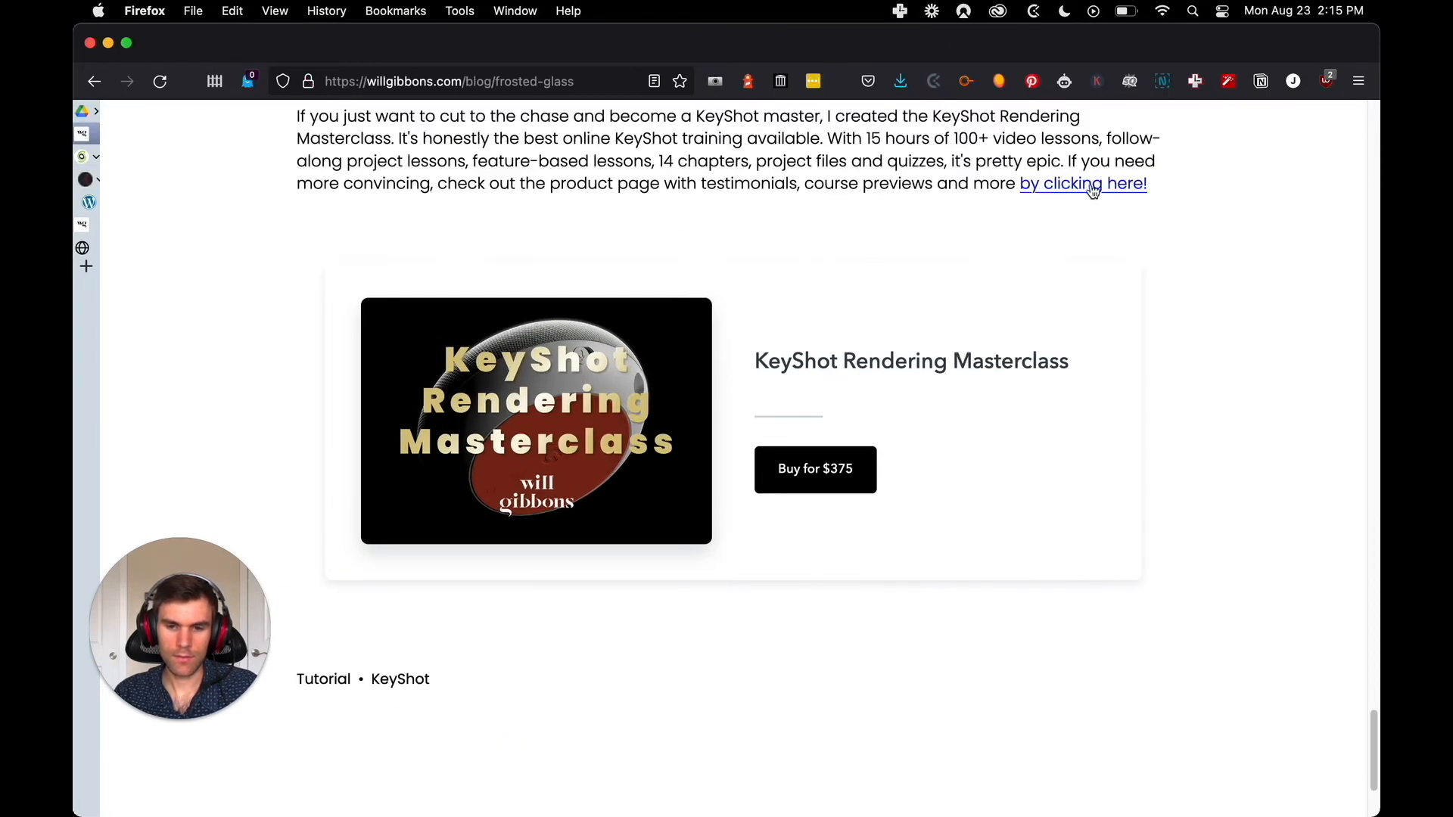
{"action": "scroll", "coordinate": [1113, 250], "scroll_direction": "down", "scroll_amount": 5}
{"action": "key", "text": "ctrl+Tab"}
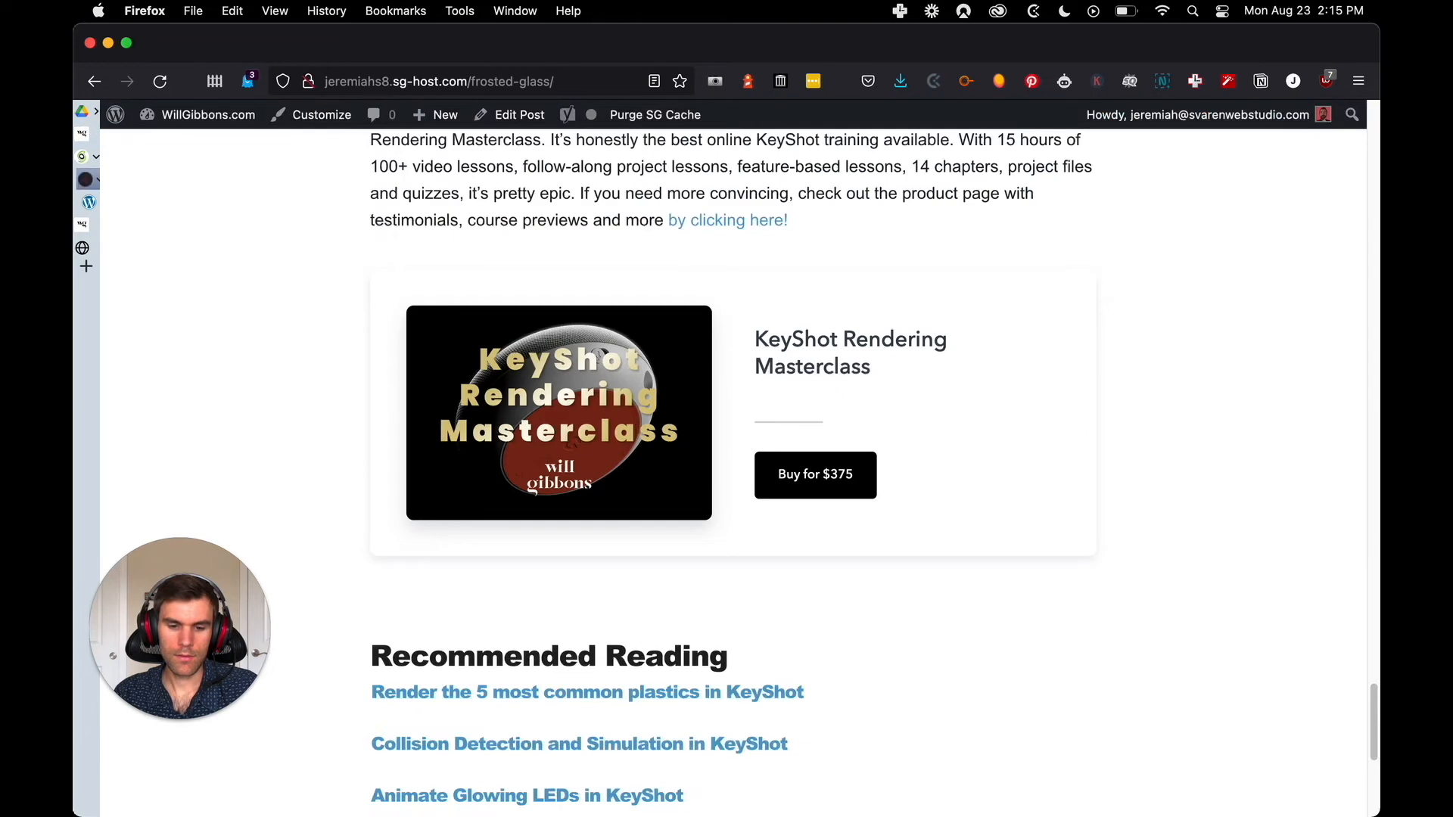
{"action": "scroll", "coordinate": [1203, 310], "scroll_direction": "down", "scroll_amount": 8}
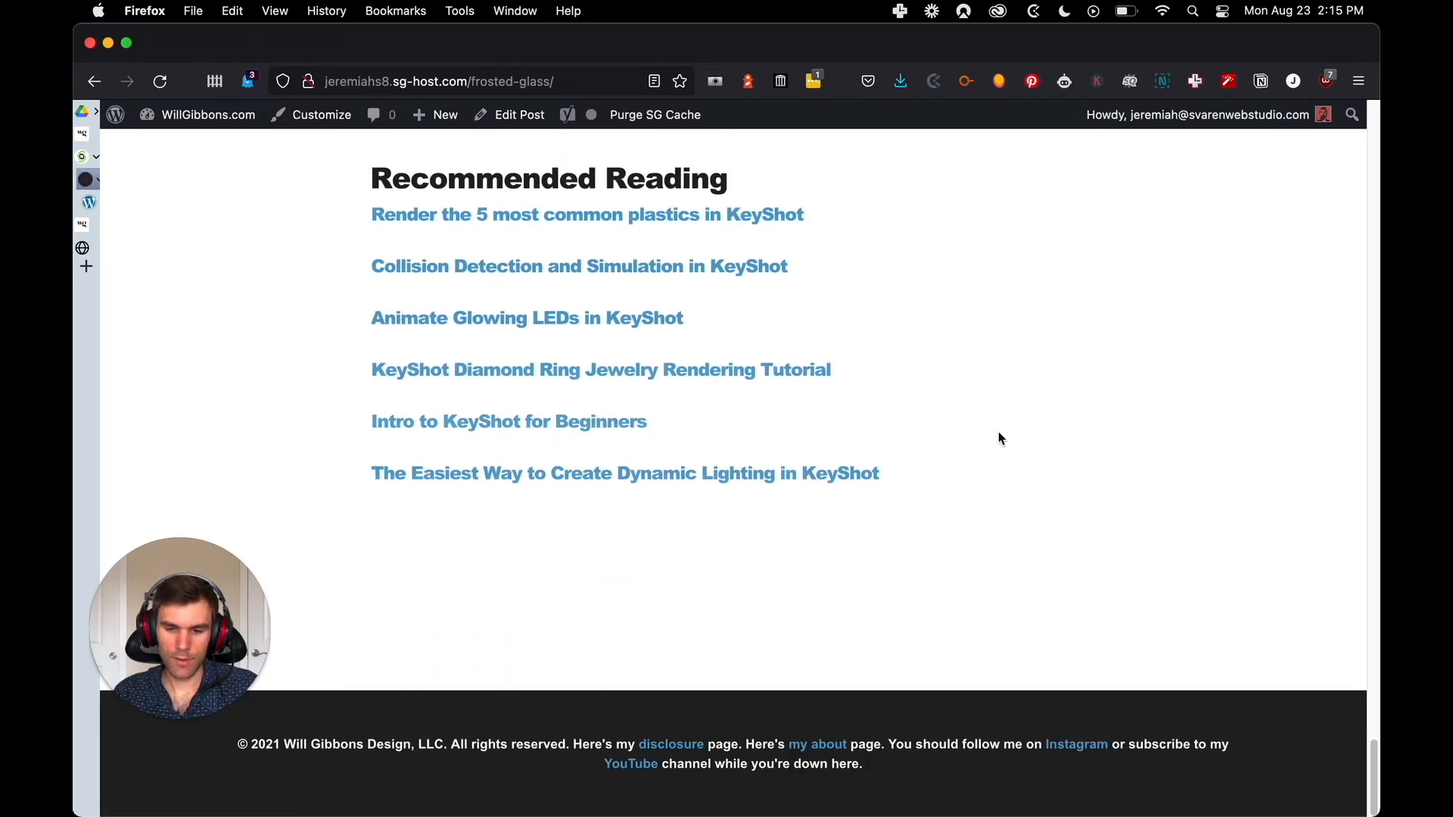
Review the WordPress frosted glass post from its Recommended Reading links up to the title, bottle images and Video Tutorial section
{"action": "key", "text": "ctrl+Tab"}
{"action": "key", "text": "ctrl+Tab"}
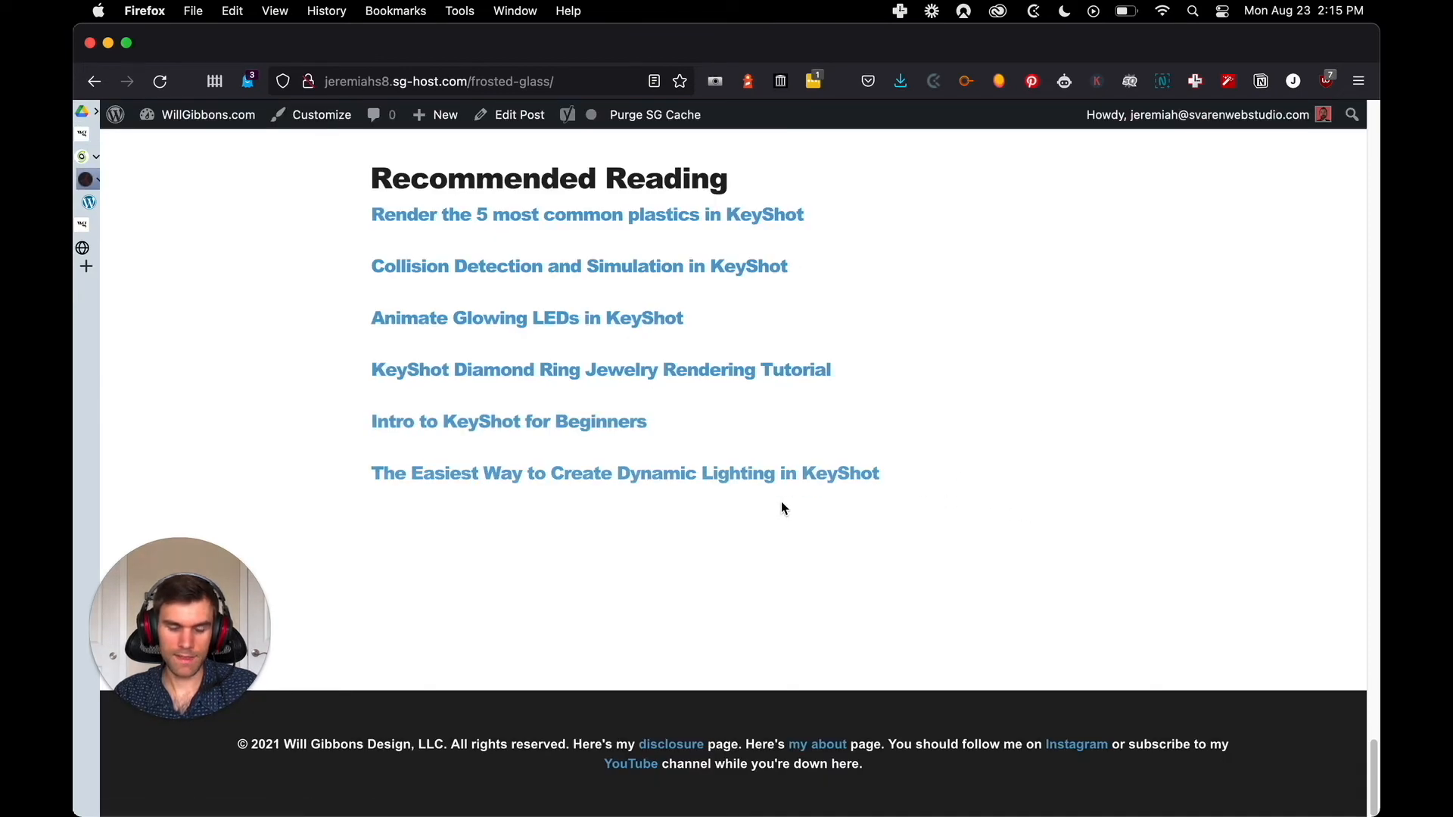
{"action": "scroll", "coordinate": [832, 469], "scroll_direction": "up", "scroll_amount": 4}
{"action": "scroll", "coordinate": [916, 454], "scroll_direction": "up", "scroll_amount": 8}
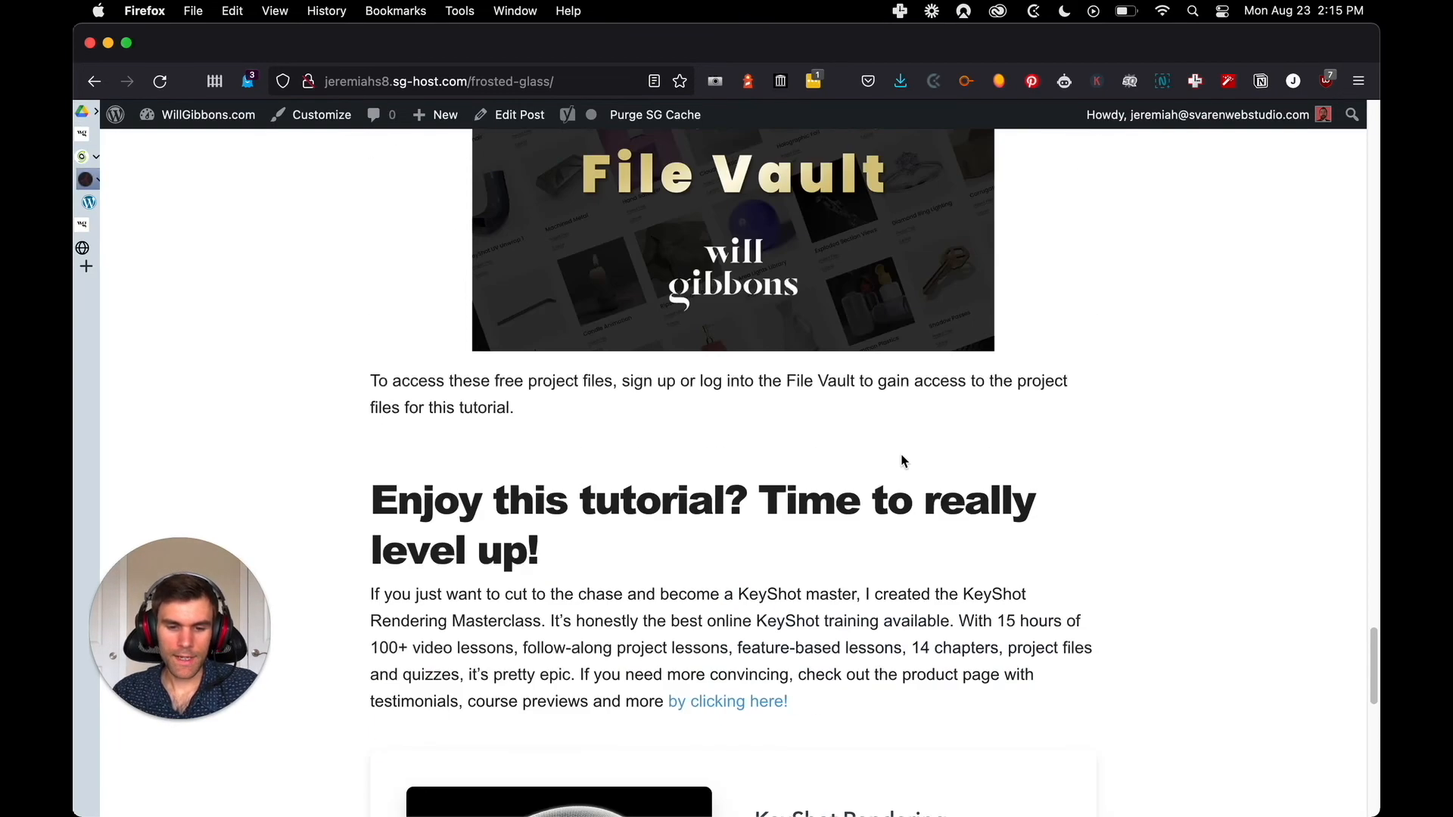
{"action": "scroll", "coordinate": [923, 439], "scroll_direction": "up", "scroll_amount": 15}
{"action": "scroll", "coordinate": [1024, 446], "scroll_direction": "up", "scroll_amount": 10}
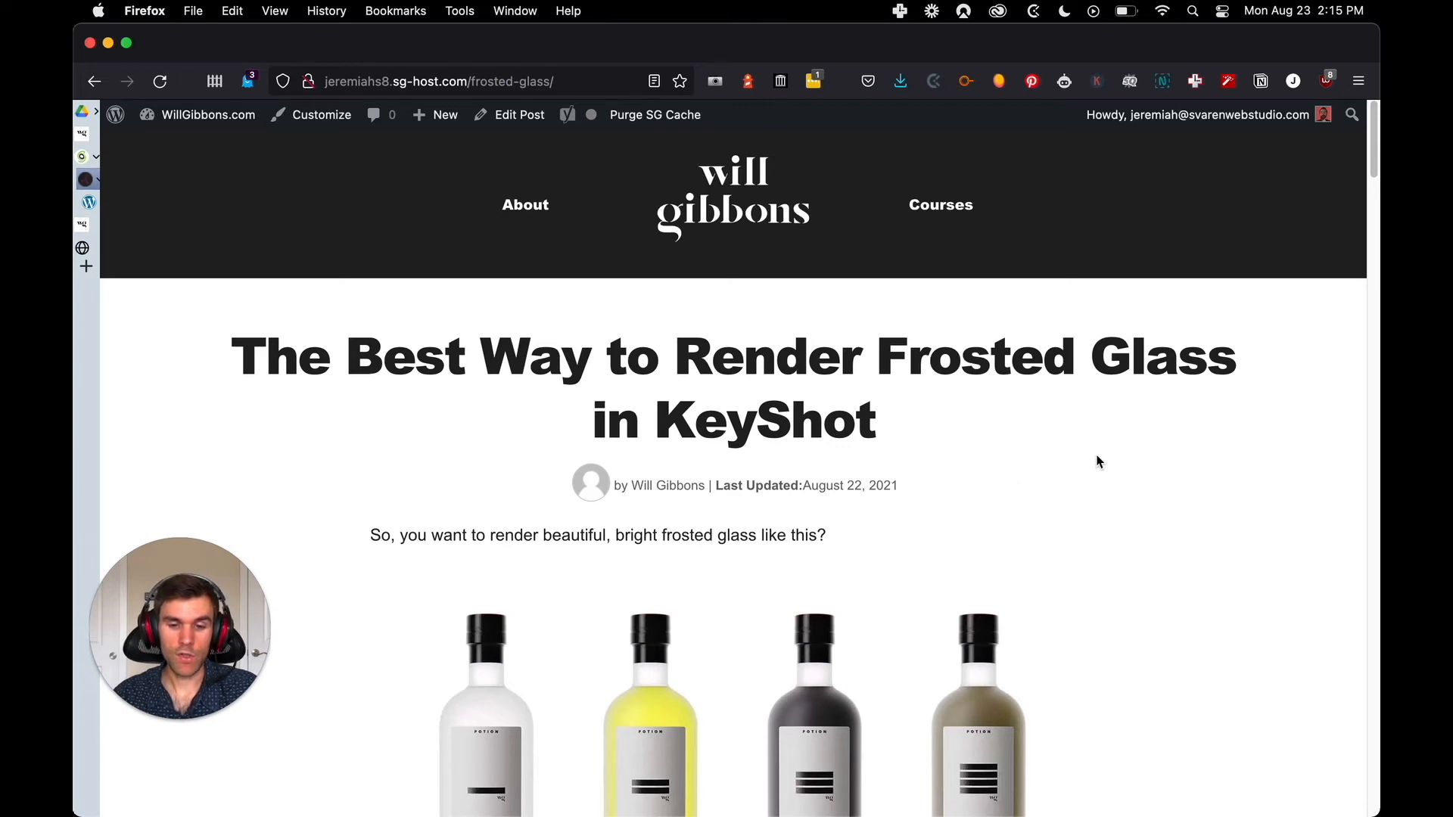
{"action": "scroll", "coordinate": [1098, 460], "scroll_direction": "down", "scroll_amount": 4}
{"action": "scroll", "coordinate": [1097, 461], "scroll_direction": "down", "scroll_amount": 7}
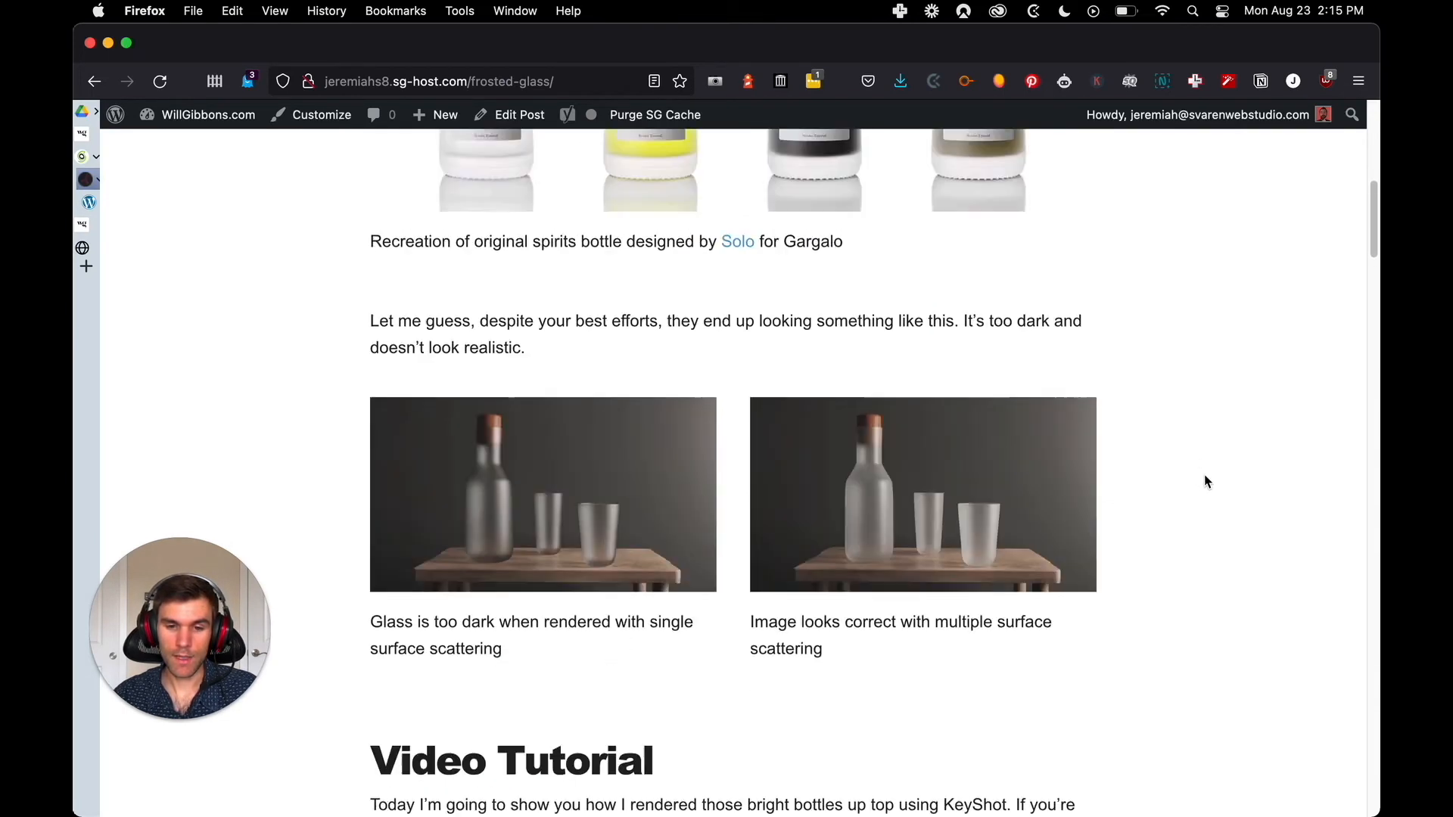
{"action": "scroll", "coordinate": [1209, 479], "scroll_direction": "up", "scroll_amount": 4}
{"action": "scroll", "coordinate": [1174, 467], "scroll_direction": "down", "scroll_amount": 5}
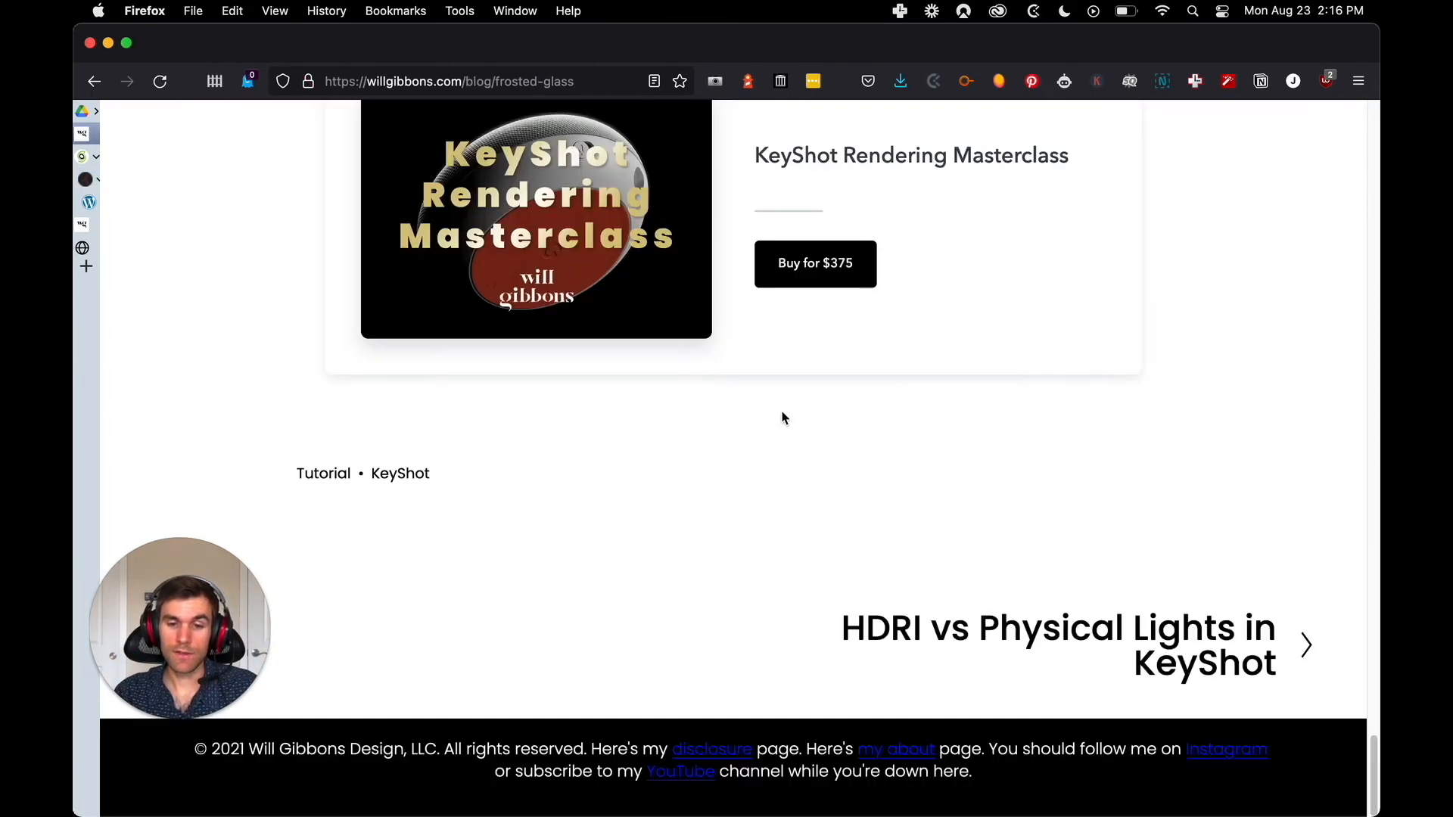
Inspect the source markup and image file address of the single surface scattering roughness image on the original post
{"action": "scroll", "coordinate": [690, 364], "scroll_direction": "up", "scroll_amount": 15}
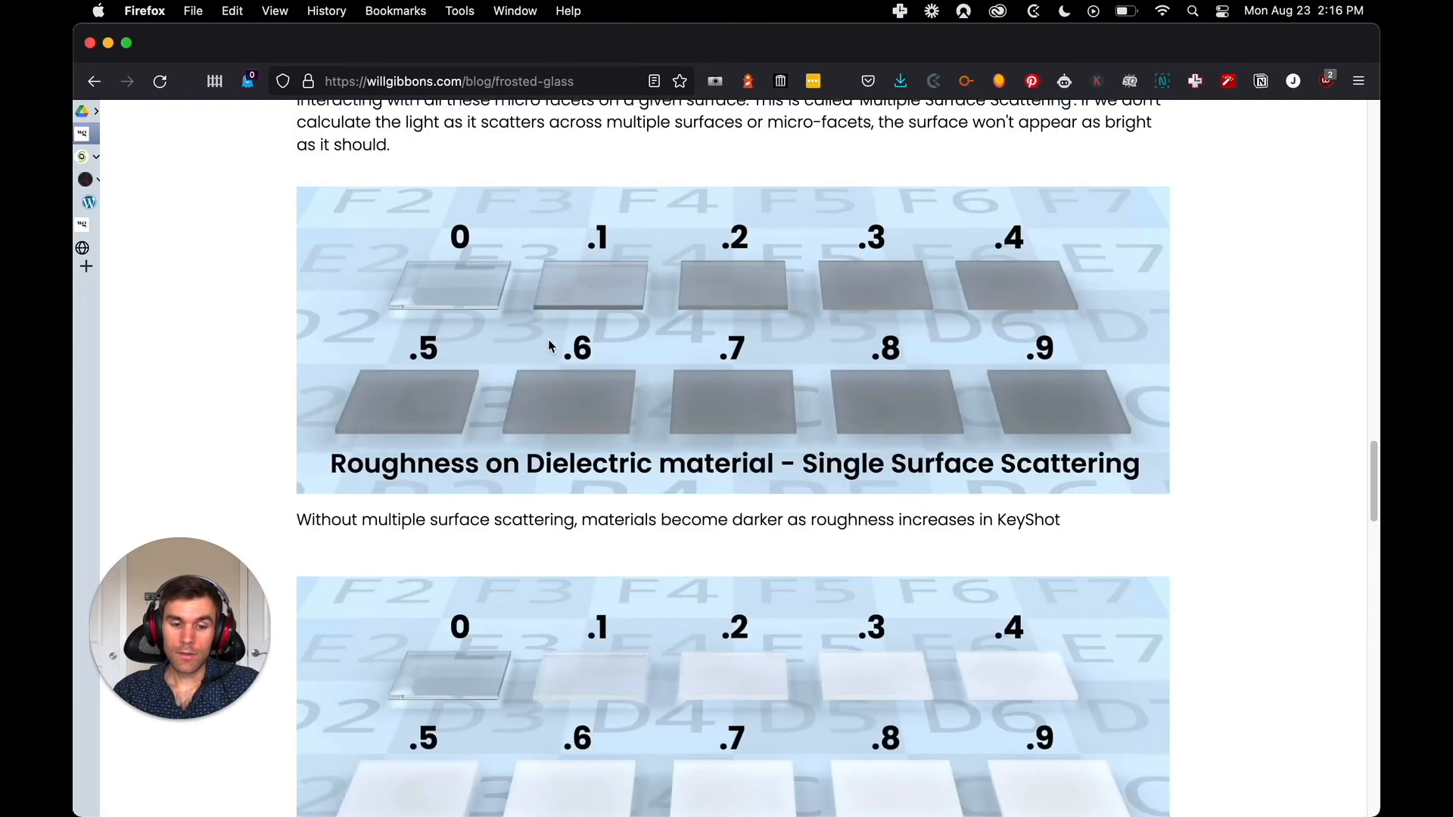
{"action": "right_click", "coordinate": [474, 326]}
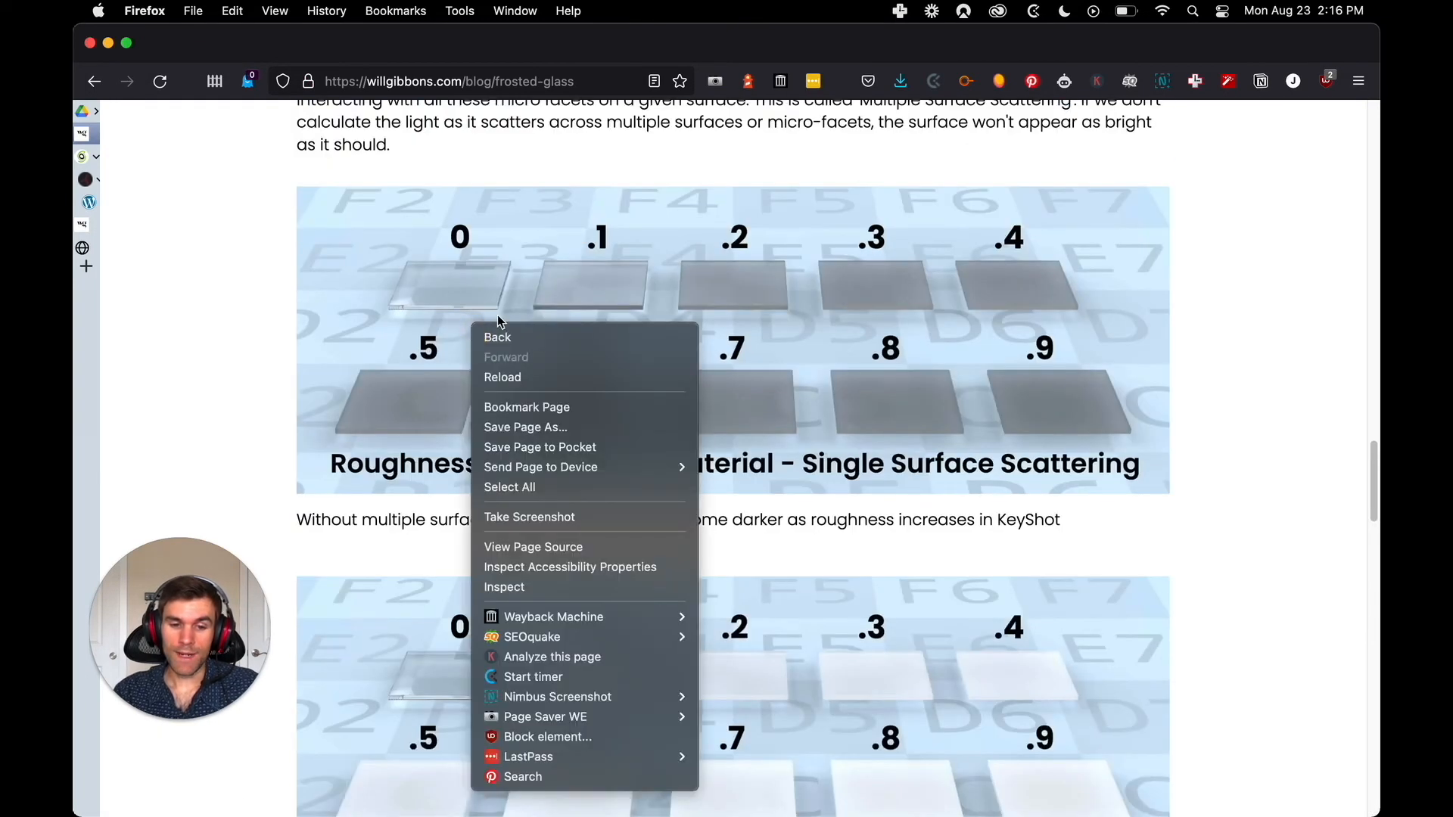
{"action": "left_click", "coordinate": [530, 589]}
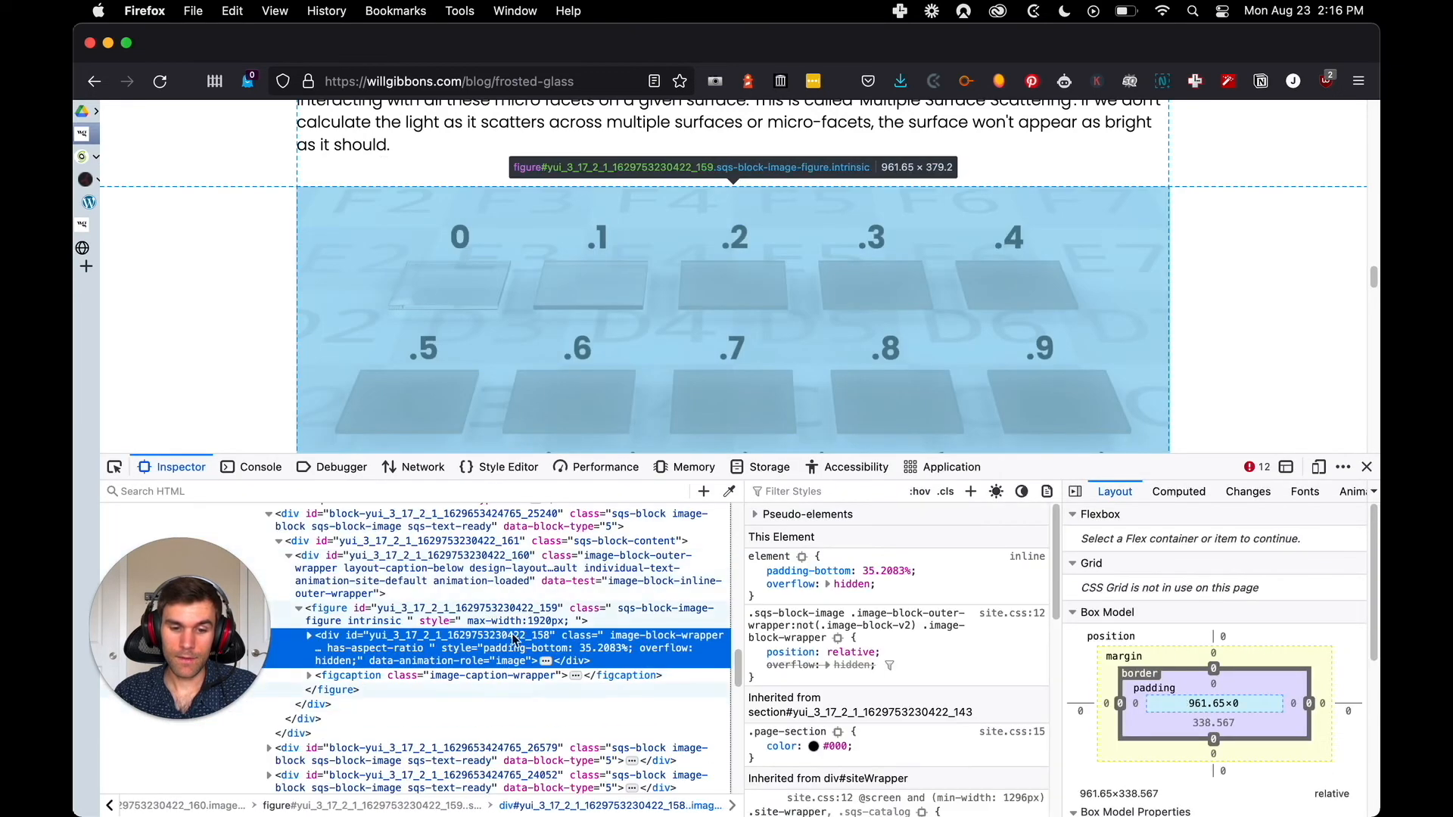
{"action": "left_click", "coordinate": [309, 638]}
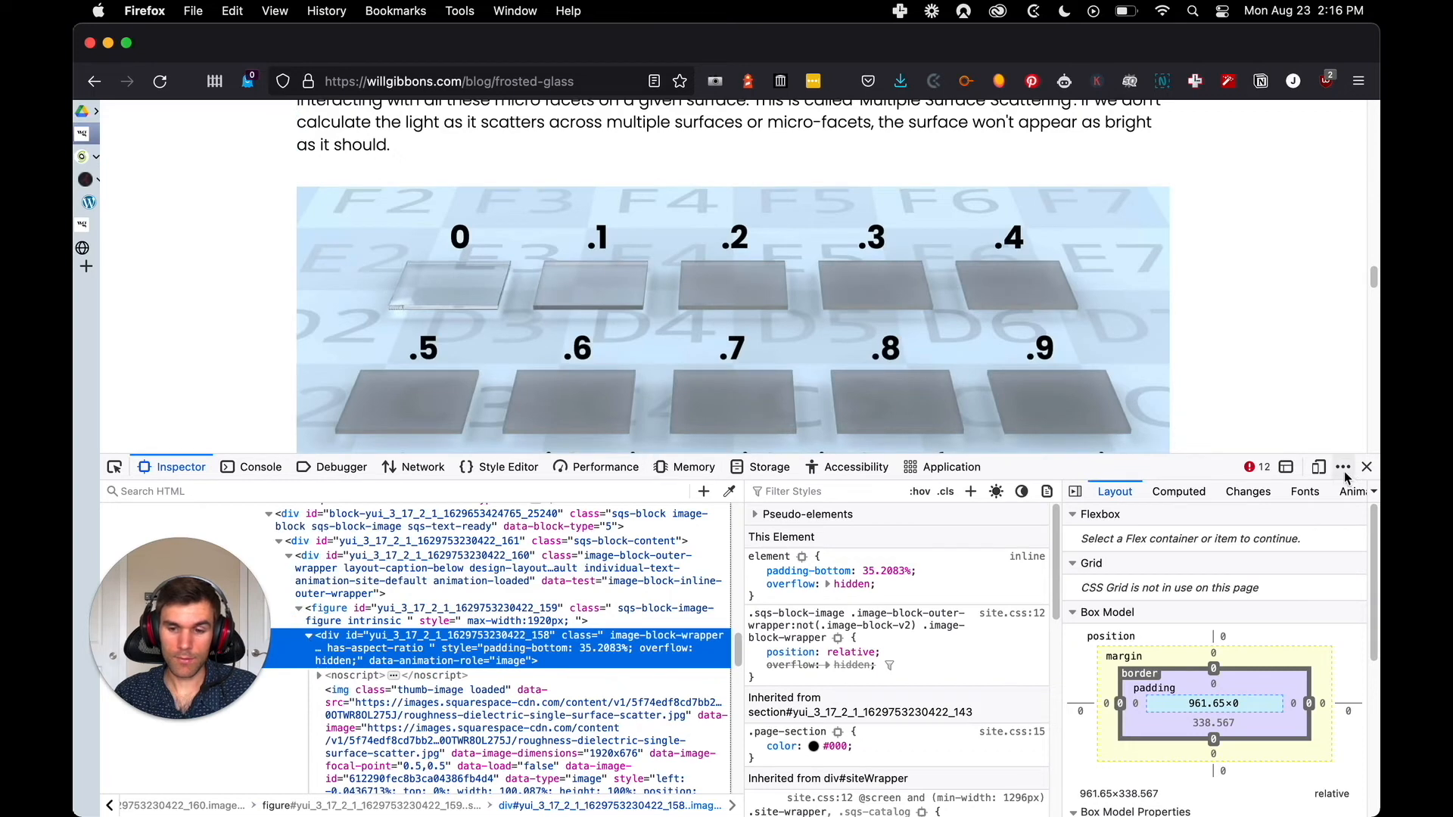
{"action": "left_click", "coordinate": [1367, 467]}
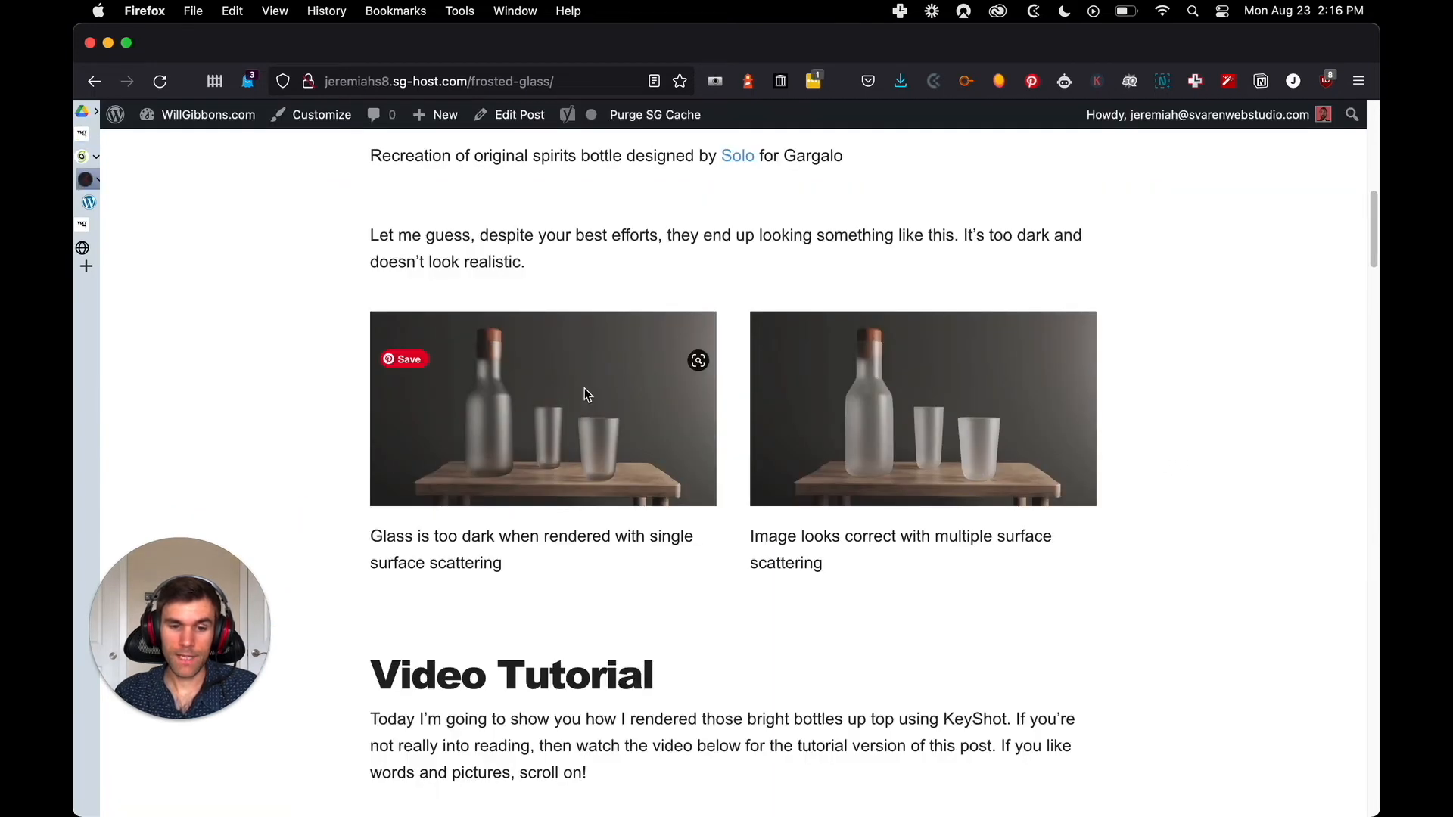
View the WordPress post's single surface scattering bottle image on its own, check its file address, and close it
{"action": "right_click", "coordinate": [586, 386]}
{"action": "left_click", "coordinate": [683, 402]}
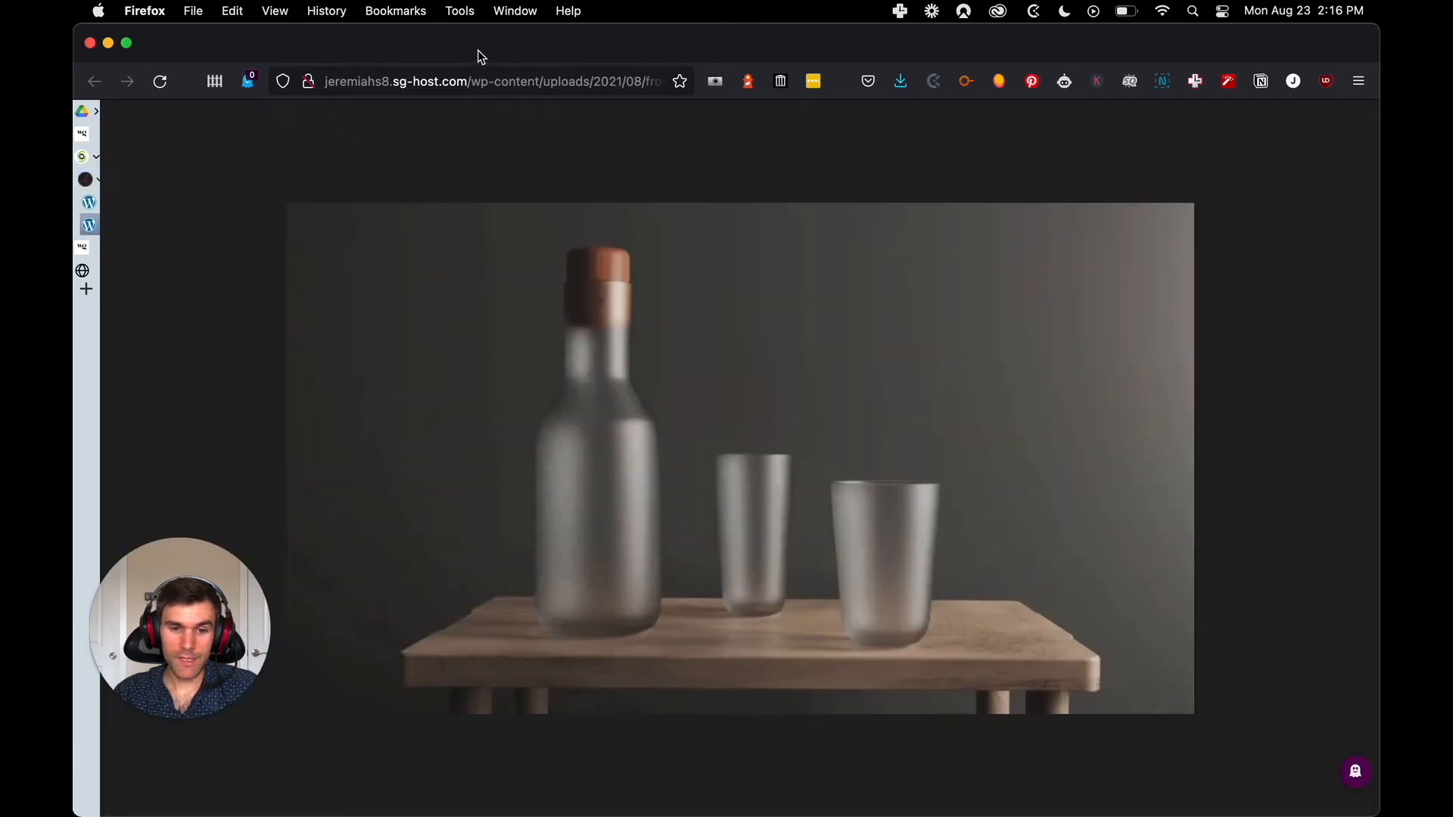
{"action": "left_click_drag", "start_coordinate": [474, 86], "coordinate": [698, 81]}
{"action": "left_click", "coordinate": [833, 174]}
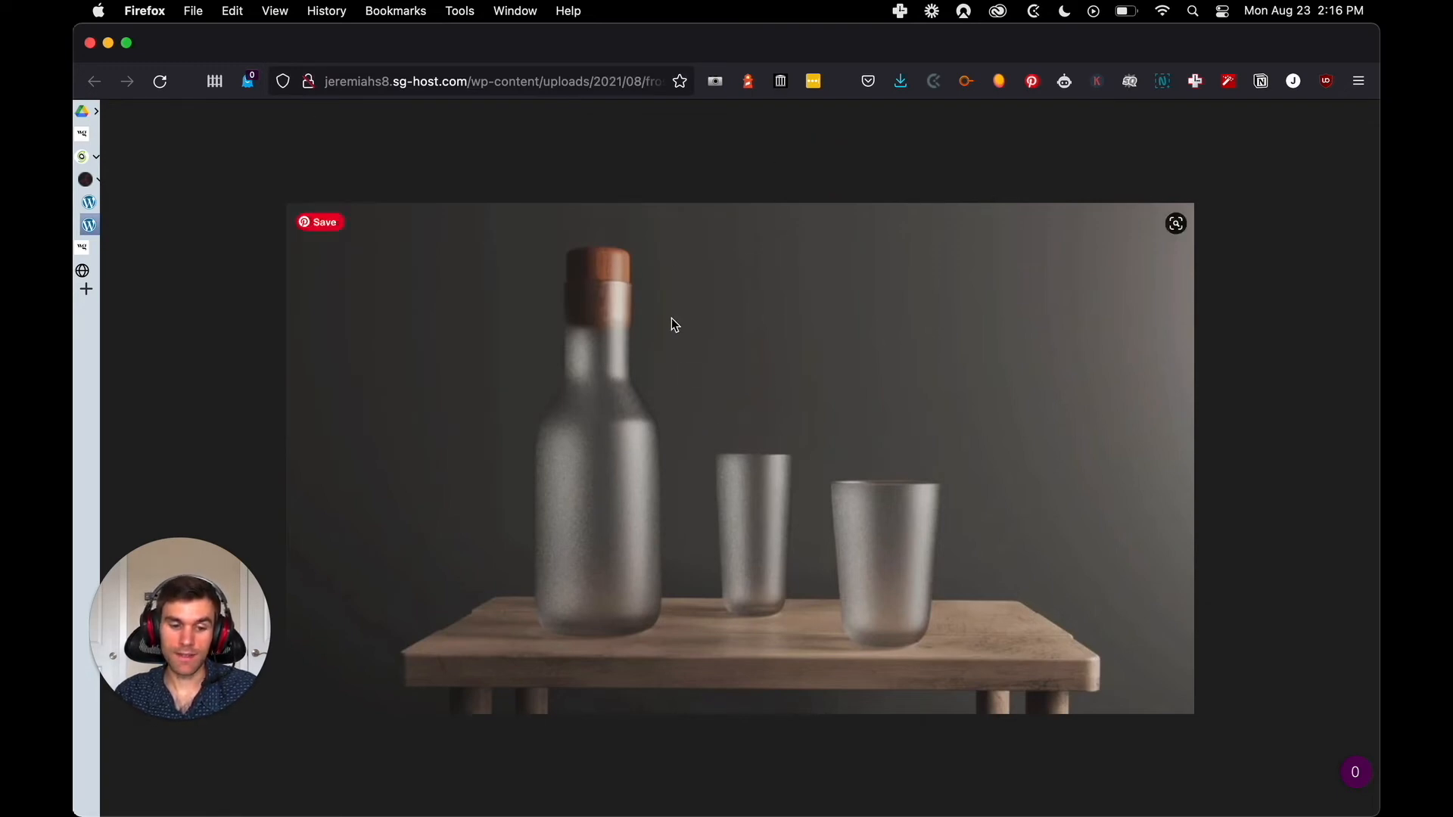
{"action": "mouse_move", "coordinate": [106, 227]}
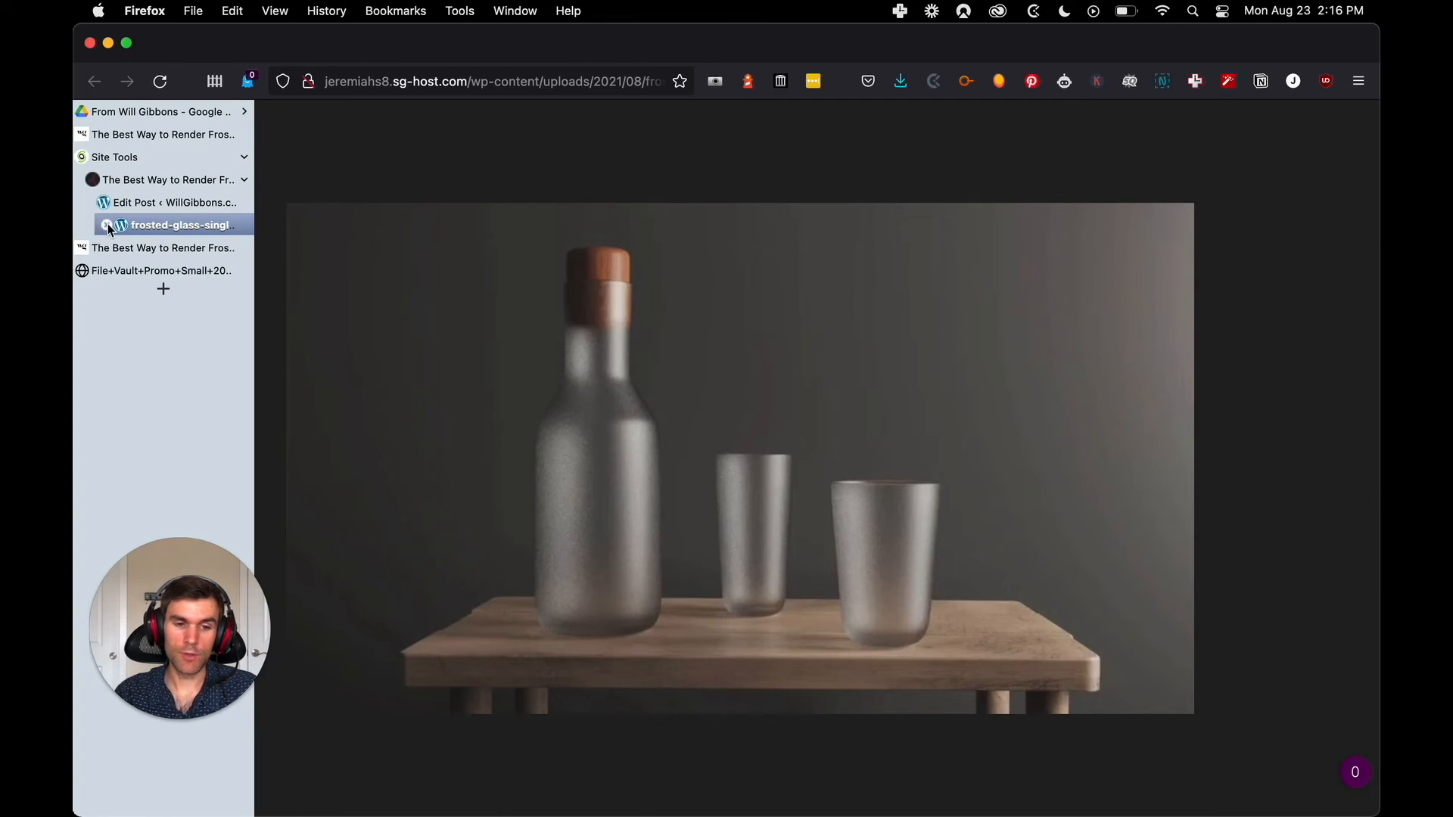
{"action": "left_click", "coordinate": [106, 225]}
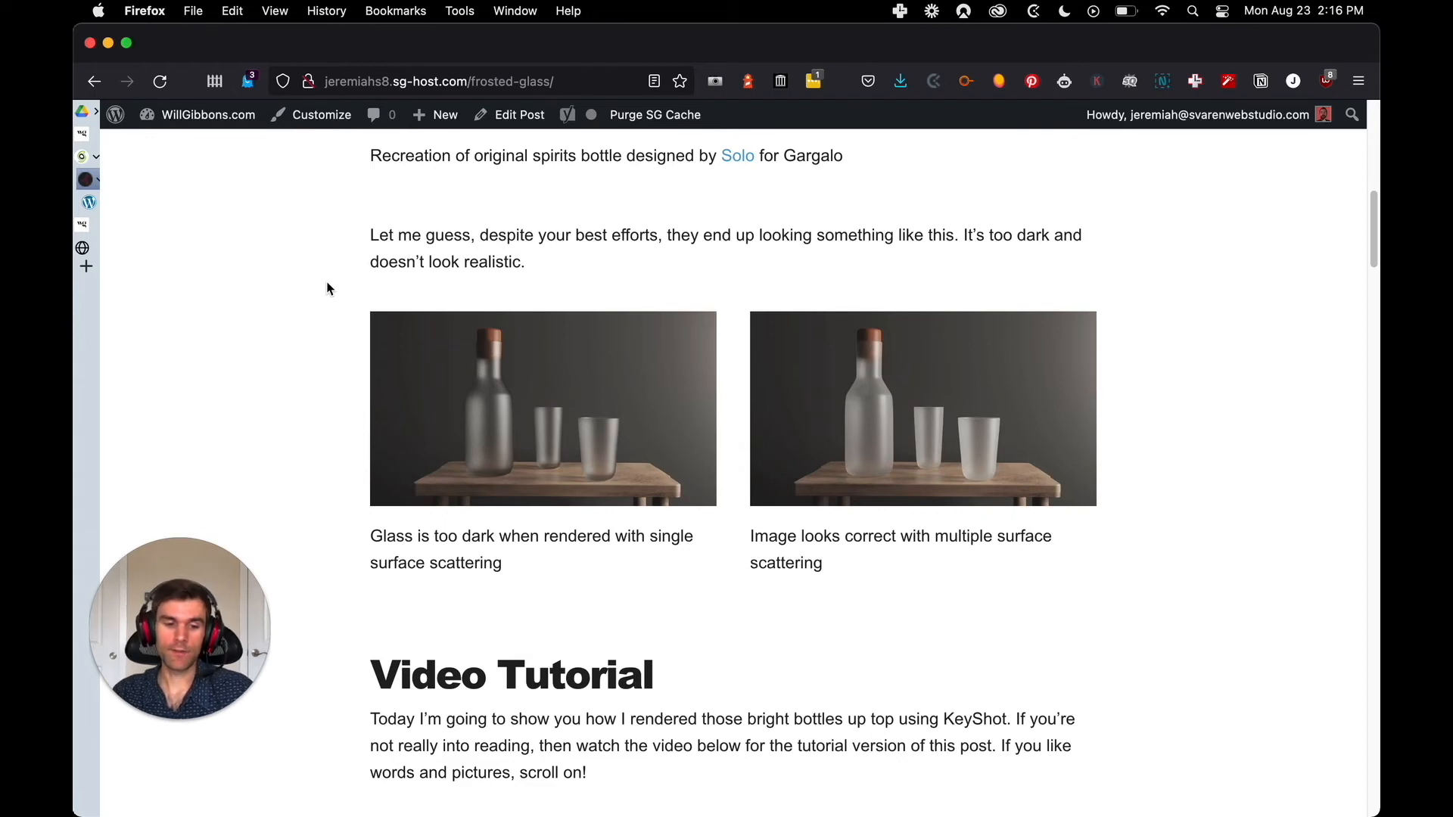
Examine the whole WordPress frosted glass post, including its video, material images, File Vault section, masterclass embed and "by clicking here!" link target
{"action": "scroll", "coordinate": [339, 339], "scroll_direction": "down", "scroll_amount": 3}
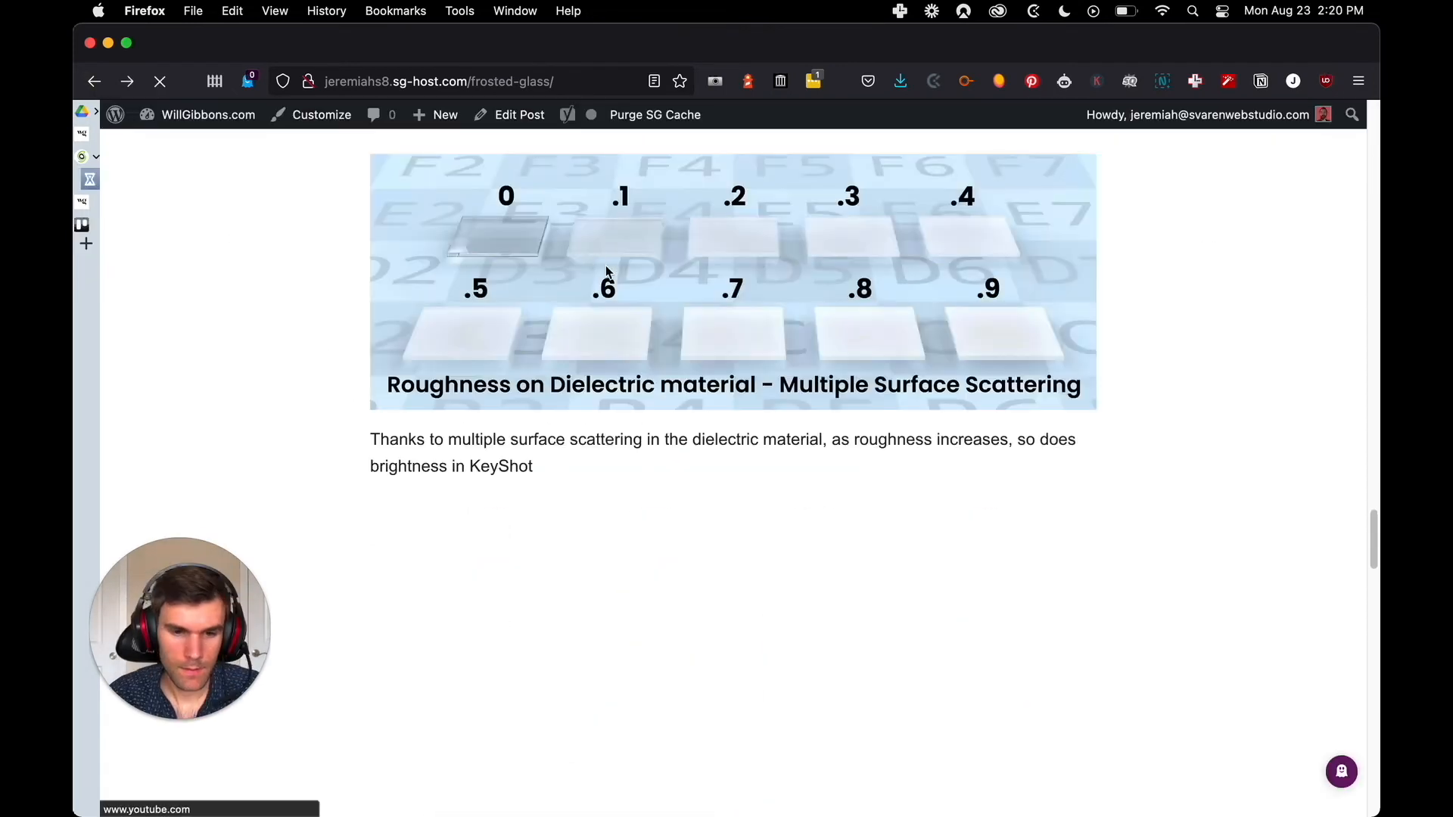
{"action": "scroll", "coordinate": [349, 327], "scroll_direction": "up", "scroll_amount": 15}
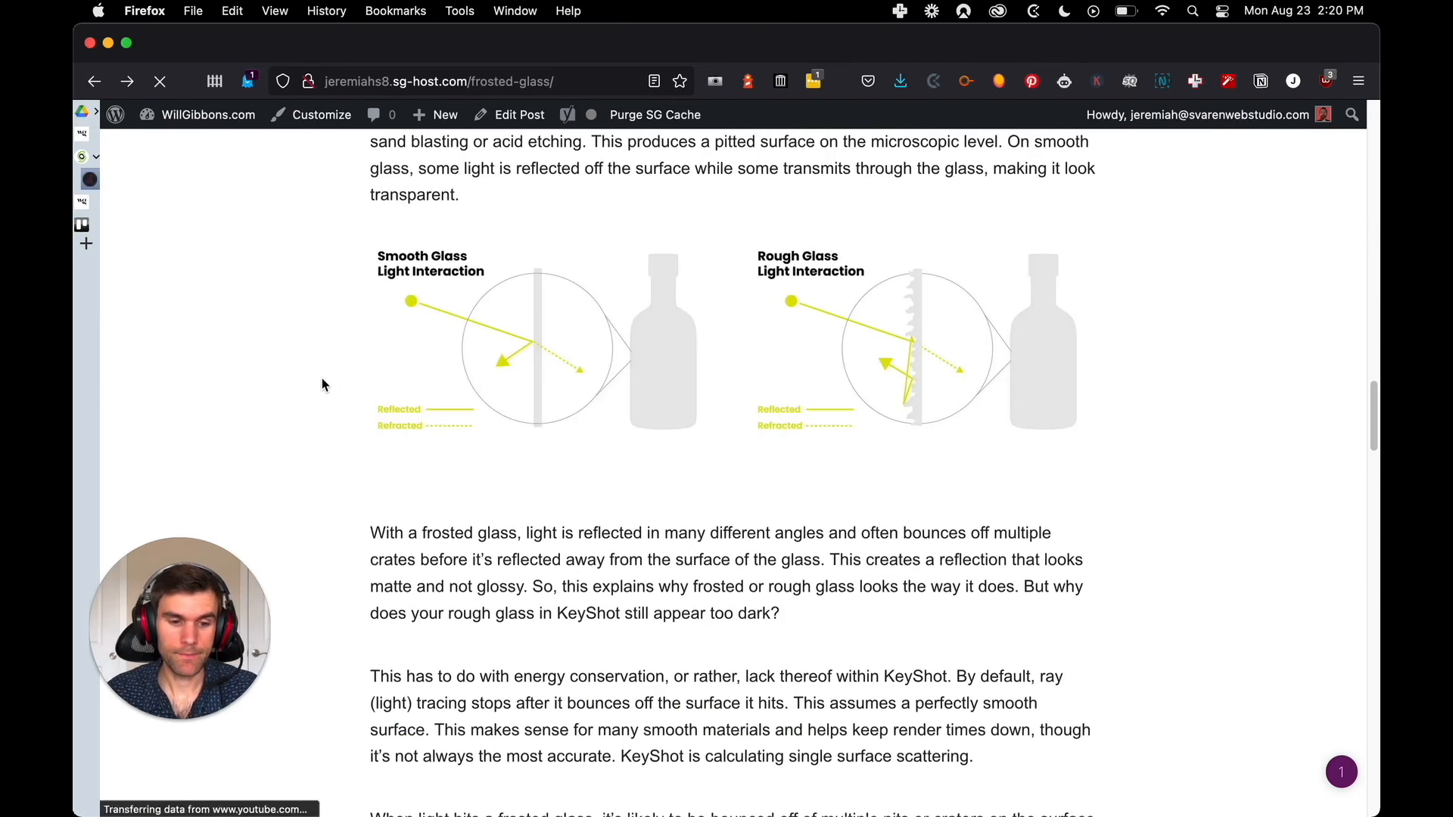
{"action": "scroll", "coordinate": [263, 431], "scroll_direction": "up", "scroll_amount": 10}
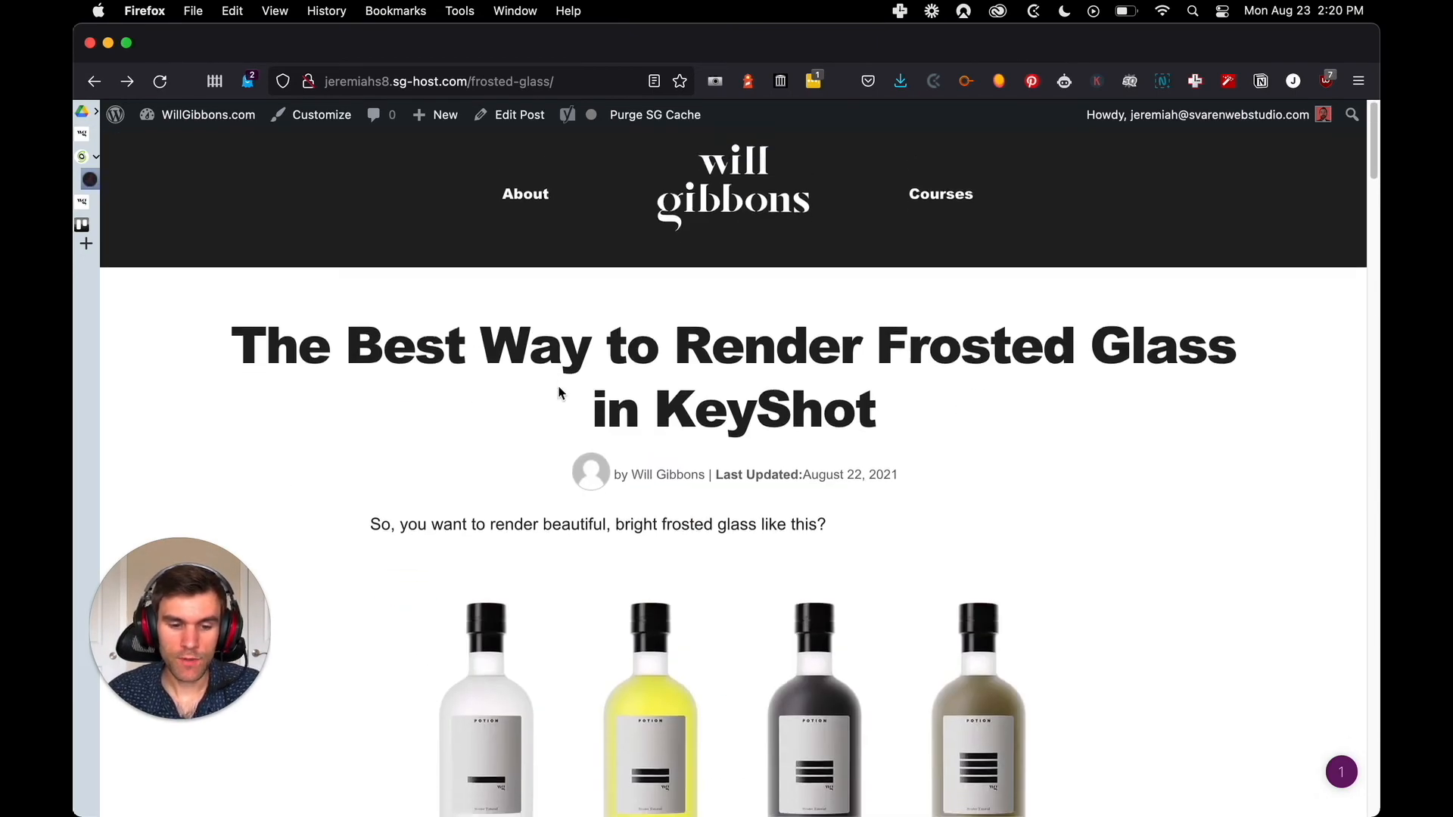
{"action": "scroll", "coordinate": [530, 397], "scroll_direction": "down", "scroll_amount": 4}
{"action": "scroll", "coordinate": [553, 383], "scroll_direction": "down", "scroll_amount": 20}
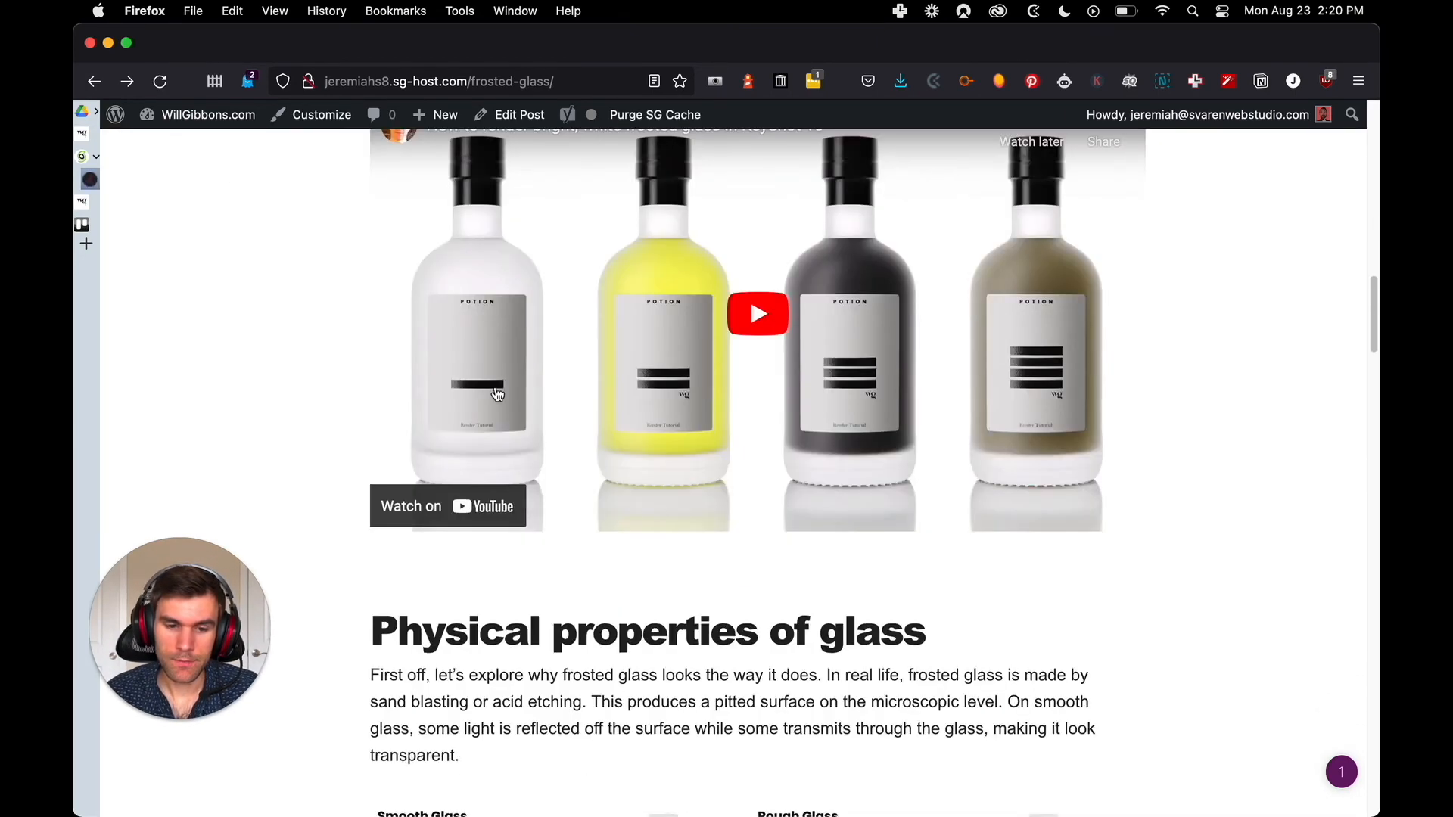
{"action": "scroll", "coordinate": [490, 412], "scroll_direction": "down", "scroll_amount": 15}
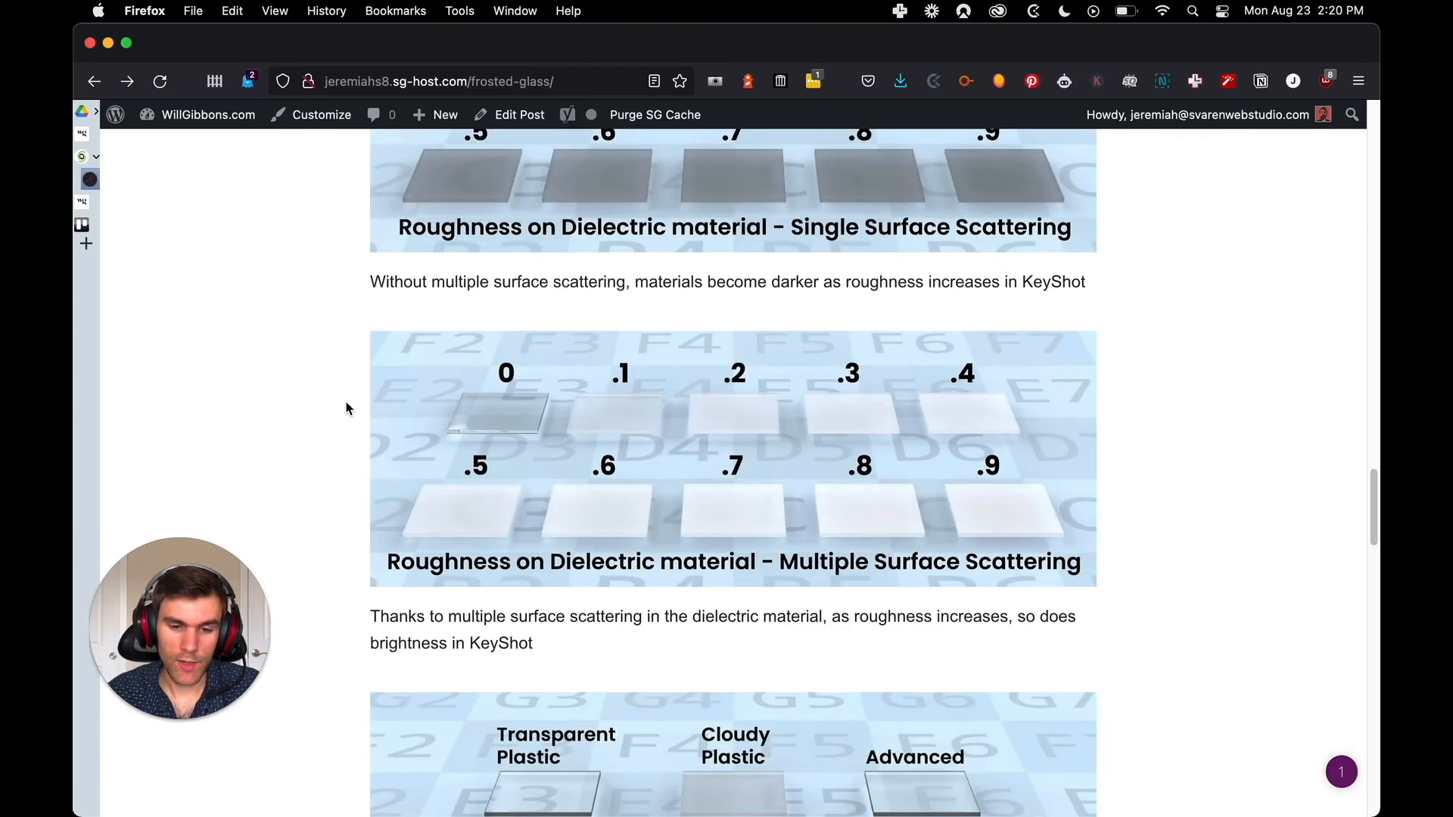
{"action": "scroll", "coordinate": [362, 396], "scroll_direction": "down", "scroll_amount": 5}
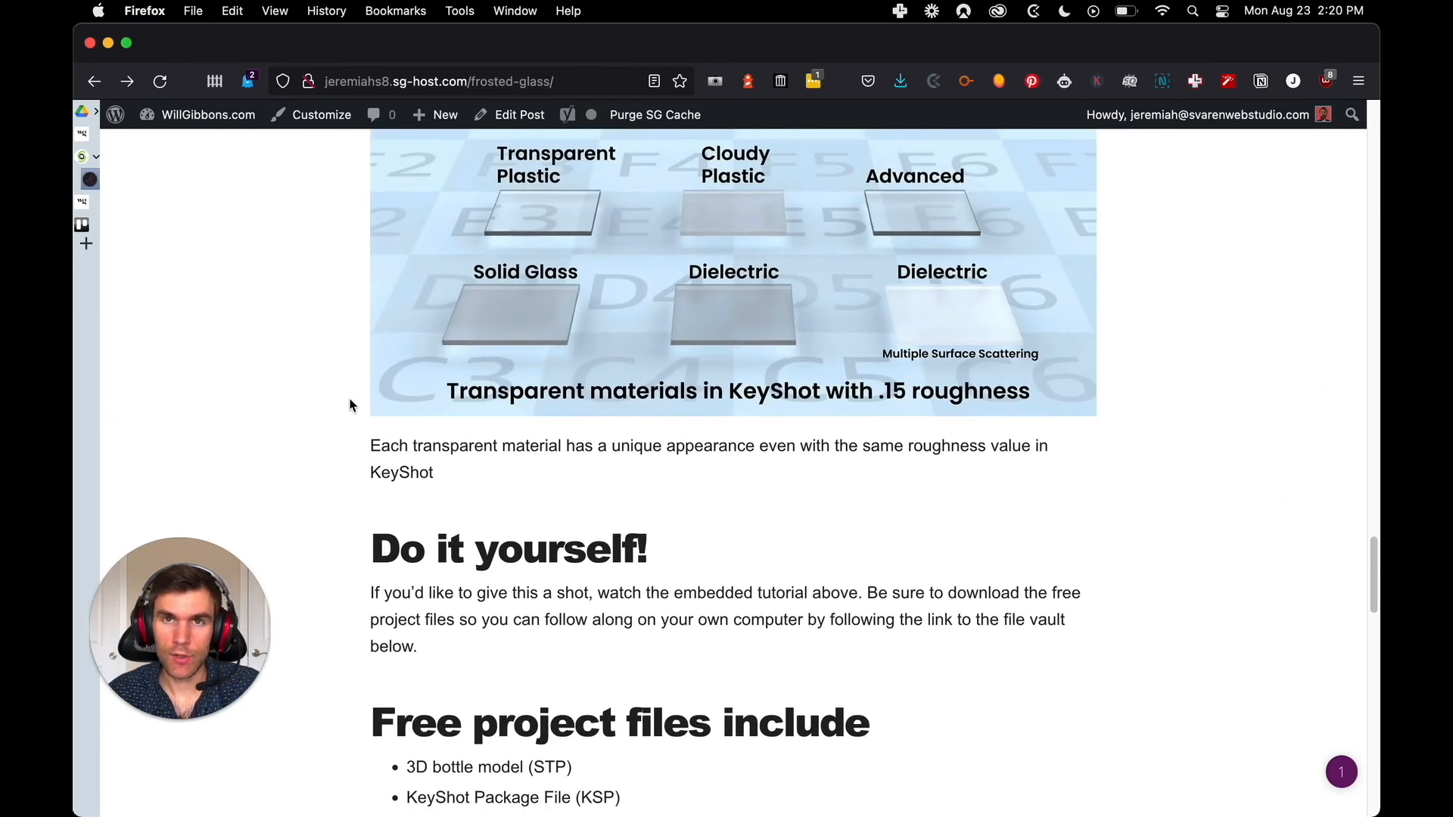
{"action": "scroll", "coordinate": [348, 393], "scroll_direction": "down", "scroll_amount": 12}
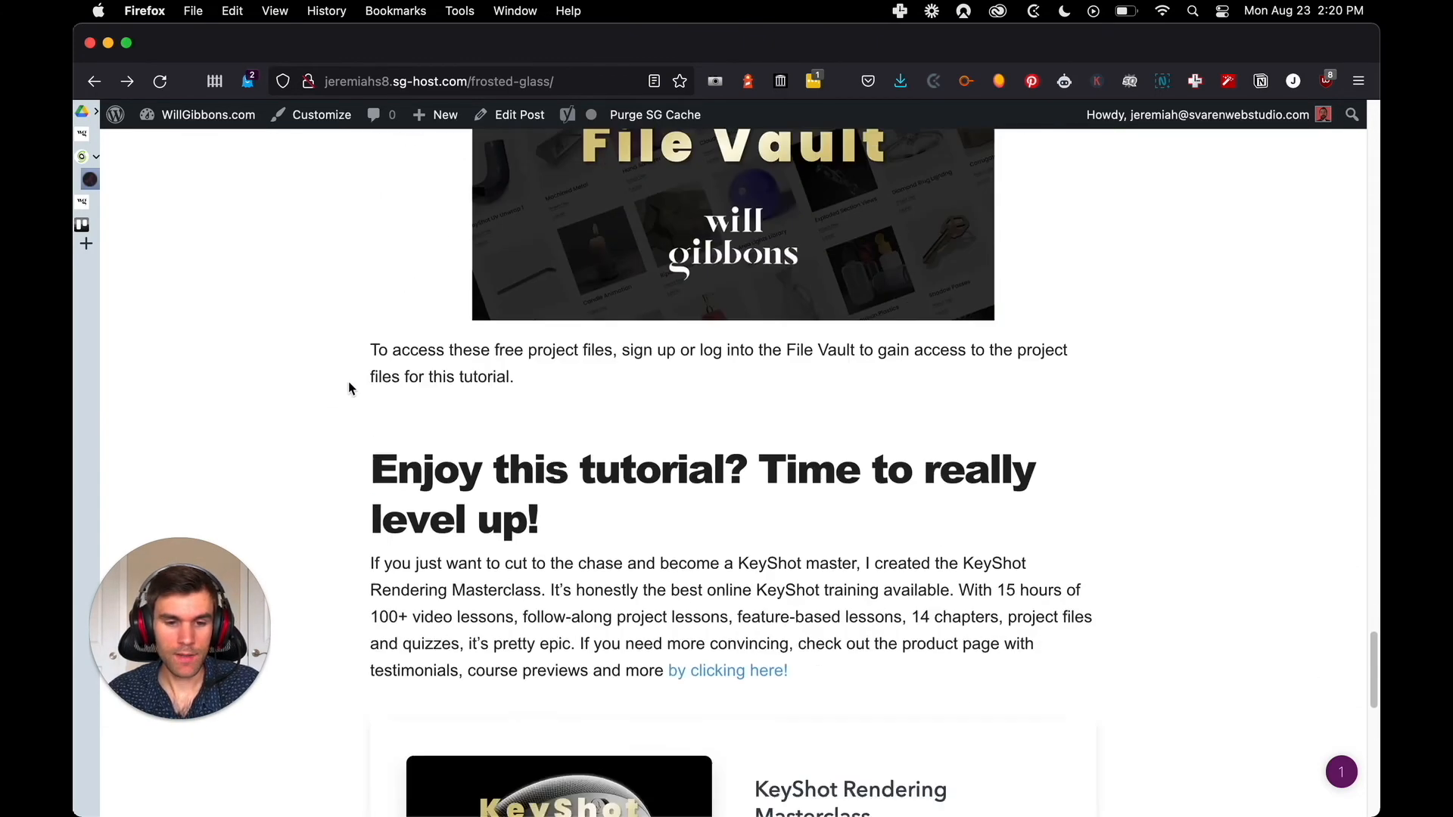
{"action": "scroll", "coordinate": [367, 393], "scroll_direction": "down", "scroll_amount": 4}
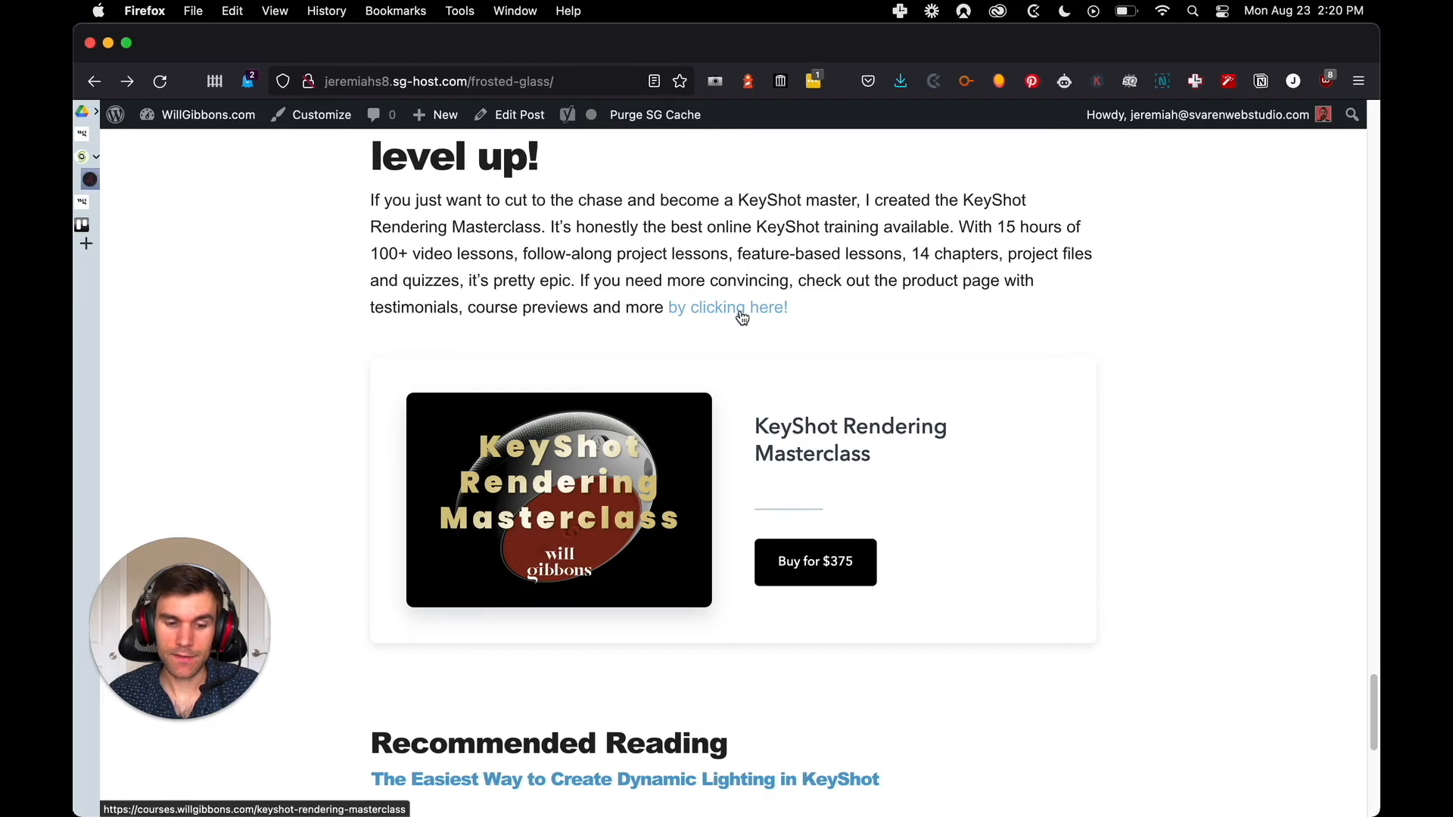
{"action": "scroll", "coordinate": [566, 316], "scroll_direction": "up", "scroll_amount": 7}
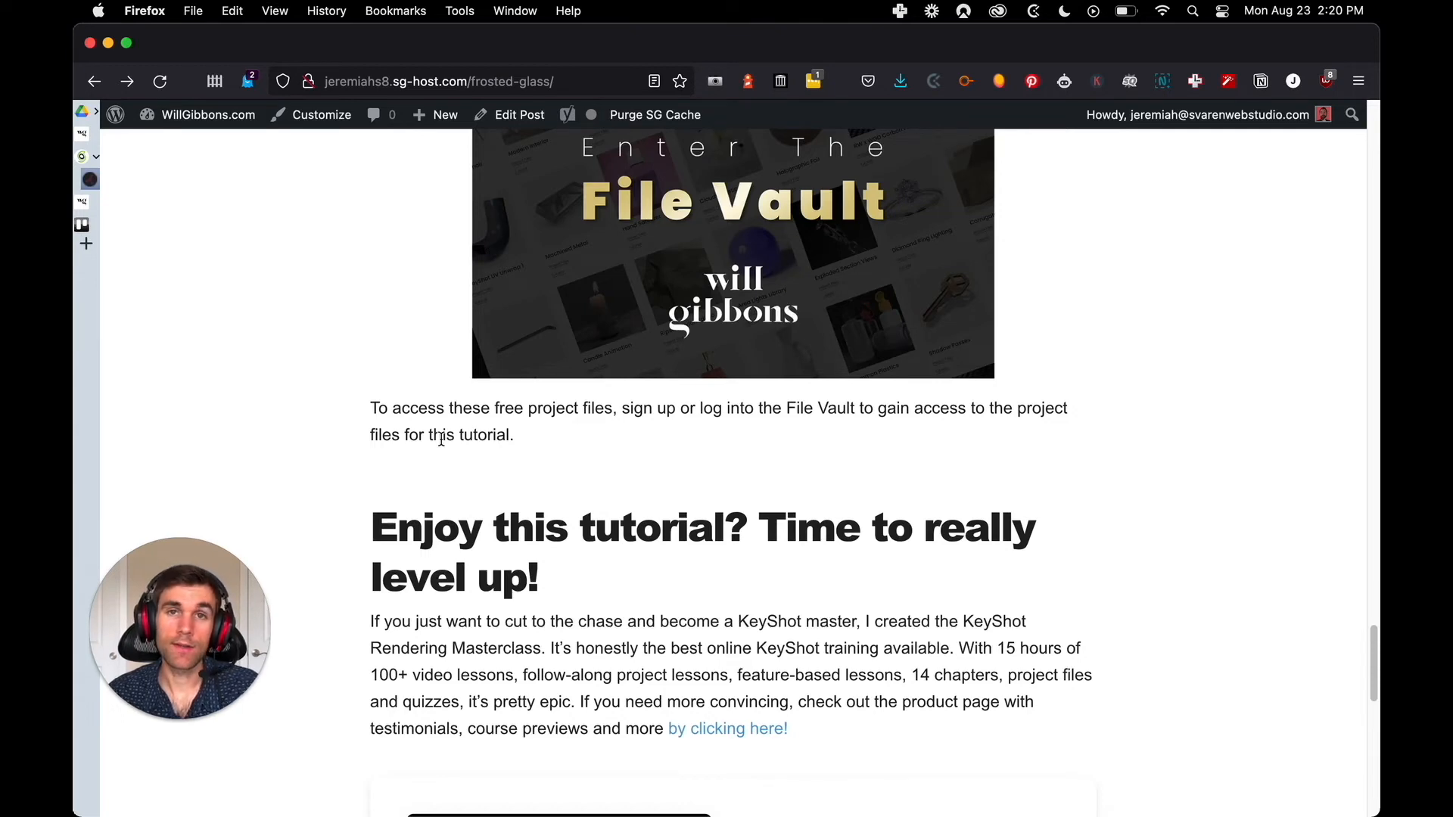
{"action": "scroll", "coordinate": [406, 502], "scroll_direction": "up", "scroll_amount": 15}
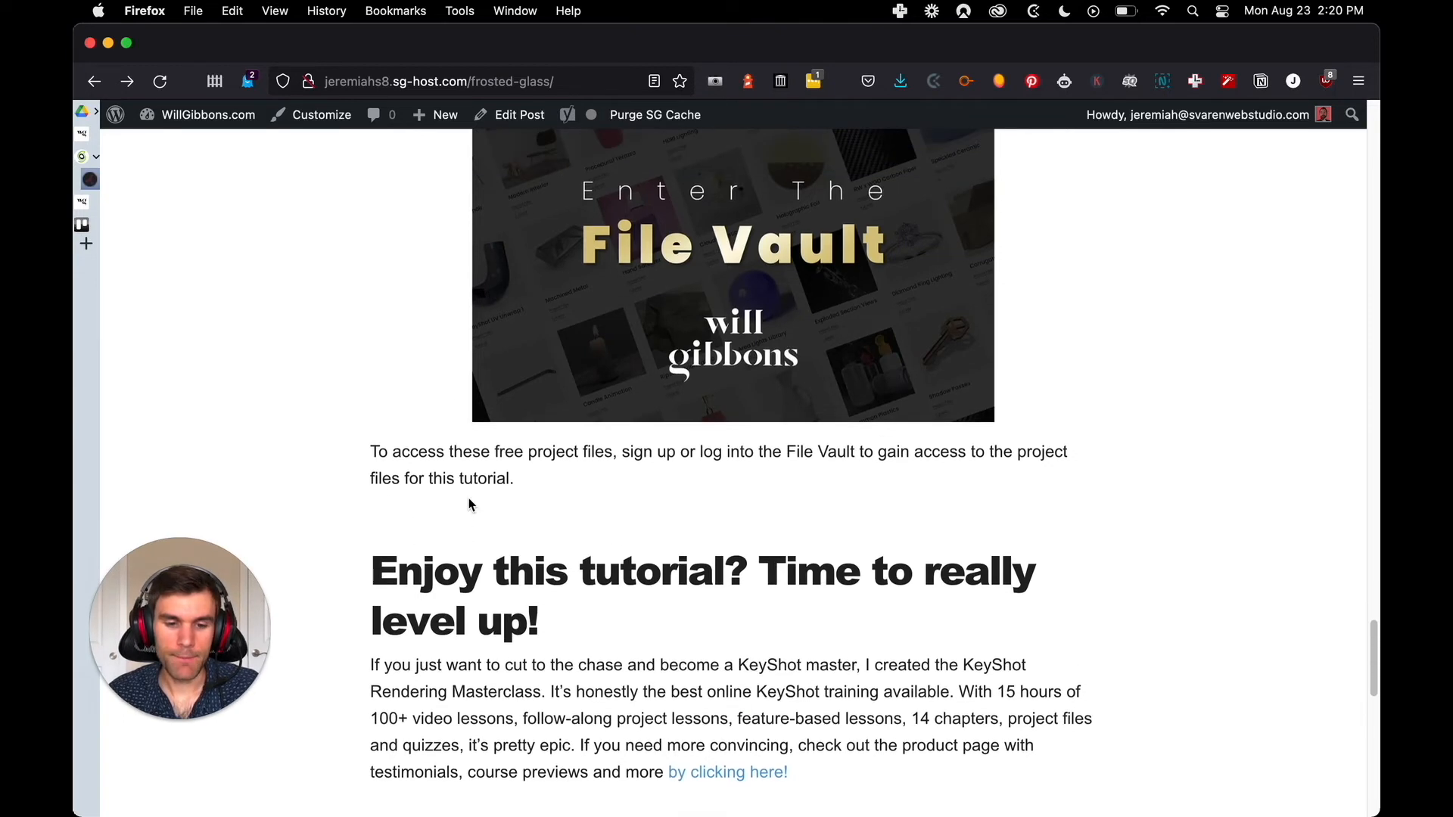
{"action": "scroll", "coordinate": [545, 423], "scroll_direction": "up", "scroll_amount": 20}
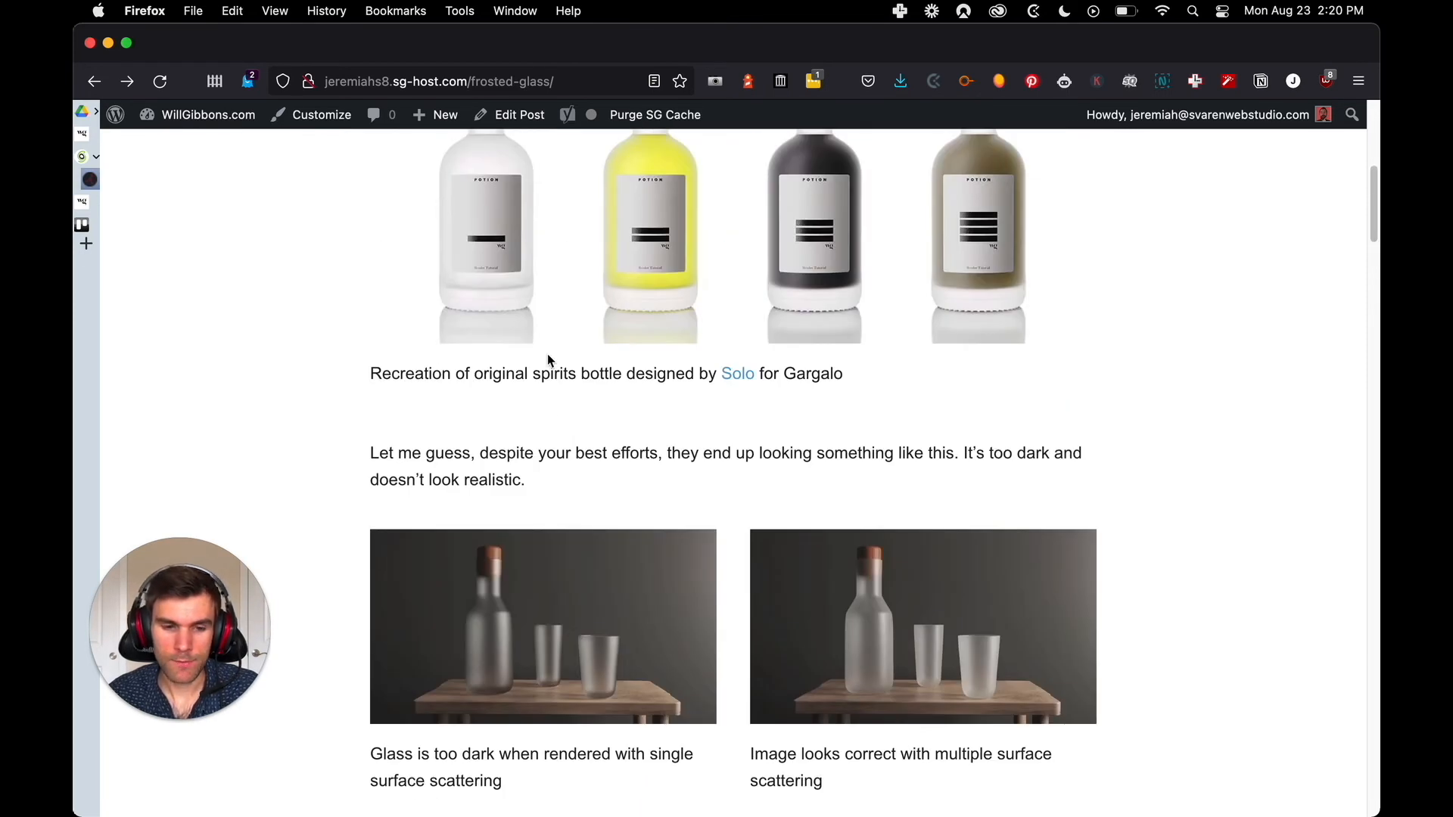
Open the "Better copy of Squarespace SEO Migration Cheat Sheet" and narrow the WP Page URL and WP Page Title columns
{"action": "mouse_move", "coordinate": [97, 118]}
{"action": "left_click", "coordinate": [244, 111]}
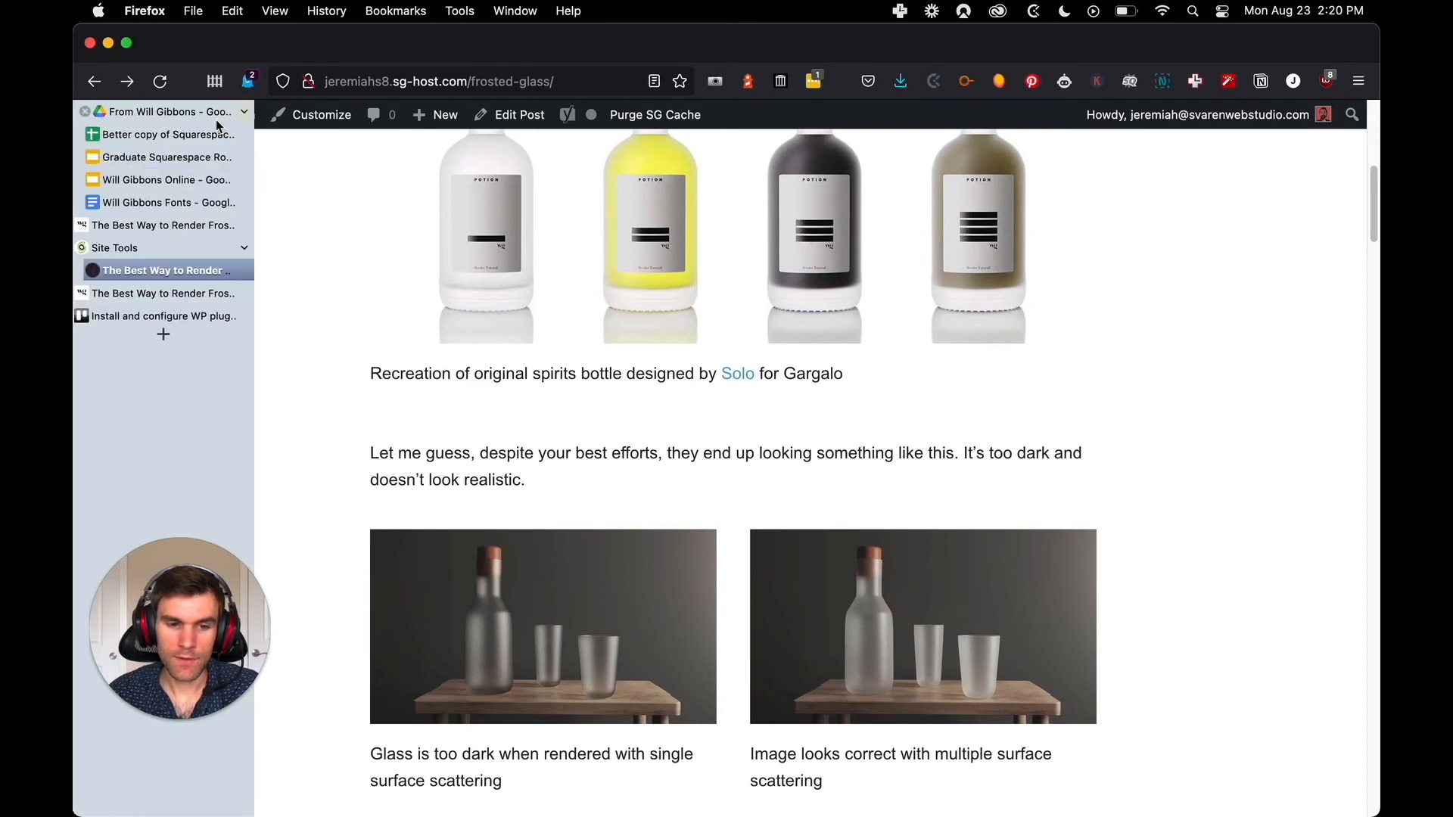
{"action": "left_click", "coordinate": [194, 134]}
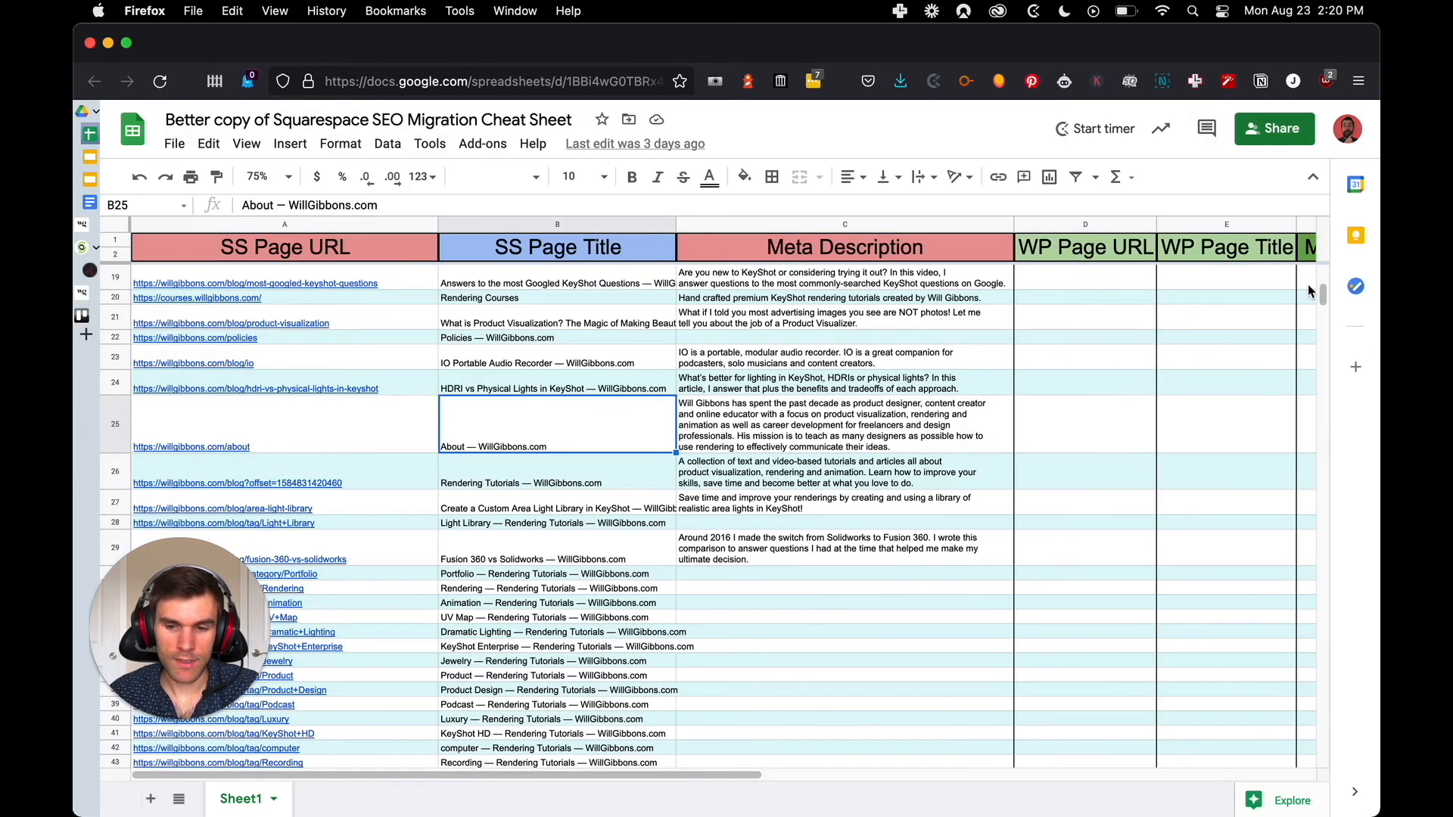
{"action": "left_click_drag", "start_coordinate": [1156, 227], "coordinate": [1124, 228]}
{"action": "left_click_drag", "start_coordinate": [1256, 228], "coordinate": [1222, 227]}
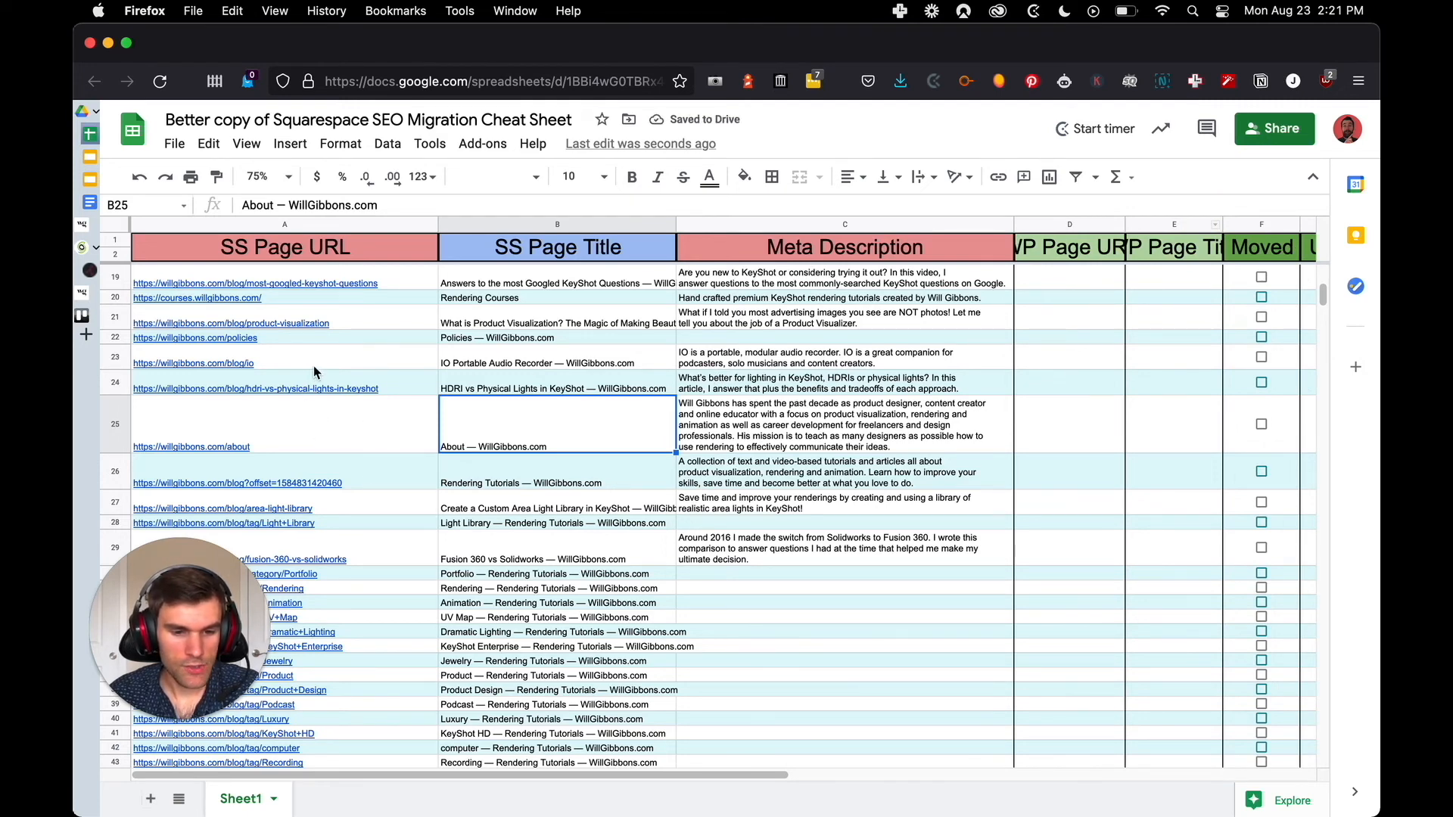
Look through the cheat sheet's SS Page URL and SS Page Title entries for the frosted glass post
{"action": "key", "text": "ctrl+Tab"}
{"action": "scroll", "coordinate": [534, 424], "scroll_direction": "up", "scroll_amount": 6}
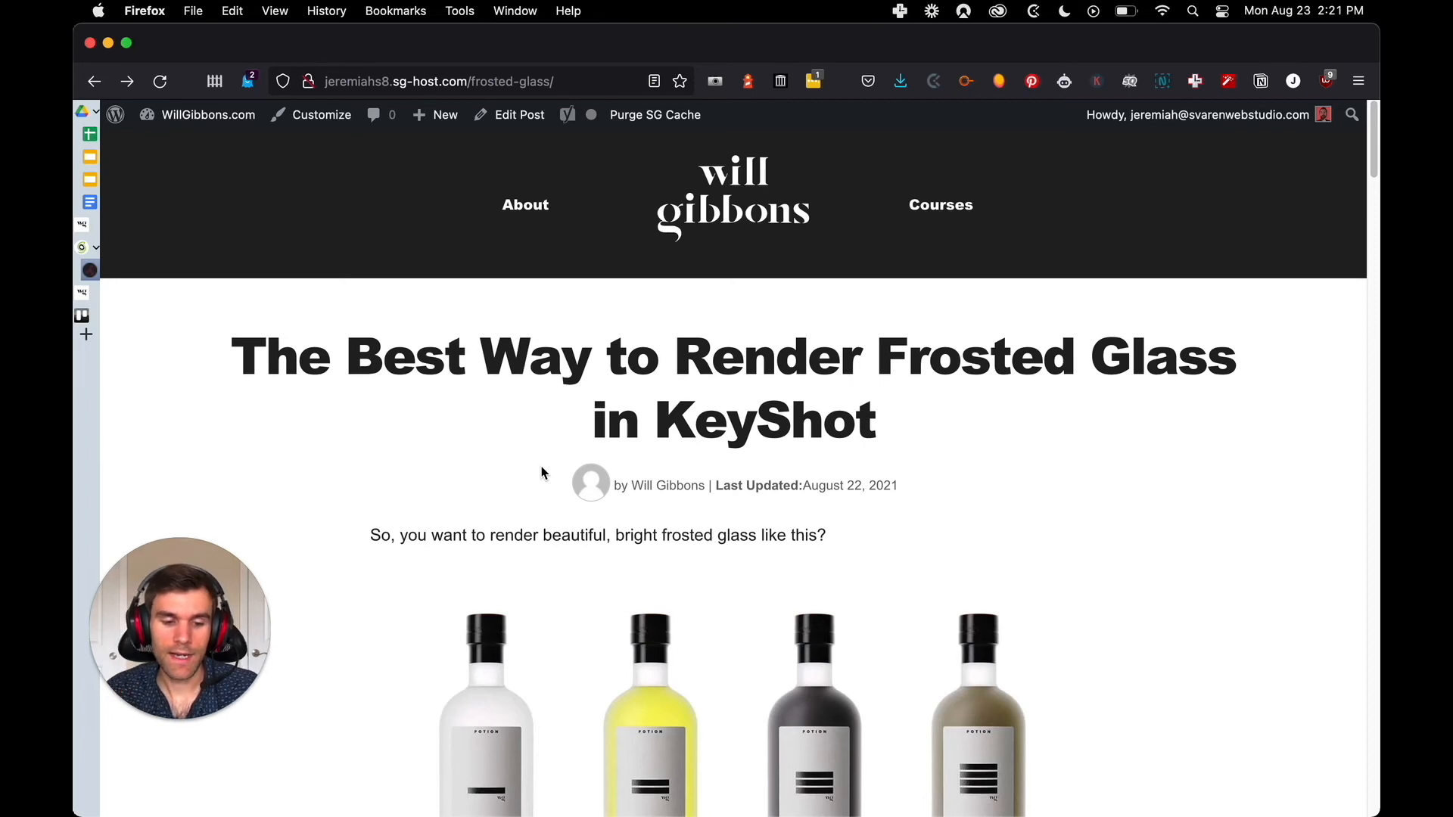
{"action": "key", "text": "ctrl+Tab"}
{"action": "scroll", "coordinate": [364, 446], "scroll_direction": "down", "scroll_amount": 20}
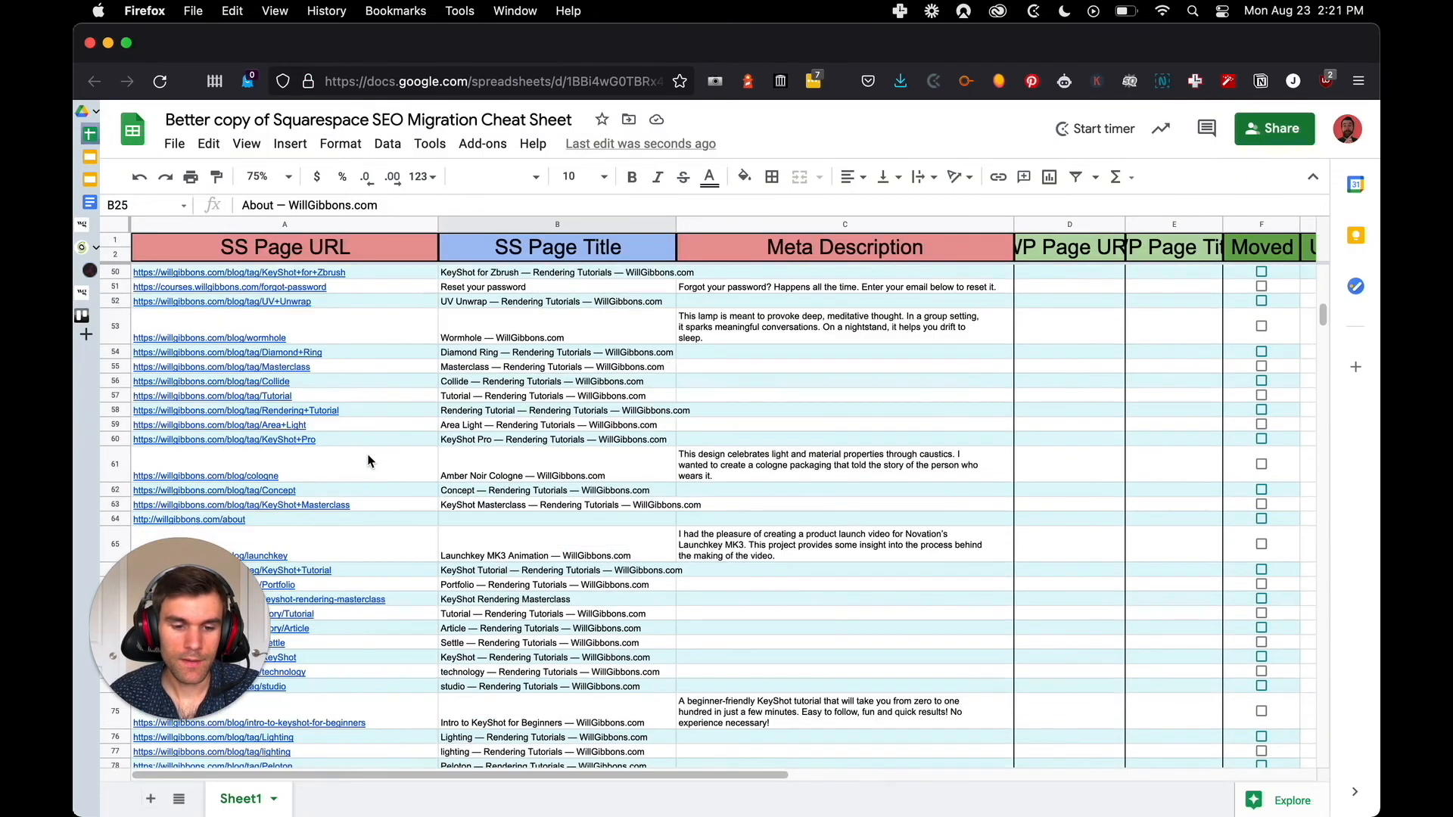
{"action": "scroll", "coordinate": [363, 484], "scroll_direction": "down", "scroll_amount": 5}
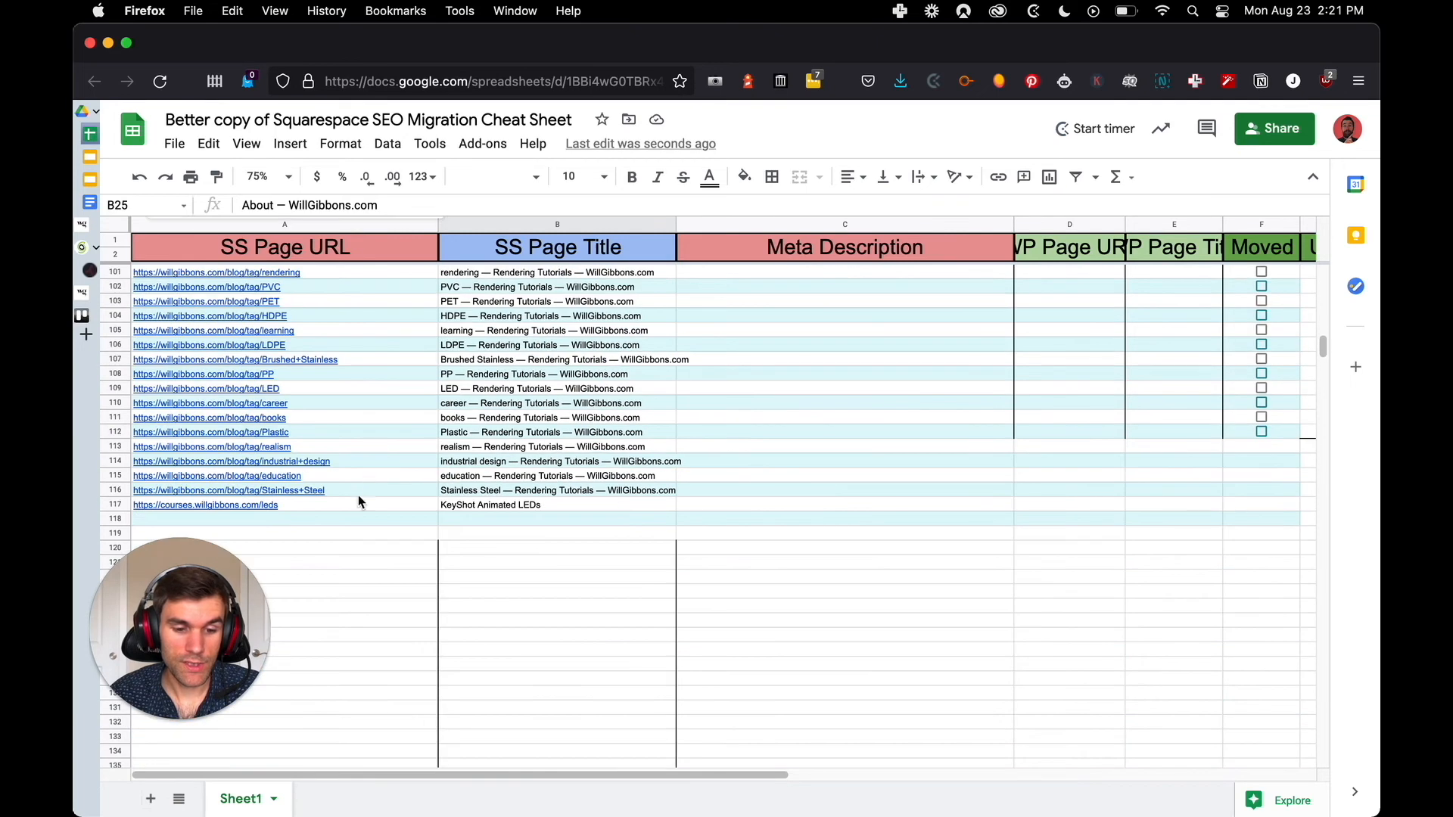
{"action": "key", "text": "ctrl+Tab"}
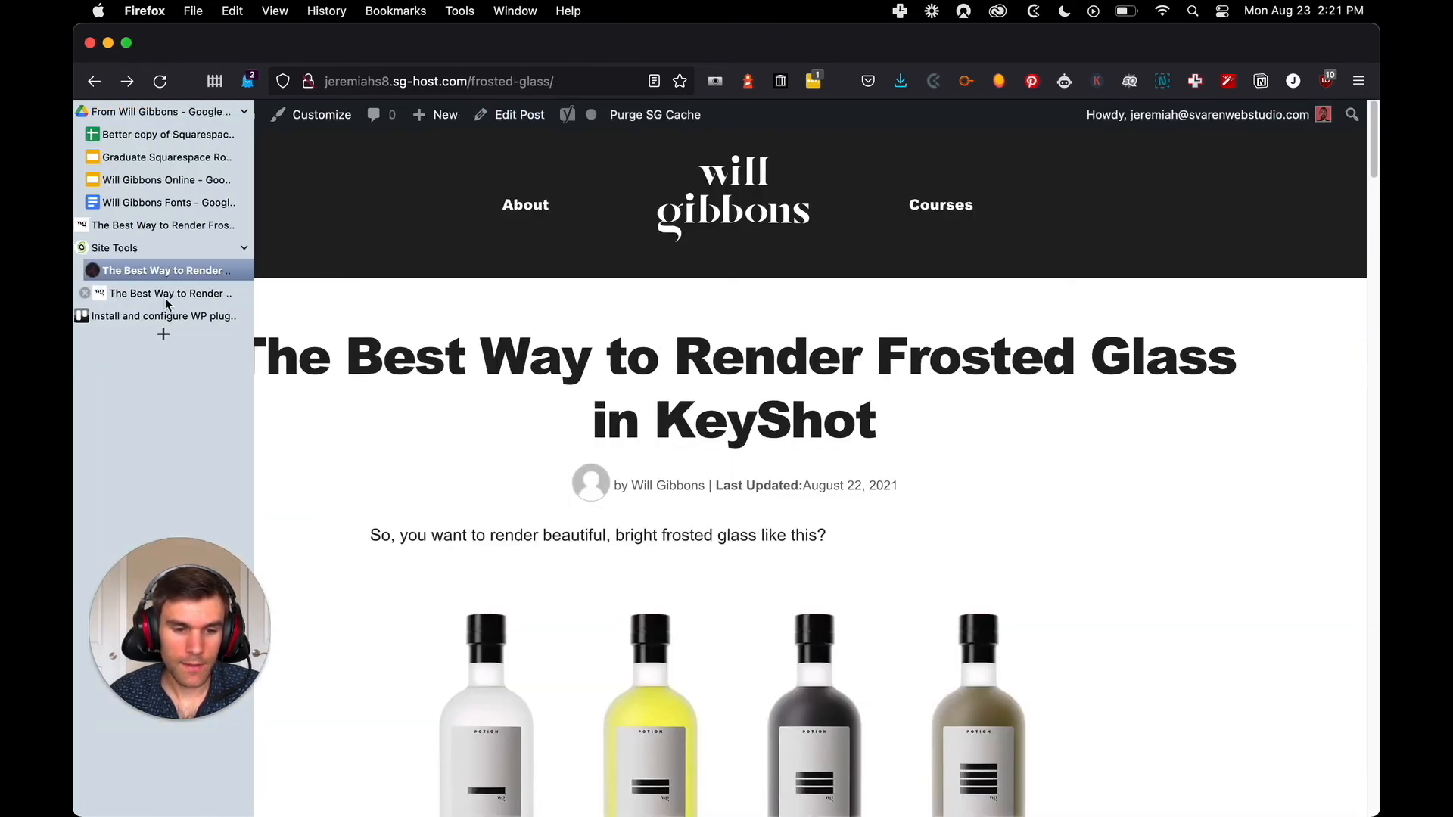
{"action": "left_click", "coordinate": [173, 294]}
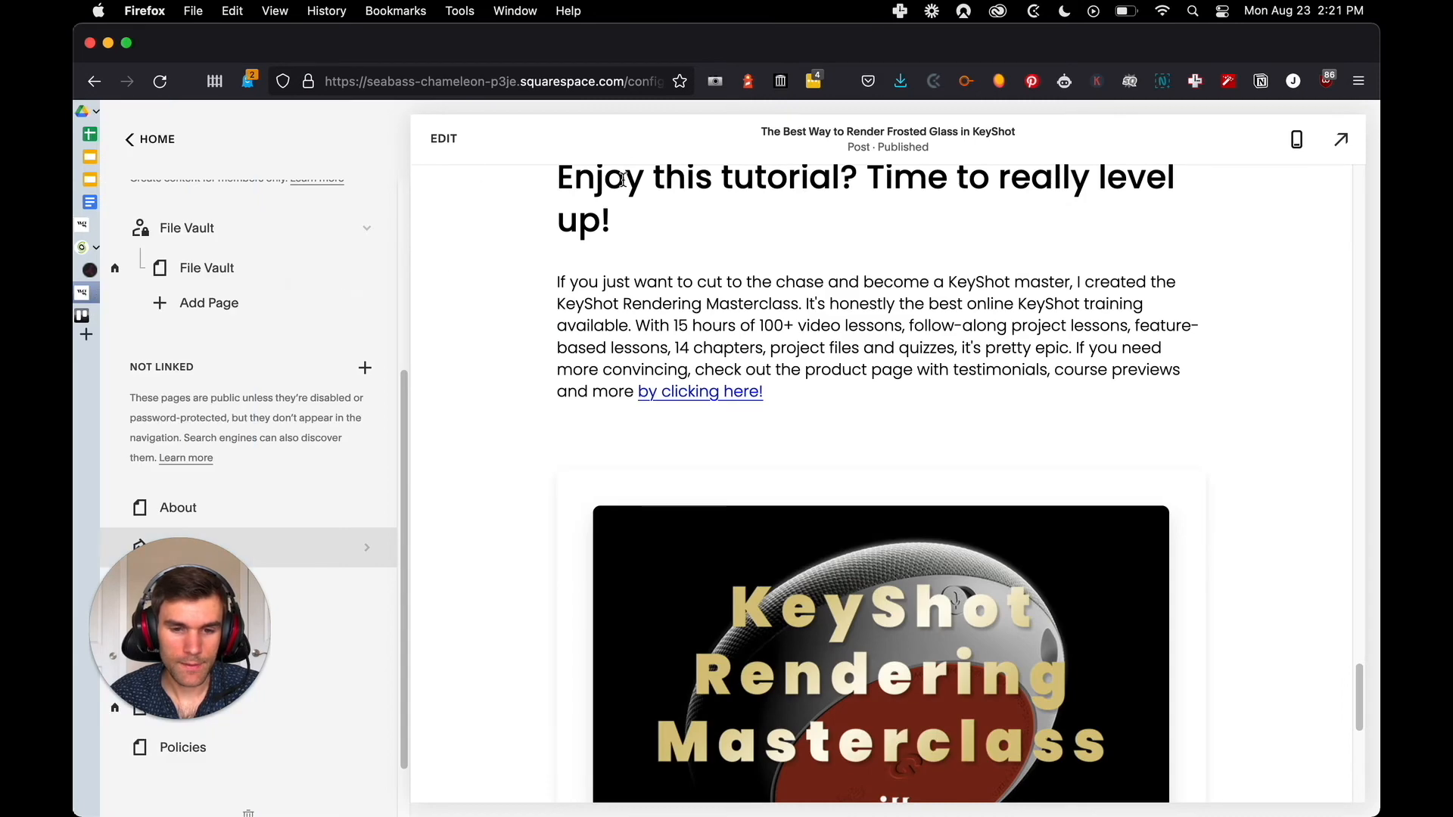
{"action": "mouse_move", "coordinate": [87, 198]}
{"action": "left_click", "coordinate": [206, 200]}
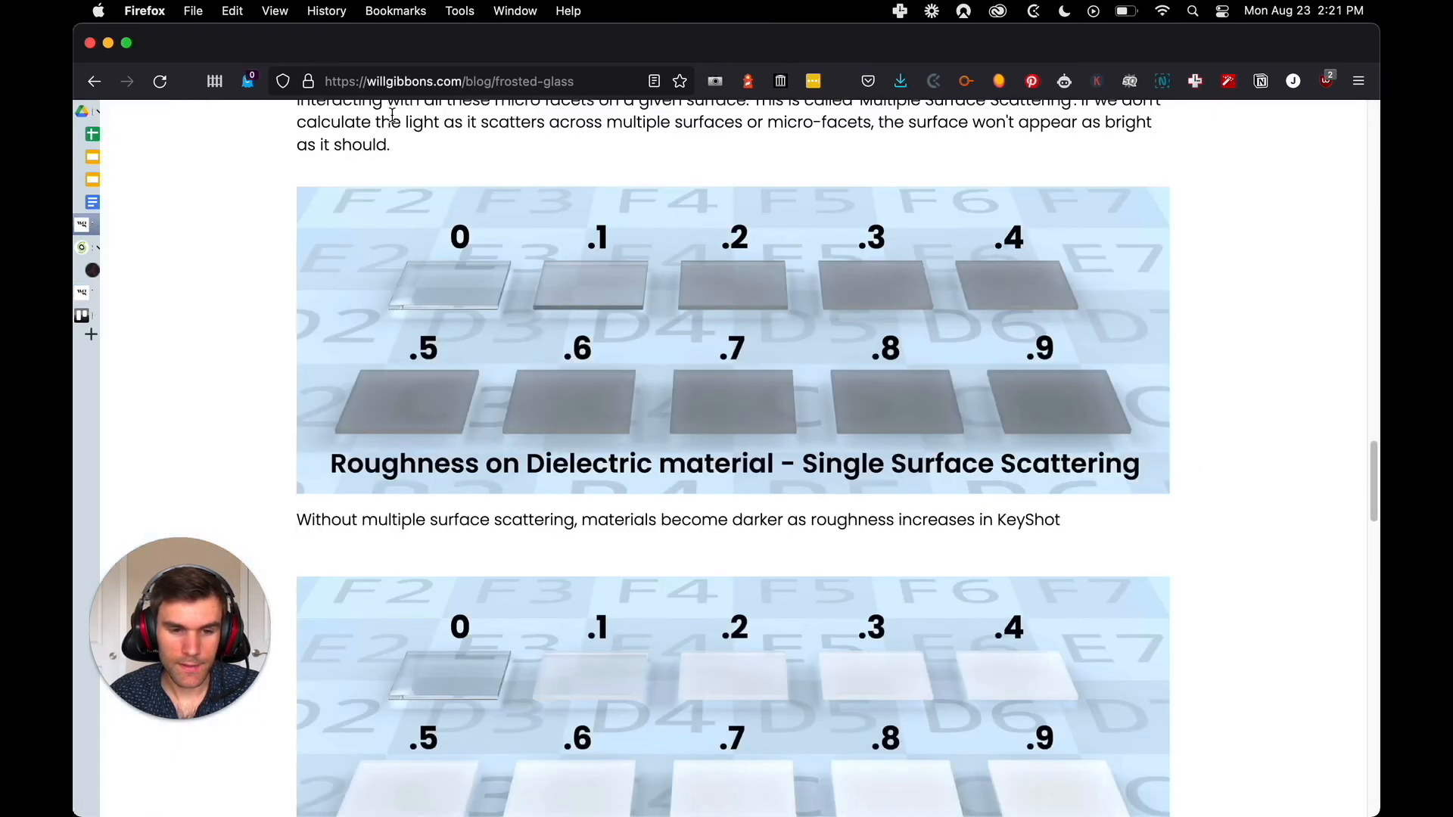
{"action": "left_click", "coordinate": [459, 83]}
{"action": "key", "text": "super+c"}
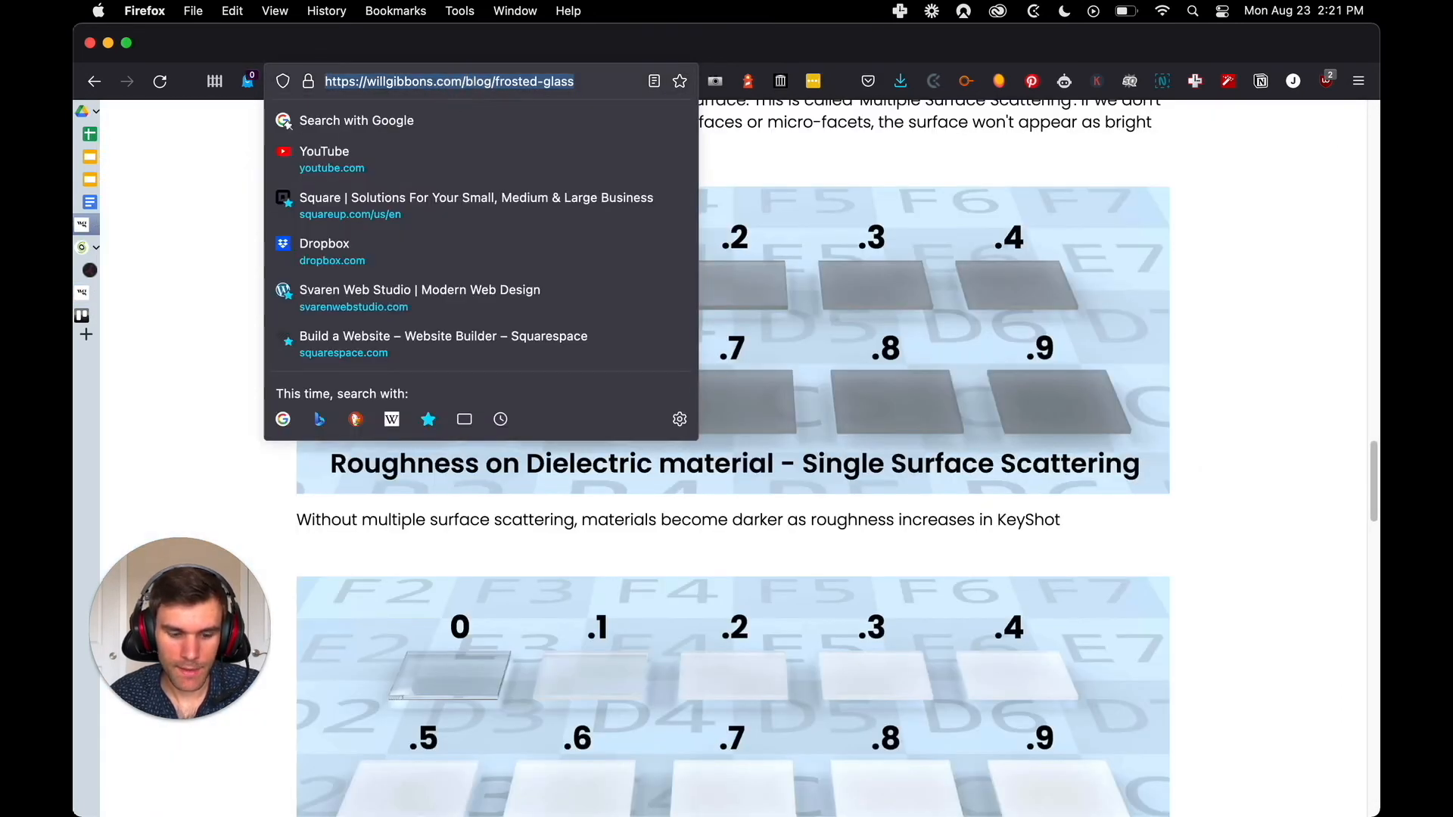
{"action": "key", "text": "ctrl+Tab"}
{"action": "key", "text": "ctrl+Tab"}
{"action": "key", "text": "ctrl+Tab"}
{"action": "key", "text": "ctrl+Tab"}
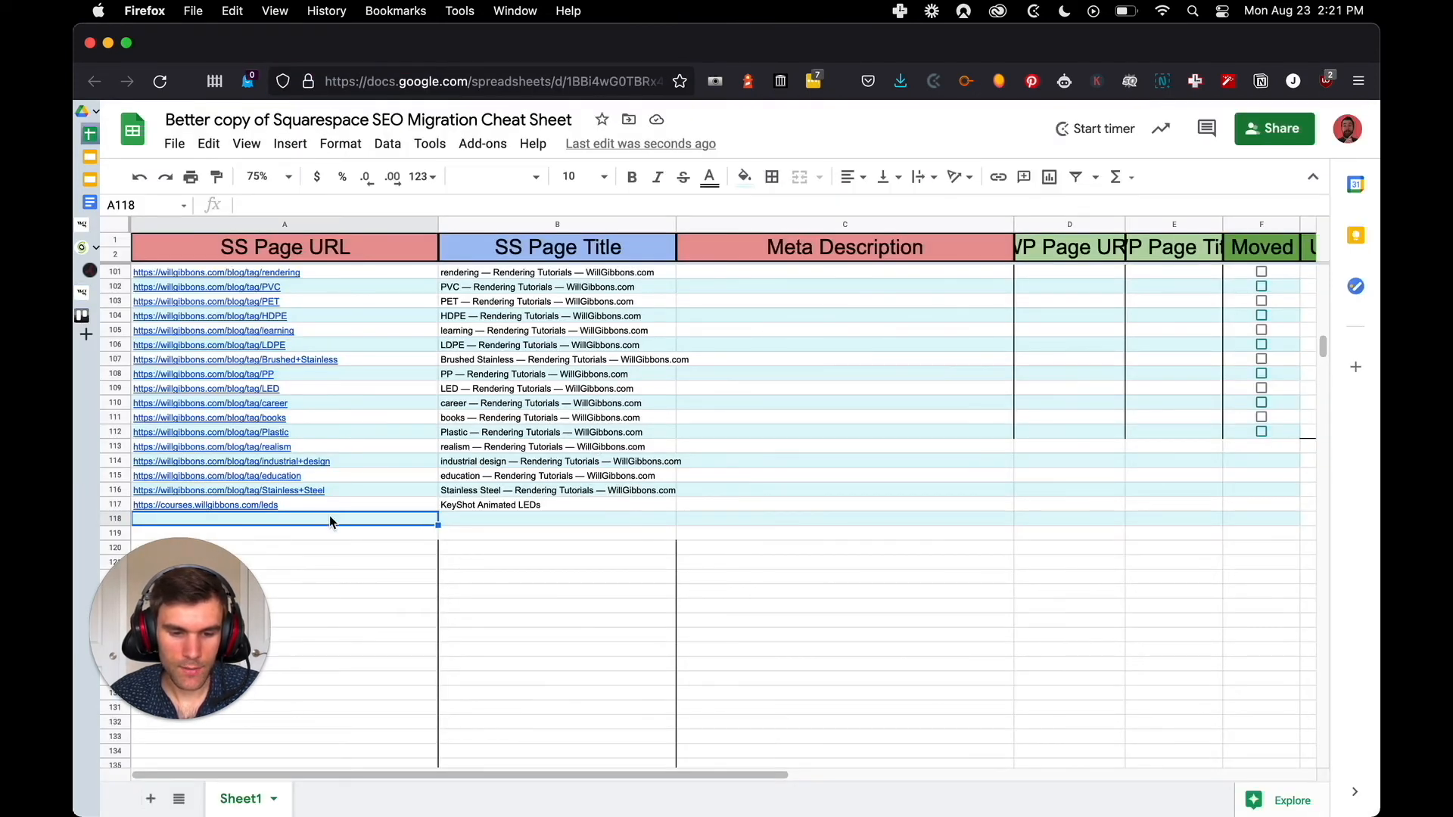
{"action": "key", "text": "super+v"}
{"action": "left_click", "coordinate": [502, 520]}
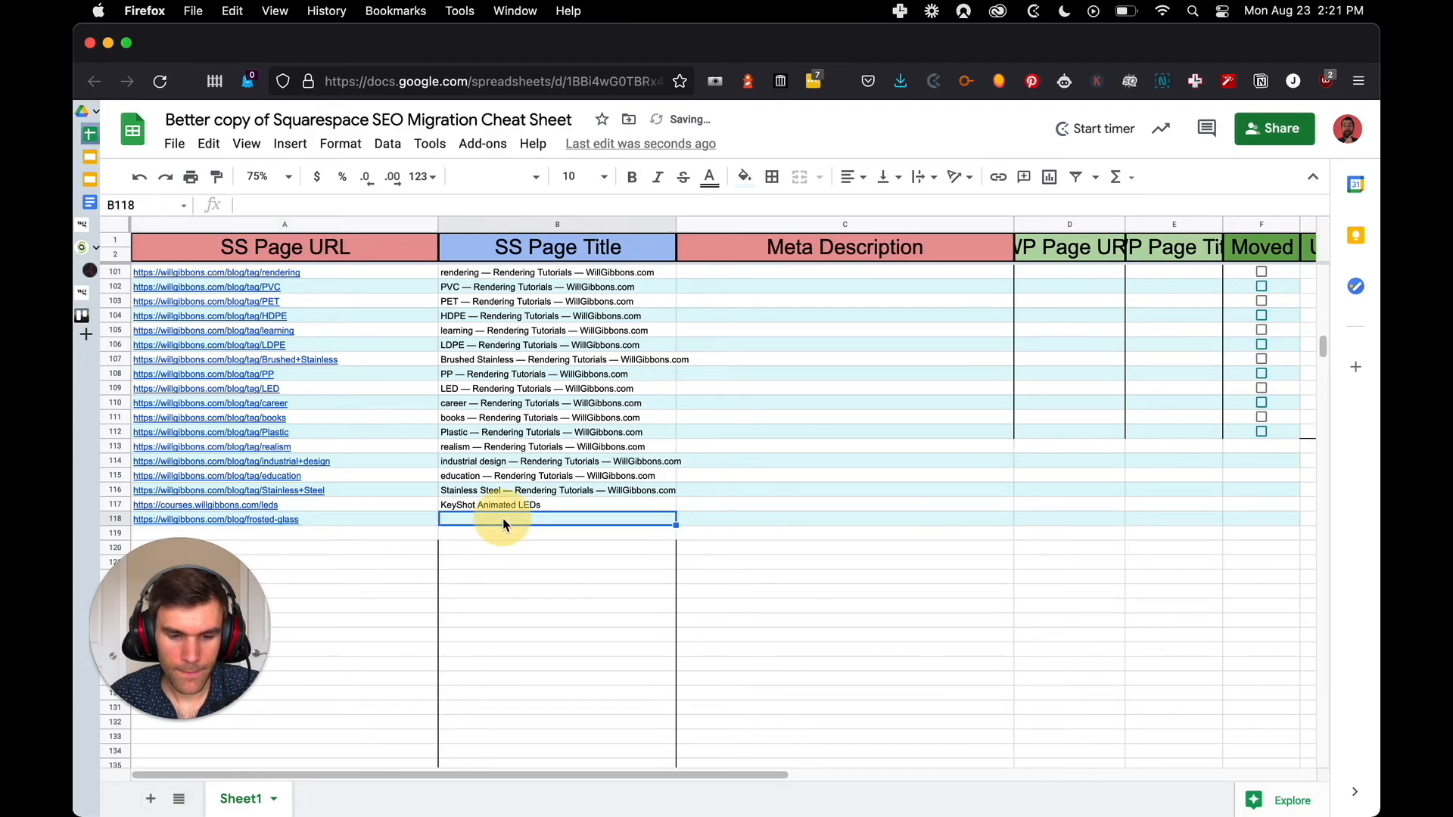
Try to copy the live post's on-page heading into cell B118 as its SS Page Title
{"action": "key", "text": "ctrl+Tab"}
{"action": "scroll", "coordinate": [592, 313], "scroll_direction": "up", "scroll_amount": 10}
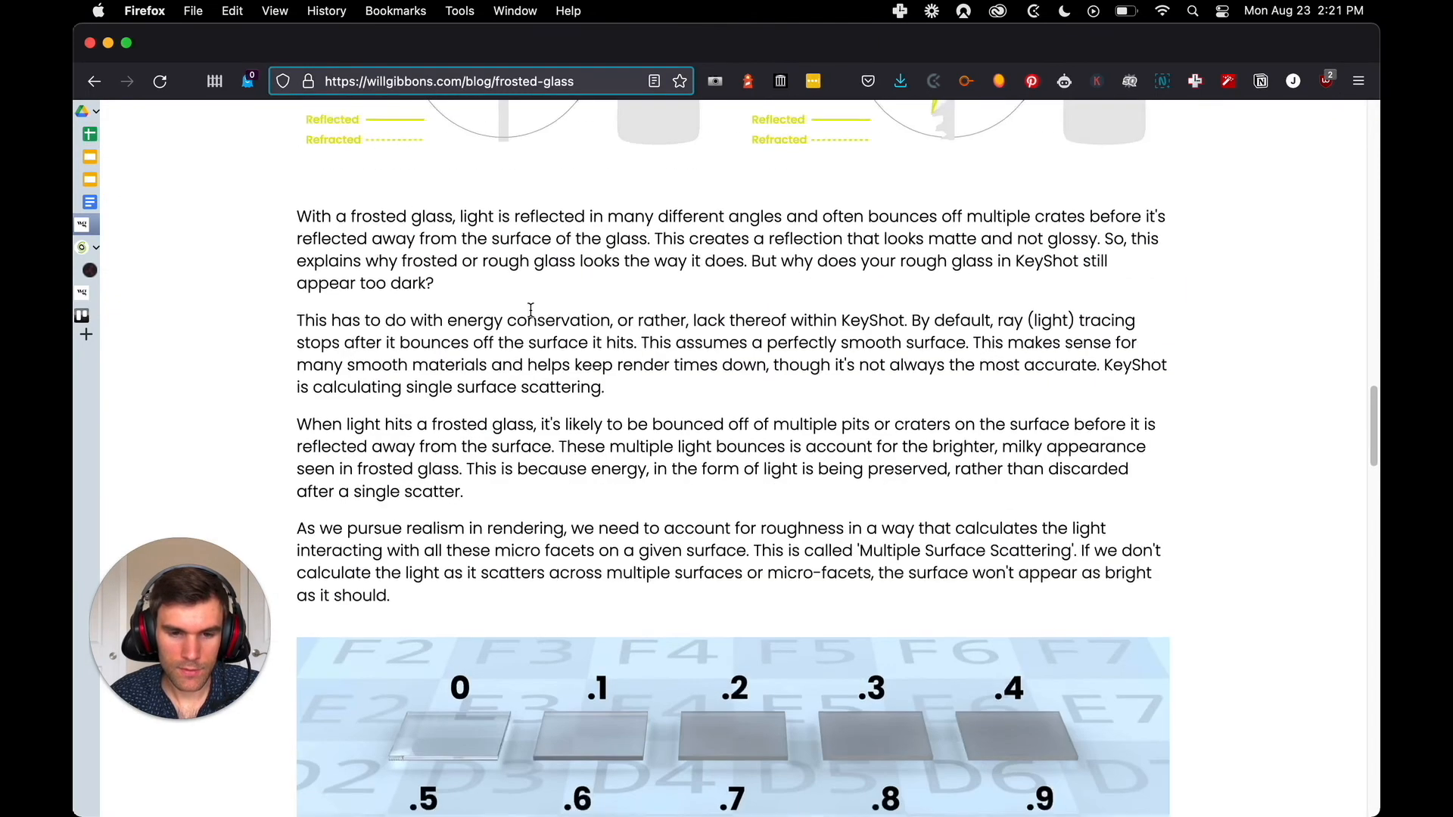
{"action": "scroll", "coordinate": [593, 313], "scroll_direction": "up", "scroll_amount": 10}
{"action": "left_click", "coordinate": [602, 333]}
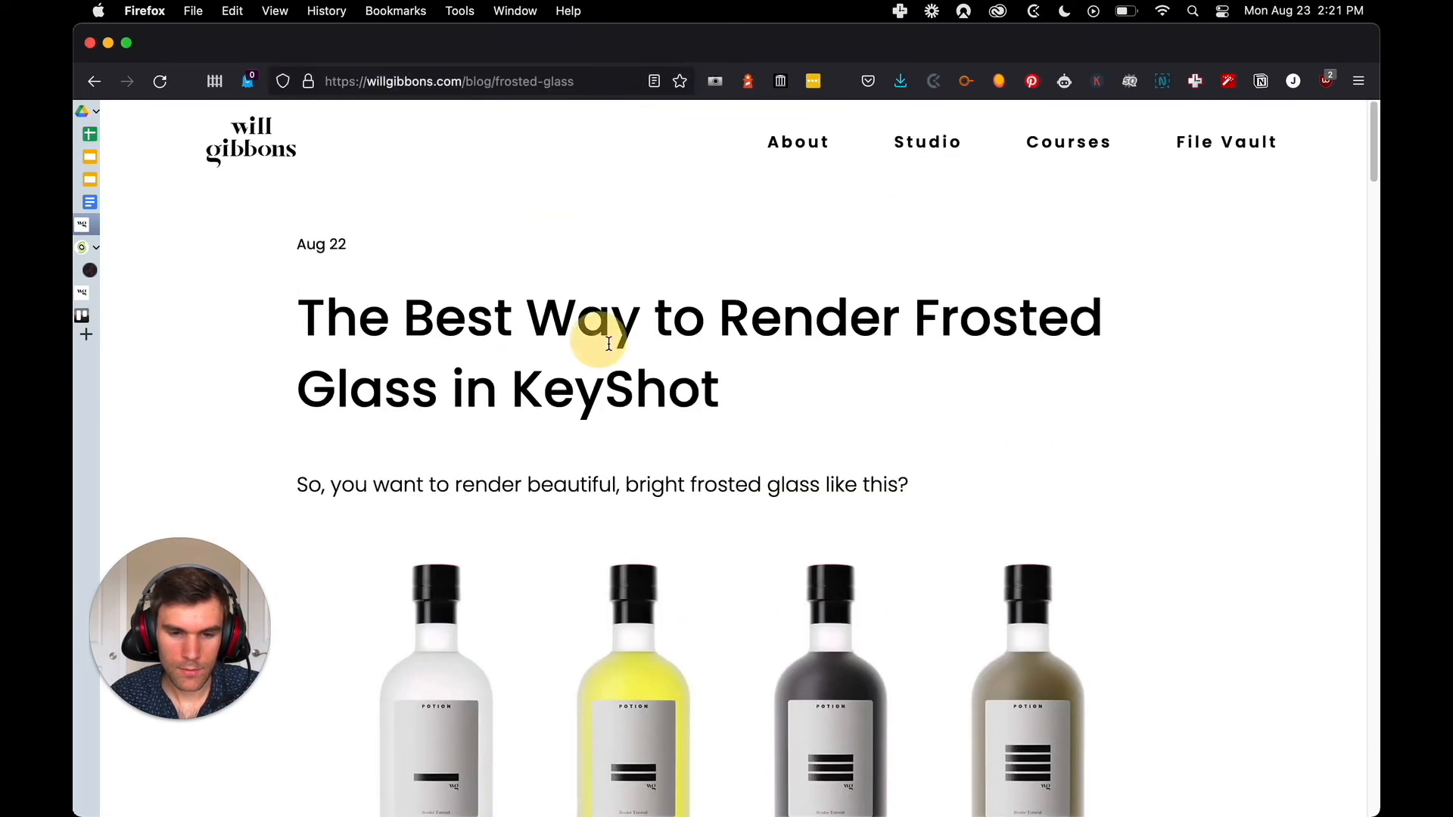
{"action": "left_click_drag", "start_coordinate": [742, 394], "coordinate": [286, 318]}
{"action": "key", "text": "super+c"}
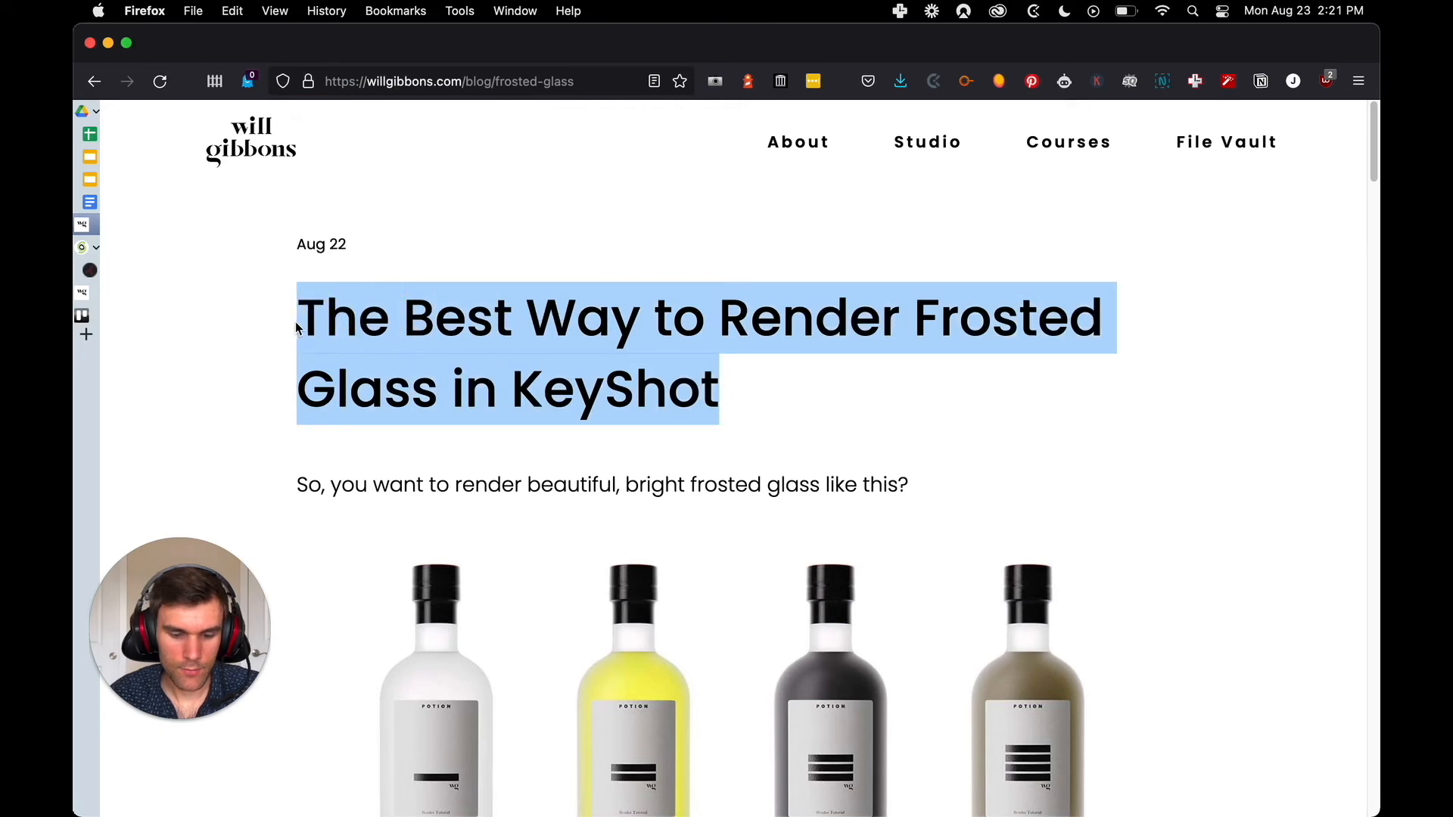
{"action": "key", "text": "ctrl+Tab"}
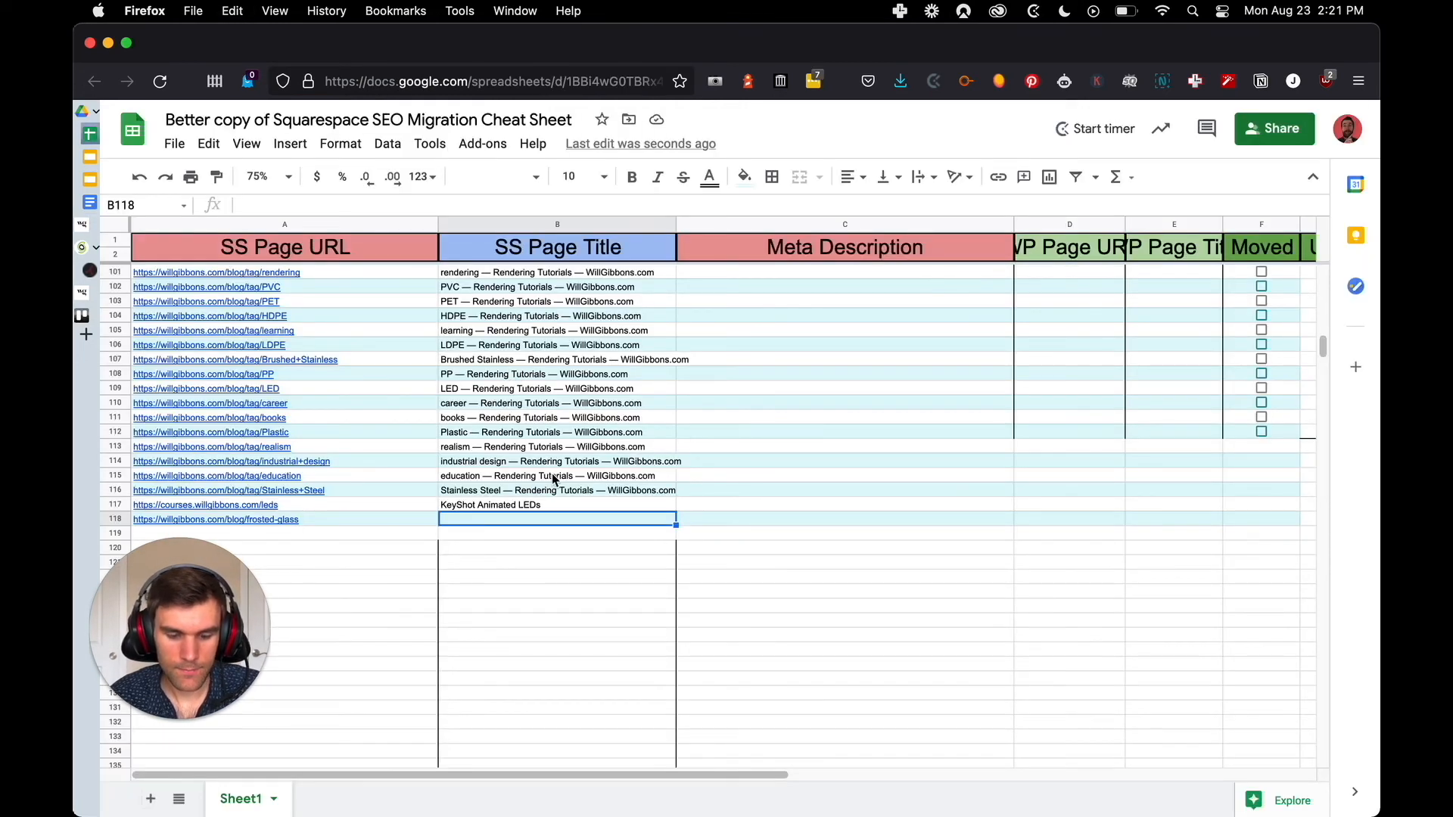
{"action": "key", "text": "super+v"}
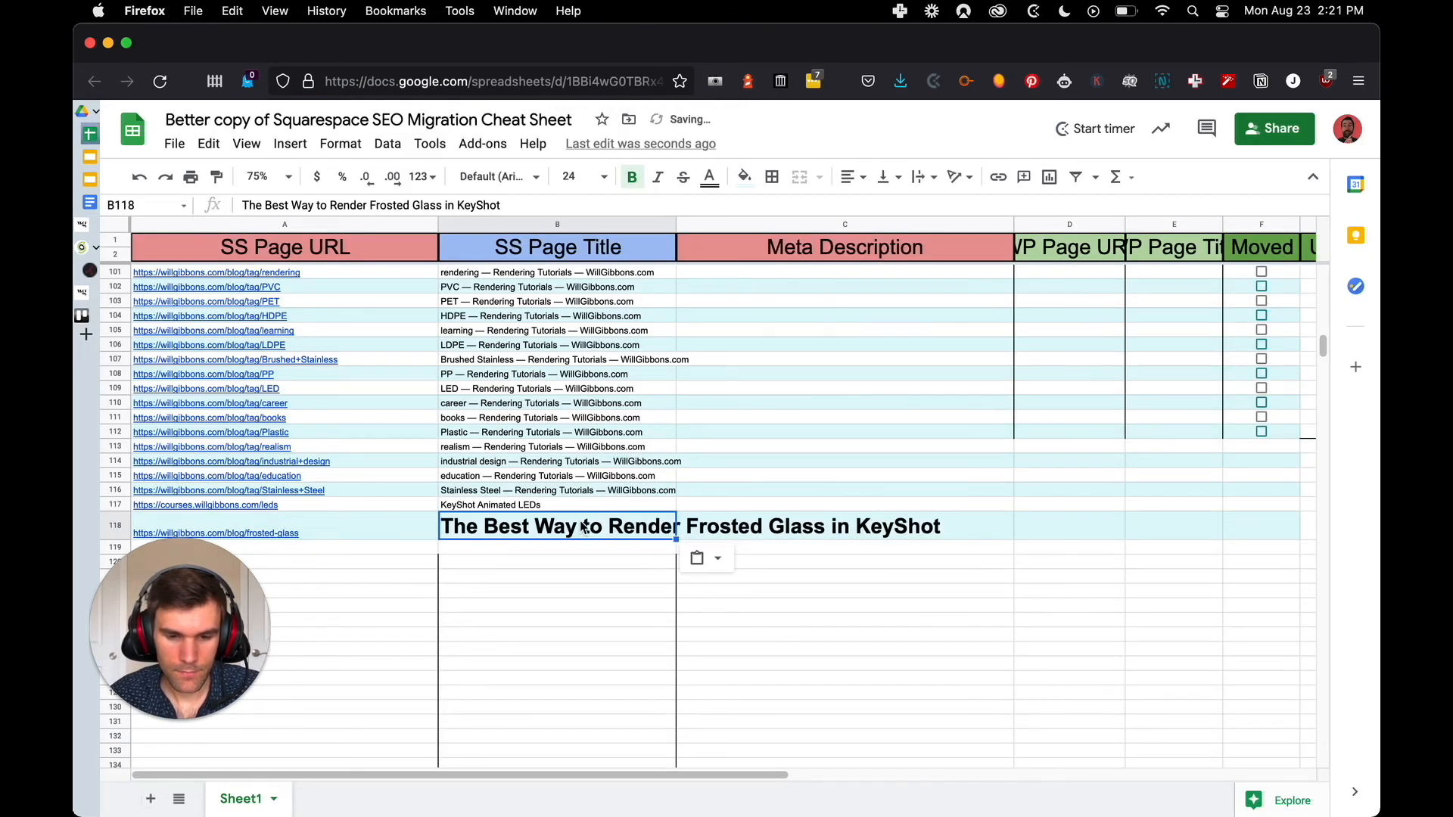
{"action": "key", "text": "super+z"}
{"action": "scroll", "coordinate": [583, 515], "scroll_direction": "up", "scroll_amount": 5}
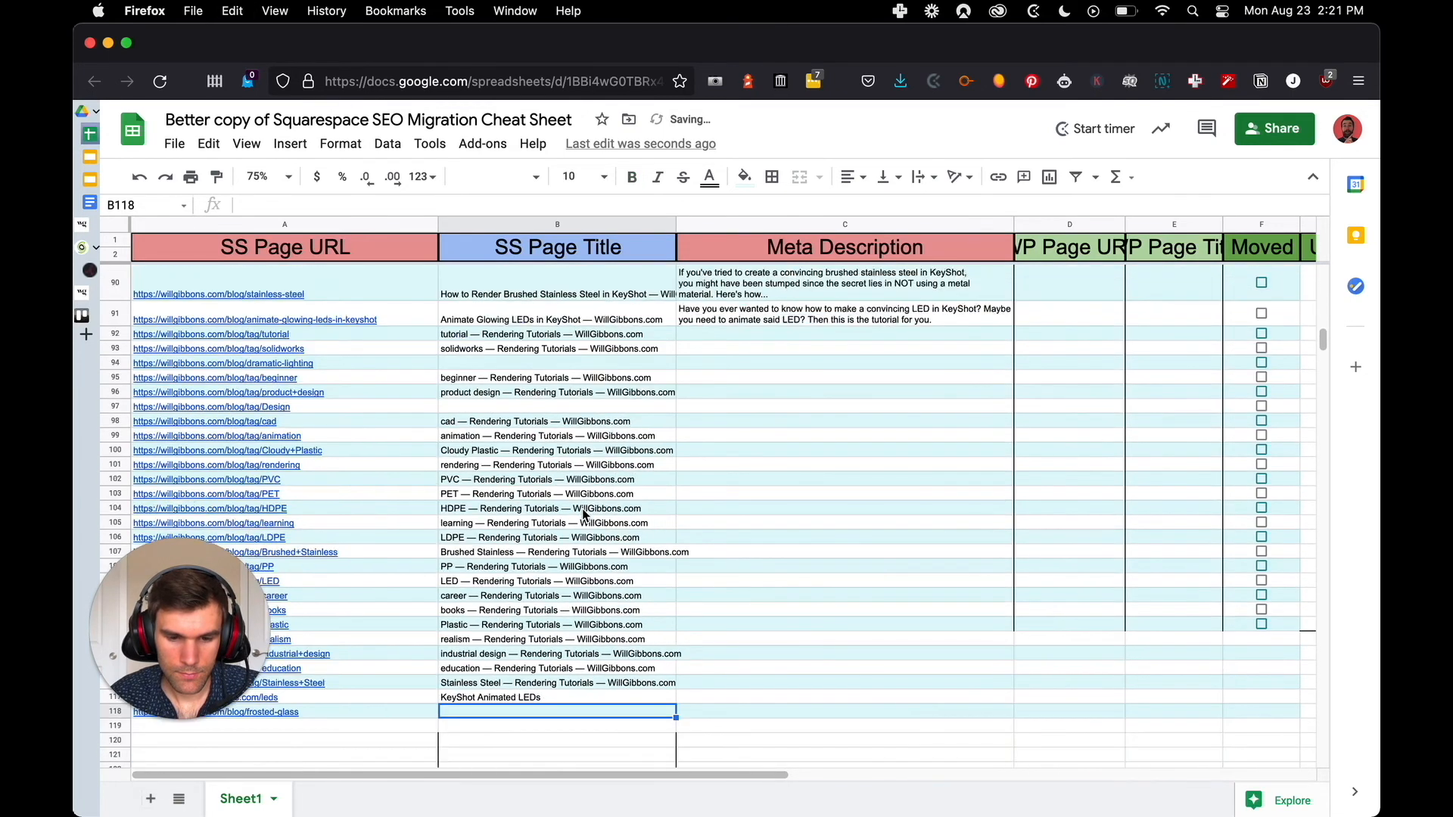
{"action": "scroll", "coordinate": [583, 515], "scroll_direction": "down", "scroll_amount": 3}
Inspect the live frosted glass post's HTML and expand its head and title elements
{"action": "key", "text": "ctrl+Tab"}
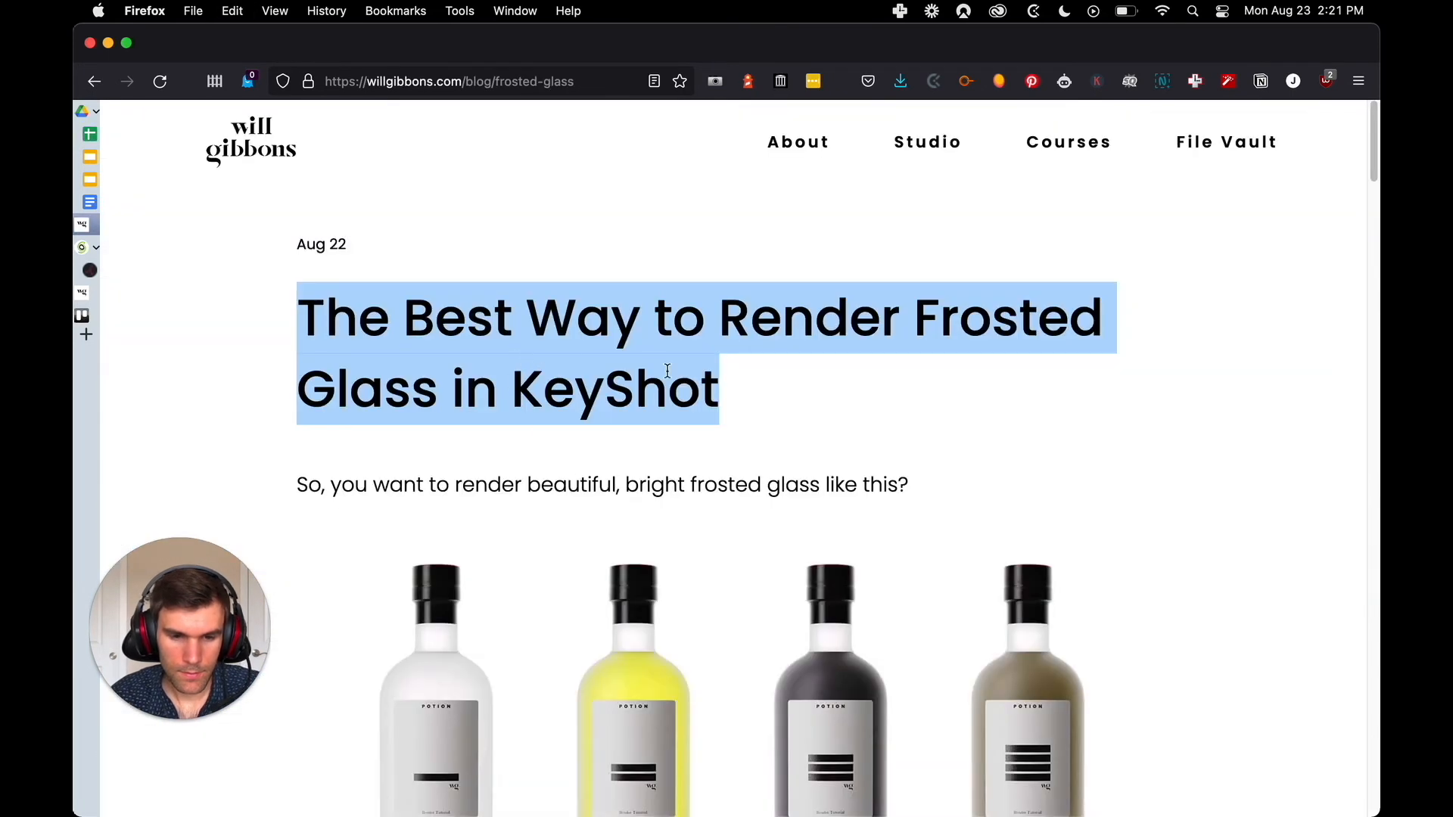
{"action": "left_click", "coordinate": [716, 376]}
{"action": "left_click_drag", "start_coordinate": [718, 379], "coordinate": [350, 307]}
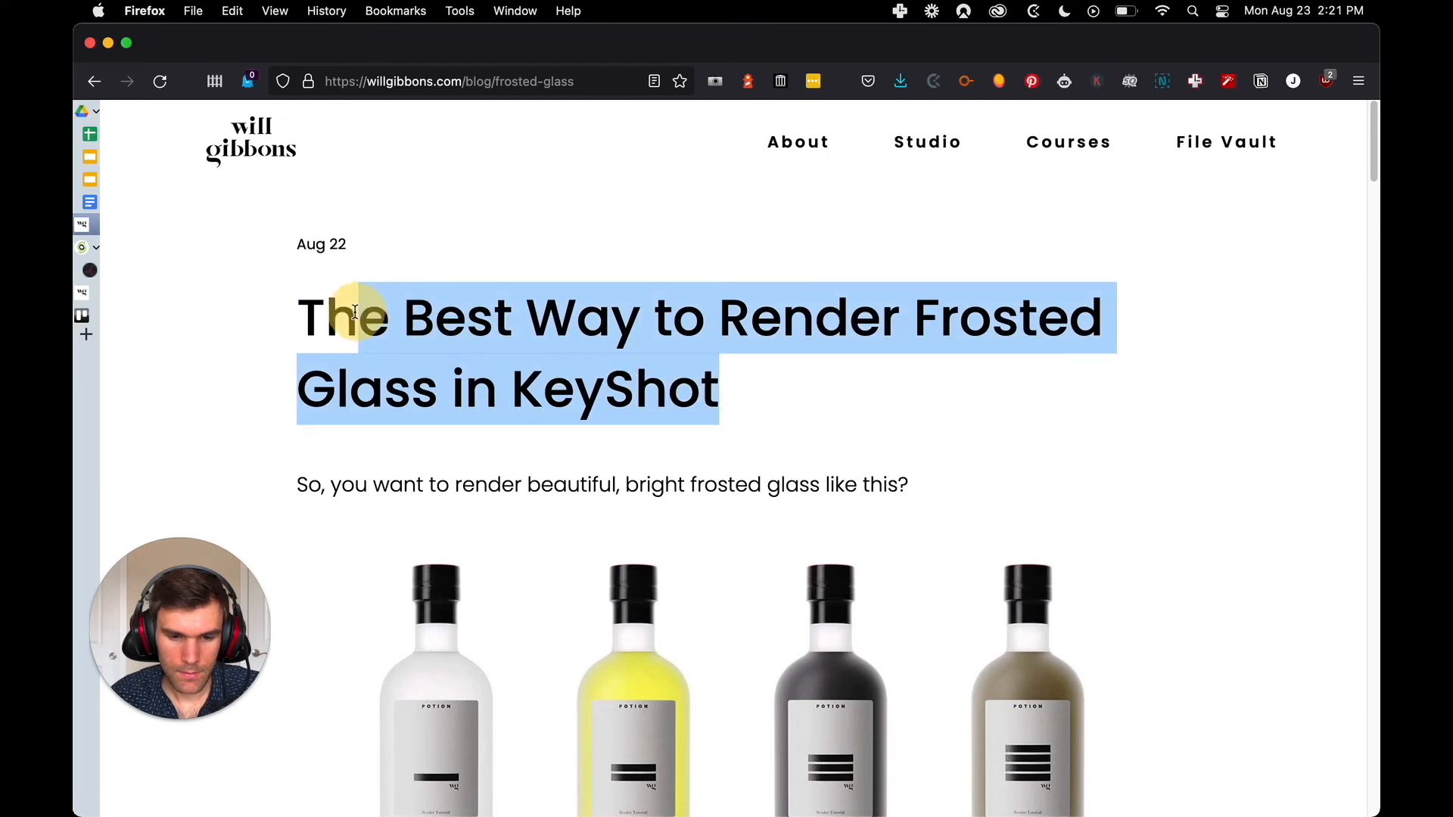
{"action": "right_click", "coordinate": [350, 304]}
{"action": "left_click", "coordinate": [382, 488]}
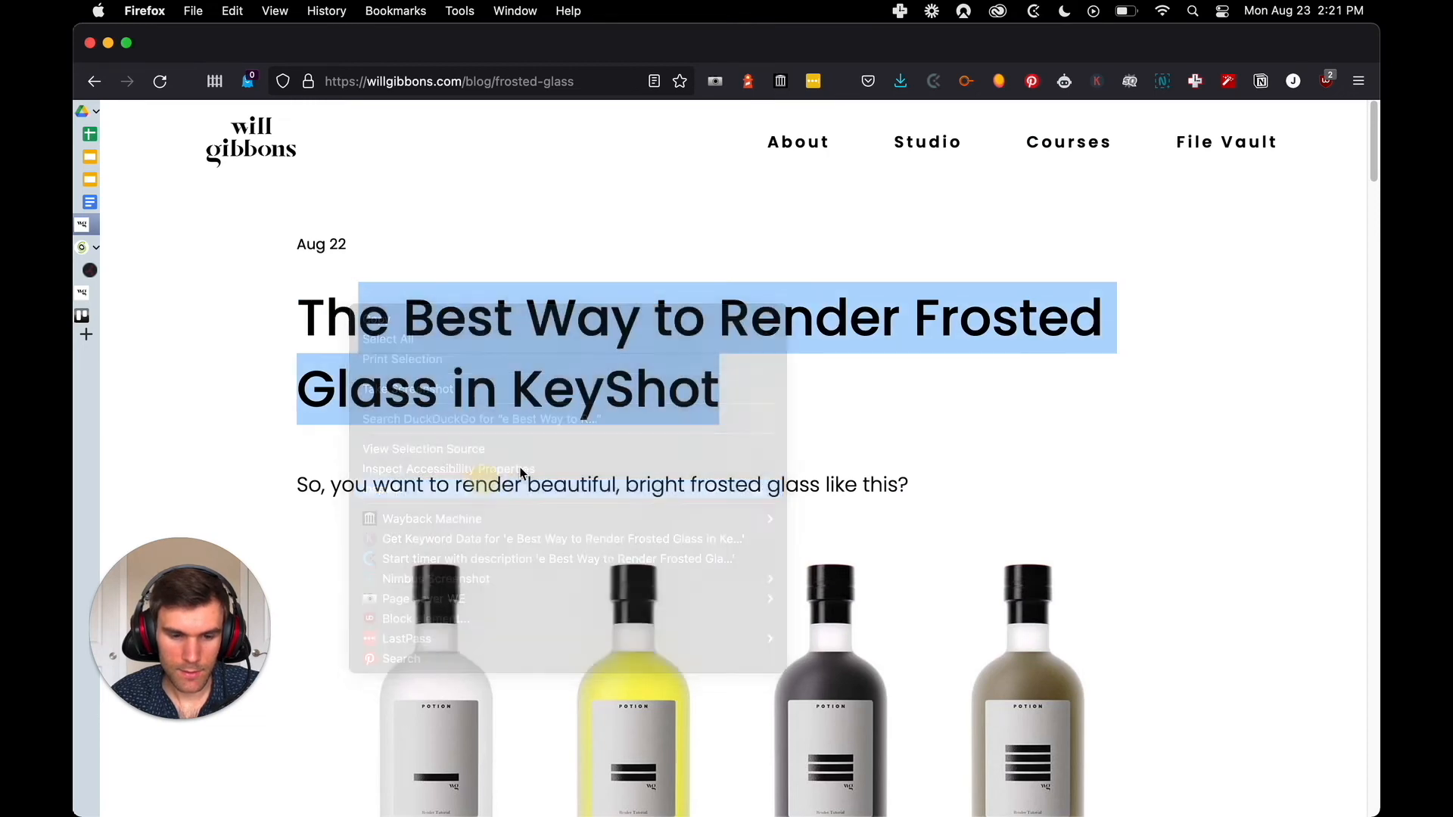
{"action": "scroll", "coordinate": [488, 577], "scroll_direction": "up", "scroll_amount": 8}
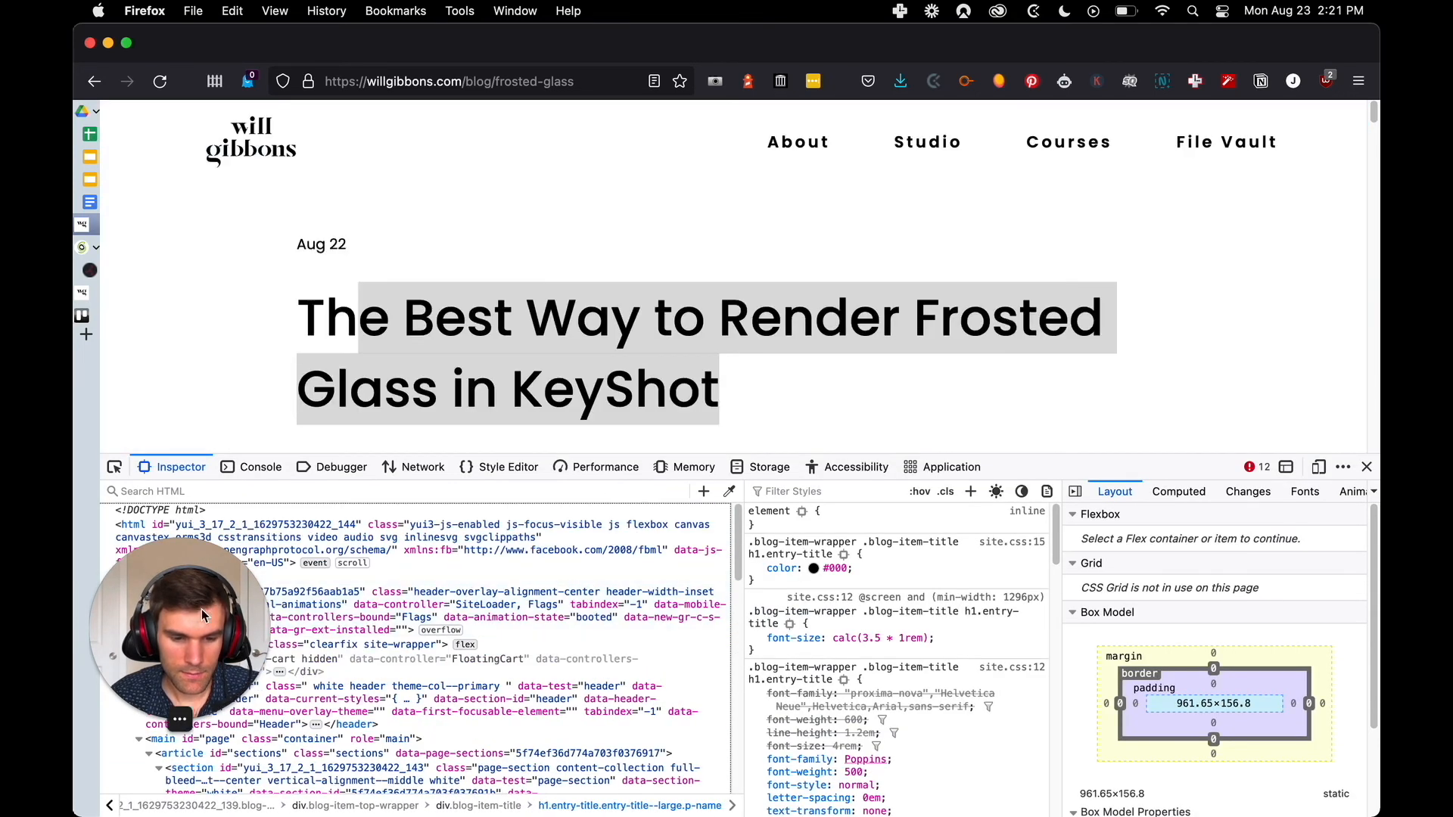
{"action": "left_click_drag", "start_coordinate": [203, 607], "coordinate": [275, 299]}
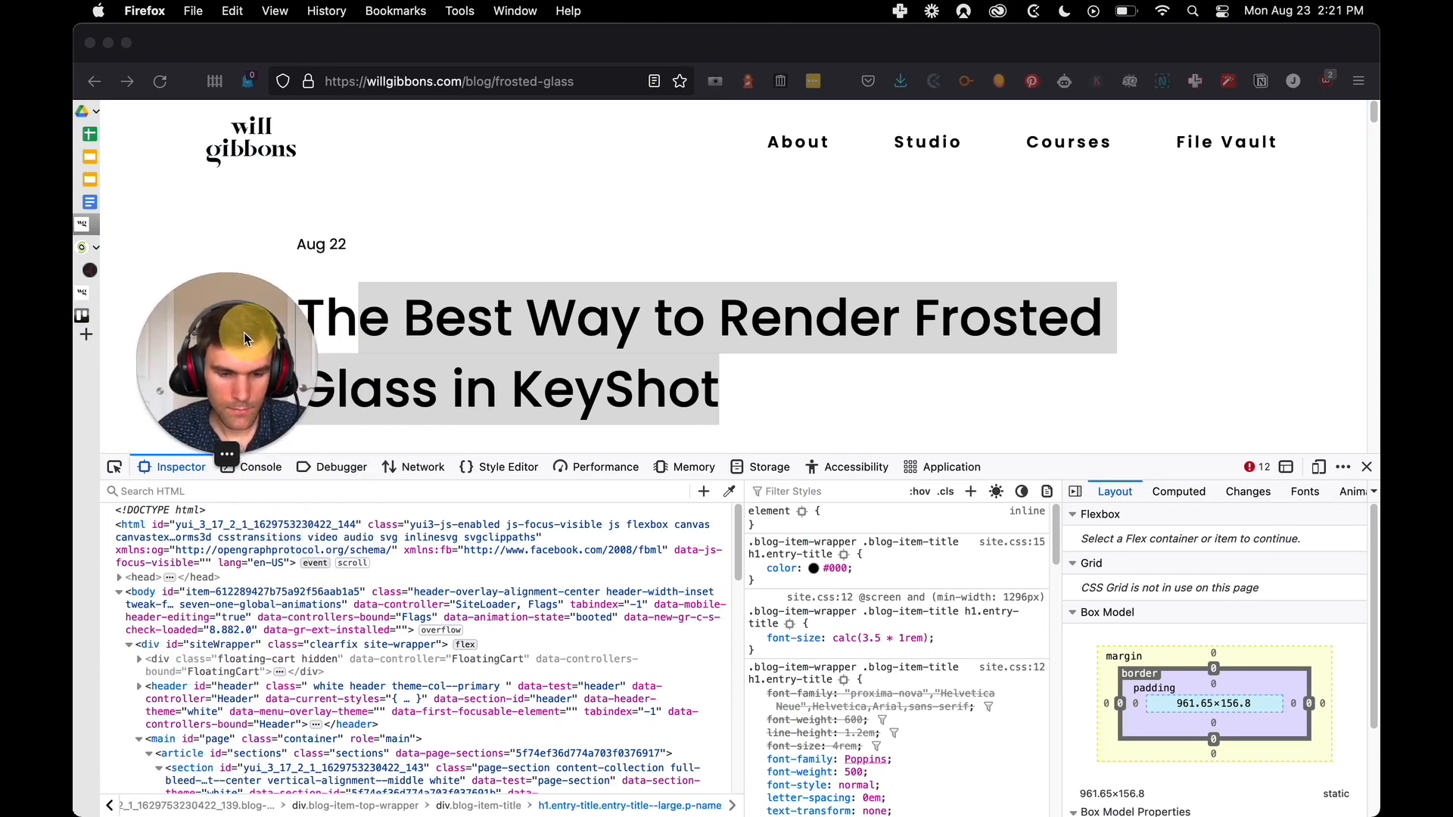
{"action": "left_click", "coordinate": [120, 583]}
{"action": "left_click", "coordinate": [119, 579]}
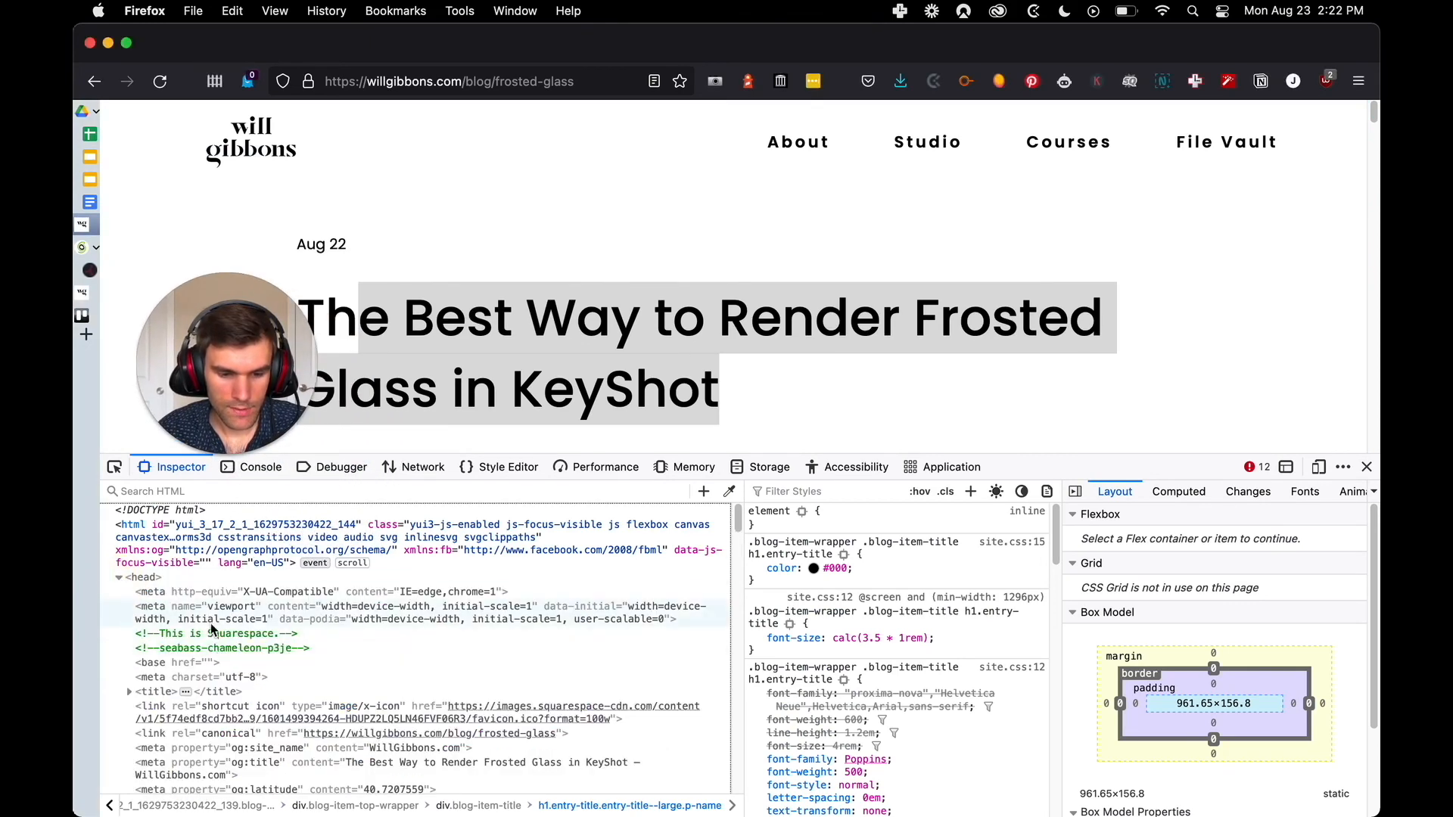
{"action": "scroll", "coordinate": [152, 636], "scroll_direction": "down", "scroll_amount": 2}
{"action": "left_click", "coordinate": [130, 636]}
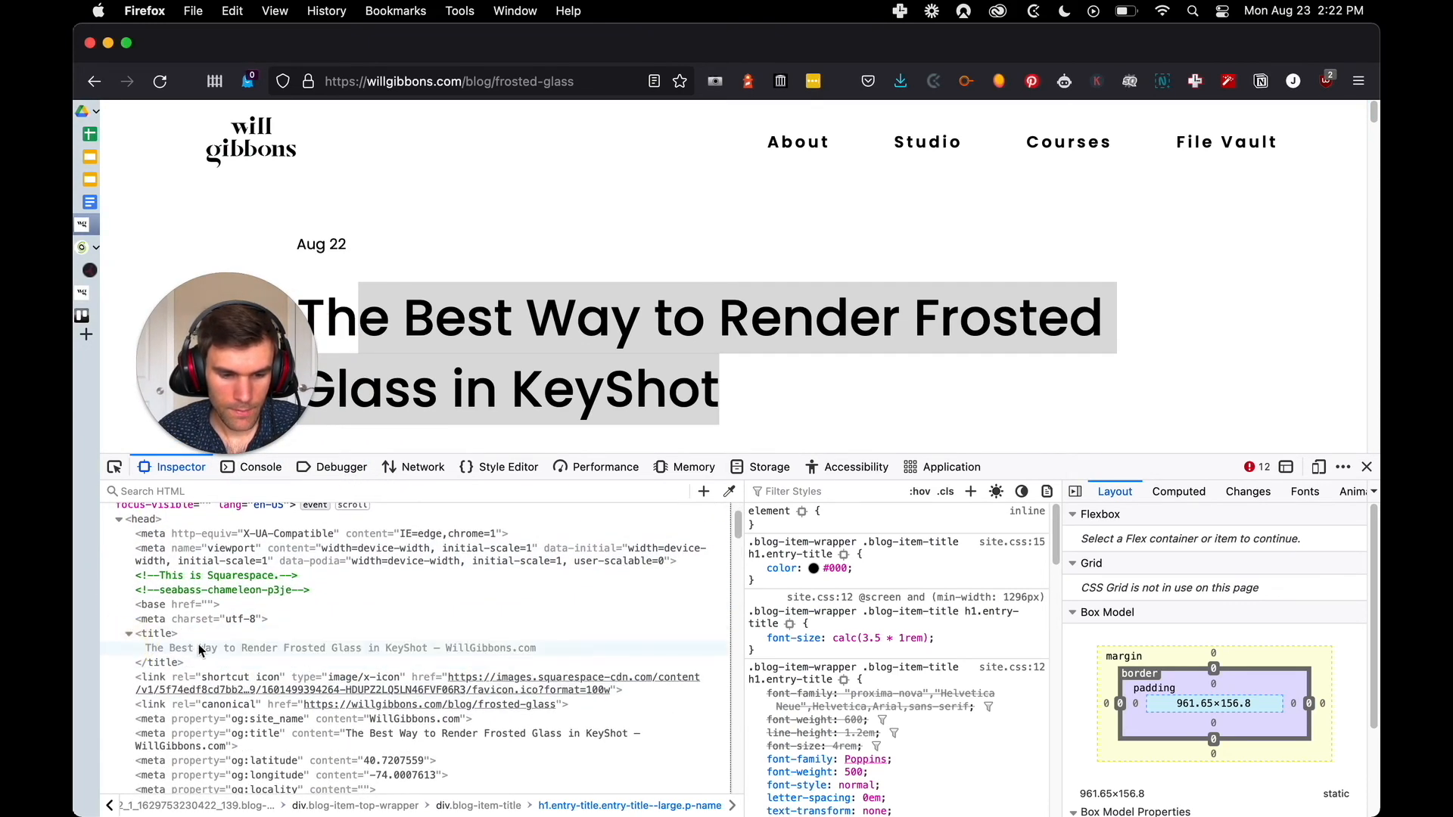
Copy the title text "The Best Way to Render Frosted Glass in KeyShot — WillGibbons.com" from the HTML into SS Page Title cell B118
{"action": "double_click", "coordinate": [390, 647]}
{"action": "key", "text": "super+c"}
{"action": "key", "text": "ctrl+Tab"}
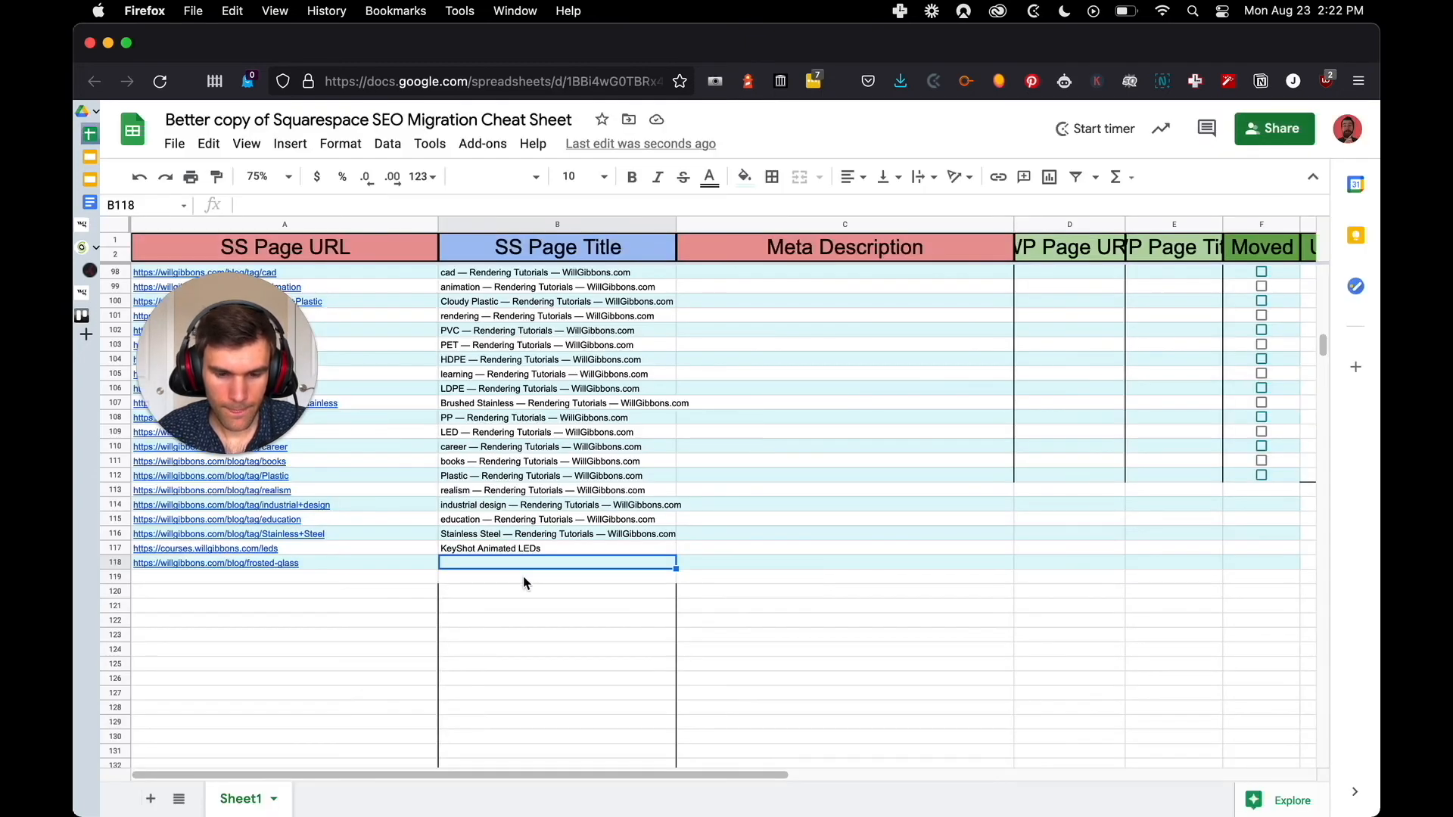
{"action": "key", "text": "super+v"}
Find the meta description in the live post's HTML head and copy its text into Meta Description cell C118
{"action": "left_click", "coordinate": [745, 563]}
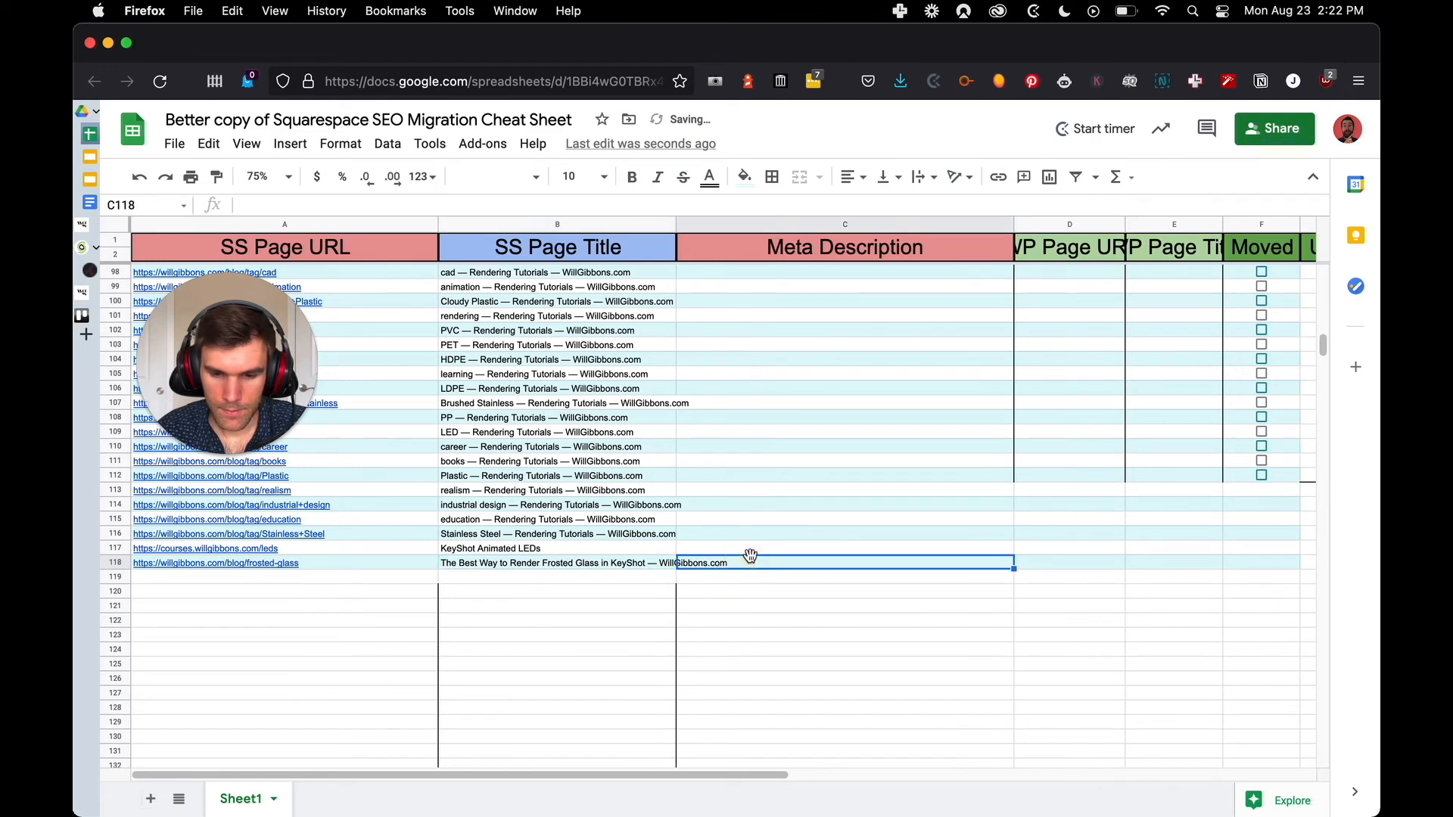
{"action": "key", "text": "ctrl+Tab"}
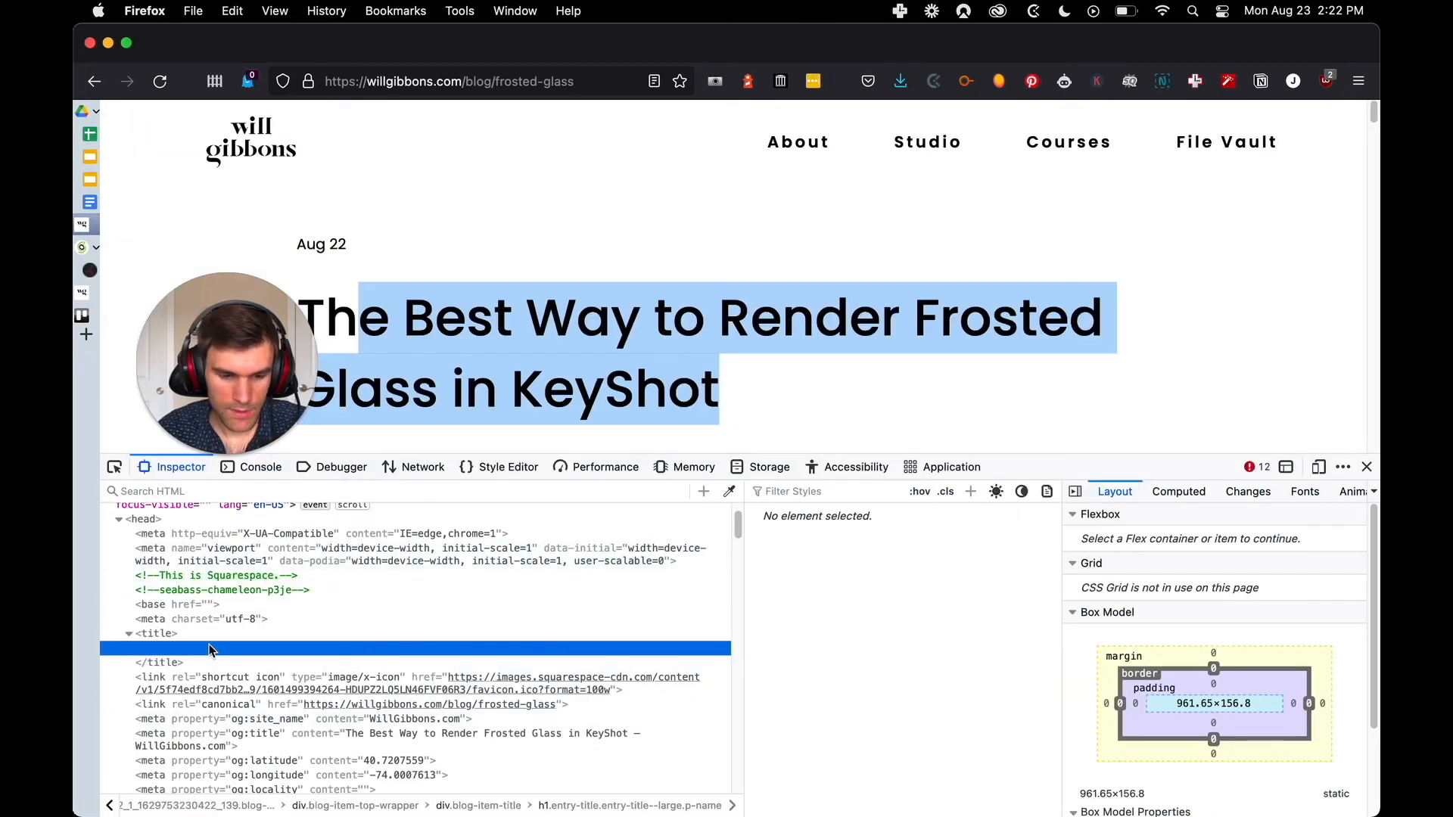
{"action": "scroll", "coordinate": [219, 666], "scroll_direction": "down", "scroll_amount": 3}
{"action": "scroll", "coordinate": [210, 661], "scroll_direction": "down", "scroll_amount": 5}
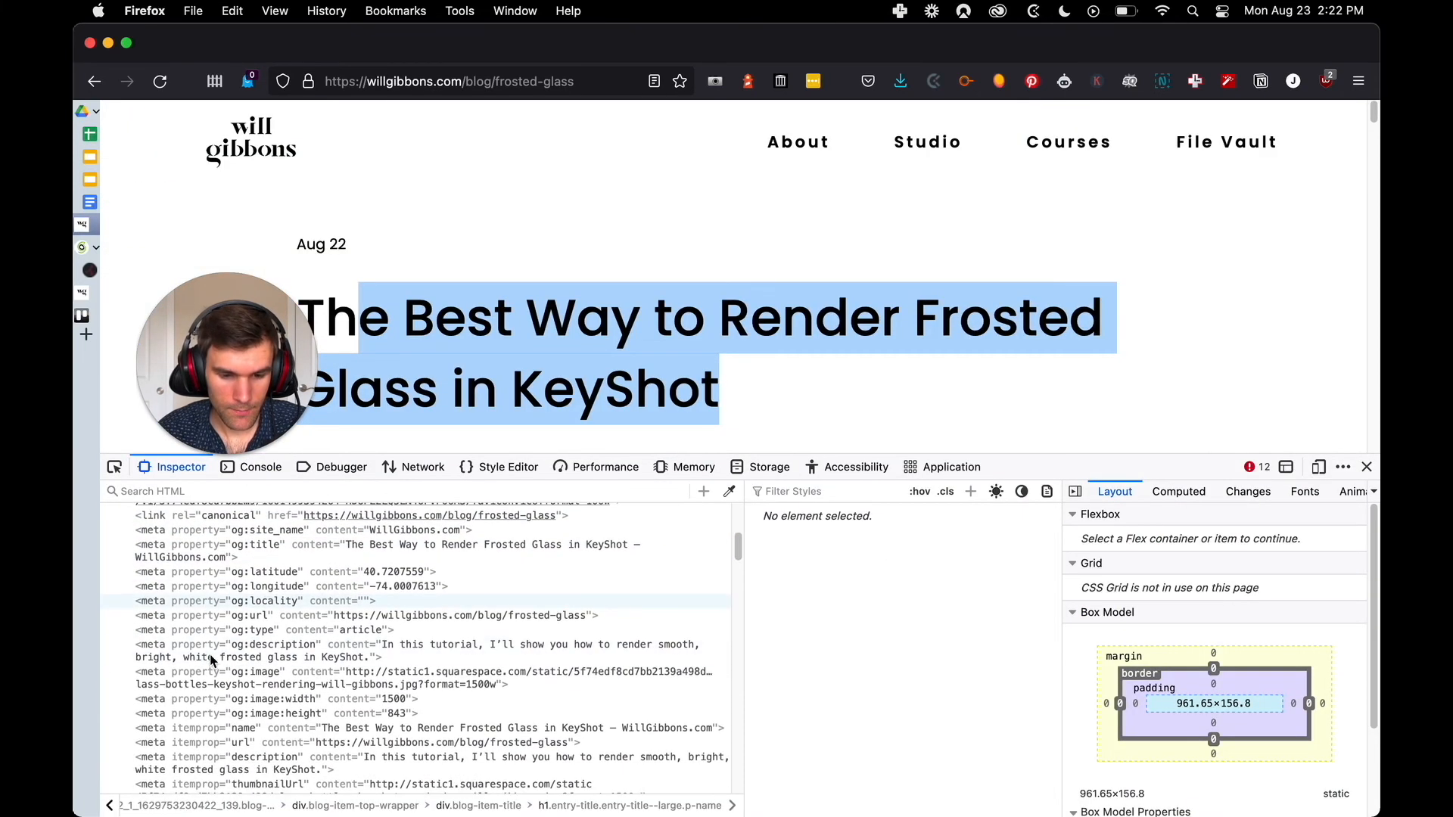
{"action": "scroll", "coordinate": [215, 656], "scroll_direction": "down", "scroll_amount": 12}
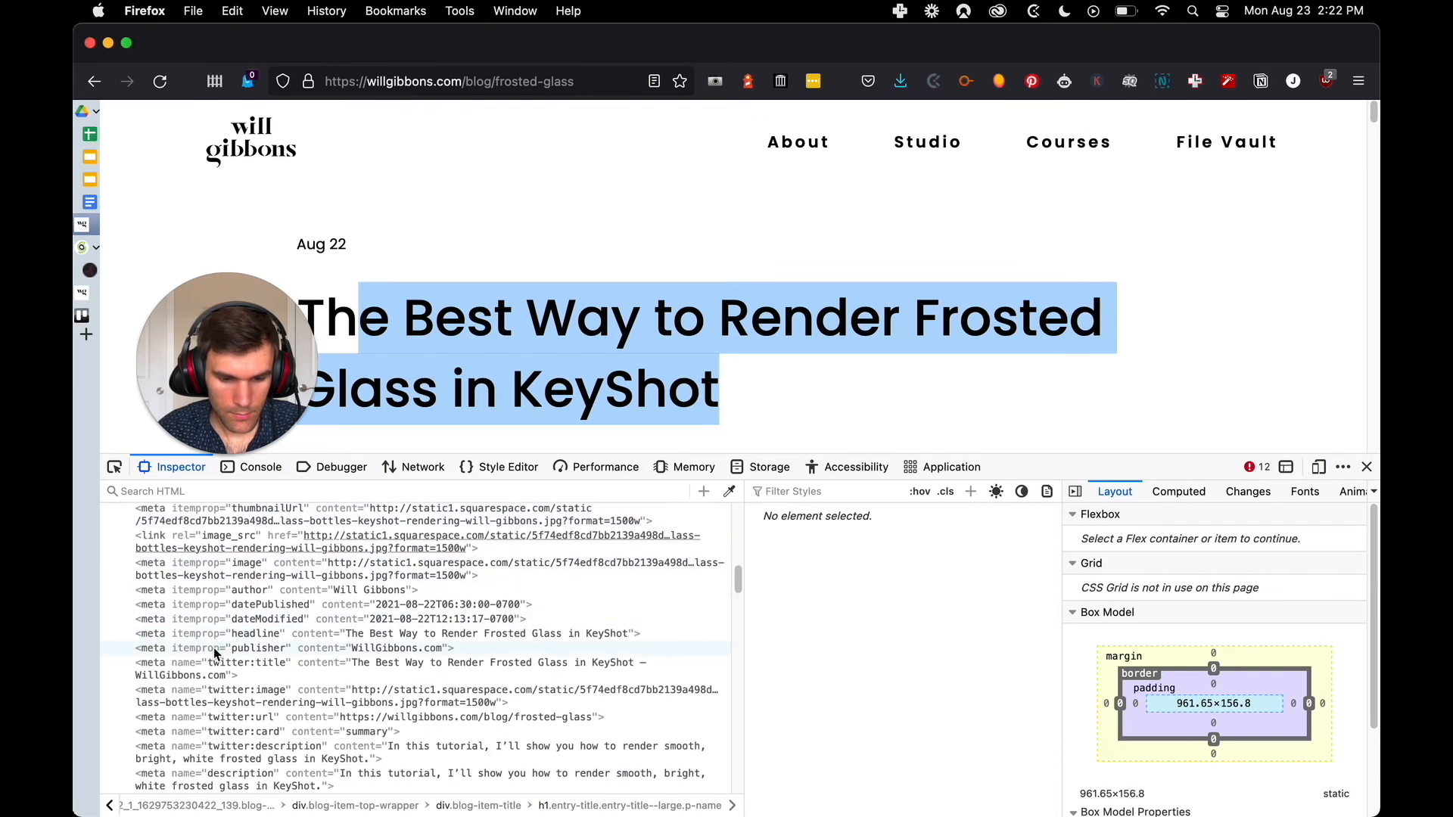
{"action": "scroll", "coordinate": [213, 652], "scroll_direction": "down", "scroll_amount": 15}
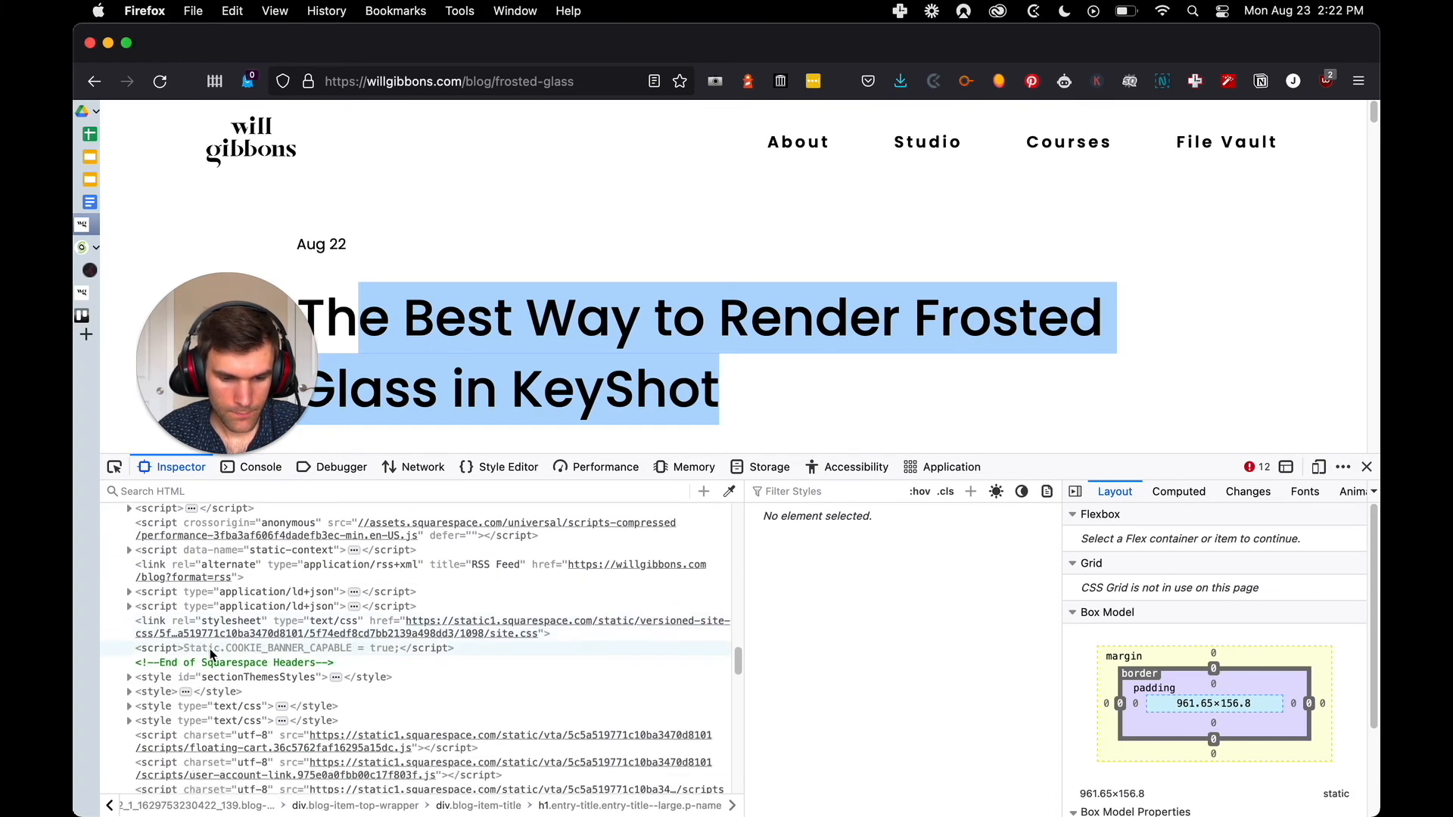
{"action": "scroll", "coordinate": [212, 642], "scroll_direction": "up", "scroll_amount": 8}
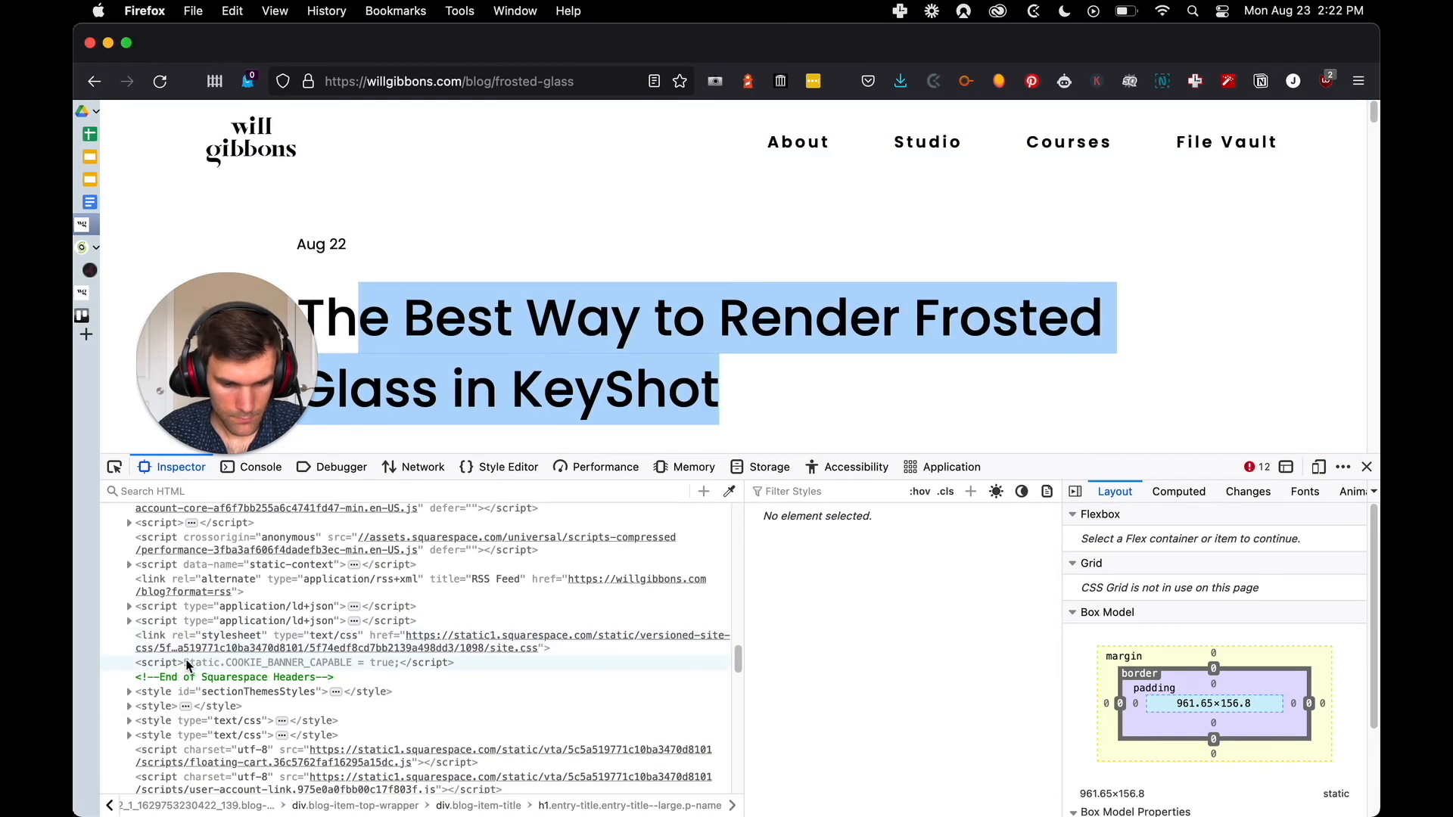
{"action": "scroll", "coordinate": [212, 647], "scroll_direction": "up", "scroll_amount": 6}
{"action": "scroll", "coordinate": [208, 652], "scroll_direction": "up", "scroll_amount": 3}
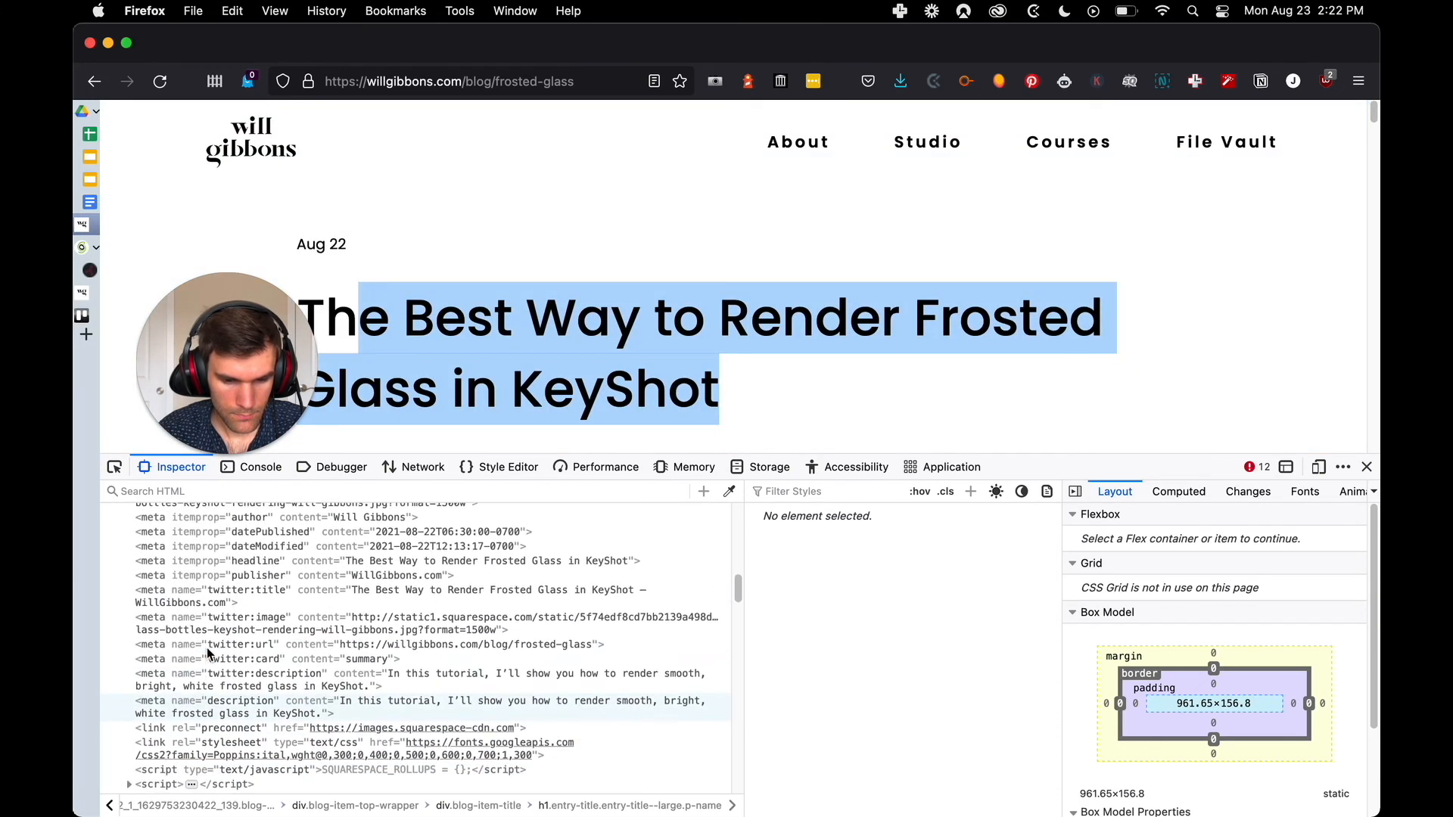
{"action": "double_click", "coordinate": [362, 707]}
{"action": "key", "text": "super+c"}
{"action": "key", "text": "ctrl+Tab"}
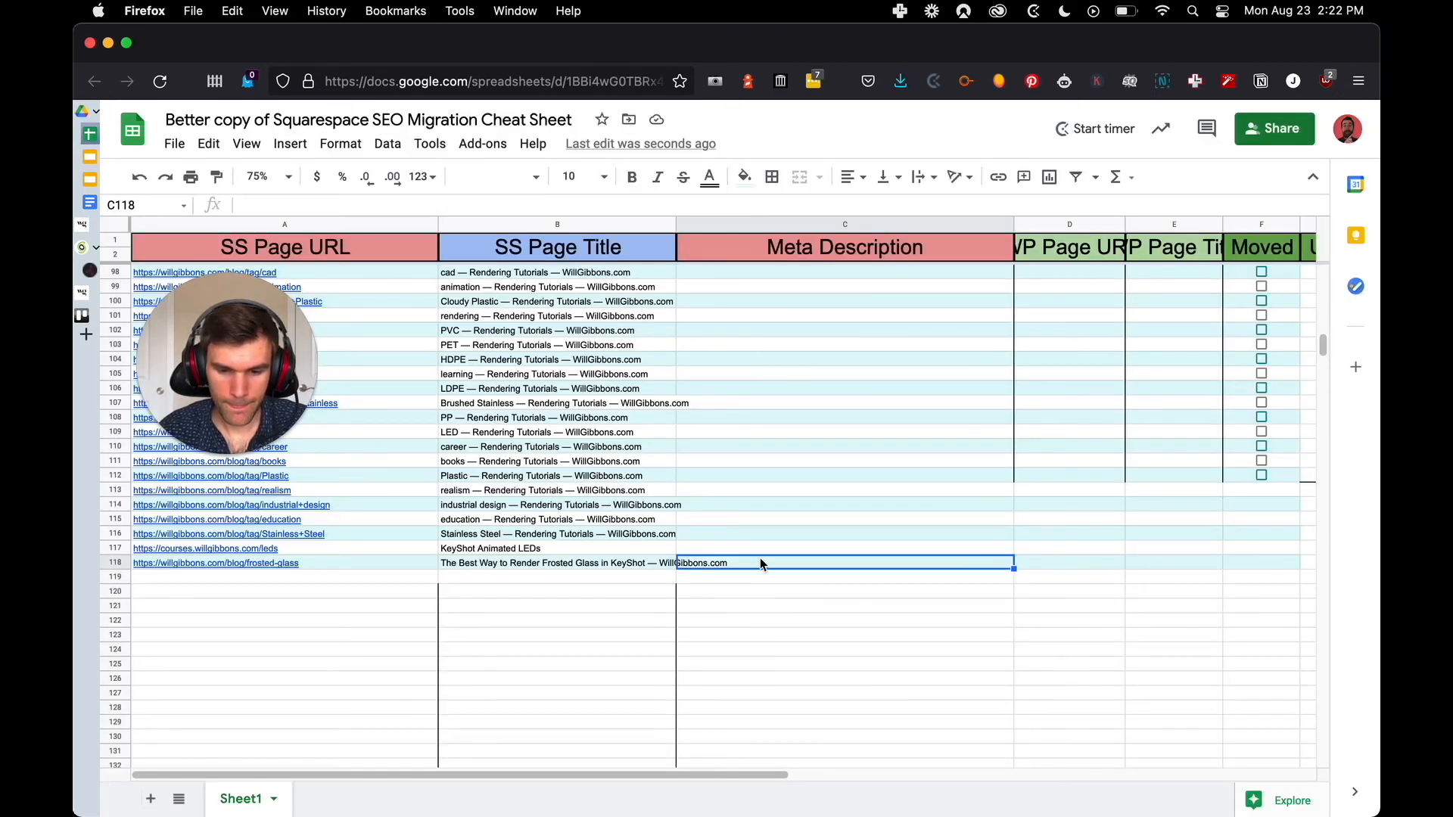
{"action": "key", "text": "super+v"}
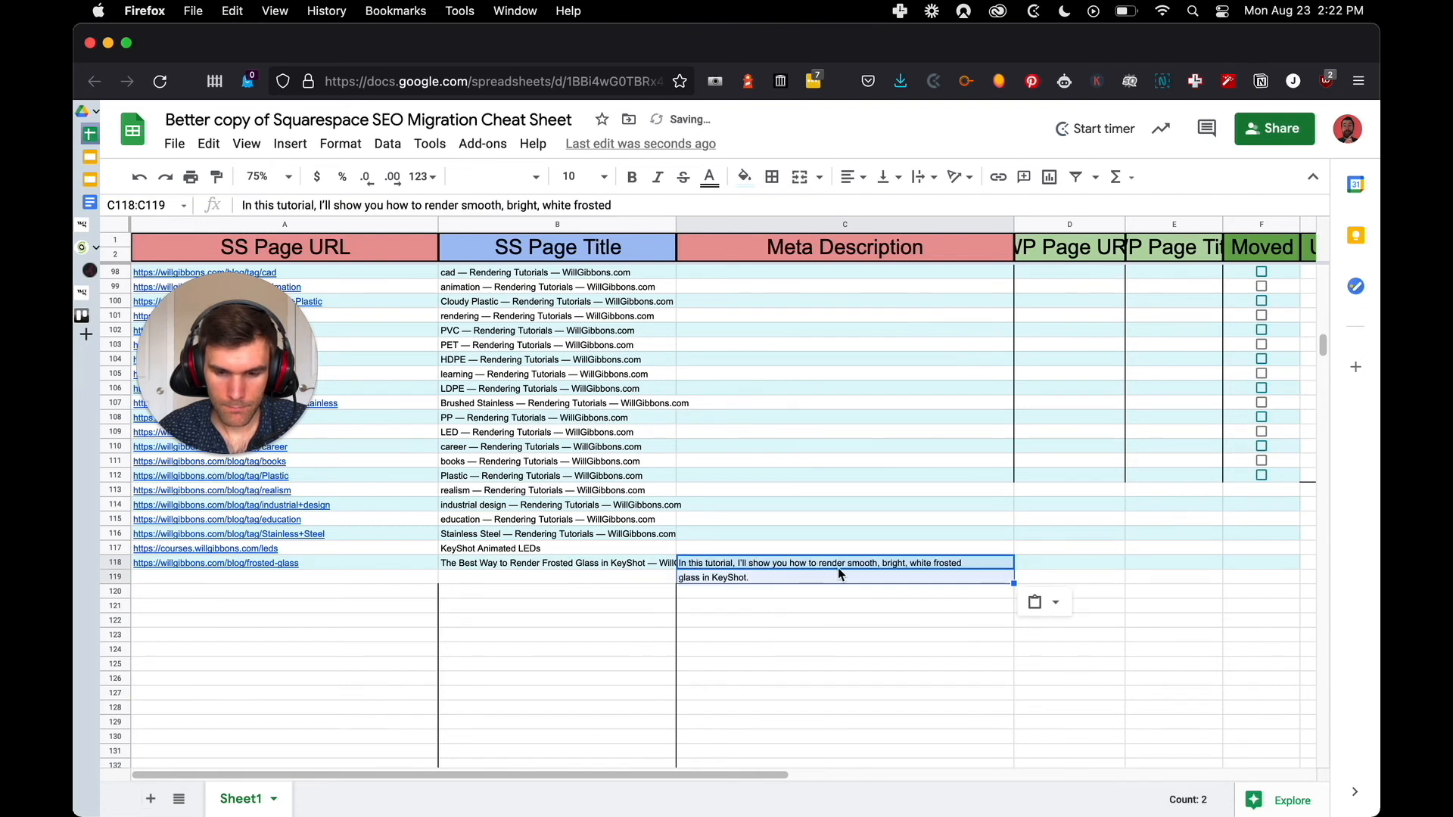
Extend the Moved and URL Redirect? checkboxes from row 112 down through row 118
{"action": "left_click", "coordinate": [1060, 558]}
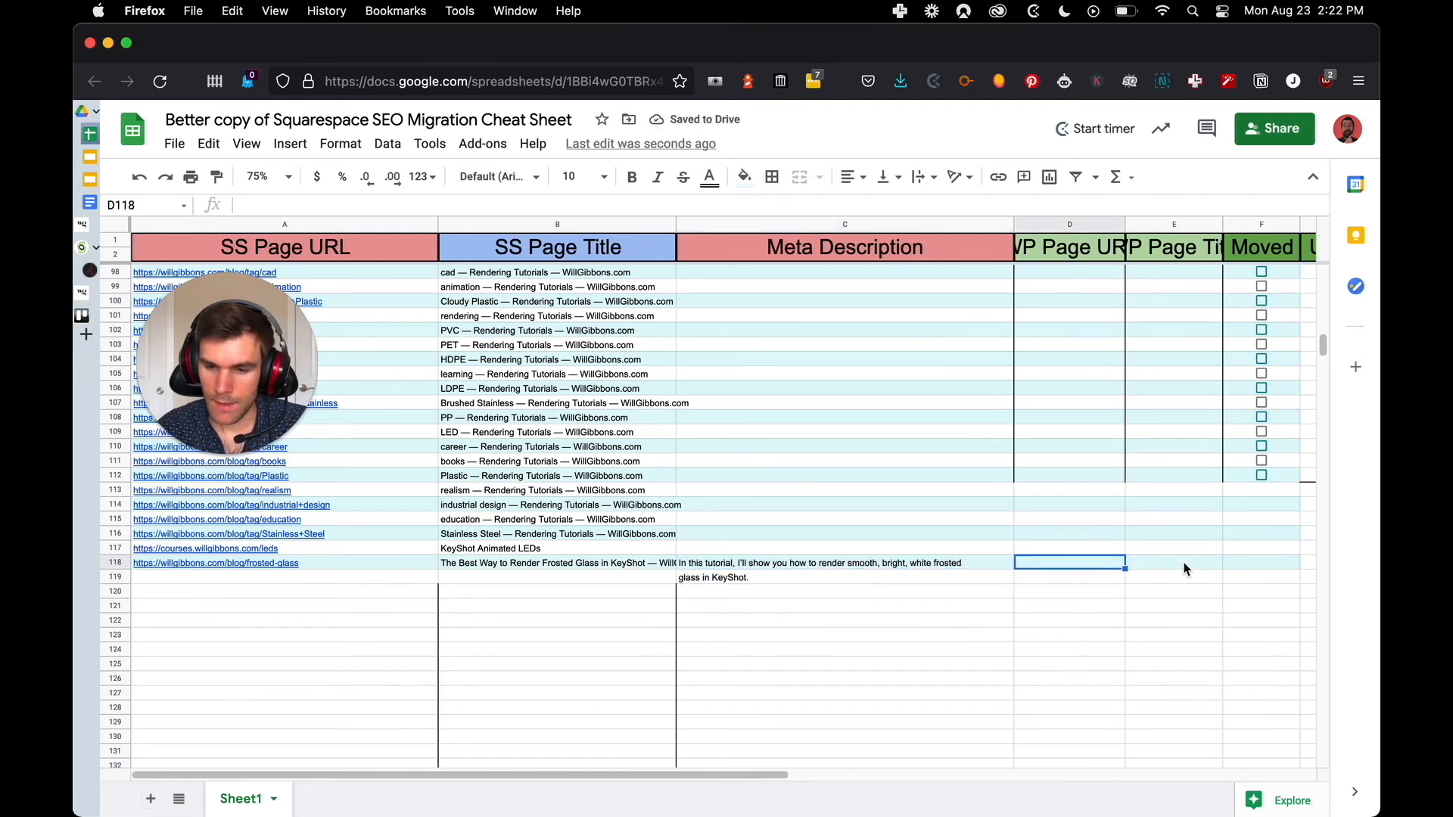
{"action": "left_click", "coordinate": [1262, 476]}
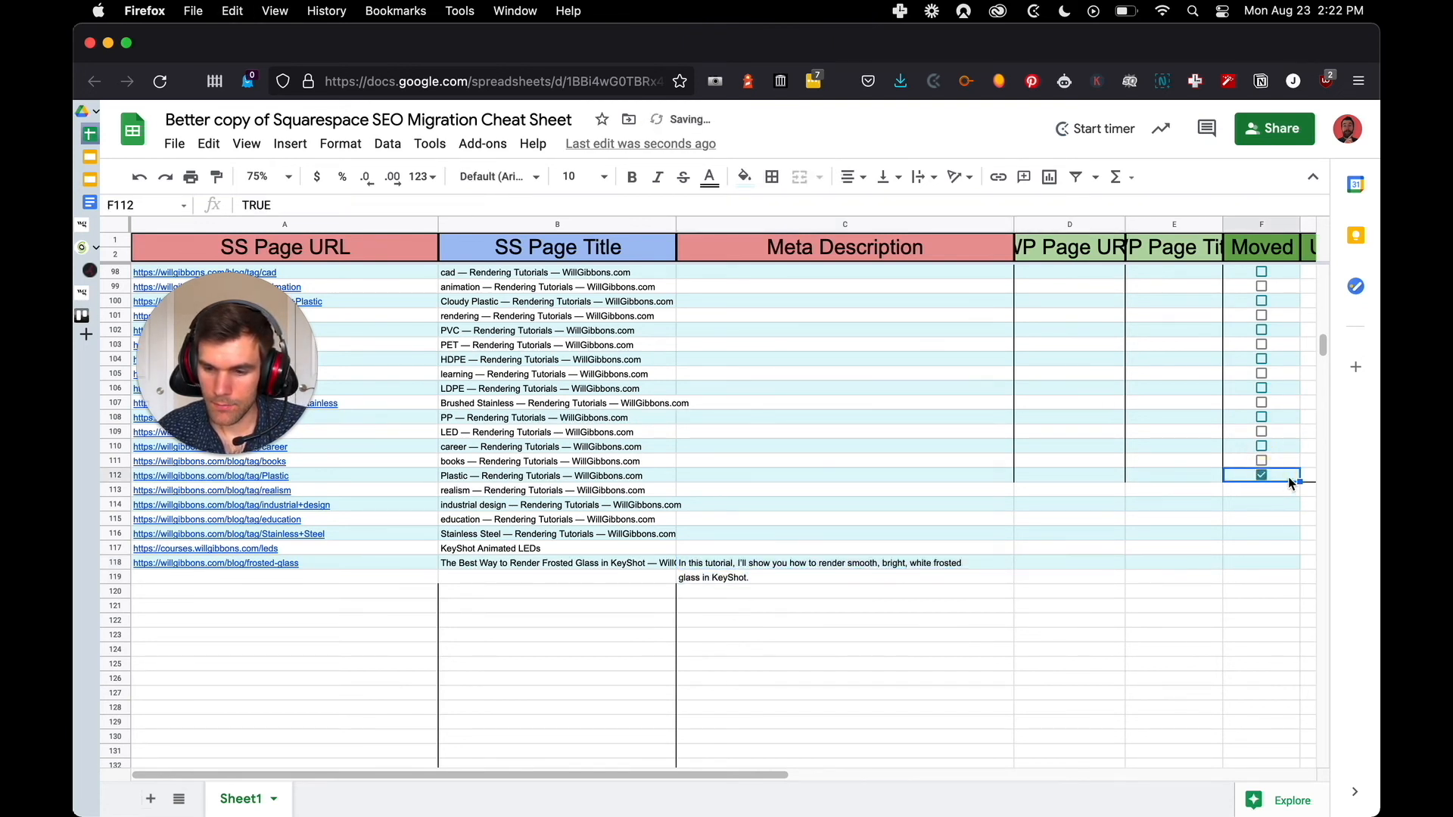
{"action": "left_click", "coordinate": [1267, 475]}
{"action": "left_click_drag", "start_coordinate": [1299, 481], "coordinate": [1299, 565]}
{"action": "left_click_drag", "start_coordinate": [693, 774], "coordinate": [965, 745]}
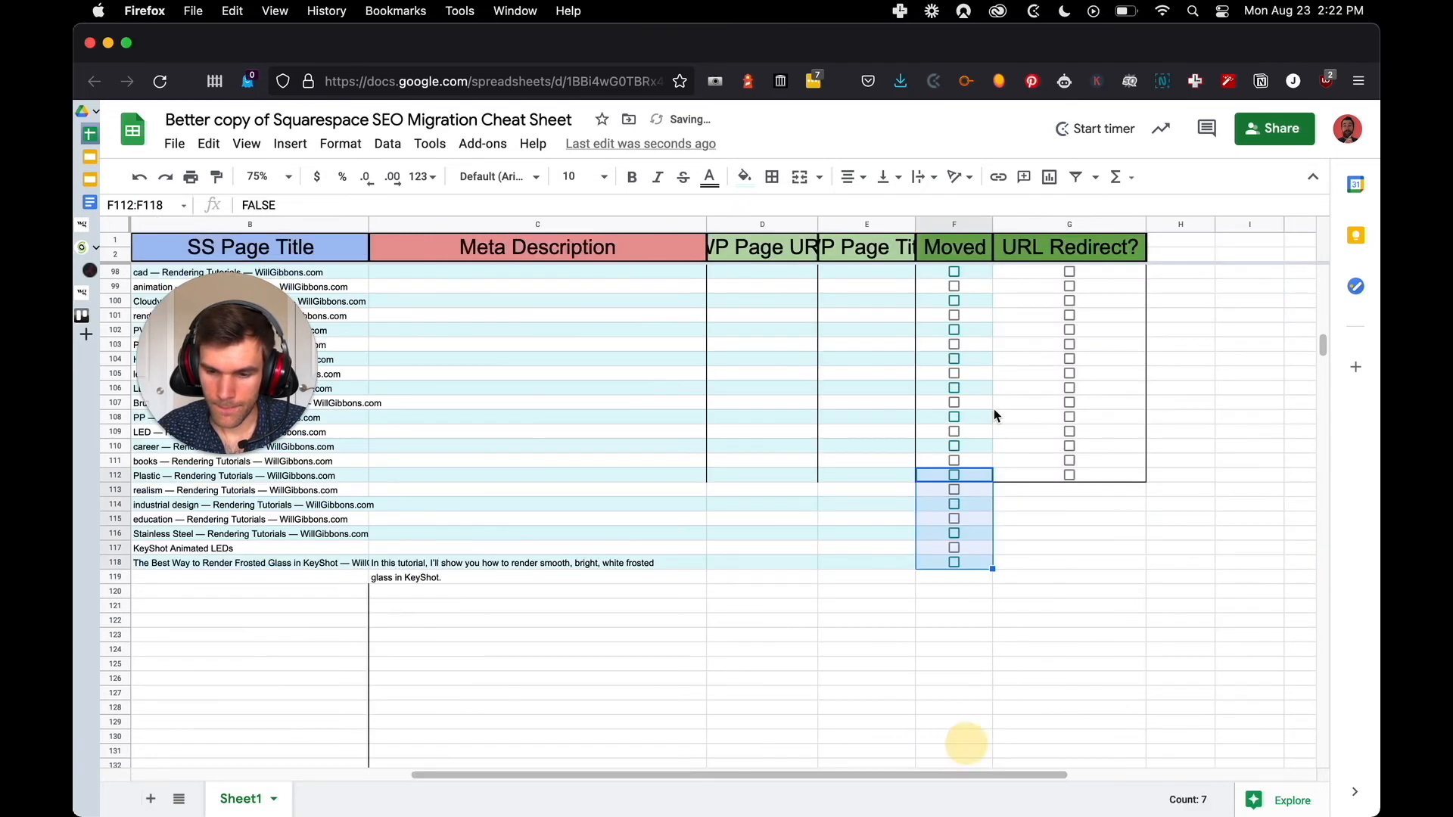
{"action": "left_click", "coordinate": [1133, 475]}
{"action": "left_click_drag", "start_coordinate": [1147, 481], "coordinate": [1147, 560]}
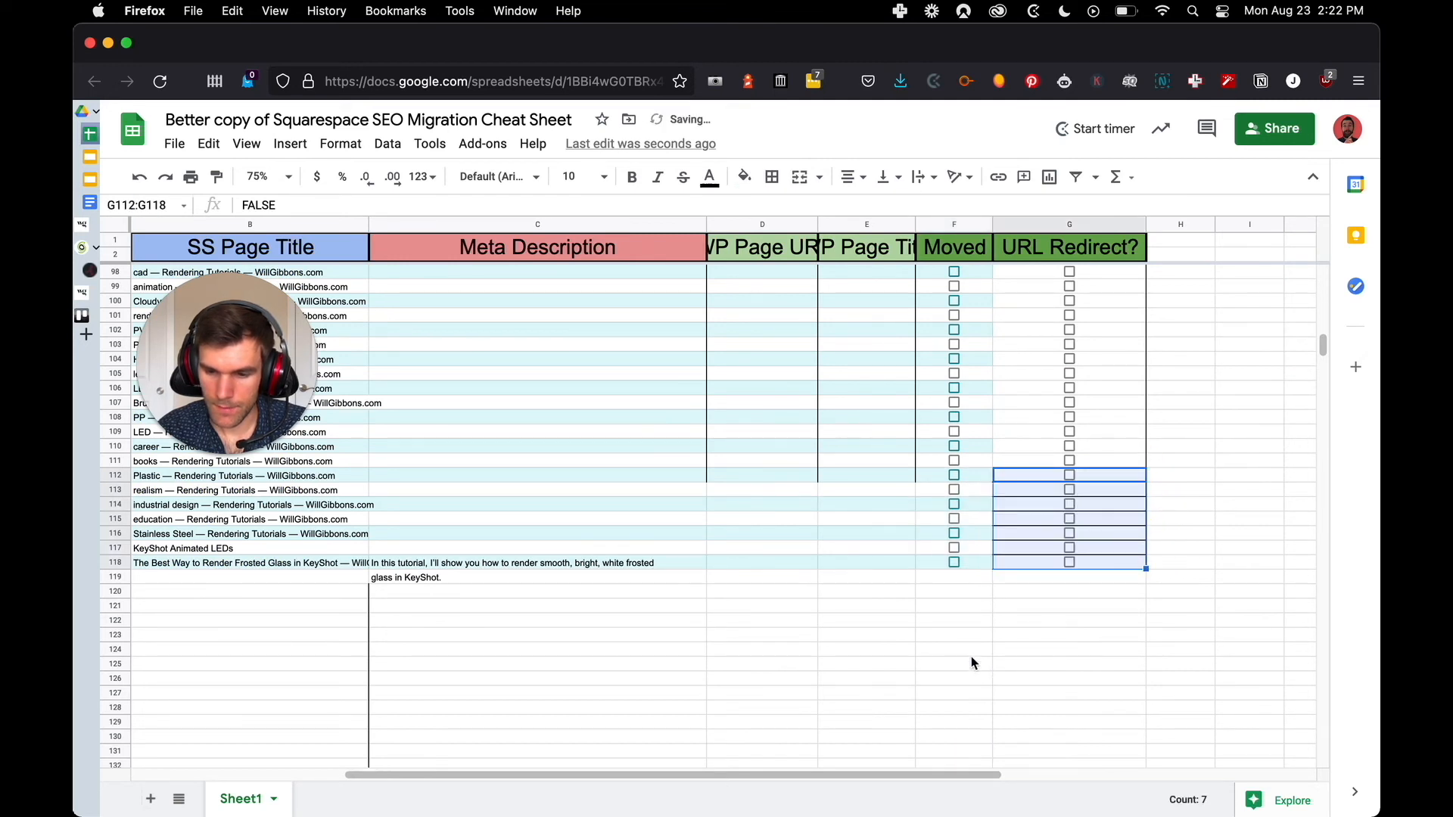
Mark the frosted glass post in row 118 as Moved
{"action": "left_click", "coordinate": [934, 607]}
{"action": "left_click", "coordinate": [947, 562]}
{"action": "left_click", "coordinate": [954, 562]}
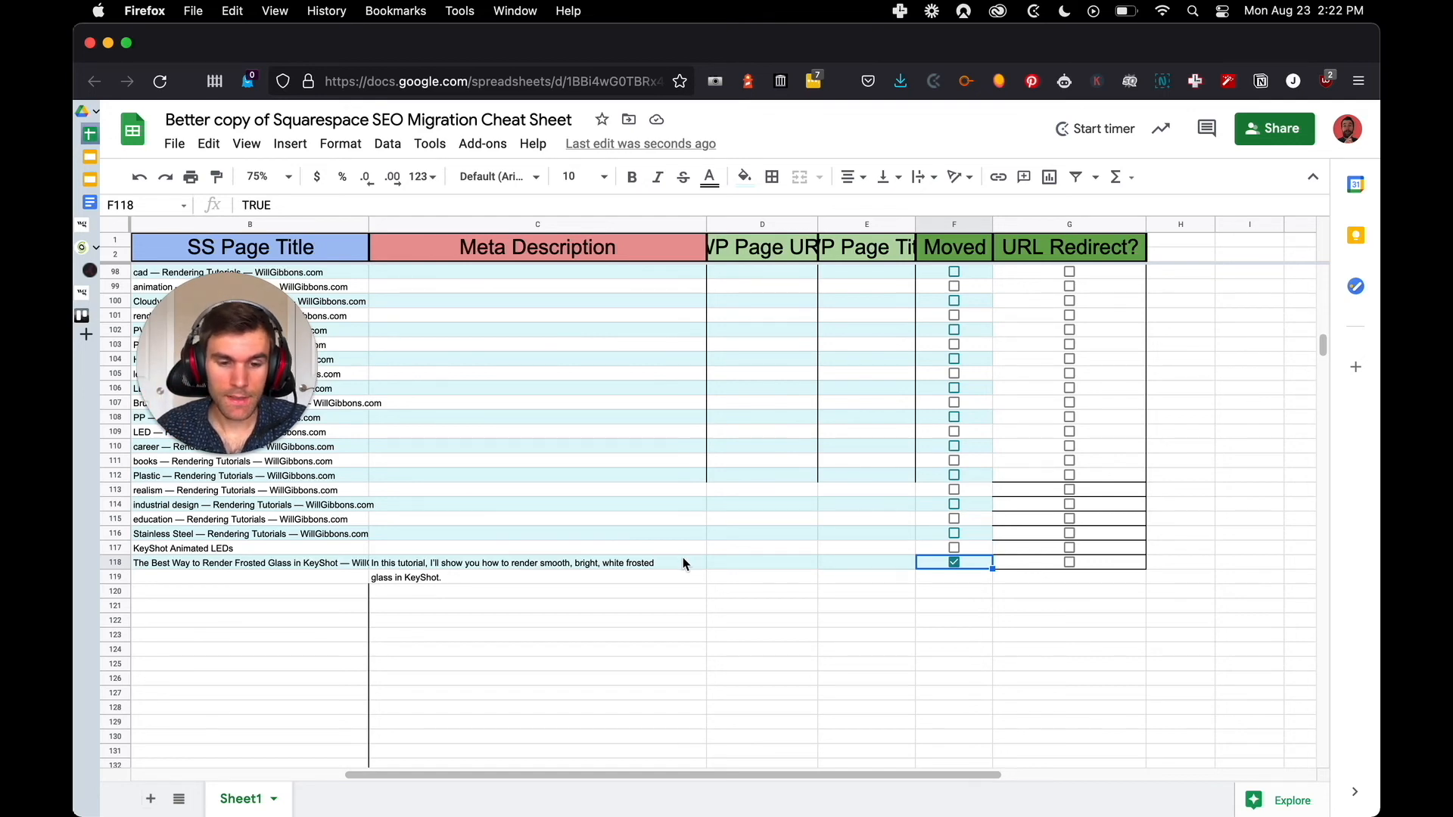
Return to the WordPress frosted glass post and open the site's admin dashboard
{"action": "key", "text": "ctrl+Tab"}
{"action": "key", "text": "ctrl+Tab"}
{"action": "key", "text": "ctrl+Tab"}
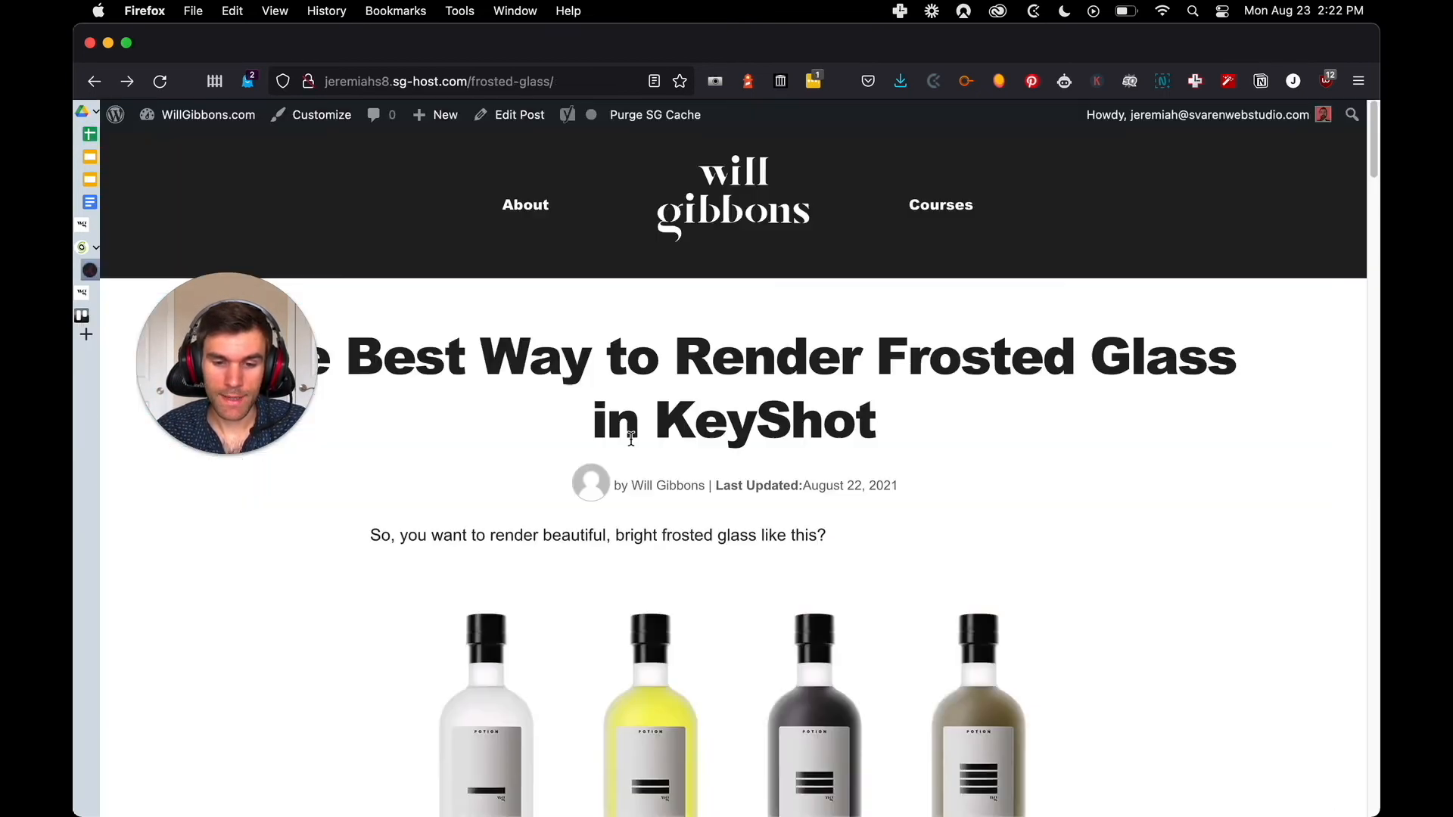
{"action": "left_click", "coordinate": [198, 114]}
{"action": "left_click_drag", "start_coordinate": [218, 349], "coordinate": [1198, 637]}
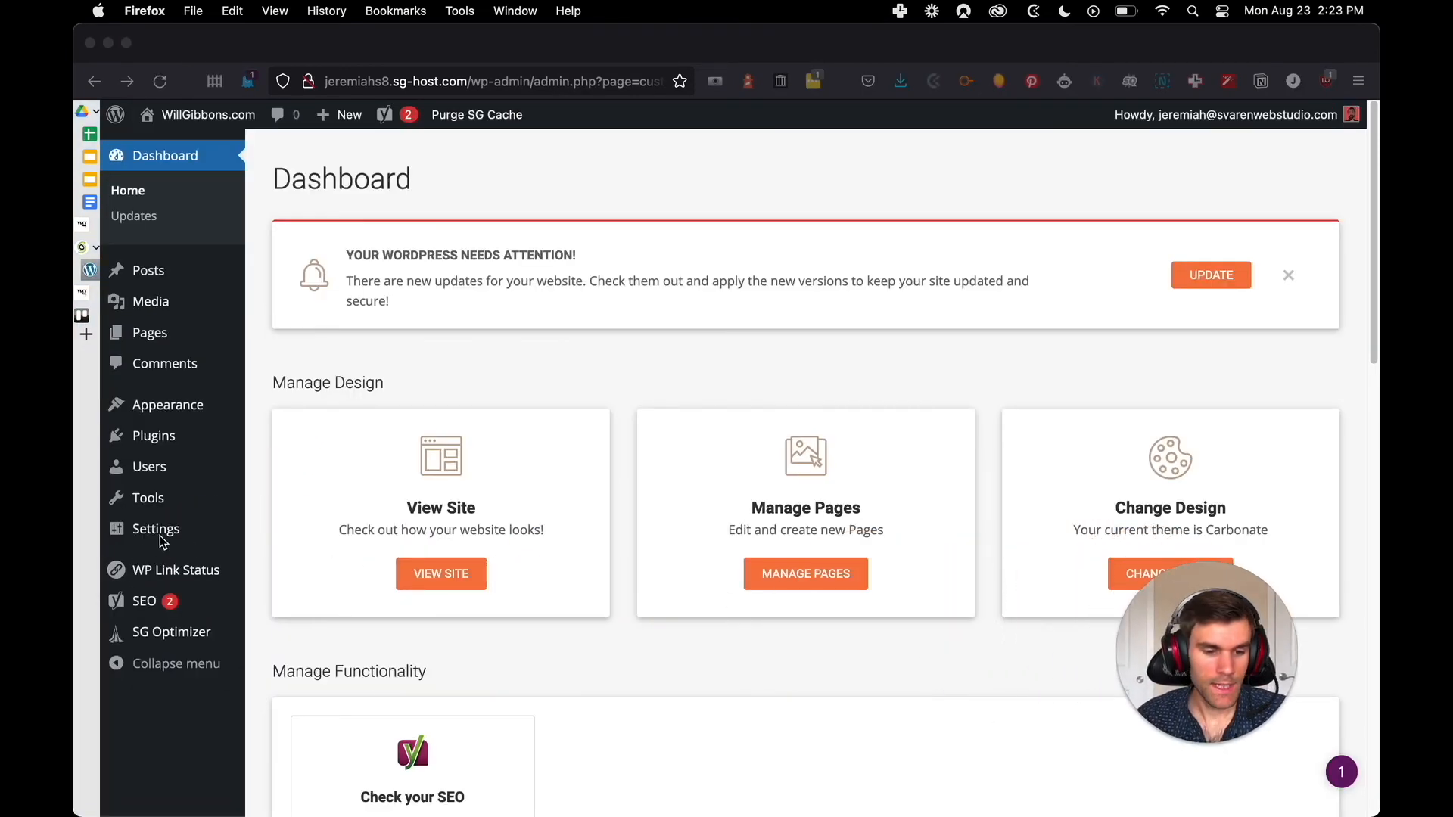
Open the Redirection plugin's page for managing the site's redirects
{"action": "left_click", "coordinate": [259, 502]}
{"action": "mouse_move", "coordinate": [195, 541]}
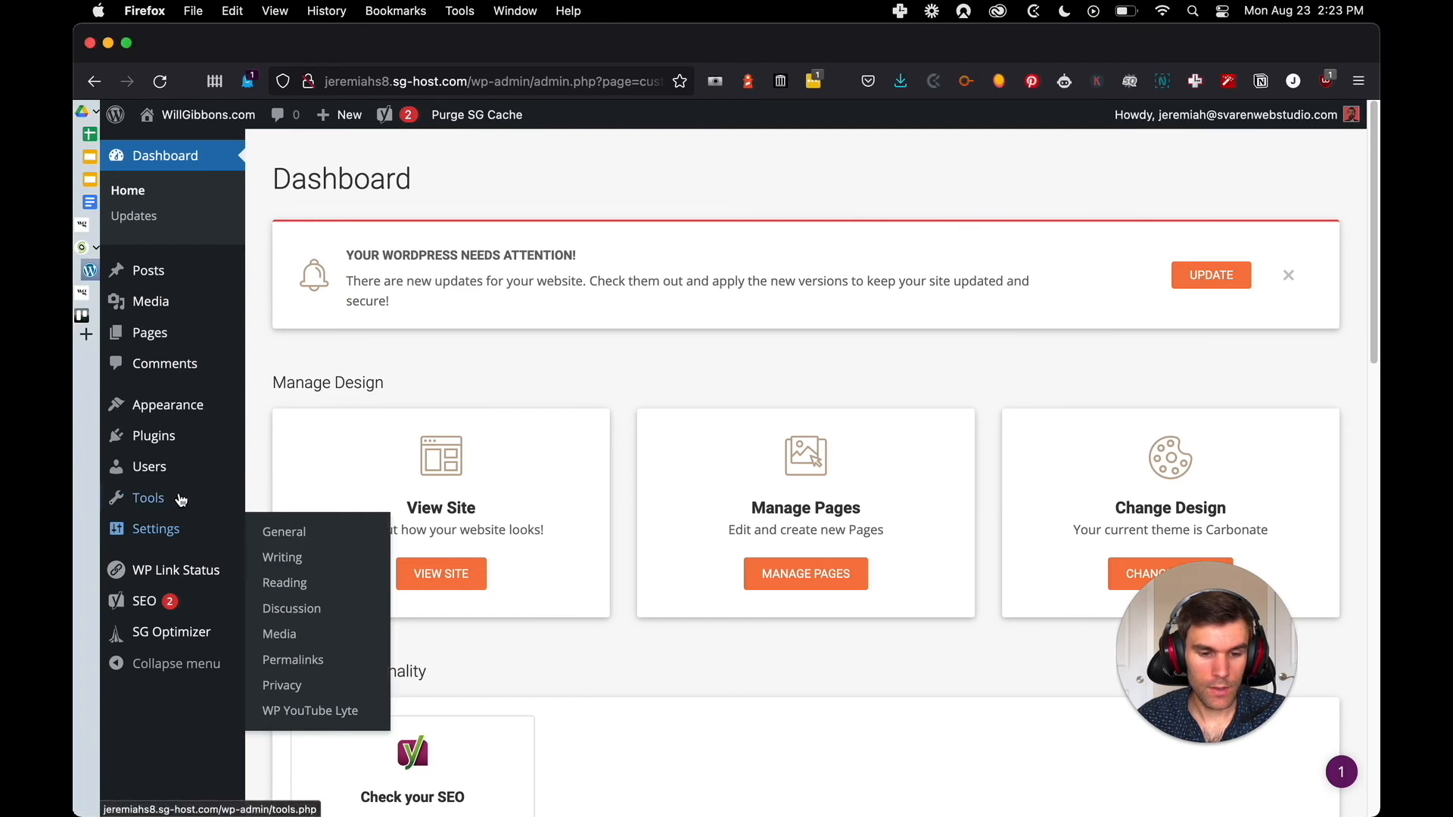
{"action": "mouse_move", "coordinate": [152, 498]}
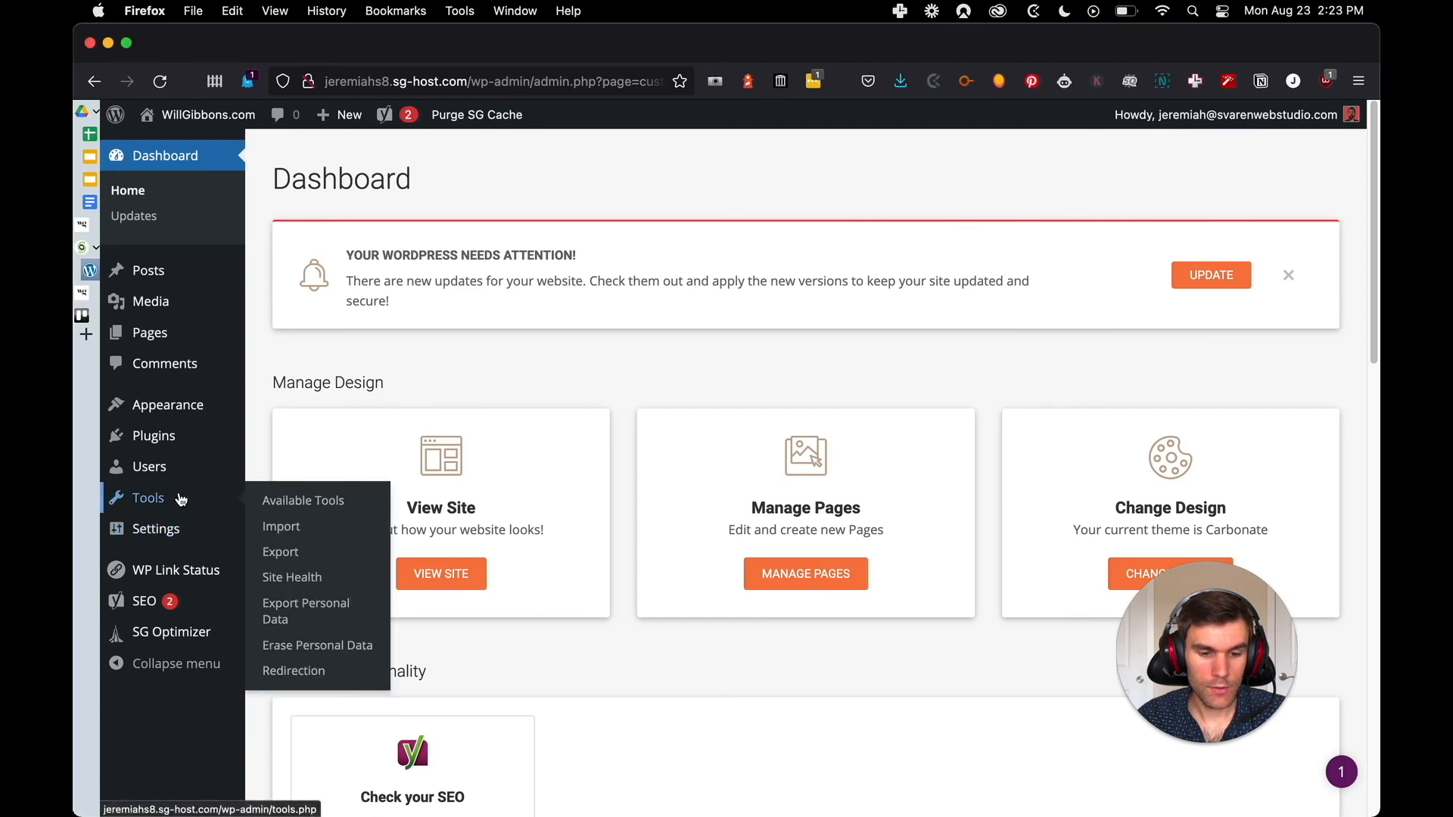
{"action": "left_click", "coordinate": [301, 671]}
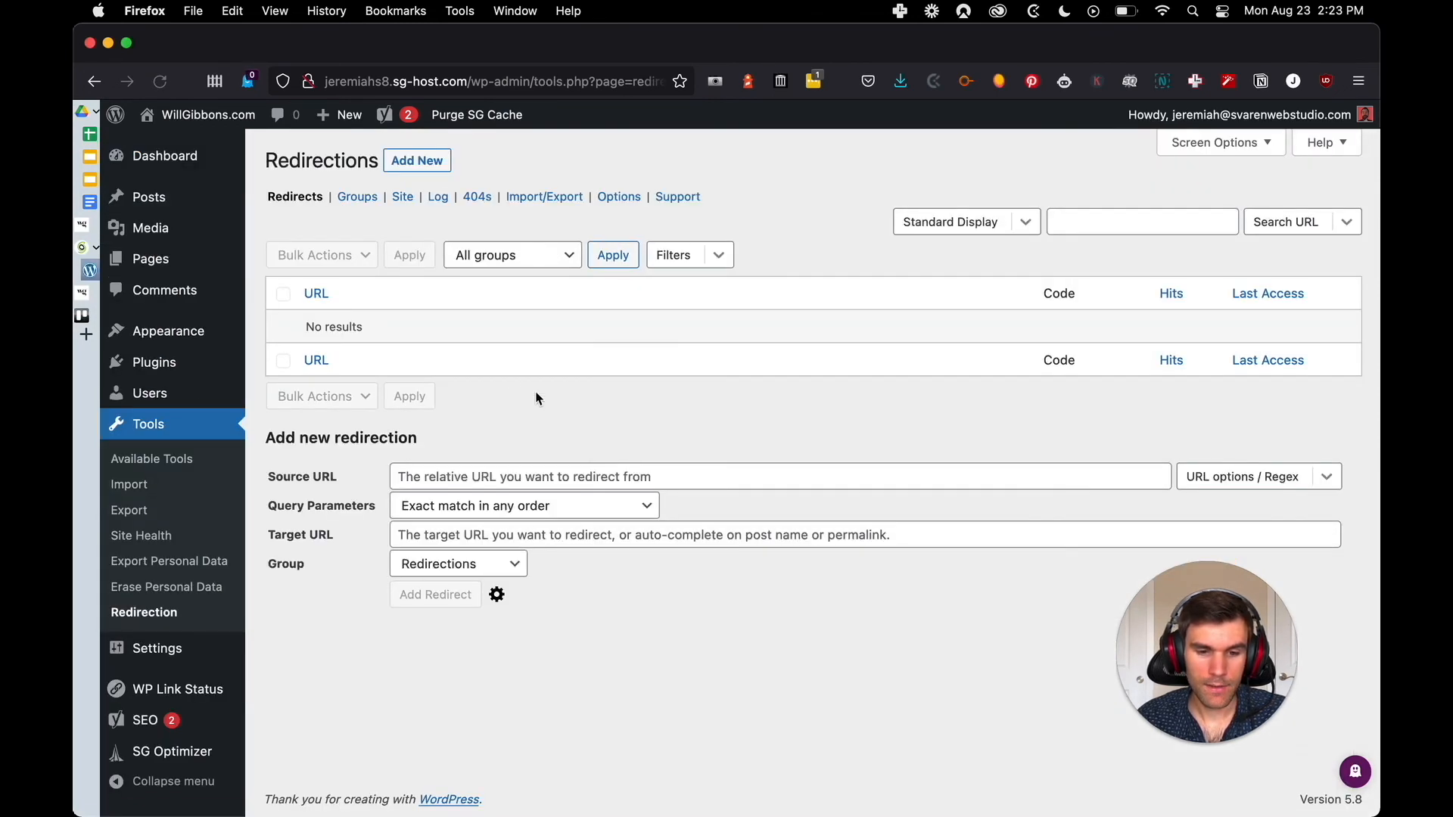
Add a WordPress redirect group named "old blog posts" and return to the redirects list
{"action": "left_click", "coordinate": [346, 203]}
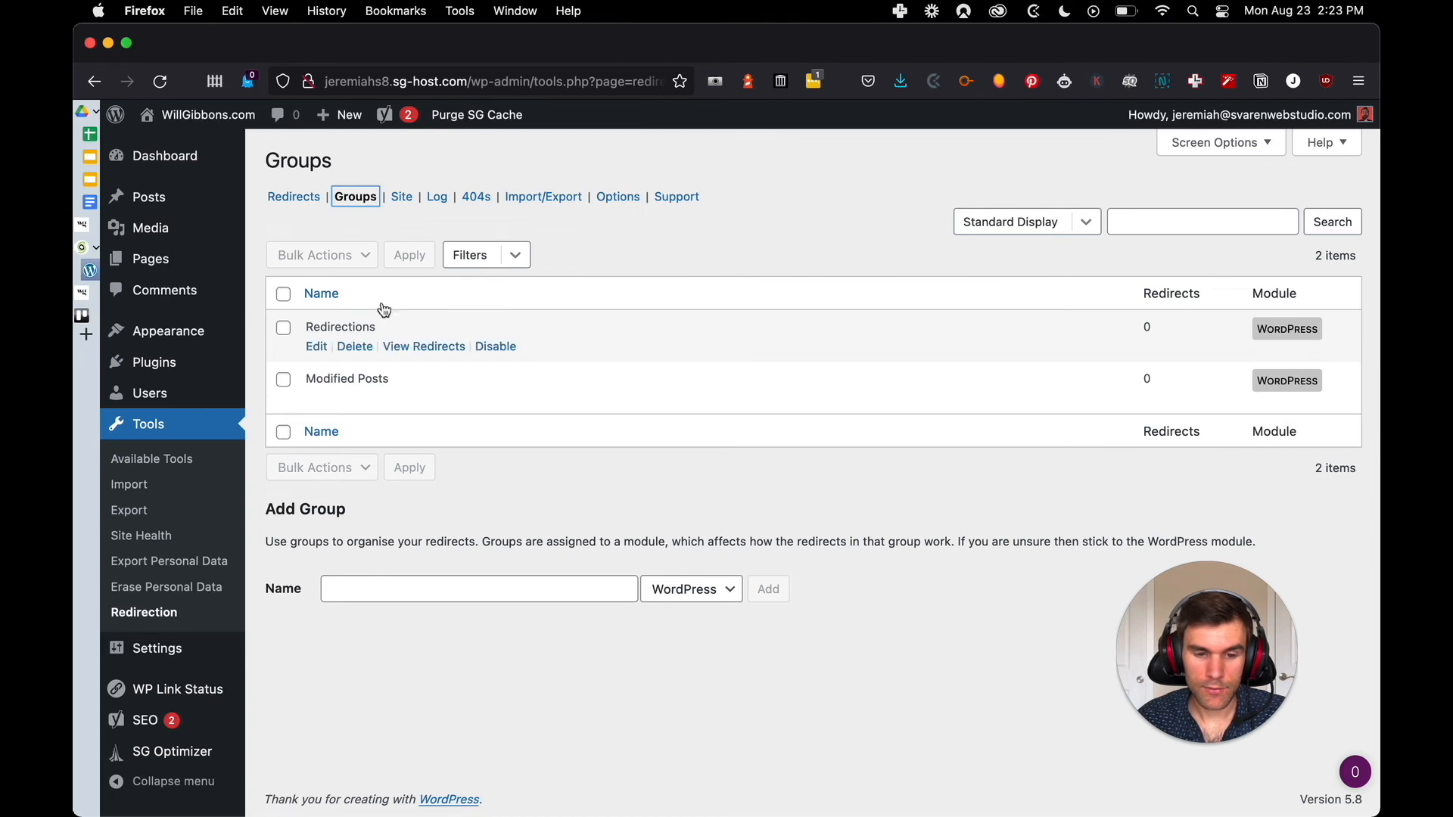
{"action": "left_click", "coordinate": [432, 591]}
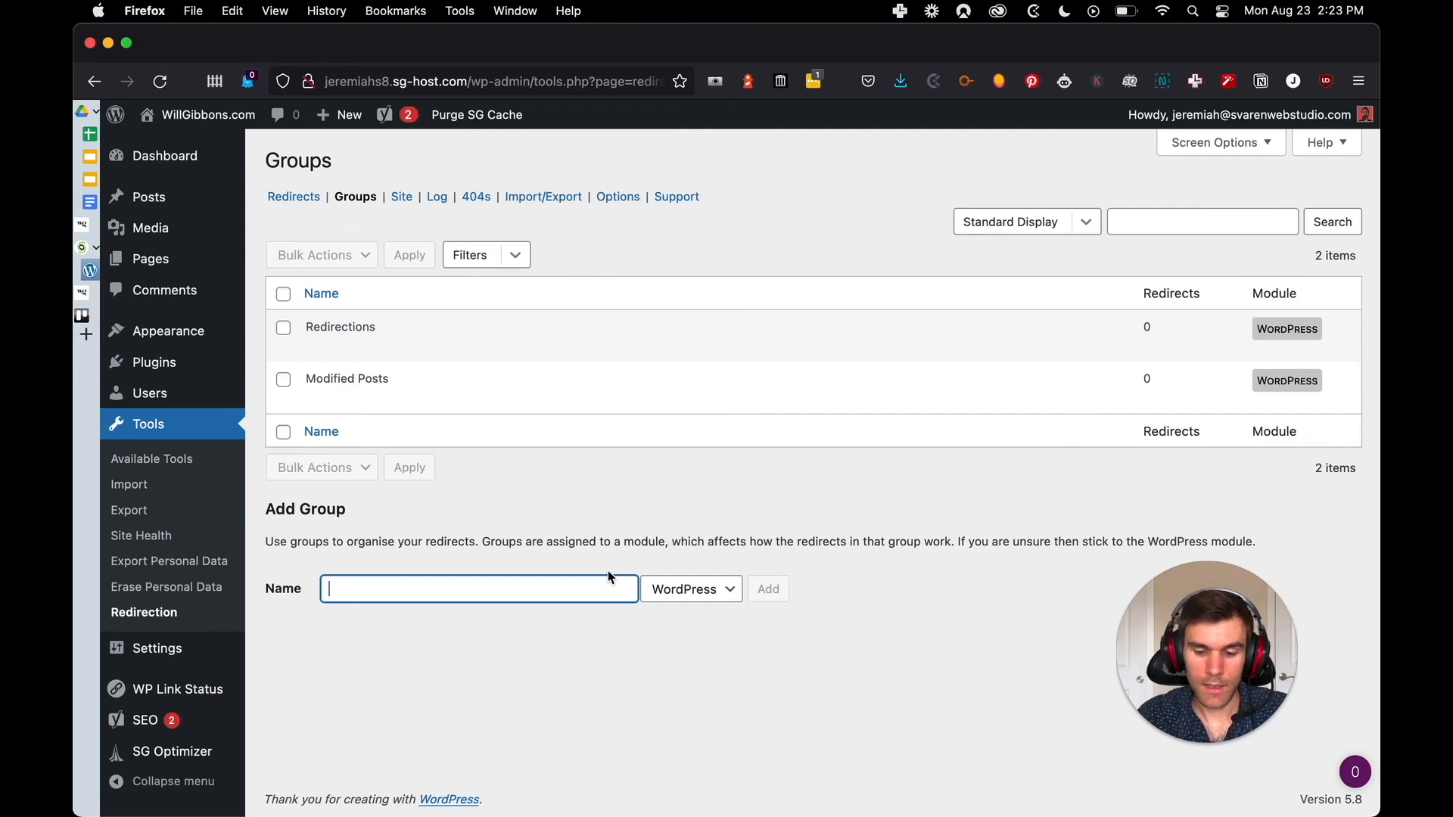
{"action": "type", "text": "old bl"}
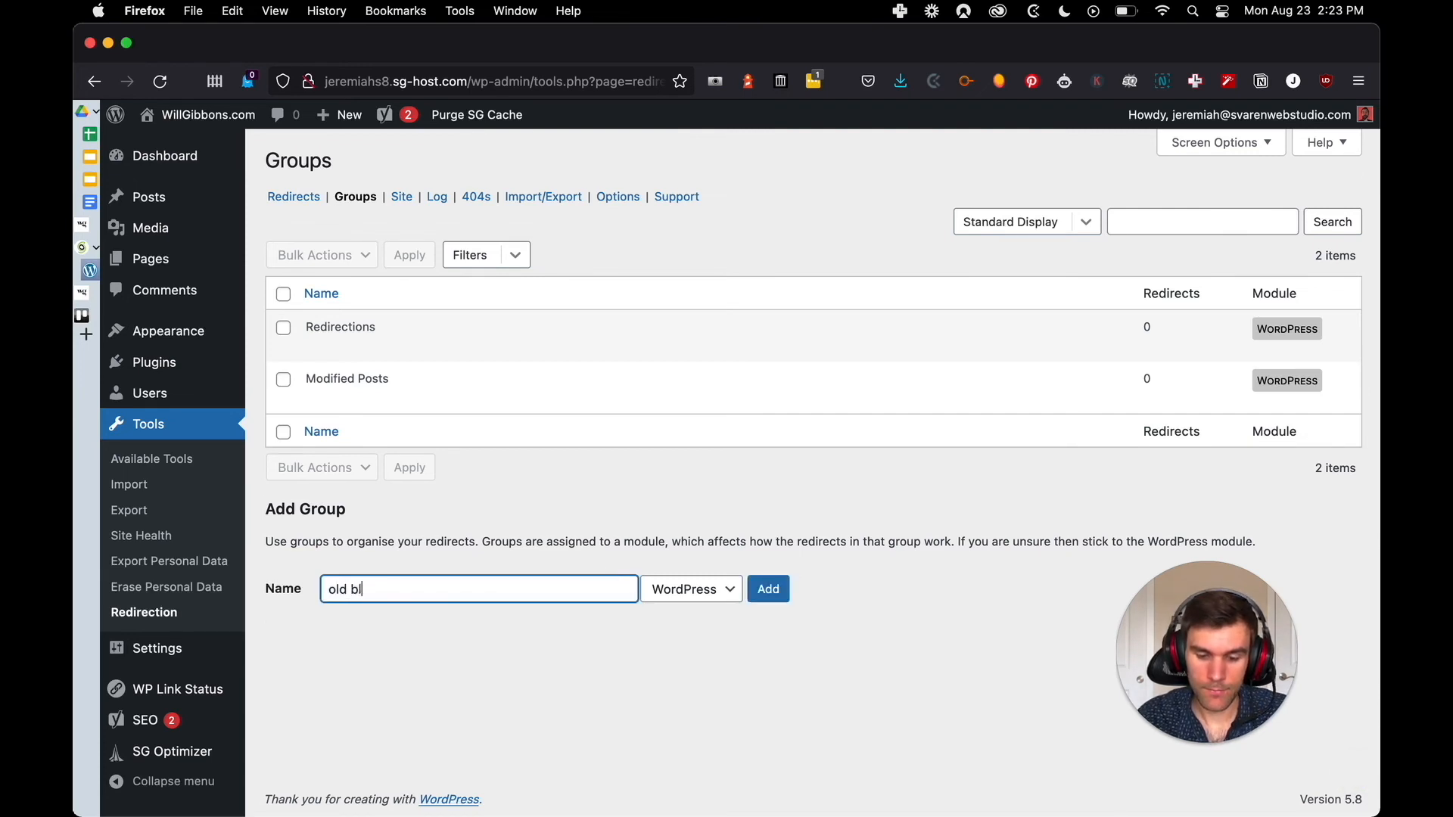
{"action": "type", "text": "og posts"}
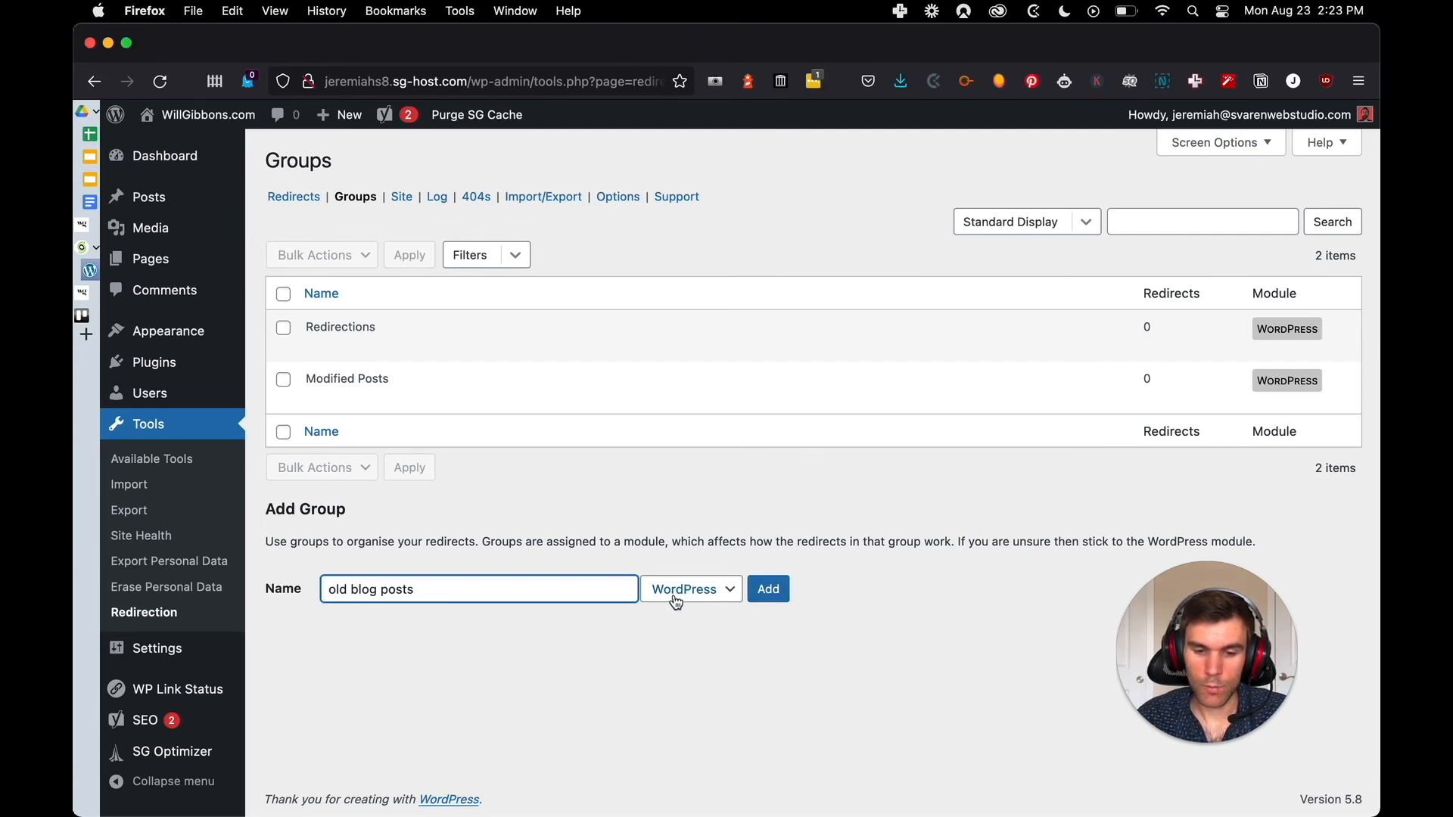
{"action": "left_click", "coordinate": [767, 592]}
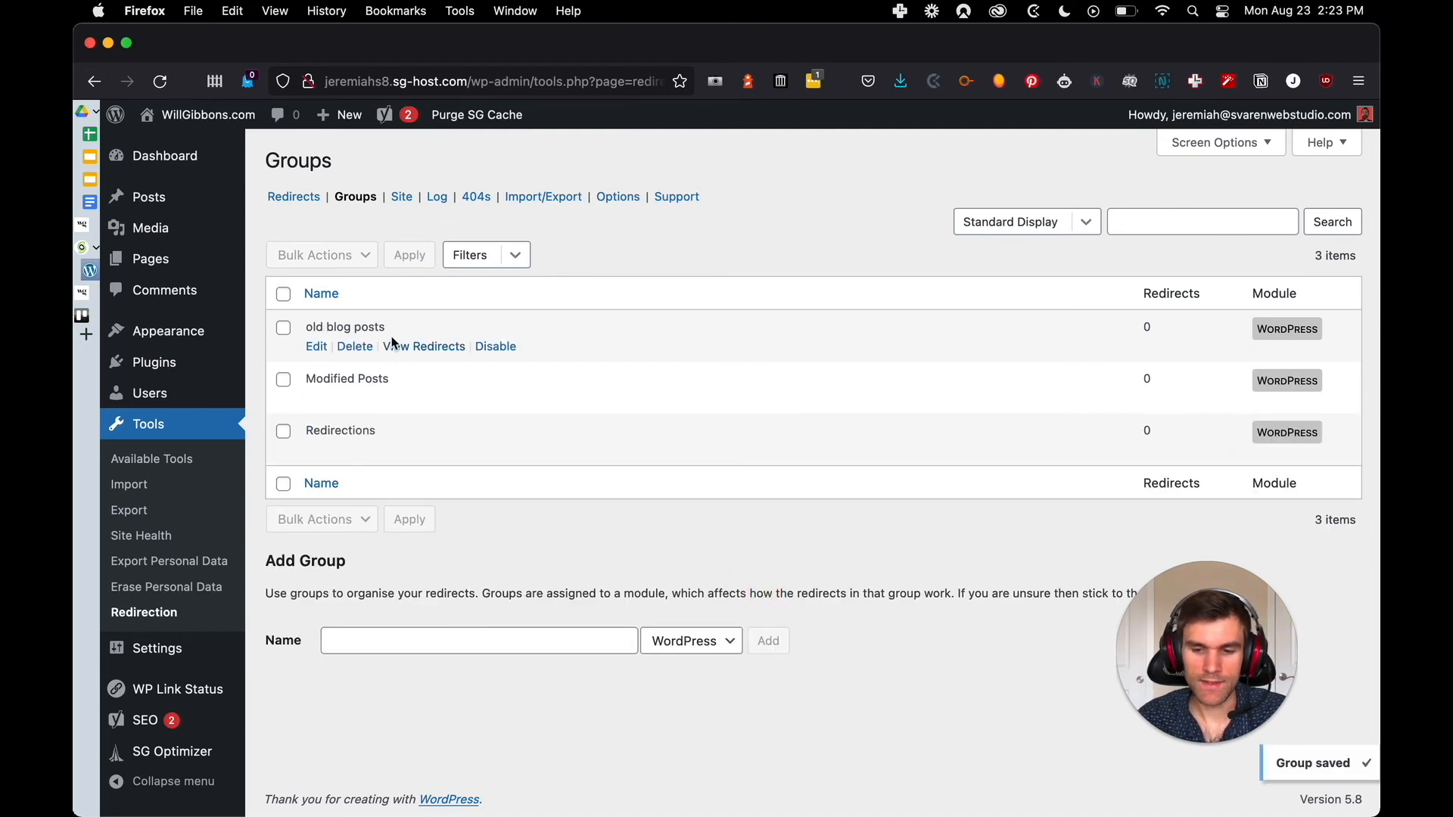
{"action": "left_click", "coordinate": [294, 197]}
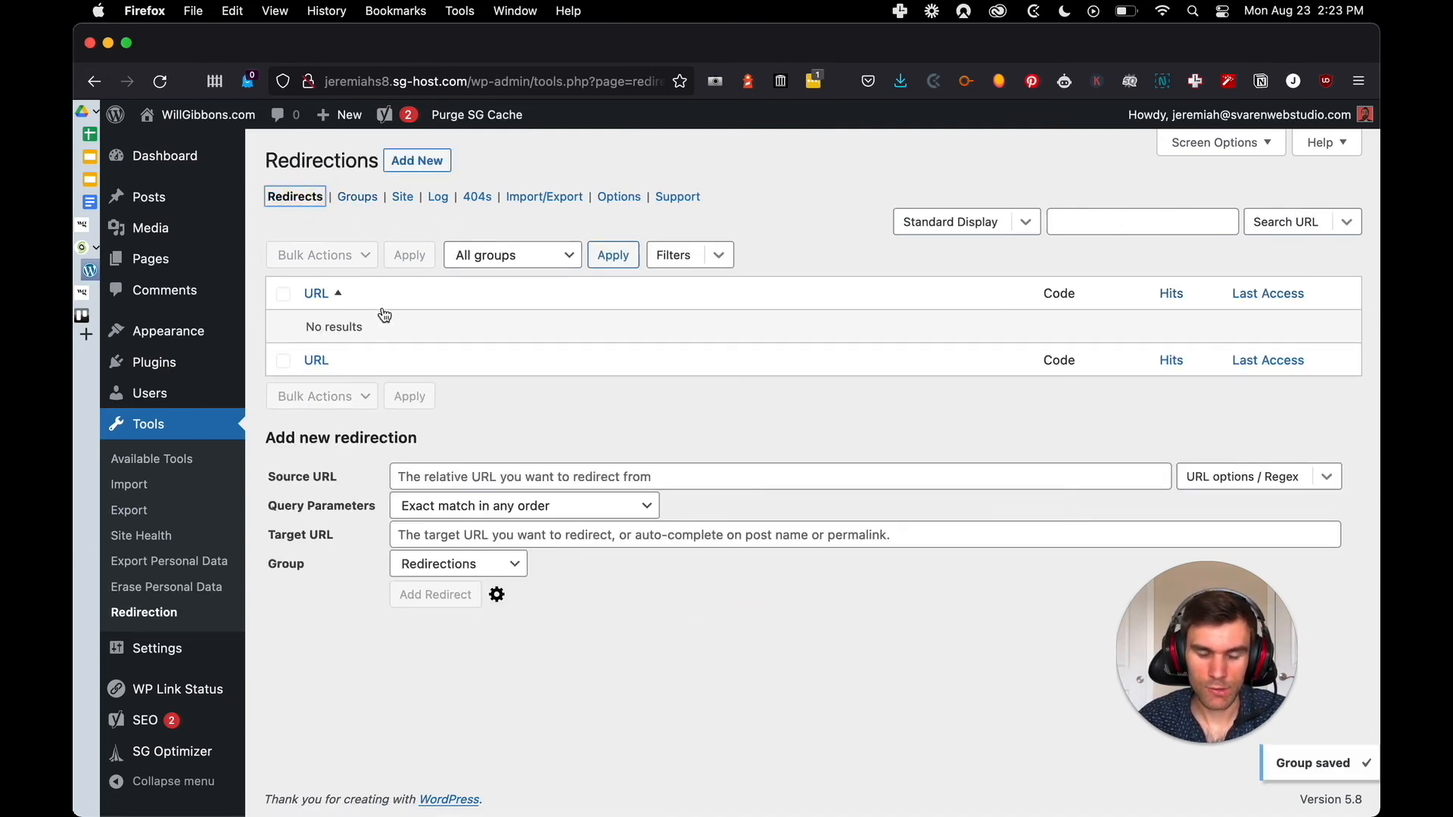
{"action": "left_click", "coordinate": [542, 469]}
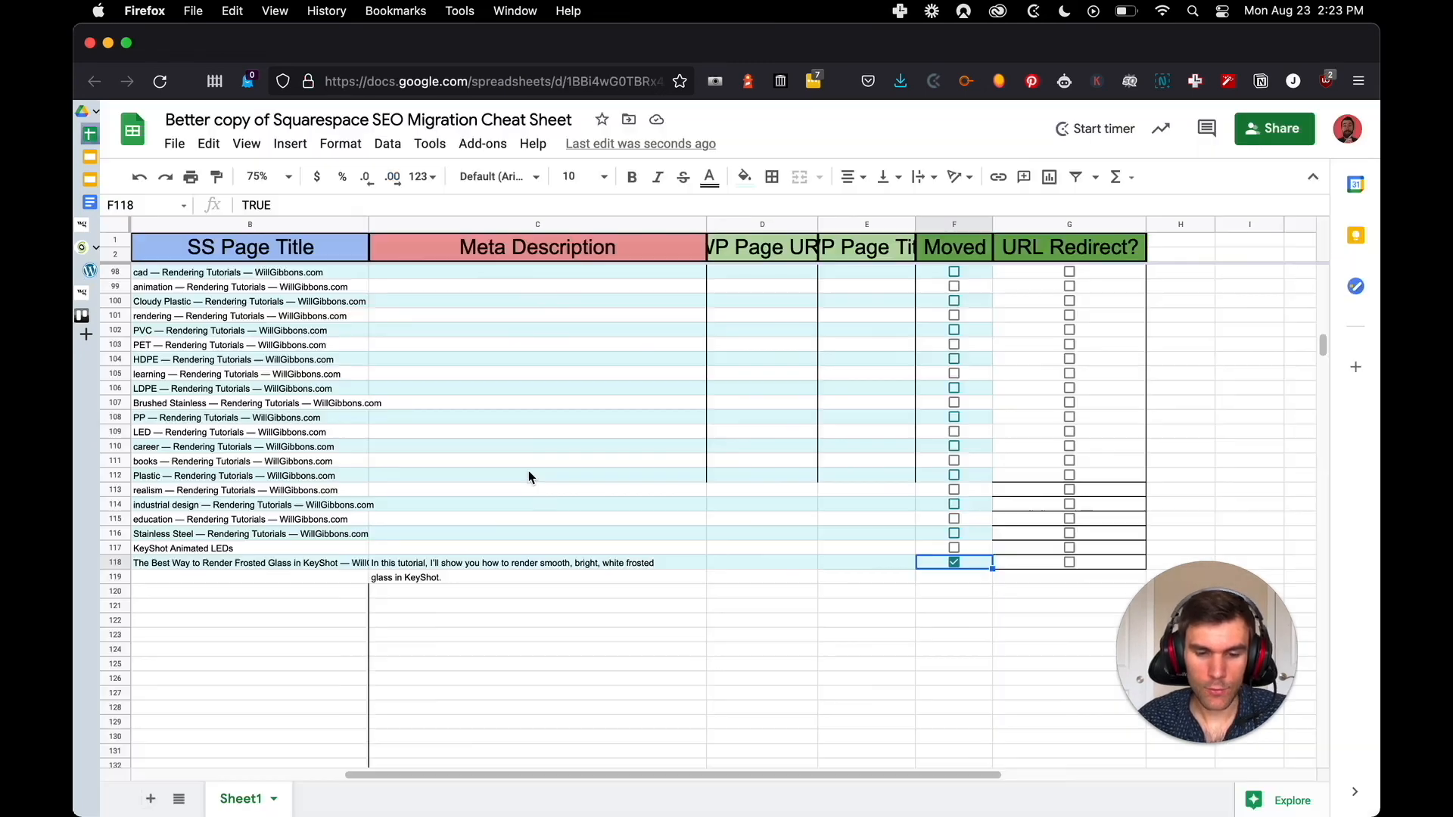
Switch to the SEO migration spreadsheet and widen the WP Page URL and WP Page Title columns to fit their headings
{"action": "key", "text": "ctrl+Tab"}
{"action": "left_click_drag", "start_coordinate": [568, 779], "coordinate": [341, 775]}
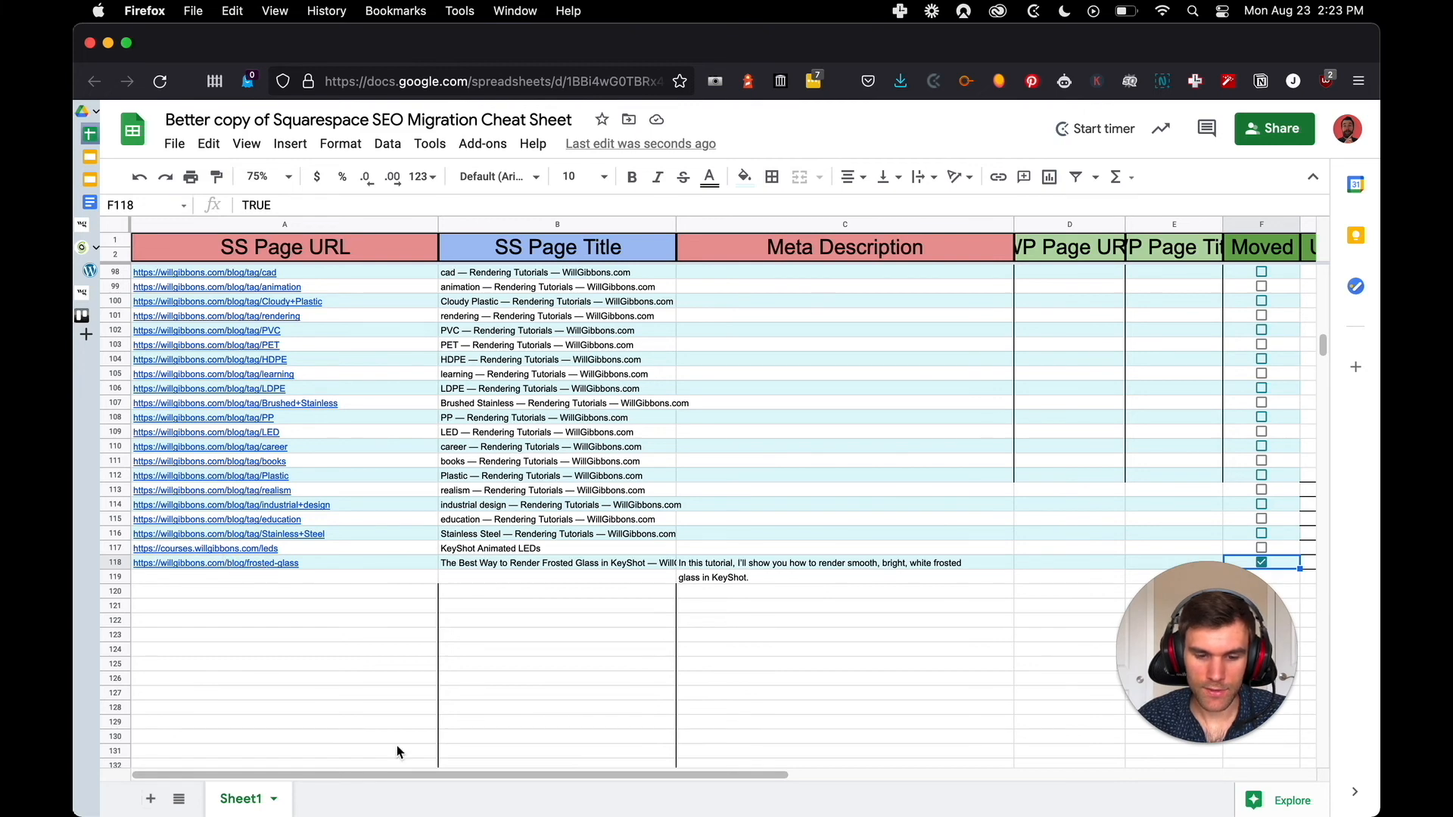
{"action": "left_click_drag", "start_coordinate": [401, 770], "coordinate": [699, 770]}
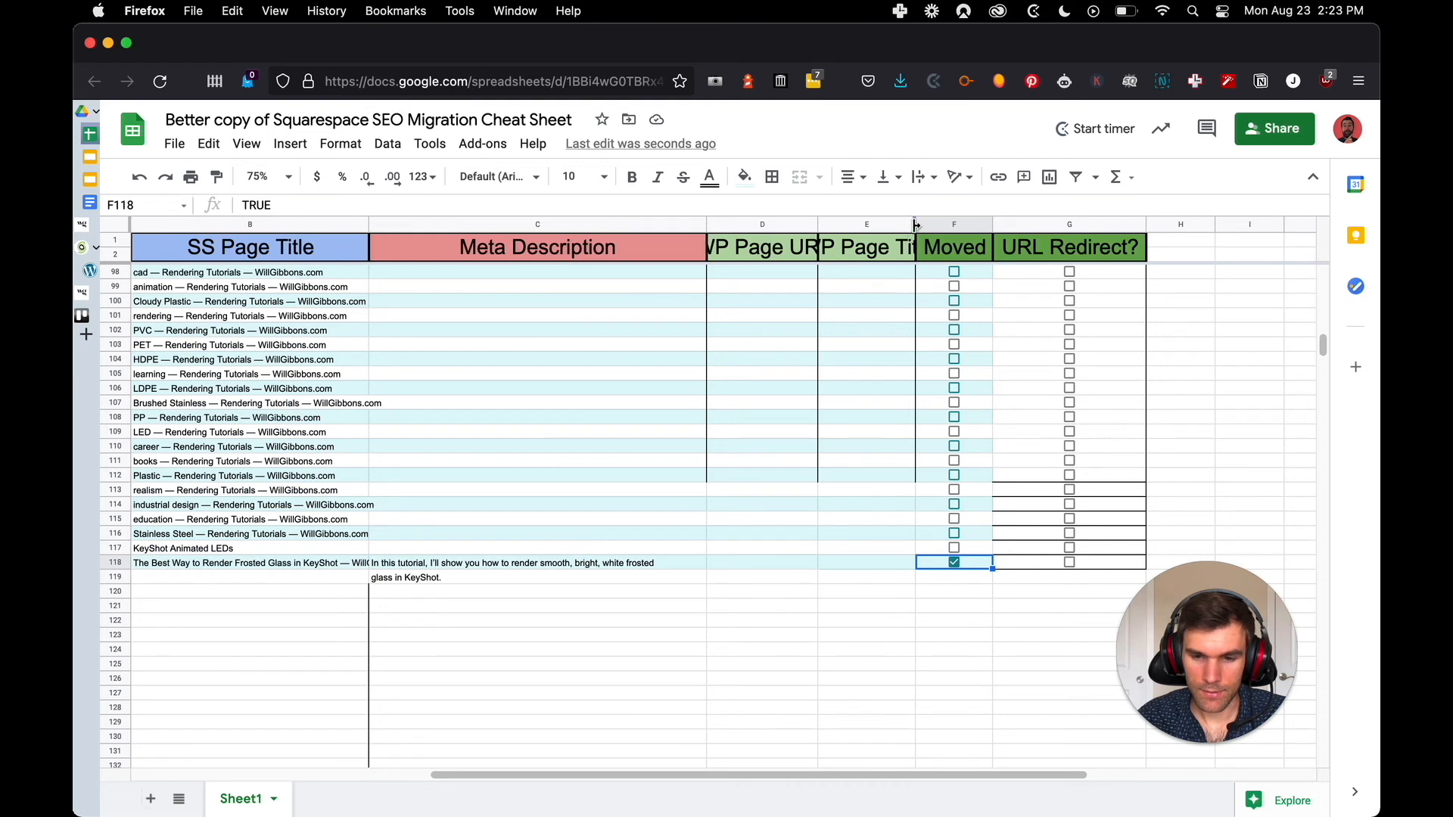
{"action": "left_click_drag", "start_coordinate": [916, 224], "coordinate": [992, 225]}
{"action": "left_click_drag", "start_coordinate": [818, 225], "coordinate": [871, 225]}
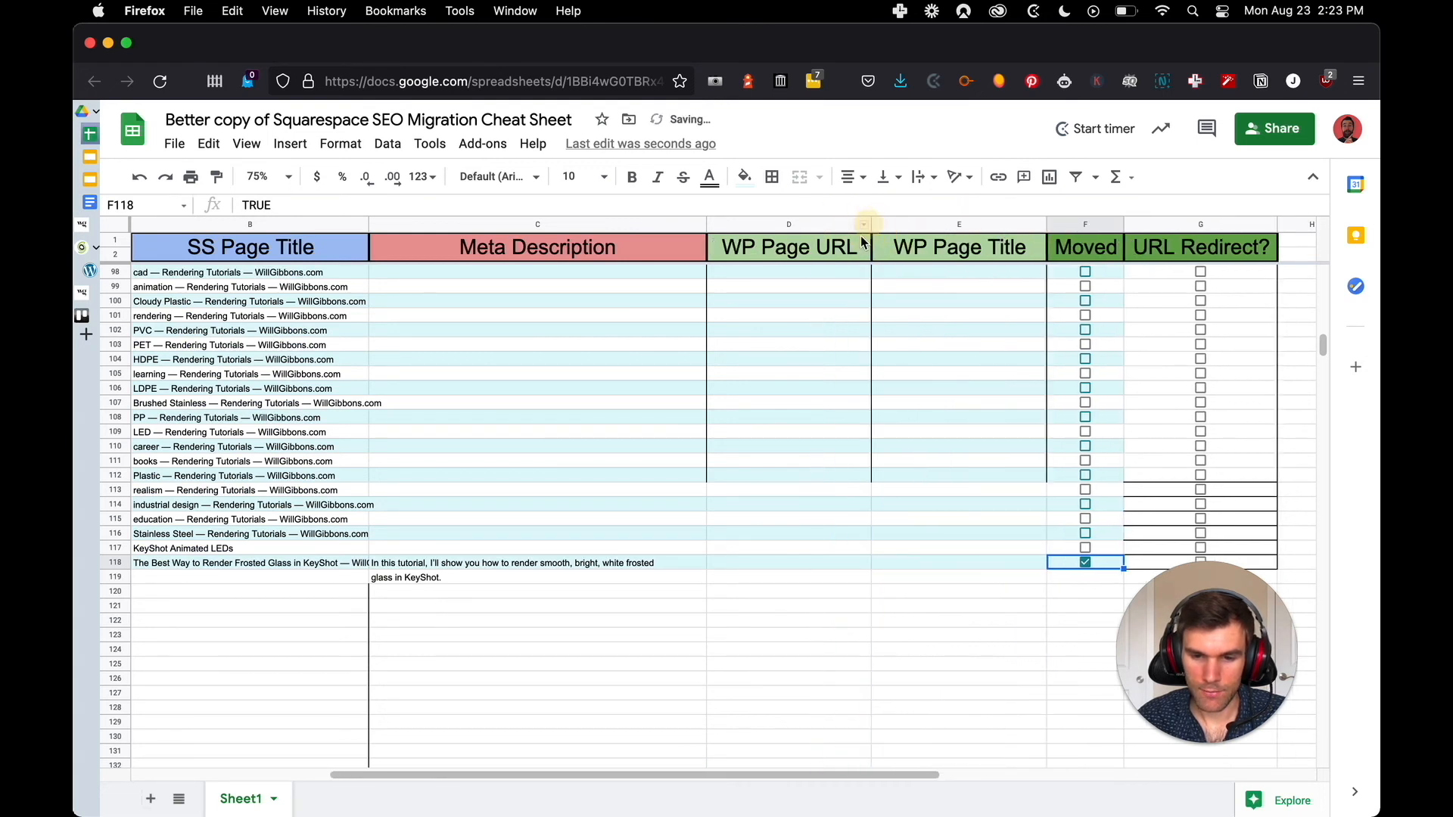
Enter /frosted-glass/ as the frosted glass post's WP Page URL in cell D118
{"action": "left_click", "coordinate": [747, 566]}
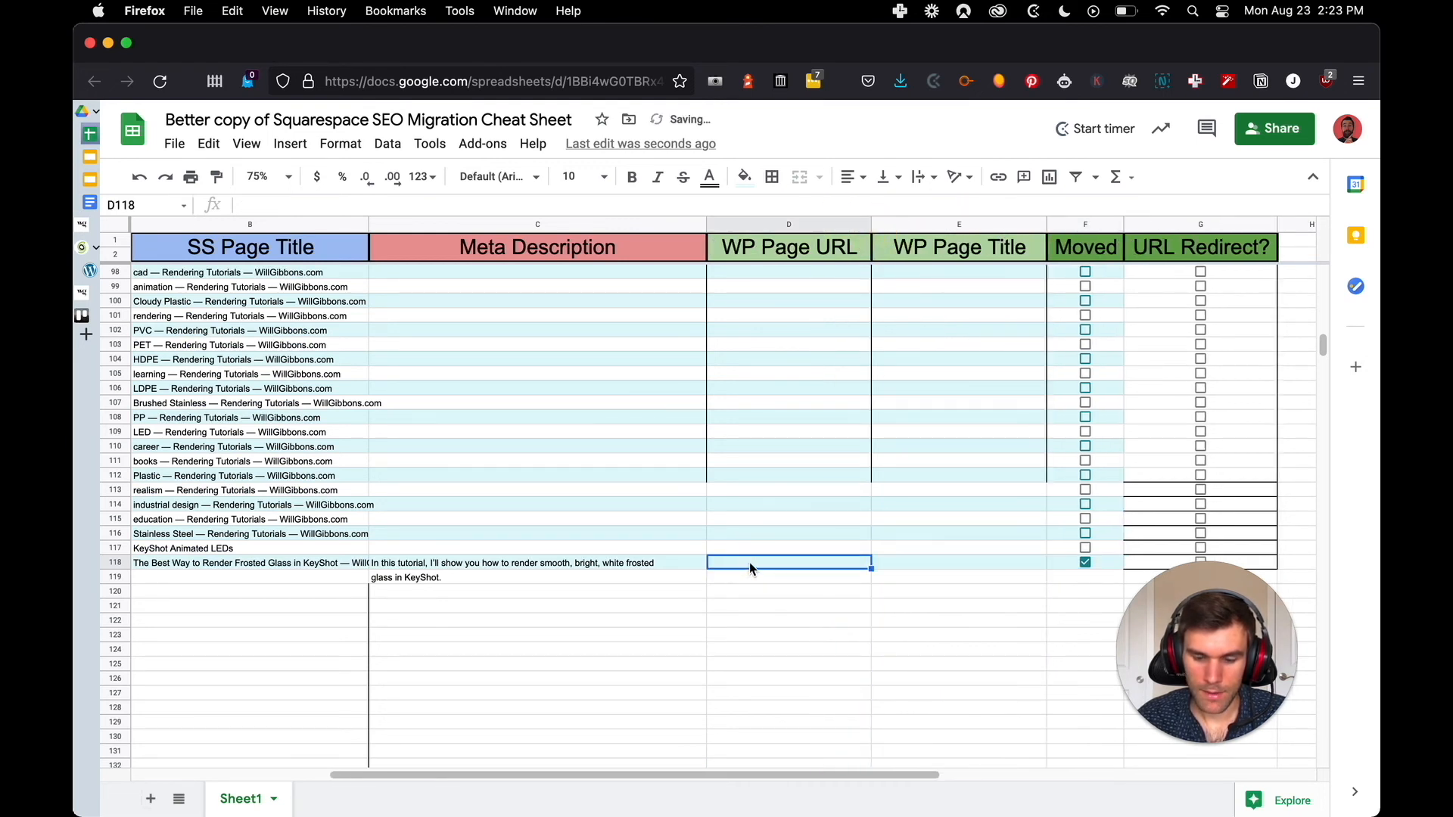
{"action": "type", "text": "/wp-admin/tools.php?page=redire"}
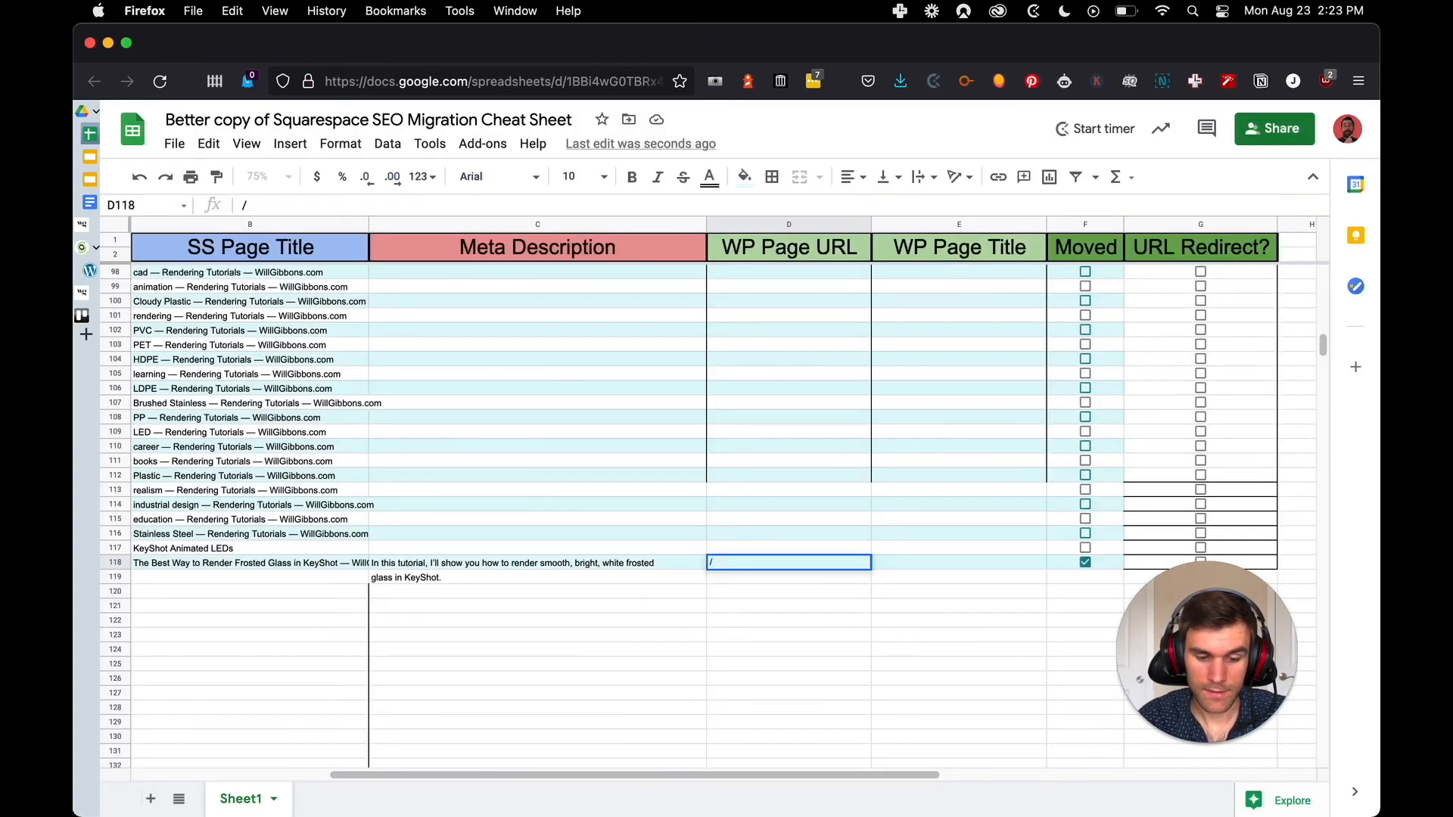
{"action": "type", "text": "froste"}
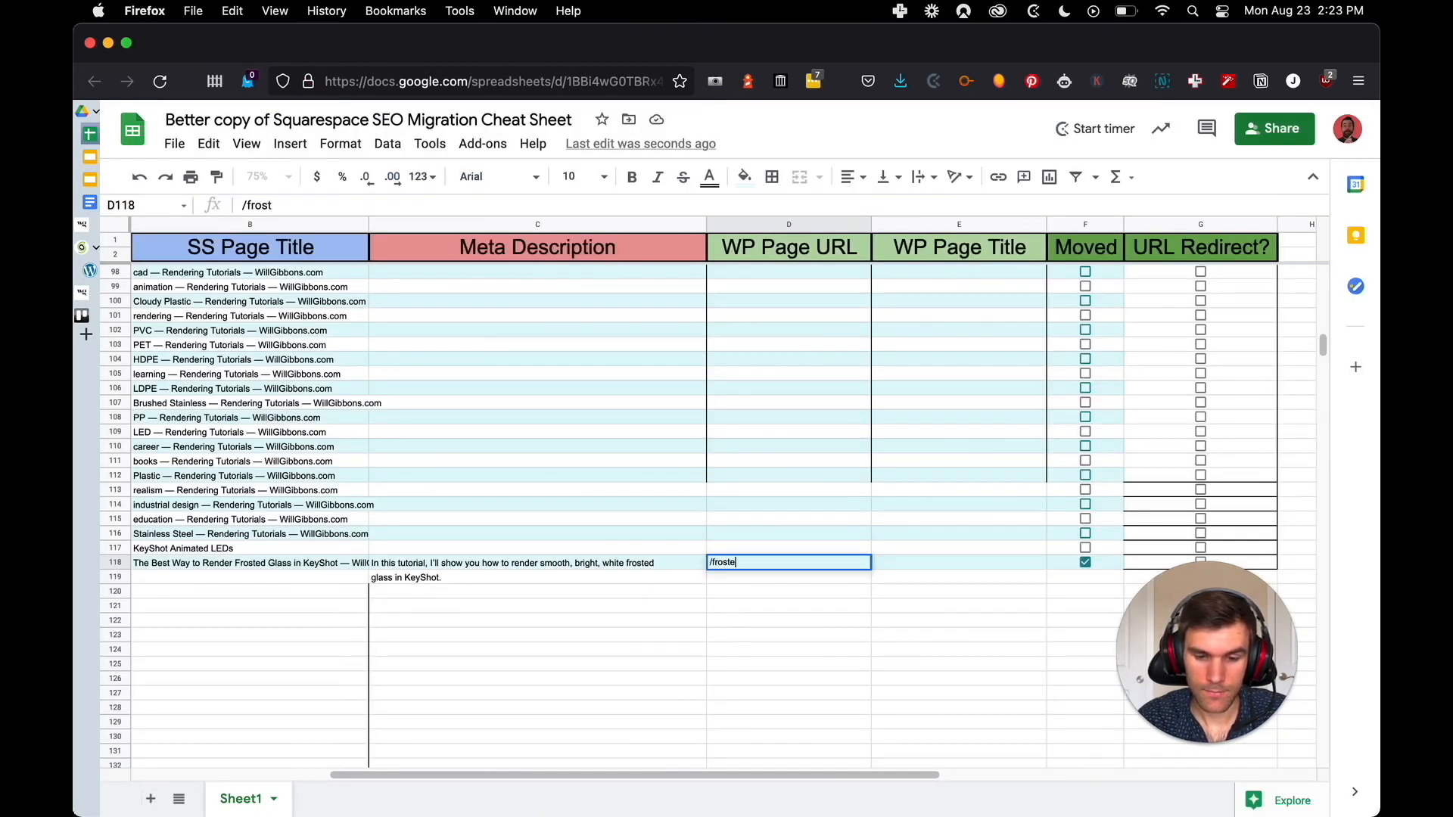
{"action": "type", "text": "d-glass/"}
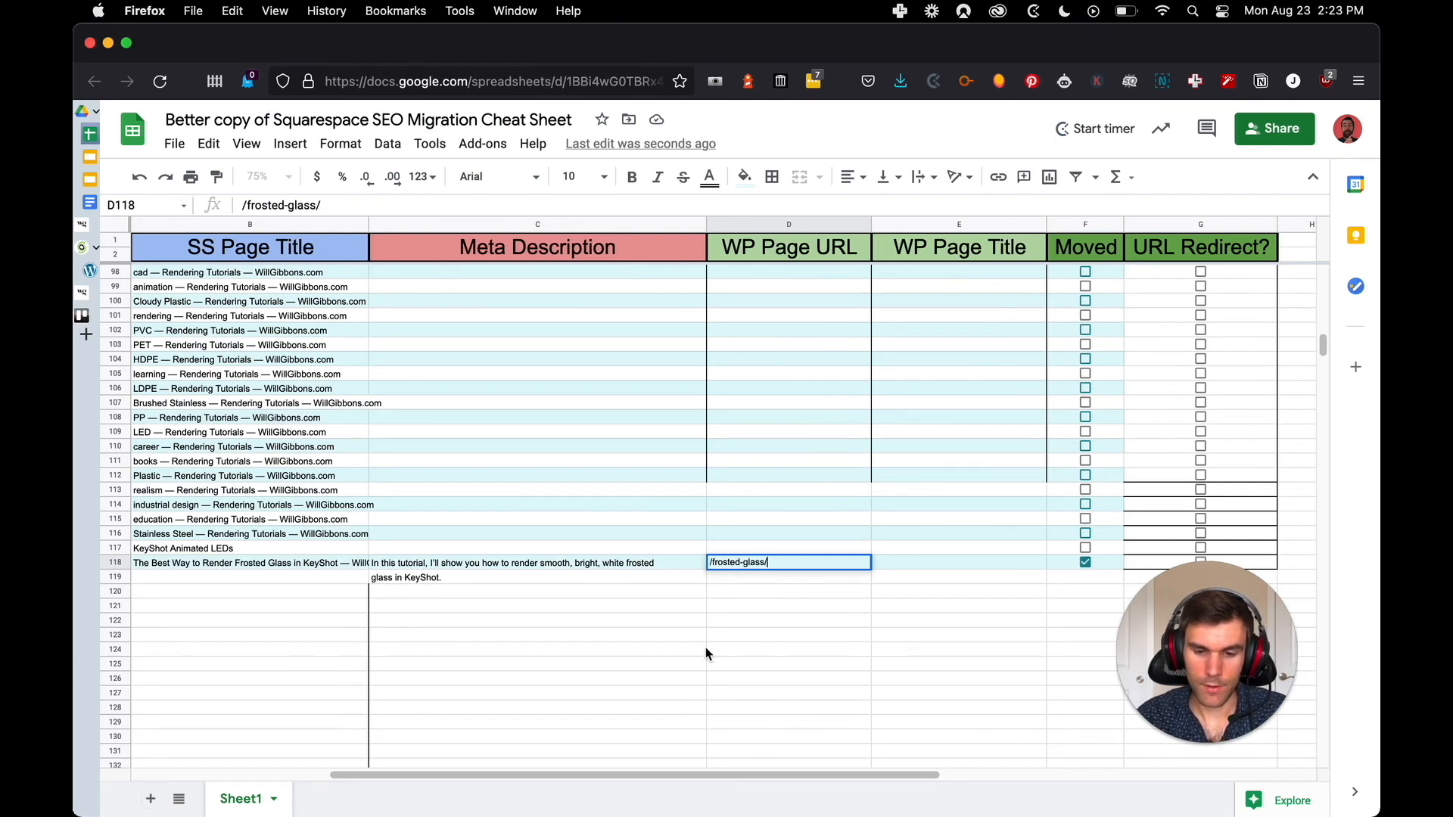
{"action": "left_click", "coordinate": [710, 606]}
Copy the path from the Squarespace URL in cell A118 and set /blog/frosted-glass as the new redirect's source URL in WordPress
{"action": "left_click_drag", "start_coordinate": [632, 775], "coordinate": [443, 772]}
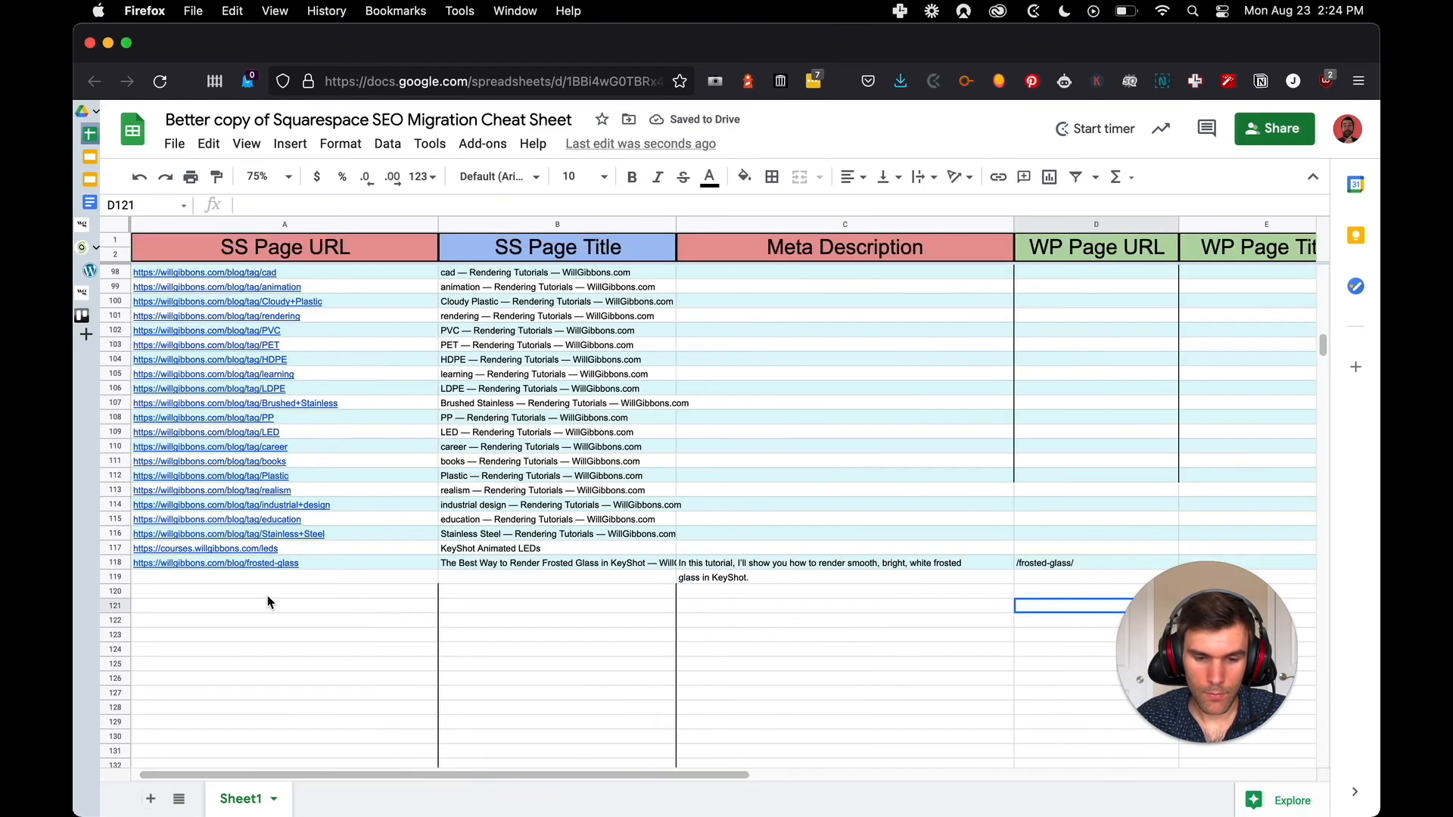
{"action": "left_click", "coordinate": [297, 565]}
{"action": "double_click", "coordinate": [308, 564]}
{"action": "left_click_drag", "start_coordinate": [309, 565], "coordinate": [226, 566]}
{"action": "key", "text": "super+c"}
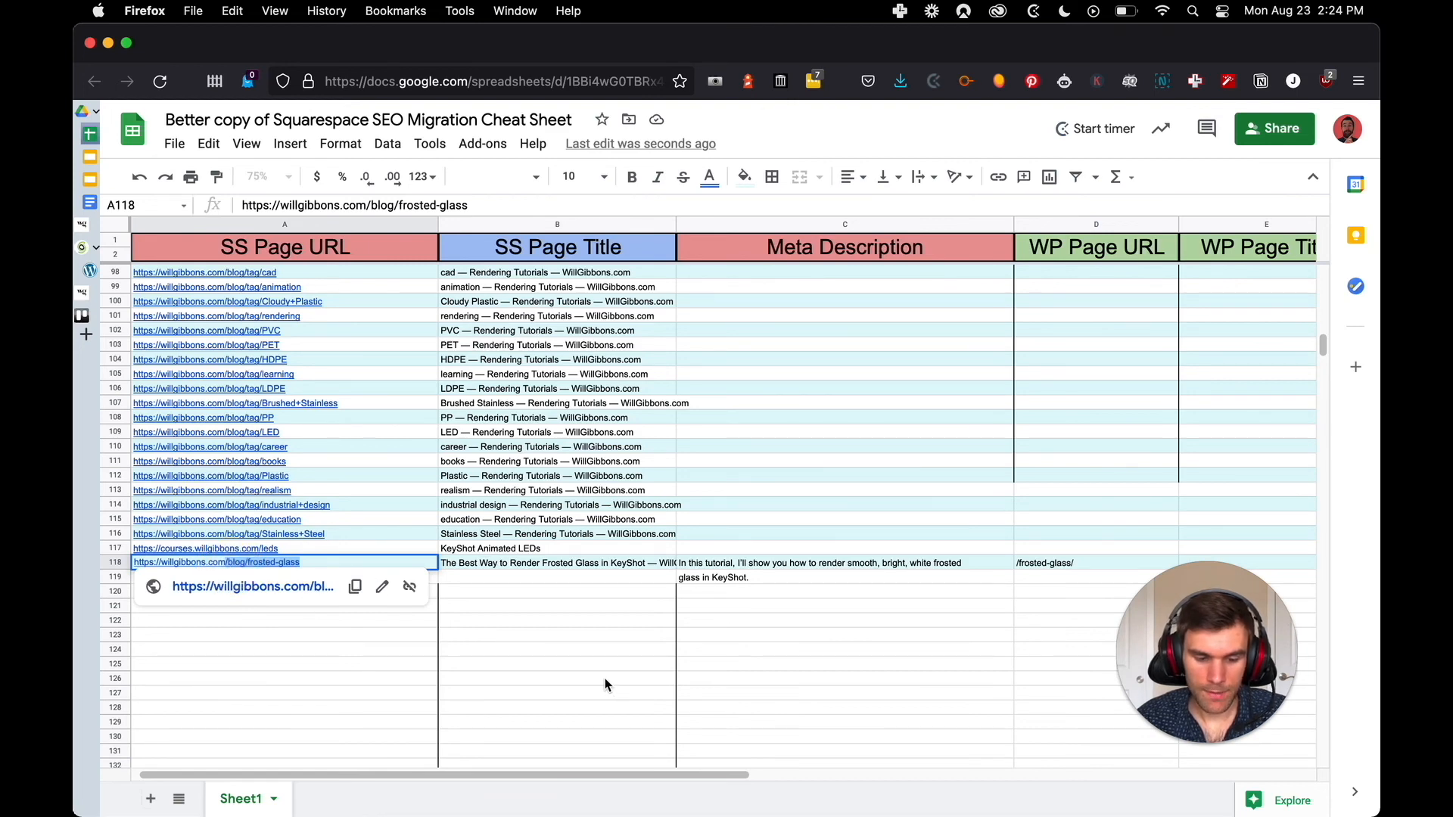
{"action": "key", "text": "ctrl+Tab"}
{"action": "left_click", "coordinate": [605, 473]}
{"action": "key", "text": "super+v"}
Reuse the slug from the source URL to set the redirect's target URL to /frosted-glass/
{"action": "left_click_drag", "start_coordinate": [522, 477], "coordinate": [430, 476]}
{"action": "key", "text": "super+c"}
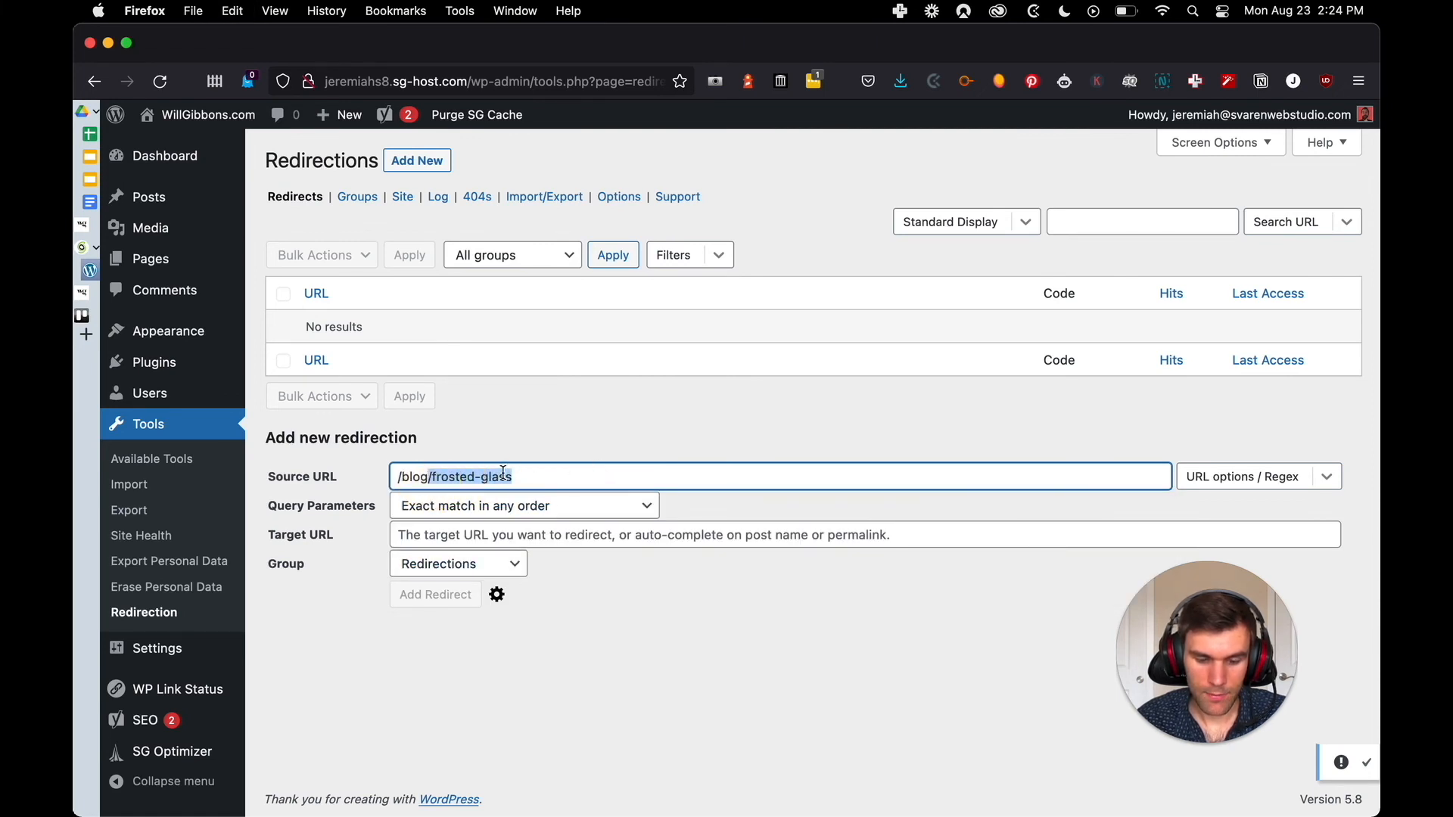
{"action": "left_click", "coordinate": [615, 535]}
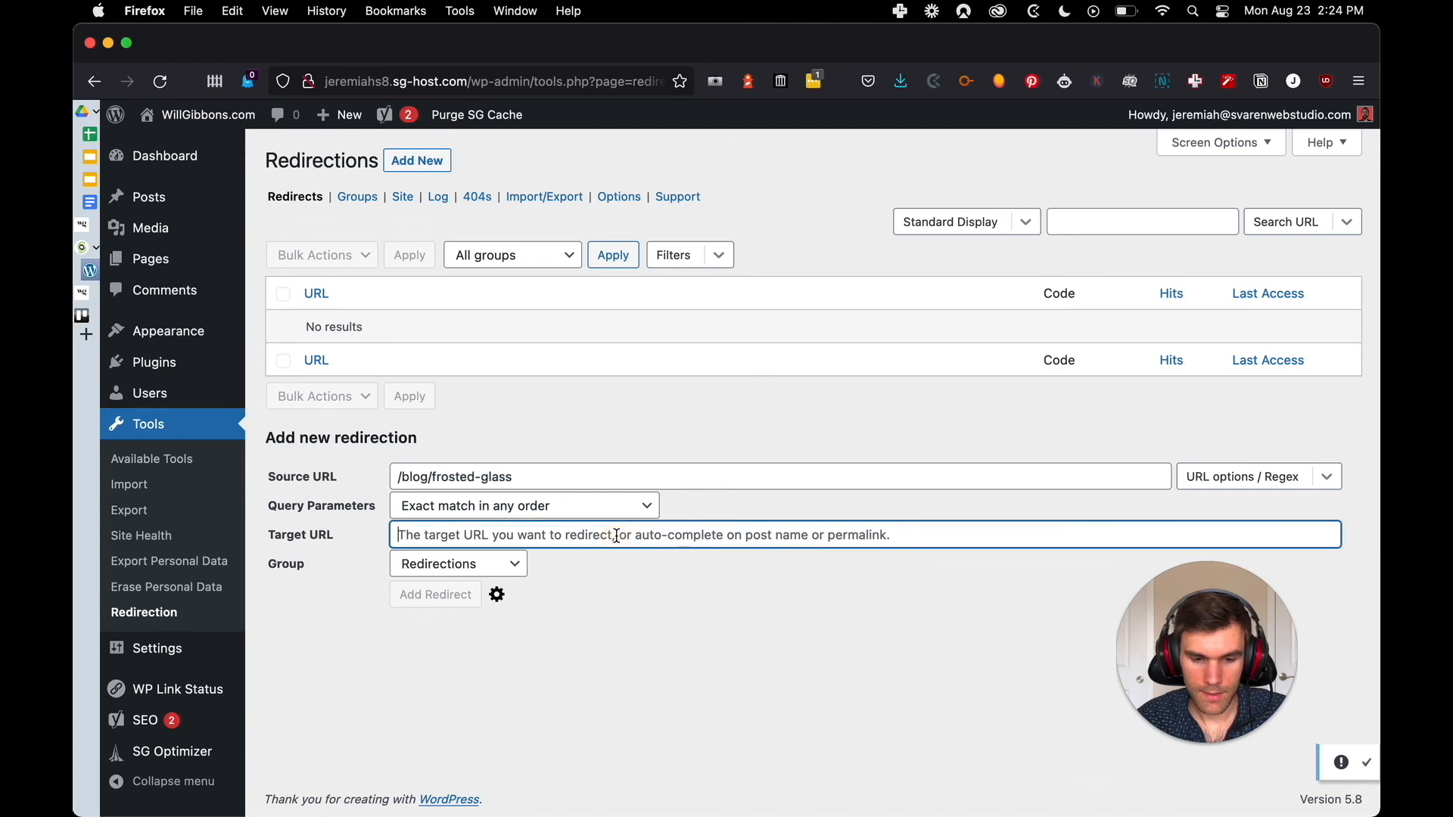
{"action": "key", "text": "super+v"}
{"action": "type", "text": "/"}
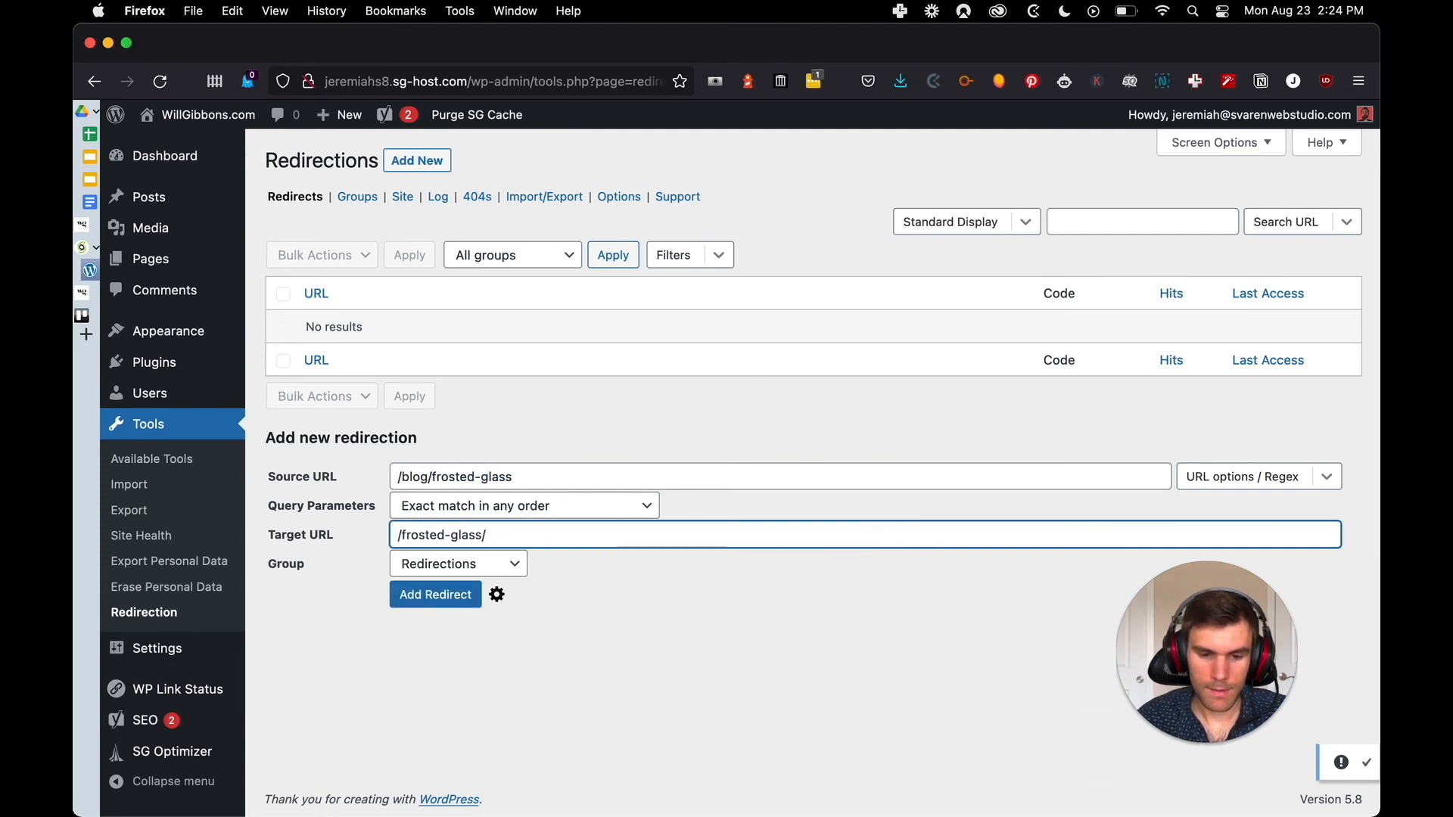
Open the frosted glass post from the WordPress site's home page and check the path in its URL
{"action": "key", "text": "alt+Tab"}
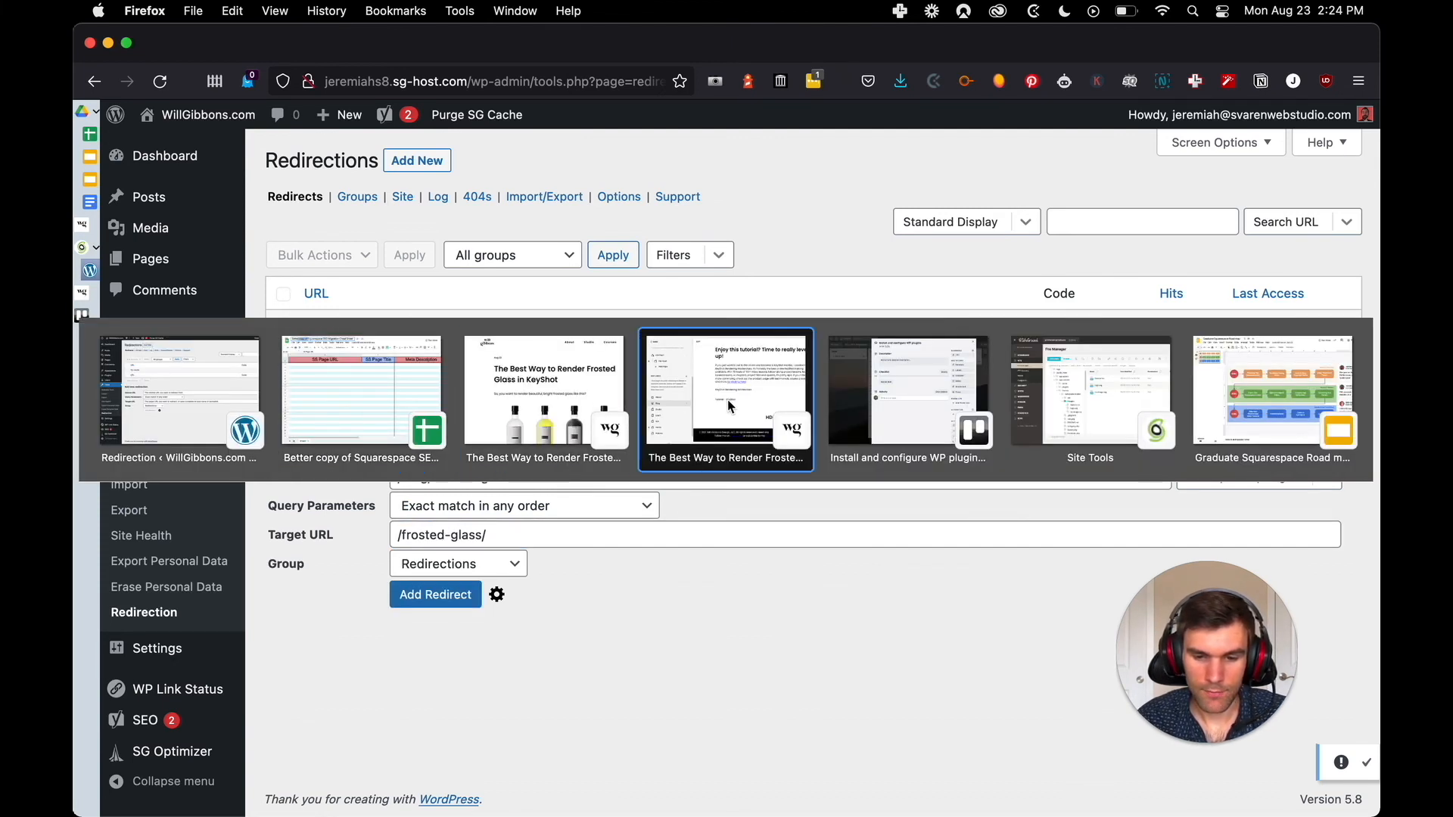
{"action": "left_click", "coordinate": [212, 410]}
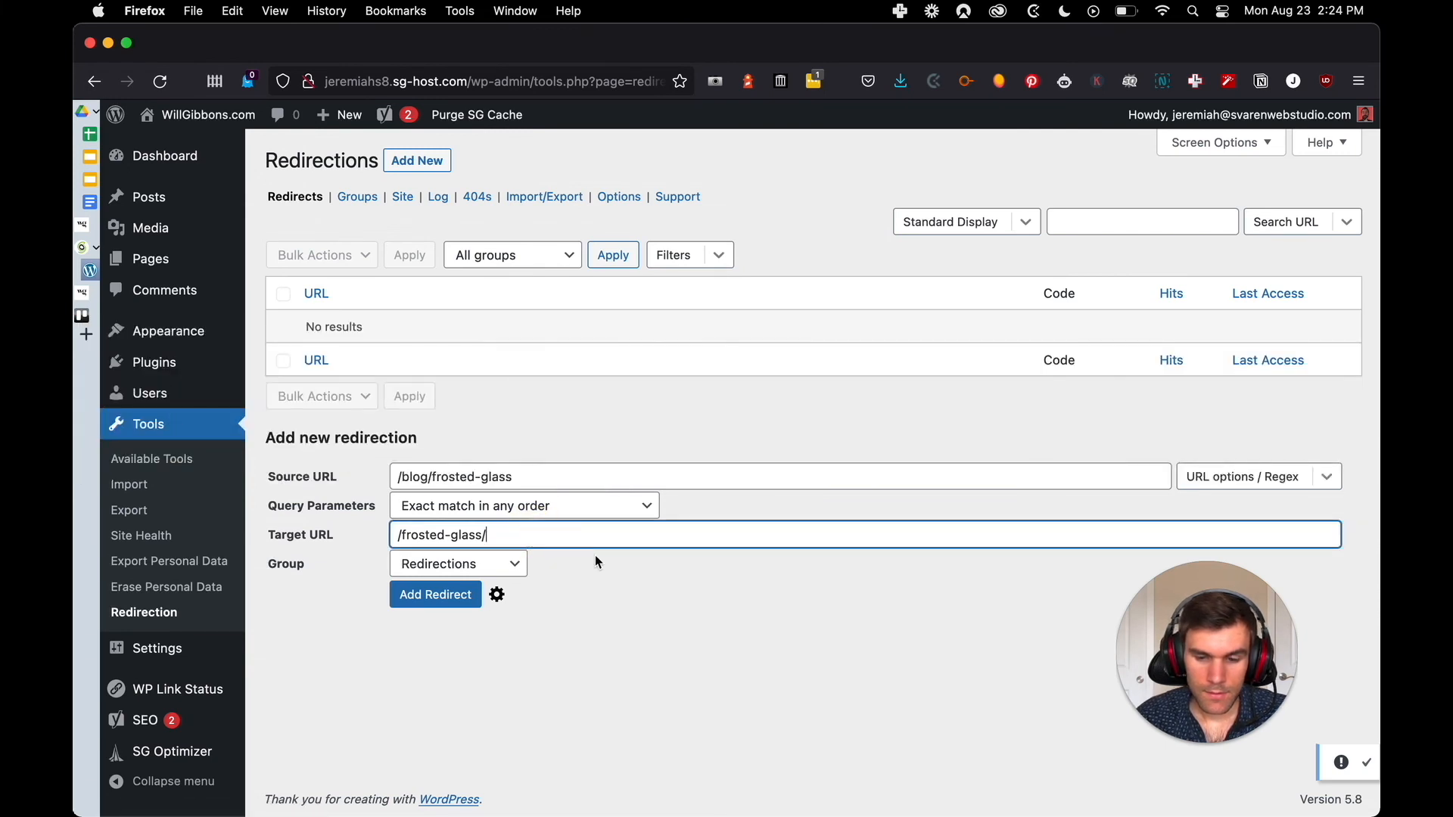
{"action": "left_click", "coordinate": [661, 575]}
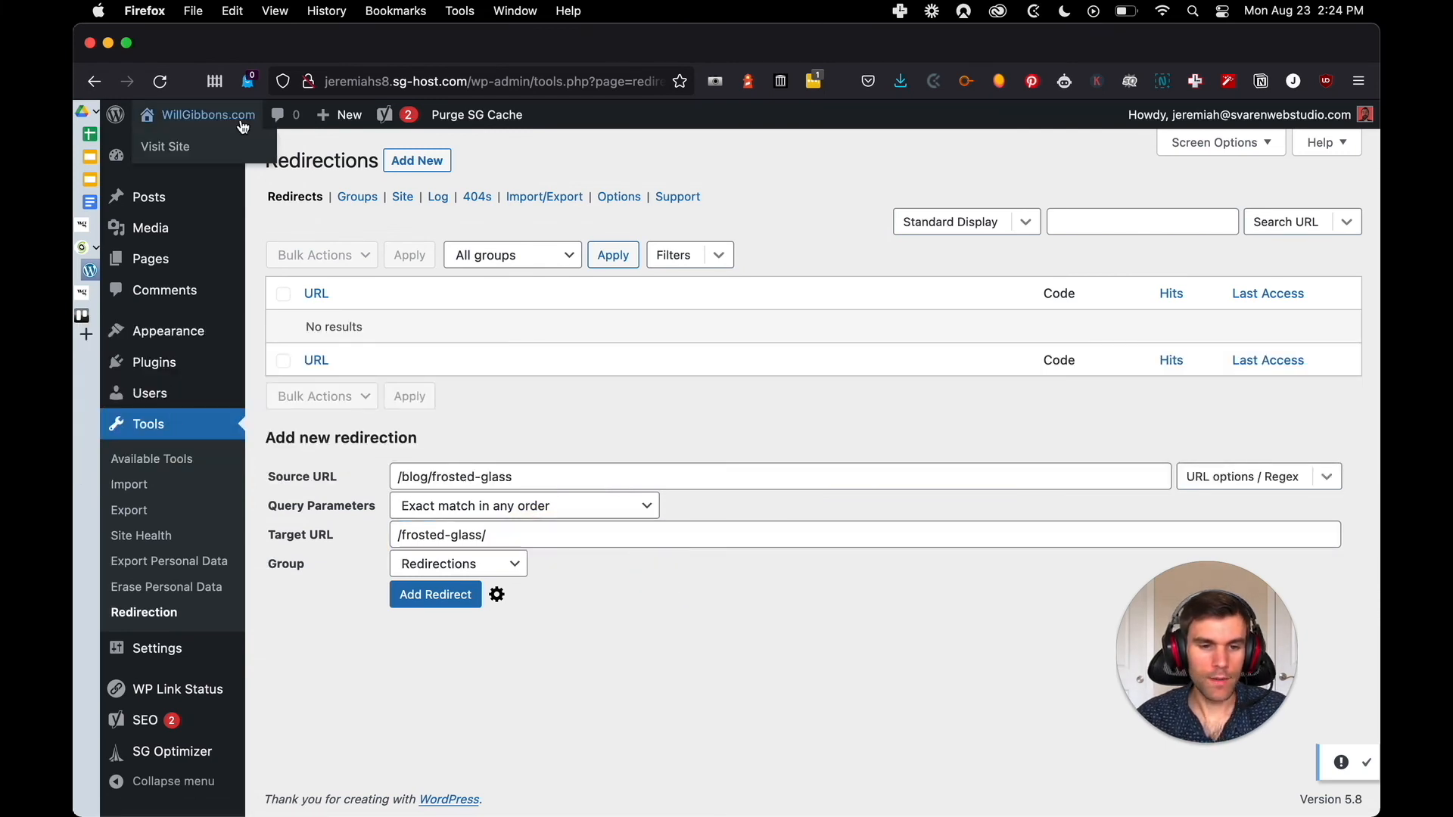
{"action": "left_click", "coordinate": [200, 115]}
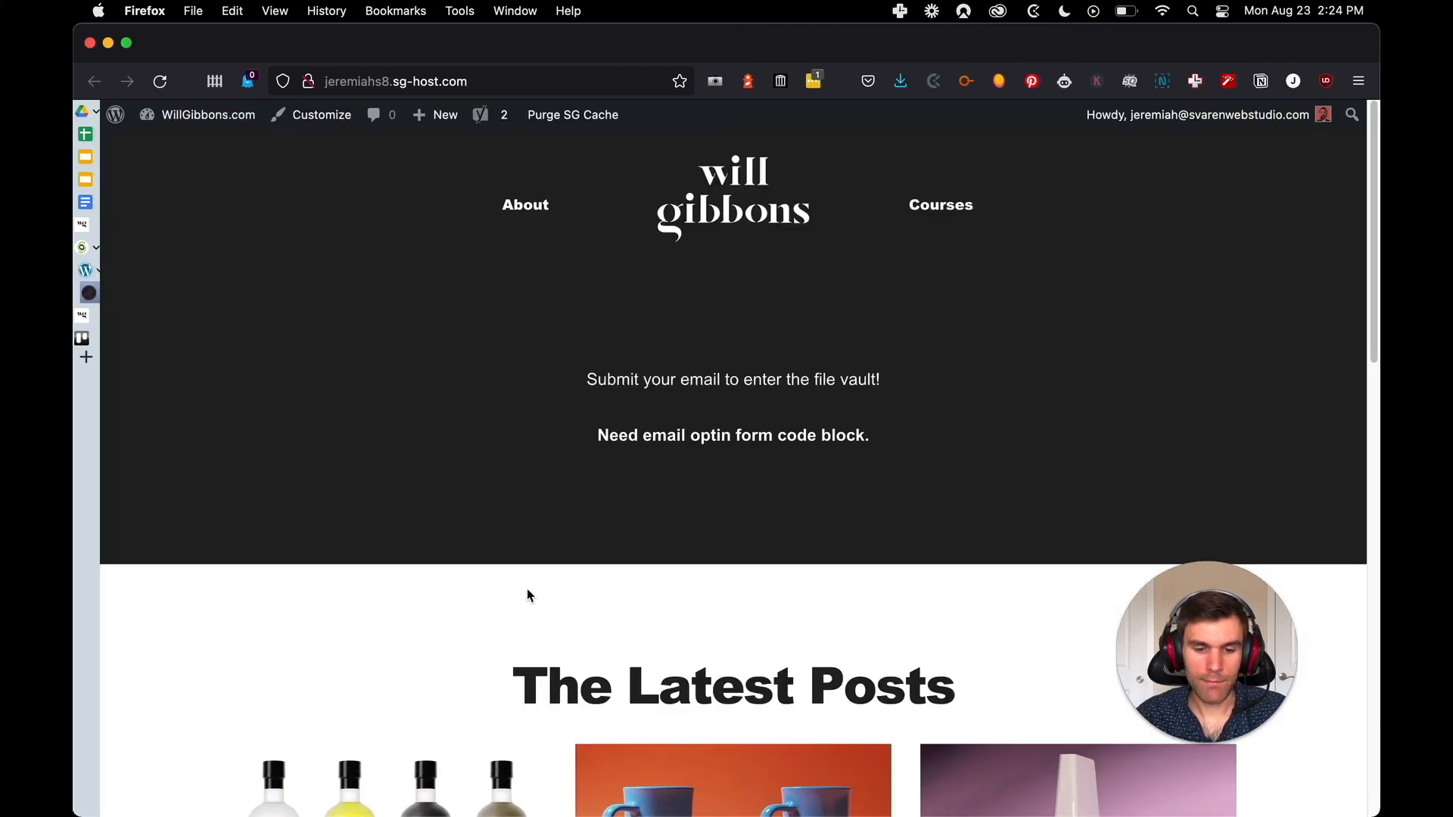
{"action": "scroll", "coordinate": [538, 597], "scroll_direction": "down", "scroll_amount": 4}
{"action": "left_click", "coordinate": [356, 674]}
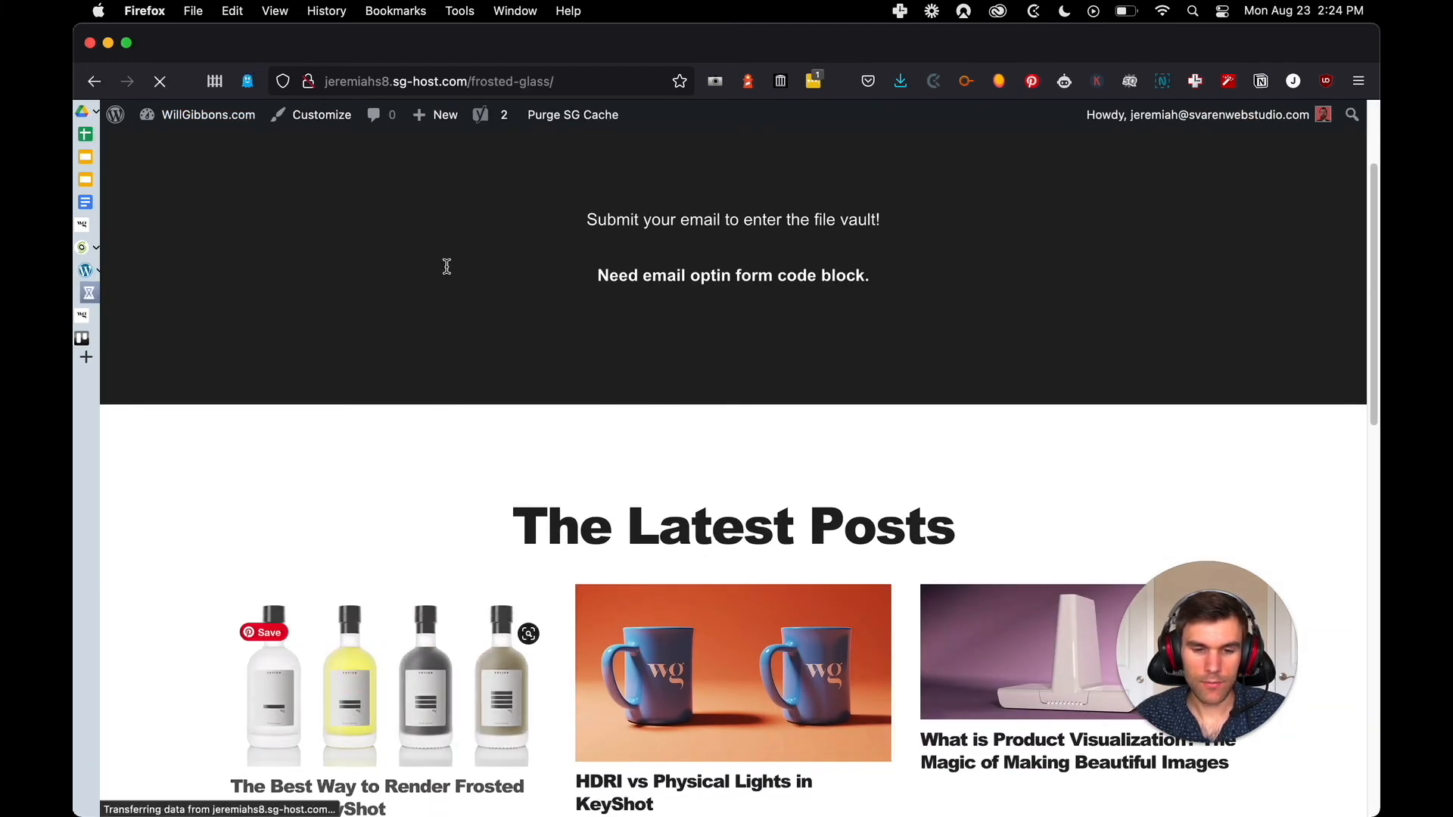
{"action": "left_click_drag", "start_coordinate": [557, 81], "coordinate": [462, 92]}
{"action": "left_click", "coordinate": [946, 403]}
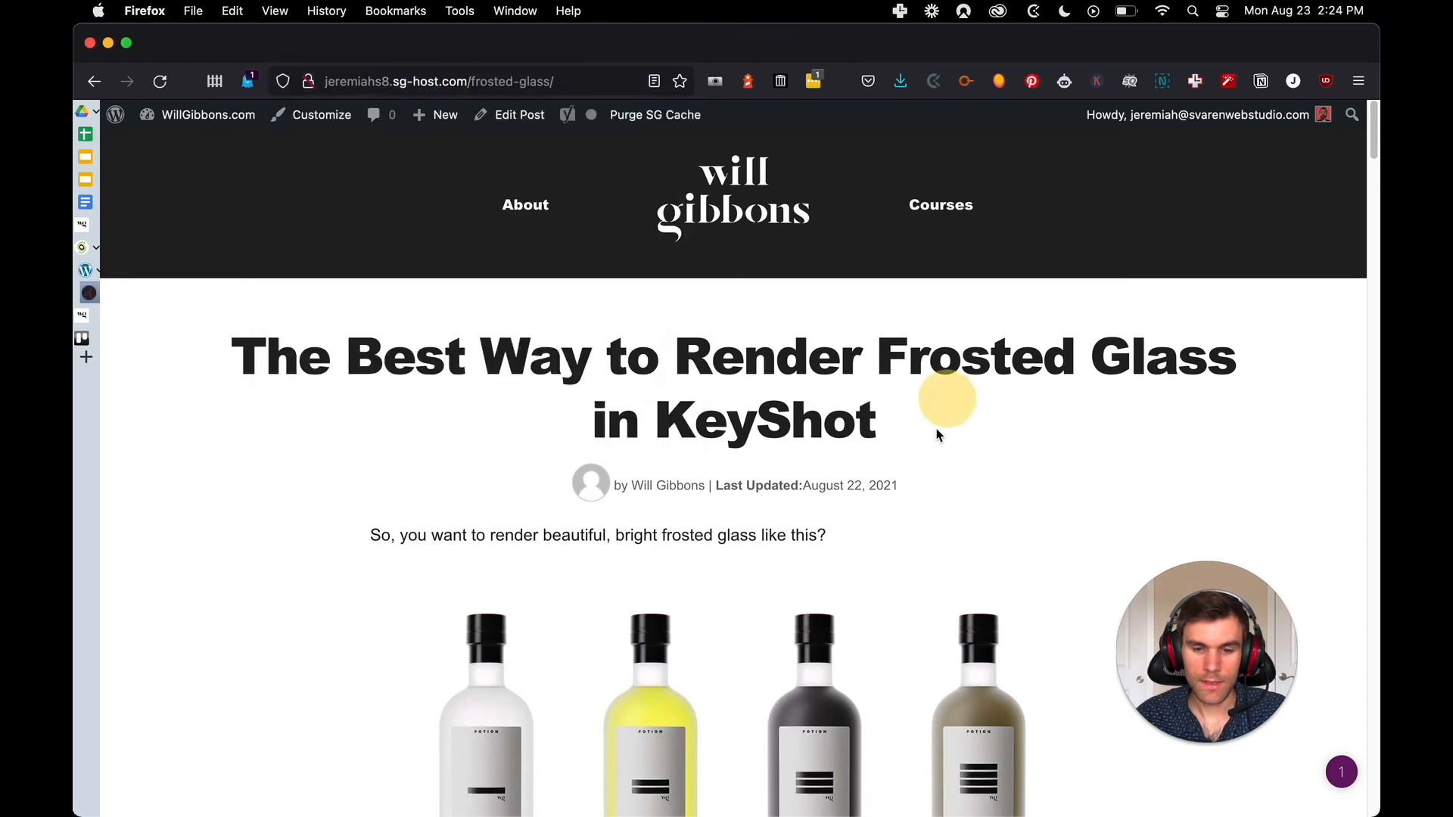
Return to the redirect form, assign the redirect to the "old blog posts" group and add it
{"action": "key", "text": "ctrl+shift+Tab"}
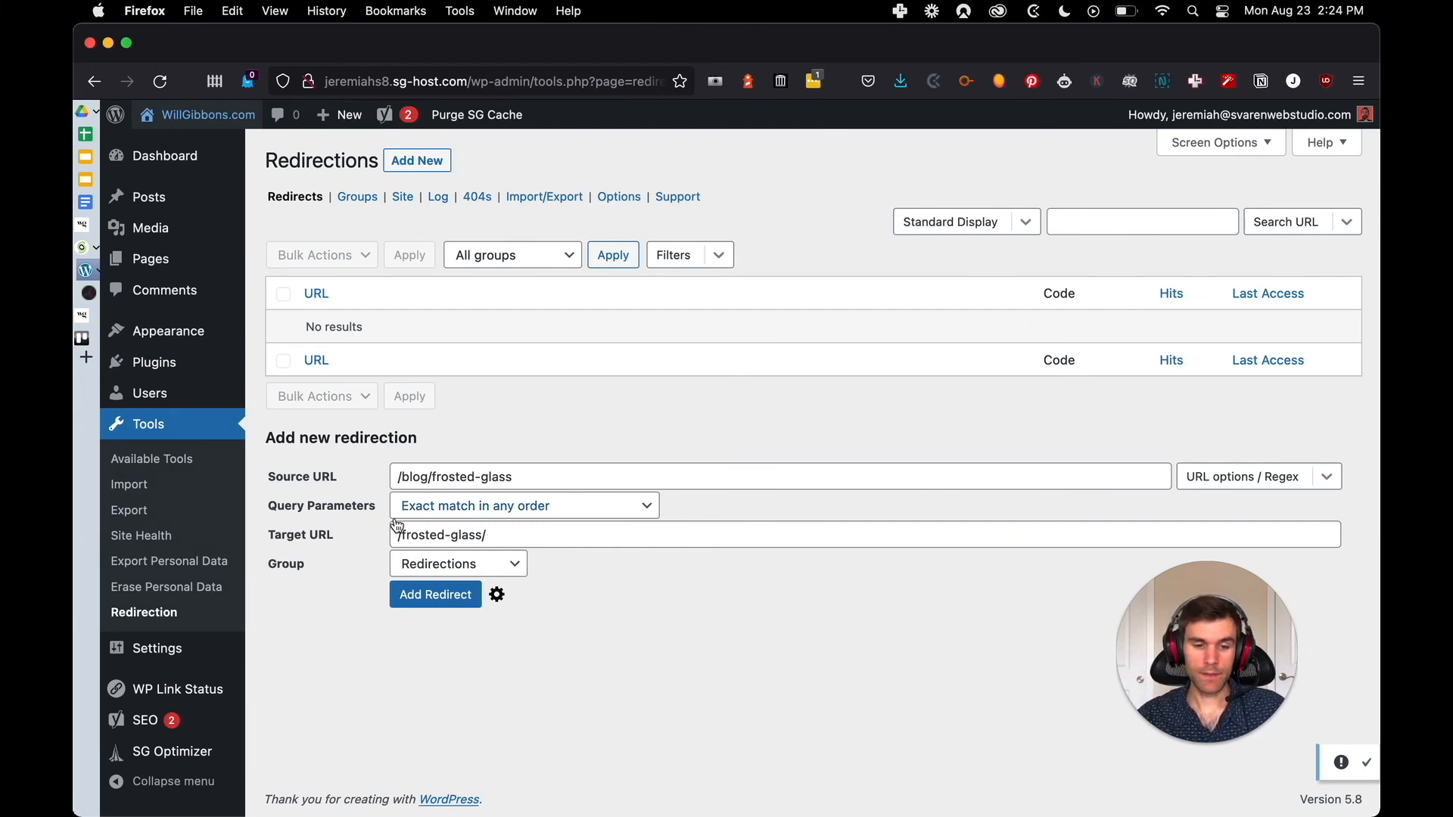
{"action": "left_click", "coordinate": [410, 573]}
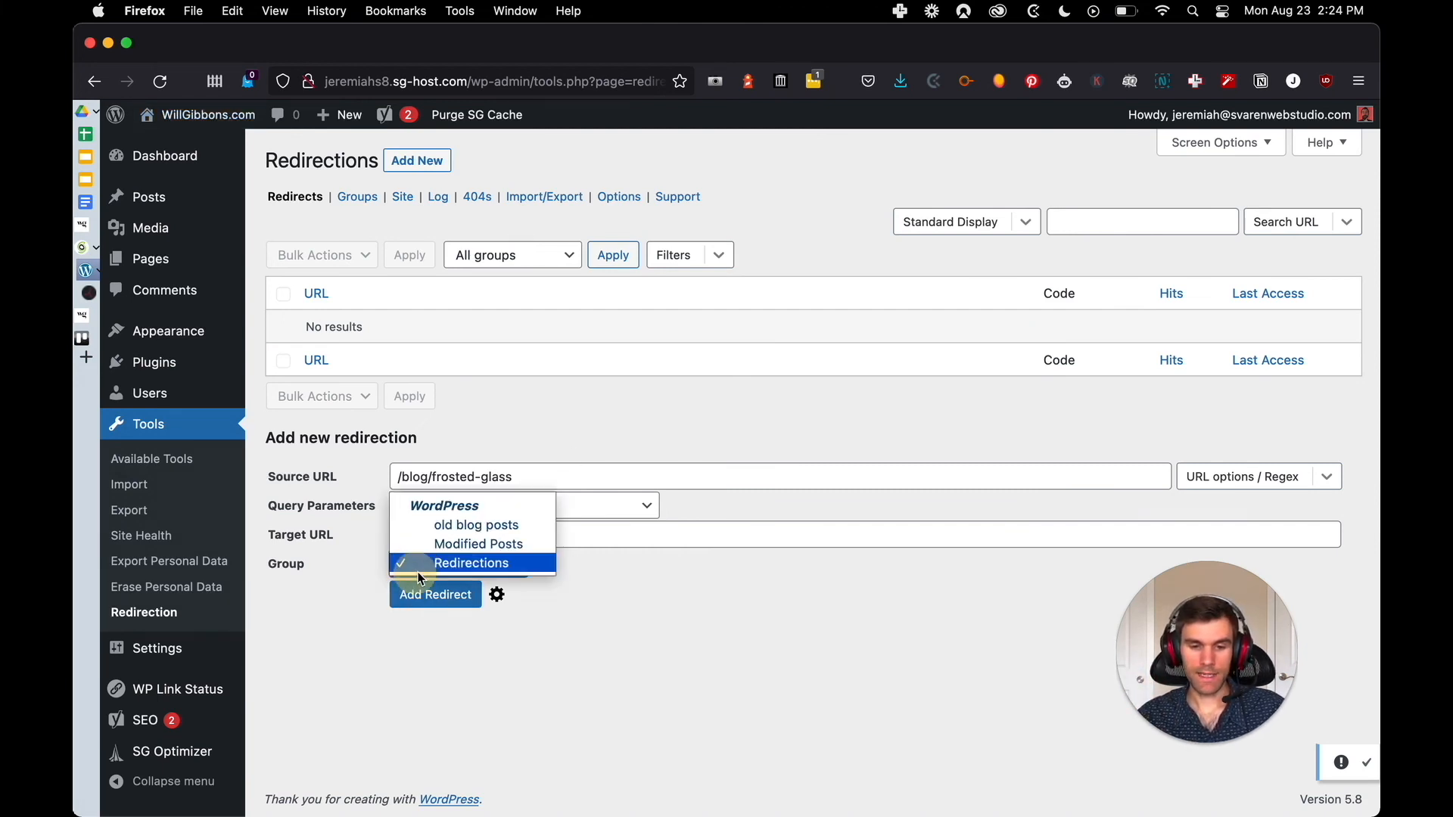
{"action": "left_click", "coordinate": [431, 532]}
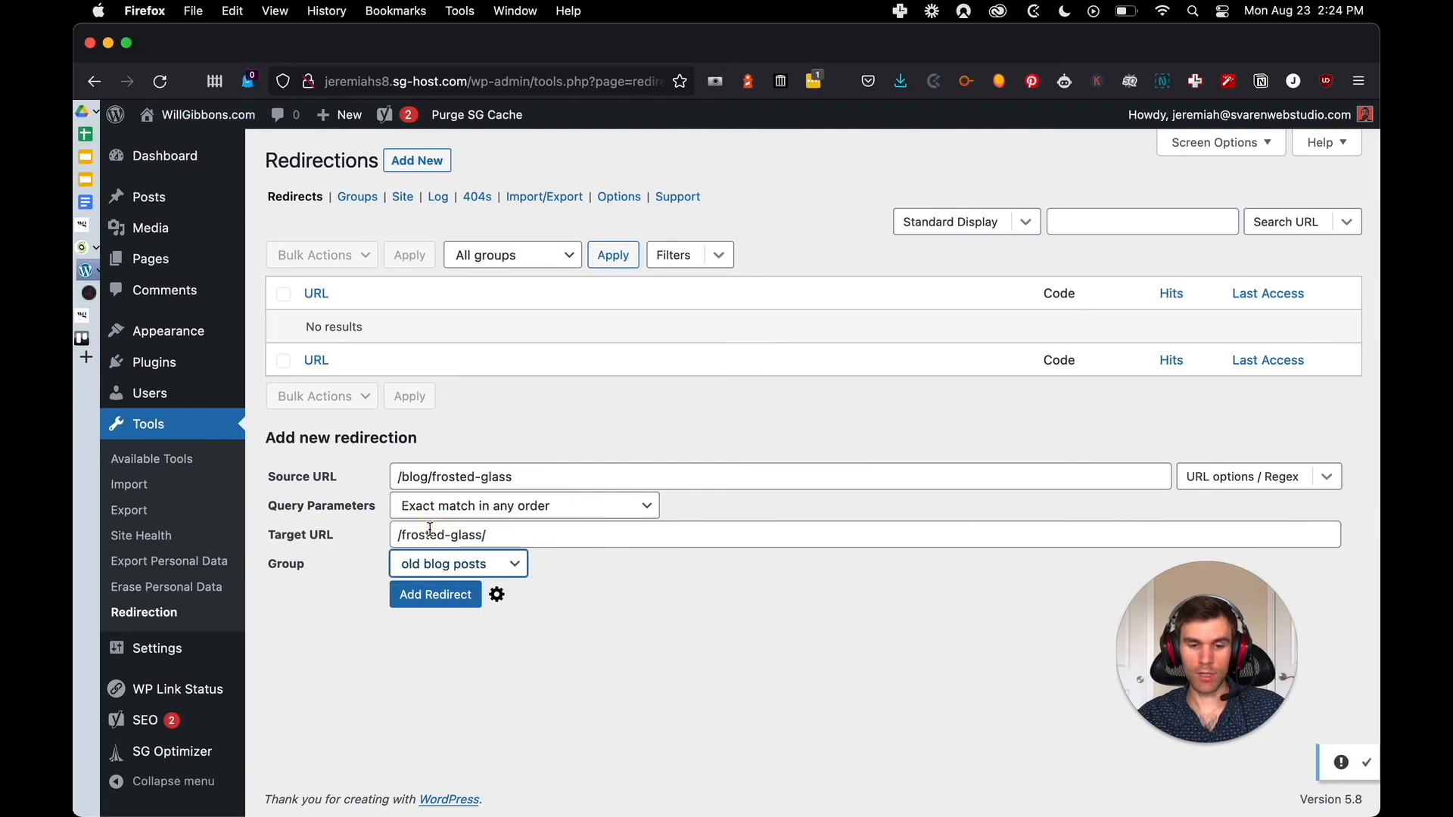
{"action": "left_click", "coordinate": [427, 596]}
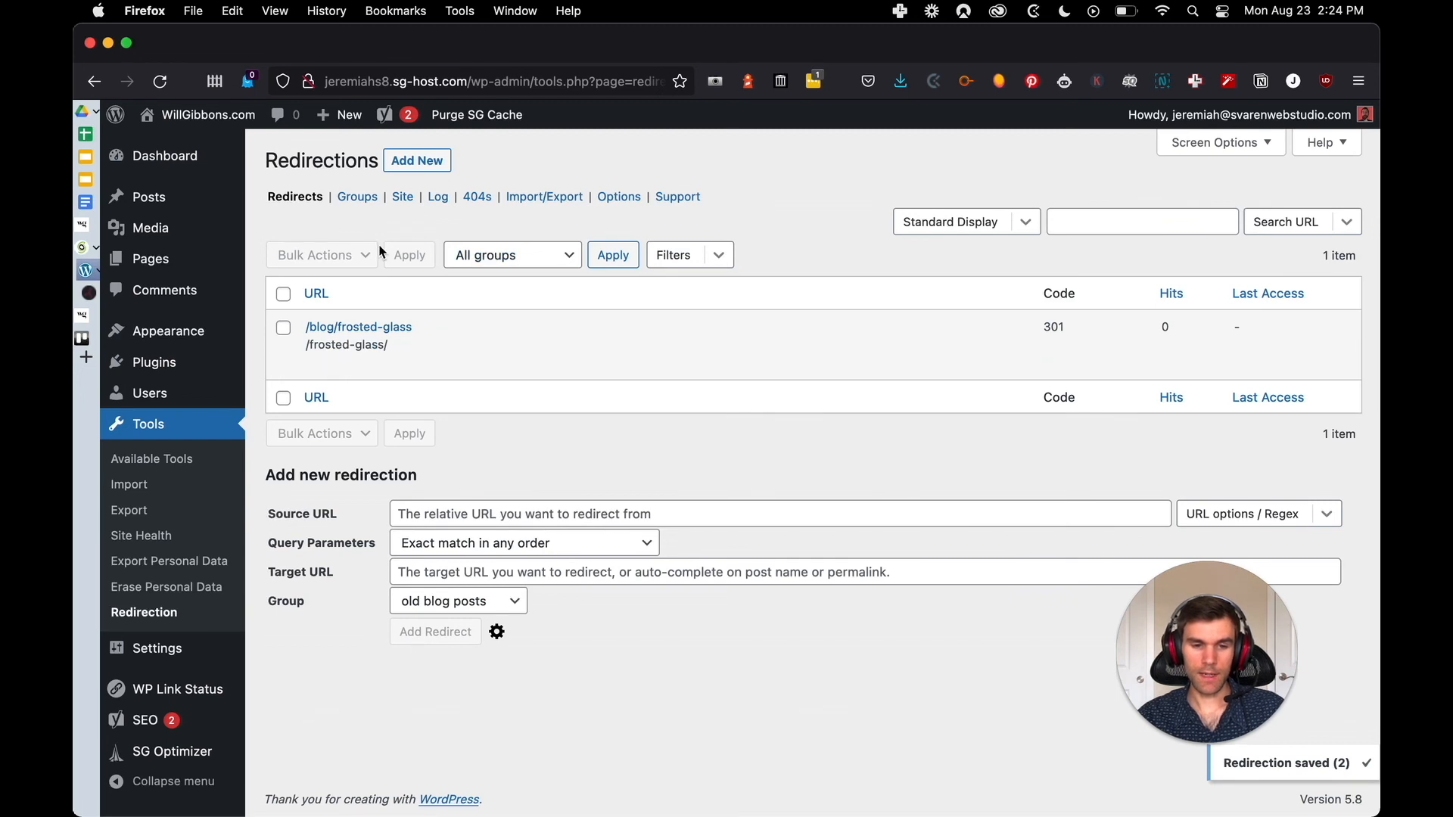
Rename the "old blog posts" redirect group to "SS blog posts", save it and return to the redirects list
{"action": "left_click", "coordinate": [358, 194]}
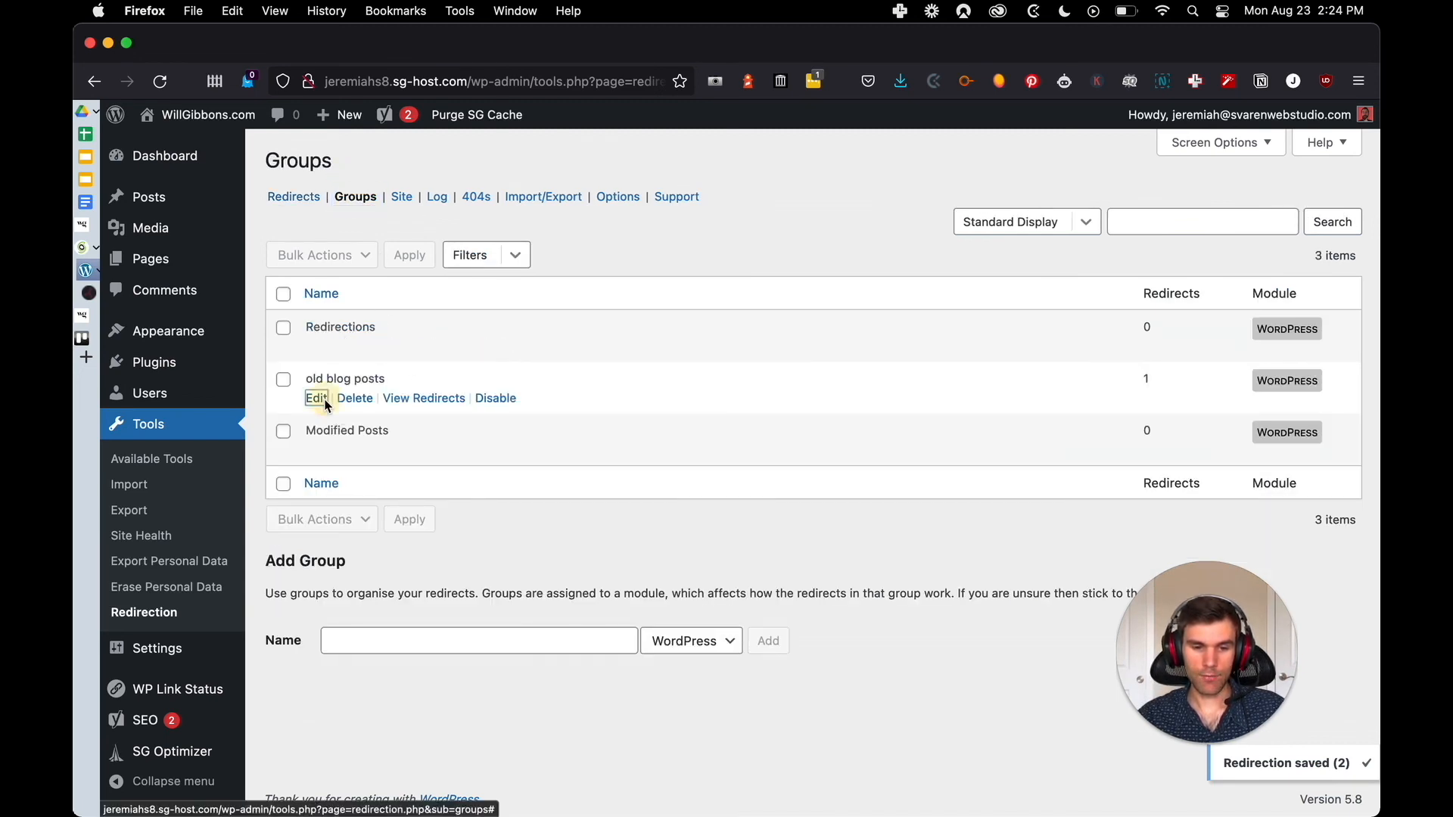
{"action": "left_click", "coordinate": [318, 398]}
{"action": "left_click_drag", "start_coordinate": [409, 388], "coordinate": [371, 395]}
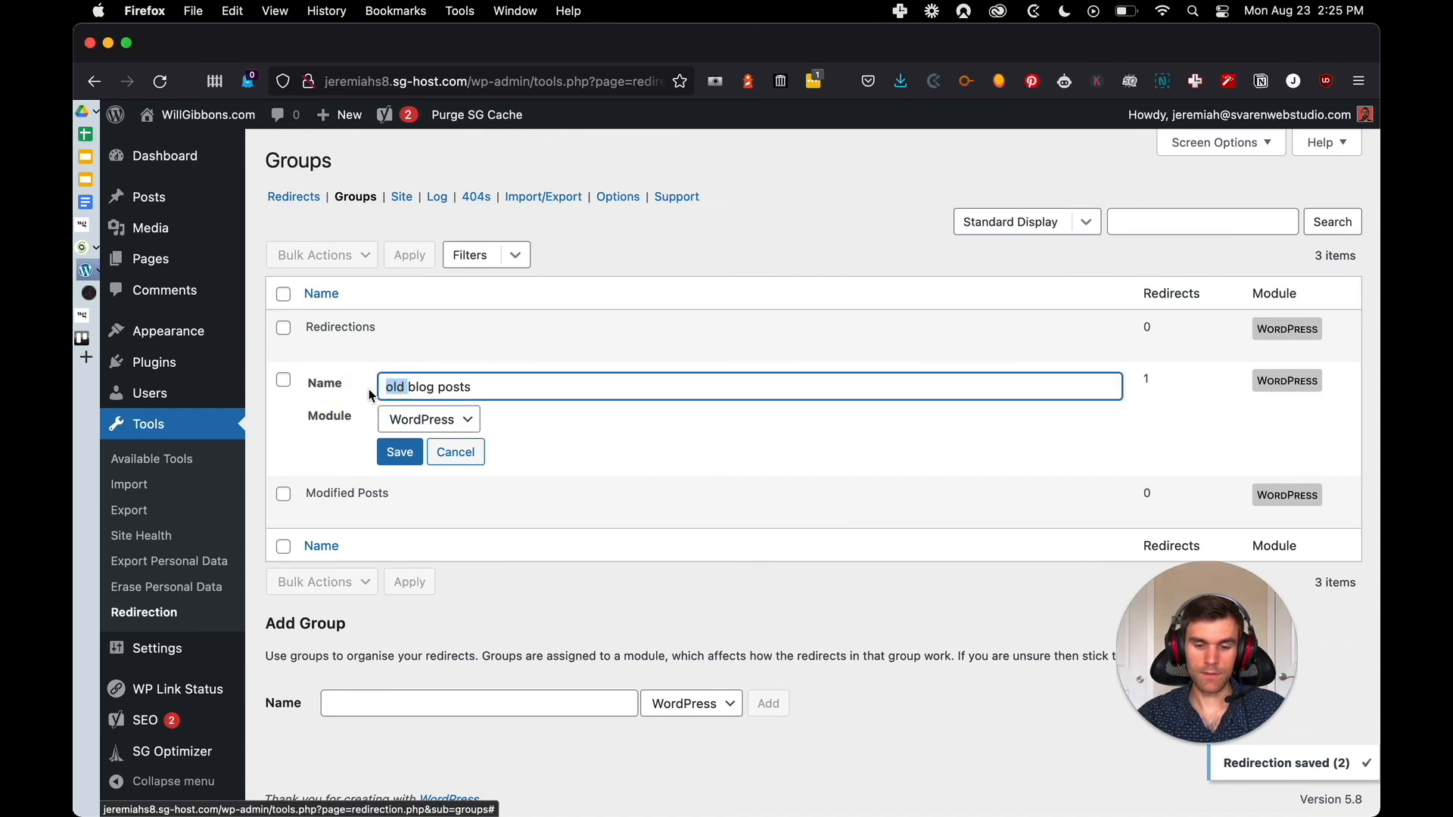
{"action": "type", "text": "SS"}
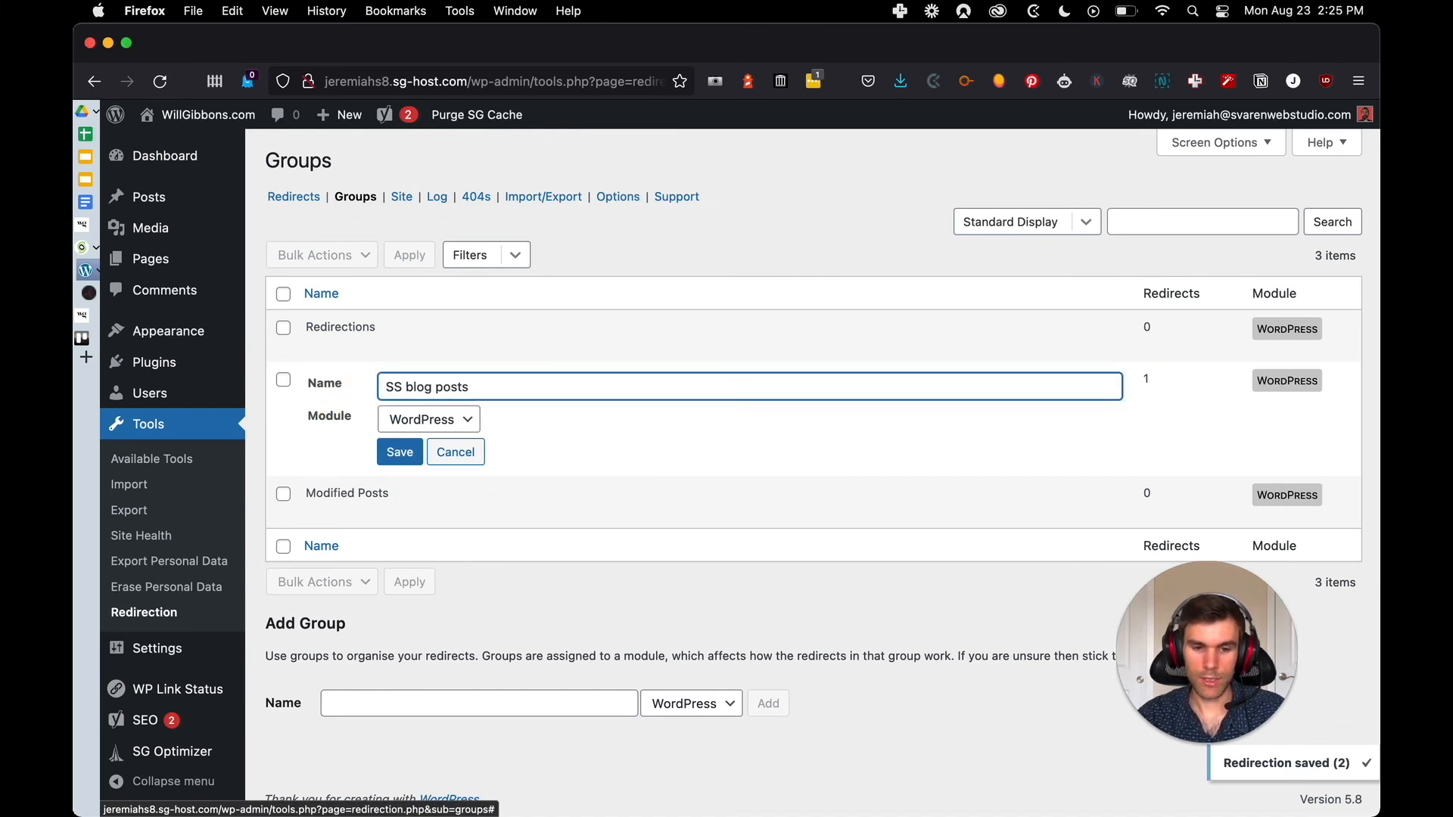
{"action": "left_click", "coordinate": [398, 452]}
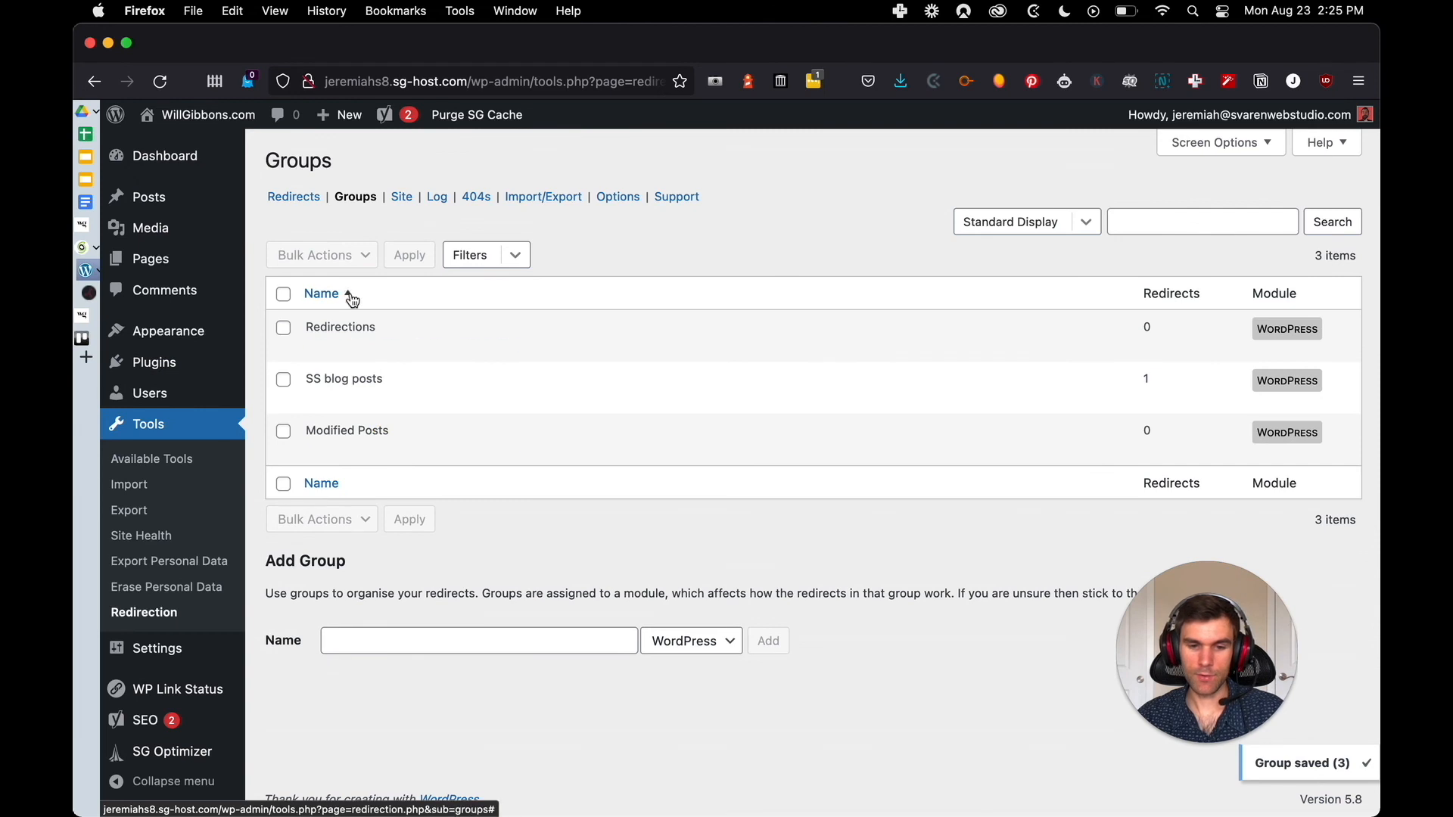
{"action": "left_click", "coordinate": [295, 198]}
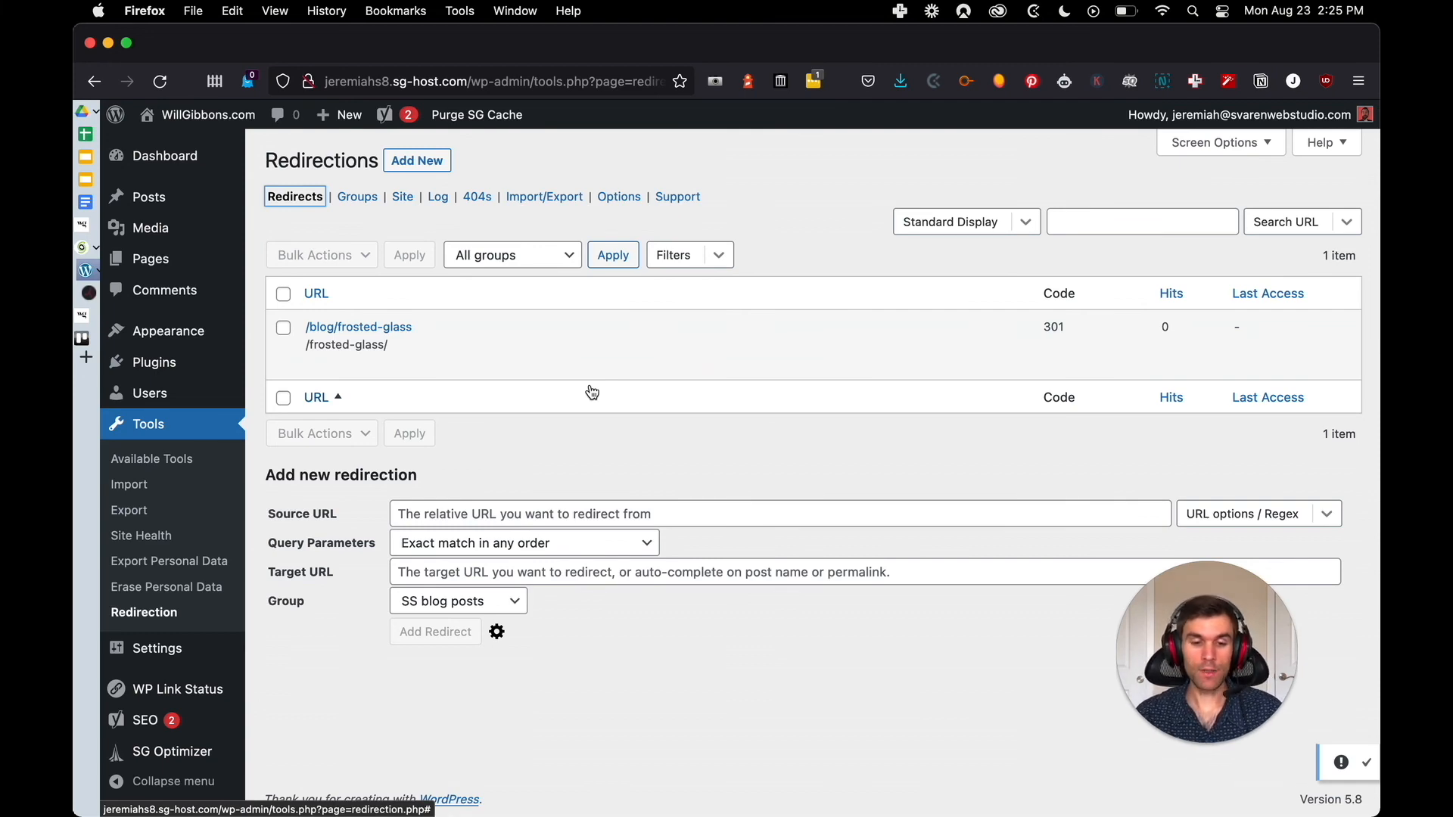
Switch to the migration spreadsheet and tick the URL Redirect? checkbox for the frosted glass post in row 118
{"action": "key", "text": "ctrl+Tab"}
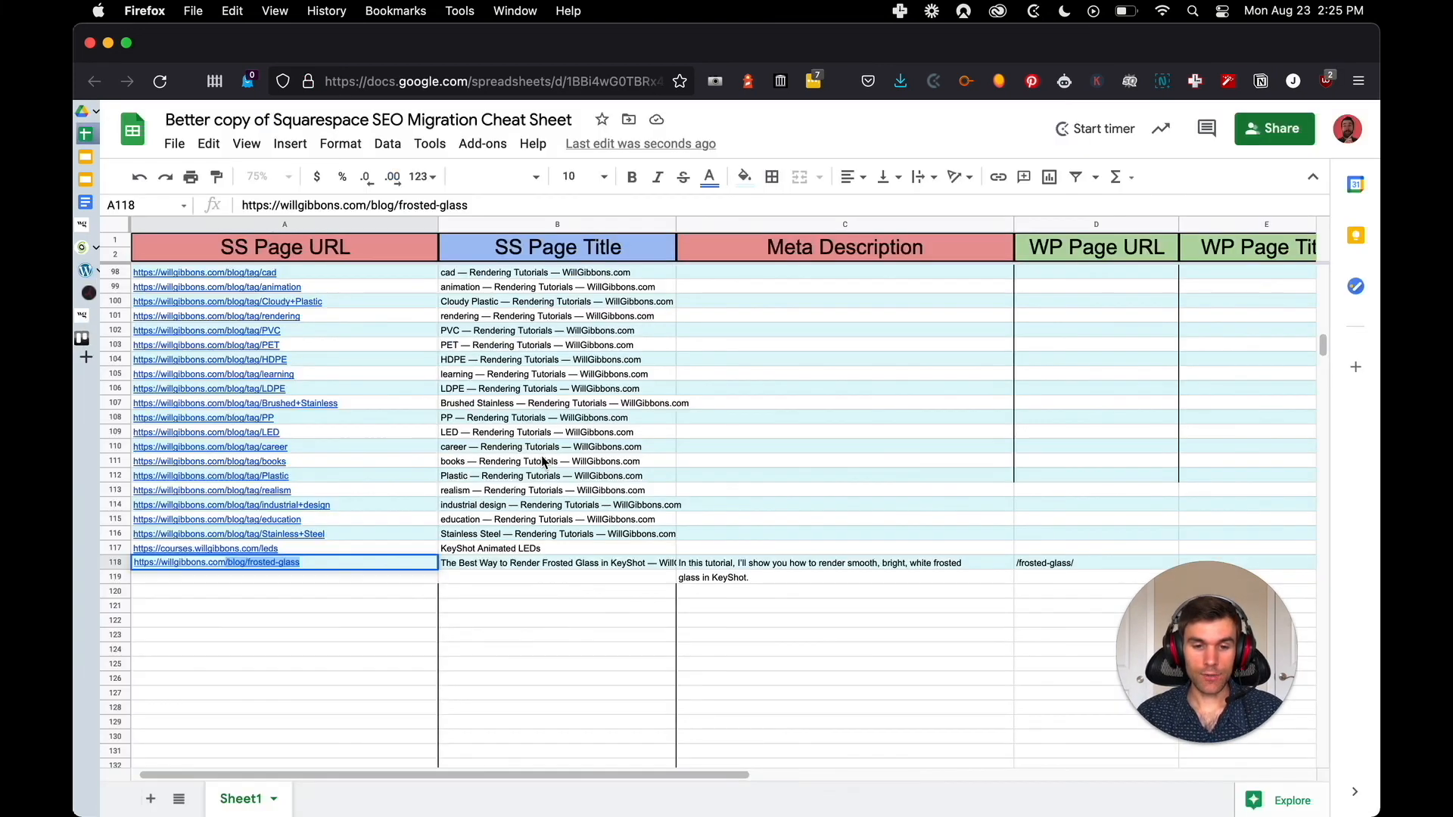
{"action": "left_click_drag", "start_coordinate": [593, 776], "coordinate": [969, 752]}
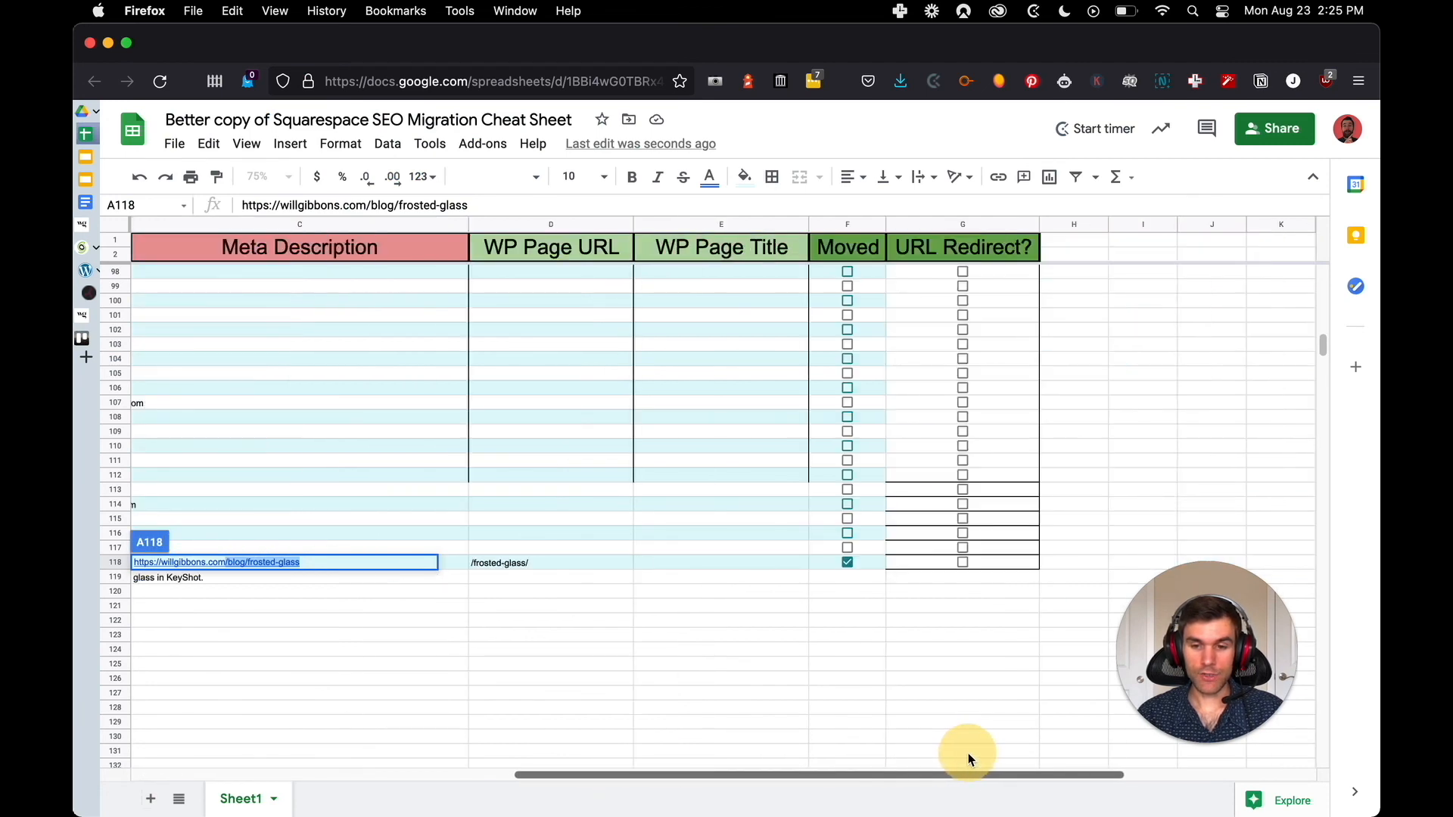
{"action": "left_click", "coordinate": [964, 562]}
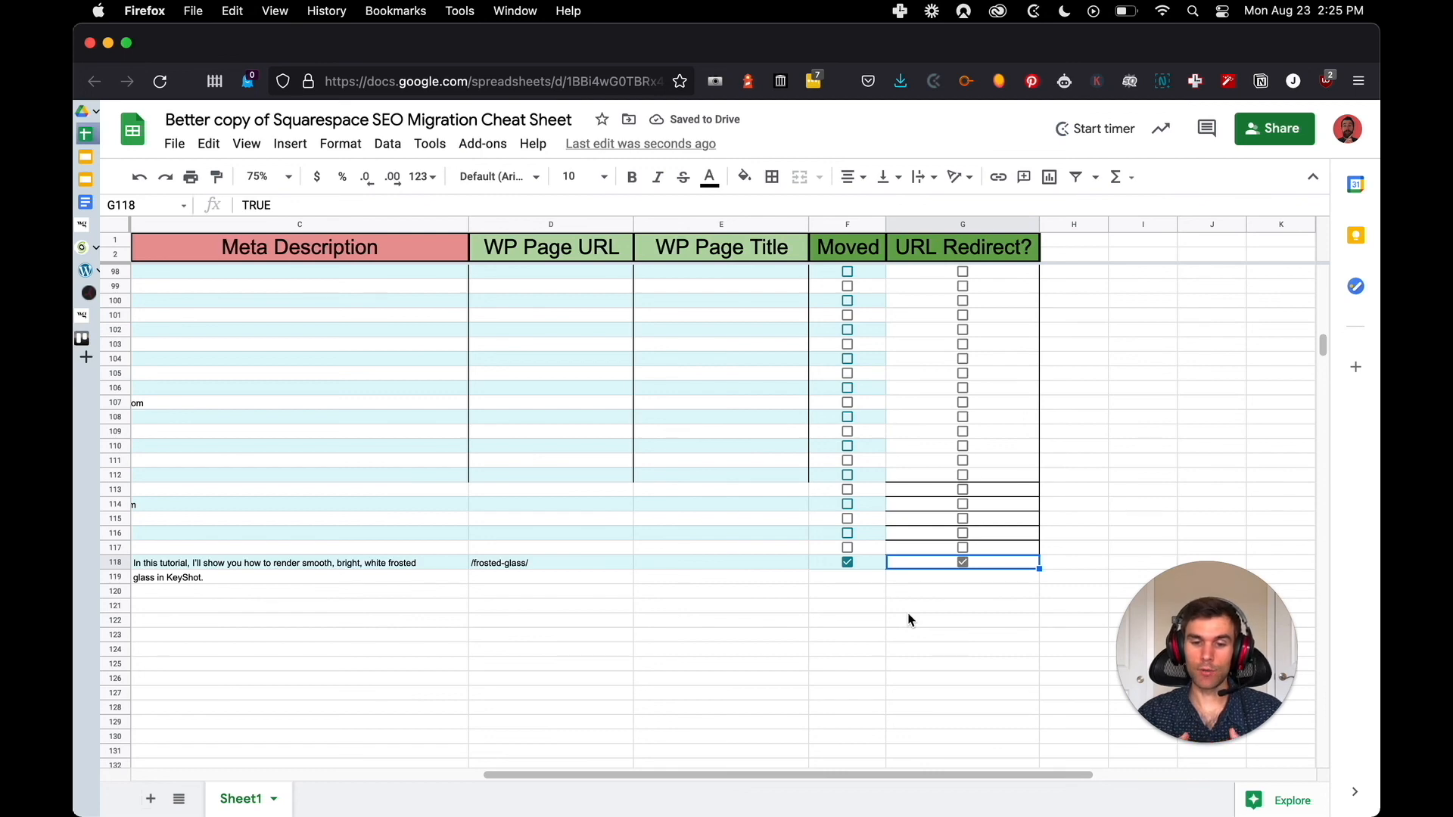
Review the spreadsheet's Squarespace URLs, page titles and meta descriptions alongside the WordPress, Moved and URL Redirect? columns across the listed pages
{"action": "left_click_drag", "start_coordinate": [657, 773], "coordinate": [352, 719]}
{"action": "scroll", "coordinate": [380, 587], "scroll_direction": "up", "scroll_amount": 20}
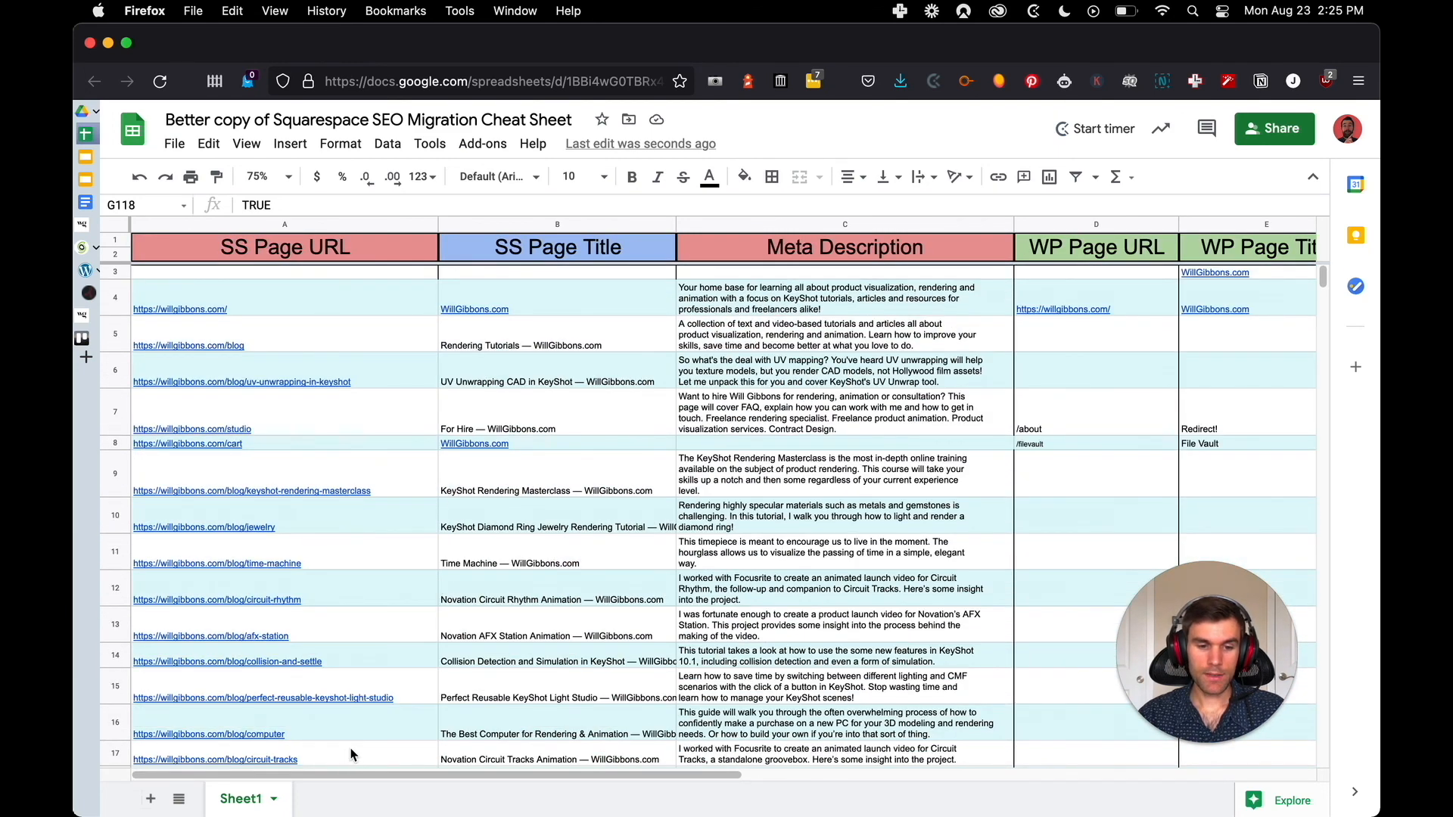
{"action": "scroll", "coordinate": [371, 589], "scroll_direction": "down", "scroll_amount": 3}
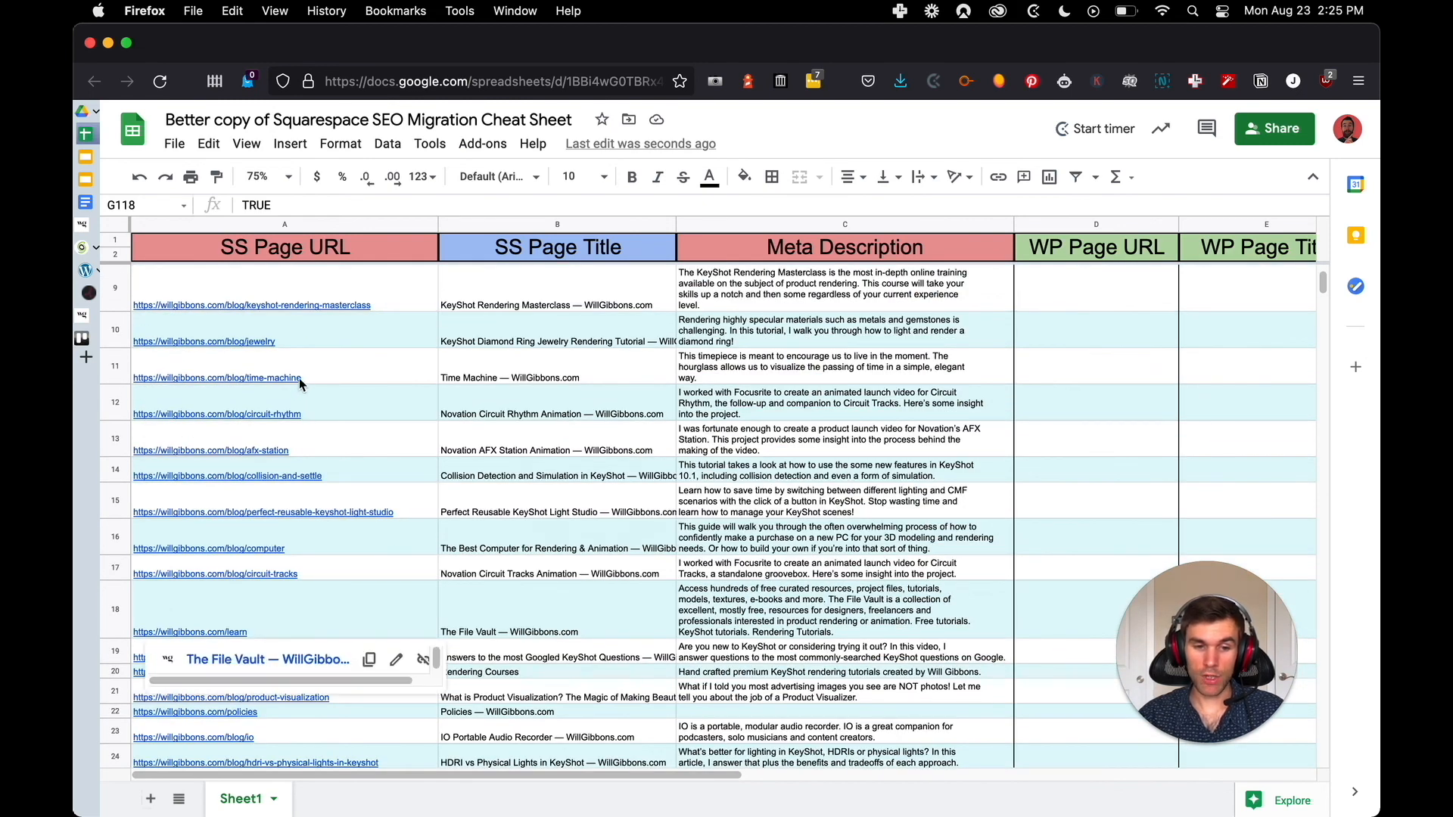
{"action": "scroll", "coordinate": [409, 529], "scroll_direction": "up", "scroll_amount": 1}
{"action": "scroll", "coordinate": [439, 537], "scroll_direction": "up", "scroll_amount": 2}
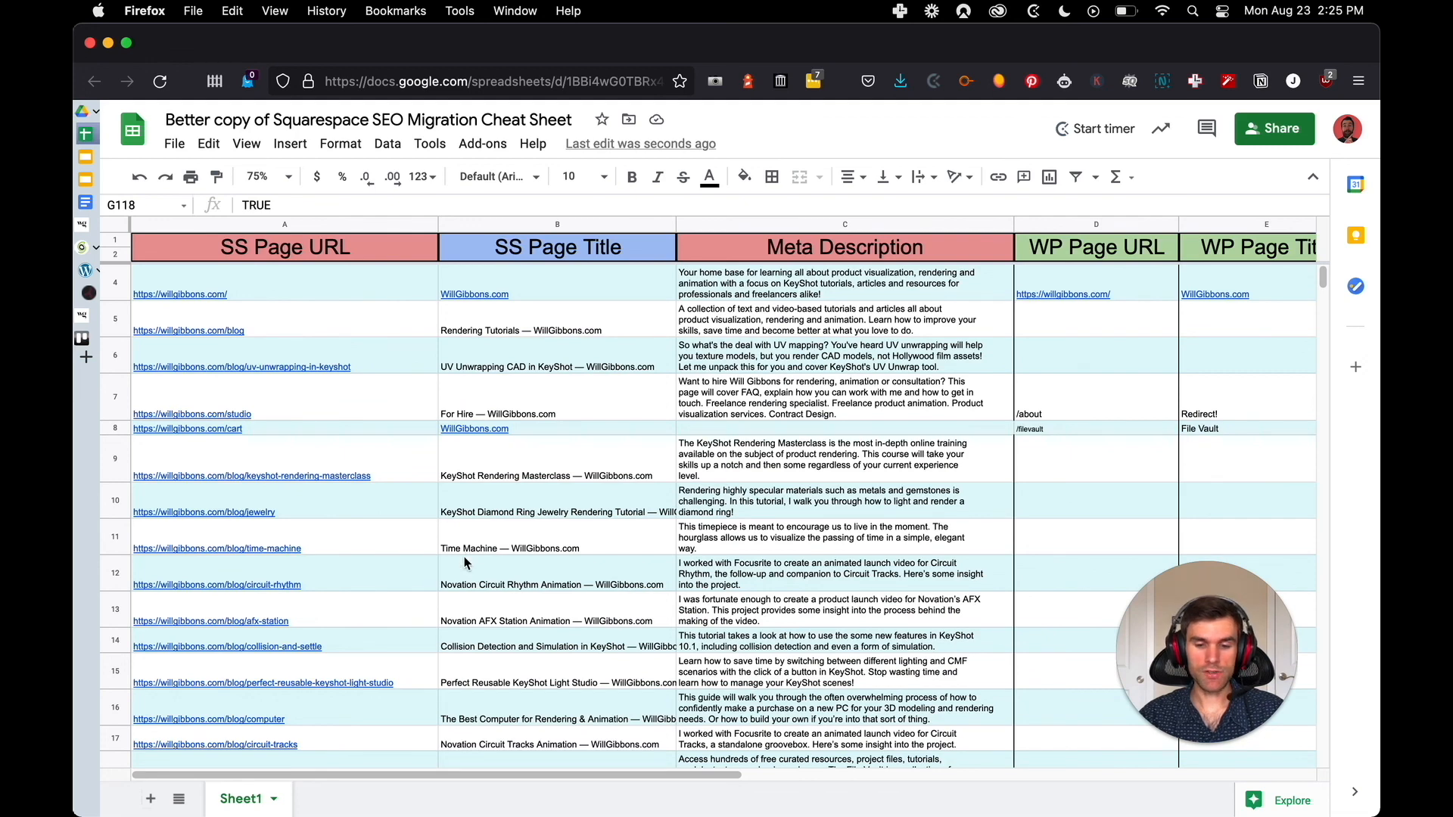
{"action": "left_click_drag", "start_coordinate": [470, 766], "coordinate": [842, 747]}
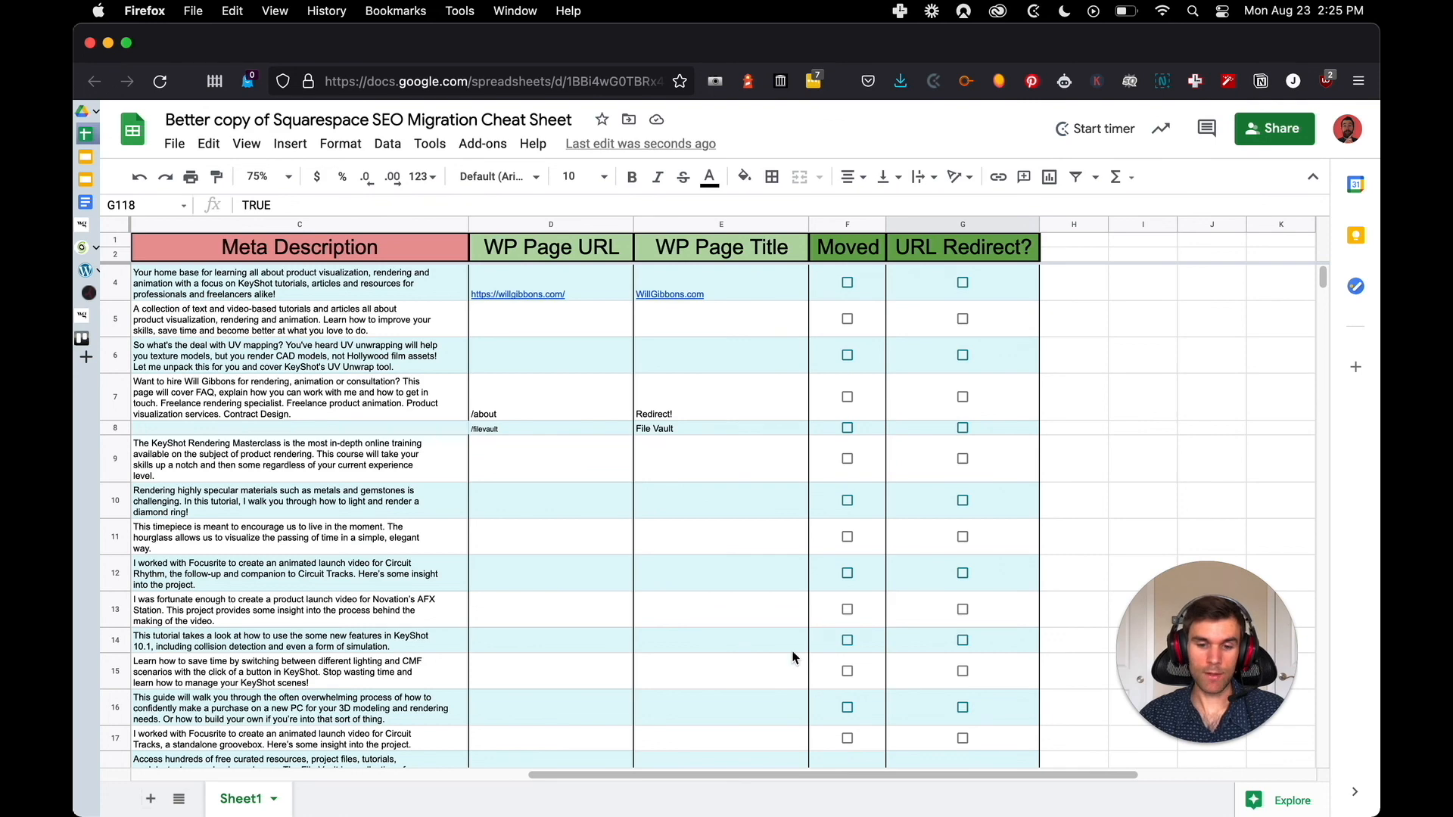
{"action": "scroll", "coordinate": [709, 666], "scroll_direction": "down", "scroll_amount": 5}
{"action": "scroll", "coordinate": [704, 643], "scroll_direction": "down", "scroll_amount": 20}
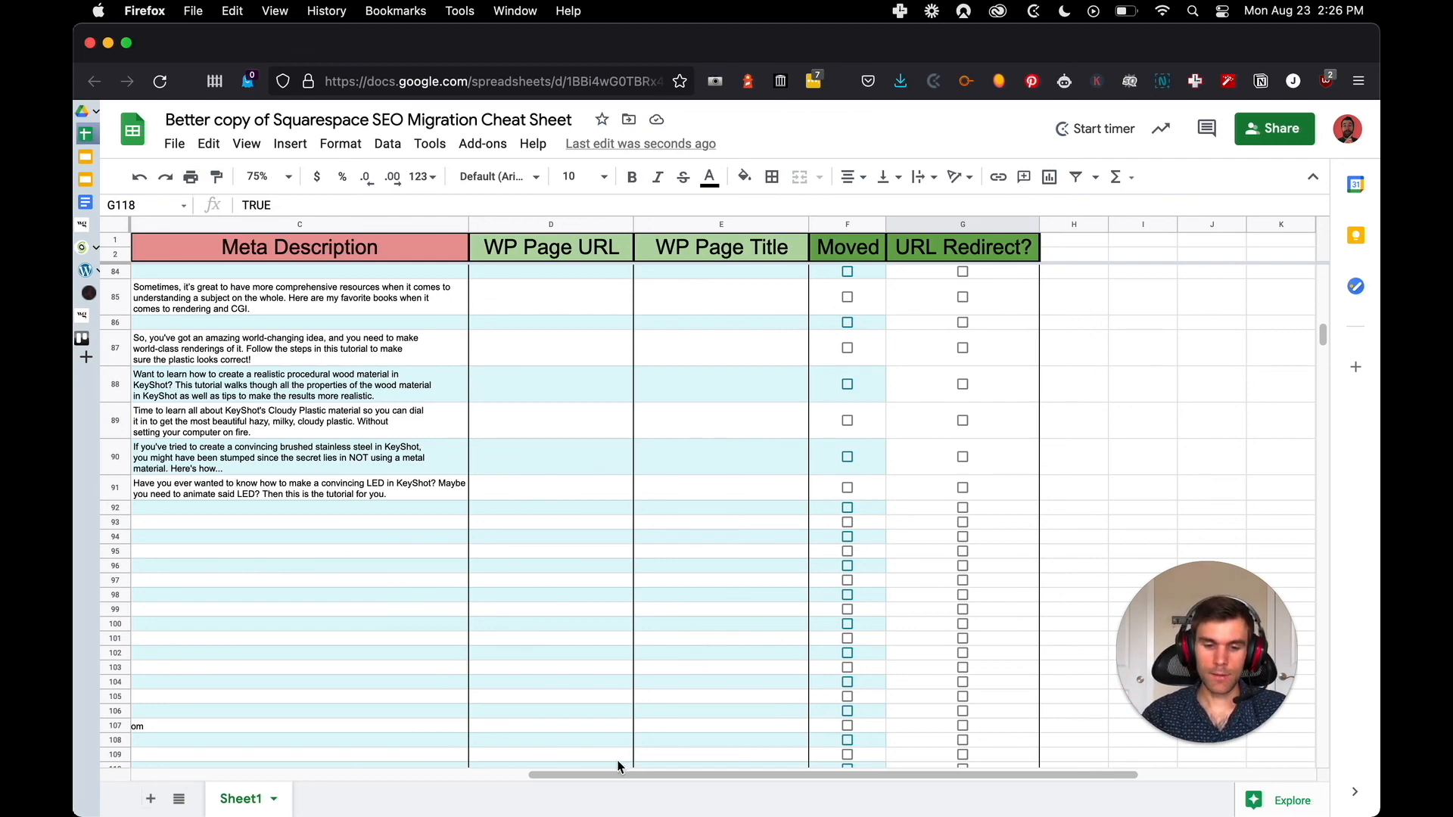
{"action": "left_click_drag", "start_coordinate": [600, 774], "coordinate": [220, 775]}
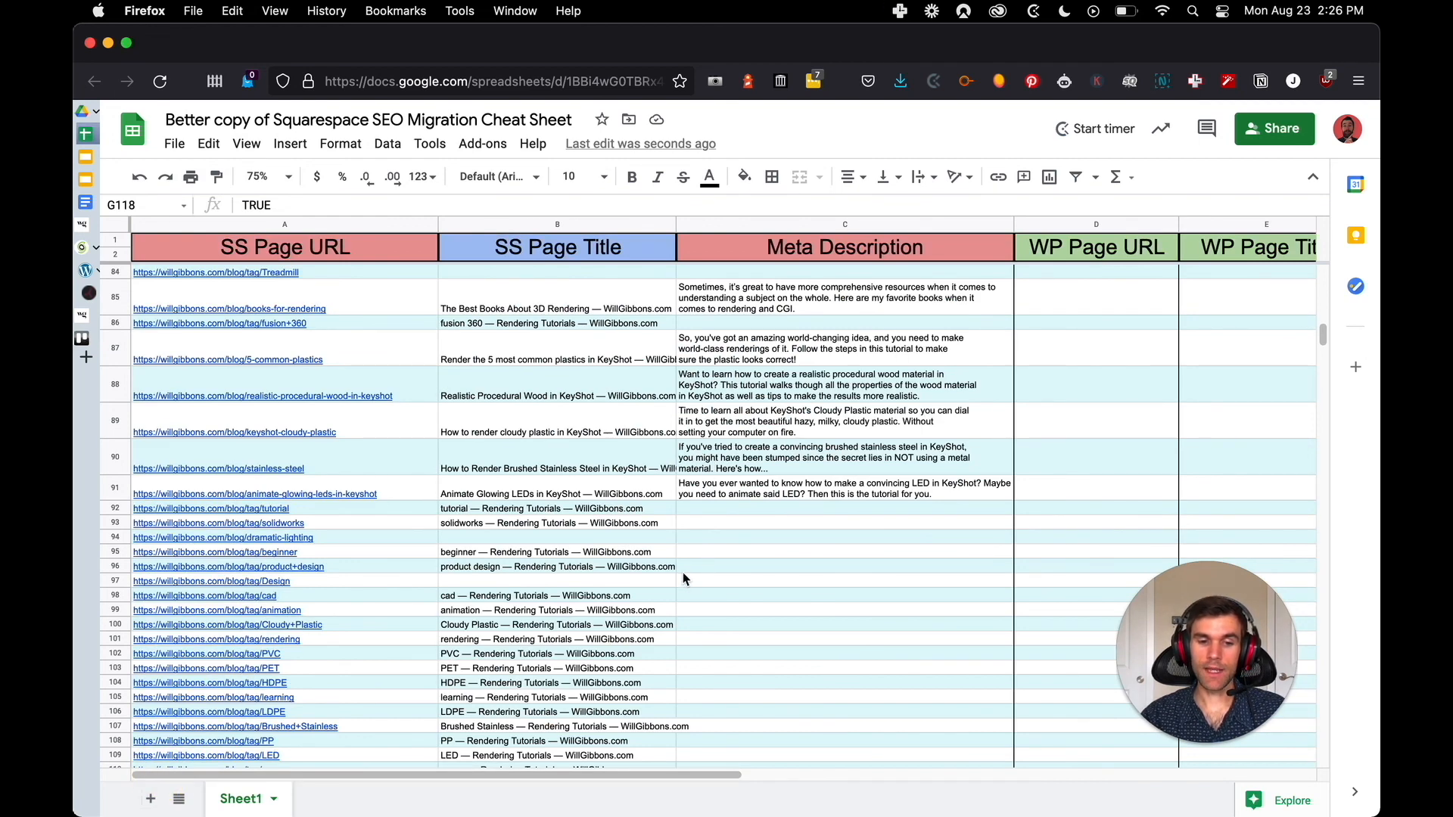
{"action": "key", "text": "alt+Tab"}
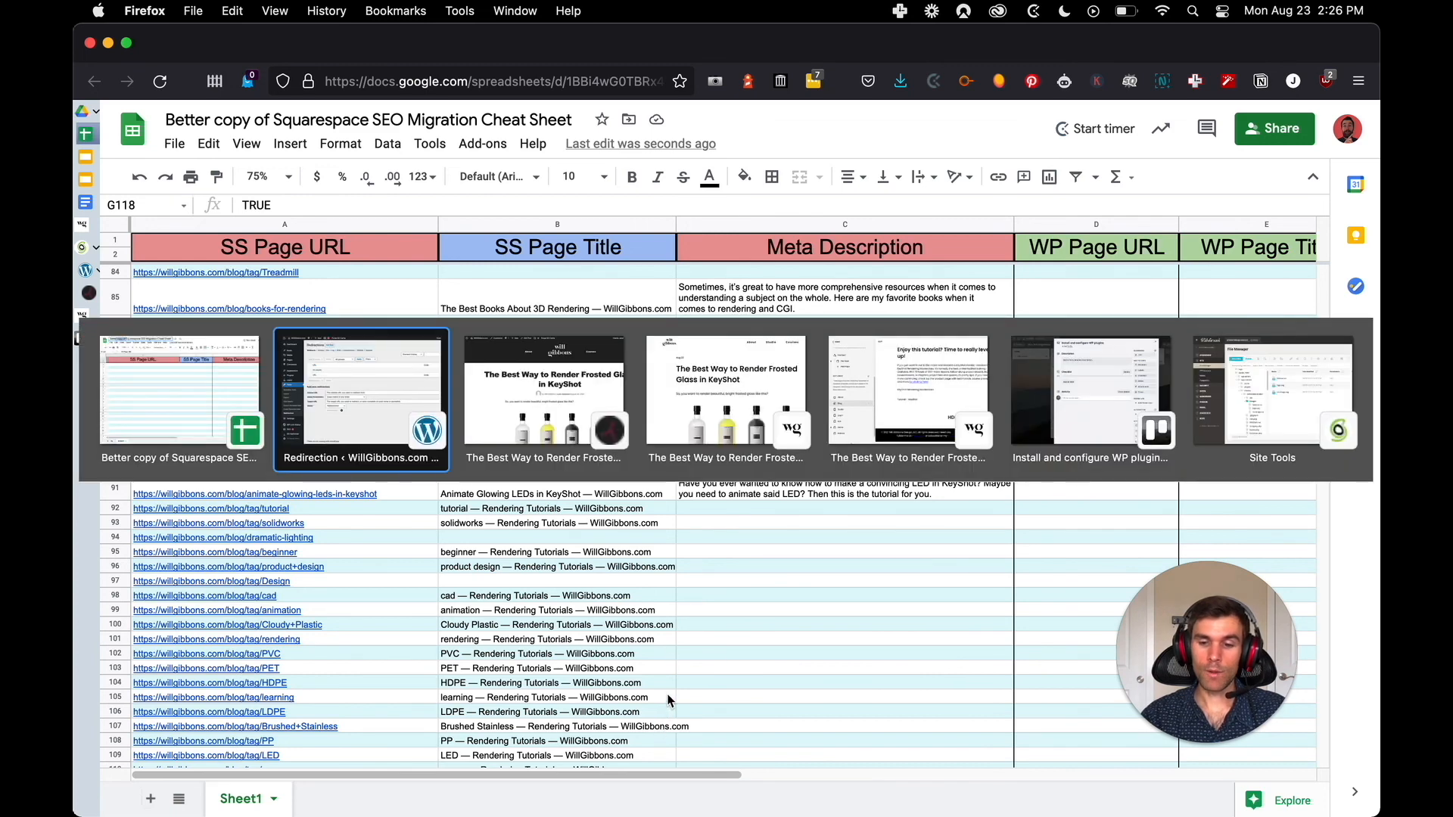